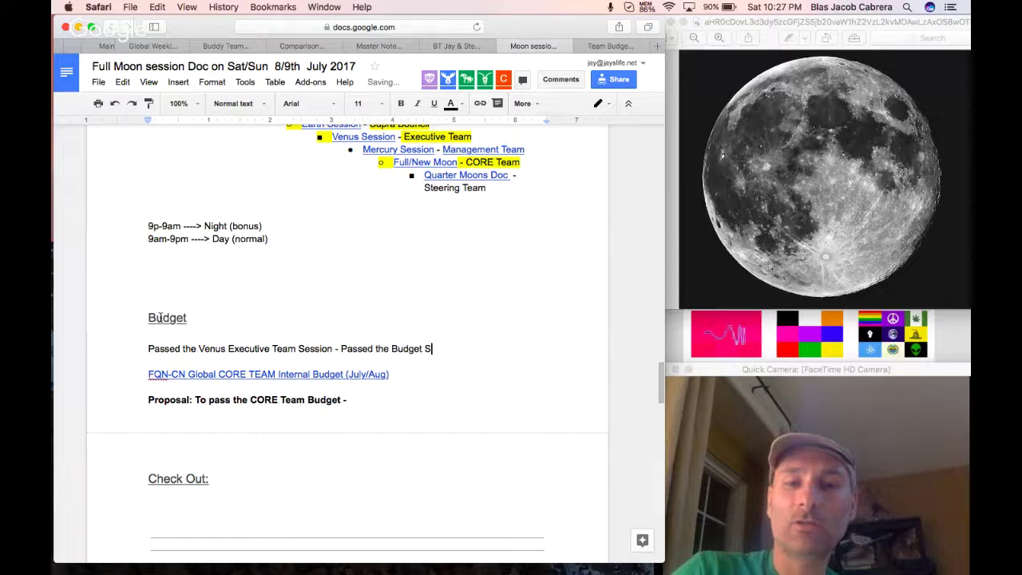
Complete the Budget line: 'Budget Structure - $8,000 for the month. ----> Charge the Client $16,000'.
text(Tructure - $8)
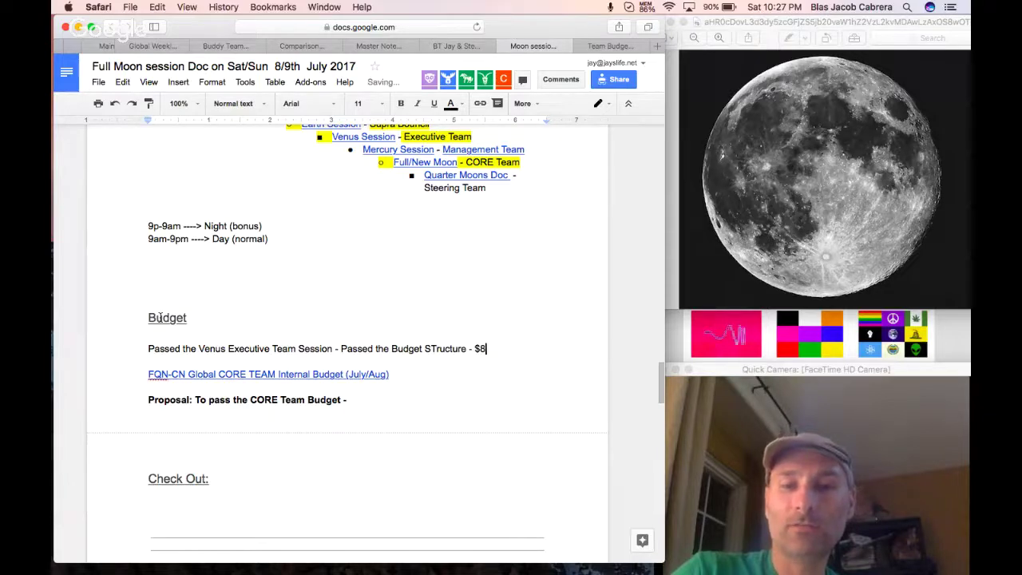
text(,000)
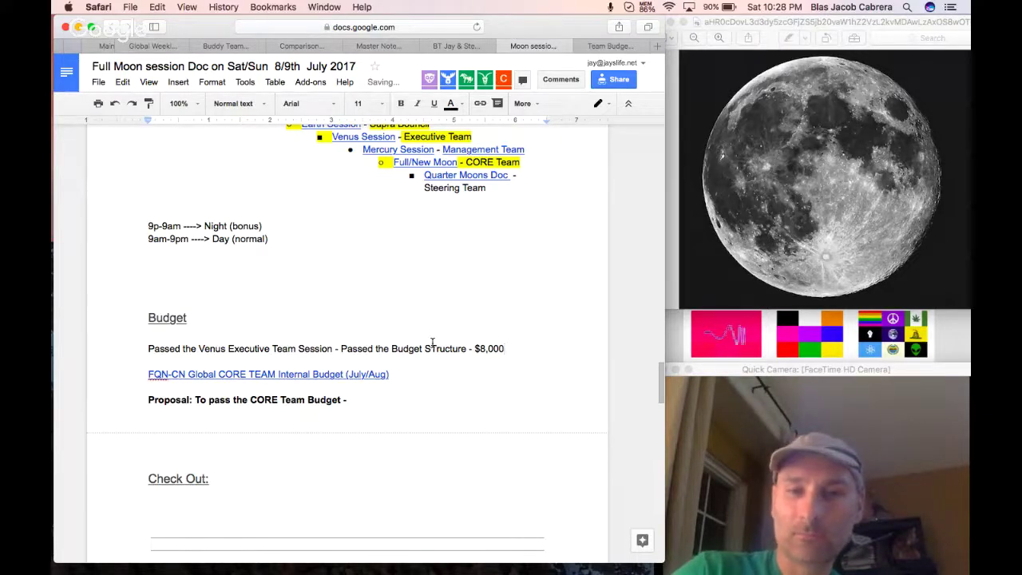
click(436, 348)
key(BackSpace)
text(ture - $8,000)
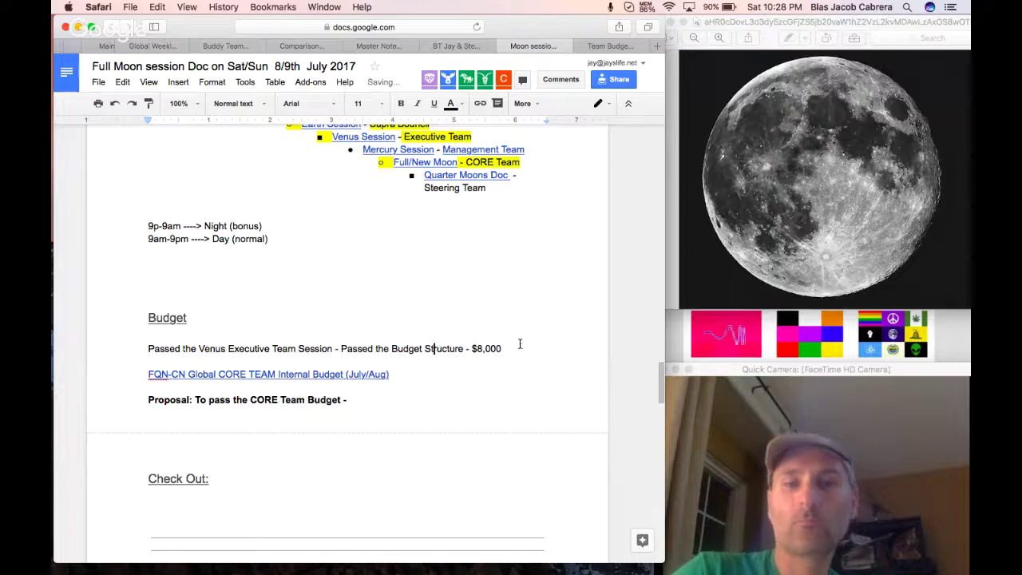
text( for the month)
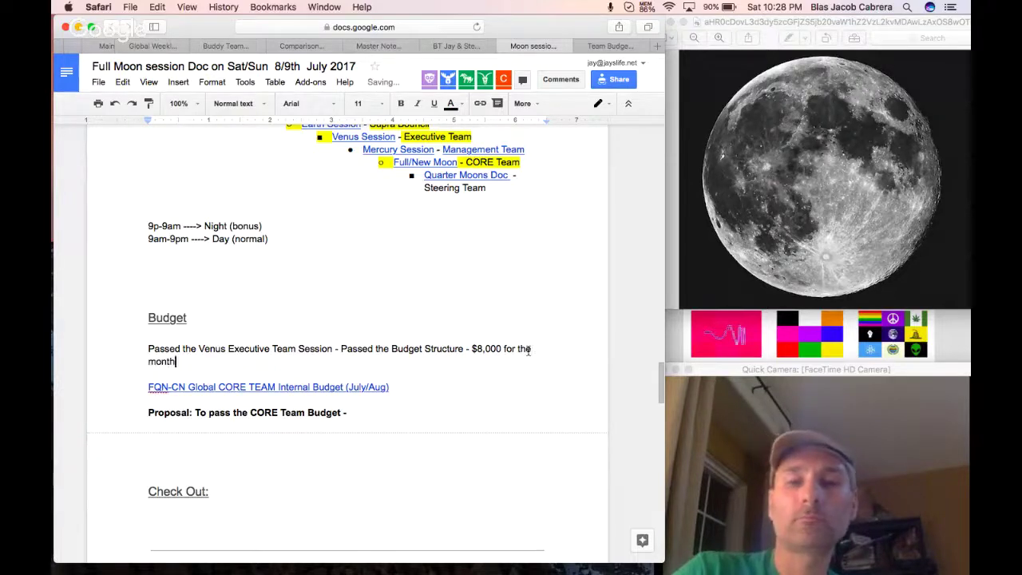
text(.  ----)
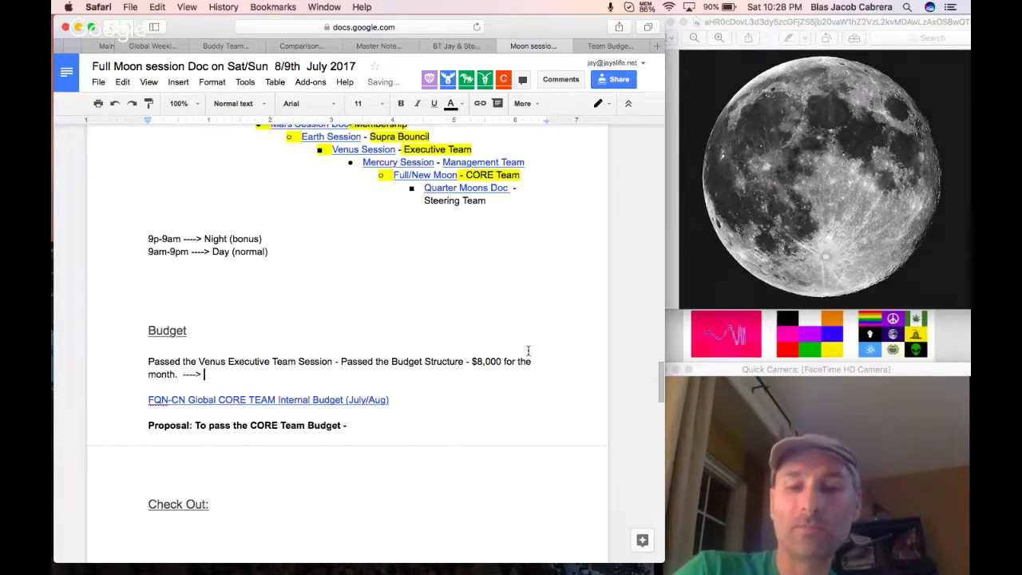
text(> Charge the Client $16,000)
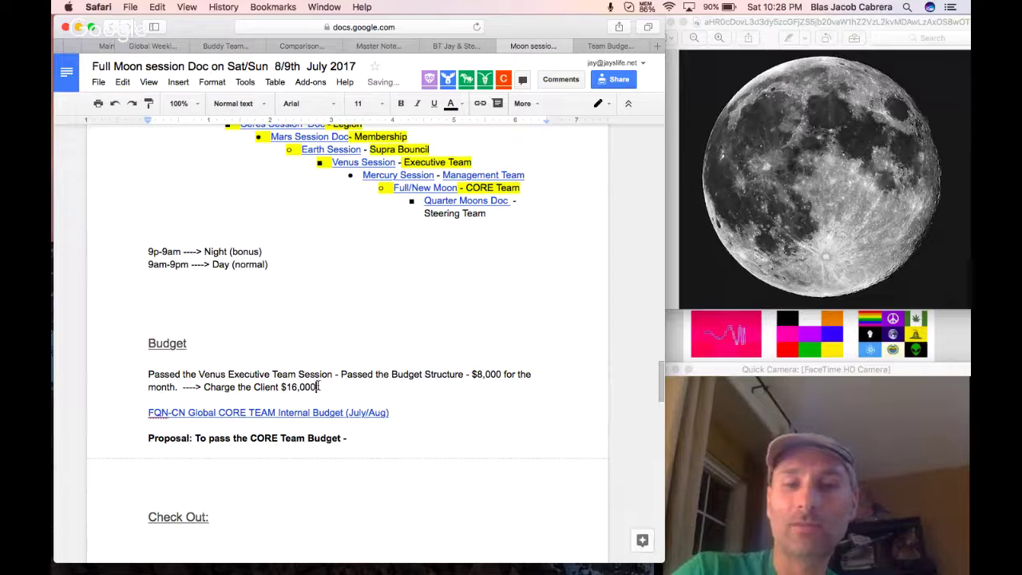
drag(356, 389, 148, 374)
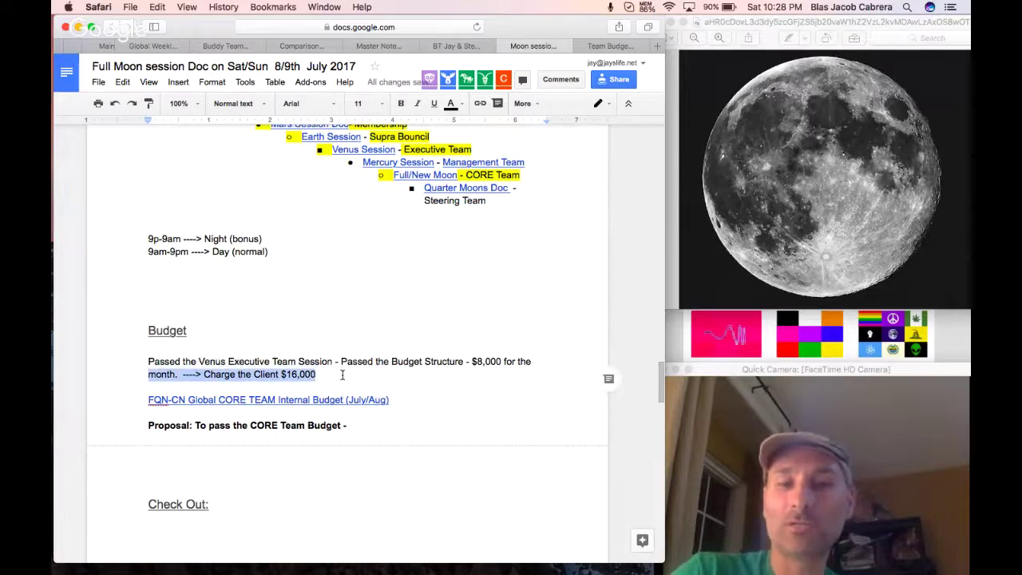
click(343, 375)
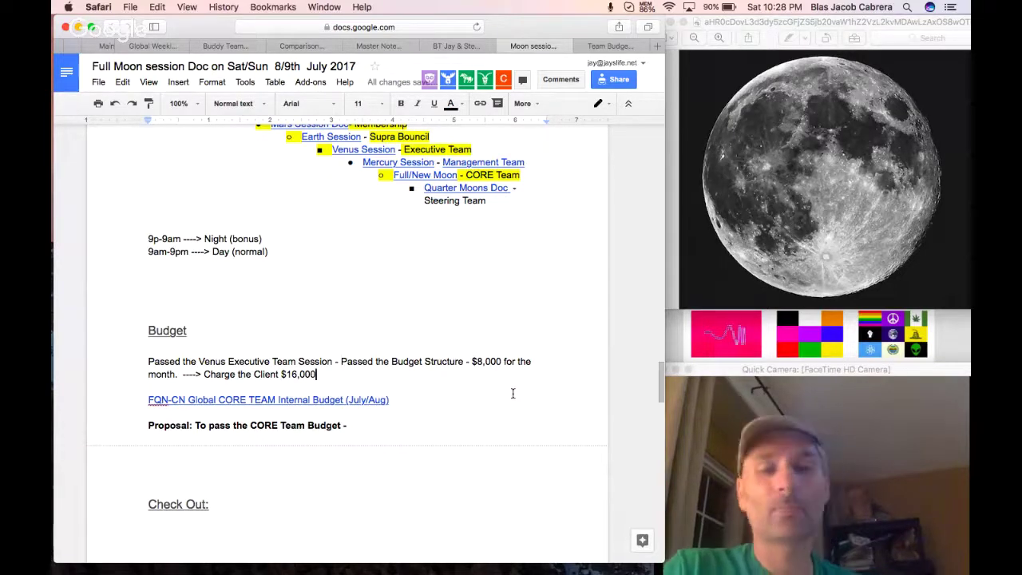
click(355, 400)
Open the linked Full Team Budget Spreadsheet (July/Aug) in a new browser tab.
click(357, 420)
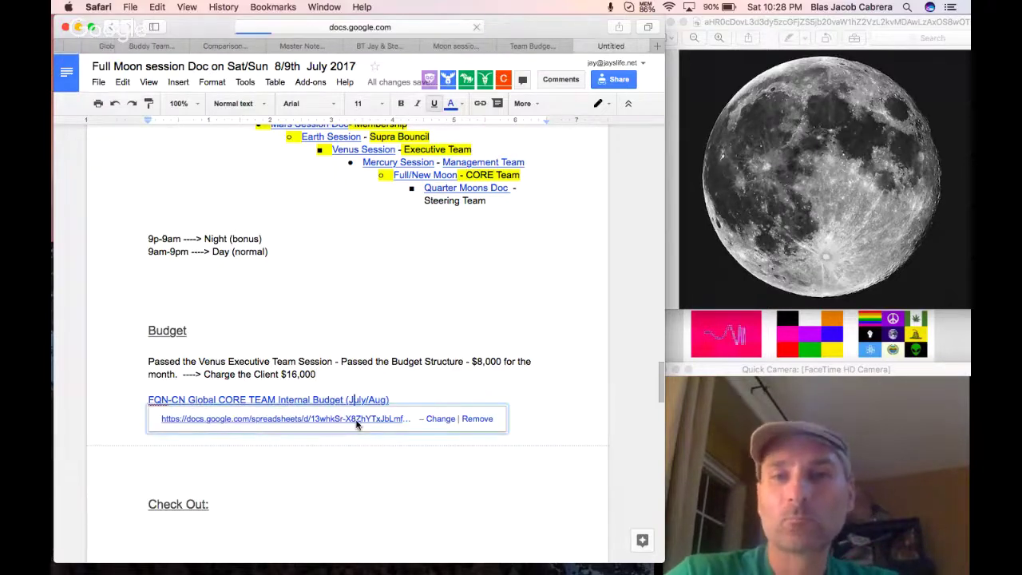
click(647, 6)
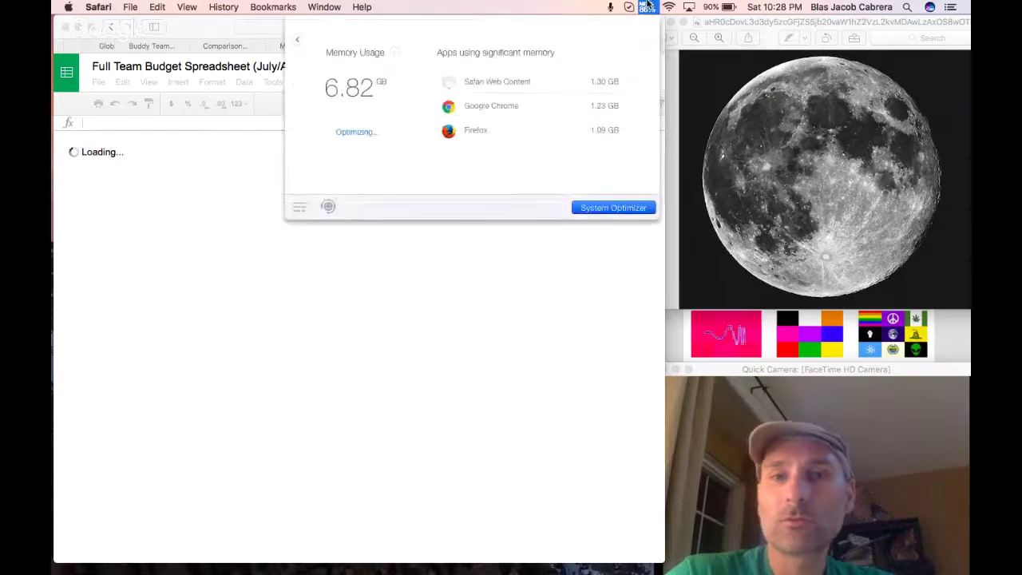
click(649, 5)
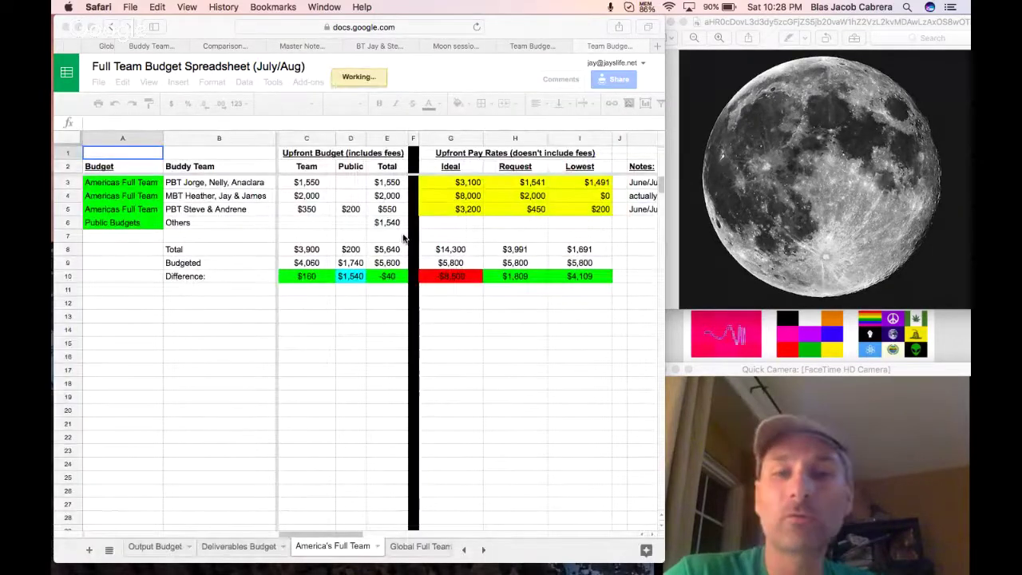
scroll(191, 551, left, 5)
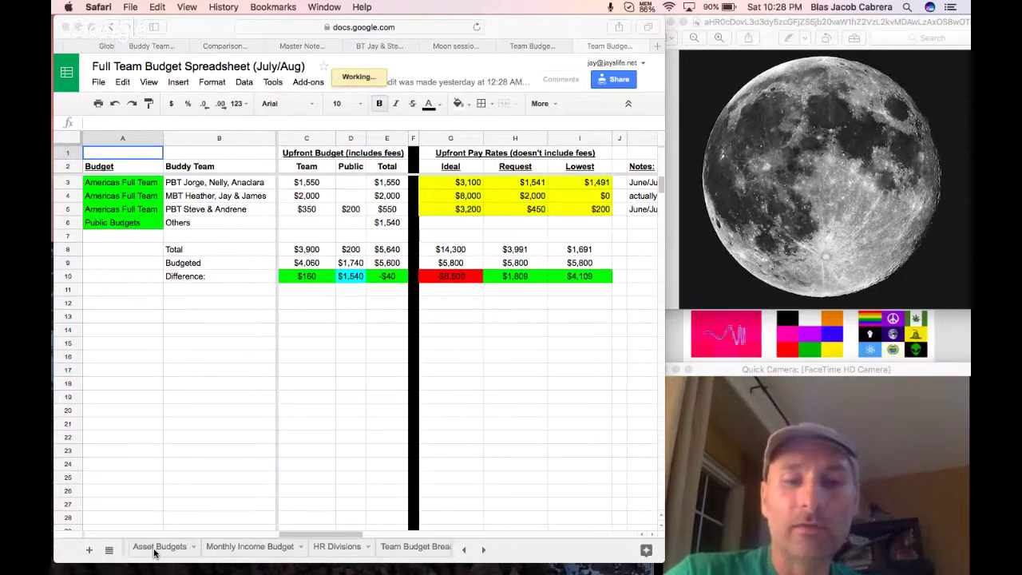
click(156, 552)
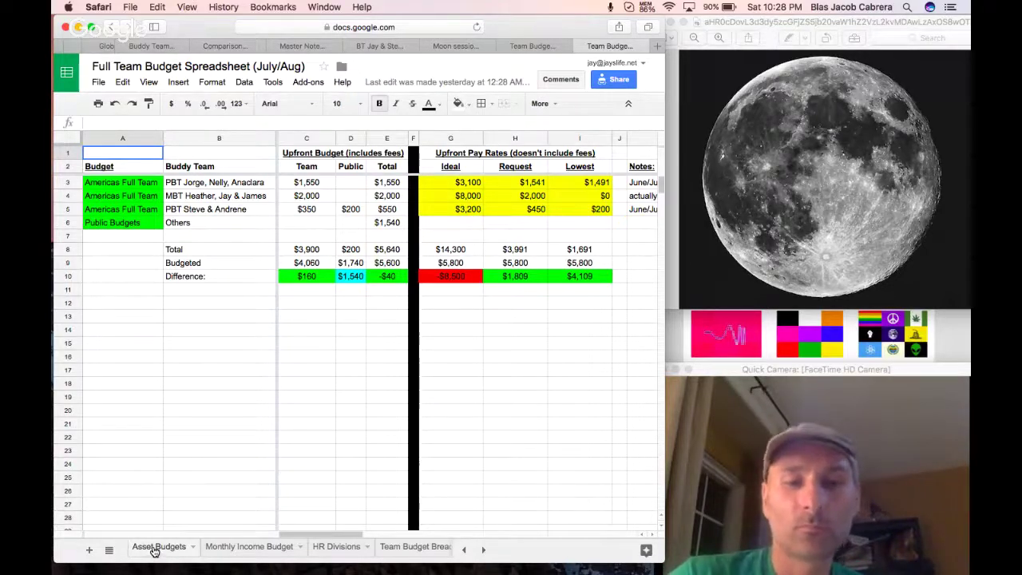
Review the Asset Budgets sheet's $18,000 HR Assets and $3,458 This Month totals.
click(155, 549)
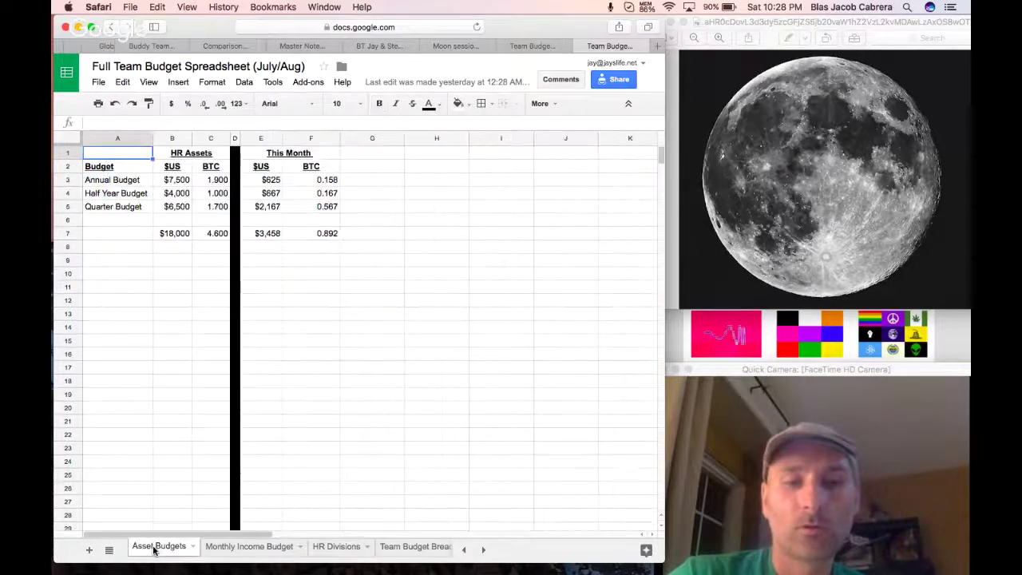
click(174, 237)
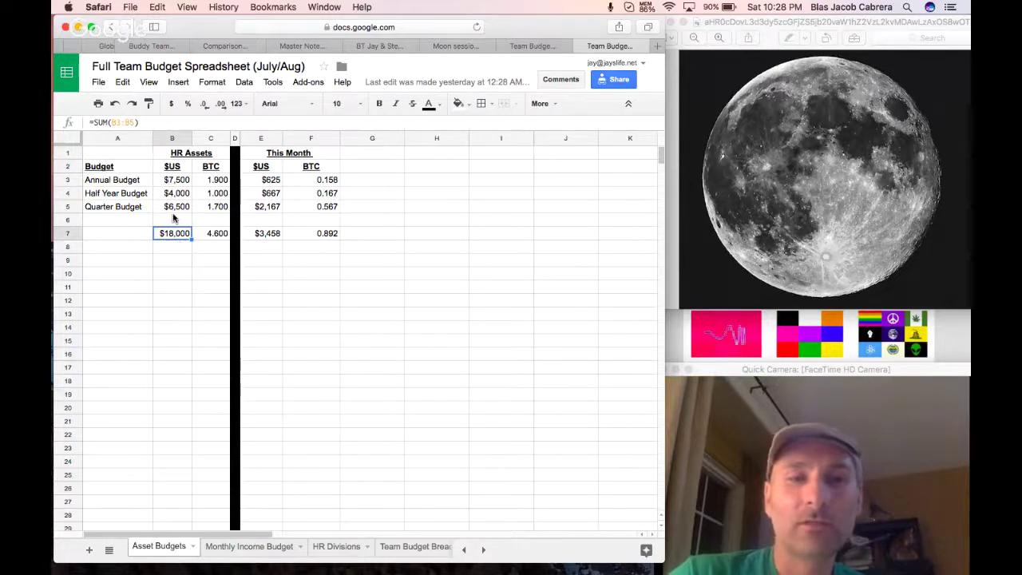
drag(102, 183, 171, 207)
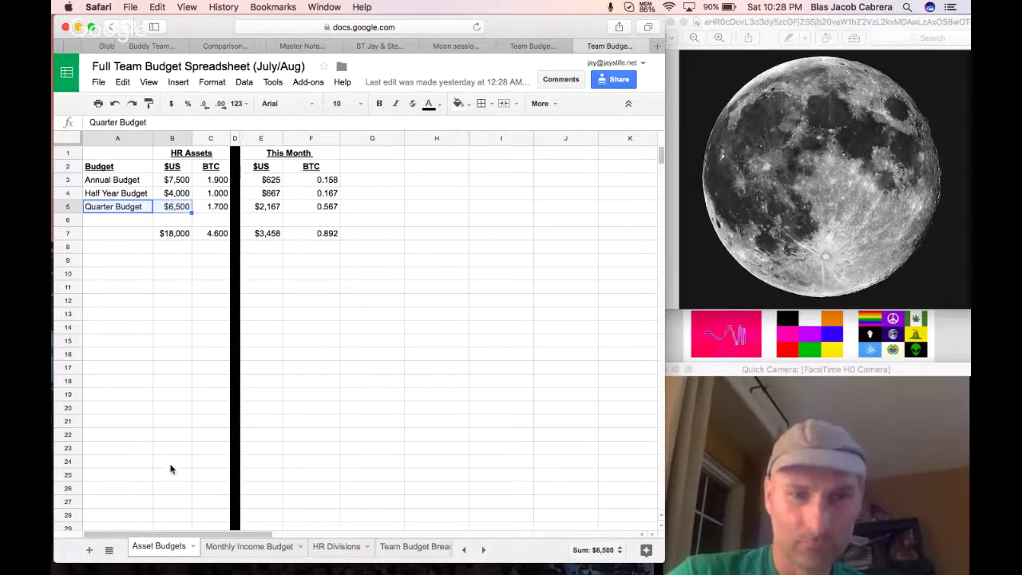
click(229, 548)
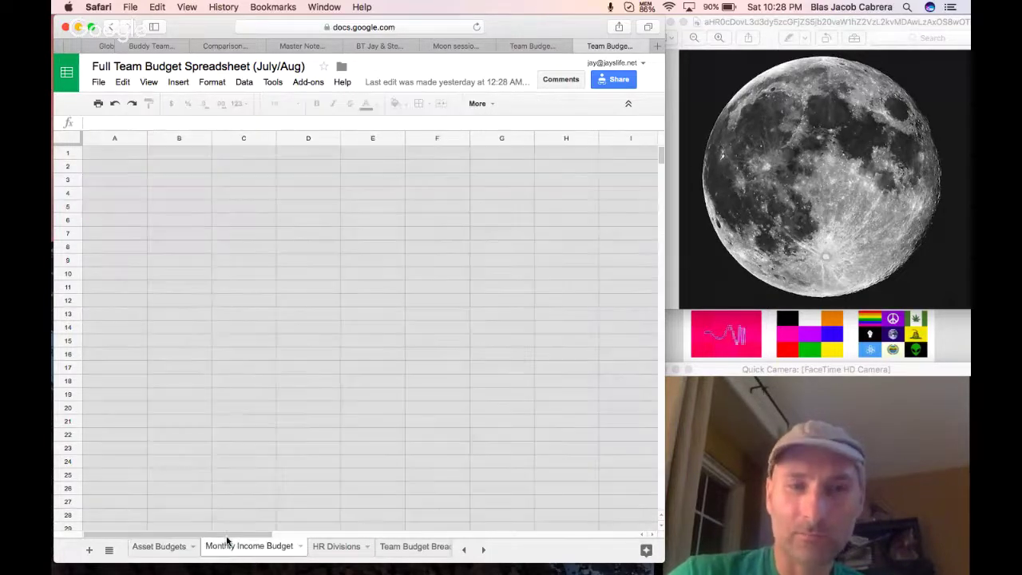
click(142, 551)
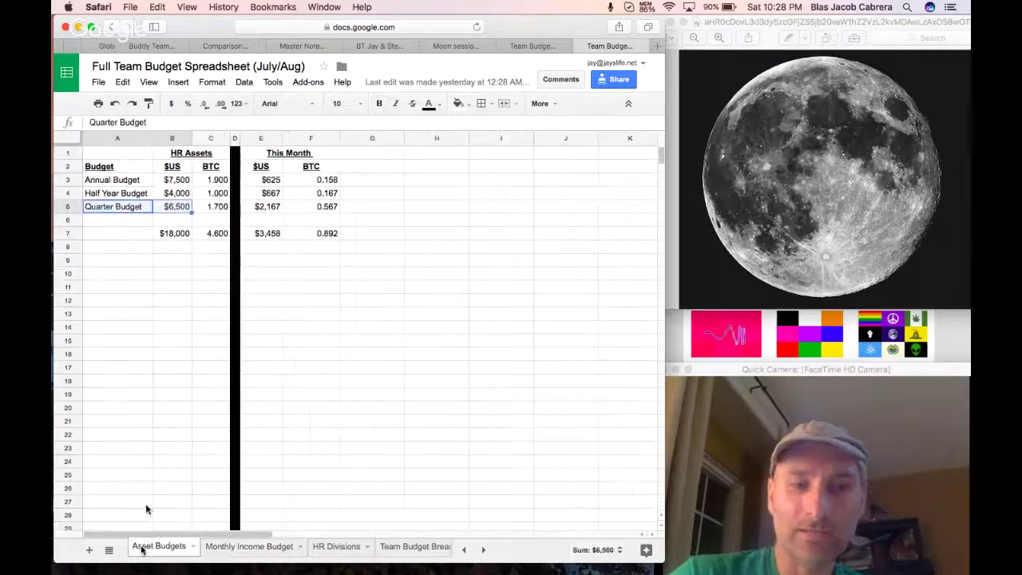
click(268, 183)
drag(268, 182, 270, 235)
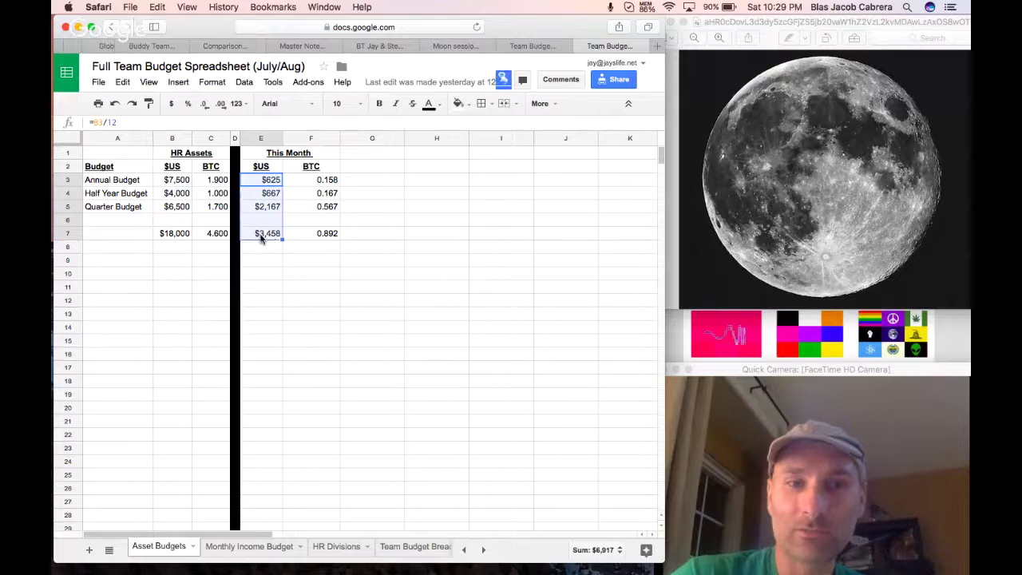
click(273, 234)
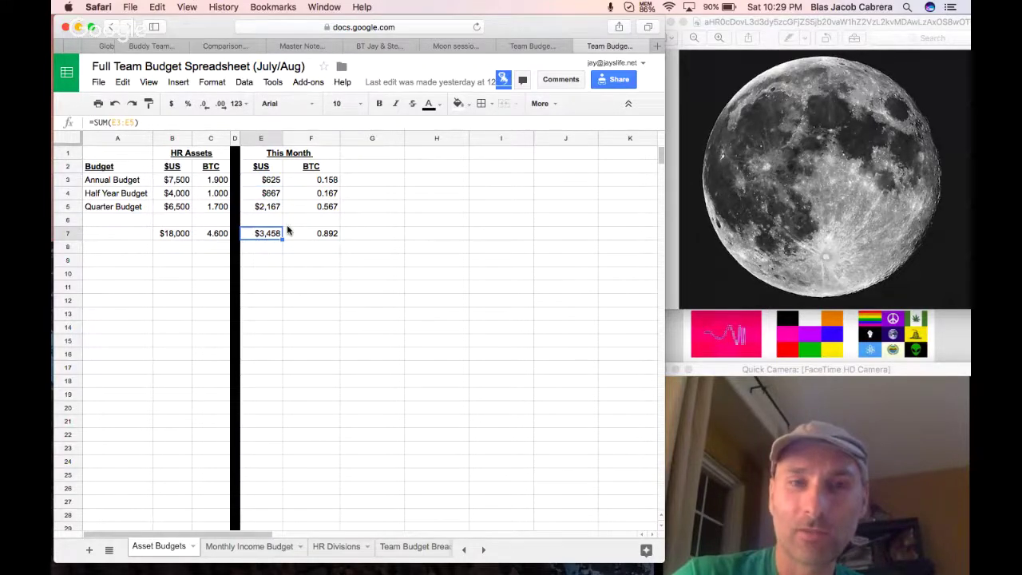
click(232, 546)
Review the monthly income amounts and enter $4,000 as the ECSA Pro Ops amount.
click(190, 183)
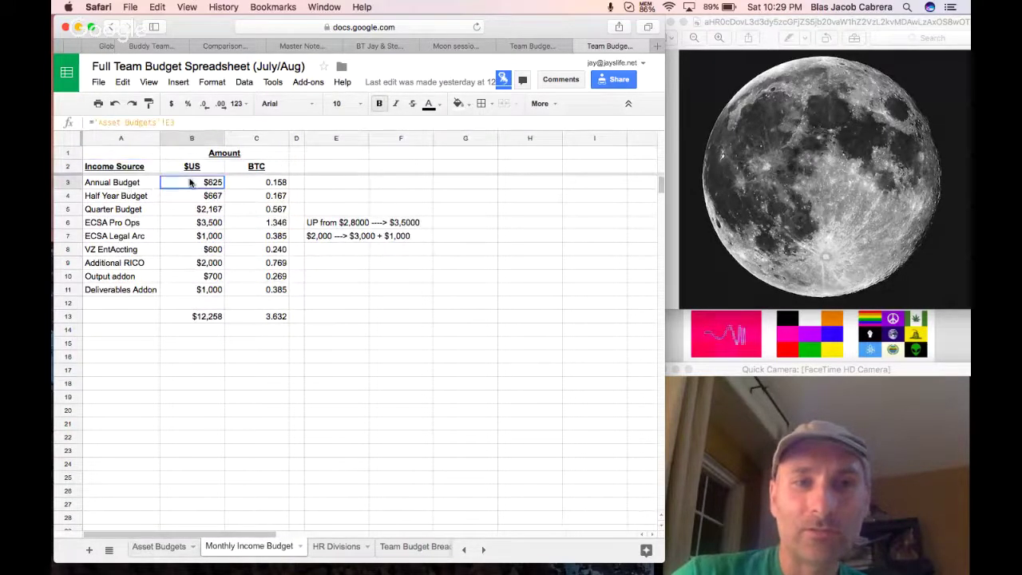
drag(190, 183, 191, 211)
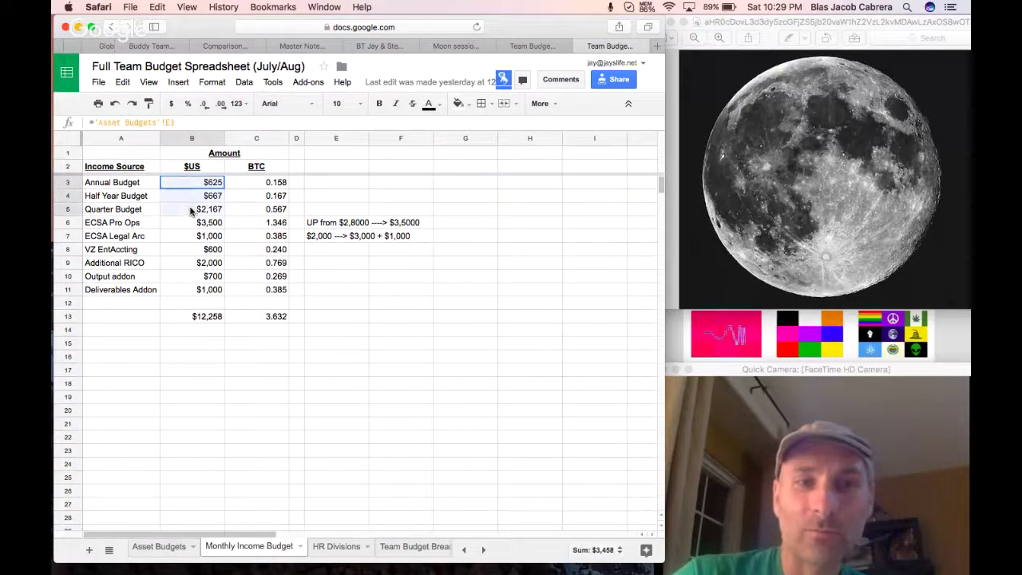
click(192, 222)
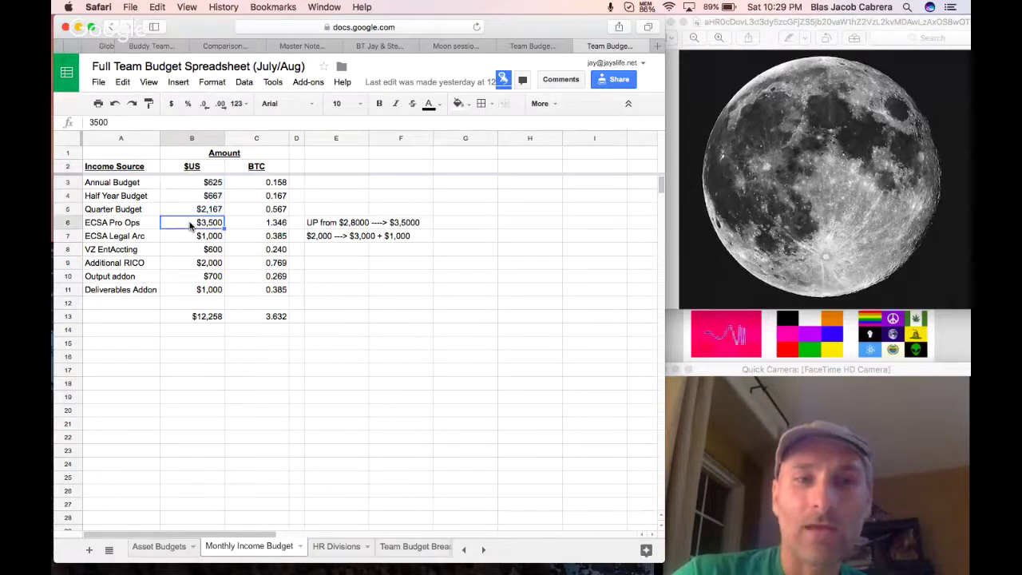
drag(146, 226, 173, 225)
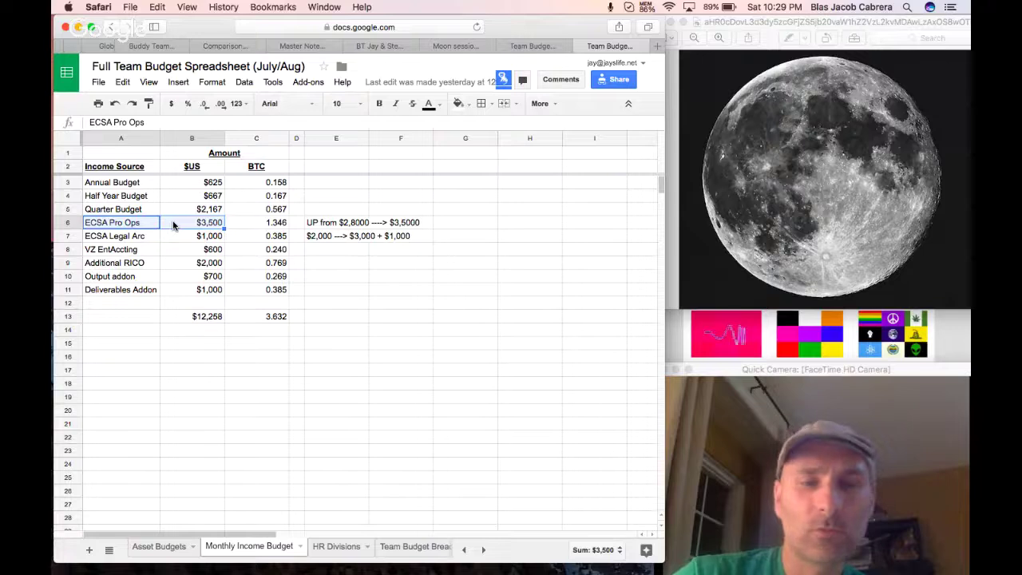
click(190, 231)
click(192, 223)
text($)
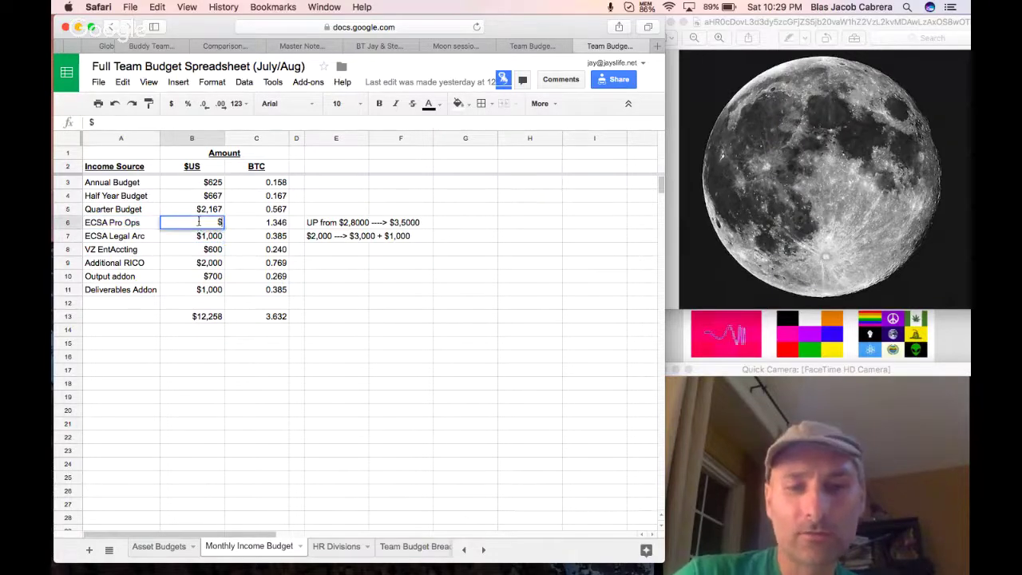
text(4,000)
key(Return)
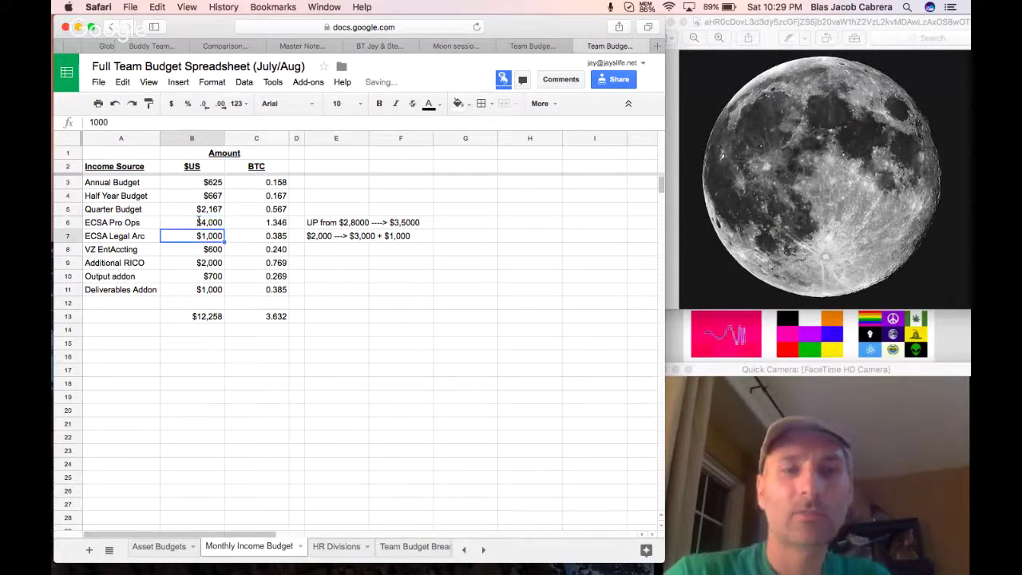
Check the ECSA Legal Arc and VZ EntAccting rows, then correct ECSA Pro Ops to $3,700.
click(136, 236)
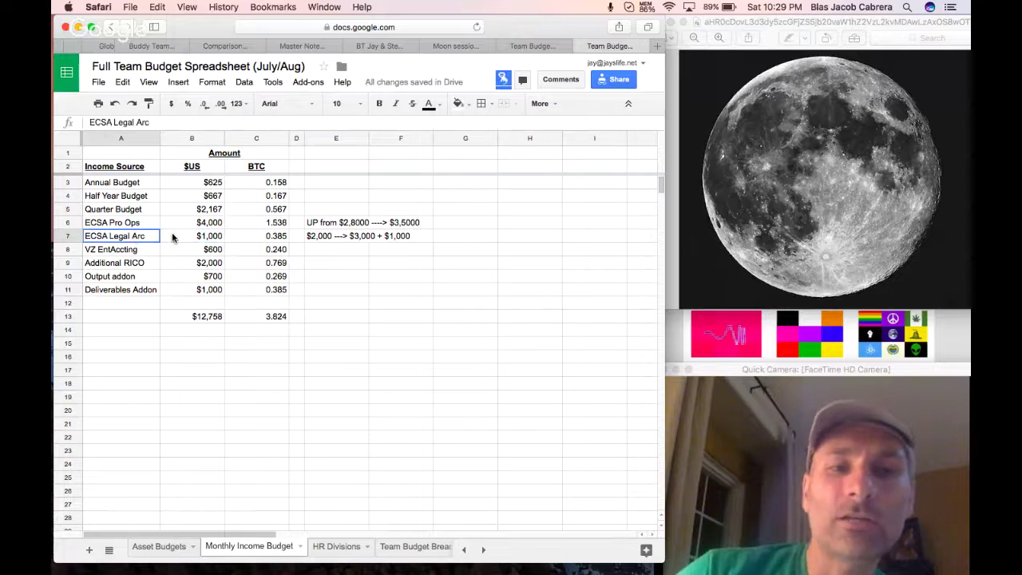
shift+click(179, 236)
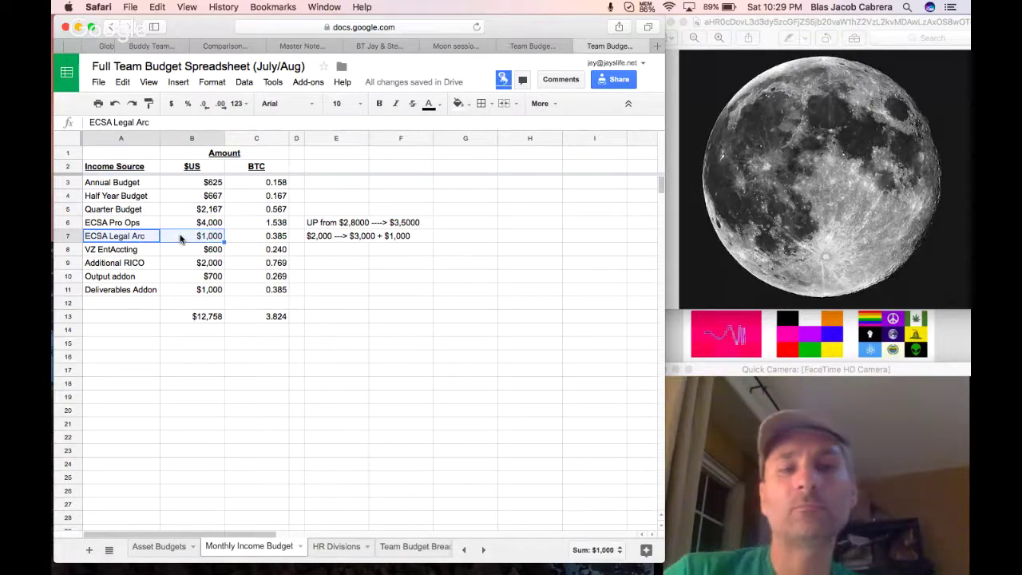
click(152, 250)
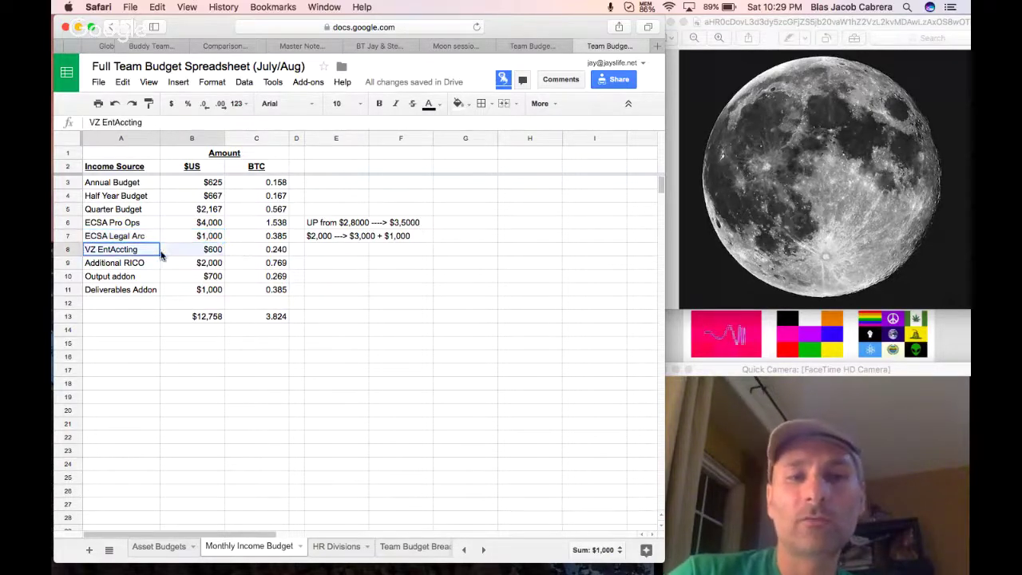
shift+click(182, 253)
click(210, 224)
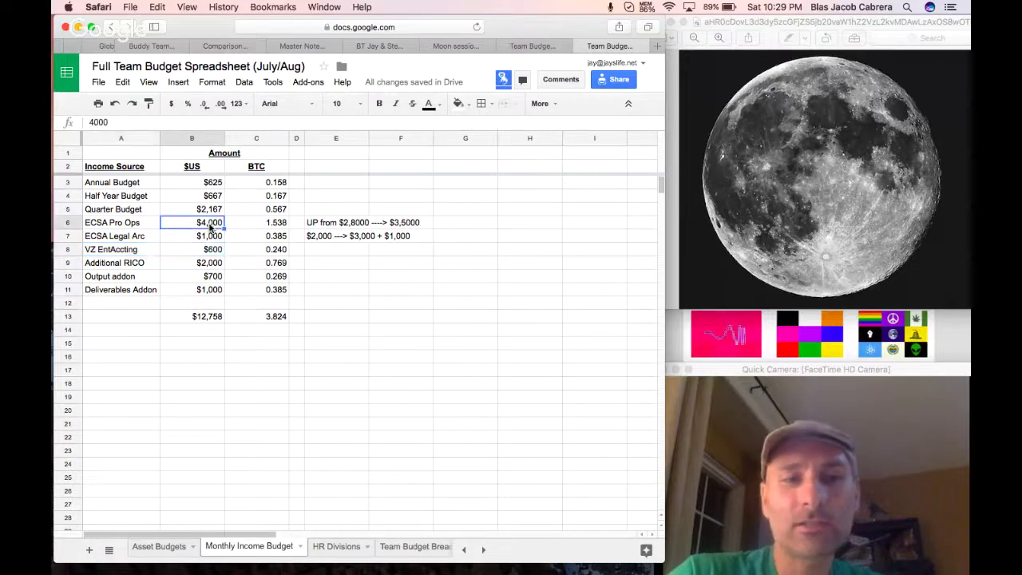
text($3,700)
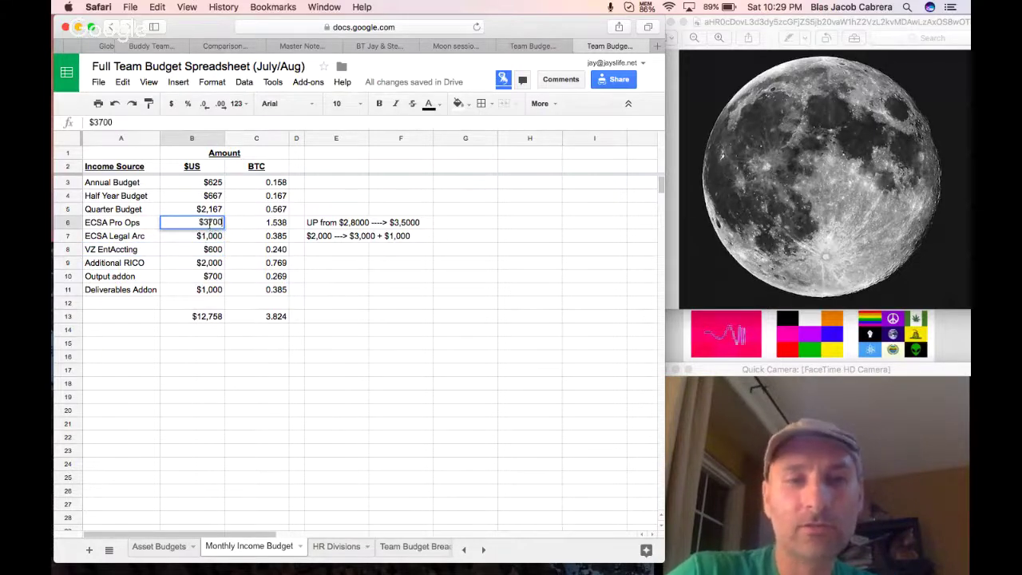
key(Return)
drag(135, 253, 169, 252)
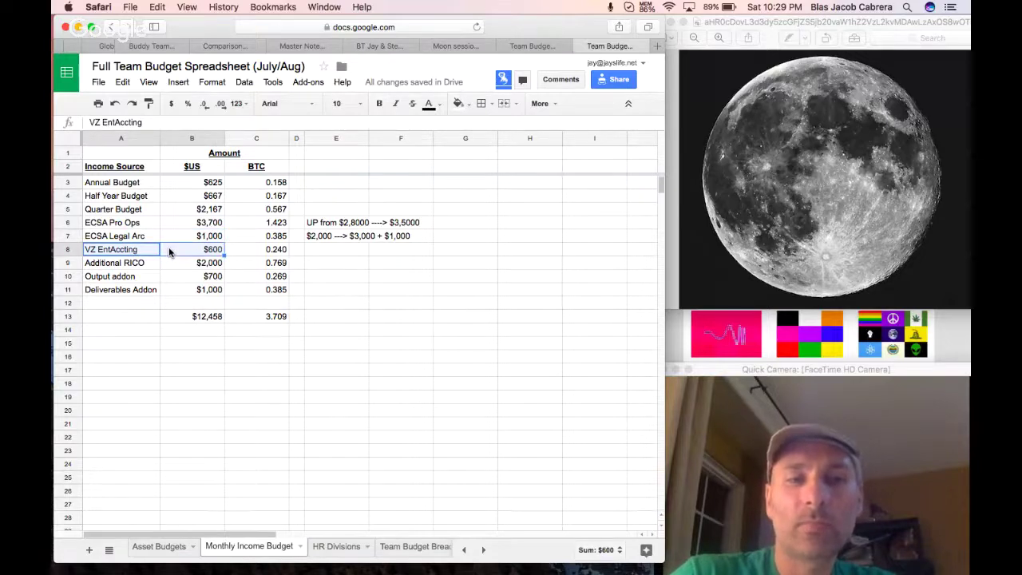
Replace EntAccting with 'ECSA MEsh' in the VZ income label and recheck the ECSA Pro Ops amount.
double_click(128, 250)
double_click(127, 249)
text(ECS)
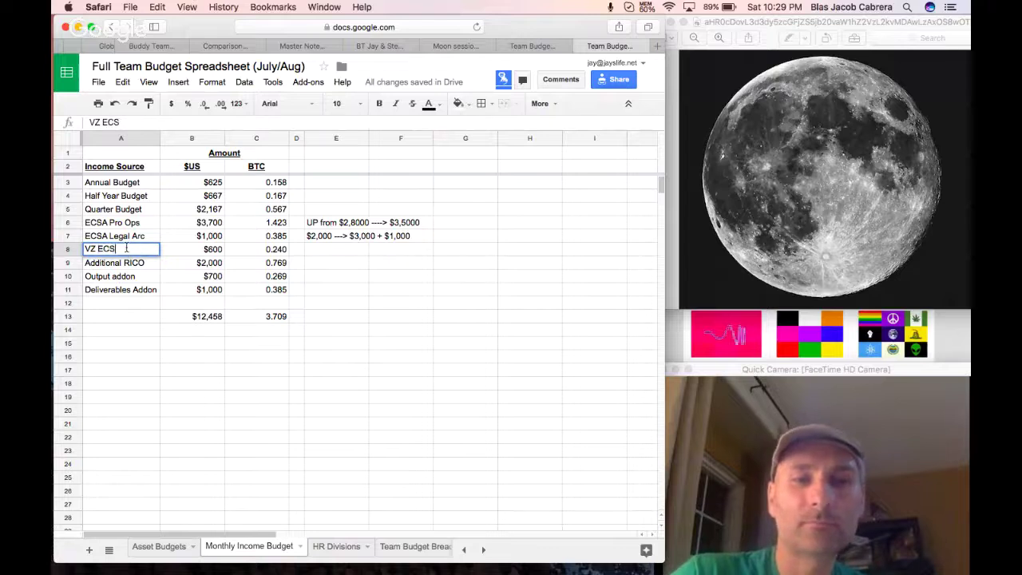
text(A MEsh)
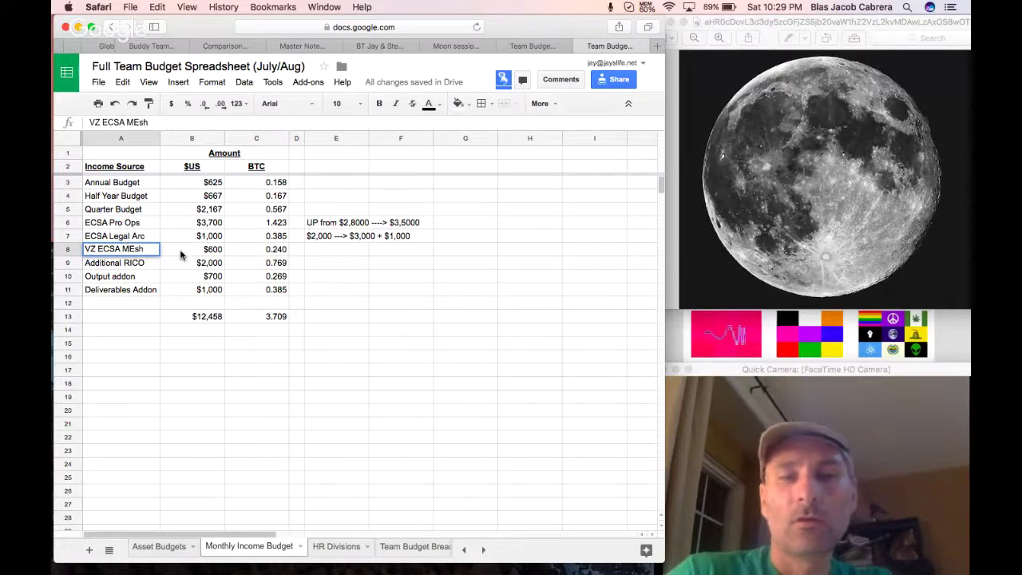
click(180, 253)
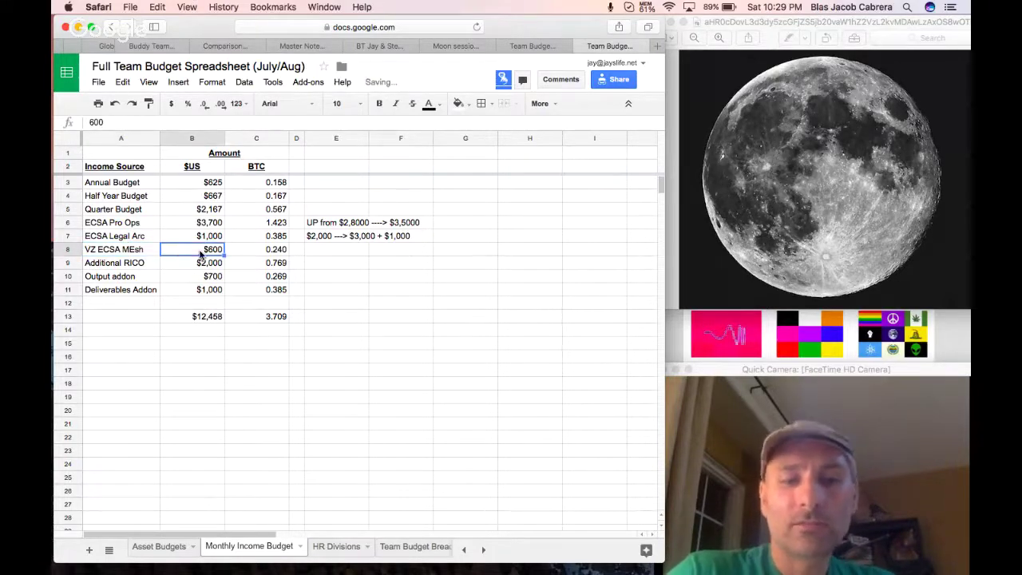
click(211, 266)
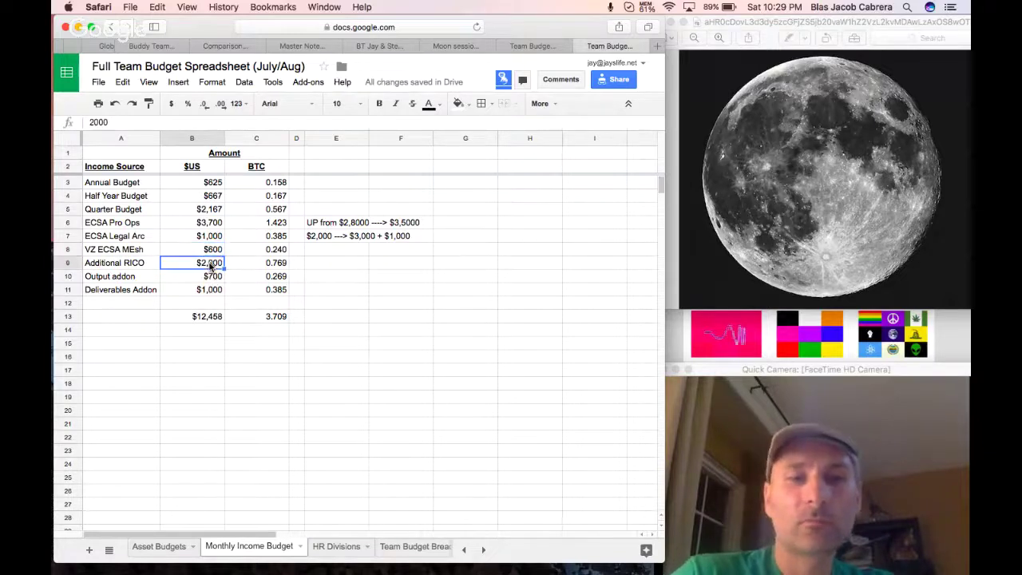
click(206, 225)
click(137, 225)
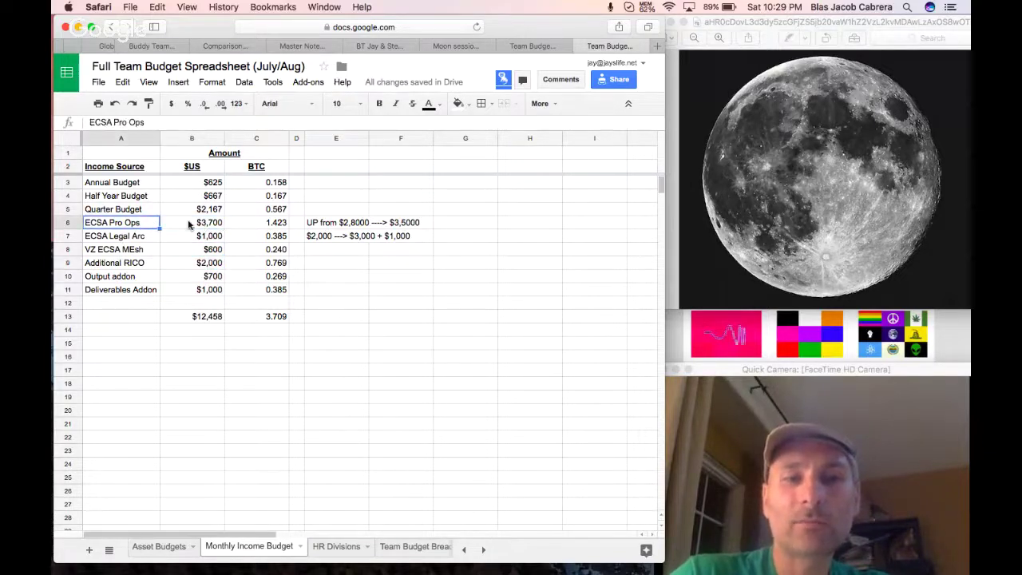
click(189, 223)
Fix the label's capitalisation so it reads VZ ECSA Mesh.
click(201, 250)
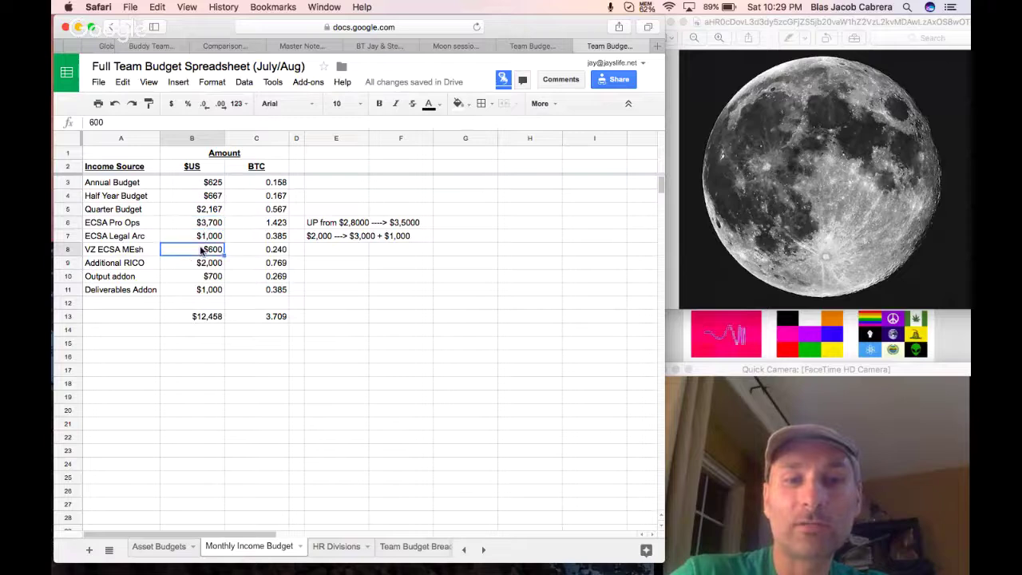
click(132, 250)
drag(131, 251, 182, 252)
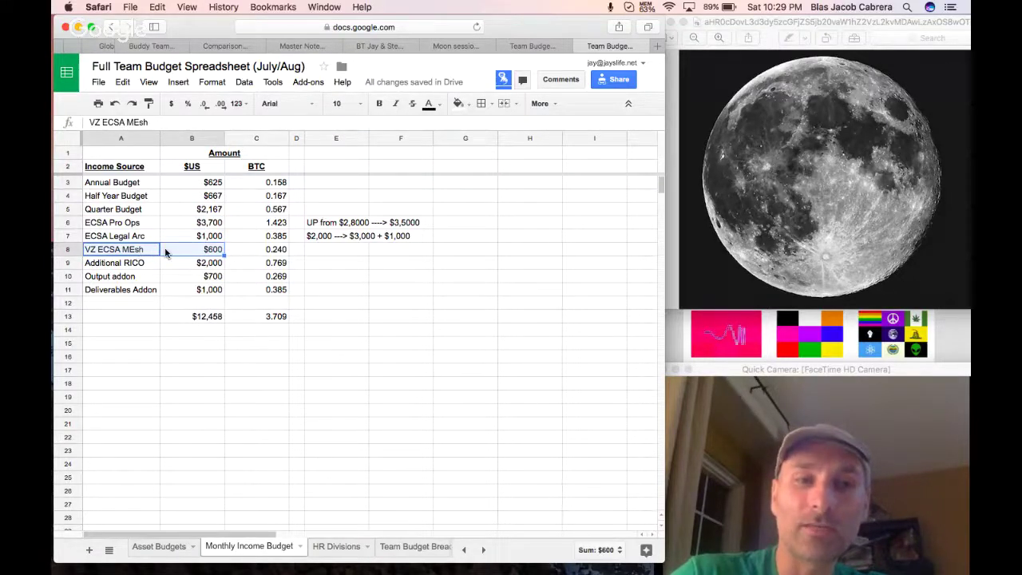
click(136, 250)
double_click(136, 250)
key(BackSpace)
text(e)
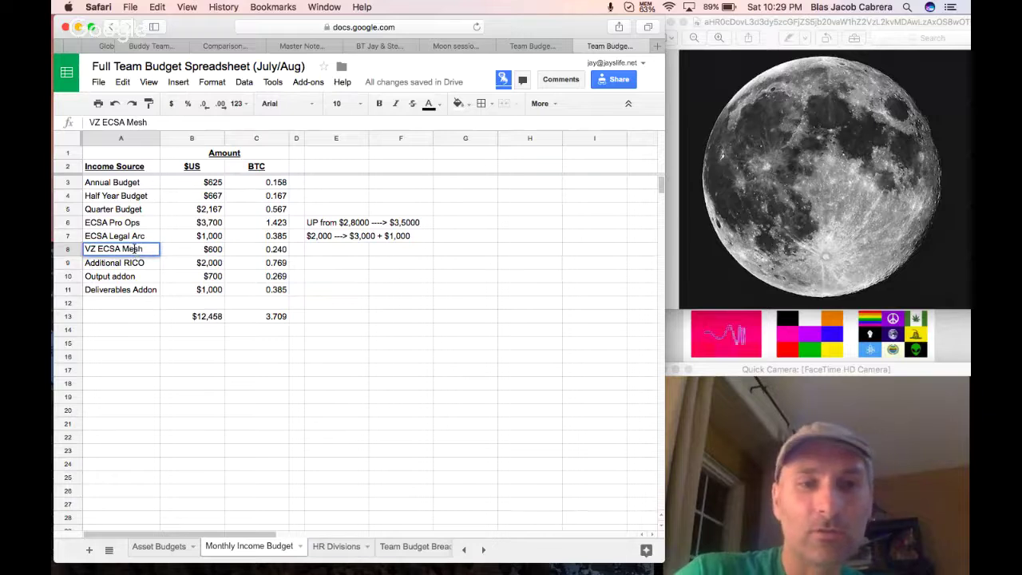
Check the sums of the three ECSA rows and the Additional RICO, Output and Deliverables addon rows.
drag(141, 226, 188, 252)
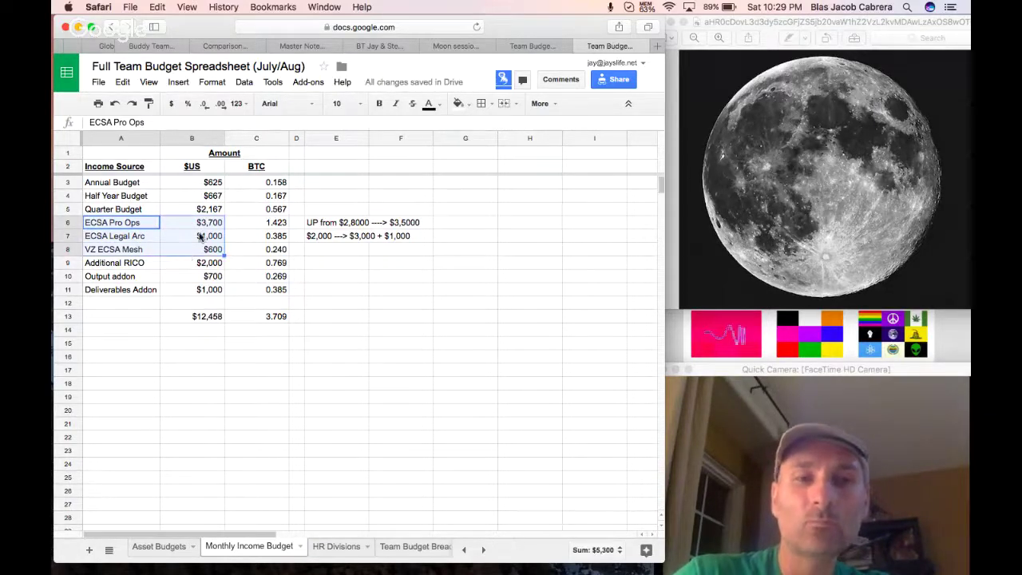
click(197, 267)
click(152, 265)
shift+click(178, 263)
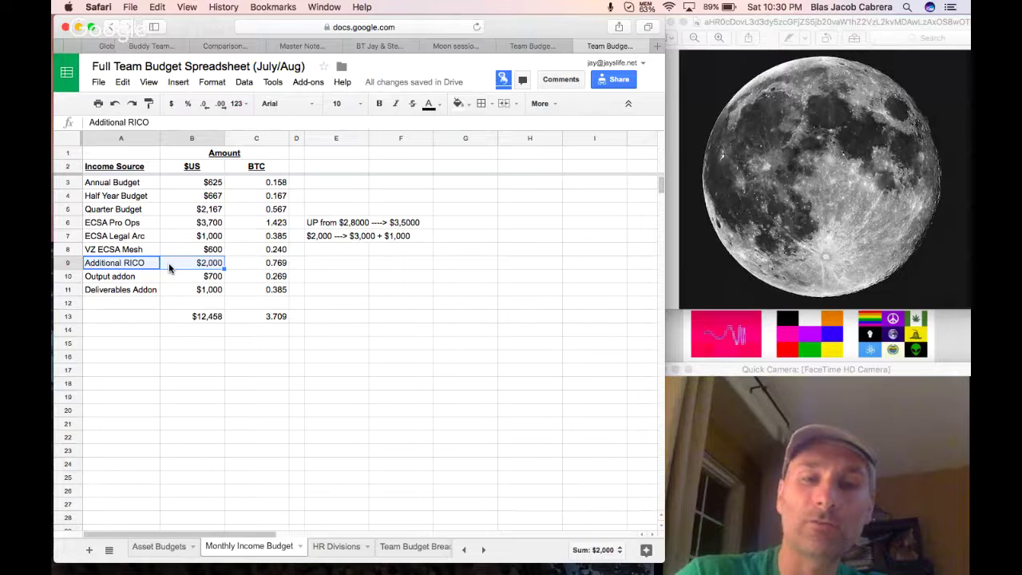
click(155, 277)
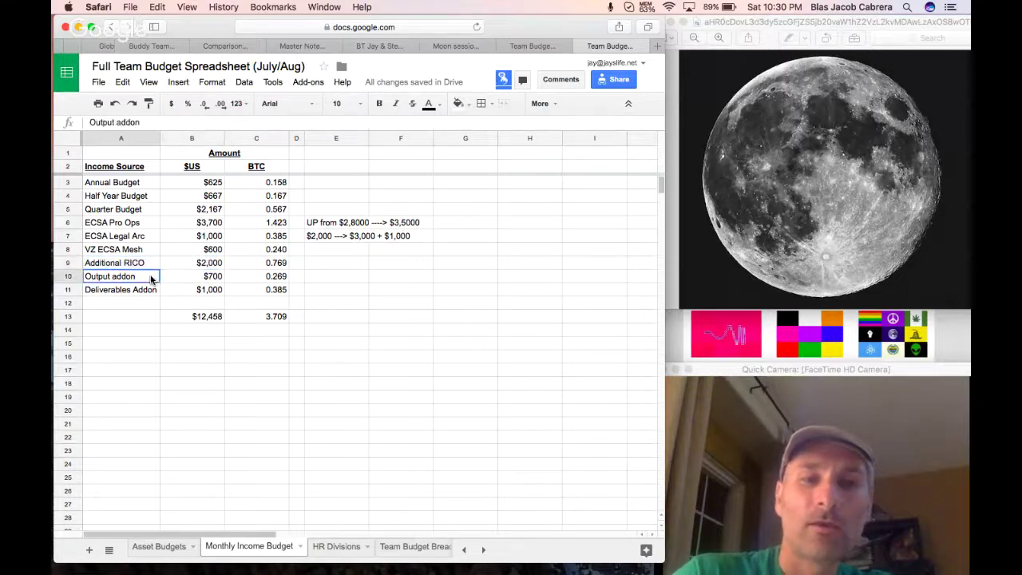
shift+click(169, 275)
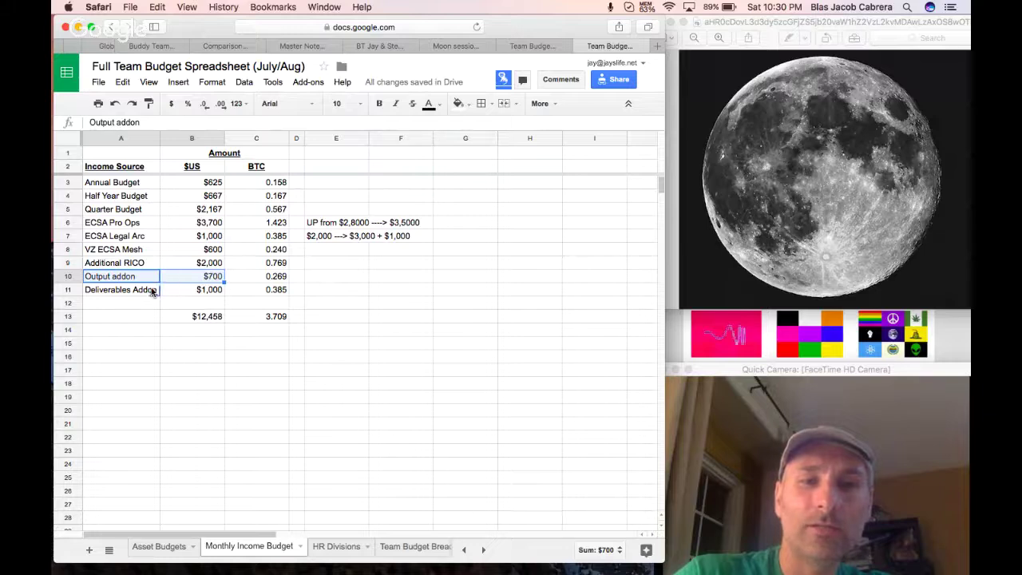
click(154, 290)
key(Up)
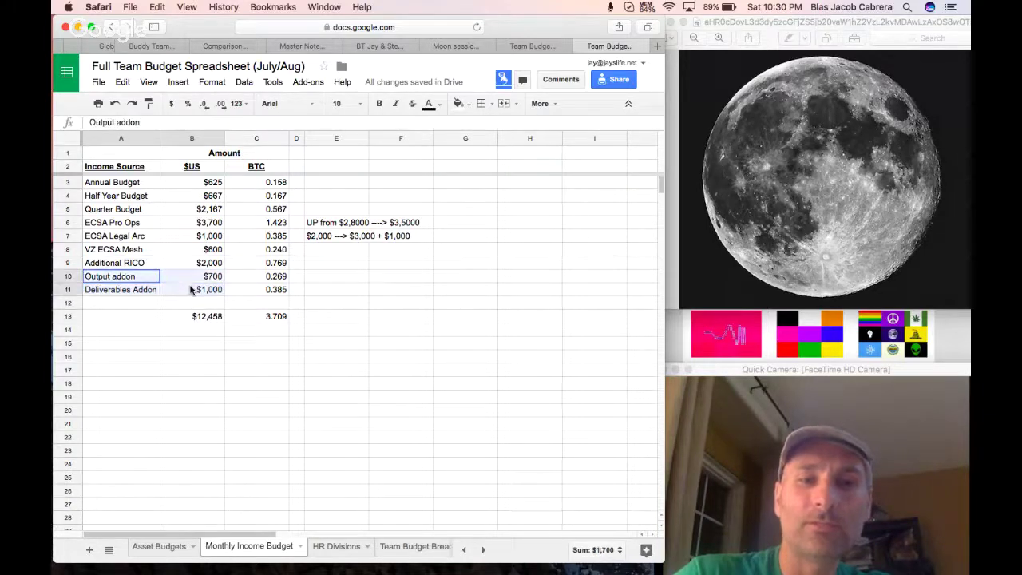
click(142, 265)
drag(143, 265, 178, 289)
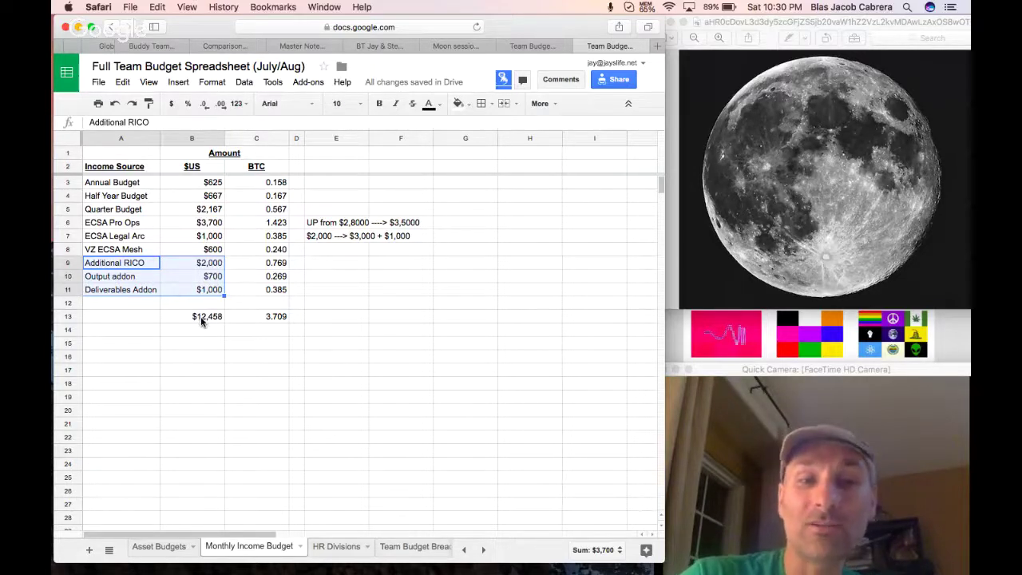
click(150, 547)
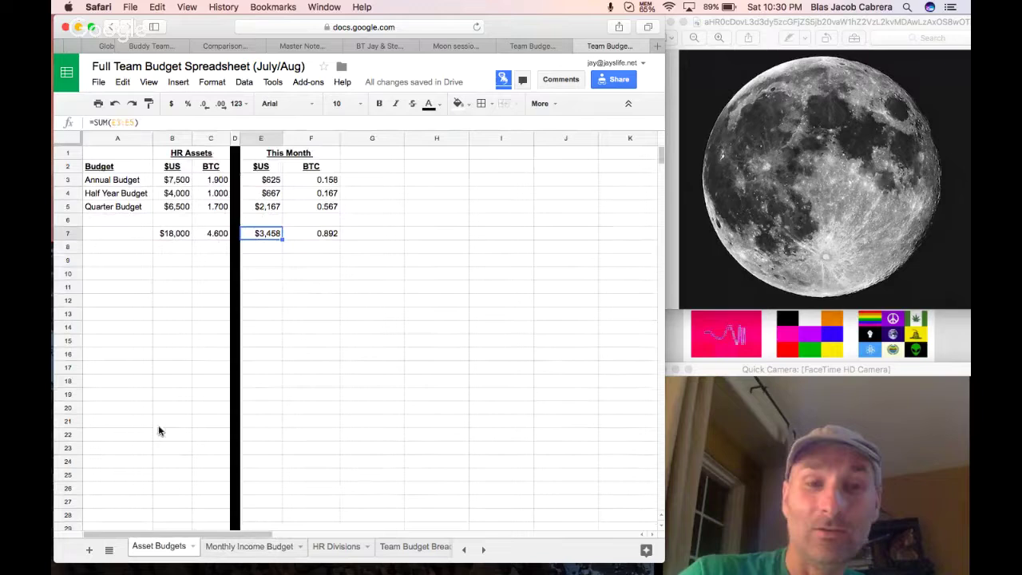
Compare the $18,000 HR Assets total with the $12,458 Monthly Income Budget total.
click(175, 233)
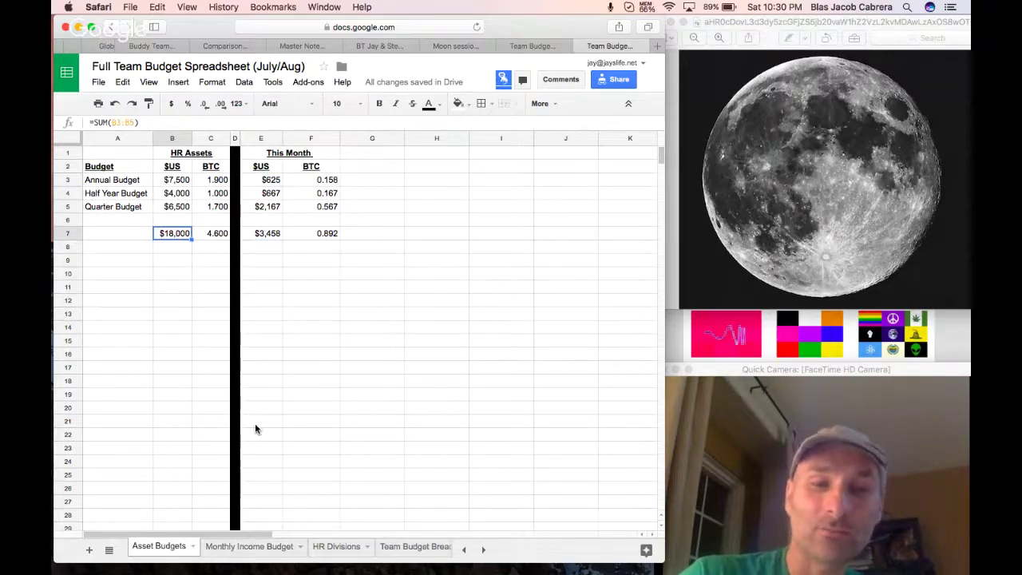
click(245, 548)
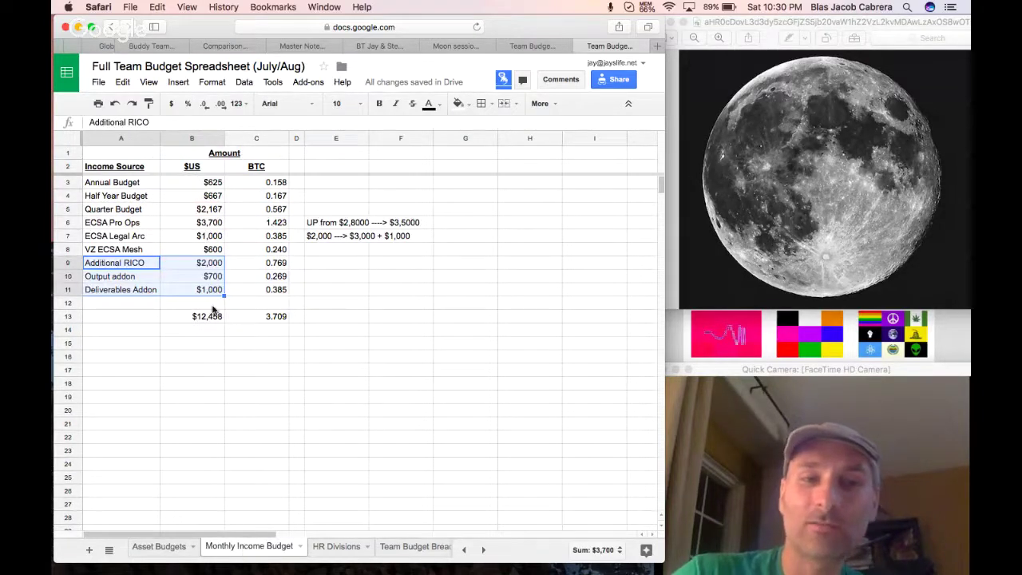
click(151, 548)
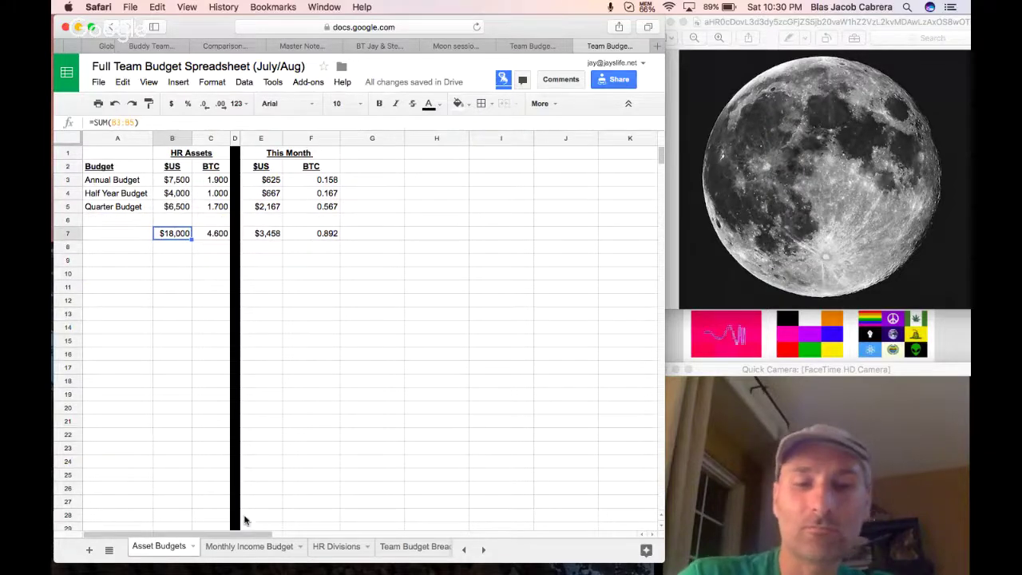
click(245, 548)
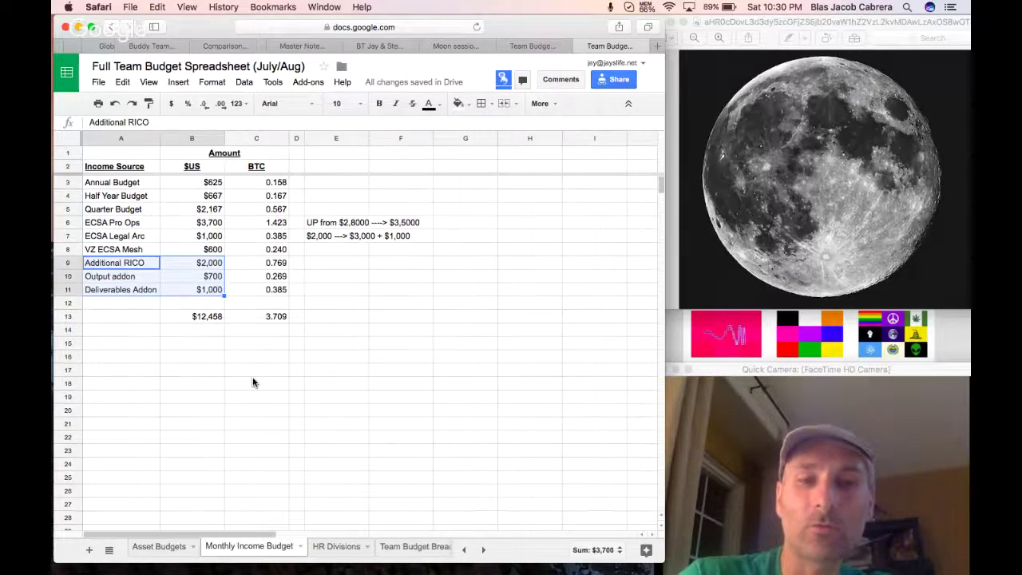
click(210, 318)
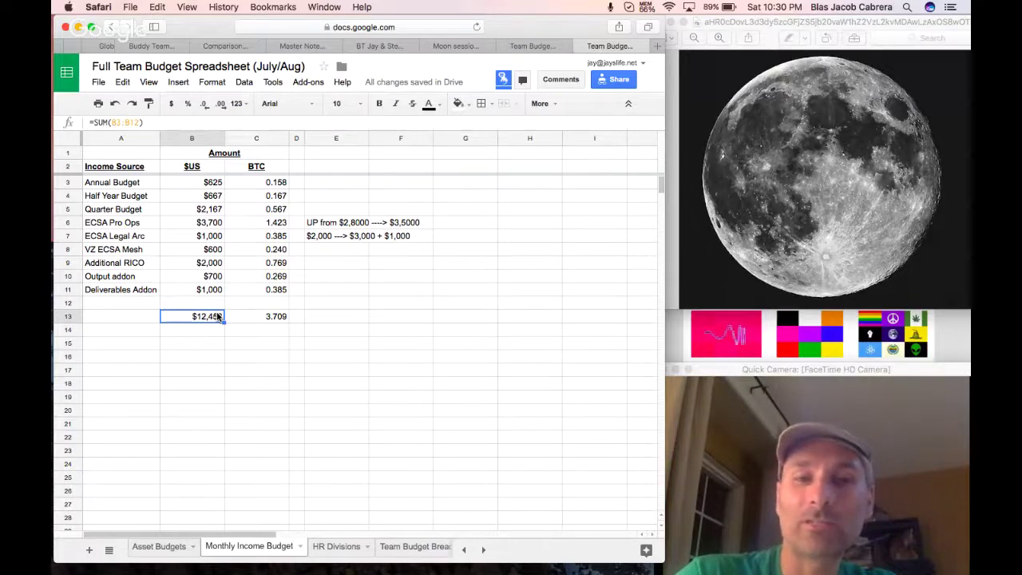
Remove the extra zeros so the ECSA Pro Ops note reads UP from $2,800 ---> $3,500.
click(343, 222)
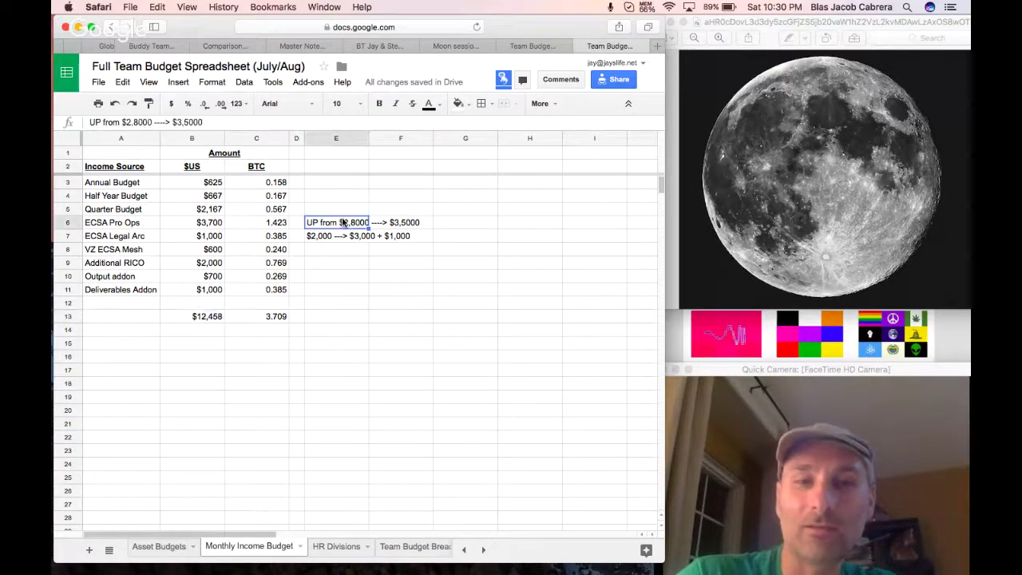
click(205, 122)
key(BackSpace)
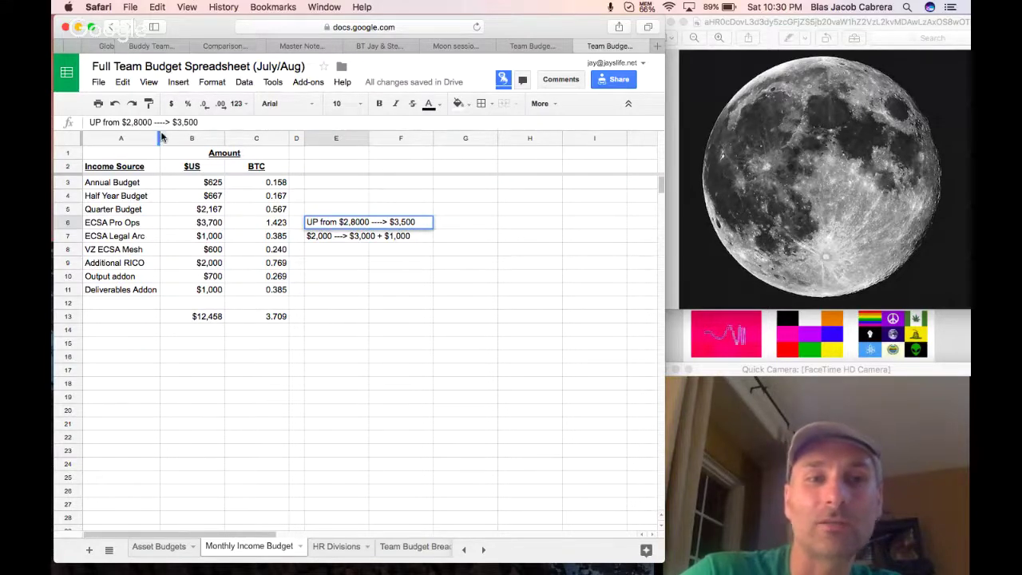
click(150, 121)
key(BackSpace)
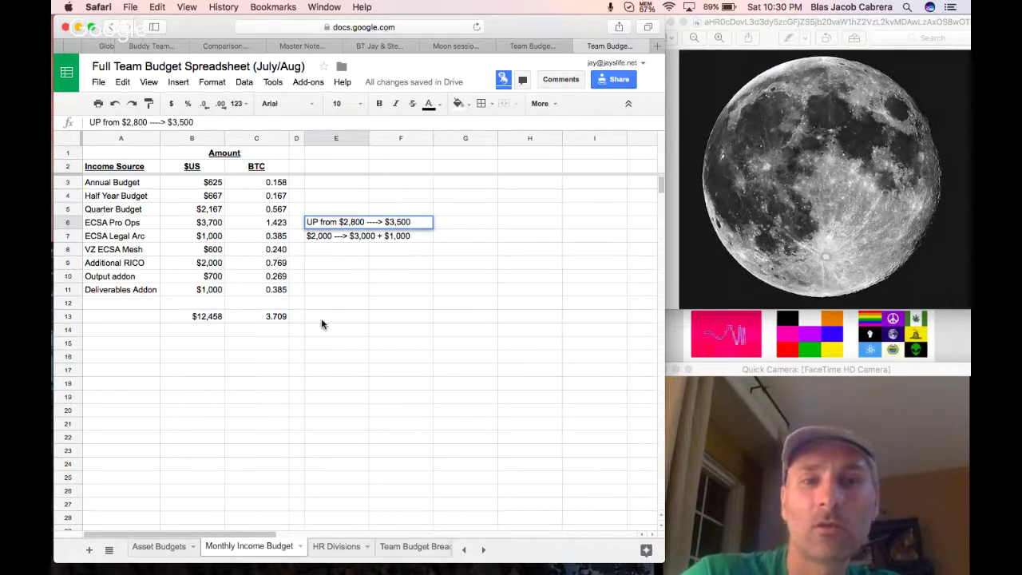
click(324, 318)
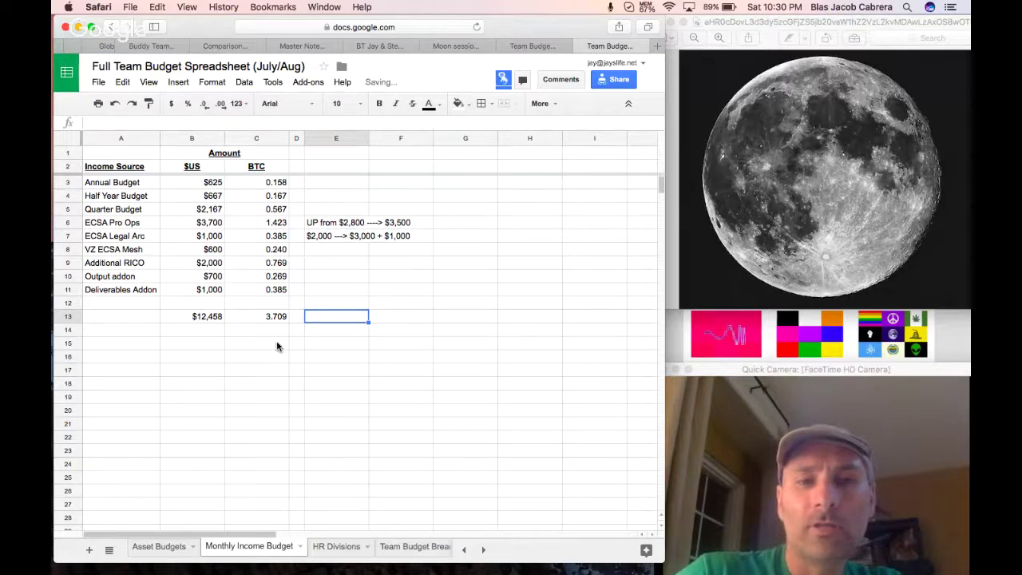
Review the HR Divisions budgets, the $12,000 total and the bonus and base-rate notes.
click(327, 546)
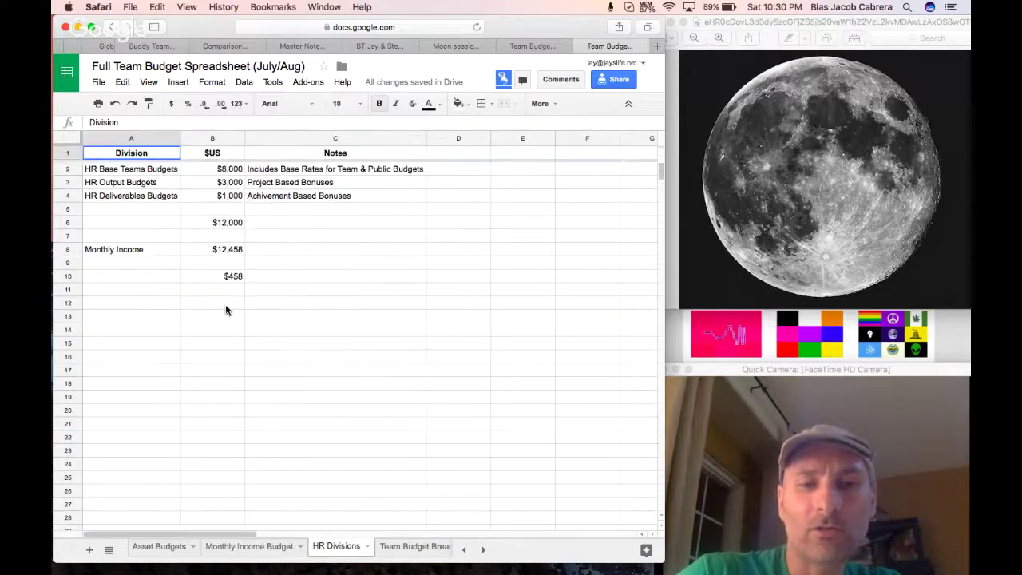
drag(171, 169, 194, 183)
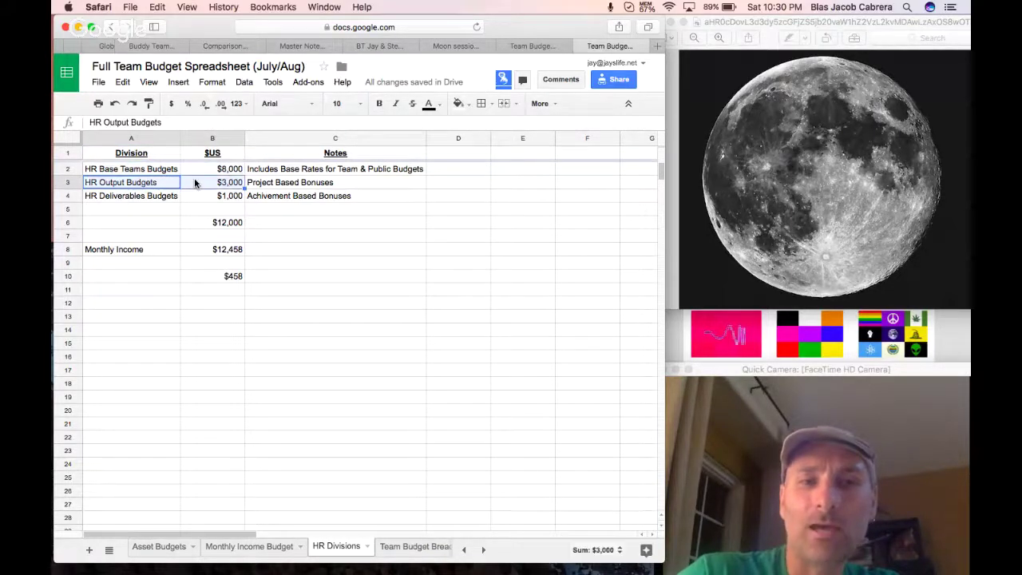
click(172, 196)
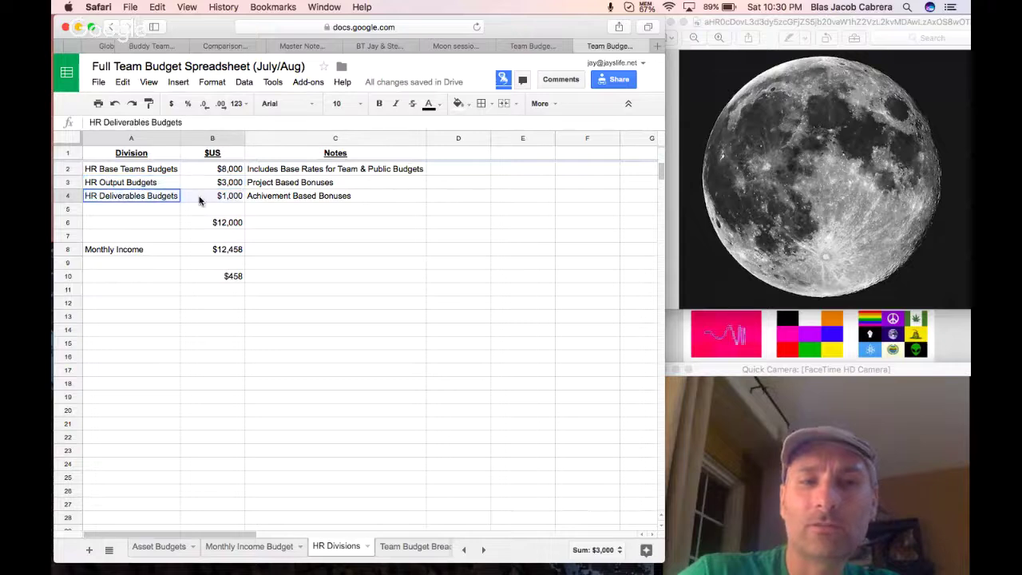
drag(200, 200, 200, 200)
click(210, 223)
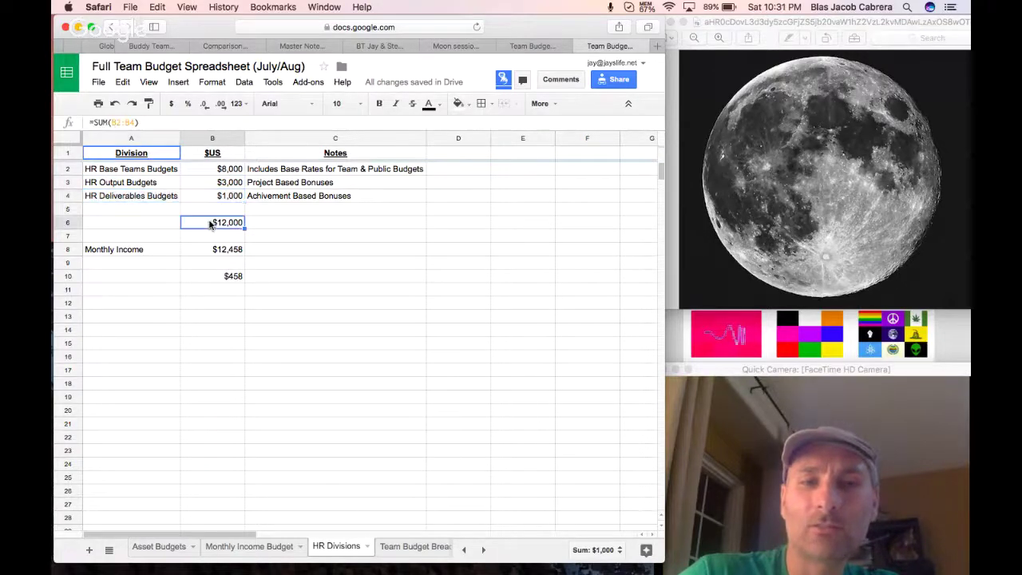
drag(222, 165, 220, 224)
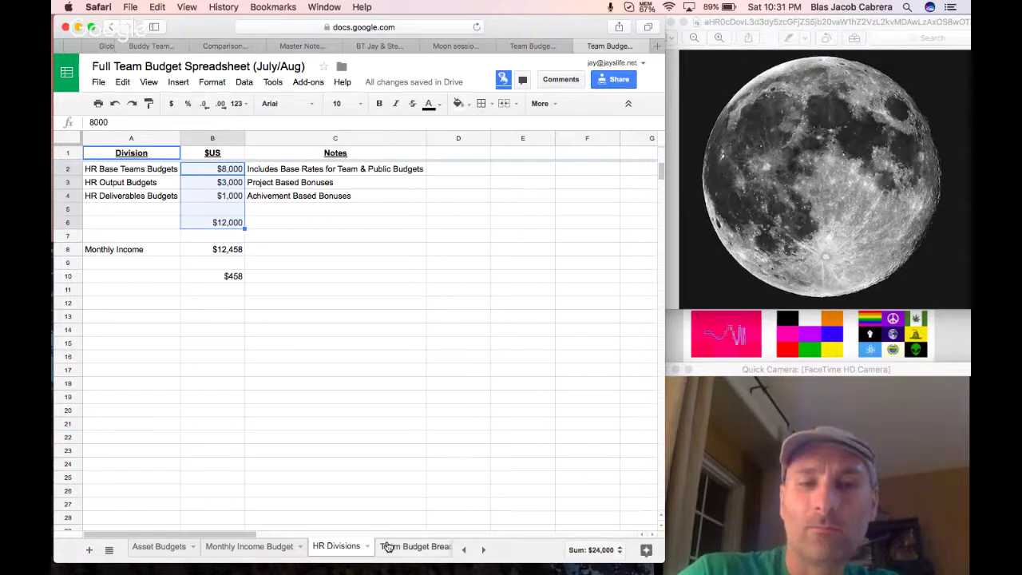
click(355, 547)
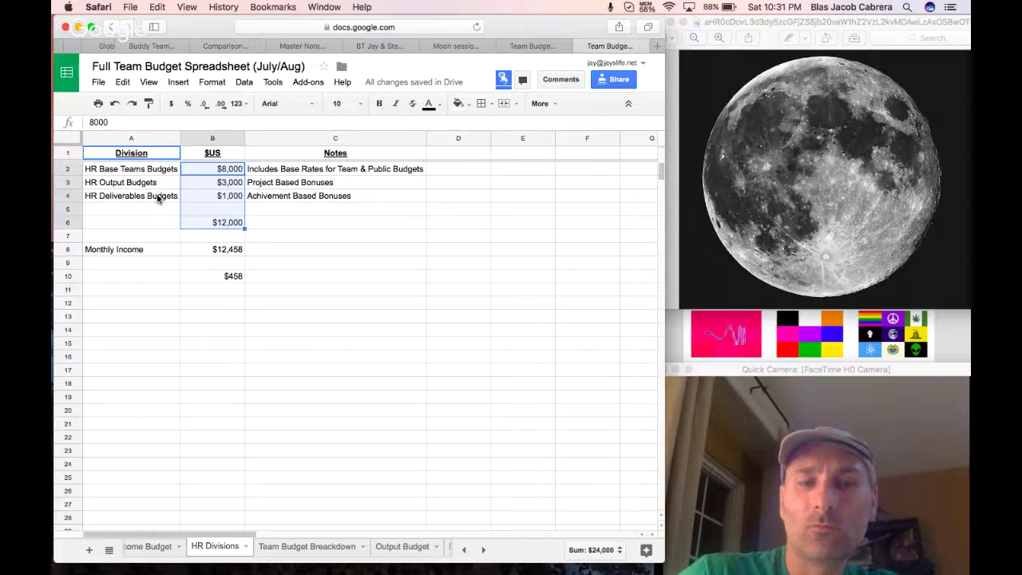
click(170, 199)
drag(167, 184, 205, 196)
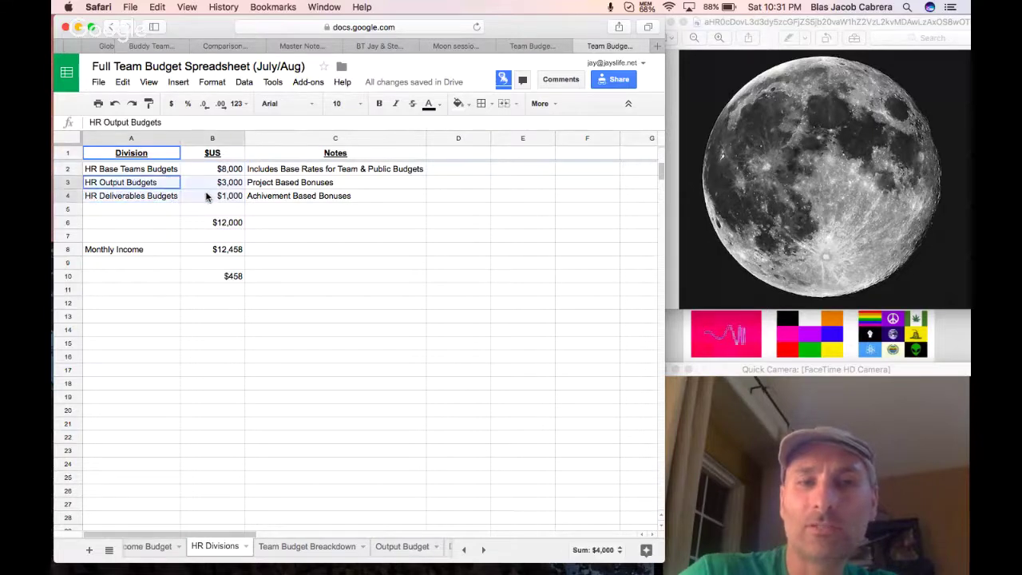
click(272, 186)
click(272, 196)
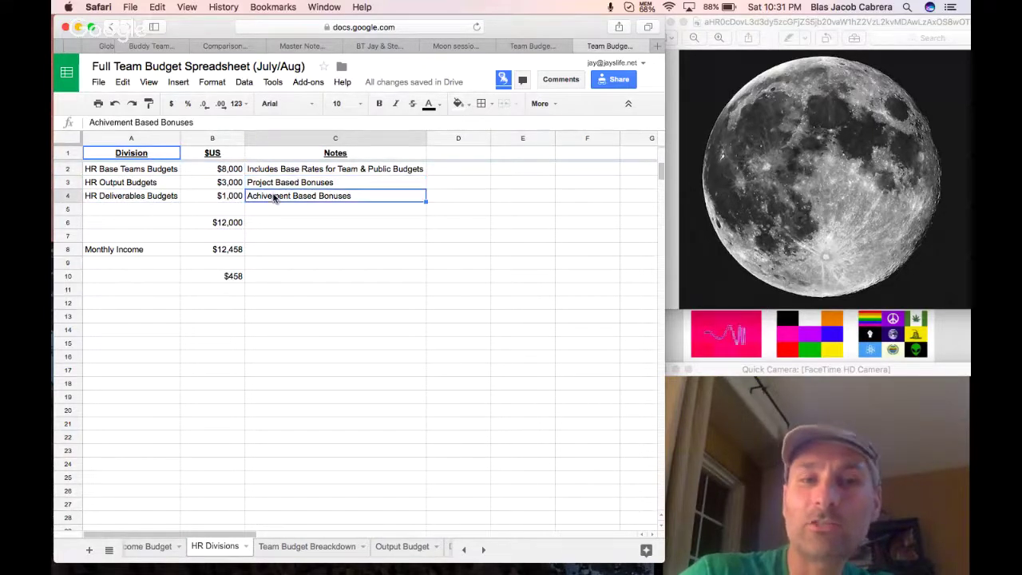
click(279, 171)
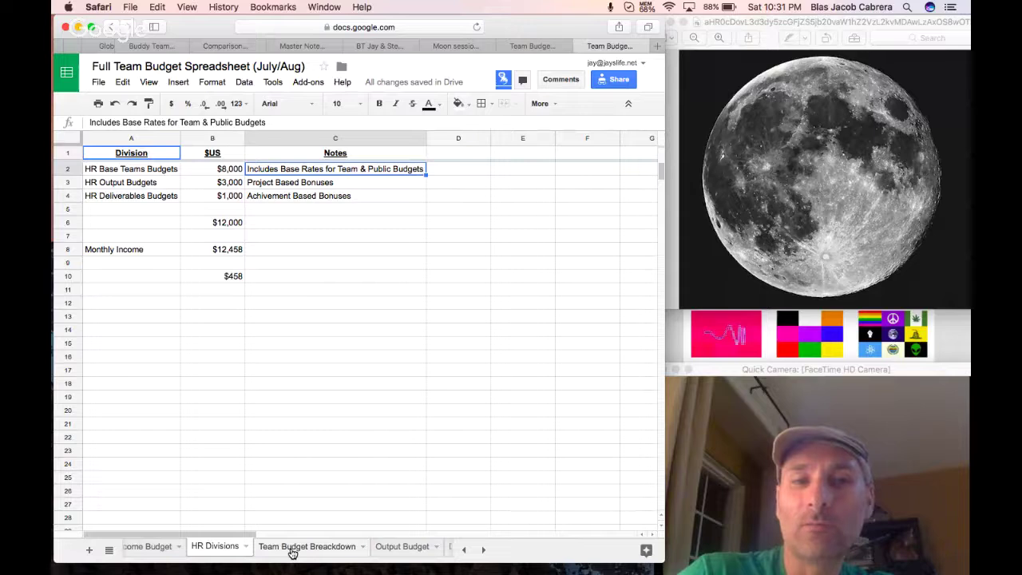
Append '(bonsus Hours)' and '(bonus hours)' to the Project and Achivement Based Bonuses notes.
double_click(361, 185)
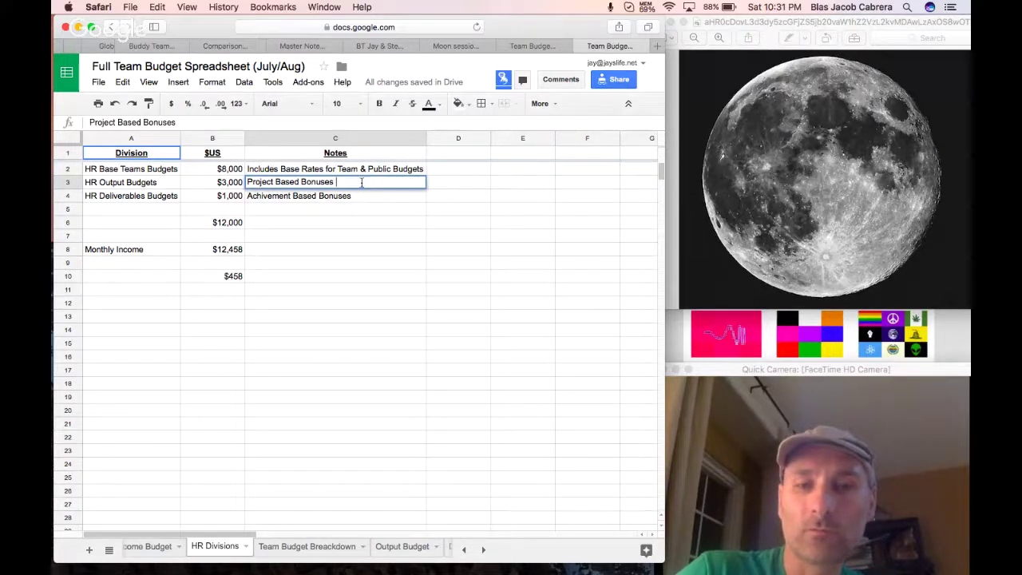
text((bonsus Hours))
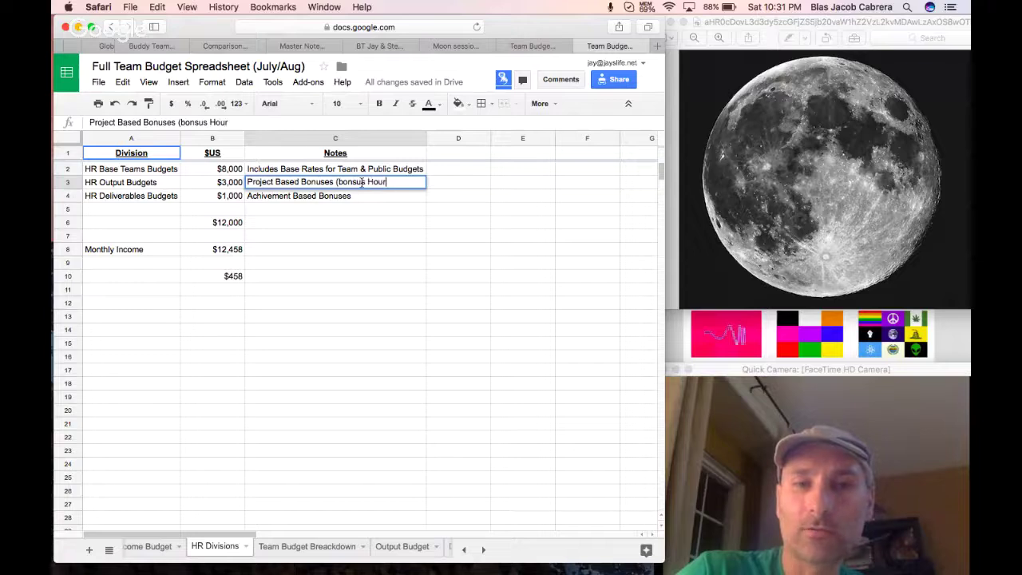
double_click(372, 194)
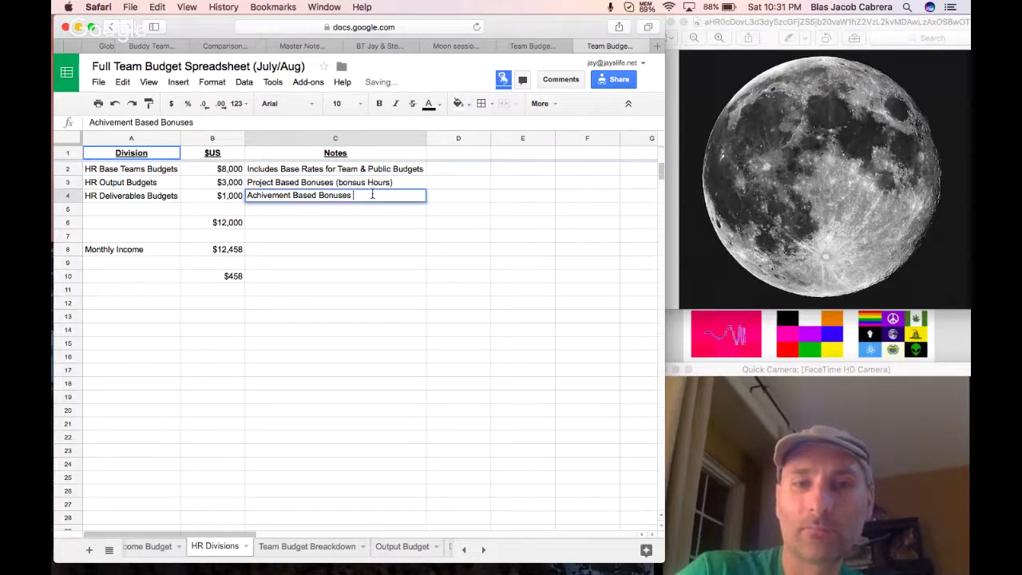
text((bonus hours))
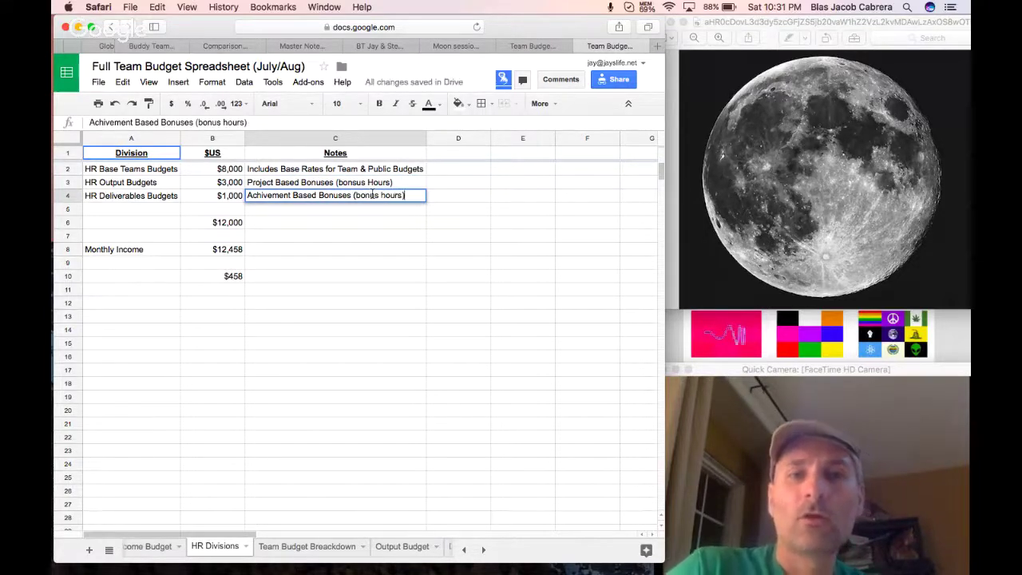
click(372, 317)
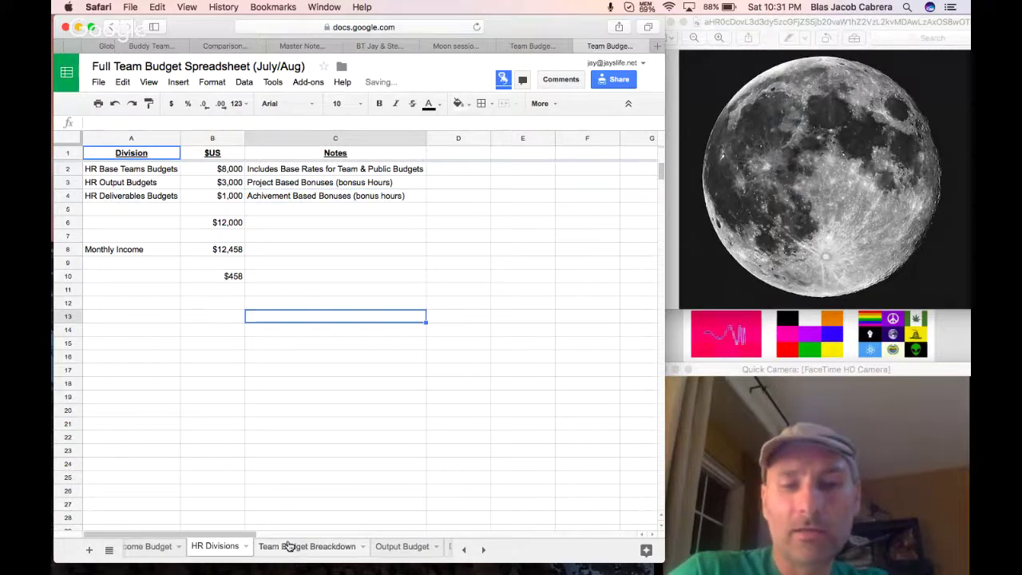
click(320, 548)
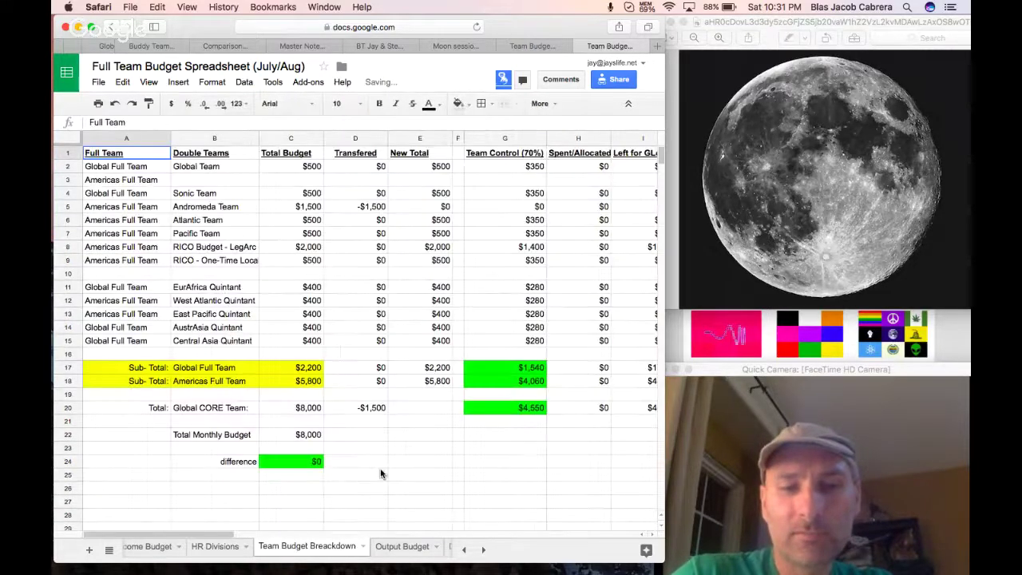
Copy Americas Full Team from A3 into the empty Double Teams cell B3.
click(151, 184)
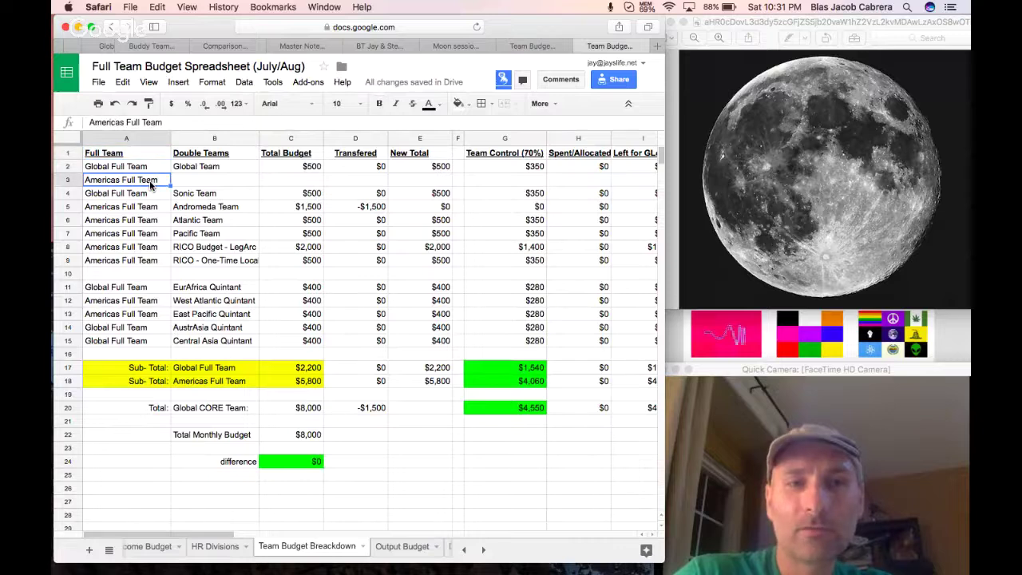
key(super+c)
click(214, 179)
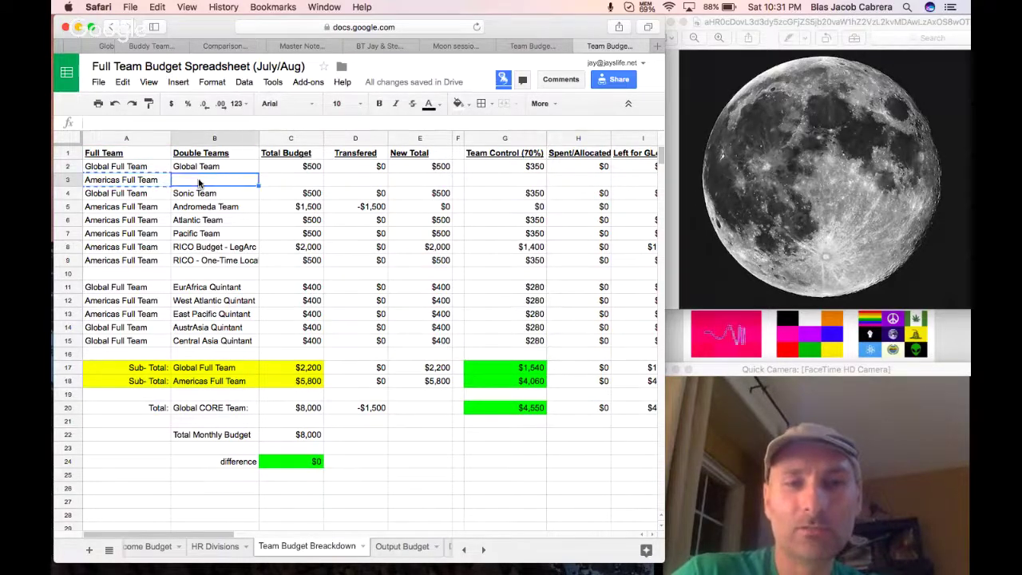
key(super+v)
click(242, 170)
click(279, 169)
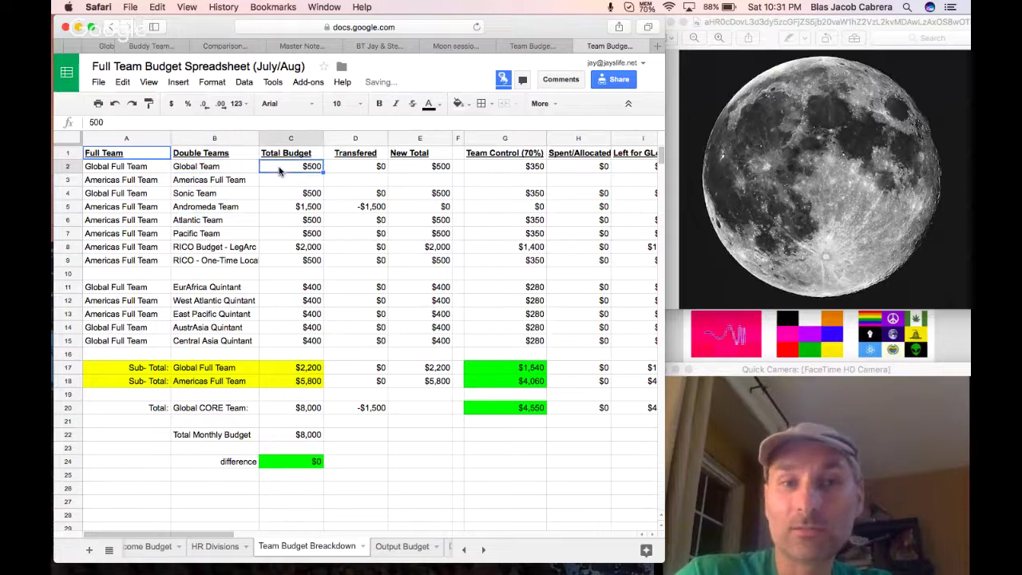
click(225, 209)
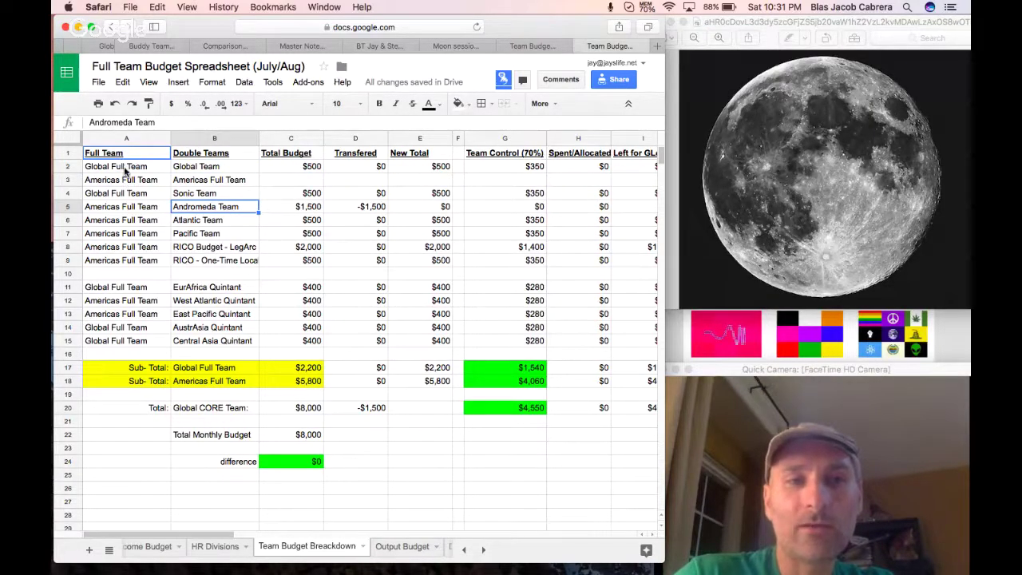
click(195, 169)
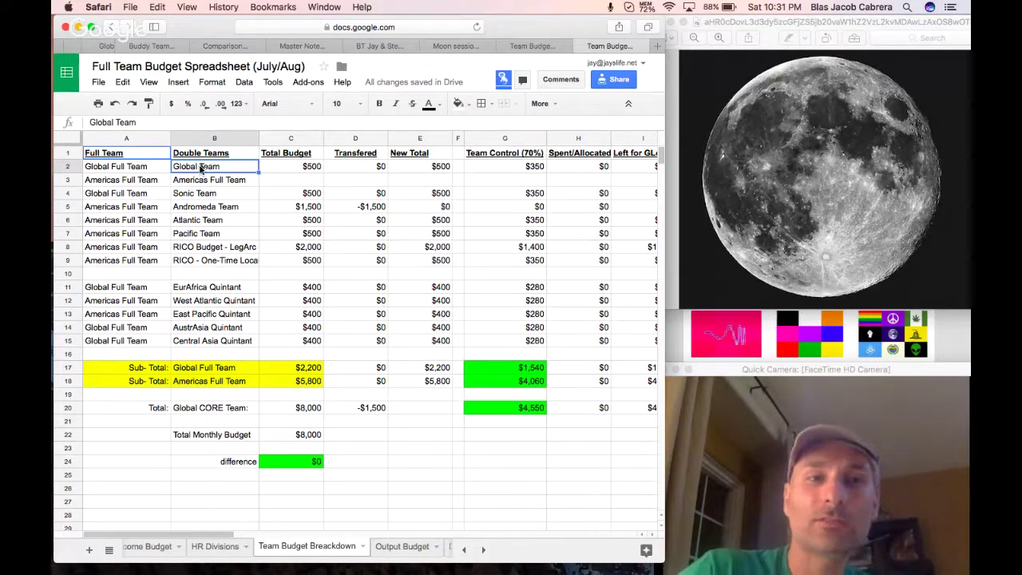
click(116, 64)
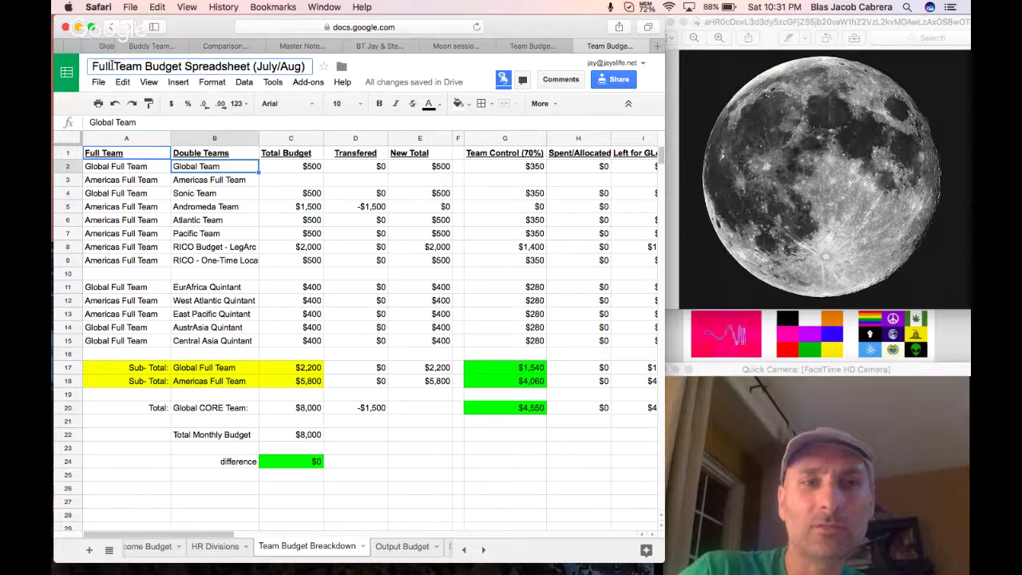
Change 'Full' to 'CORE' in the spreadsheet title, making it CORE Team Budget Spreadsheet (July/Aug).
drag(113, 66, 85, 70)
text(CORE)
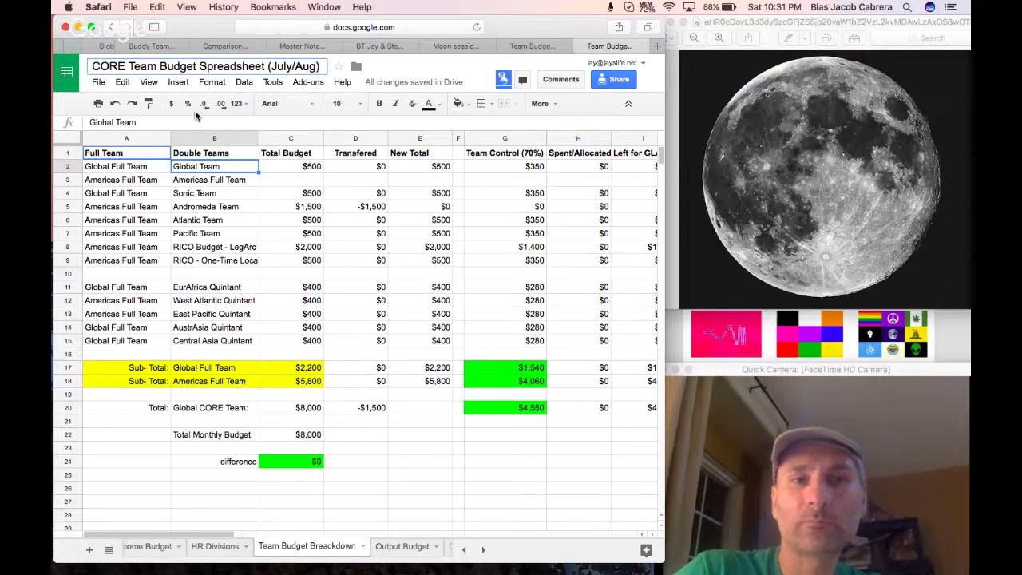
click(228, 247)
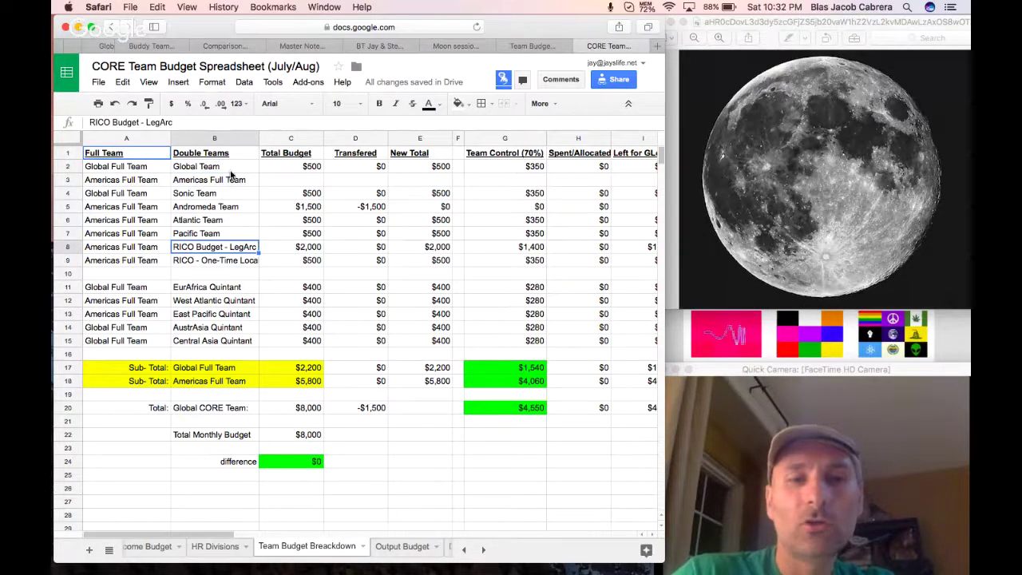
Go through the Double Teams names from Andromeda through the Quintant teams to the Global Full Team subtotal.
drag(231, 170, 228, 259)
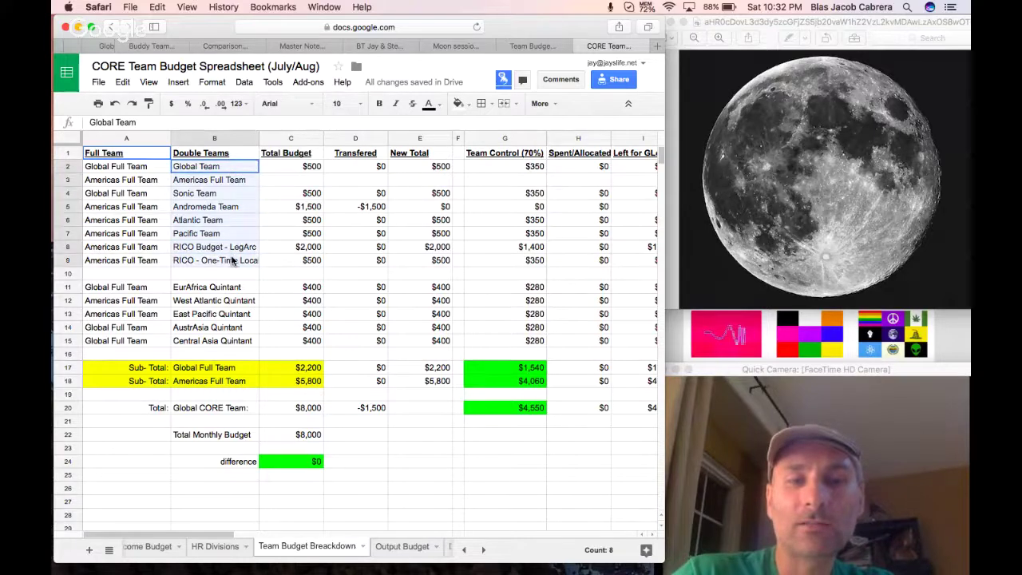
key(Down)
key(Down)
click(210, 208)
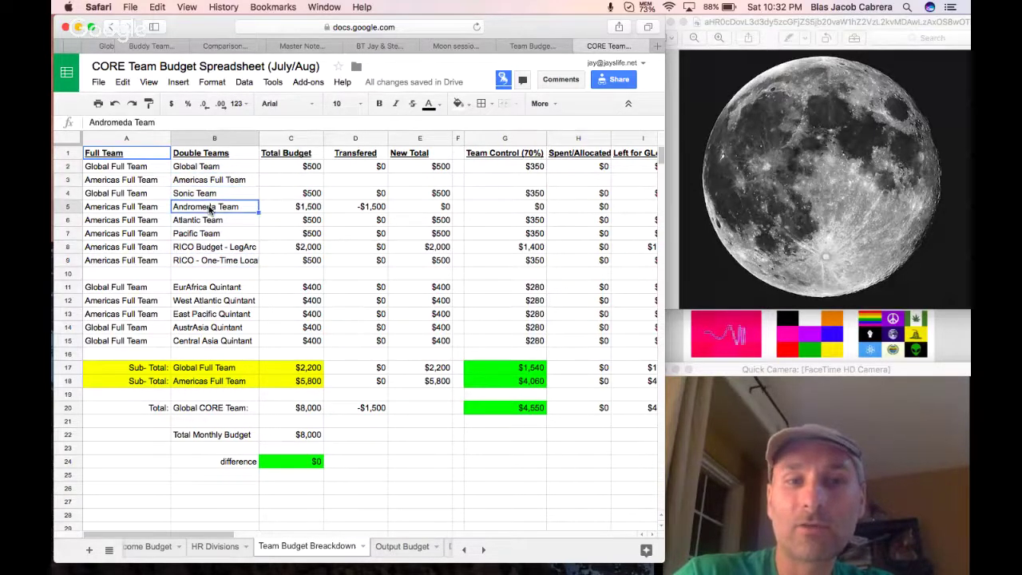
click(210, 222)
click(211, 234)
click(214, 250)
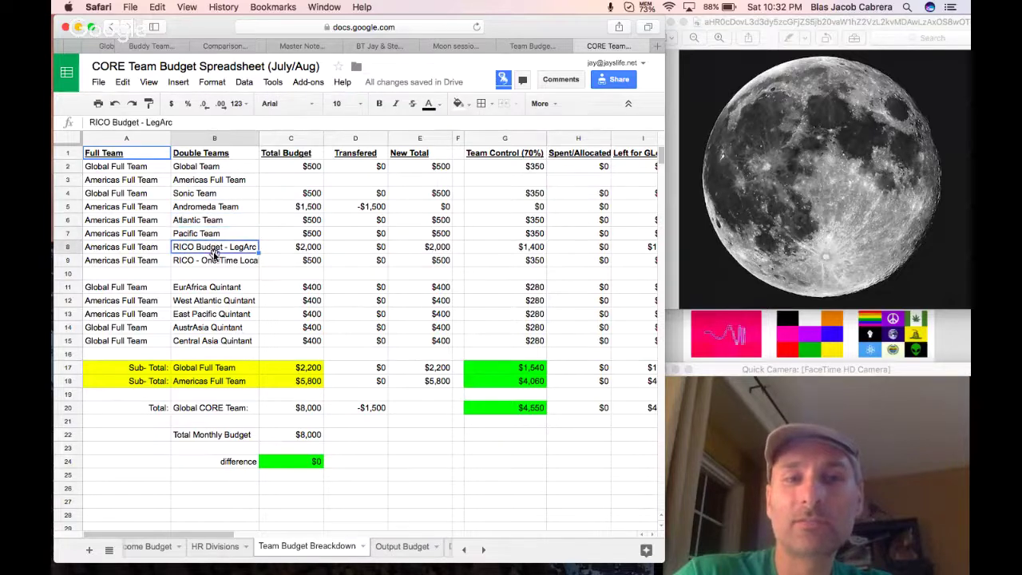
click(217, 263)
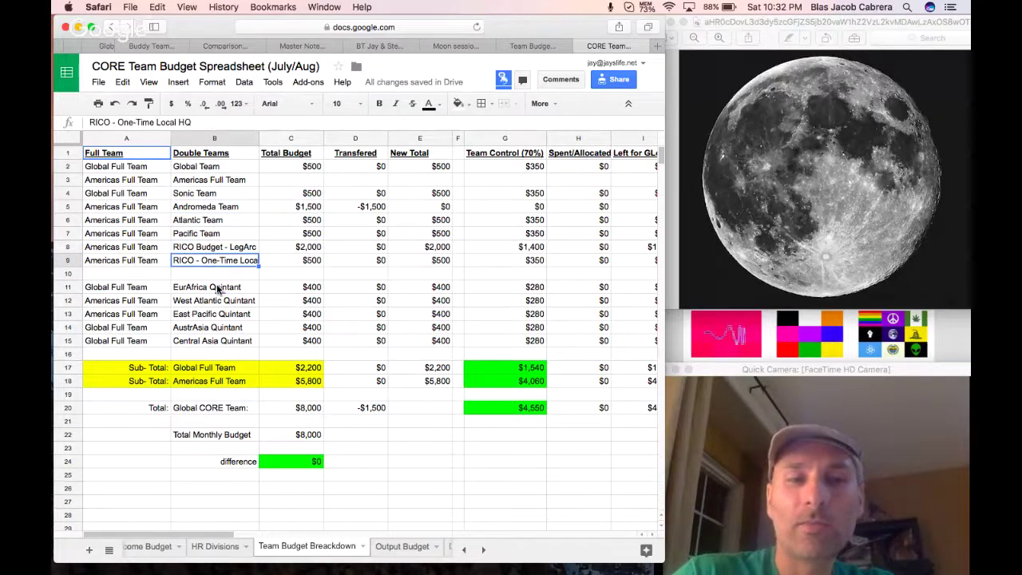
click(217, 289)
click(201, 340)
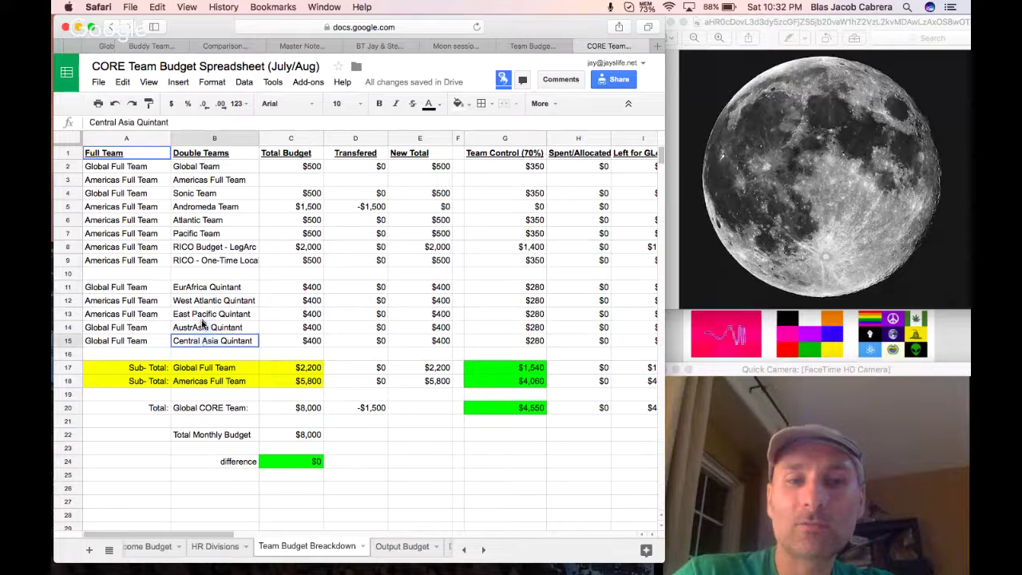
shift+click(199, 286)
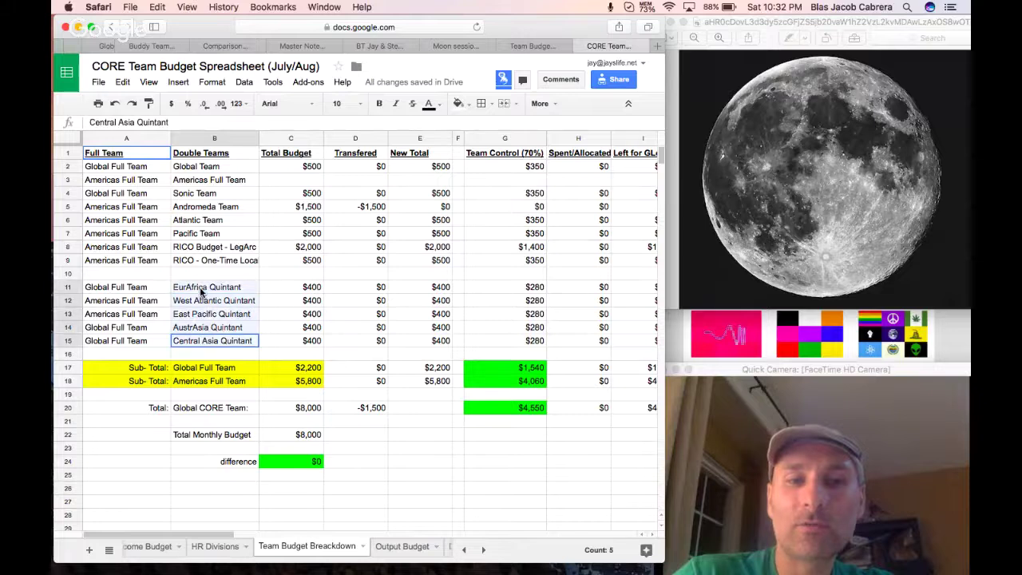
click(202, 328)
click(204, 340)
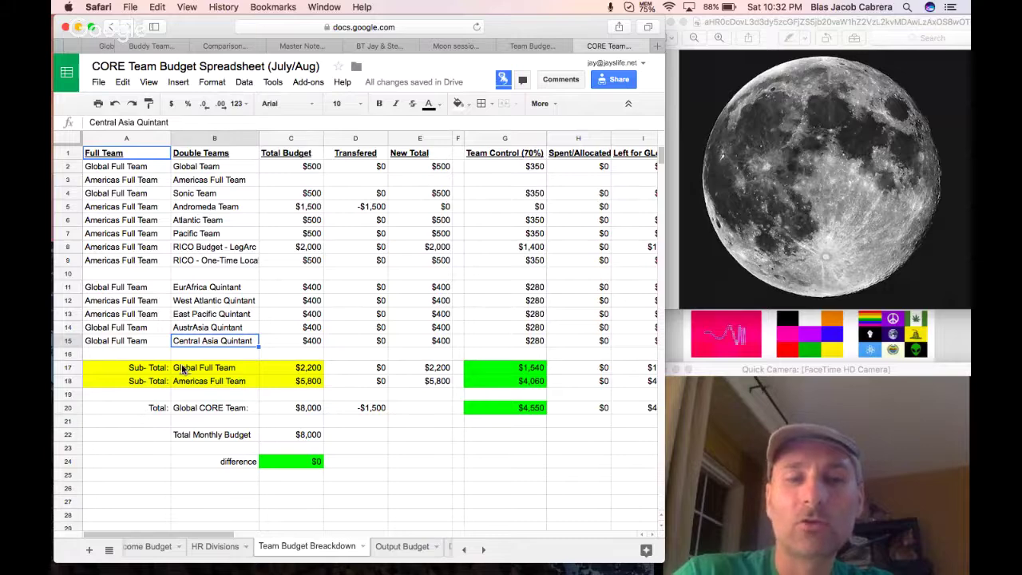
click(180, 367)
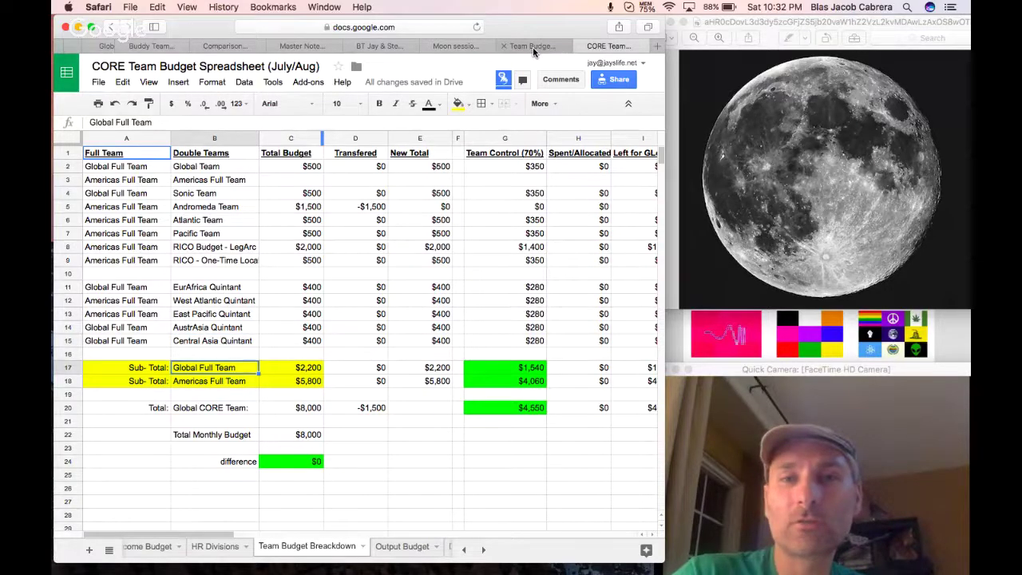
Compare the America's Full Team and Team Budget Breakdown tabs, then close the duplicate spreadsheet tab.
click(532, 46)
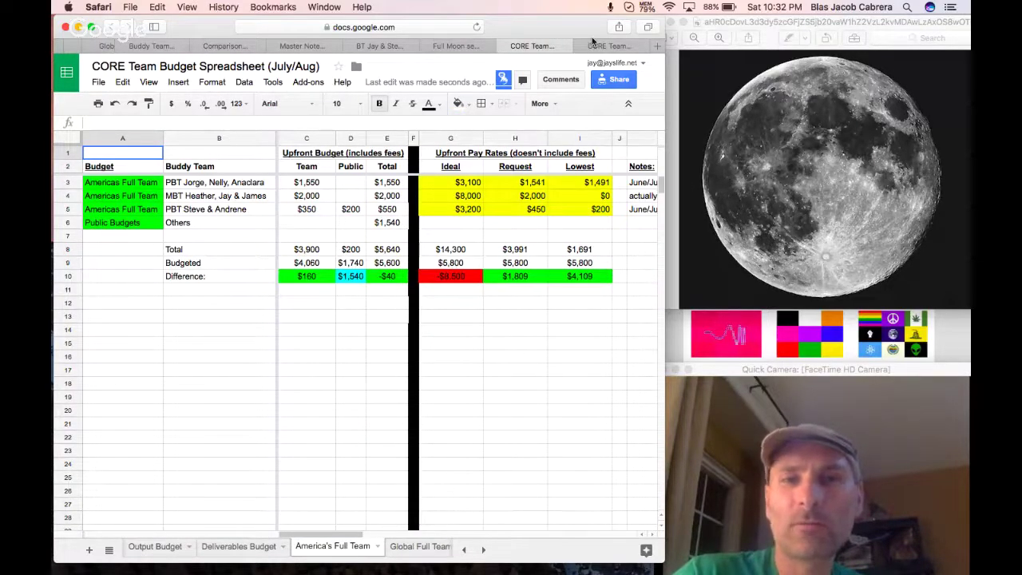
click(604, 46)
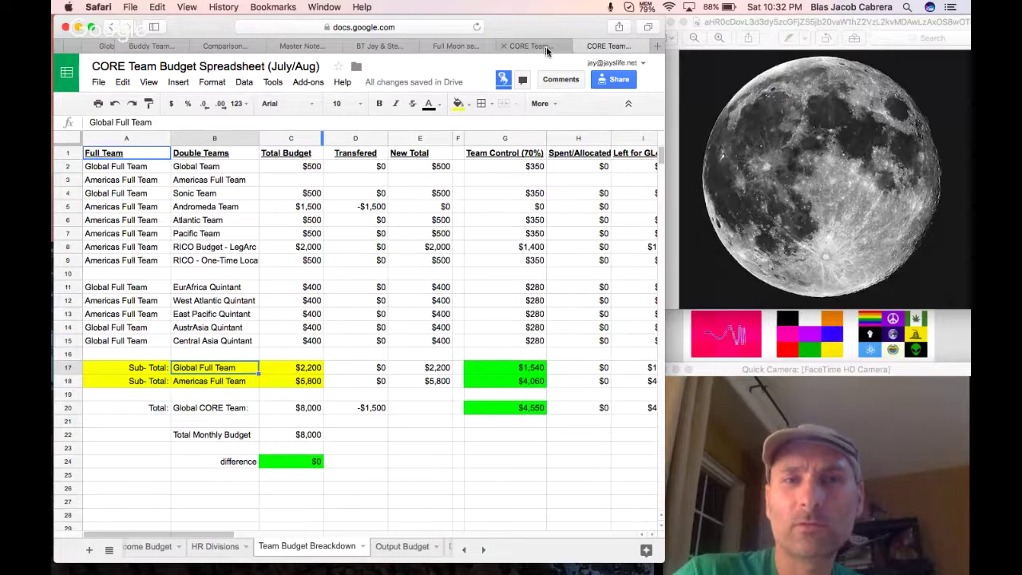
click(532, 45)
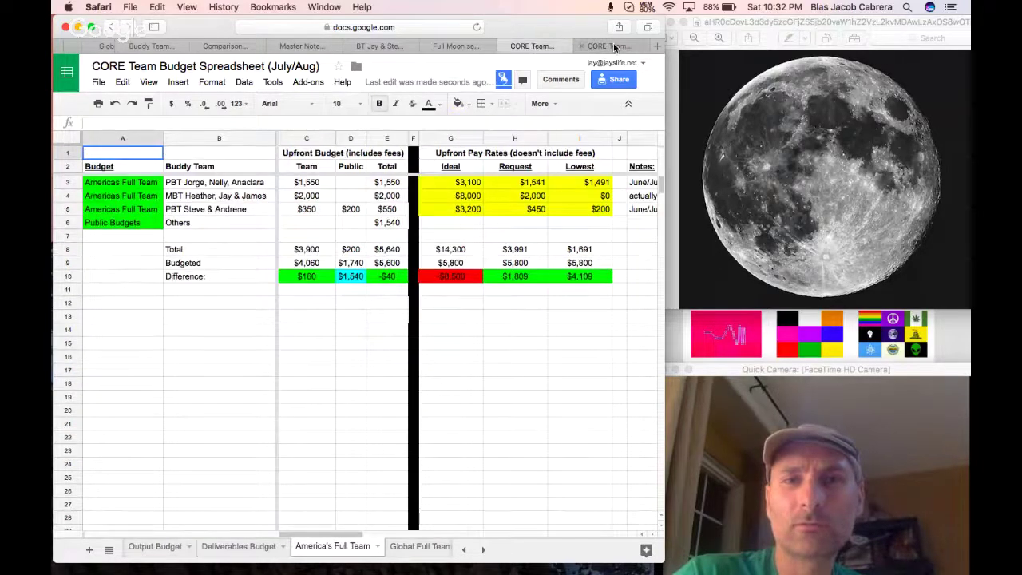
click(614, 47)
click(515, 46)
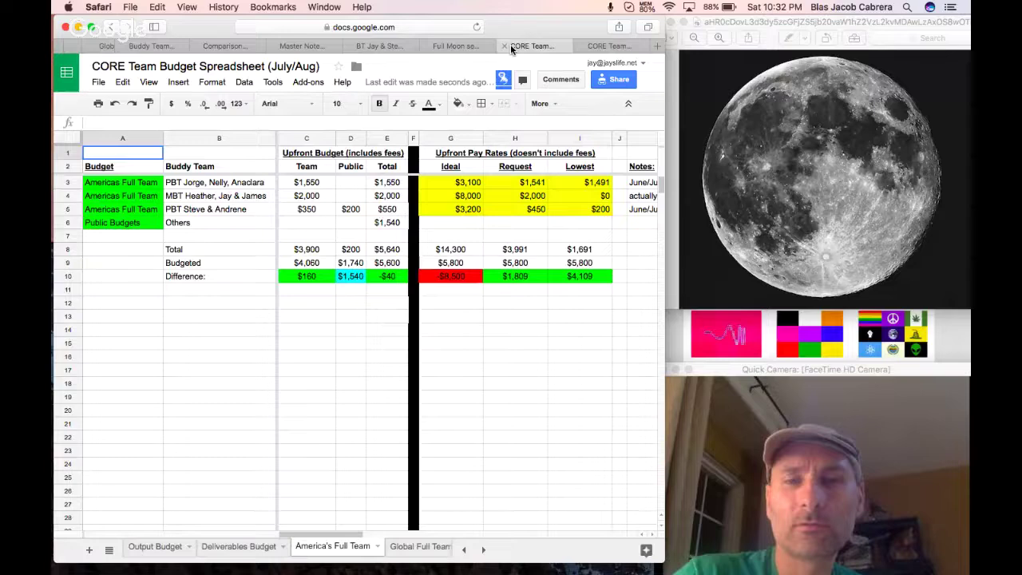
click(504, 46)
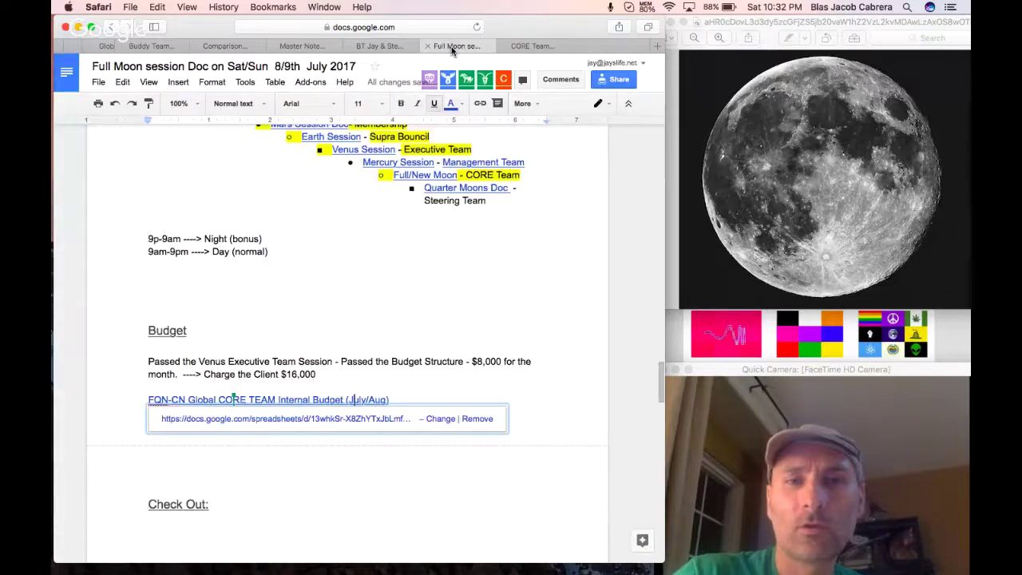
Add a 'CORE Team Structure:' heading on a new line below the proposal.
click(250, 413)
text(Proposal: To pass the CORE Team Budget -)
text(XOEW)
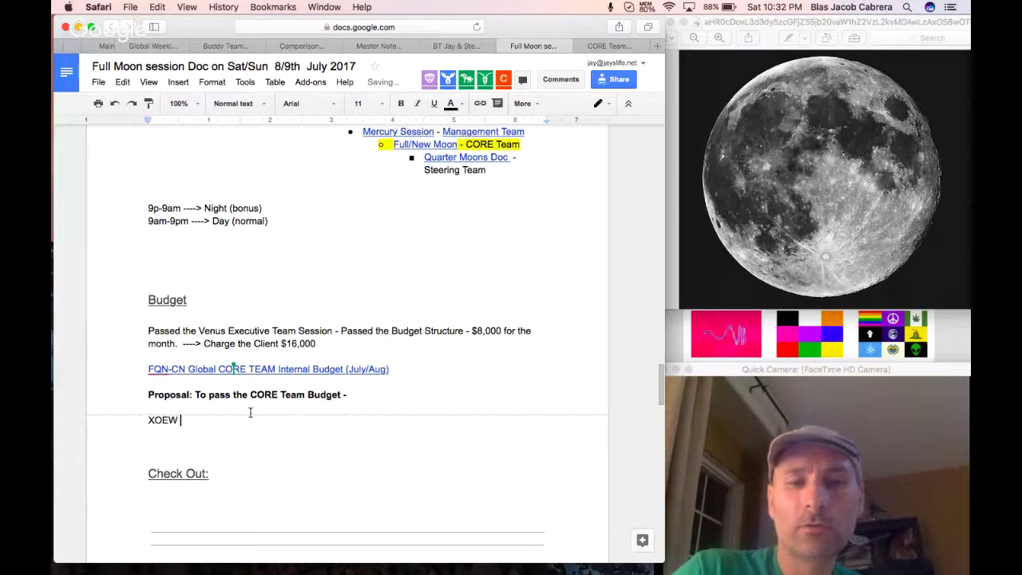
key(BackSpace)
key(BackSpace)
key(BackSpace)
key(BackSpace)
text(C)
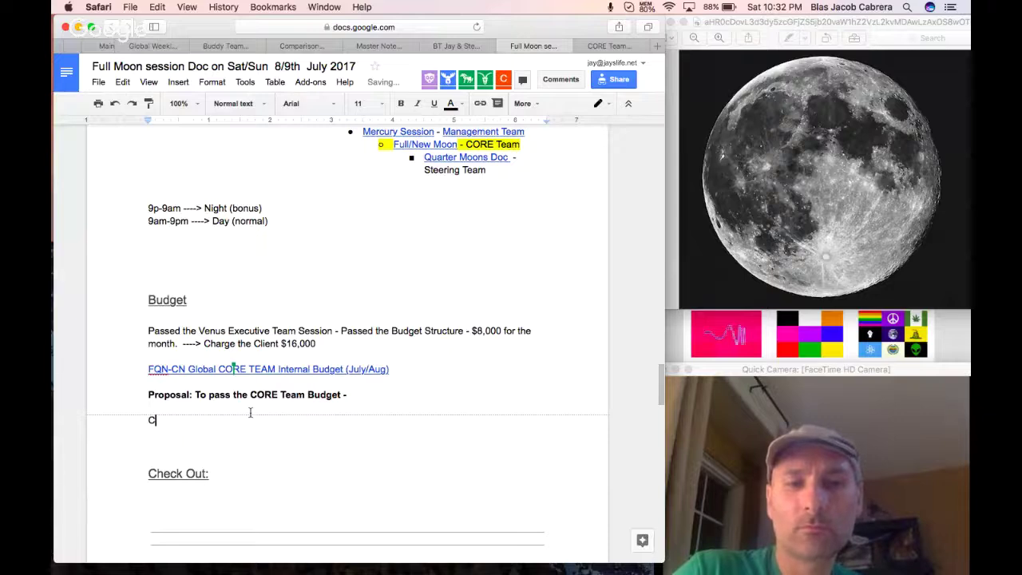
text(ORE Team Structure:)
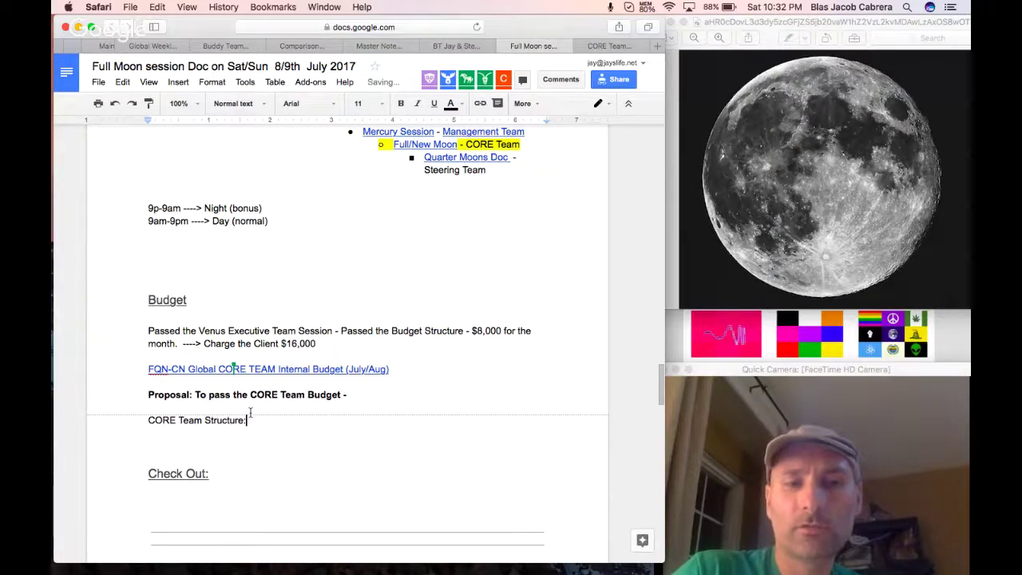
key(Return)
List Global Full Team and Atlantic Full Team, 8 people each, as dash bullets under the heading.
text(- G)
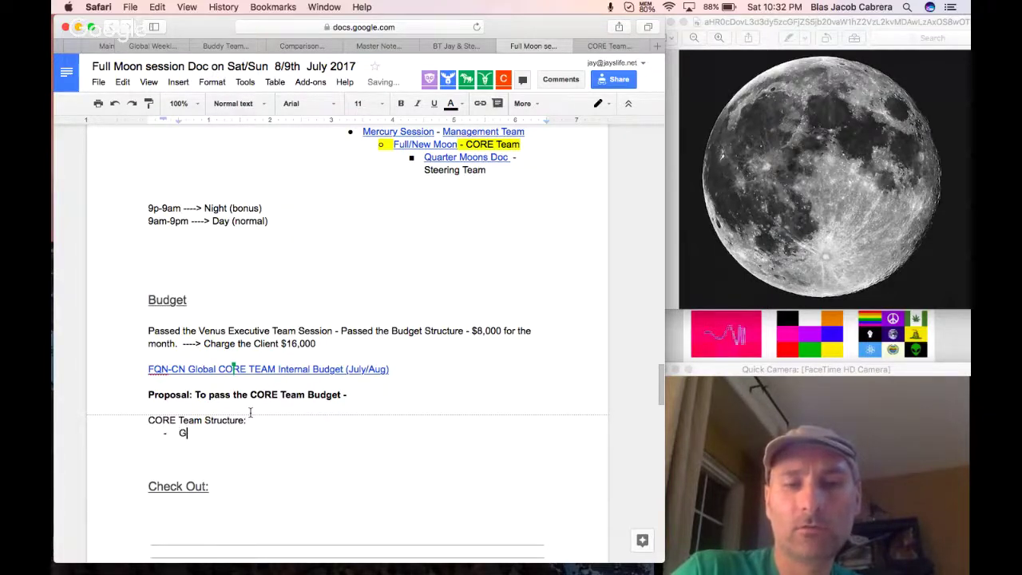
text(lobal Full Team)
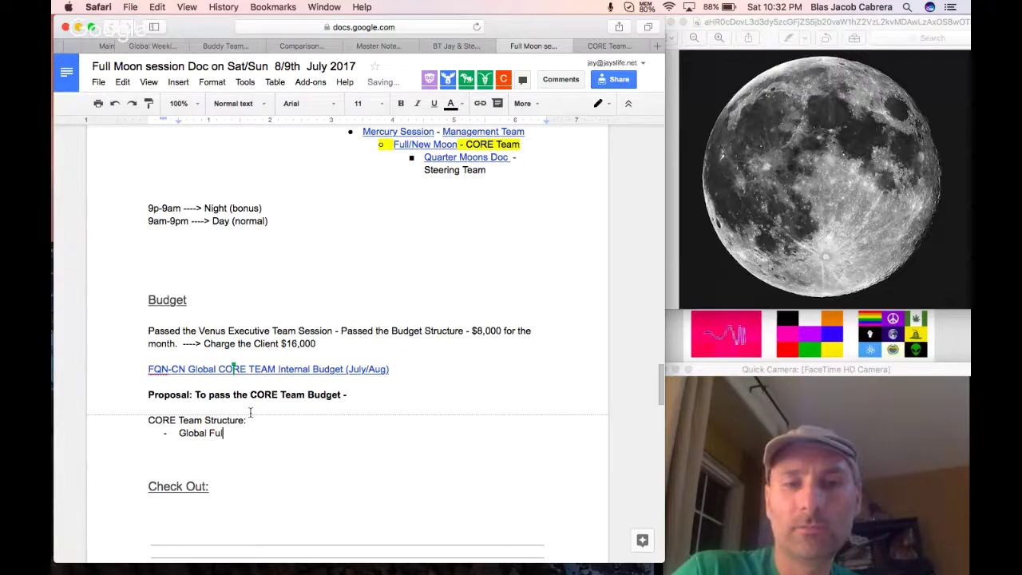
key(Return)
text(At)
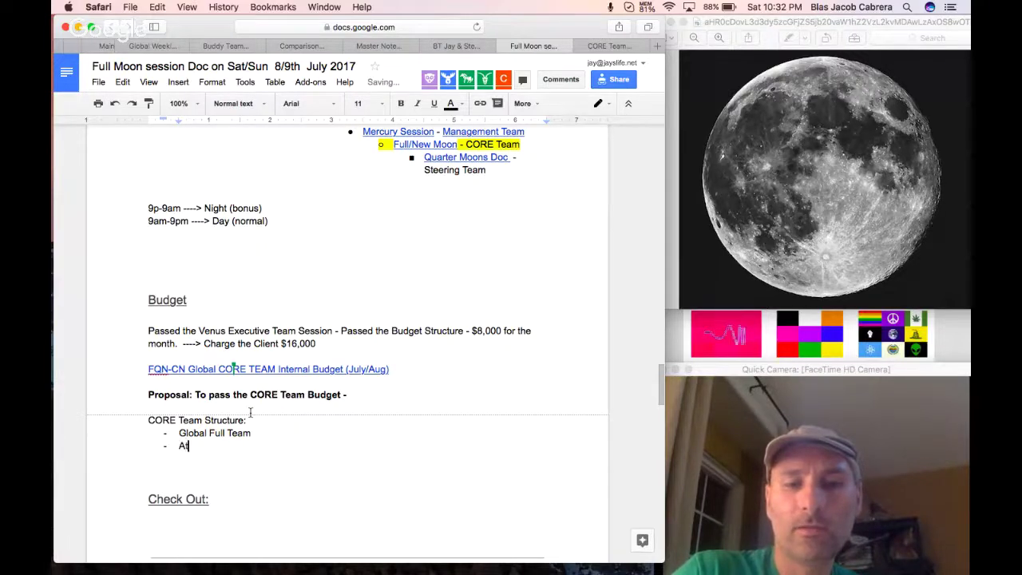
text(lantic Full Team )
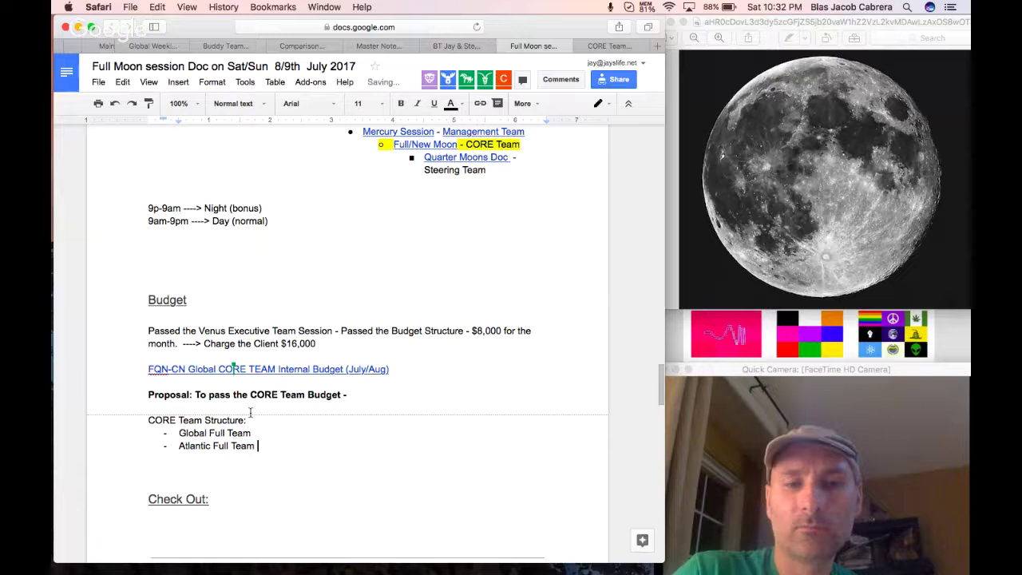
text(- 8 people)
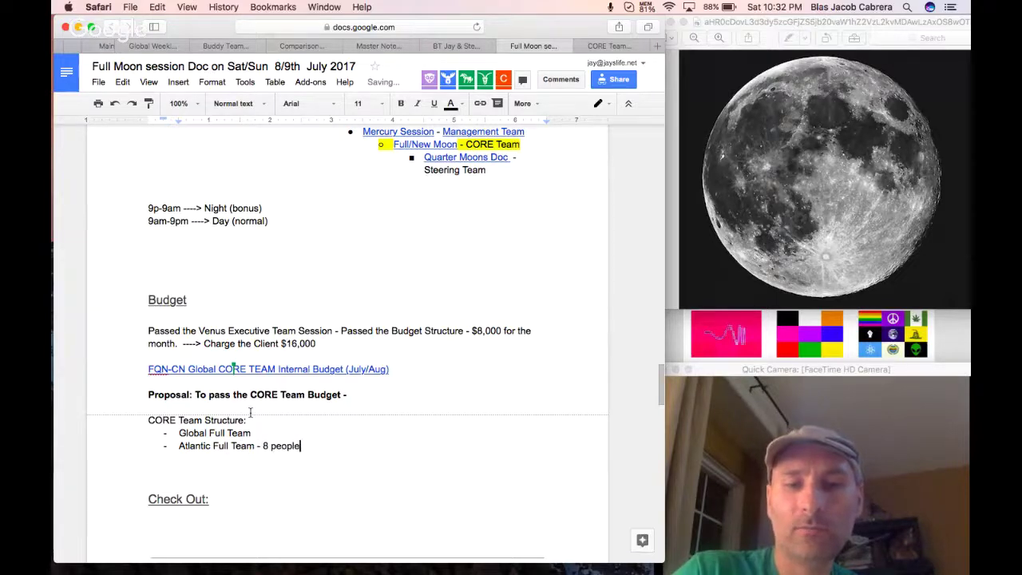
text( - 8 people)
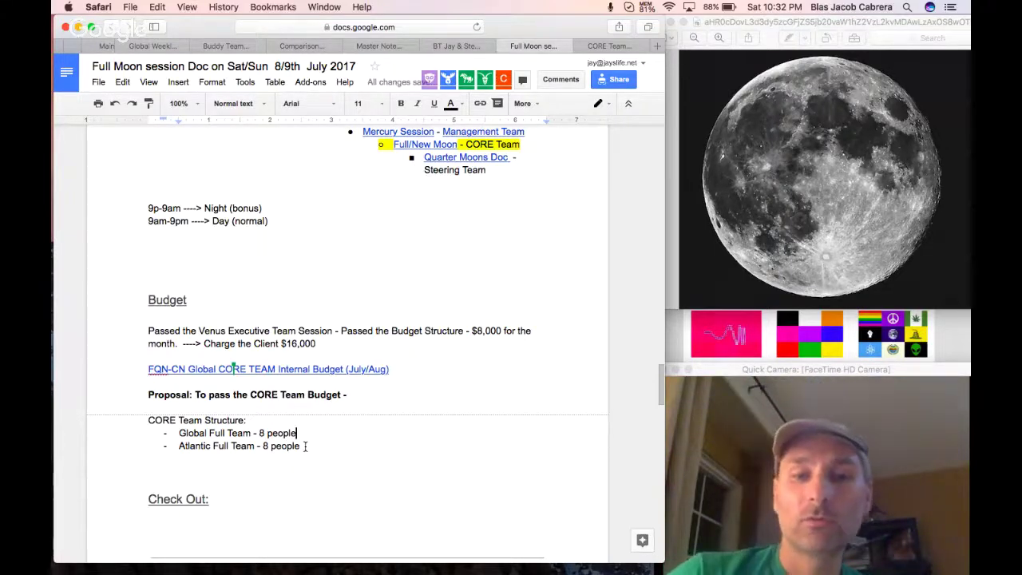
drag(305, 446, 183, 451)
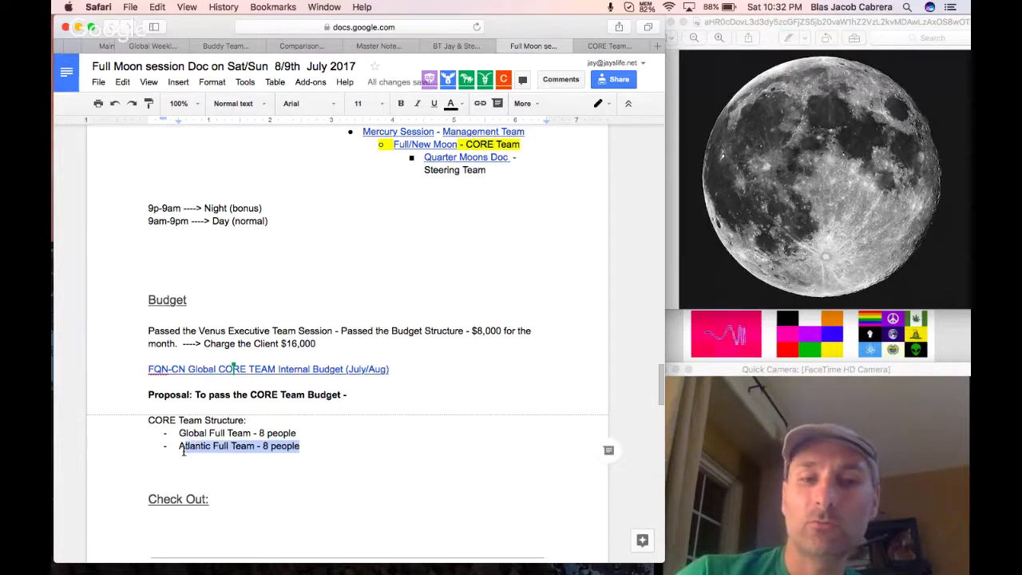
triple_click(249, 433)
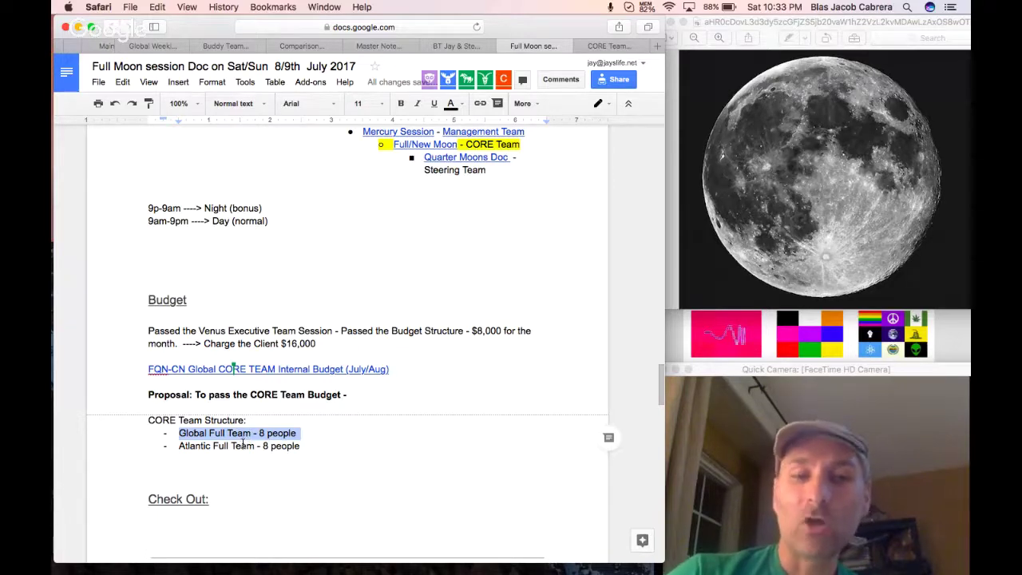
triple_click(243, 444)
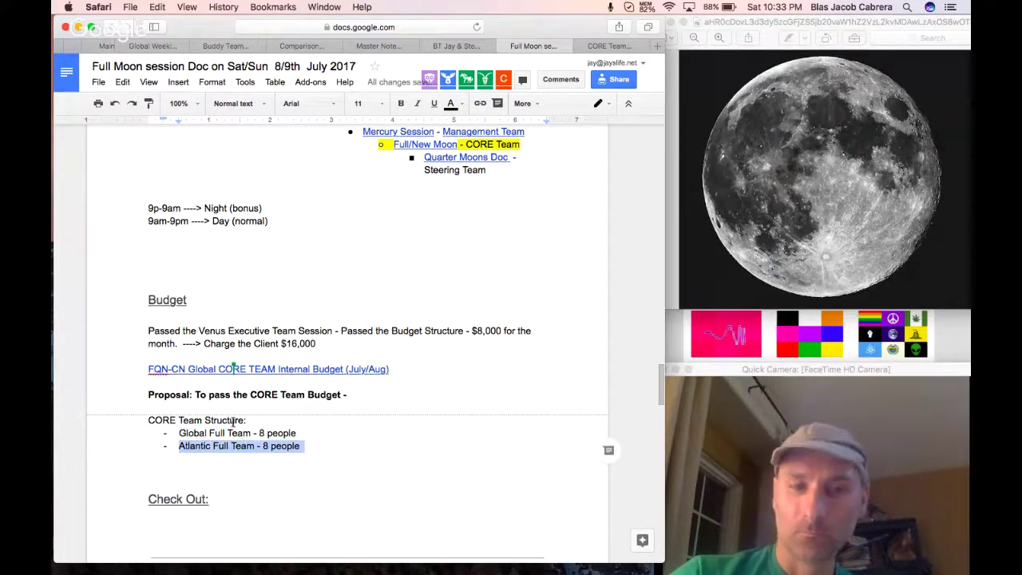
click(223, 420)
double_click(223, 420)
drag(223, 420, 144, 424)
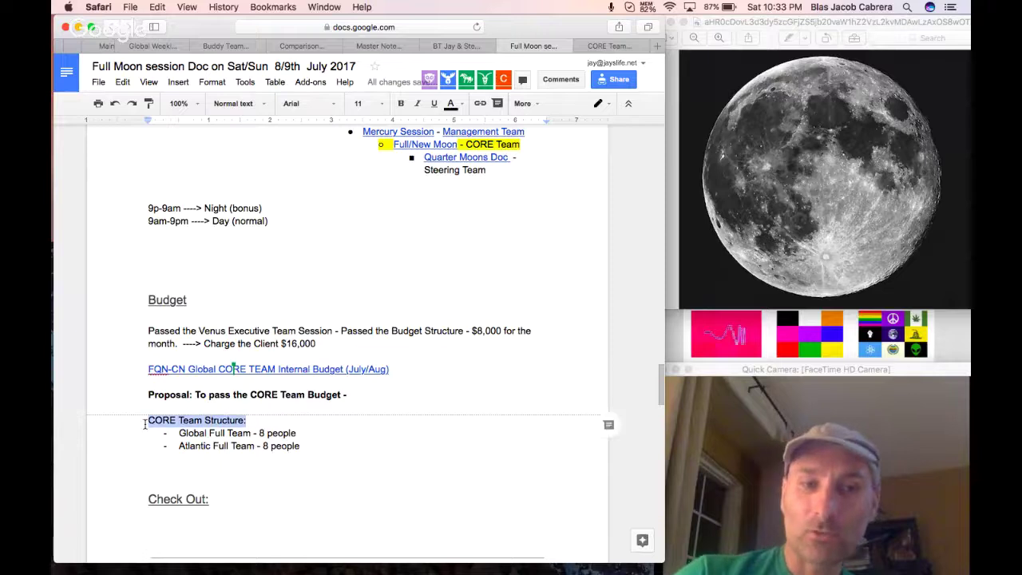
click(225, 463)
Add the line 'We are a single Global CORE Team' with a '- 5-10 Sub-Team' bullet under it.
key(Return)
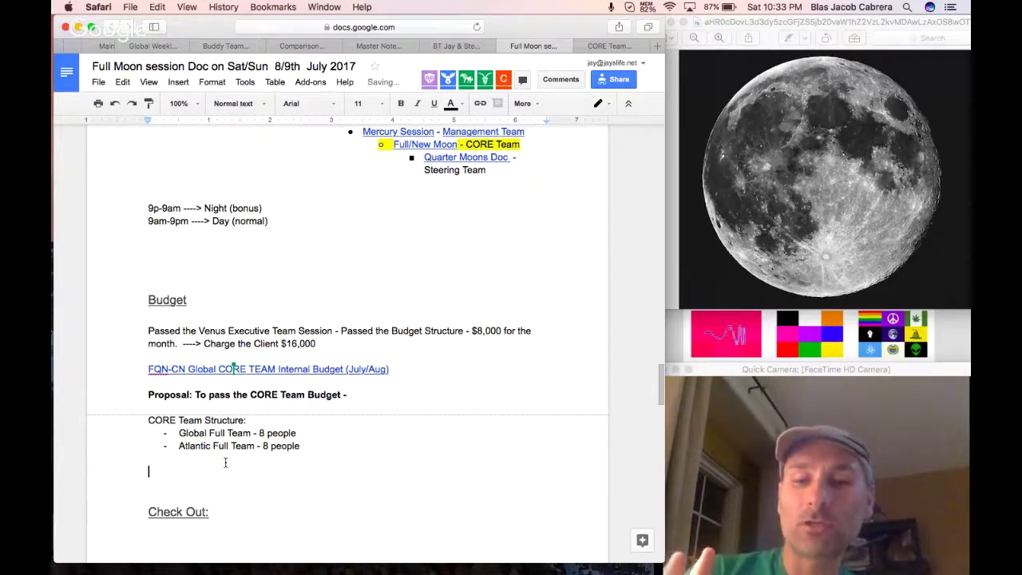
text(We are a)
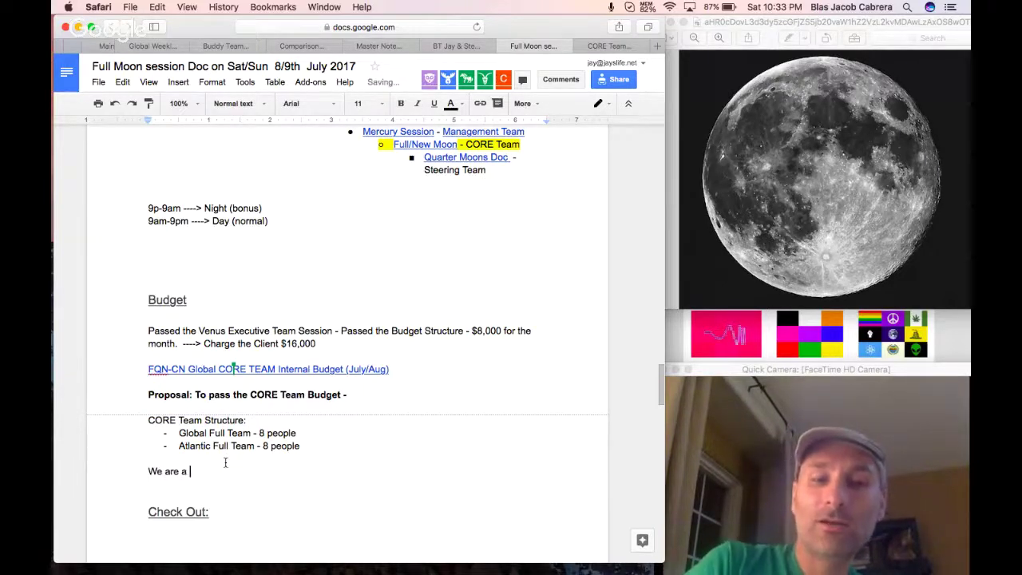
text( single Global )
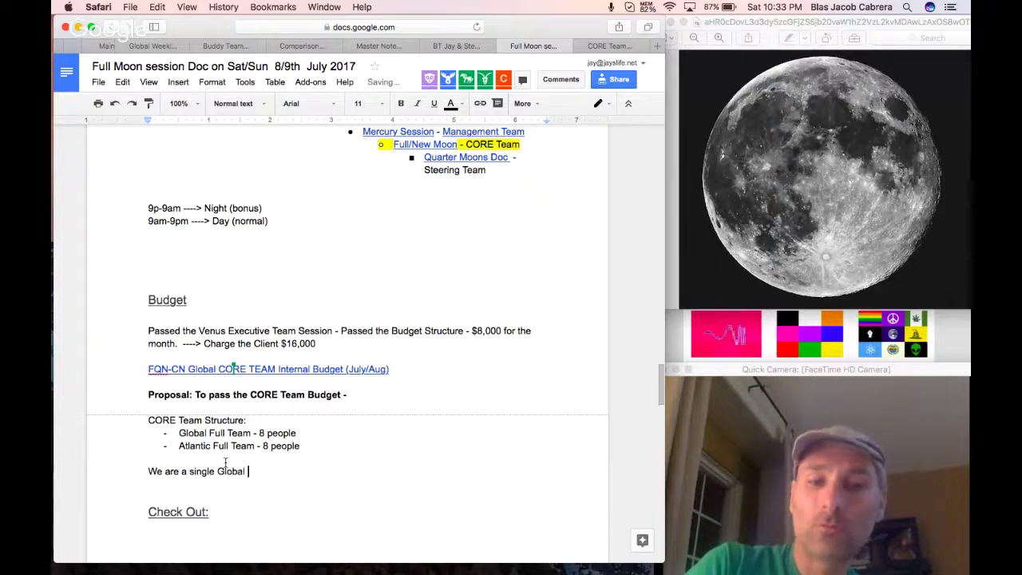
text(CORE Team)
key(Return)
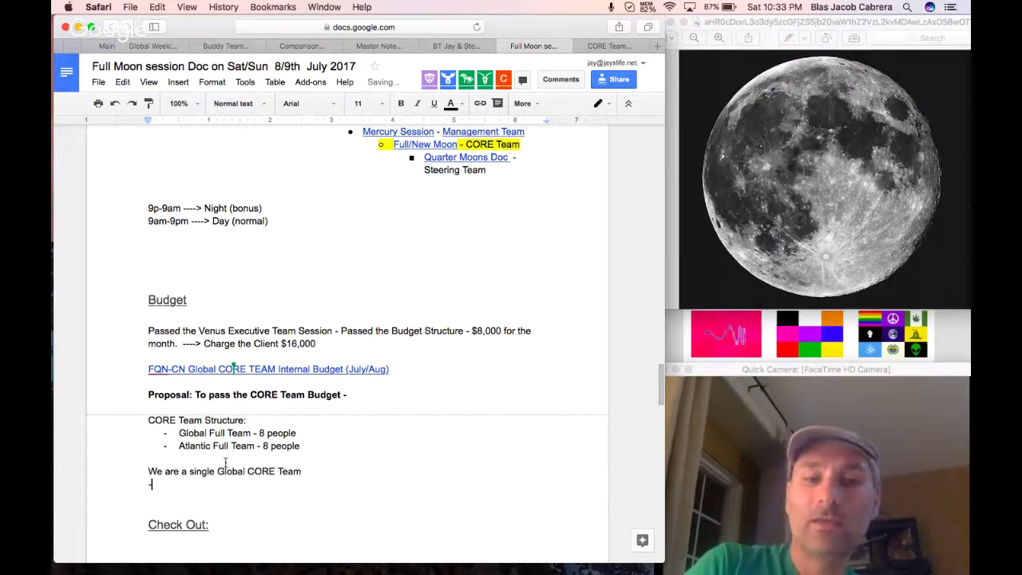
text(-)
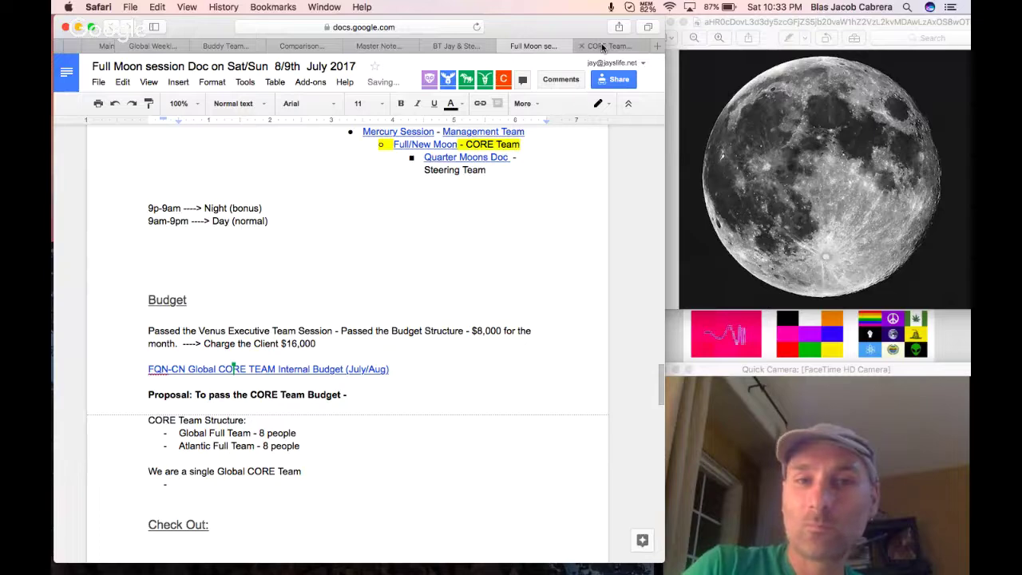
click(602, 48)
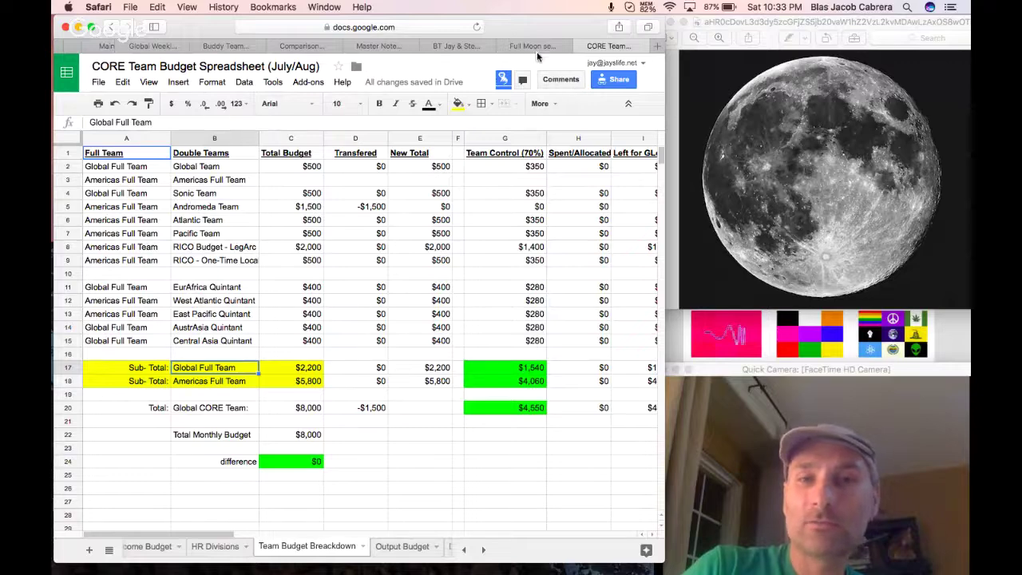
click(533, 46)
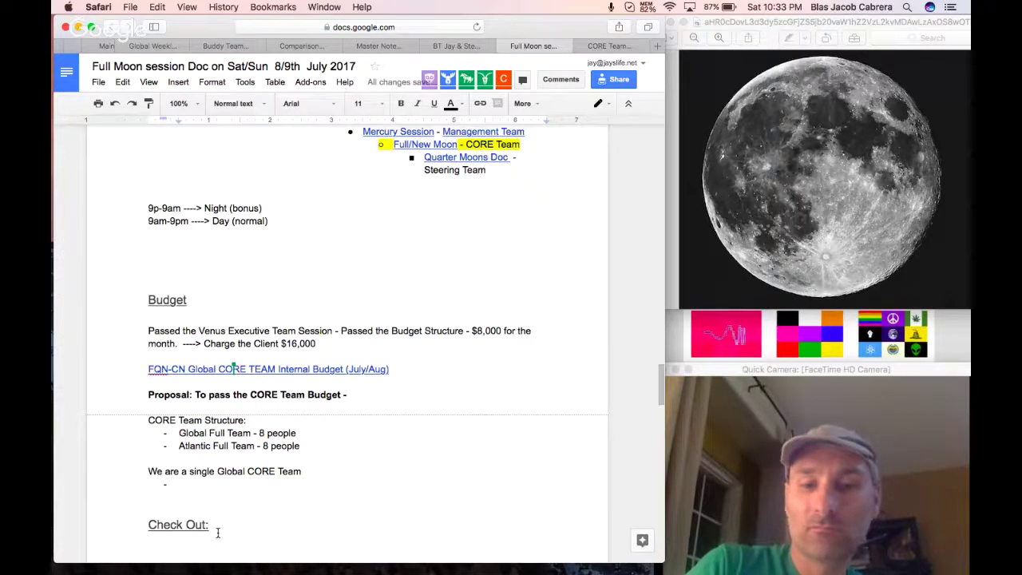
text(5-10)
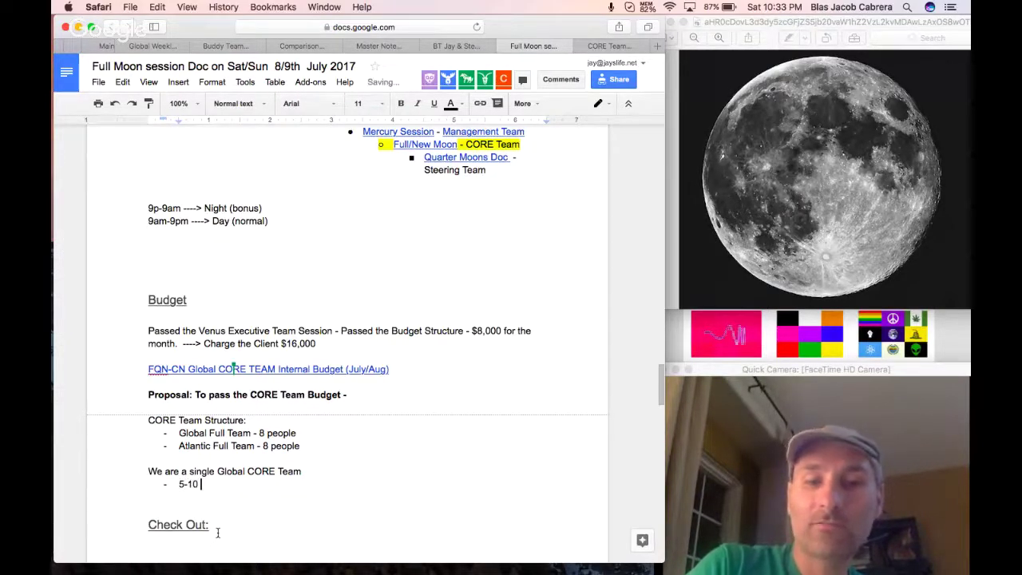
key(BackSpace)
key(BackSpace)
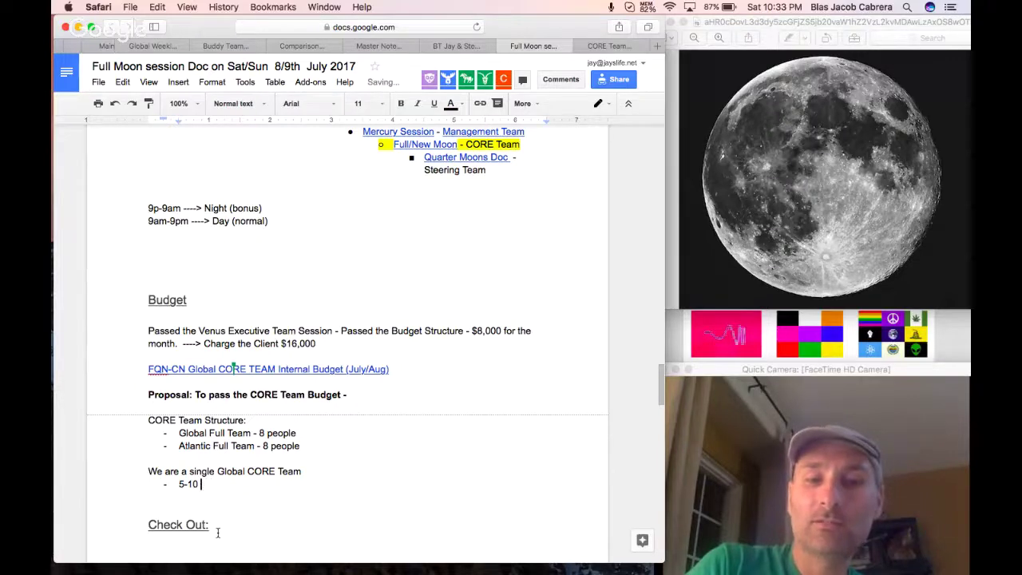
text(Sub-Team)
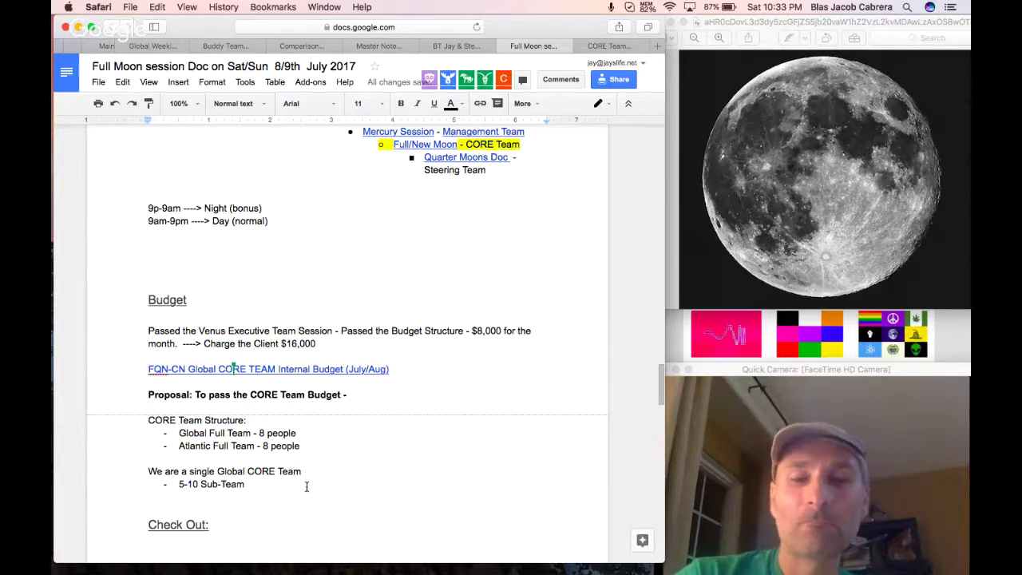
key(Up)
key(End)
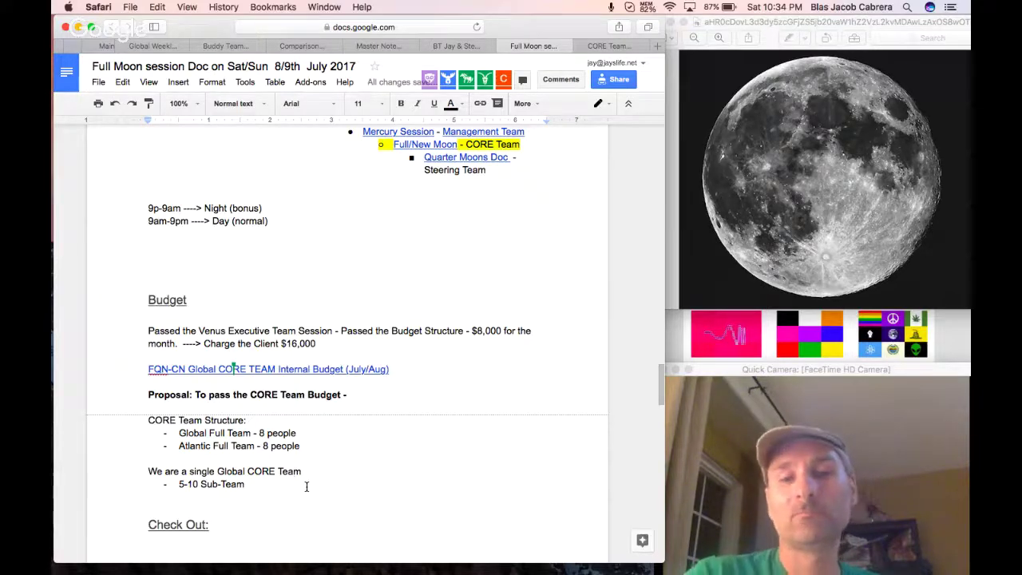
click(306, 486)
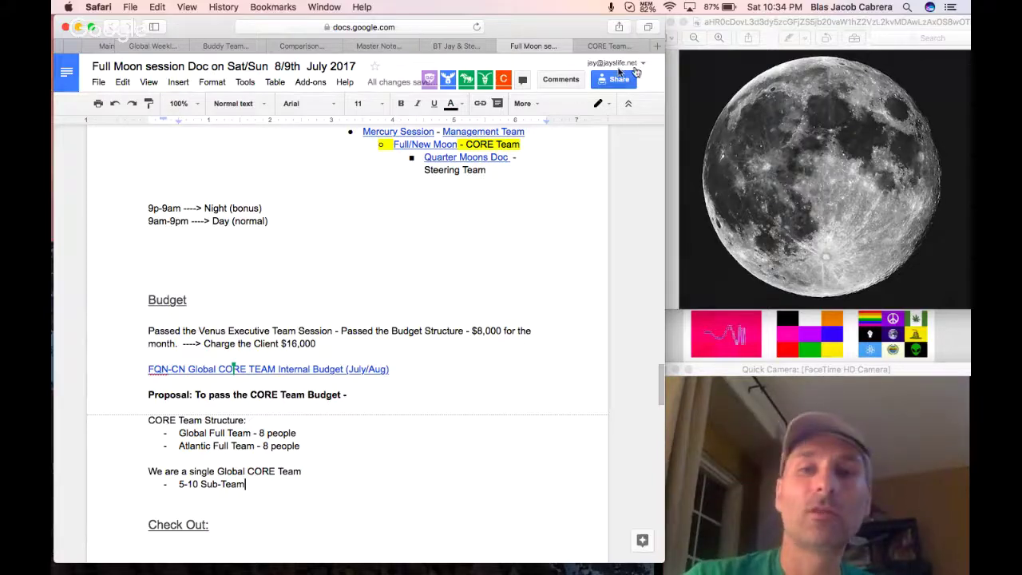
In the spreadsheet, dismiss the memory popup and inspect the Global Full Team total and Team Control formulas.
click(608, 46)
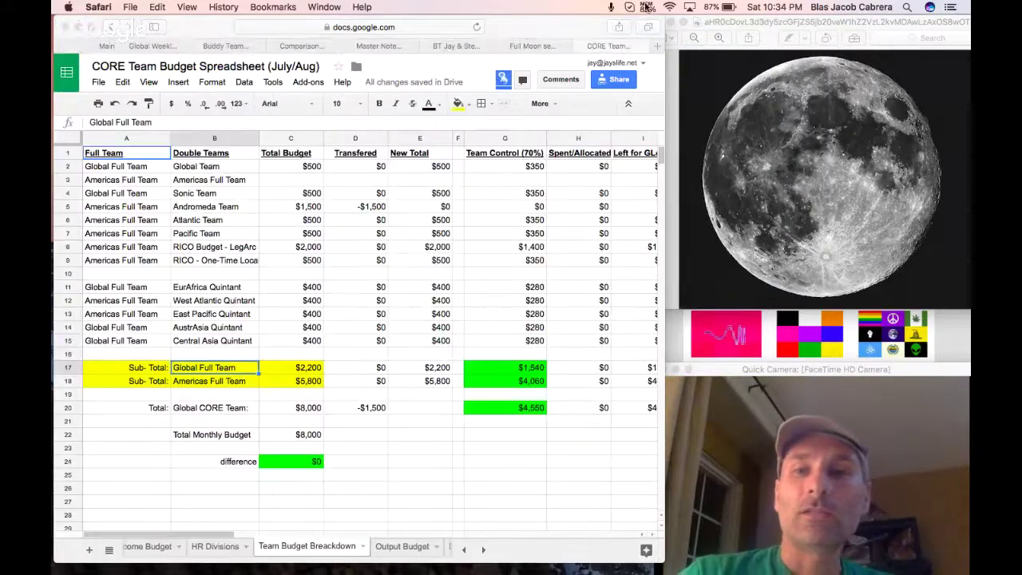
click(647, 7)
click(653, 7)
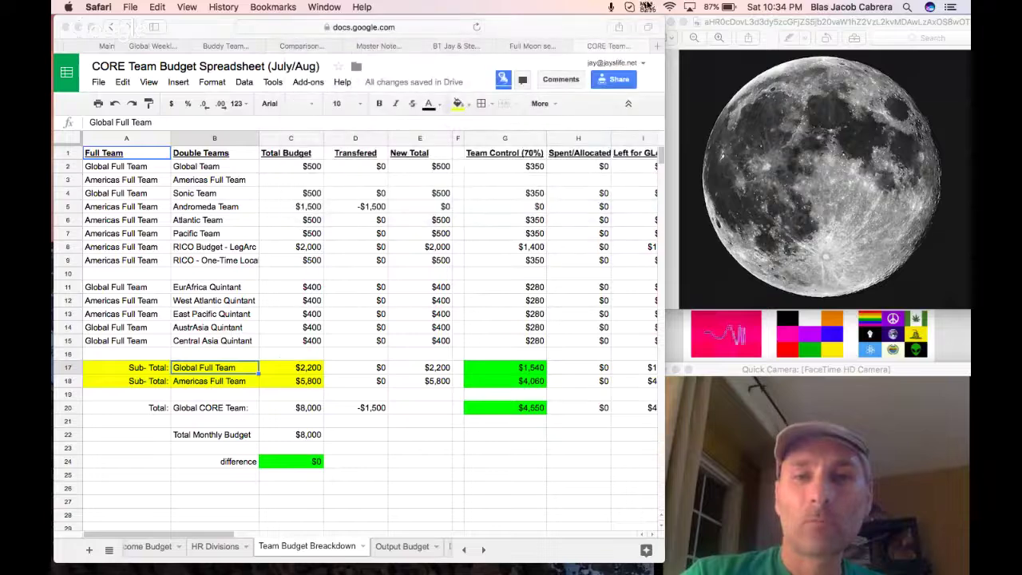
click(296, 367)
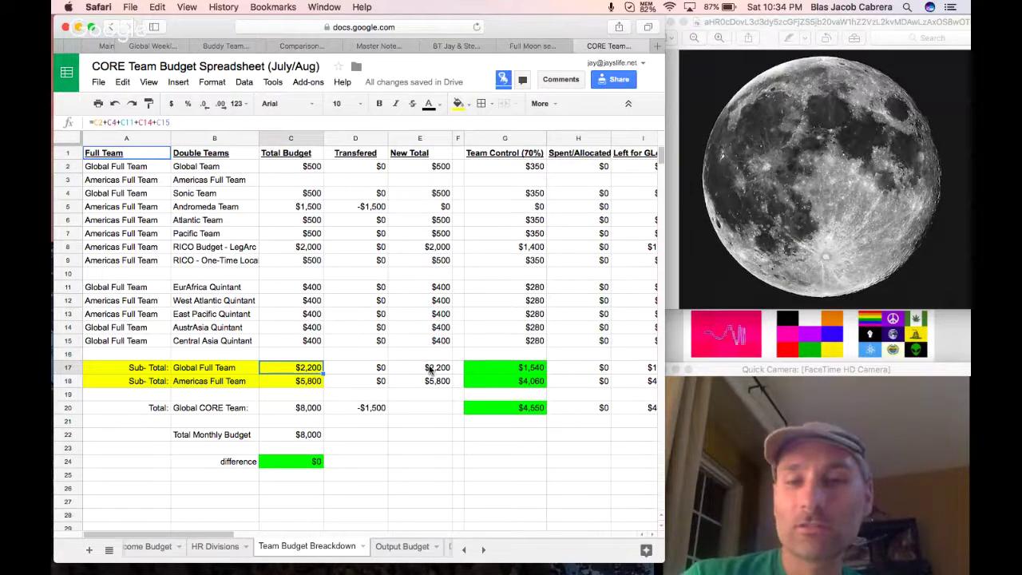
click(519, 157)
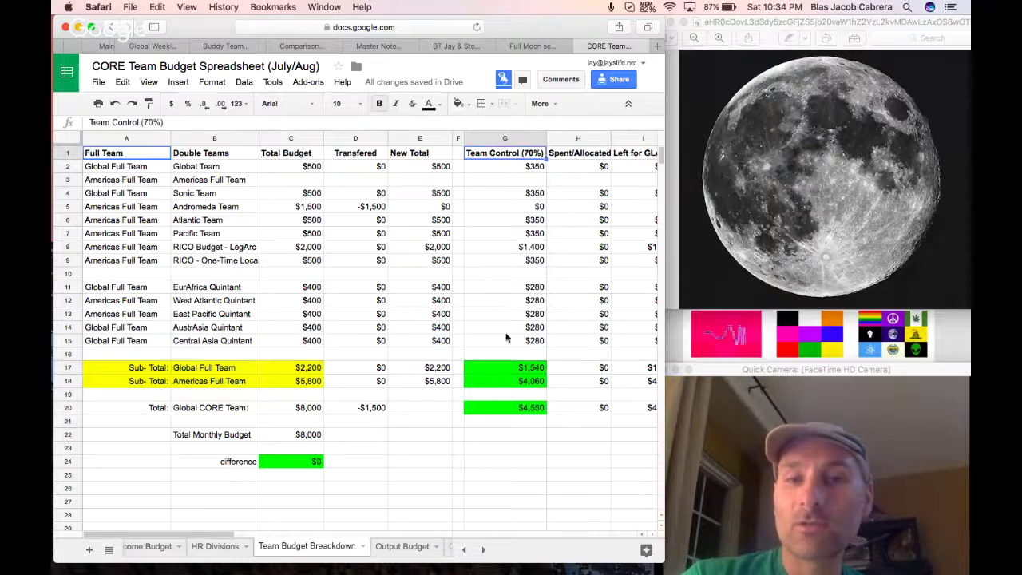
click(506, 368)
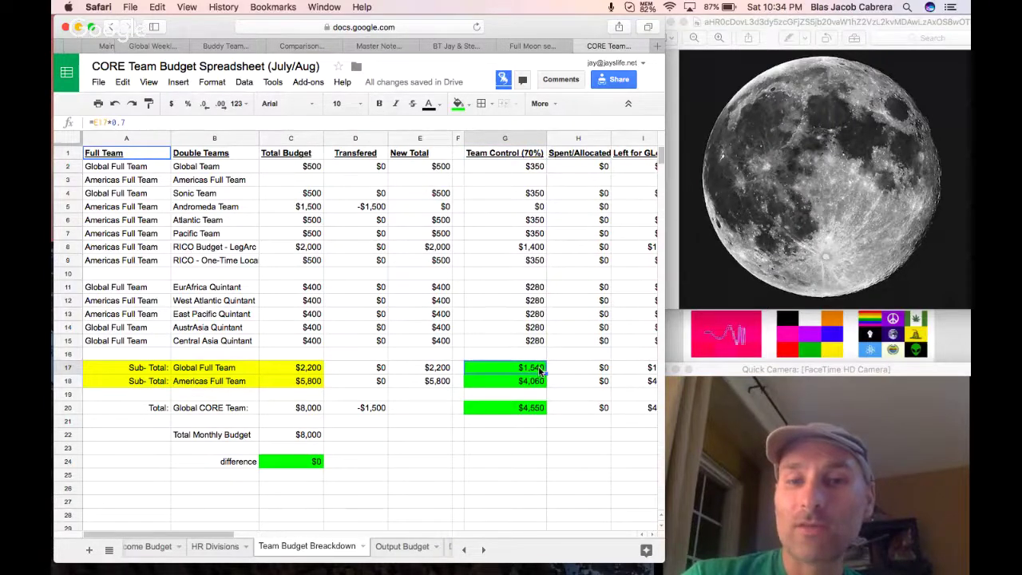
Inspect the Americas Full Team subtotal, Team Control subtotal and Global CORE Team total formulas.
click(218, 388)
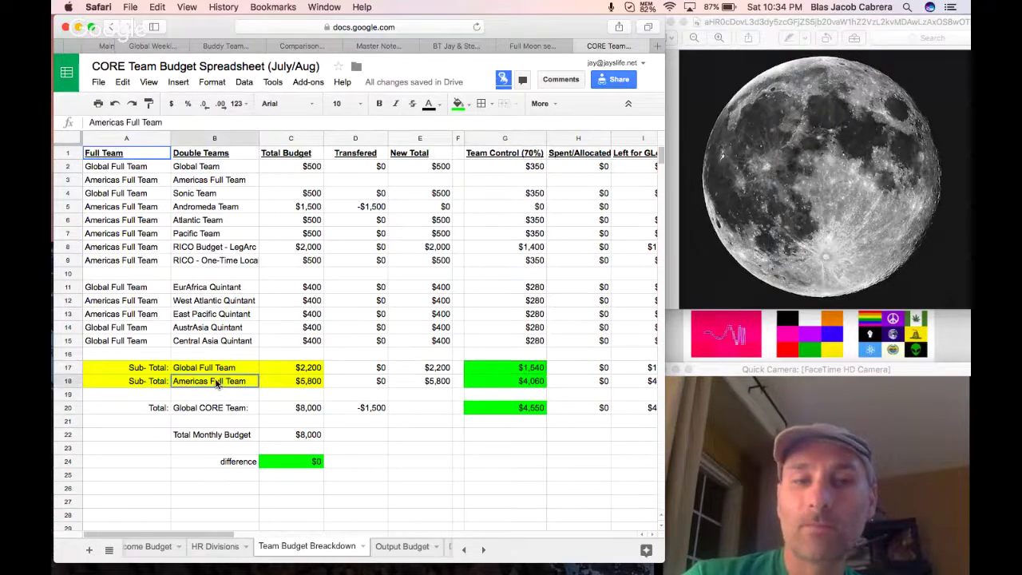
click(296, 383)
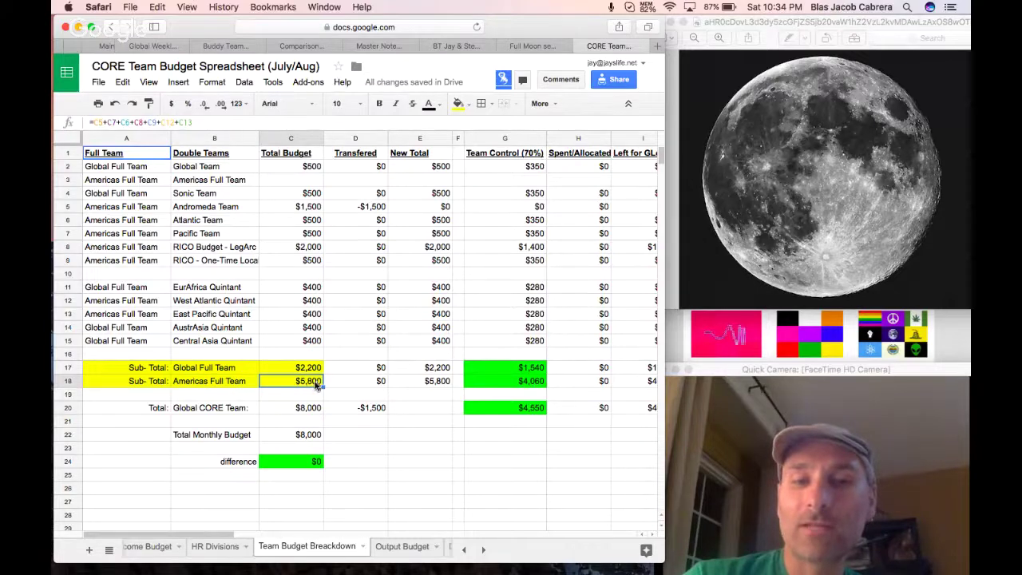
click(503, 383)
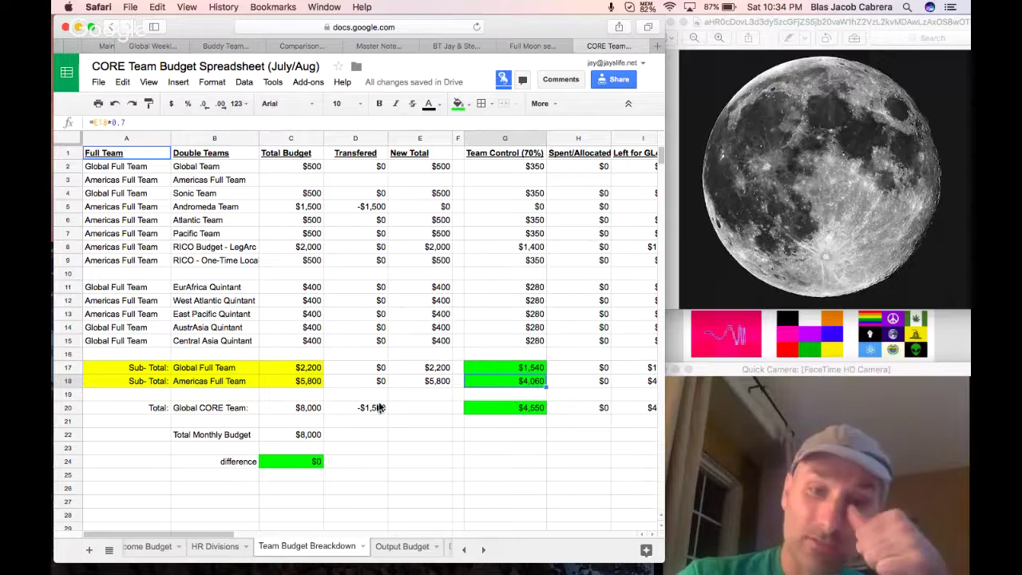
click(319, 408)
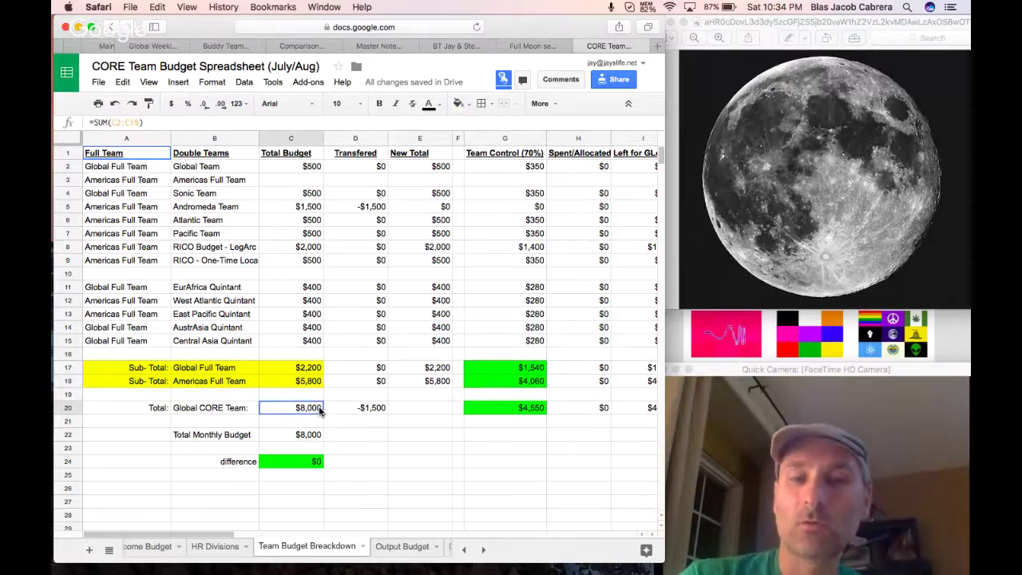
Review the output and deliverables budget amounts on the HR Divisions sheet.
click(209, 546)
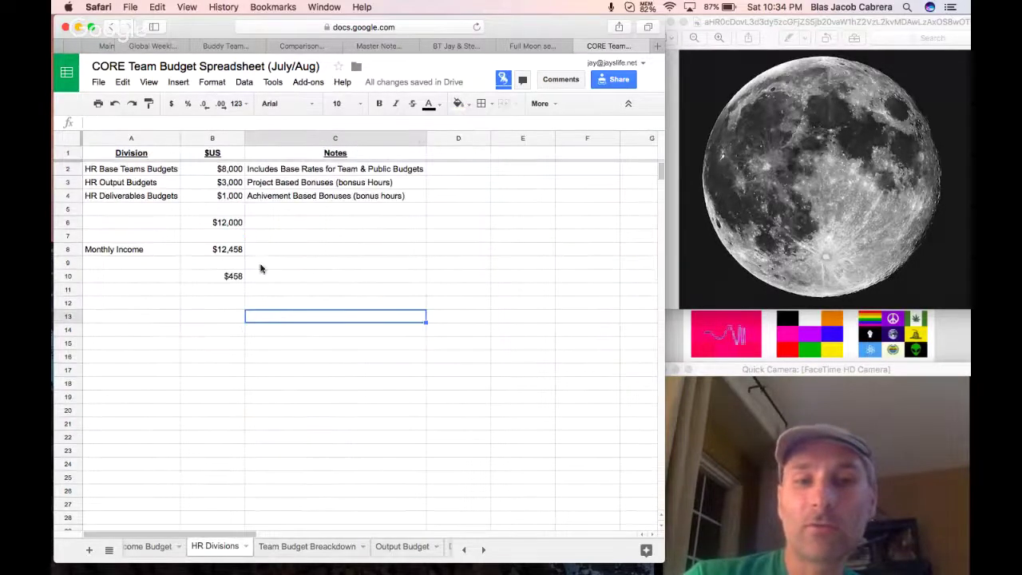
click(223, 184)
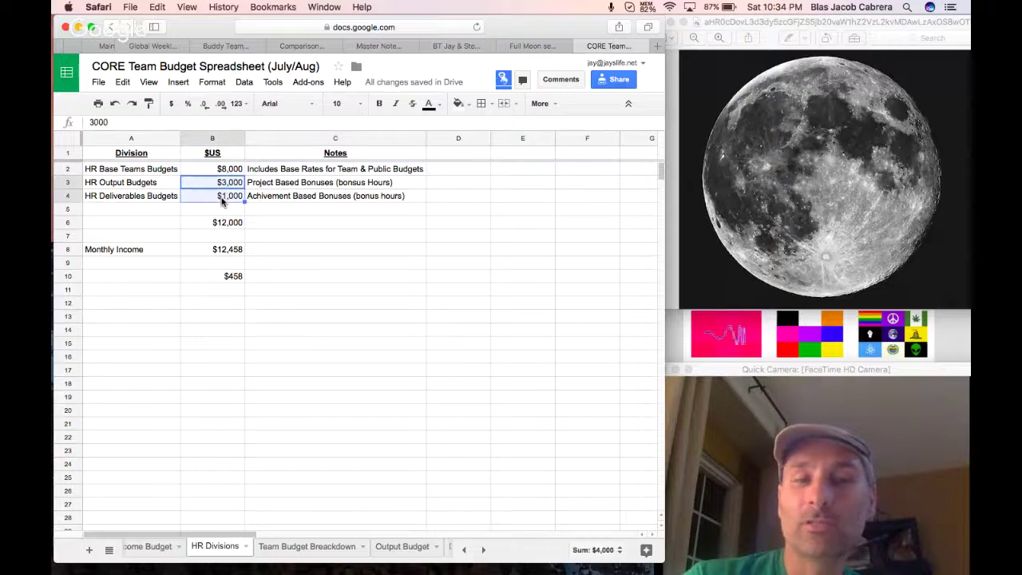
key(Right)
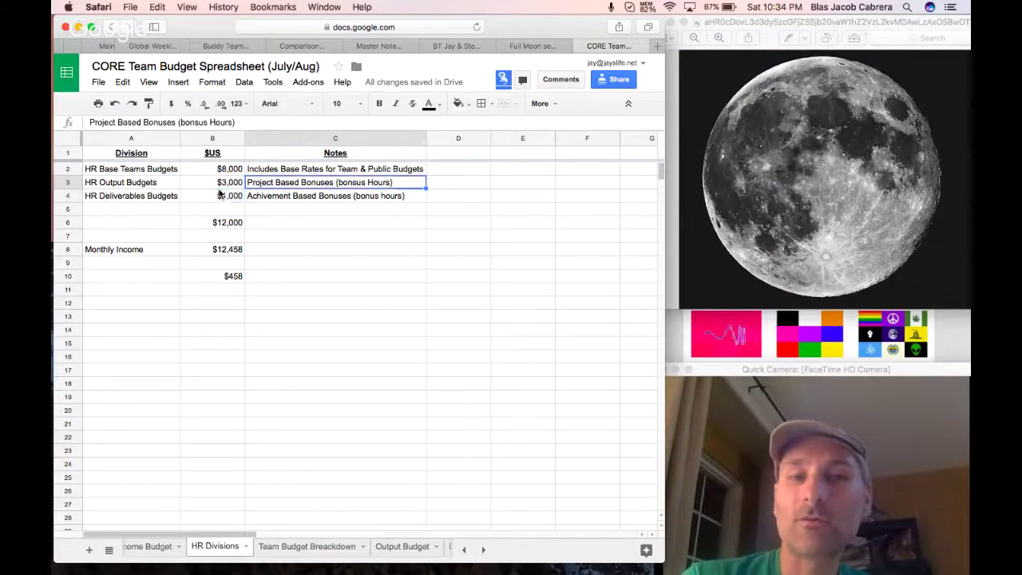
key(Left)
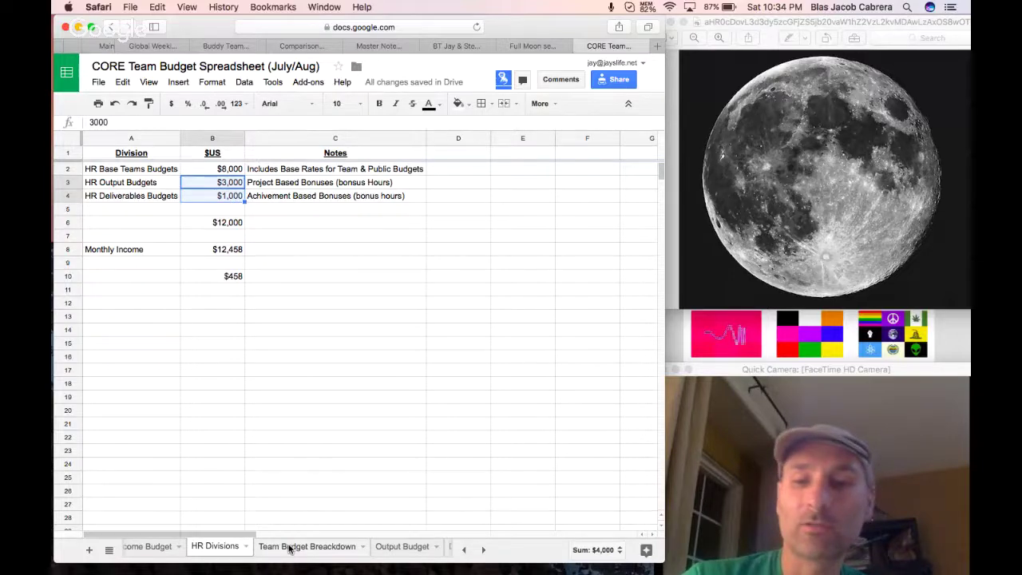
click(290, 549)
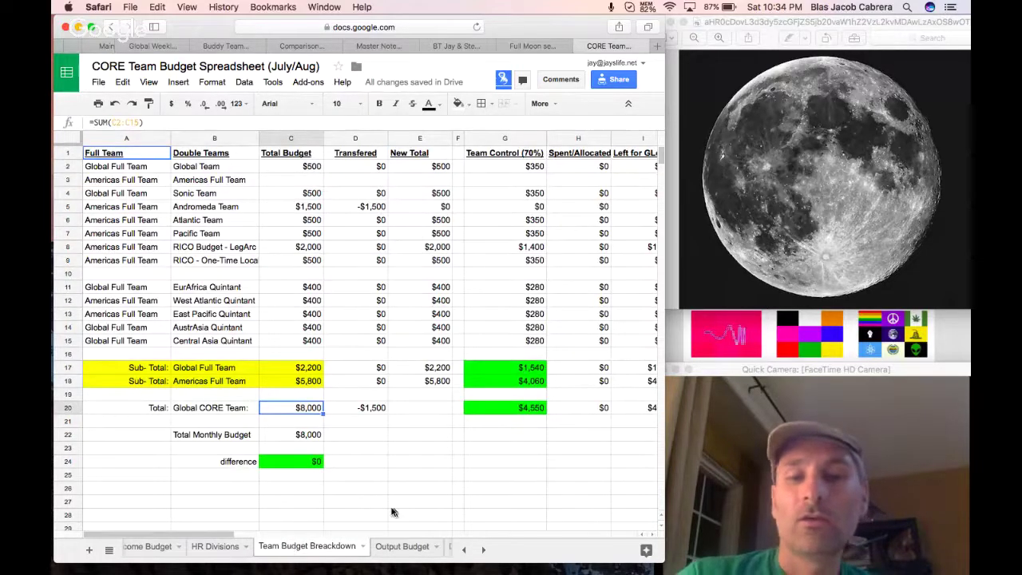
Check the Output Budget sheet and the Deliverables Budget per-deliverable rates E2:E16, ending on America's Full Team.
click(394, 548)
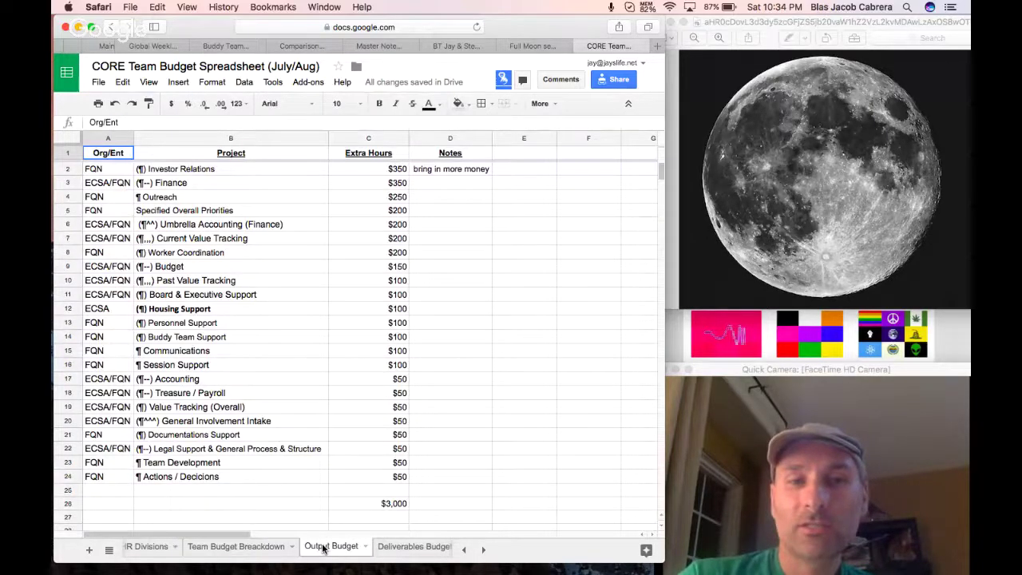
click(393, 551)
click(345, 550)
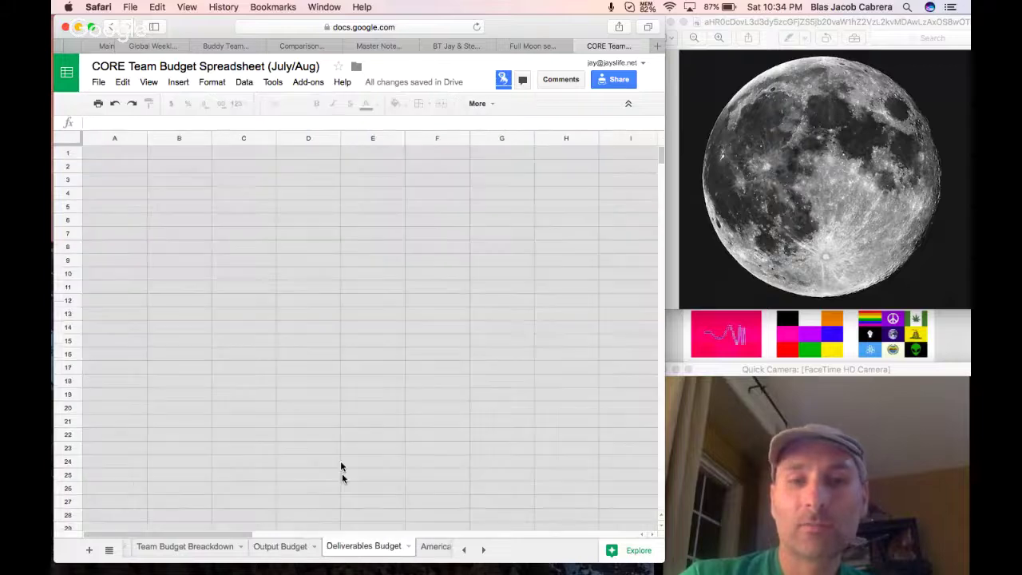
click(429, 172)
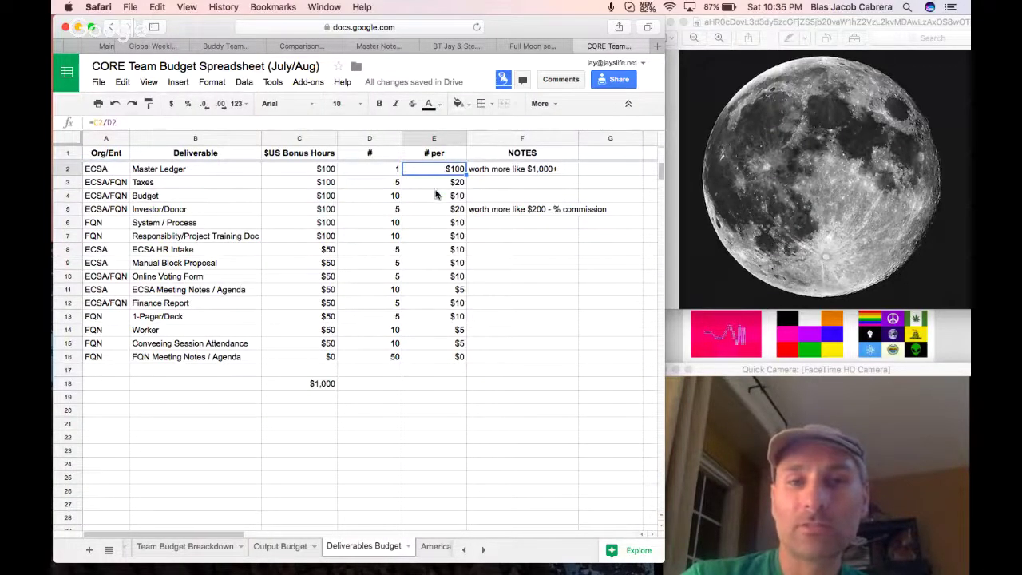
drag(435, 171, 435, 357)
click(424, 452)
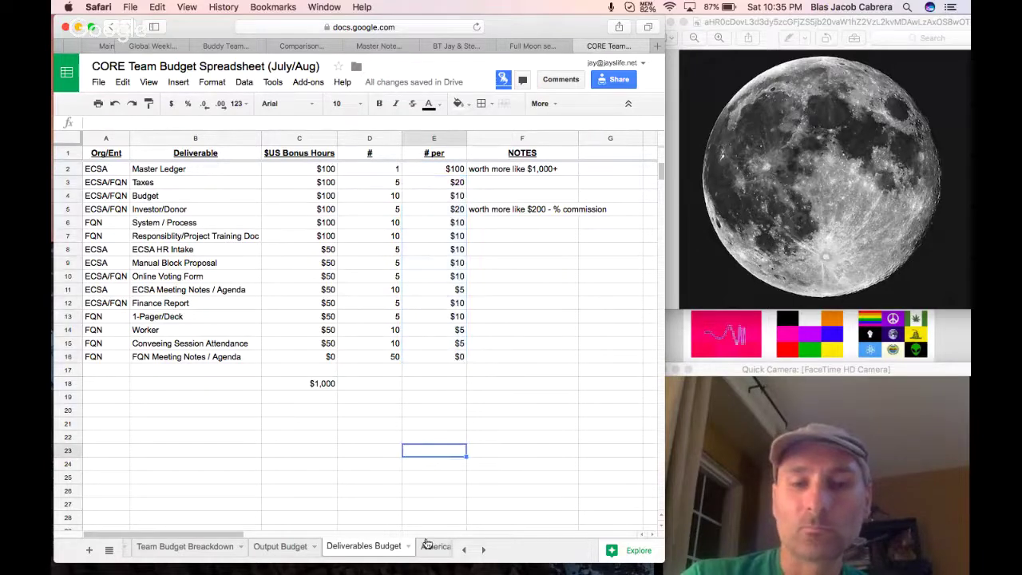
click(424, 548)
click(395, 547)
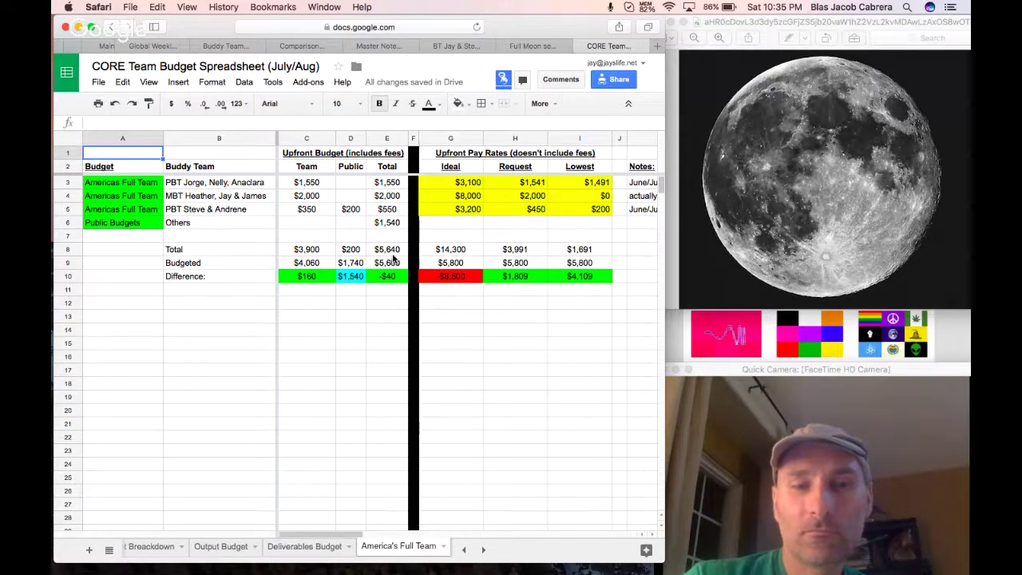
Enter =C8+D8 in C12 to get the $4,100 check figure.
click(393, 254)
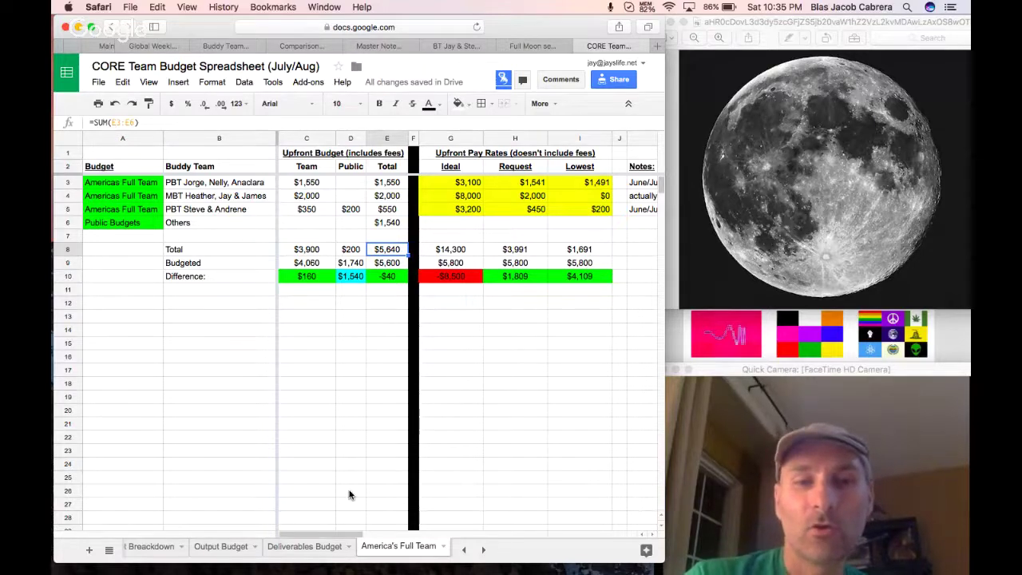
click(306, 305)
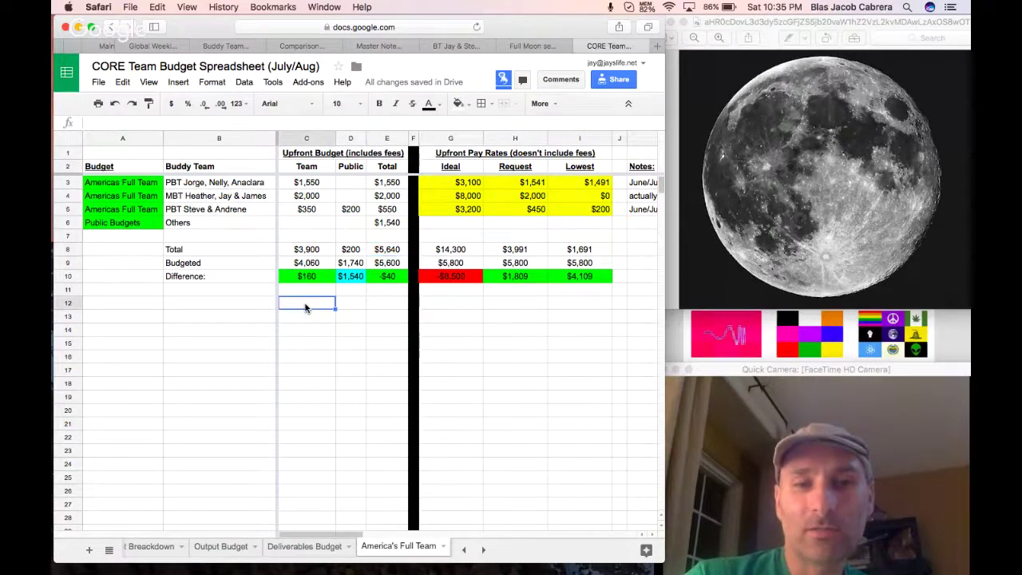
text(=)
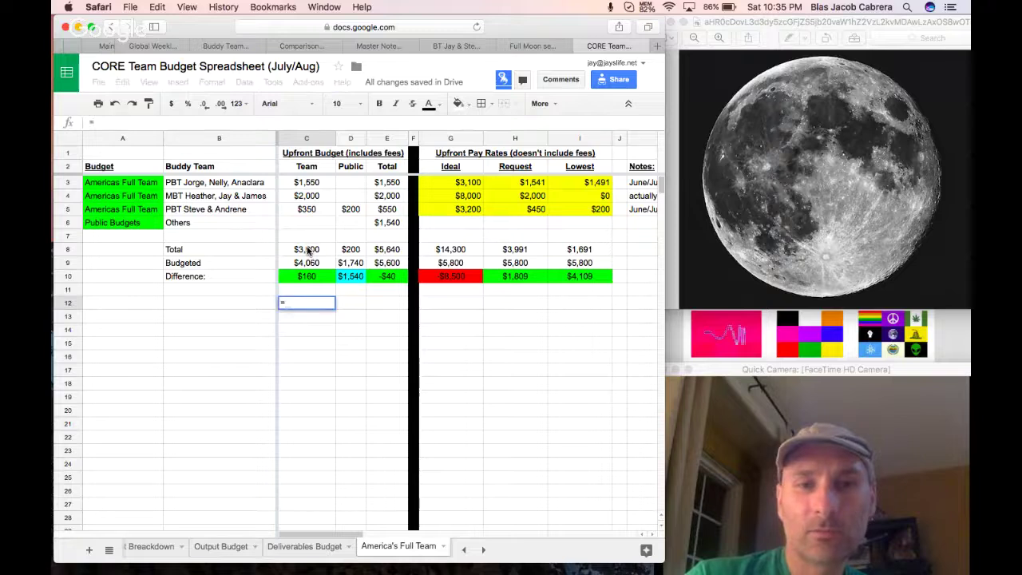
click(308, 251)
text(+)
click(343, 251)
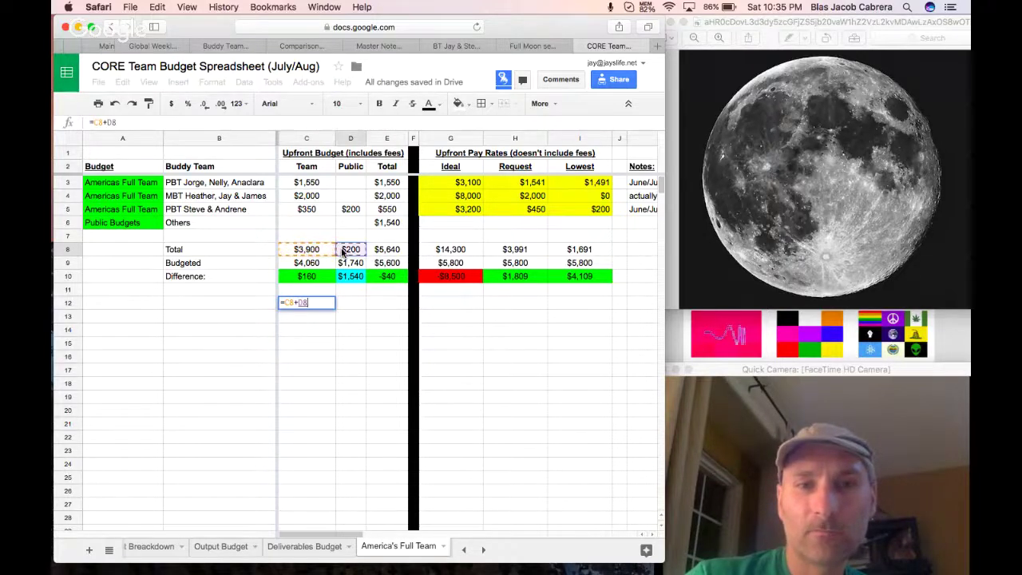
key(Return)
Enter =E8-C12 in C13, giving the $1,540 difference.
text(=)
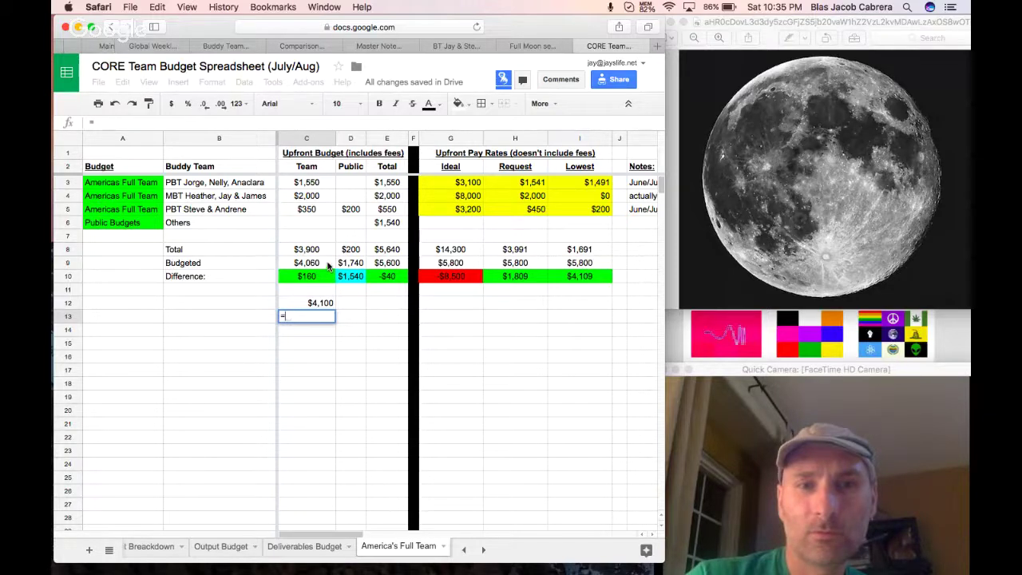
click(389, 250)
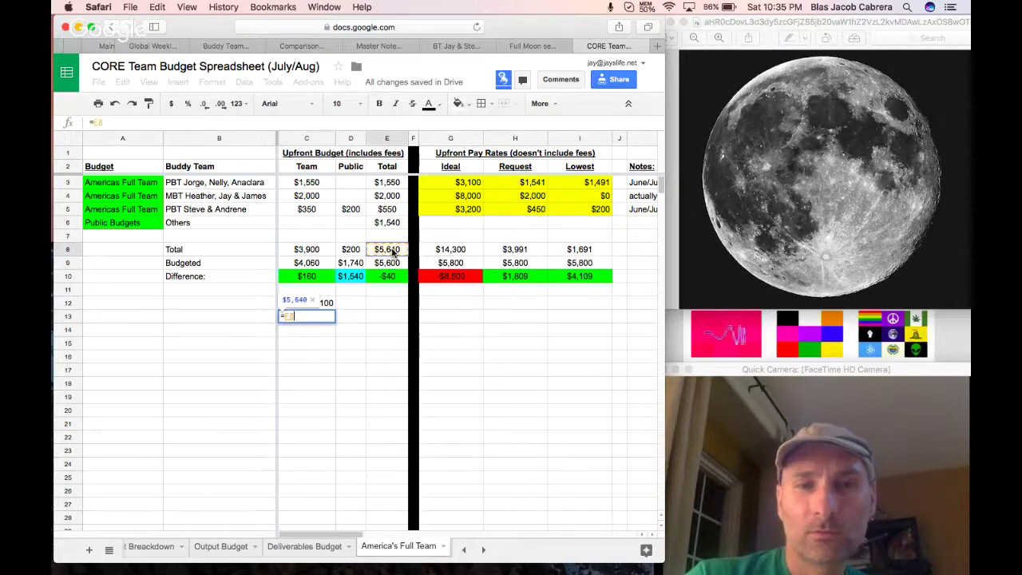
text(-)
click(317, 307)
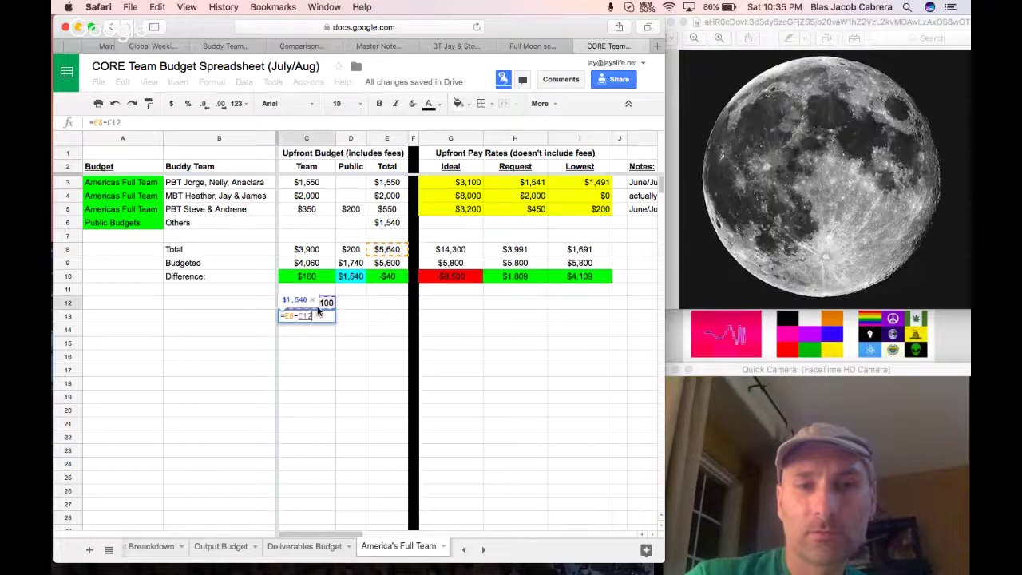
key(Return)
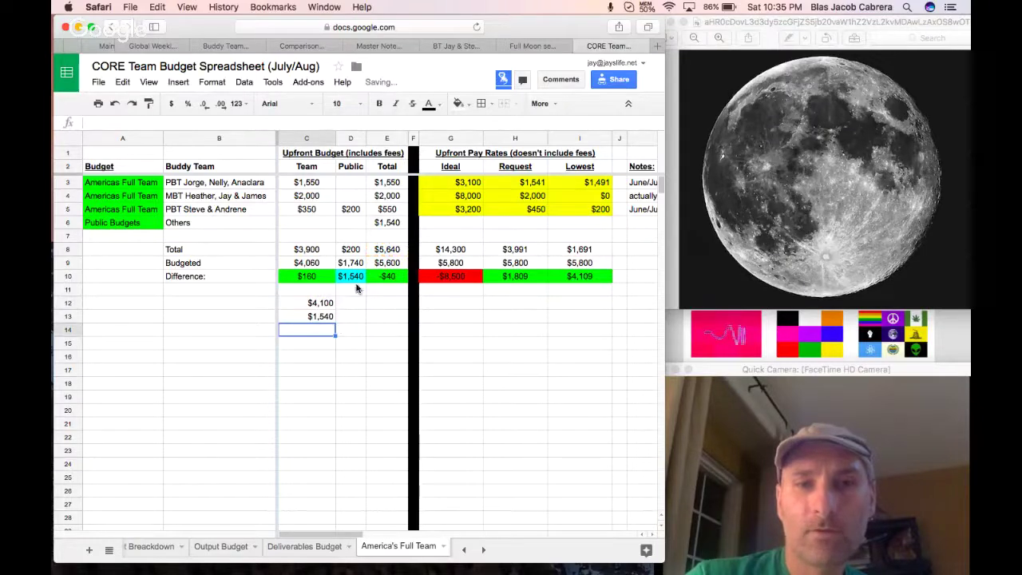
click(352, 278)
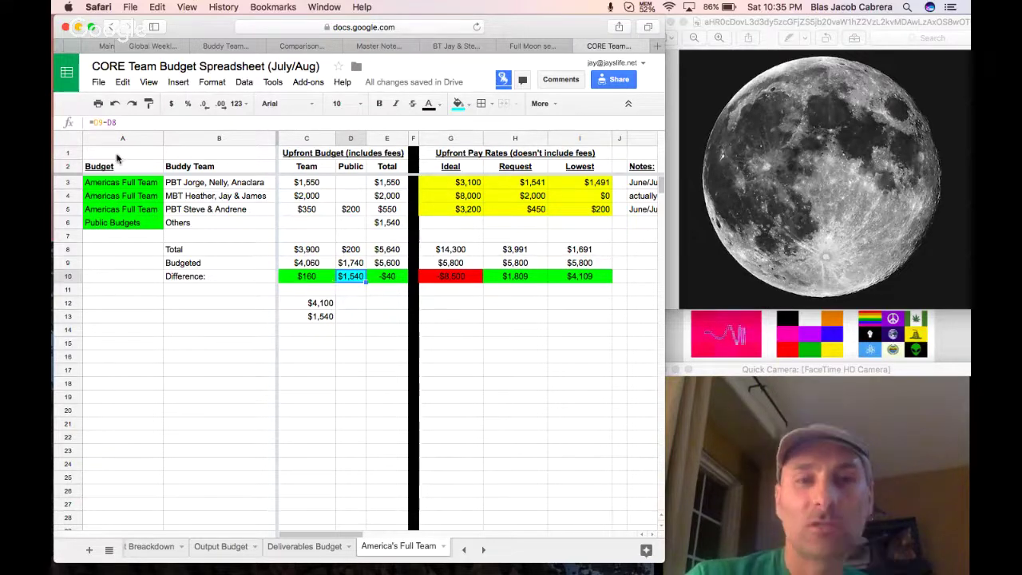
Copy the America's Full Team budget block and select its upfront part A1:E10.
drag(122, 152, 596, 285)
key(super+c)
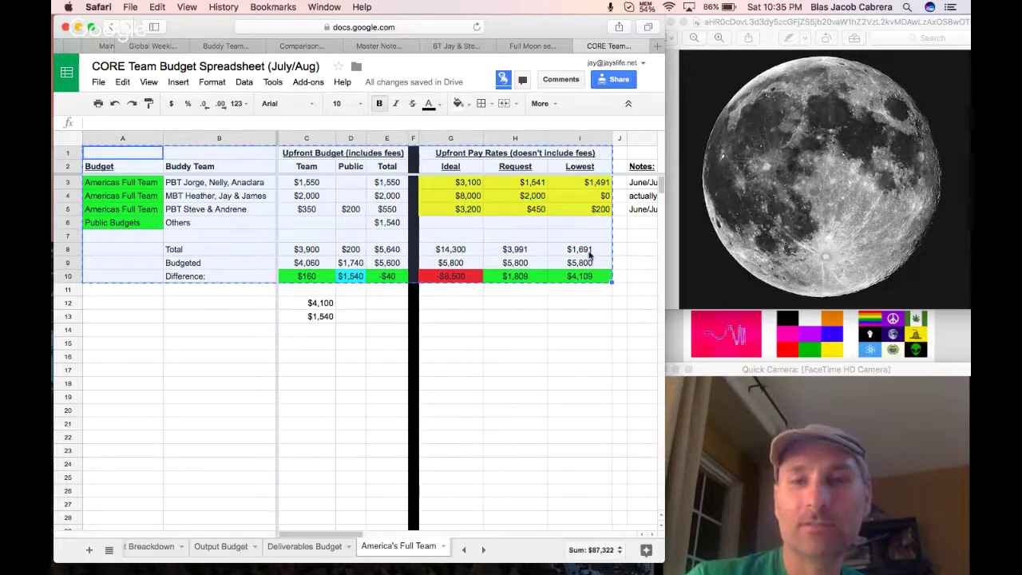
click(306, 222)
drag(120, 151, 383, 269)
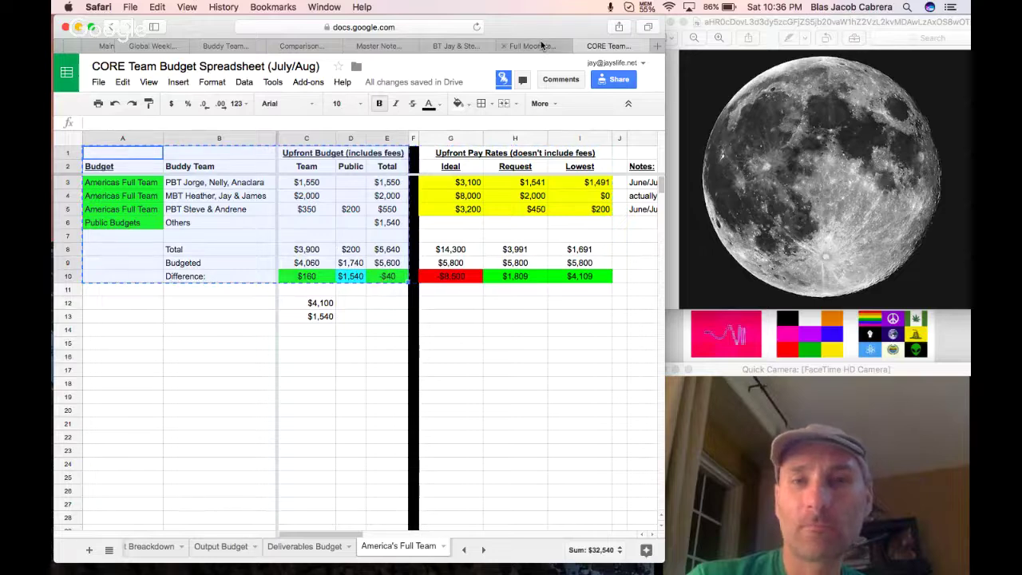
Add an 'America's FULL Team:' heading below the 5-10 Sub-Team line in the doc.
click(536, 45)
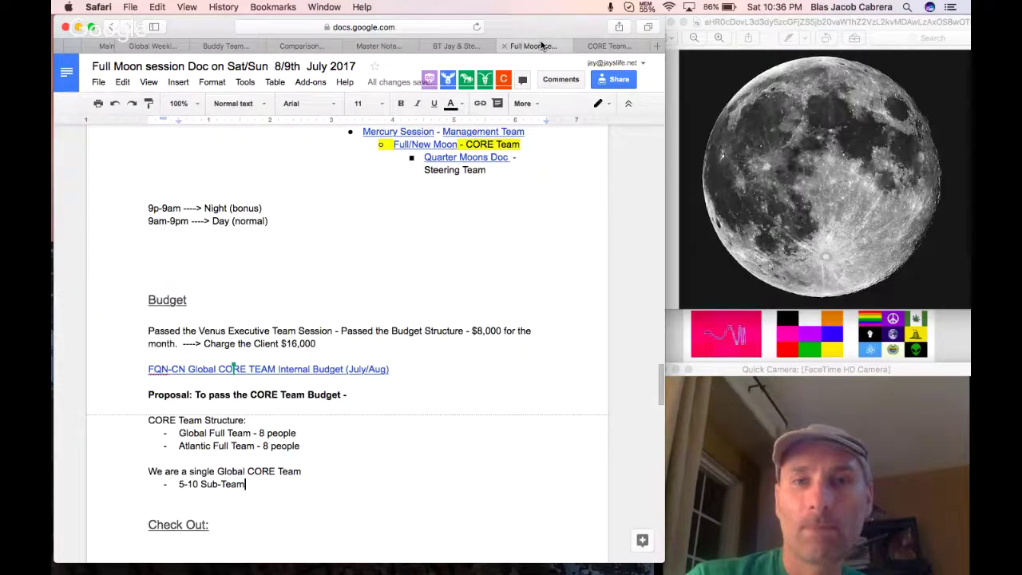
scroll(327, 391, down, 2)
click(268, 433)
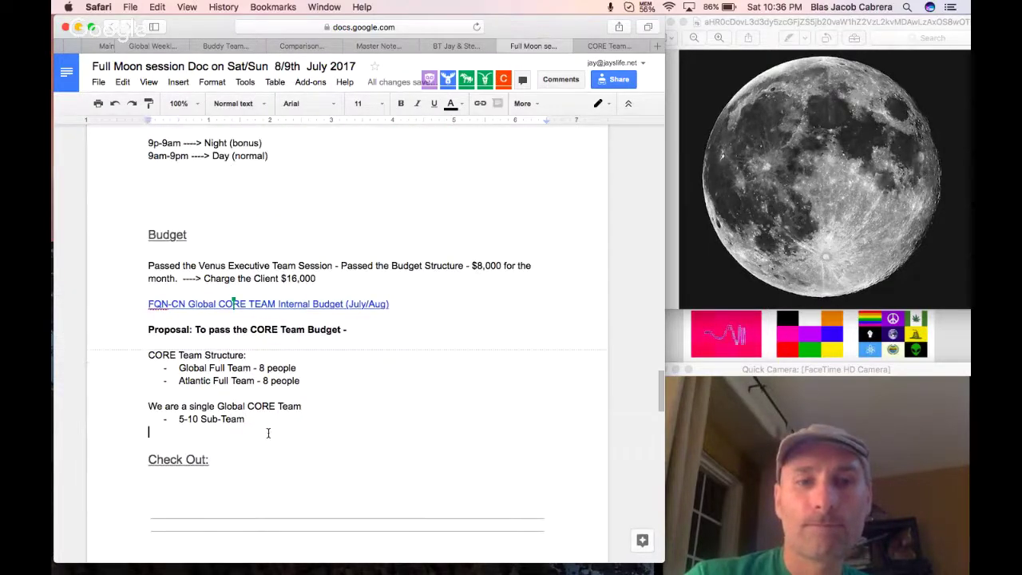
key(Return)
key(Return)
key(Return)
key(Up)
key(Up)
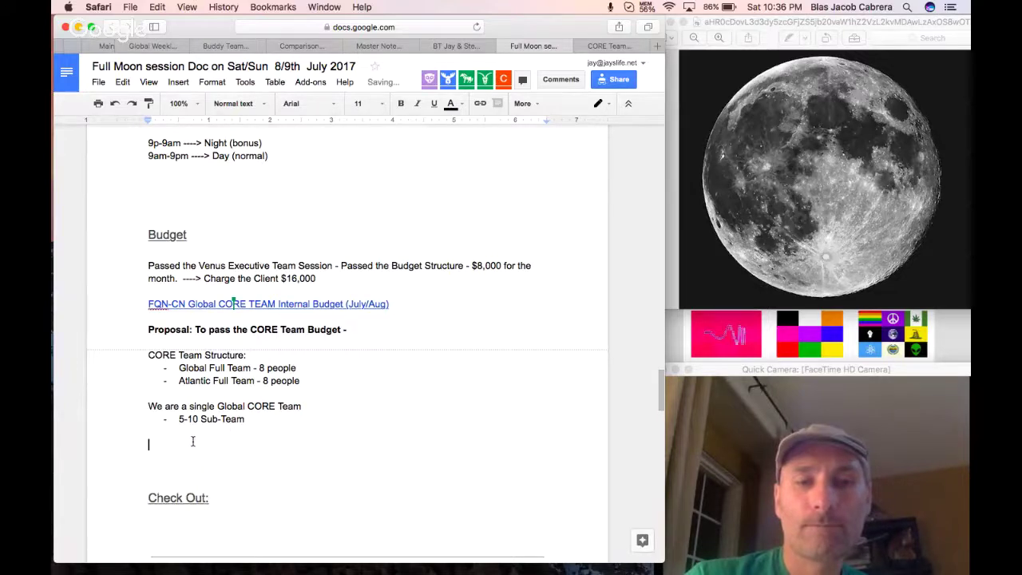
text(America's FULL Team:)
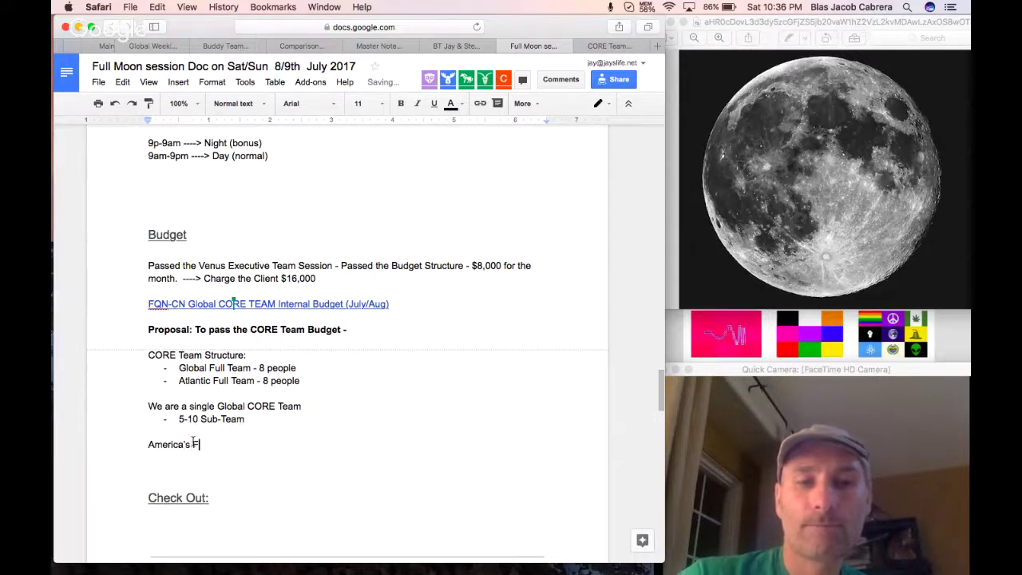
Paste the budget table under the heading, linked to the spreadsheet, then return to the spreadsheet.
key(Return)
key(Return)
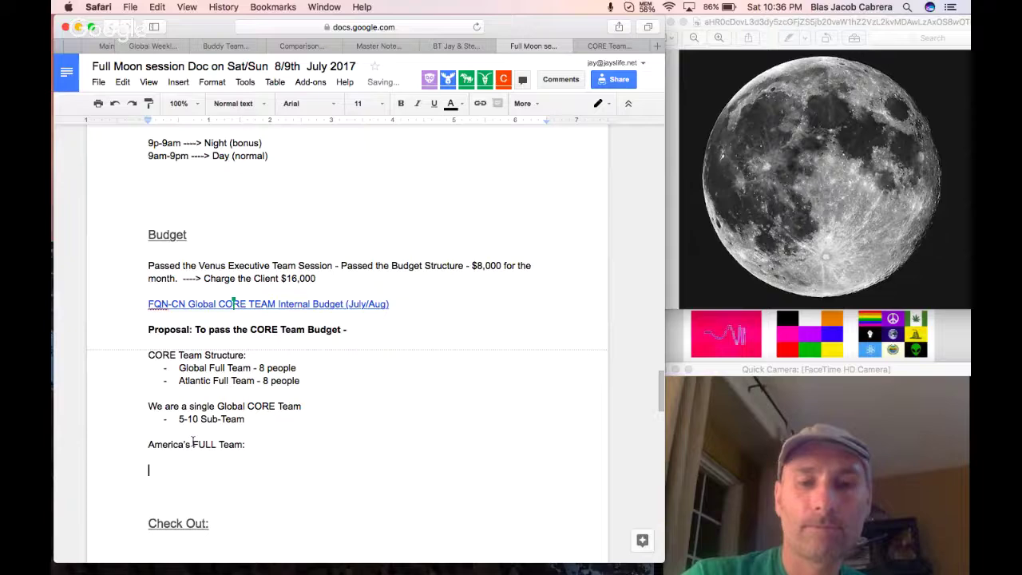
key(BackSpace)
key(super+v)
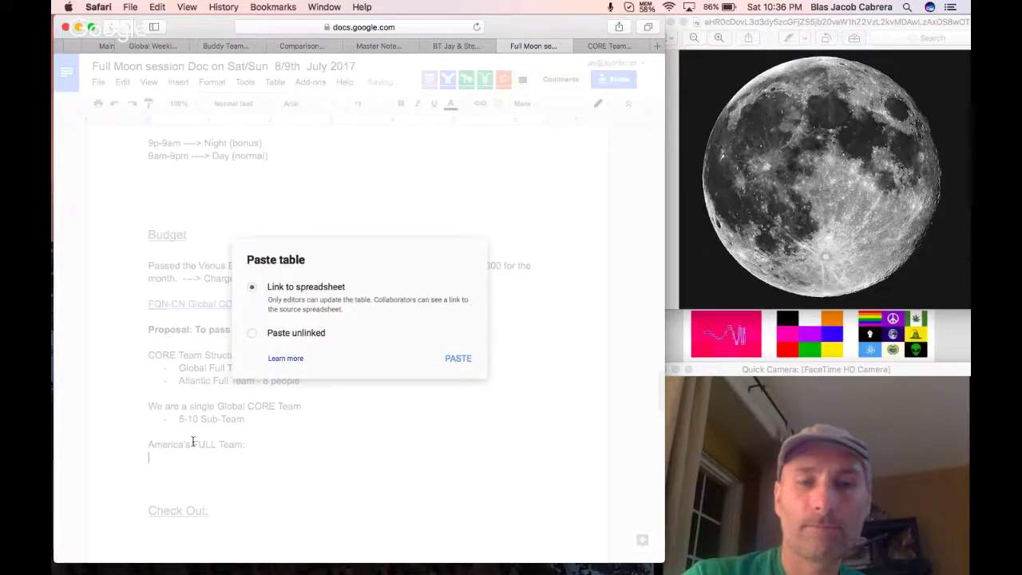
click(456, 362)
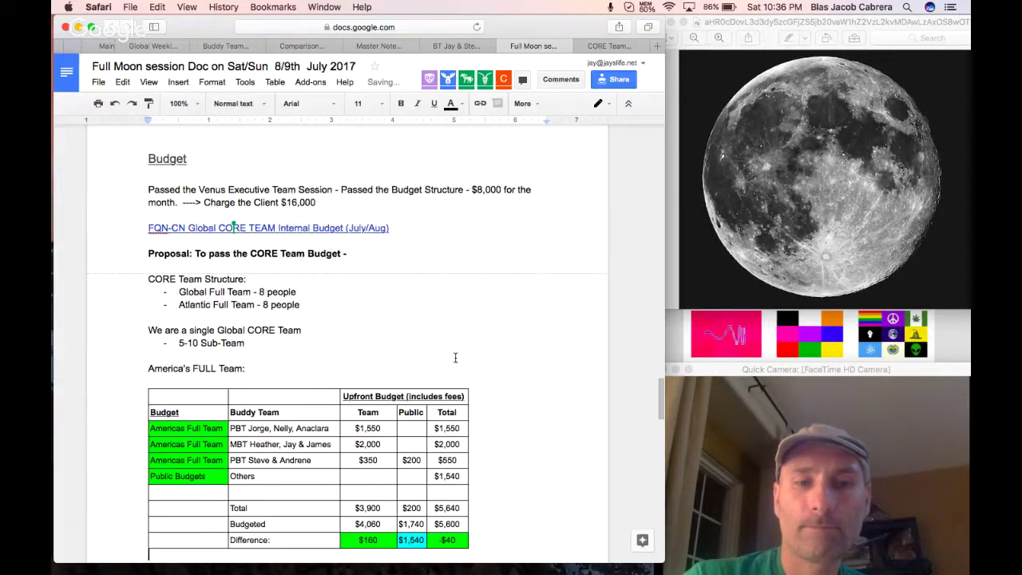
scroll(439, 363, down, 2)
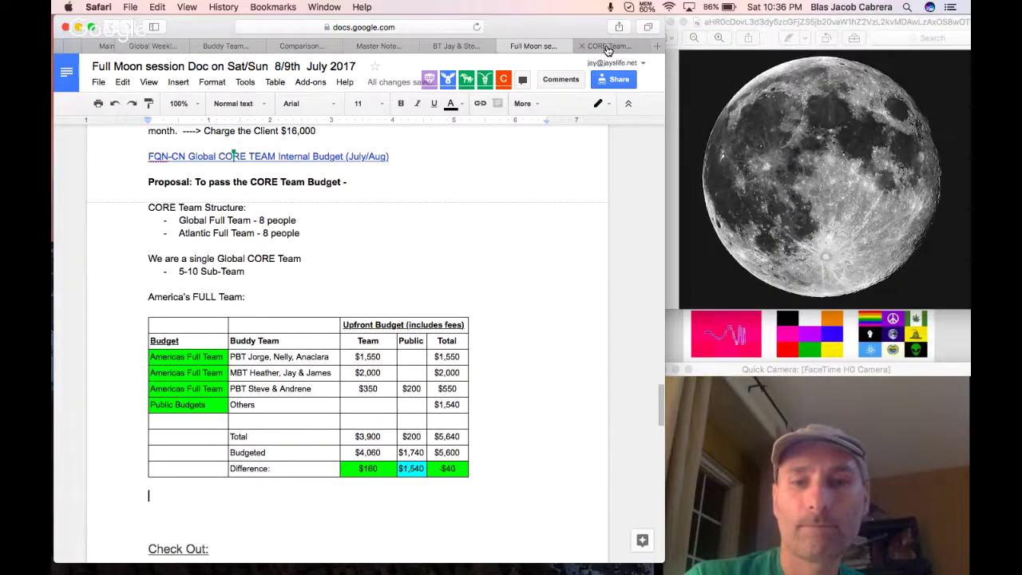
click(607, 46)
scroll(407, 549, right, 3)
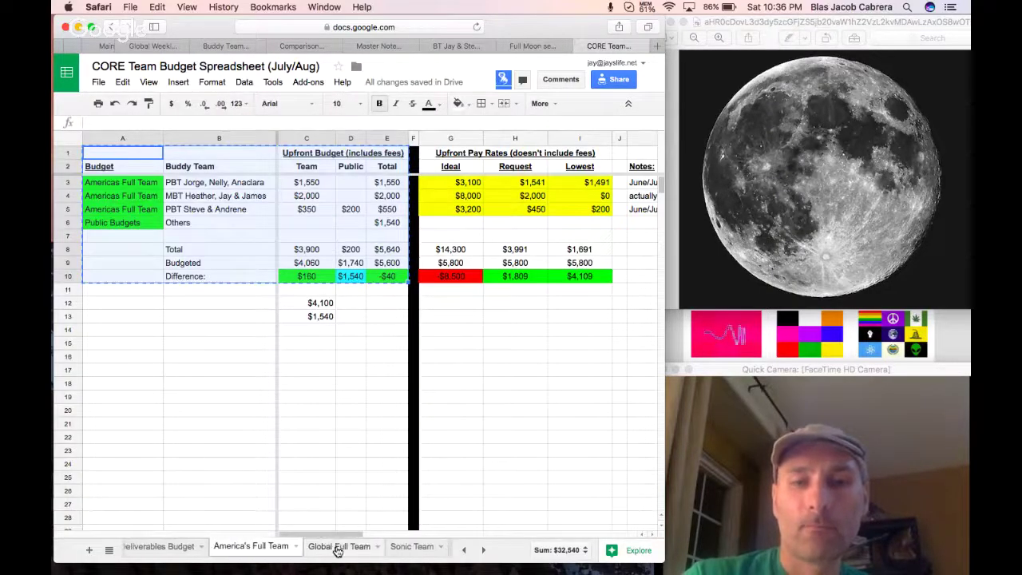
Review the third team's row 5 rates: Ideal in G5, Request in H5, Lowest in I5.
click(338, 549)
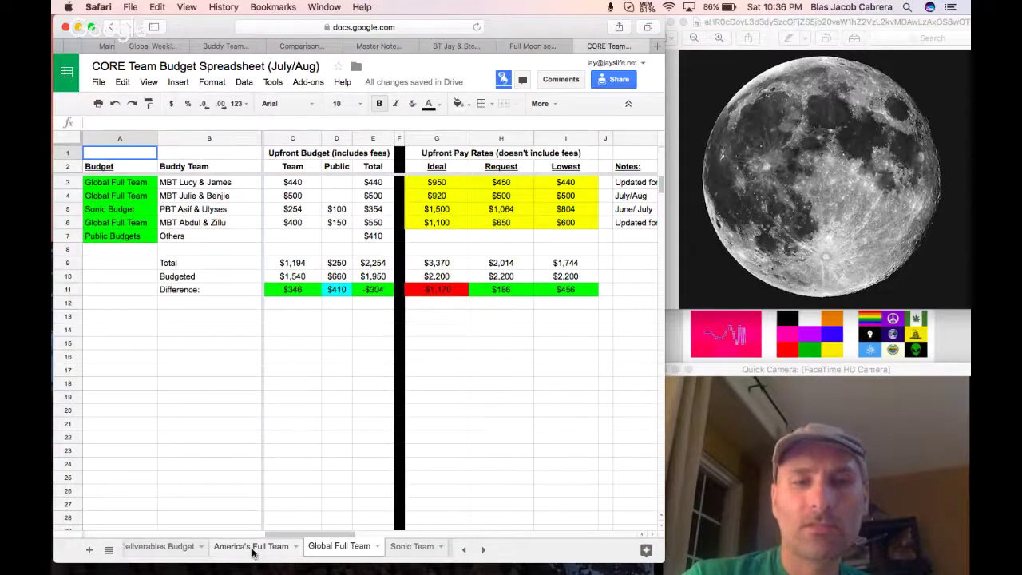
click(252, 548)
click(221, 212)
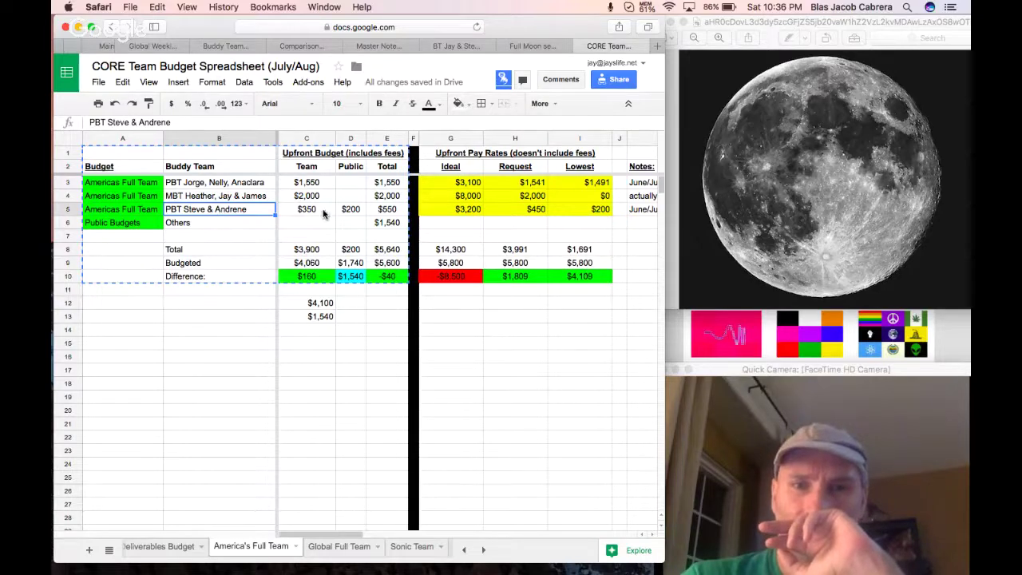
mouse_move(468, 210)
mouse_down()
mouse_move(586, 212)
mouse_move(481, 214)
mouse_up()
key(Right)
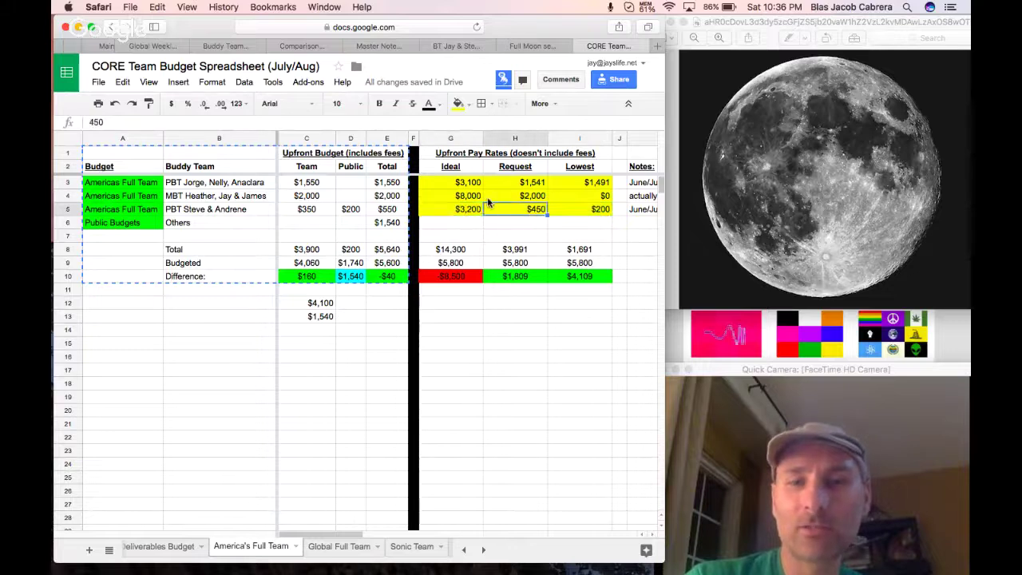
click(469, 210)
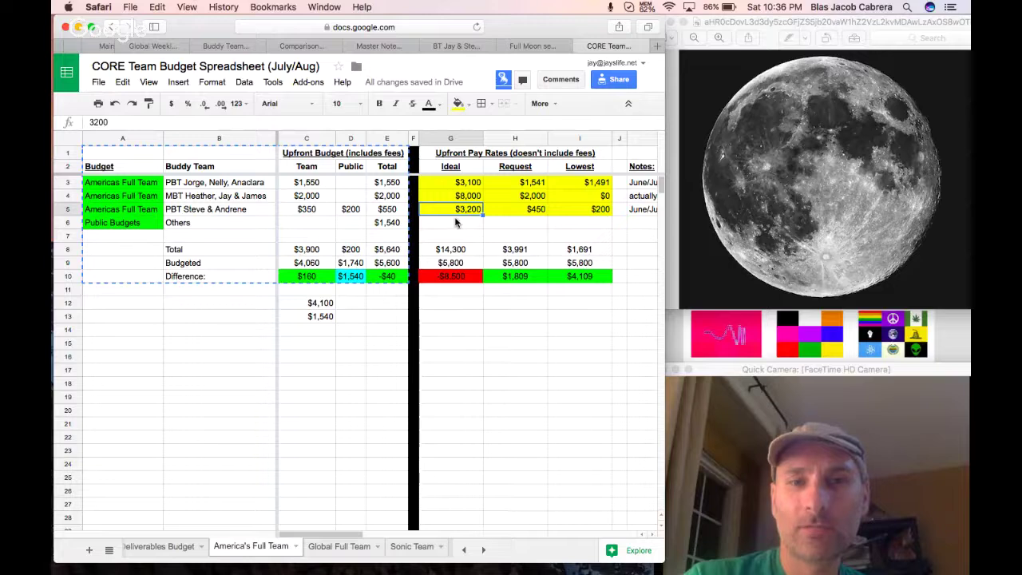
click(506, 211)
click(570, 217)
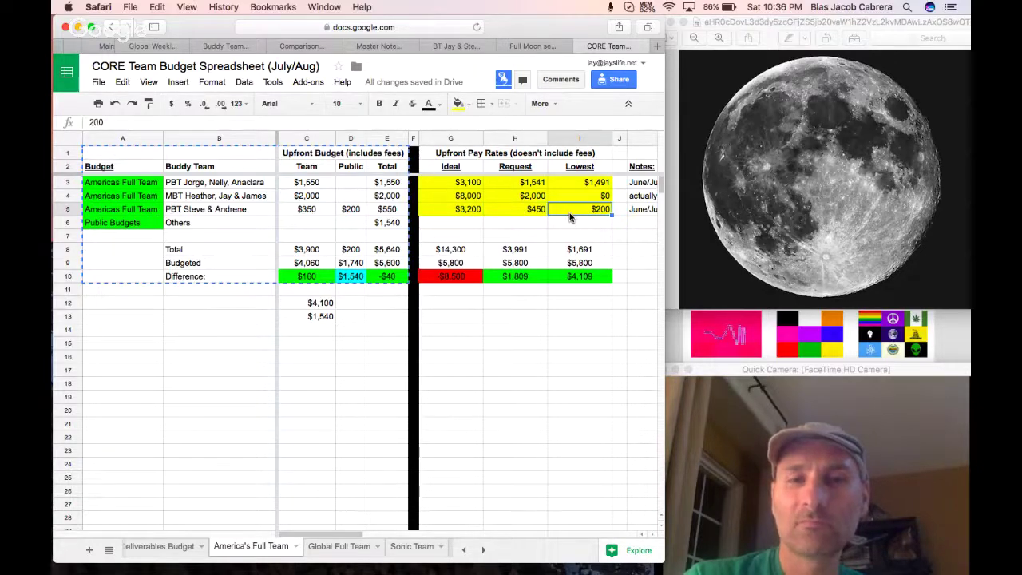
click(534, 214)
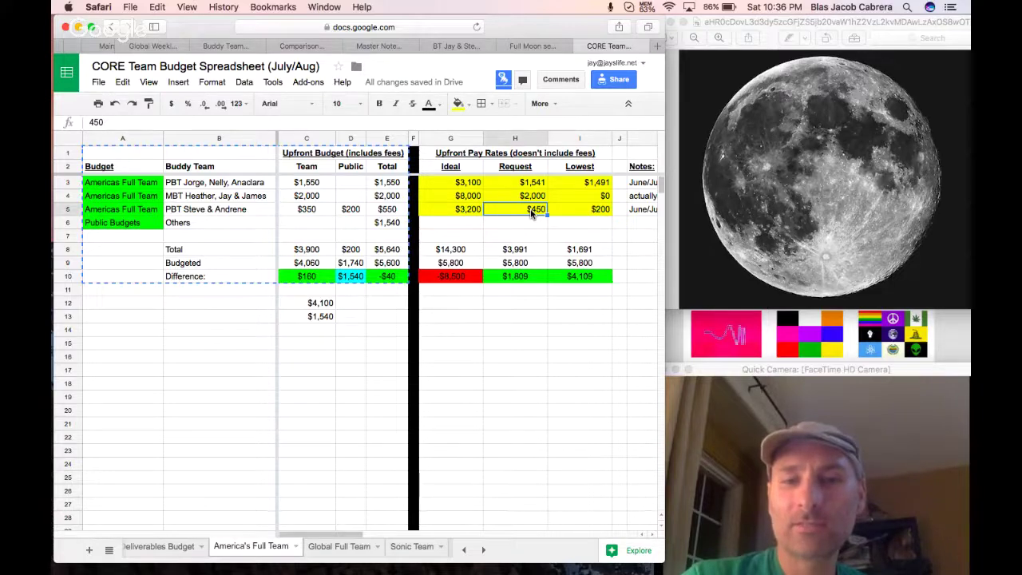
Change the Request rate in H5 to $800.
double_click(535, 210)
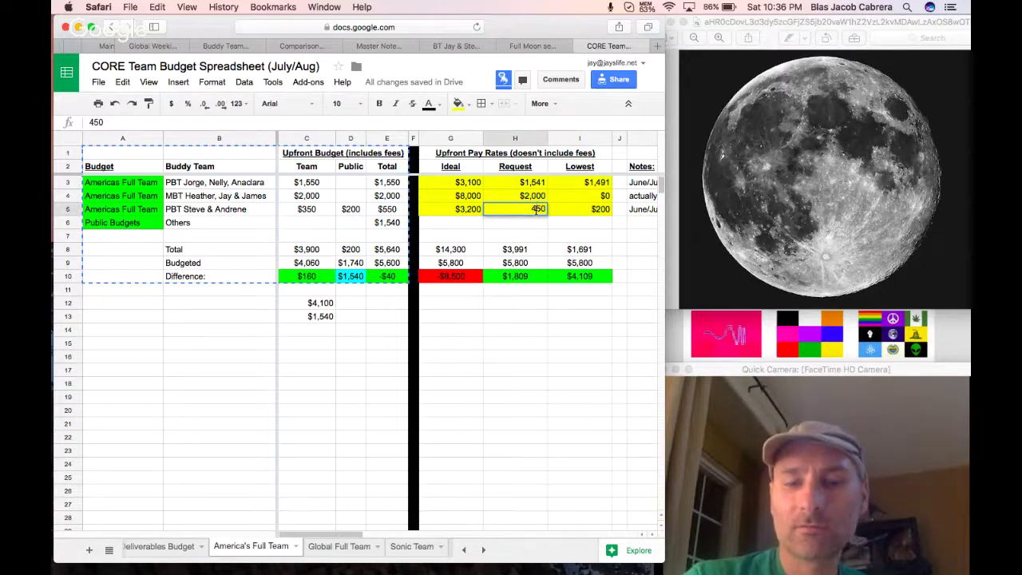
key(BackSpace)
text(6)
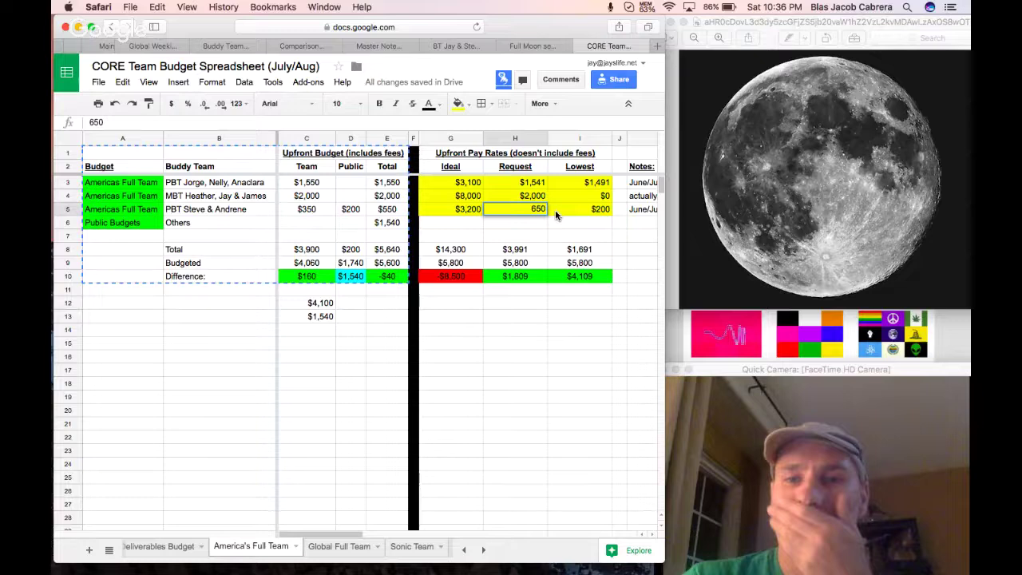
click(527, 211)
text(800)
key(Return)
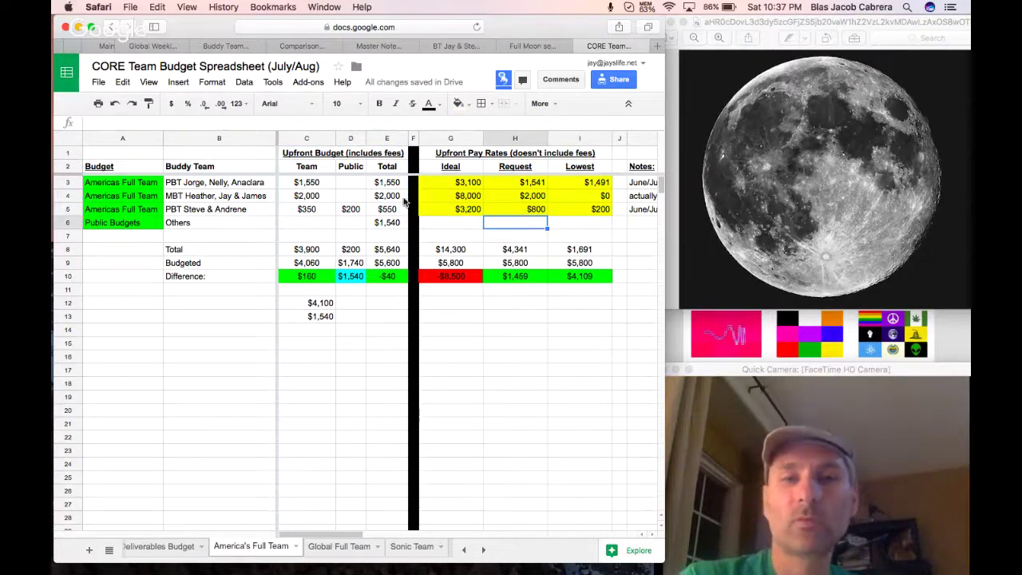
Set the Team budget in C4 to $1,700 and check the resulting totals.
click(520, 209)
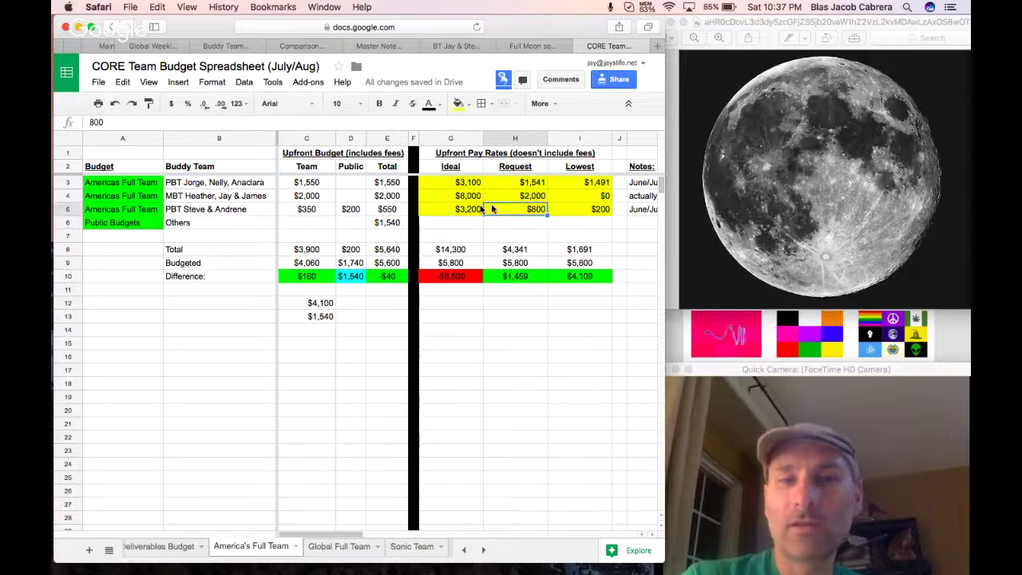
click(327, 209)
click(351, 210)
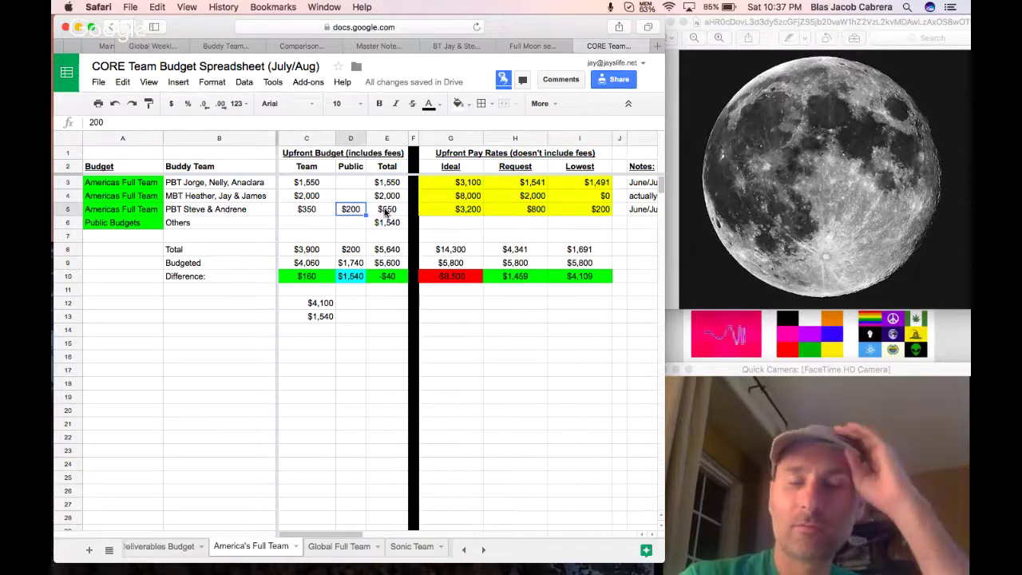
click(385, 210)
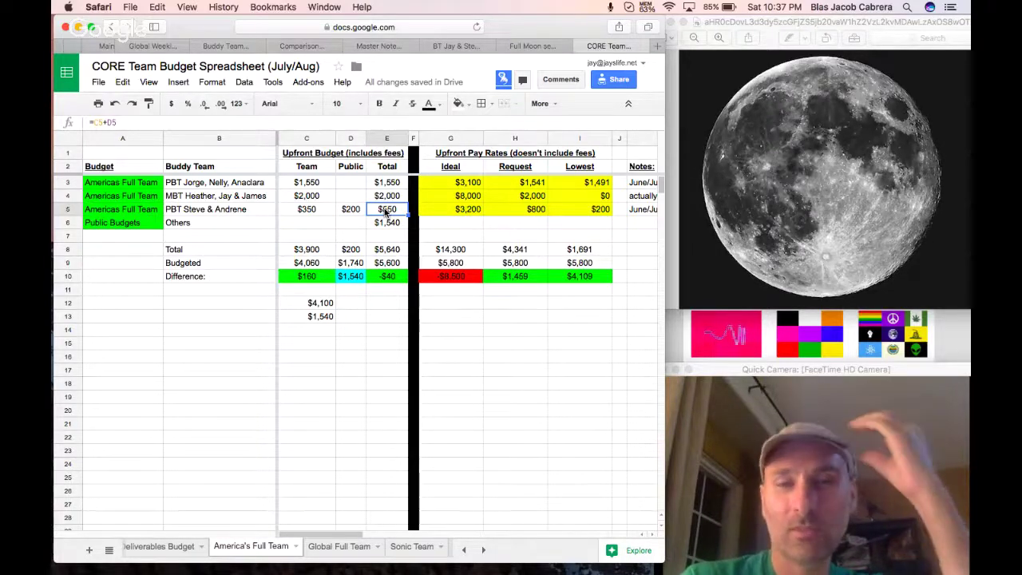
click(318, 195)
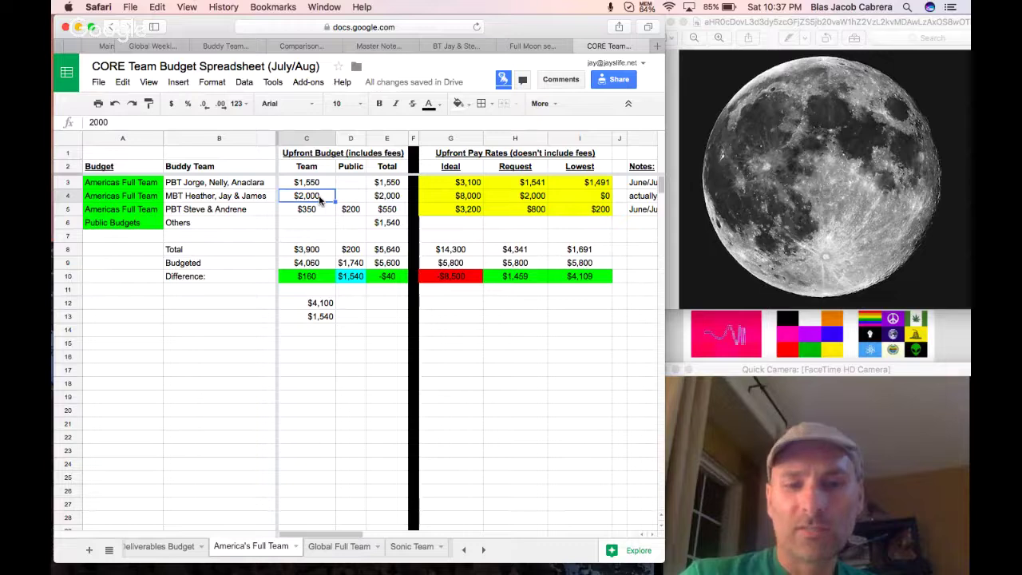
text($1700)
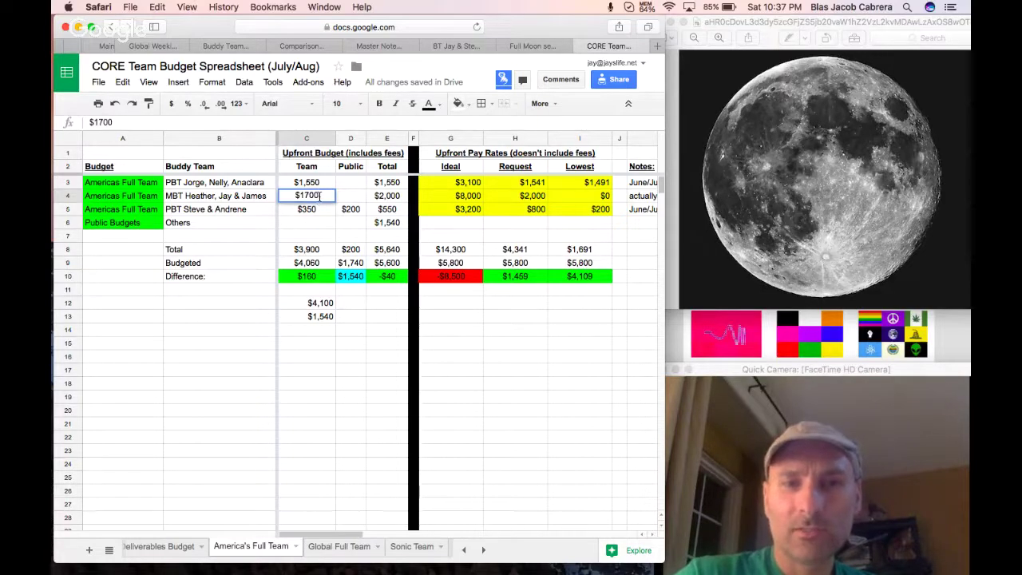
key(Return)
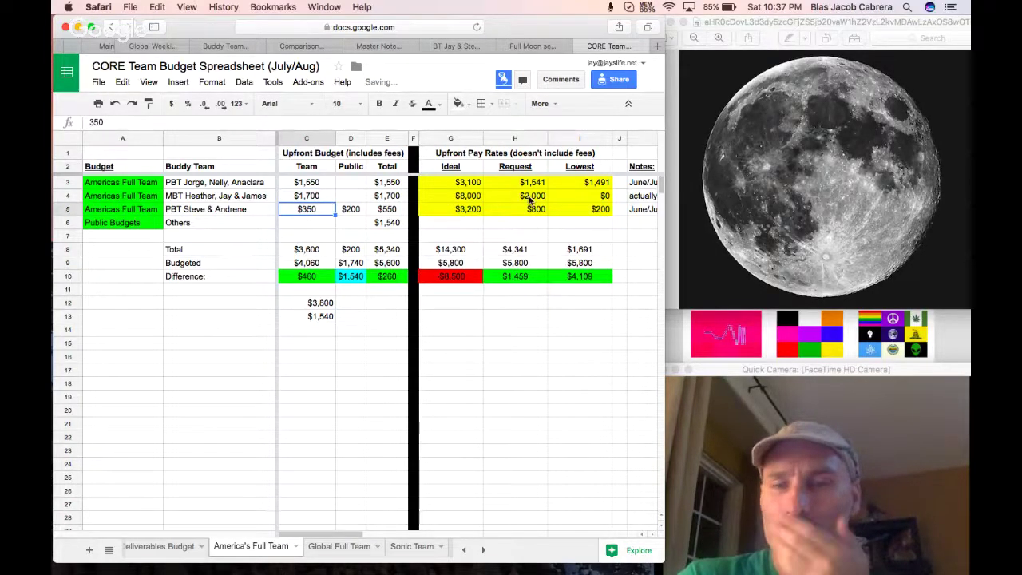
click(529, 198)
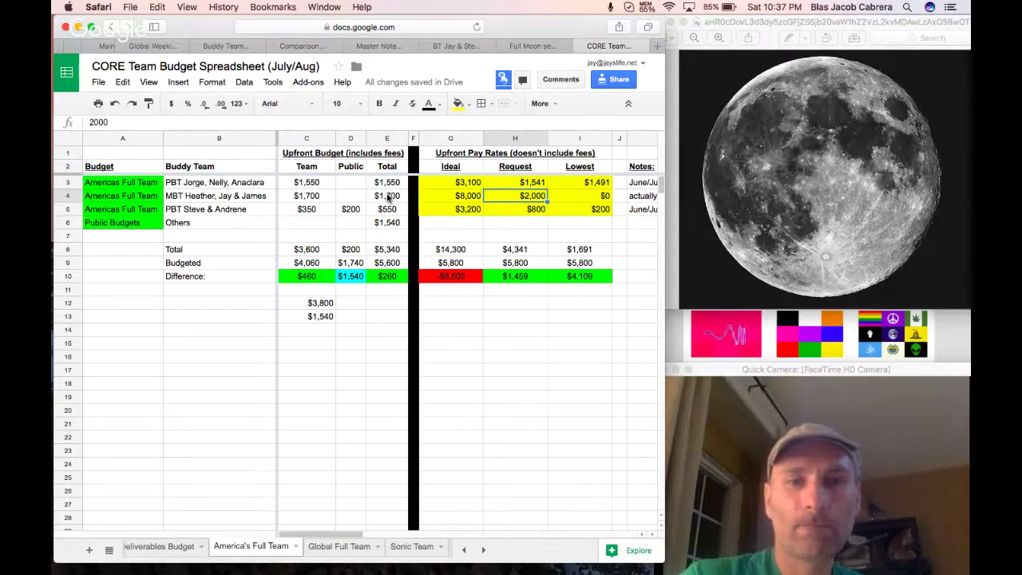
click(311, 182)
click(377, 182)
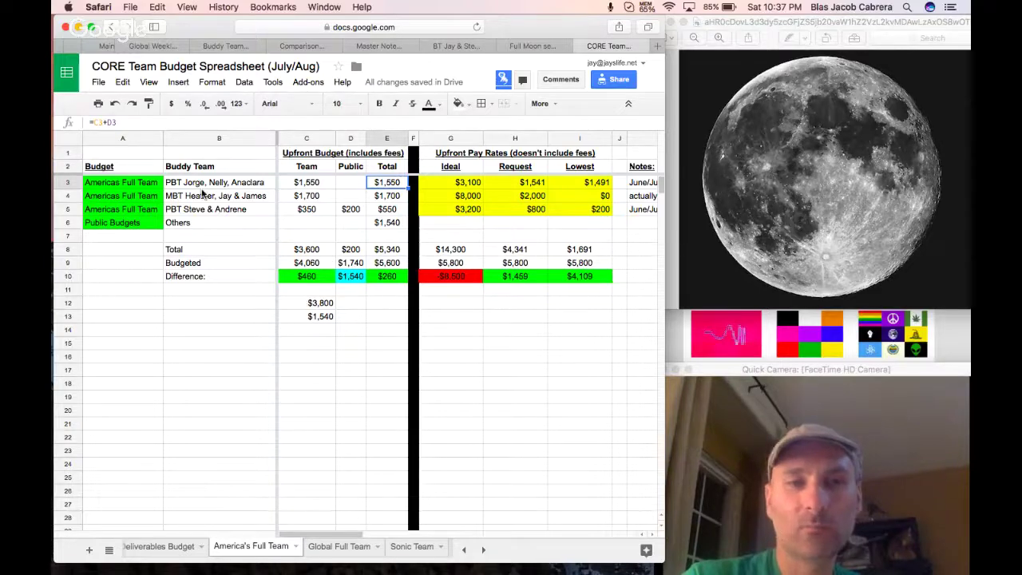
Update the linked America's FULL Team table in the doc to the new figures.
click(532, 45)
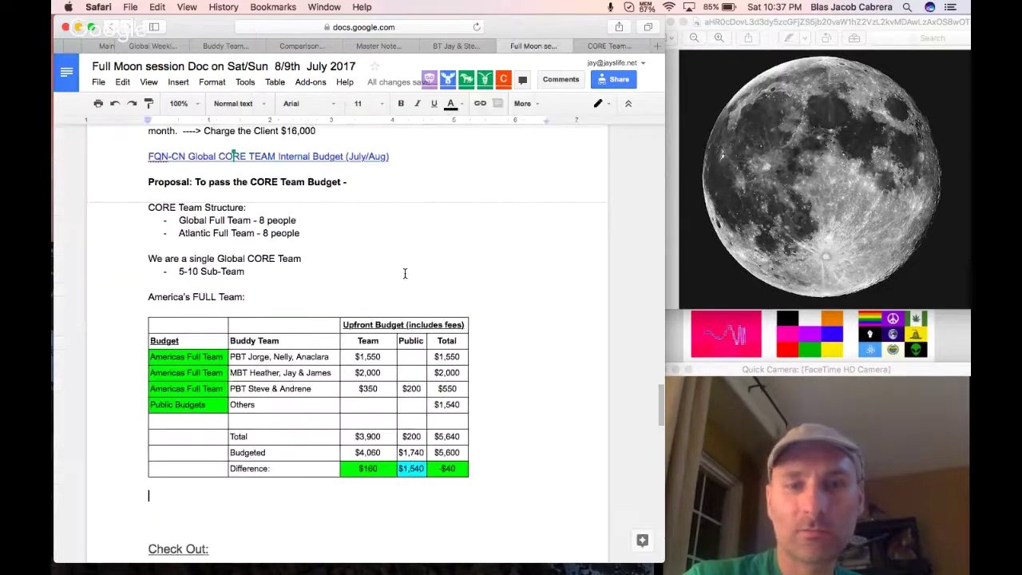
click(417, 303)
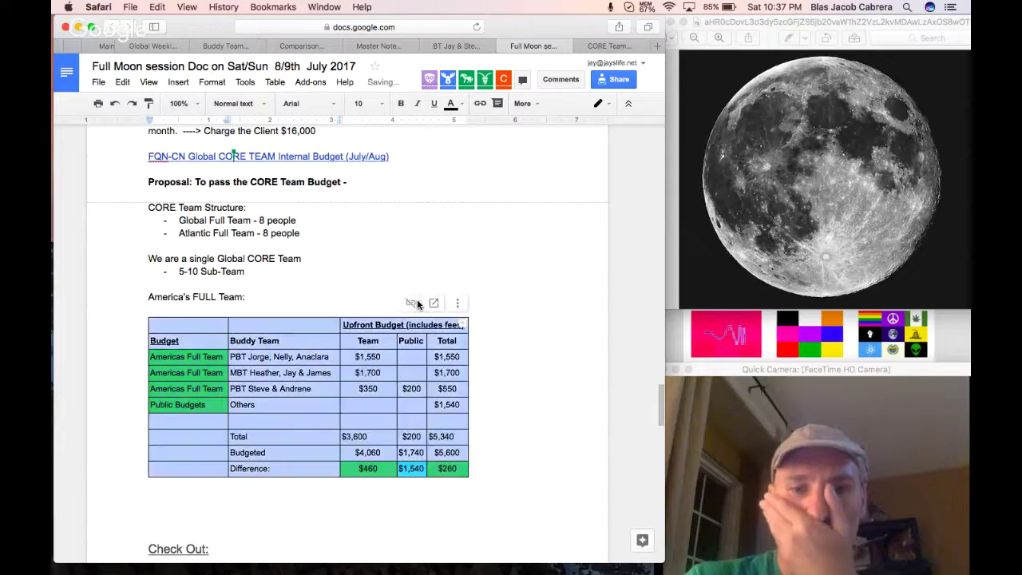
click(515, 437)
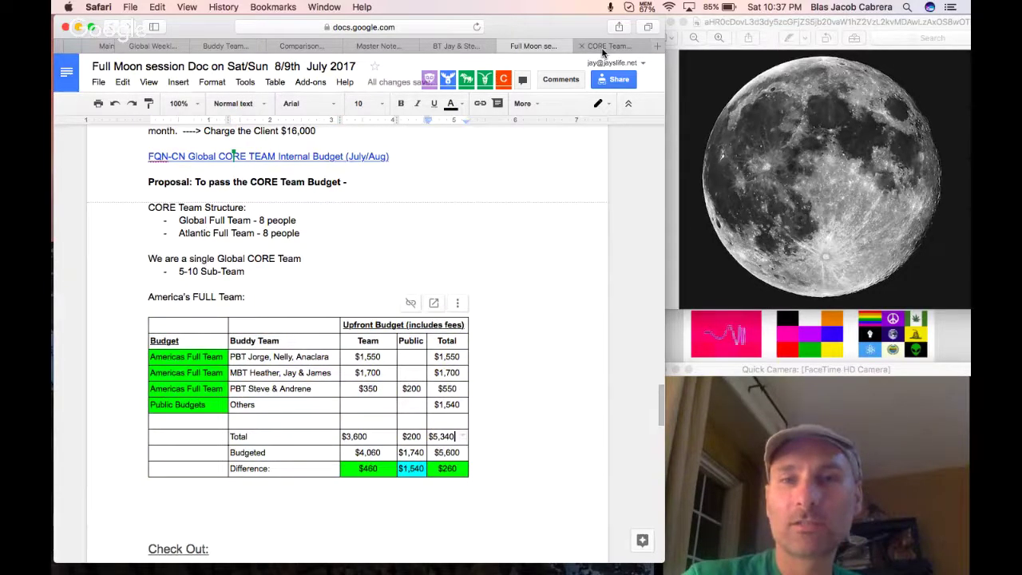
Select and copy the Global Full Team table A1:E11 from the spreadsheet.
click(603, 49)
click(335, 548)
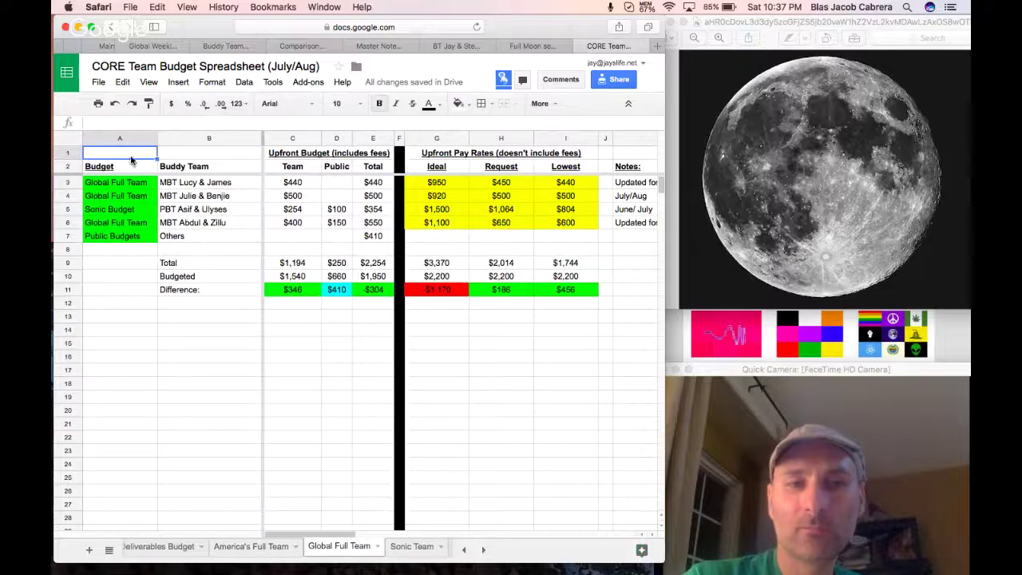
drag(140, 156, 358, 291)
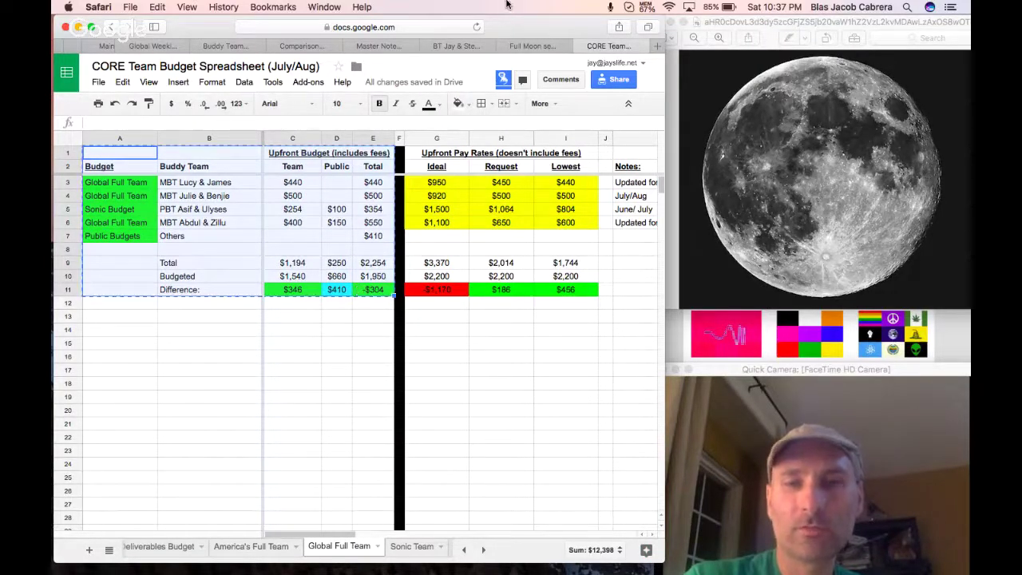
click(527, 46)
Add a 'Global Full Team:' heading and paste its table linked to the spreadsheet below it.
scroll(196, 436, down, 1)
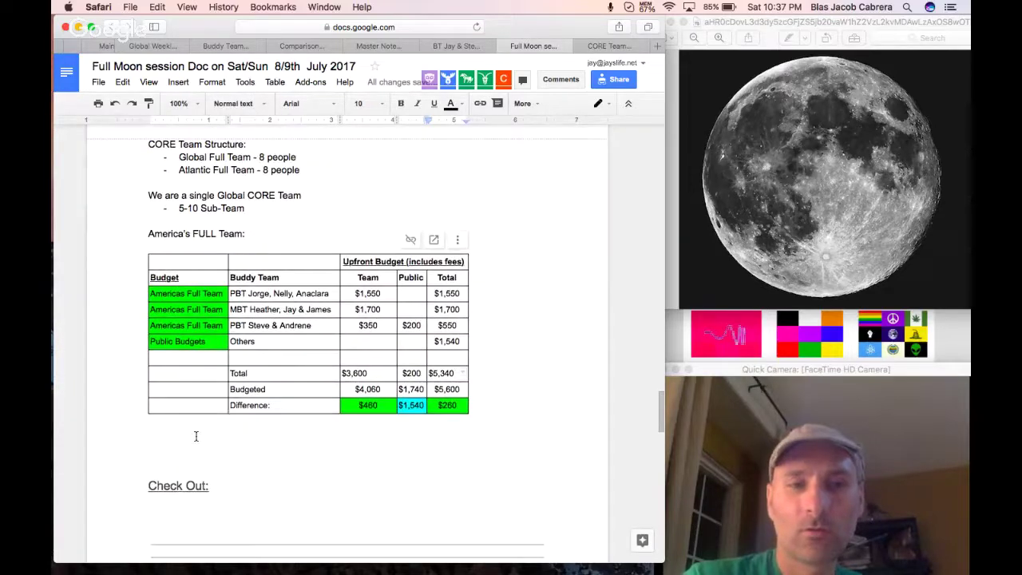
click(195, 436)
text(Global)
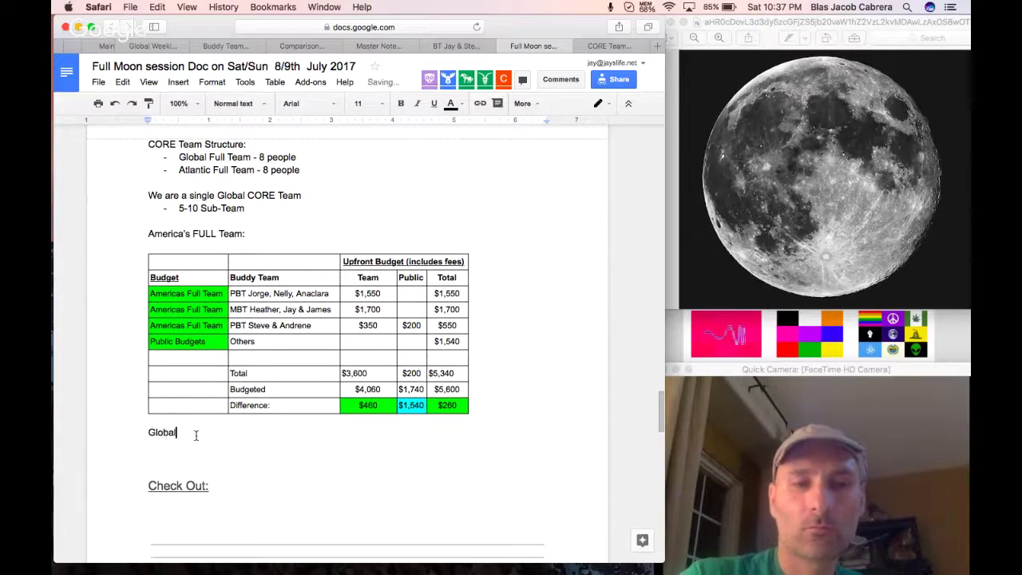
text( Full Team:)
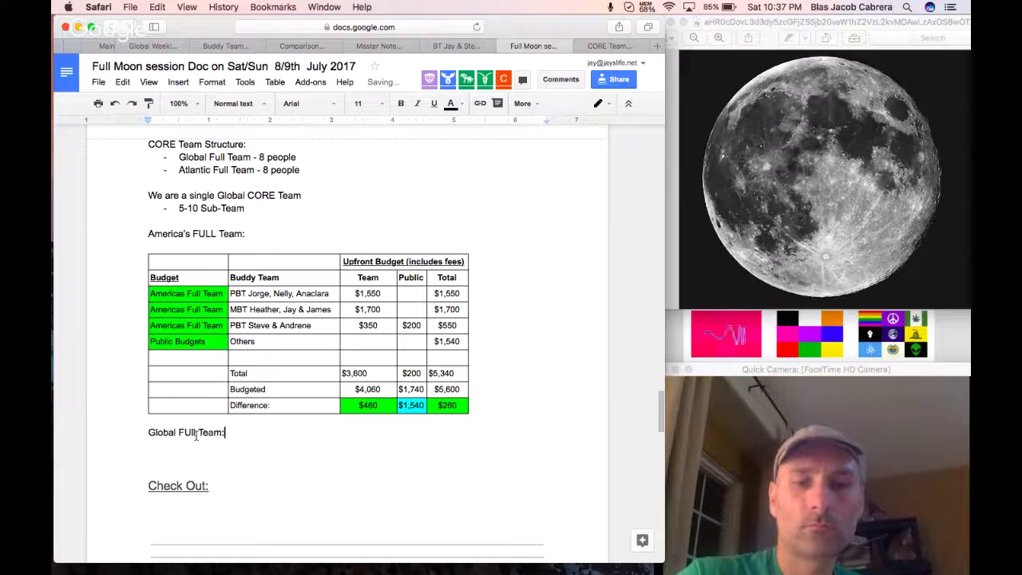
key(Return)
key(super+v)
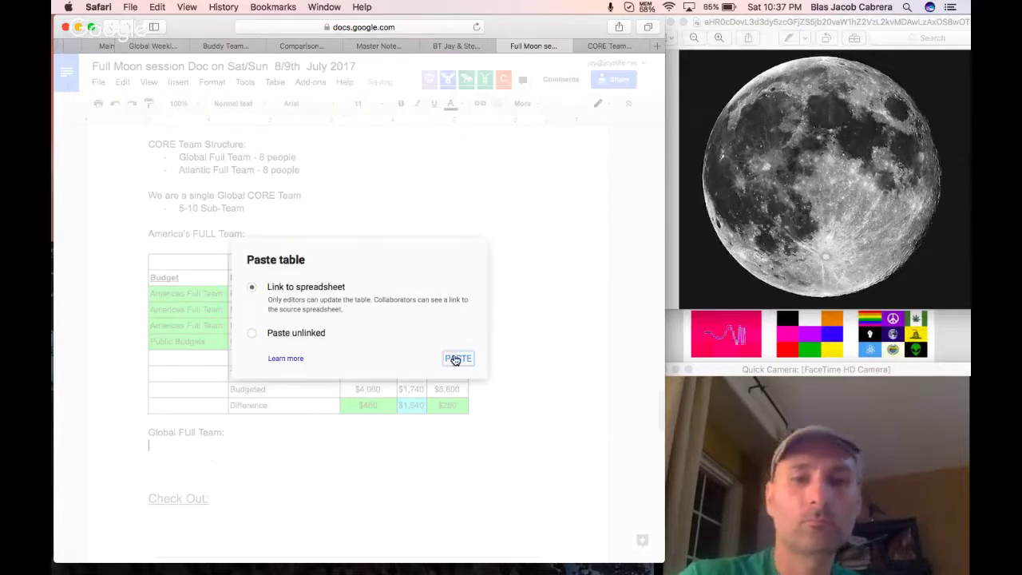
click(456, 359)
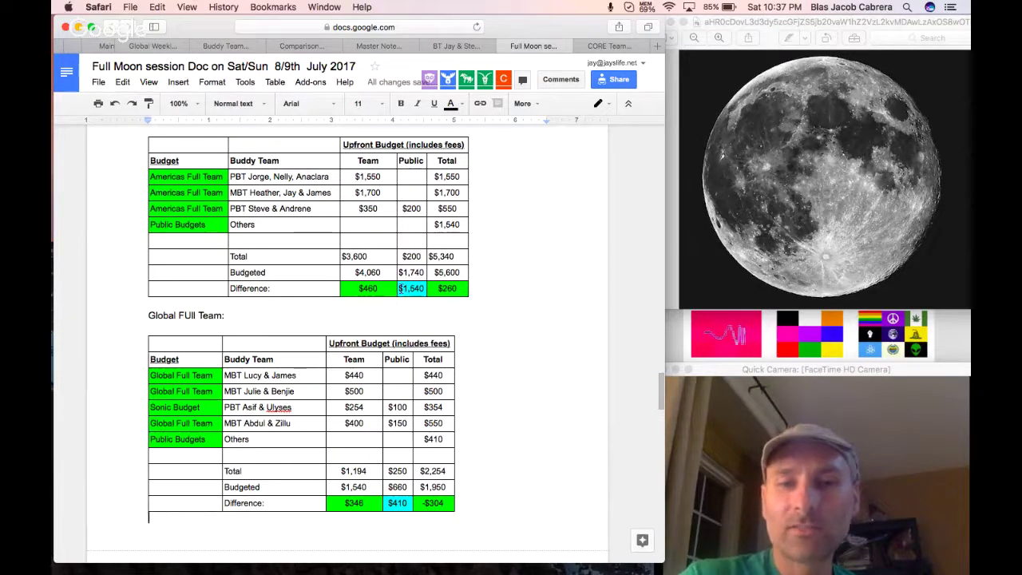
Center-align the $3,600 Team total in the America's table.
drag(424, 288, 377, 287)
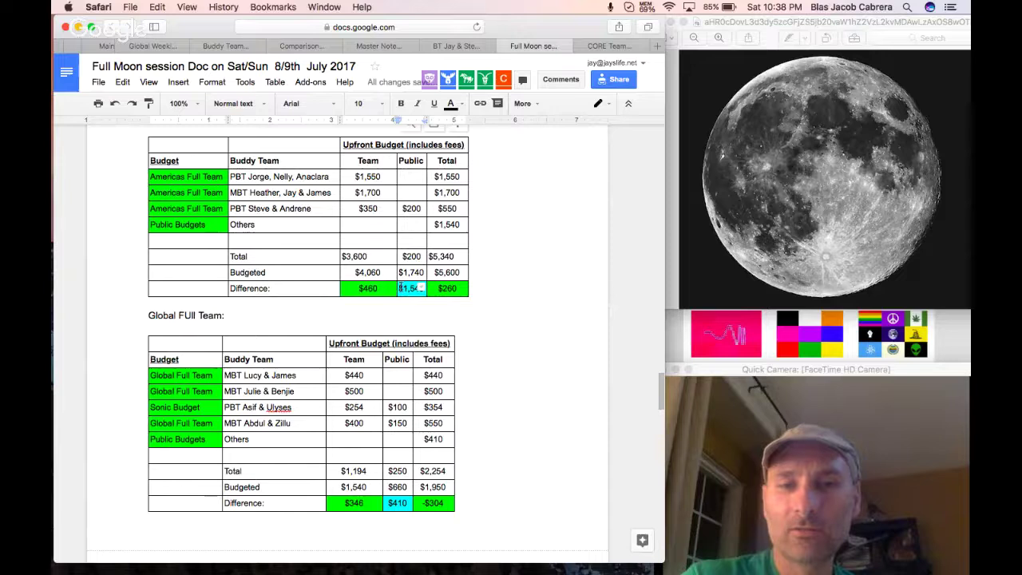
drag(399, 288, 421, 293)
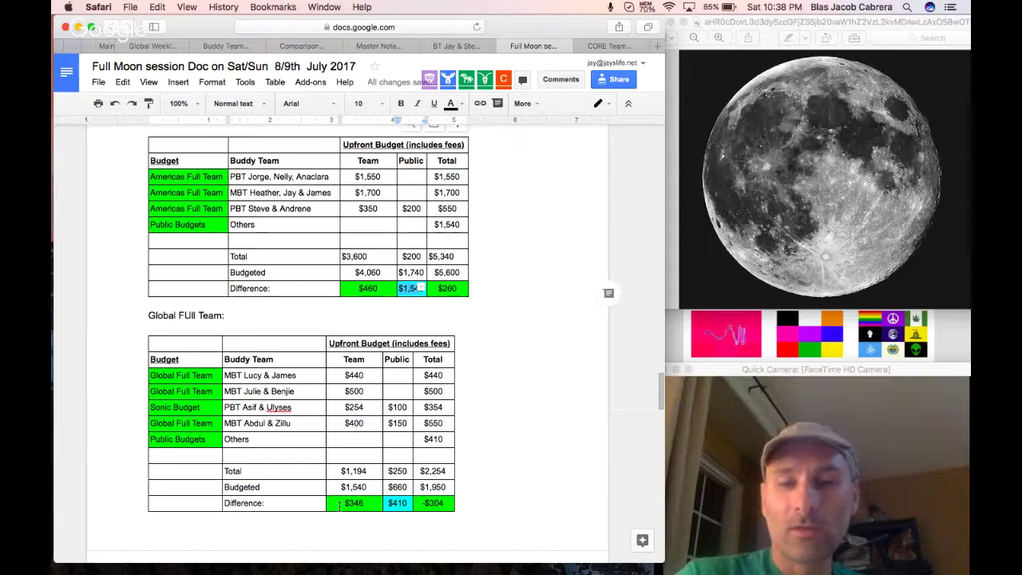
drag(343, 503, 407, 508)
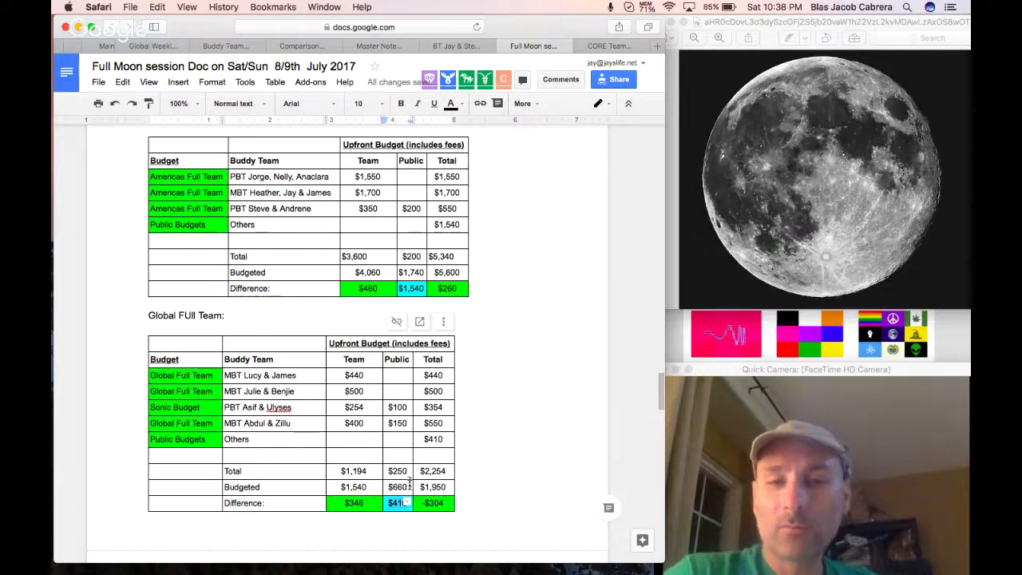
drag(371, 259, 344, 256)
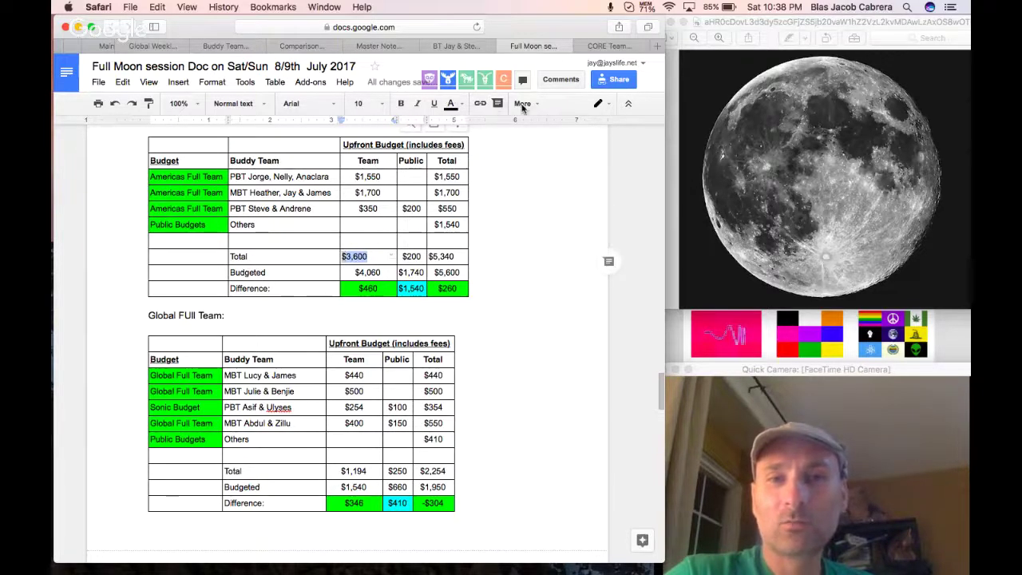
click(522, 104)
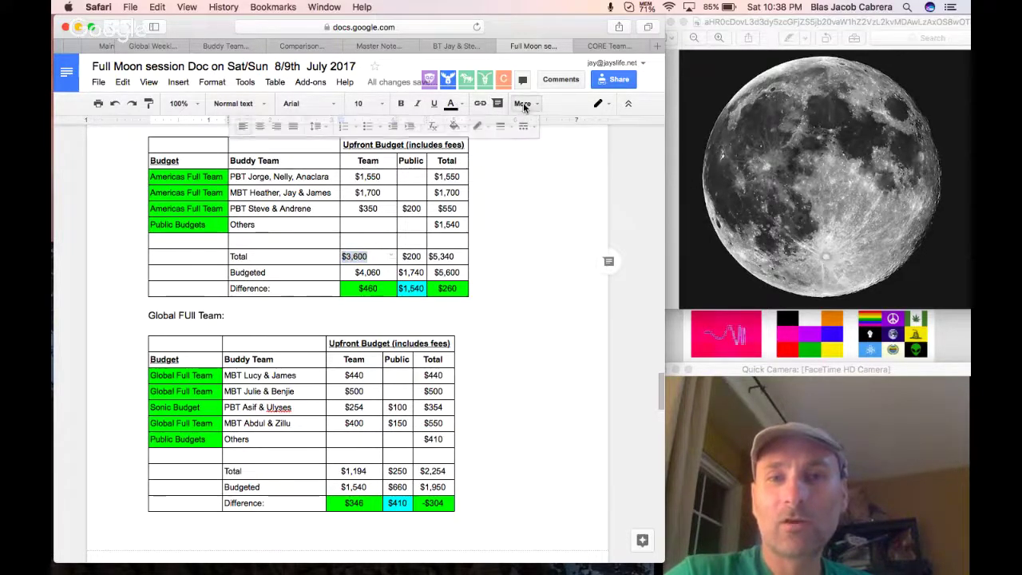
click(263, 132)
click(576, 389)
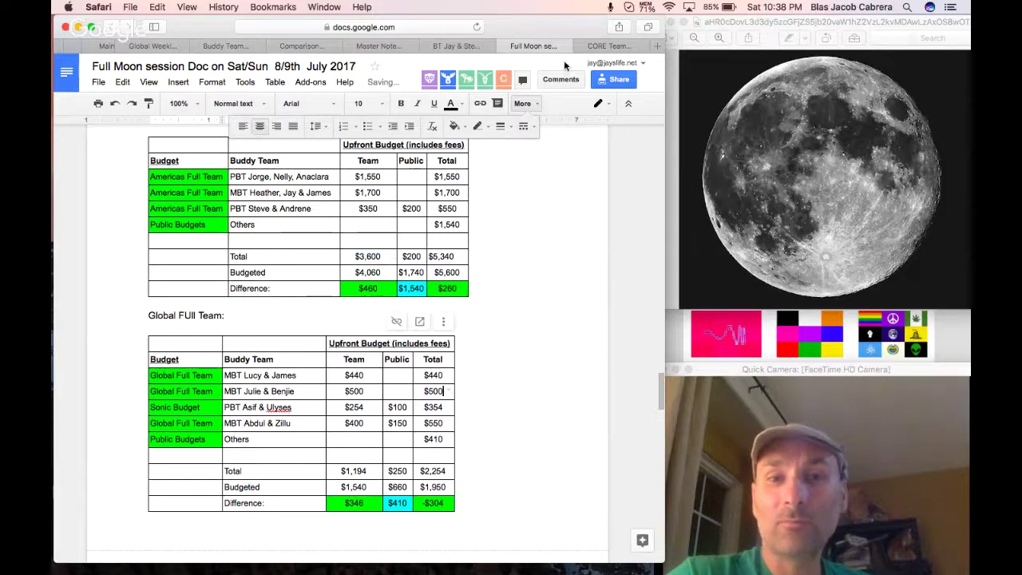
click(528, 104)
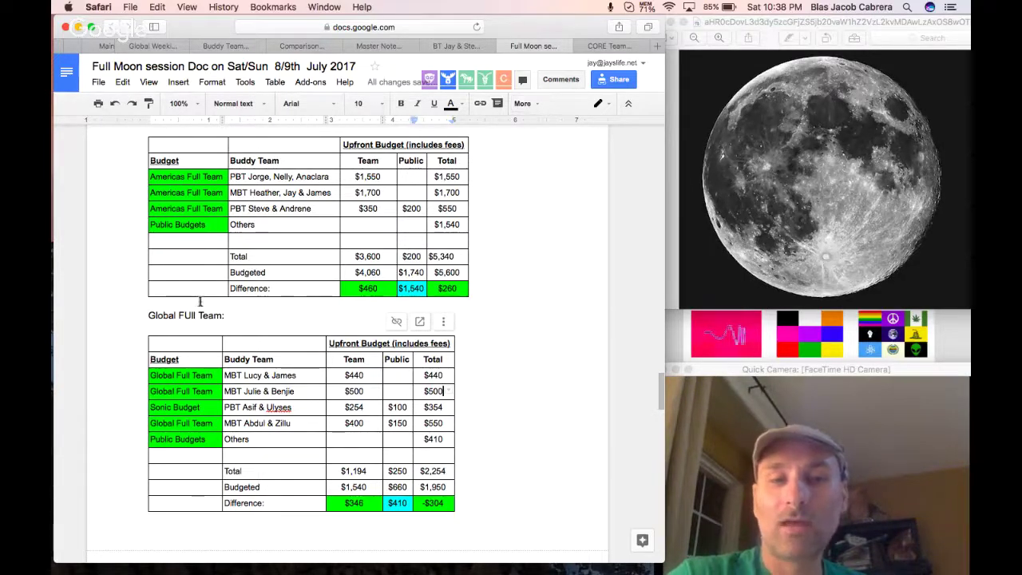
Correct the spelling of 'Full' in the Global Full Team heading.
drag(196, 313, 150, 314)
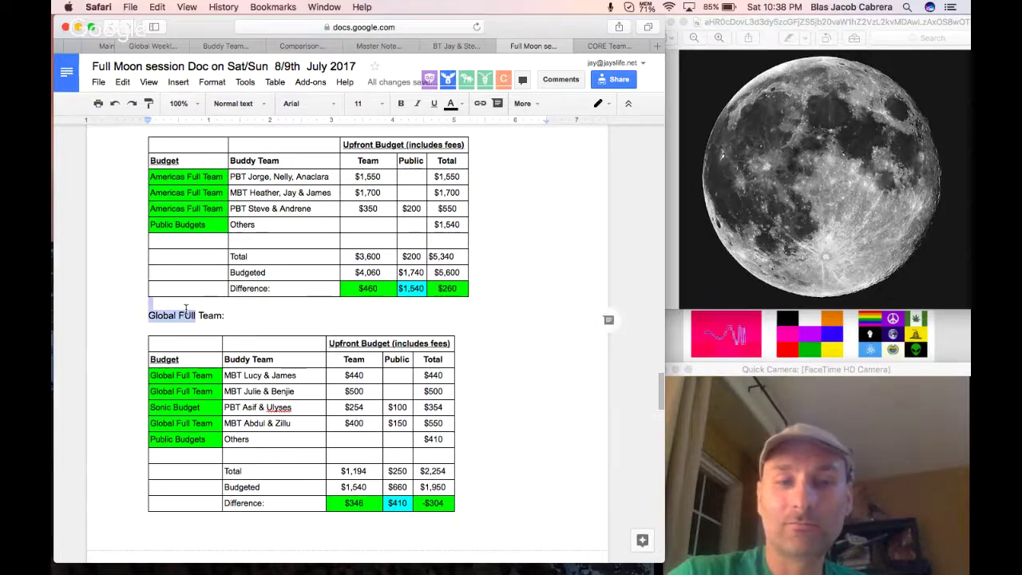
click(185, 307)
click(194, 315)
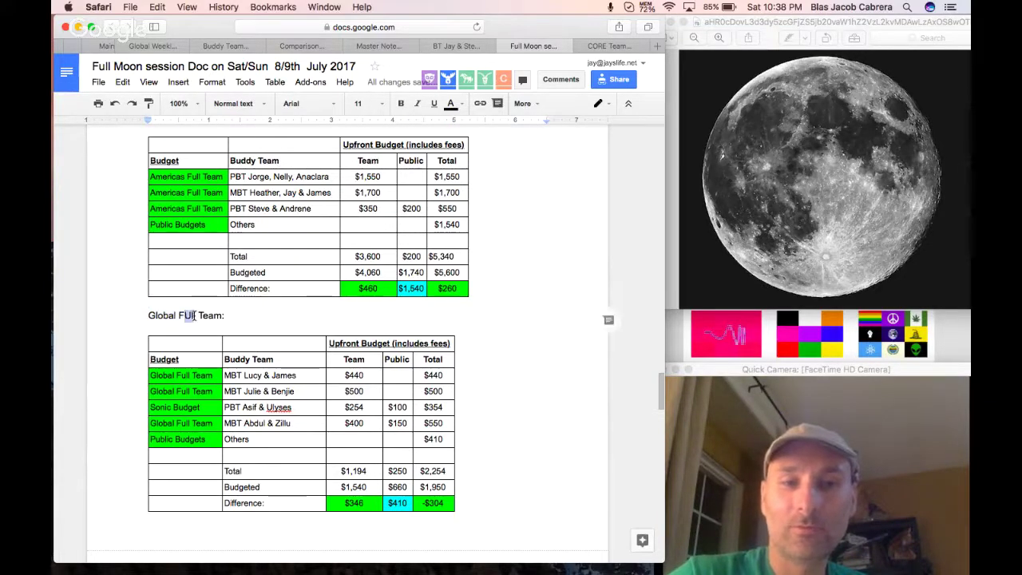
text(l)
click(244, 313)
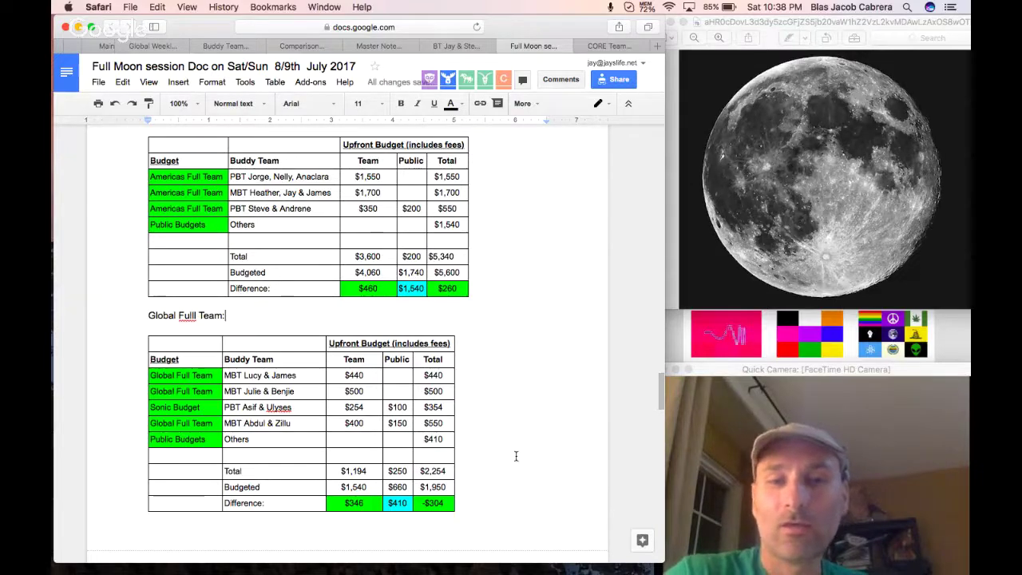
scroll(515, 456, up, 1)
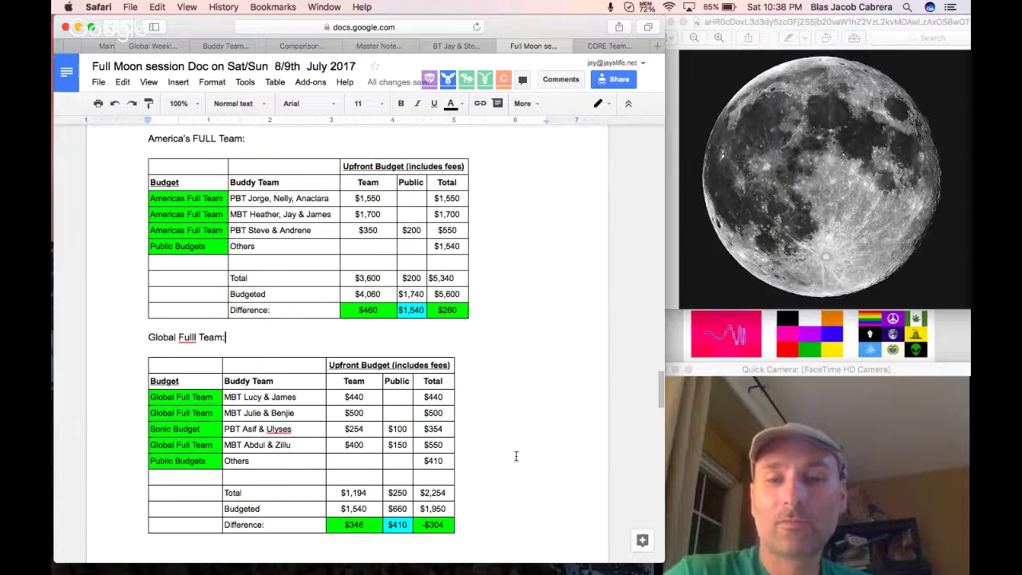
scroll(516, 456, up, 1)
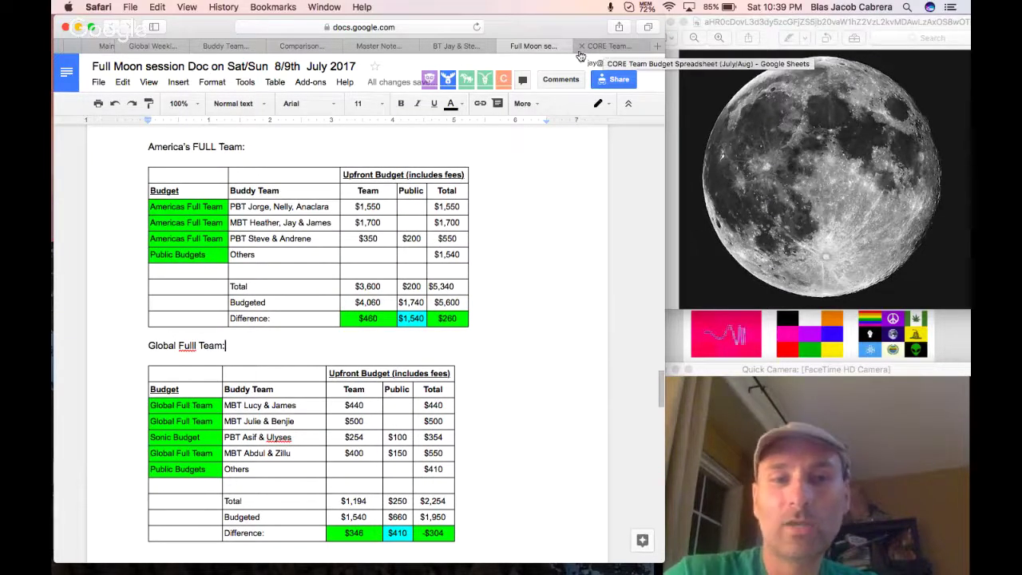
Highlight the buddy team text in the Global table's Sonic Budget row green.
click(367, 320)
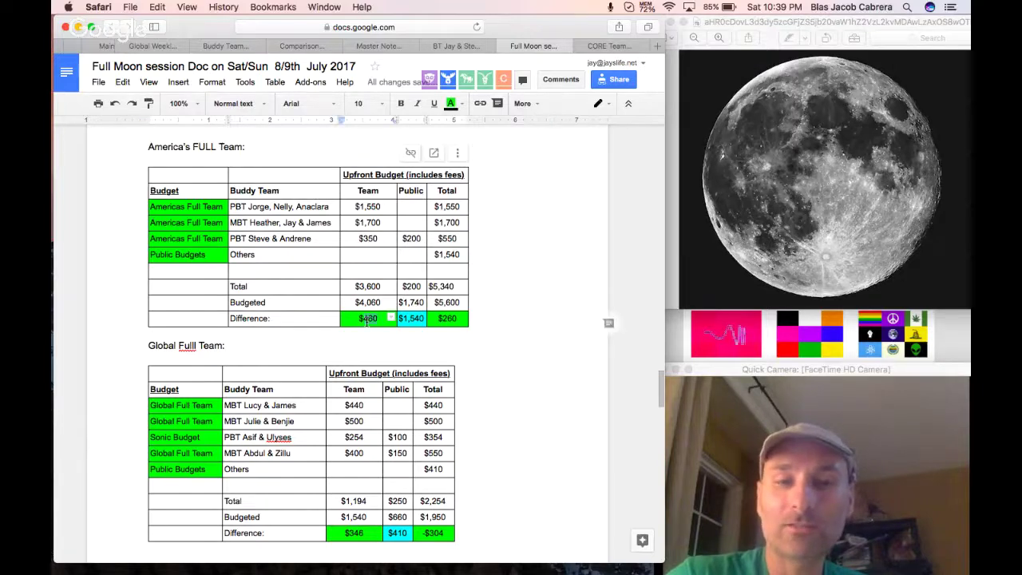
click(345, 533)
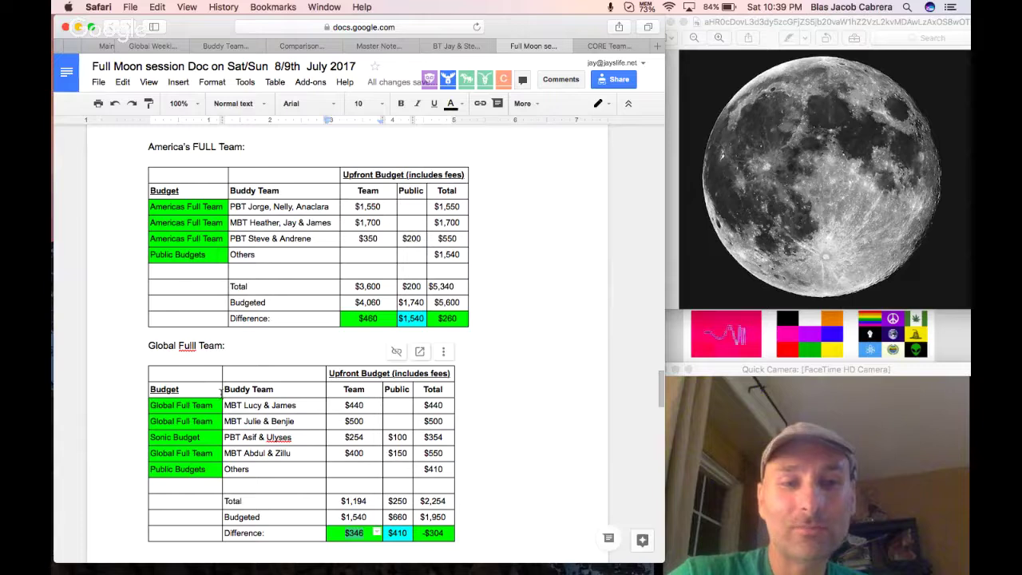
click(207, 440)
drag(303, 437, 226, 440)
click(452, 104)
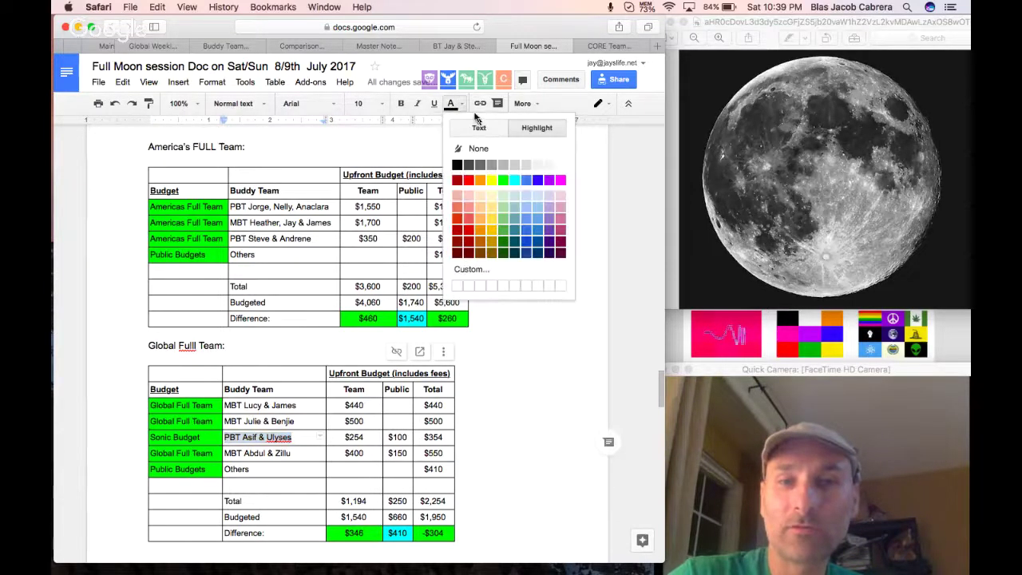
click(502, 182)
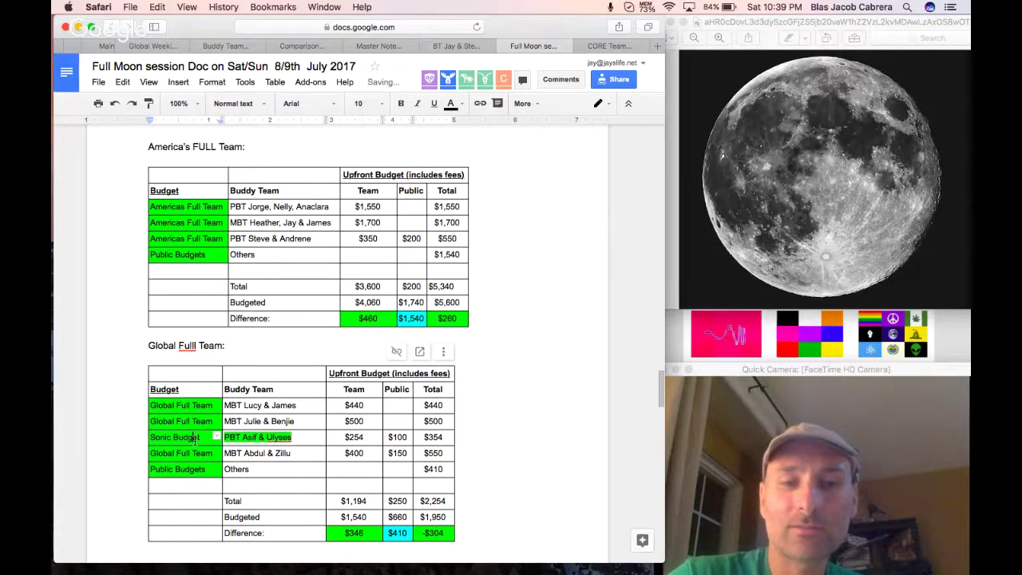
click(210, 239)
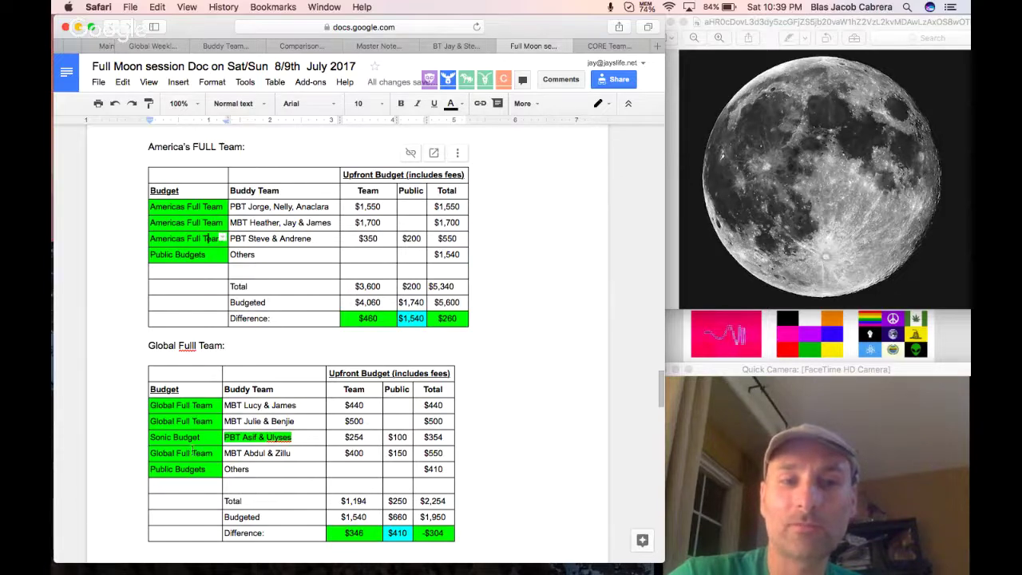
click(212, 405)
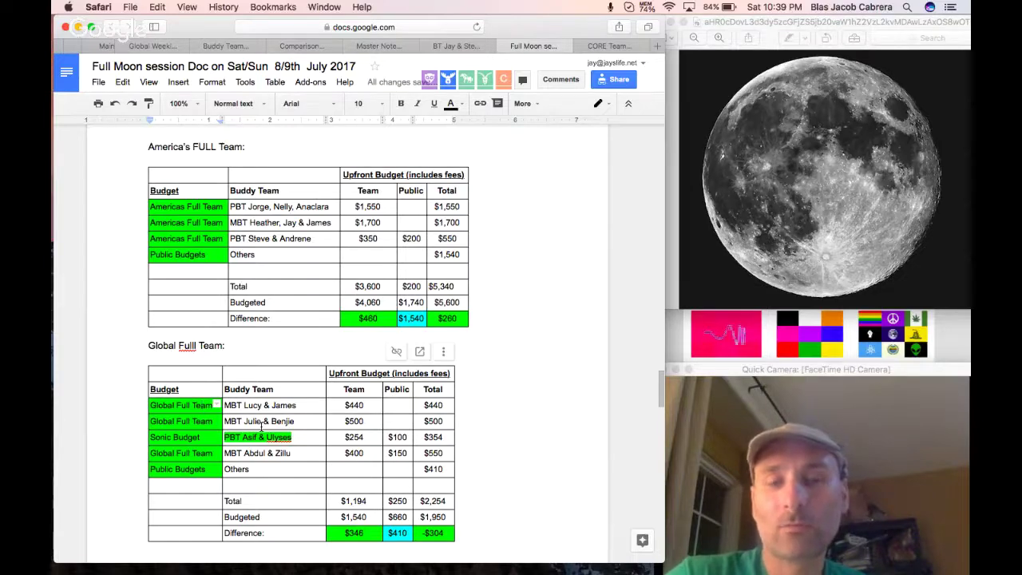
scroll(343, 409, up, 2)
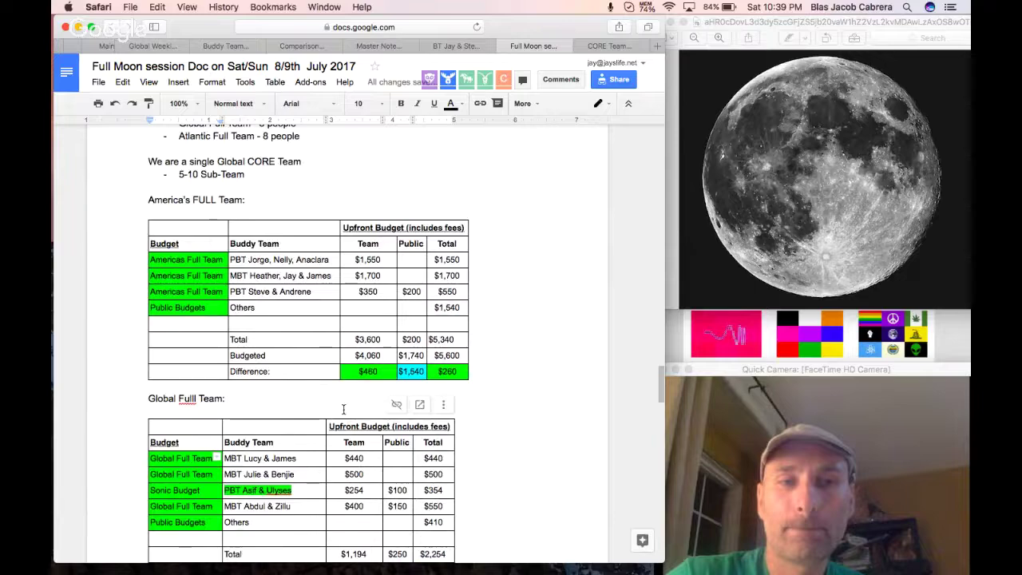
Delete the Proposal line and its leftover blank line under the budget link.
scroll(344, 409, up, 4)
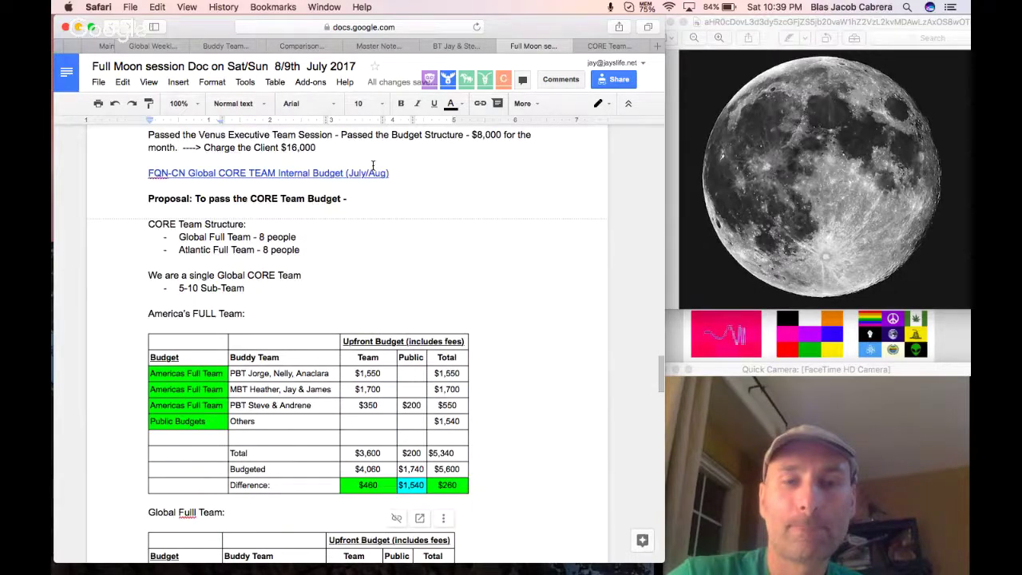
drag(351, 199, 142, 201)
key(super+c)
key(BackSpace)
key(BackSpace)
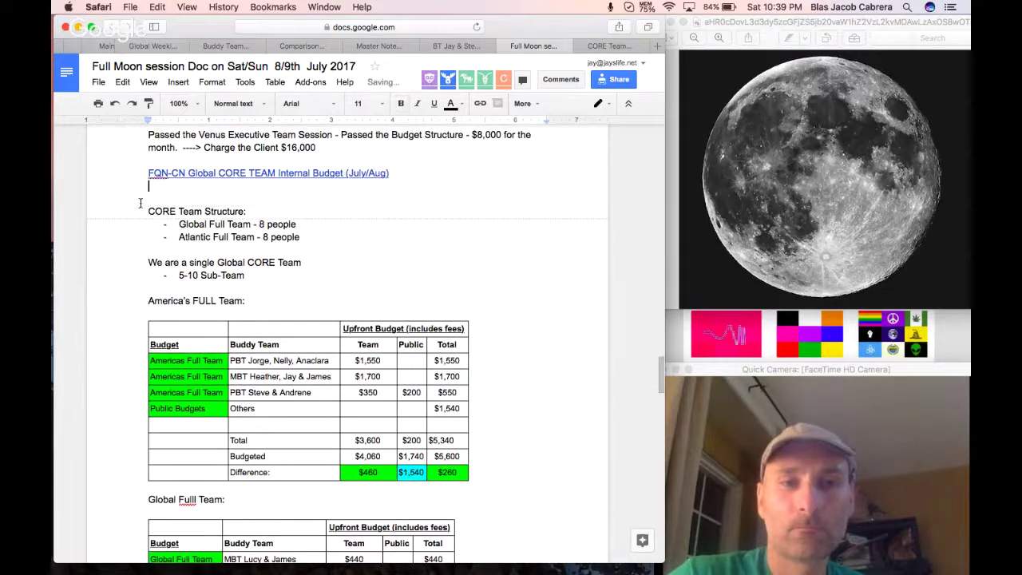
key(BackSpace)
scroll(238, 266, down, 3)
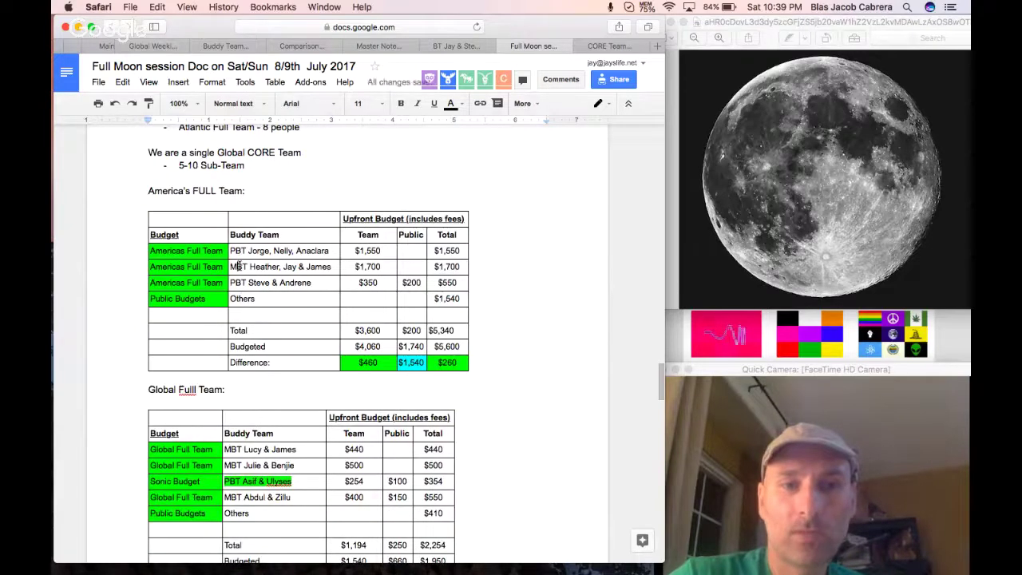
Change the second buddy team prefix to PBT and the third to MBT.
click(238, 267)
key(BackSpace)
text(P)
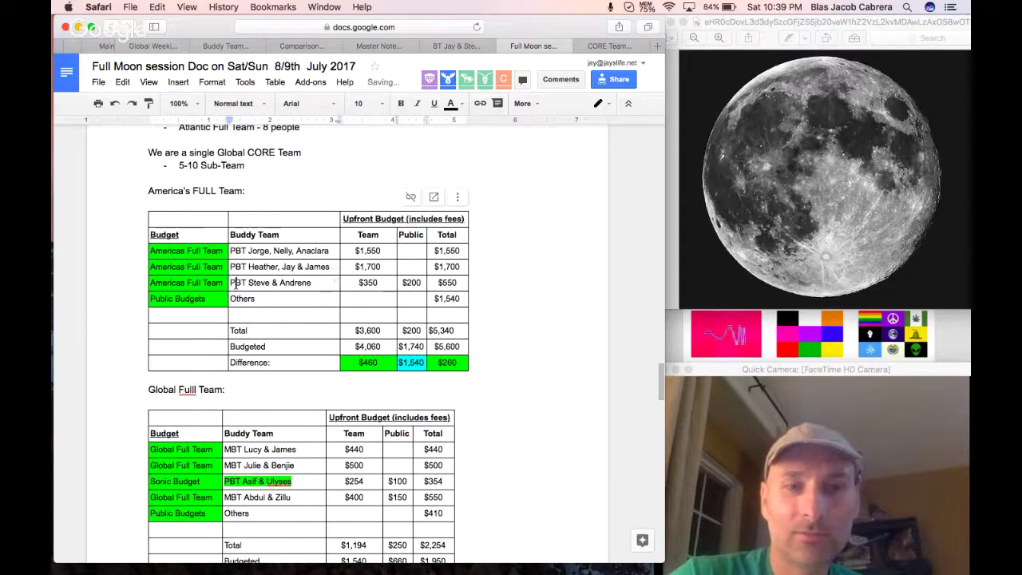
key(BackSpace)
text(M)
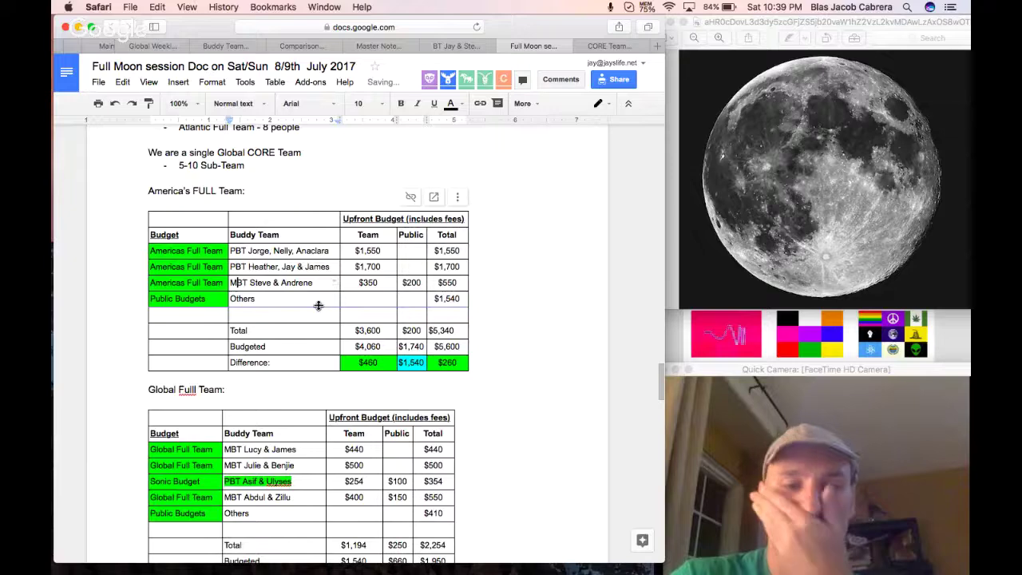
scroll(305, 392, down, 3)
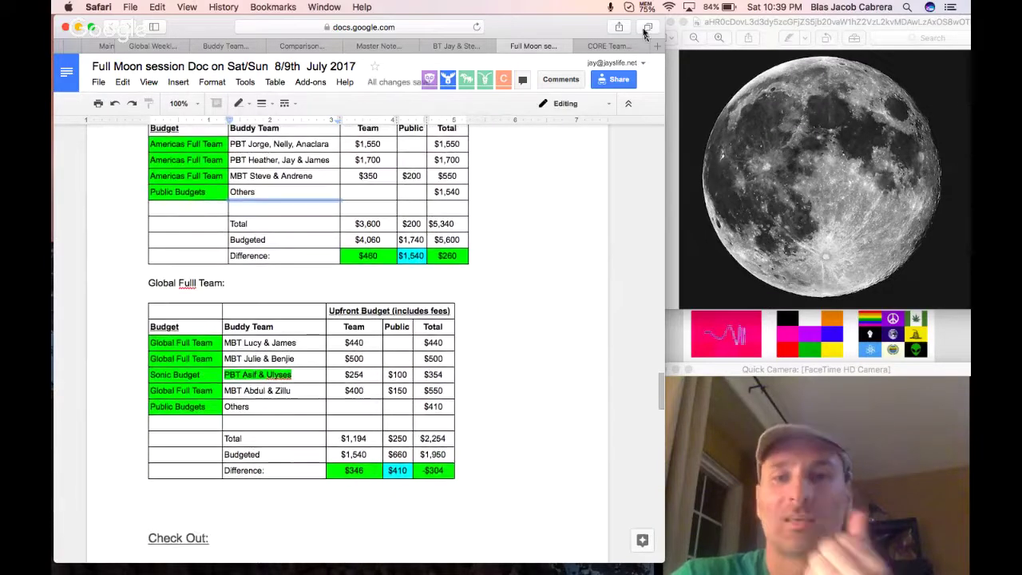
Open the America's Full Team sheet and change cell B4's prefix from MBT to PBT.
click(608, 45)
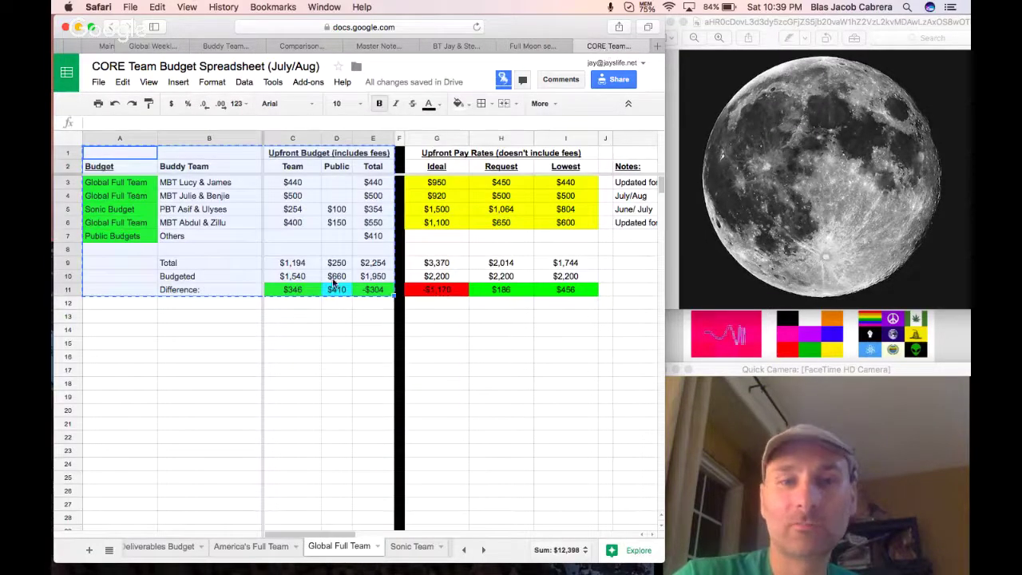
click(240, 549)
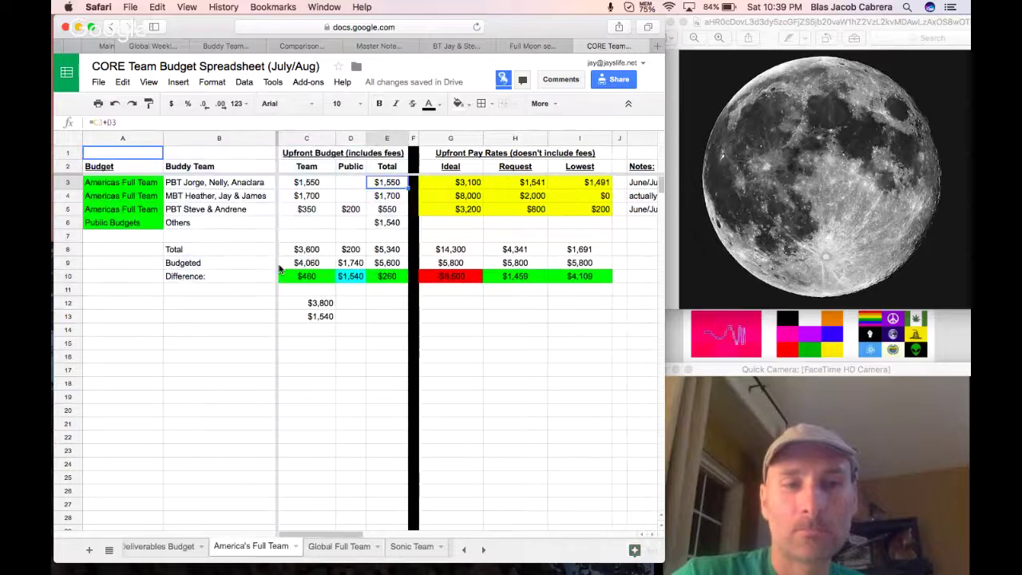
click(170, 196)
key(BackSpace)
text(P)
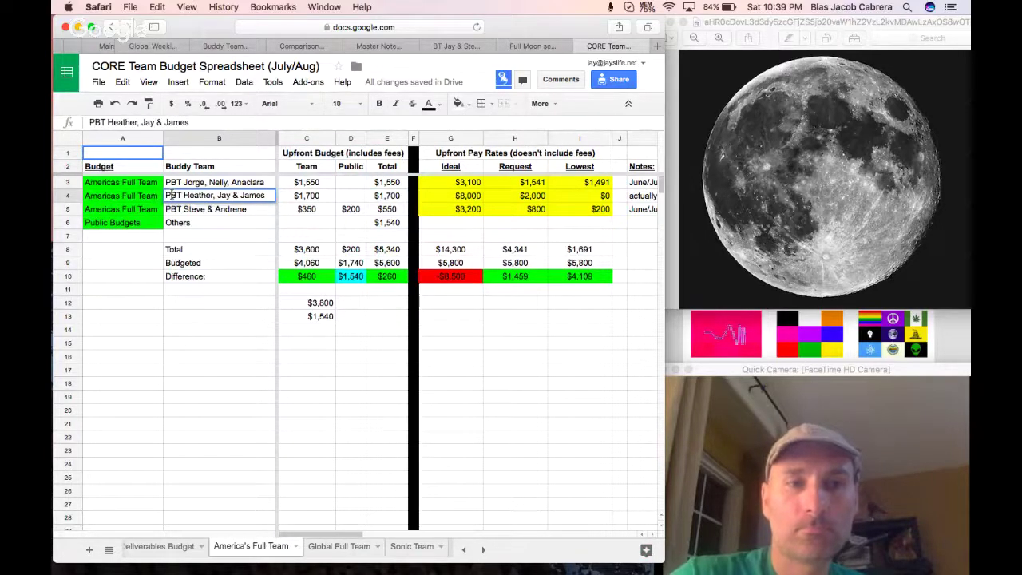
Change the B5 and B3 prefixes to MBT, then return to the Full Moon meeting doc.
double_click(173, 211)
key(BackSpace)
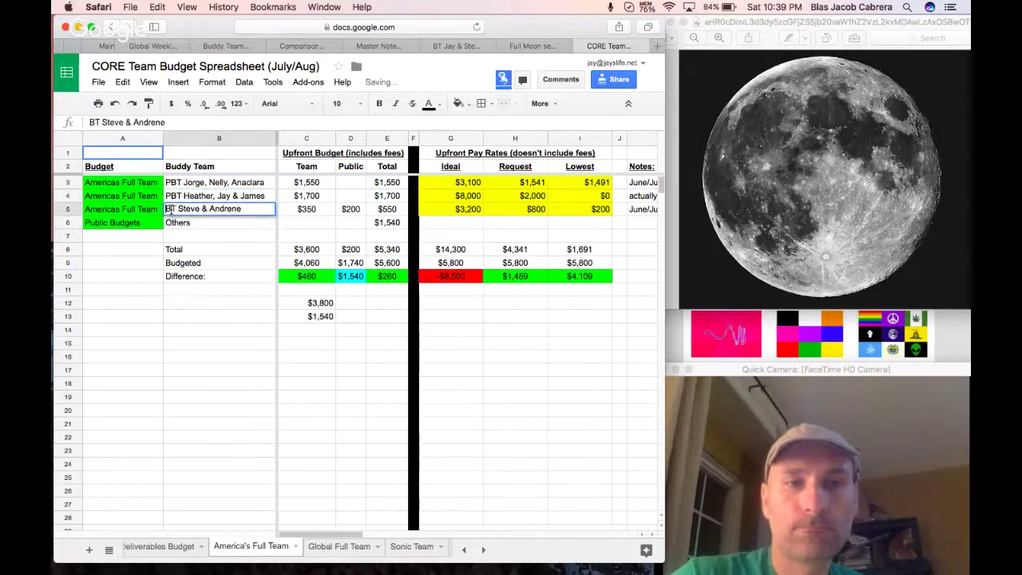
text(M)
double_click(172, 183)
key(BackSpace)
text(M)
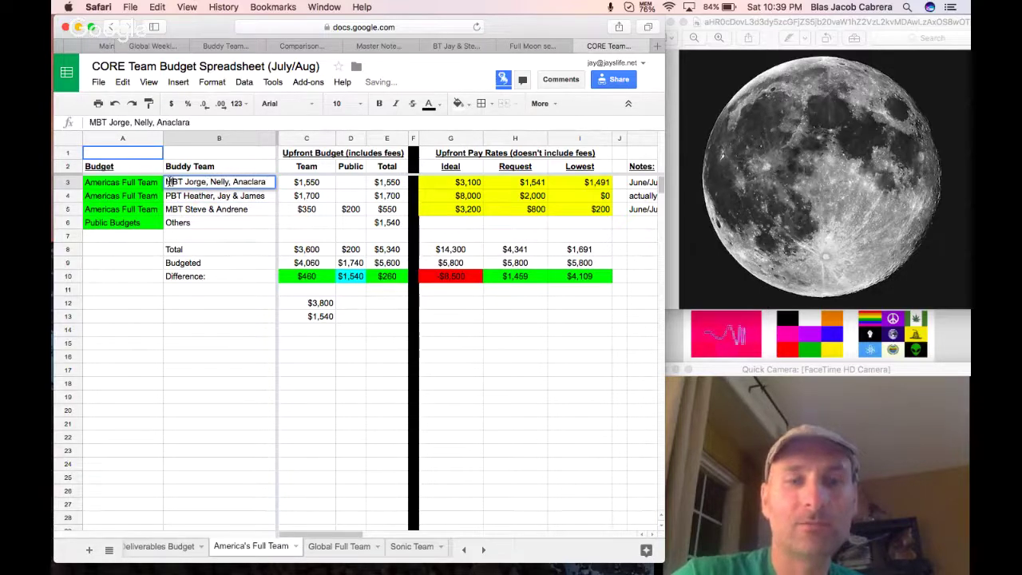
click(215, 243)
click(267, 388)
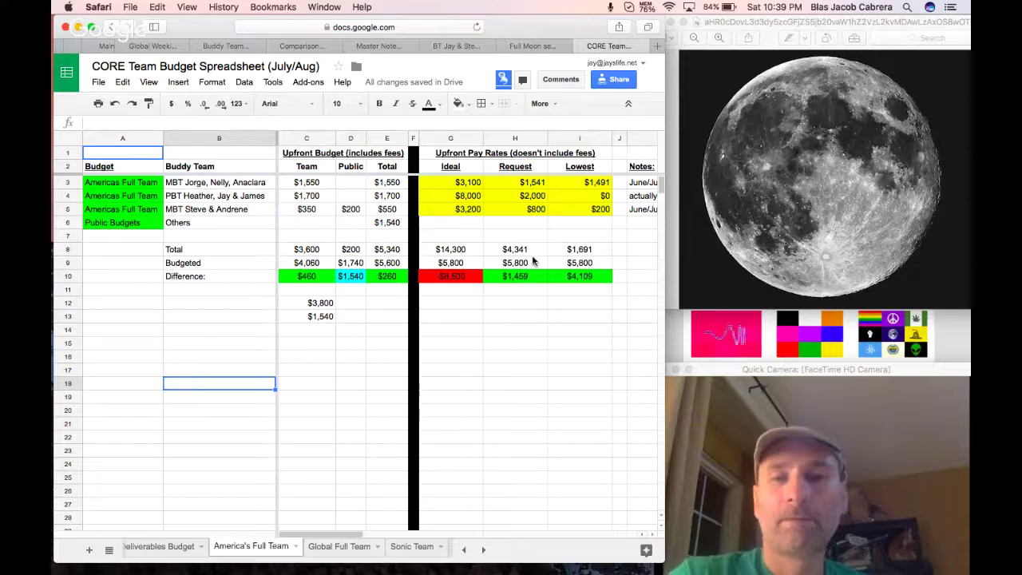
click(524, 46)
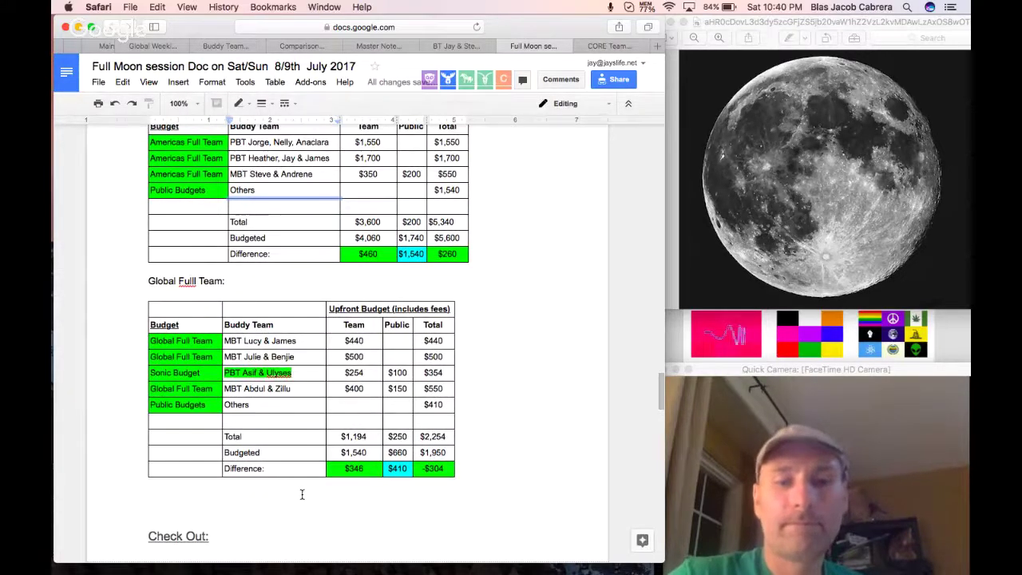
Paste the Proposal line so it ends 'CORE Team Budget -', then launch Calculator.
key(super+v)
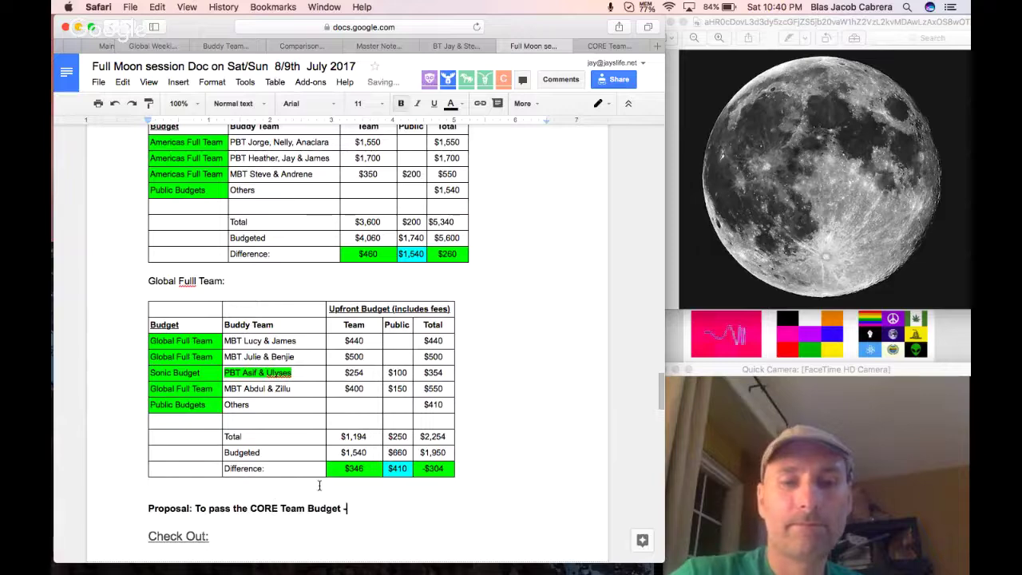
text(-)
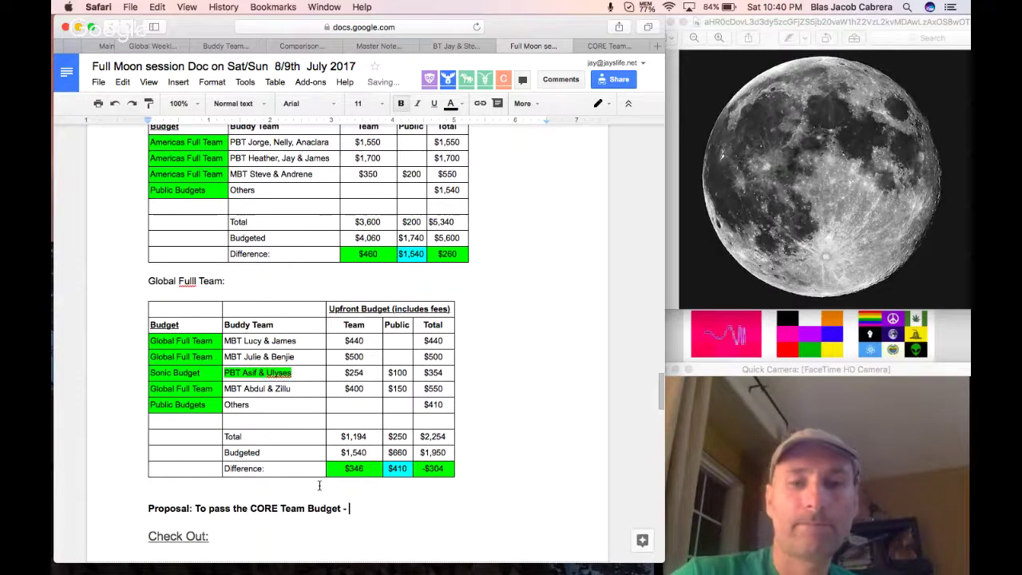
scroll(479, 461, up, 1)
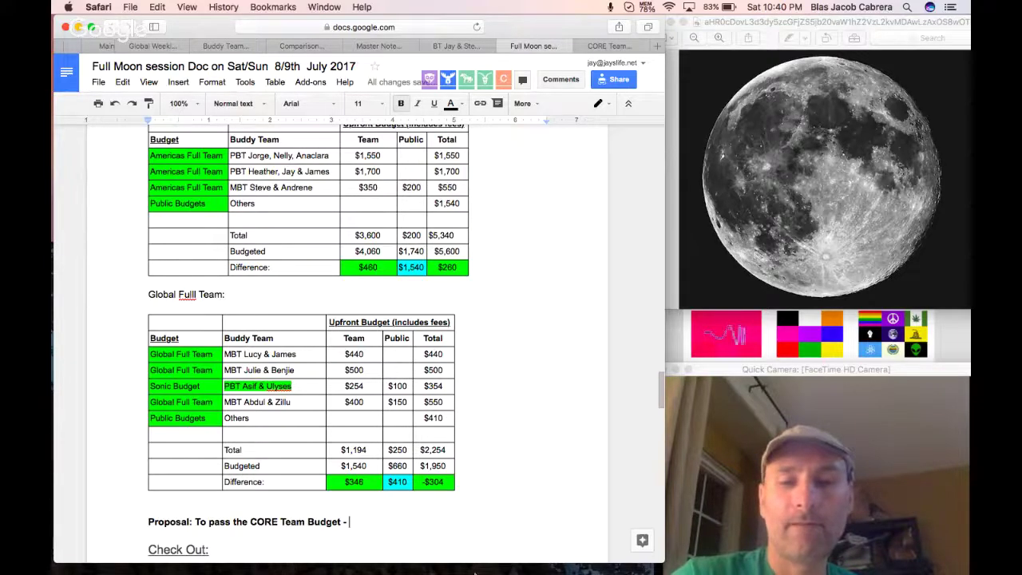
mouse_move(550, 569)
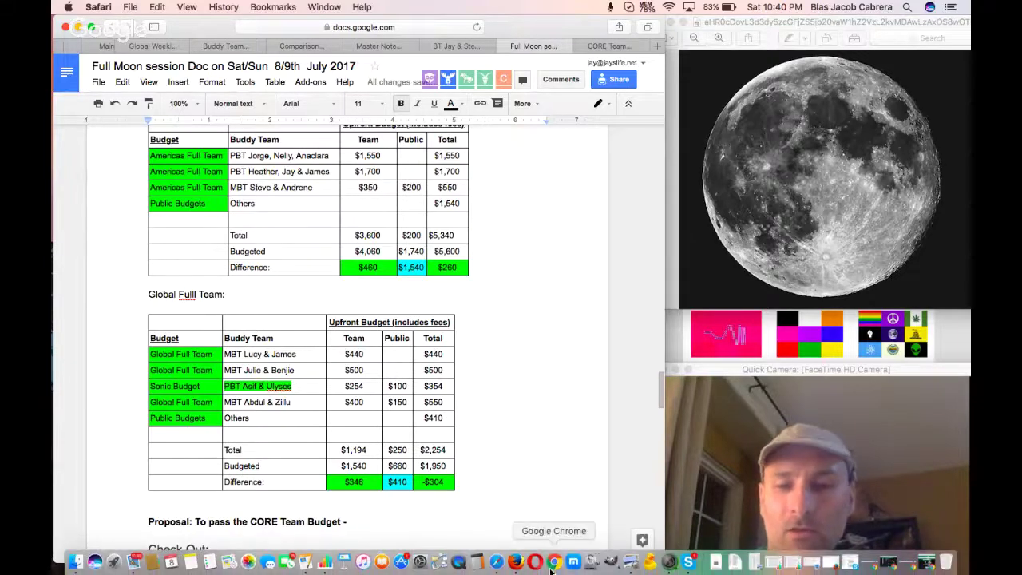
click(482, 567)
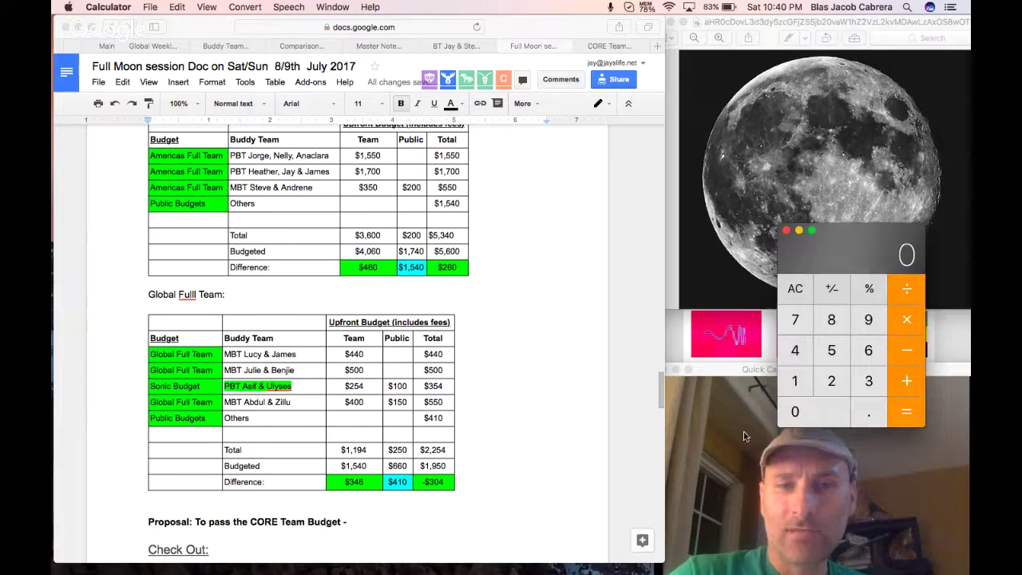
In Calculator, add 3600, 200 and 1194 for a running total of 4994.
click(862, 383)
click(867, 358)
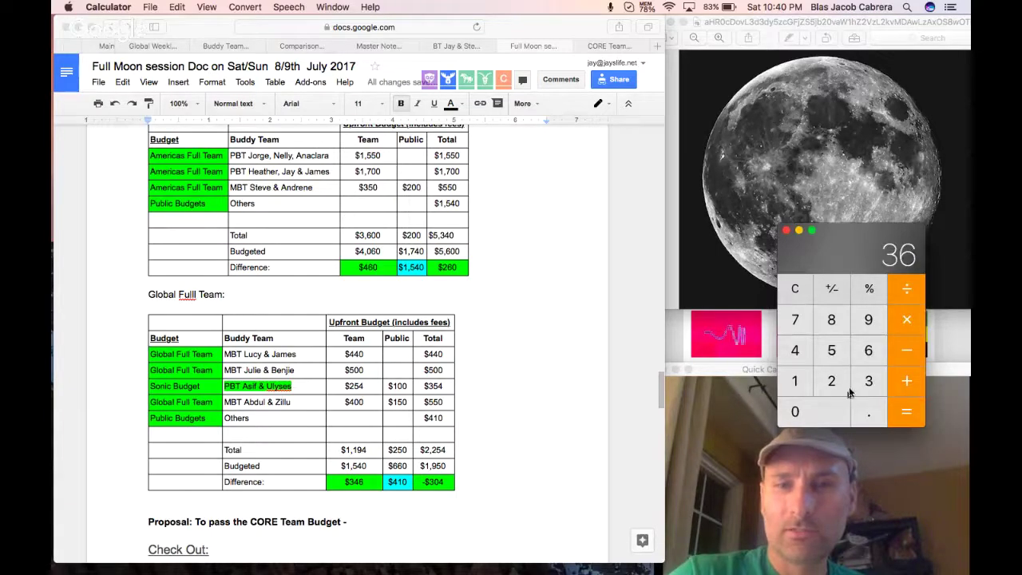
double_click(838, 414)
click(903, 387)
click(839, 390)
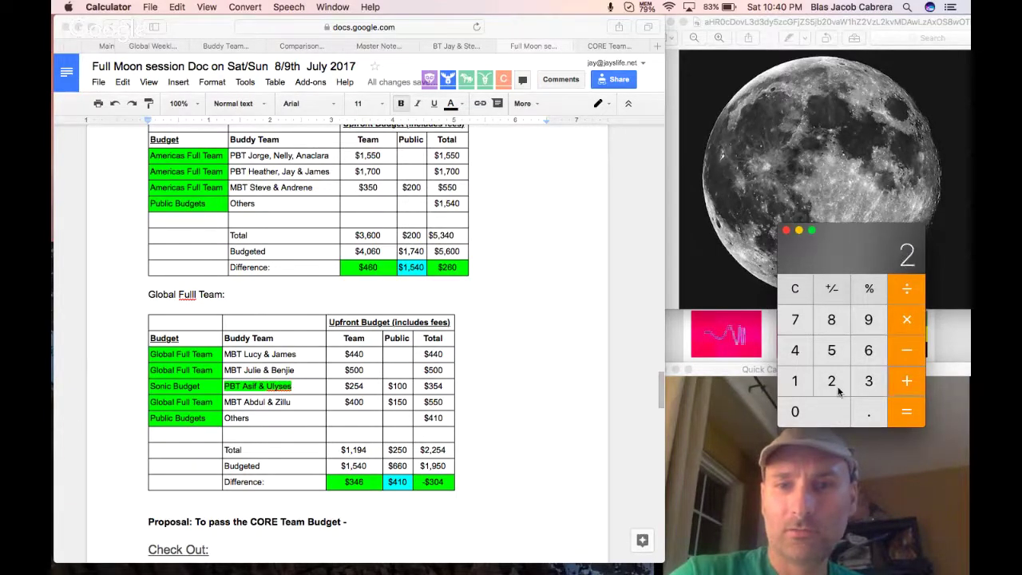
double_click(839, 414)
click(907, 383)
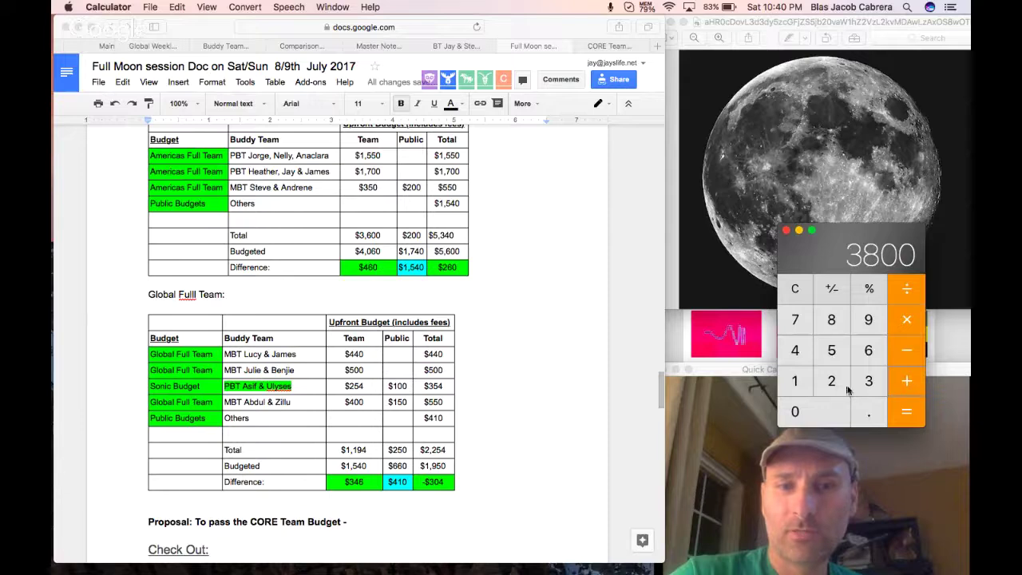
click(801, 384)
click(803, 385)
click(868, 320)
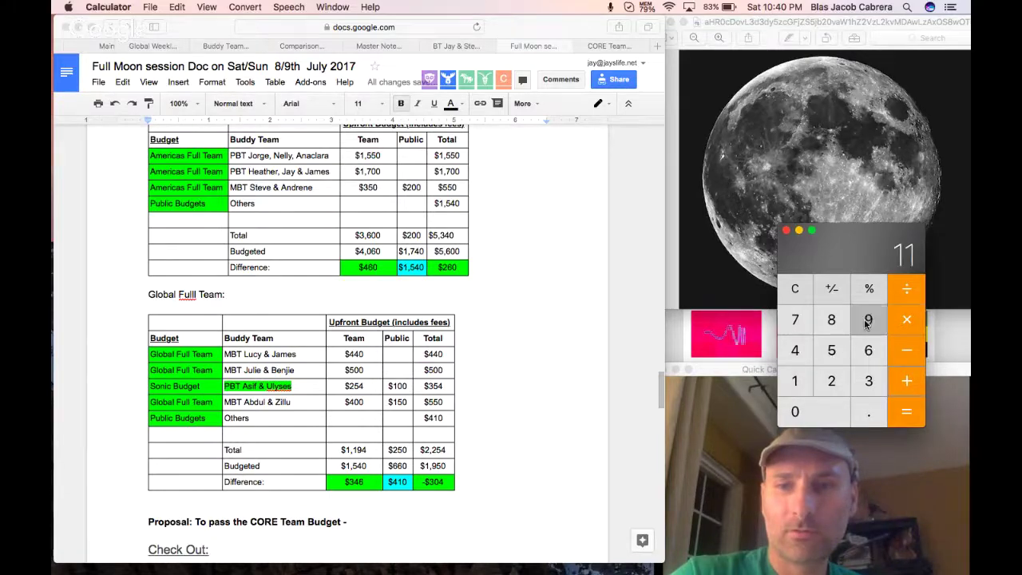
click(801, 356)
click(906, 384)
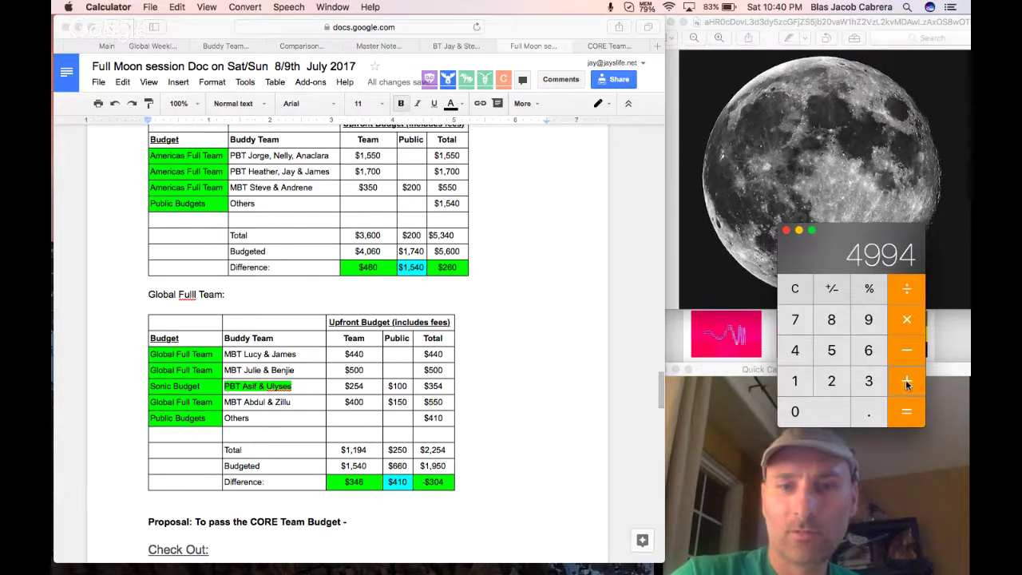
Add 250 for a 5244 total and type '$5,244' after the dash in the proposal line.
click(831, 382)
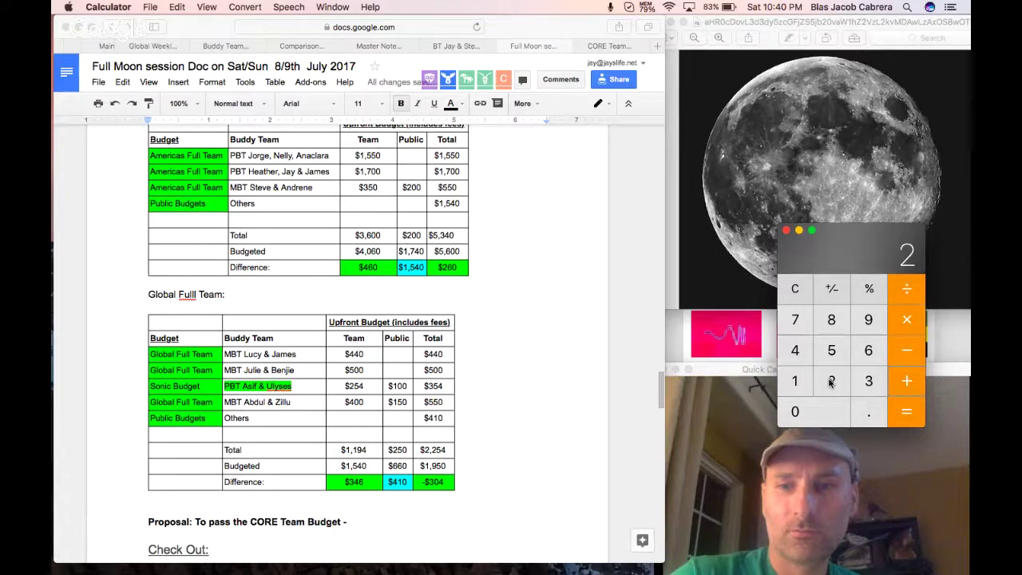
text(50)
key(Return)
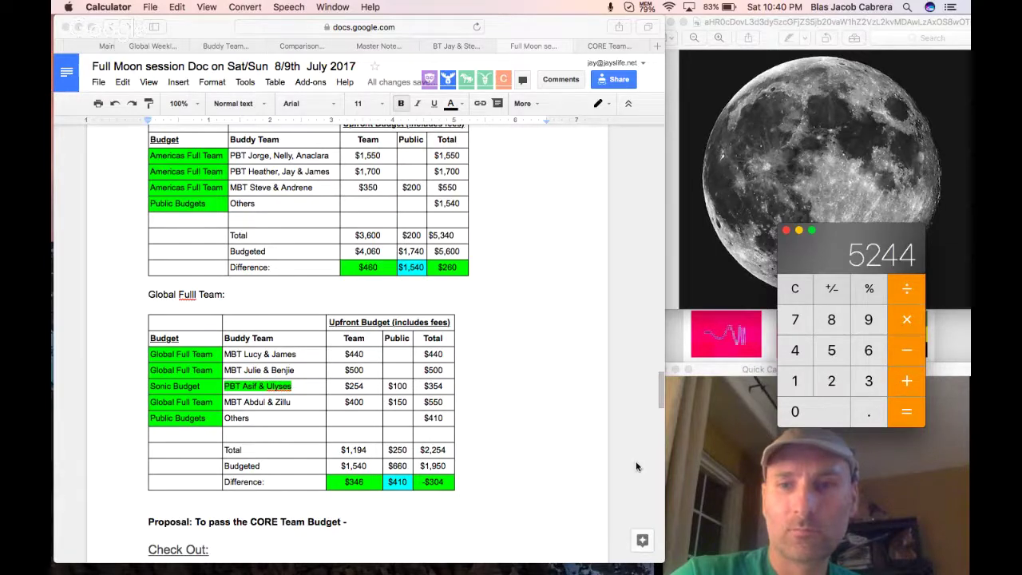
click(376, 523)
text($5)
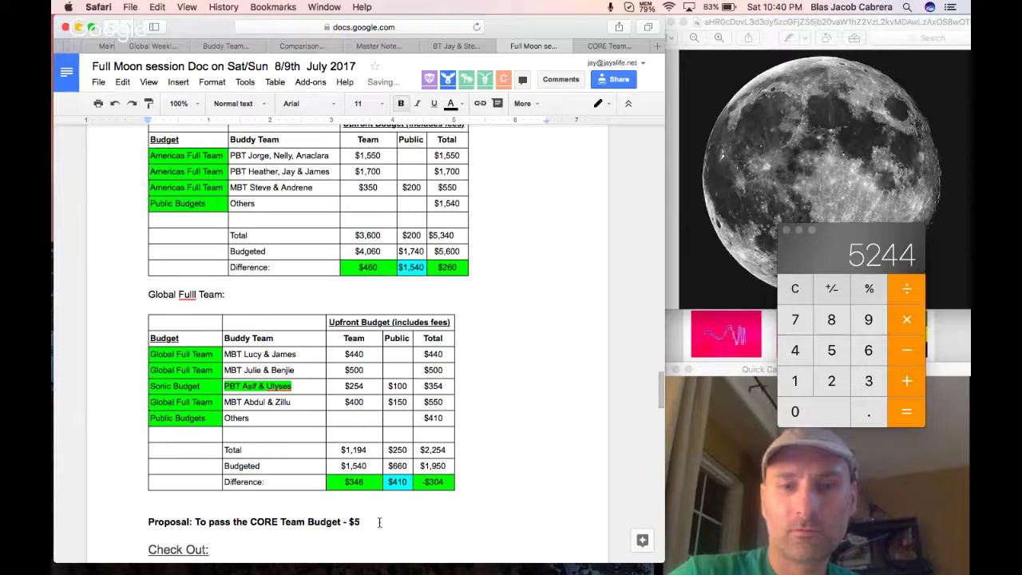
text(,244)
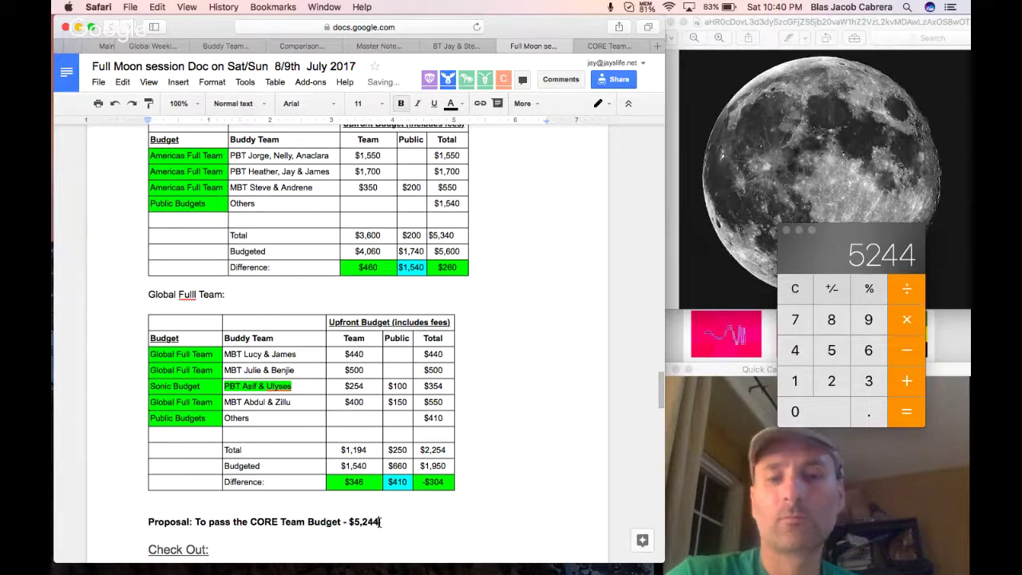
Append 'base pay' after '$5,244' on the proposal line, leaving a new empty line below it.
key(Return)
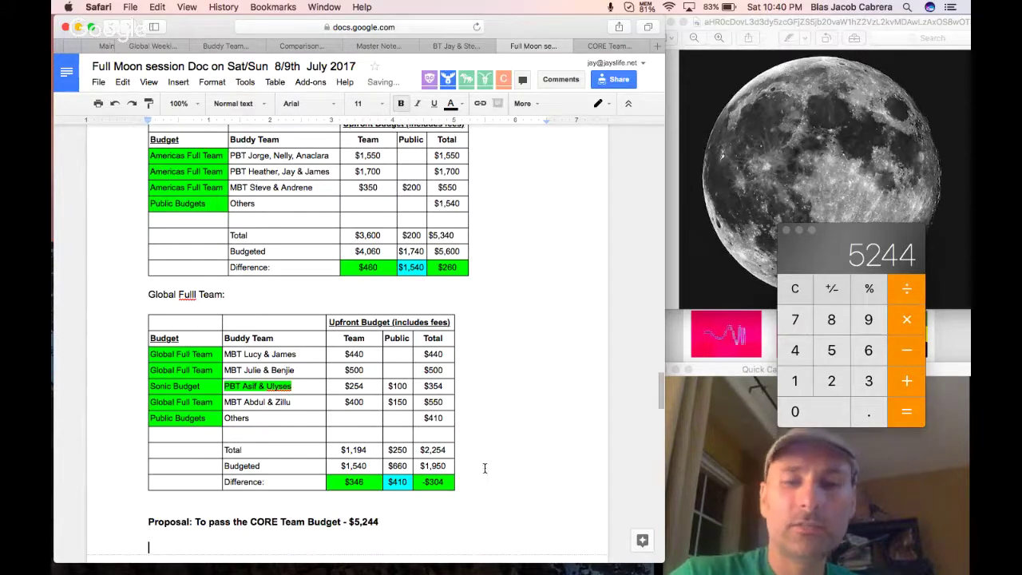
scroll(512, 472, down, 1)
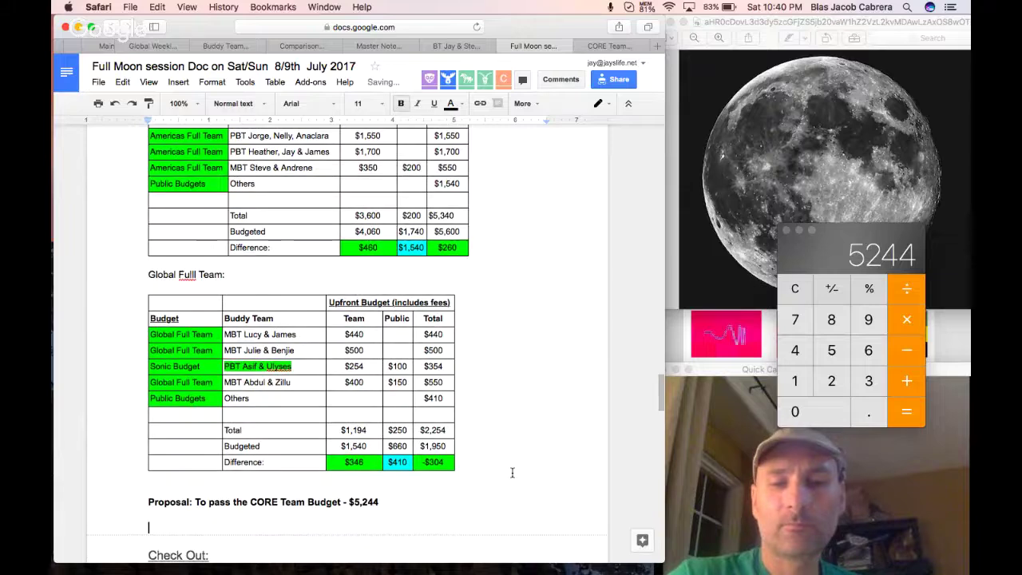
scroll(512, 473, down, 2)
click(415, 475)
text(bas)
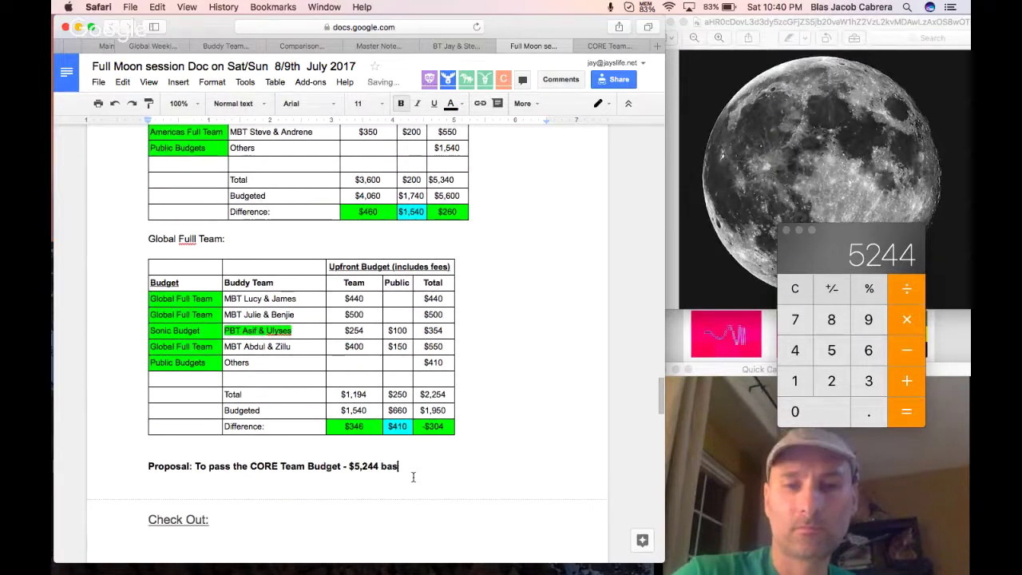
text(e pay)
key(Down)
key(Down)
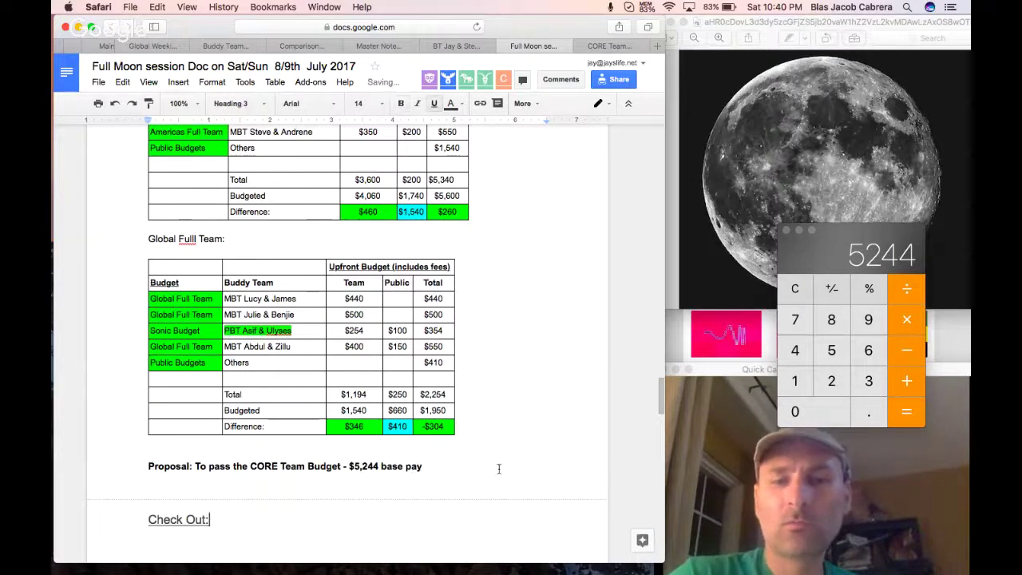
scroll(511, 468, up, 10)
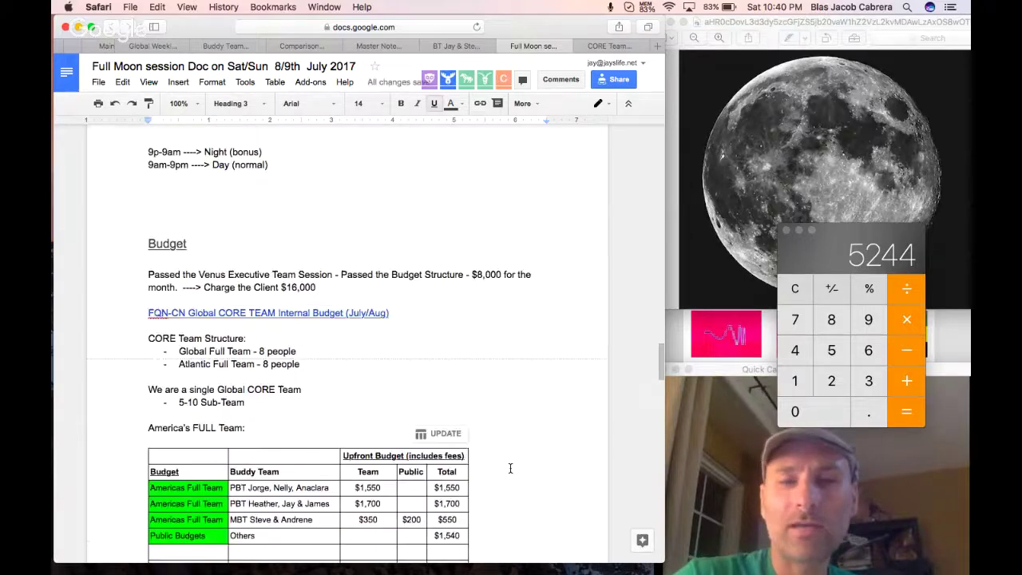
scroll(510, 468, up, 20)
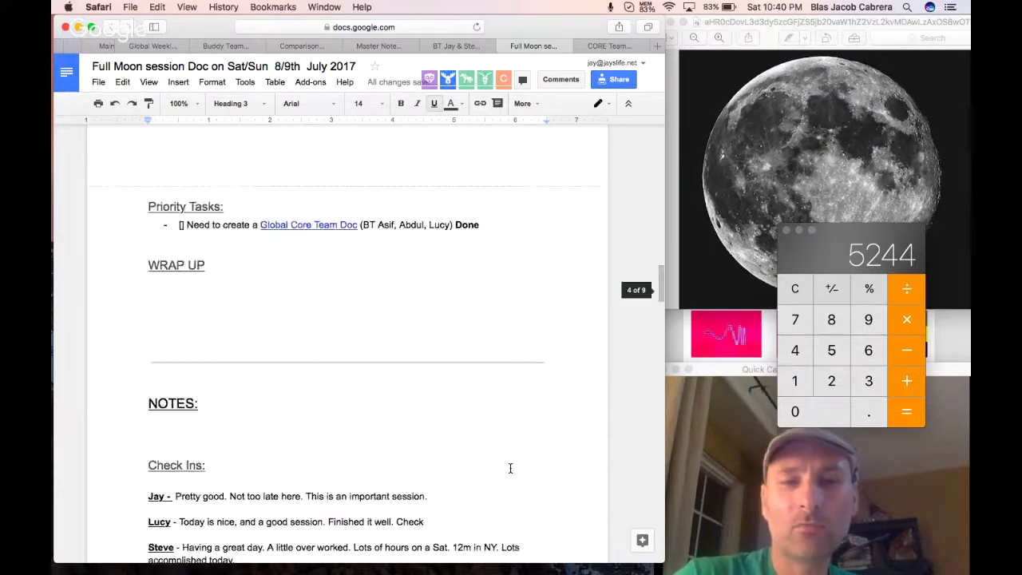
scroll(511, 468, up, 5)
scroll(511, 468, up, 1)
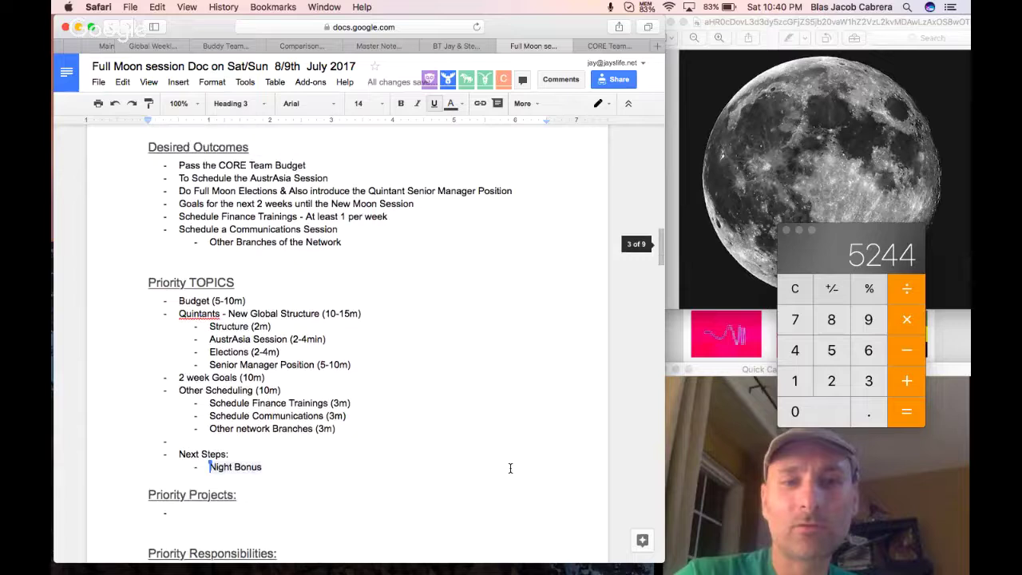
drag(246, 289, 180, 291)
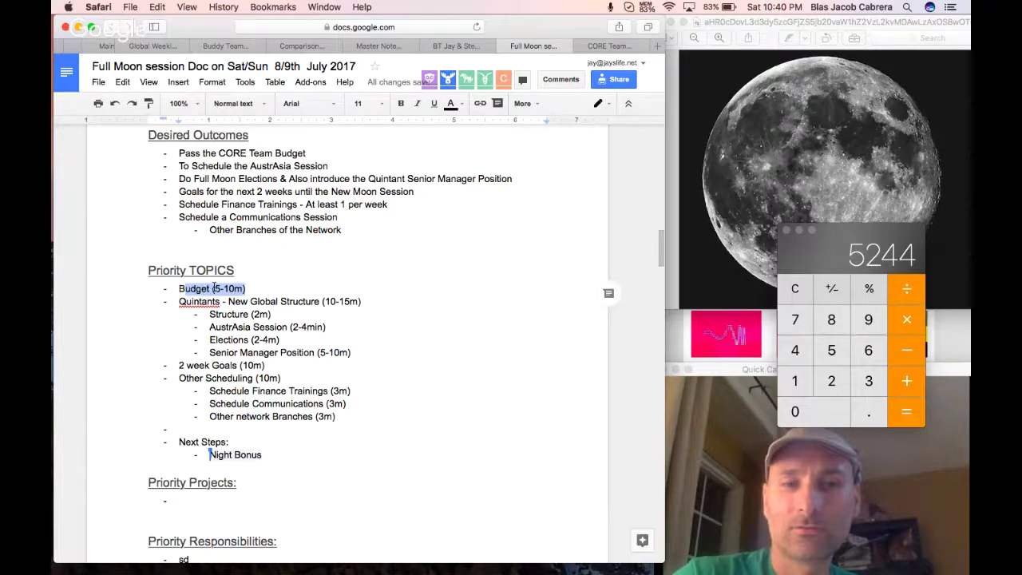
click(214, 290)
drag(256, 289, 210, 293)
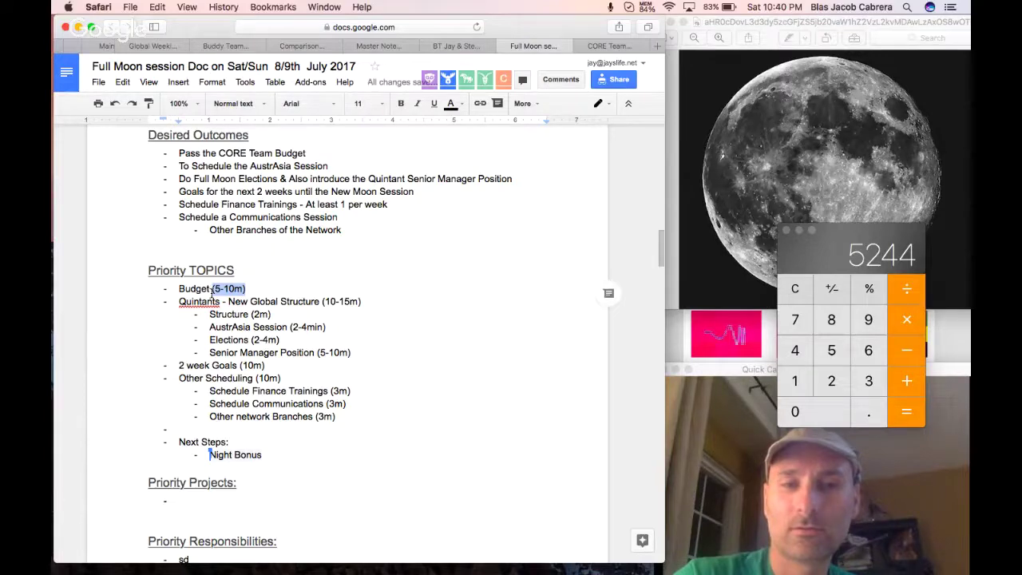
click(386, 287)
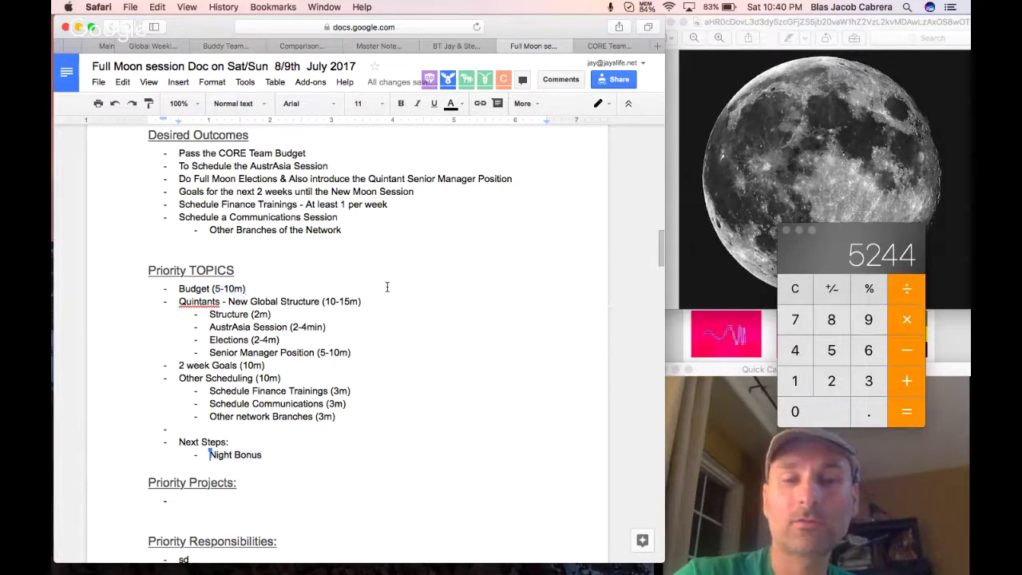
scroll(387, 287, up, 5)
scroll(386, 287, up, 10)
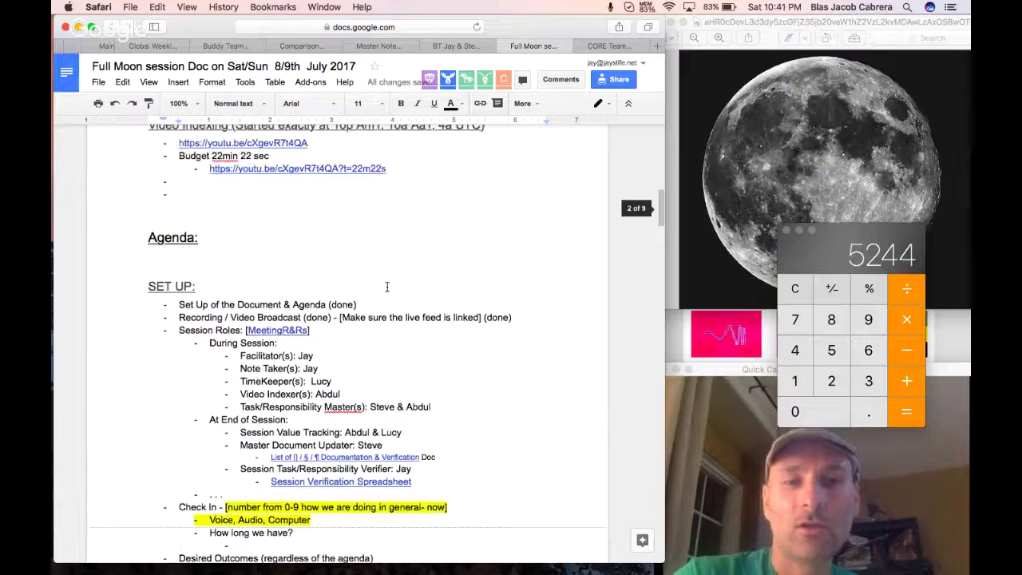
scroll(462, 390, down, 15)
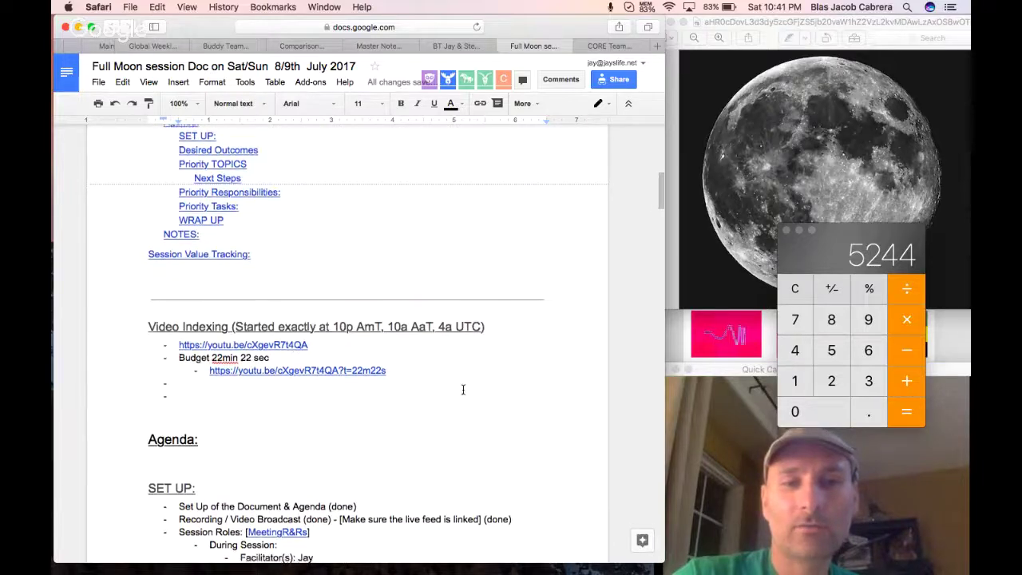
scroll(462, 389, down, 20)
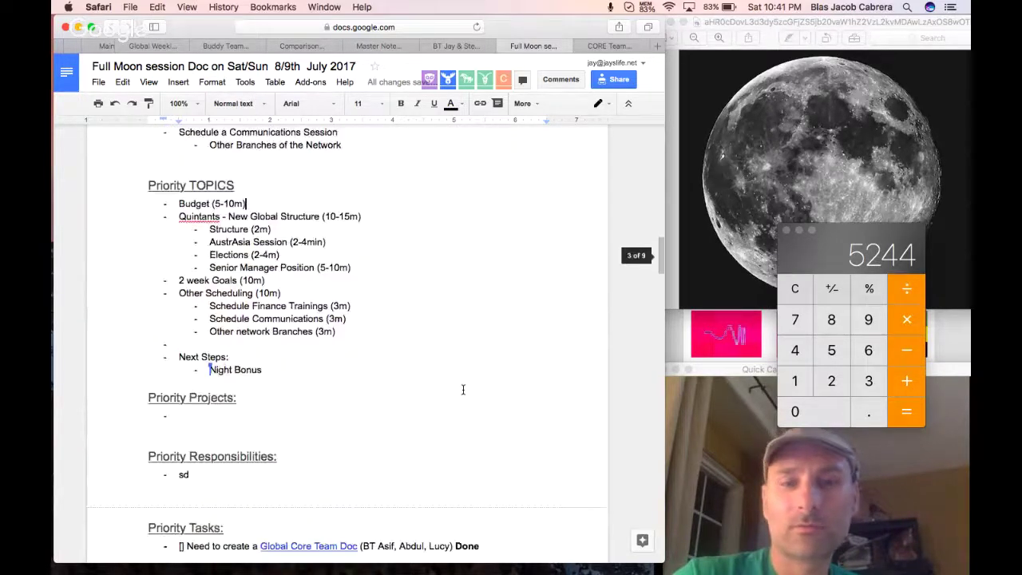
scroll(462, 390, down, 20)
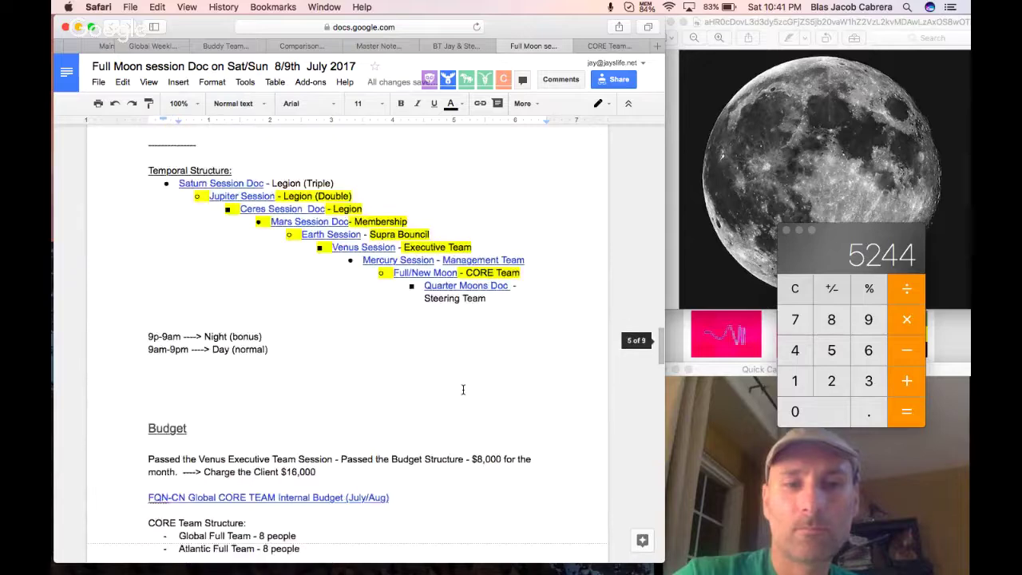
scroll(462, 389, down, 5)
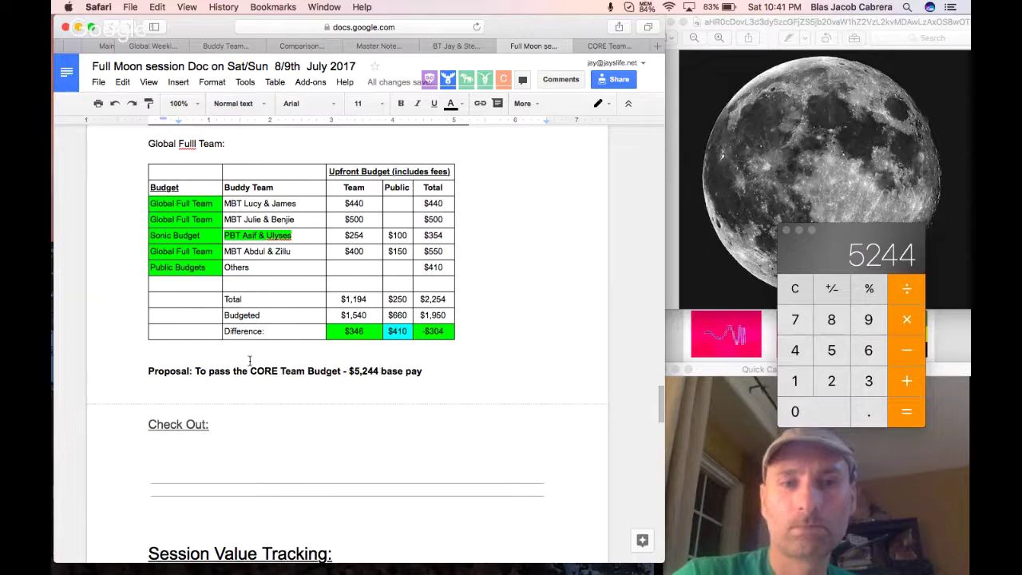
Insert 'July/August' before 'Budget' in the proposal line, close Calculator, and go to the Check Out heading.
click(306, 372)
text(July/Au)
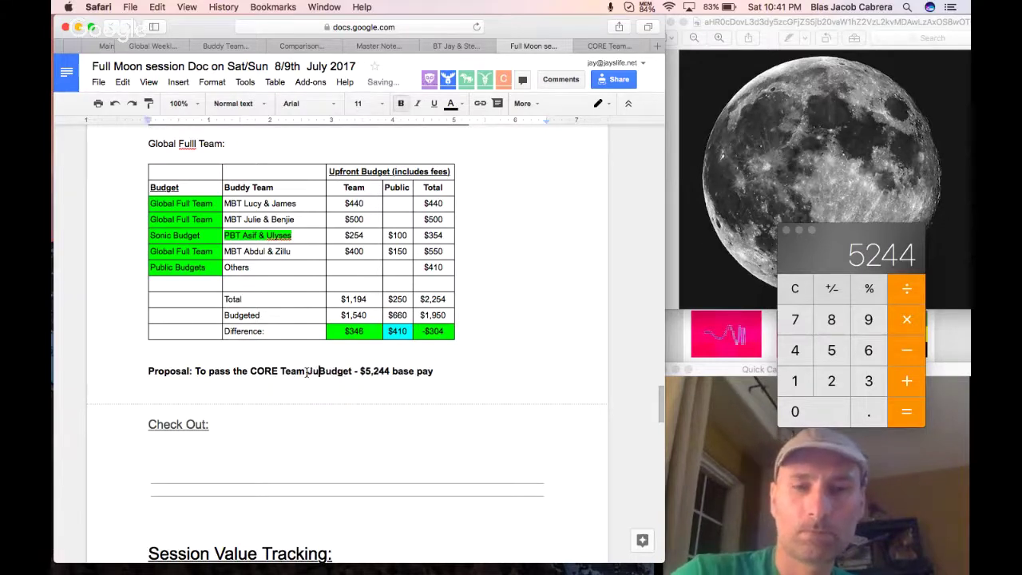
text(gust)
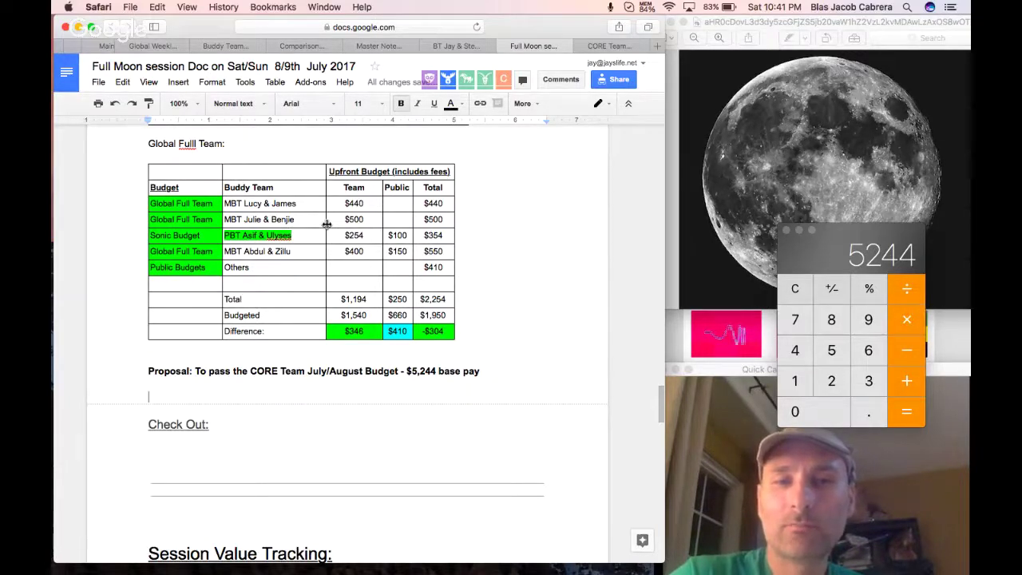
click(785, 232)
click(550, 414)
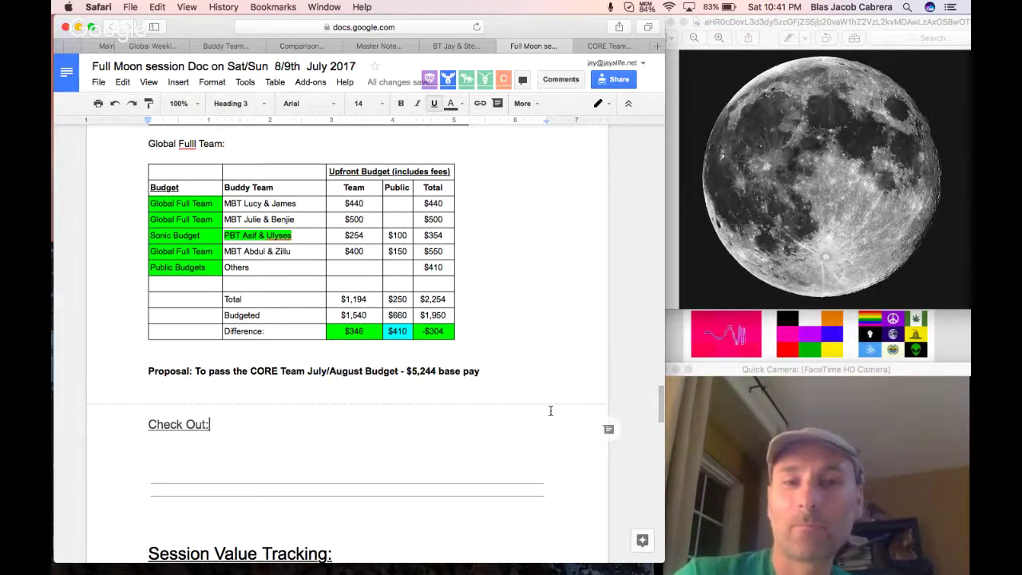
Review the MBT buddy team names in the America's FULL Team table, then switch to the CORE Team Budget Spreadsheet.
scroll(551, 411, up, 1)
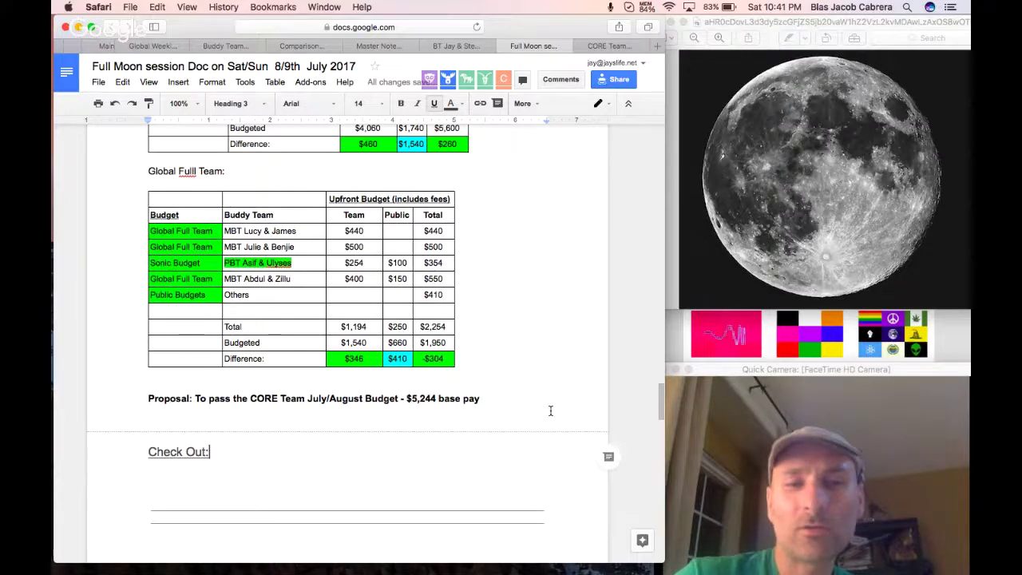
scroll(550, 410, up, 5)
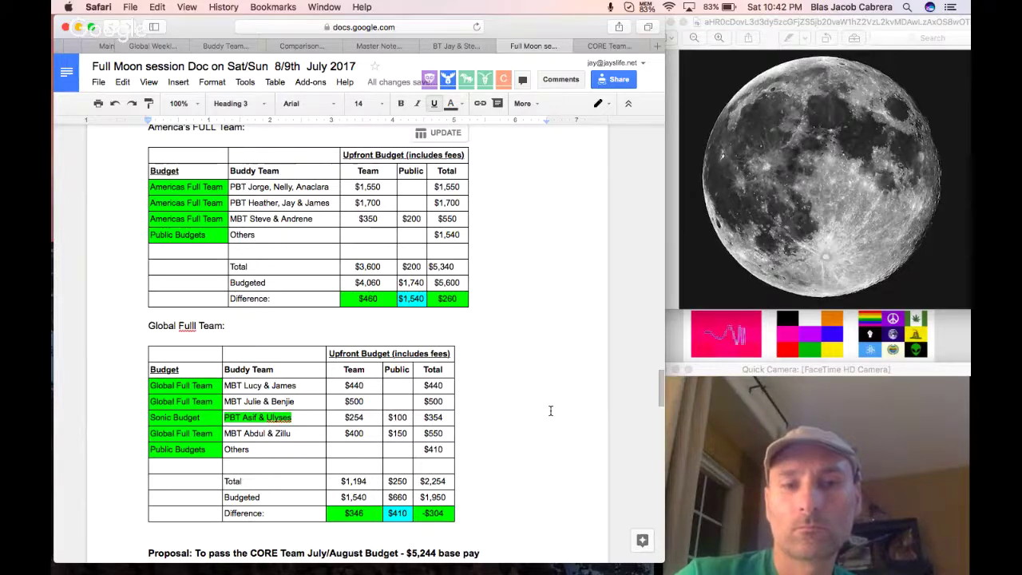
scroll(327, 408, down, 1)
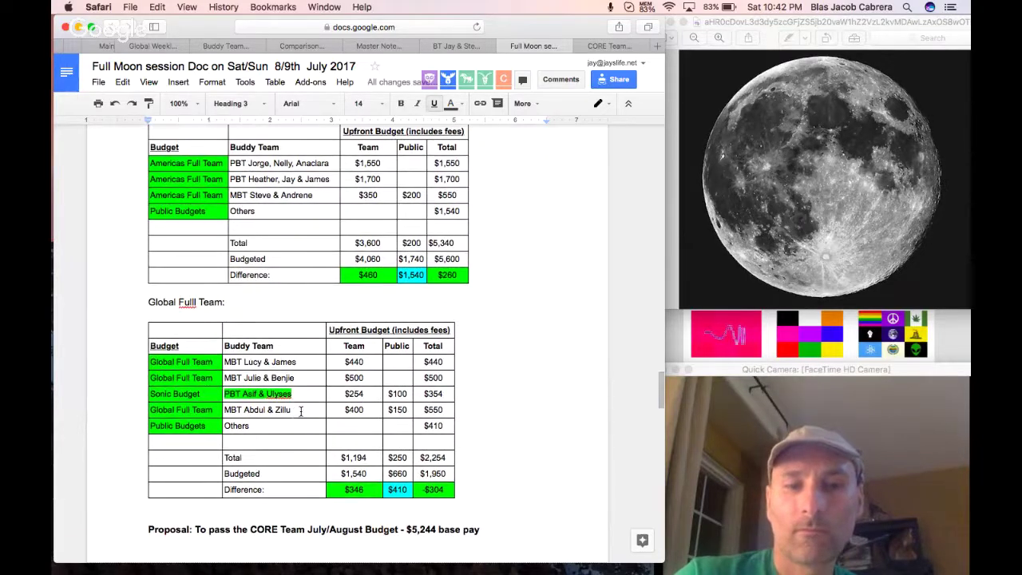
drag(301, 412, 226, 412)
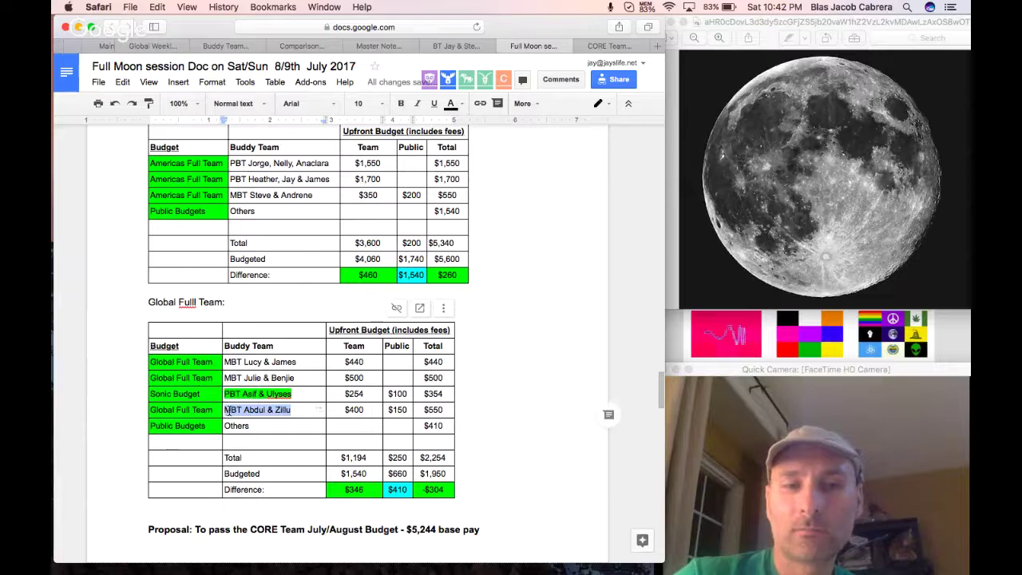
drag(302, 361, 226, 362)
click(202, 393)
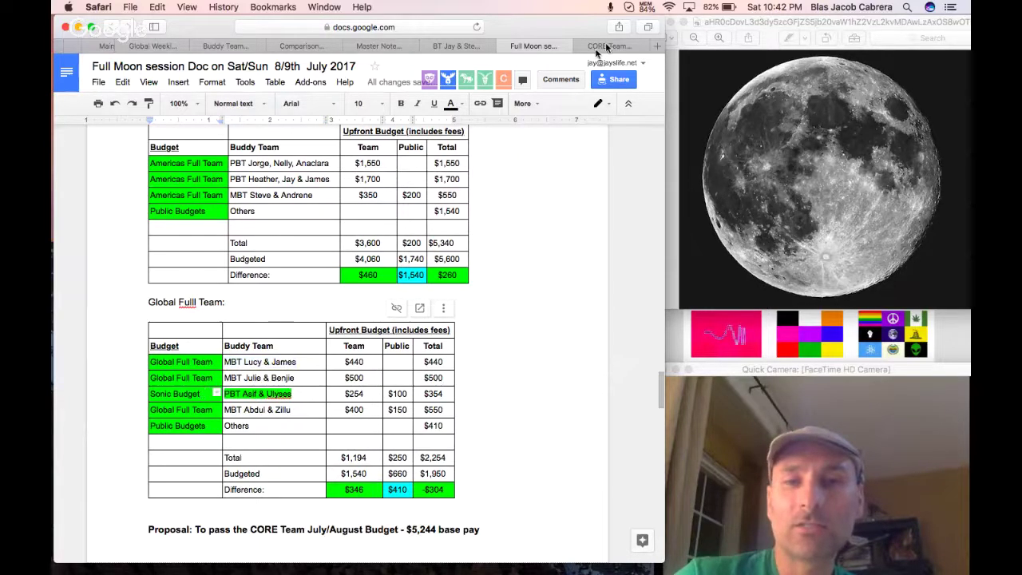
click(612, 48)
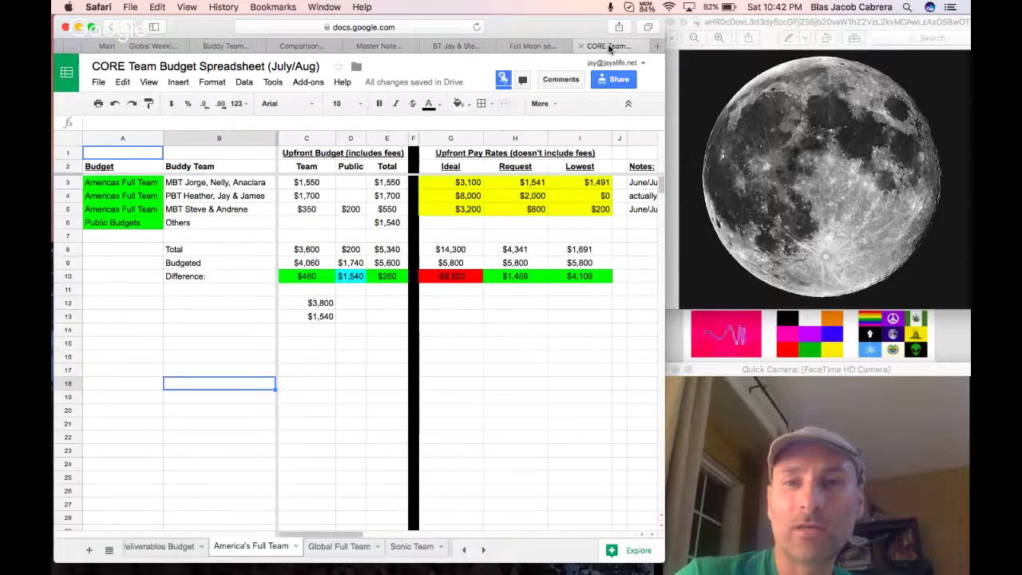
Check the Sonic Team's $500 total budget in C4 on Team Budget Breakdown, then return to the doc.
scroll(169, 551, left, 5)
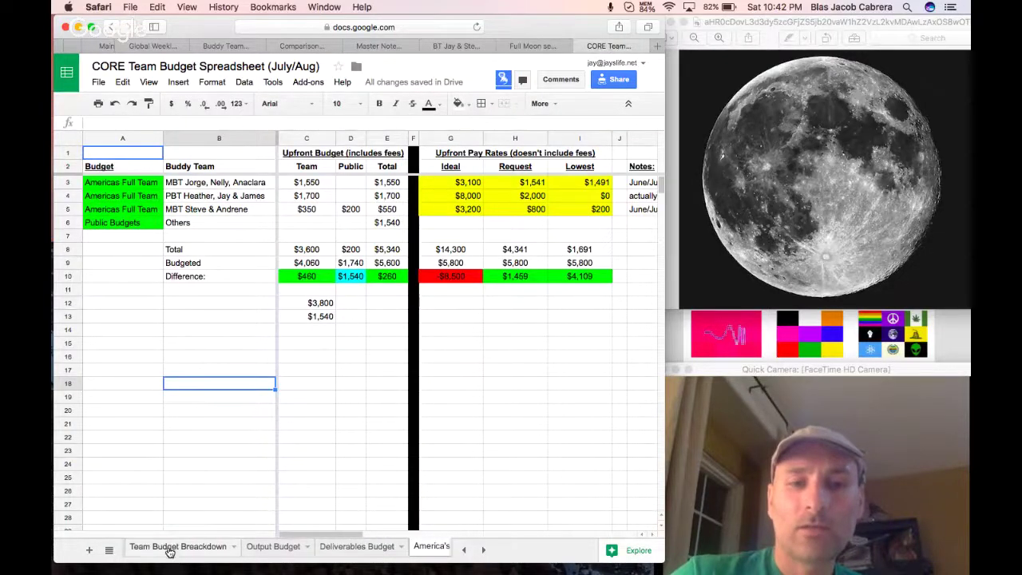
click(169, 547)
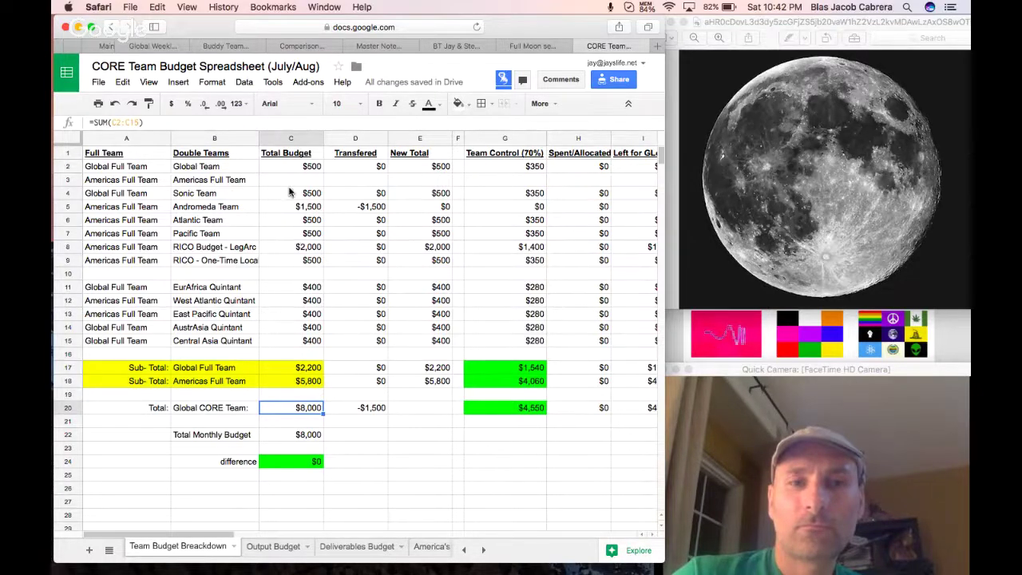
click(289, 193)
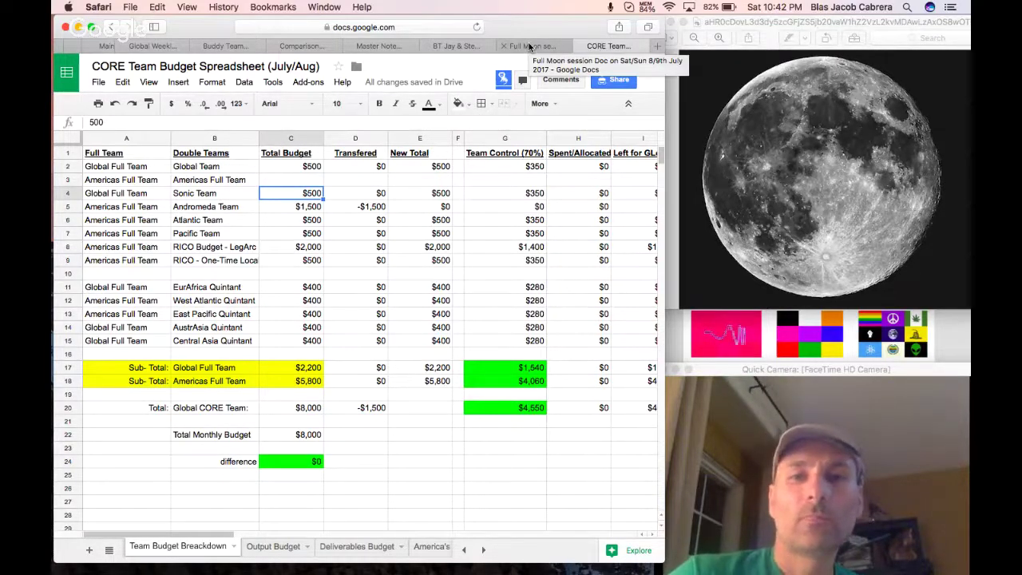
click(529, 46)
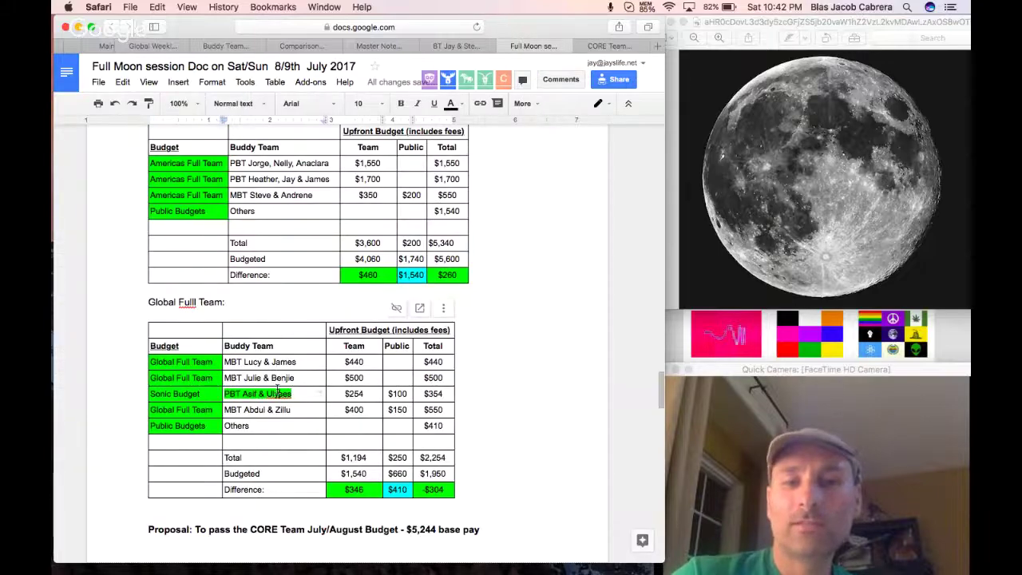
Compare the doc's $354 Sonic and $440 totals with the $350 team-control value in G4.
click(424, 394)
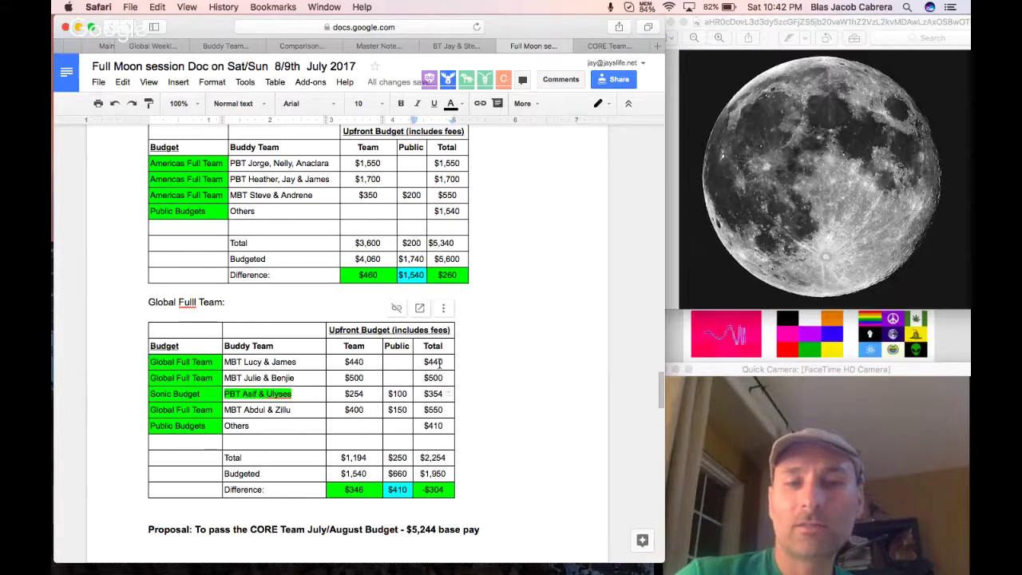
double_click(439, 362)
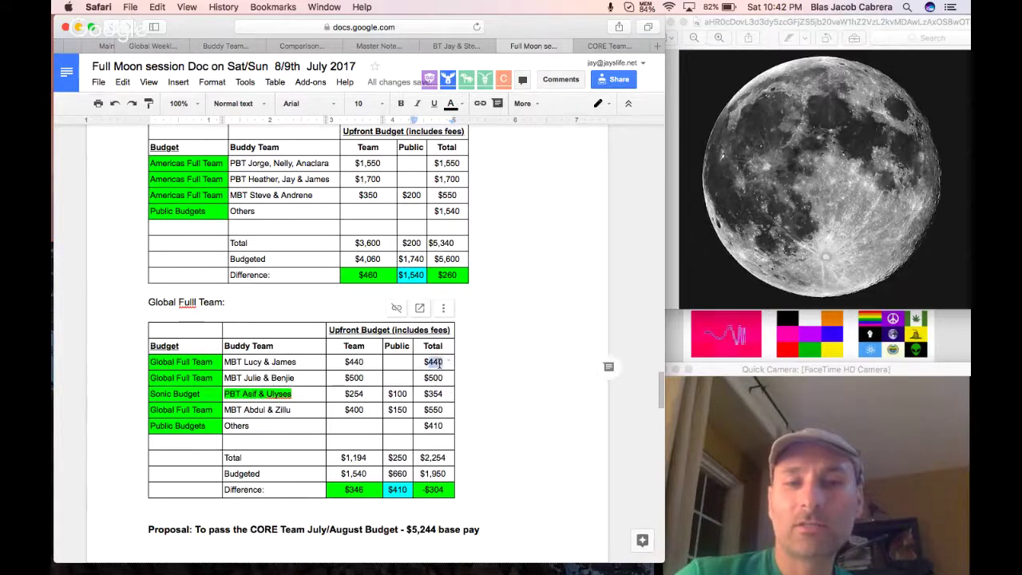
click(295, 363)
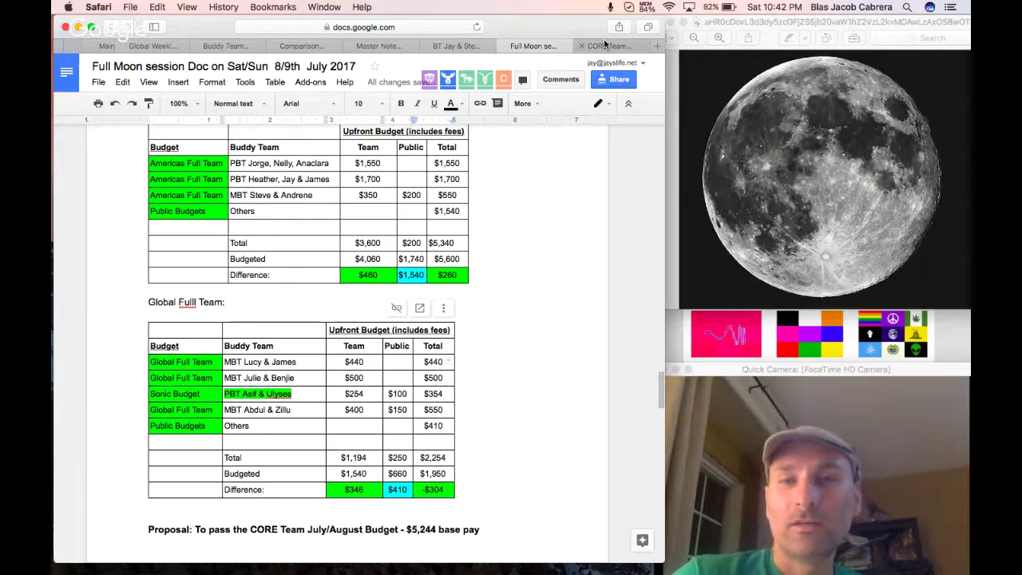
click(605, 45)
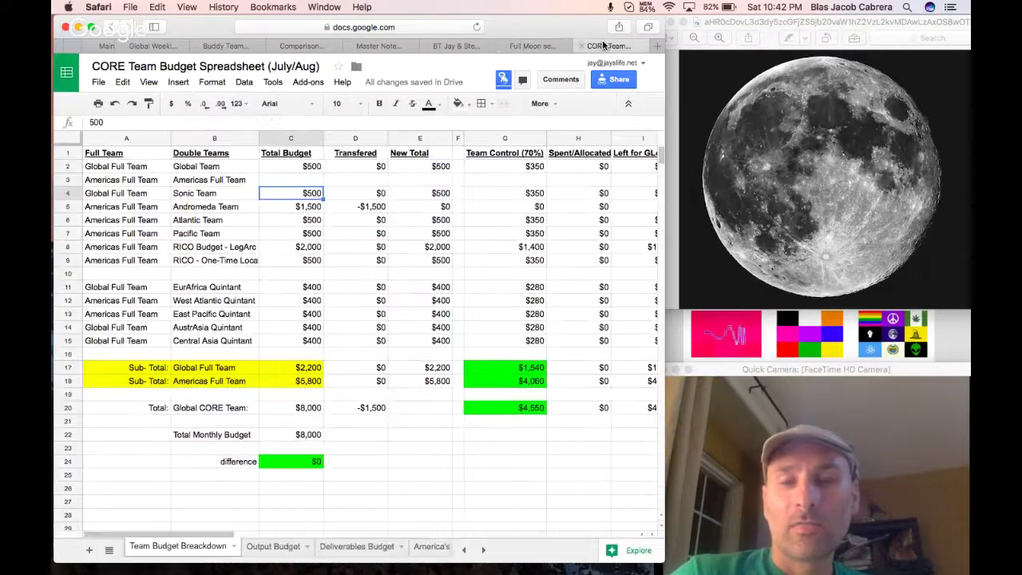
click(517, 193)
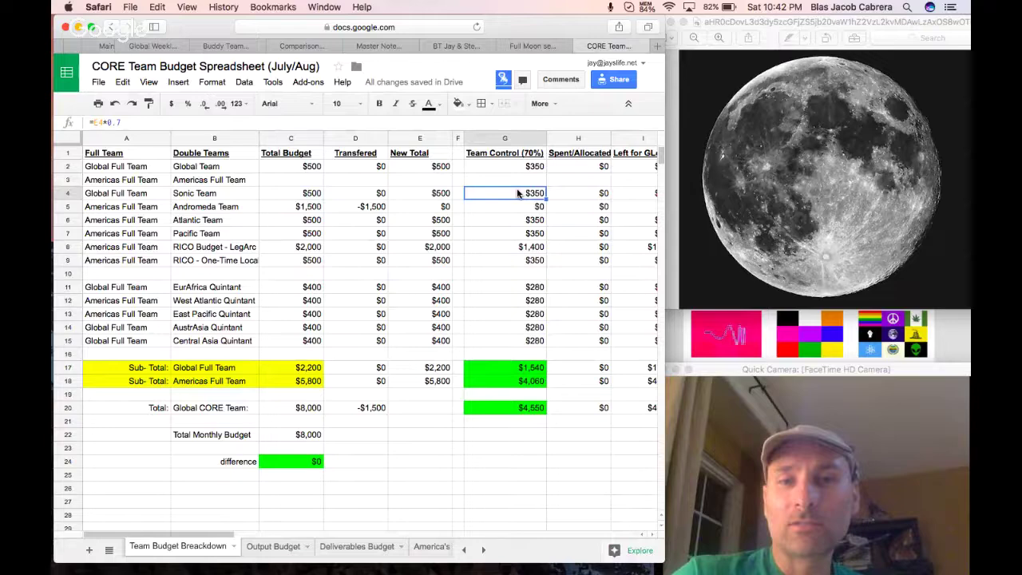
click(533, 46)
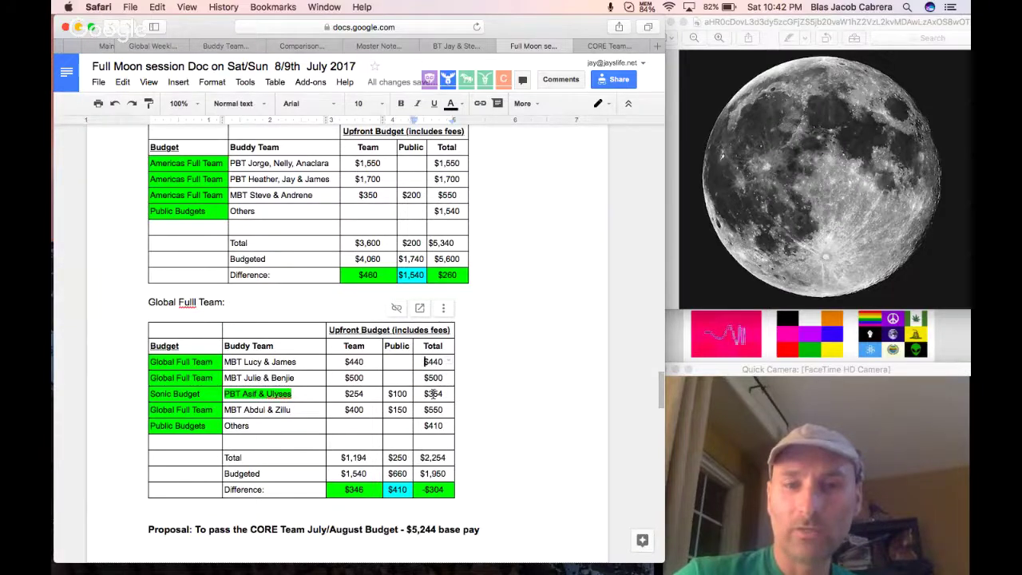
Inspect the $354 Sonic Budget total and the buddy team names in the Global table.
drag(423, 393, 441, 391)
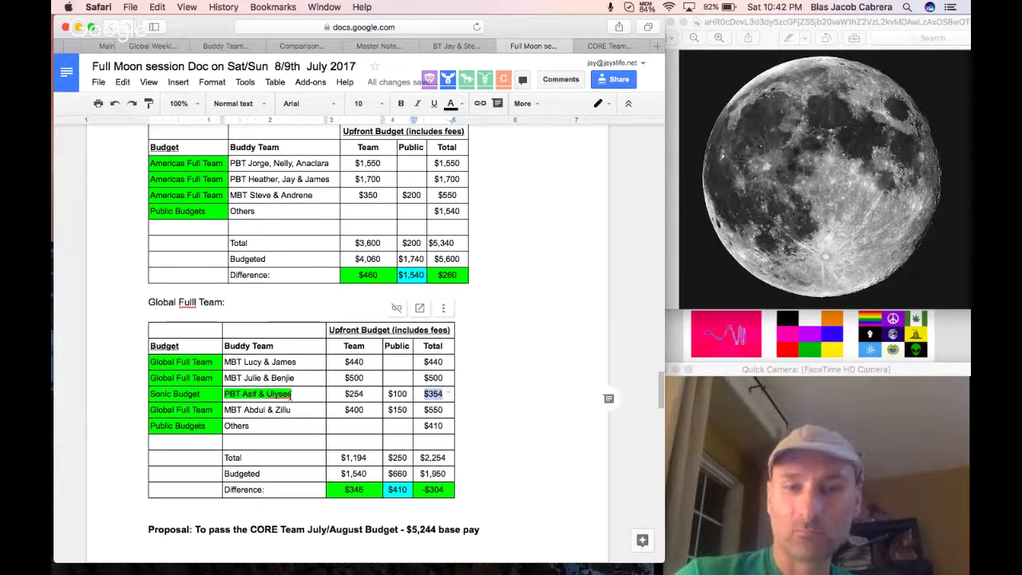
double_click(254, 377)
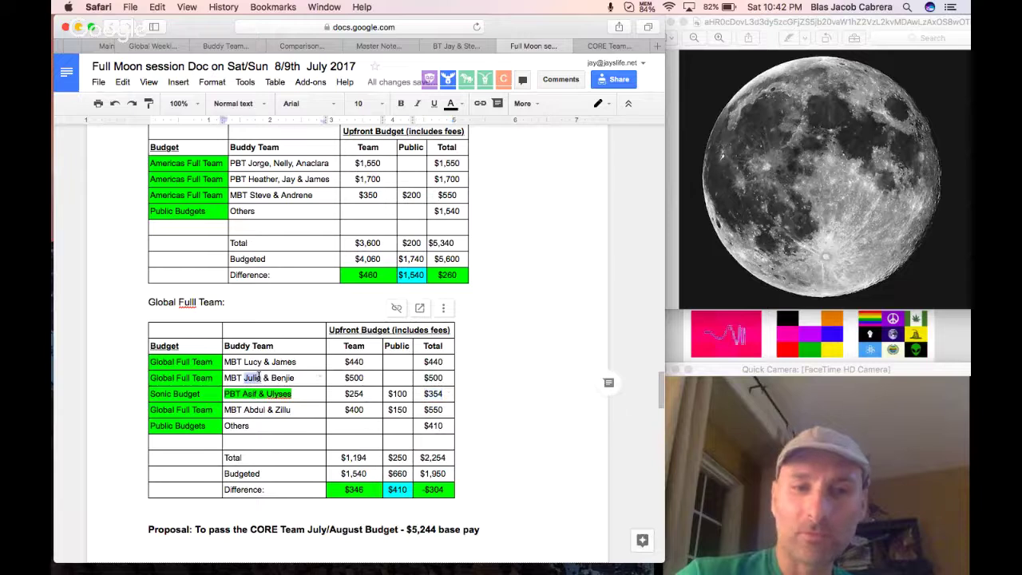
click(214, 362)
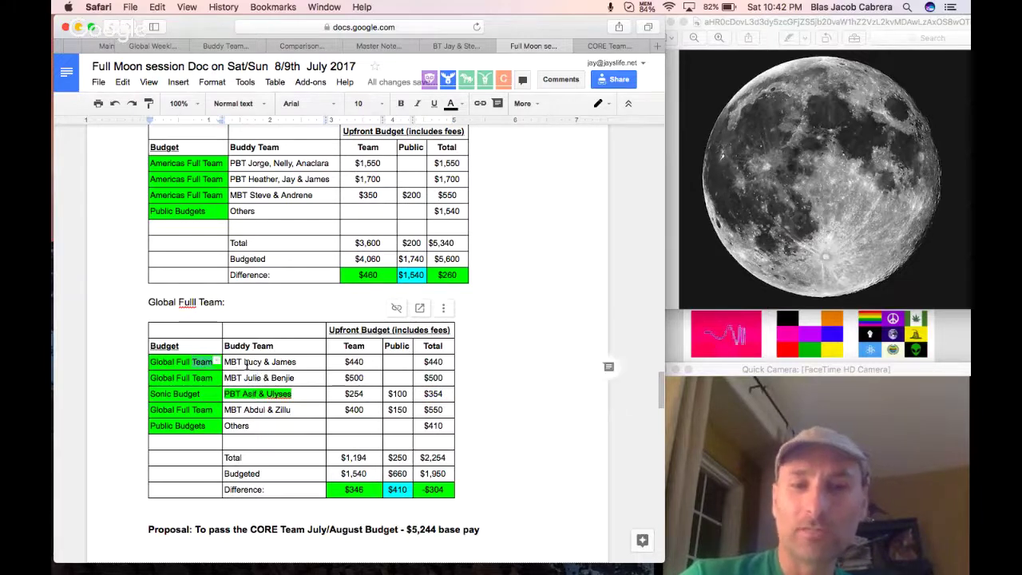
drag(224, 361, 294, 362)
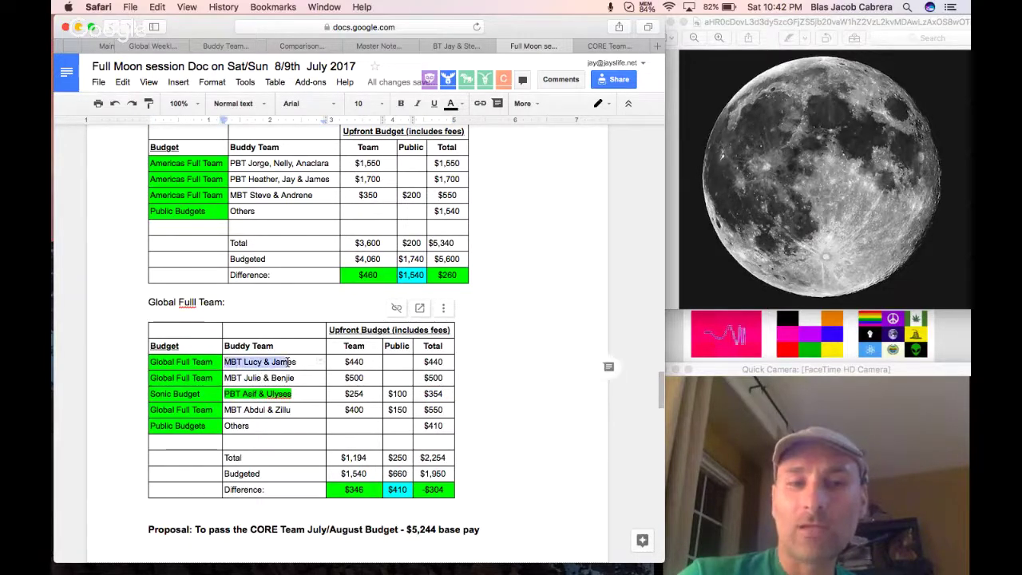
click(192, 364)
key(Down)
key(Down)
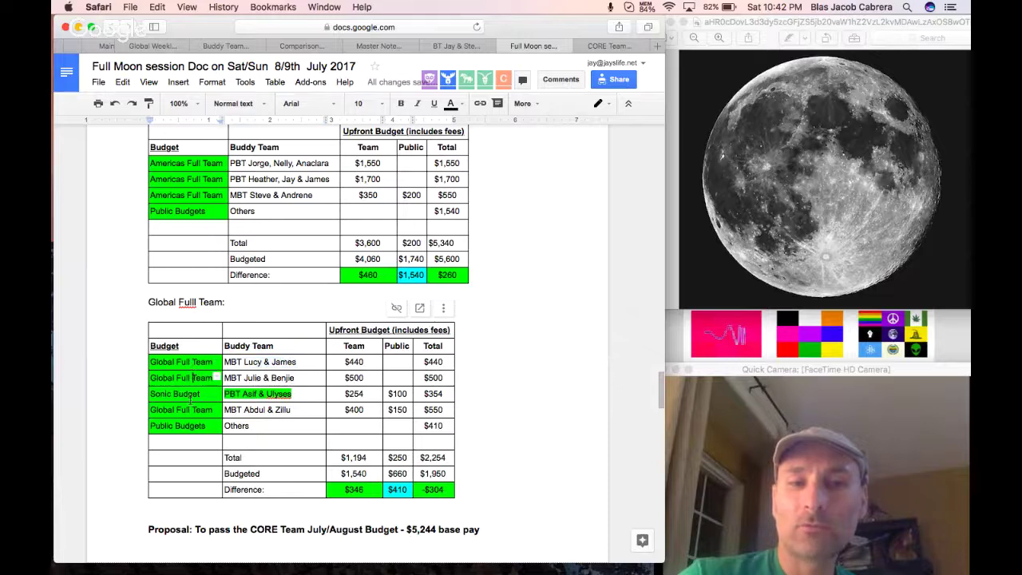
click(190, 418)
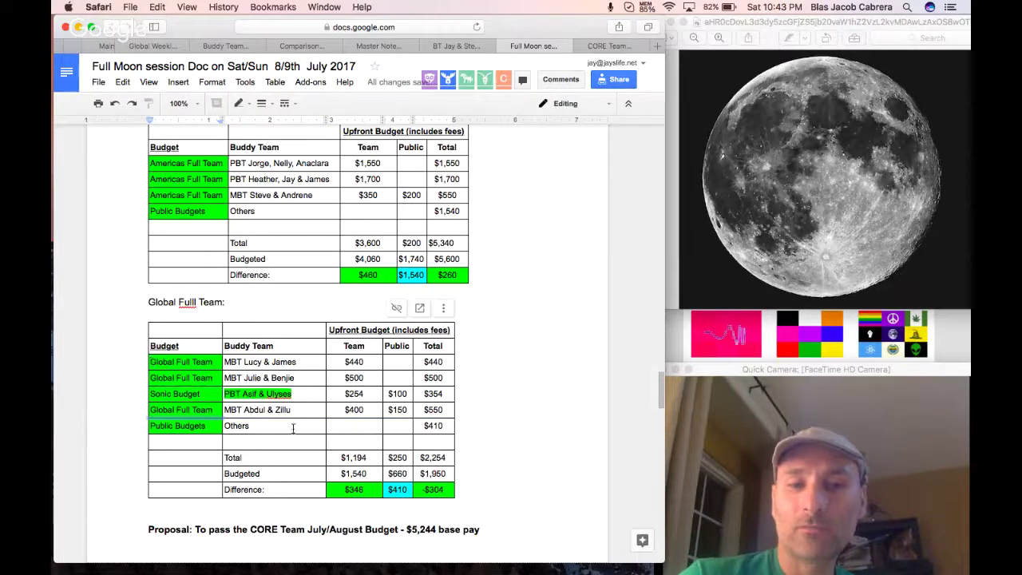
click(354, 491)
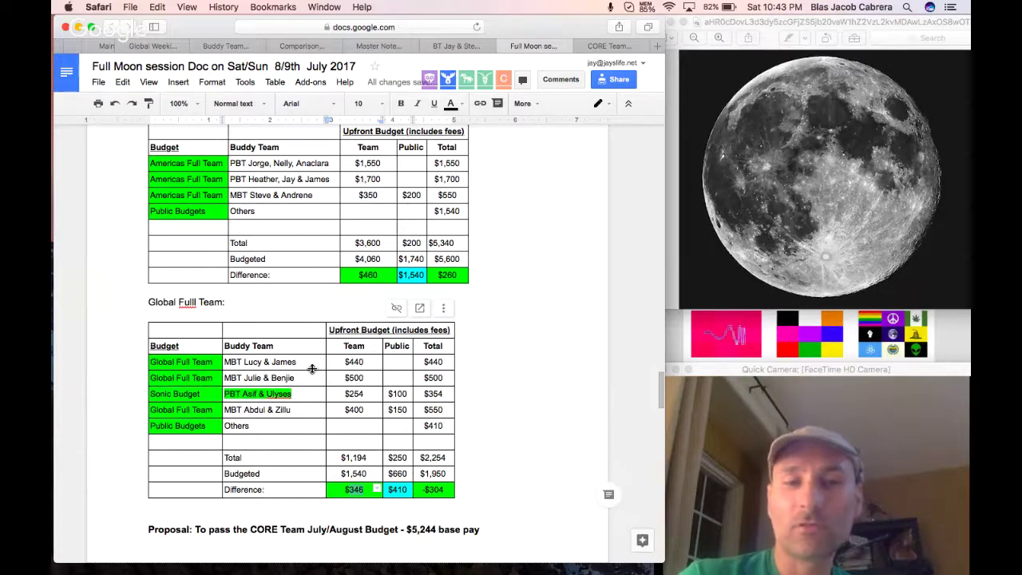
Correct 'Fulll' to 'Full' in the Global Full Team heading and recheck the $460 and $346 differences.
click(190, 301)
key(BackSpace)
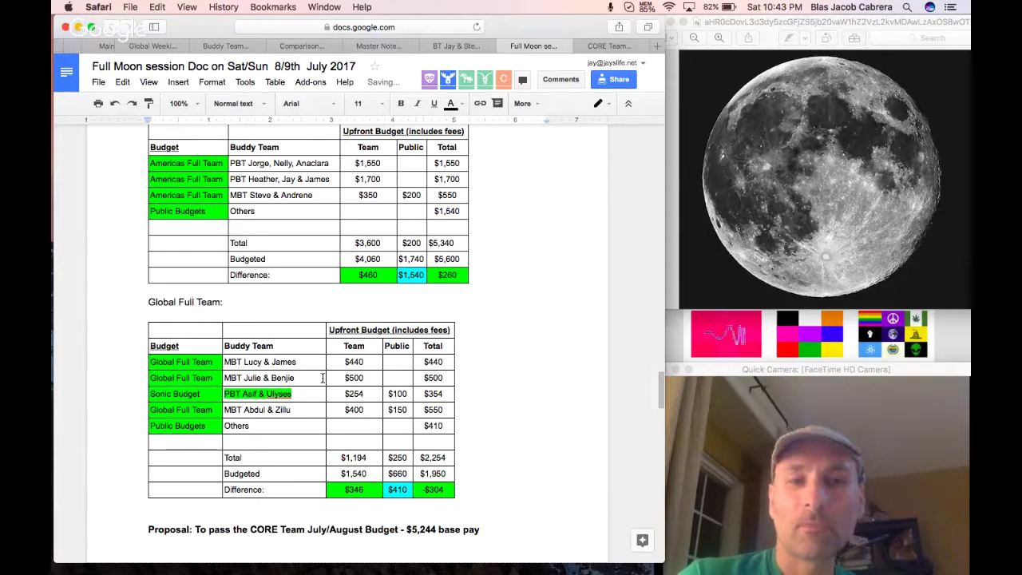
scroll(323, 379, up, 3)
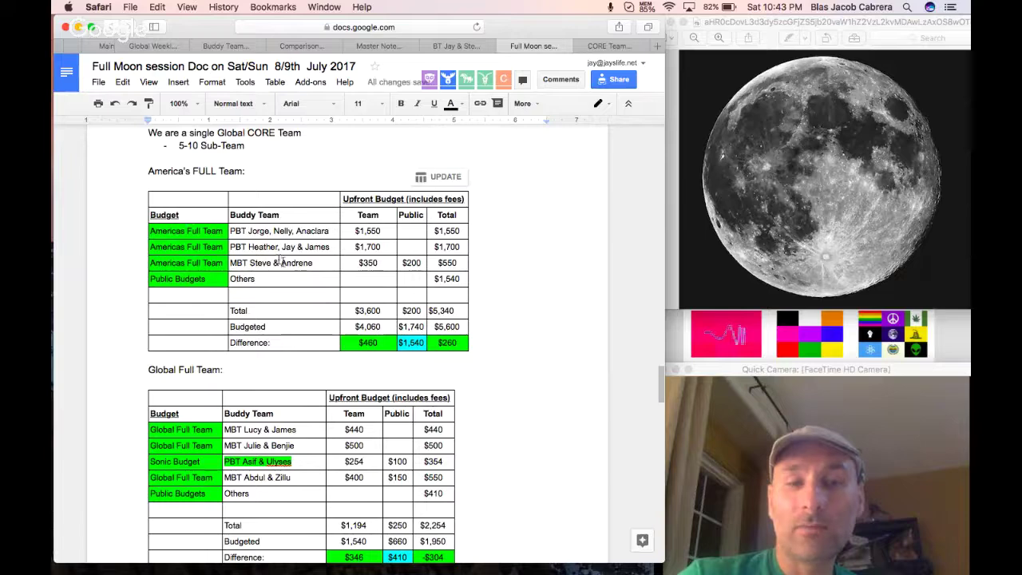
click(368, 342)
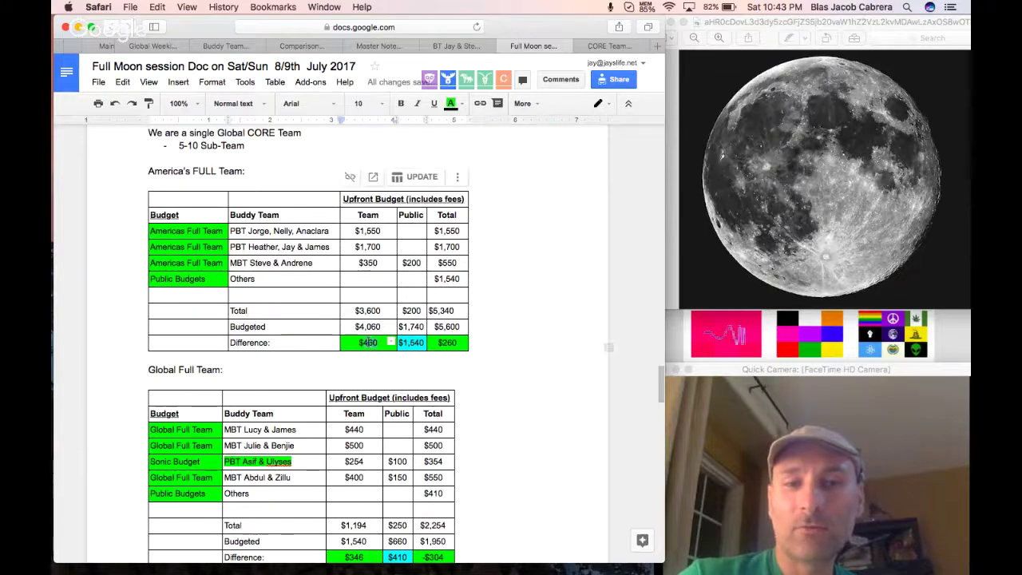
scroll(368, 342, down, 3)
scroll(368, 341, up, 2)
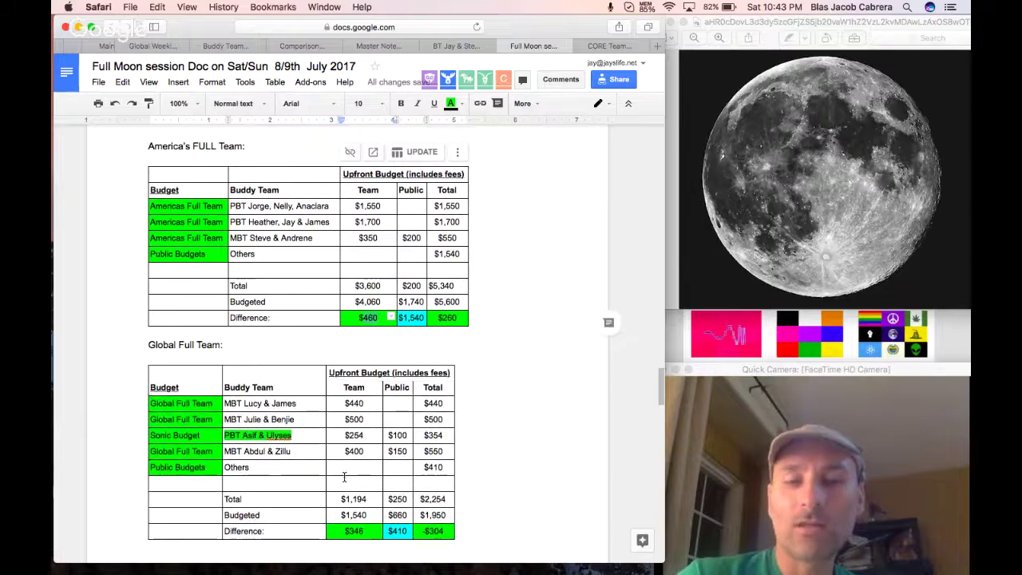
scroll(343, 471, down, 2)
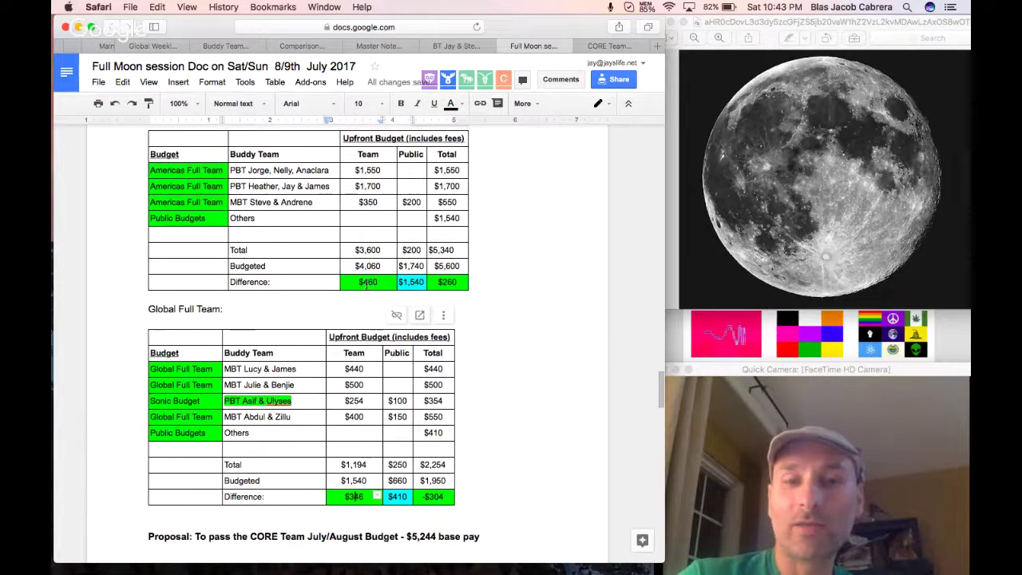
click(354, 497)
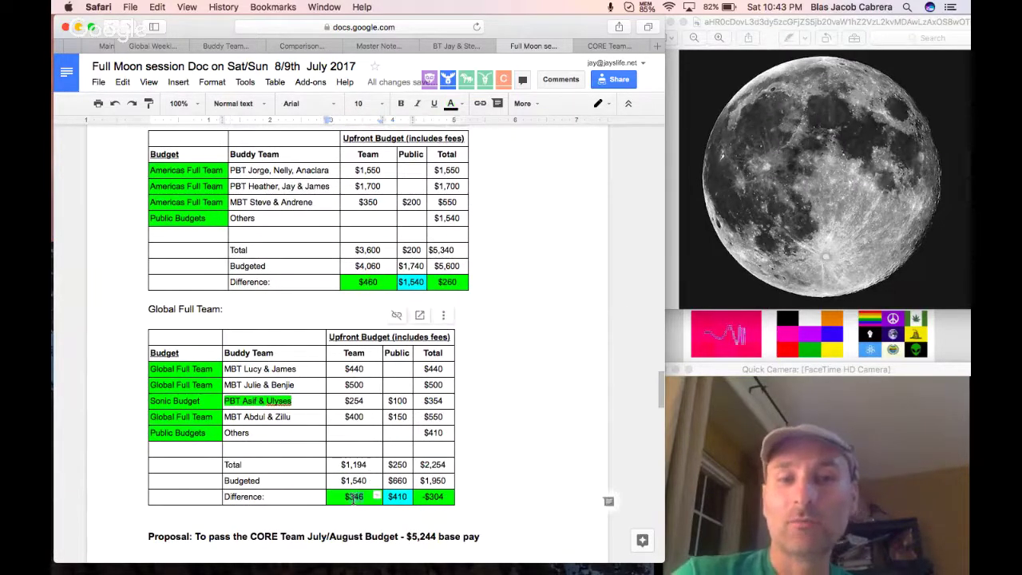
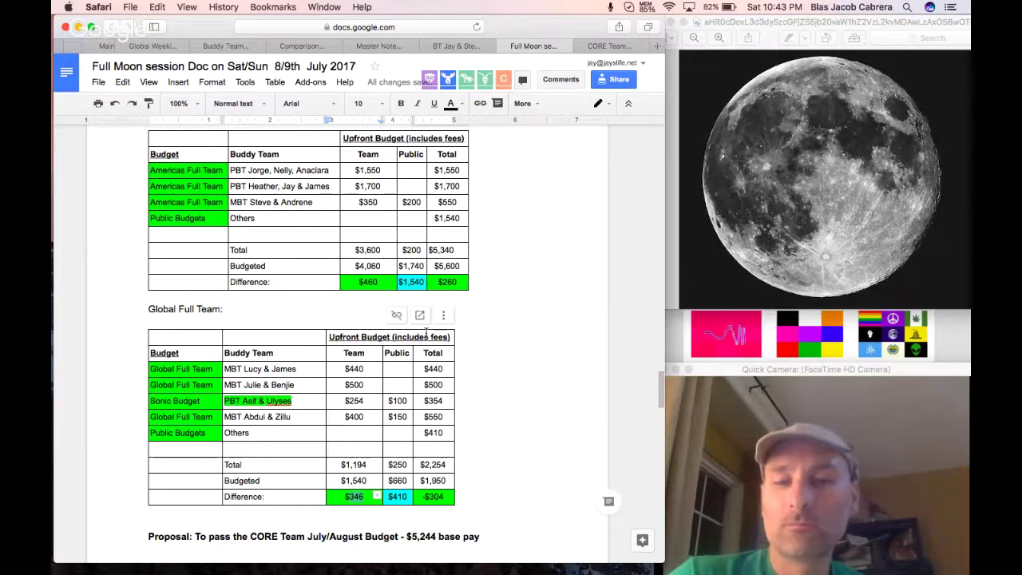
Record a 'Name - Yes' vote for each of the five members below the budget proposal.
scroll(479, 467, down, 3)
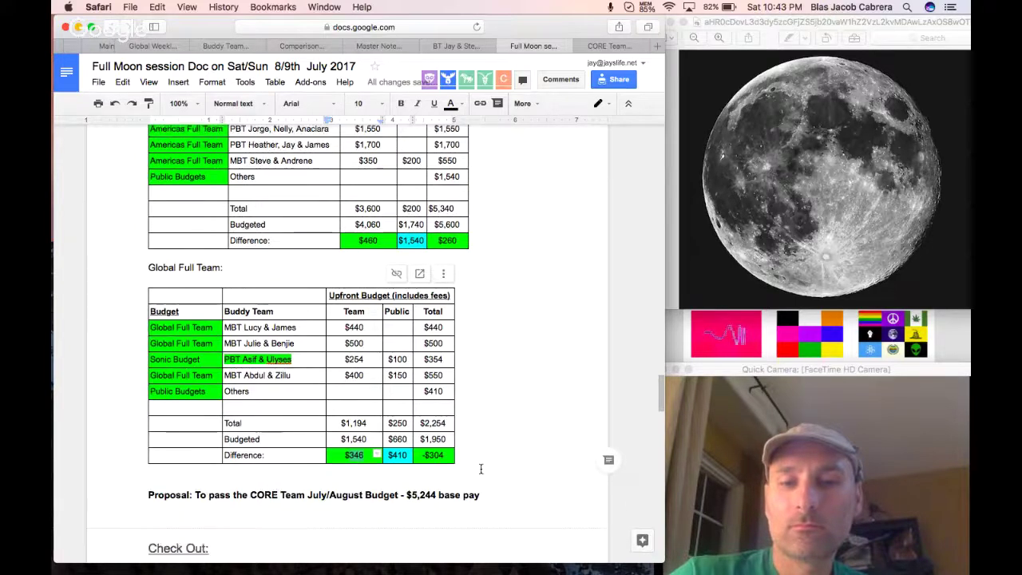
click(436, 472)
key(Return)
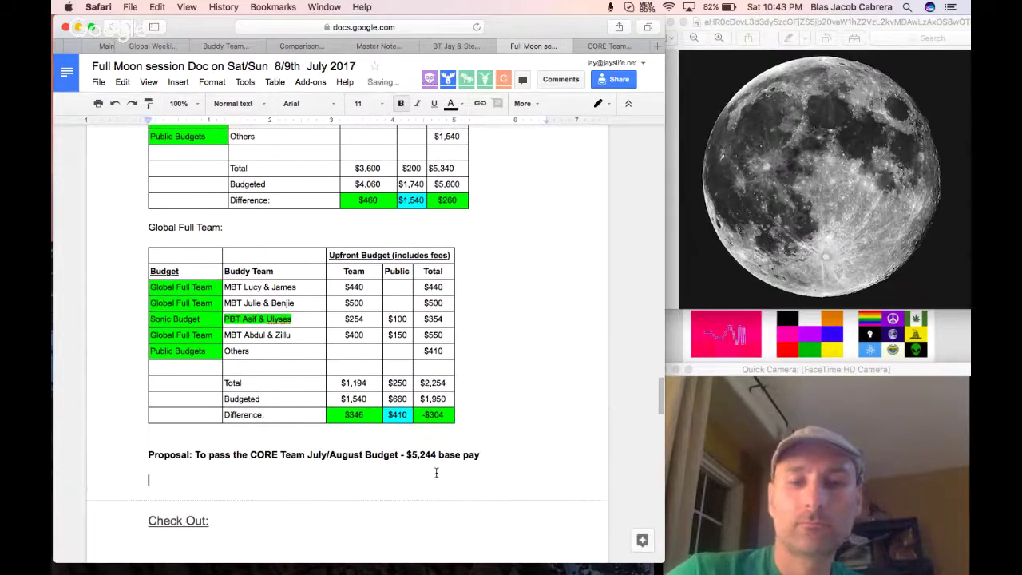
text(Jay - )
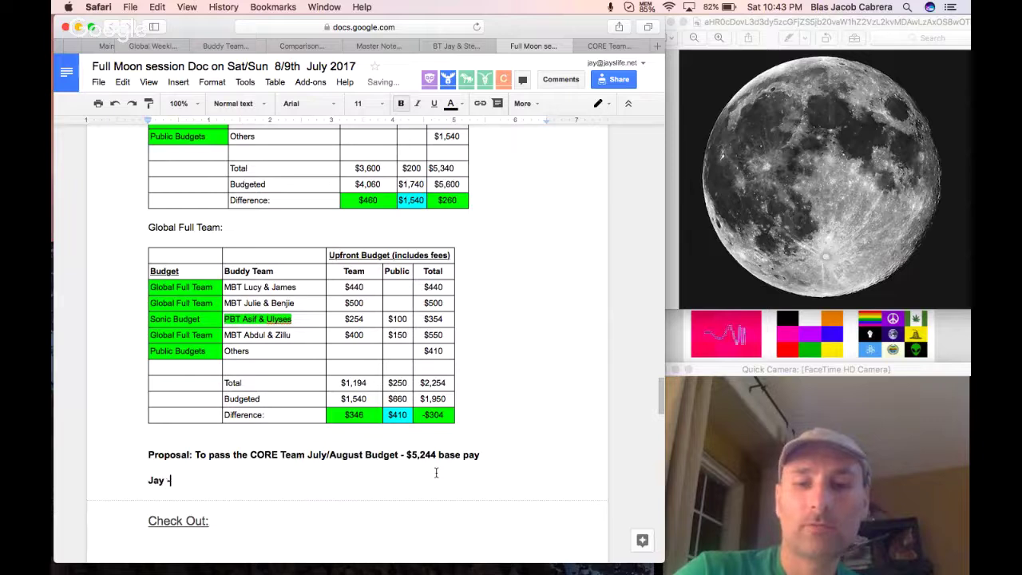
text(Yes)
key(Return)
text(Steve -)
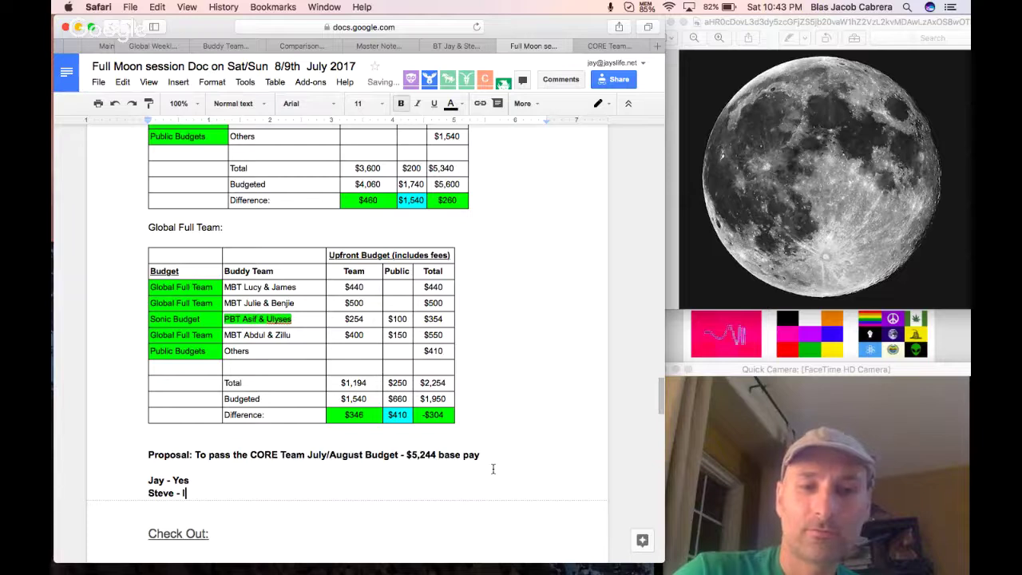
text( Yes)
key(Return)
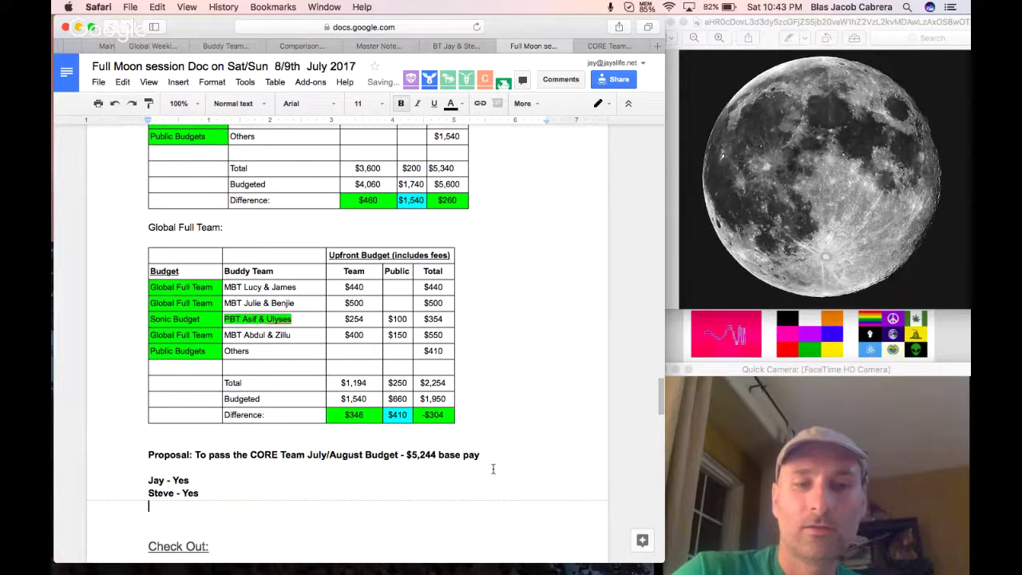
text(Abdul -)
key(Return)
text(Asif -)
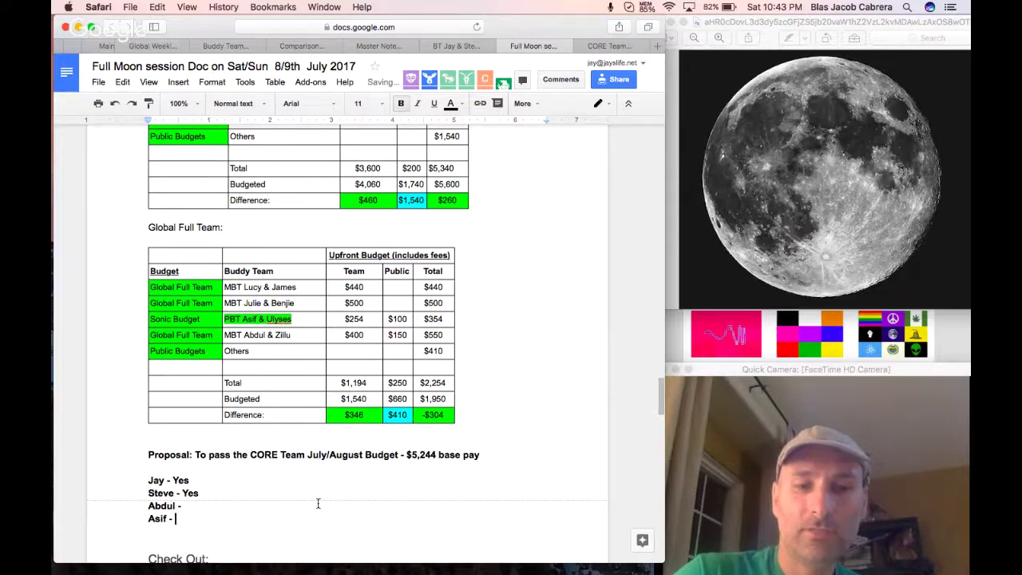
click(285, 507)
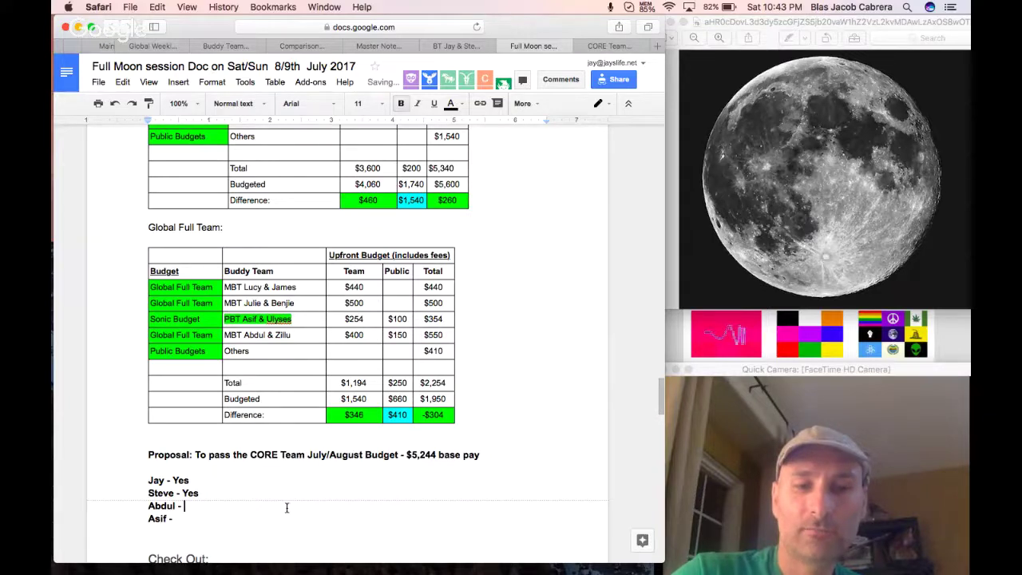
text(Yes)
click(242, 520)
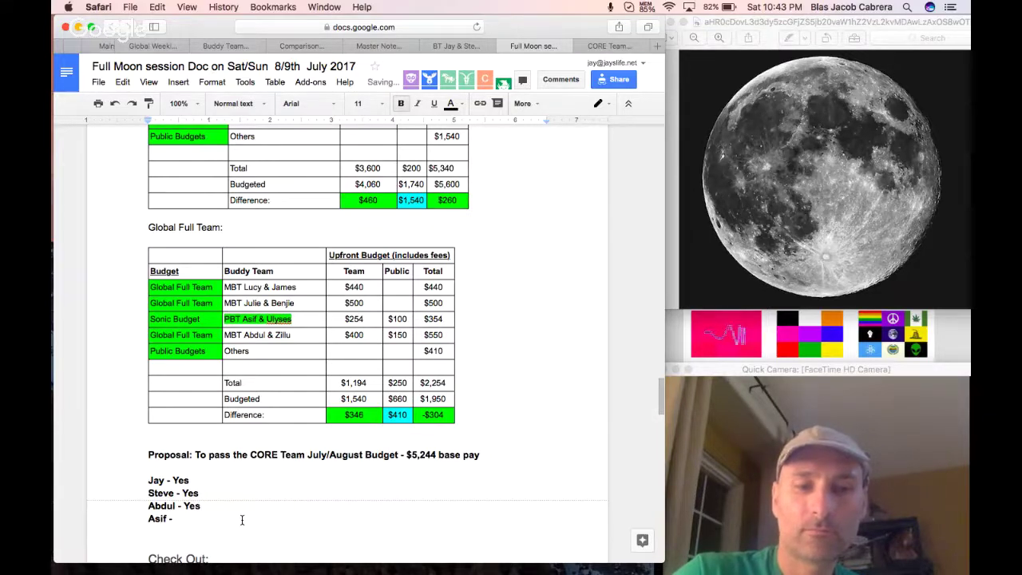
text(Yes)
key(Return)
text(Lucy - )
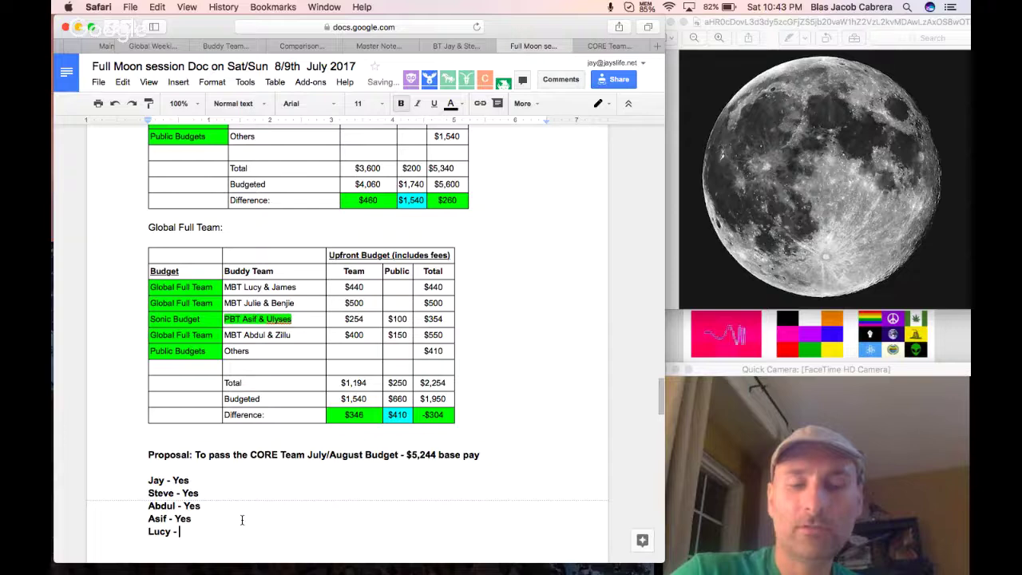
text(Yes)
Add 'Budget is Approved by CONSENSUS', fixing the 'Aproved' misspelling with the spelling suggestion.
key(Return)
key(Return)
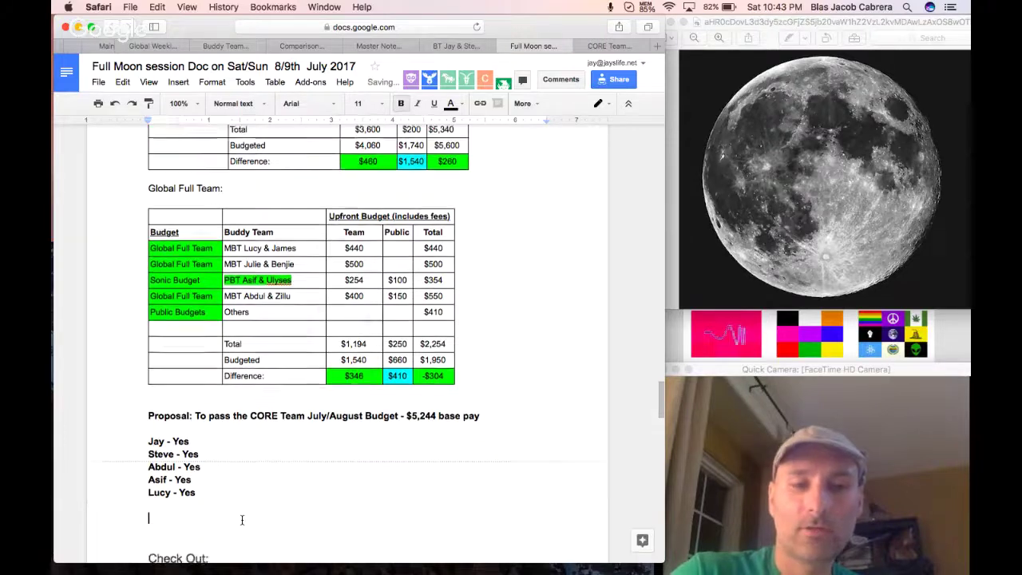
text(Budget is Ap)
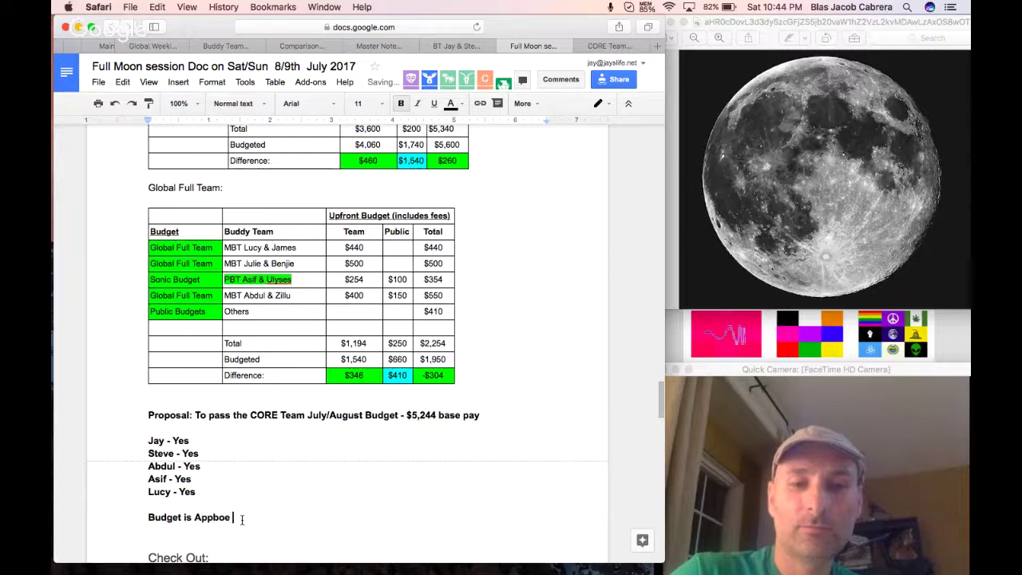
text(p)
key(BackSpace)
text(r)
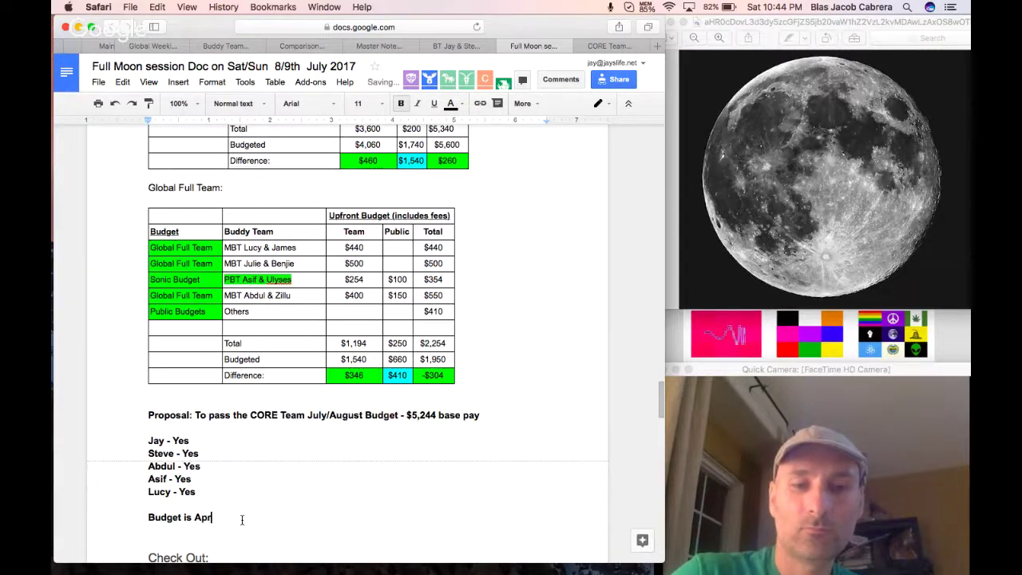
text(oved by OCN)
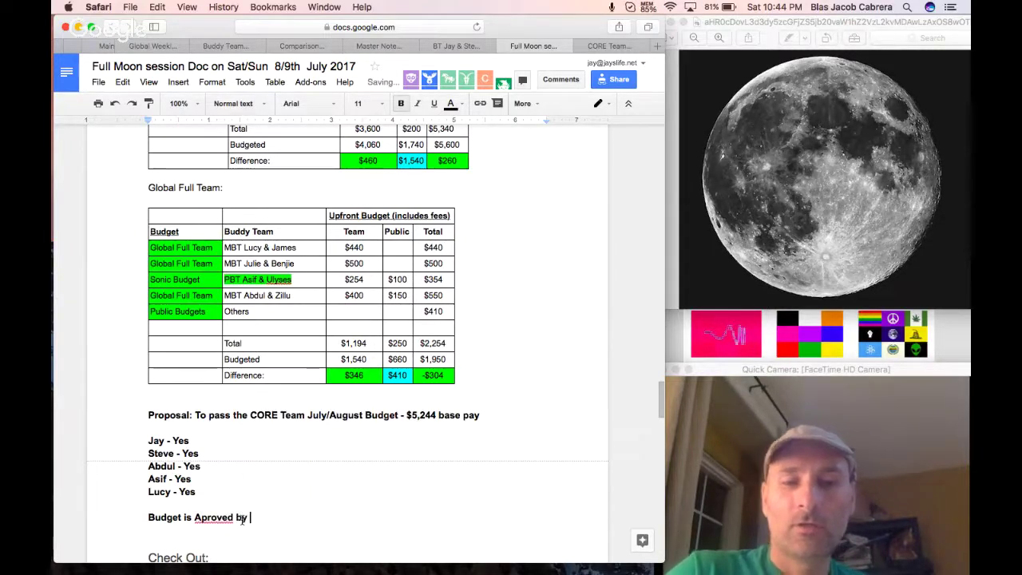
key(BackSpace)
key(BackSpace)
key(BackSpace)
text(CONSE)
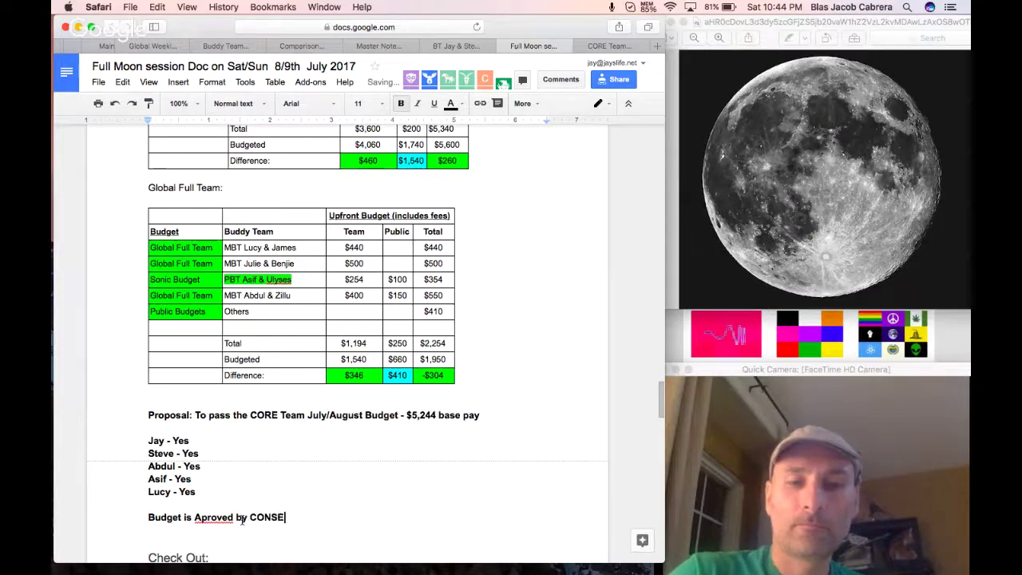
text(ENSUS)
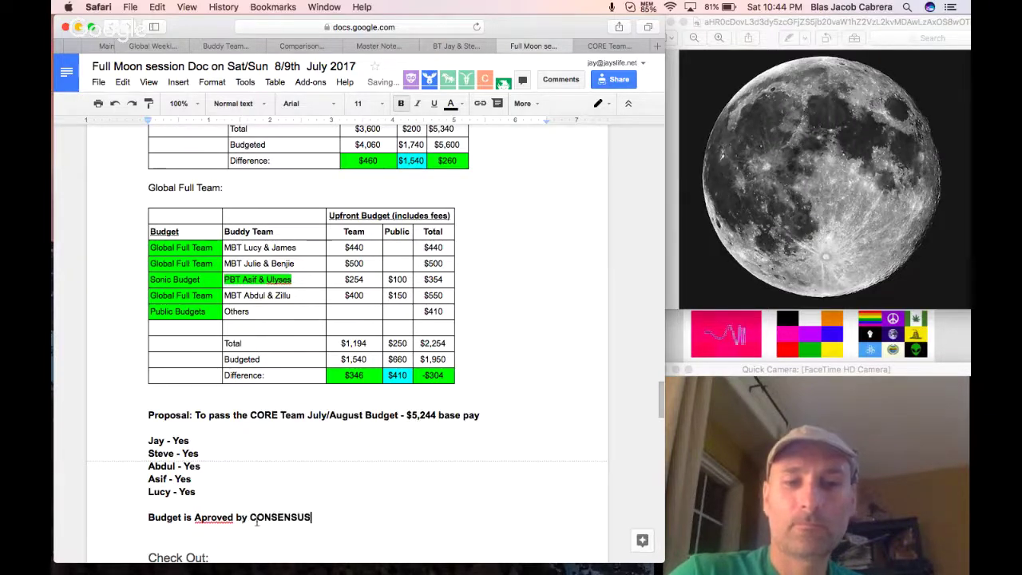
right_click(221, 517)
click(338, 218)
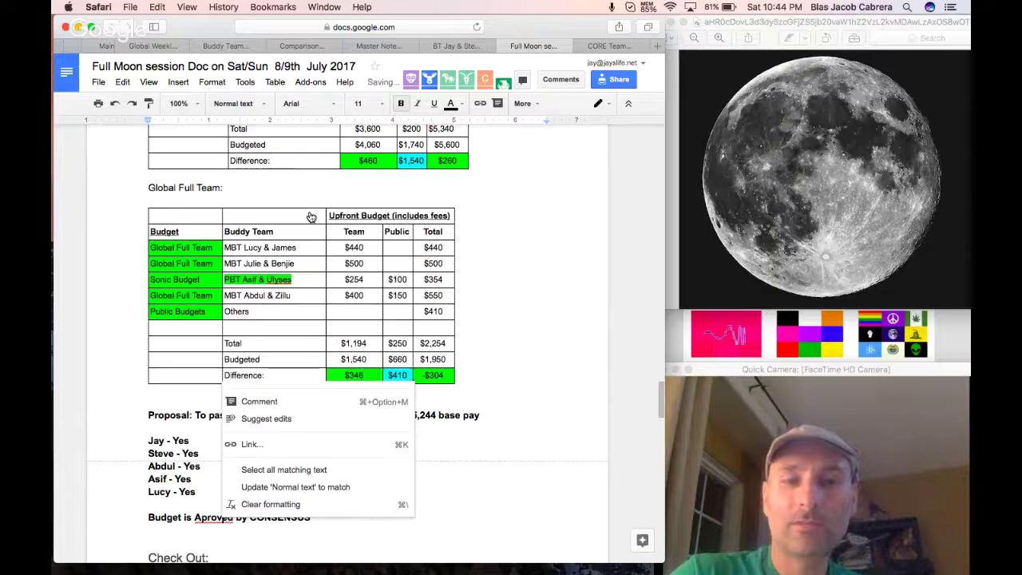
scroll(539, 335, up, 3)
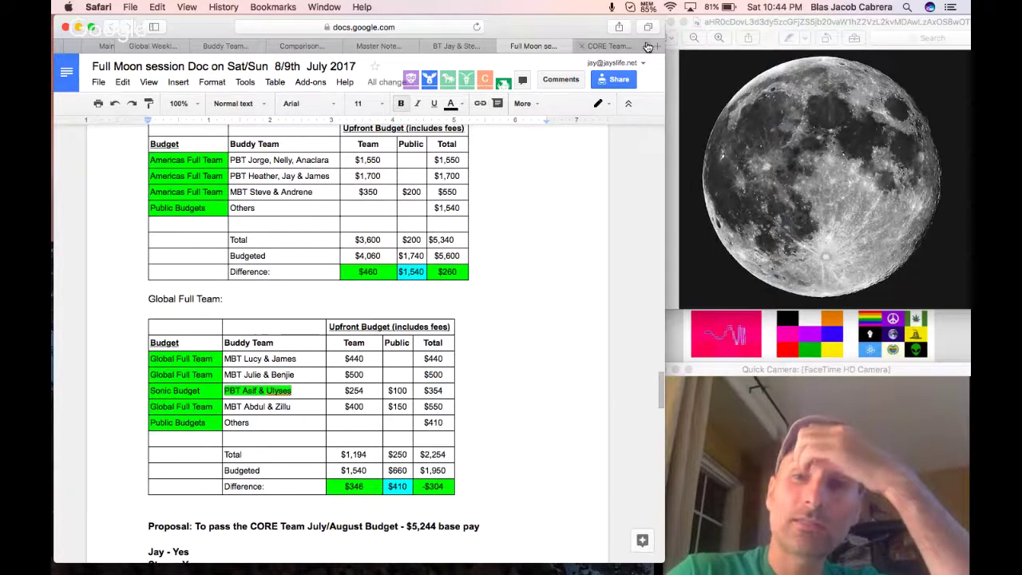
Look up the Unity Network website and open its Calendars page.
click(658, 46)
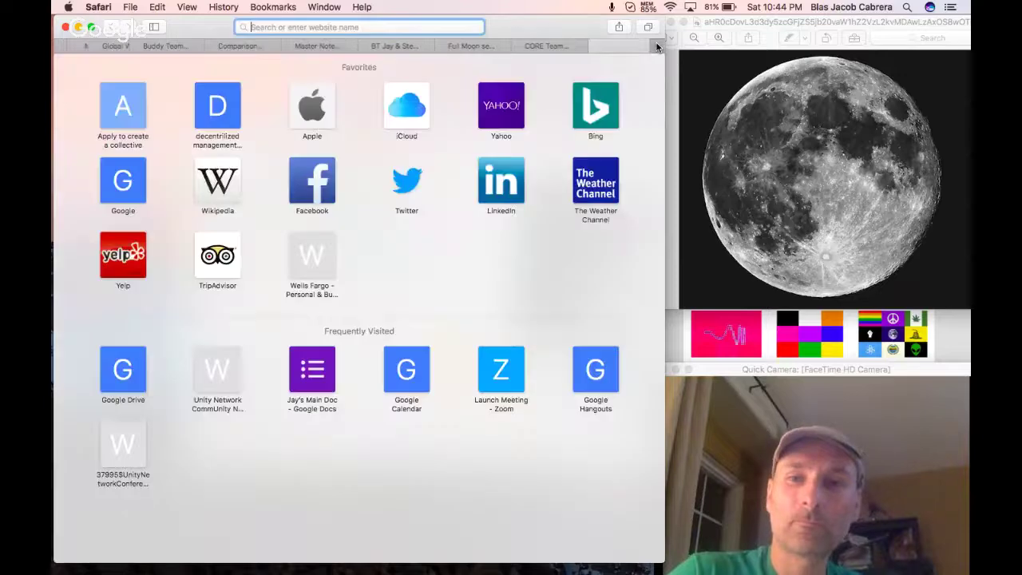
text(unity.network.wc.tc)
key(Return)
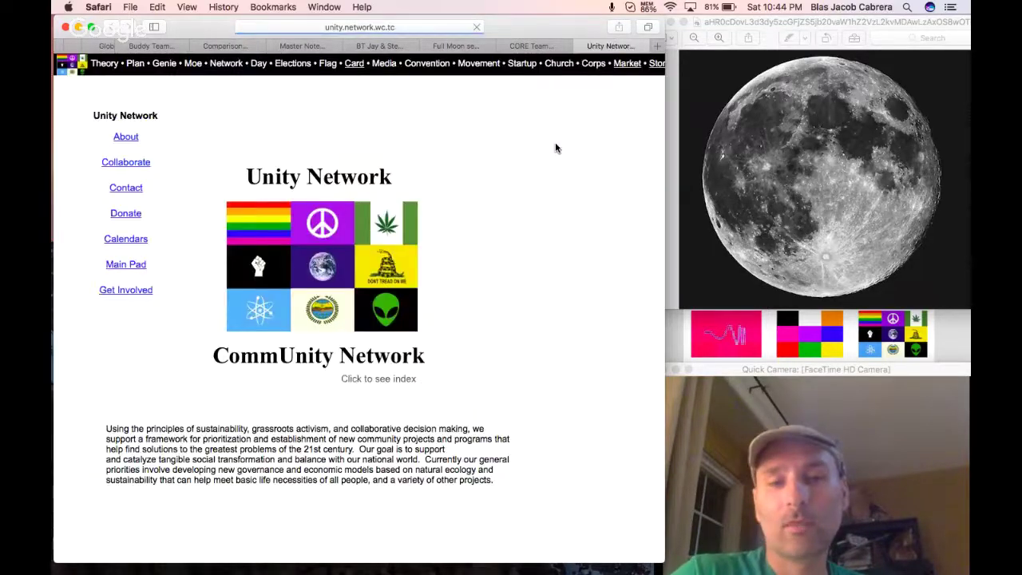
click(113, 245)
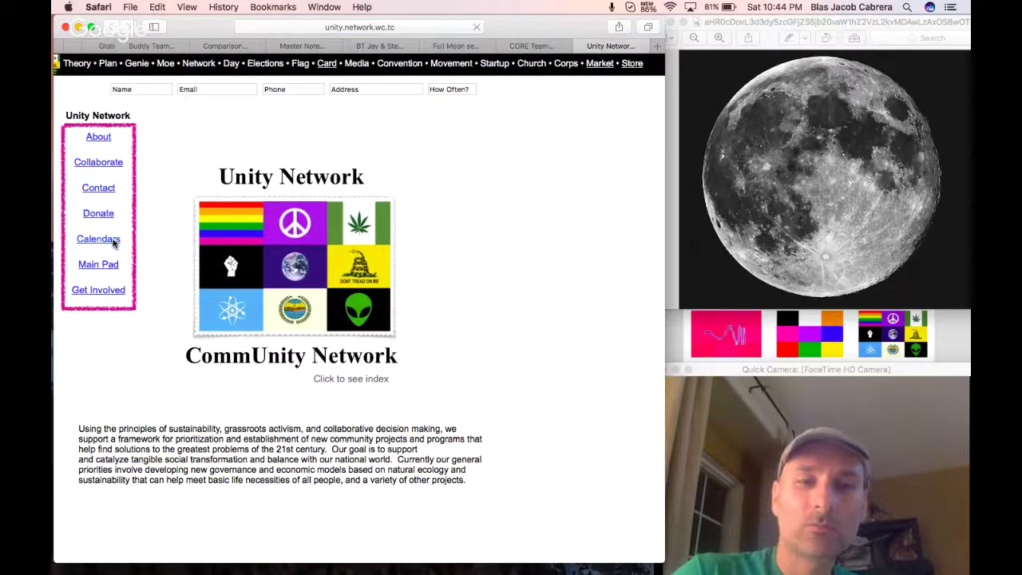
Browse the Unity Network calendars, then close that page to show the budget spreadsheet.
scroll(198, 209, down, 3)
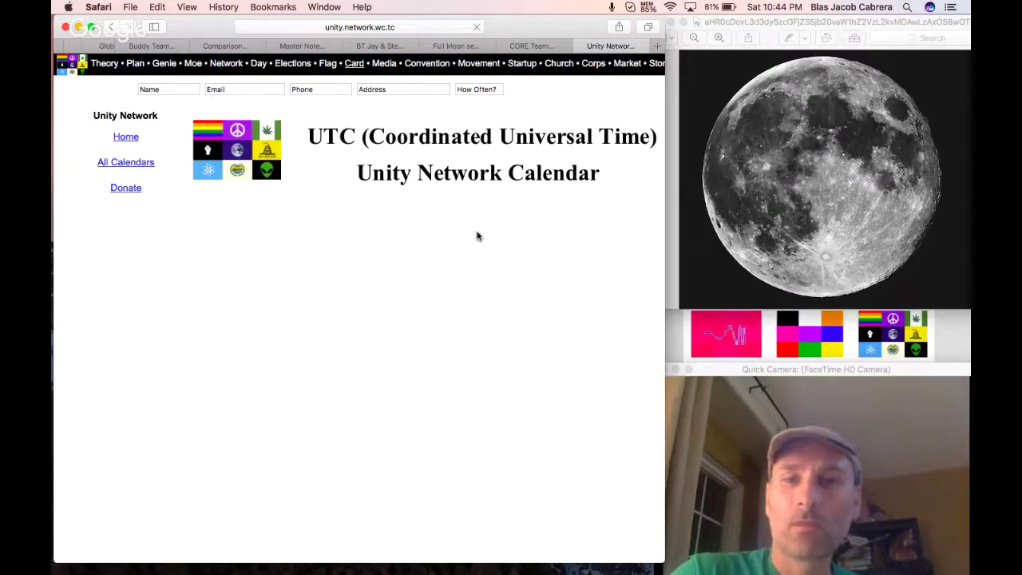
scroll(476, 234, right, 2)
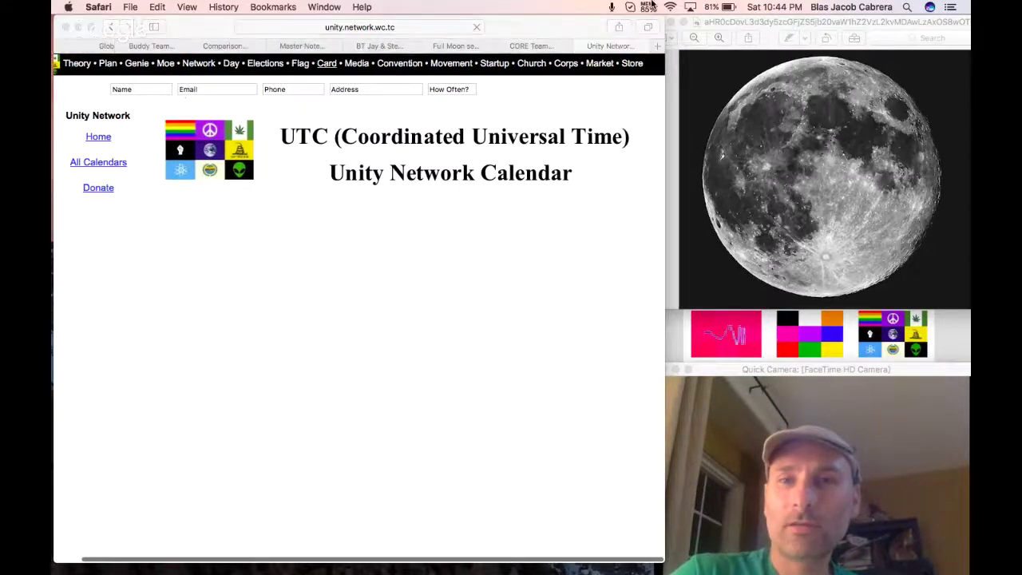
click(648, 7)
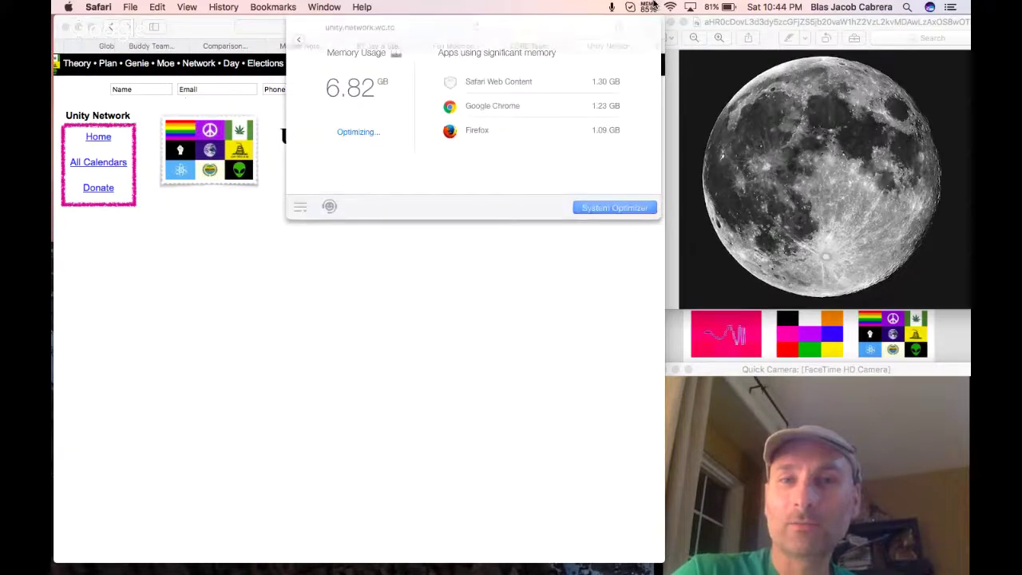
click(440, 296)
scroll(440, 298, down, 2)
scroll(440, 298, up, 1)
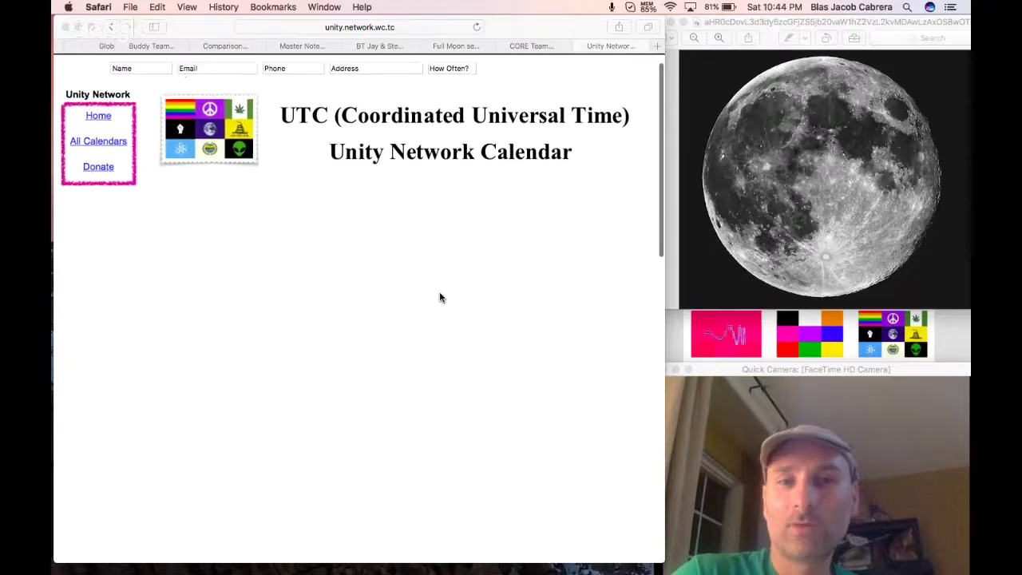
scroll(504, 220, down, 2)
scroll(504, 221, up, 3)
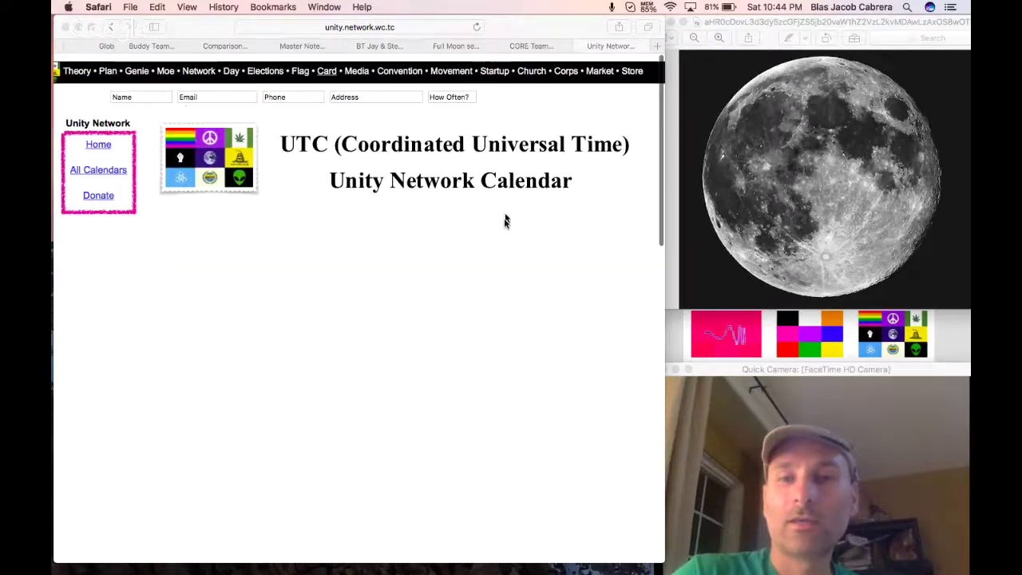
click(582, 47)
click(583, 46)
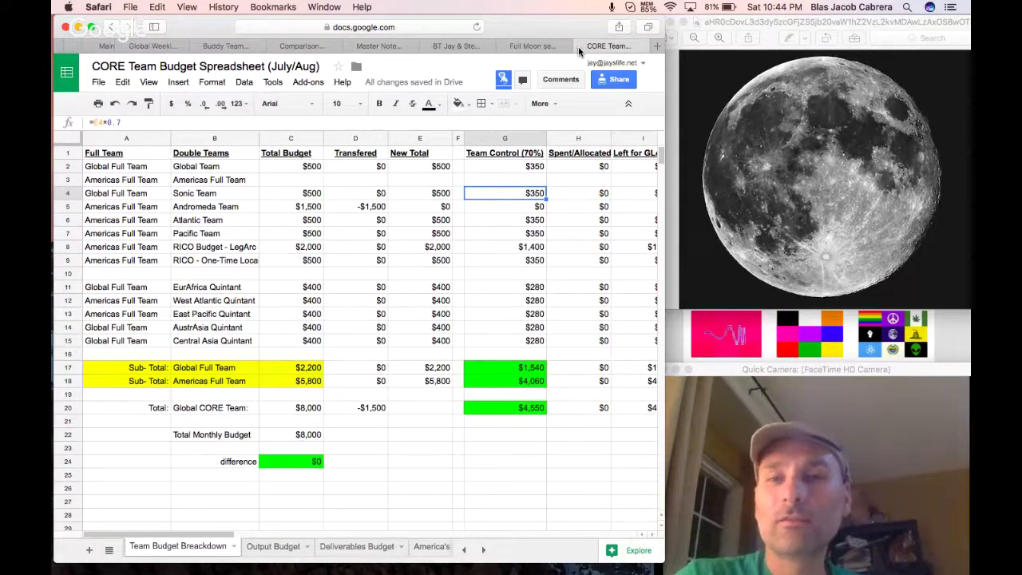
Close the CORE Team budget spreadsheet with Cmd+W to get back to the Full Moon session doc.
click(779, 6)
key(super+w)
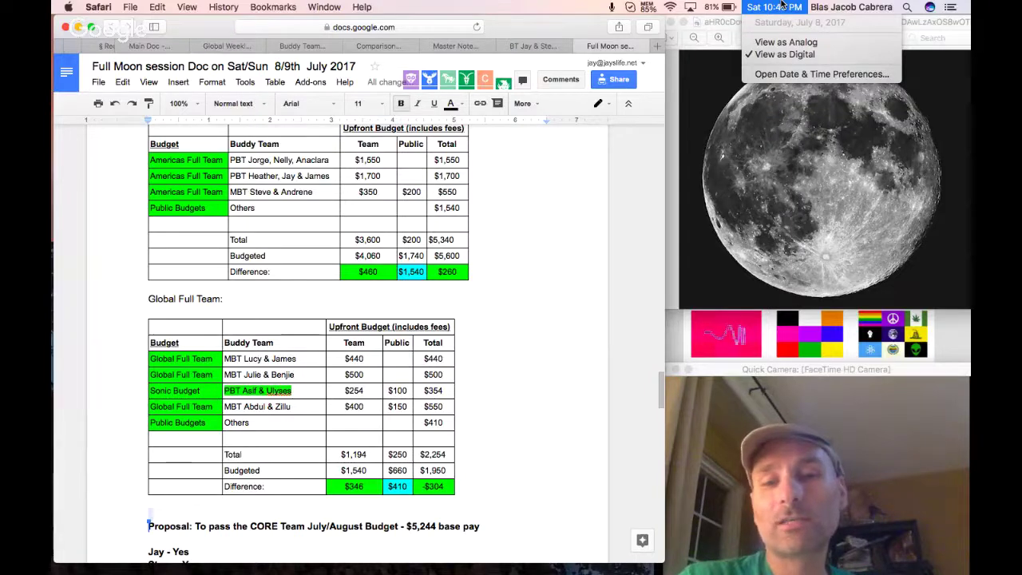
Insert a row of dashes under the consensus sentence, with blank lines before and after it.
click(783, 5)
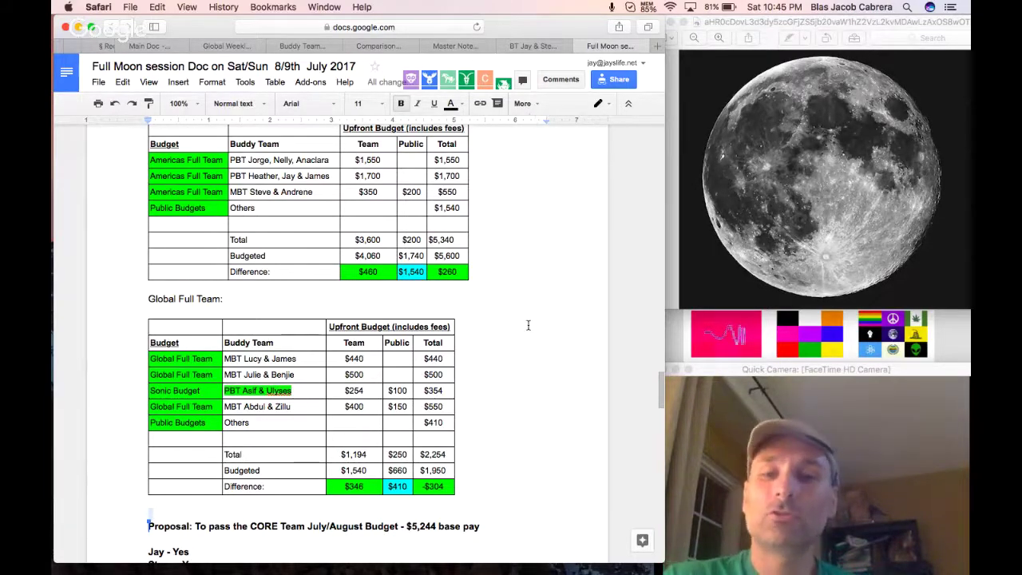
scroll(528, 325, down, 5)
scroll(528, 325, down, 6)
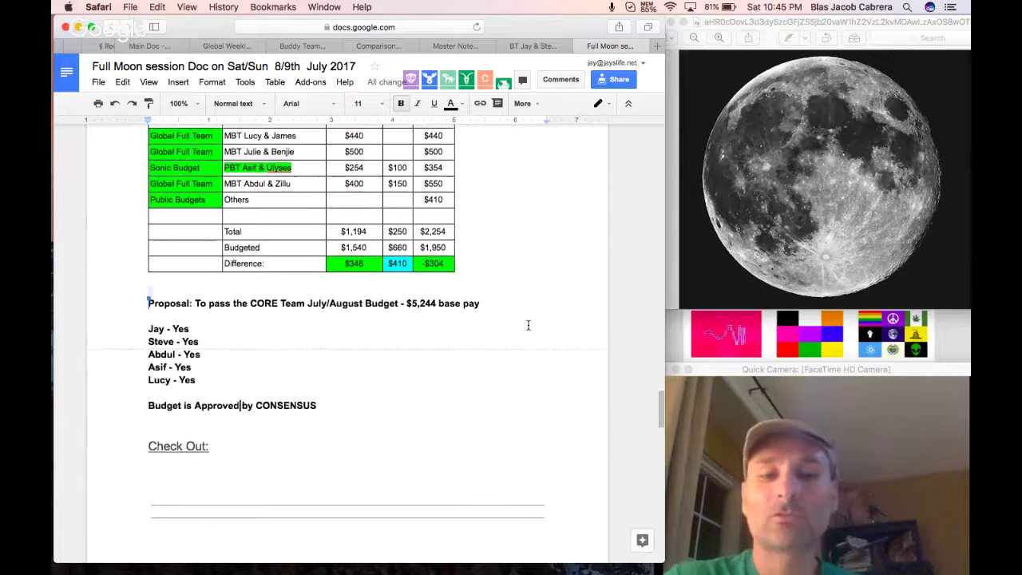
click(263, 370)
key(Return)
key(Return)
key(Return)
key(Return)
key(Return)
key(Return)
key(Return)
key(Return)
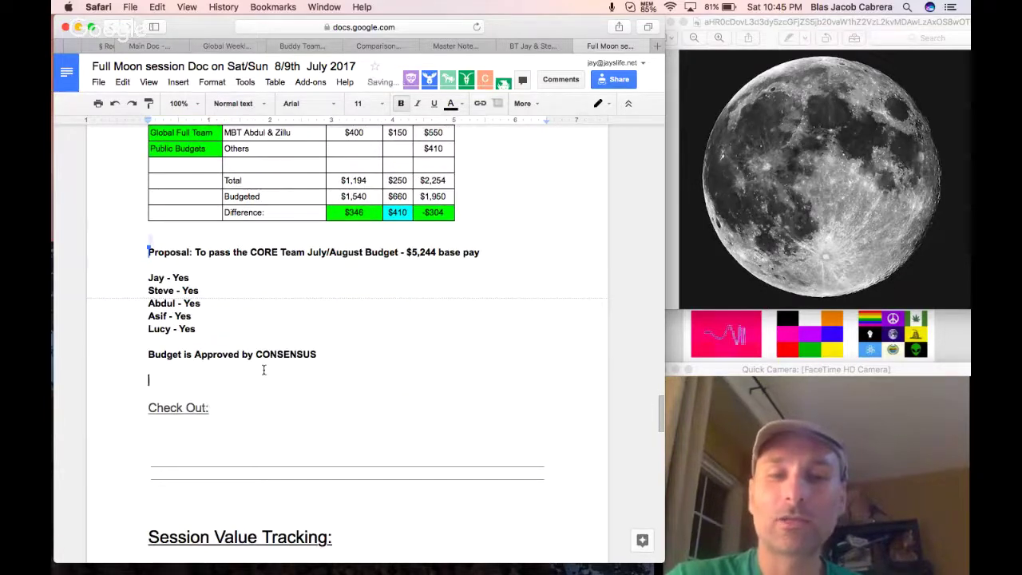
key(Return)
key(Return)
key(Return)
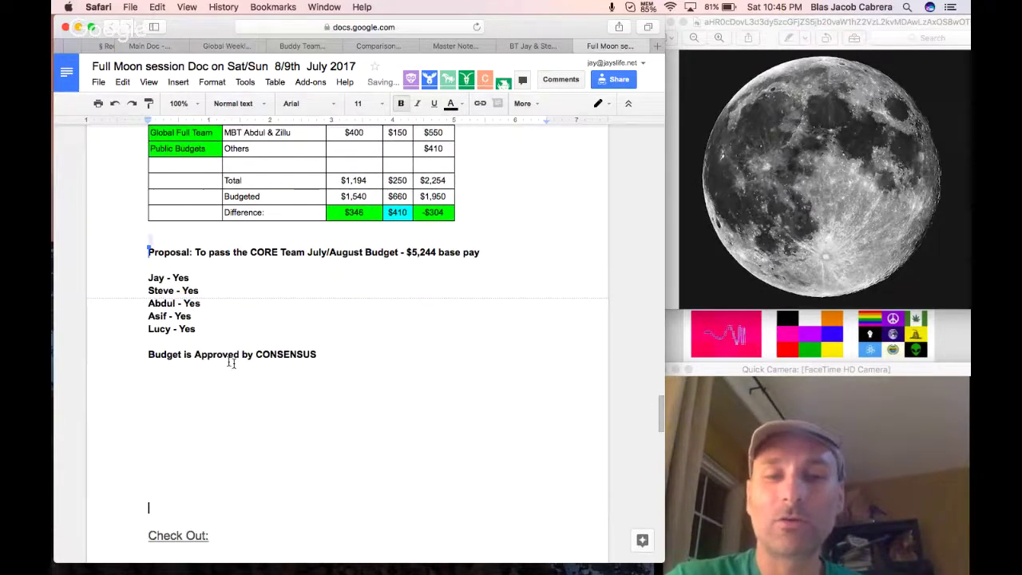
text(----)
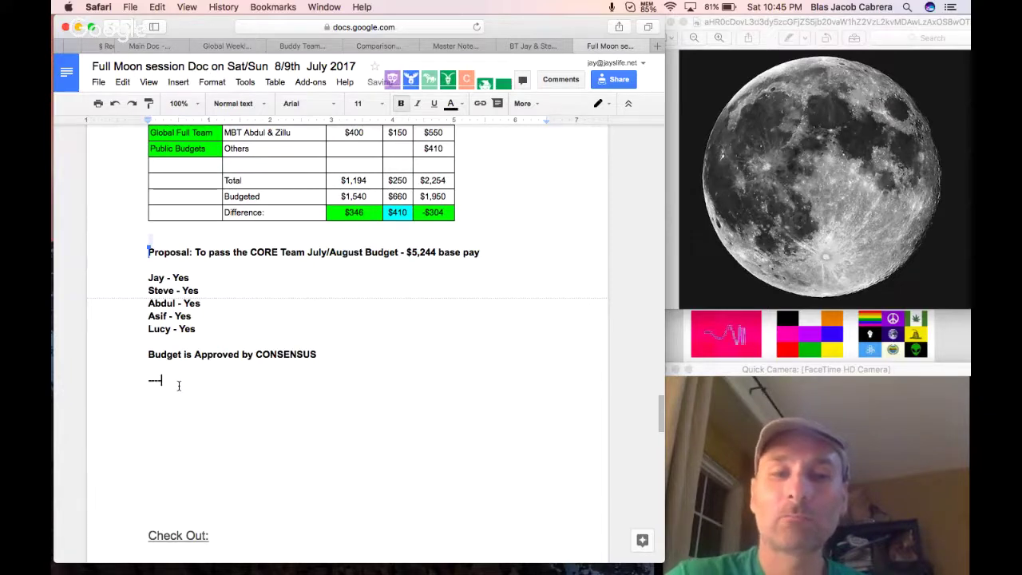
text(-------------)
key(Return)
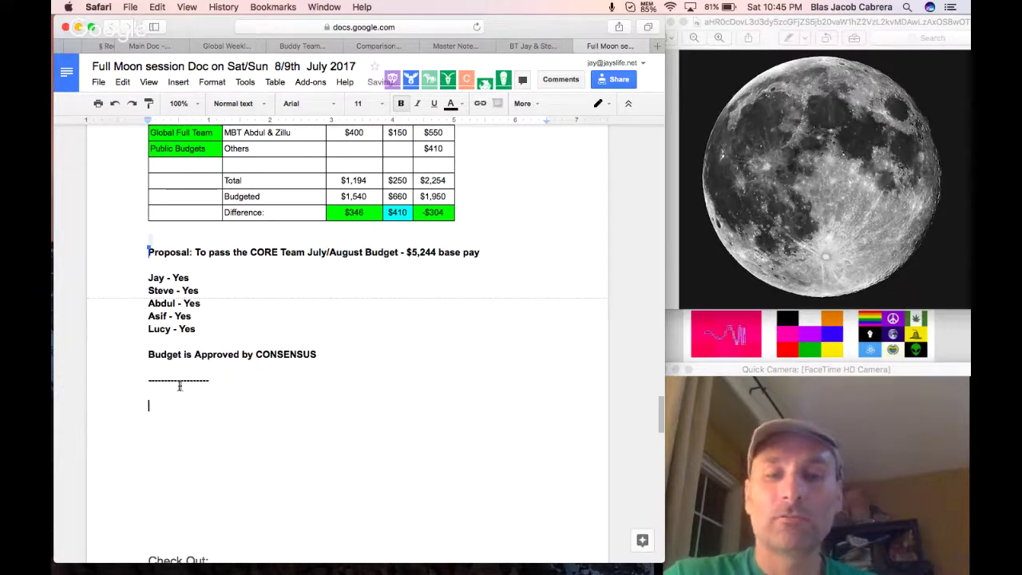
key(Return)
key(Return)
key(Return)
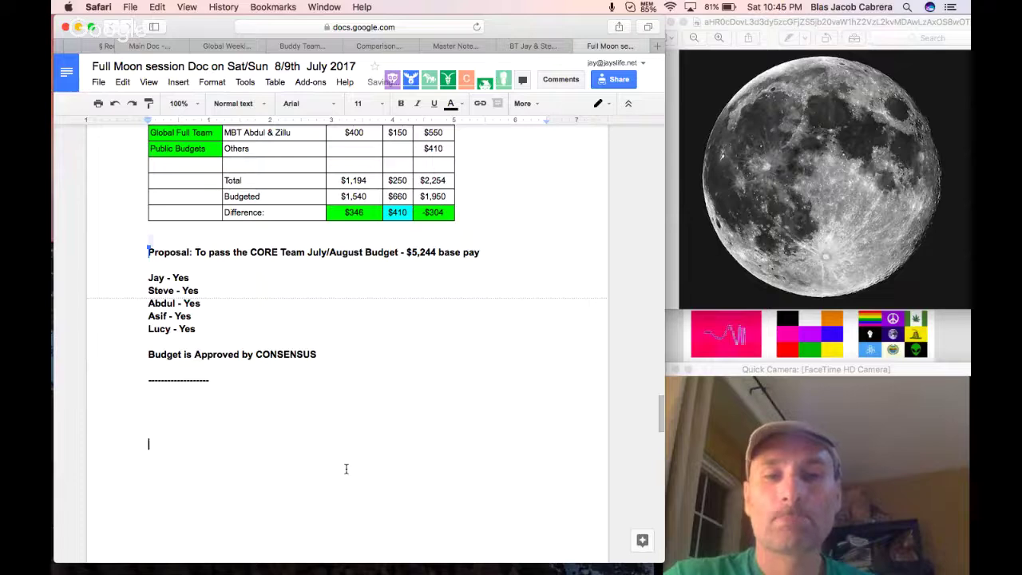
Copy the Quintants topic and its four sub-items from Priority TOPICS below the separator.
scroll(345, 468, up, 20)
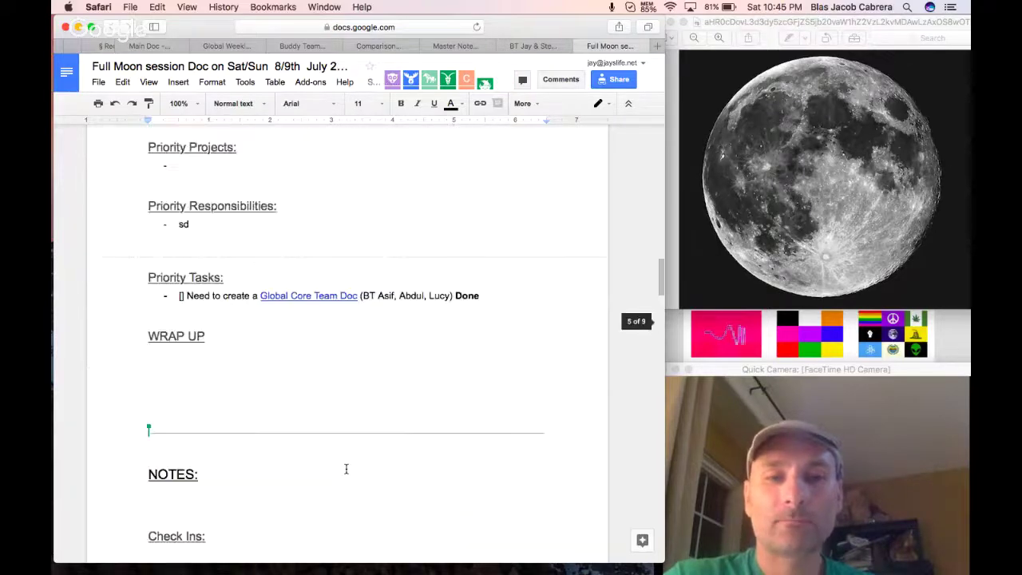
scroll(346, 469, up, 2)
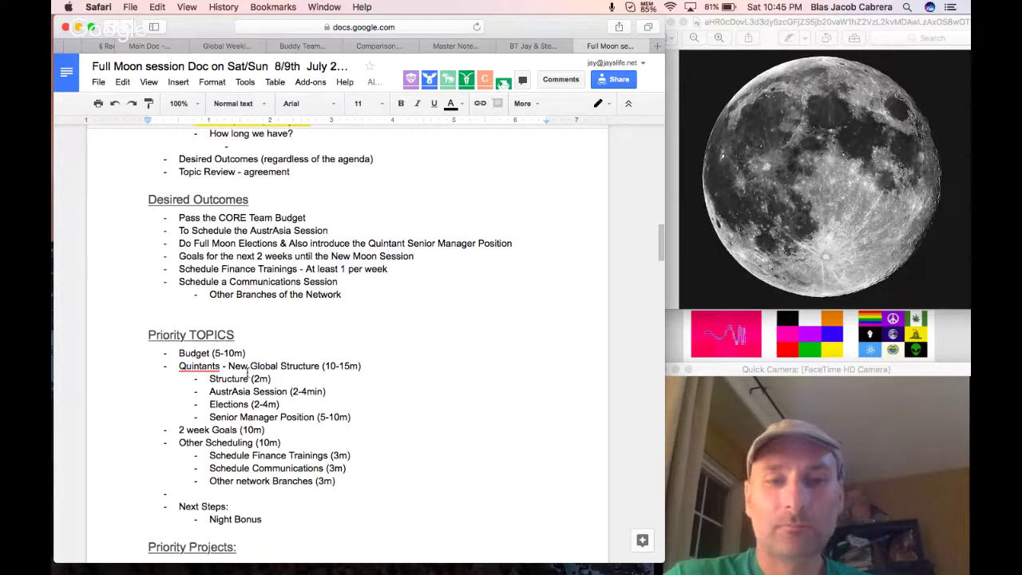
drag(177, 365, 359, 418)
key(super+c)
scroll(358, 417, down, 4)
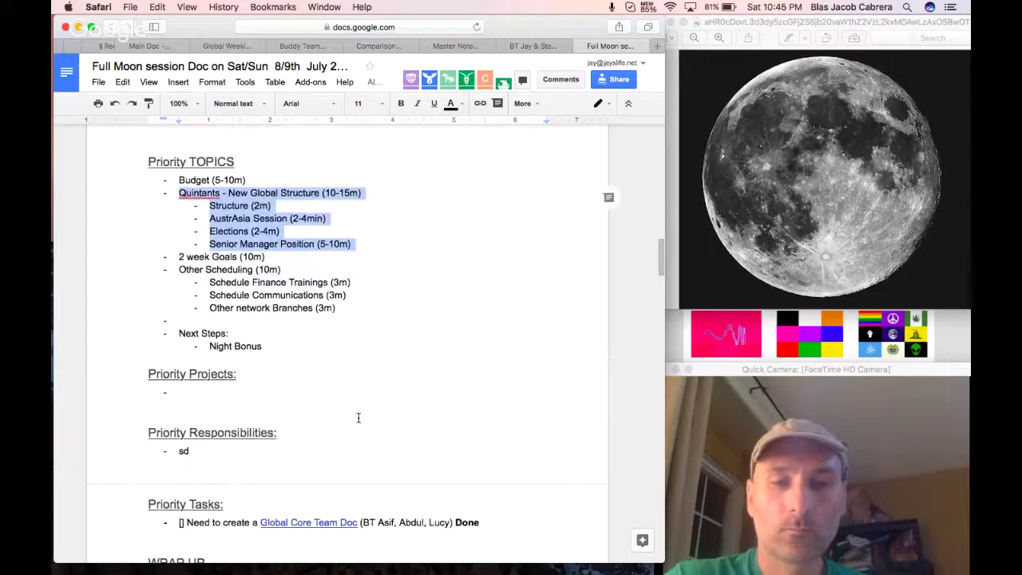
scroll(358, 418, down, 15)
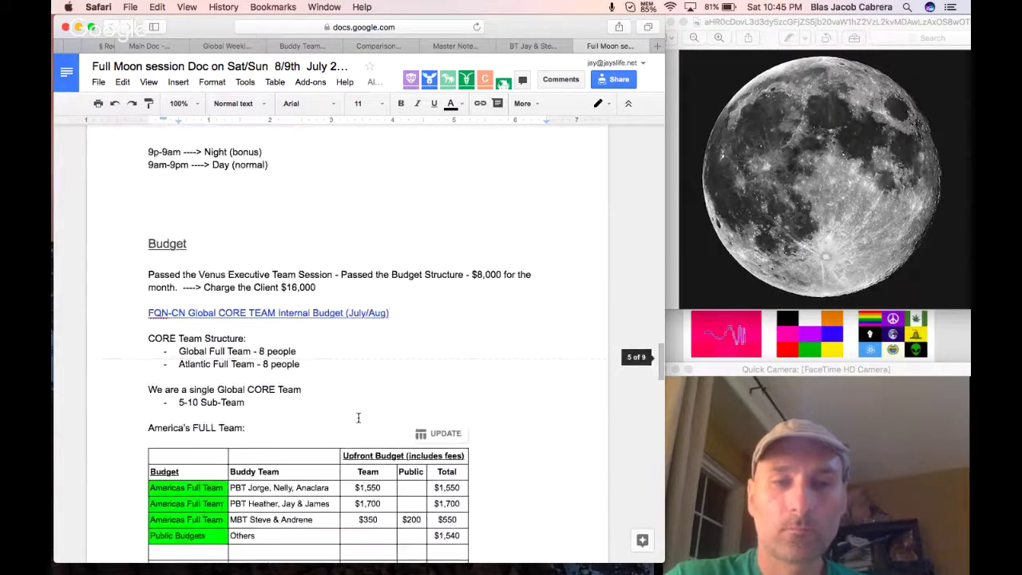
scroll(358, 418, down, 17)
click(296, 376)
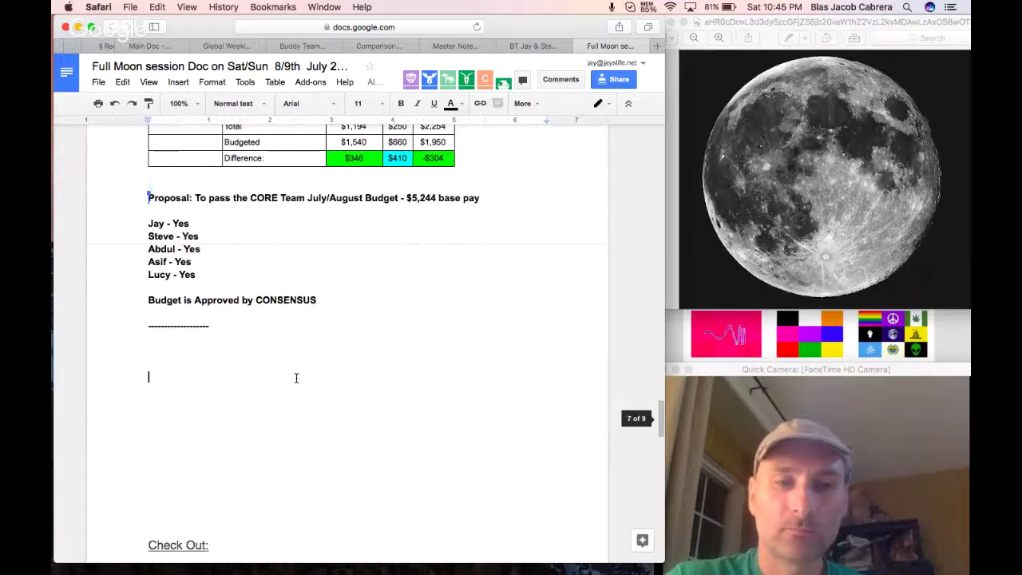
key(super+v)
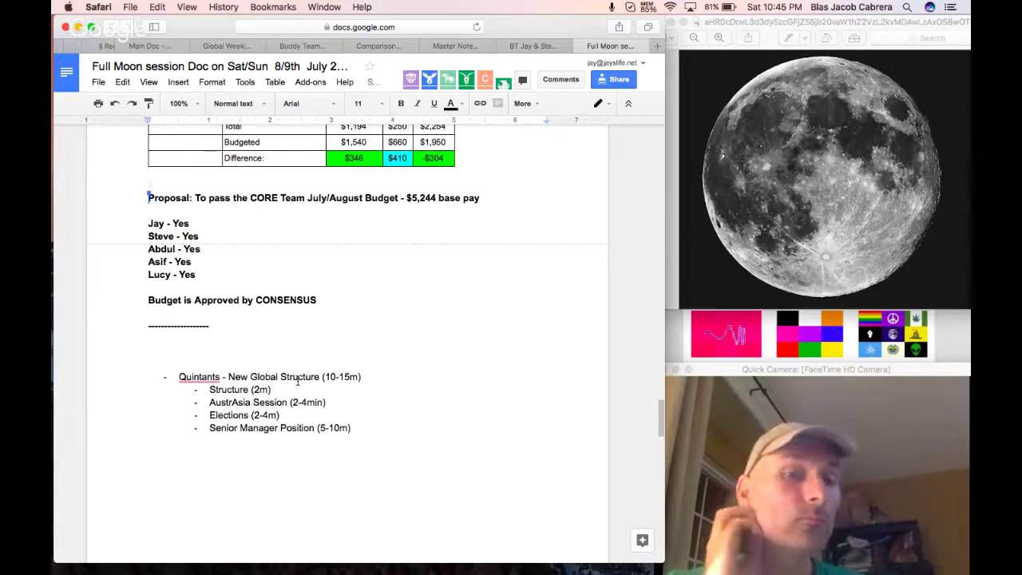
Make the Quintants line an unbulleted, underlined Heading 3.
click(180, 374)
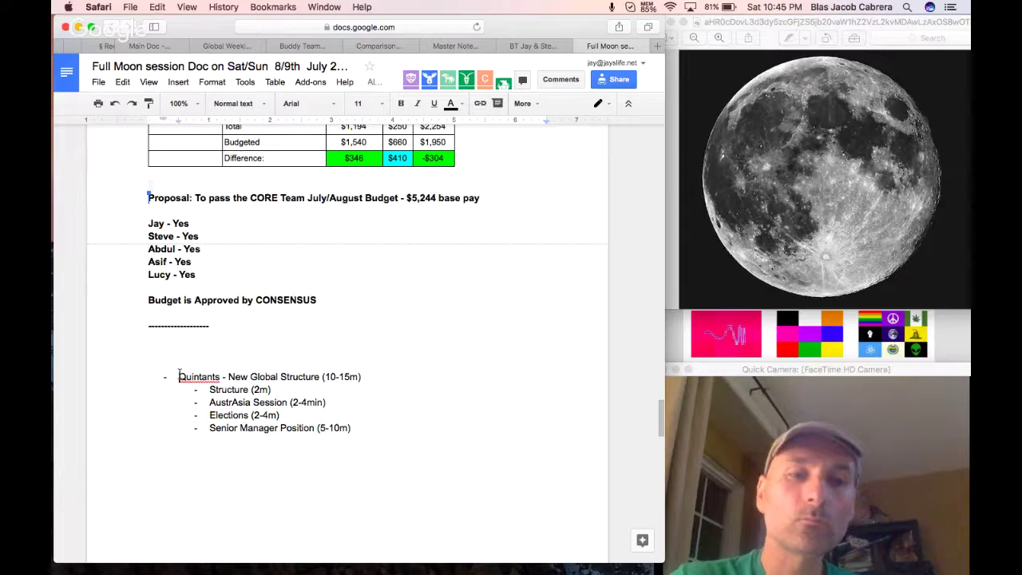
key(BackSpace)
triple_click(185, 376)
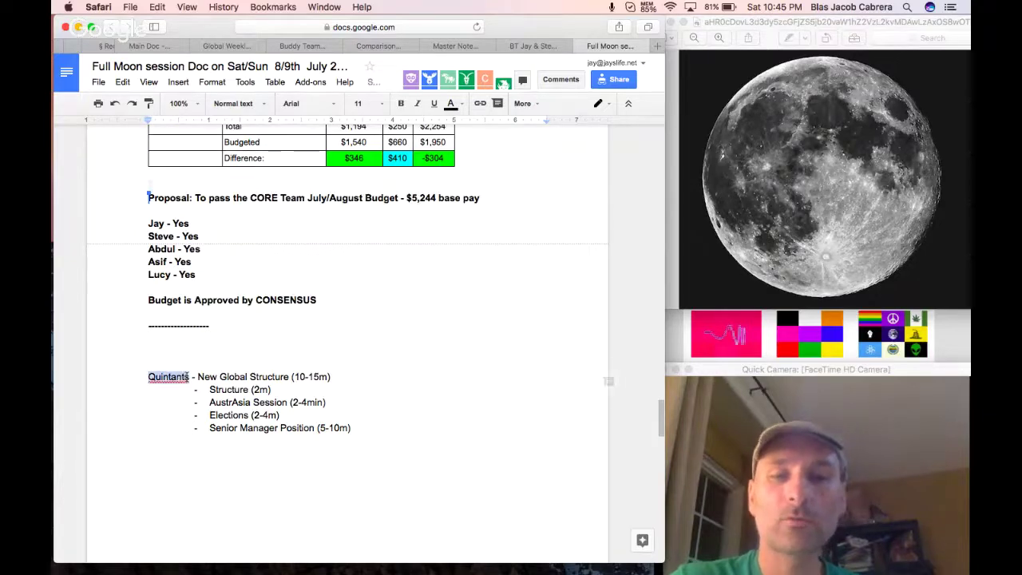
click(221, 107)
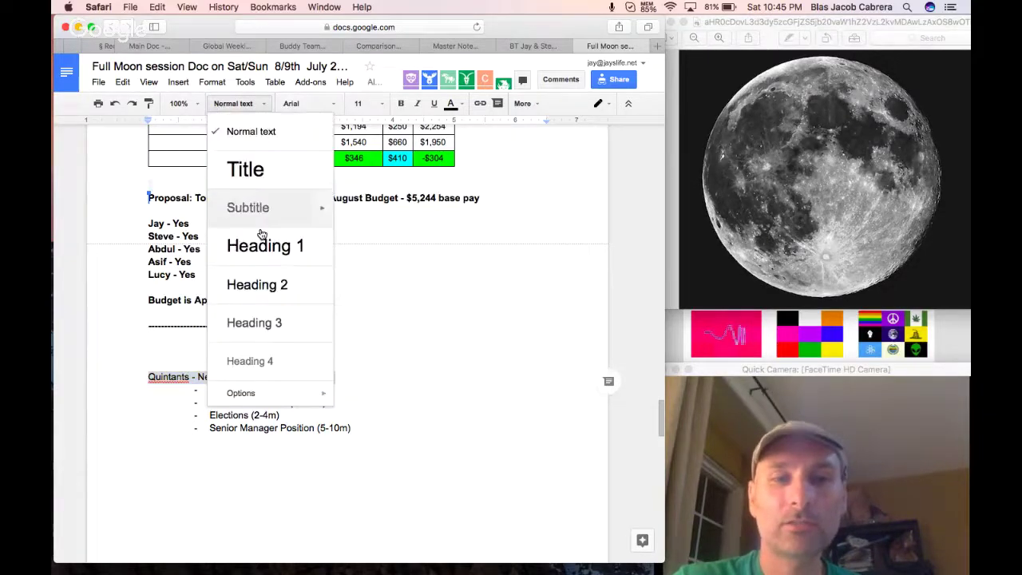
click(263, 322)
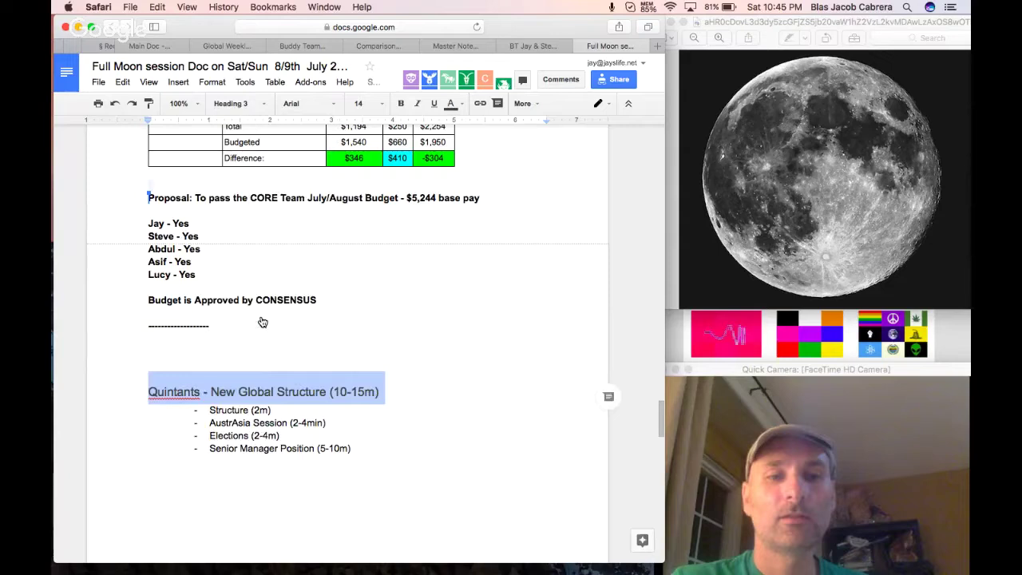
key(super+u)
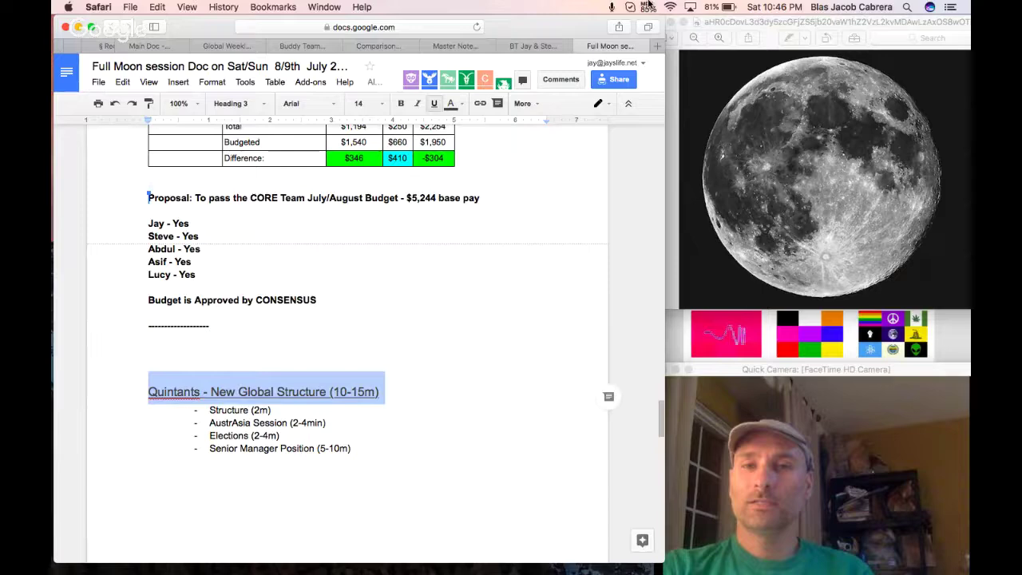
click(648, 6)
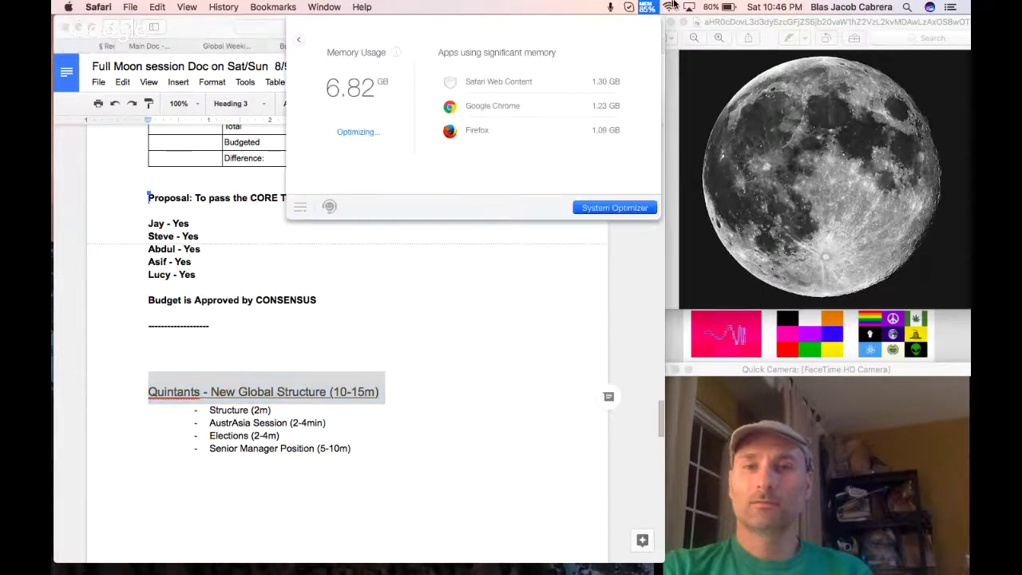
click(648, 6)
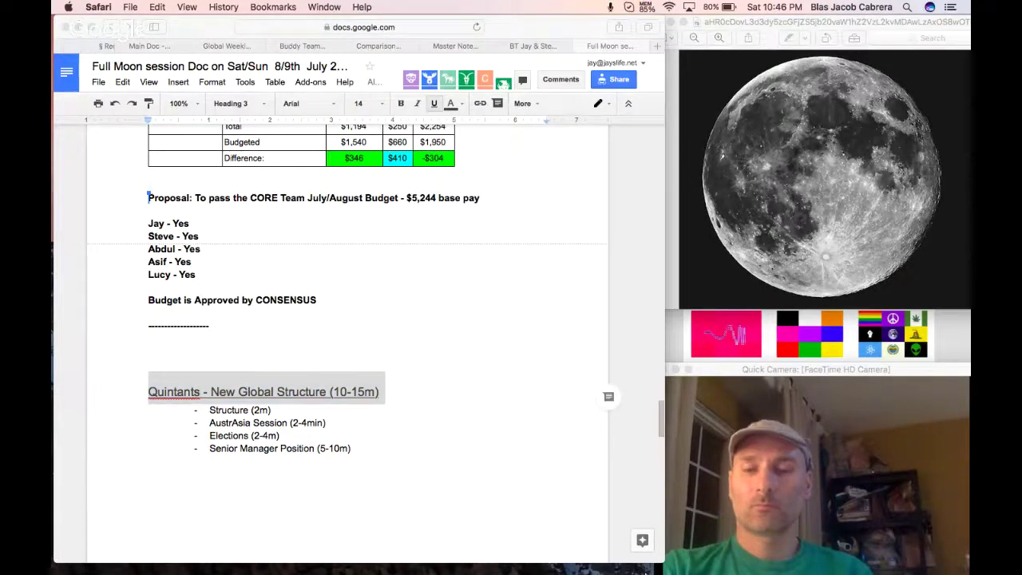
mouse_move(650, 563)
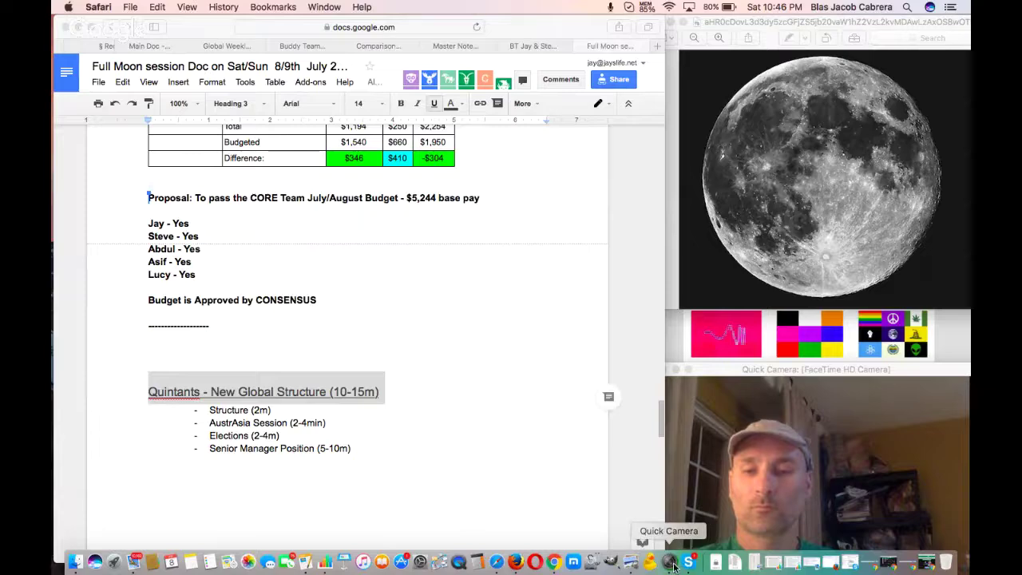
click(557, 563)
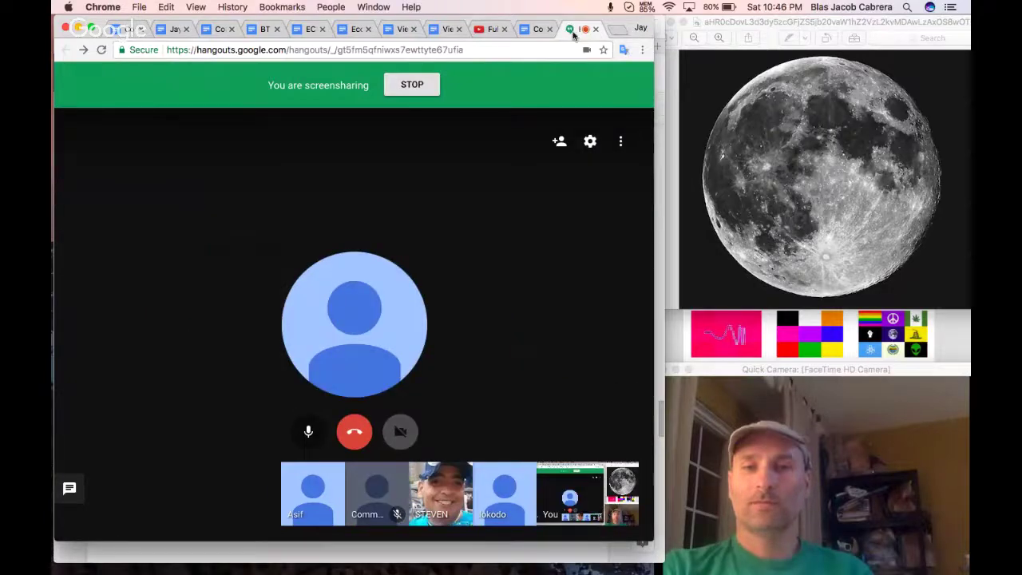
click(78, 29)
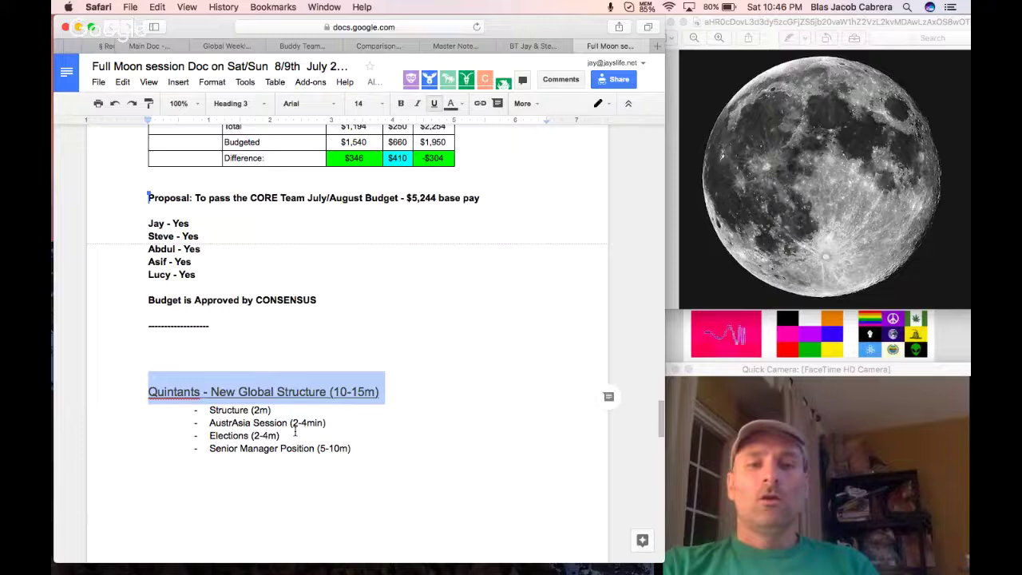
click(295, 435)
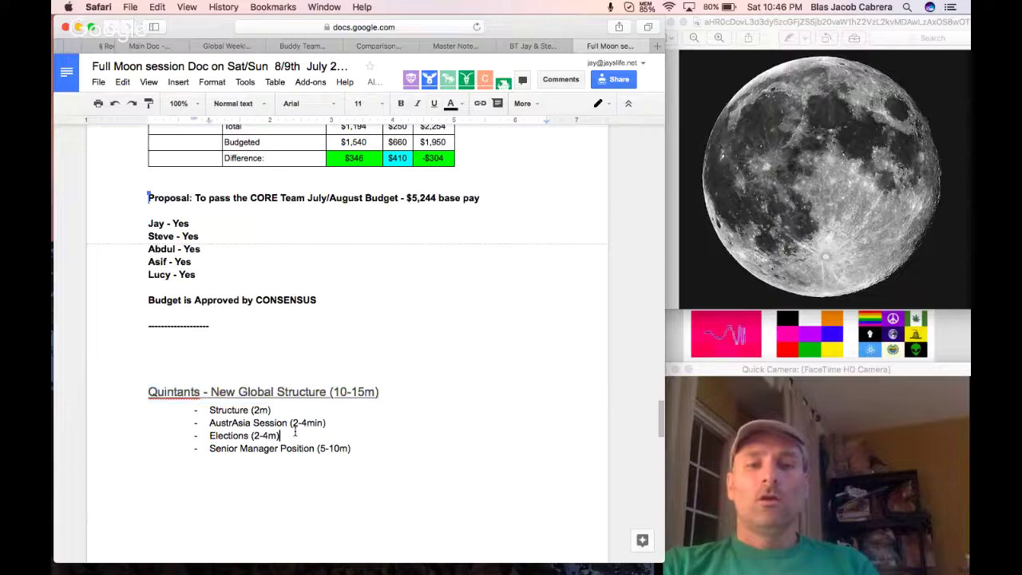
scroll(295, 431, down, 2)
Add 'Break up the world into 5 Session/Quintants:' with a '4' bullet and an overlap bullet.
click(292, 429)
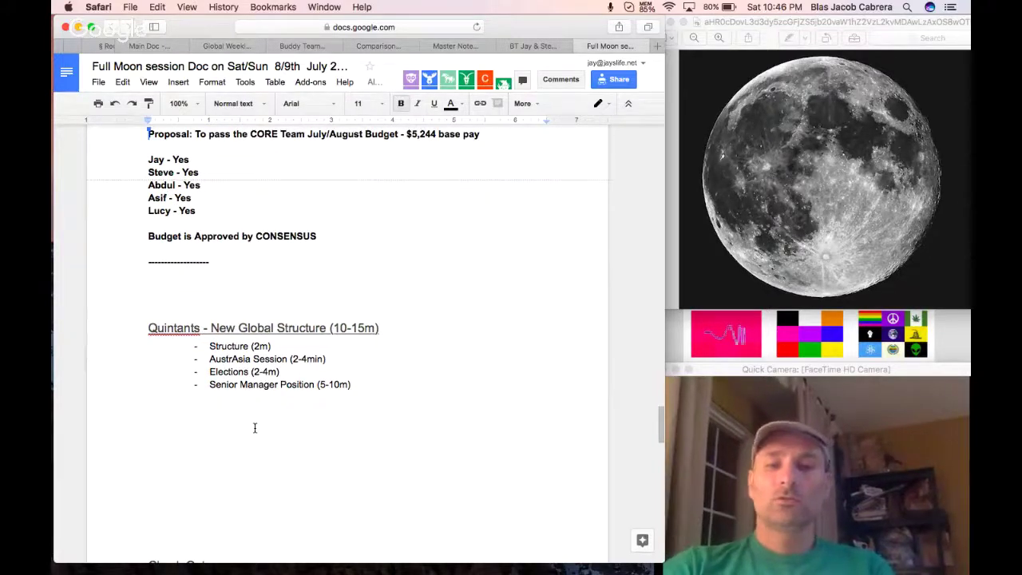
text(Break )
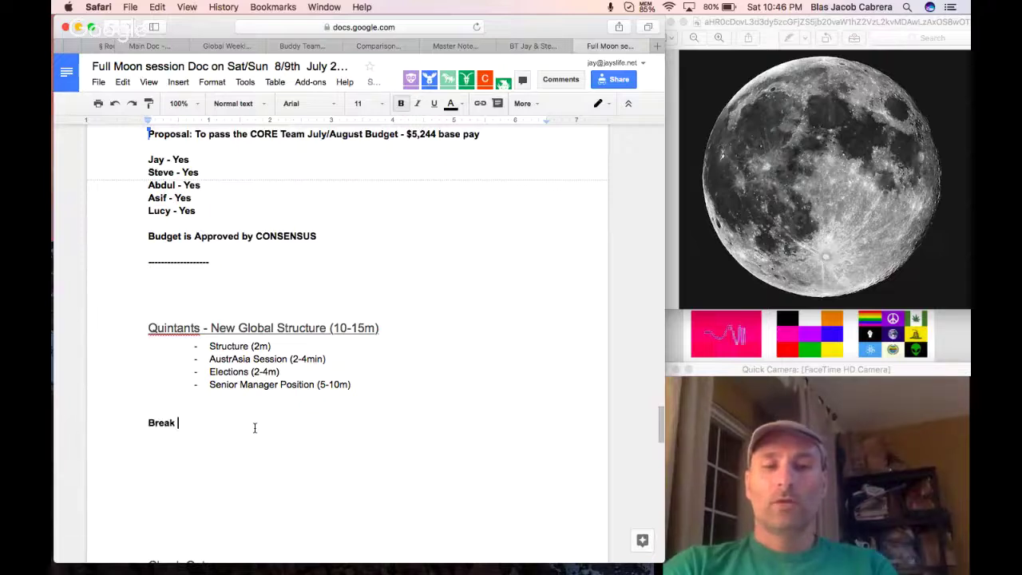
text(up the world into 5)
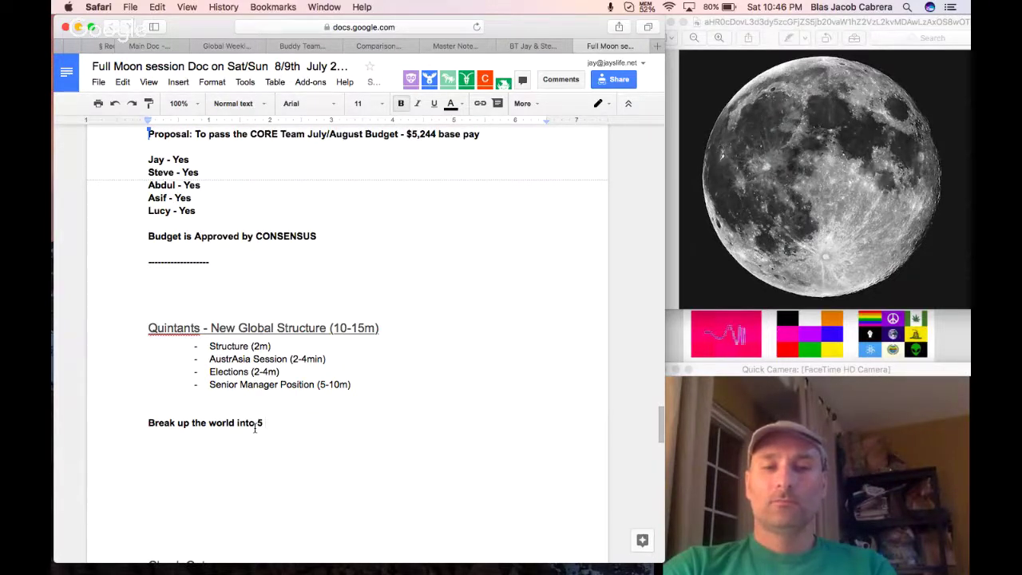
text( Session/)
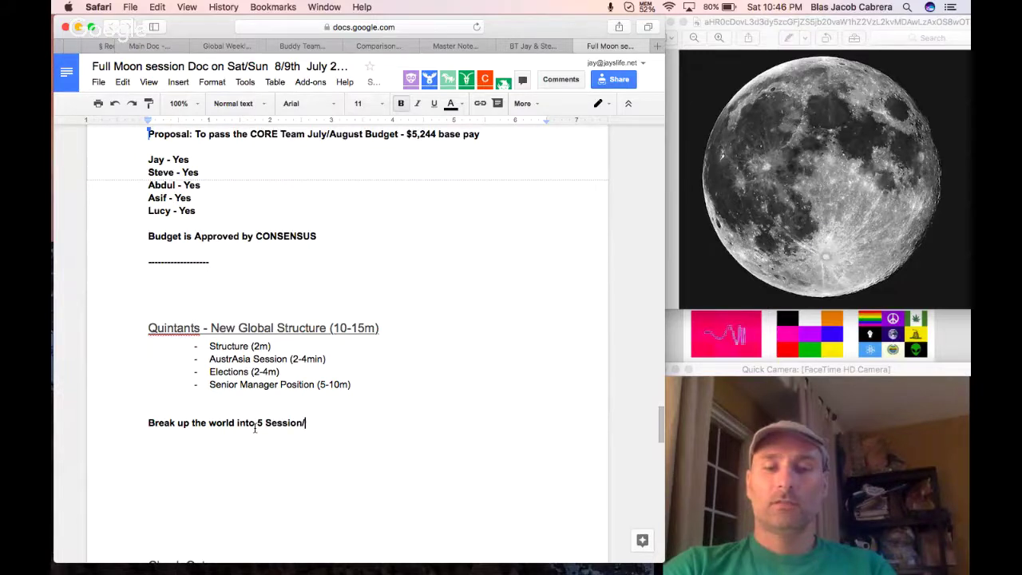
text(Quintants)
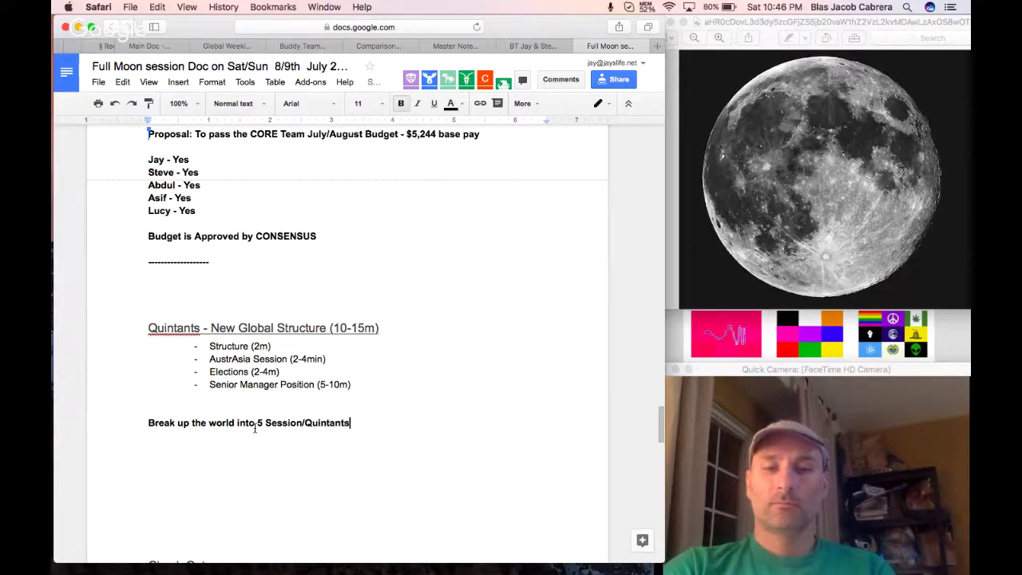
text(:)
key(Return)
text(4.8 hours per Quintant)
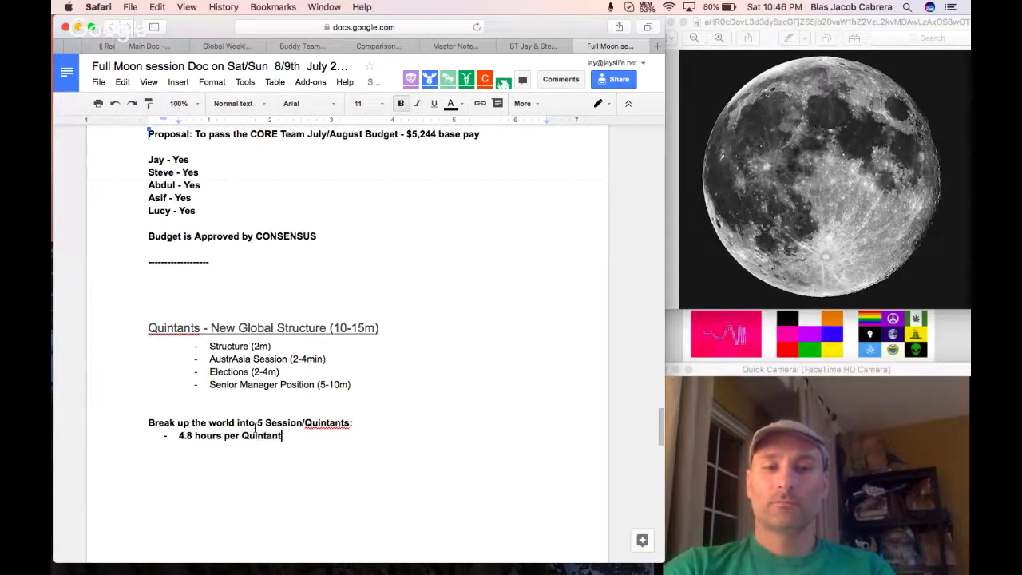
key(Return)
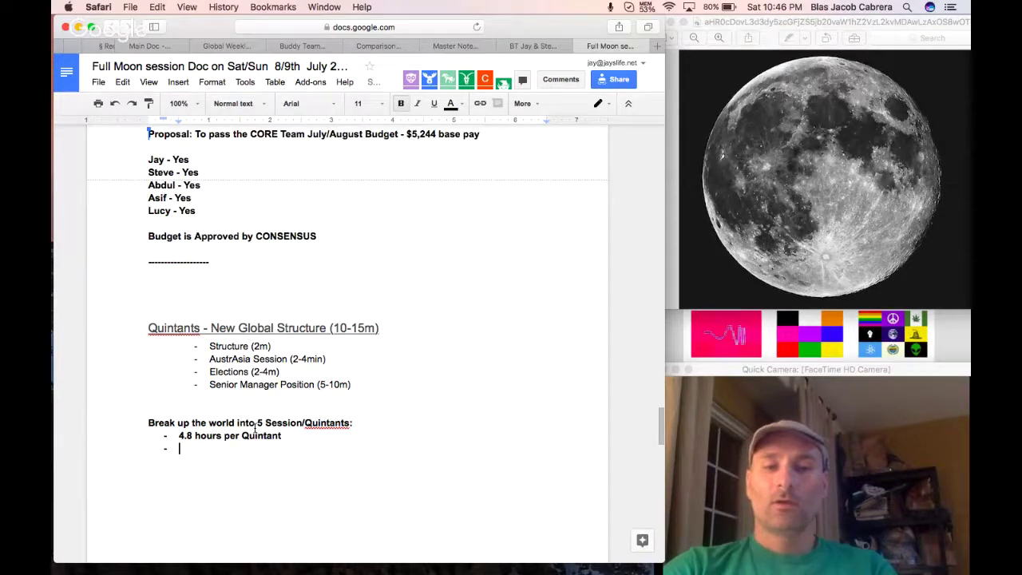
text(Over)
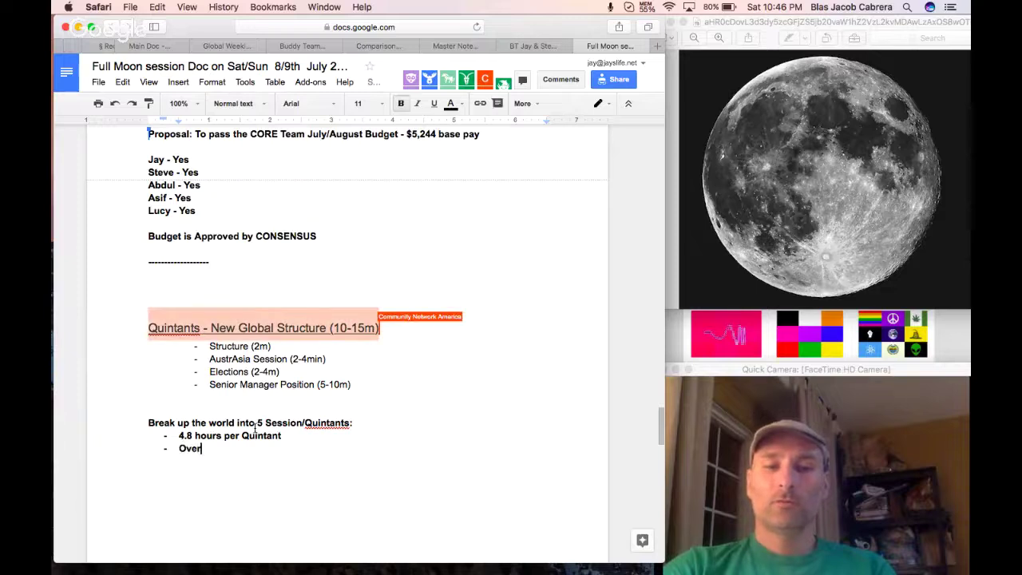
text(lap between)
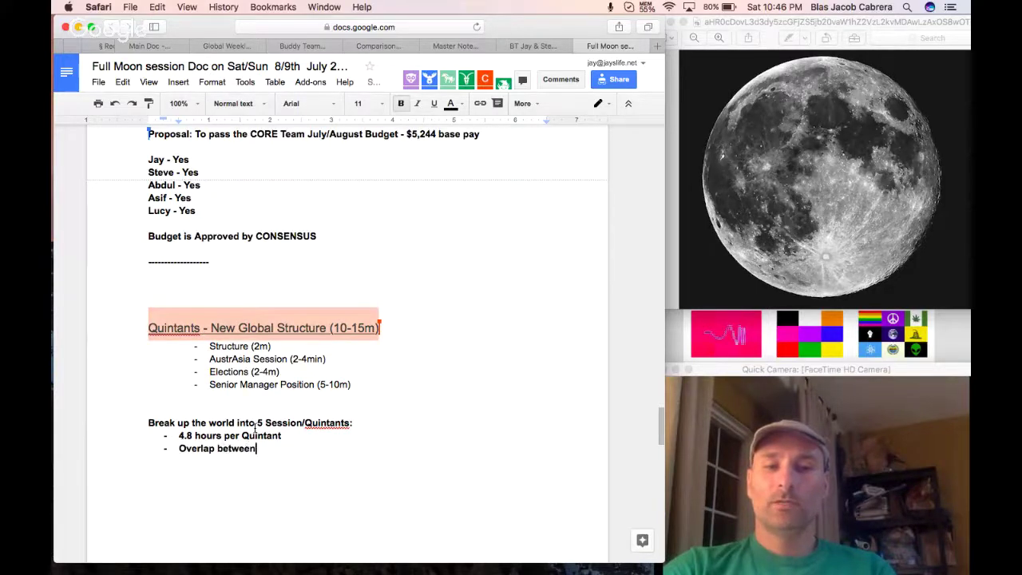
text( Quinatnts)
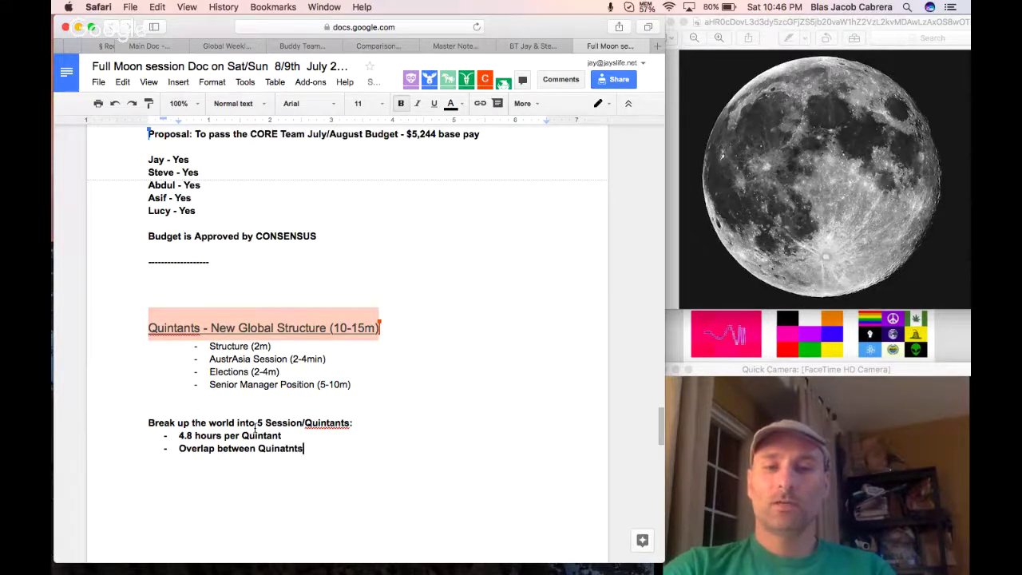
text( - create )
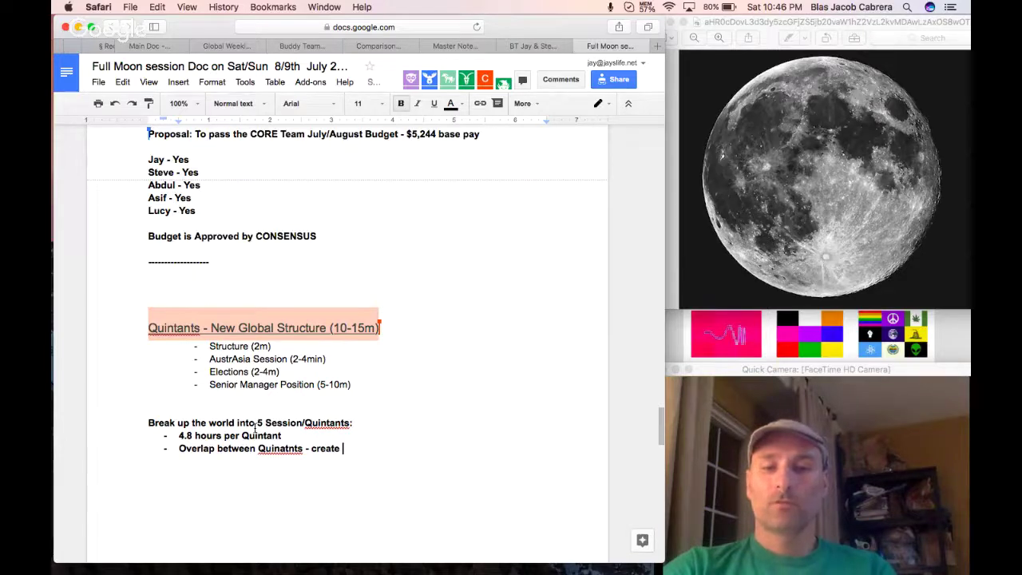
text(5 6 hours days)
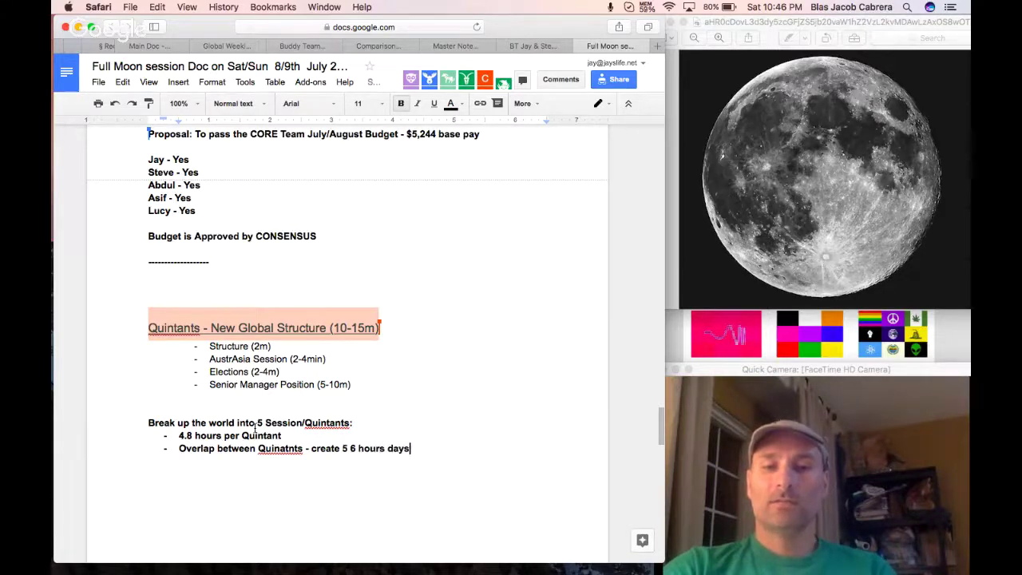
Change the '5' in the overlap bullet to 'five'.
double_click(346, 448)
text(five)
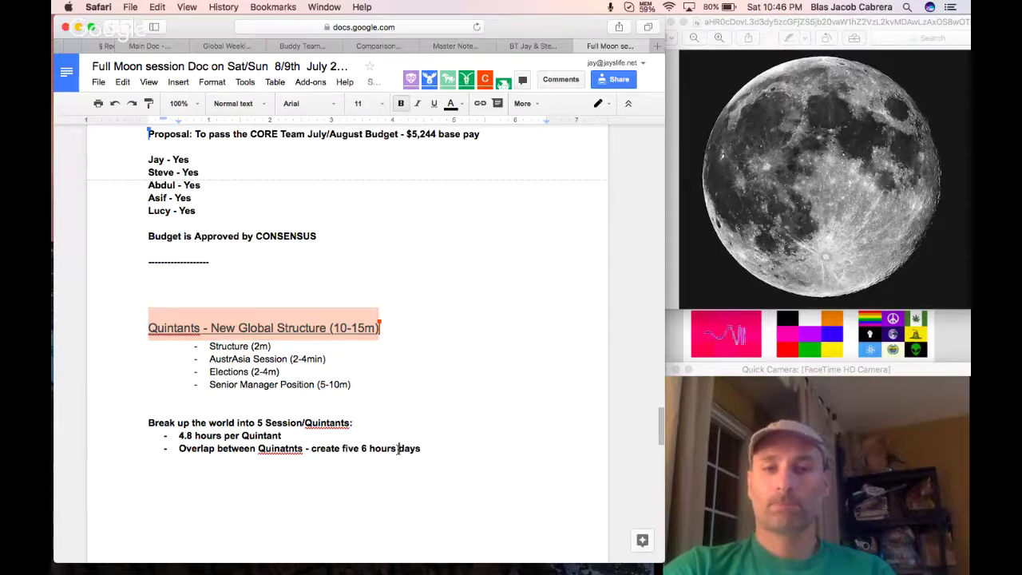
click(437, 449)
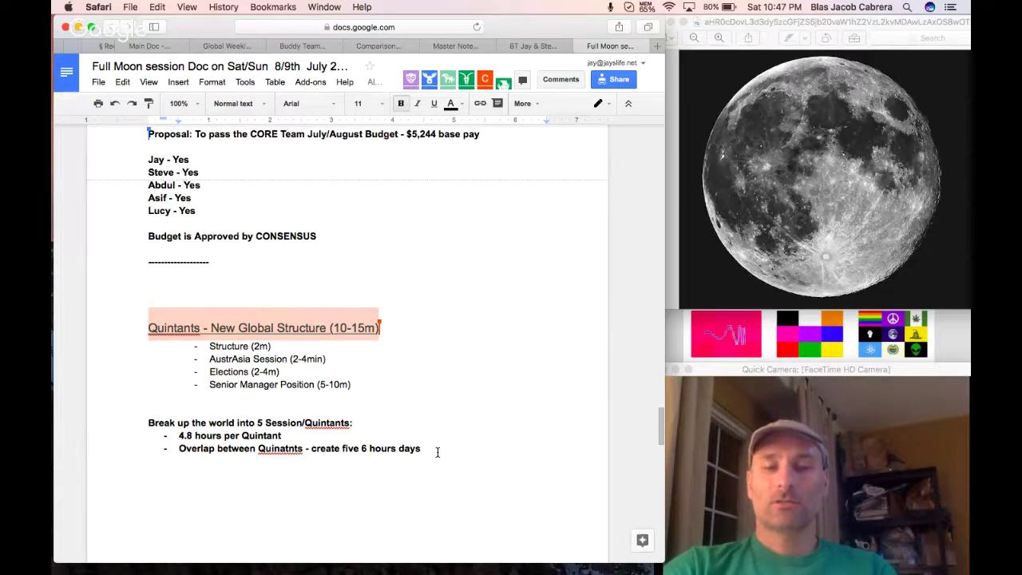
Open the CORE TEAM budget spreadsheet from the link in the doc's Budget section.
click(532, 47)
click(603, 47)
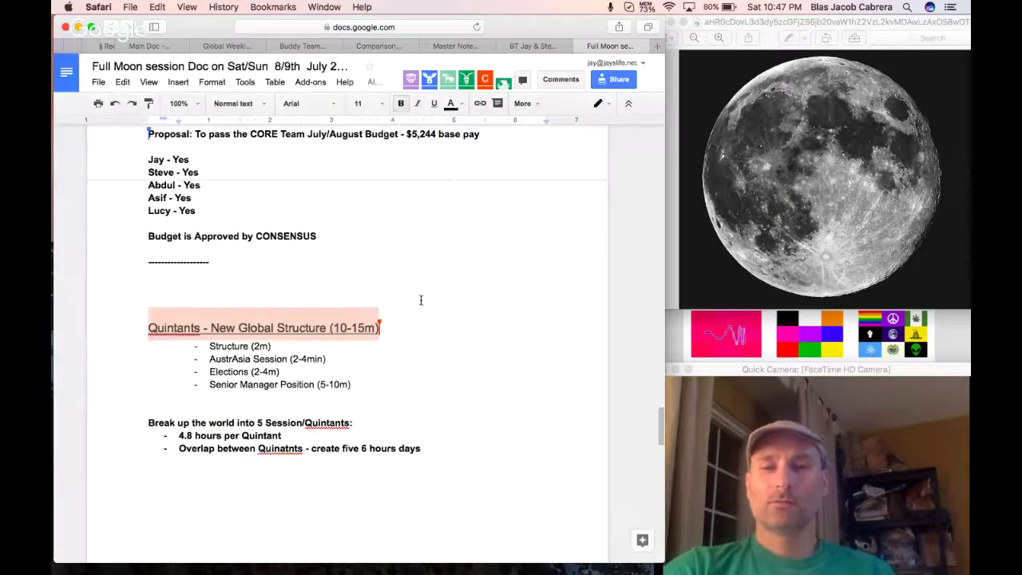
scroll(420, 299, up, 8)
scroll(421, 299, up, 8)
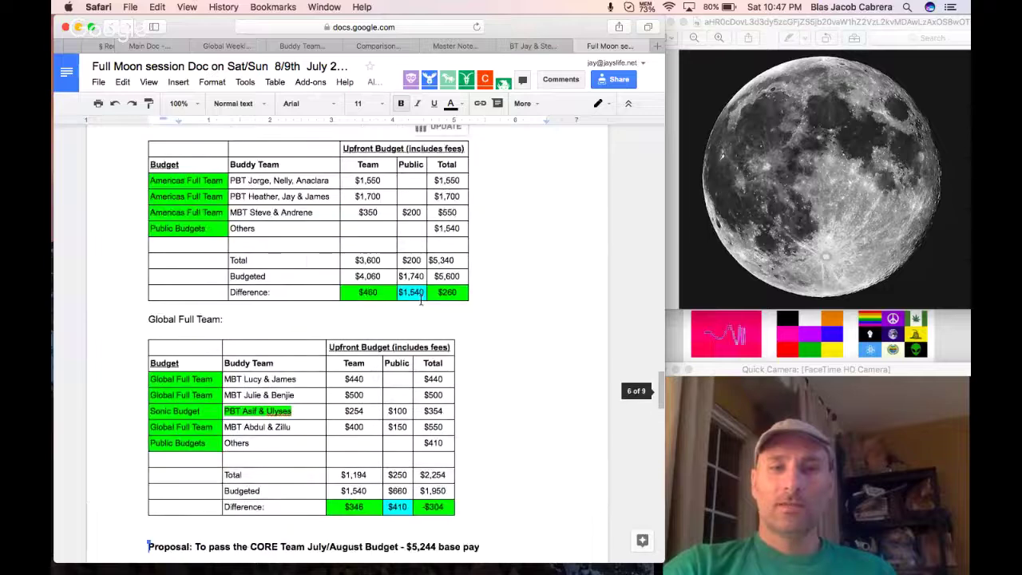
click(303, 229)
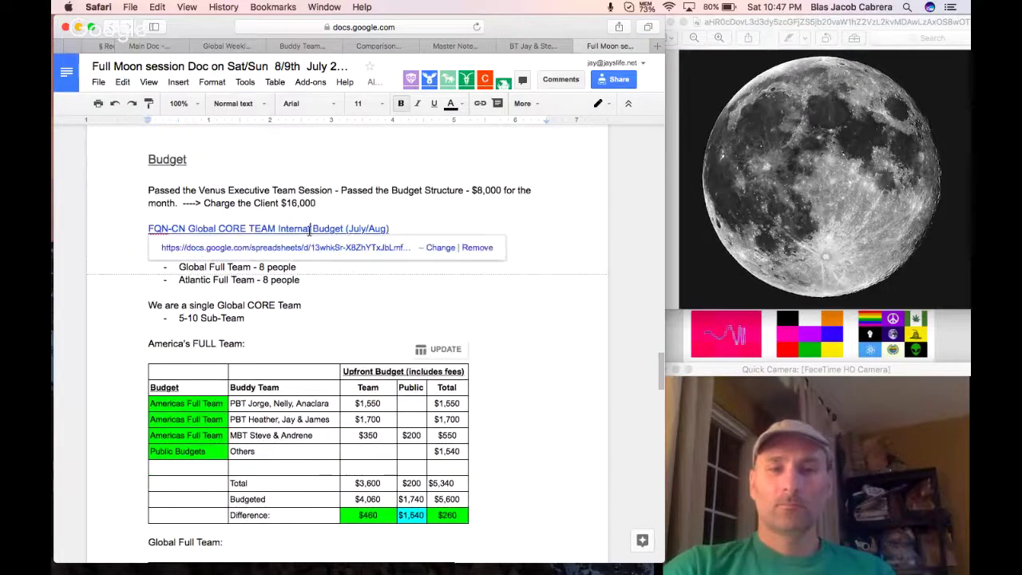
click(308, 246)
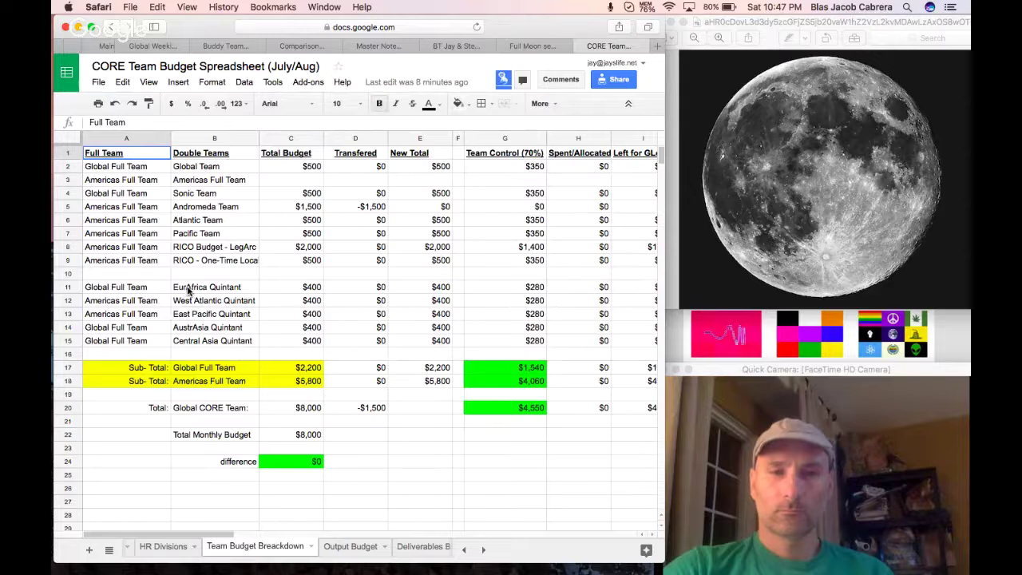
Copy the Quintant names in B11:B15 and go back to the Full Moon session doc's Quintants section.
click(192, 287)
shift+click(192, 341)
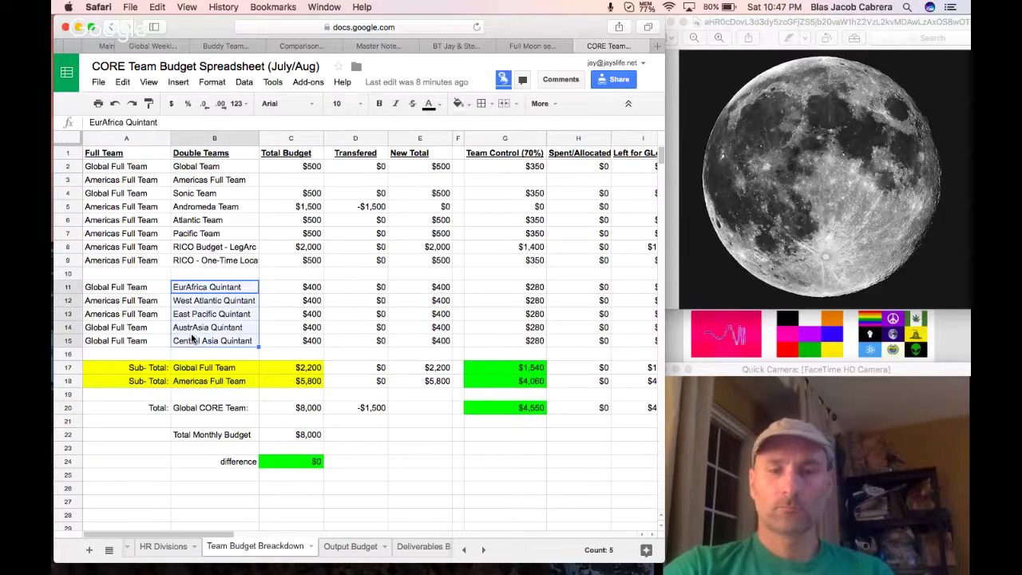
key(super+c)
click(463, 46)
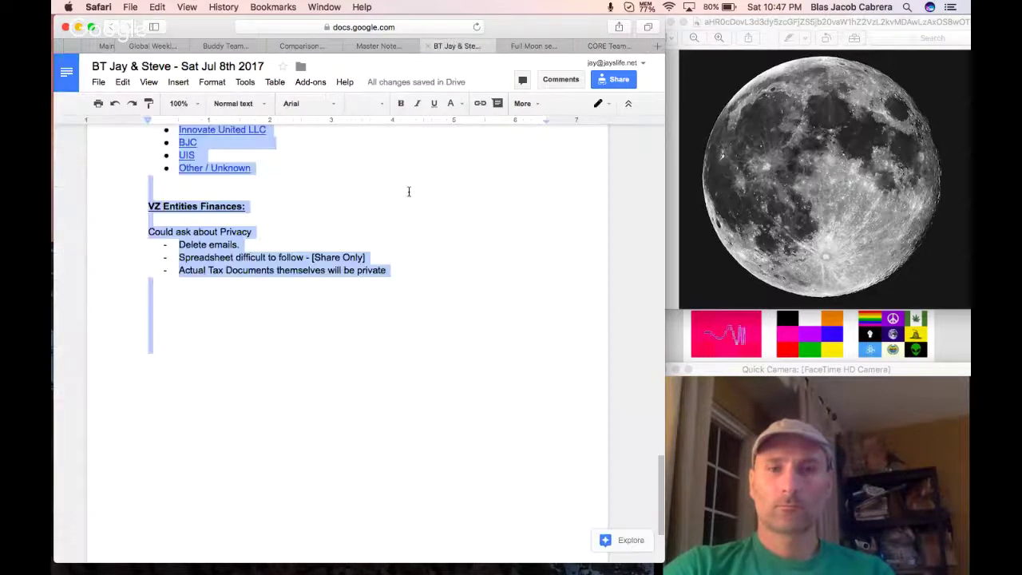
click(526, 45)
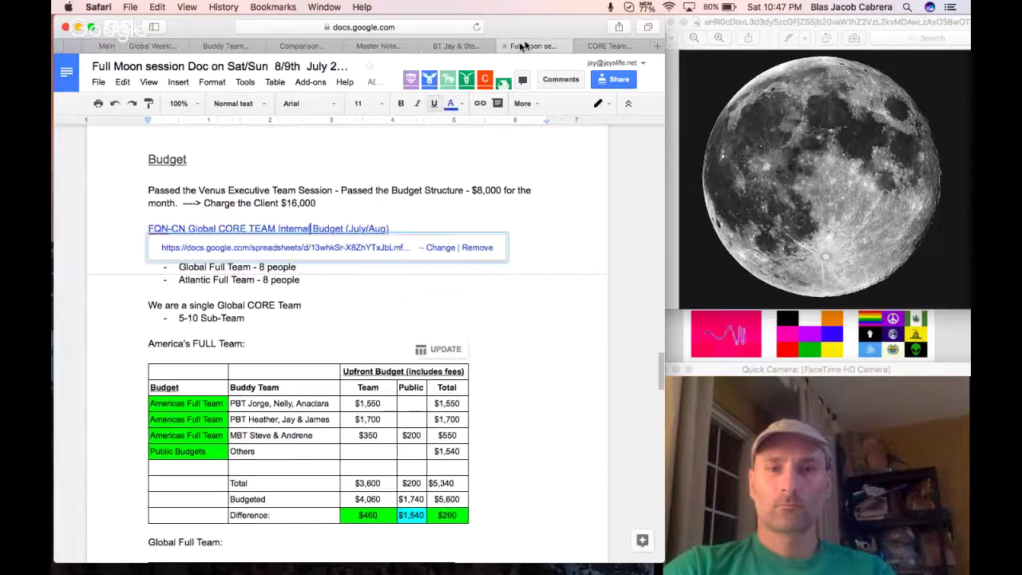
scroll(355, 351, down, 10)
scroll(354, 350, down, 5)
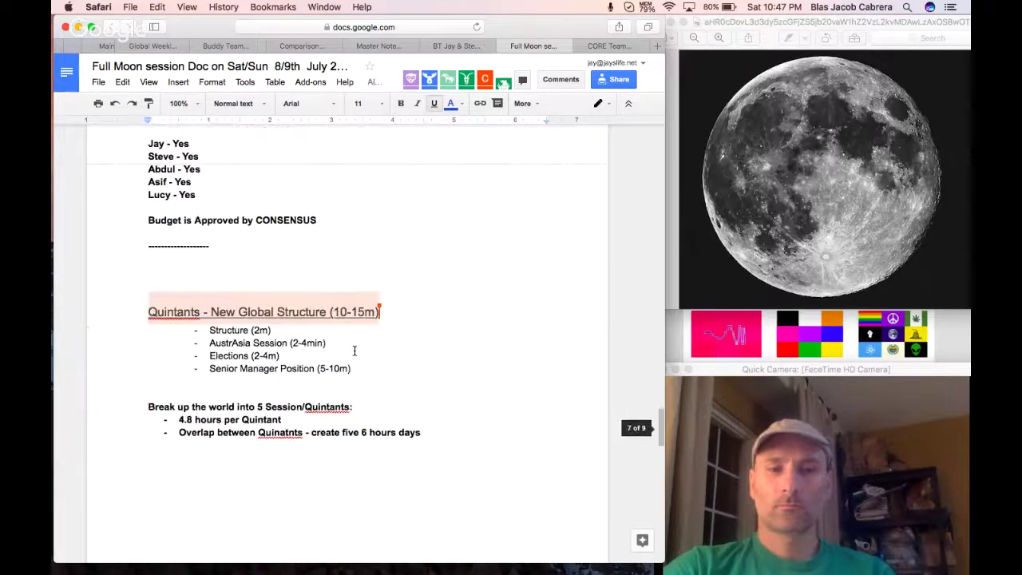
Paste the five Quintant names below the bullets as a table linked to the spreadsheet.
click(285, 418)
key(super+v)
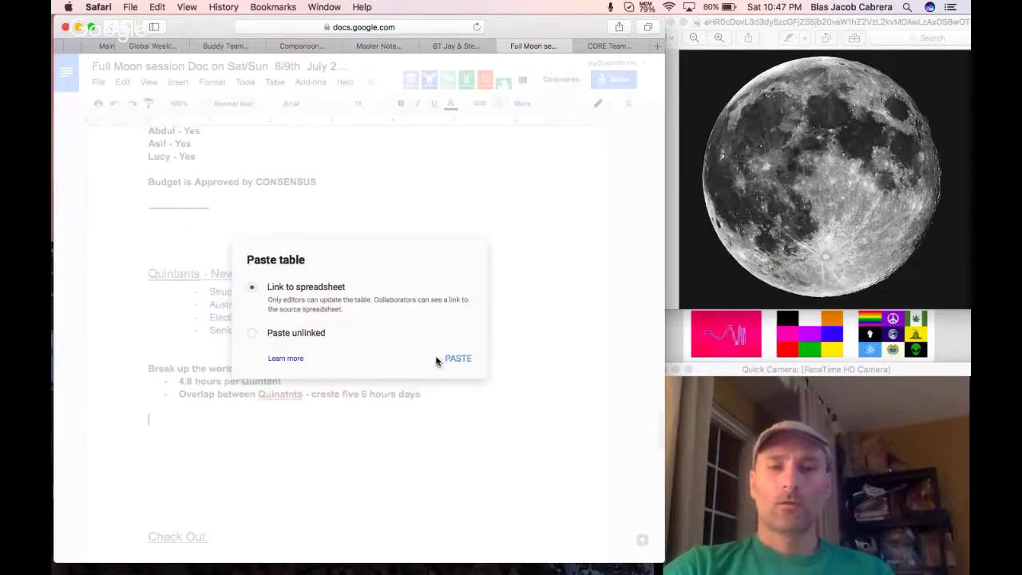
click(455, 358)
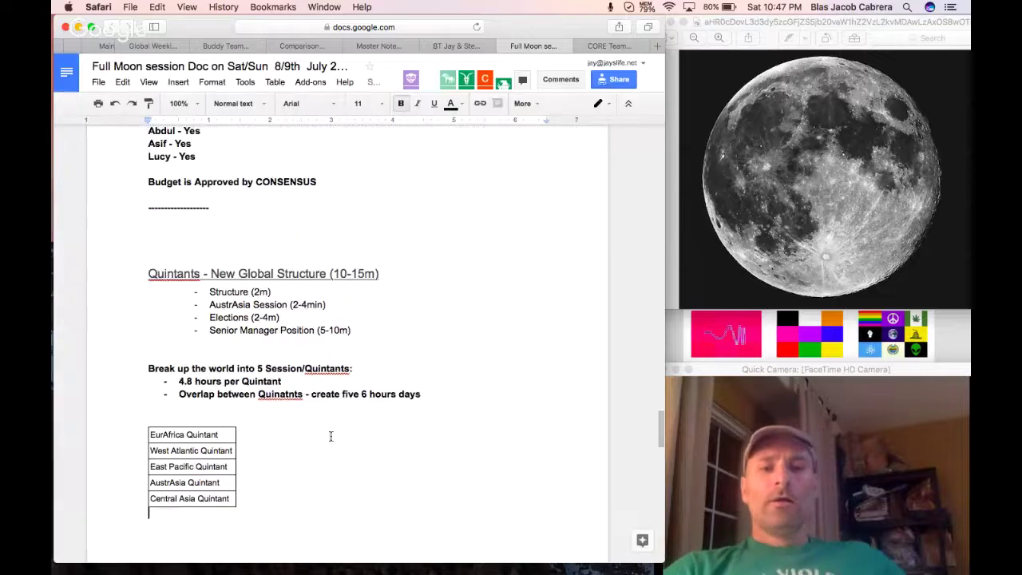
Check the pasted table's Quintant cells and place the cursor on the line below it.
click(214, 435)
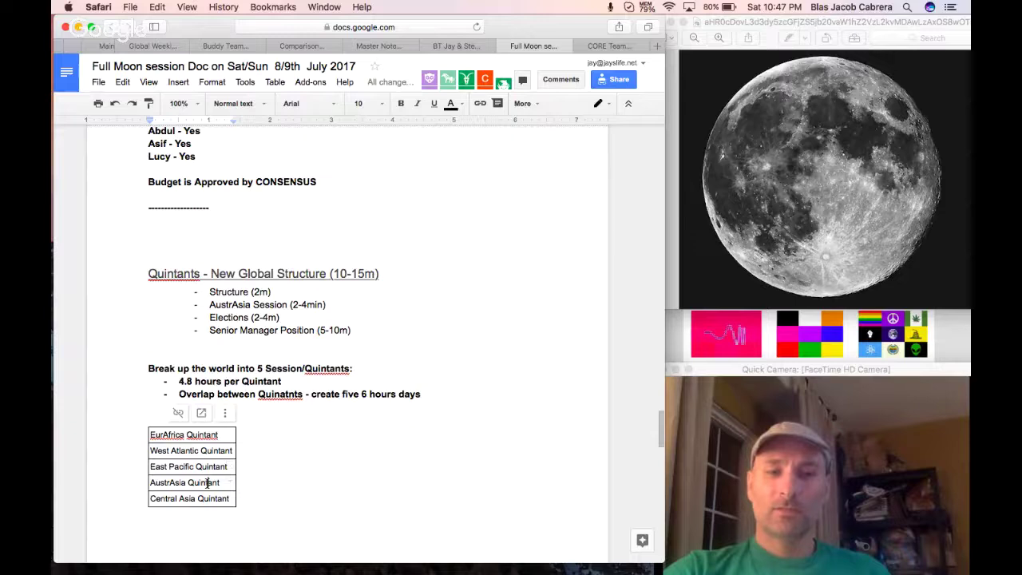
double_click(182, 498)
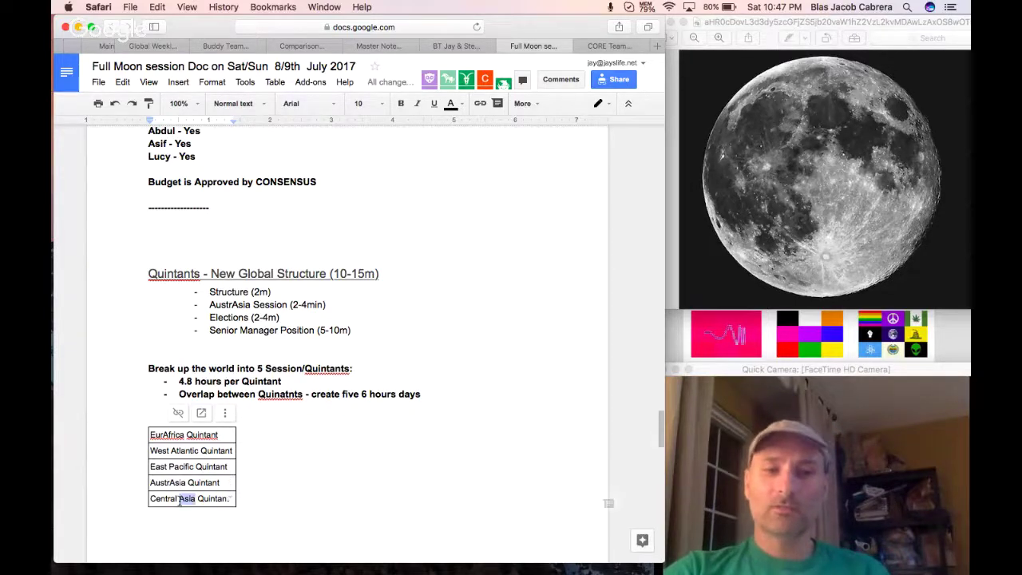
key(Right)
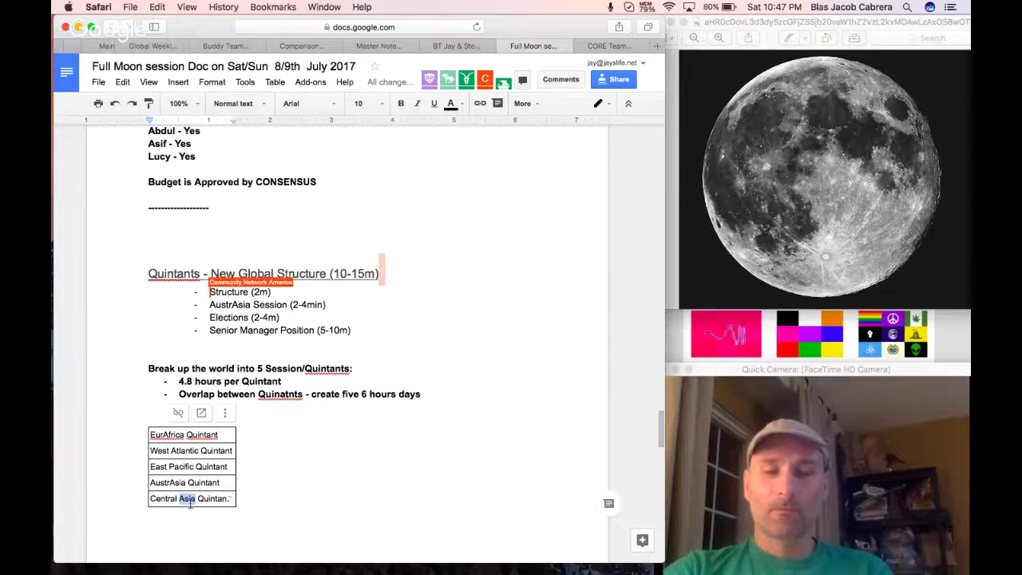
click(177, 500)
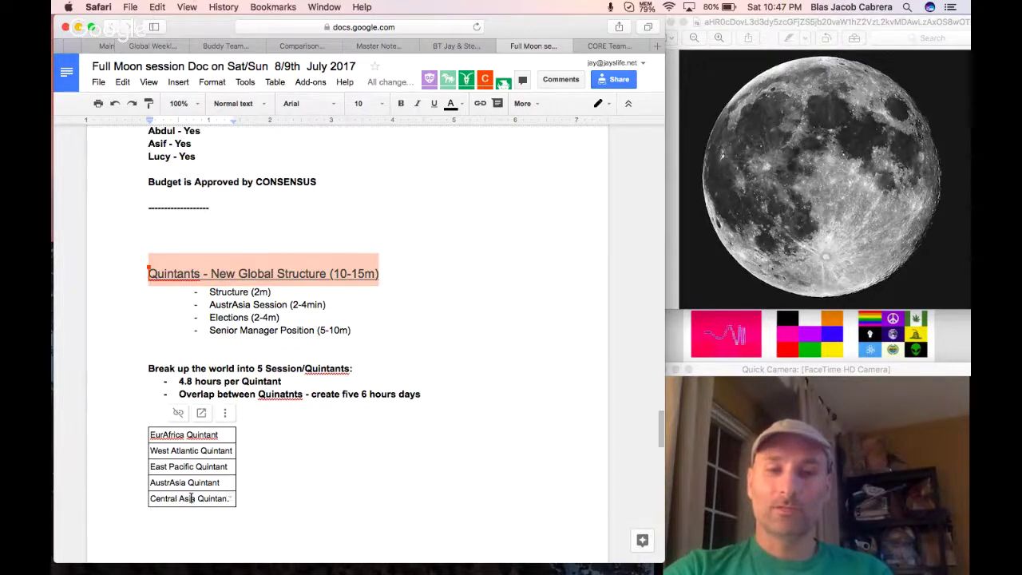
drag(191, 498, 161, 498)
click(209, 499)
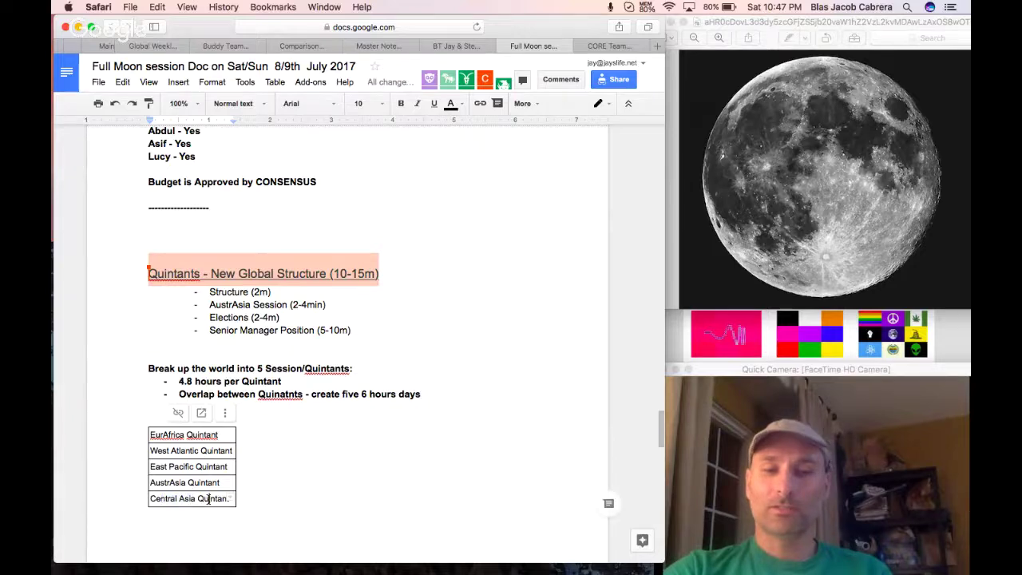
click(247, 511)
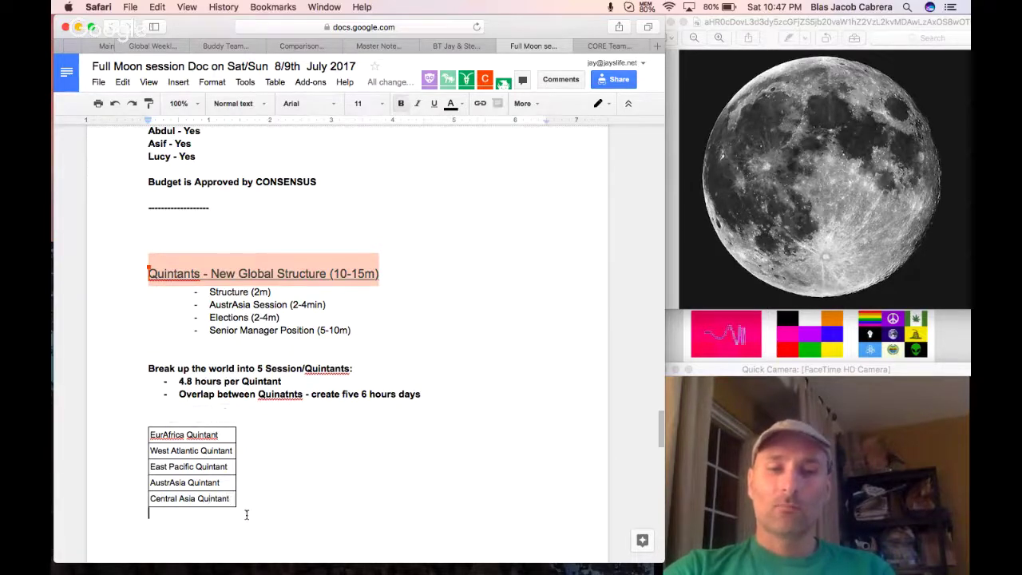
scroll(241, 434, down, 1)
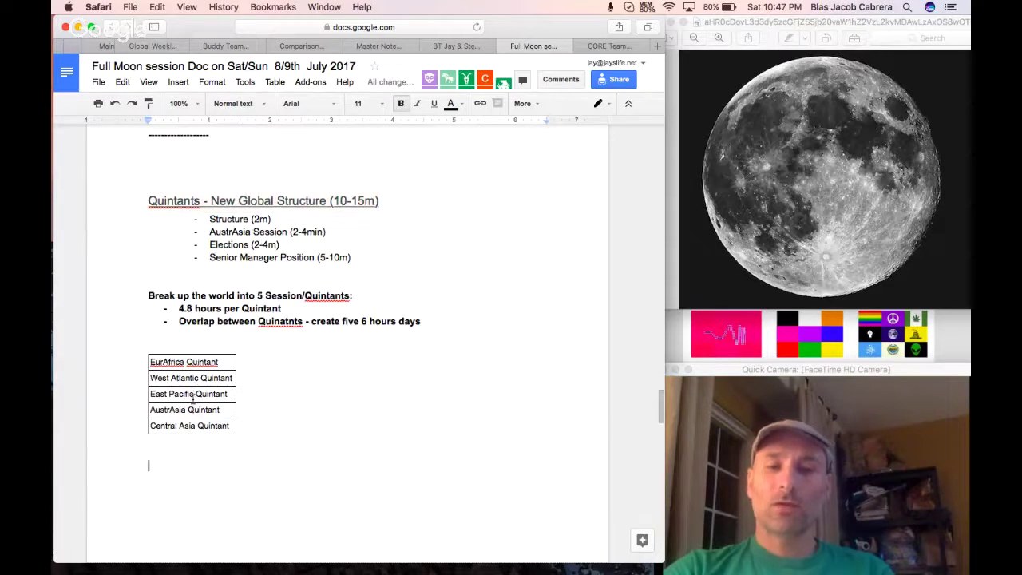
scroll(169, 405, up, 2)
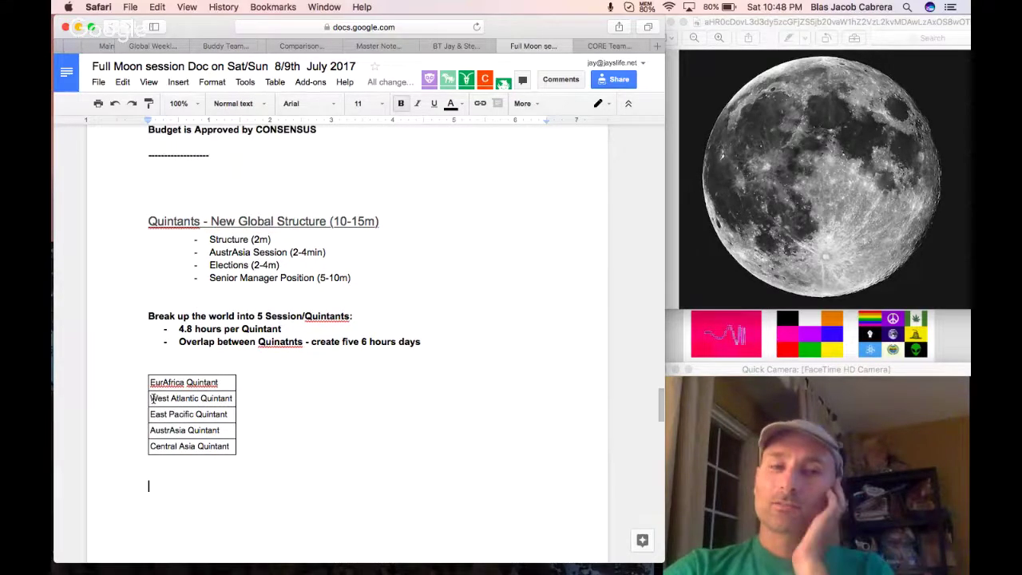
scroll(152, 399, down, 2)
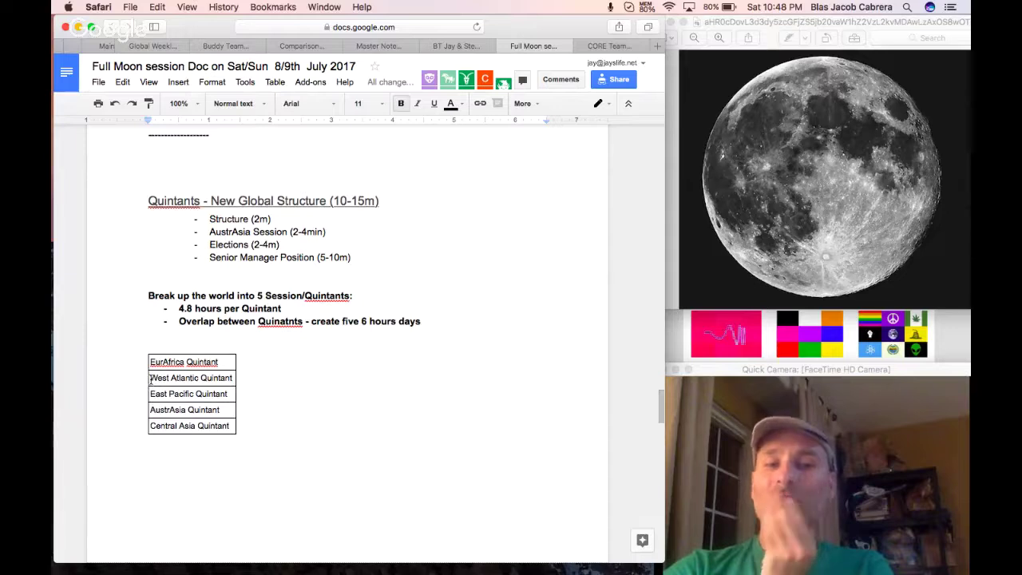
drag(150, 380, 227, 390)
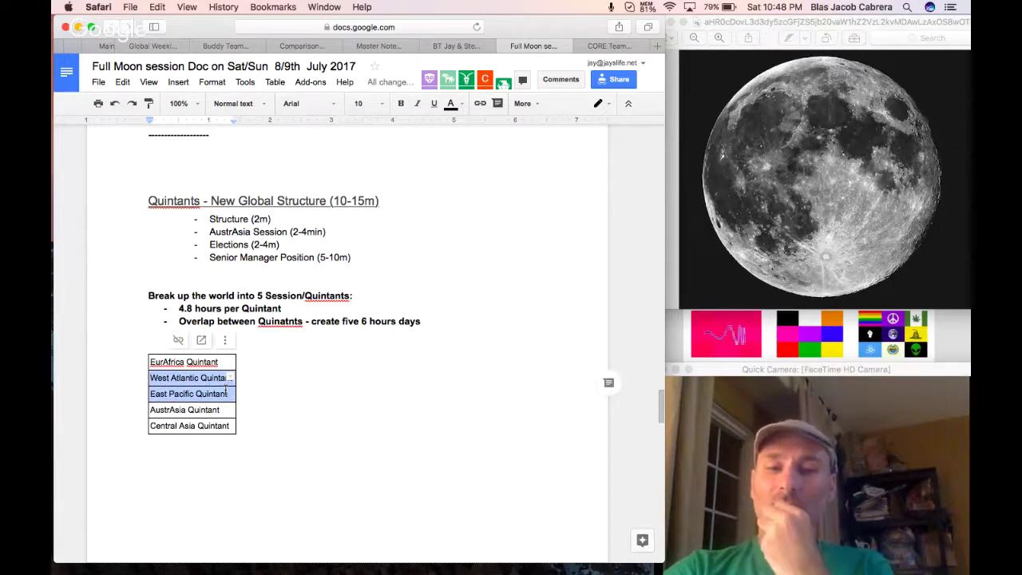
scroll(216, 474, up, 1)
click(216, 471)
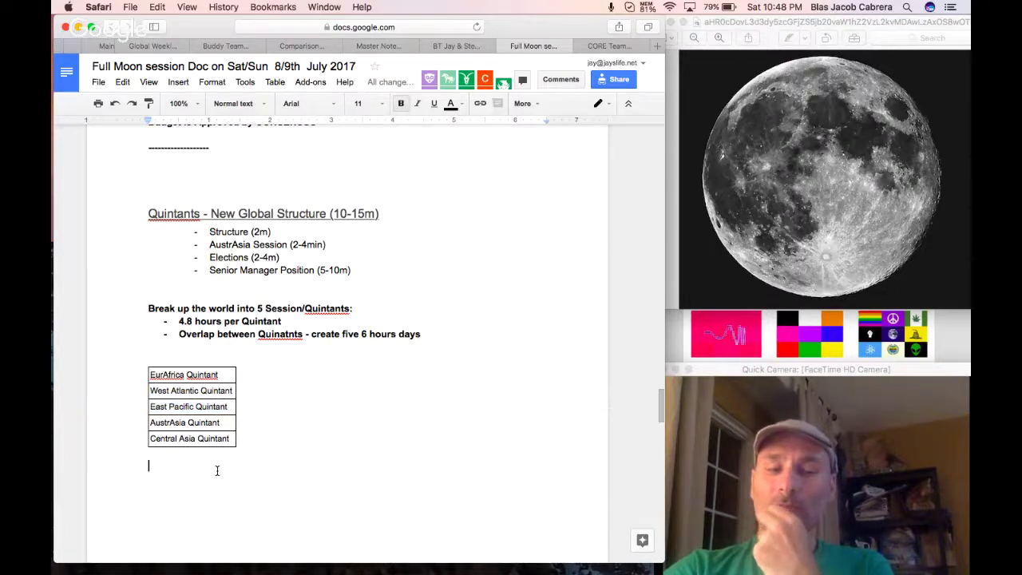
Below the table, note that each Quintant will be Semi-Autonomous with its own budget and decision making.
text(EAch Qui)
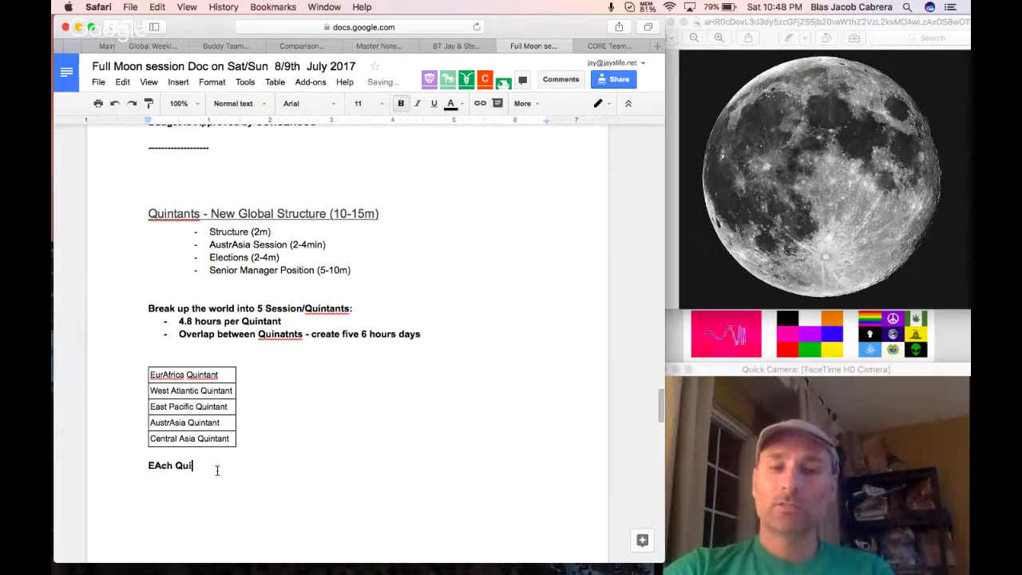
text(ntant will b)
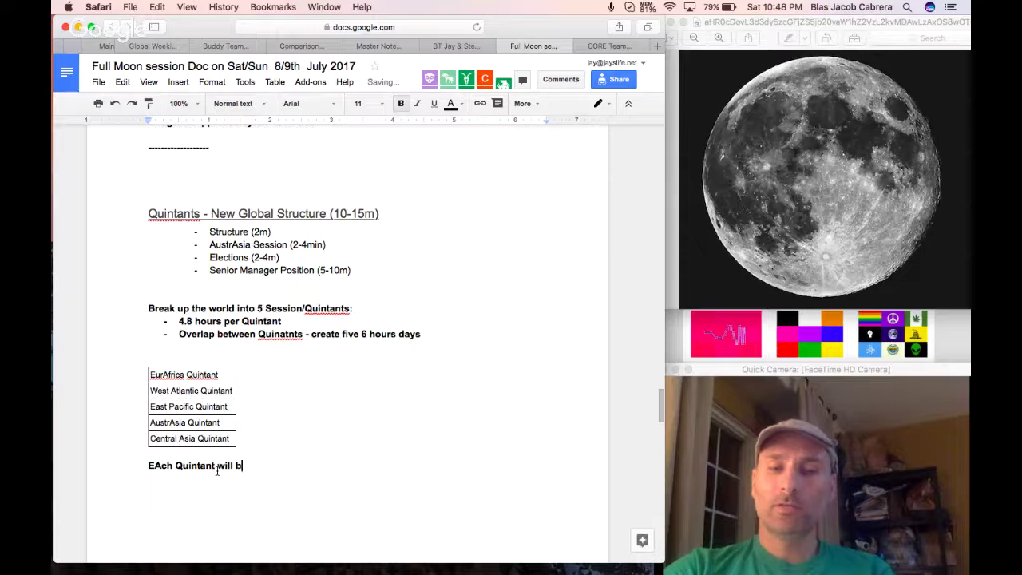
text(e Semi-Aut)
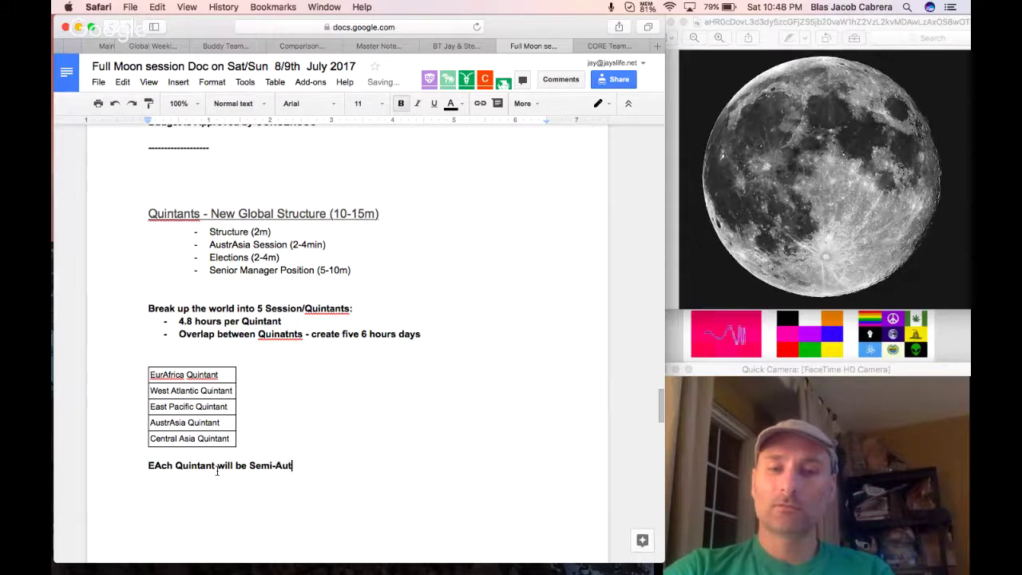
text(onomous can ha)
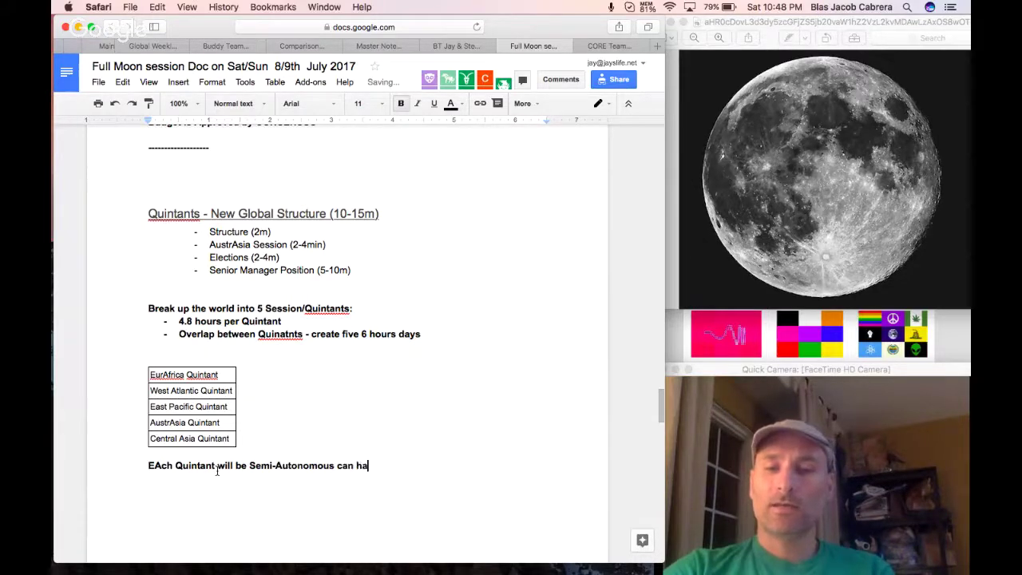
text(ve their own budget)
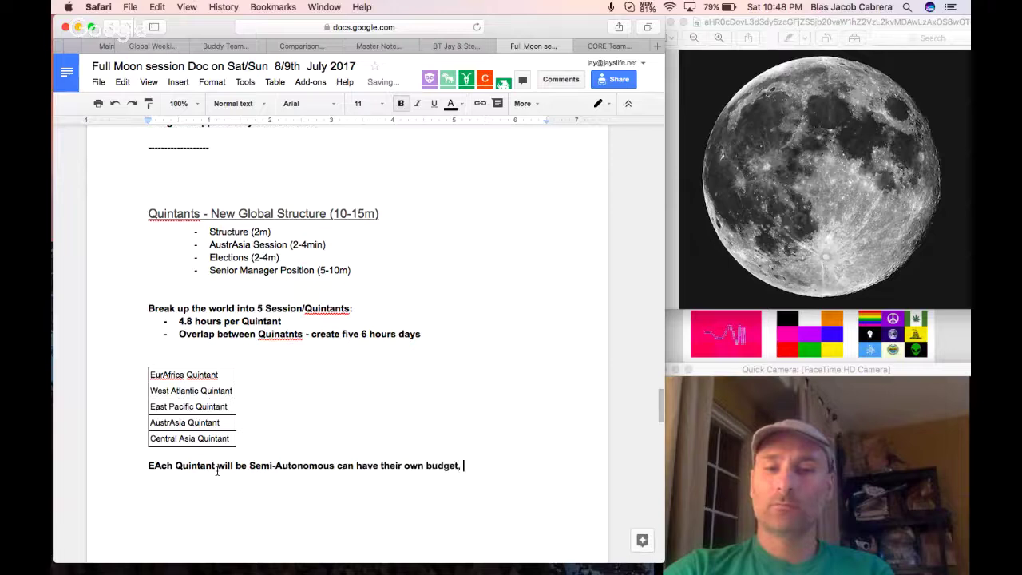
text(, decision making etc..)
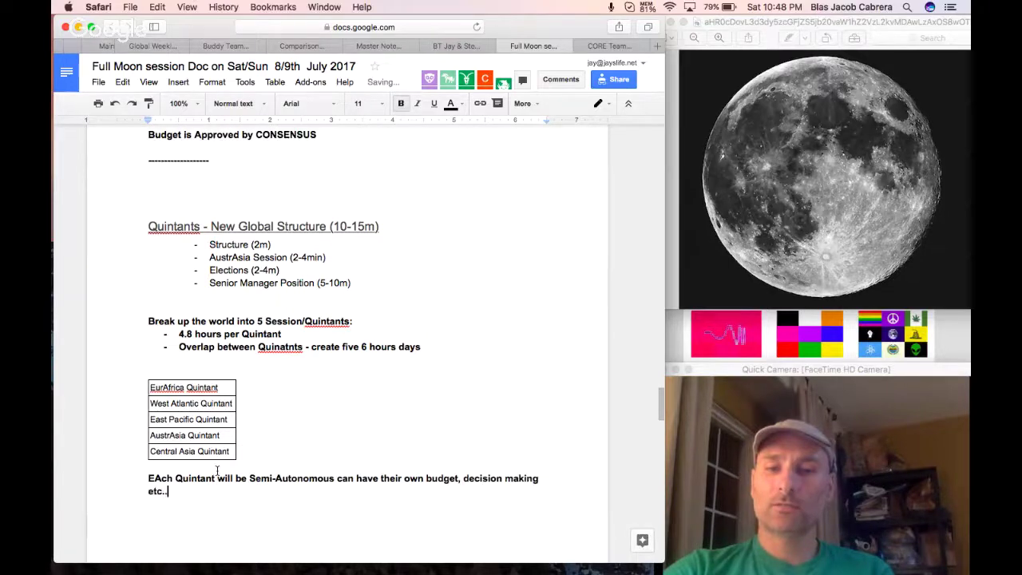
text(.. Even t)
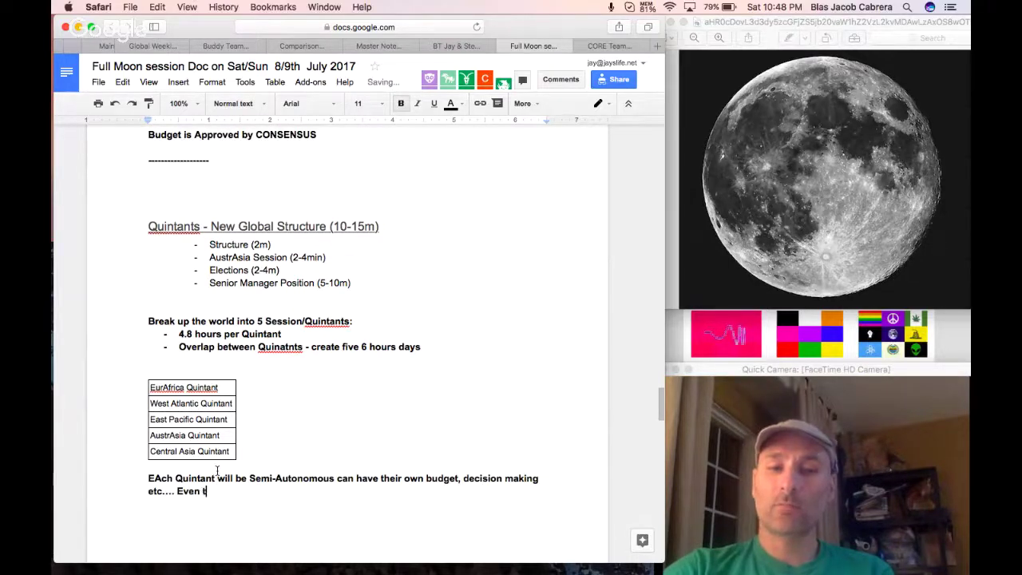
text(heir own languages )
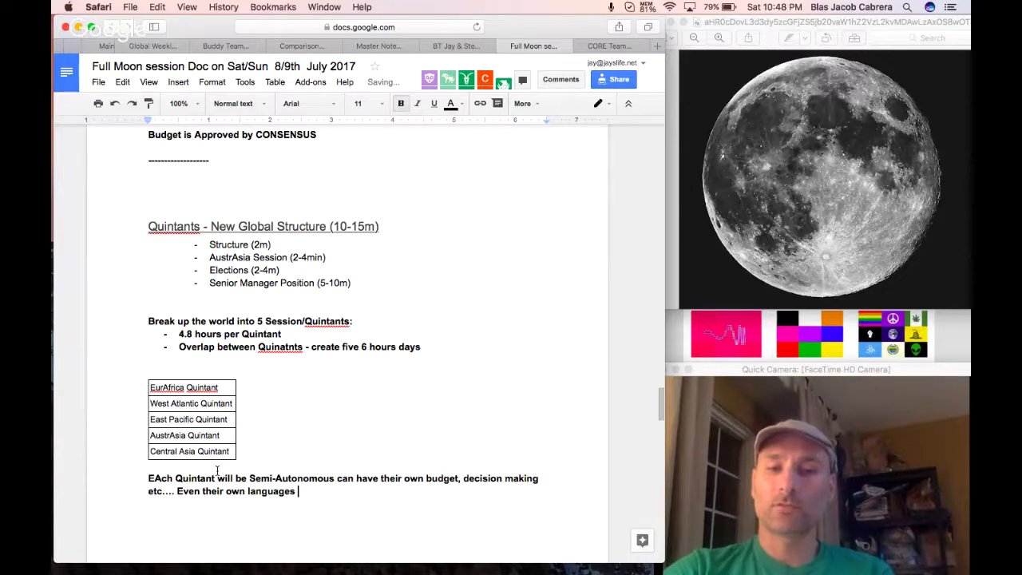
text(& cultures.)
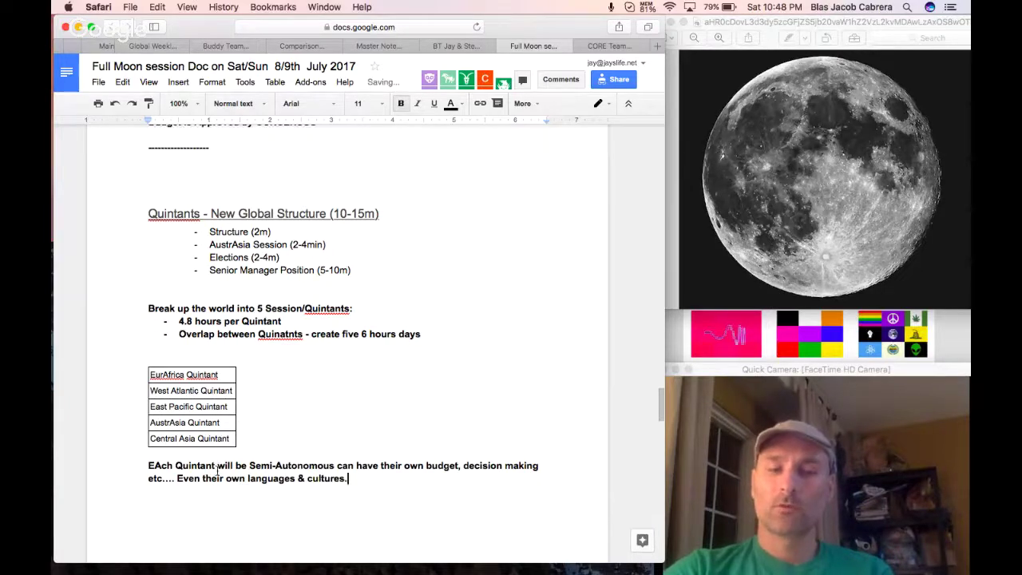
scroll(373, 463, down, 1)
key(Return)
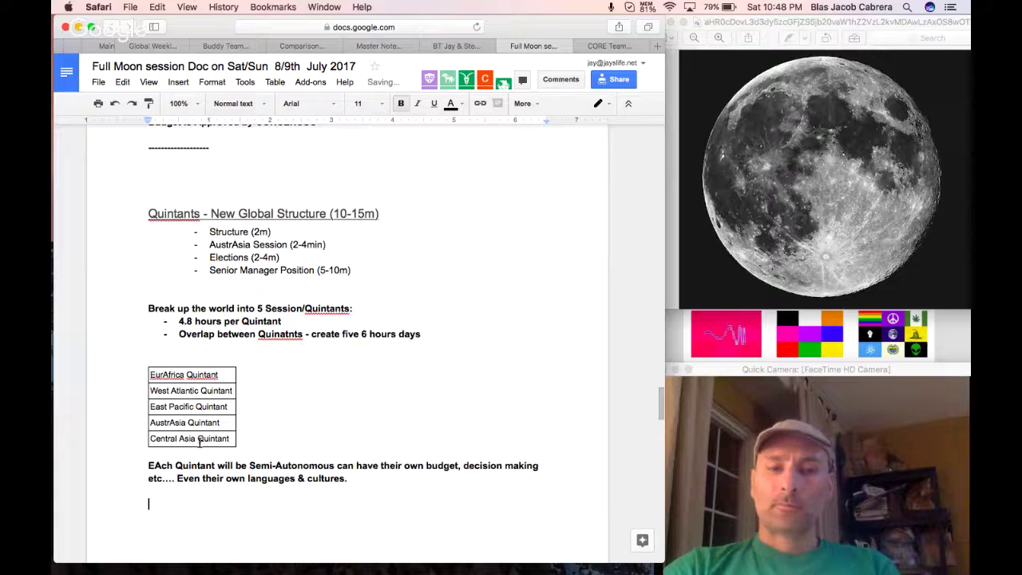
Correct 'EAch' to 'Each', unbold the paragraph, and add two blank lines after it.
scroll(200, 439, up, 1)
click(161, 477)
key(BackSpace)
scroll(229, 494, up, 1)
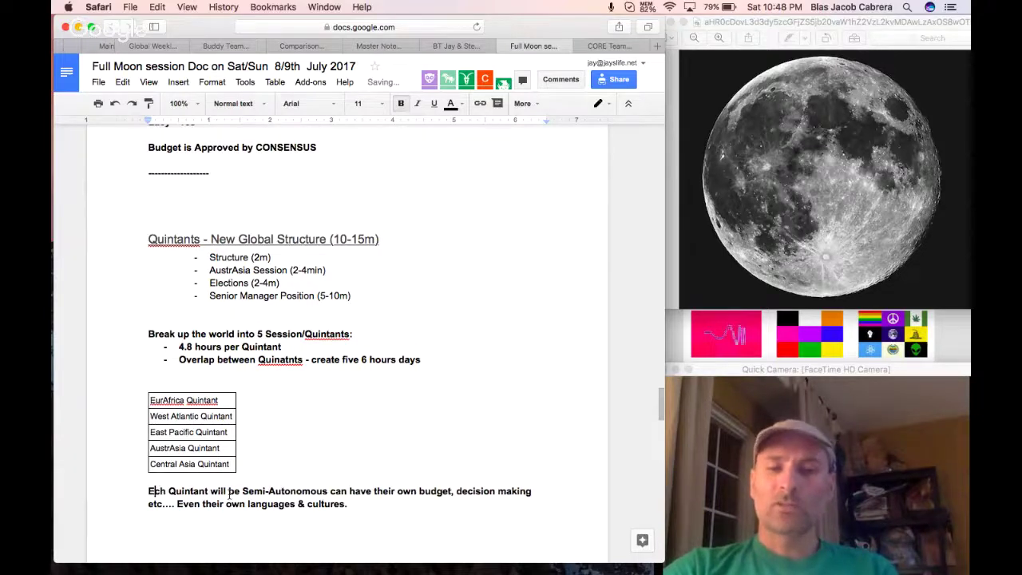
text(a)
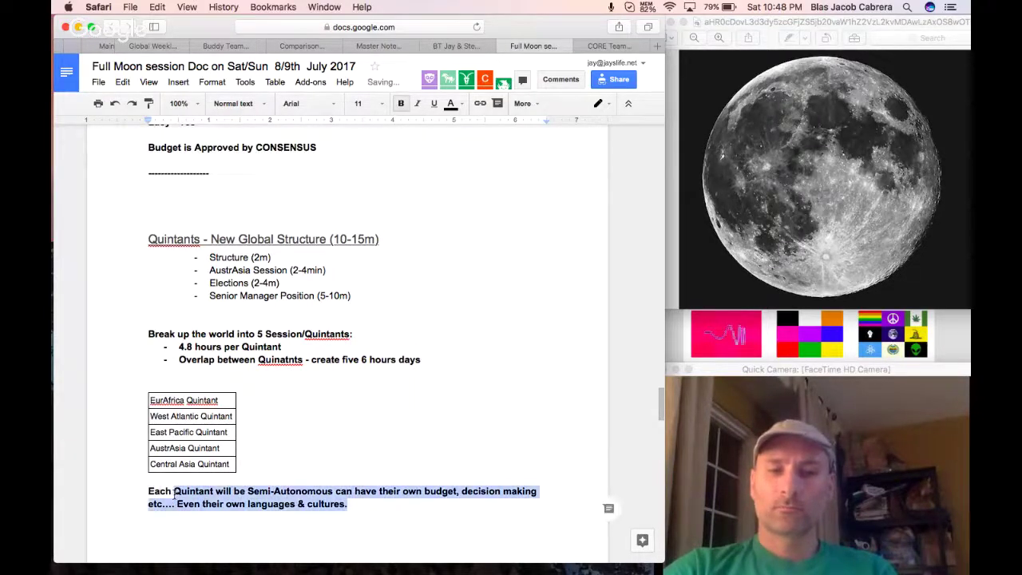
drag(369, 504, 144, 493)
key(super+b)
scroll(189, 494, down, 2)
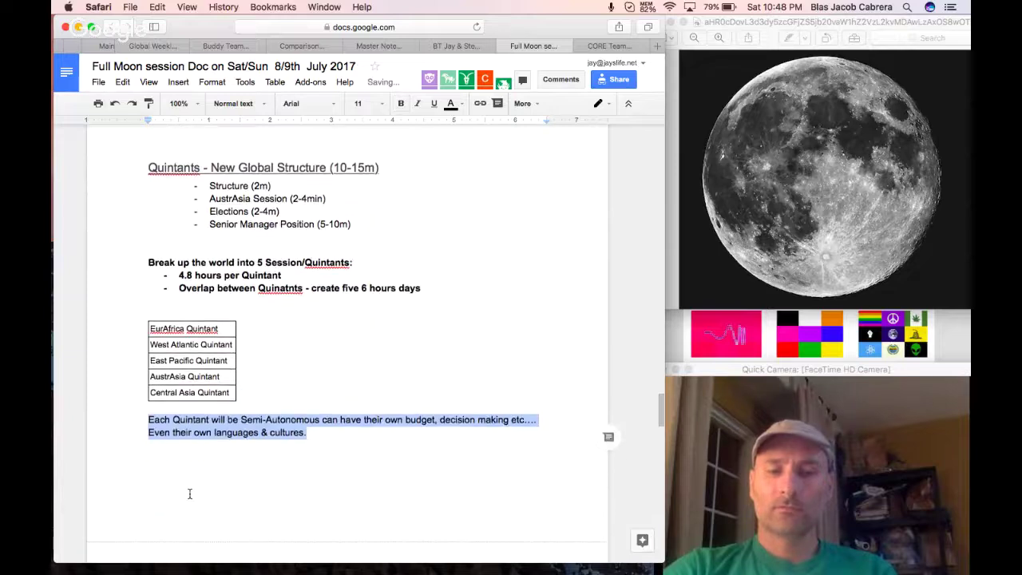
click(330, 434)
key(Return)
key(Return)
key(Return)
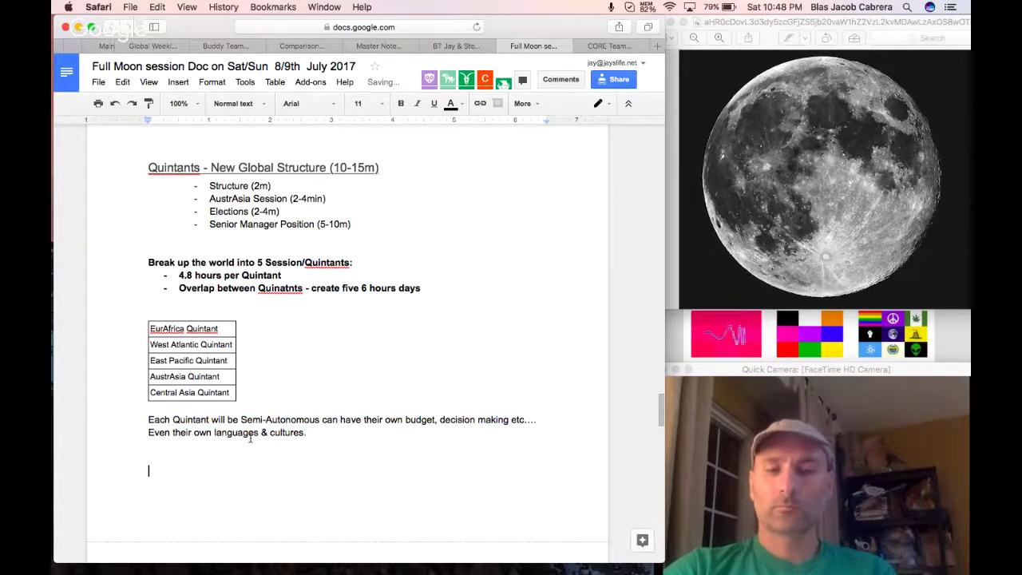
key(Return)
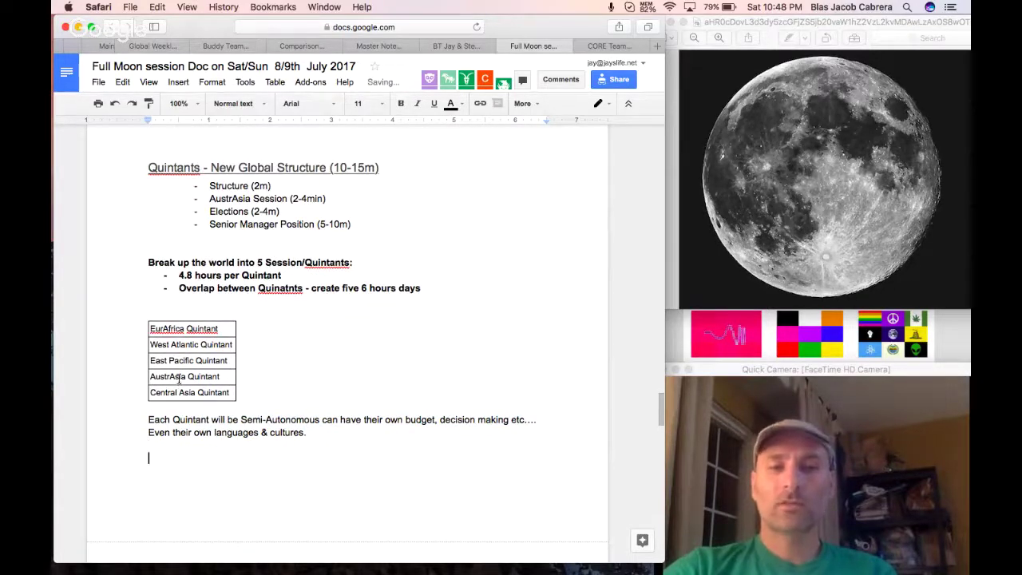
triple_click(179, 376)
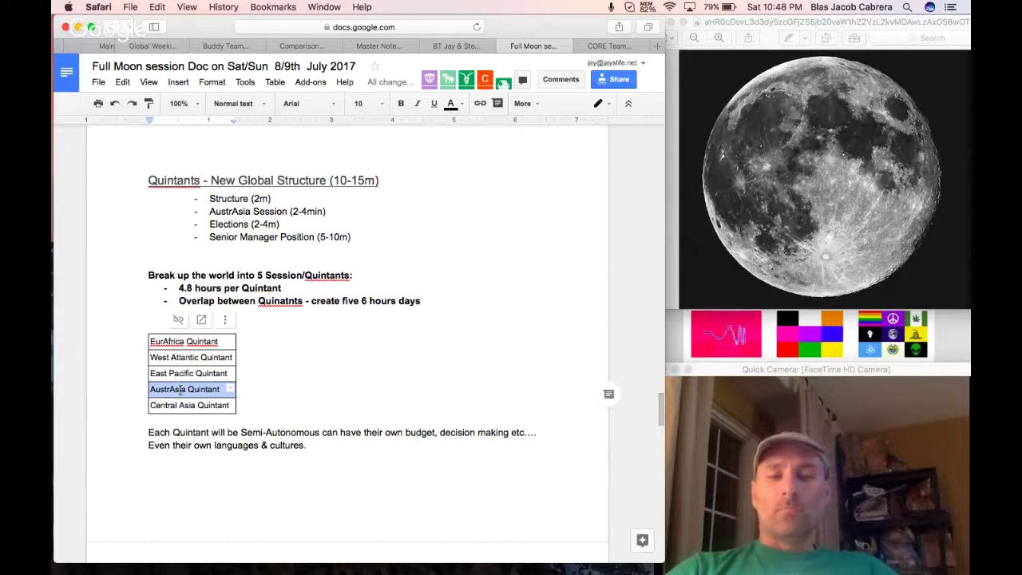
double_click(177, 390)
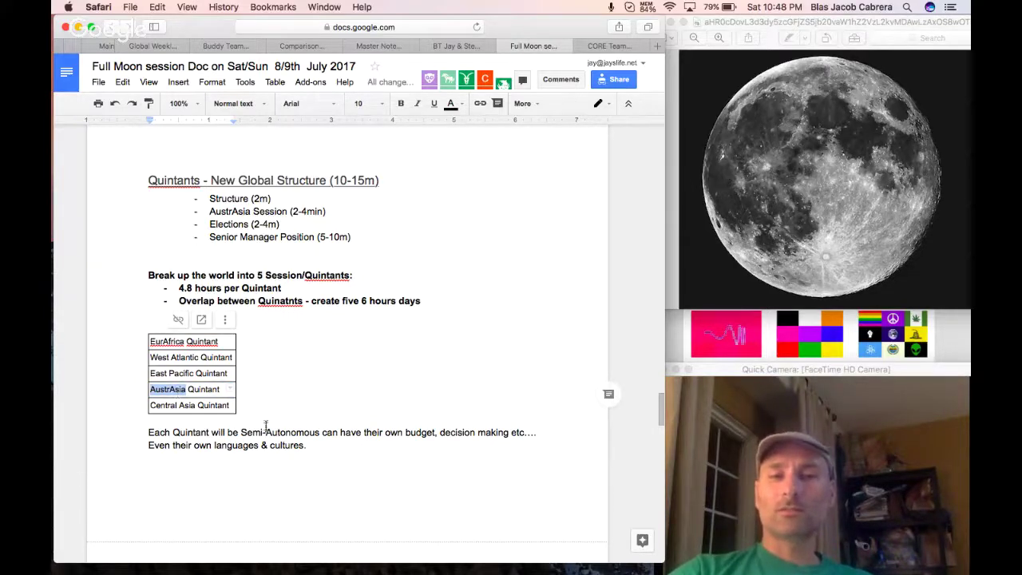
click(306, 306)
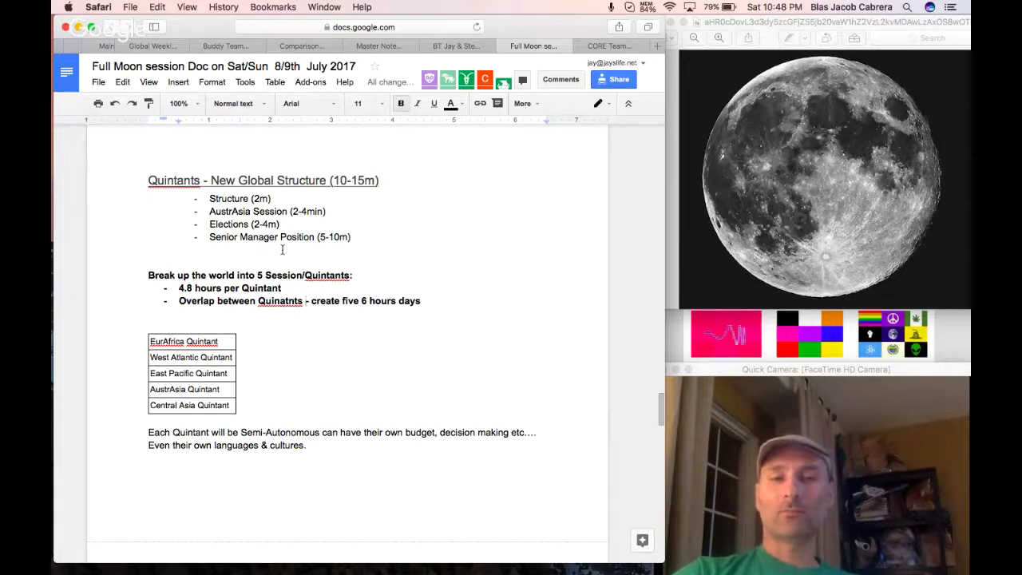
double_click(266, 211)
triple_click(265, 211)
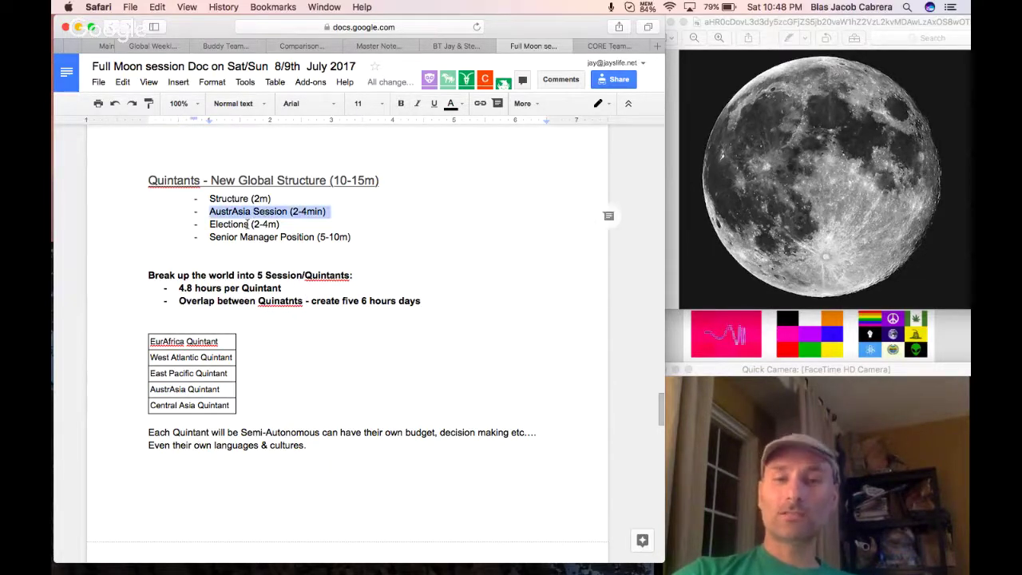
double_click(235, 224)
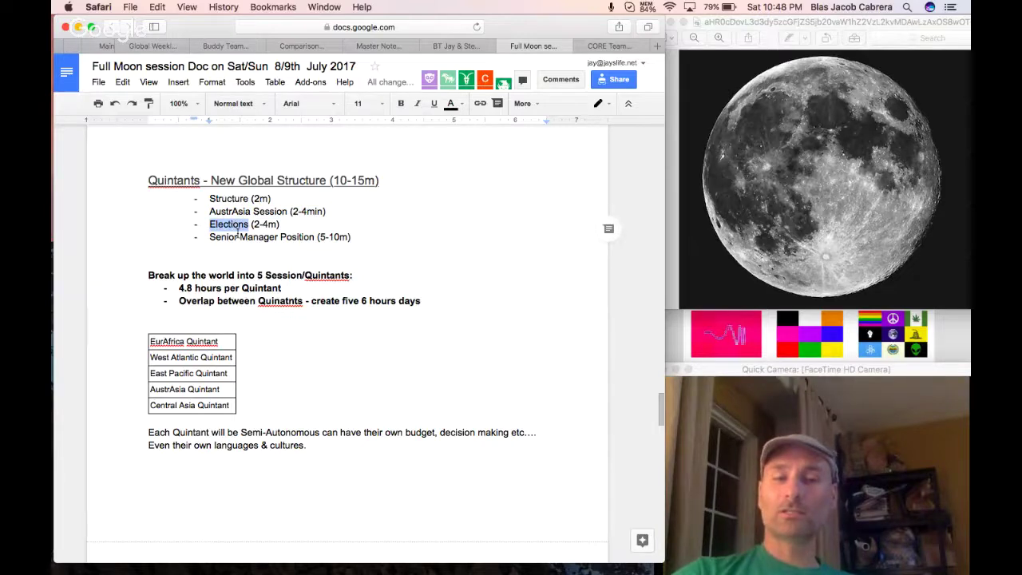
double_click(245, 238)
triple_click(245, 238)
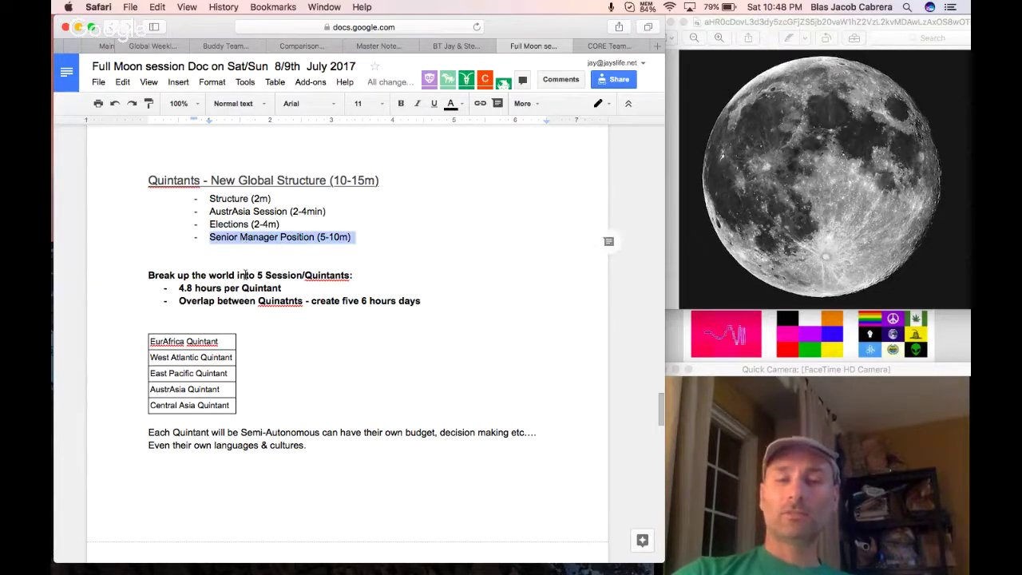
click(291, 464)
key(Return)
key(Return)
key(Return)
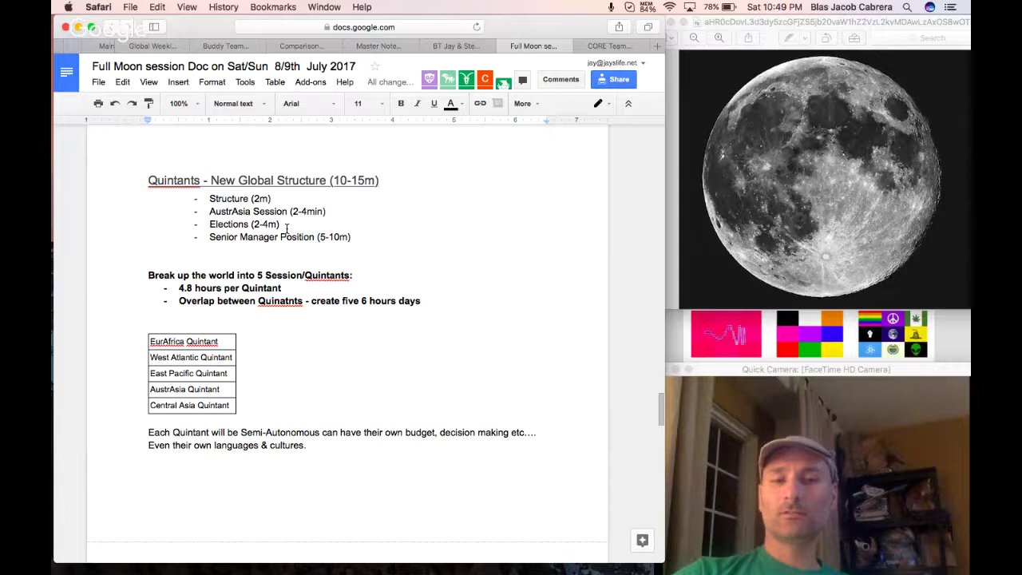
triple_click(264, 211)
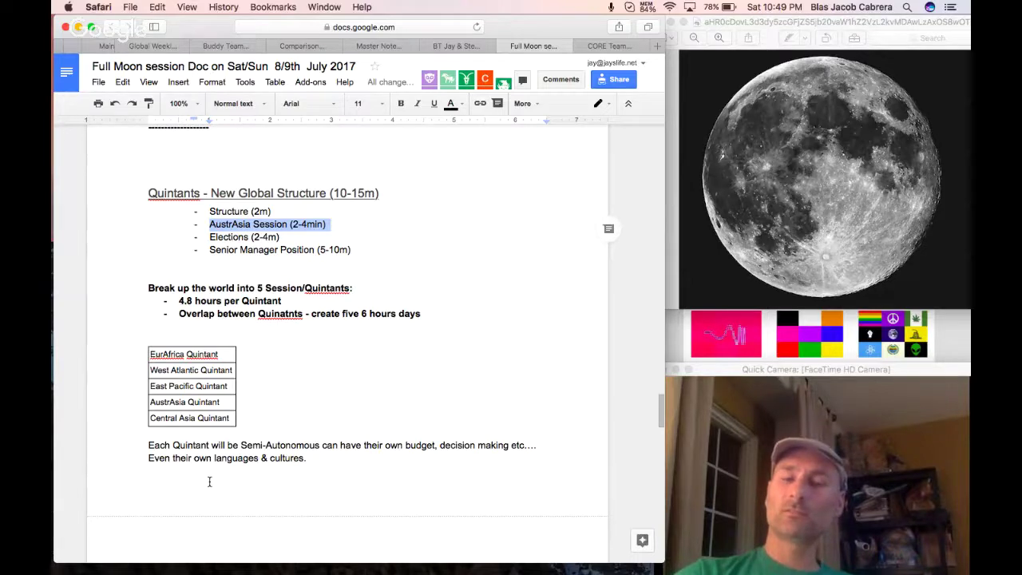
scroll(210, 481, up, 1)
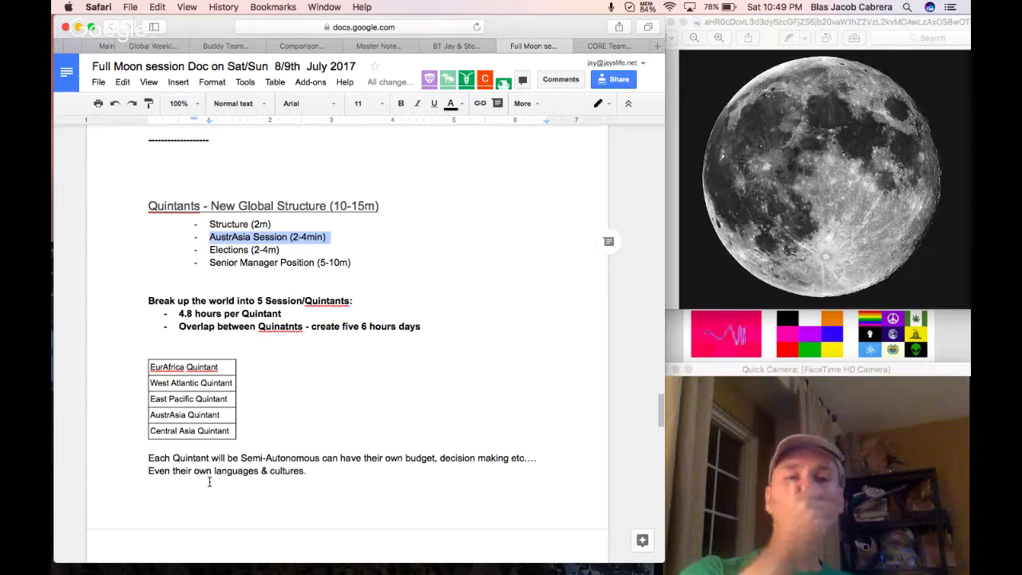
click(201, 499)
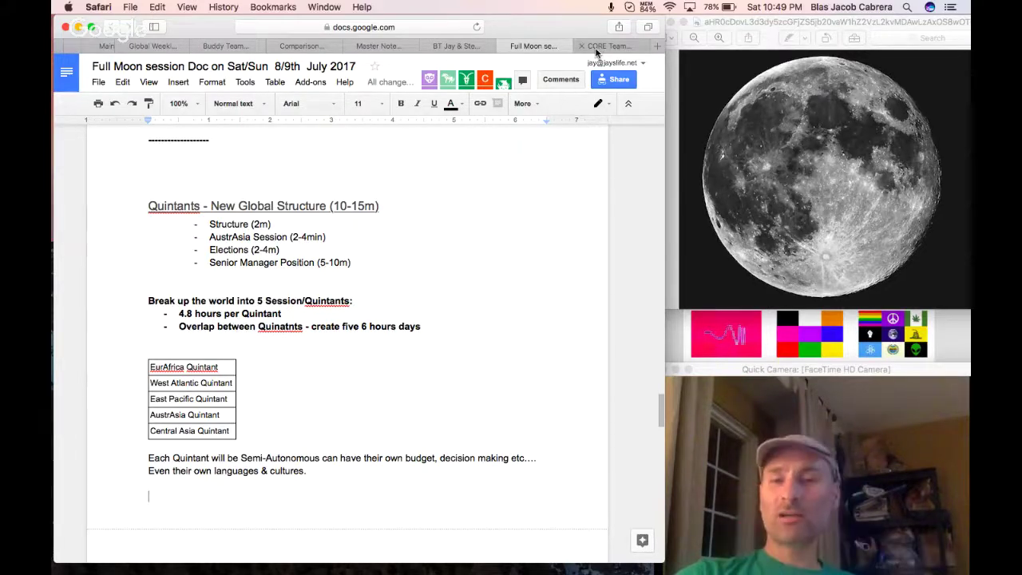
Switch to the CORE Team Budget Spreadsheet and mark the Sonic Team and AustrAsia Quintant rows.
click(597, 47)
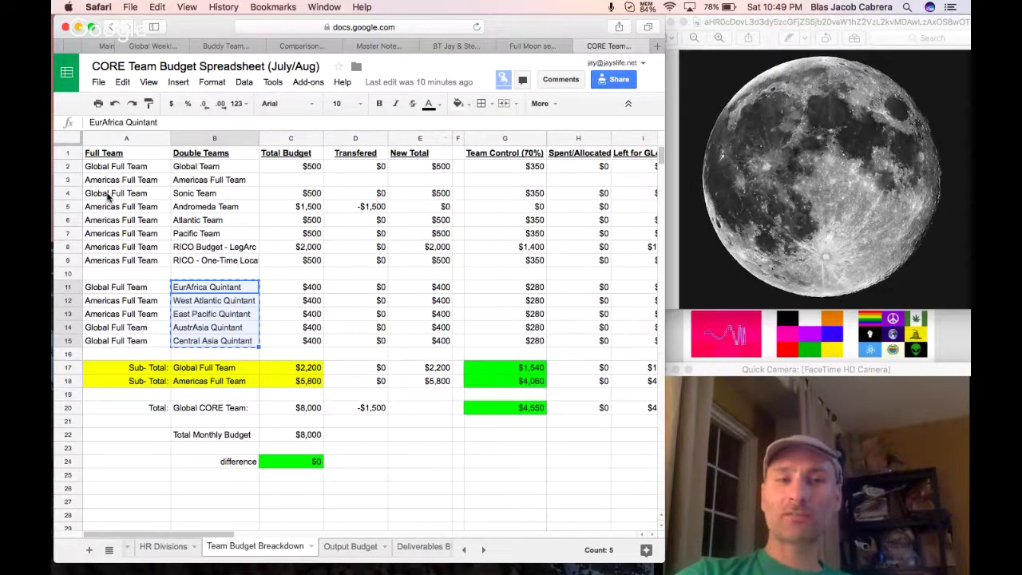
drag(108, 198, 192, 195)
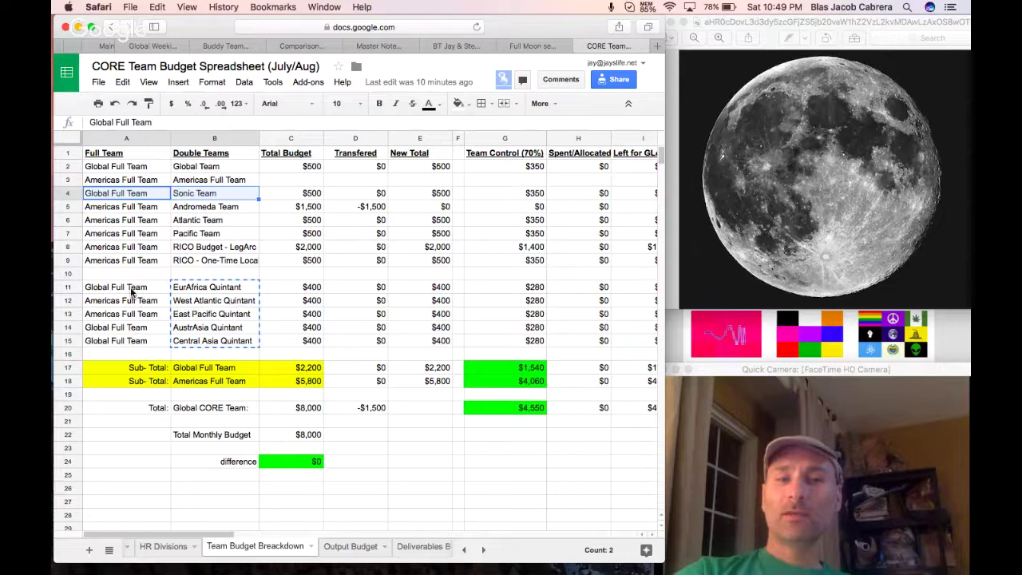
drag(129, 331, 178, 325)
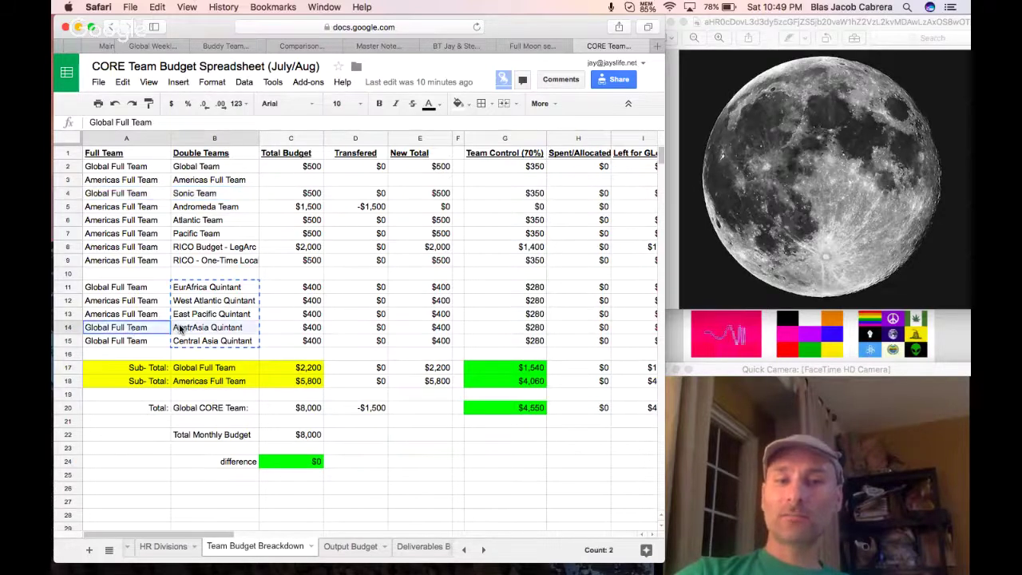
click(137, 330)
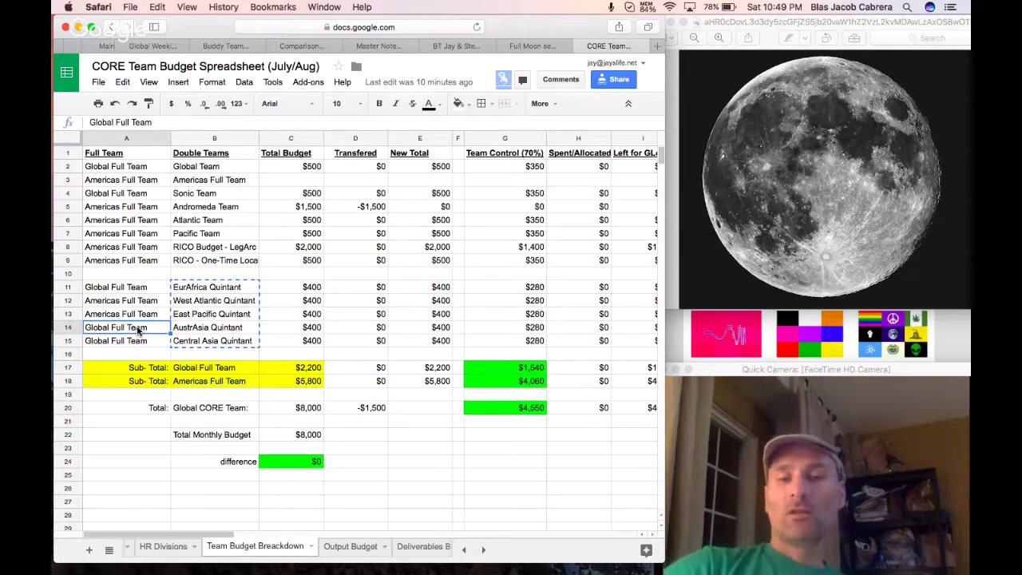
Compare AustrAsia's $400 budget with Sonic Team's $500, then optimize memory from the MEM menu-bar icon.
click(212, 331)
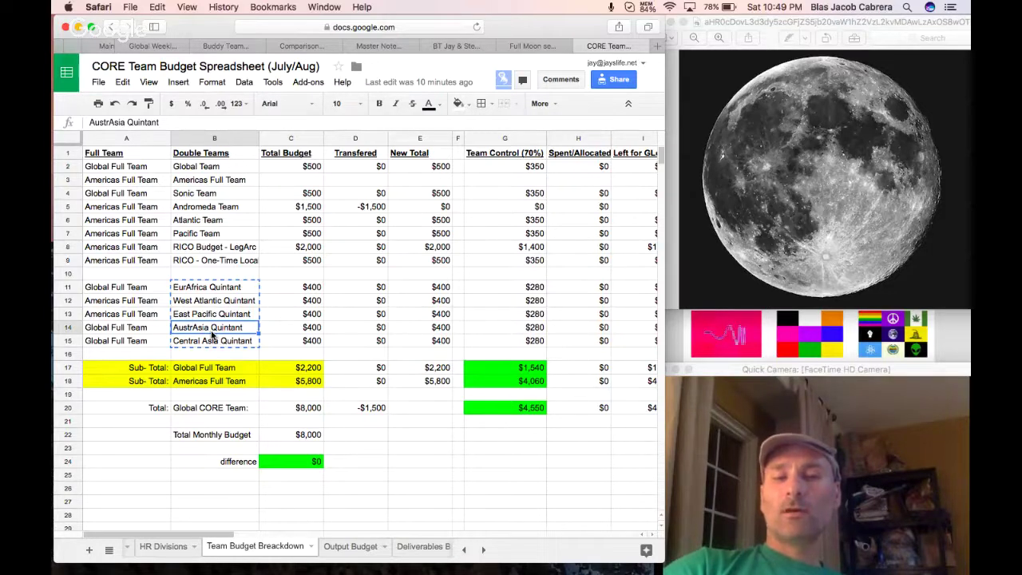
click(285, 329)
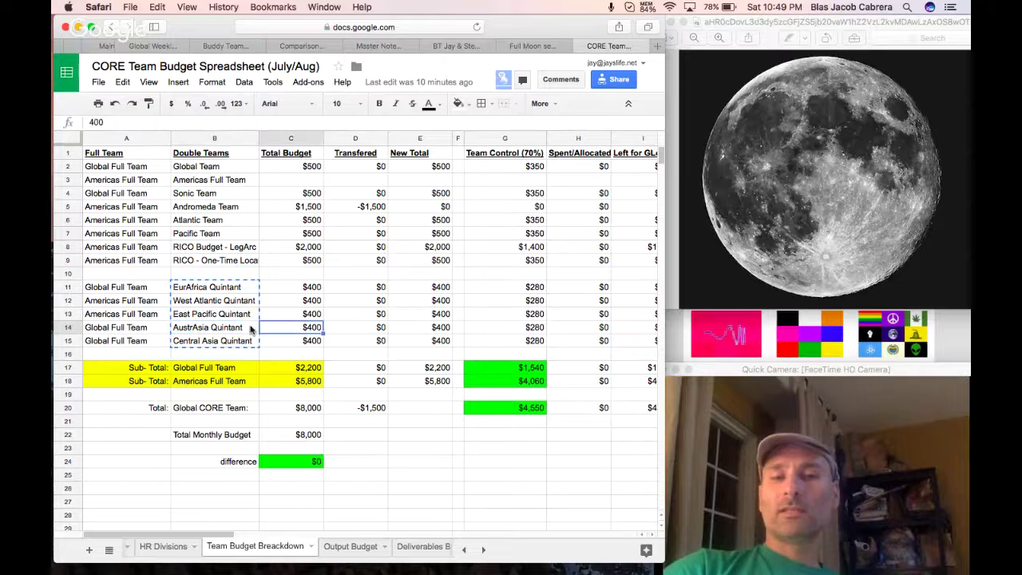
click(254, 331)
shift+click(276, 328)
click(214, 193)
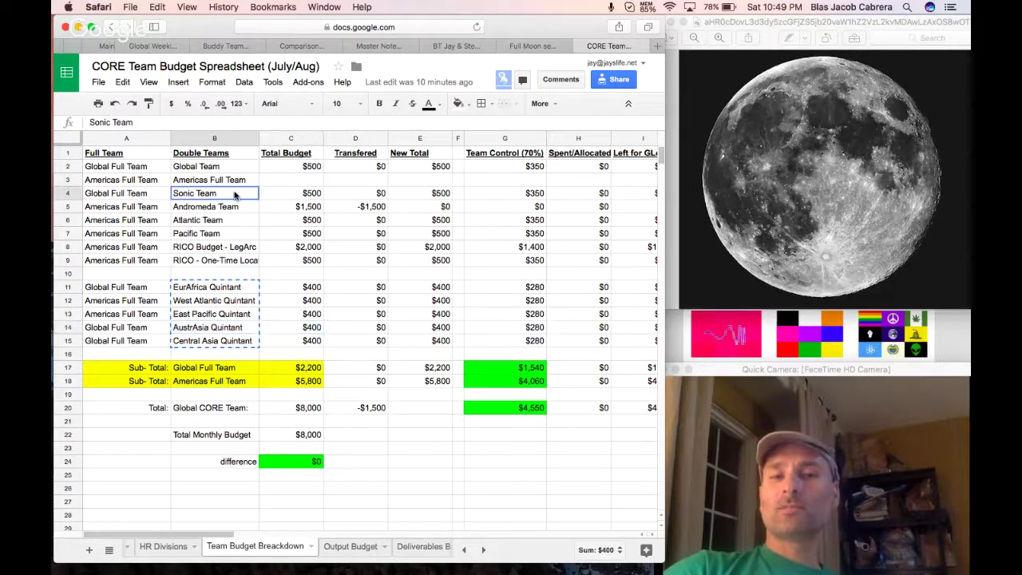
shift+click(267, 194)
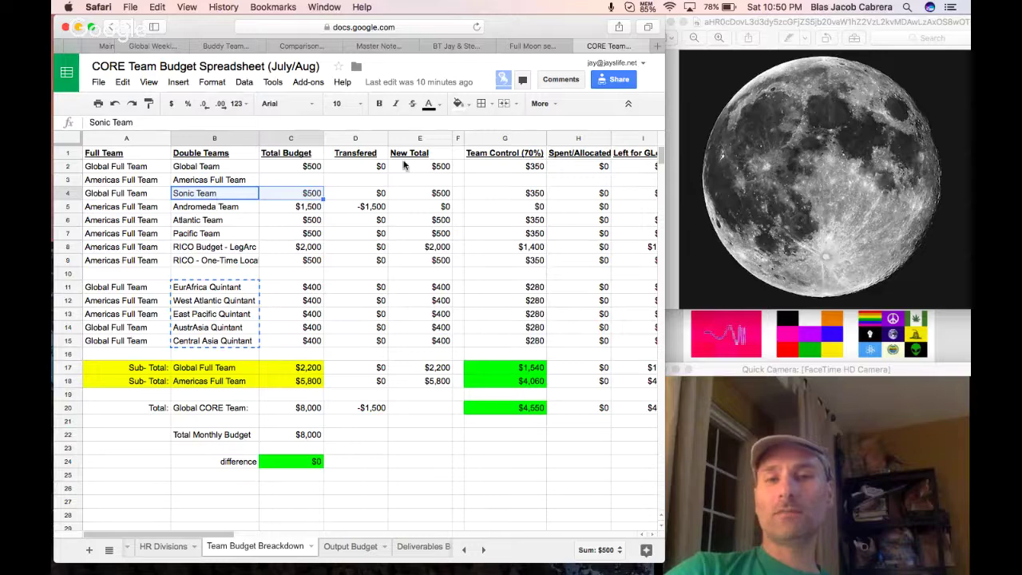
click(647, 6)
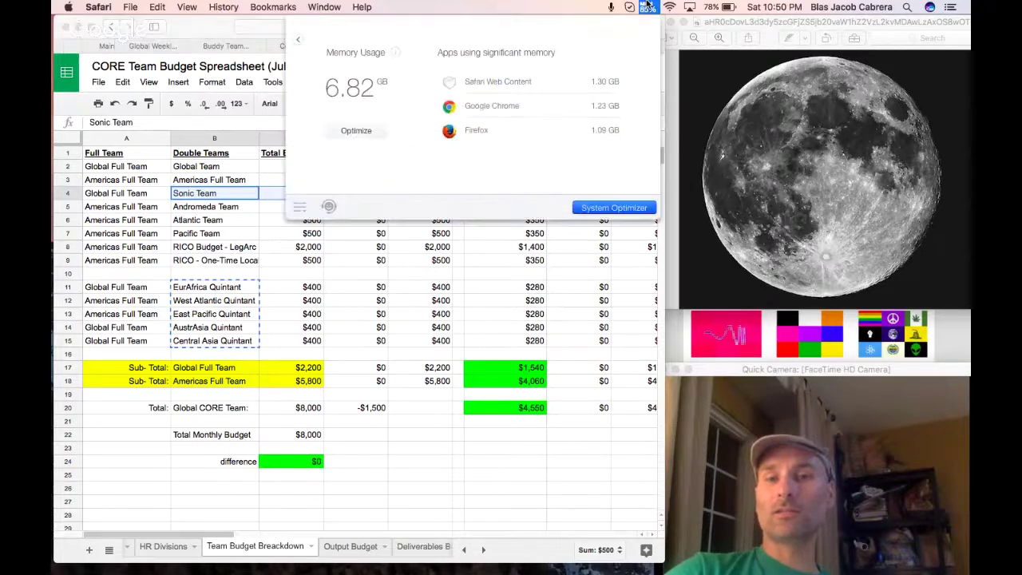
click(373, 132)
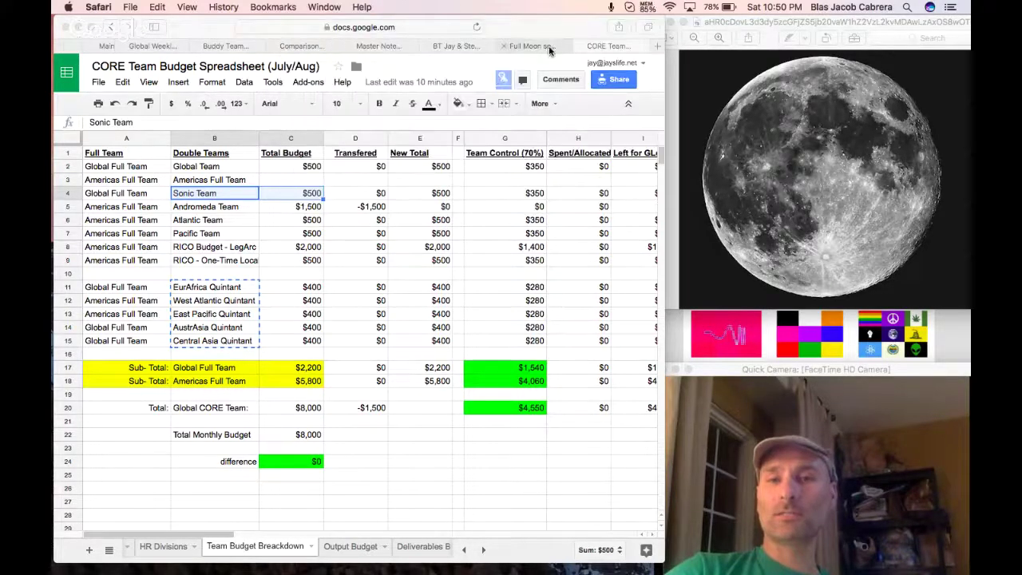
Back in the Full Moon meeting doc, review the overlap-hours lines and go below the paragraph.
click(529, 46)
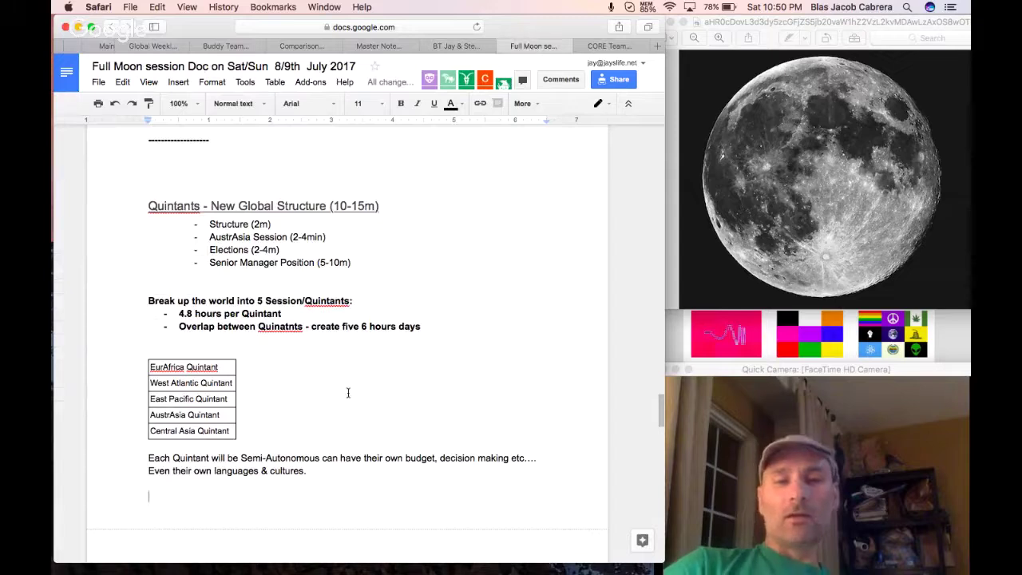
scroll(348, 392, down, 1)
drag(360, 320, 424, 321)
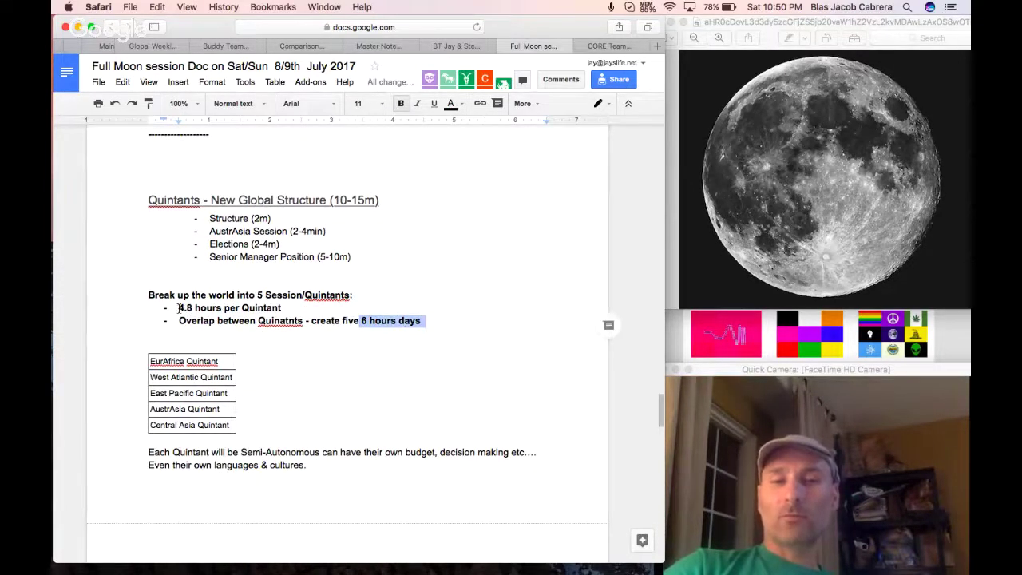
drag(179, 308, 283, 308)
click(285, 320)
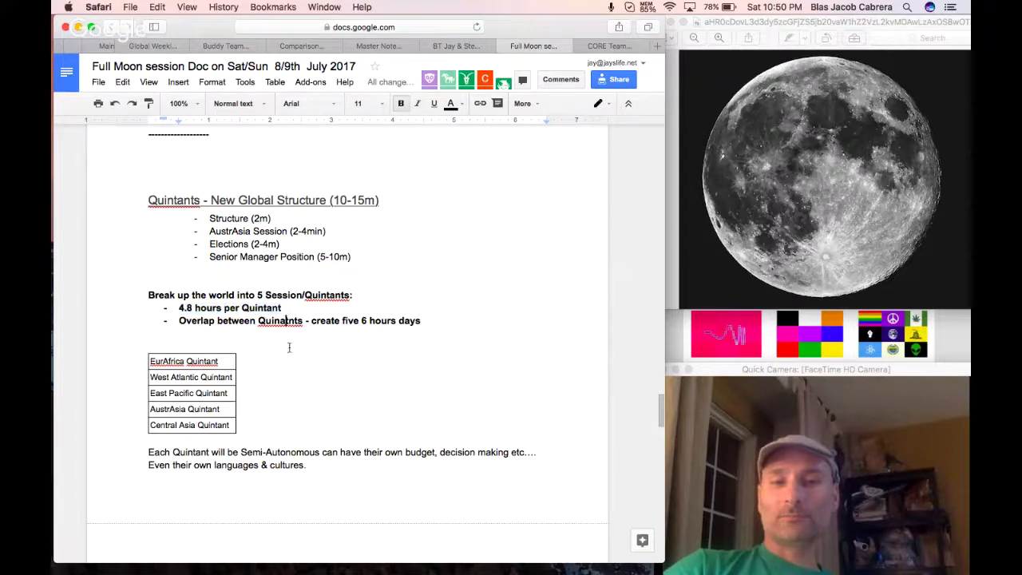
scroll(293, 450, down, 2)
click(292, 450)
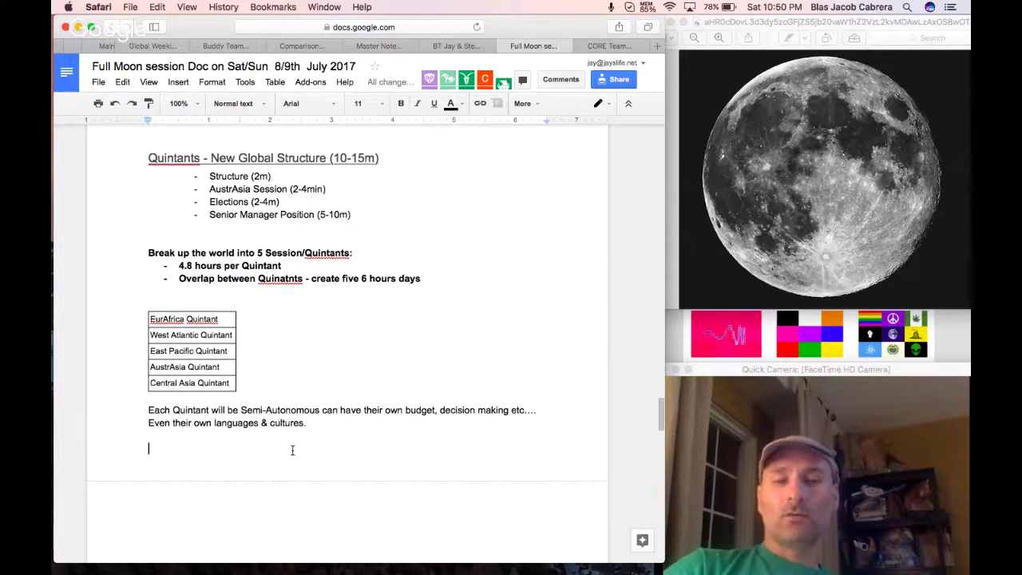
Add a new line reading 'AustrAsia Main Weekly Session'.
key(Return)
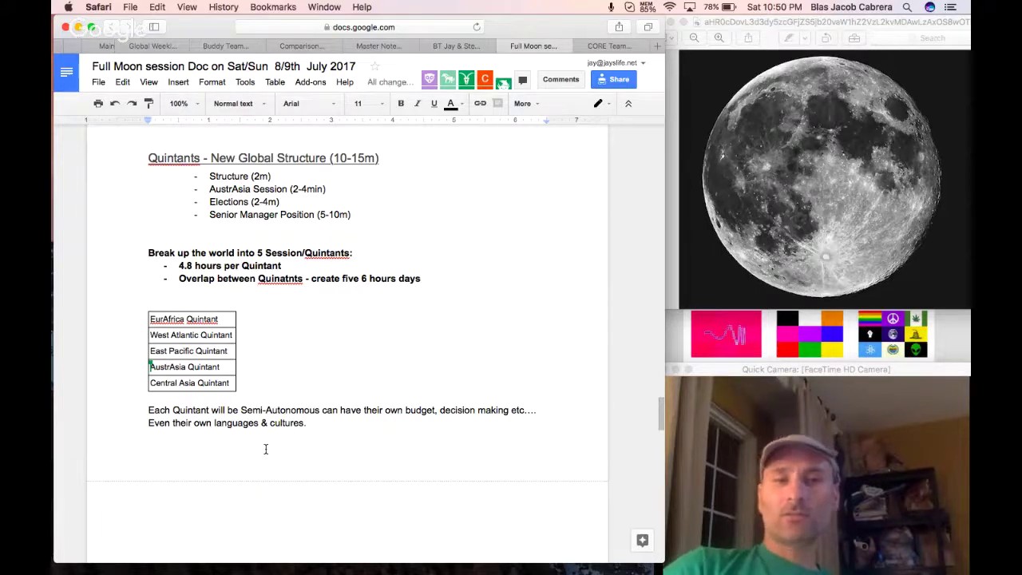
text(AustrA)
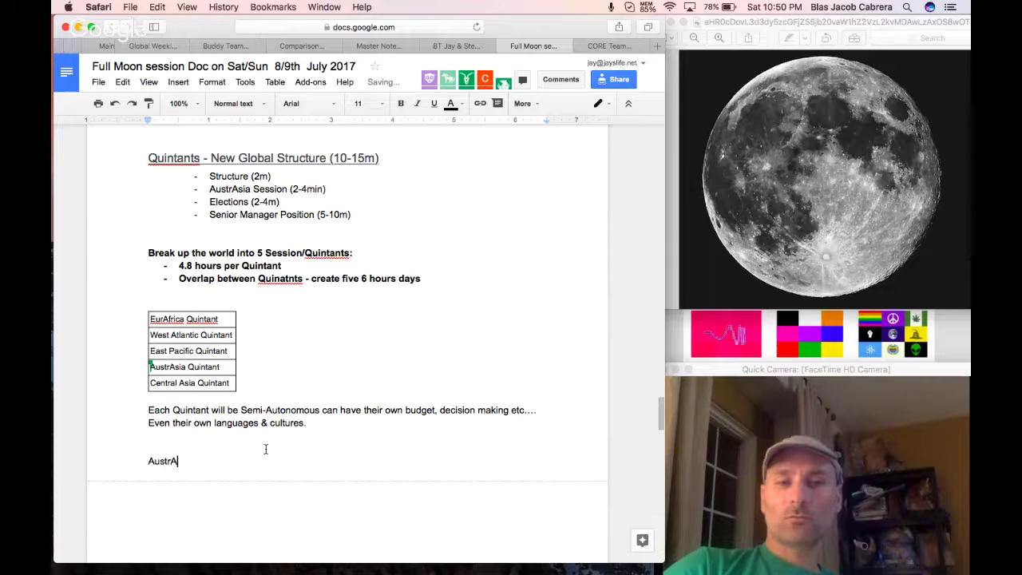
text(sia an)
key(BackSpace)
key(BackSpace)
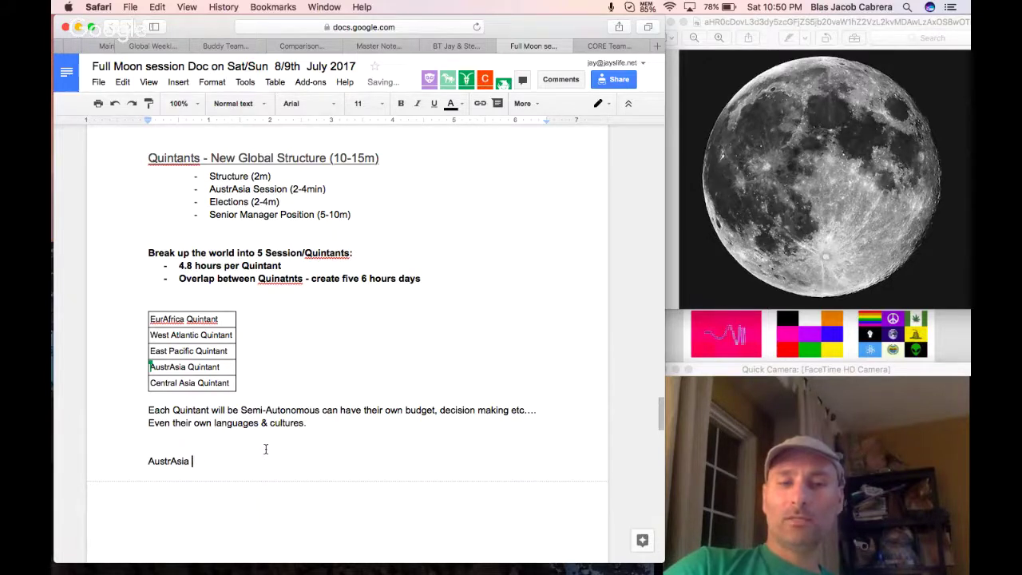
text(Main Weekly W)
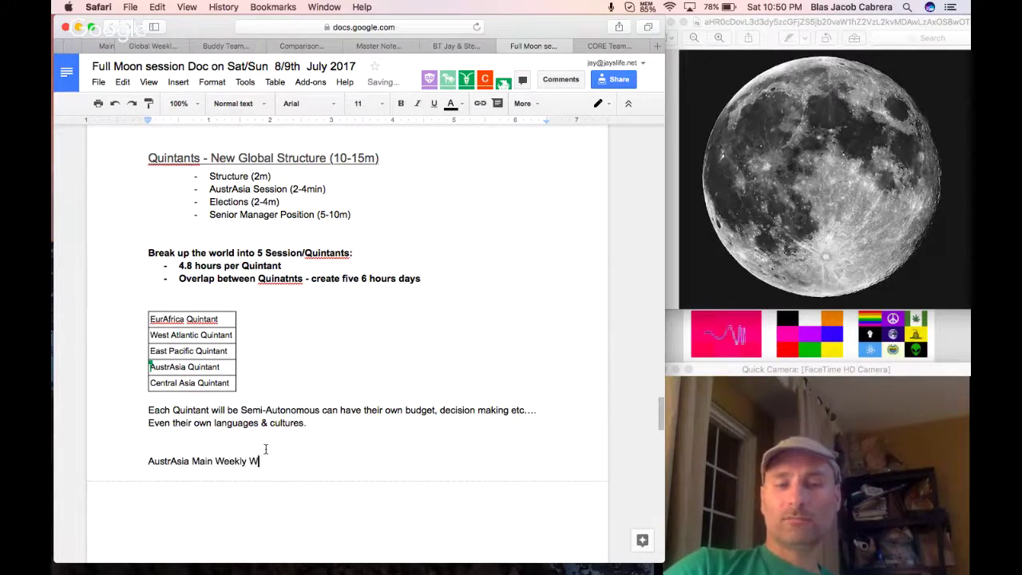
key(BackSpace)
text(Session)
Add dash bullets 'Sun --- Sat' and 'H1, h2, h3', then start a third bullet.
key(Return)
text(- )
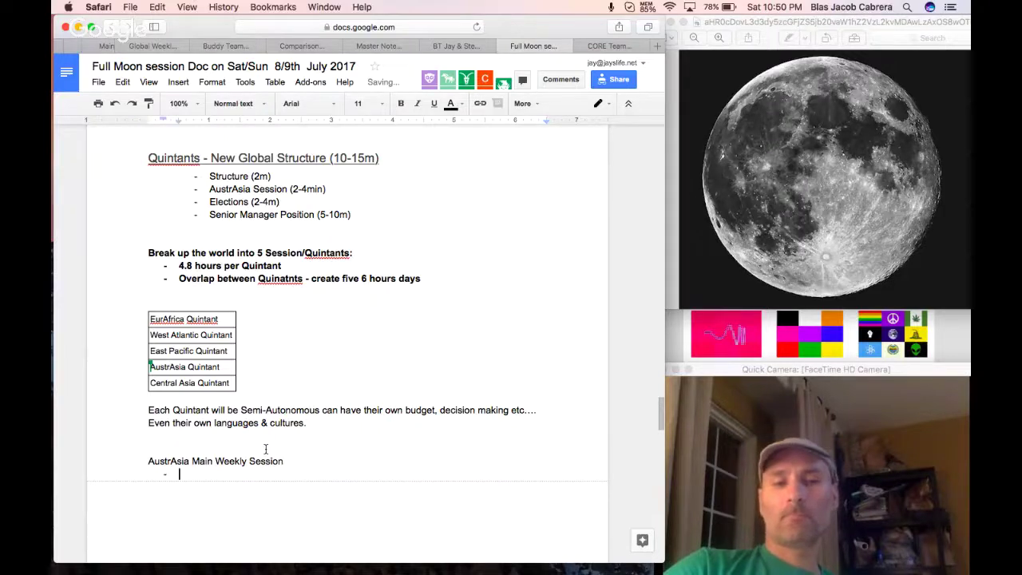
text(S)
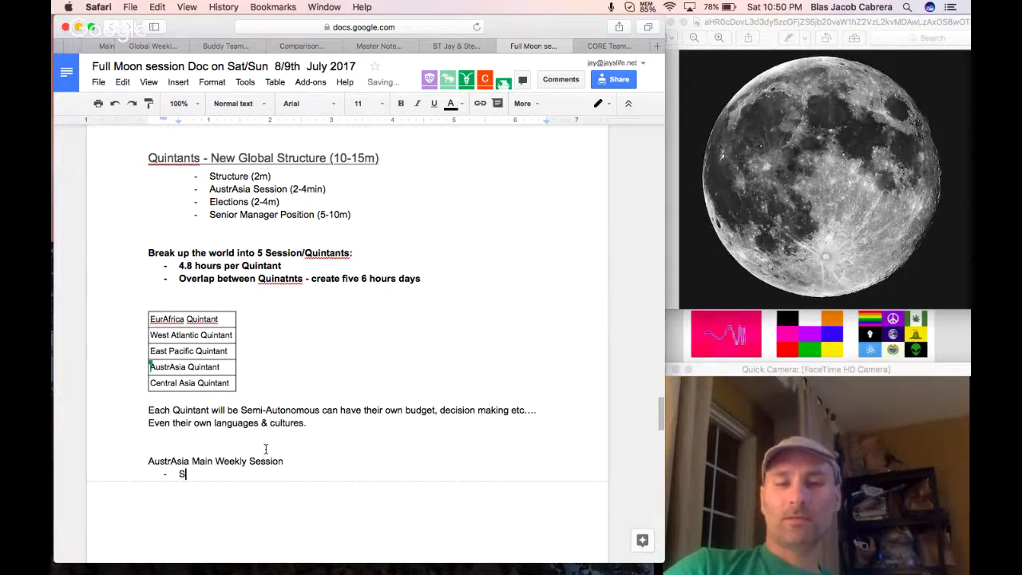
text(un --- Sa)
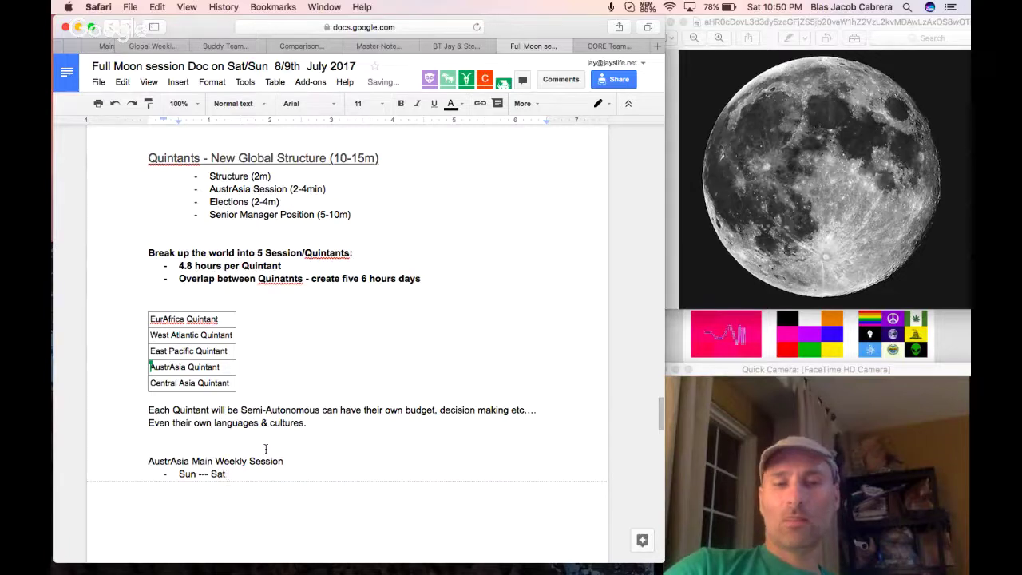
text(t)
key(Return)
text(H1, )
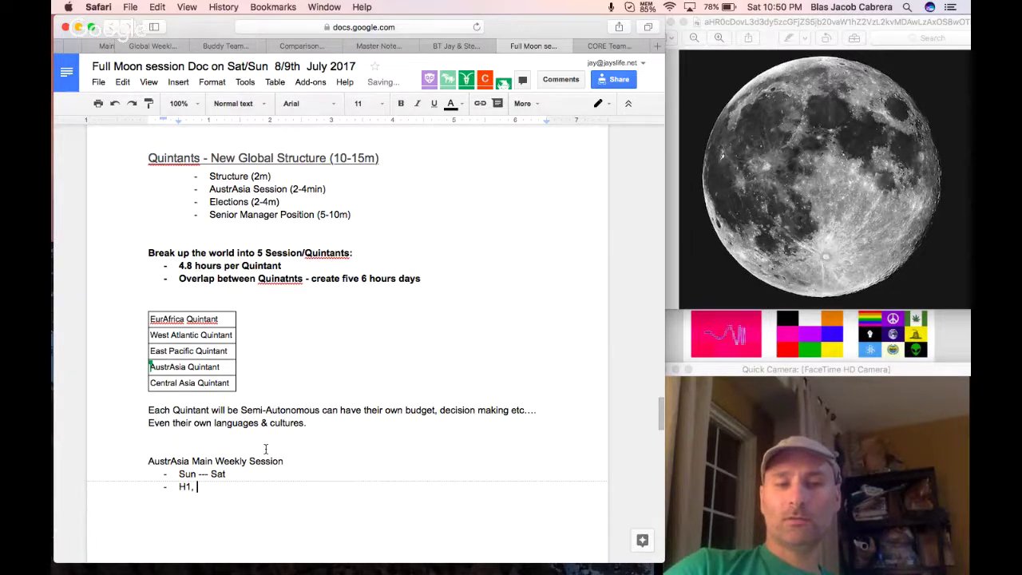
text(h2, h3)
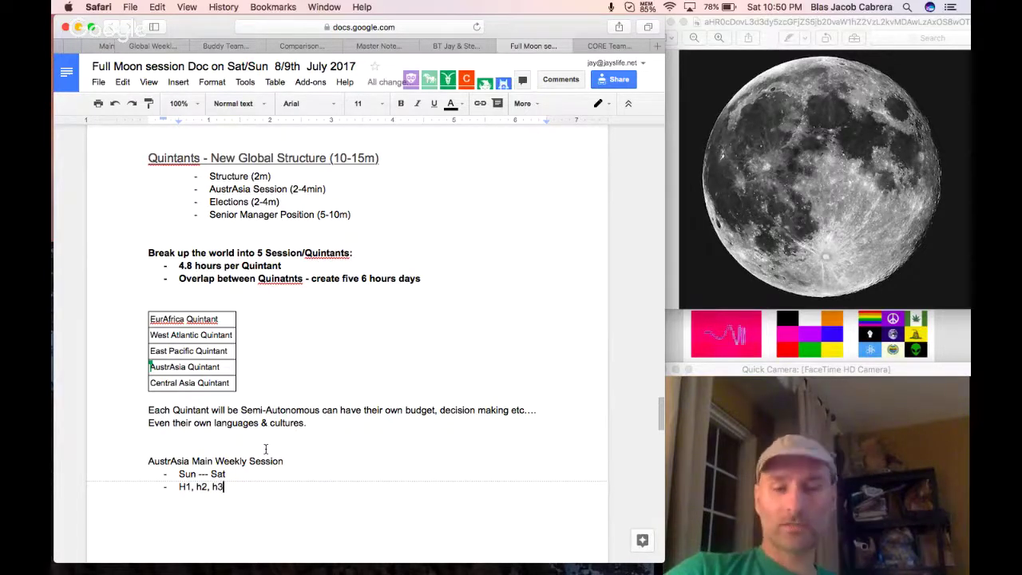
key(Return)
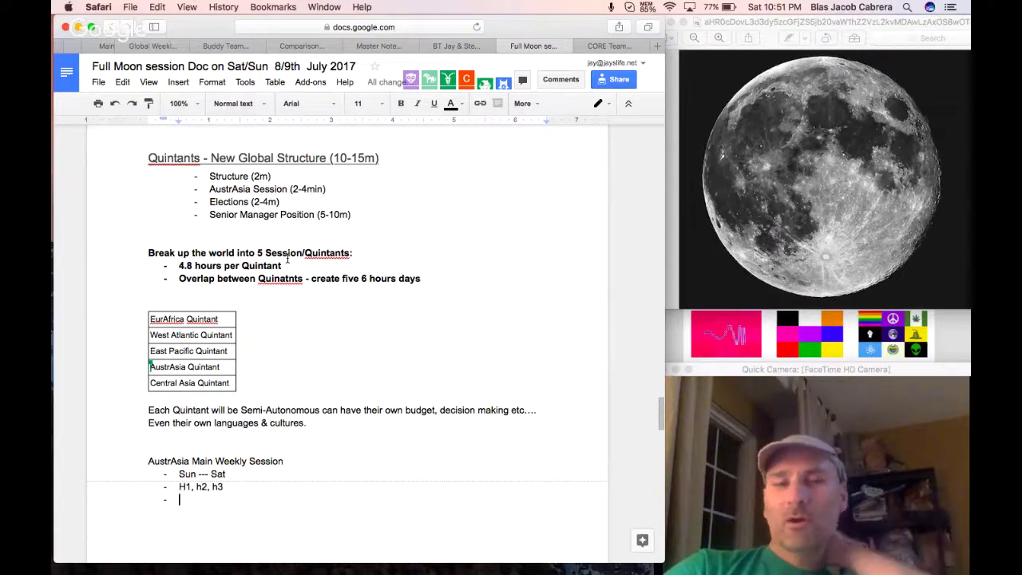
Check the Senior Manager Position and Elections agenda items, then return to the empty bullet.
triple_click(230, 212)
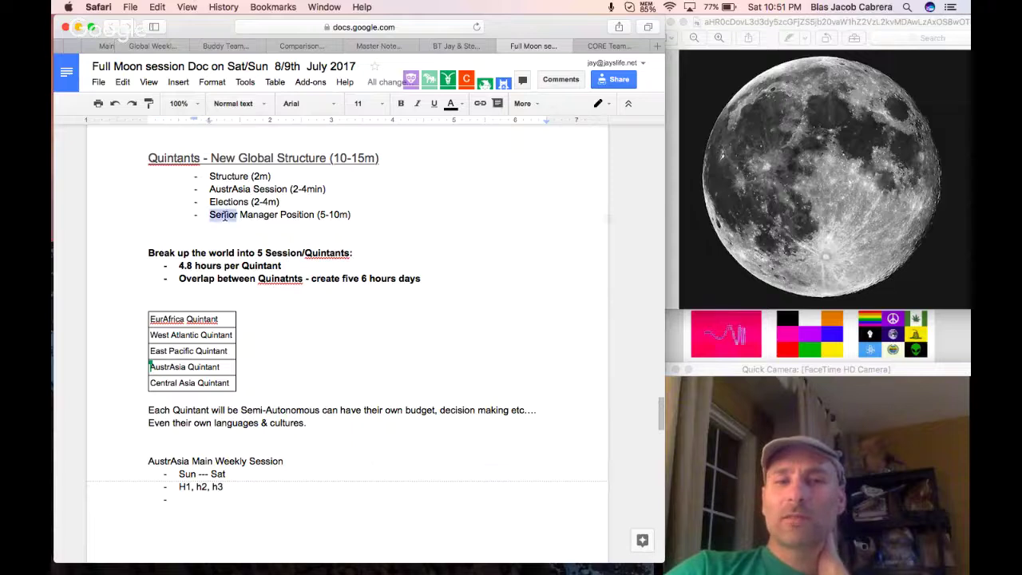
click(232, 202)
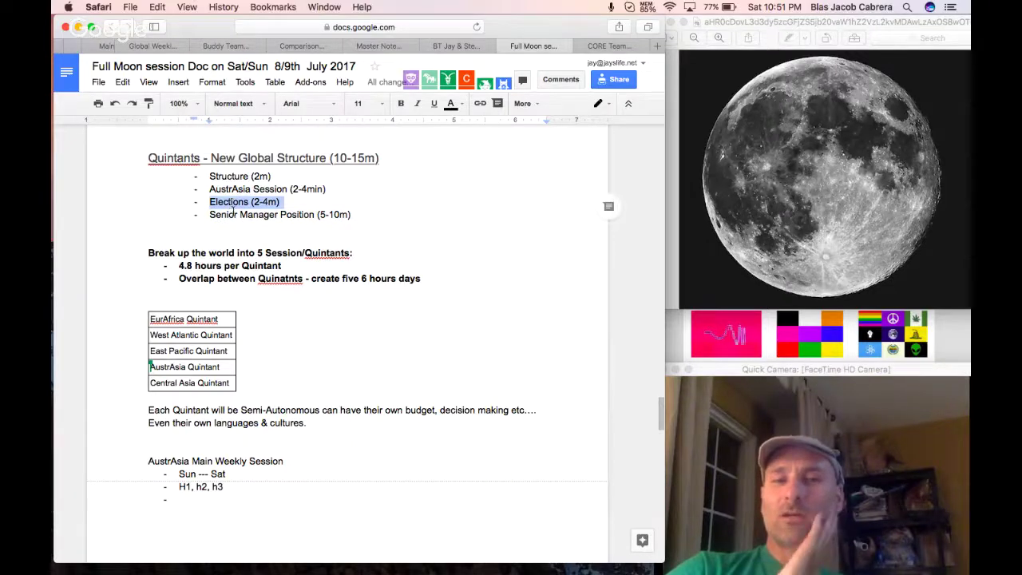
click(234, 216)
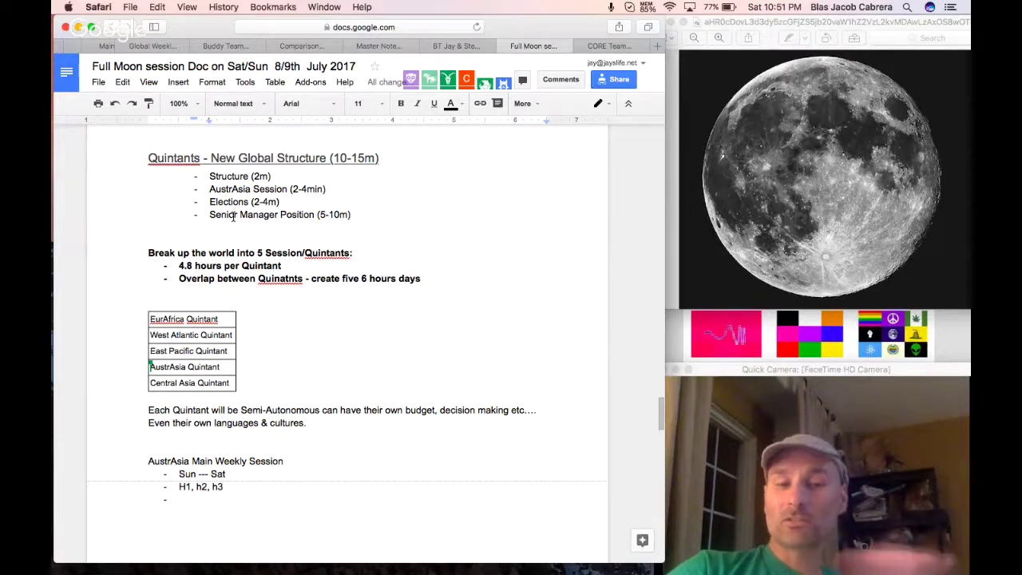
click(218, 498)
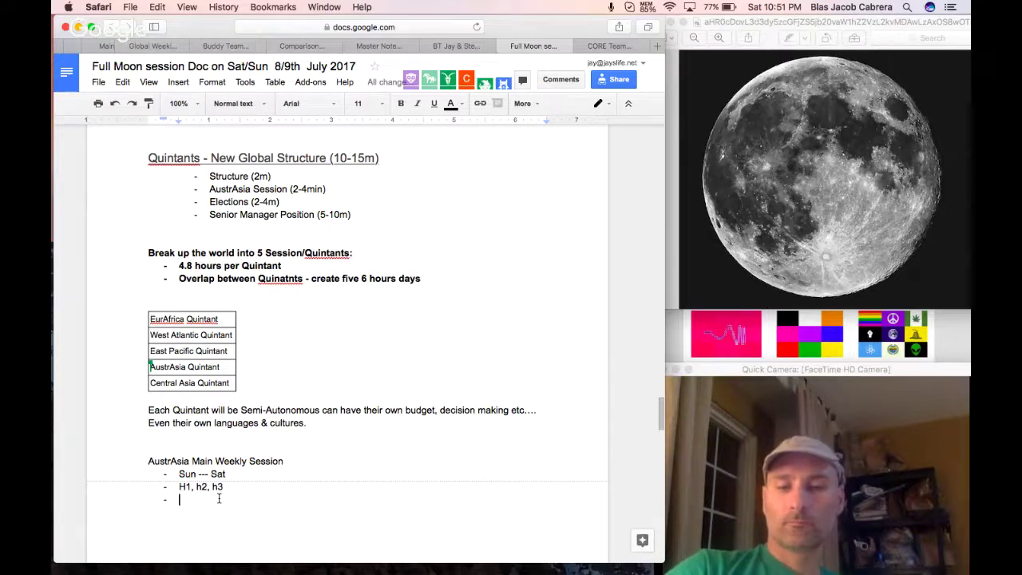
Add the bullet 'A week or two at the end of the month and beginning', noting who can help, with 'beginning' spell-corrected.
text(A week )
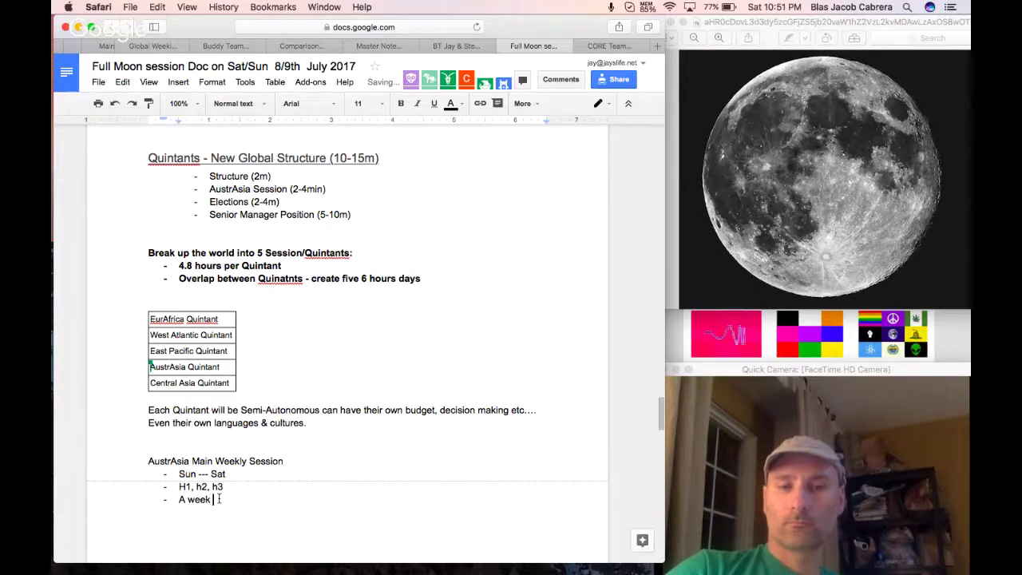
text(of two a)
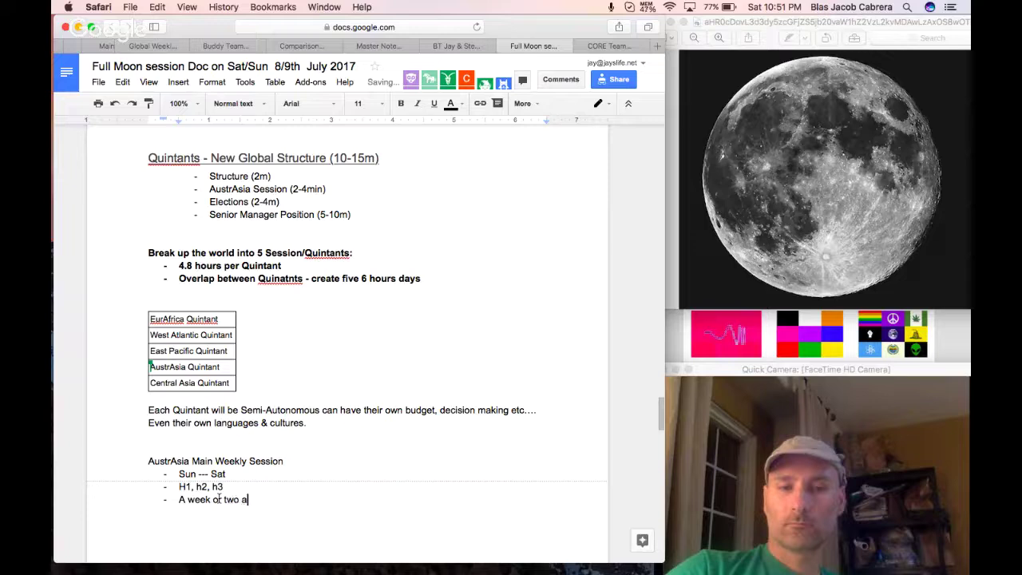
text(t the end of the mo)
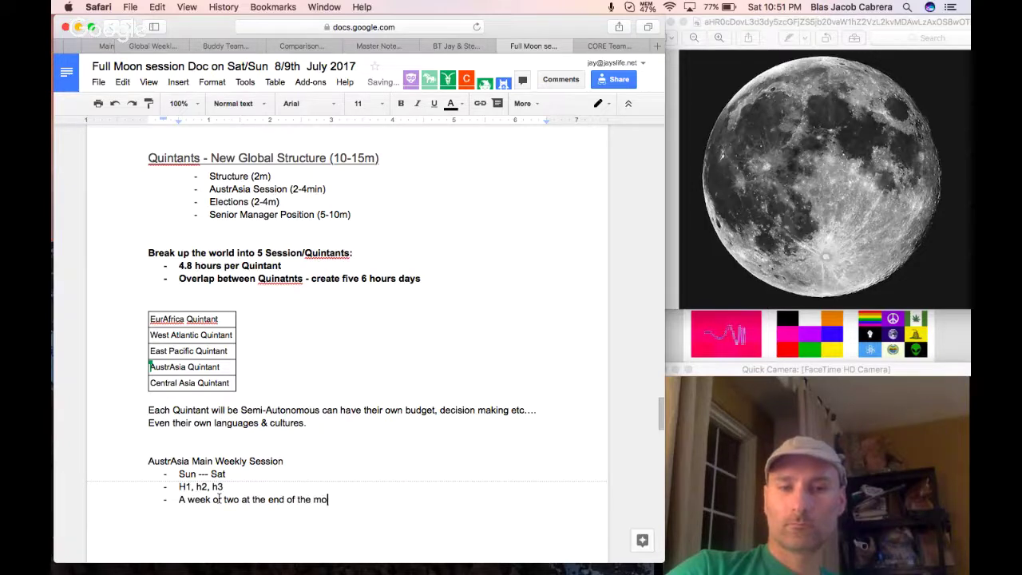
text(nth and begining,)
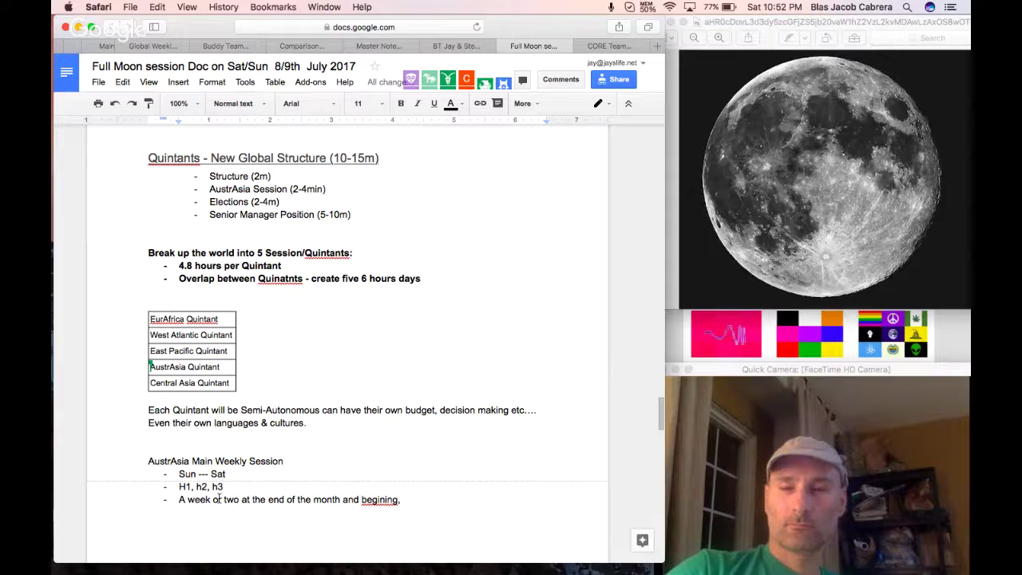
text(Steve can help)
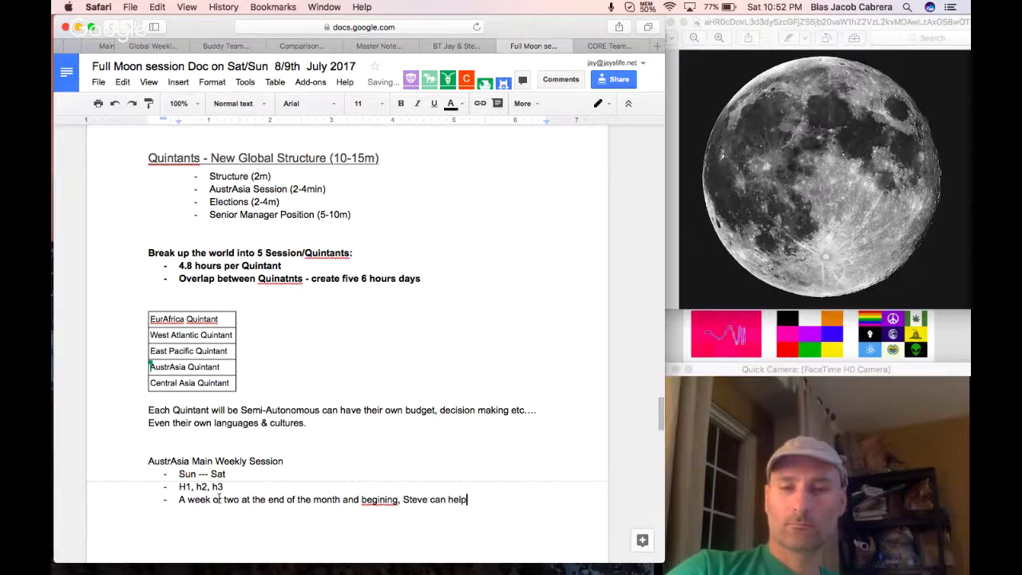
text(.)
key(Return)
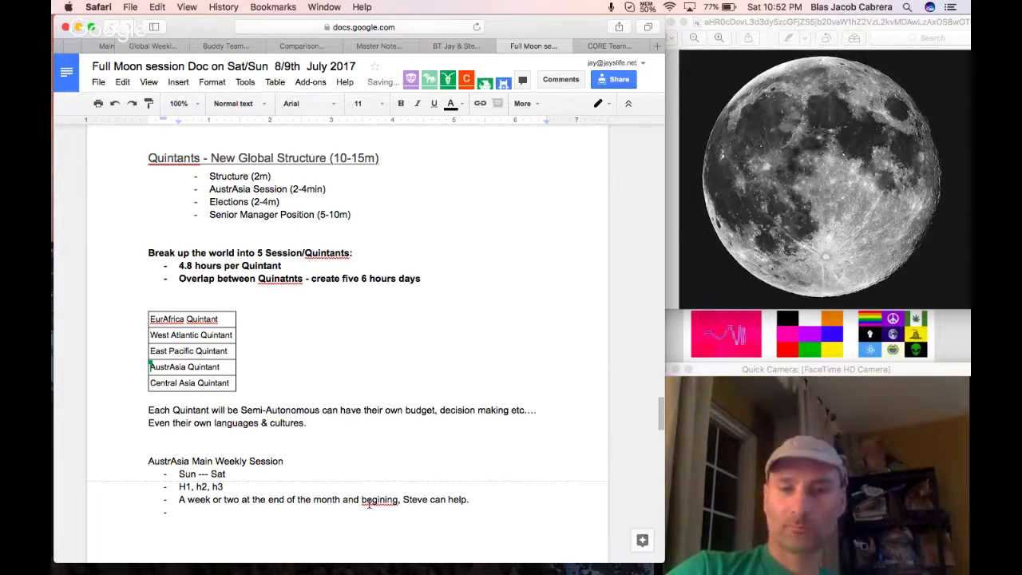
right_click(369, 503)
click(417, 199)
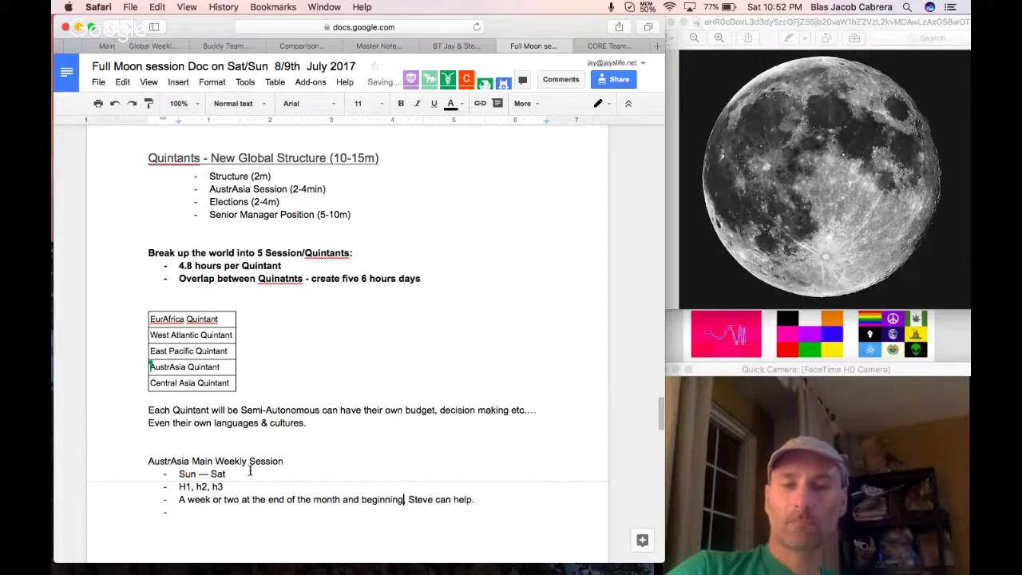
Add a Recommendation bullet: 'See this as the first AustrAsia Main Session', fixing its spelling.
click(220, 513)
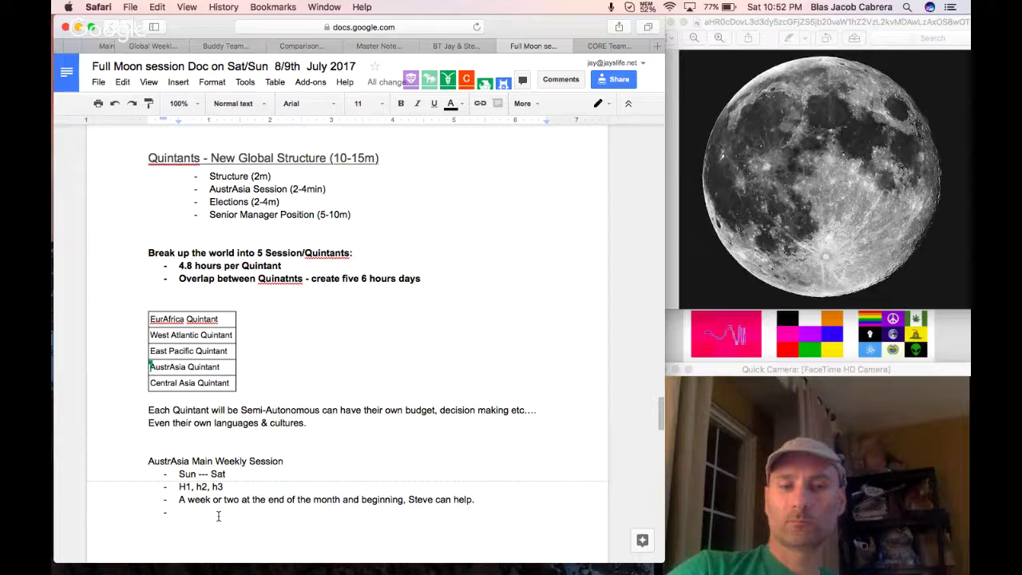
text(Jay's Reqomendation: )
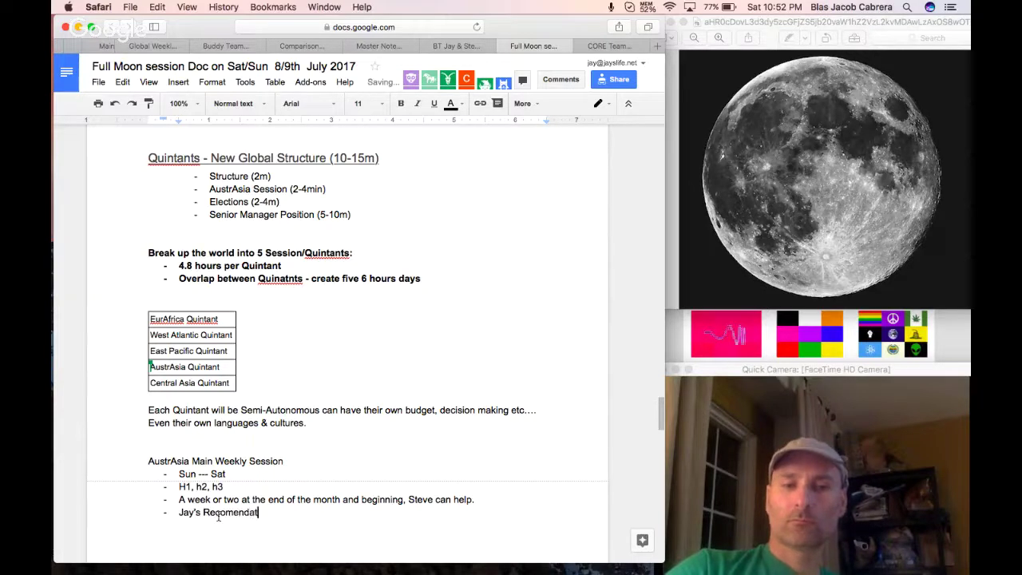
text(Se)
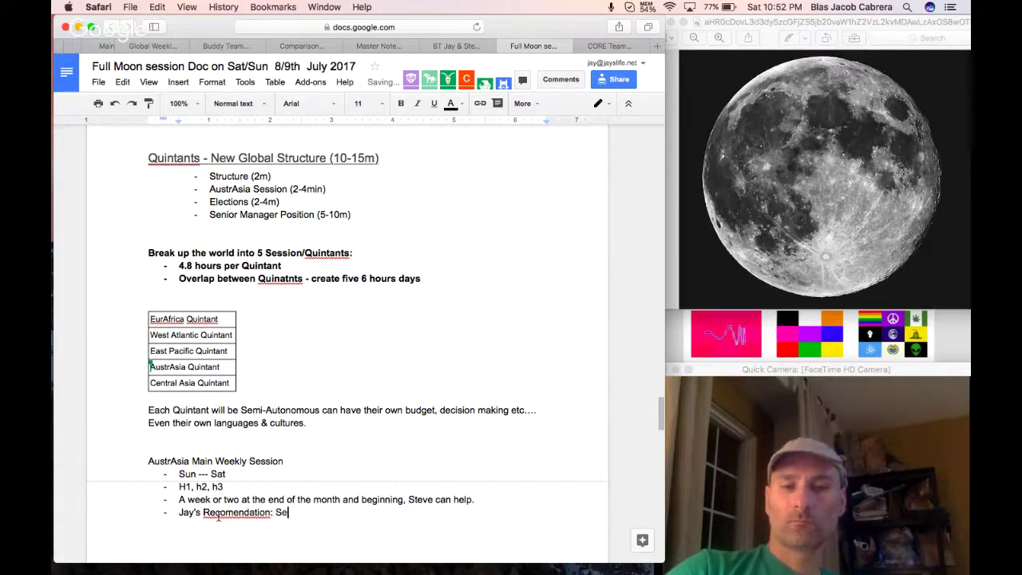
text(e this as the firs)
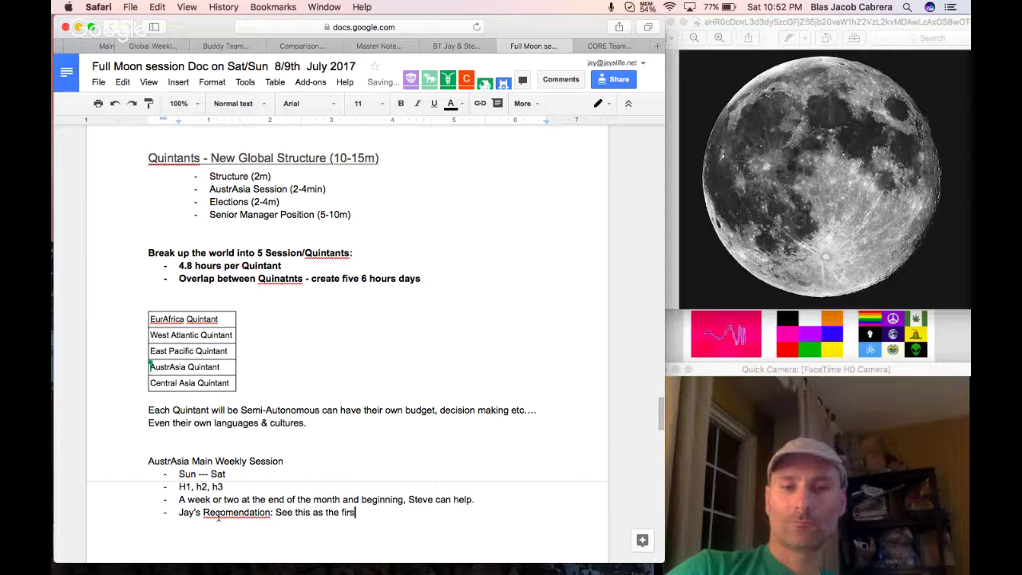
text(t AustrAs)
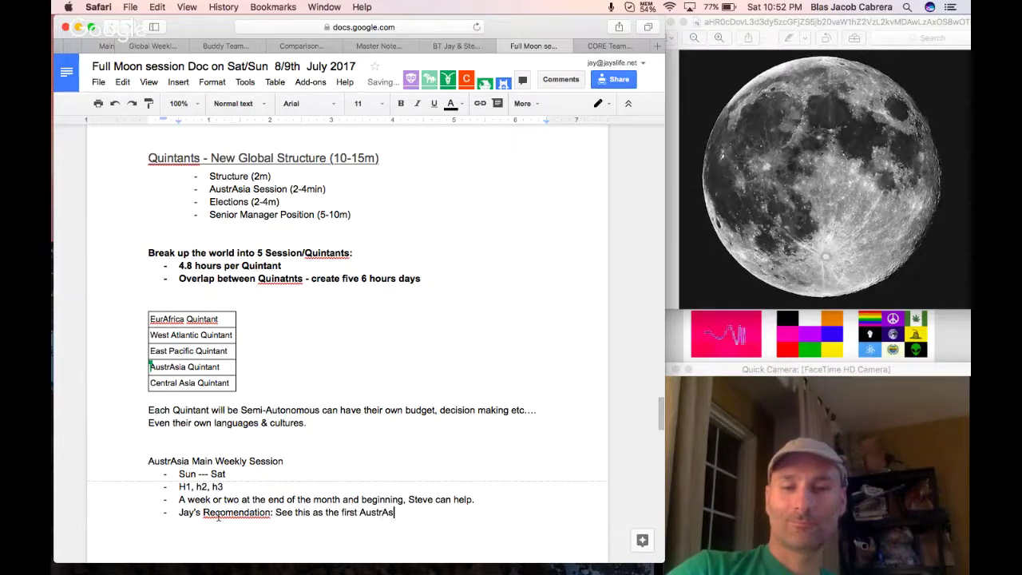
text(ia Main Session)
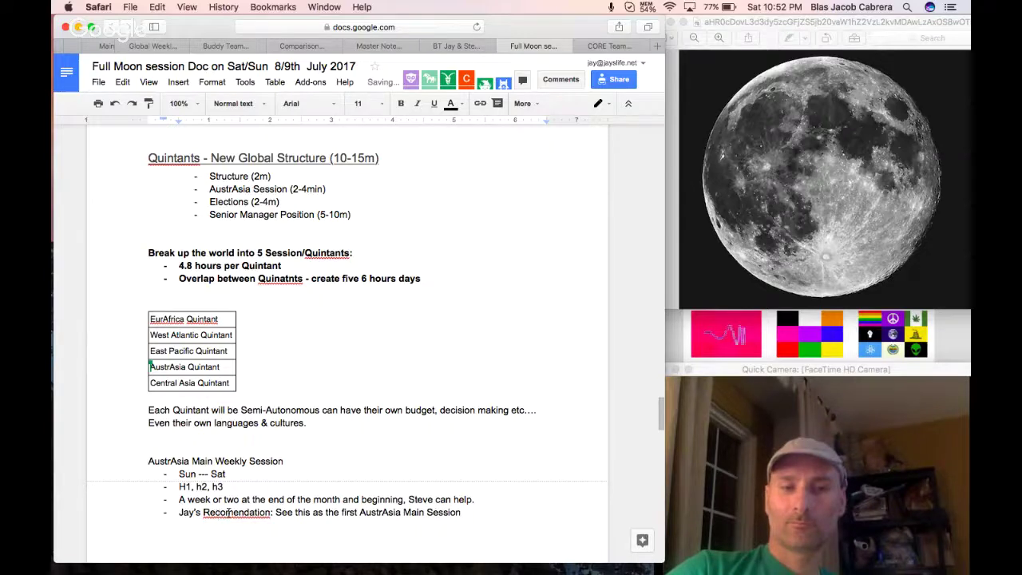
right_click(227, 512)
click(287, 211)
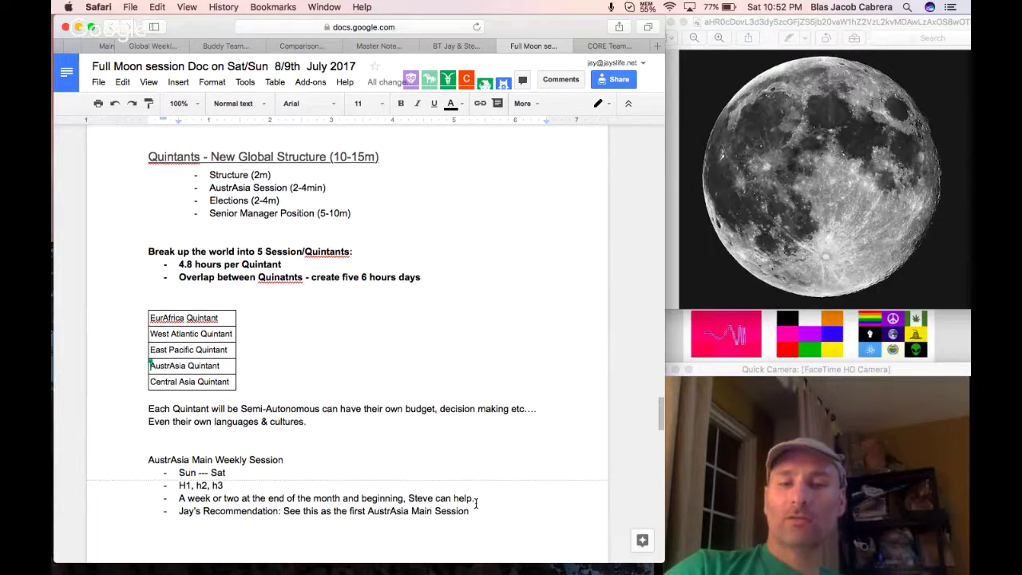
scroll(392, 472, down, 2)
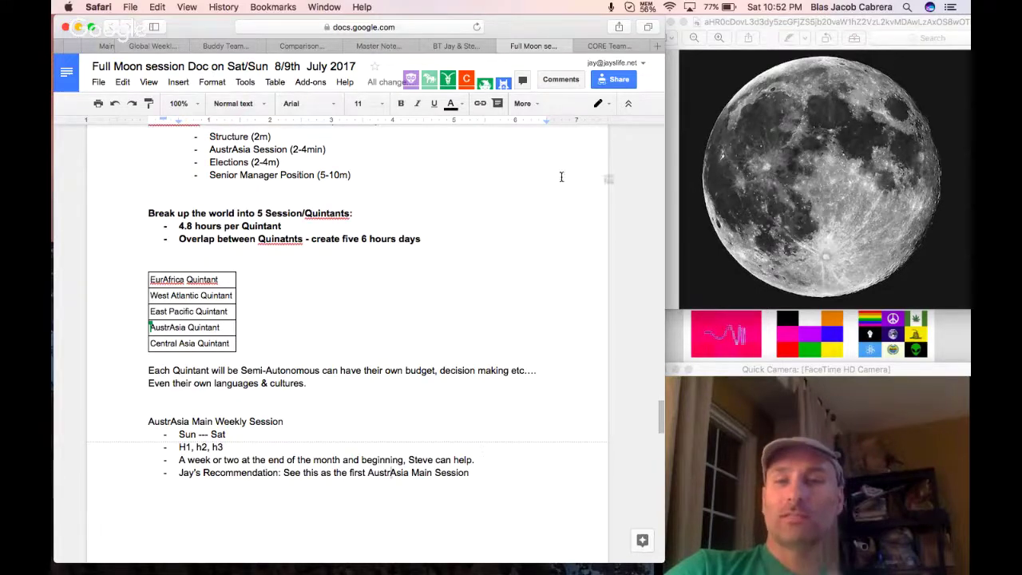
Open the Unity Network UTC+6 calendar for Jul 9–15, 2017 and scroll to the morning sessions.
click(604, 47)
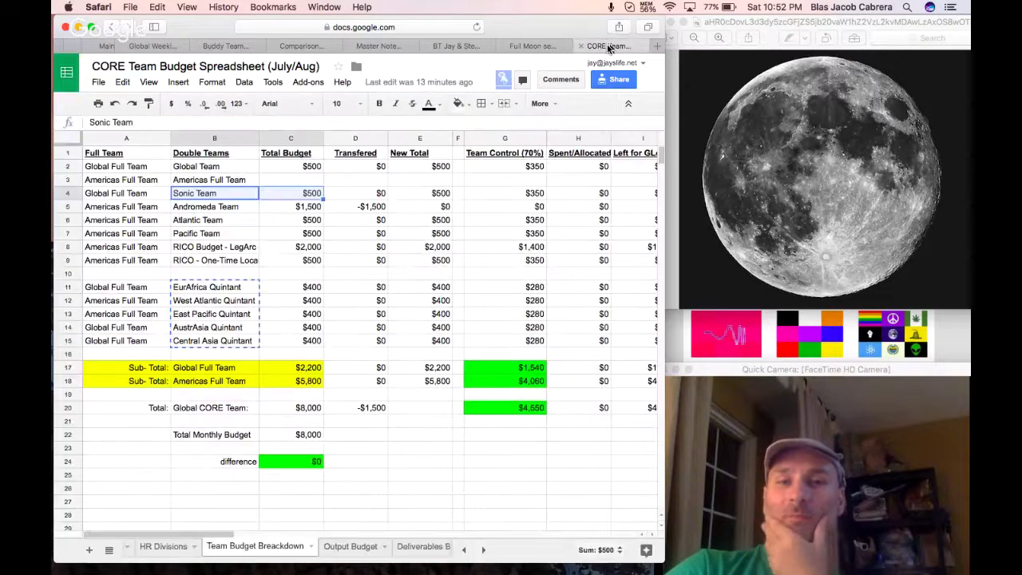
click(656, 47)
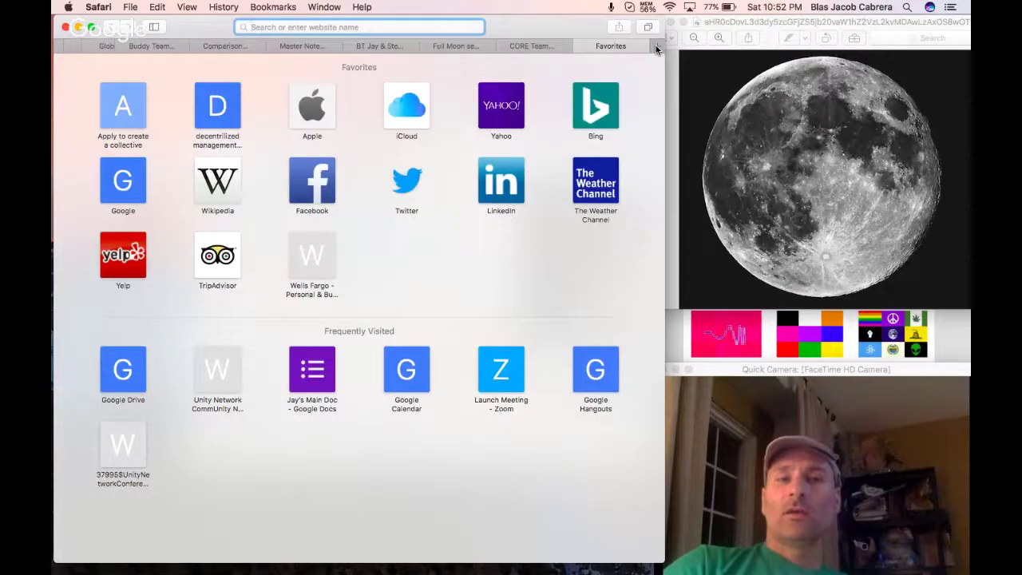
text(un)
key(Return)
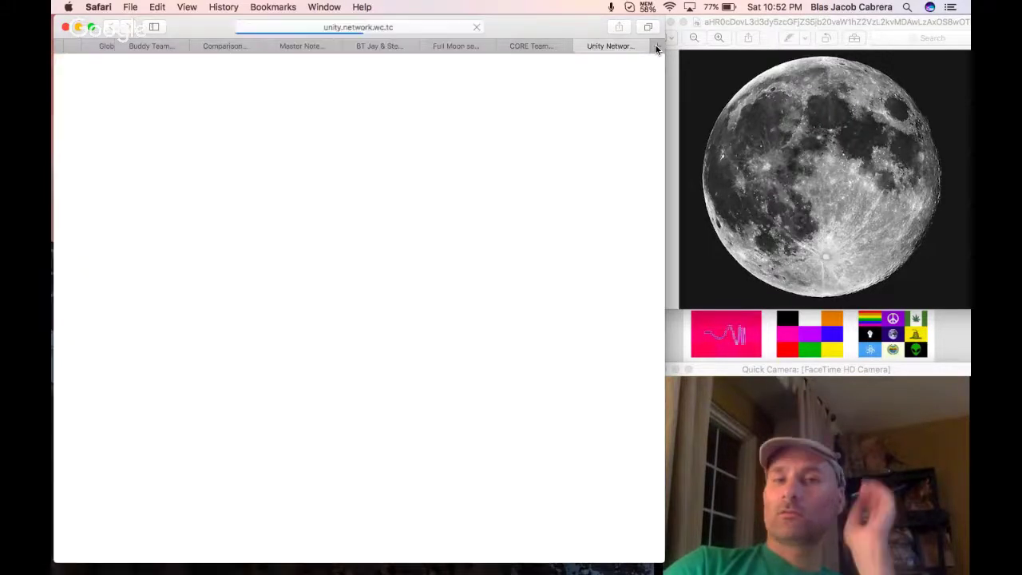
click(137, 238)
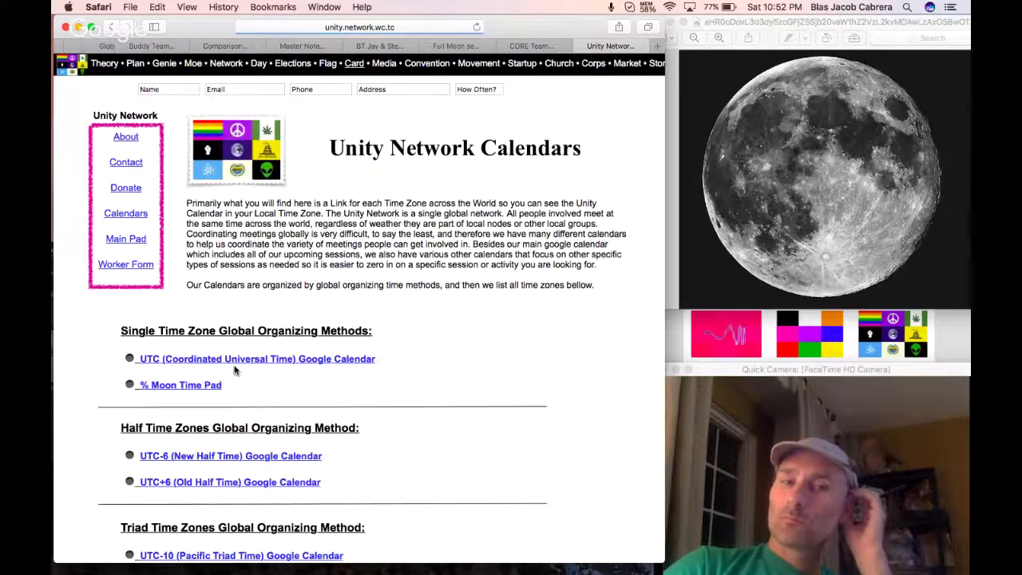
click(224, 482)
scroll(514, 322, down, 1)
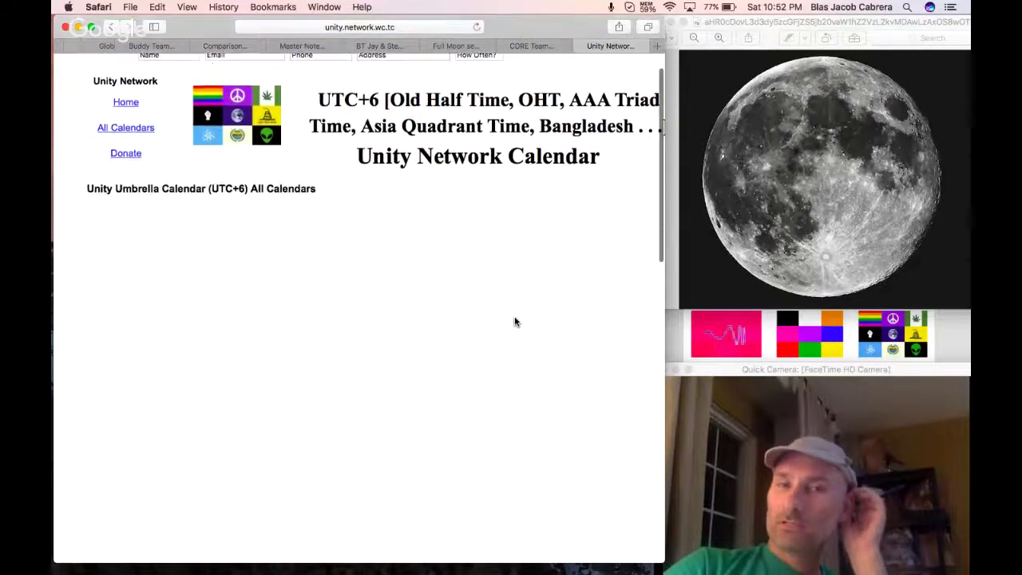
scroll(514, 322, down, 2)
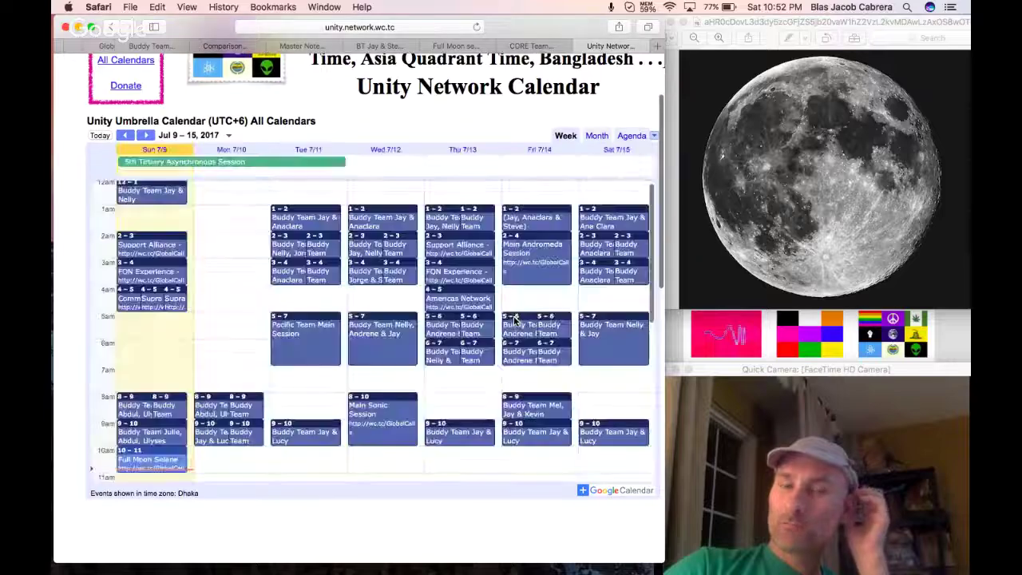
scroll(409, 337, down, 2)
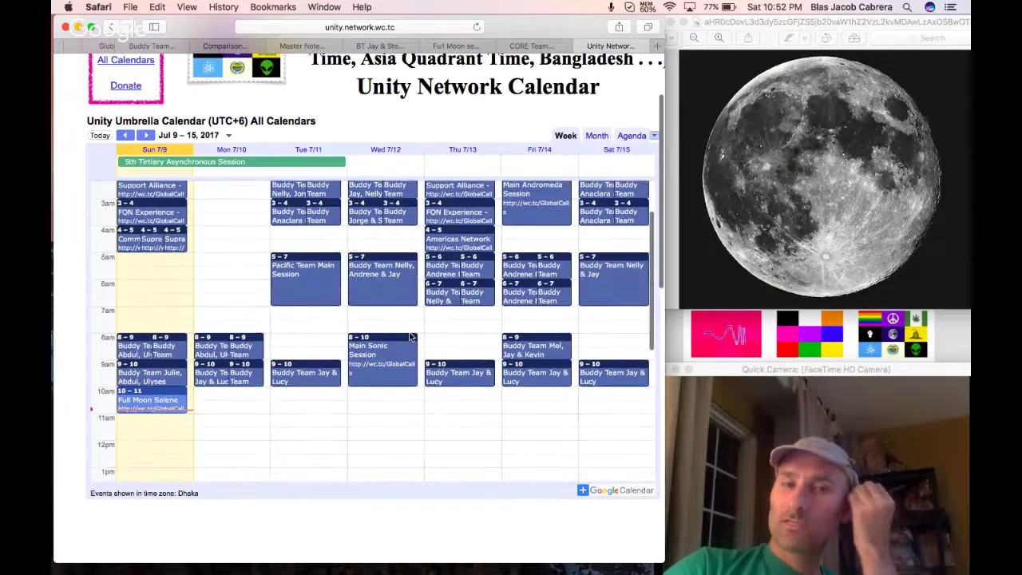
scroll(409, 337, down, 2)
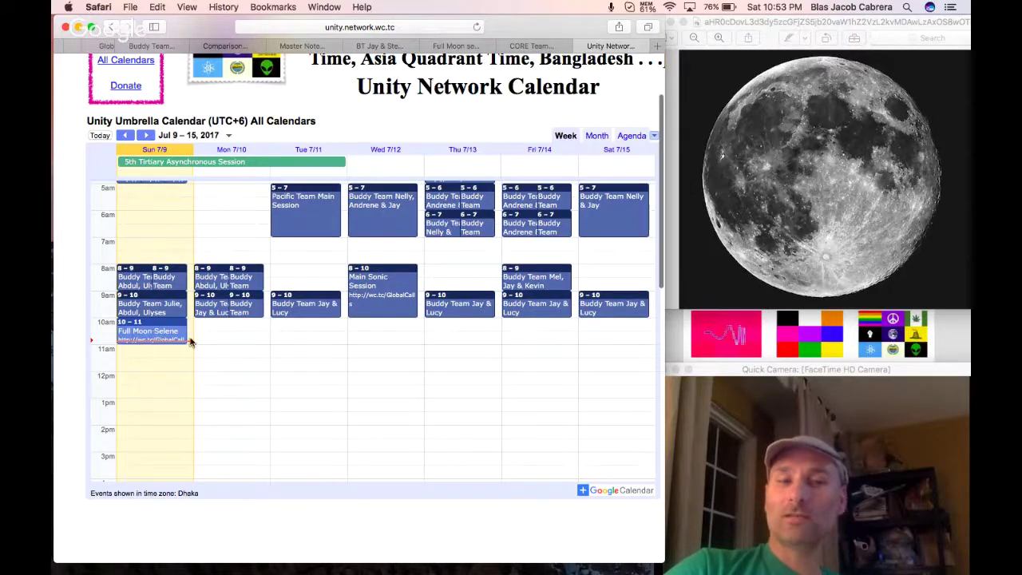
click(524, 45)
In the Full Moon session doc, start a new bullet after the recommendation.
click(449, 45)
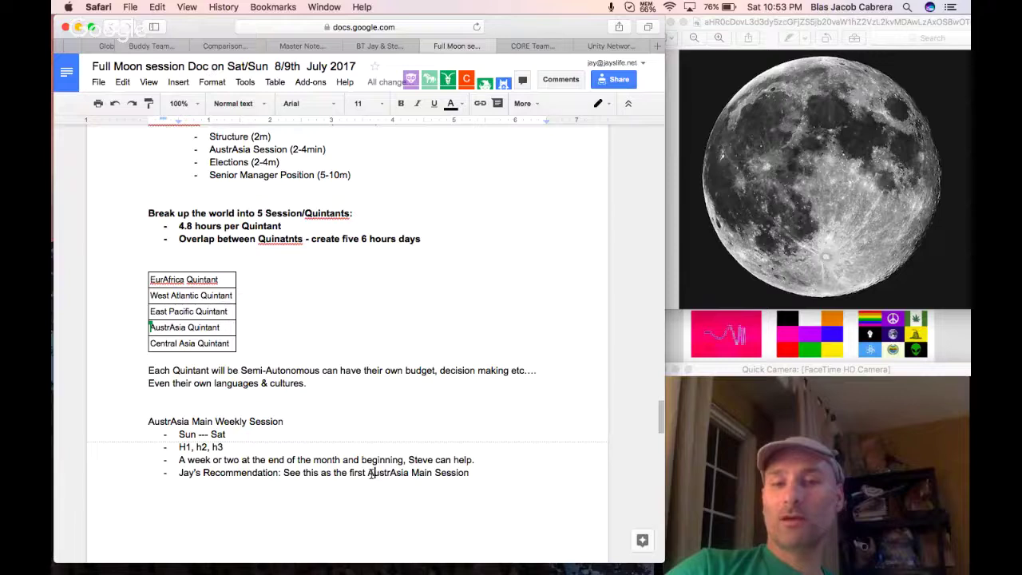
drag(373, 472, 479, 473)
click(481, 472)
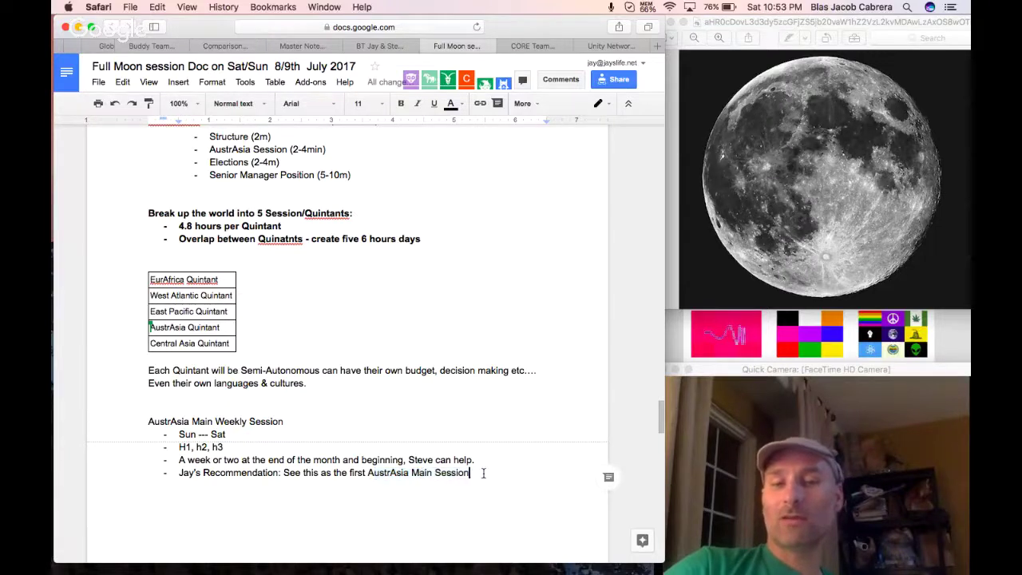
key(Return)
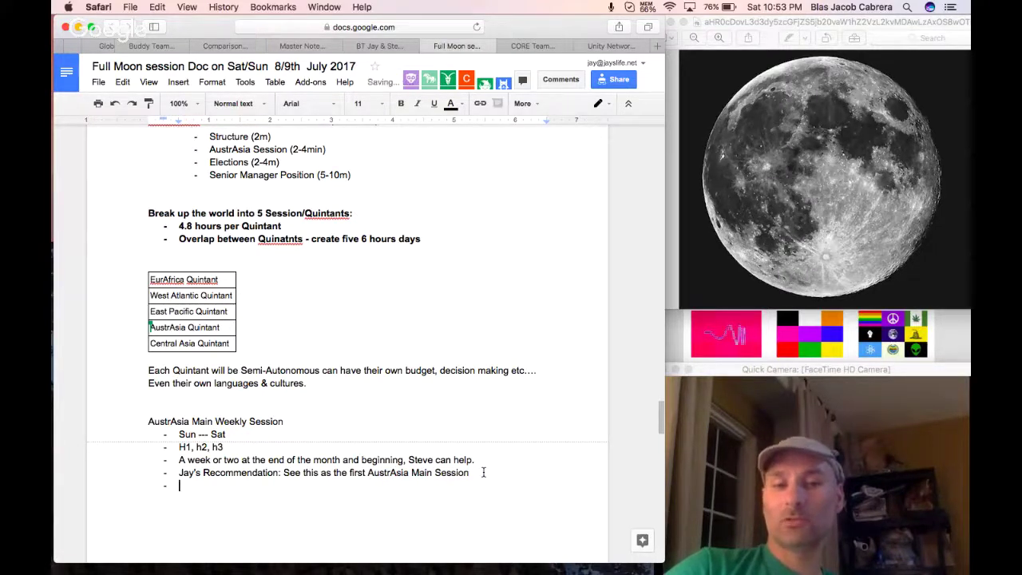
drag(237, 436, 182, 435)
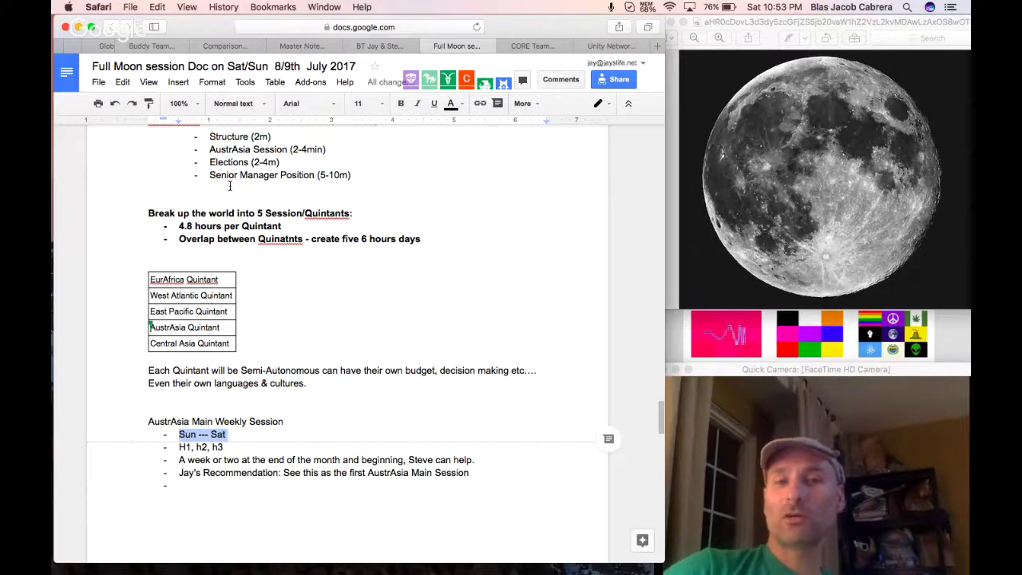
triple_click(257, 175)
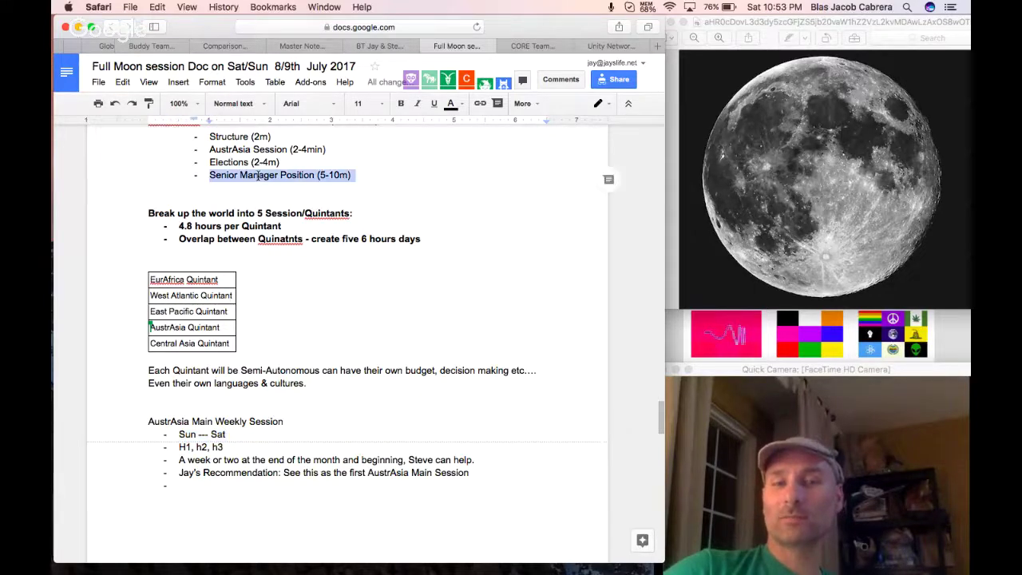
triple_click(244, 485)
End the list and add a '---------' divider line below it.
key(Return)
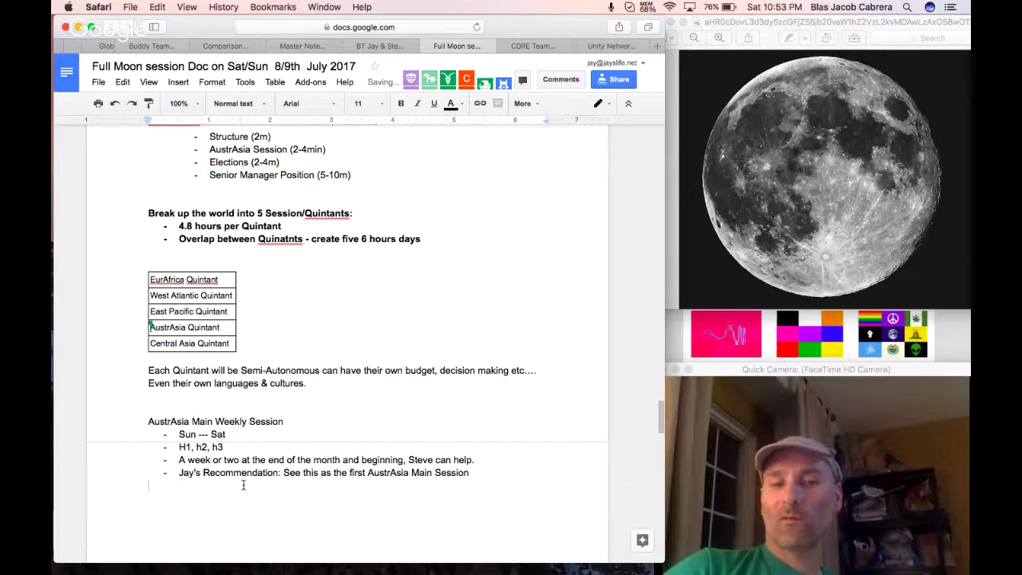
key(Return)
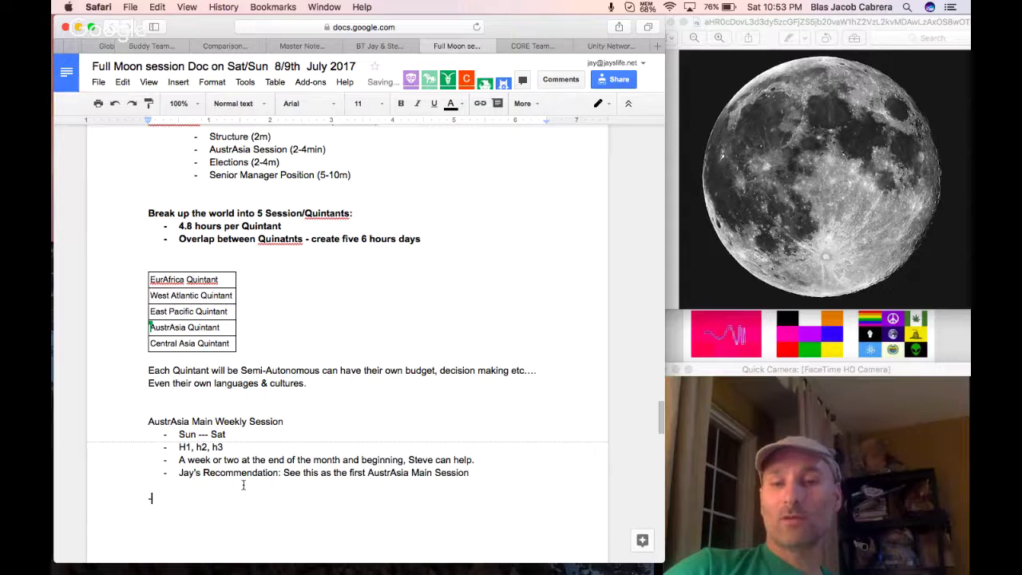
text(---------)
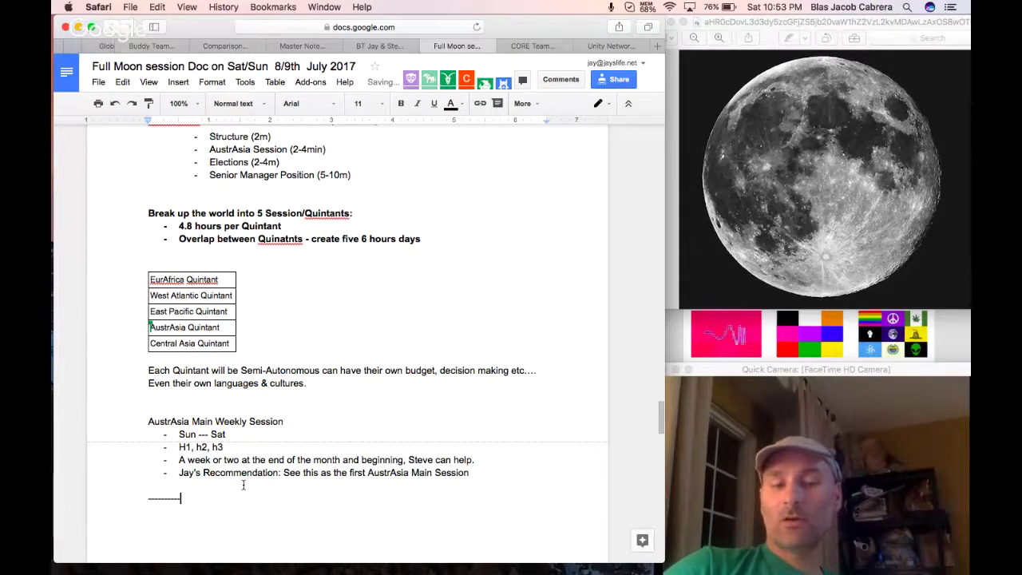
key(Return)
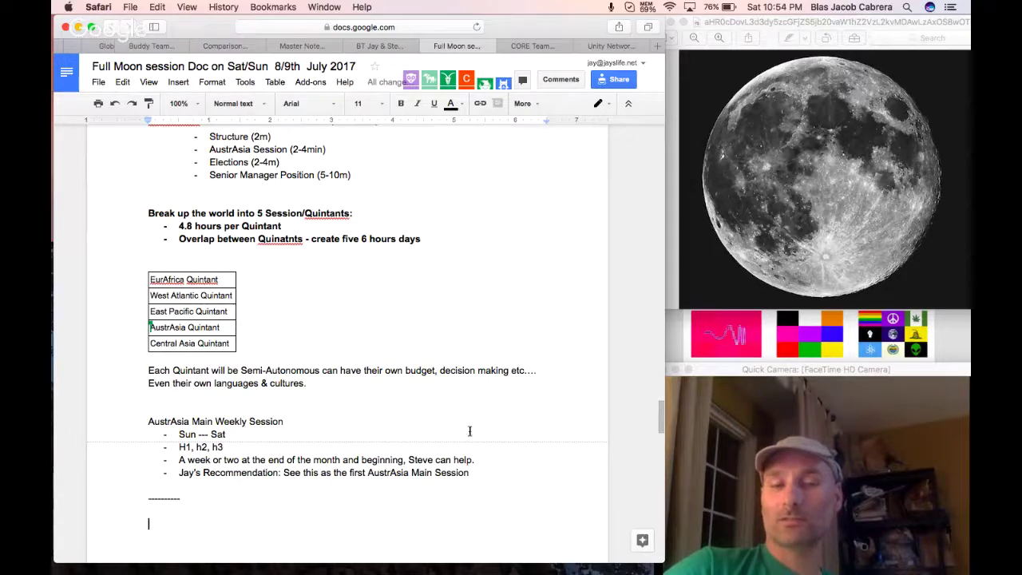
click(193, 278)
click(196, 311)
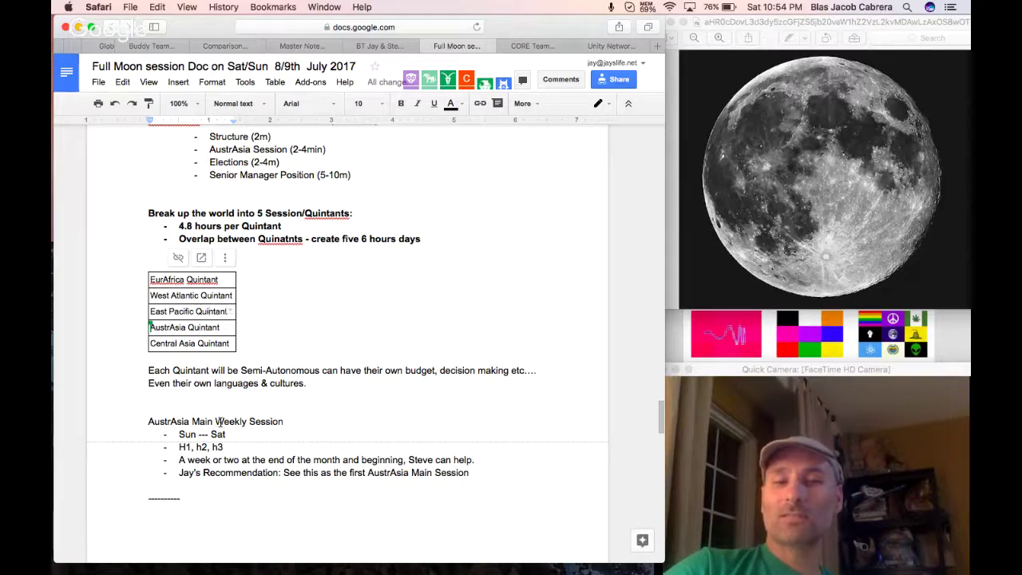
Insert 'Maybe take the calendar and find a suitable date.' above the divider, then view the Unity Network Calendar.
triple_click(217, 421)
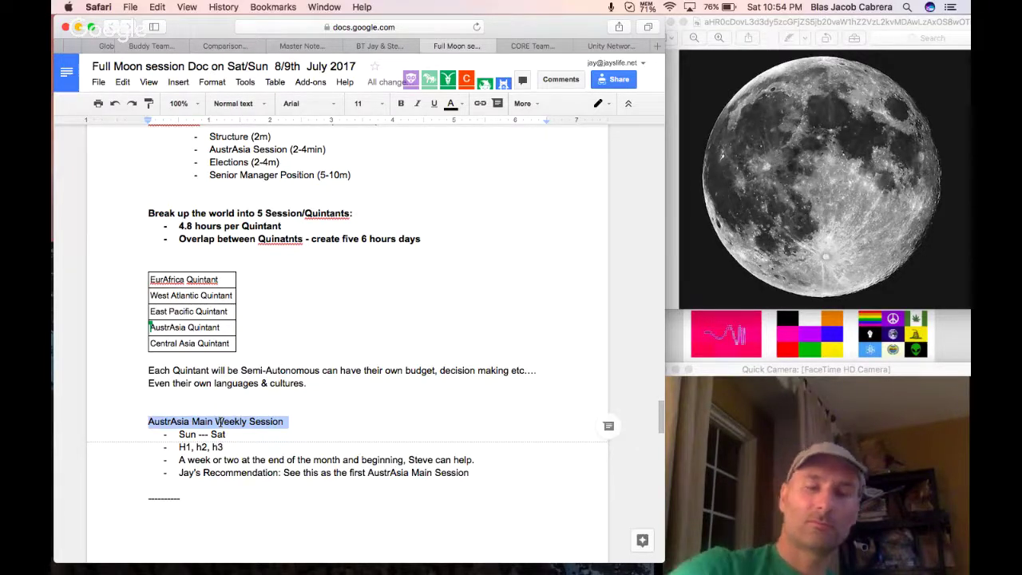
click(183, 484)
key(Return)
text(Maybe t)
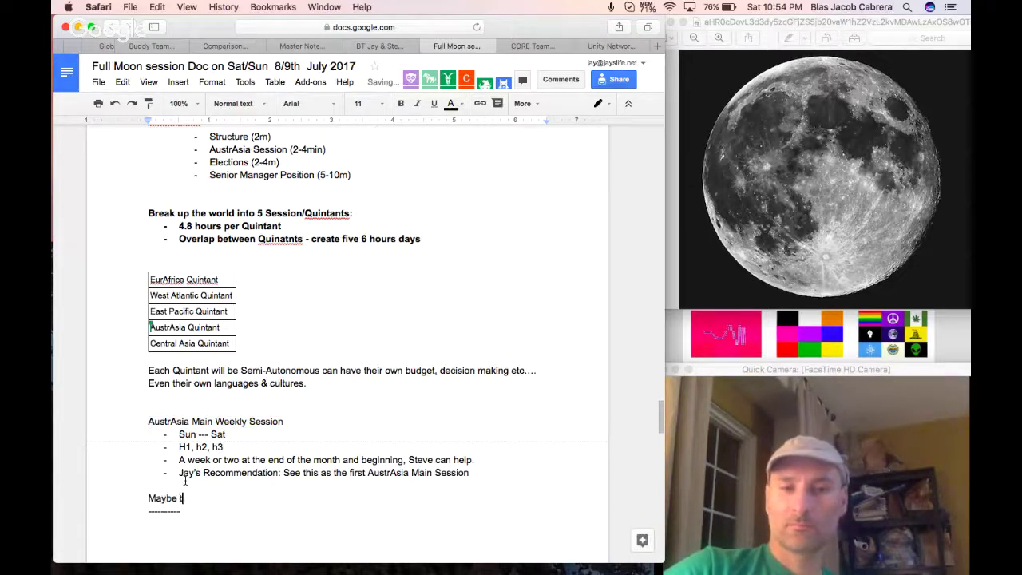
text(ake the calendar and )
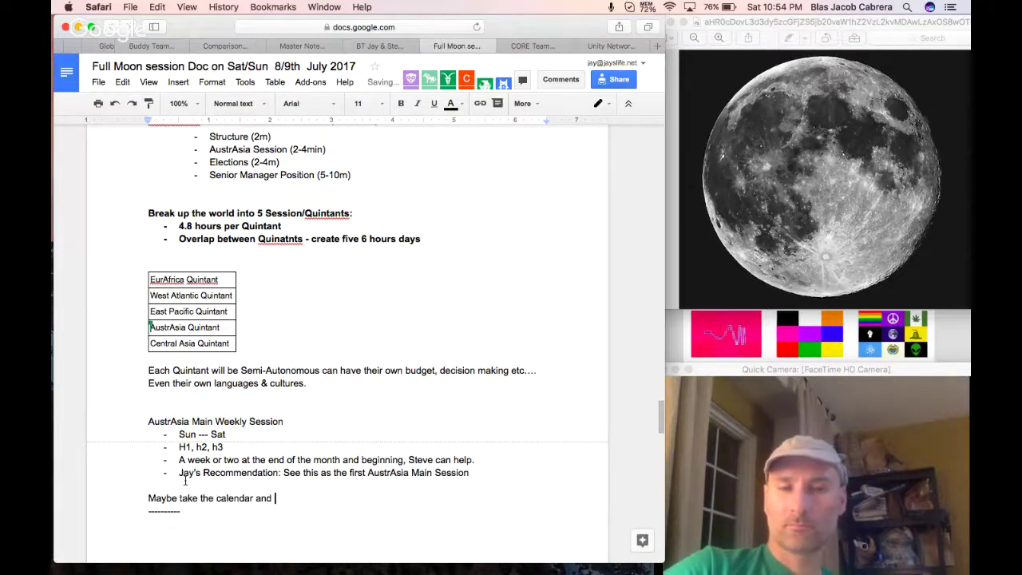
text(find a suitable date.)
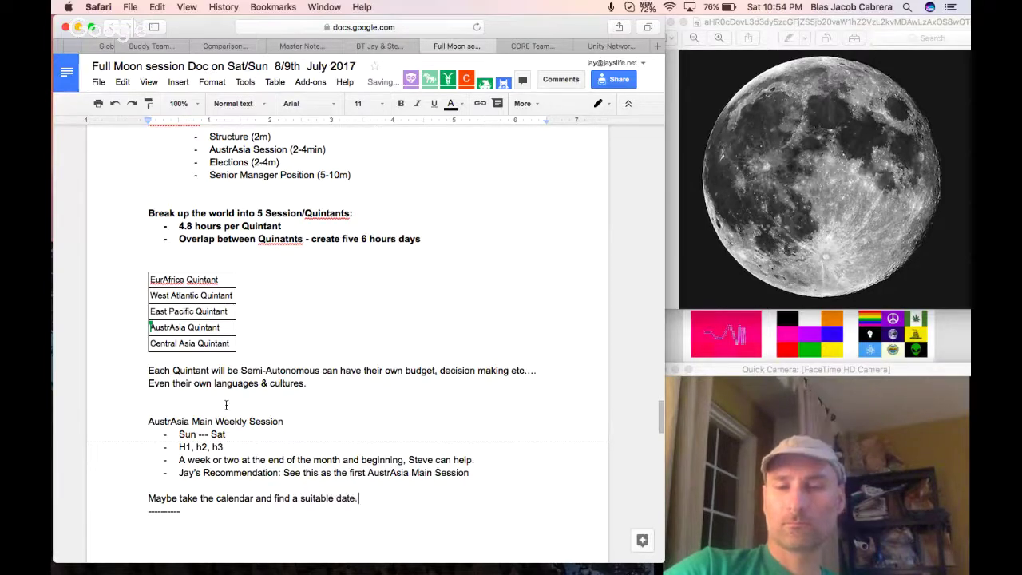
key(Return)
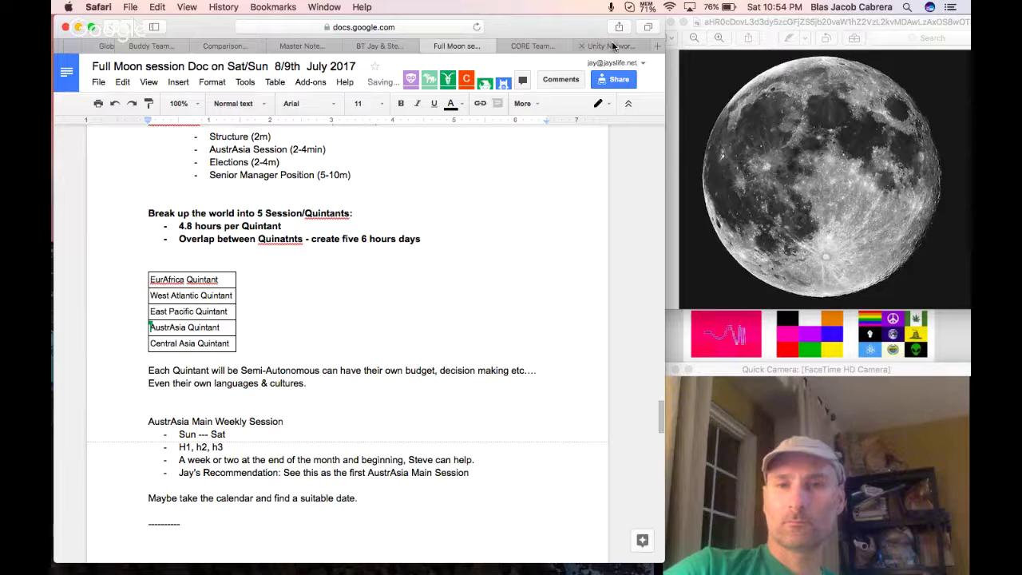
click(614, 47)
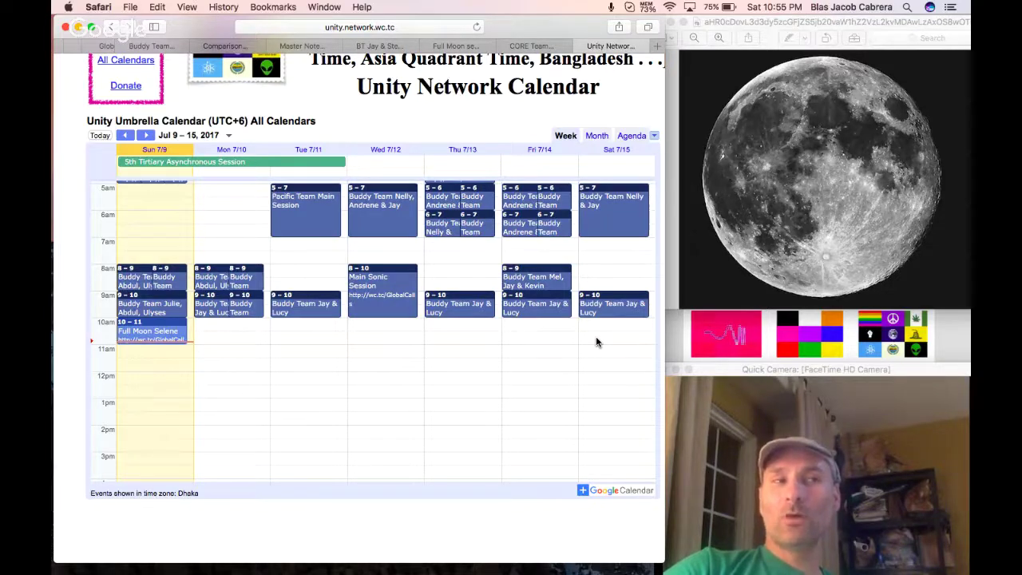
Go through the CORE Team spreadsheet back to the Full Moon session doc and scroll down slightly.
click(529, 46)
click(454, 45)
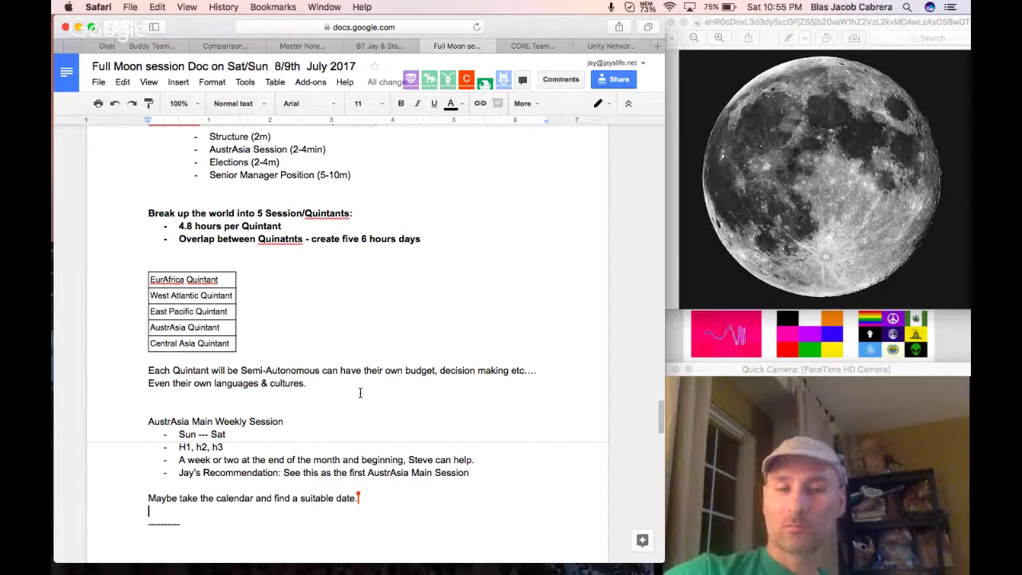
scroll(325, 393, down, 2)
Type 'Tuesday' on a new line below the date note, then check the Unity Network Calendar.
key(Return)
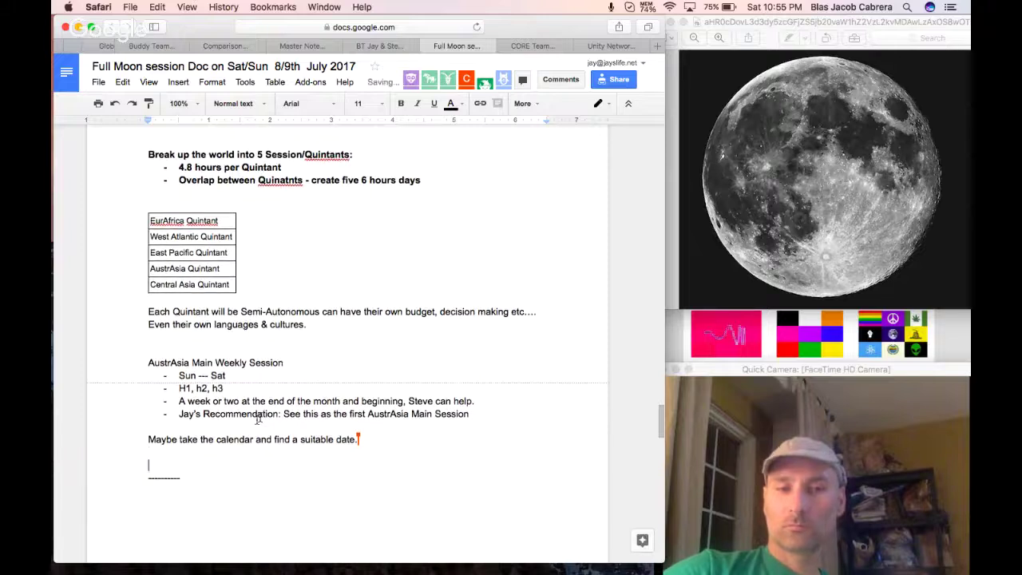
text(Tuesday)
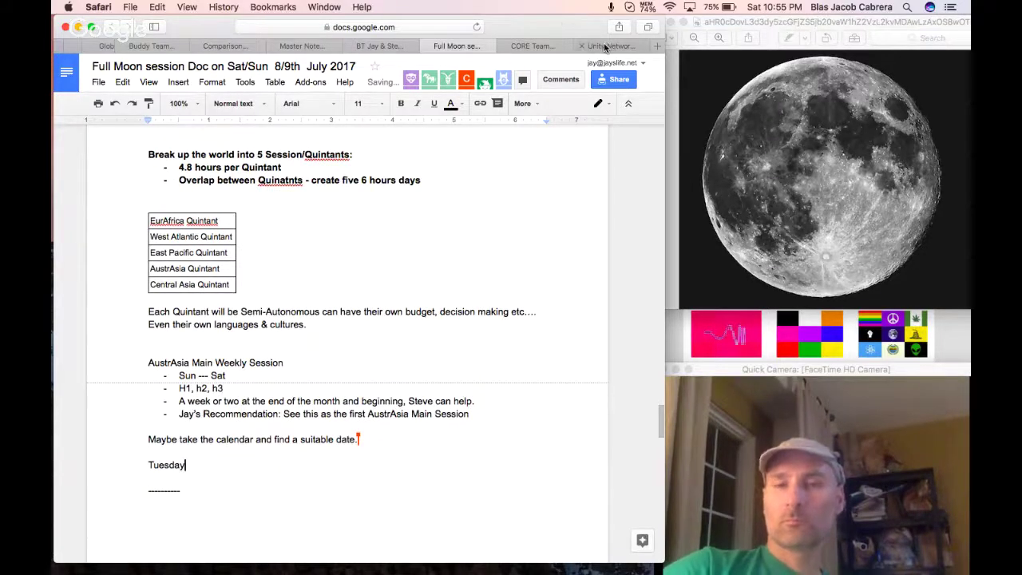
click(607, 46)
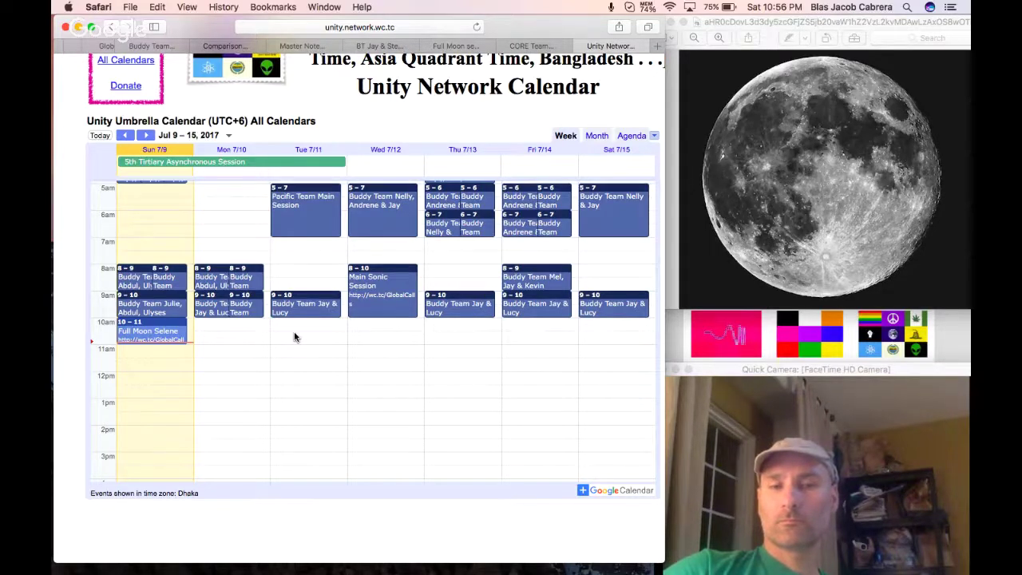
Go via the CORE Team Budget Spreadsheet tab back to the Full Moon session doc.
click(534, 45)
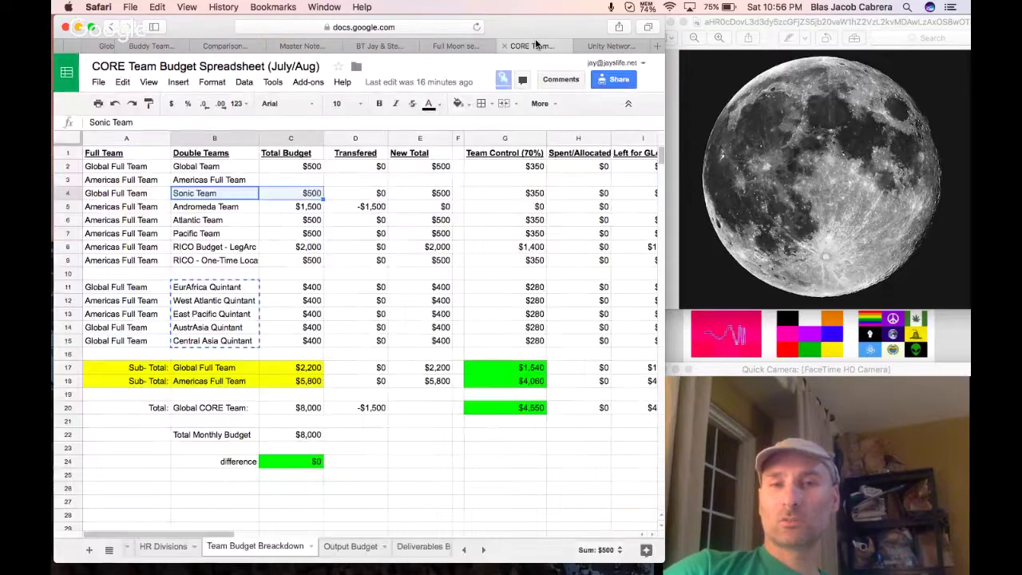
click(456, 45)
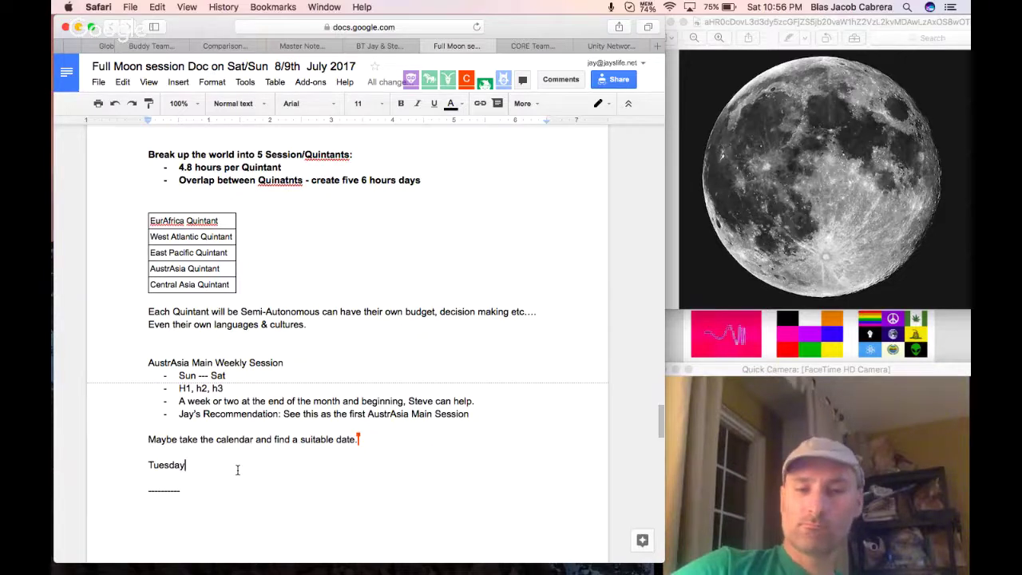
Prefix Tuesday with 'Proposal:', add an 'Agreement' line below, and append '- H1' to the proposal.
click(139, 465)
text(Pr)
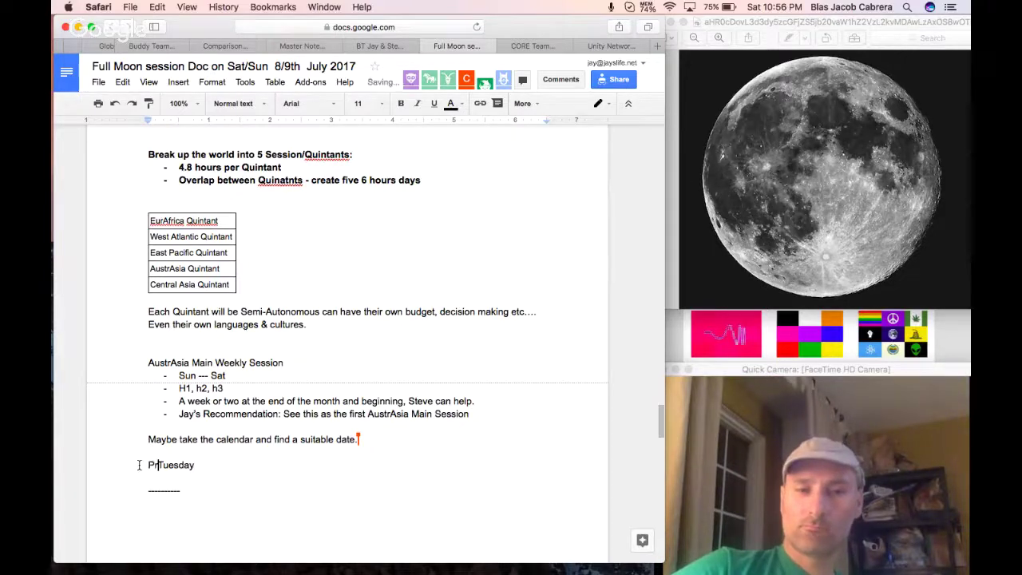
text(oposal:)
click(242, 466)
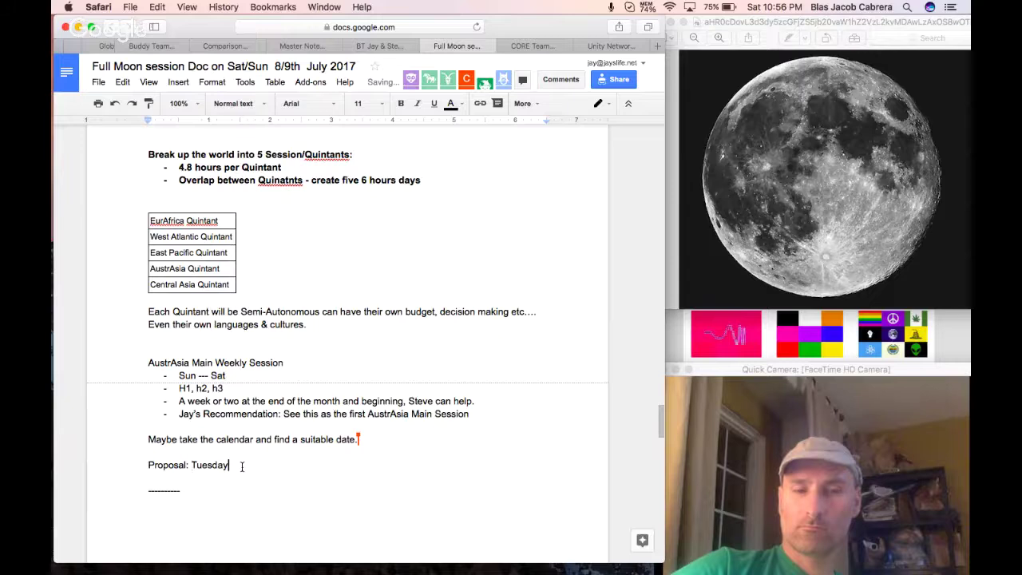
key(Return)
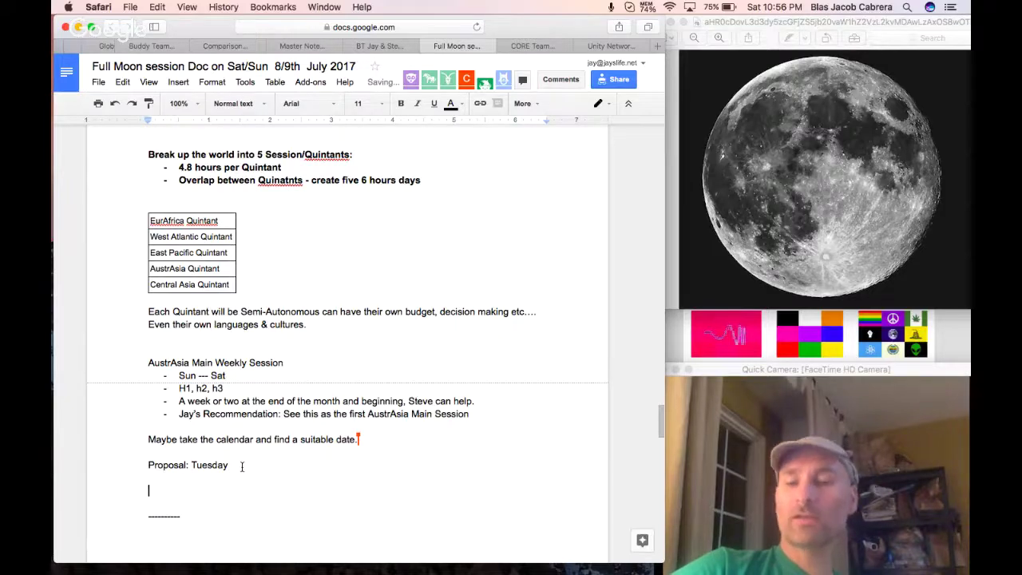
text(Agreement)
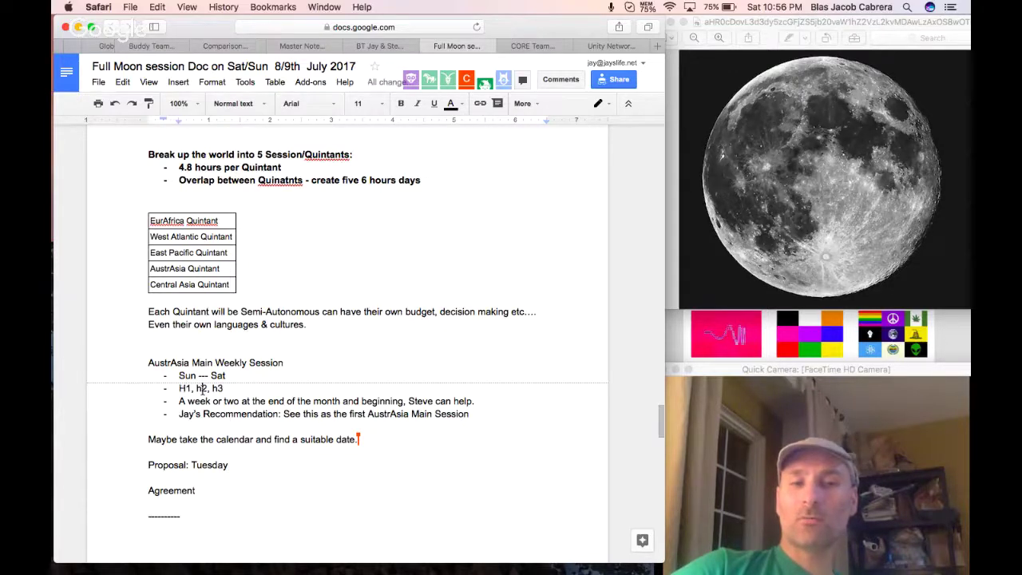
click(262, 467)
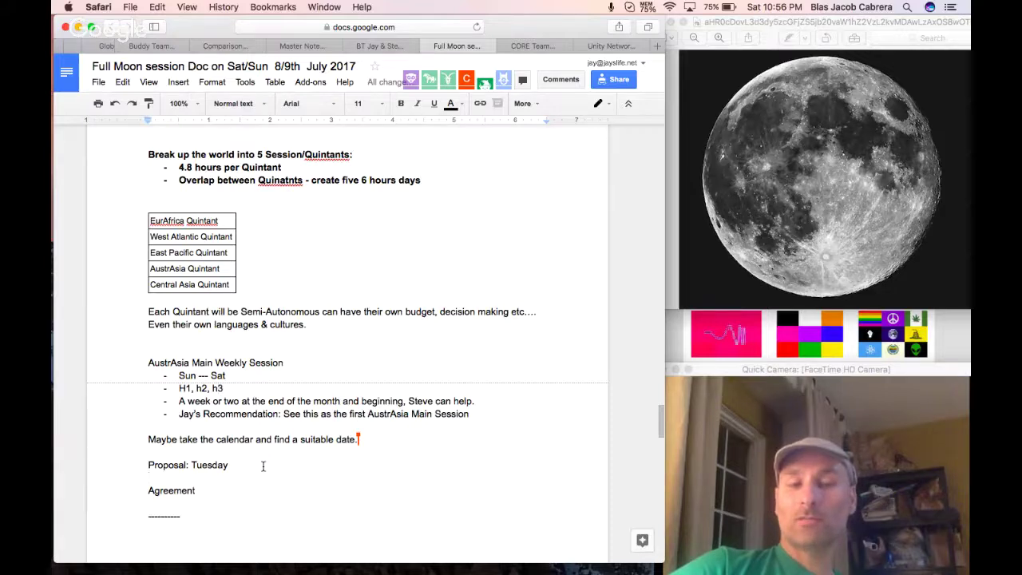
text(- H)
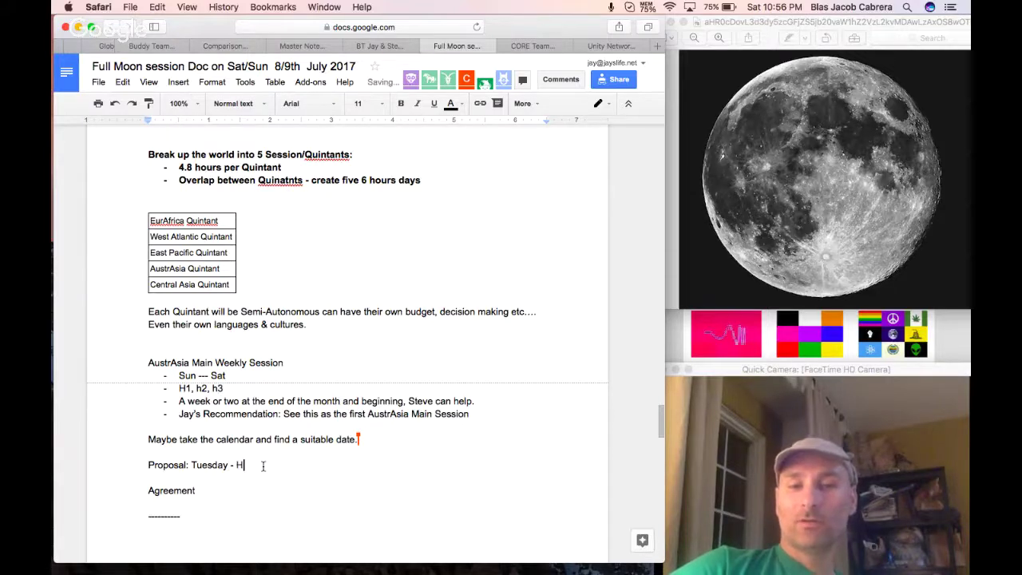
text(1)
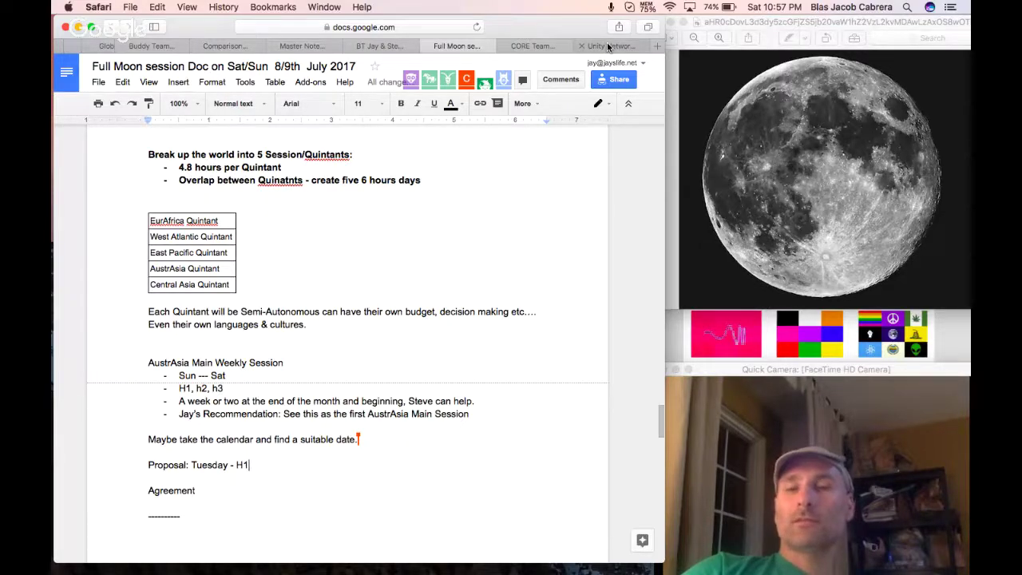
Glance at the Unity Network calendar and CORE Team budget tabs, then return to the session doc.
click(608, 47)
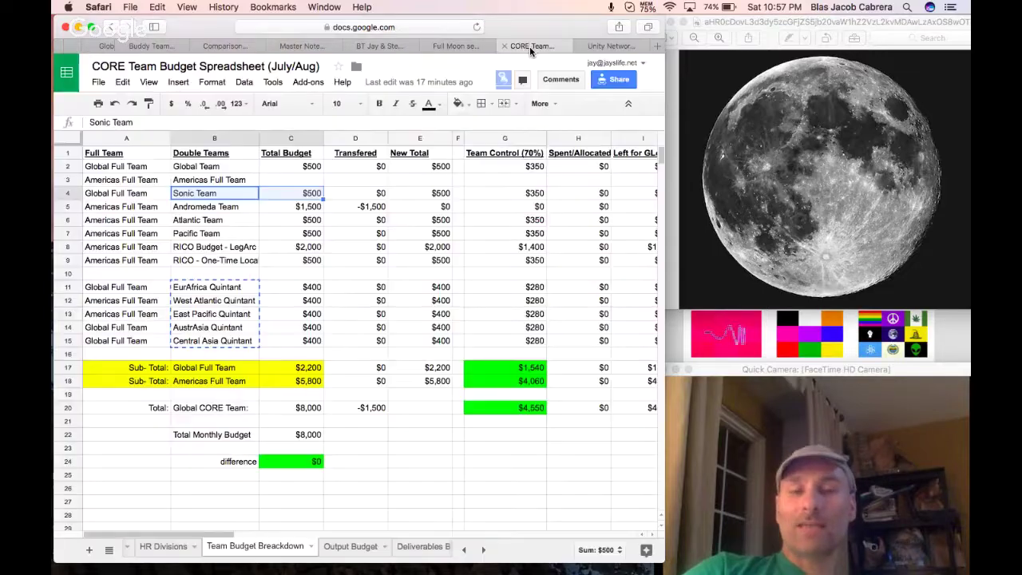
click(529, 46)
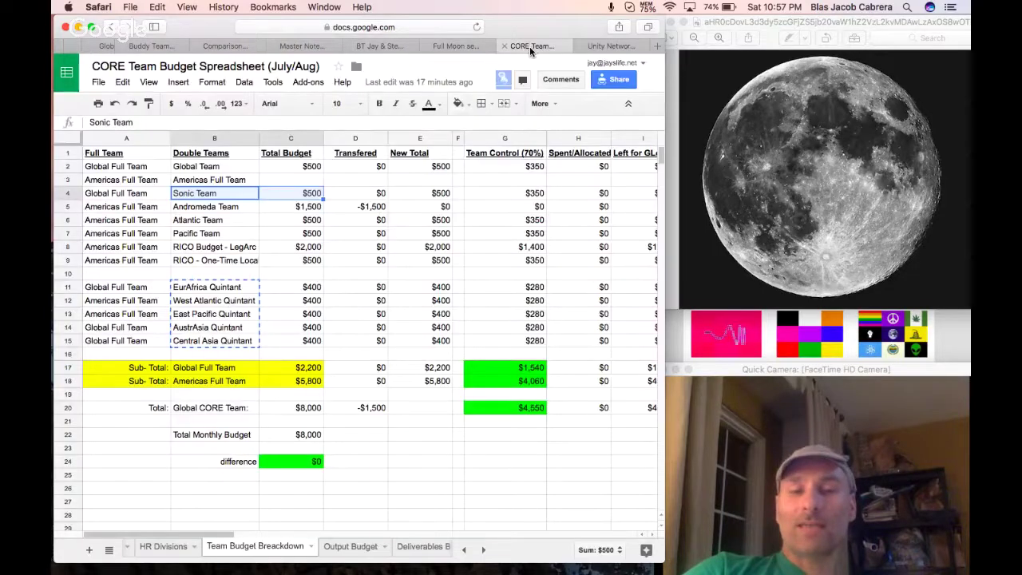
click(456, 45)
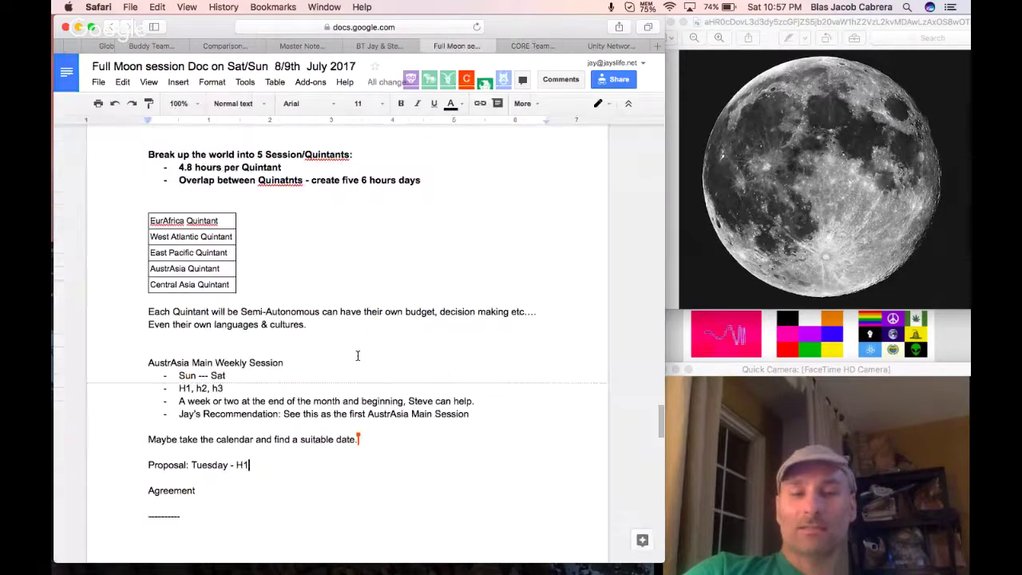
scroll(317, 428, down, 1)
Add two '[] Add the AustrAsia Main Weekly Session…' lines for the Calendar and Buddy Team Schedule.
click(317, 428)
key(Return)
text([] Add the )
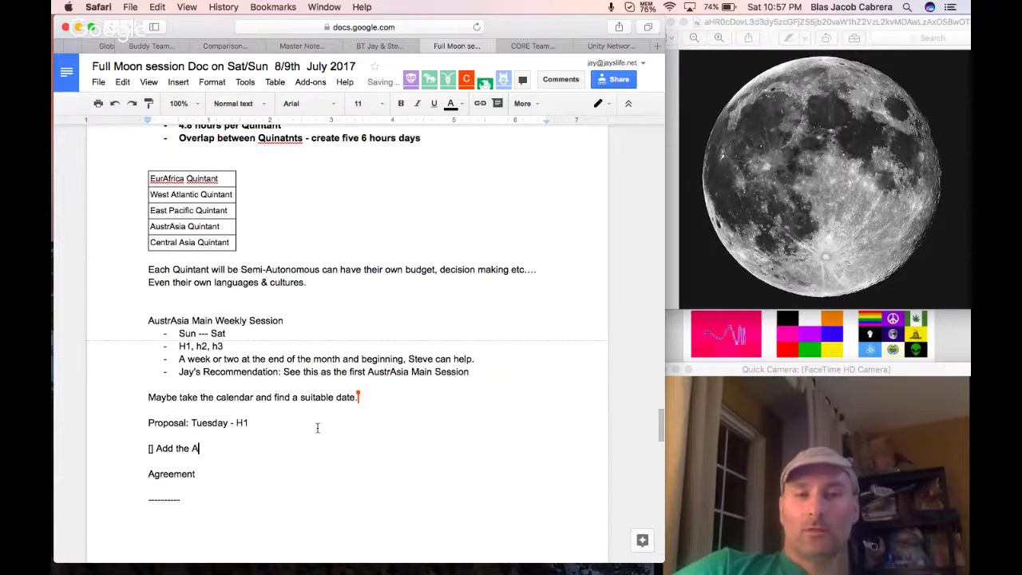
text(AustrA)
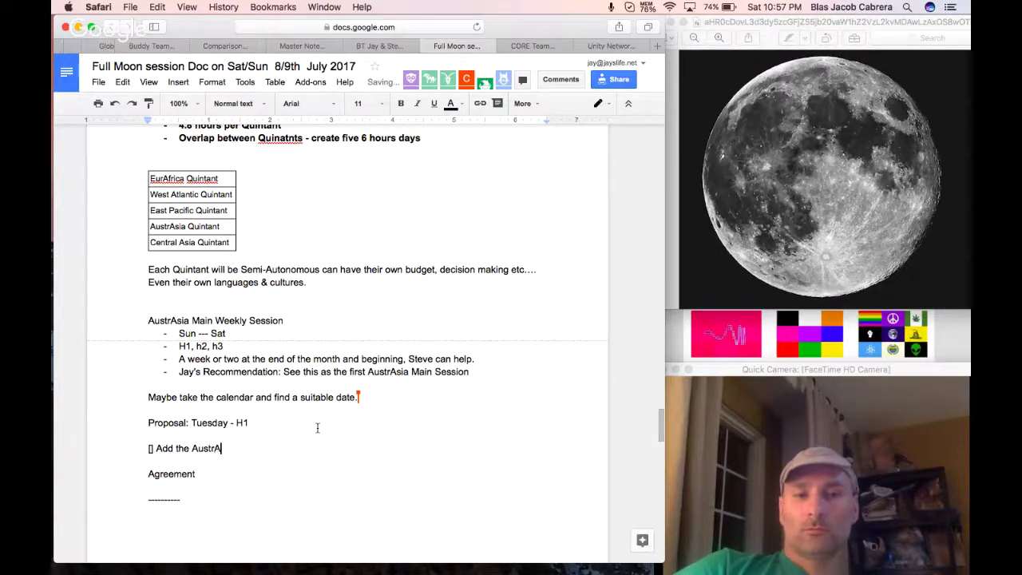
text(sia Main WEekly)
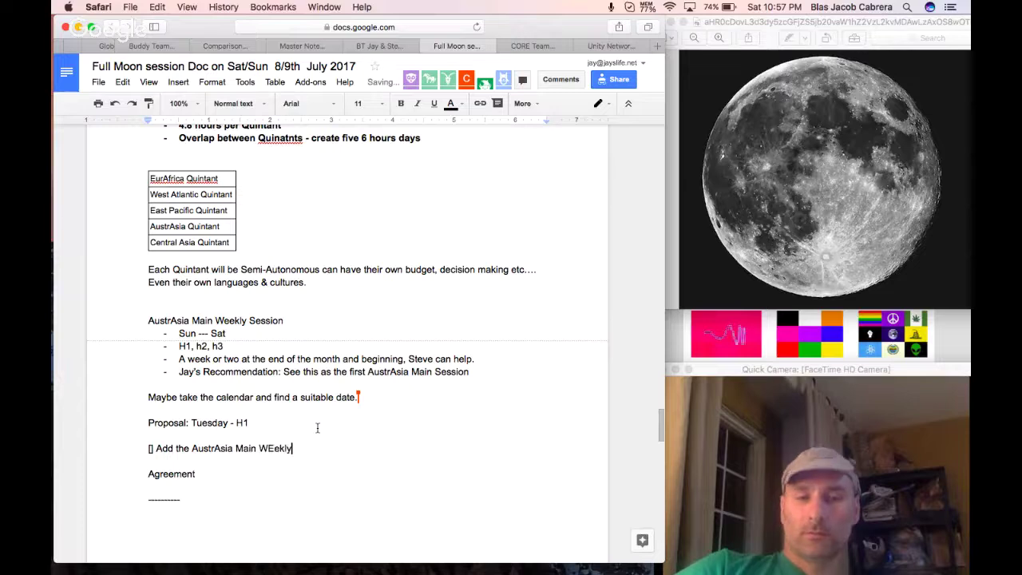
text( Session to the Calendar)
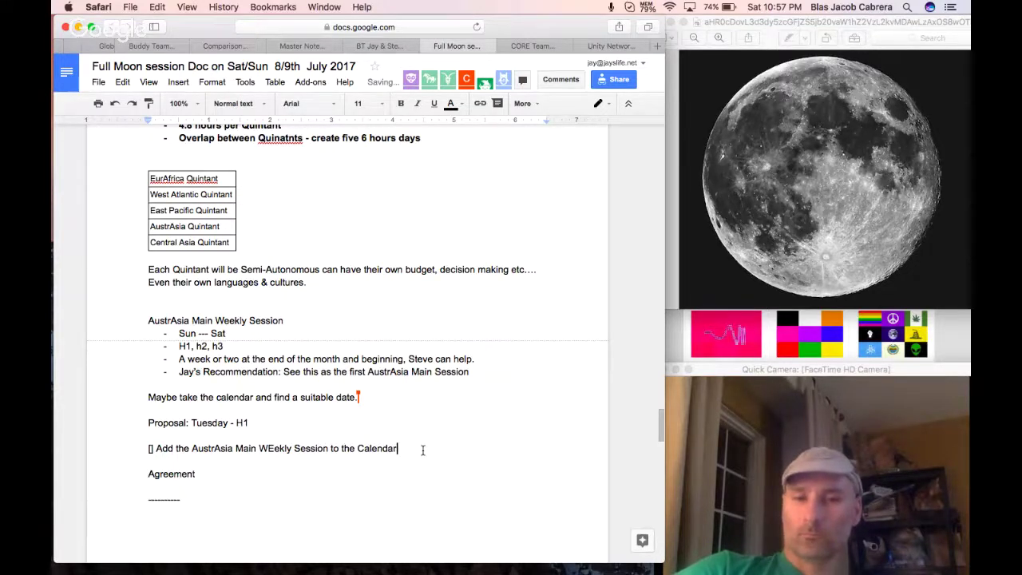
key(Return)
text([])
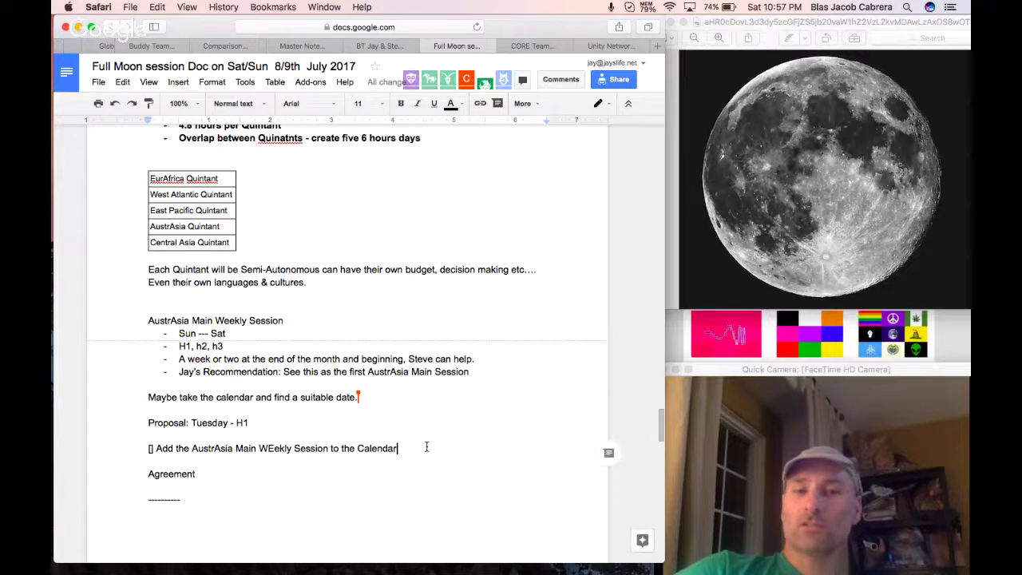
text( A)
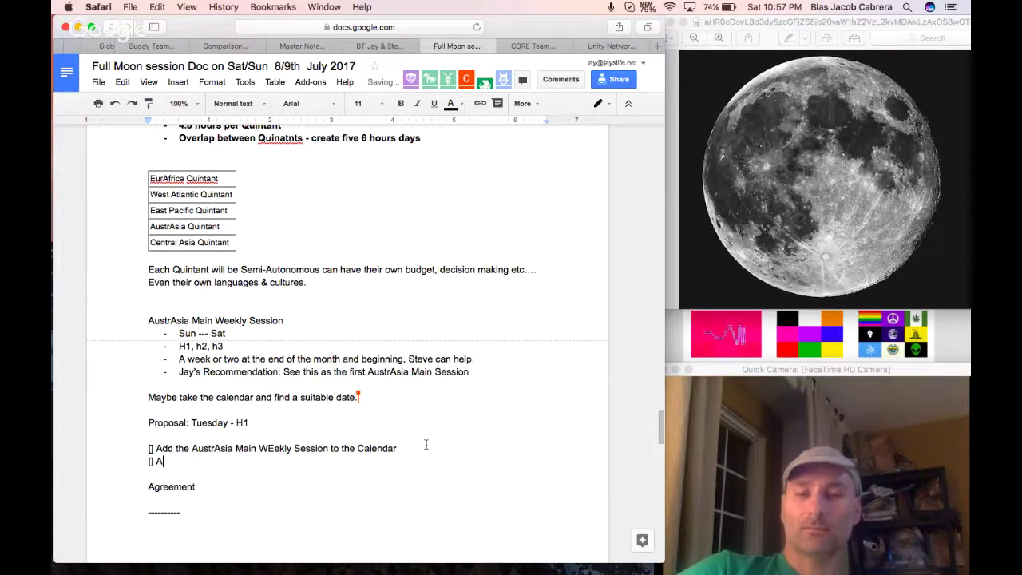
text(dd the Austr)
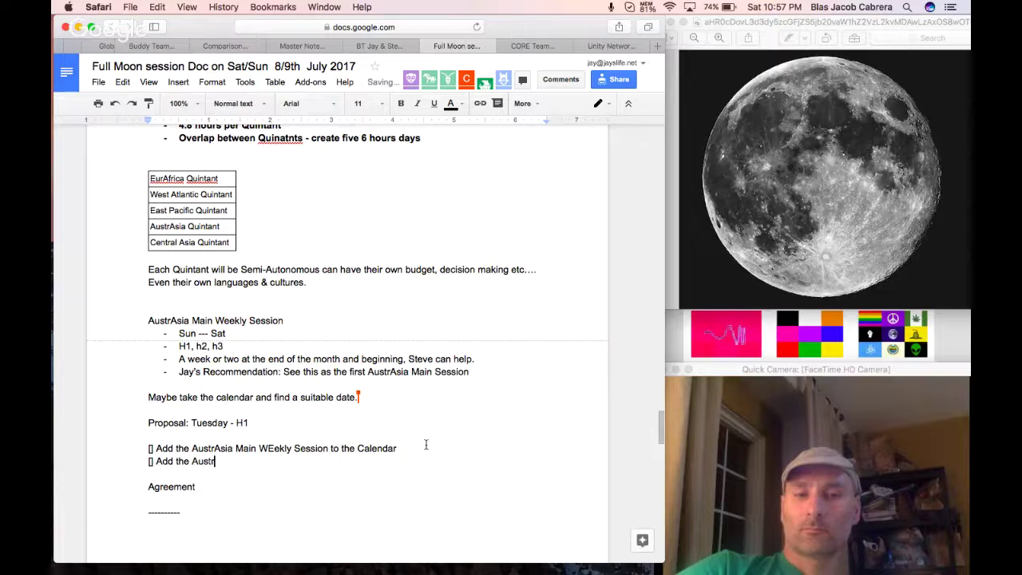
text(Asisa Main Weekly Session )
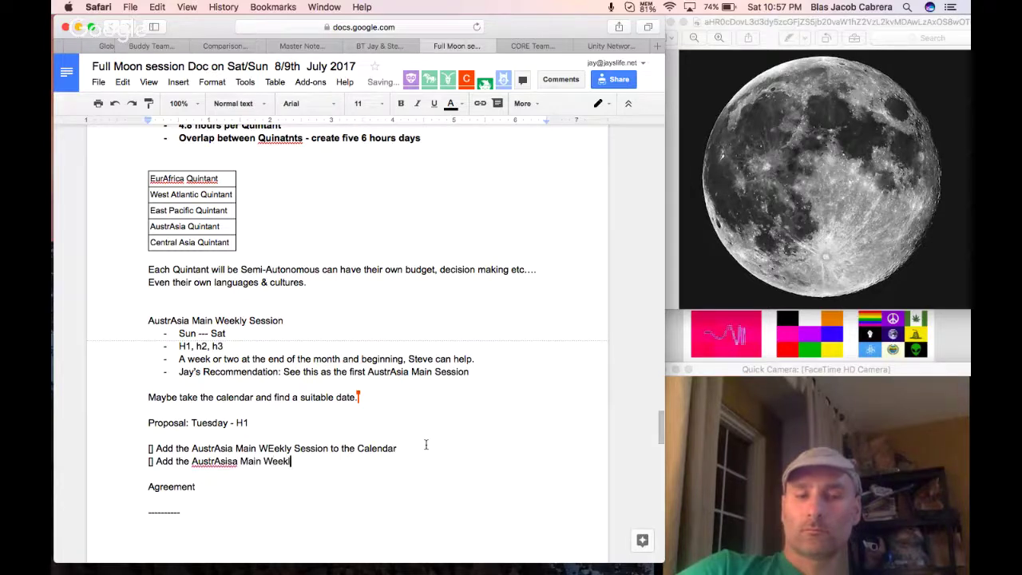
text(to the Bu)
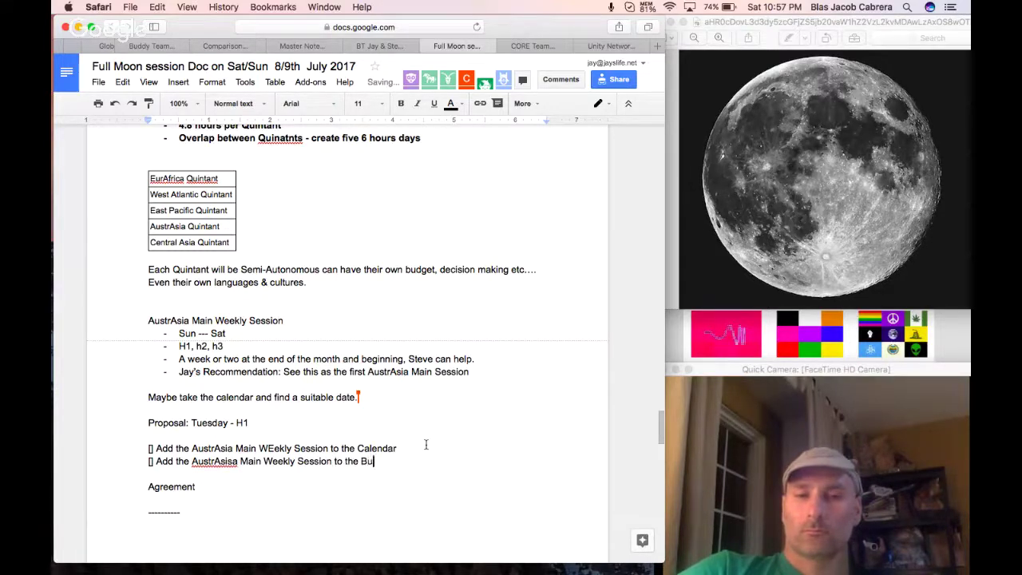
text(ddy Team Sche)
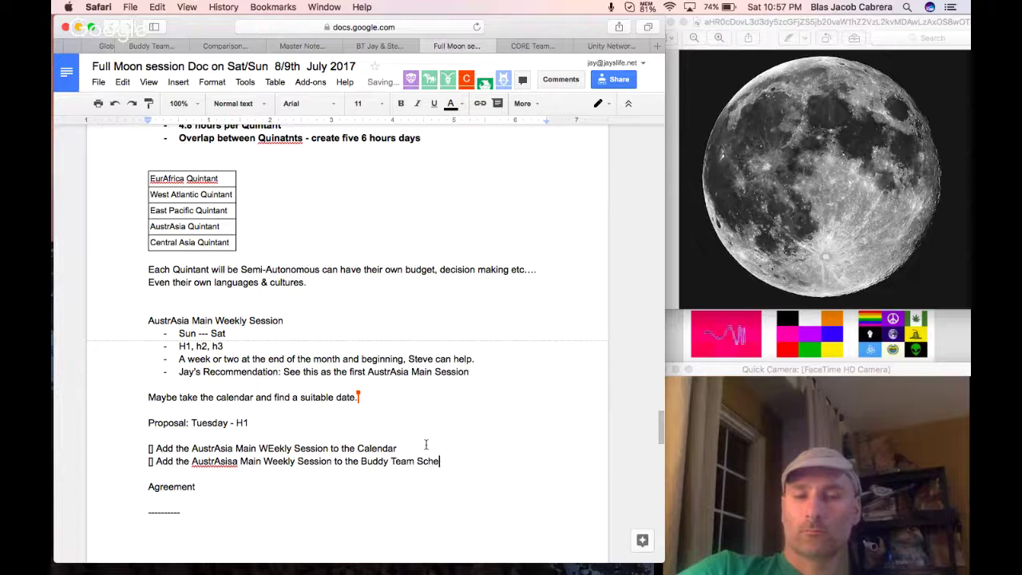
text(dule)
Insert 'Google' before Calendar in the first item and select both checklist lines.
click(358, 448)
text(G)
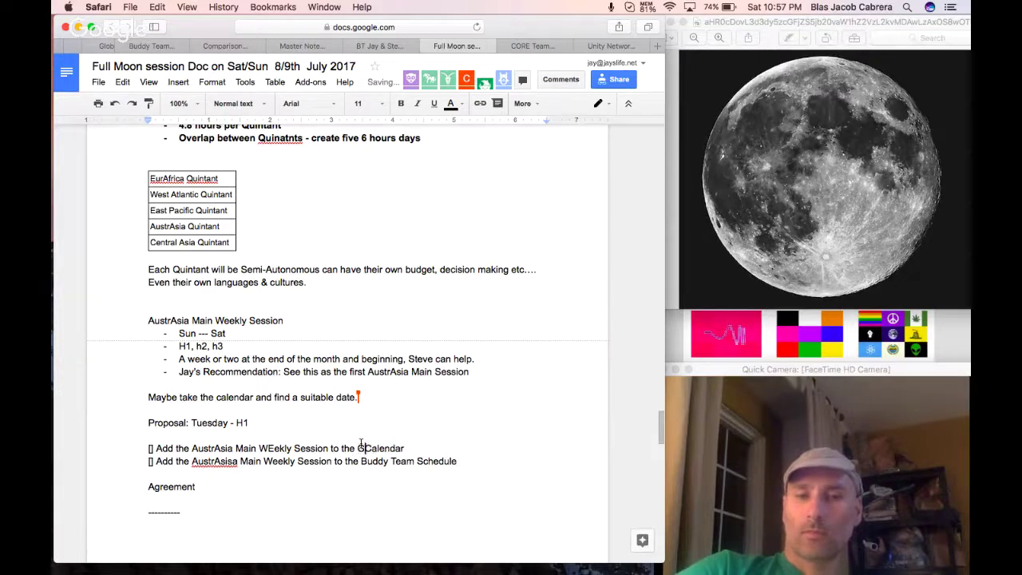
text(oogle)
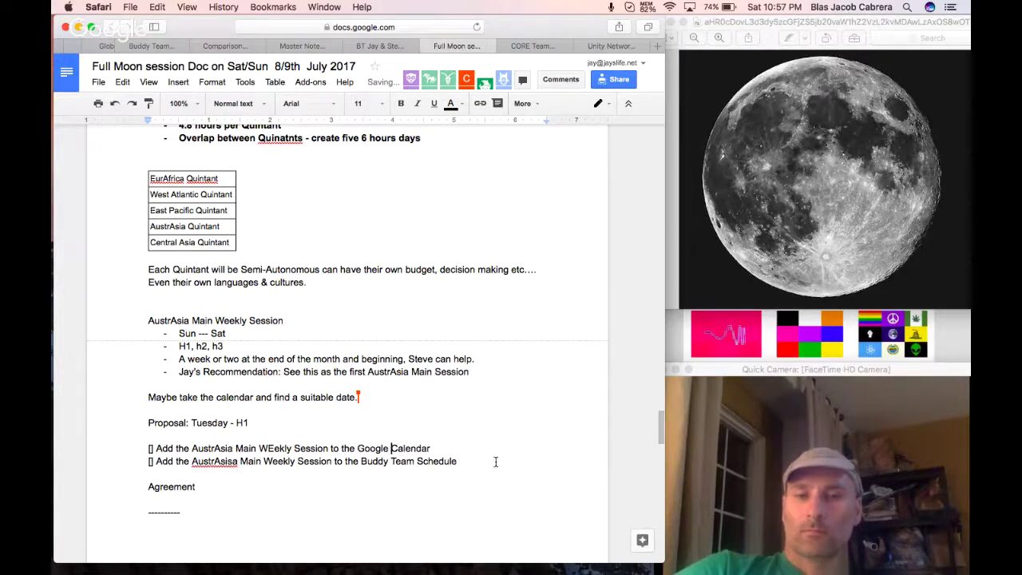
drag(495, 461, 142, 448)
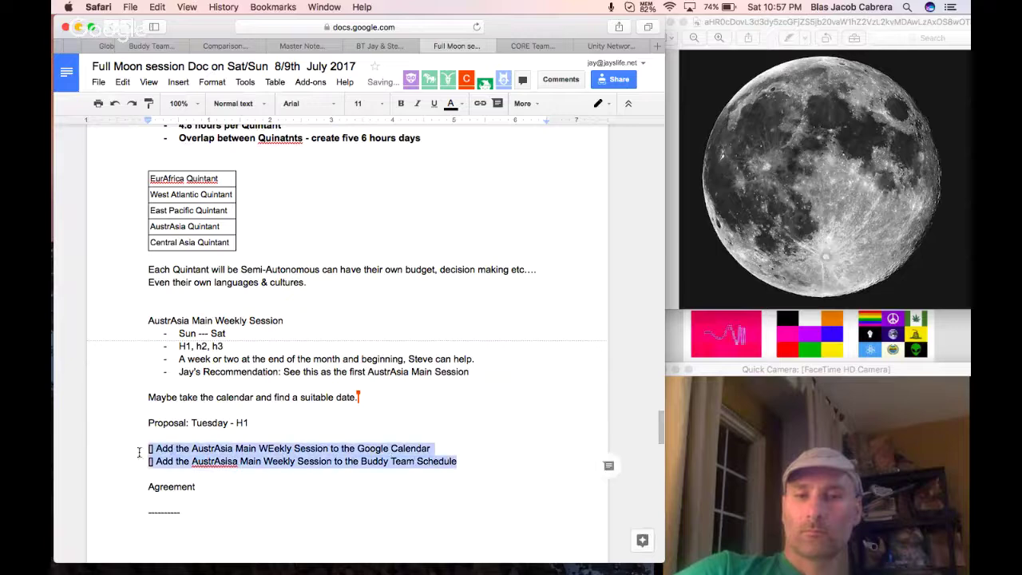
Highlight the two checklist lines in yellow.
click(450, 102)
click(489, 182)
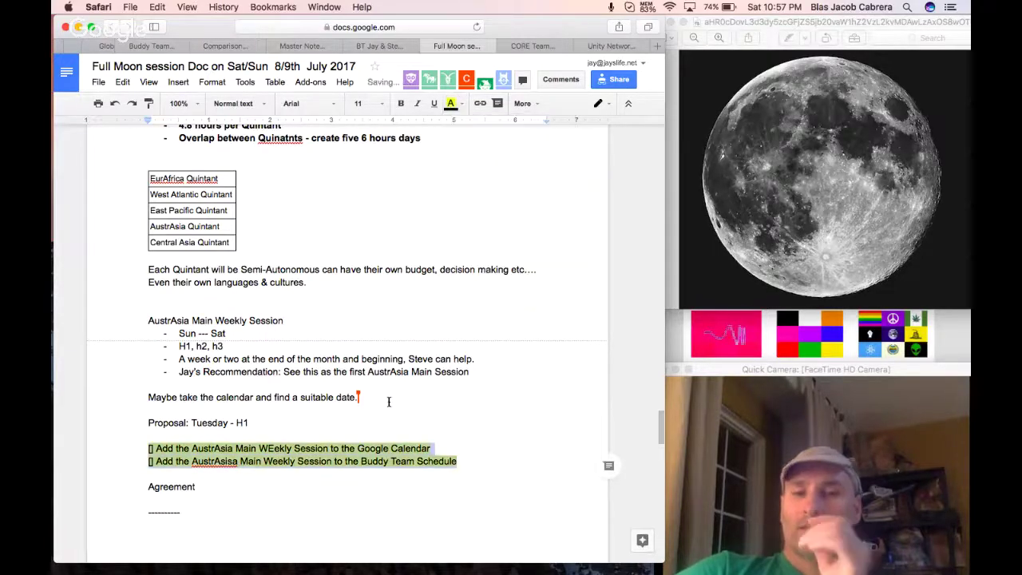
scroll(360, 391, down, 2)
click(152, 375)
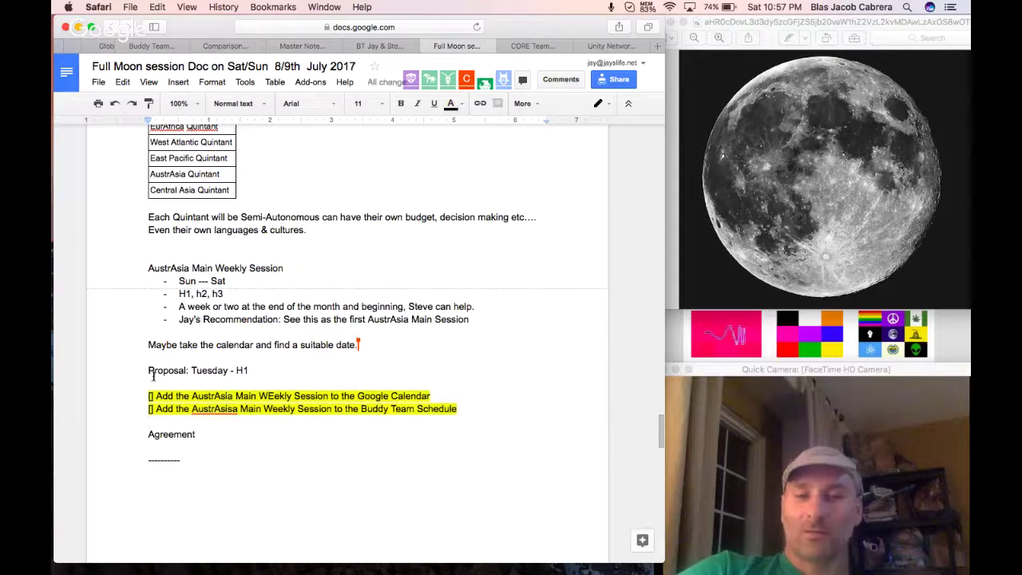
Move 'Agreement' up under the proposal and bold the proposal and Agreement lines.
drag(200, 435, 141, 437)
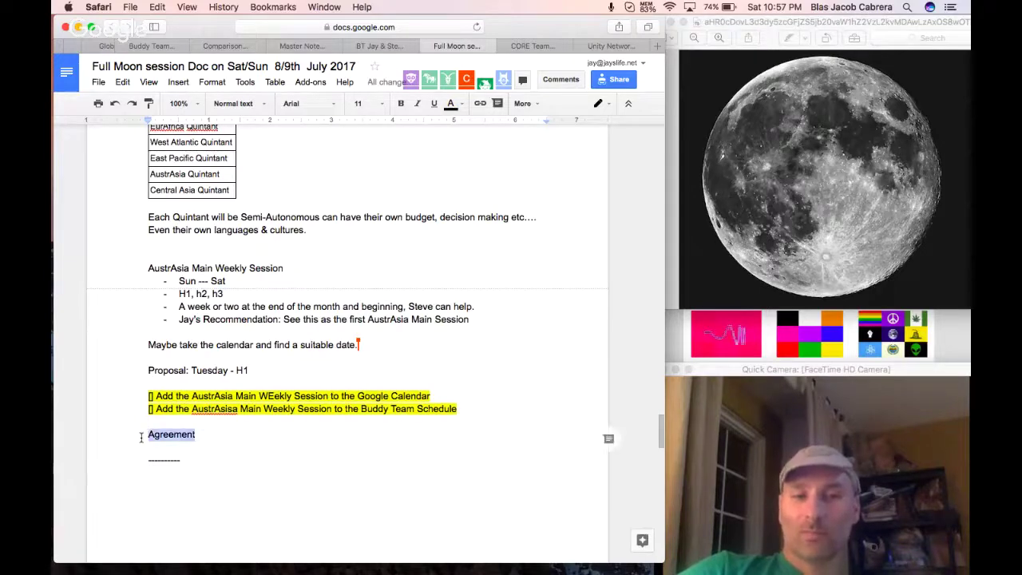
key(ctrl+x)
click(272, 369)
key(Return)
key(Return)
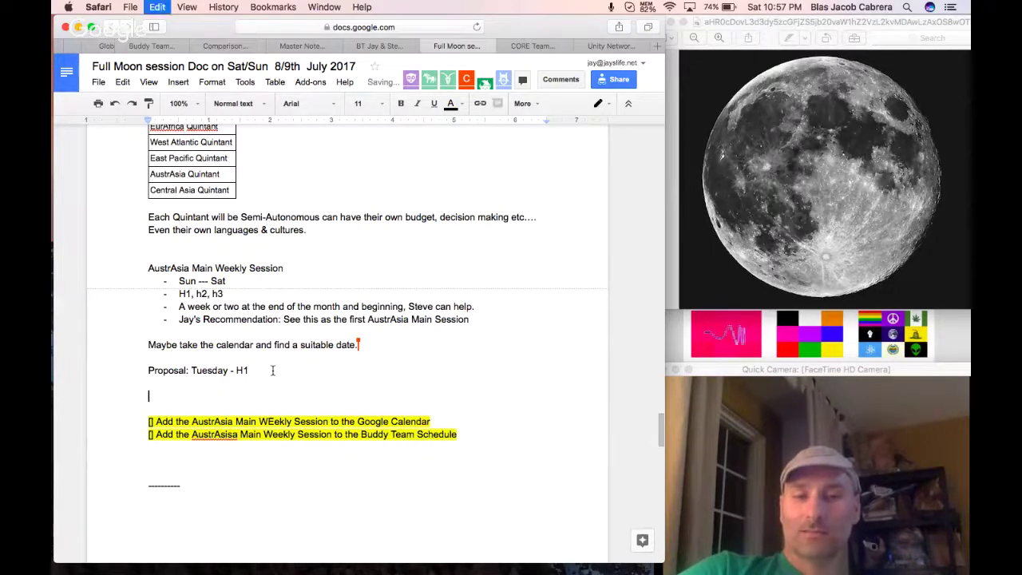
key(ctrl+v)
drag(204, 397, 135, 373)
click(295, 344)
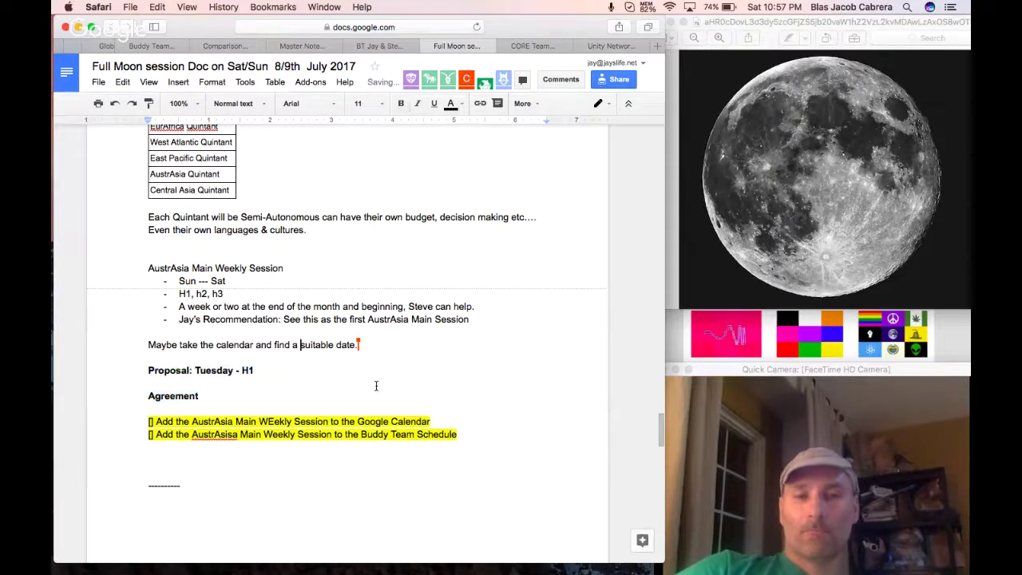
Add a '-------' separator line below the checklist.
scroll(376, 388, down, 3)
click(307, 401)
key(Return)
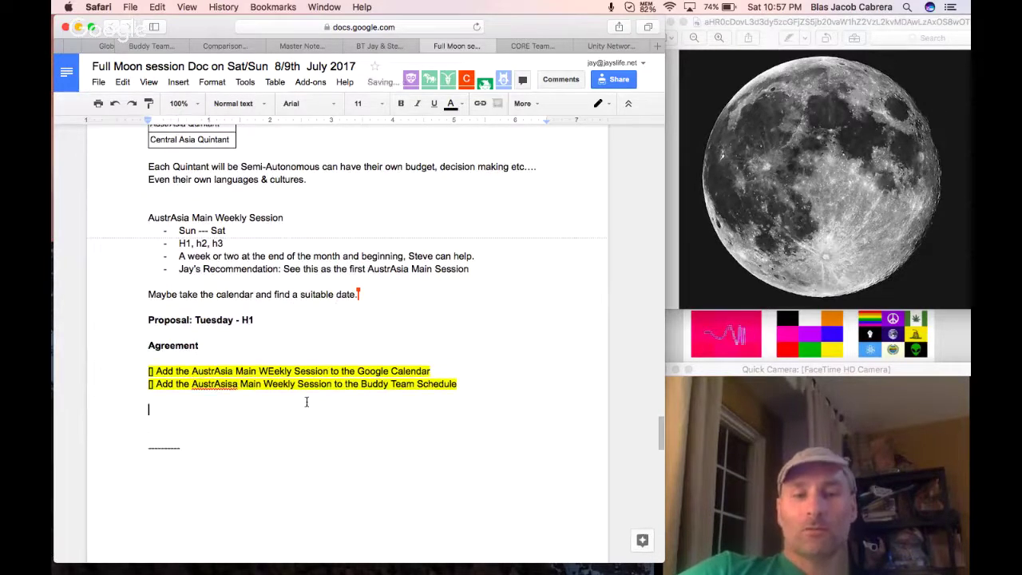
text(-------)
key(Return)
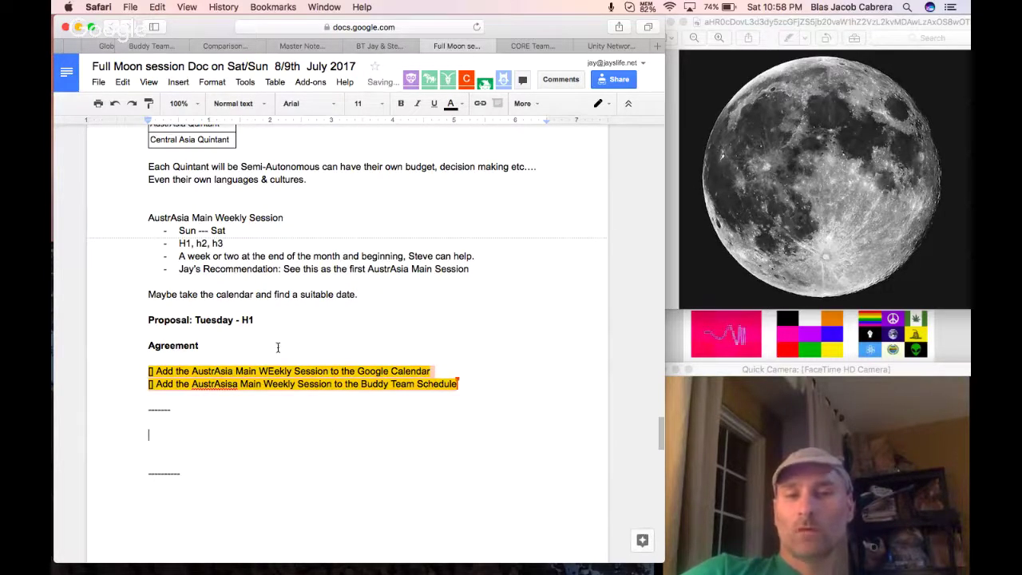
Extend the proposal with '10am AaT (UTC-6) immediately following the Sonic Buddy Teams.', fixing the misspelling.
click(267, 322)
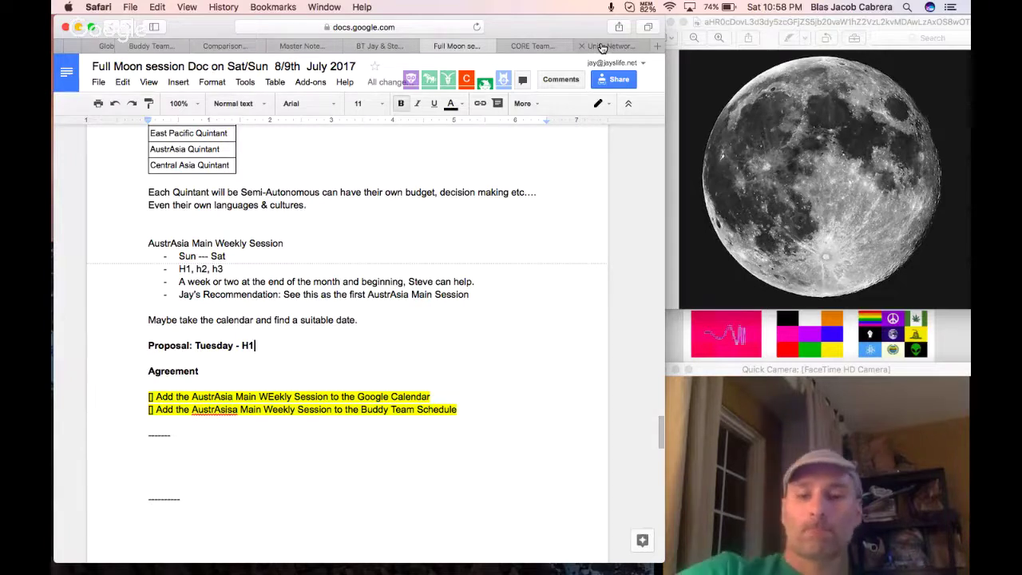
text(10am )
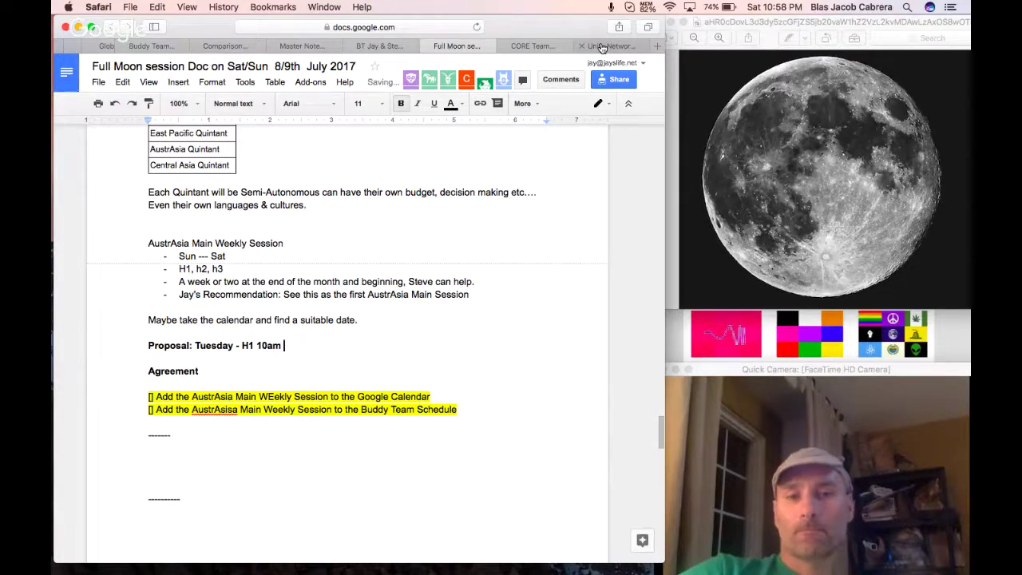
text(AaT (UTC-6)
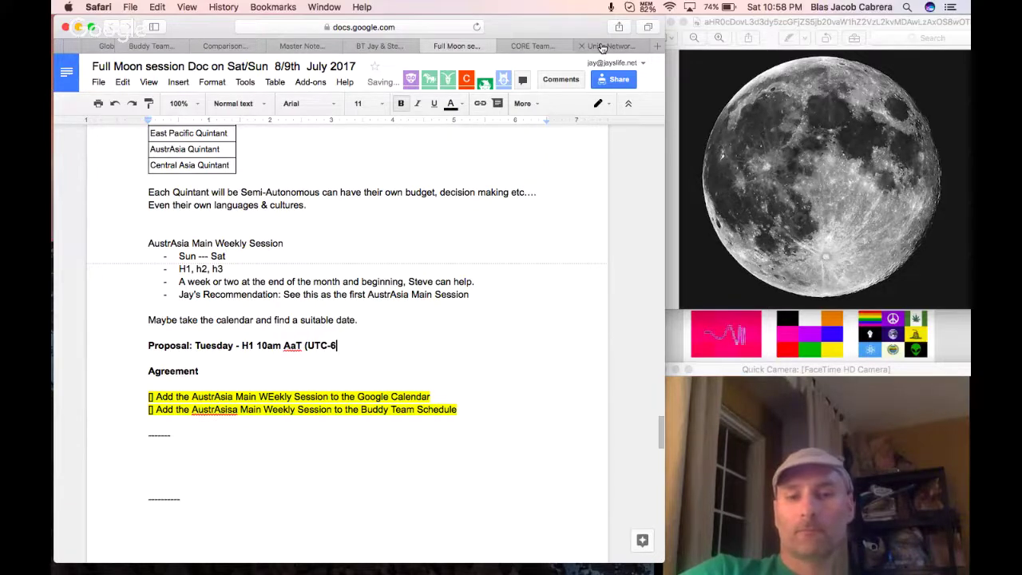
text() immedaitly fo)
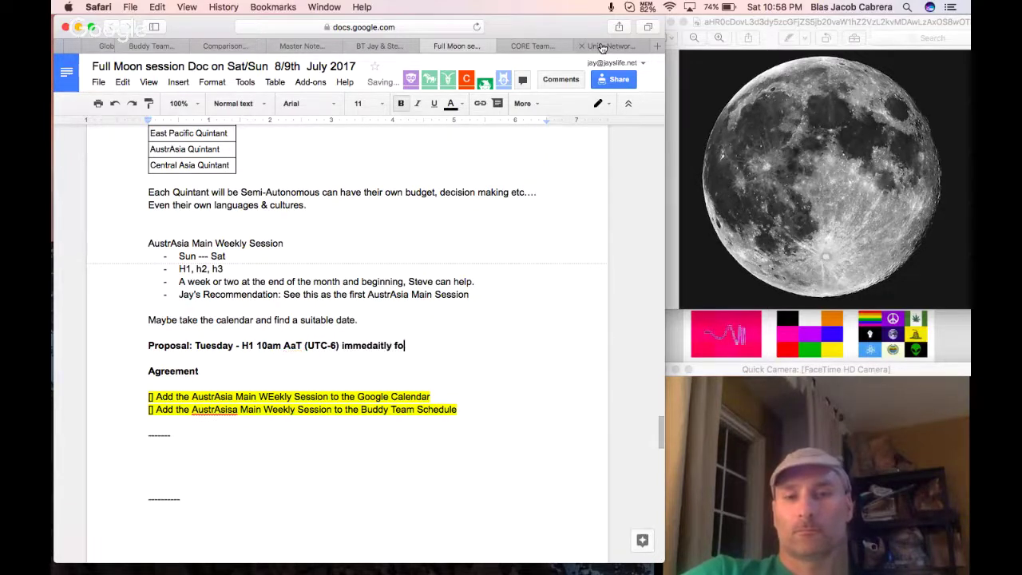
text(llowing the Sonic Se)
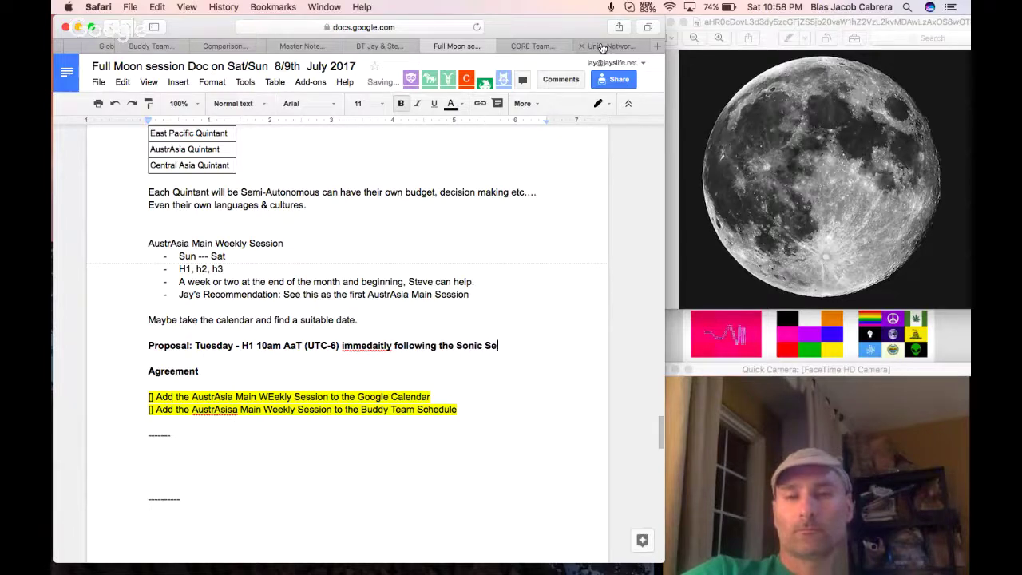
text(ssion.)
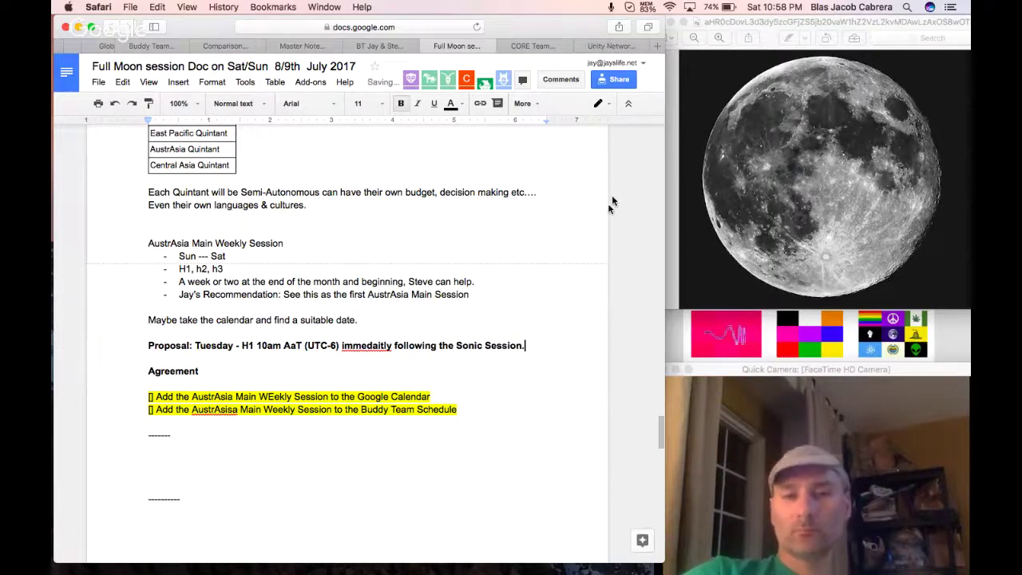
right_click(361, 345)
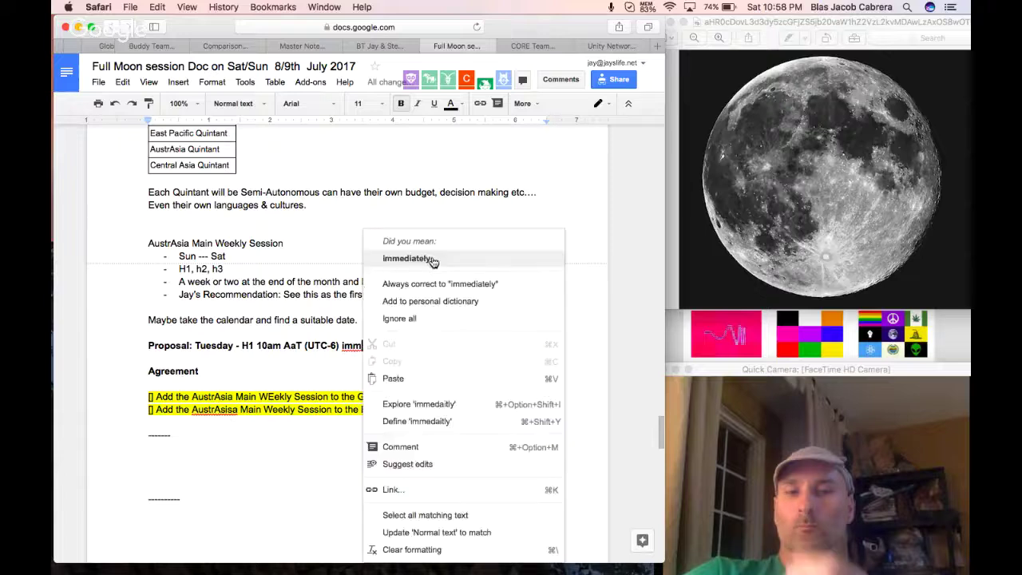
click(399, 256)
double_click(508, 346)
text(B)
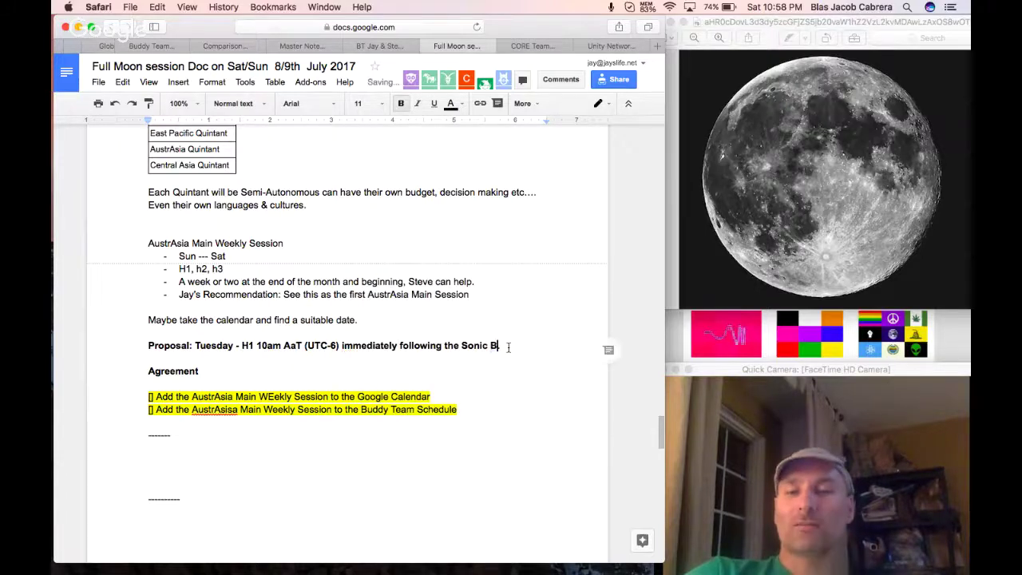
text(uddy Teams.)
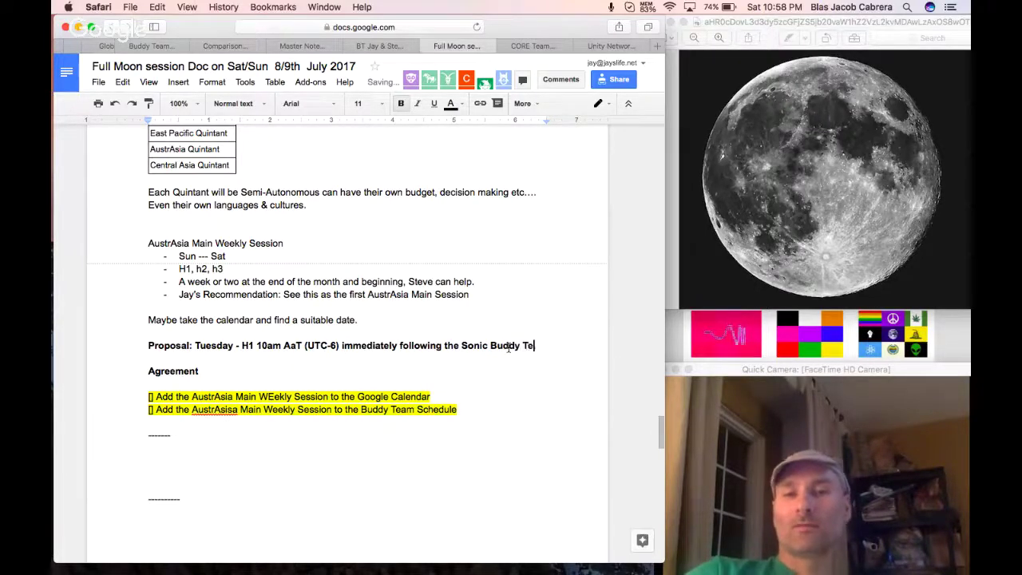
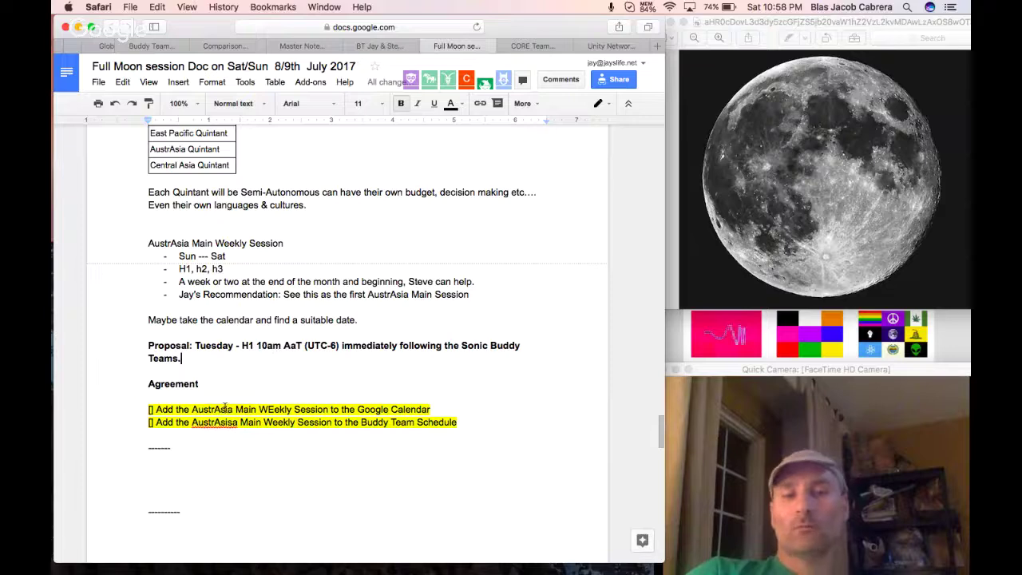
Copy the Senior Manager Position (5-10m) agenda item onto a new line below the dashed separator.
click(200, 457)
key(Return)
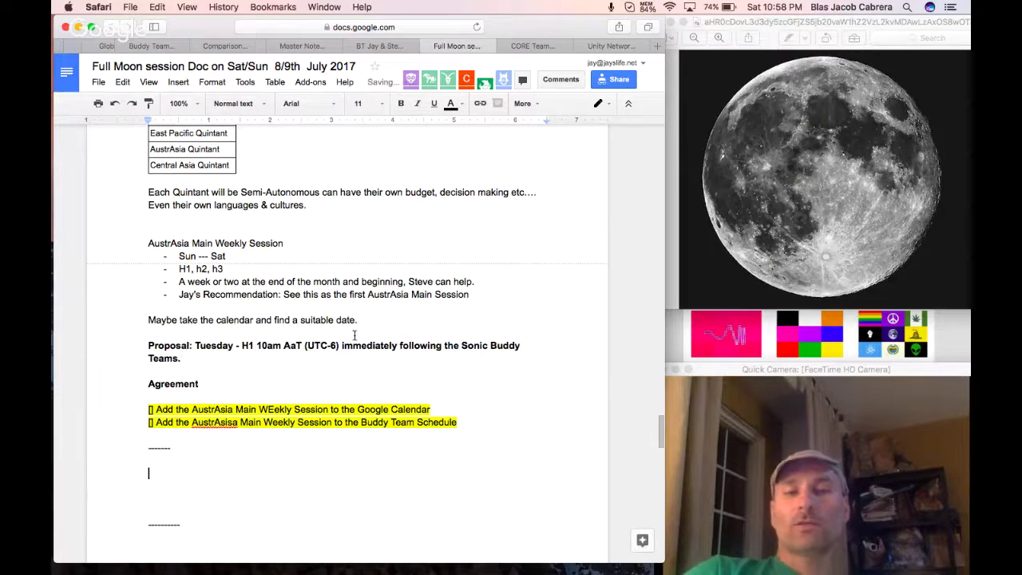
scroll(354, 336, up, 5)
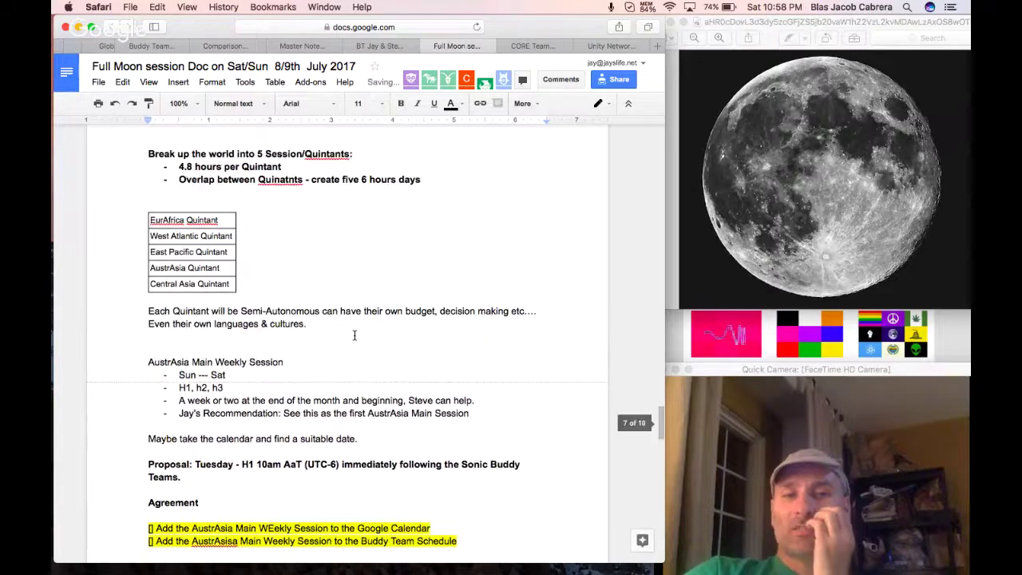
scroll(354, 335, up, 3)
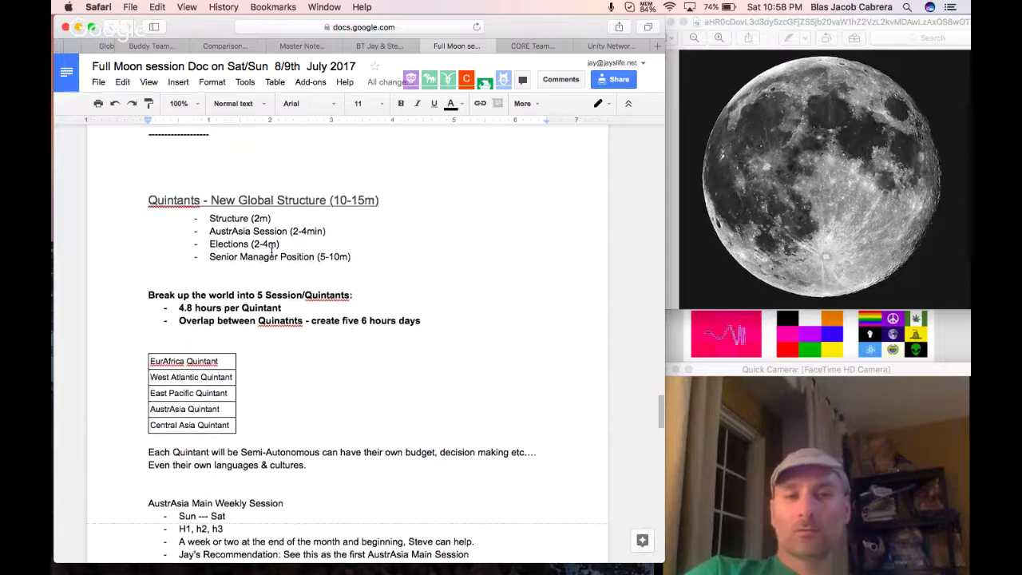
triple_click(266, 257)
key(super+c)
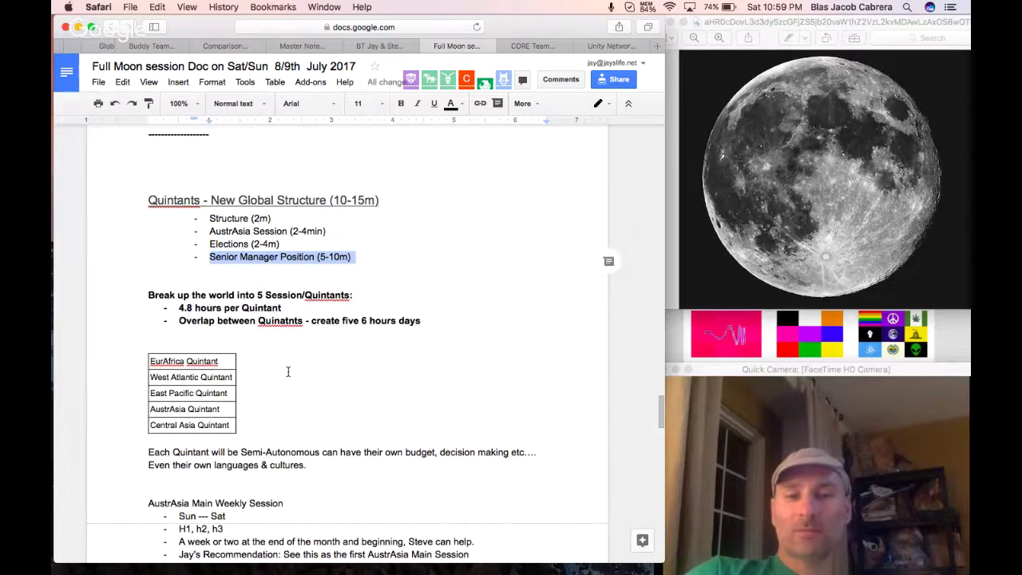
scroll(287, 370, down, 10)
click(200, 413)
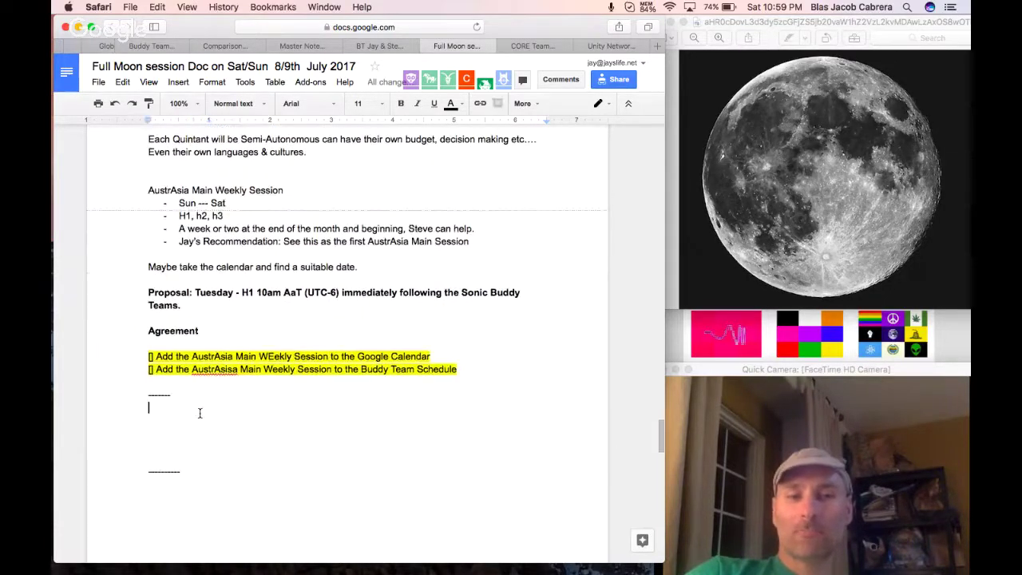
key(super+v)
Remove the pasted line's bullet and style it as Heading 3.
click(210, 421)
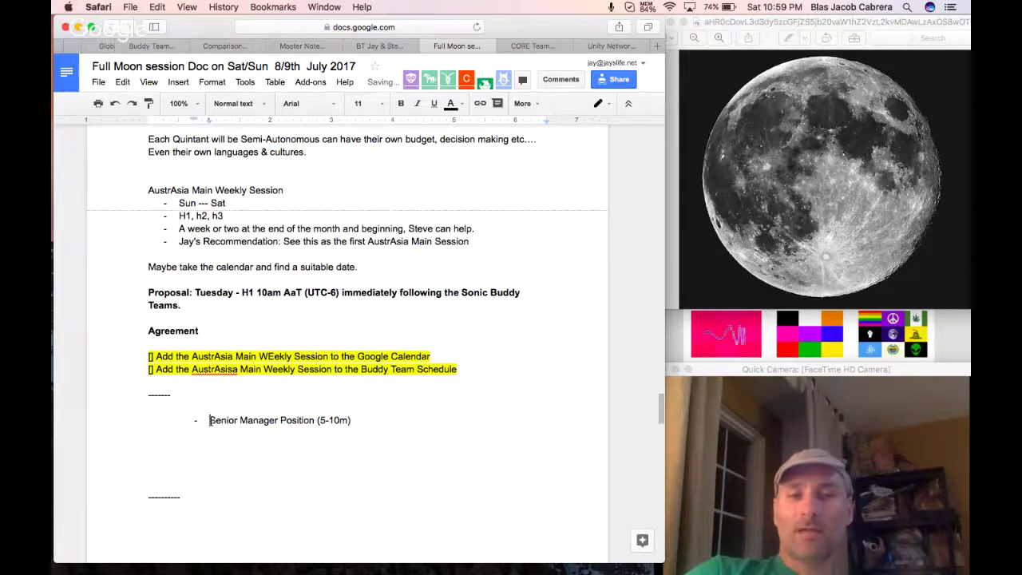
key(BackSpace)
key(BackSpace)
triple_click(202, 420)
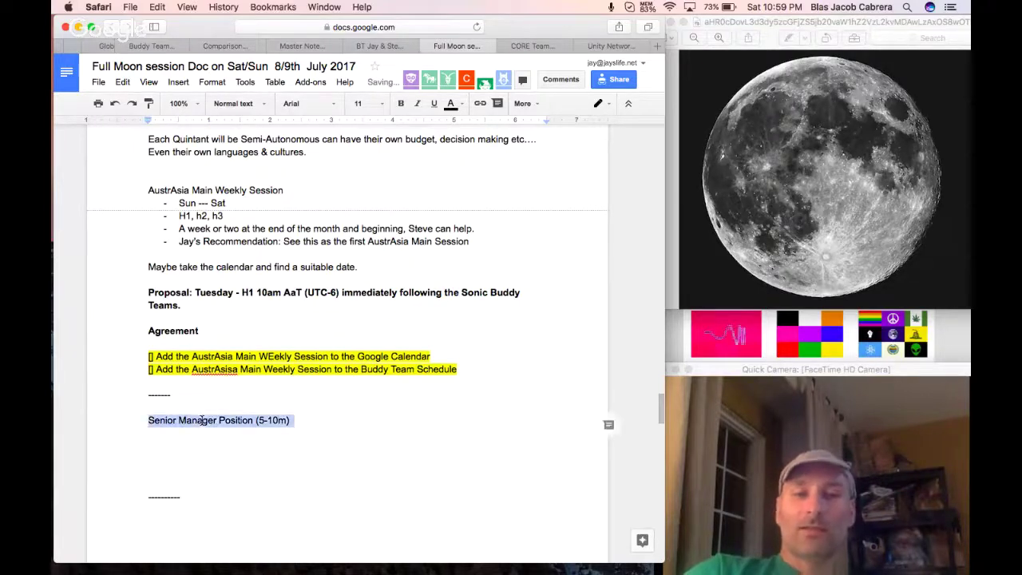
click(232, 106)
click(275, 324)
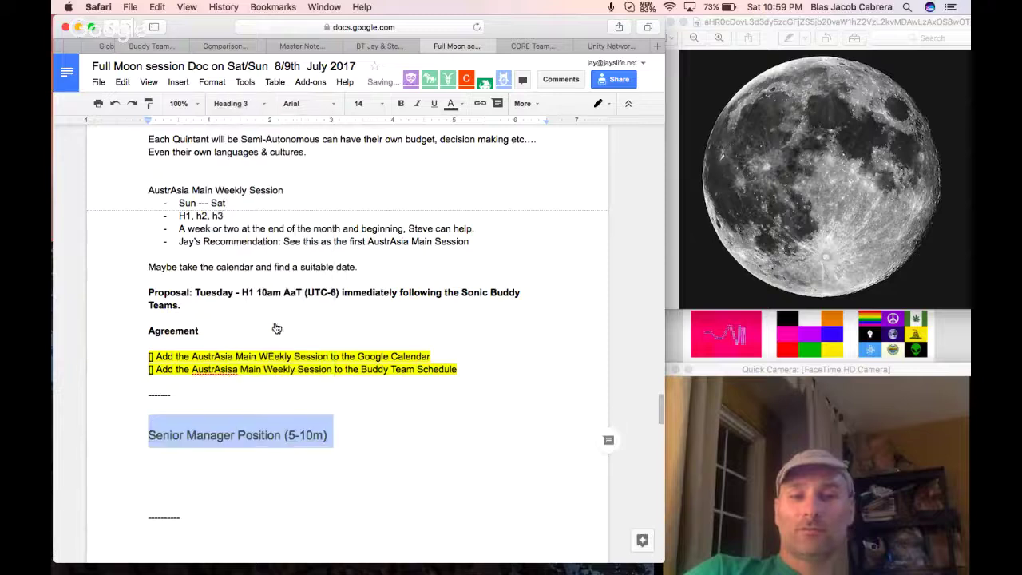
Type 'One Component of our Public Launch' on a new line below the heading.
click(246, 466)
key(Return)
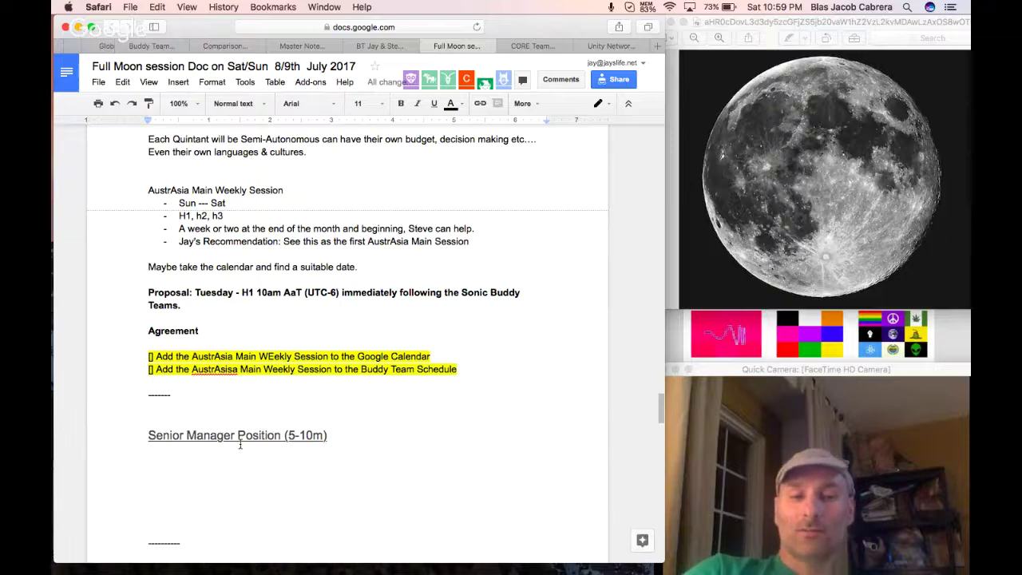
text(Once)
key(BackSpace)
key(BackSpace)
key(BackSpace)
text(e C)
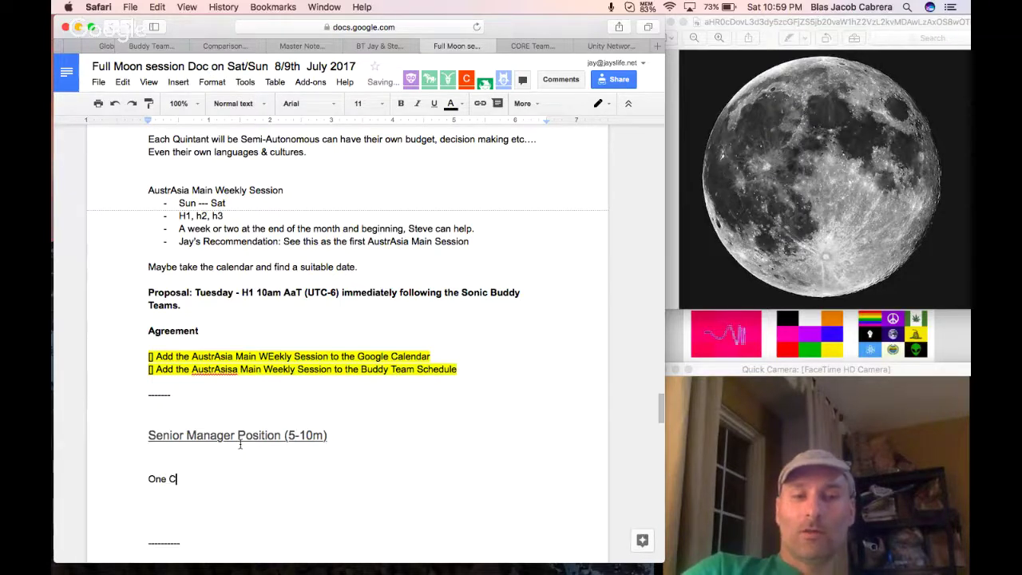
text(omponent of our Pub)
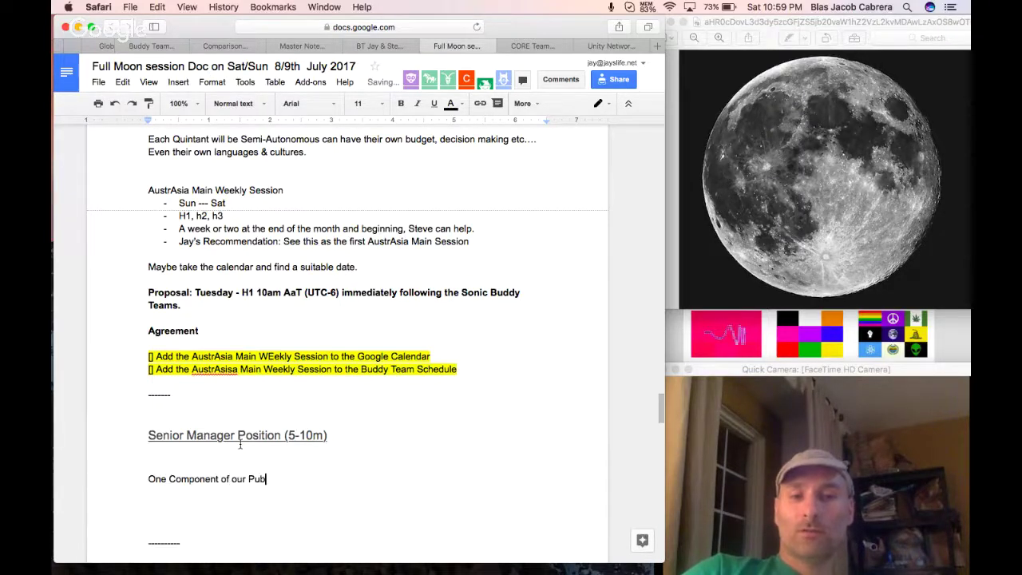
text(lic Launch)
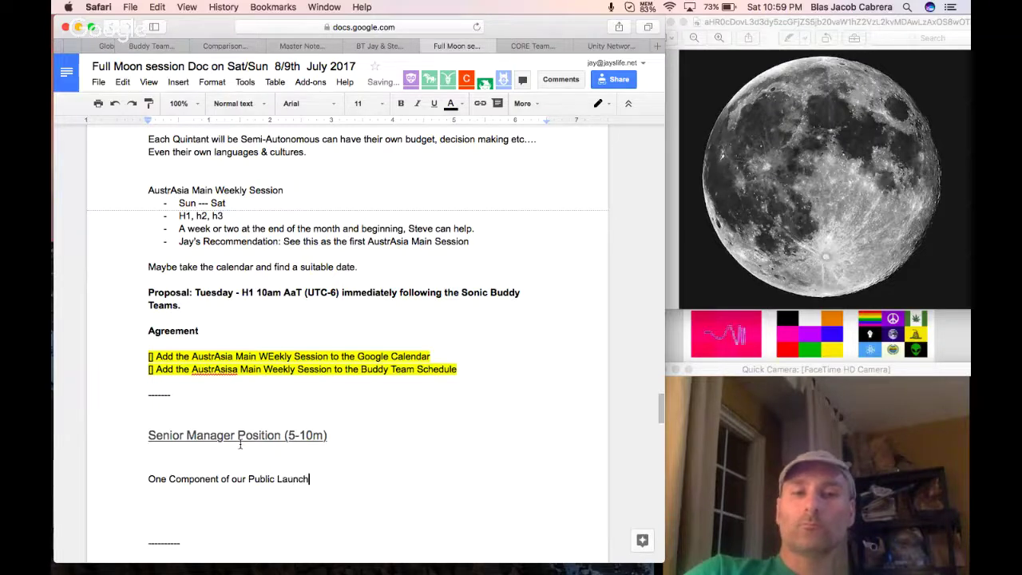
key(Return)
key(Return)
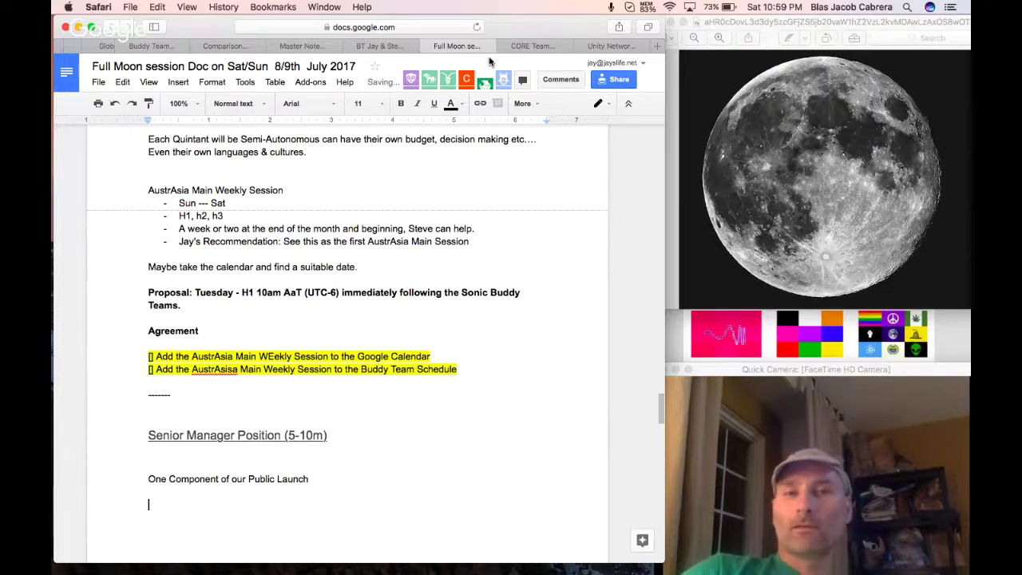
Copy the Quintana Senior Manager position block through 'Elections' from Master Notes into the Full Moon doc.
click(304, 47)
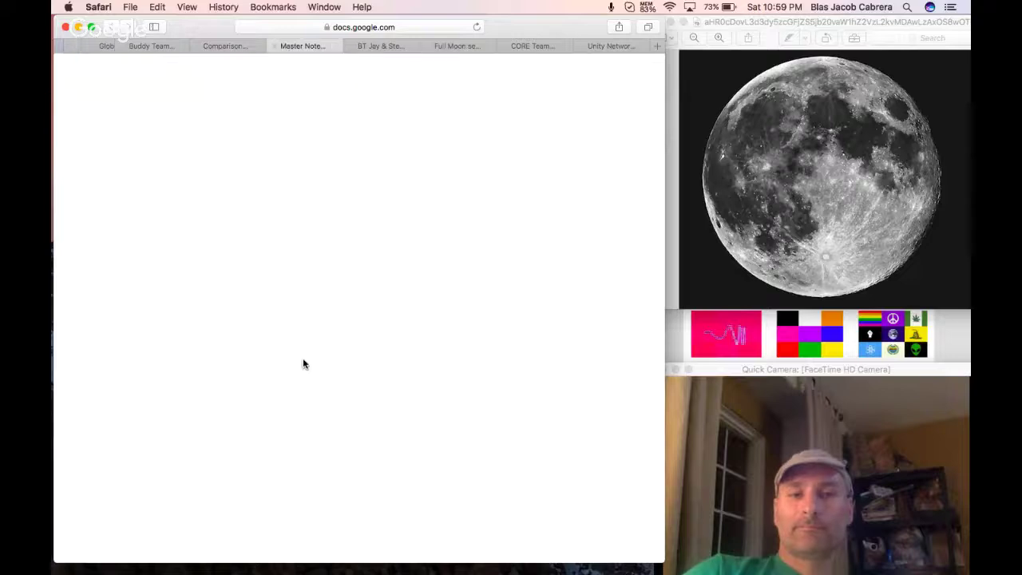
scroll(303, 360, down, 4)
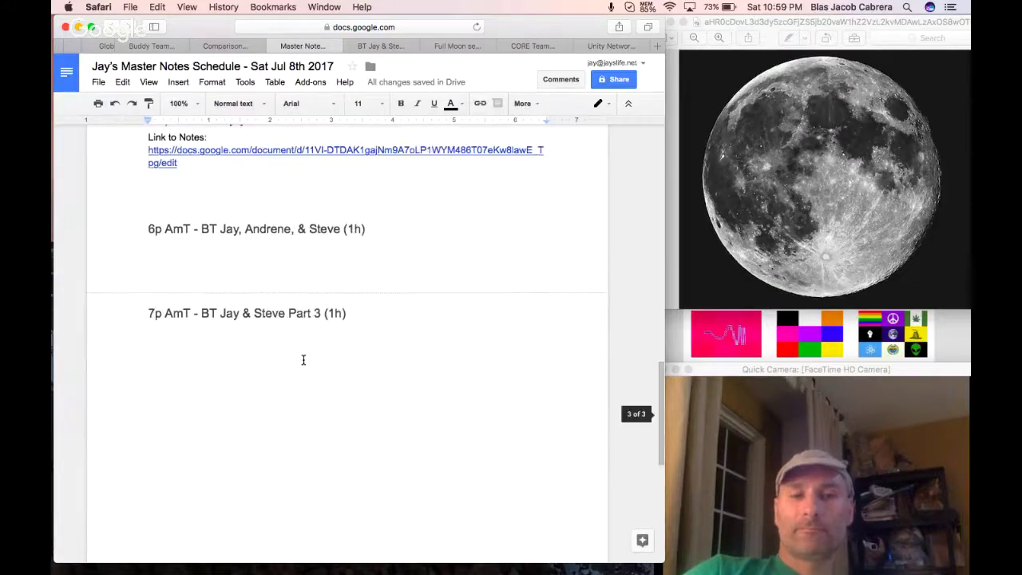
drag(149, 382, 311, 459)
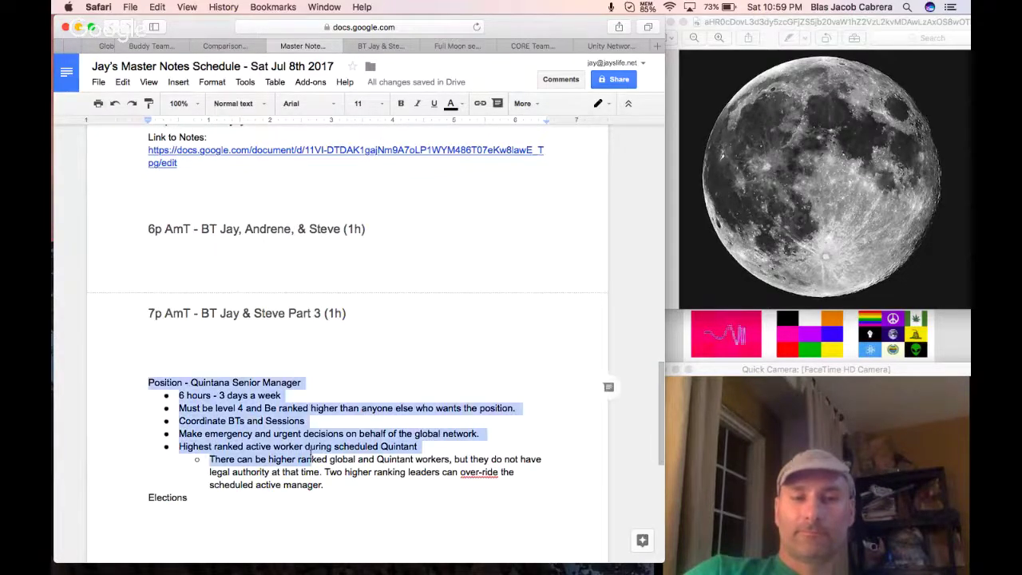
drag(336, 492, 338, 495)
key(super+c)
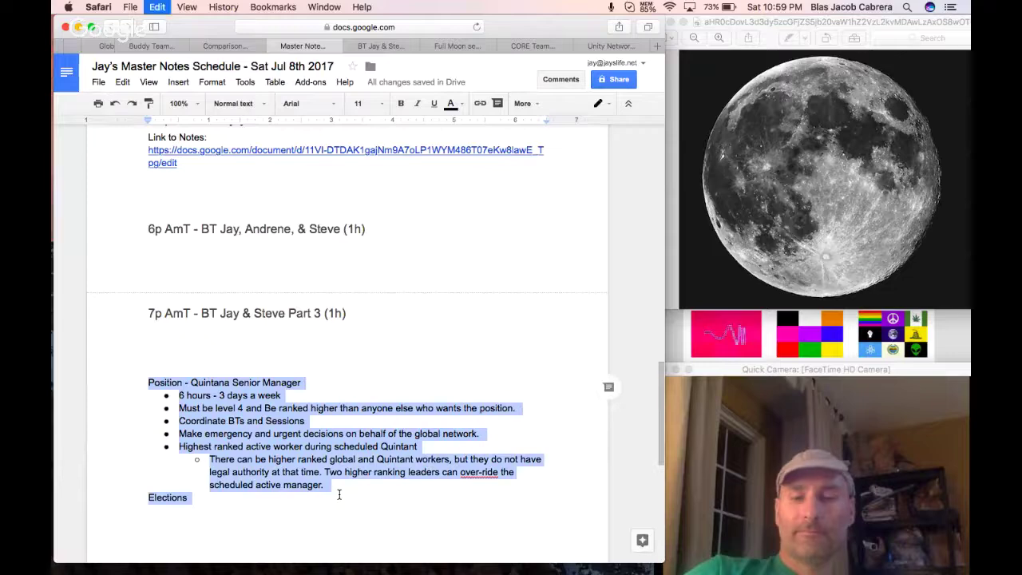
click(604, 46)
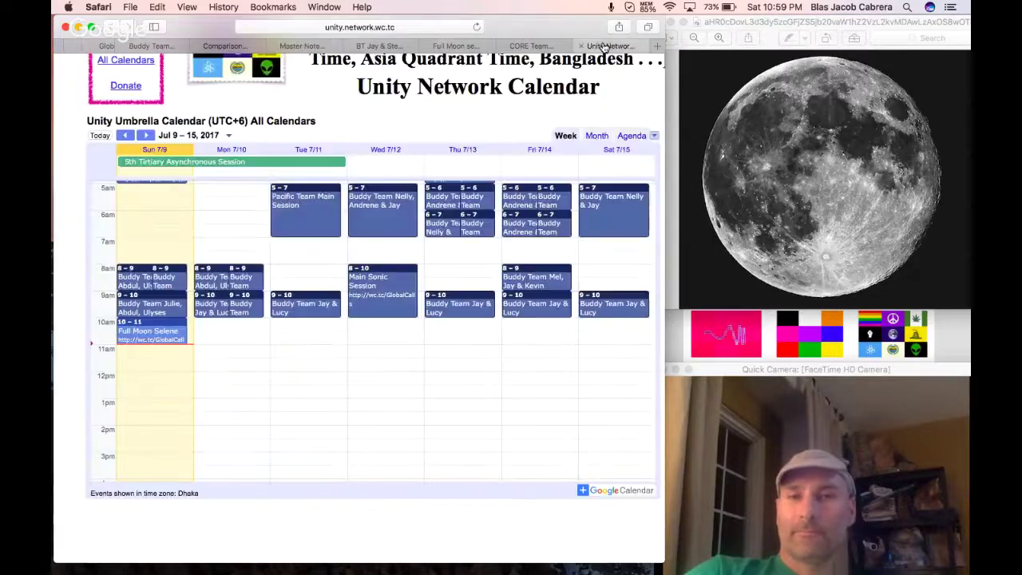
click(531, 45)
click(455, 45)
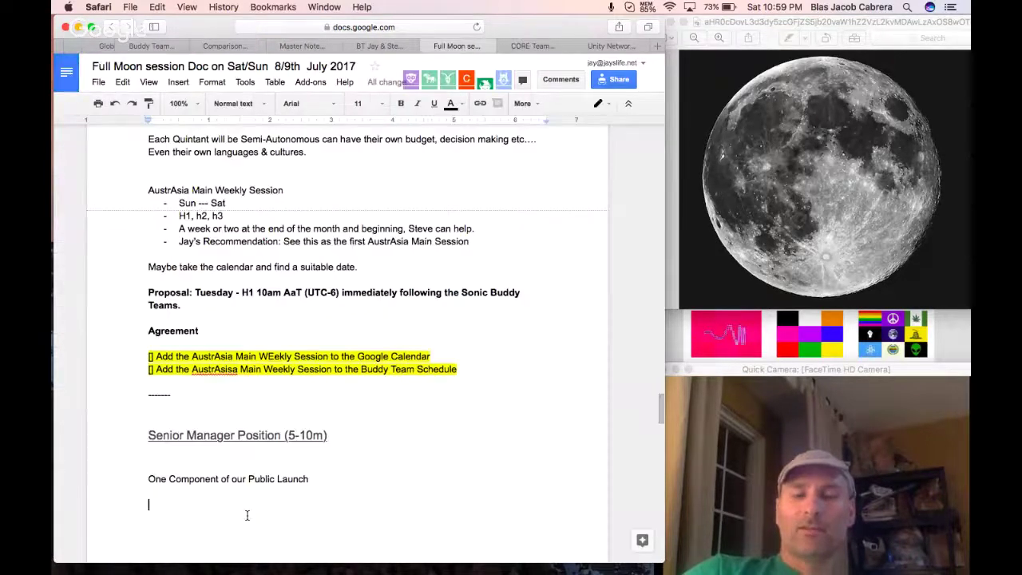
key(super+v)
scroll(199, 400, down, 2)
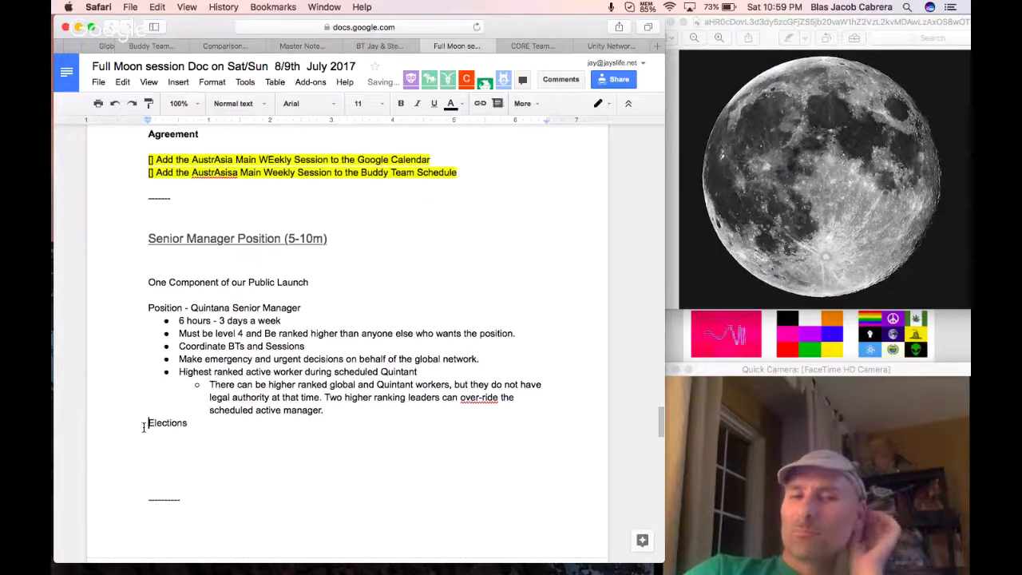
key(Return)
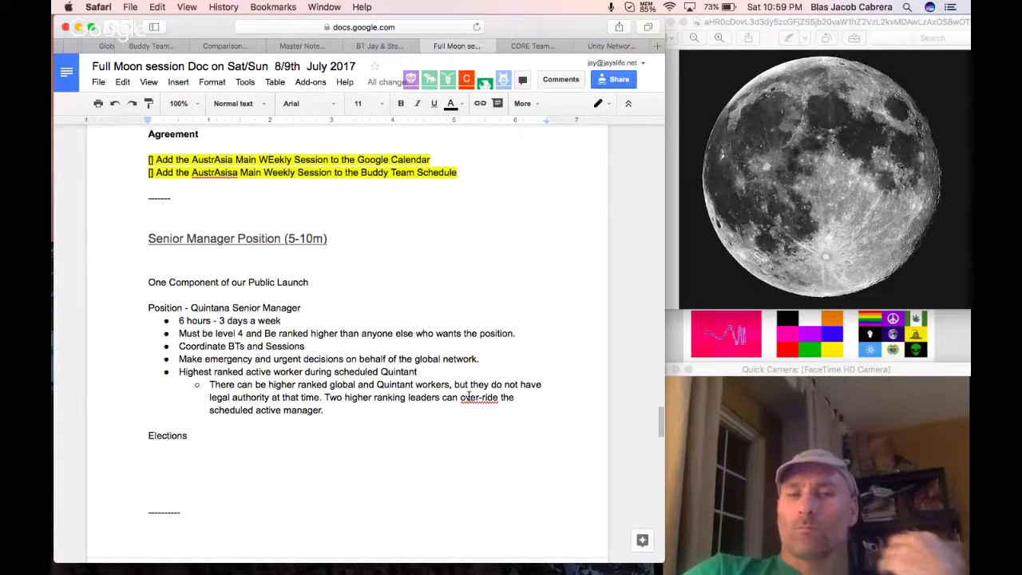
Rename Quintana to Quintant, bold and underline the position line, and append '- Highest Ranked Active Decision Mak'.
key(BackSpace)
text(t)
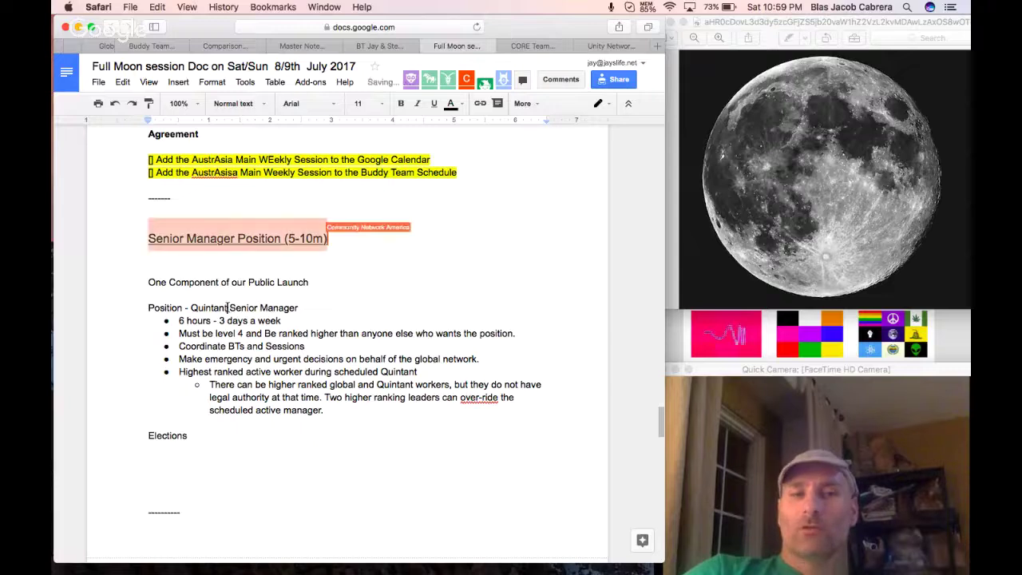
drag(300, 309, 146, 309)
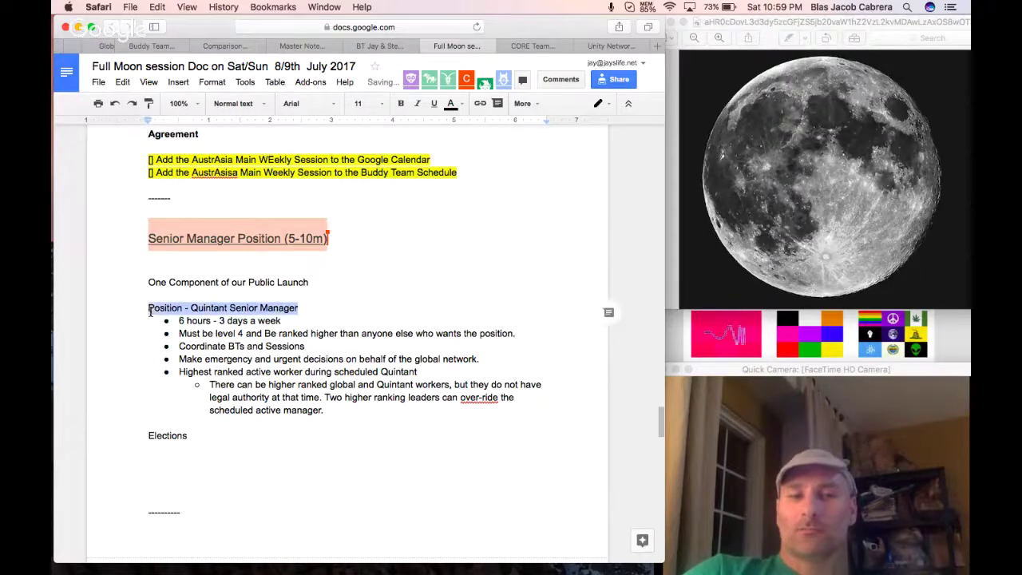
key(super+b)
key(super+u)
click(217, 333)
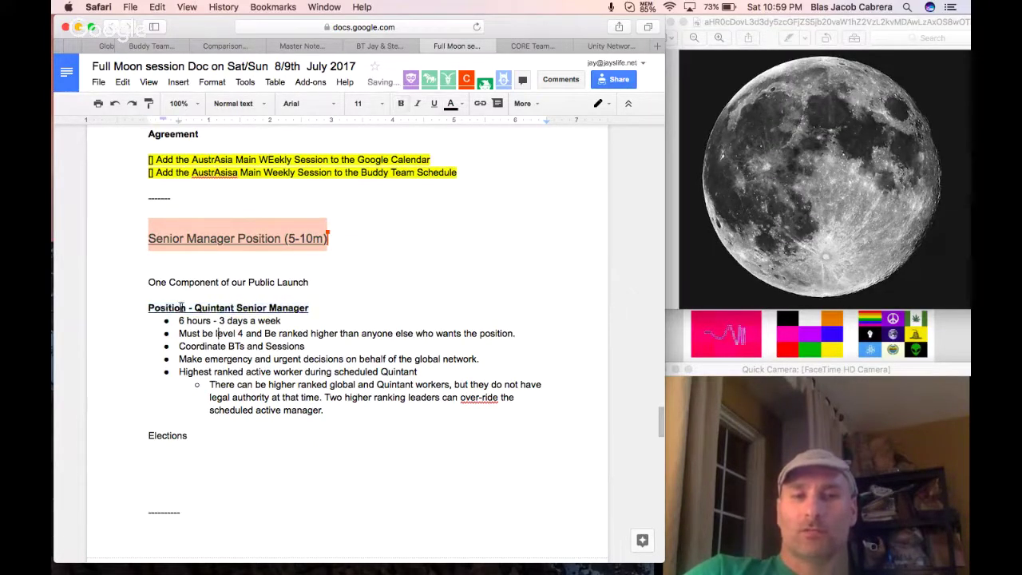
click(162, 308)
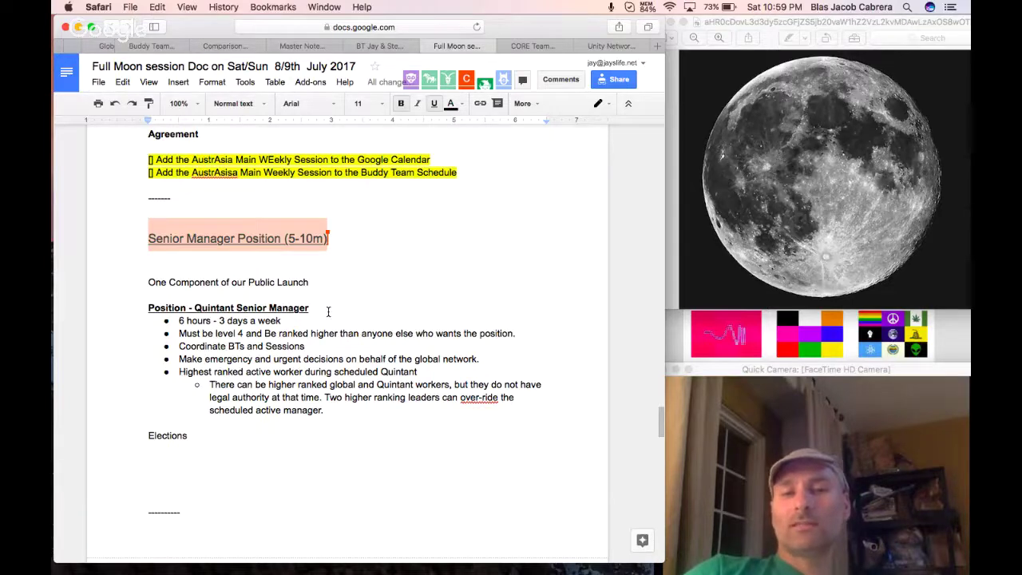
text(- Hig)
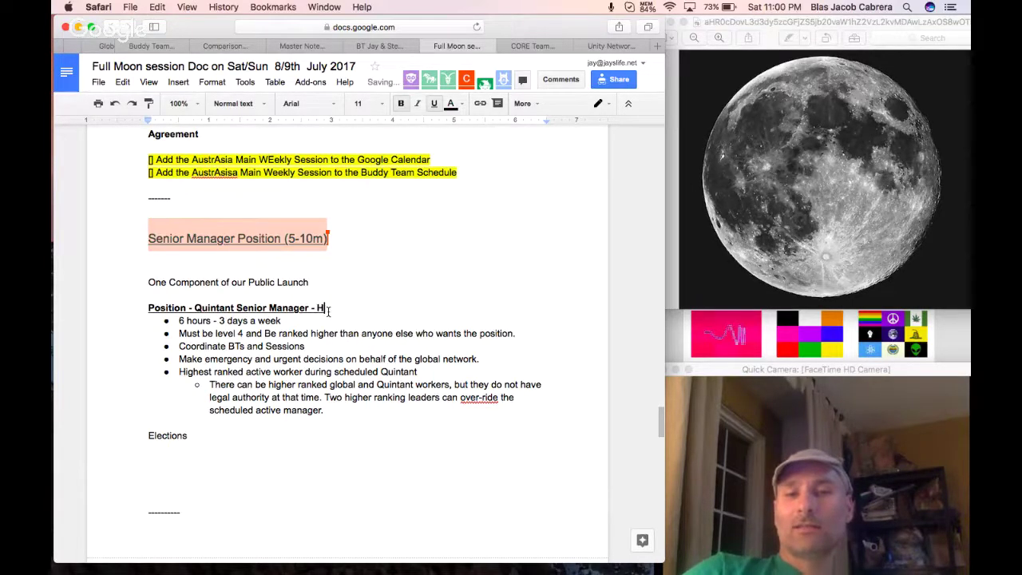
text(hest )
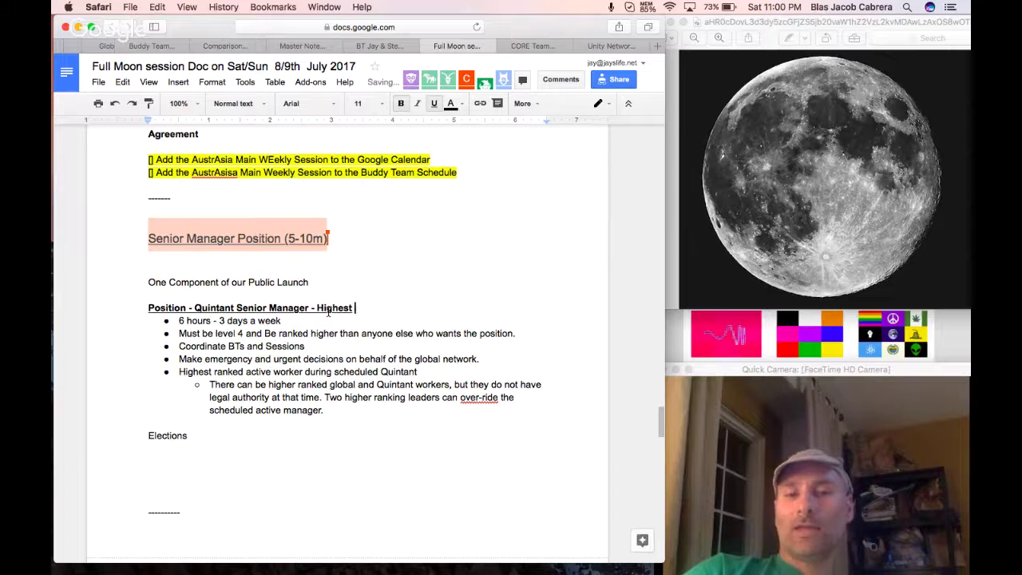
text(Ranked )
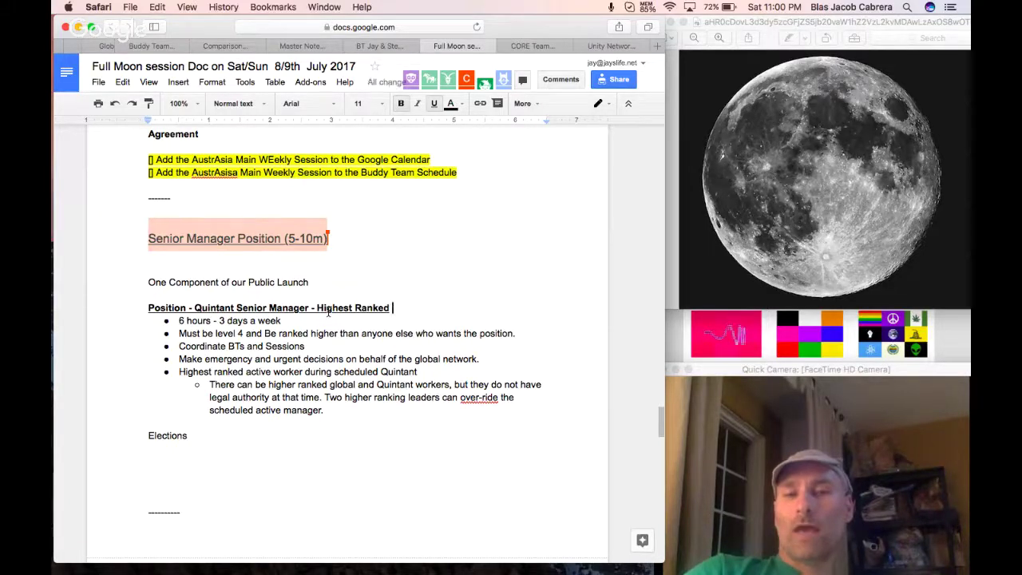
text(Active )
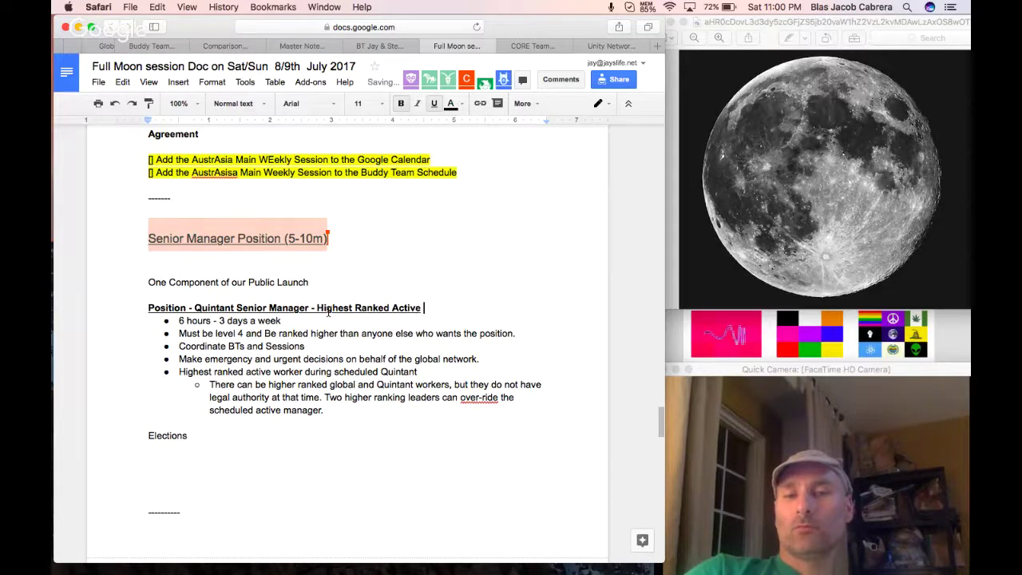
text(Decision Maker)
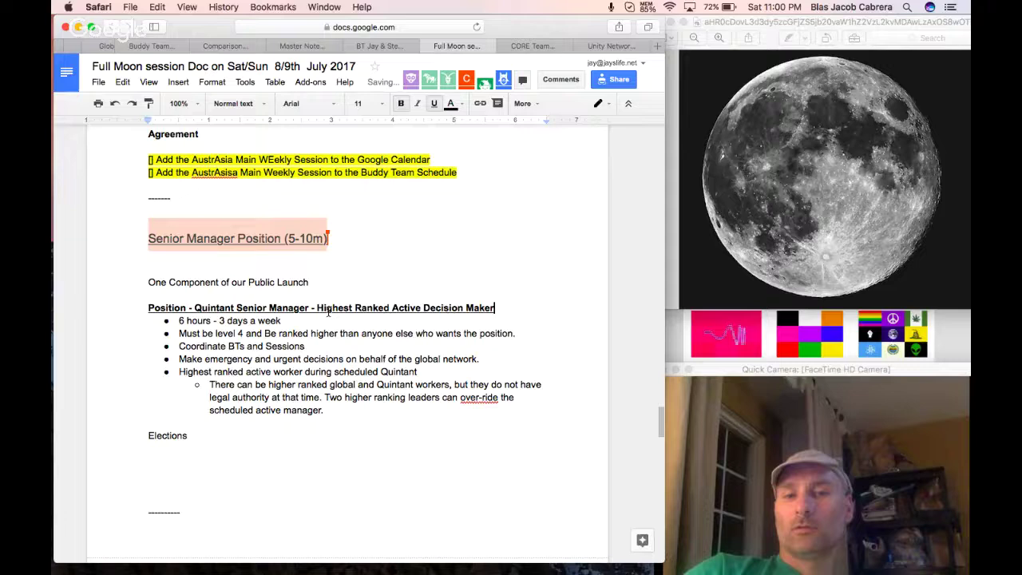
Insert 'Scheduled' before 'Active' in the position heading and review the 6 hours bullet.
click(390, 308)
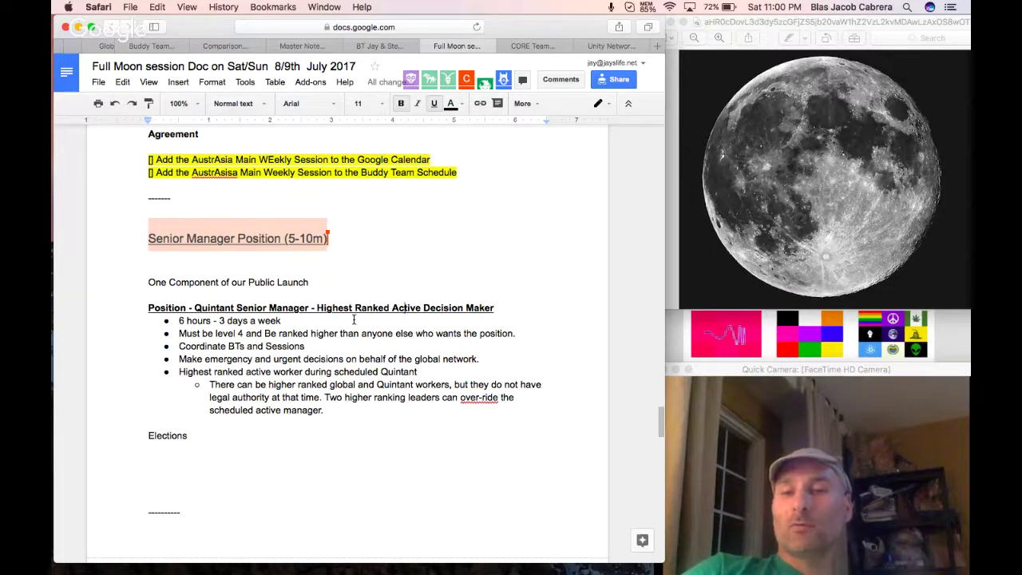
click(392, 308)
text(Scheduled)
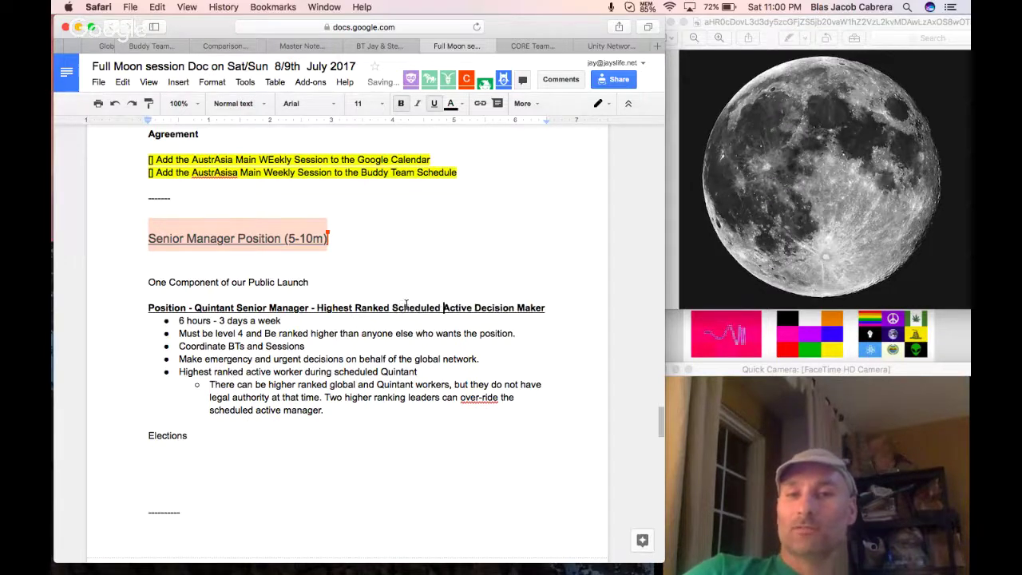
click(184, 318)
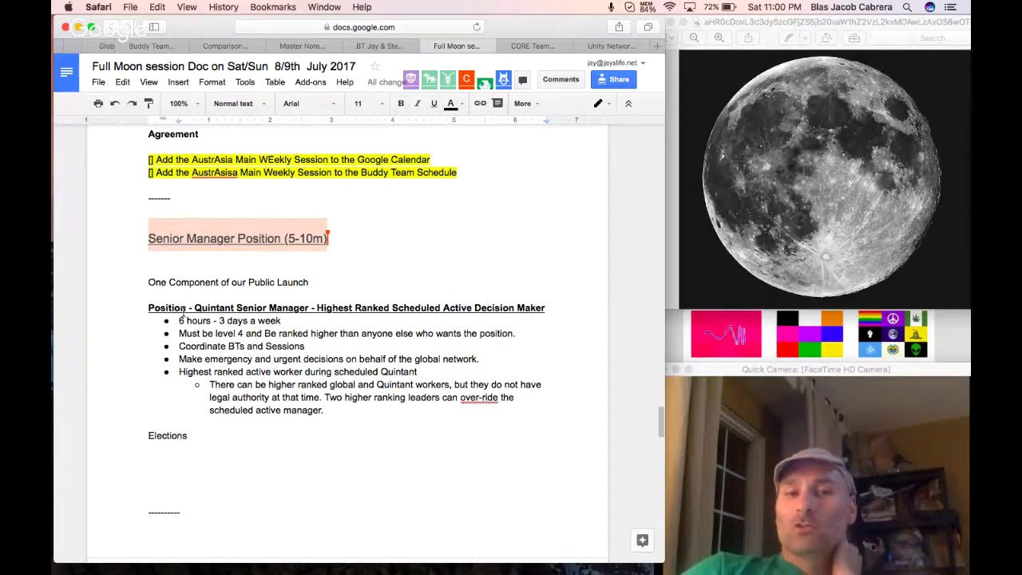
drag(179, 320, 280, 321)
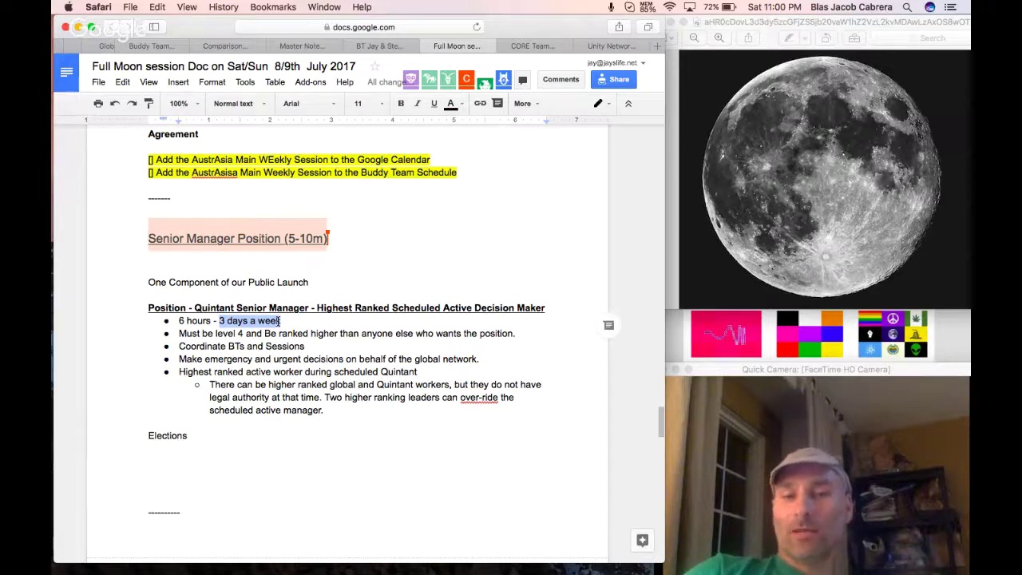
click(250, 320)
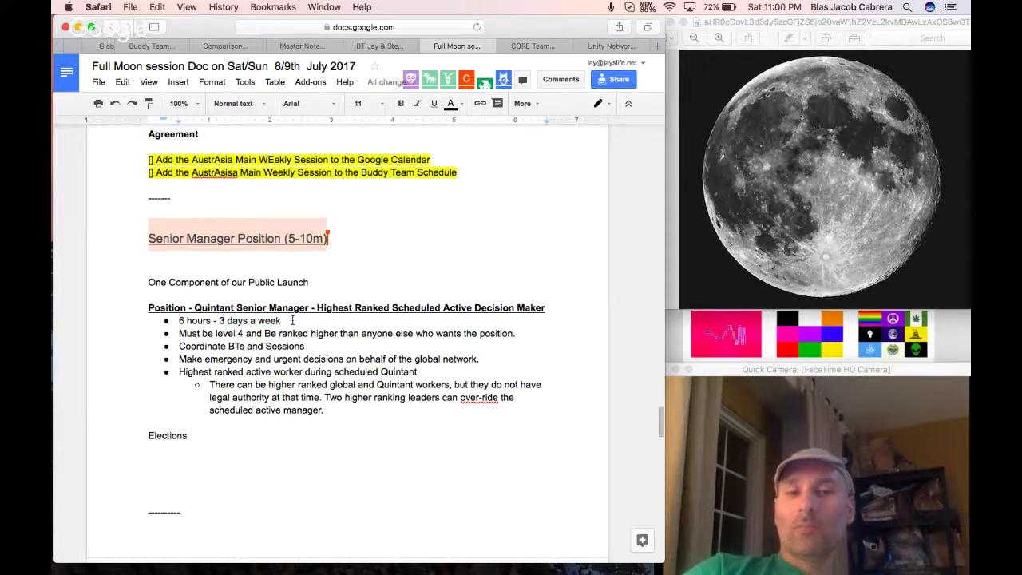
drag(281, 320, 216, 320)
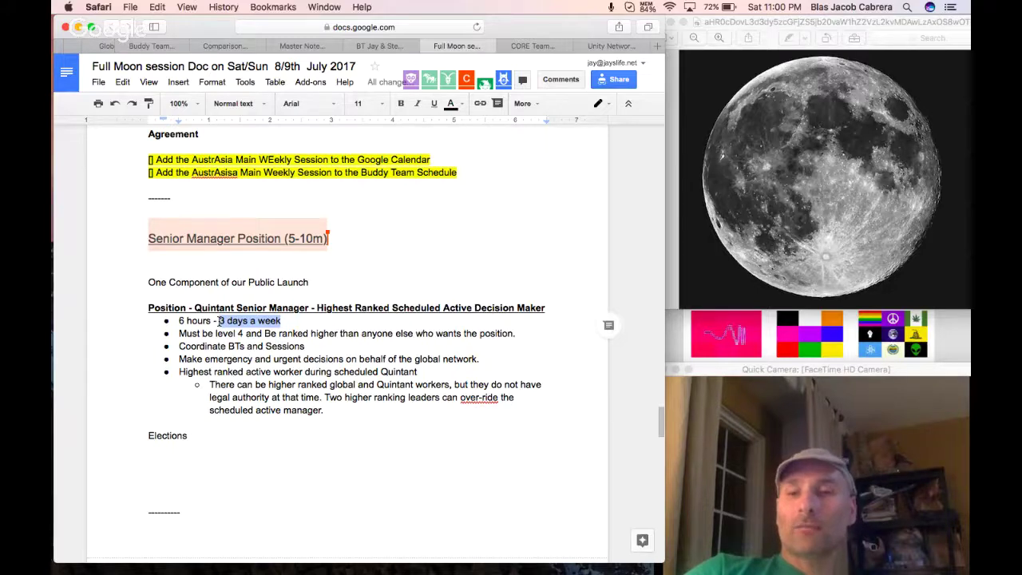
Under Elections, add 'Each Quintant --> 2 elected Senior Admin Managers' without a trailing period.
click(216, 448)
key(Return)
text(Ea)
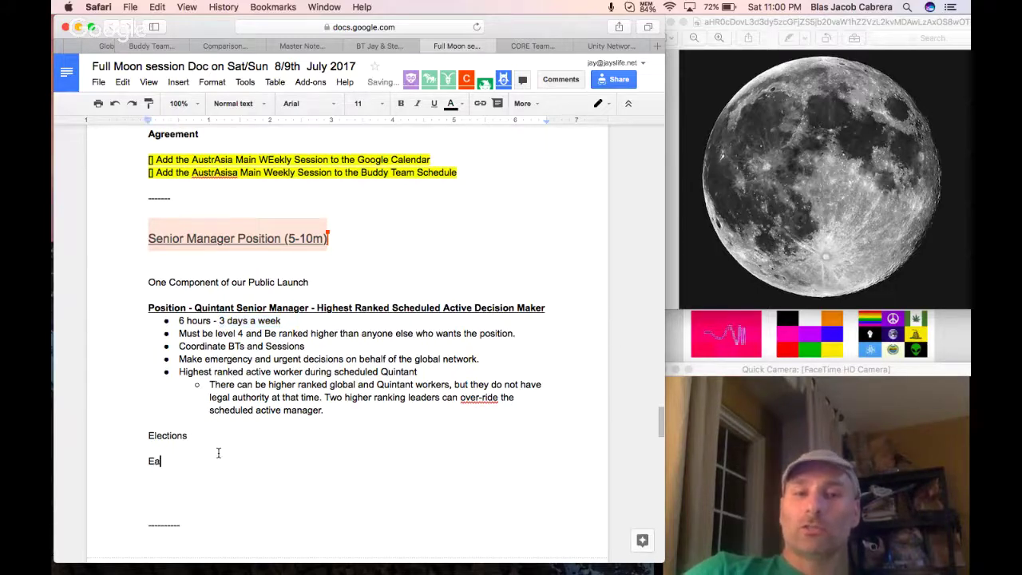
text(ch Quintant)
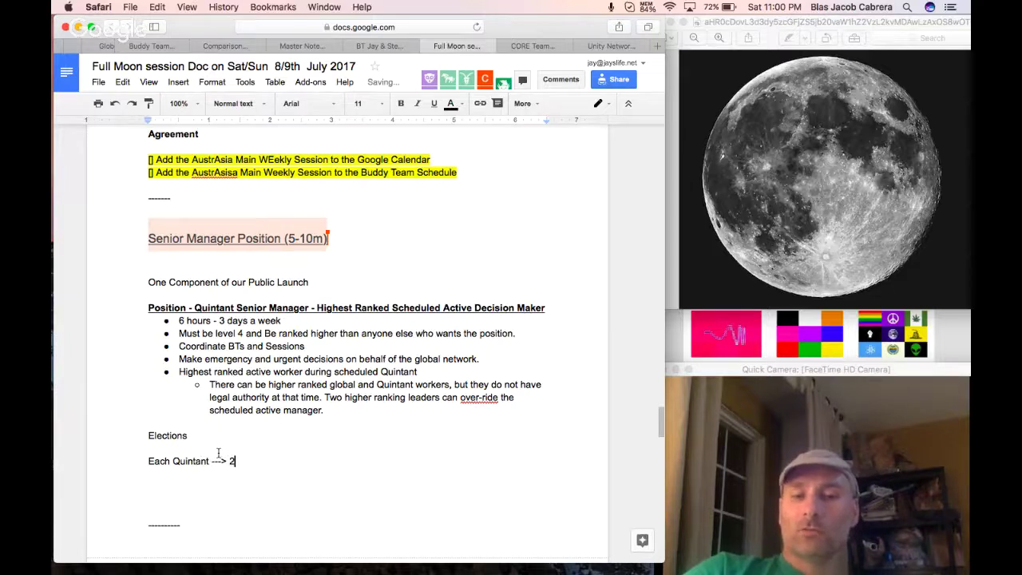
text( --> 2 elected )
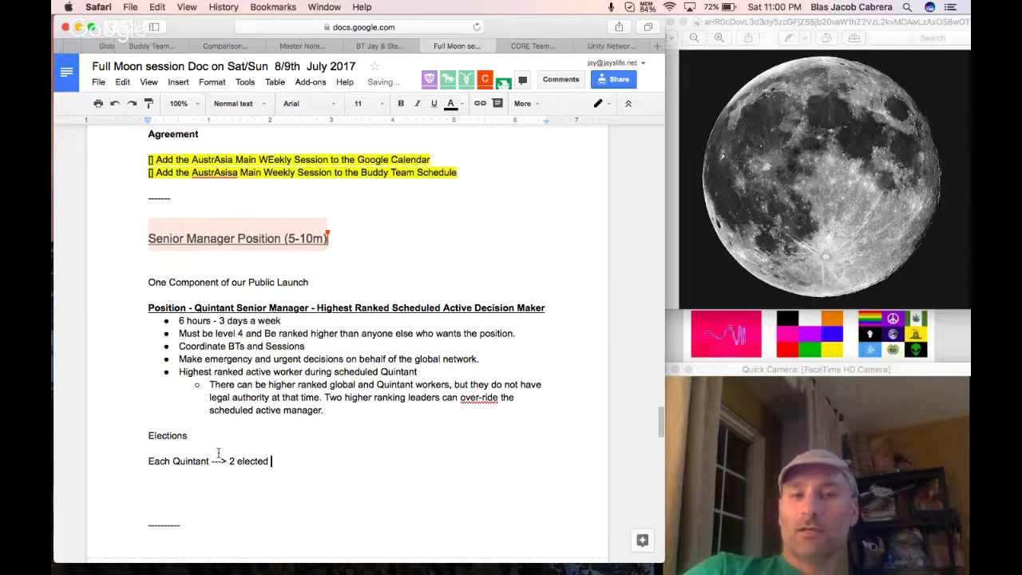
text(Senior Managm)
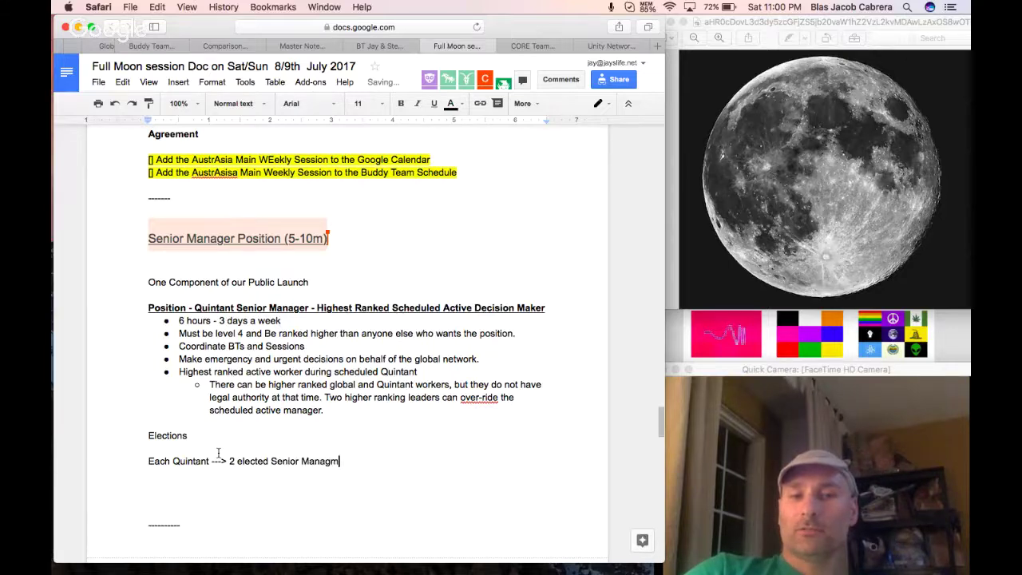
text(rs)
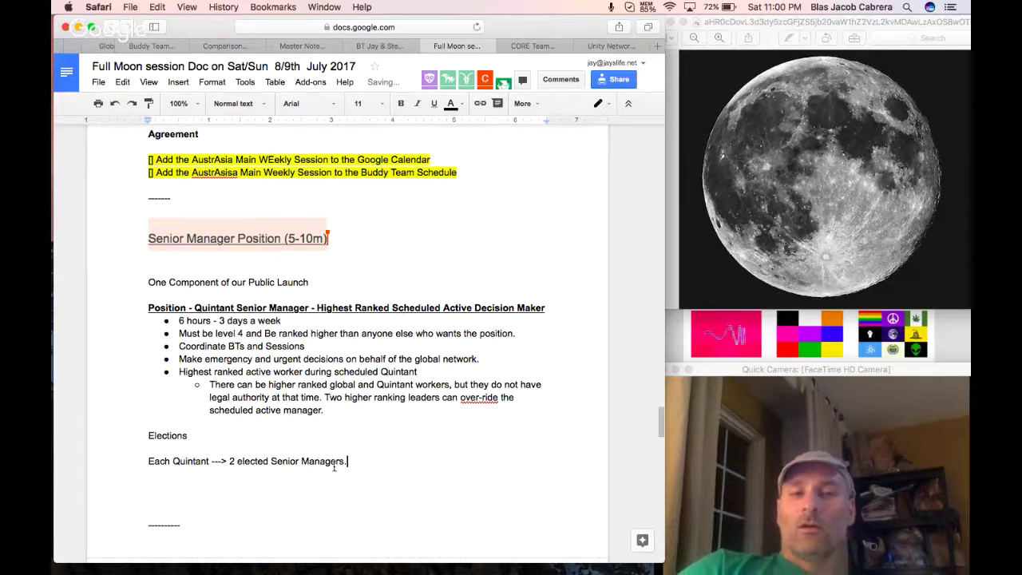
text(.)
click(302, 460)
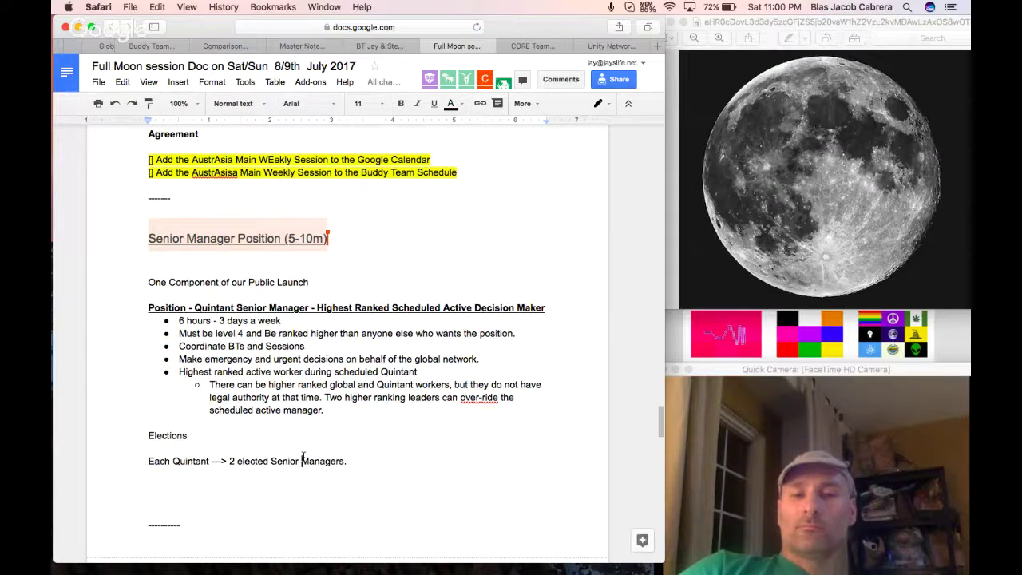
text(Admin)
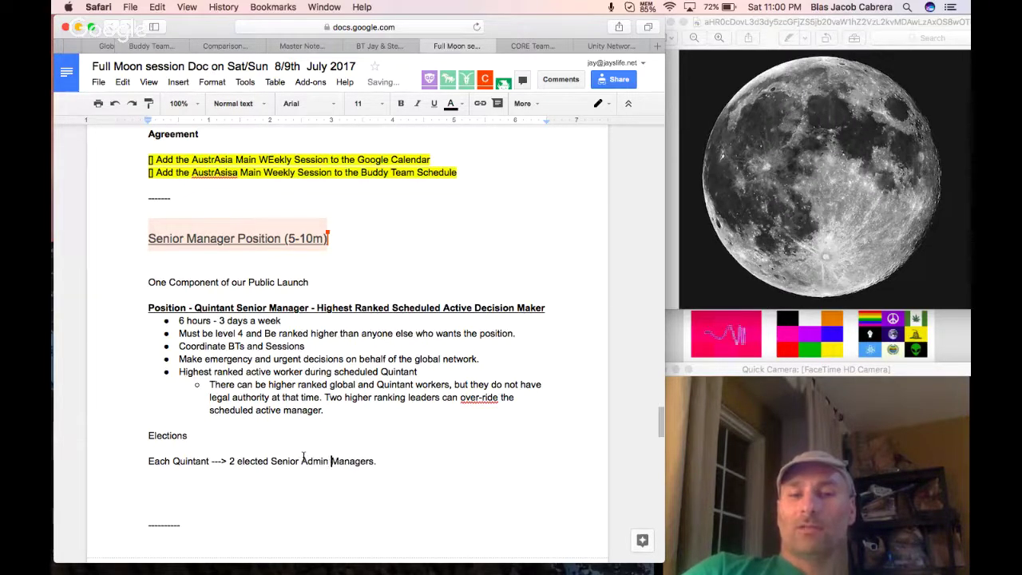
click(368, 452)
click(376, 461)
key(Delete)
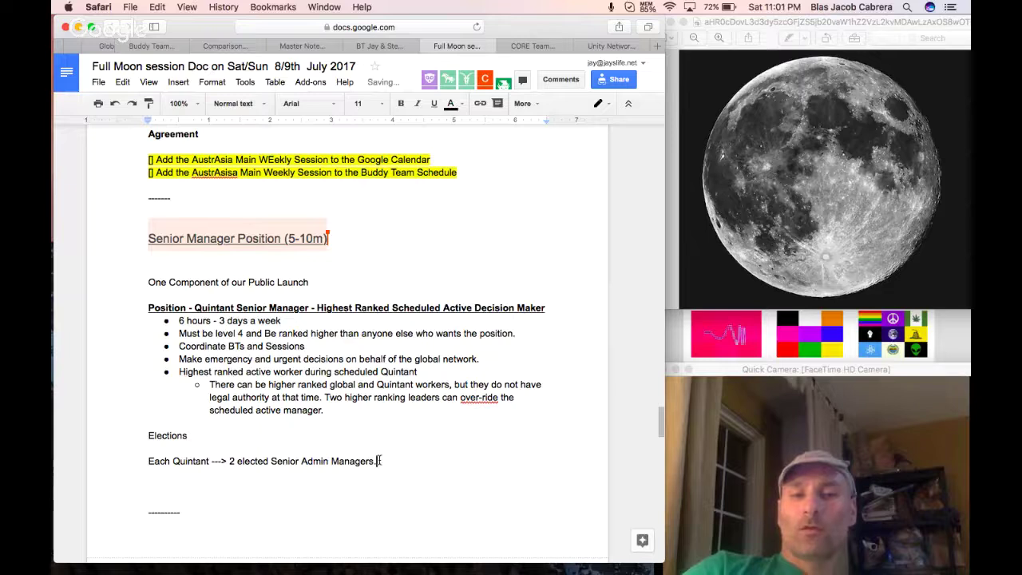
key(Return)
key(Return)
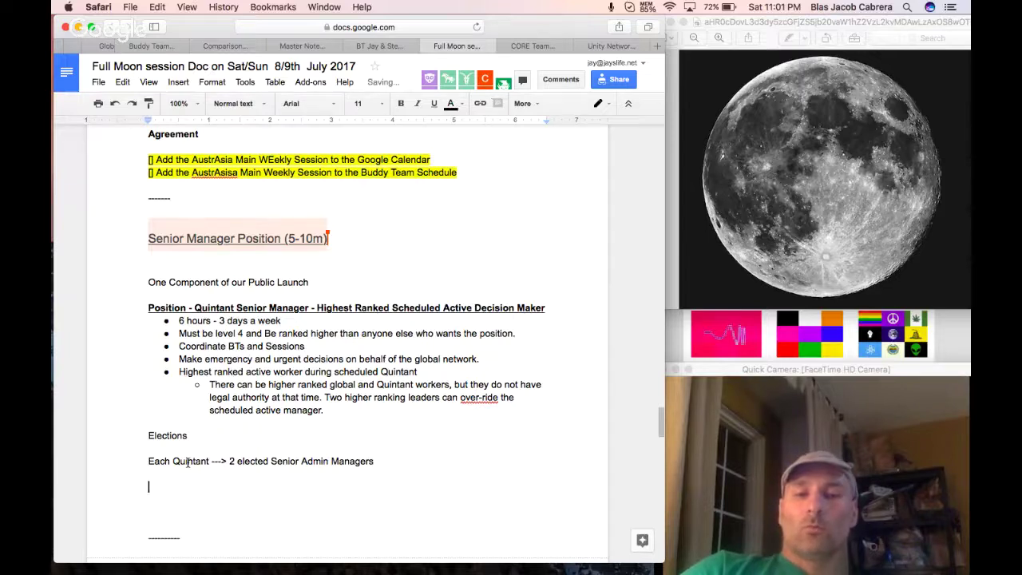
Add '- 3 days at a time' and '6x 3 =' below the Quintant line.
click(186, 462)
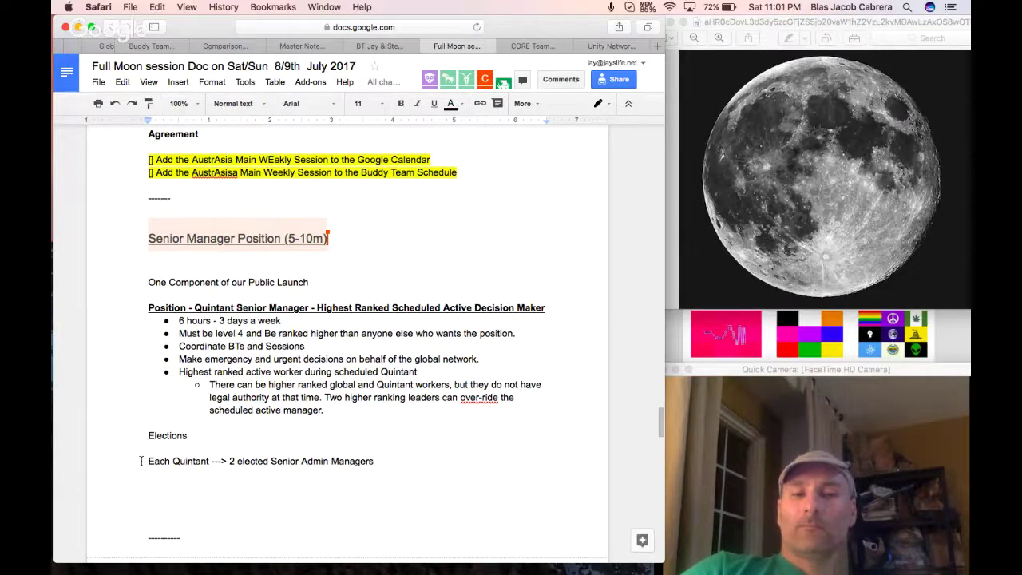
double_click(231, 460)
click(234, 472)
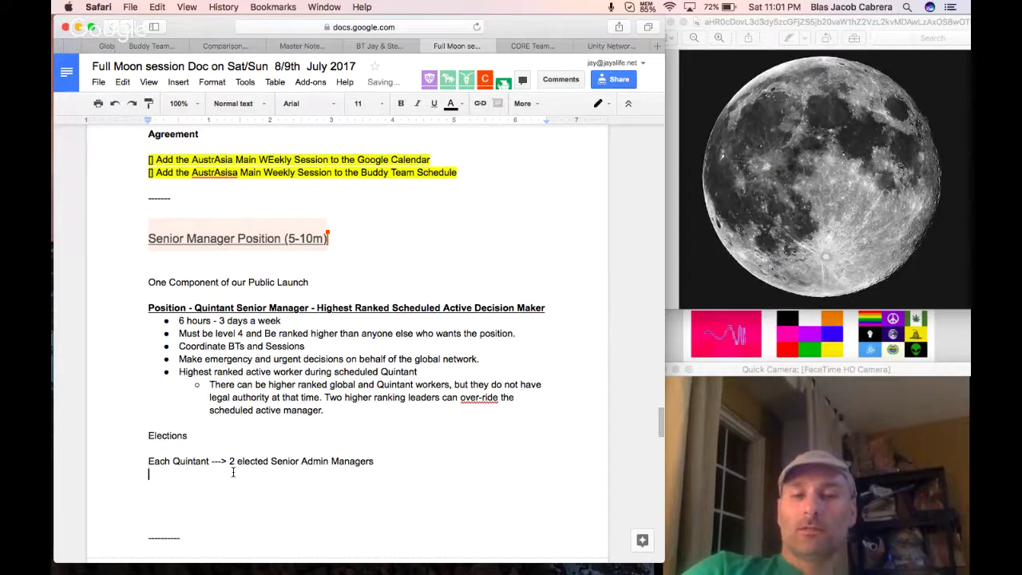
text(- )
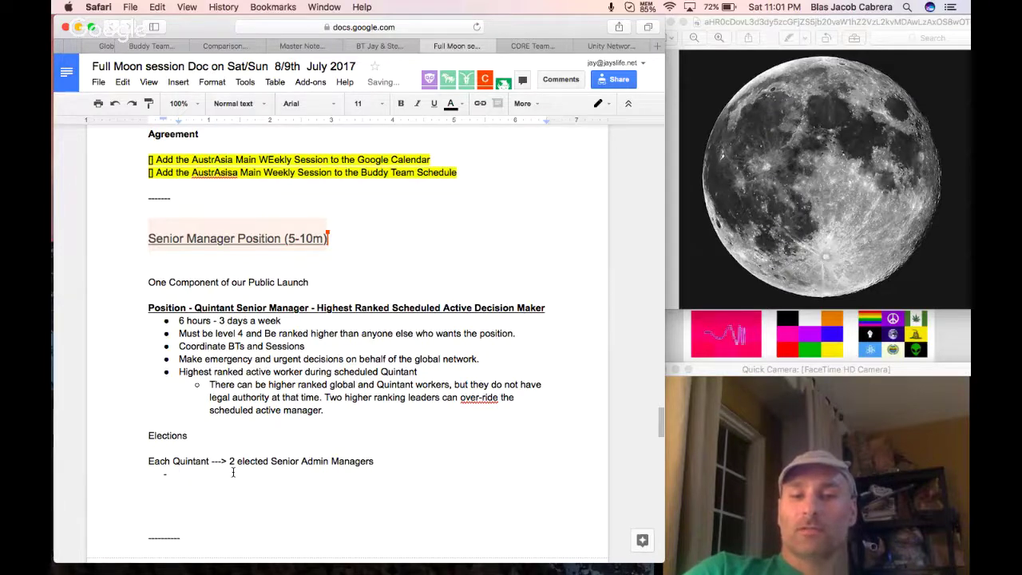
text(3 days a)
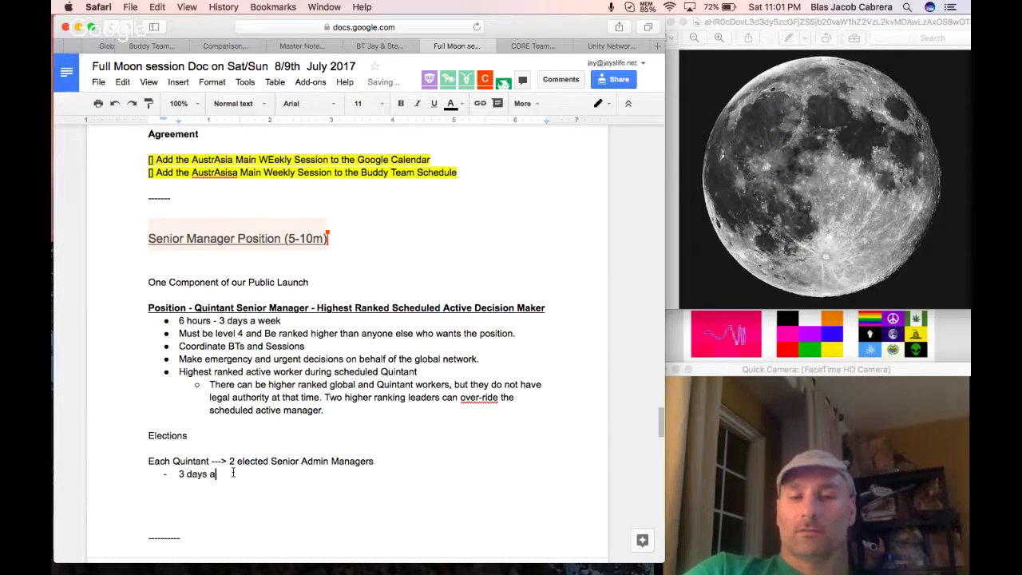
text(t a time)
text(6)
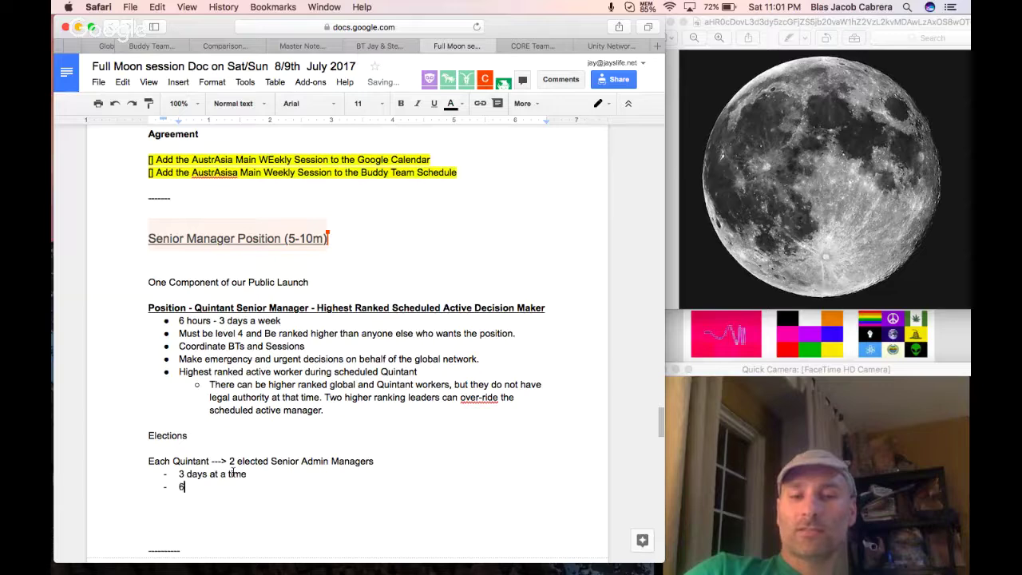
text(x 3 =)
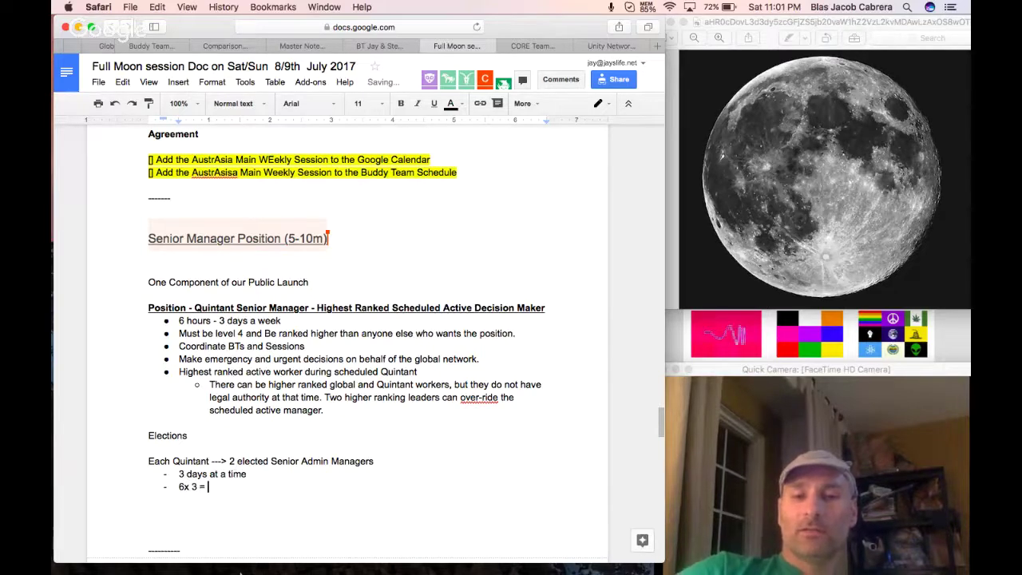
click(478, 563)
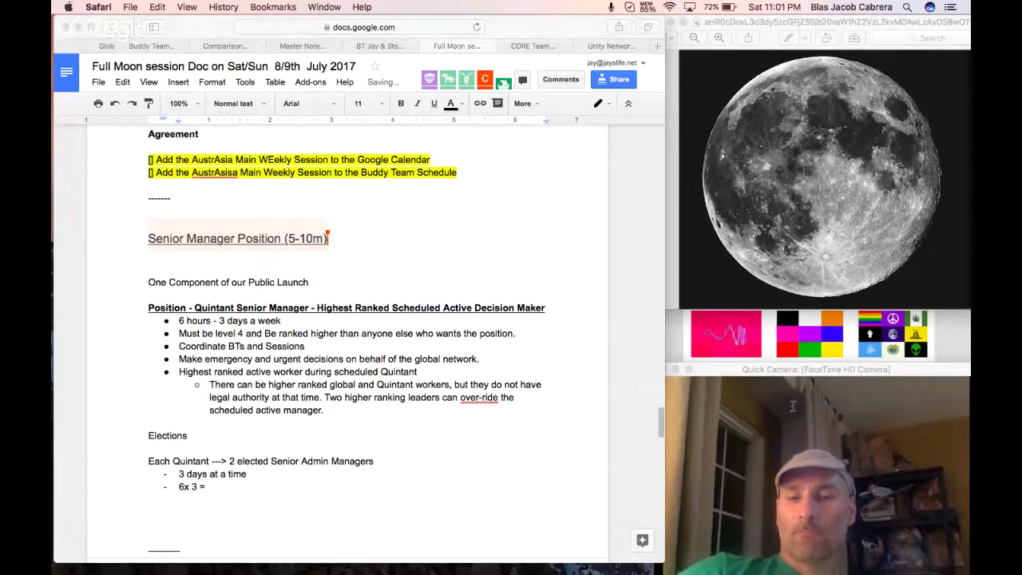
Multiply 6 by 3 in Calculator to get 18.
click(869, 349)
click(907, 320)
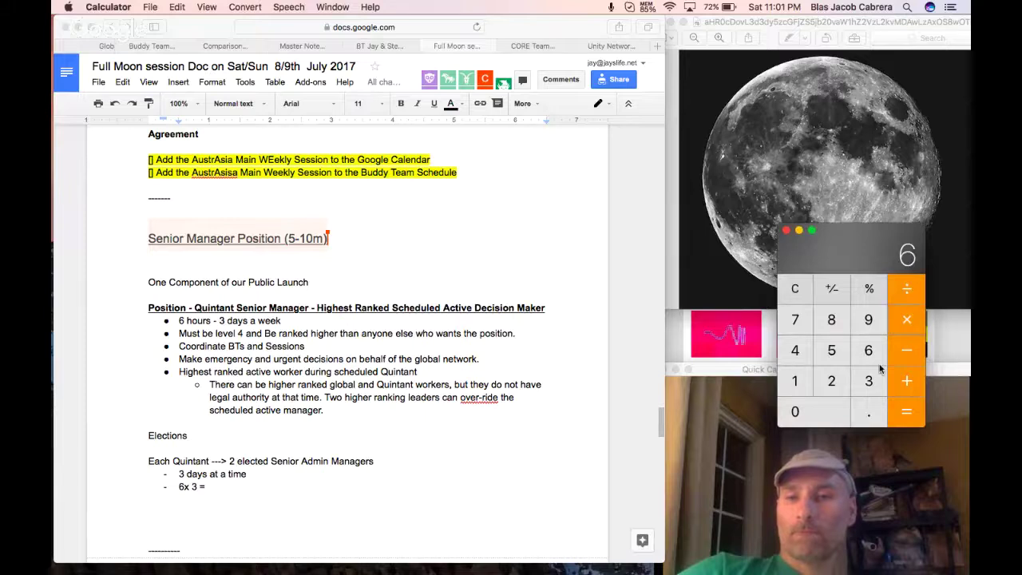
click(872, 384)
click(900, 414)
Complete the line as '6x 3 = 18 hour - ~ part time position.'.
click(239, 487)
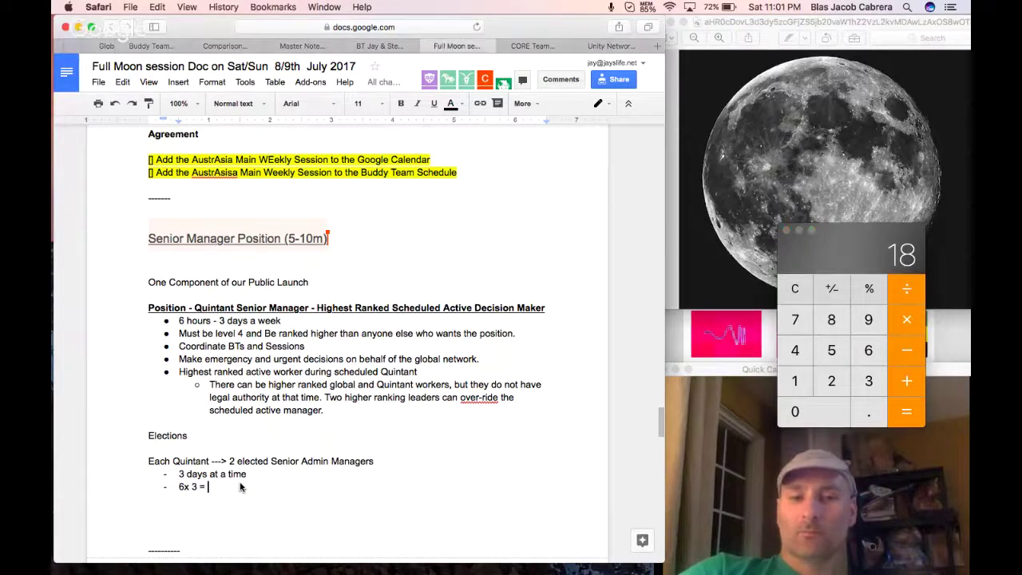
text(18)
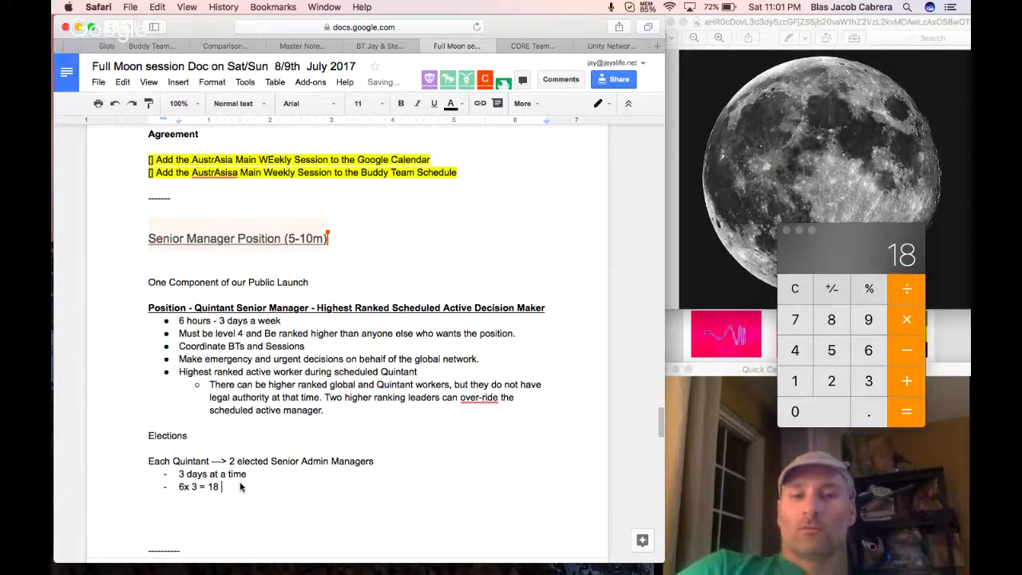
text( hours --)
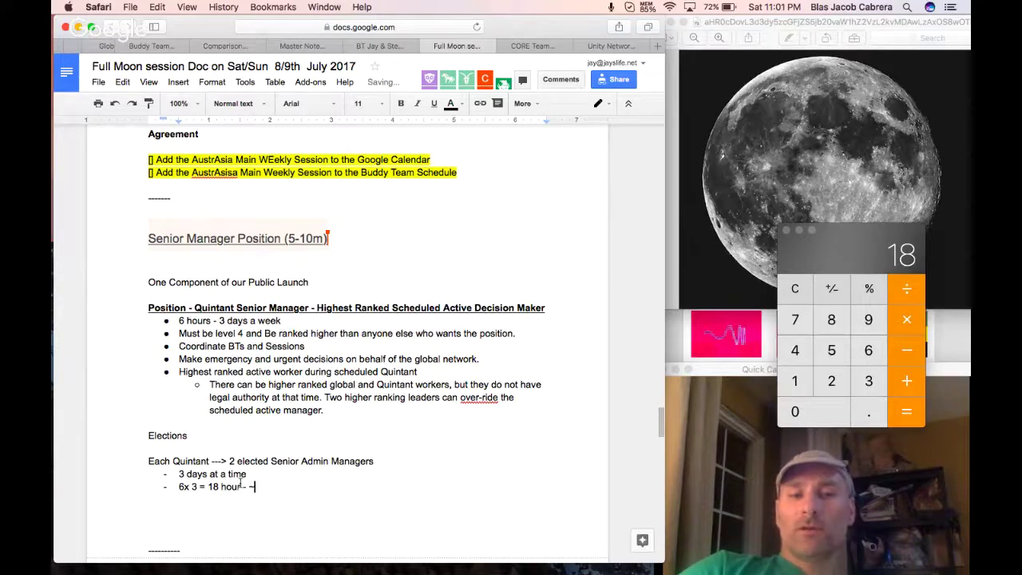
text( ~ part time posiions)
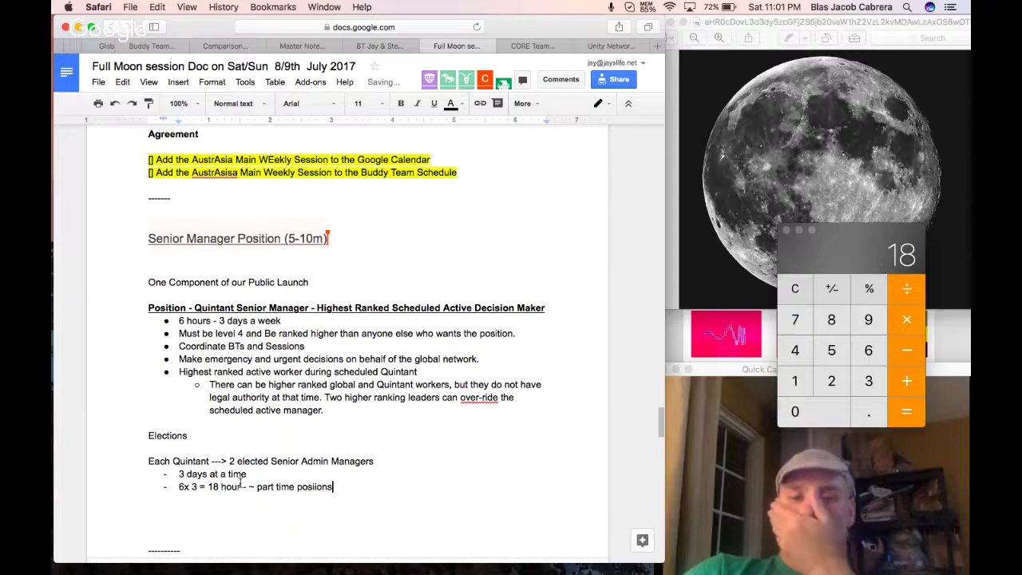
key(BackSpace)
key(BackSpace)
key(BackSpace)
key(BackSpace)
text(tion.)
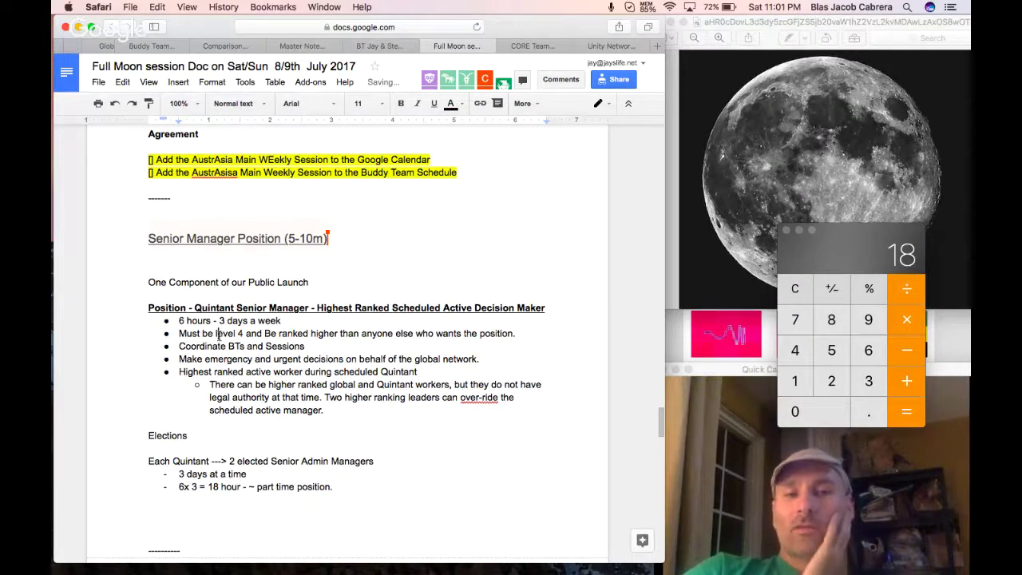
Make 'level 4' bold in the requirements bullet.
drag(243, 336, 213, 336)
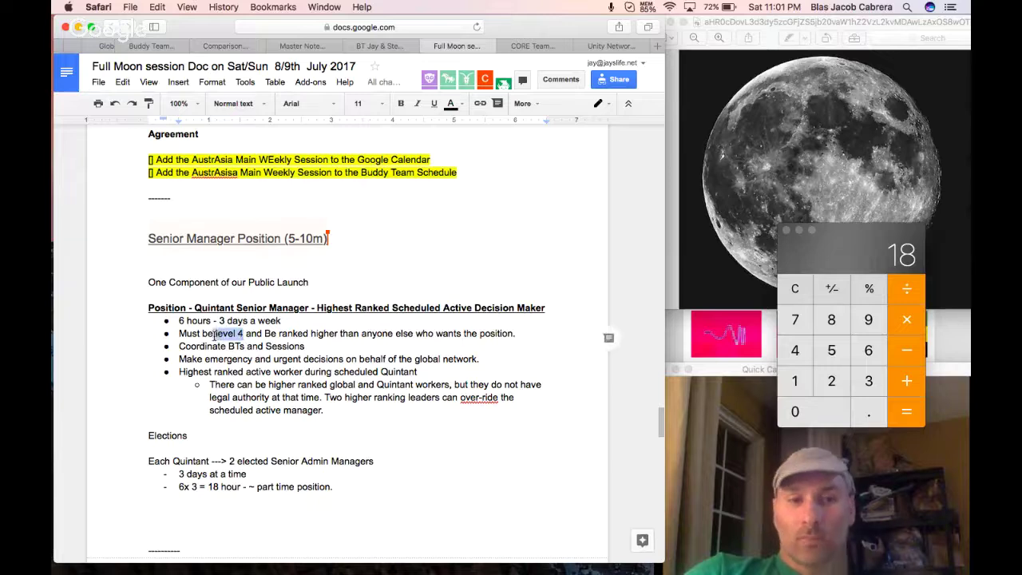
key(super+b)
click(269, 333)
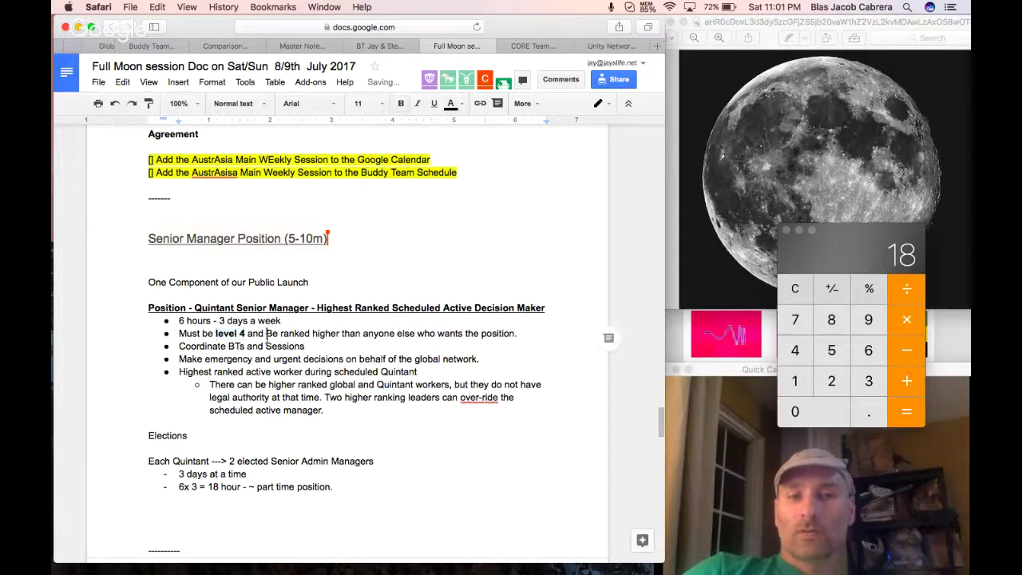
drag(269, 333, 520, 332)
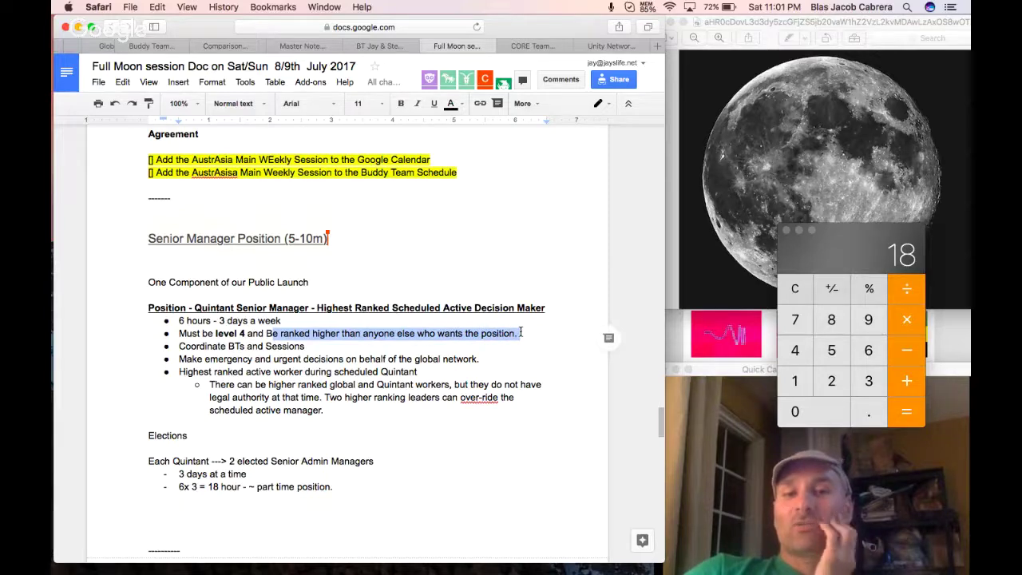
click(529, 335)
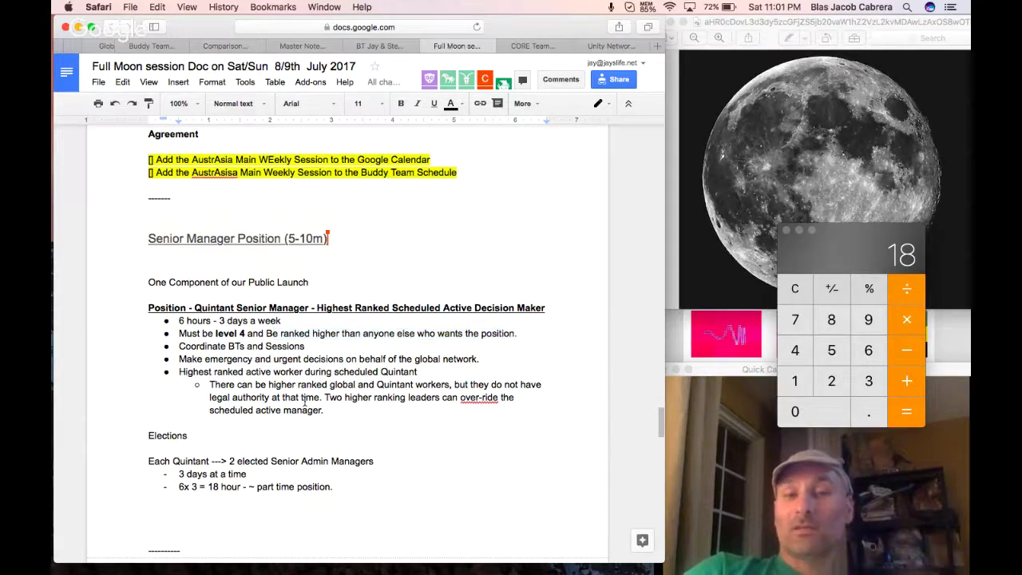
Append ':highest ranking gets the option to take on the position' after Elections.
double_click(177, 438)
click(191, 436)
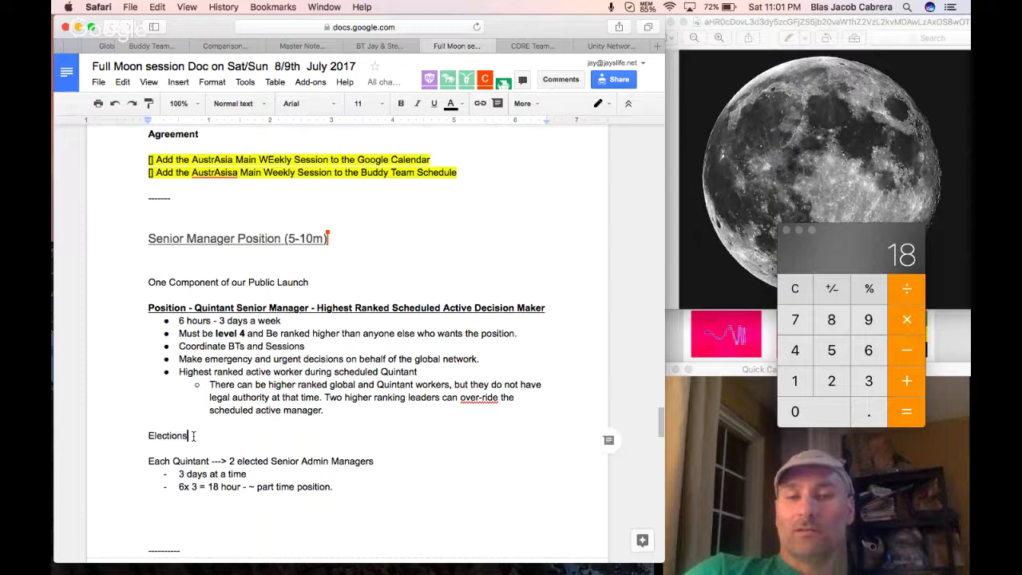
text(:highest ra)
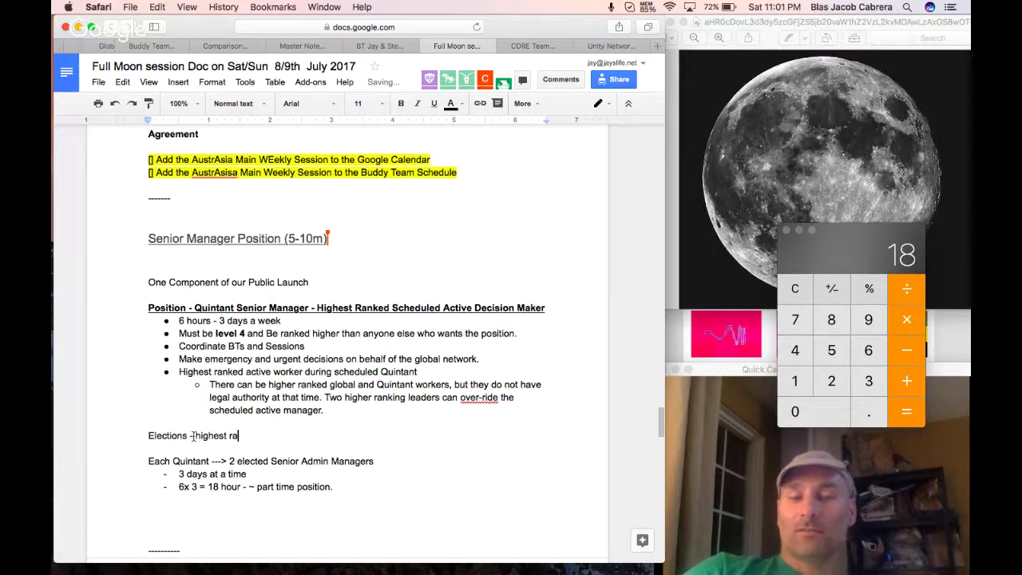
text(nking gets the optio)
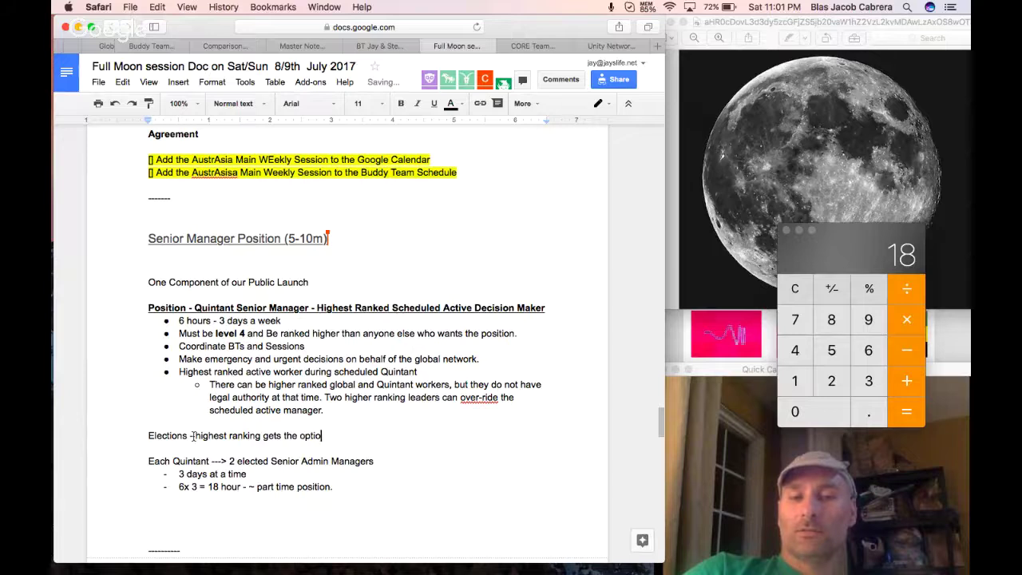
text(n to take on the position)
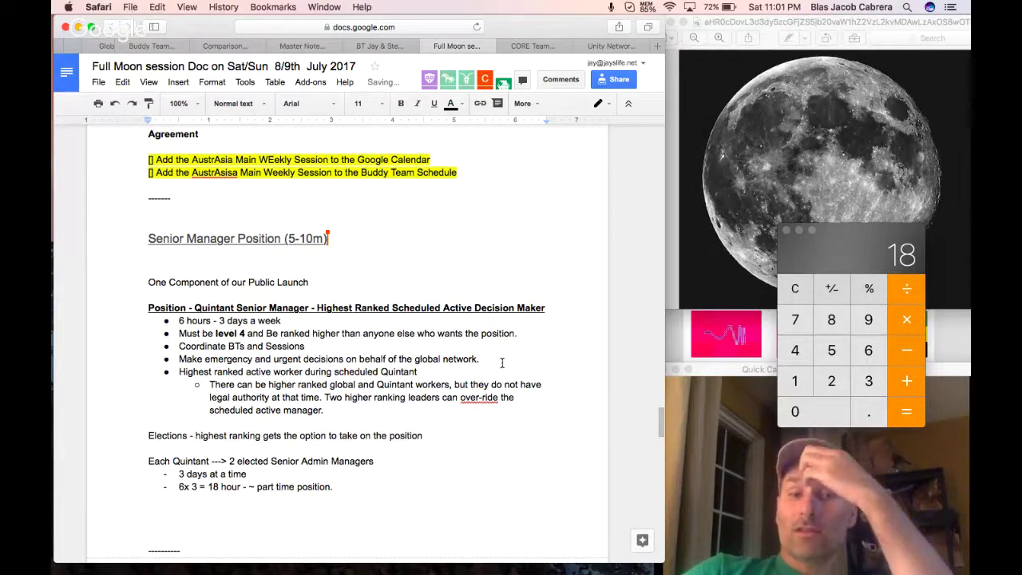
Add a new bullet 'Will have Full interdependence' below the level 4 requirement.
click(529, 337)
key(Return)
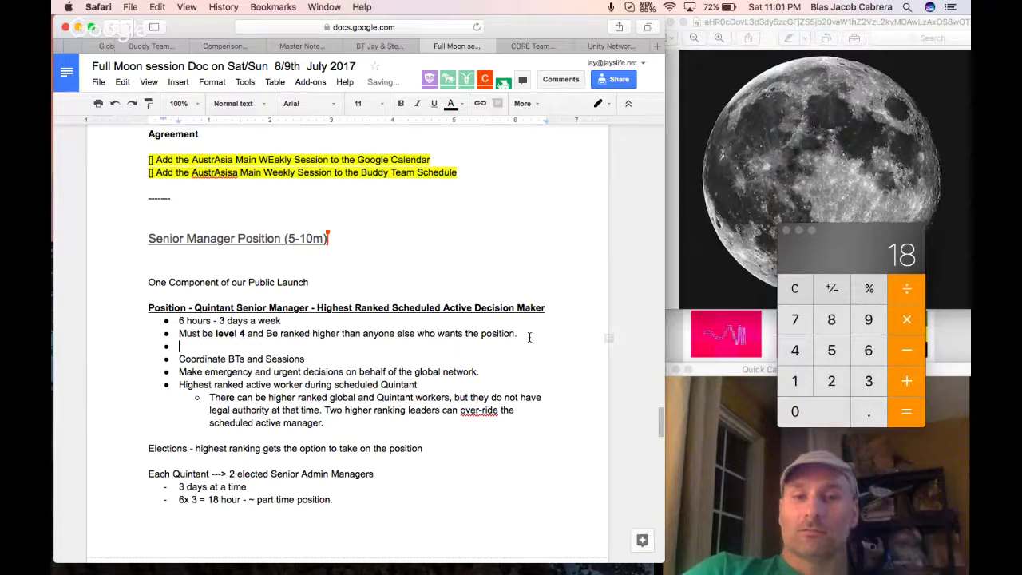
text(Will have Full ind)
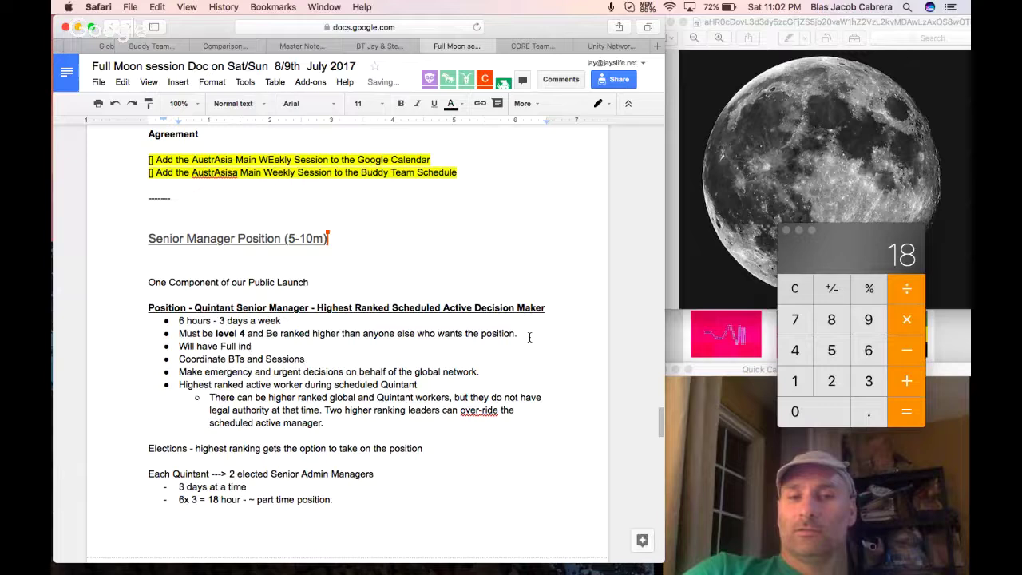
key(BackSpace)
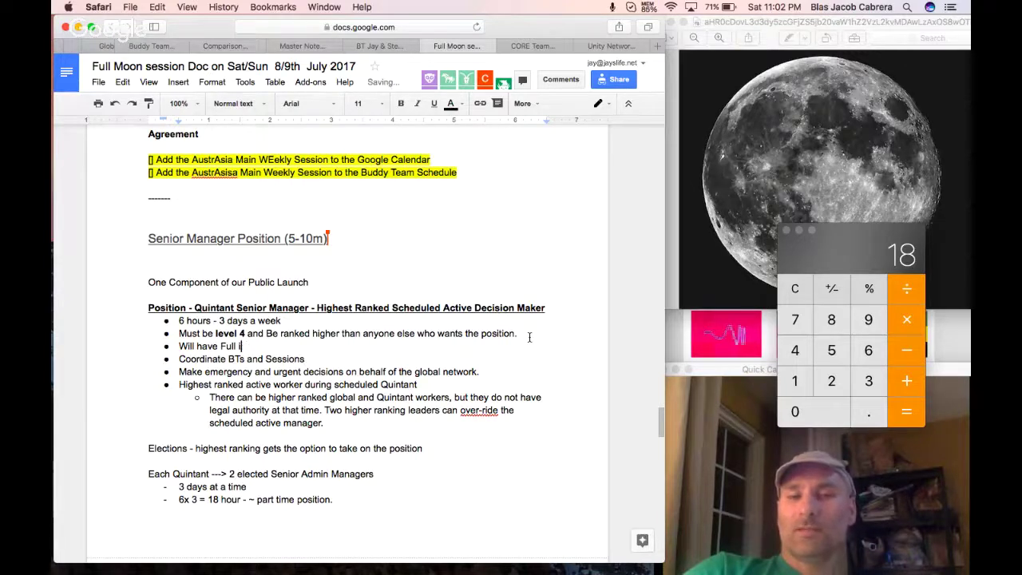
text(terdependence.)
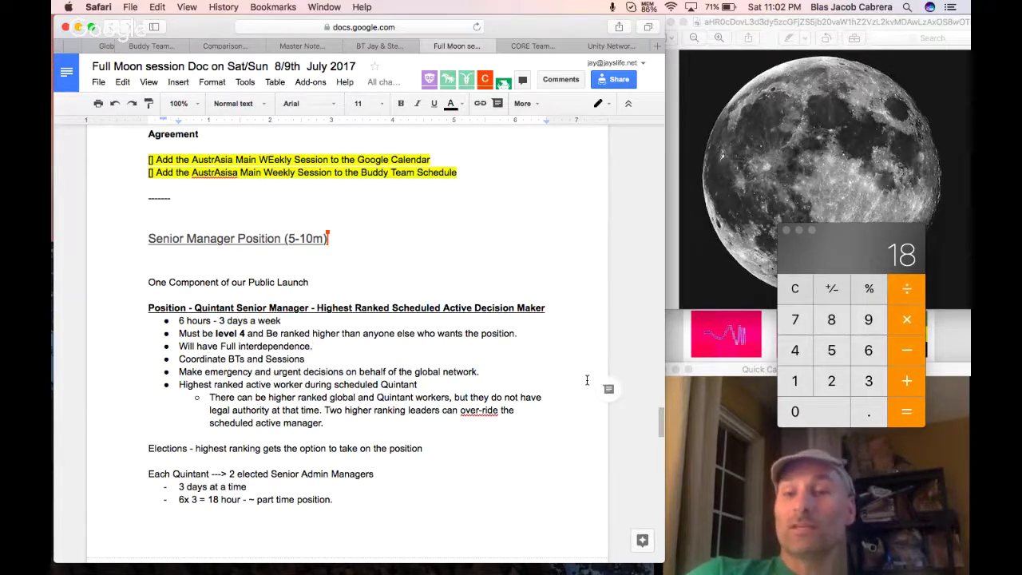
Close Calculator and append '(for that Quintant) - Face and Voice of the Public Interaction' after Sessions.
click(786, 230)
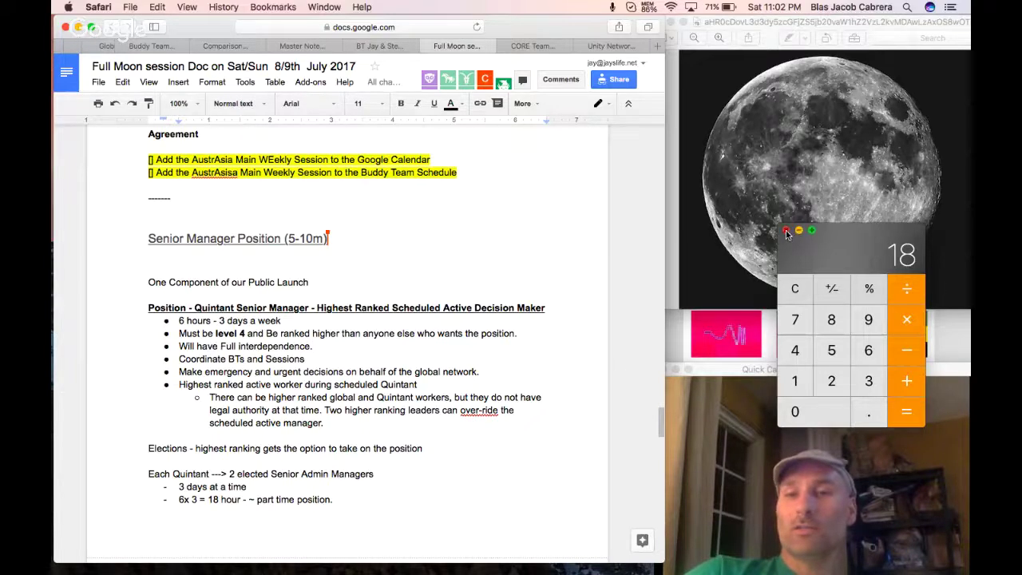
double_click(279, 360)
double_click(236, 360)
double_click(282, 360)
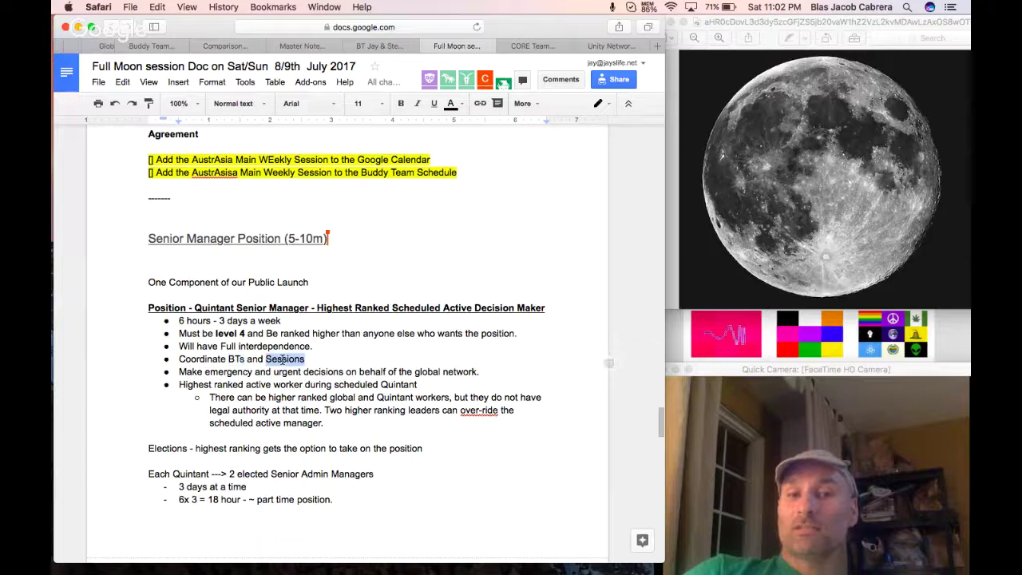
click(318, 360)
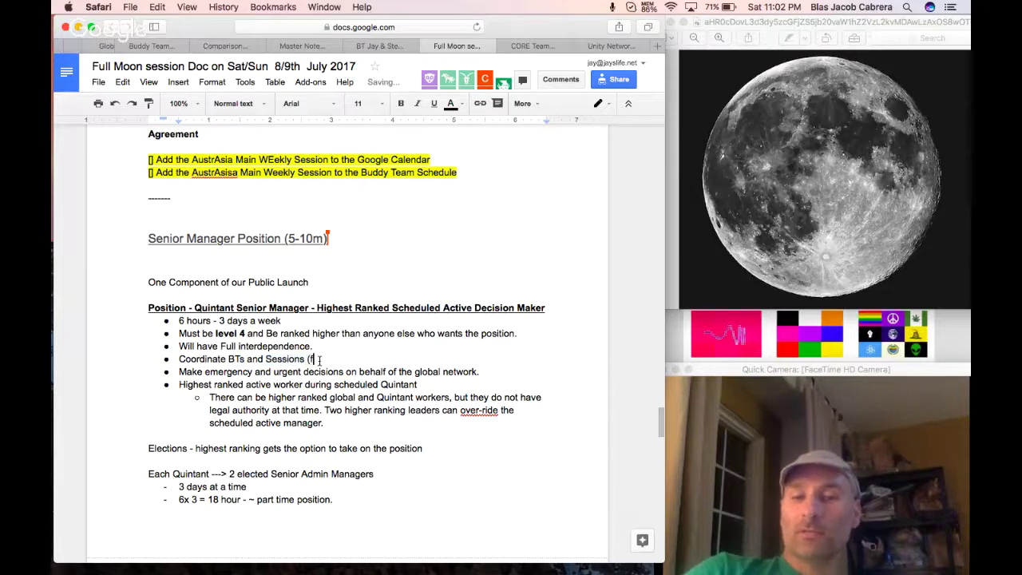
text((for that Quinta)
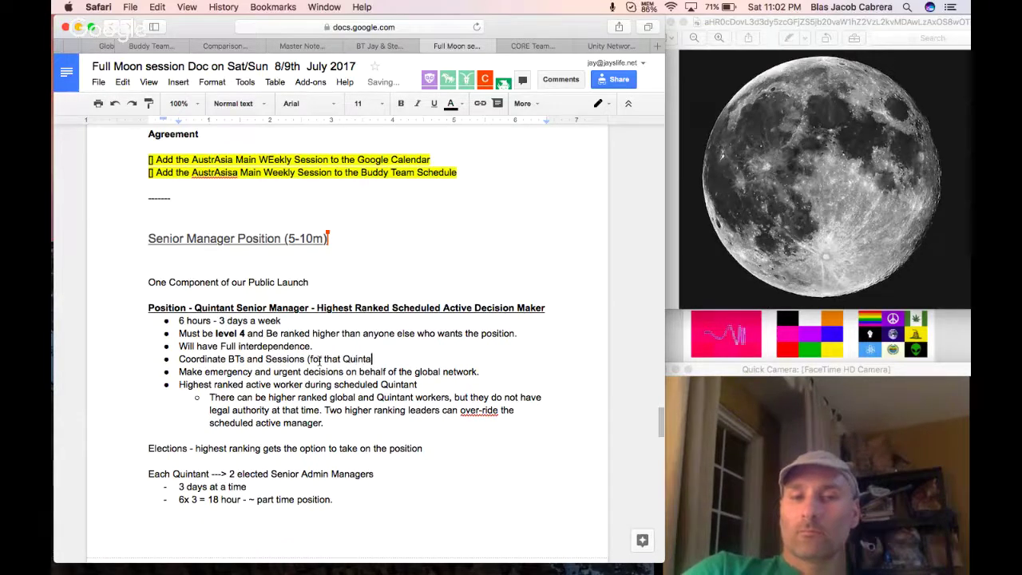
text(nt))
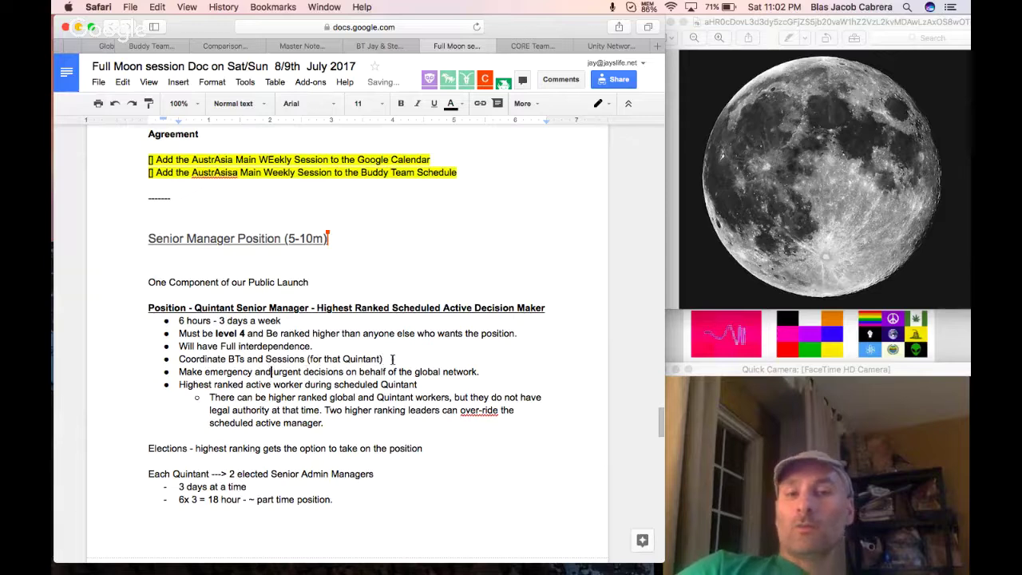
text( - Face )
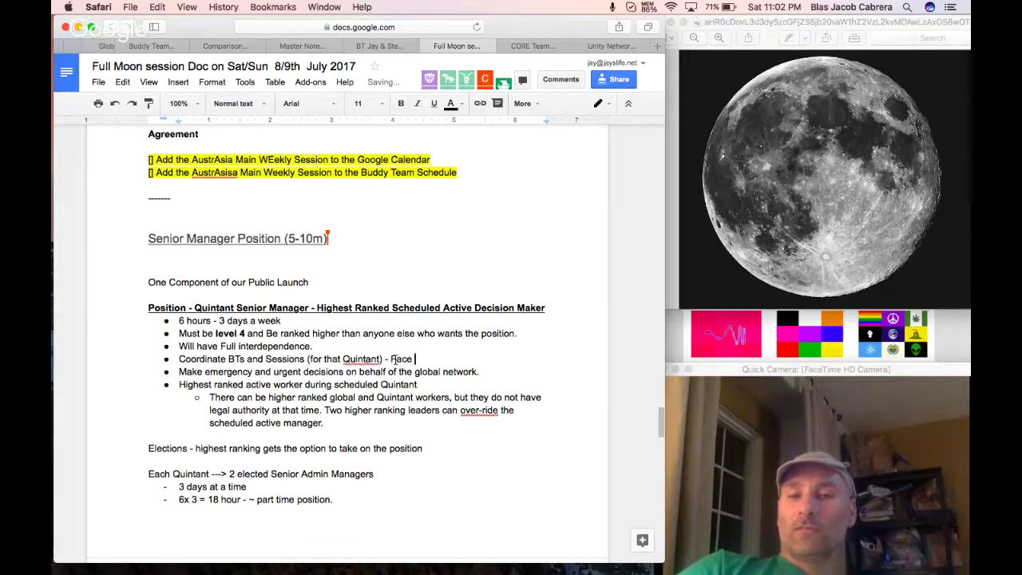
text(and Voice of the Pu)
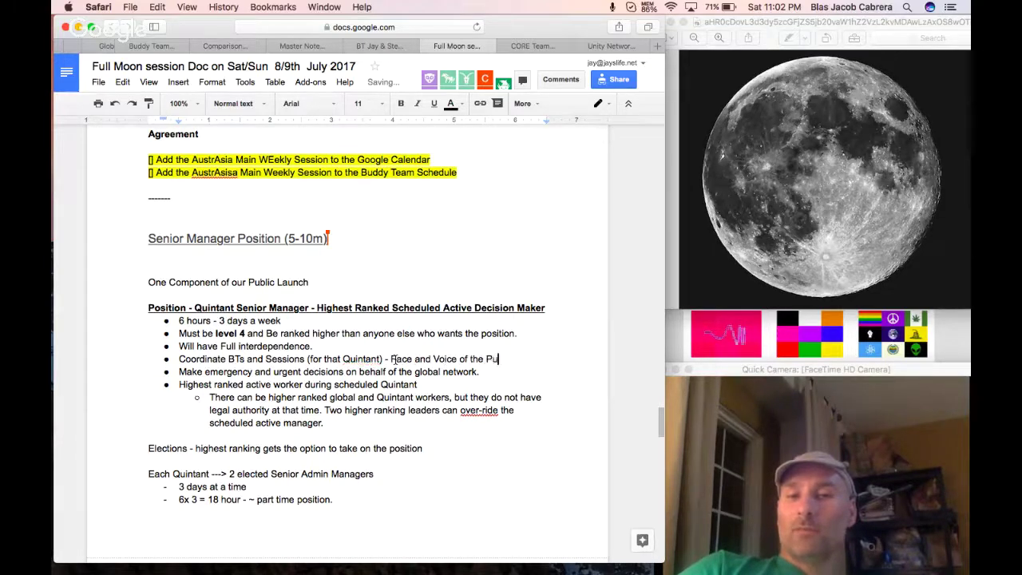
text(blic Interaction)
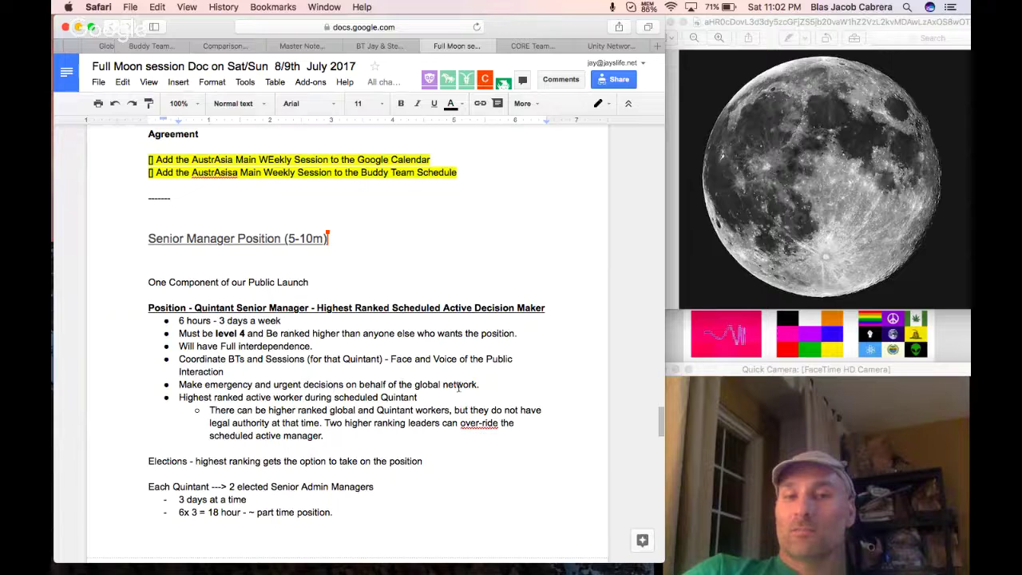
Insert 'entire' before 'global network'.
drag(495, 384, 411, 384)
click(412, 384)
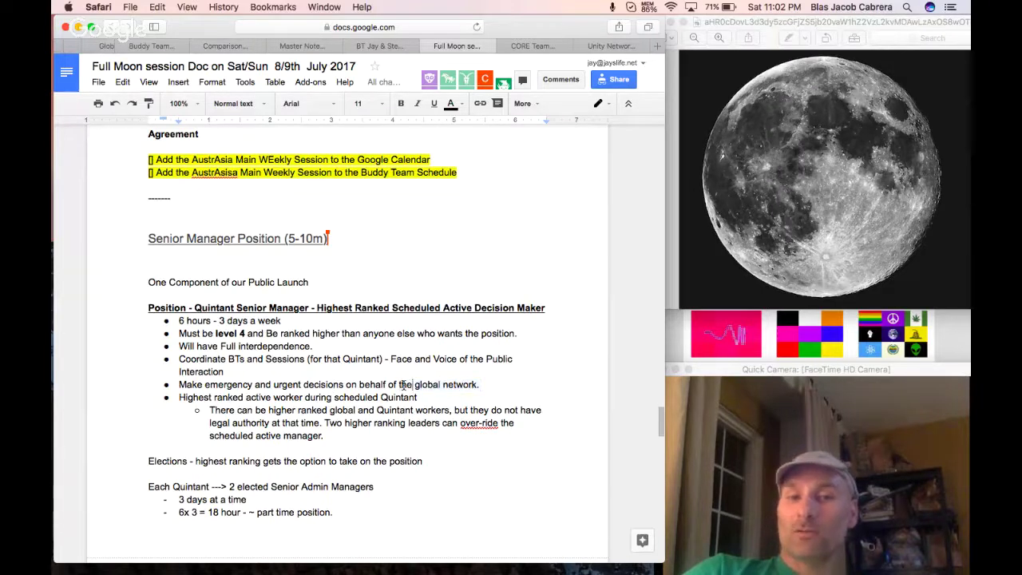
text(entire)
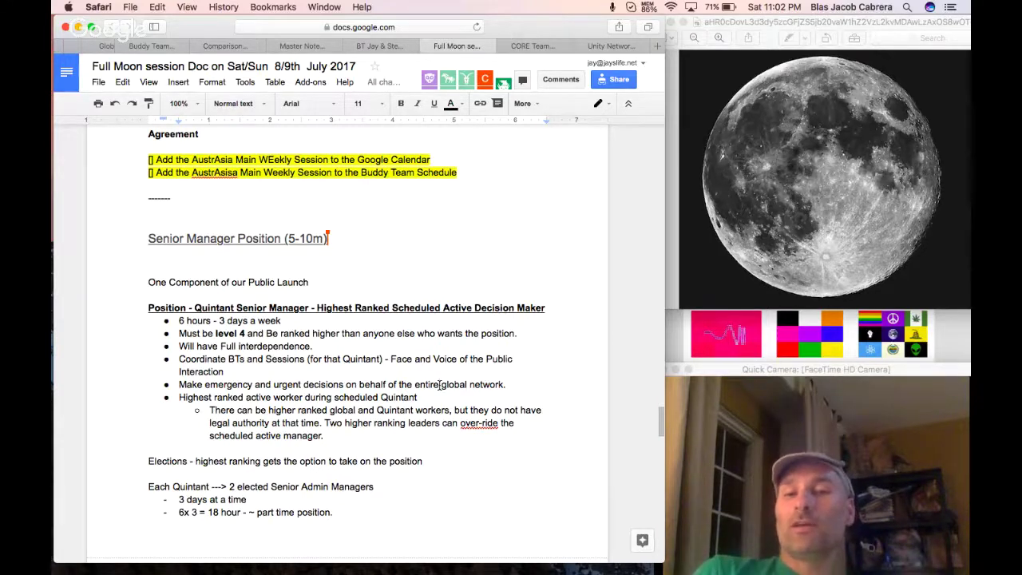
Change 'active' in the Highest ranked bullet to 'Schedule Active'.
click(467, 307)
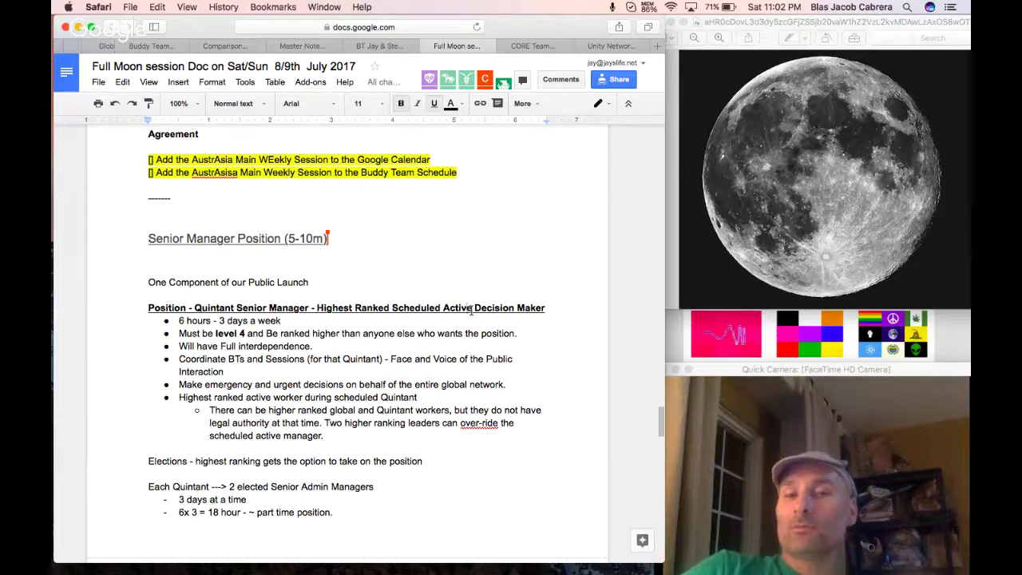
drag(471, 310, 393, 308)
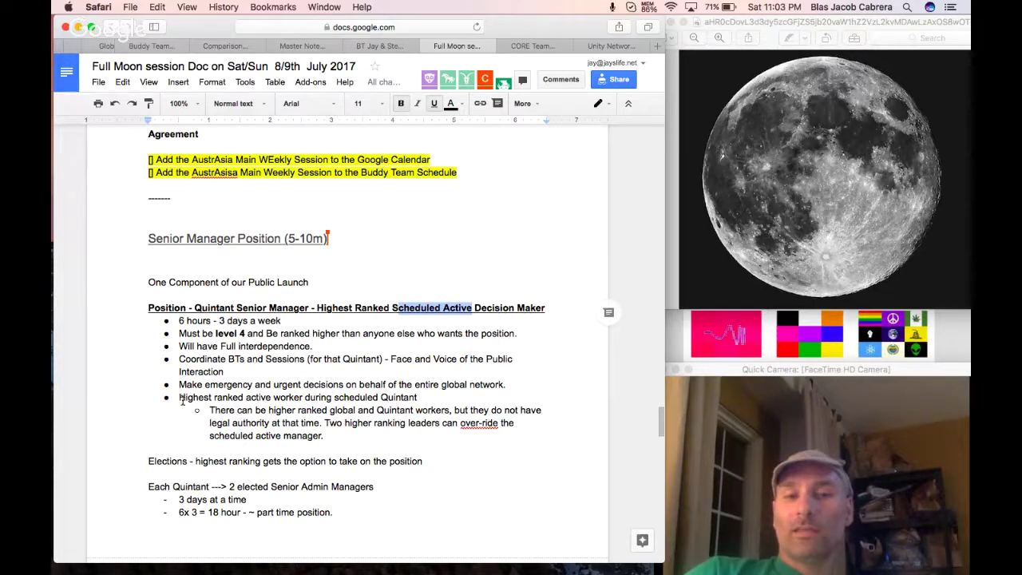
drag(183, 399, 422, 397)
click(424, 397)
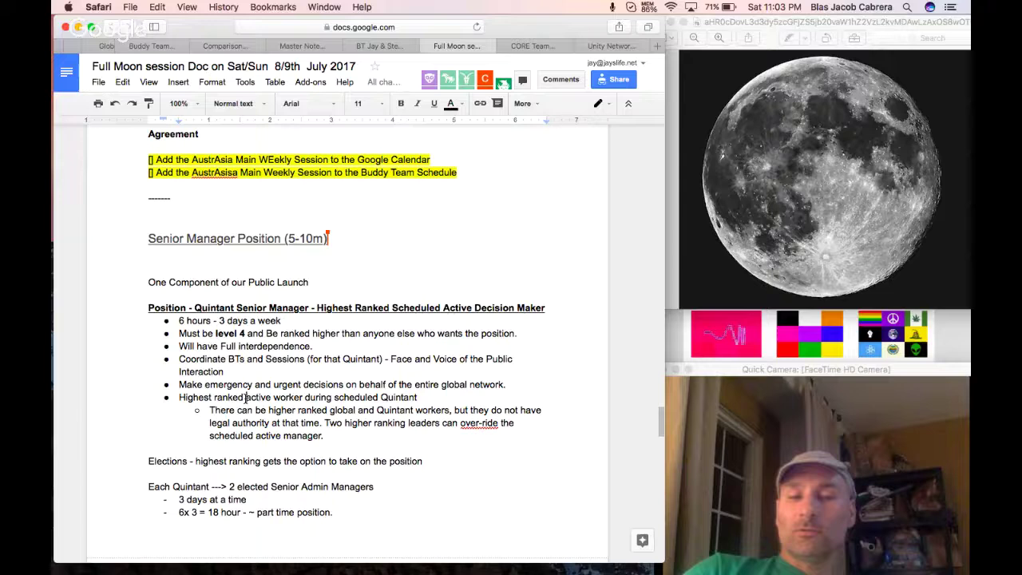
click(245, 397)
text(Schedule)
key(shift+Right)
text(A)
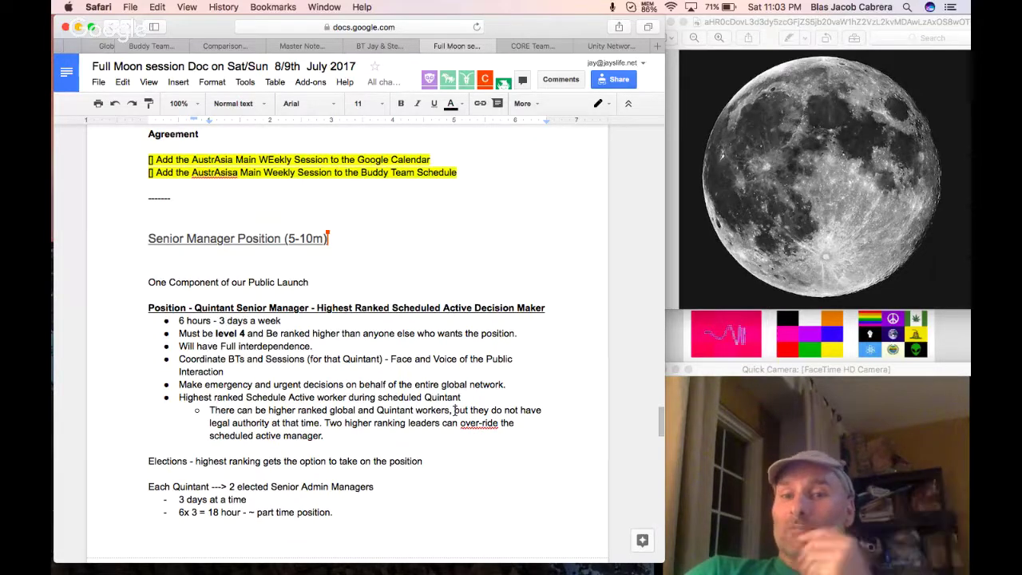
Highlight the legal authority, Schedule Active worker and over-ride sentences while discussing them.
drag(454, 411, 325, 423)
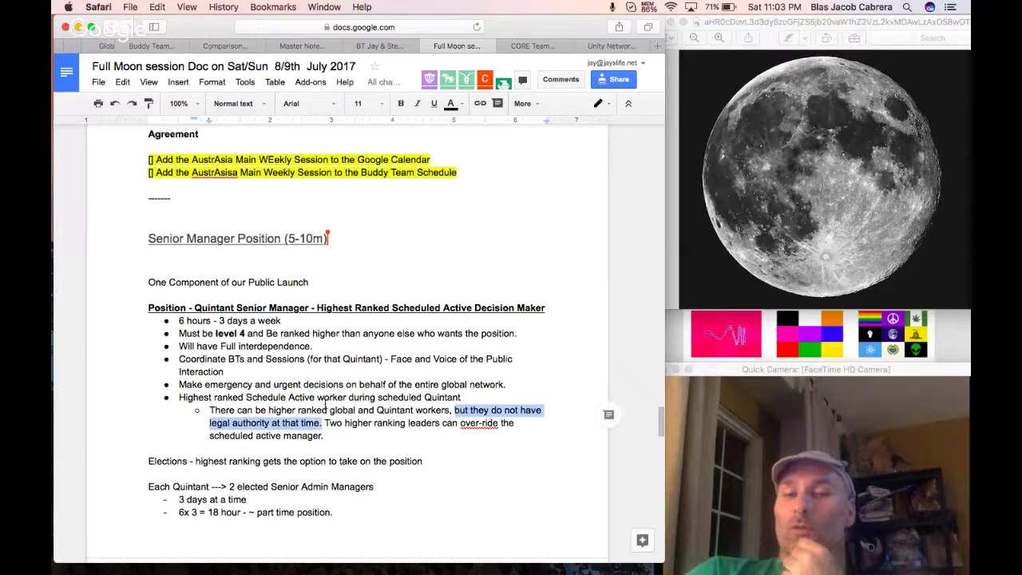
drag(246, 398, 351, 402)
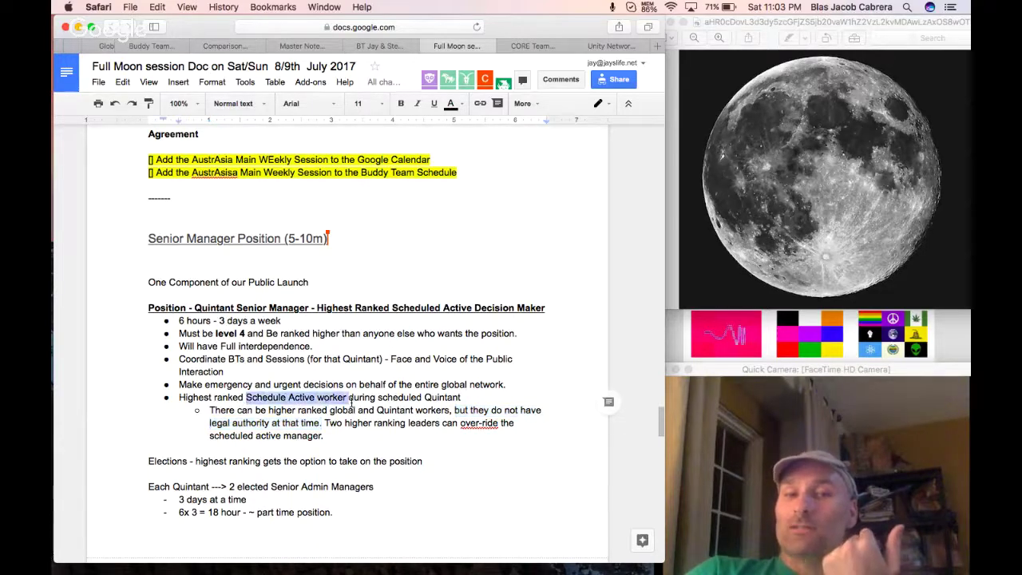
click(347, 422)
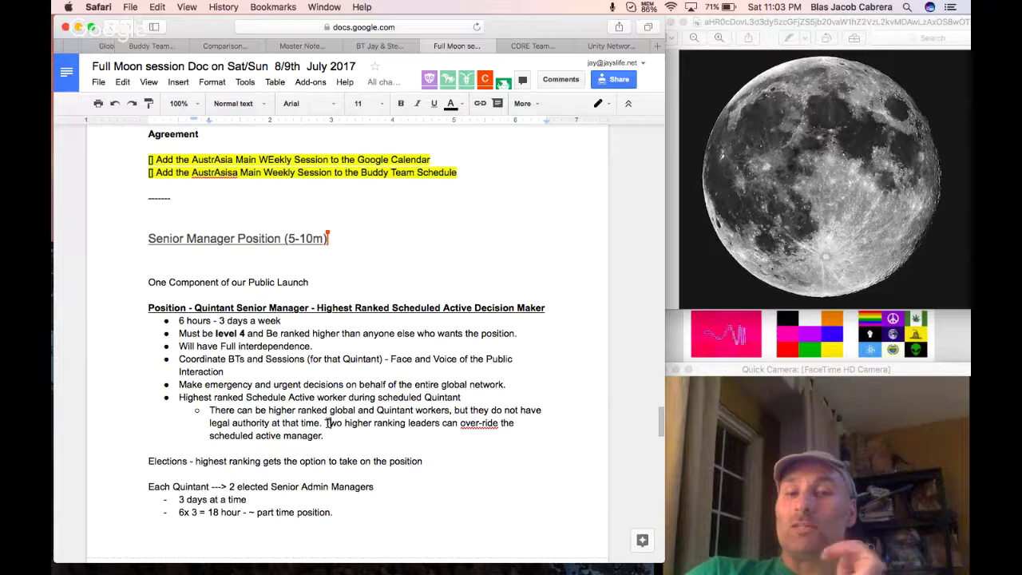
drag(325, 424, 453, 432)
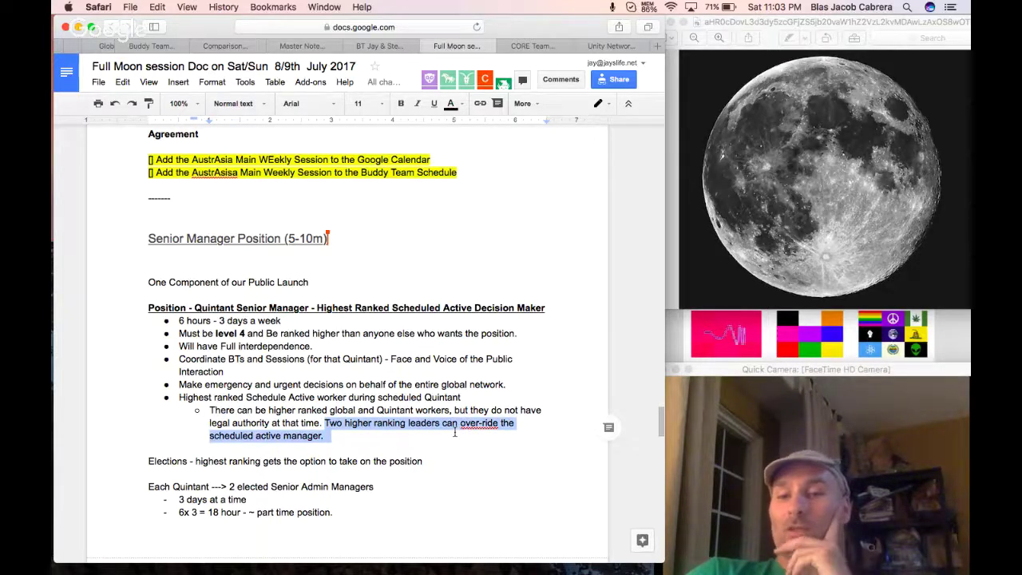
click(401, 422)
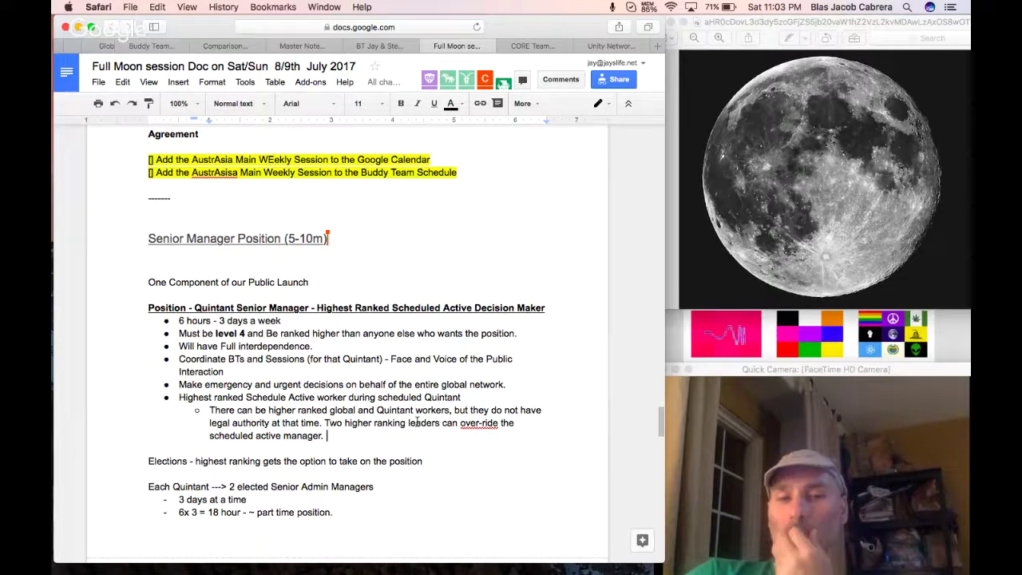
scroll(416, 421, down, 1)
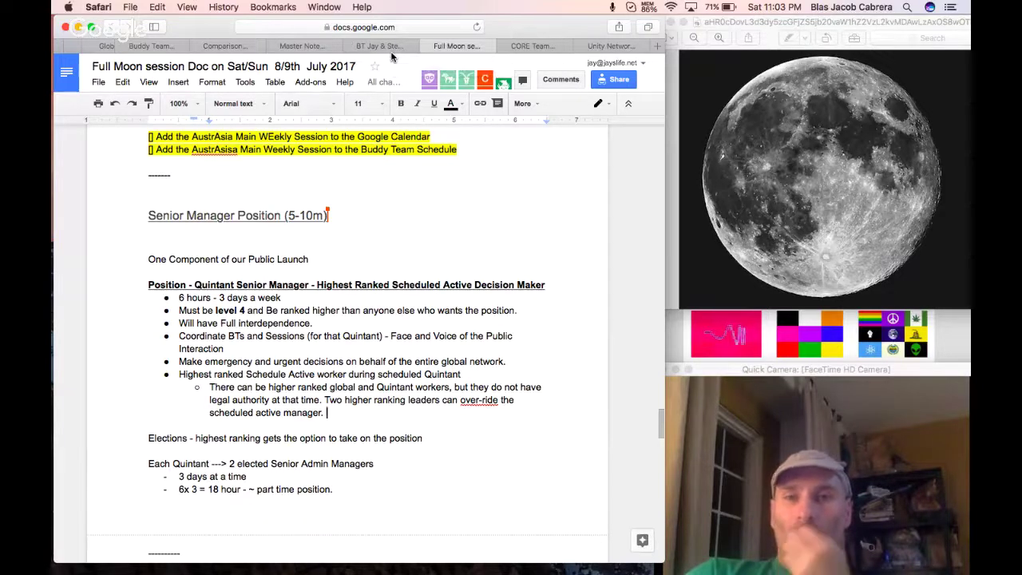
click(647, 7)
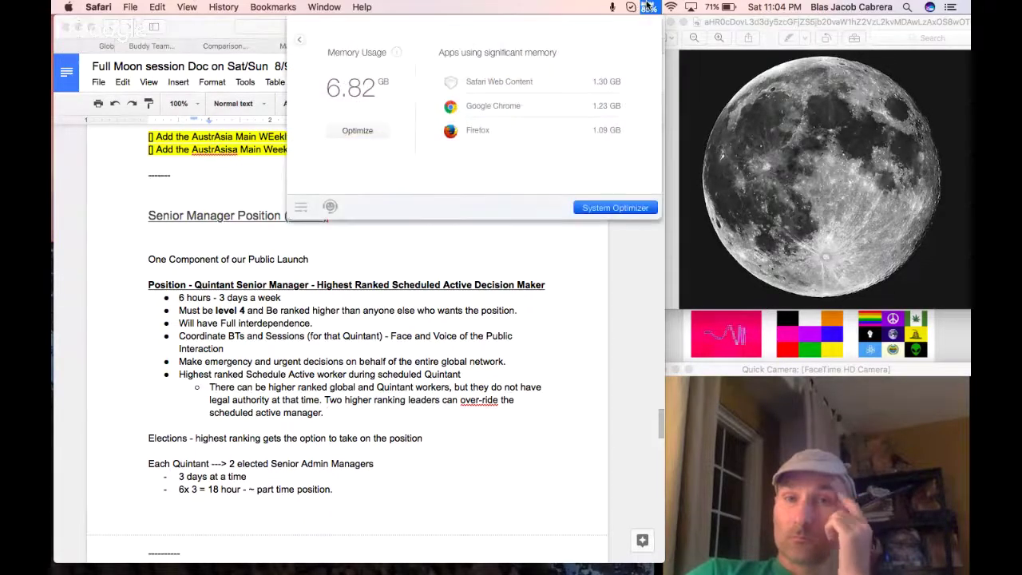
click(369, 131)
click(648, 6)
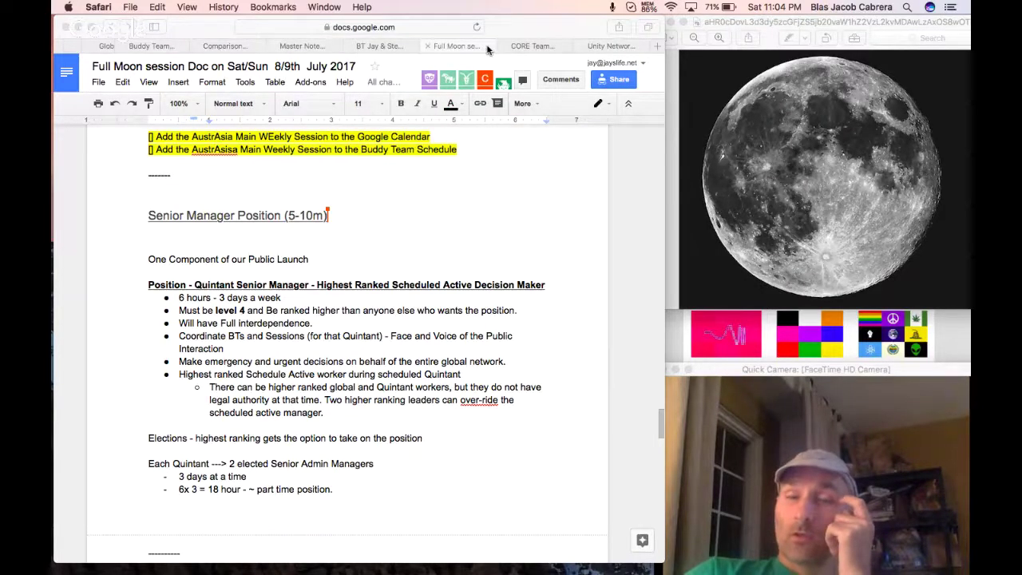
scroll(487, 50, left, 5)
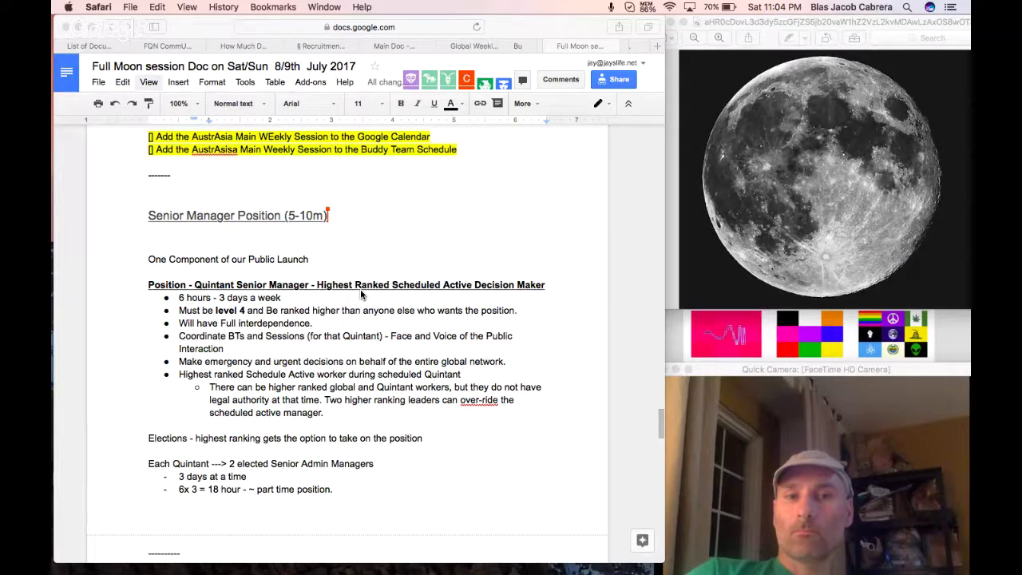
drag(328, 215, 285, 216)
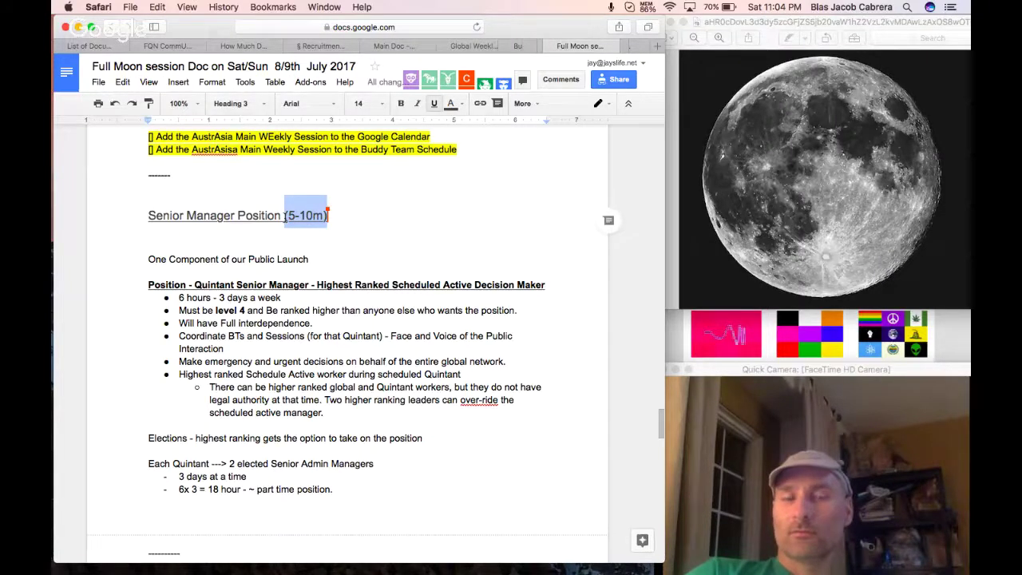
click(313, 255)
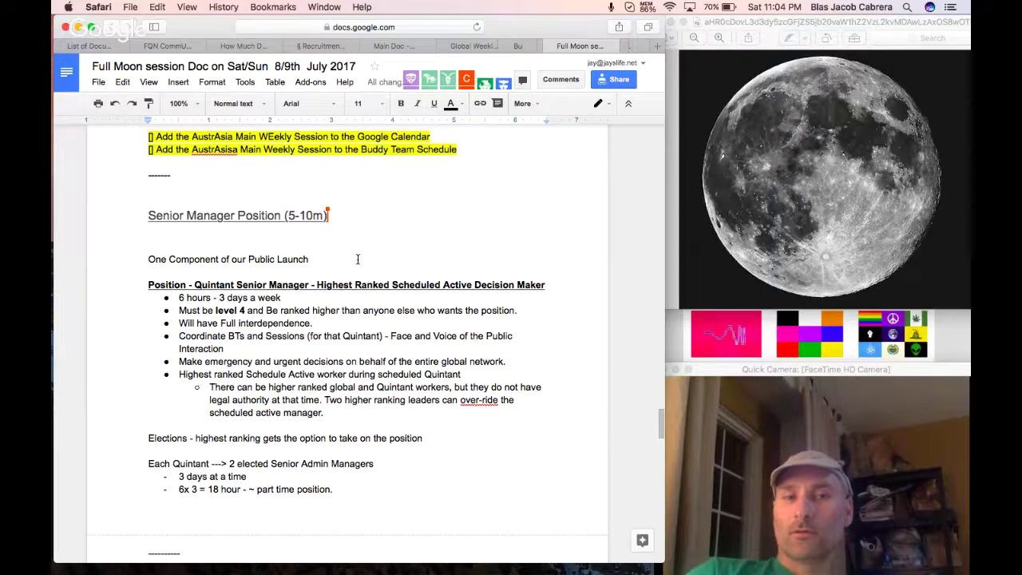
scroll(358, 259, up, 1)
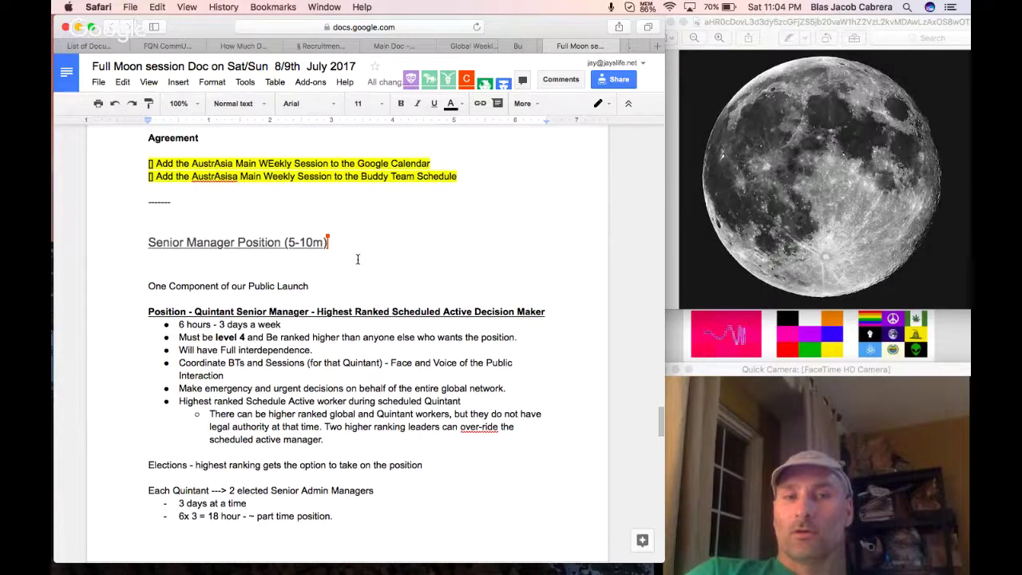
scroll(357, 259, up, 10)
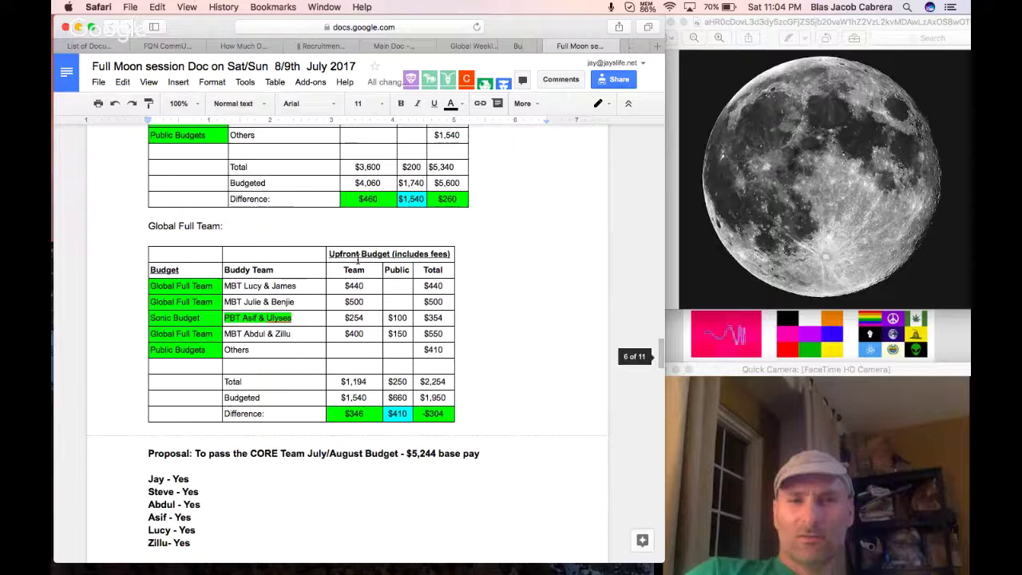
scroll(357, 258, up, 10)
scroll(358, 259, up, 10)
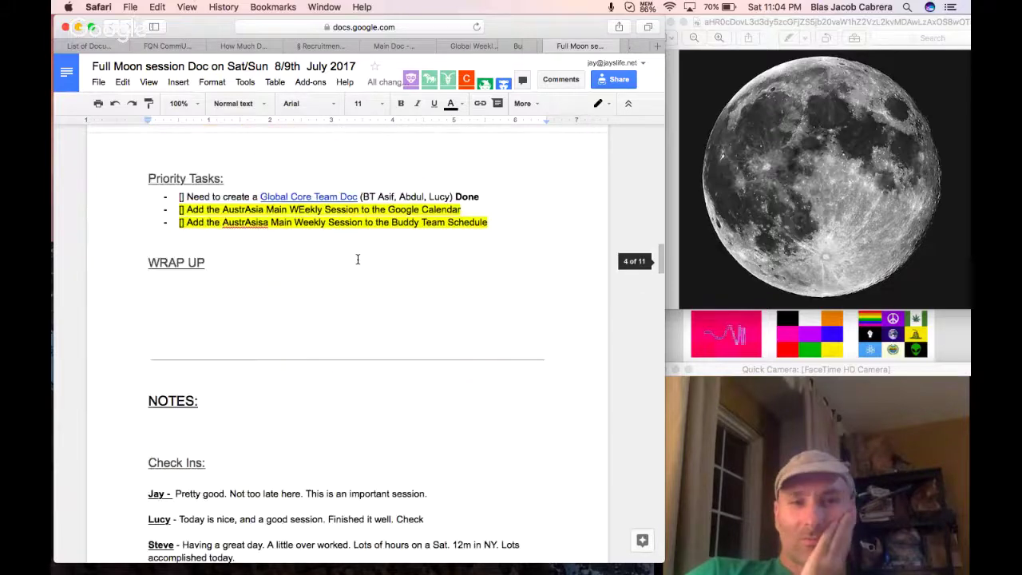
scroll(358, 259, up, 10)
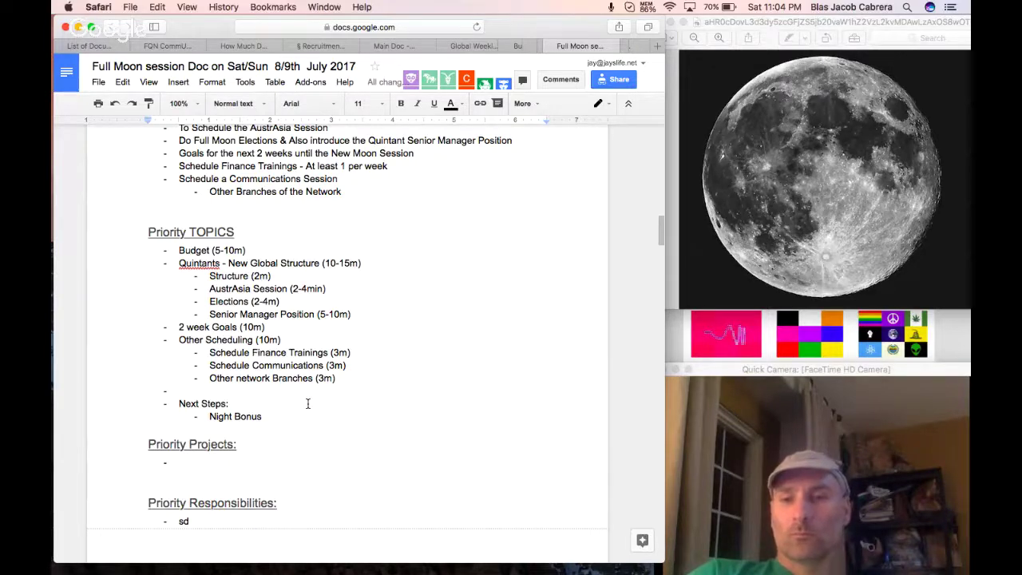
scroll(308, 405, down, 15)
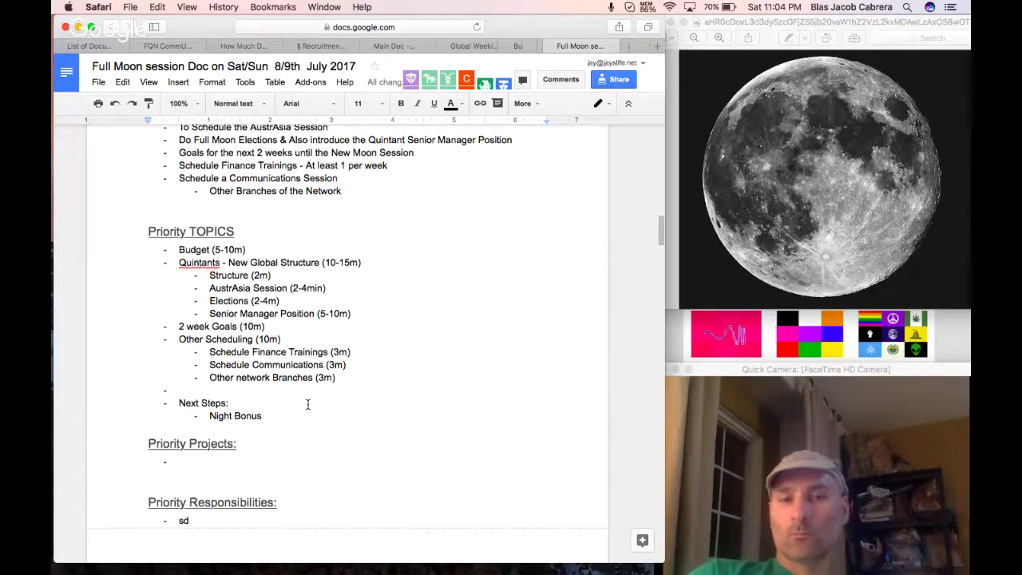
scroll(307, 404, down, 10)
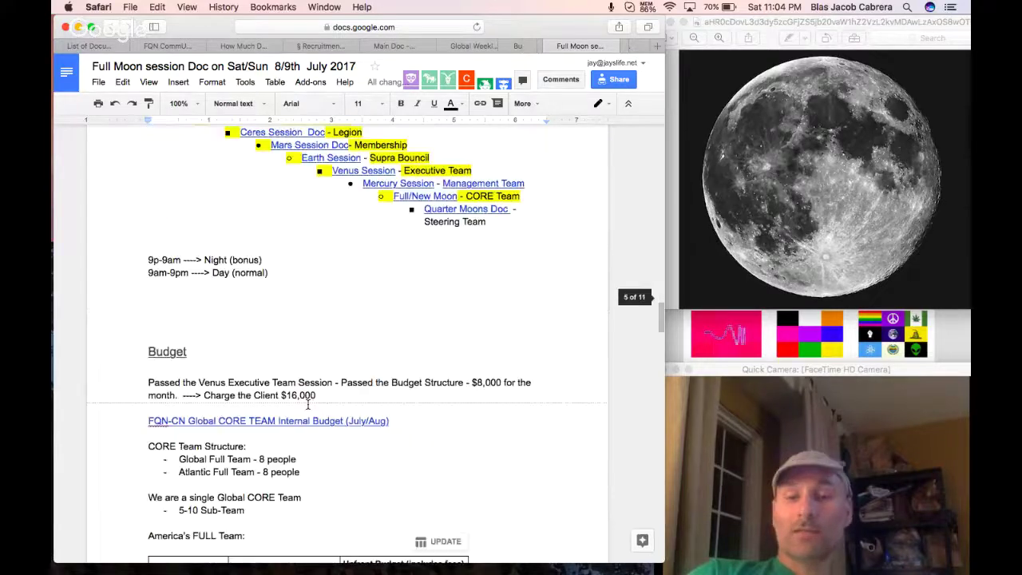
scroll(307, 405, down, 20)
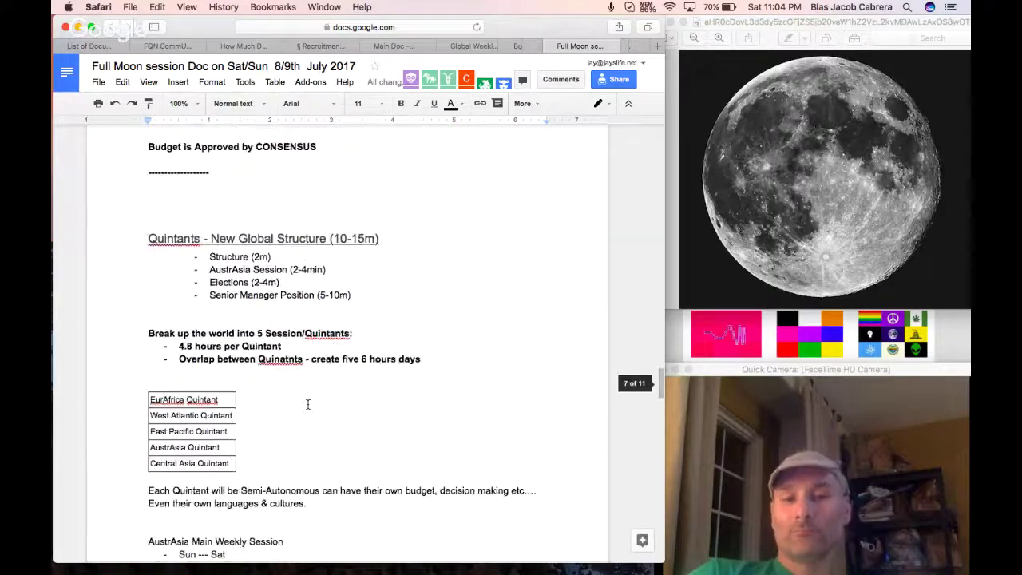
scroll(308, 405, down, 5)
scroll(307, 405, down, 7)
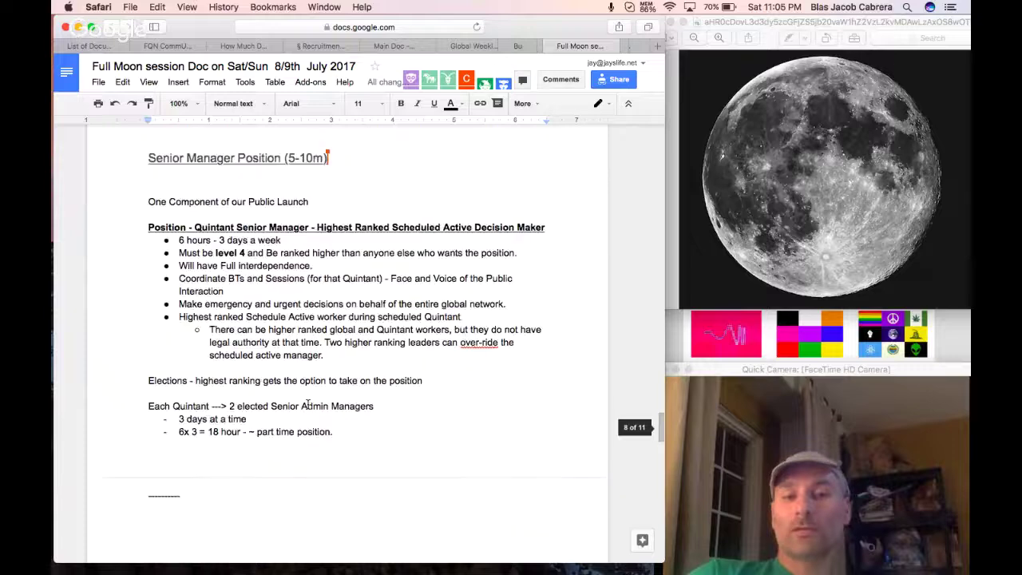
scroll(308, 405, up, 2)
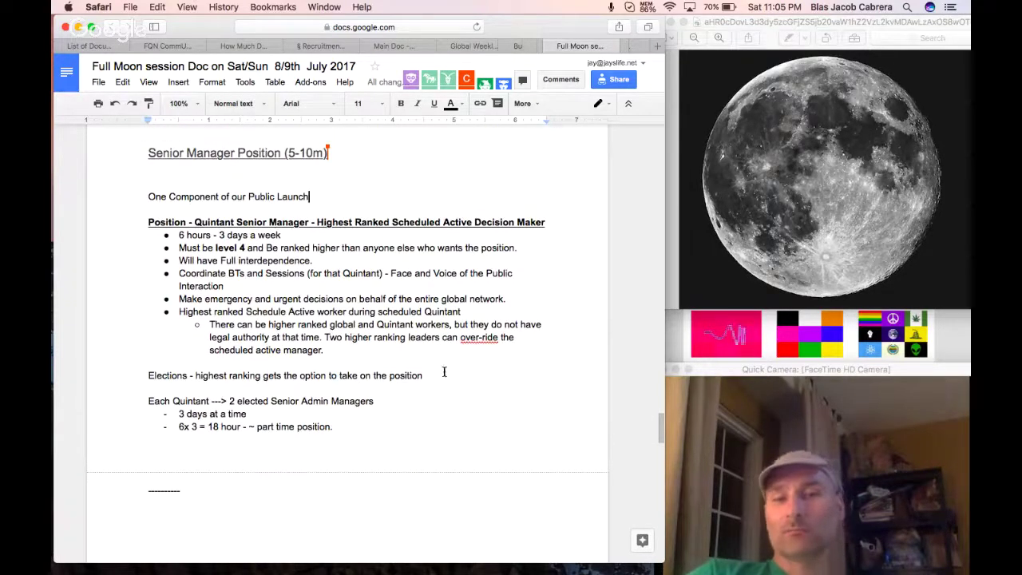
Add '- Controlled and accountable to the Public' under Elections, correcting the spelling of Controlled.
key(Return)
text(- Cont)
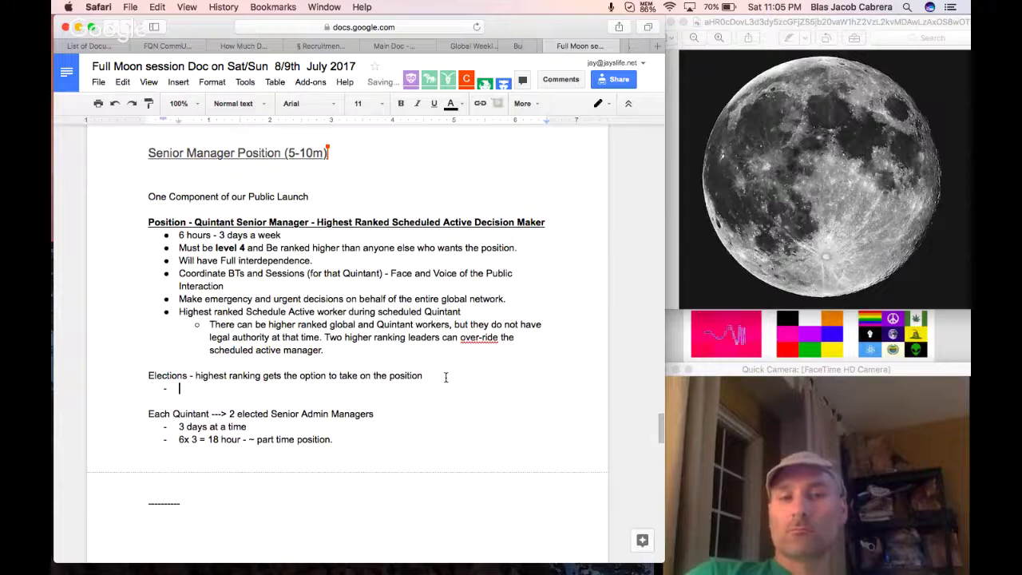
text(roled and accou)
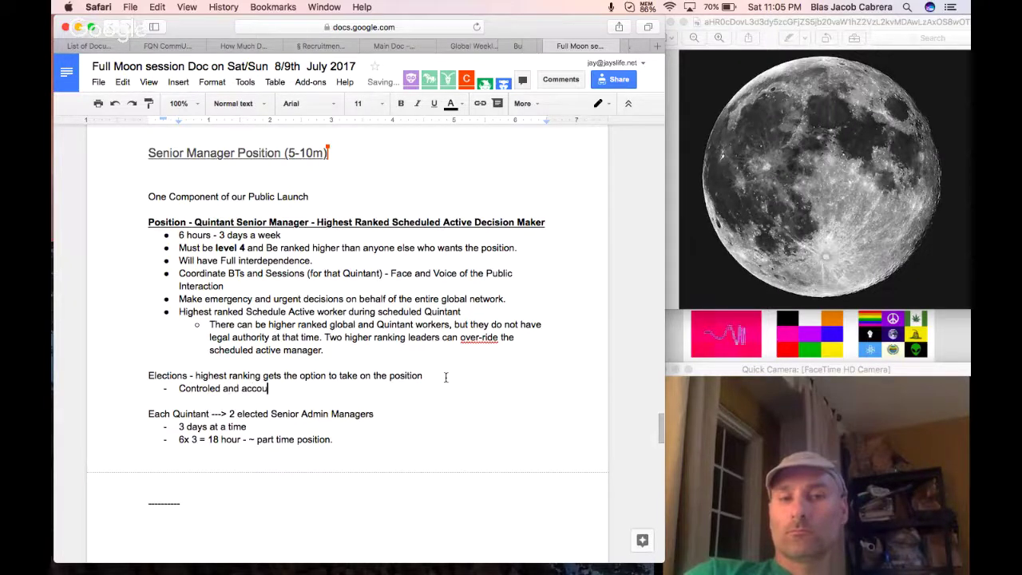
text(ntable to the Public)
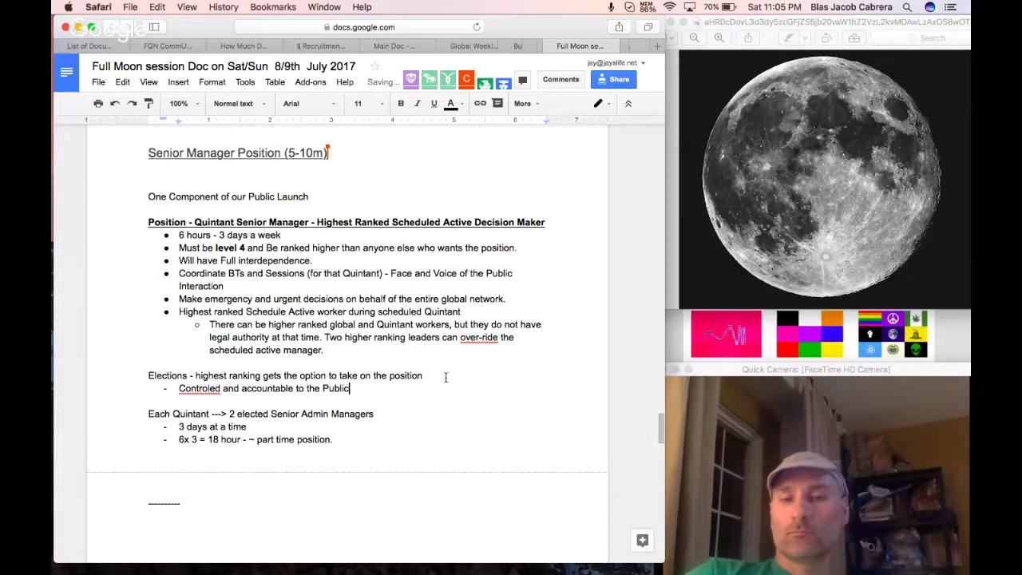
right_click(195, 389)
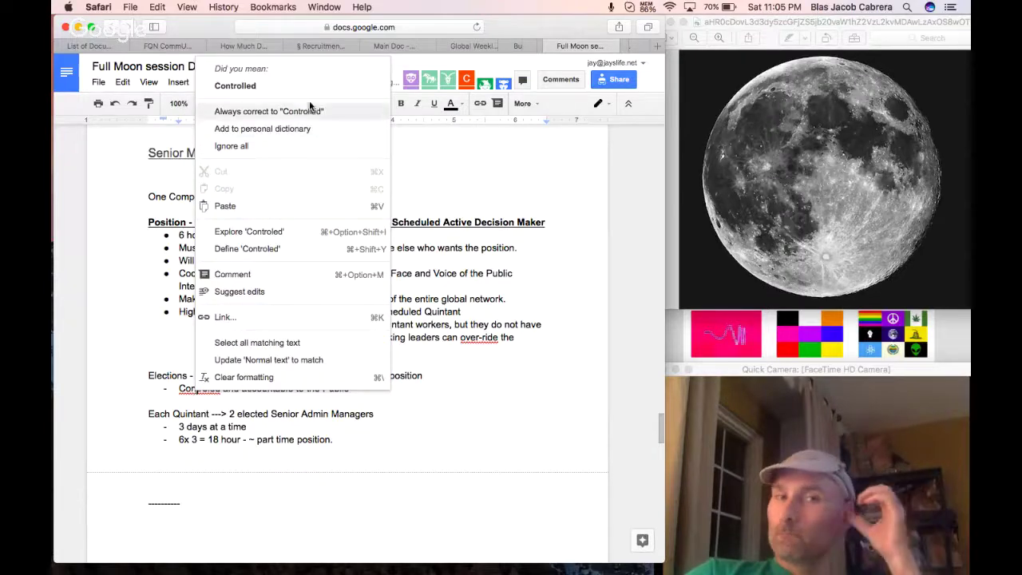
click(235, 85)
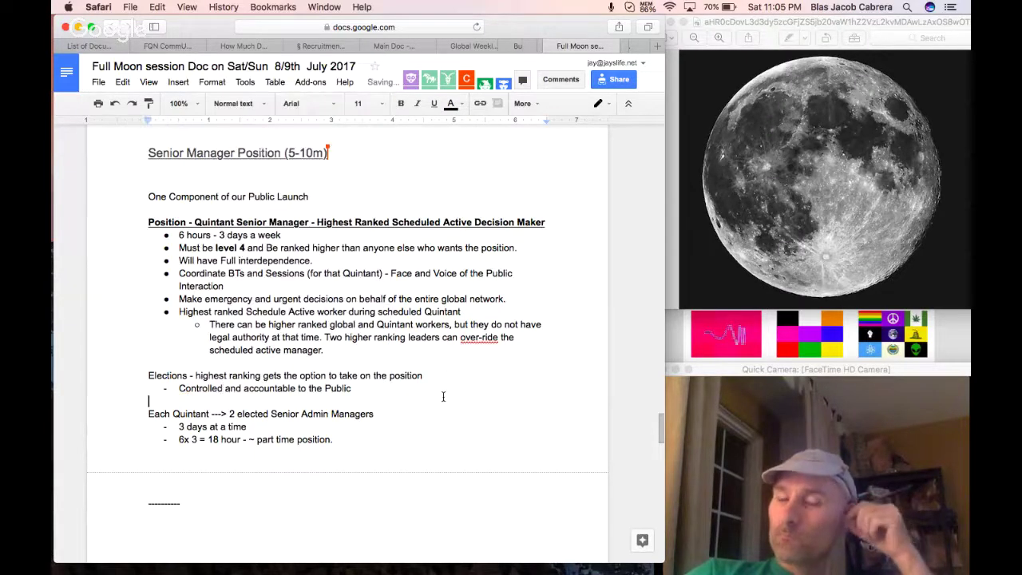
click(444, 397)
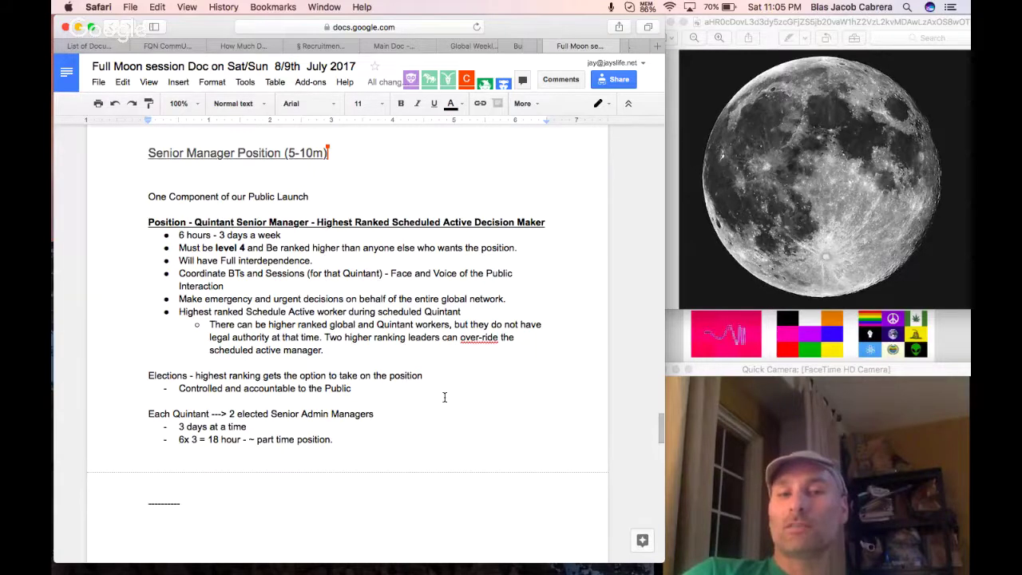
click(406, 389)
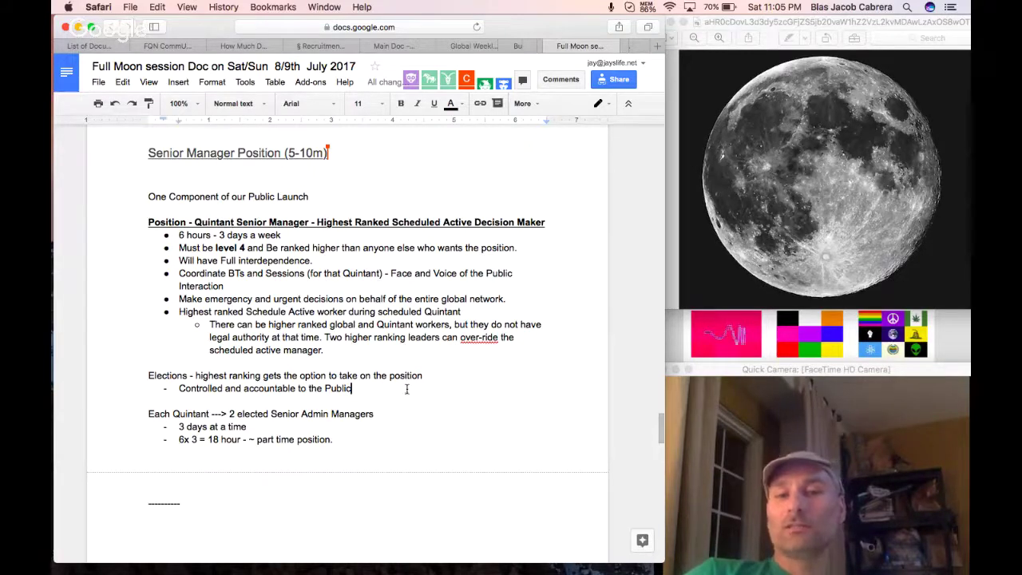
Add 'Space to support higher performing individuals.' as the next point.
key(Return)
text(Space to)
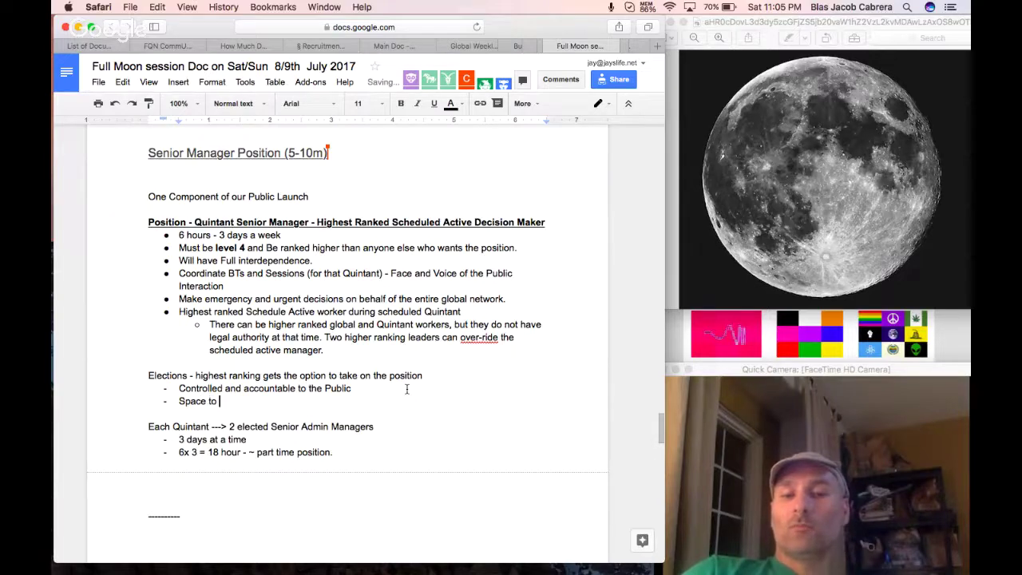
text( support higher )
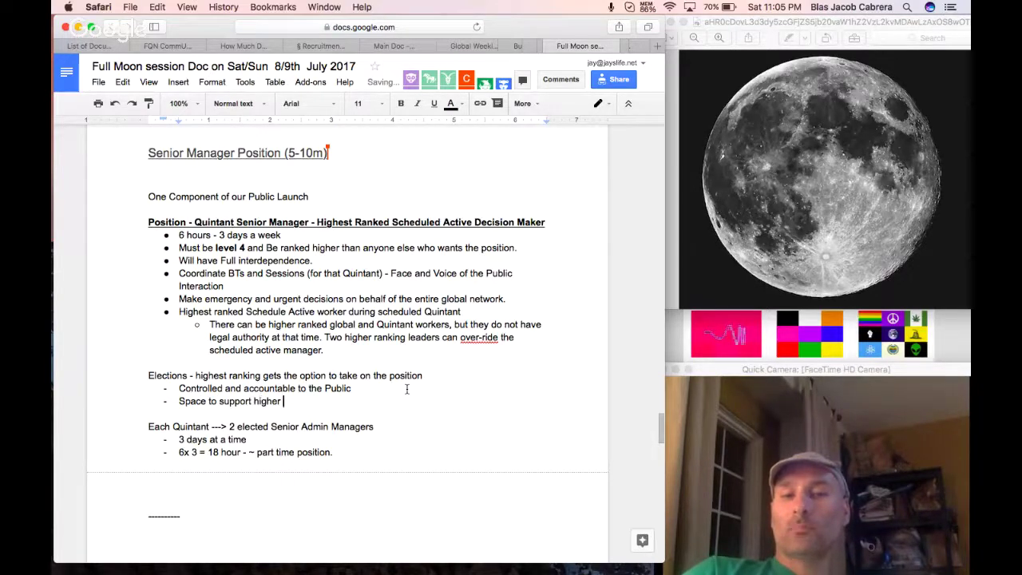
text(perfo)
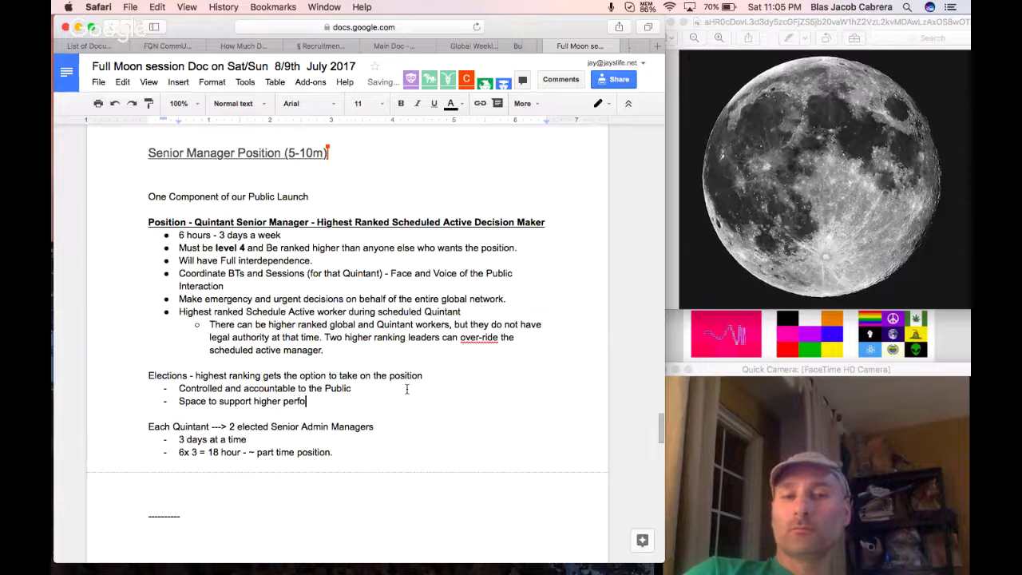
text(rming ind)
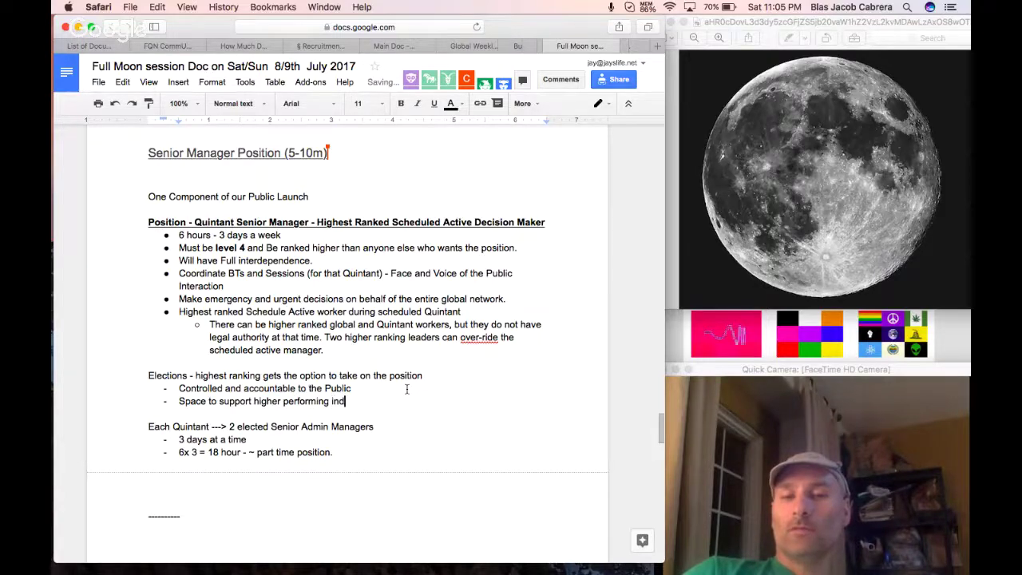
text(ividuals.)
key(Return)
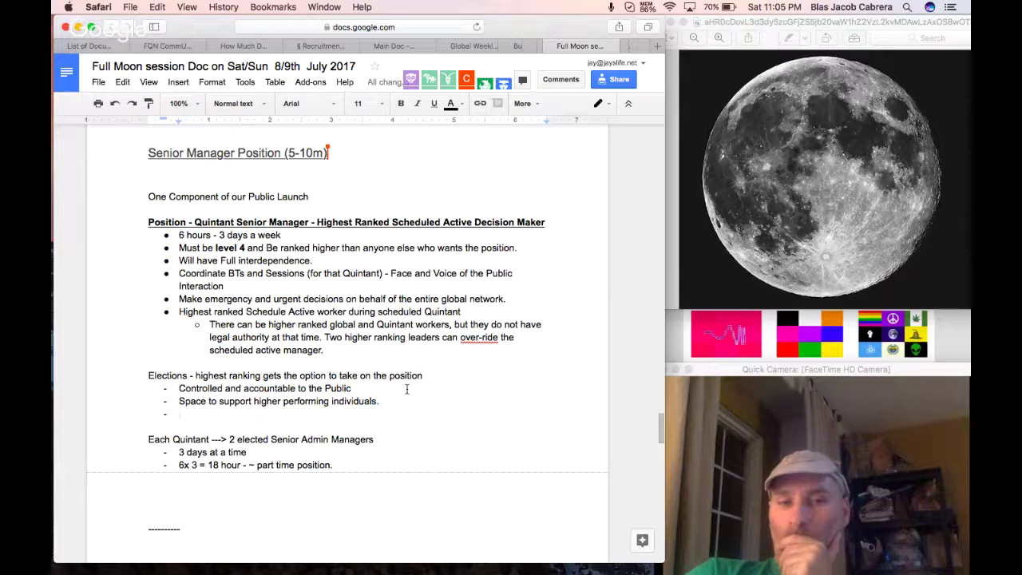
key(BackSpace)
key(BackSpace)
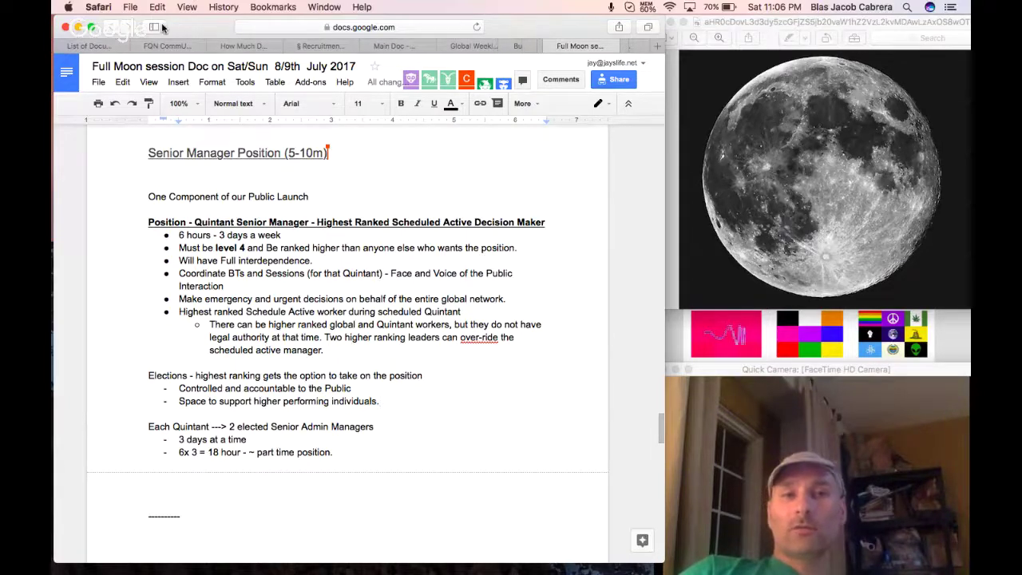
Open the Personnel Support (HR) doc from the FQN CommUnity Network Projects Doc.
click(171, 46)
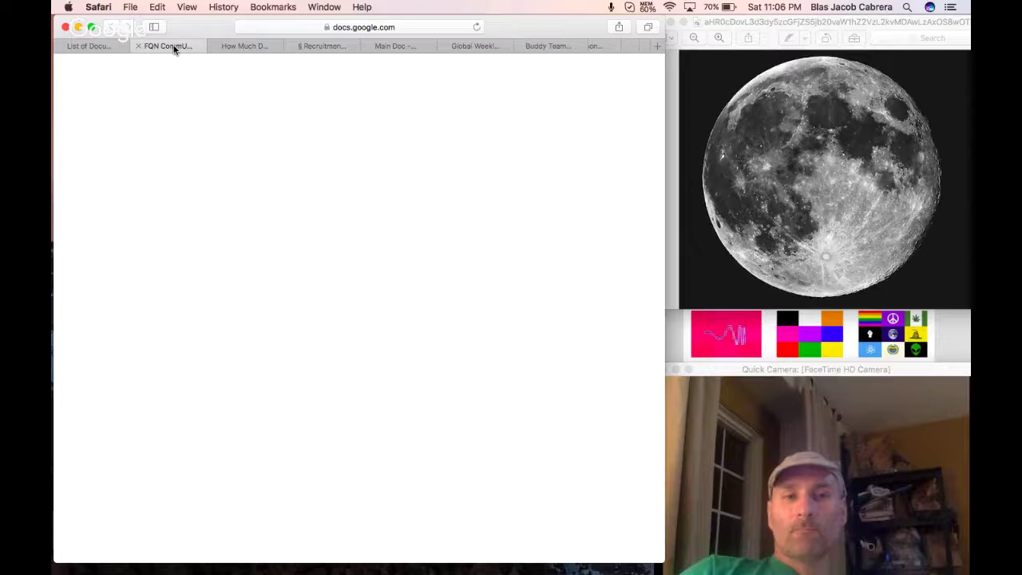
click(91, 47)
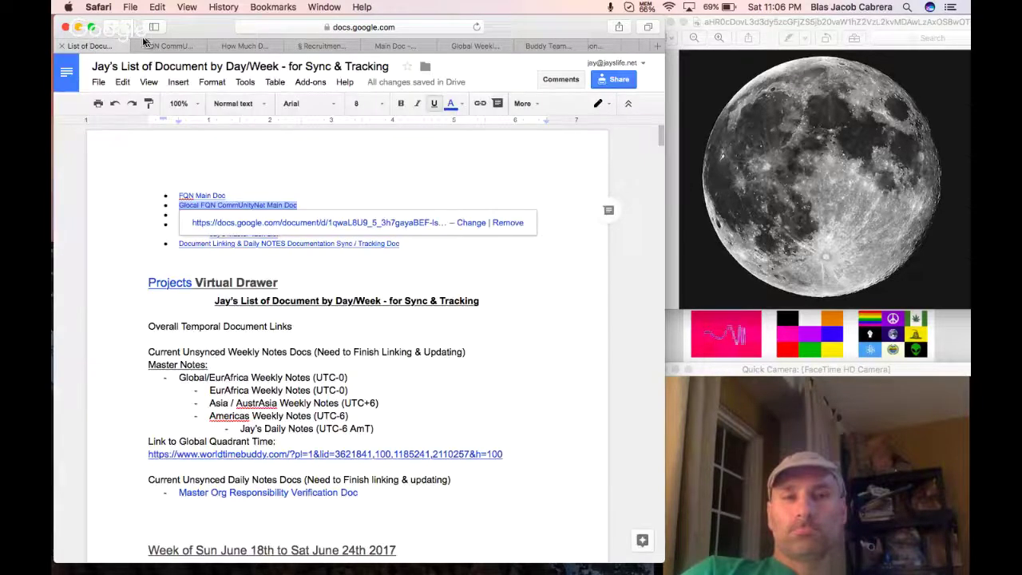
click(165, 48)
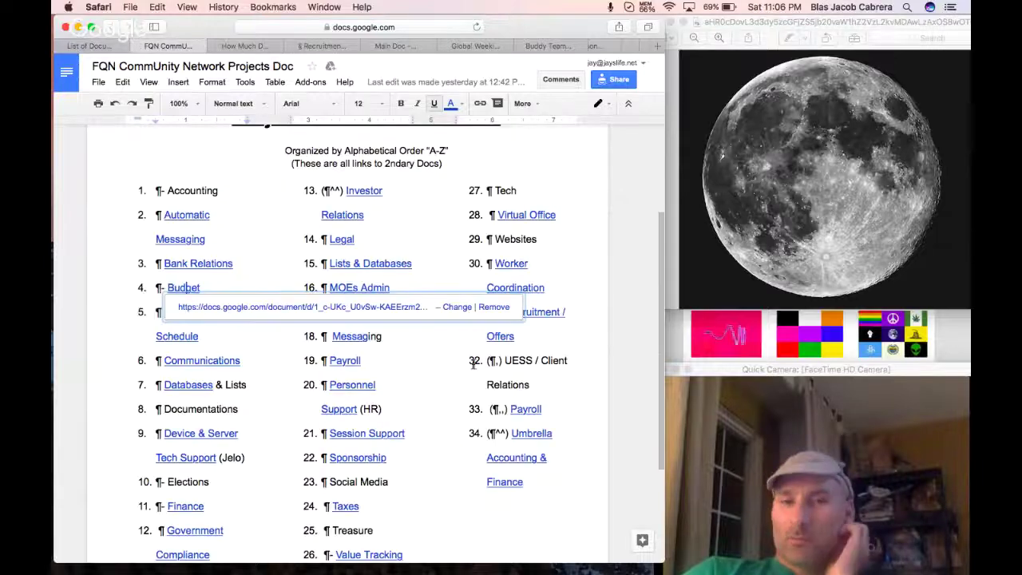
click(348, 411)
click(355, 436)
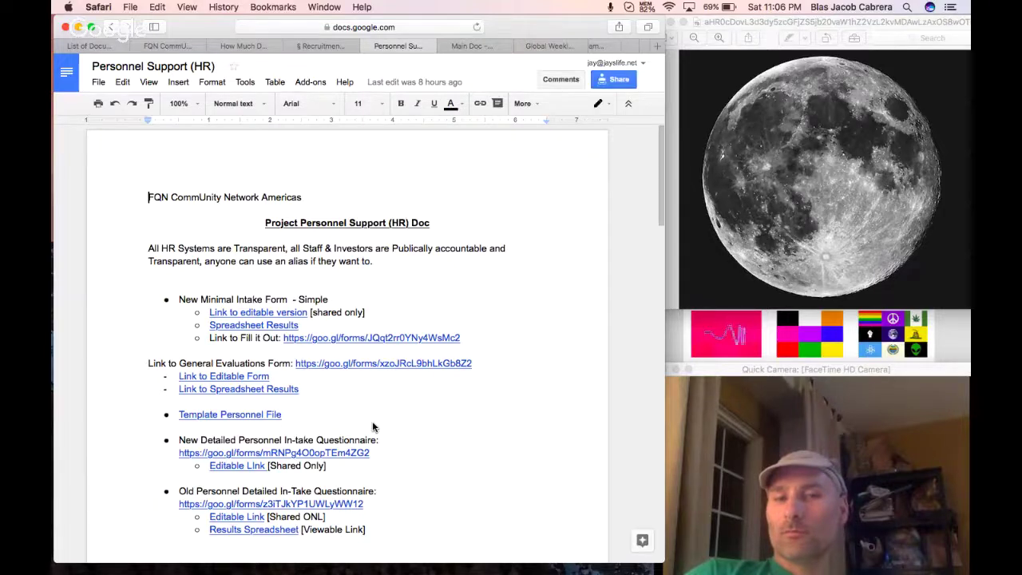
Select the FQN-CN Active Personnel Prioritization/Ranking (July/Aug) link line.
scroll(408, 405, down, 2)
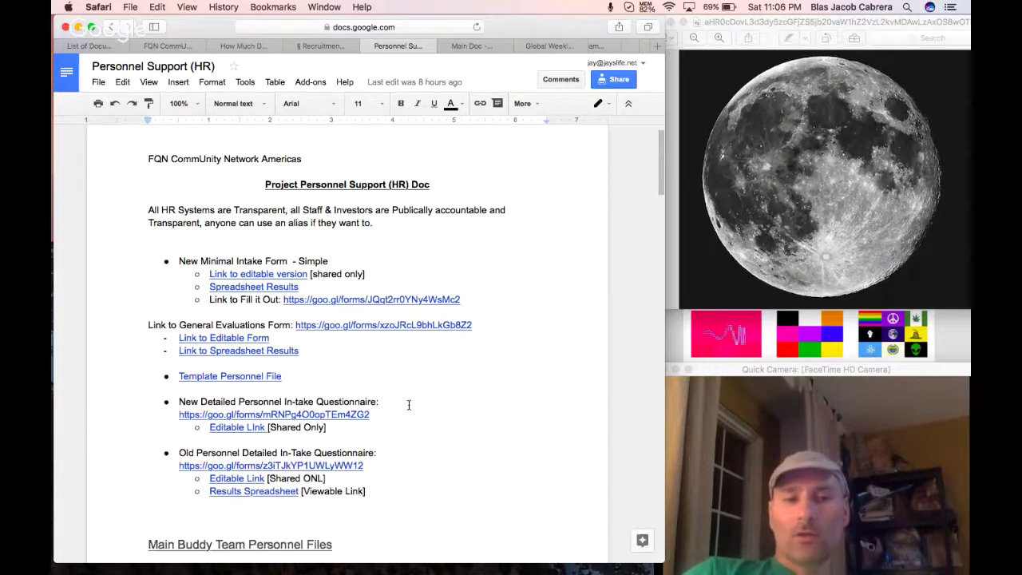
scroll(408, 405, down, 6)
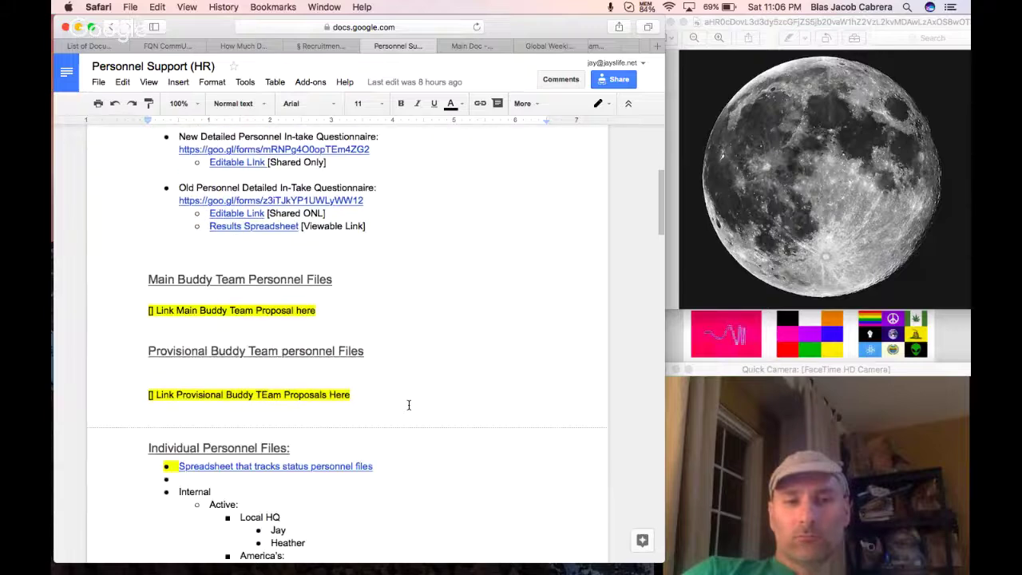
scroll(408, 404, down, 14)
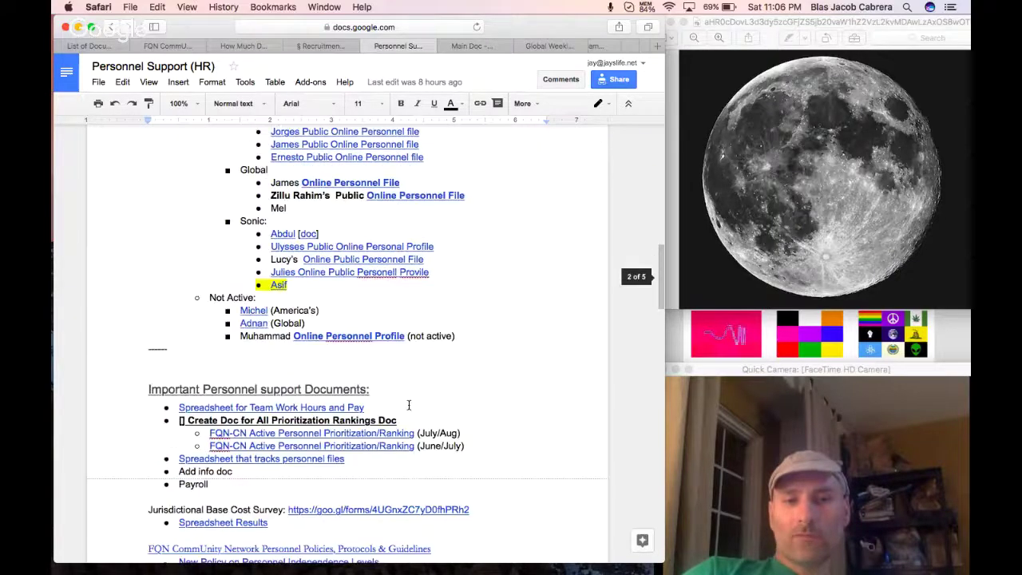
scroll(408, 405, down, 2)
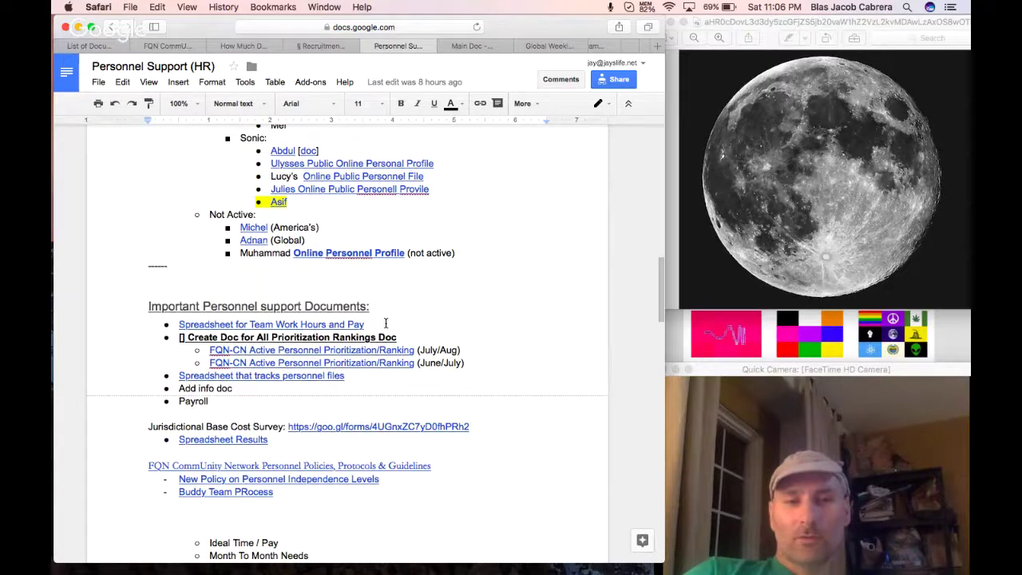
drag(461, 351, 207, 353)
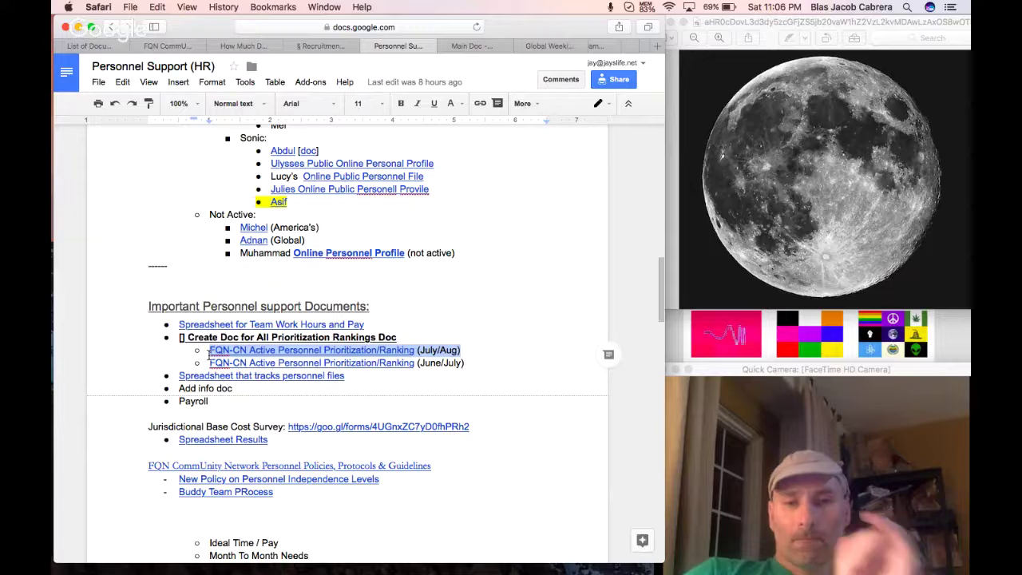
scroll(400, 375, down, 3)
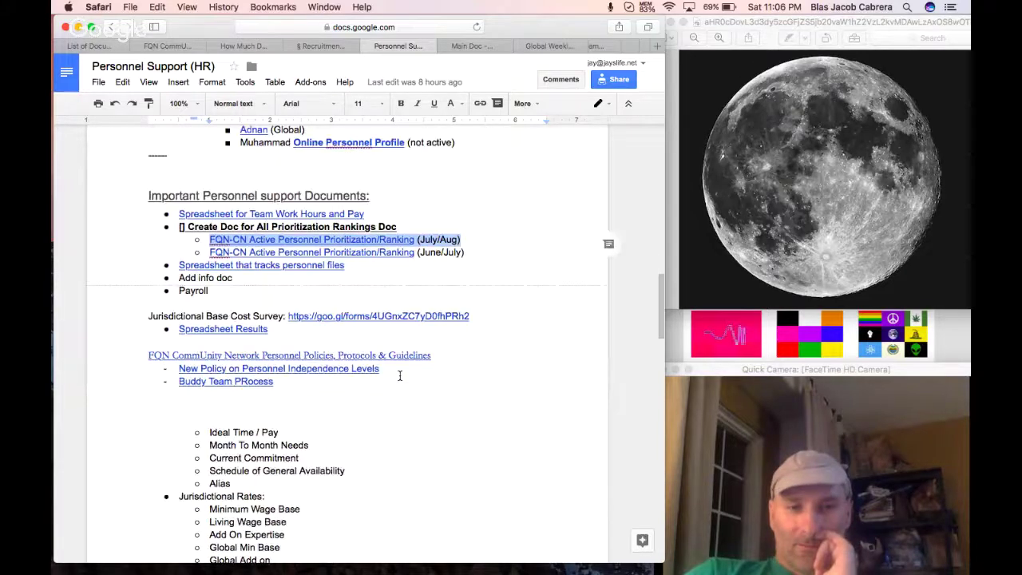
scroll(401, 375, up, 20)
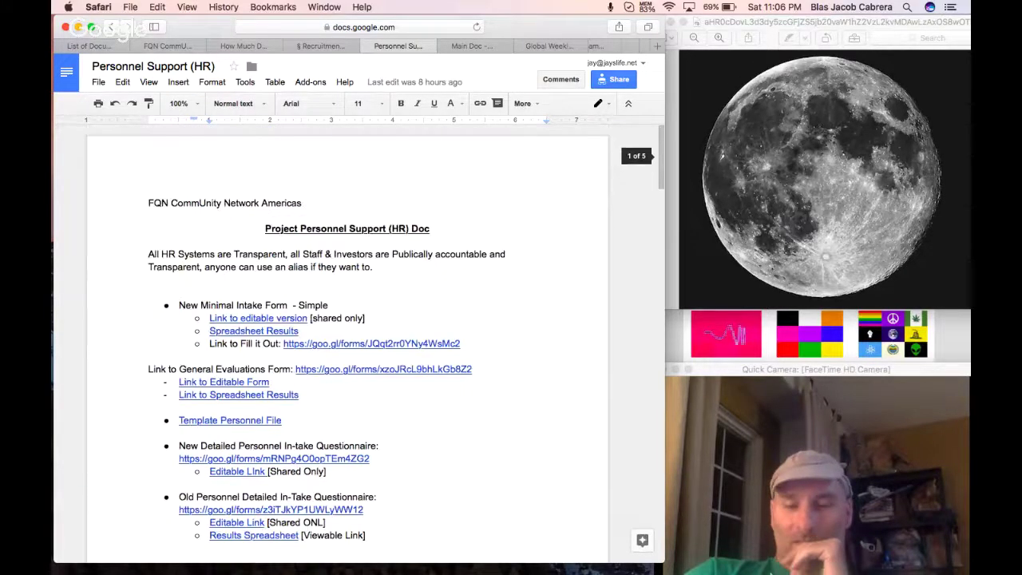
Open a contact's one-on-one chat from Skype History and scroll back to the June 26 messages.
click(952, 569)
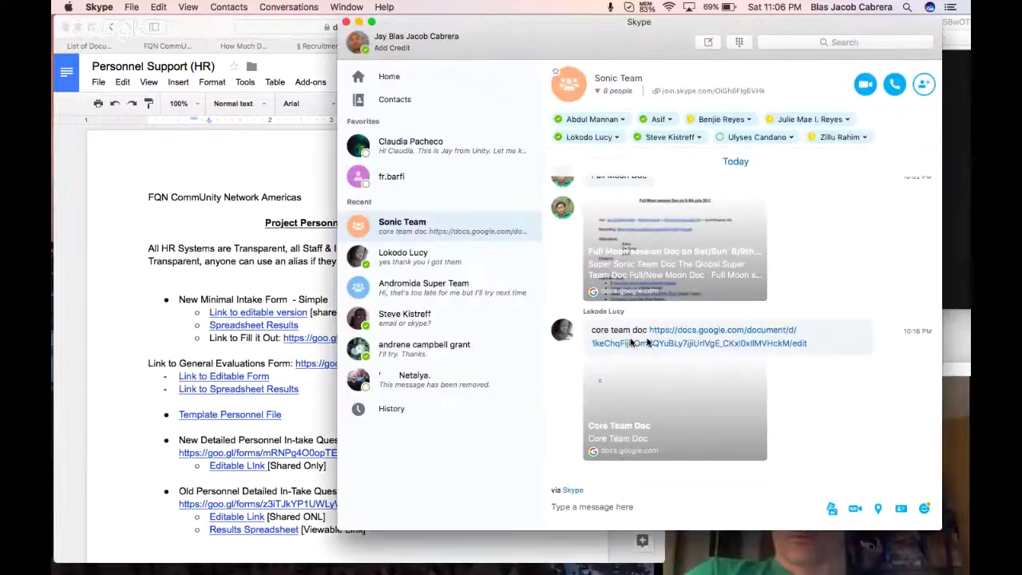
click(447, 409)
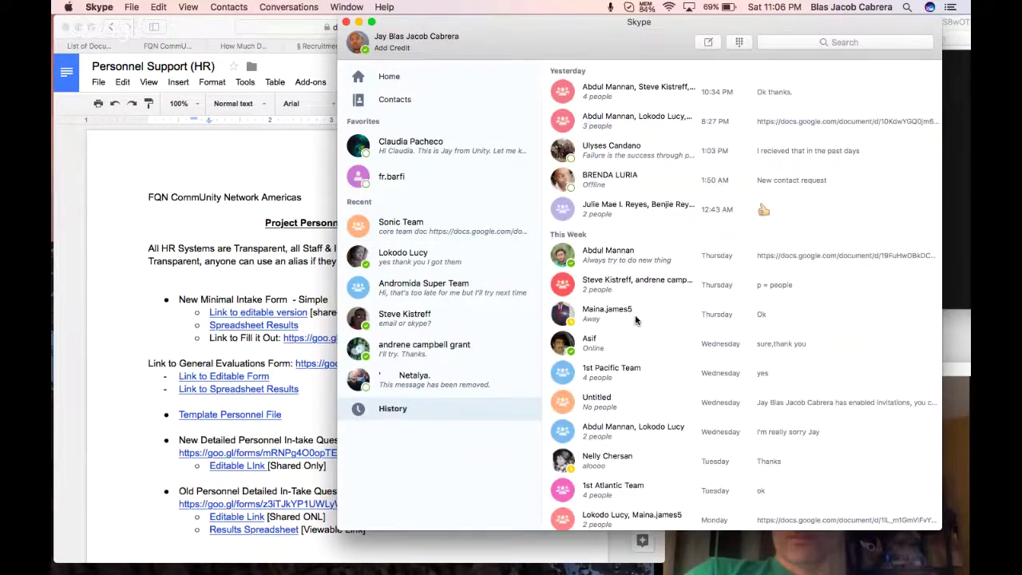
click(637, 319)
scroll(657, 387, up, 3)
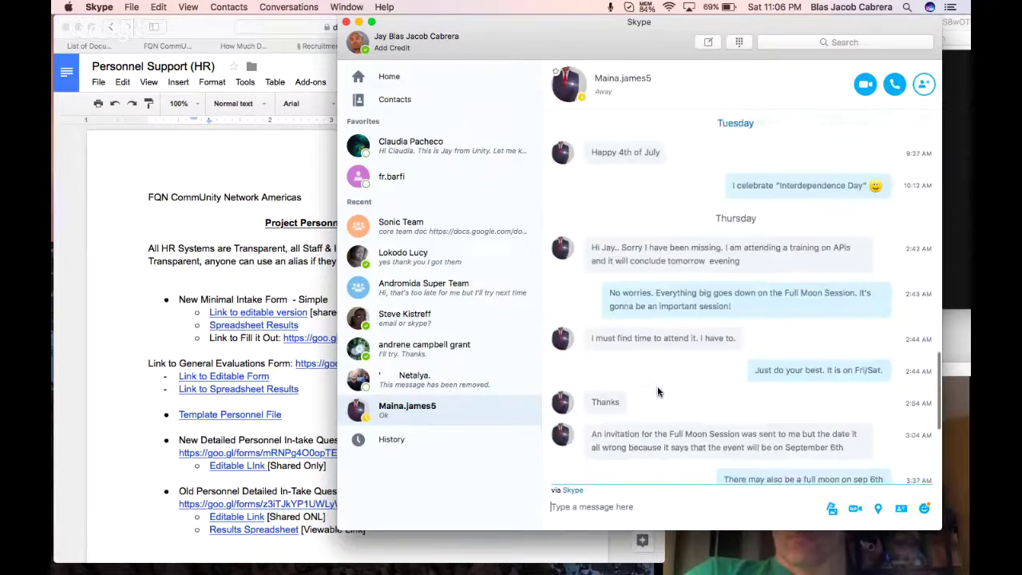
scroll(657, 391, up, 10)
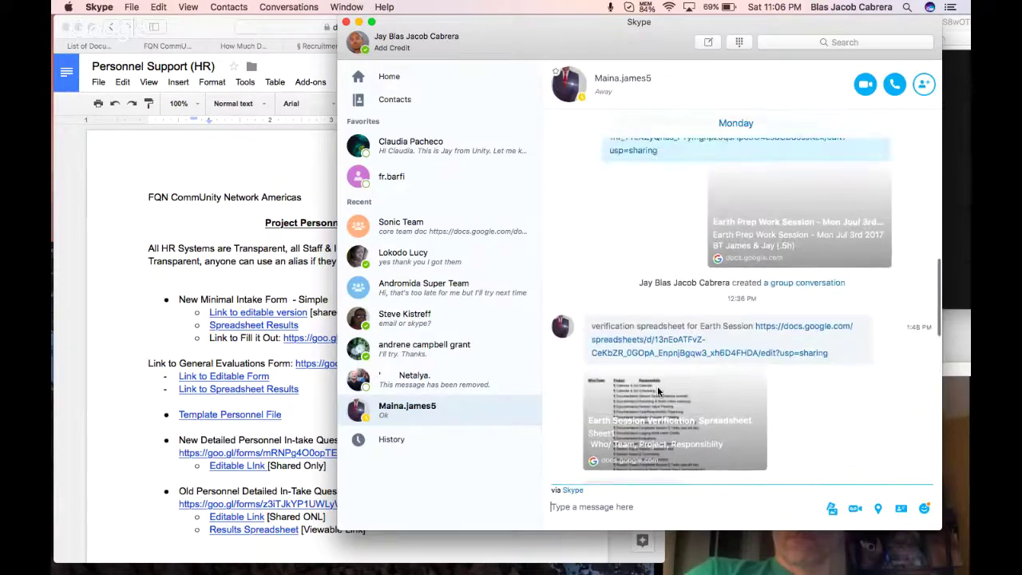
scroll(657, 392, up, 3)
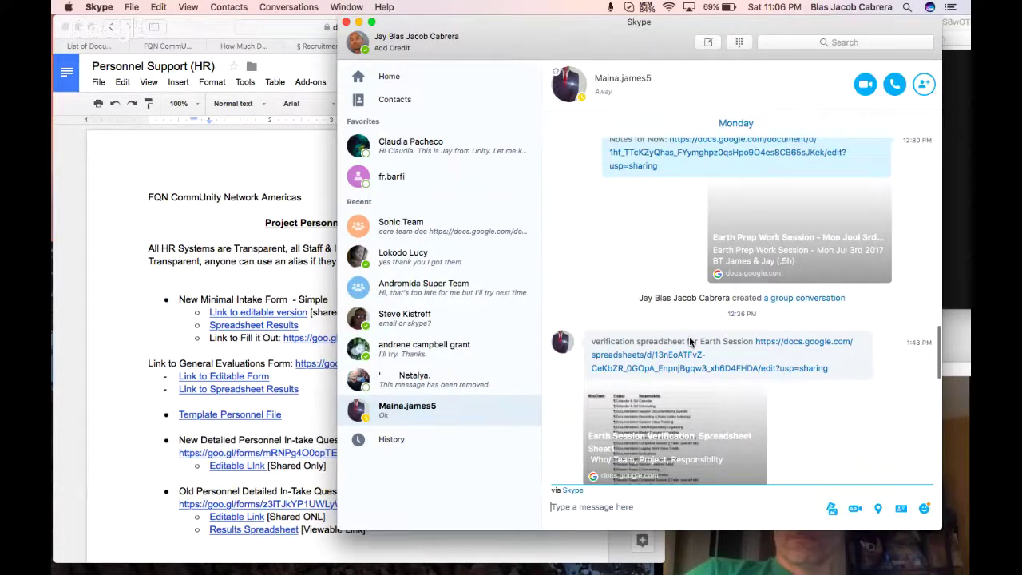
scroll(689, 337, up, 5)
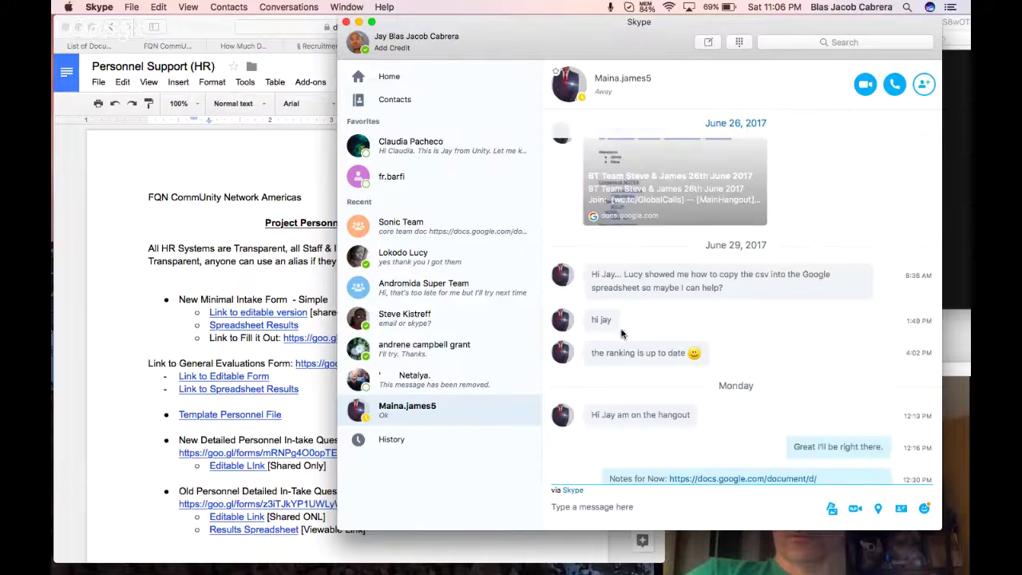
scroll(671, 347, up, 5)
scroll(670, 348, up, 5)
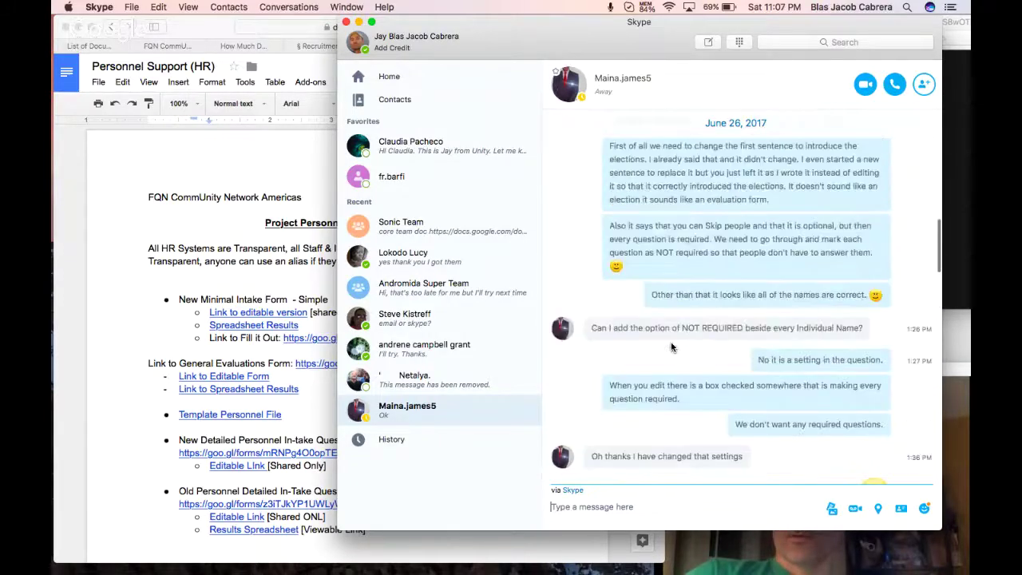
Open the Global FQN CommUnity Network Elections Form from the chat link, then bring the Personnel Support doc forward.
click(664, 372)
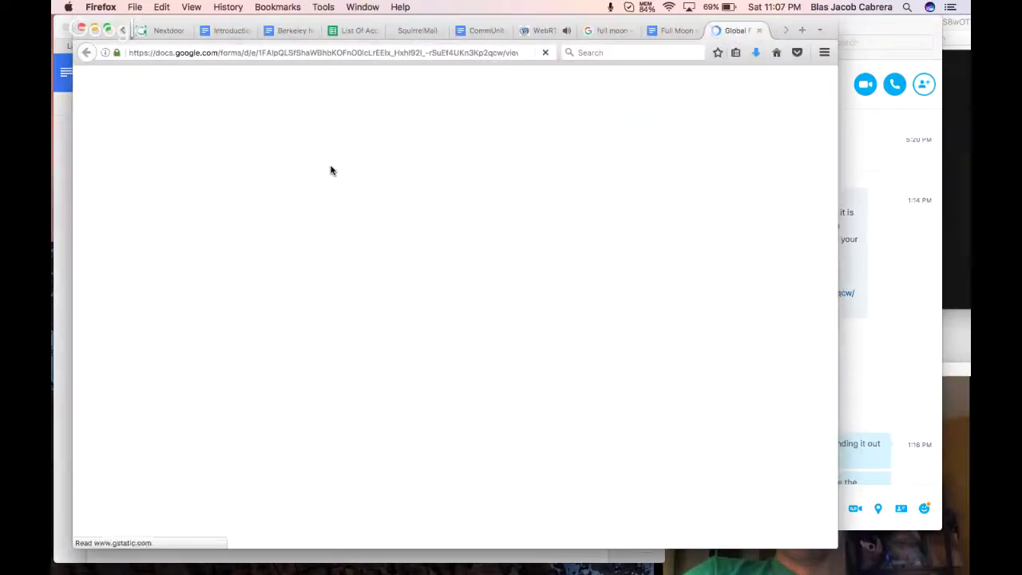
drag(330, 27, 451, 27)
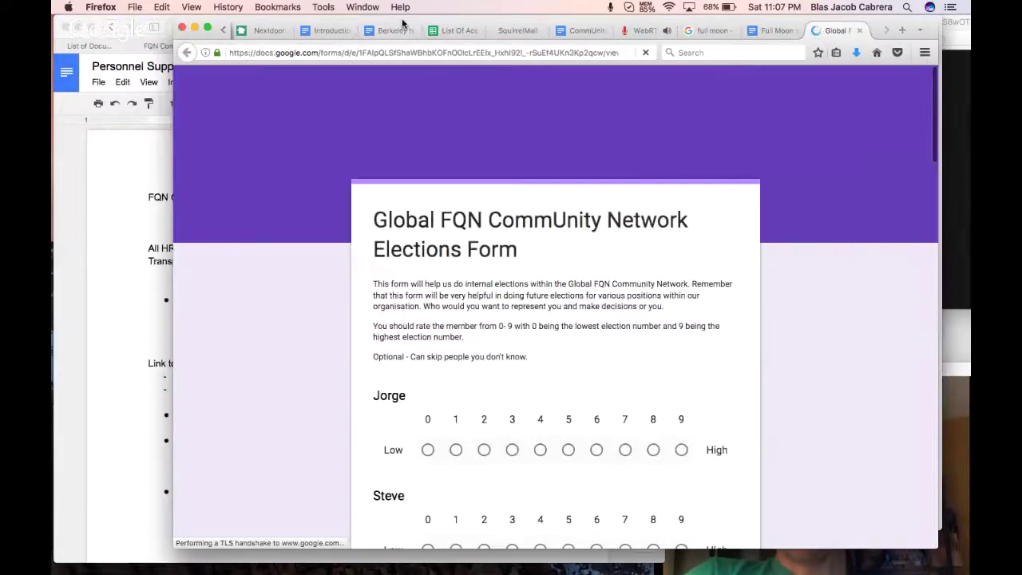
click(95, 363)
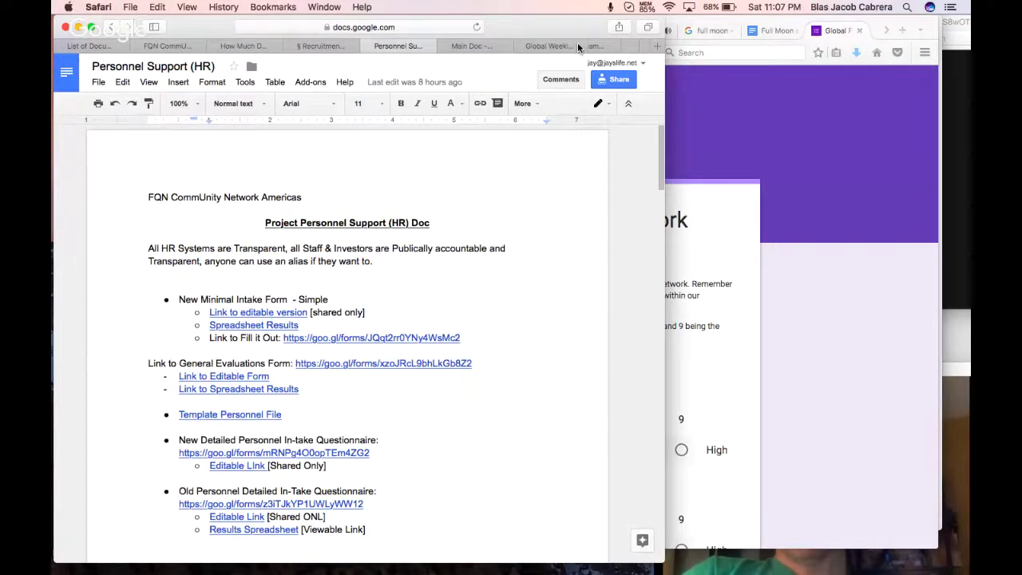
In the Full Moon session doc, remove the stray blank line and type 'Rankings' below the dashes.
scroll(577, 42, right, 5)
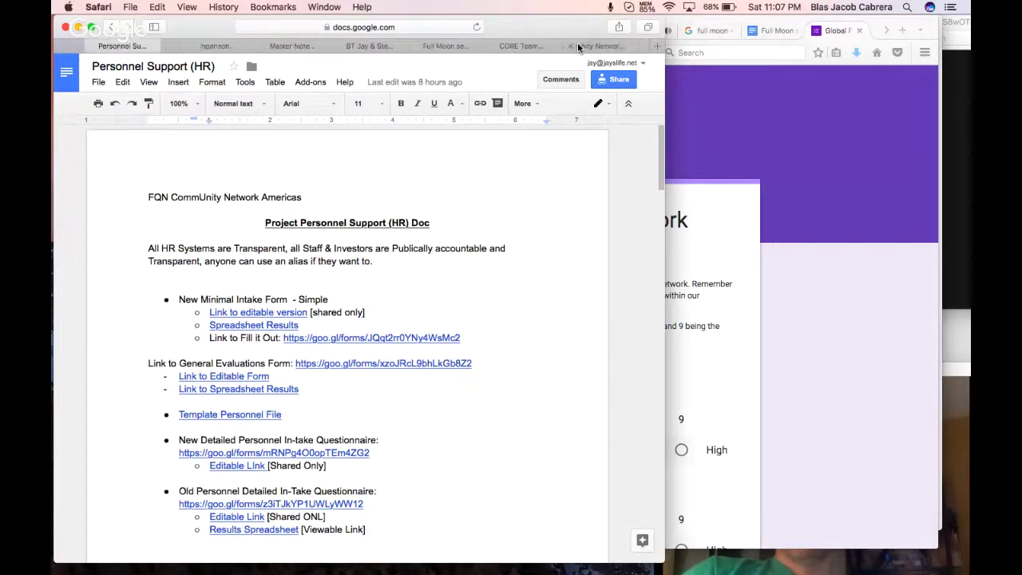
click(511, 46)
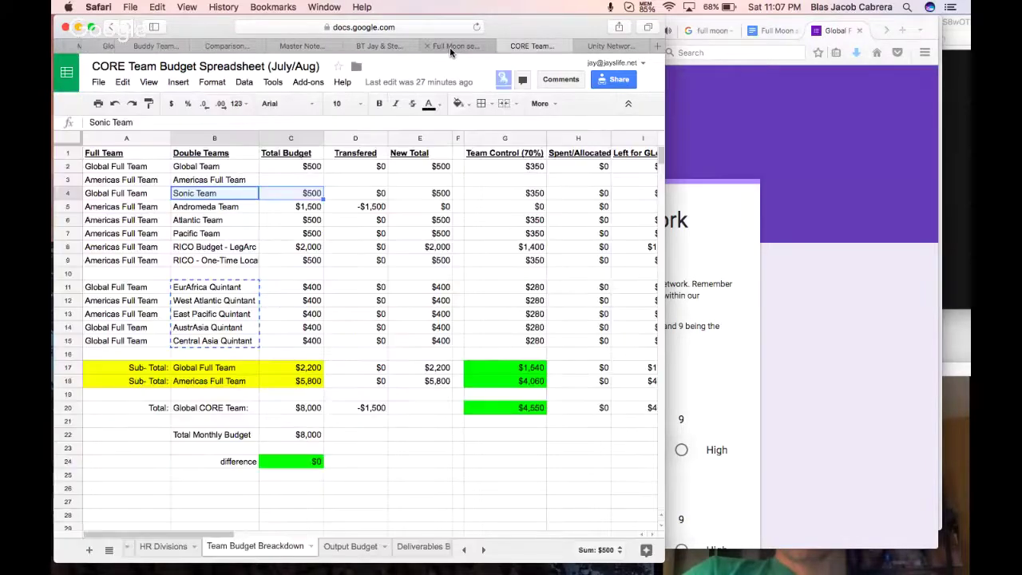
click(450, 46)
scroll(357, 371, down, 1)
click(252, 440)
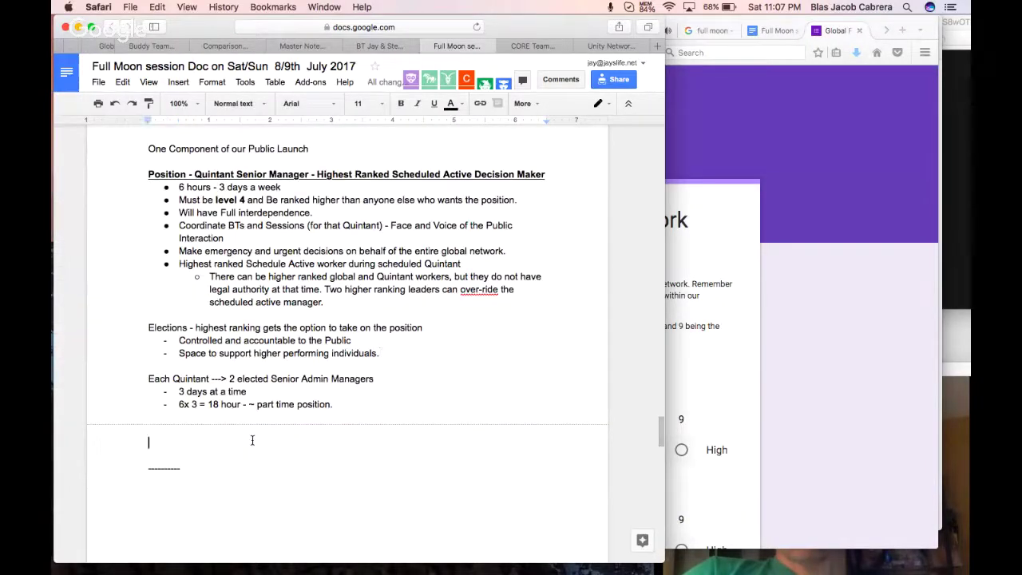
key(BackSpace)
click(205, 474)
text(Ra)
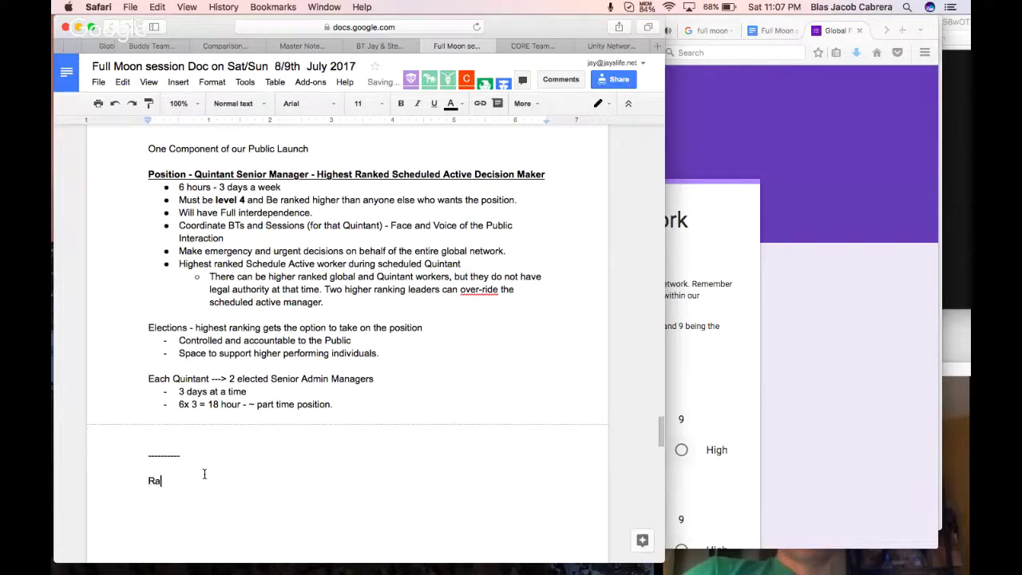
text(nkings)
key(Return)
Make 'Rankings' a Heading 4 and paste the July/Aug ranking link beneath it, unindented.
double_click(160, 481)
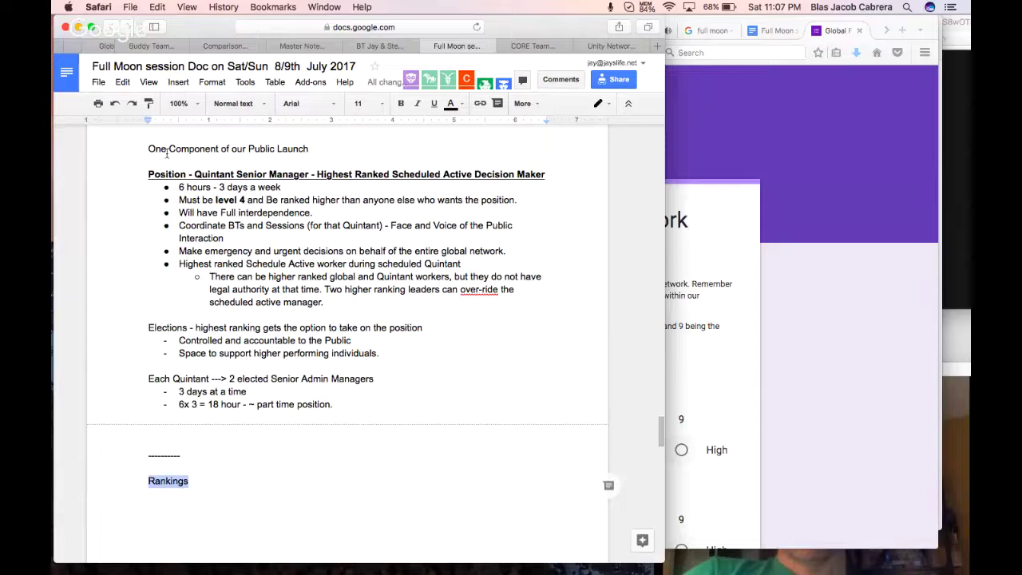
click(234, 112)
click(248, 363)
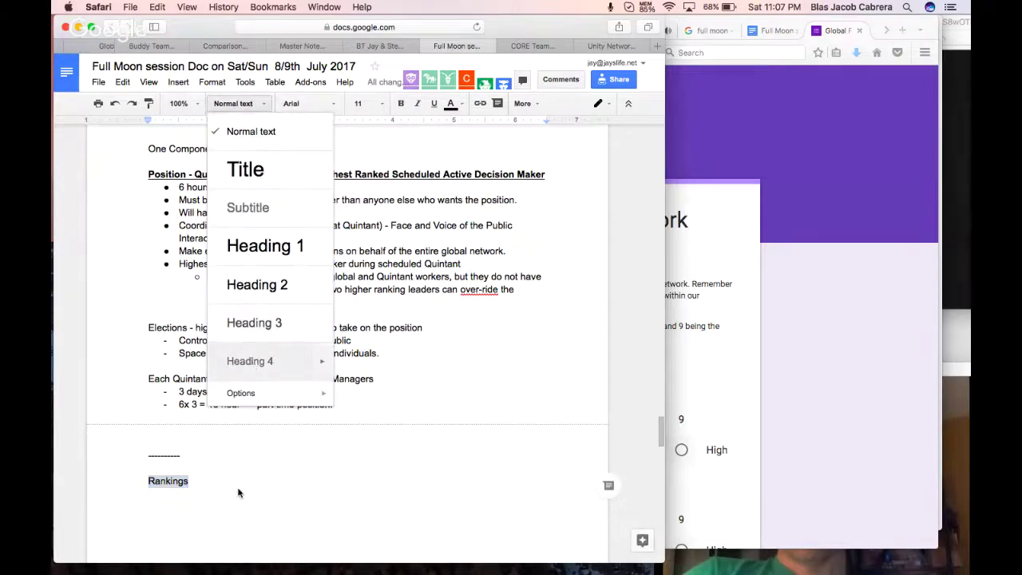
scroll(236, 492, down, 2)
click(196, 453)
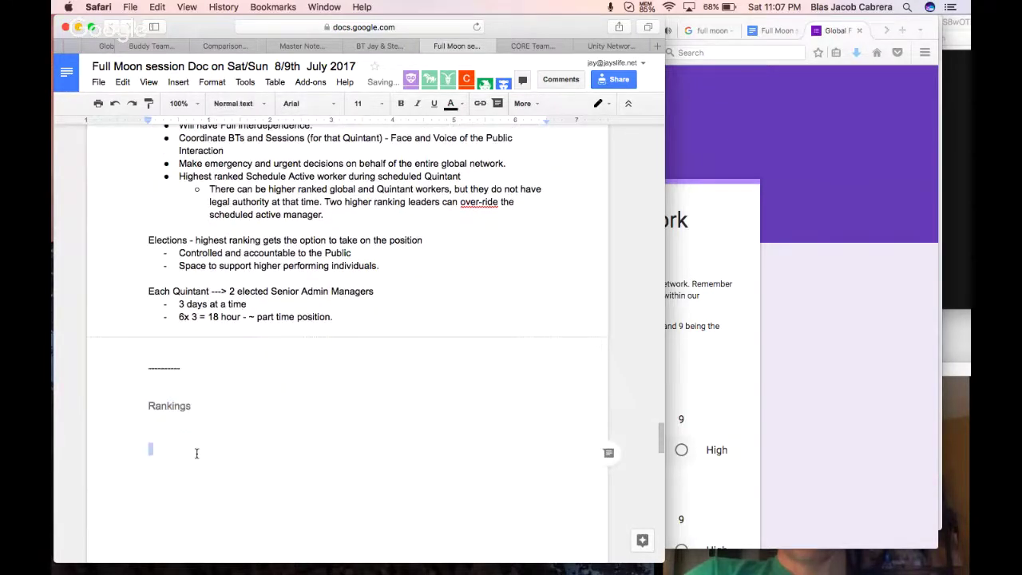
text(FQN-CN Active Personnel Prioritization/Ranking (July/Aug))
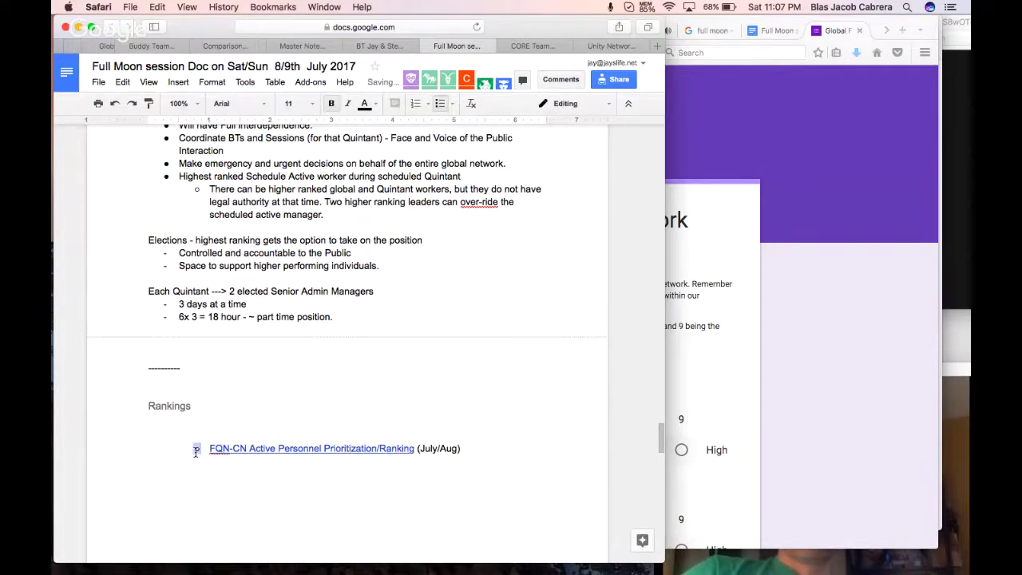
click(195, 452)
key(BackSpace)
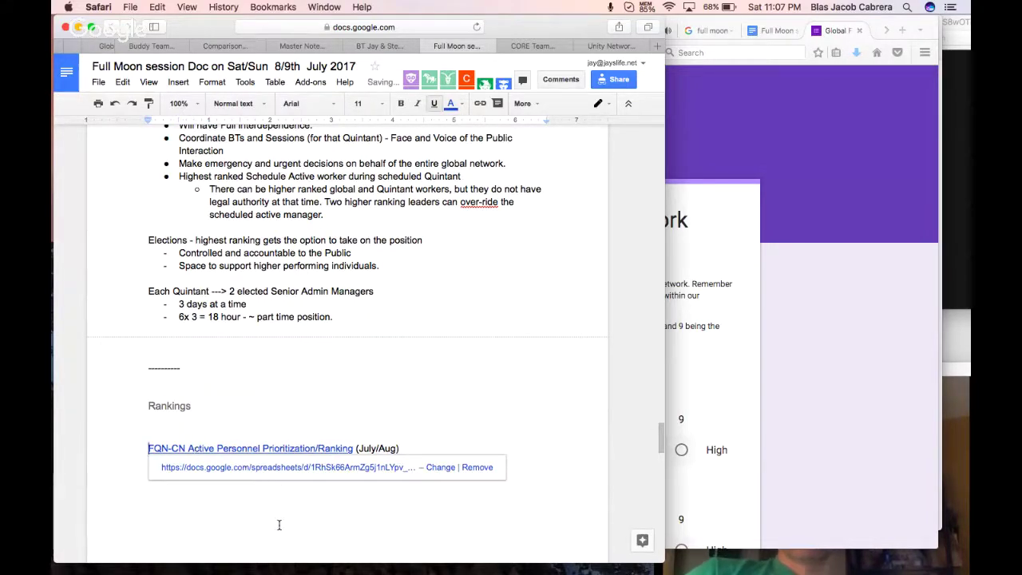
click(279, 523)
click(226, 425)
Start a '3 sets of Rankings' list with HR Budget Rankings and Contribution (work output) bullets.
key(Return)
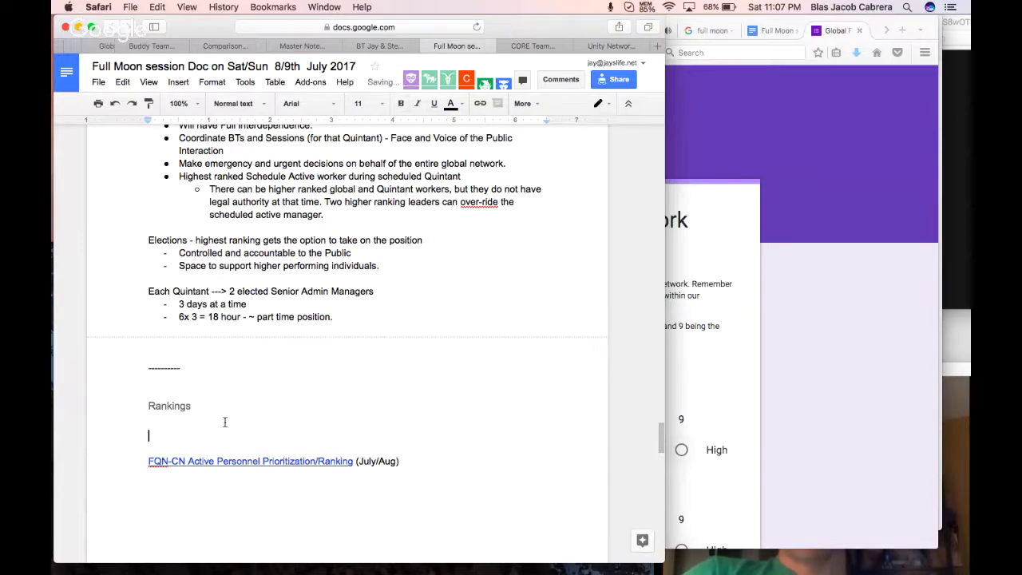
text(3 se)
text(cts)
text(s of Rankings;)
key(Return)
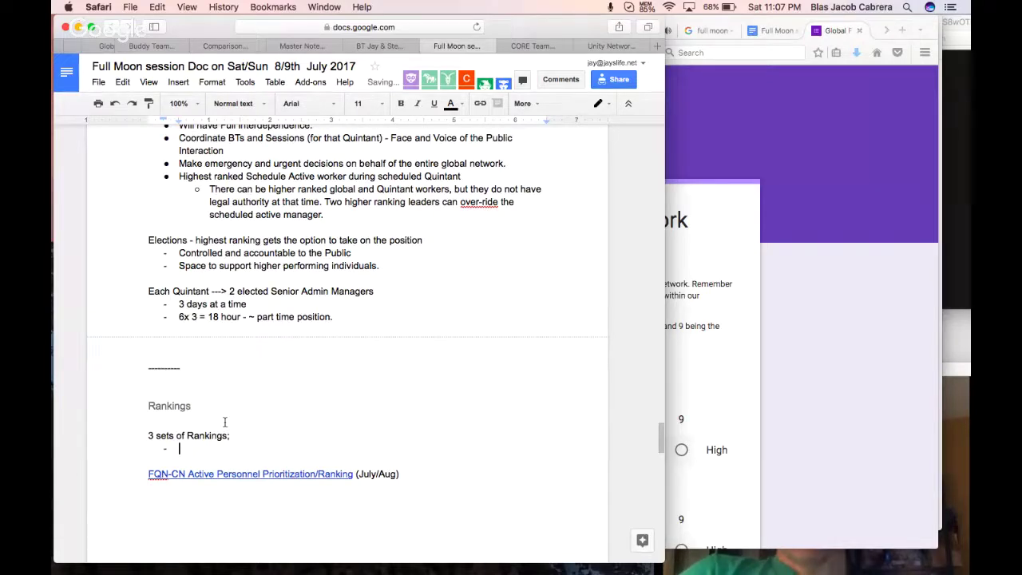
text(HR Budget )
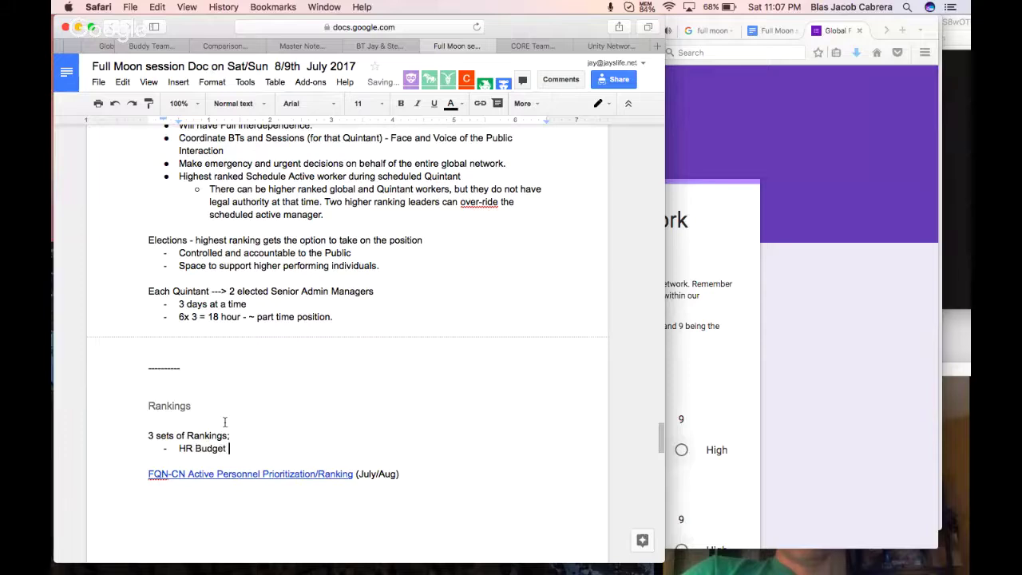
text(Rankings)
key(Return)
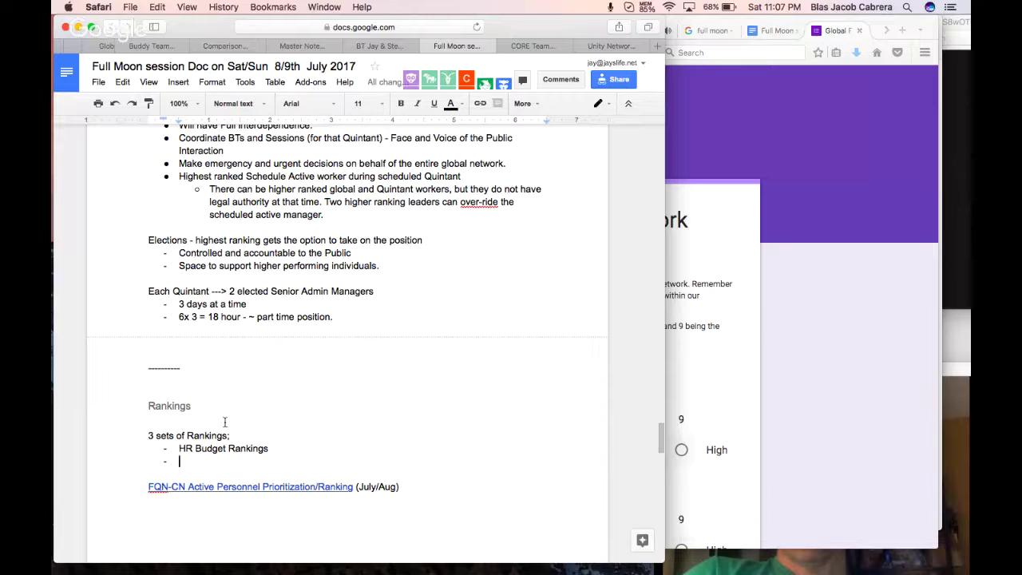
text(Con)
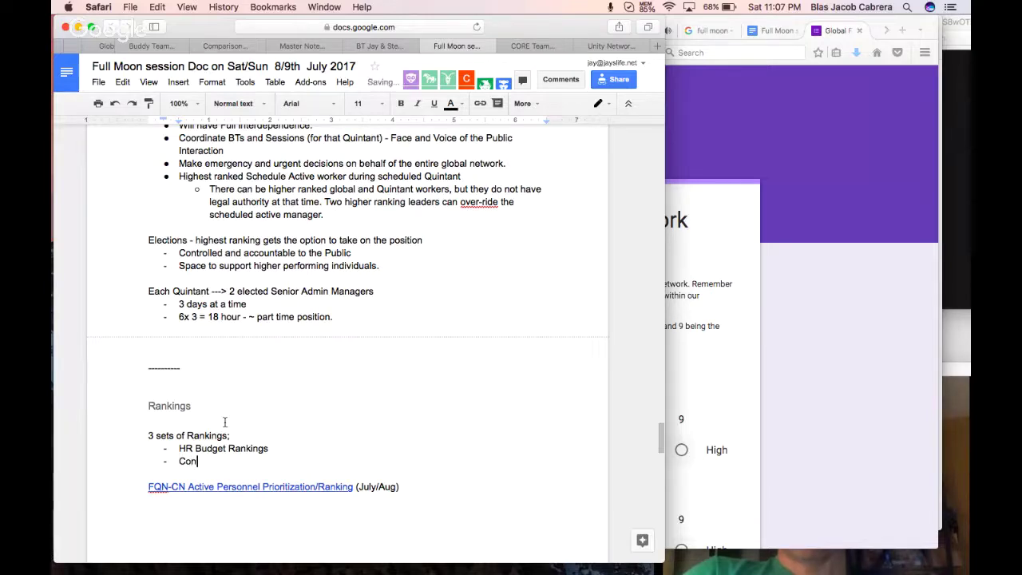
text(tribution )
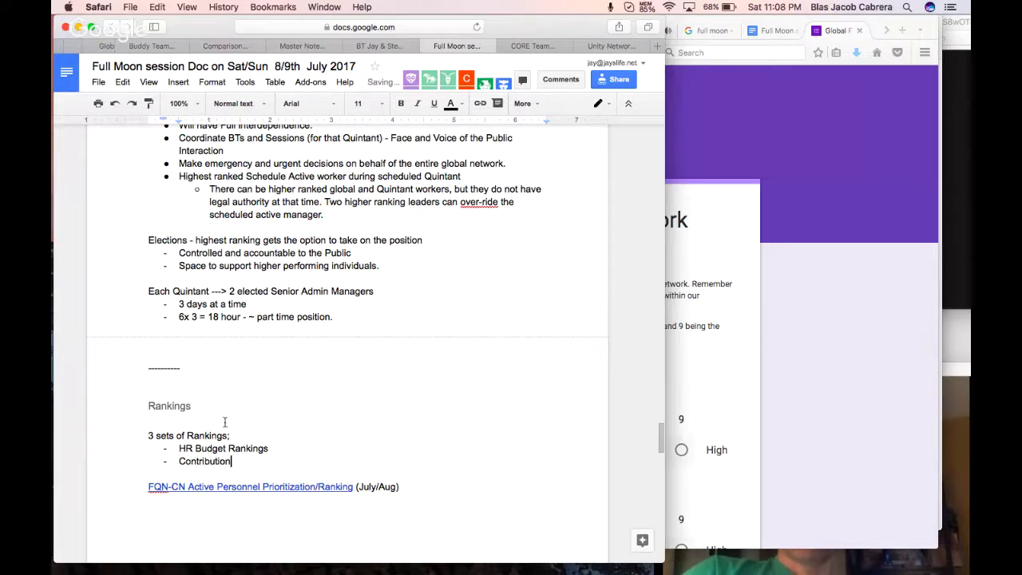
text(()
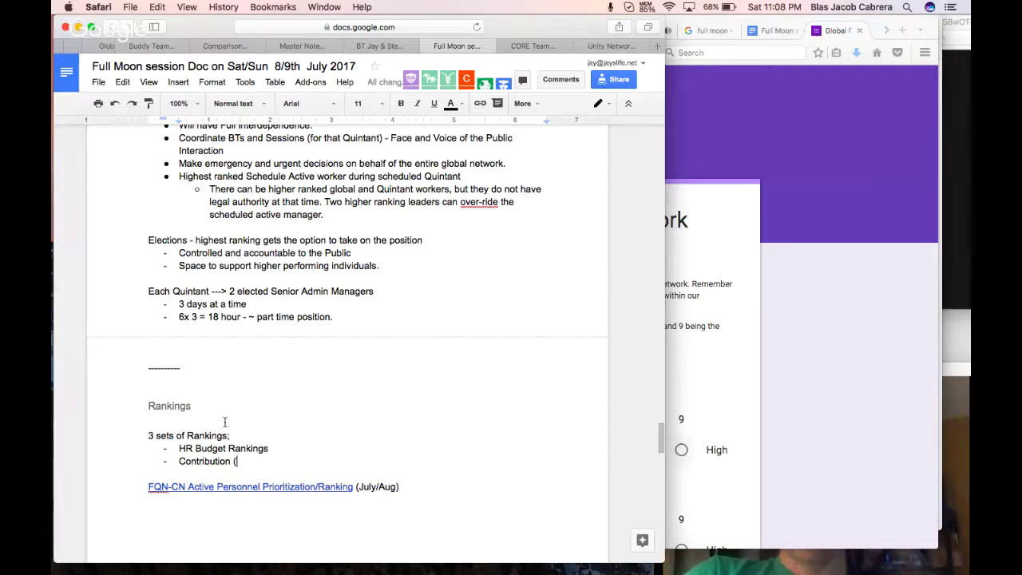
text(work output)
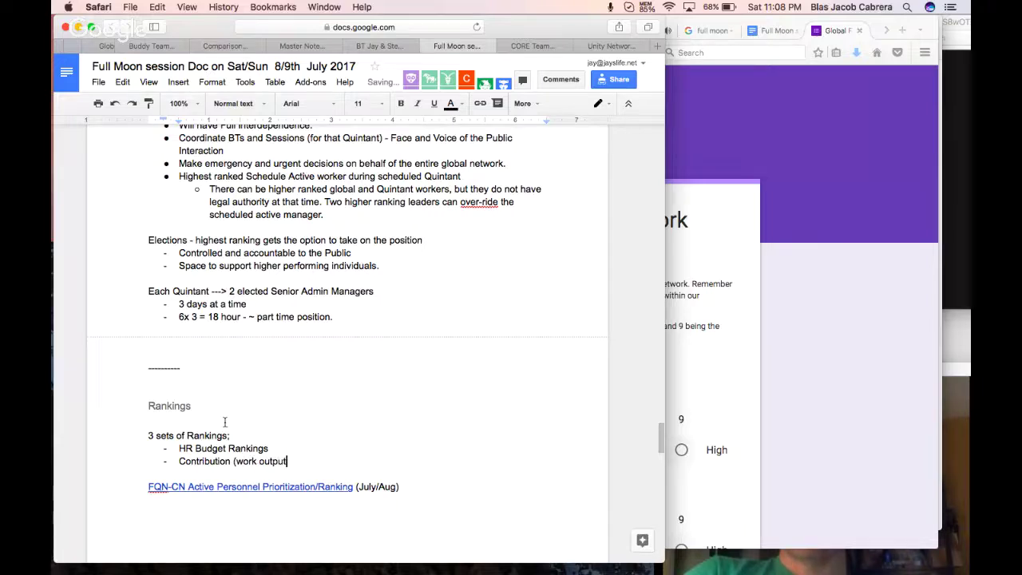
text())
key(Return)
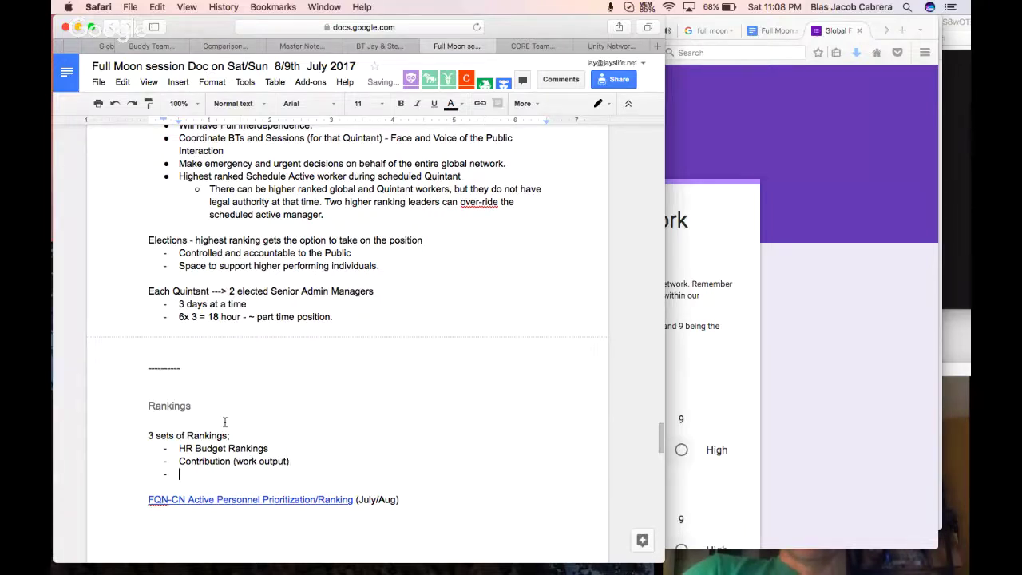
Append '(number of hours e' to the contribution line and add an 'Elections & evaluations' bullet.
click(303, 461)
text((nu)
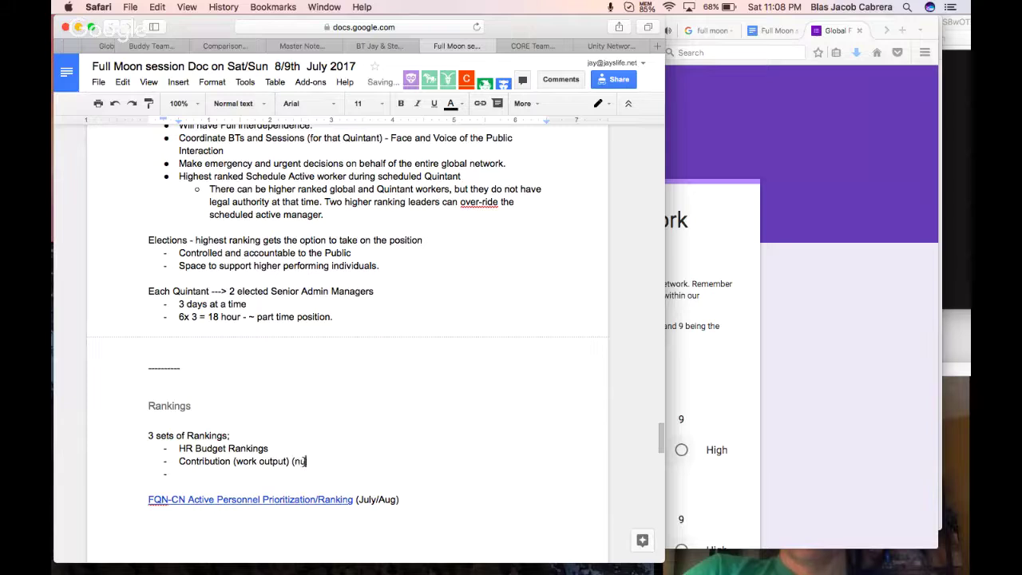
text(mber of hours etc..)
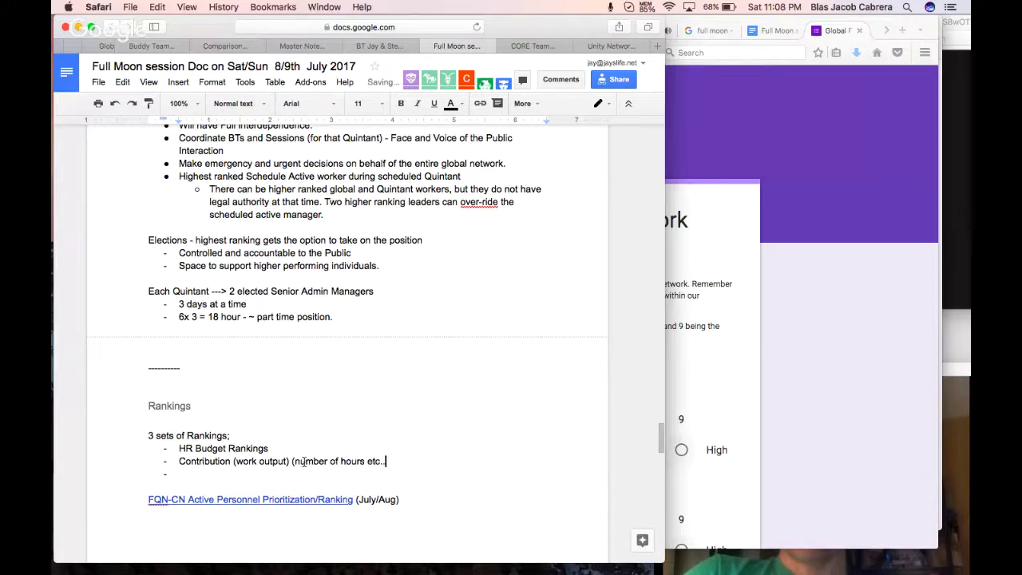
double_click(287, 477)
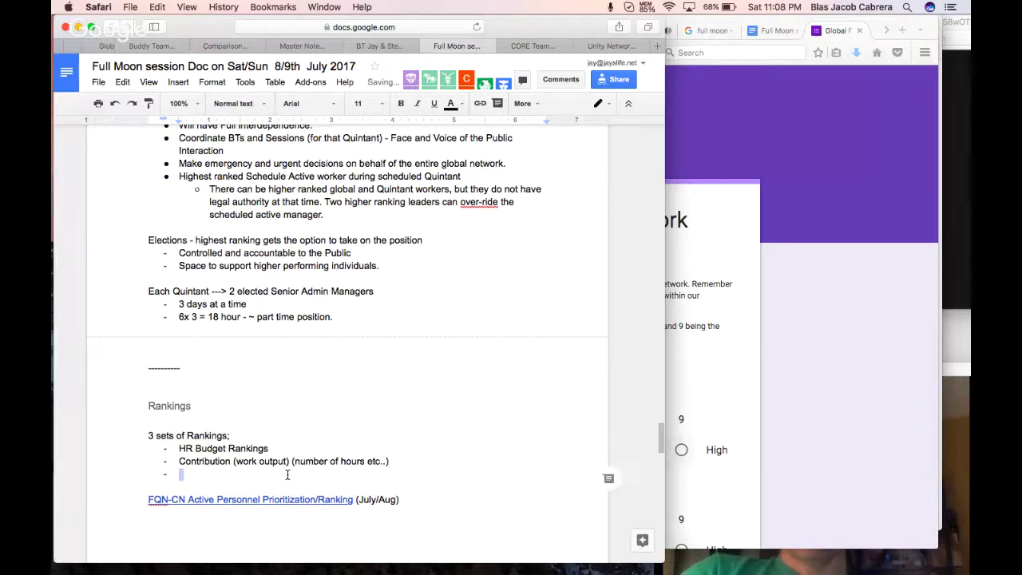
text(Elections )
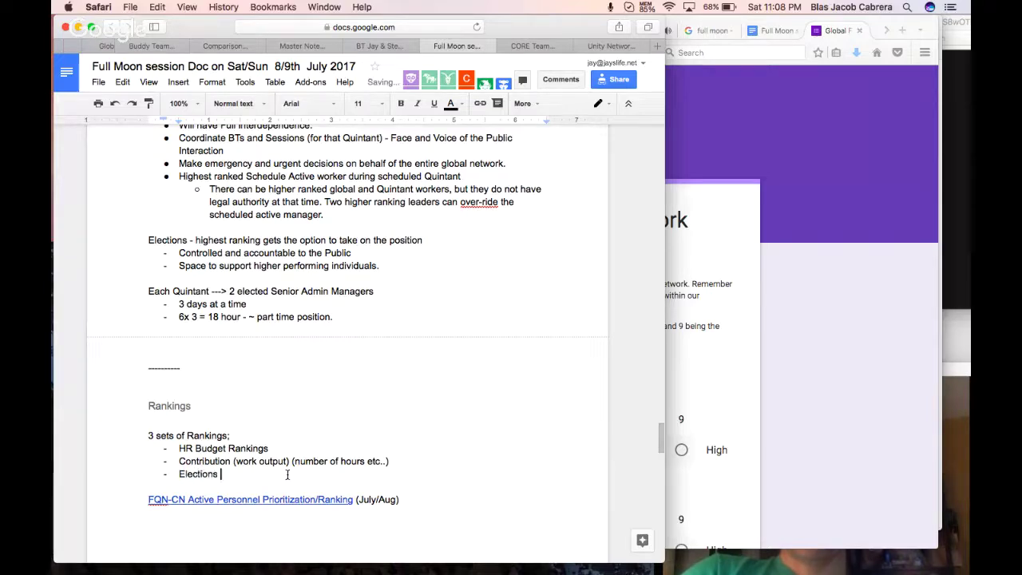
text(& evaluations)
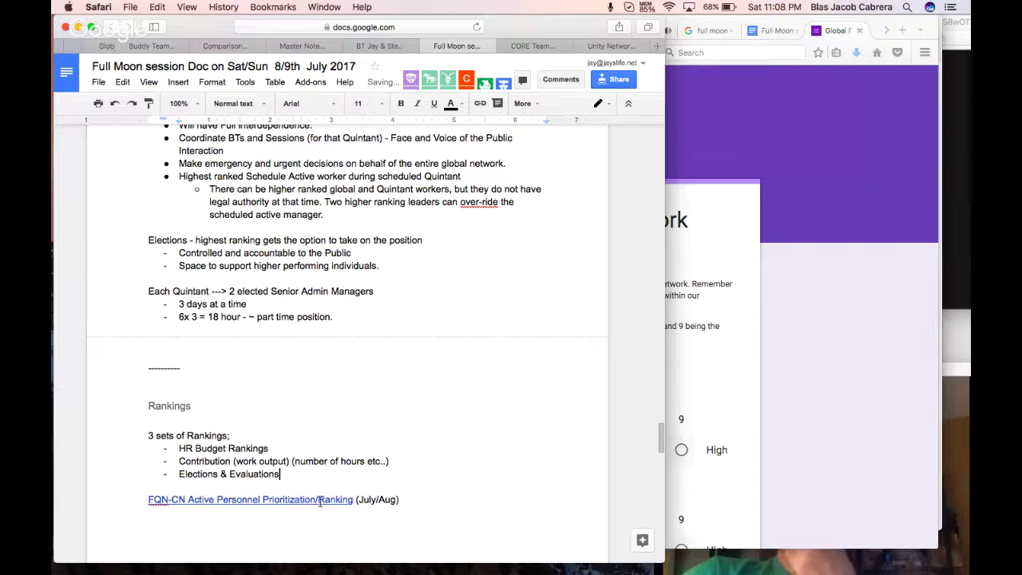
Open the ranking spreadsheet link in a new tab and select the election form's web address.
click(318, 500)
click(329, 518)
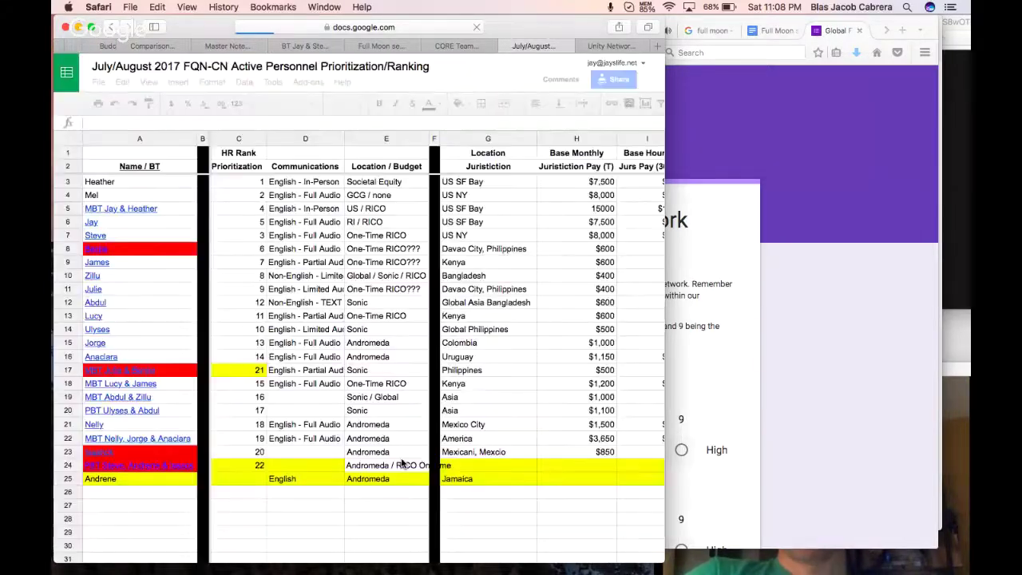
click(798, 123)
click(308, 52)
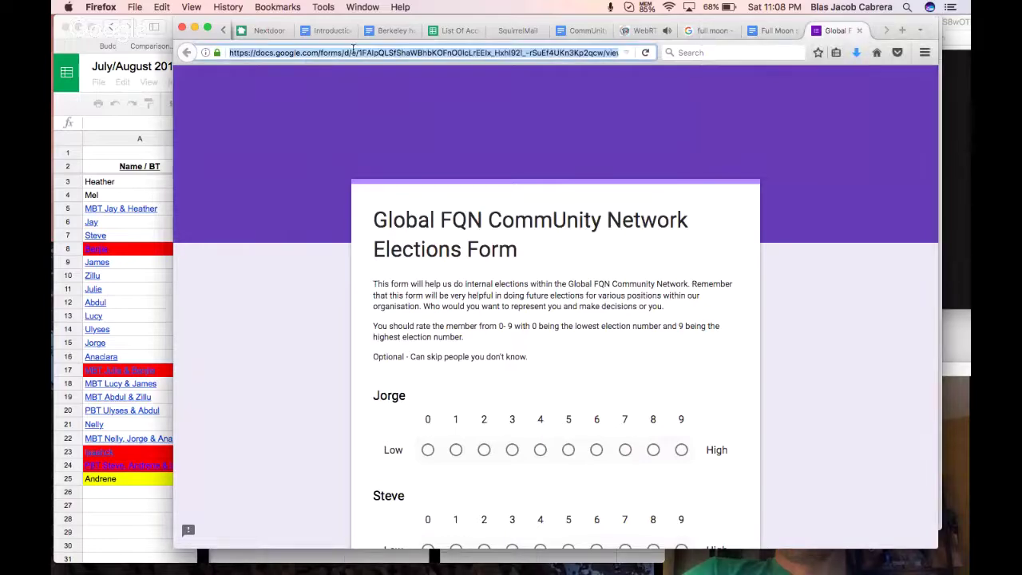
Under the ranking link, type 'Full Moon Elections:' and paste the elections form address on the next line.
click(194, 28)
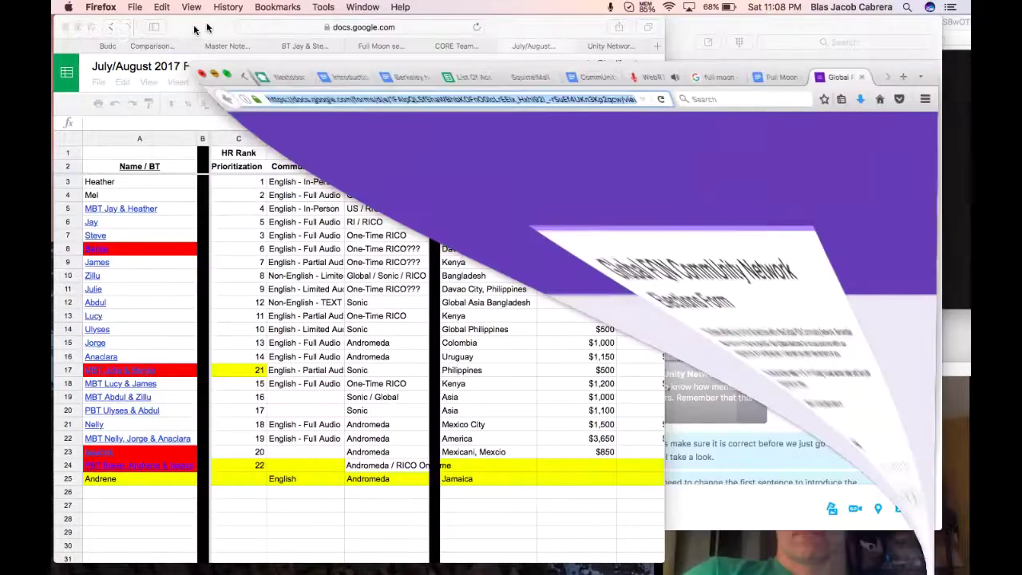
click(430, 50)
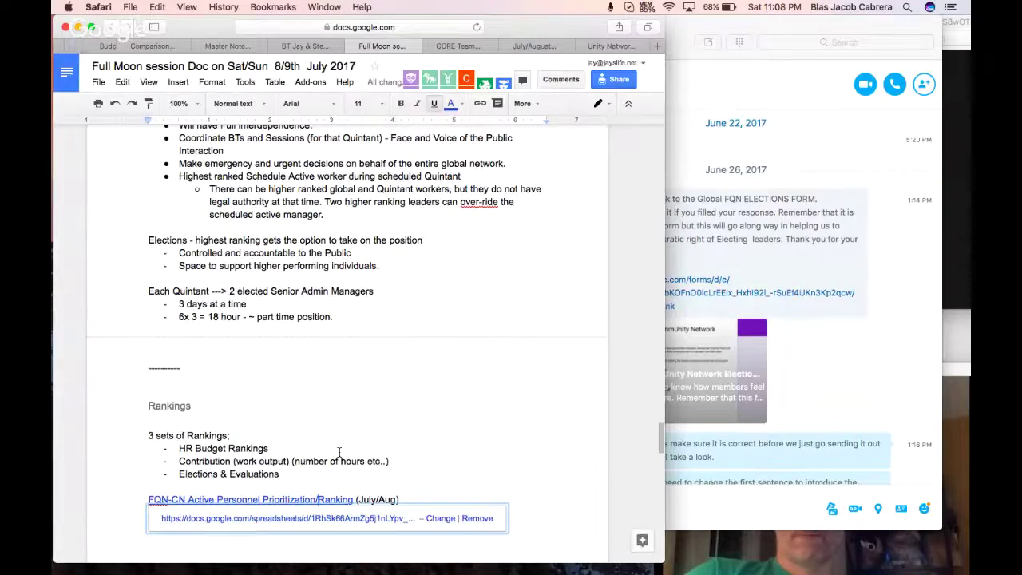
scroll(339, 453, down, 1)
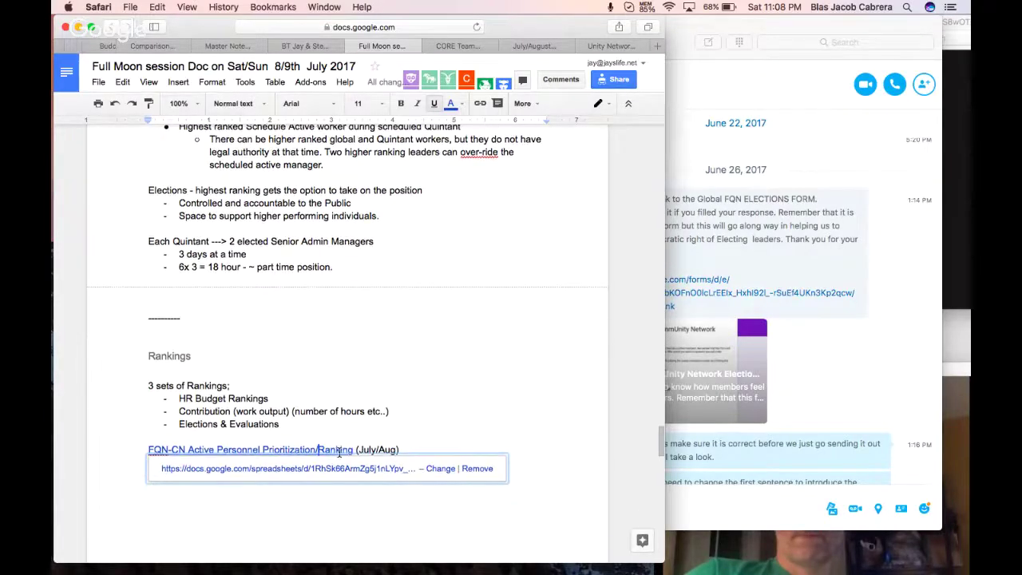
click(419, 496)
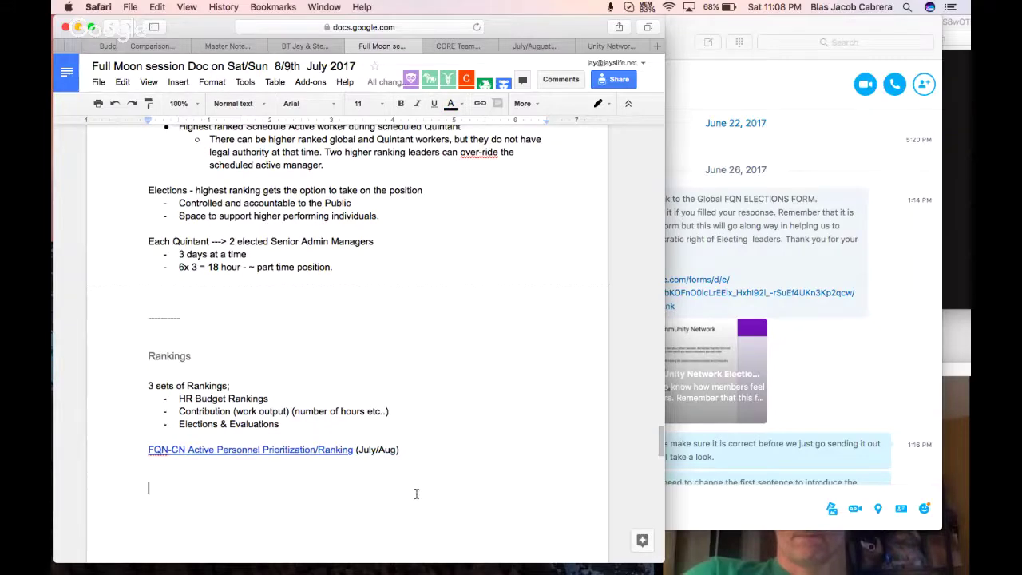
text(Full Moon Elections)
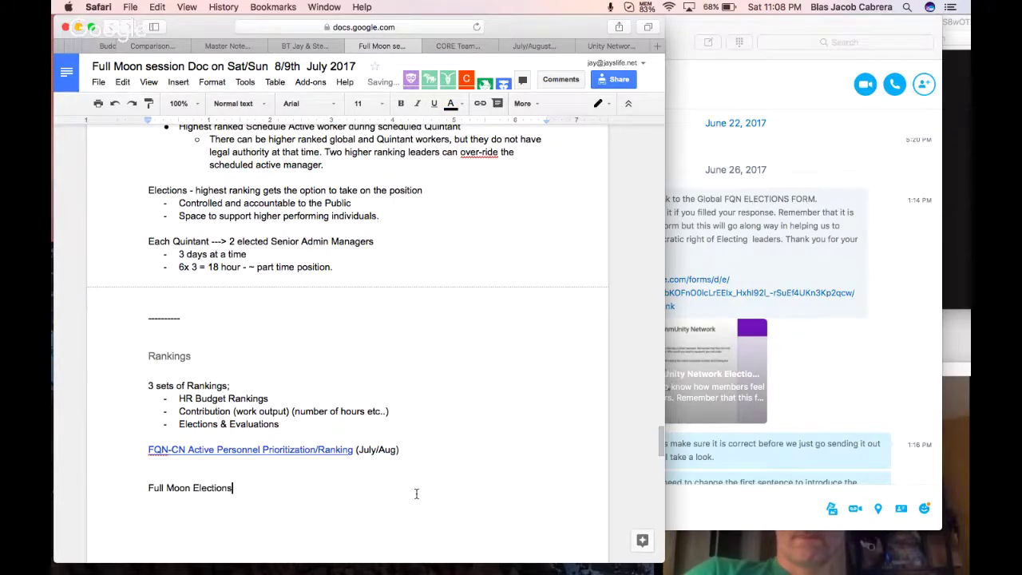
text(:)
key(Return)
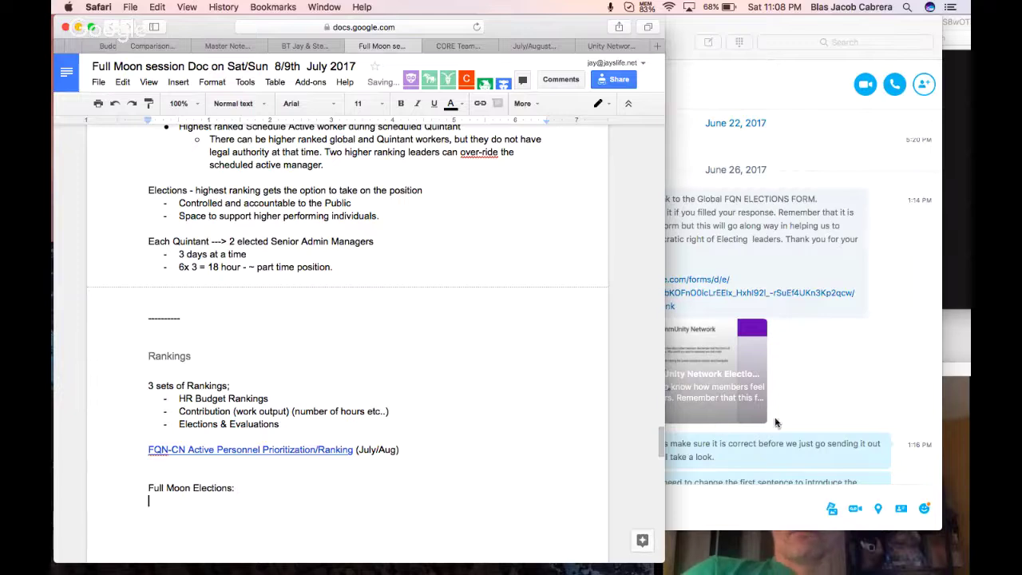
text(https://docs.google.com/forms/d/e/1FAIpQLSfShaWBhbKOFnO0lcLrEEIx_Hxhl92l_-rSuEf4UKn3Kp2qcw/viewform)
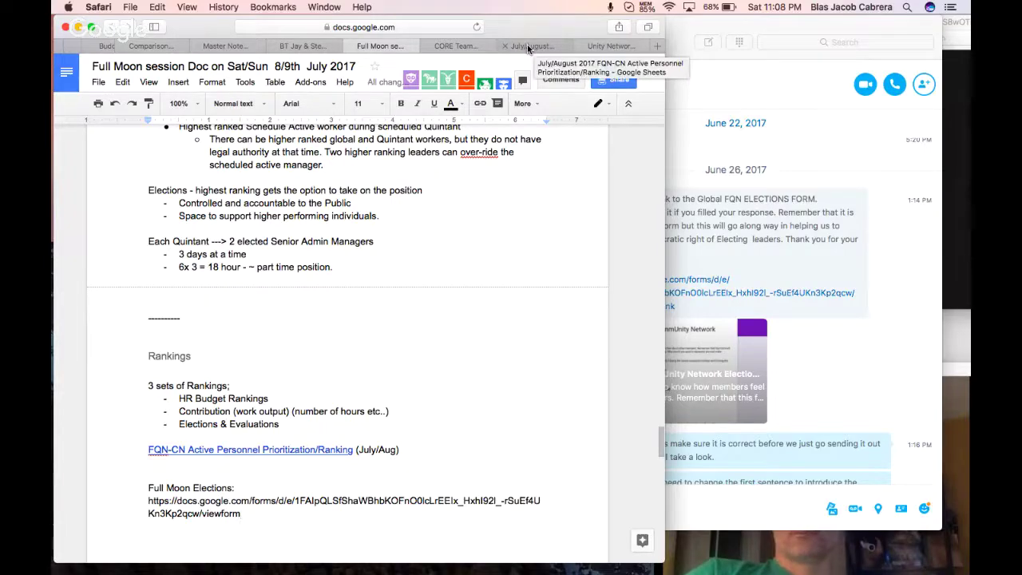
In the July/August ranking spreadsheet, check Heather's HR-BudgetPay row, then select ClientTime's Overall totals H3:H17.
click(528, 46)
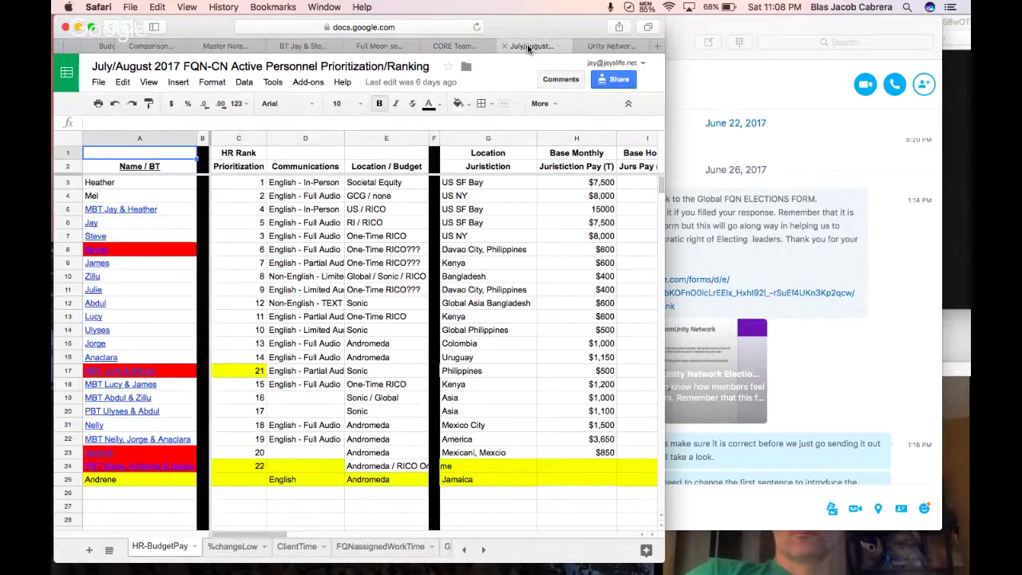
click(154, 183)
shift+click(226, 183)
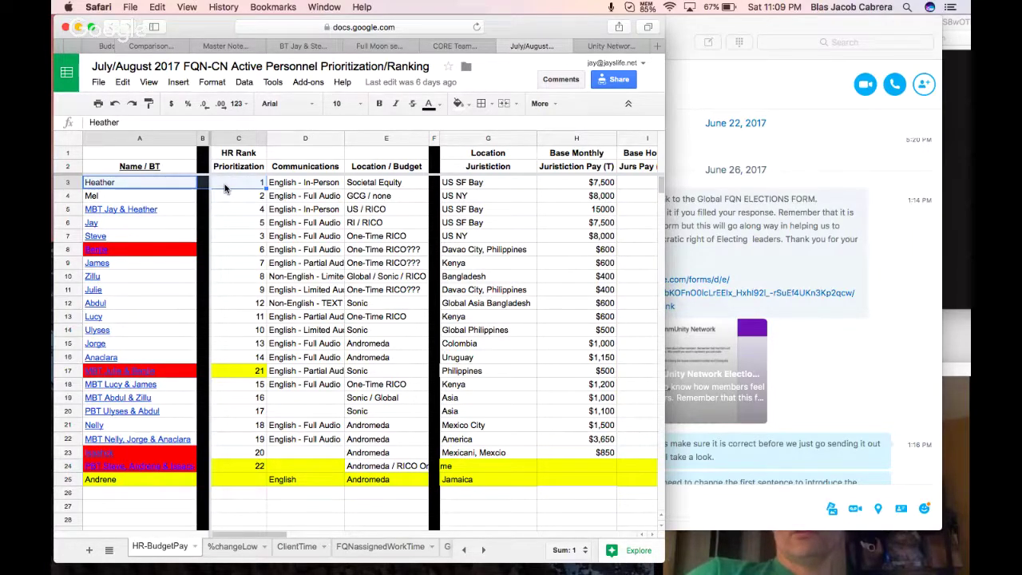
click(225, 547)
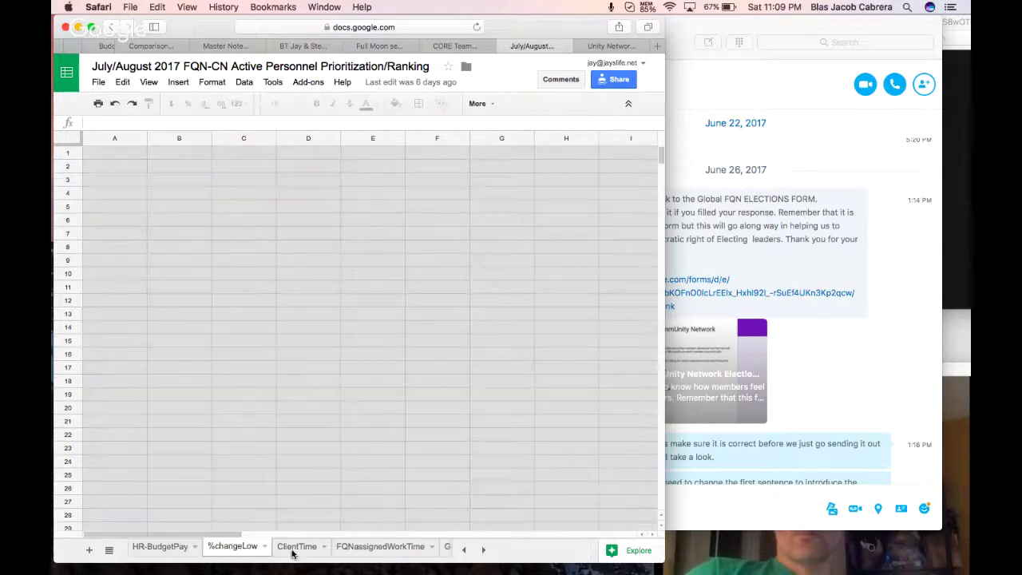
click(296, 547)
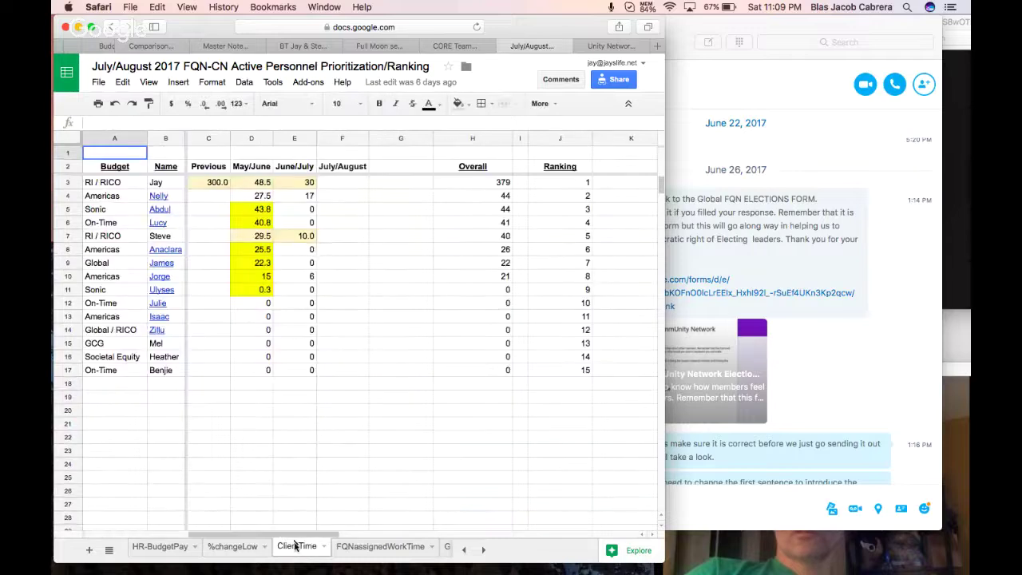
drag(467, 184, 475, 370)
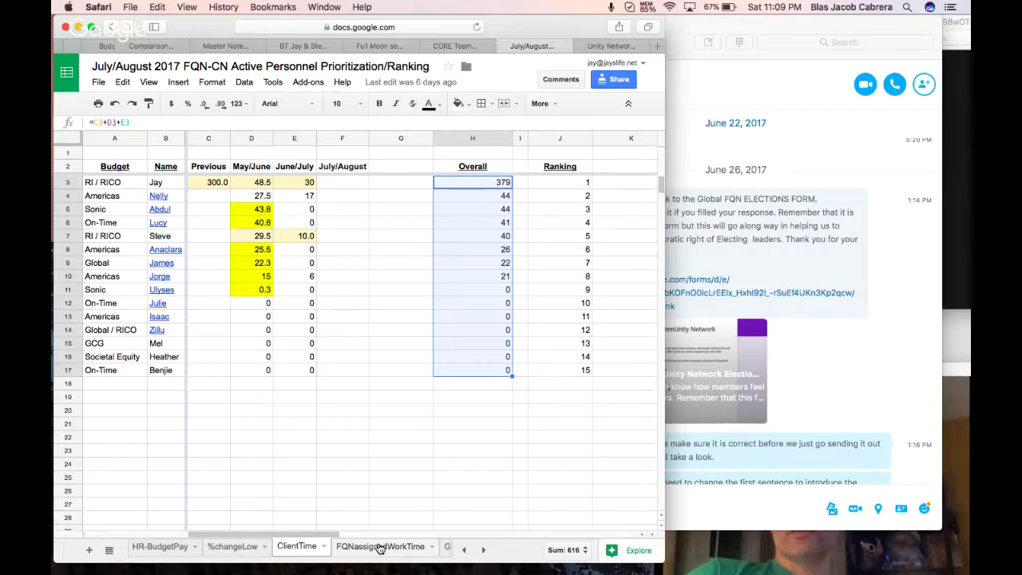
scroll(380, 548, right, 5)
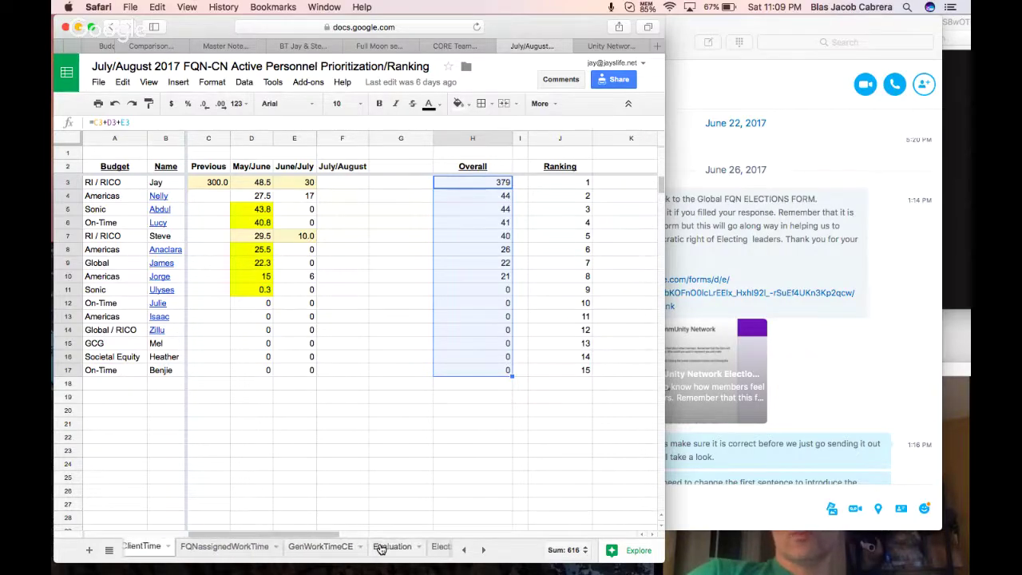
Move past the Evaluation sheet to the Election Ranking sheet tab.
click(380, 548)
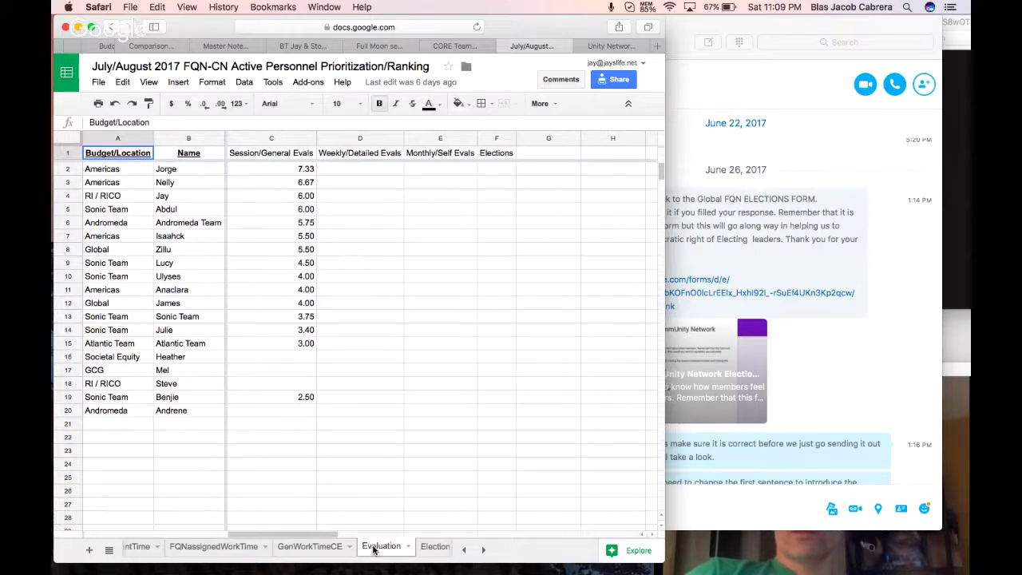
click(376, 550)
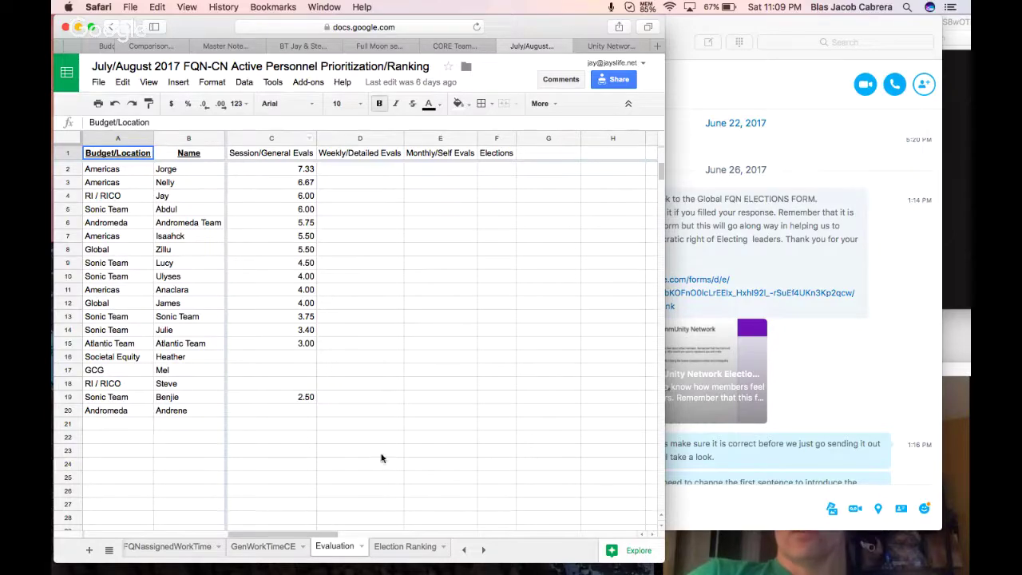
click(393, 551)
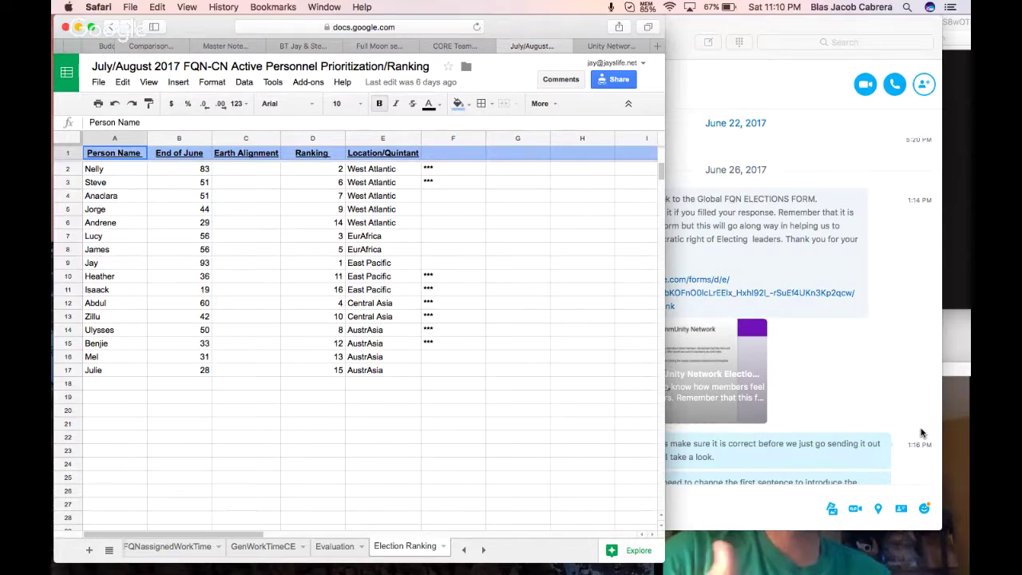
click(756, 16)
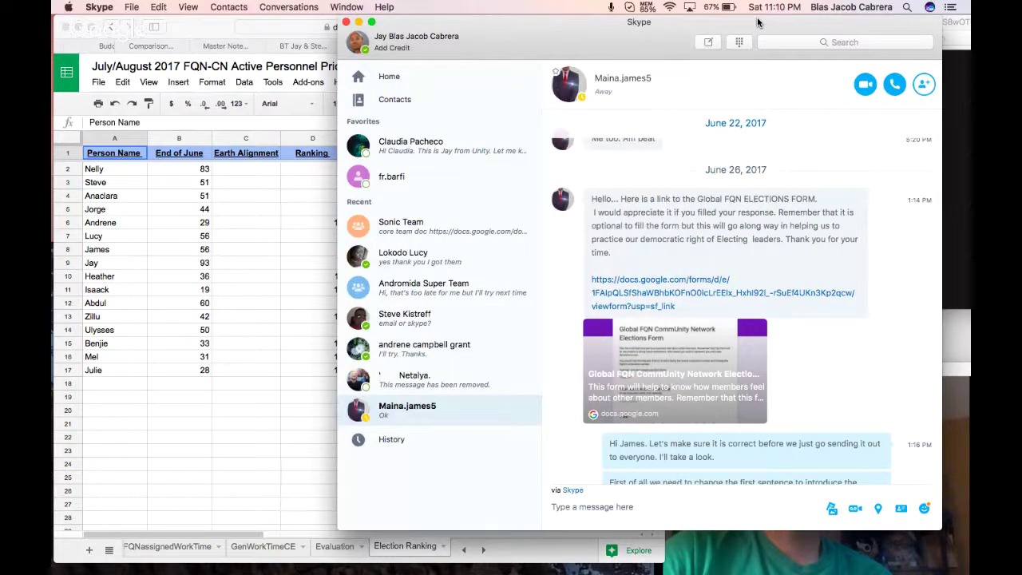
click(346, 21)
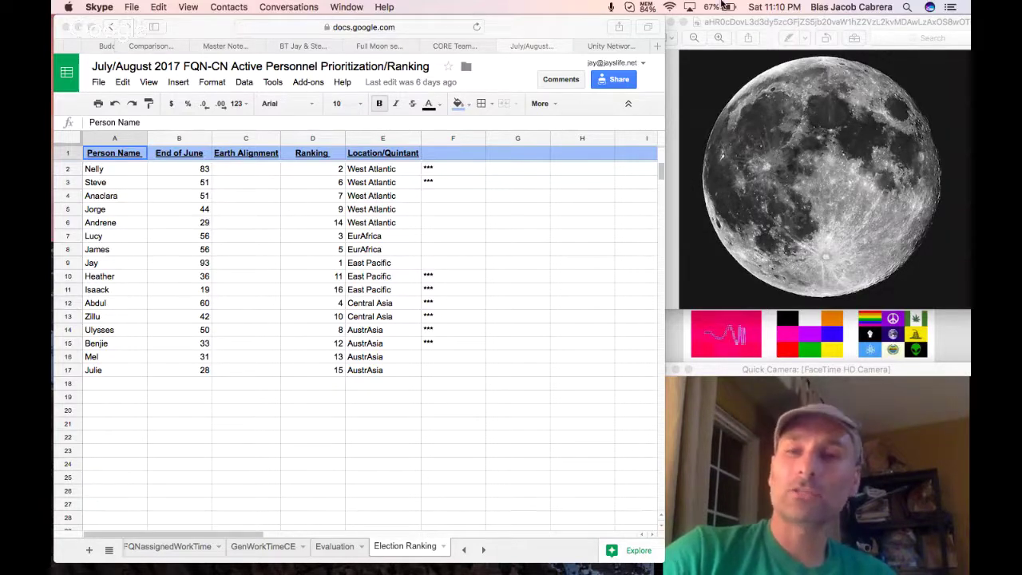
click(648, 6)
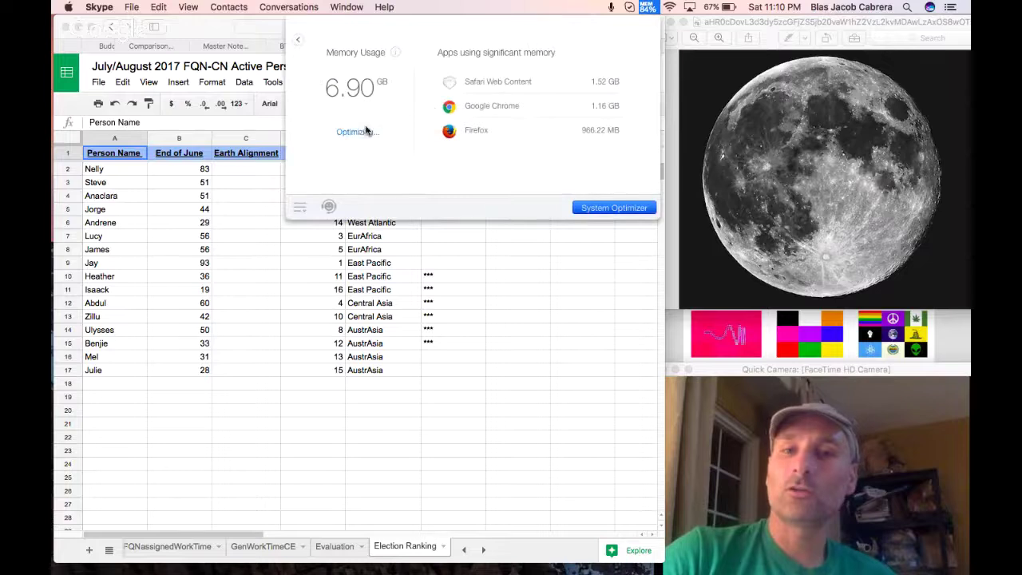
click(646, 6)
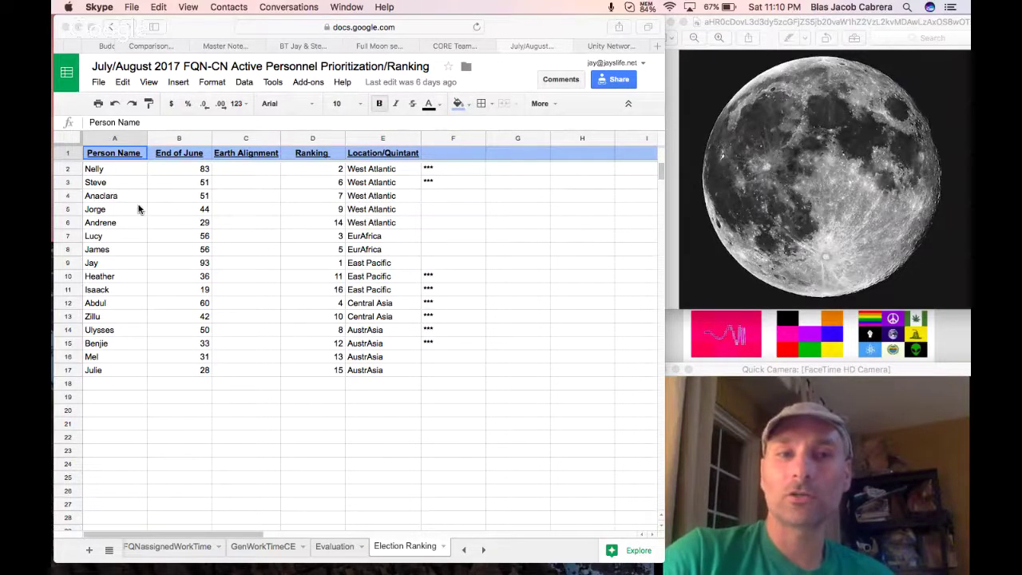
click(368, 182)
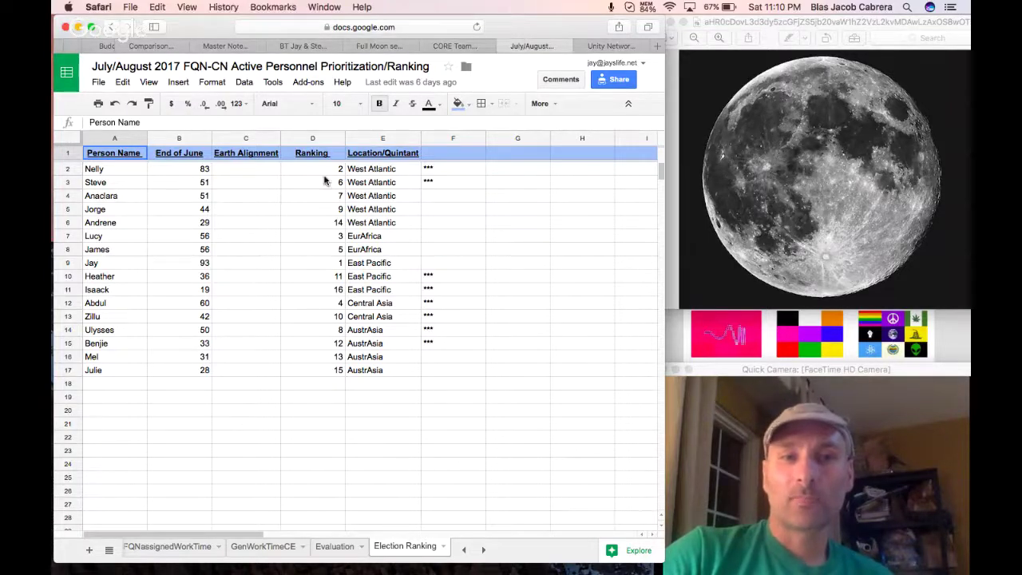
drag(133, 173, 269, 182)
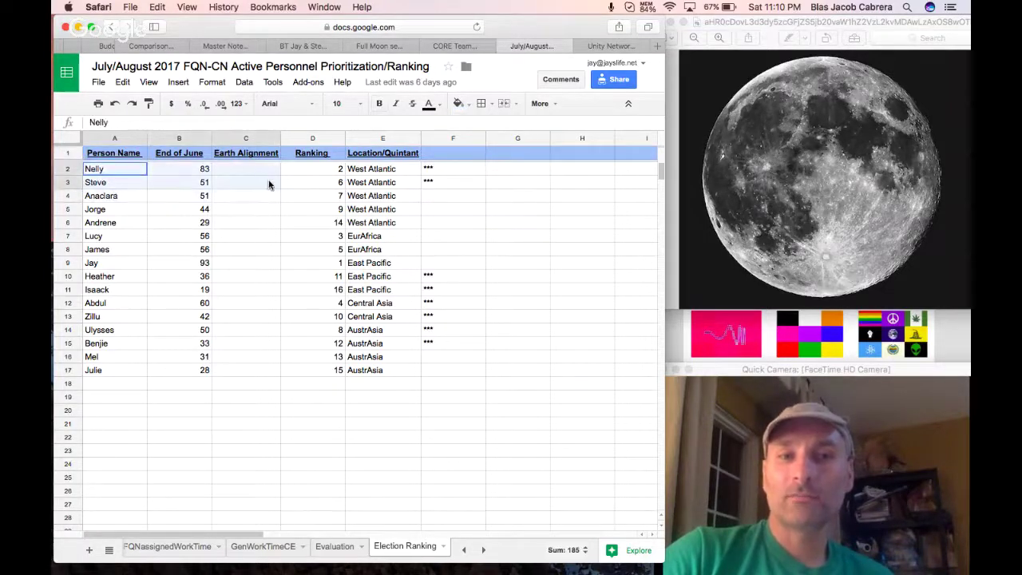
click(192, 197)
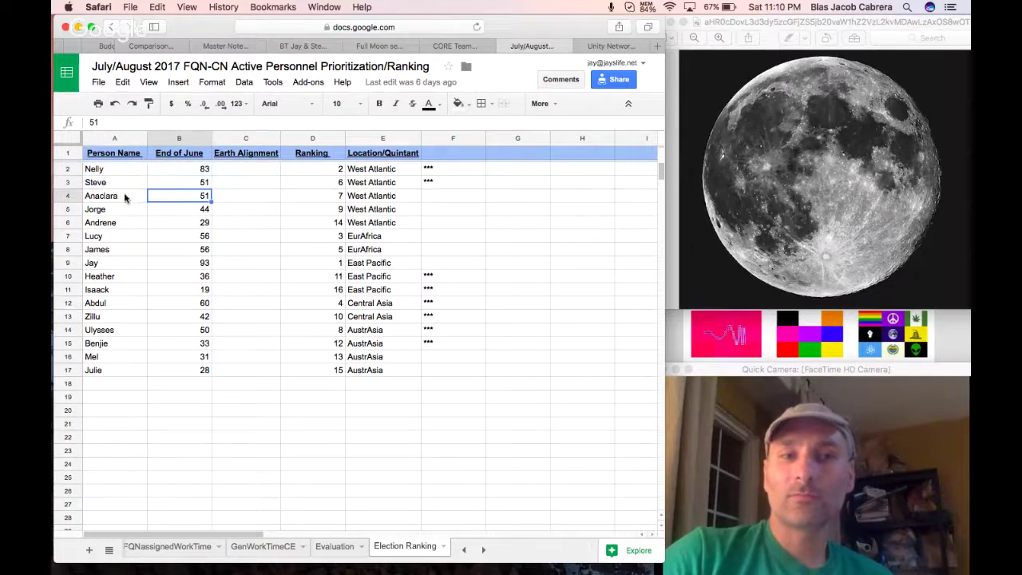
drag(132, 169, 368, 186)
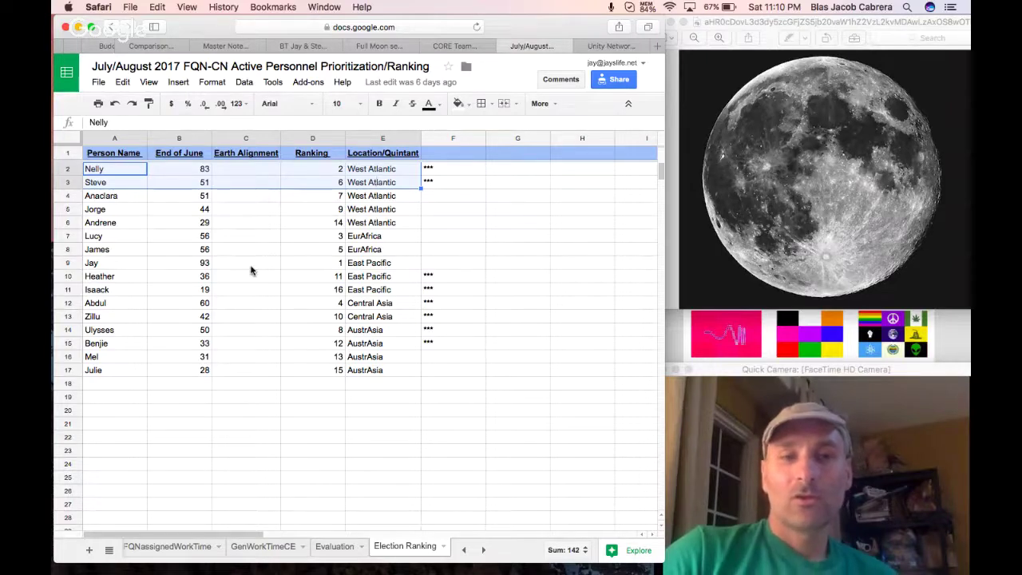
drag(124, 305, 359, 317)
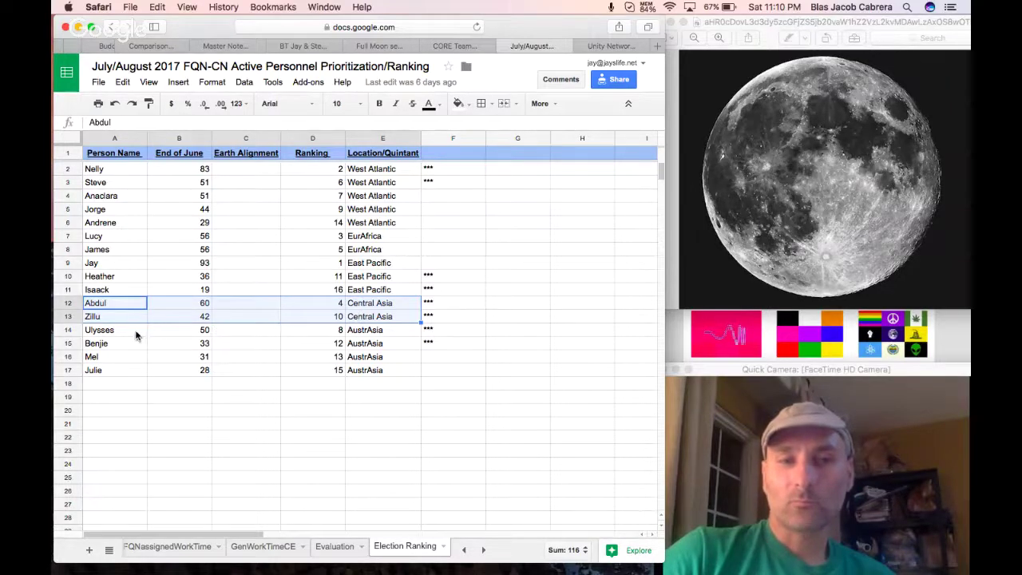
drag(136, 335, 369, 345)
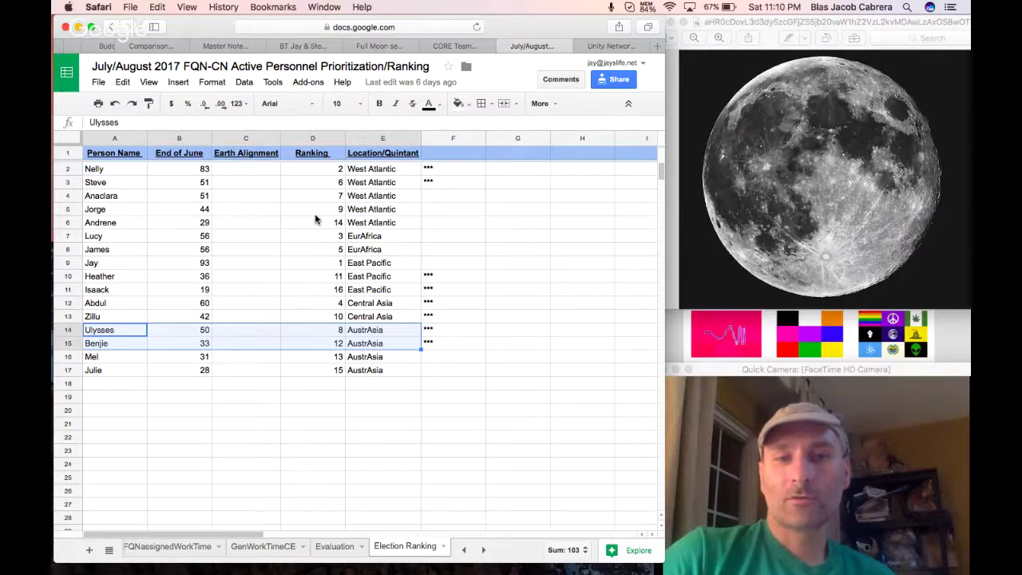
drag(130, 236, 364, 251)
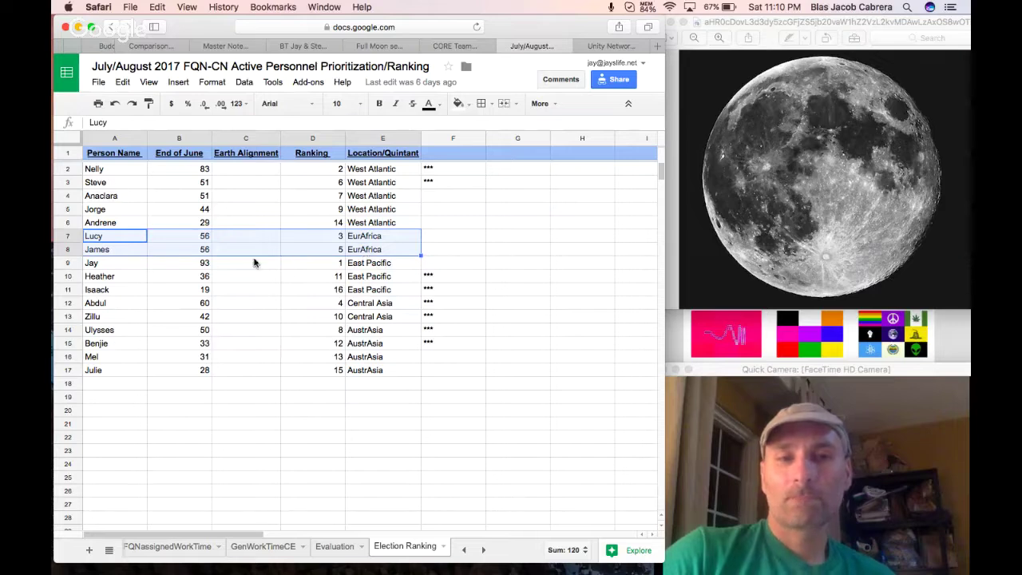
drag(116, 265, 377, 277)
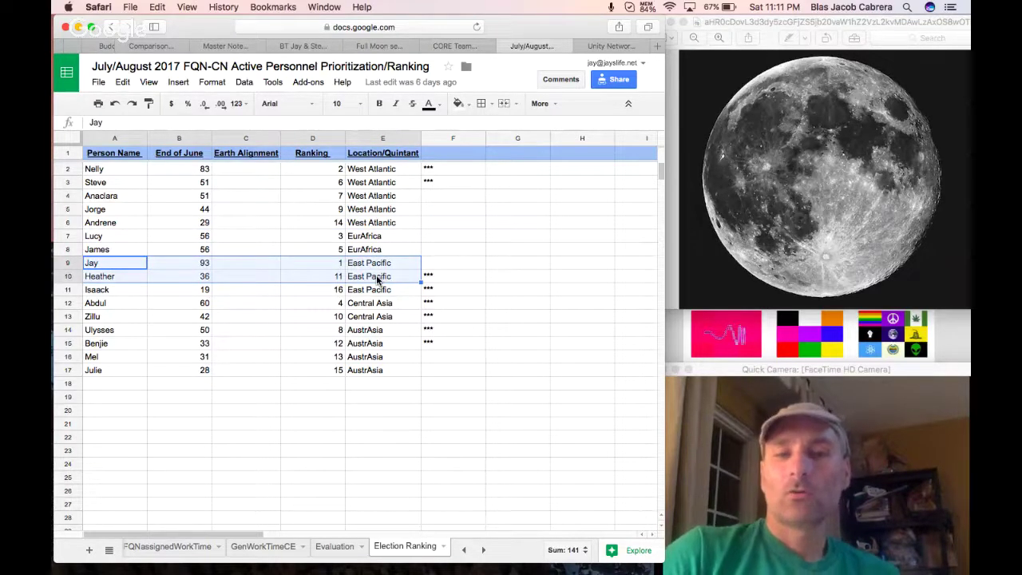
Copy Heather's asterisk from F10 into F9 beside Jay, then select the West Atlantic location entries.
click(442, 276)
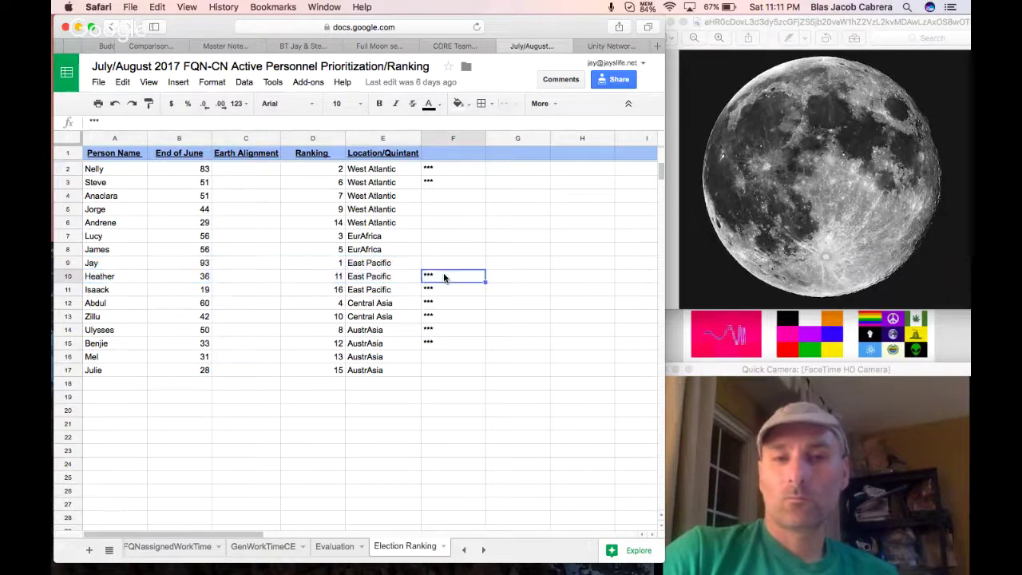
key(ctrl+c)
click(444, 264)
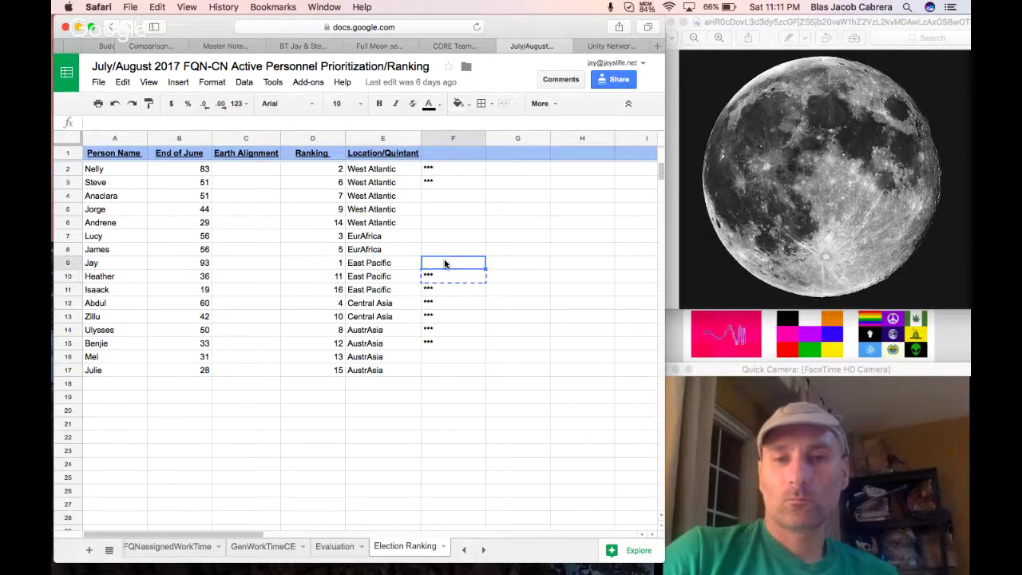
key(ctrl+v)
click(521, 334)
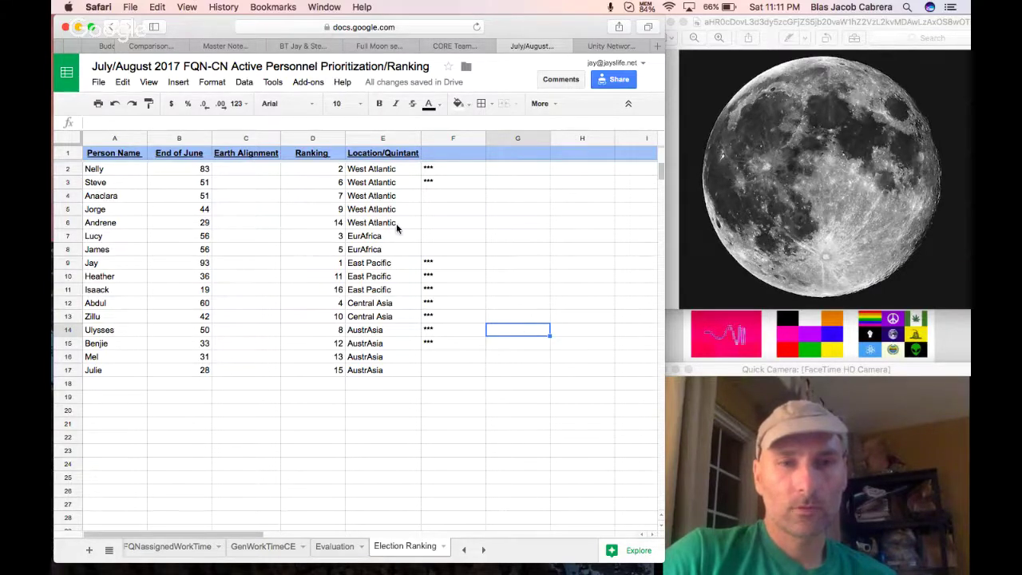
drag(375, 169, 382, 226)
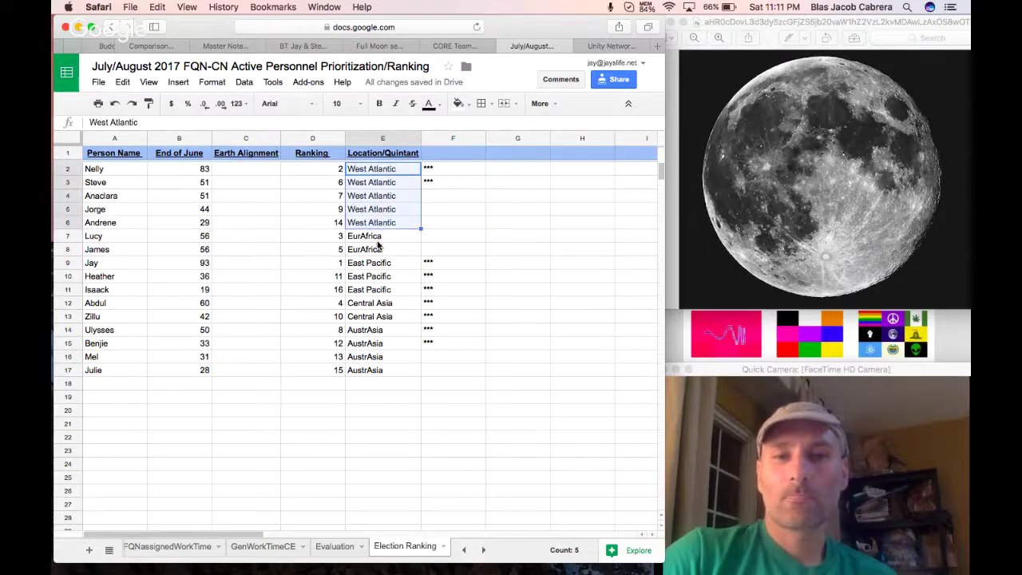
Sort the sheet by Ranking ascending and check Jay's and Steve's locations.
click(337, 140)
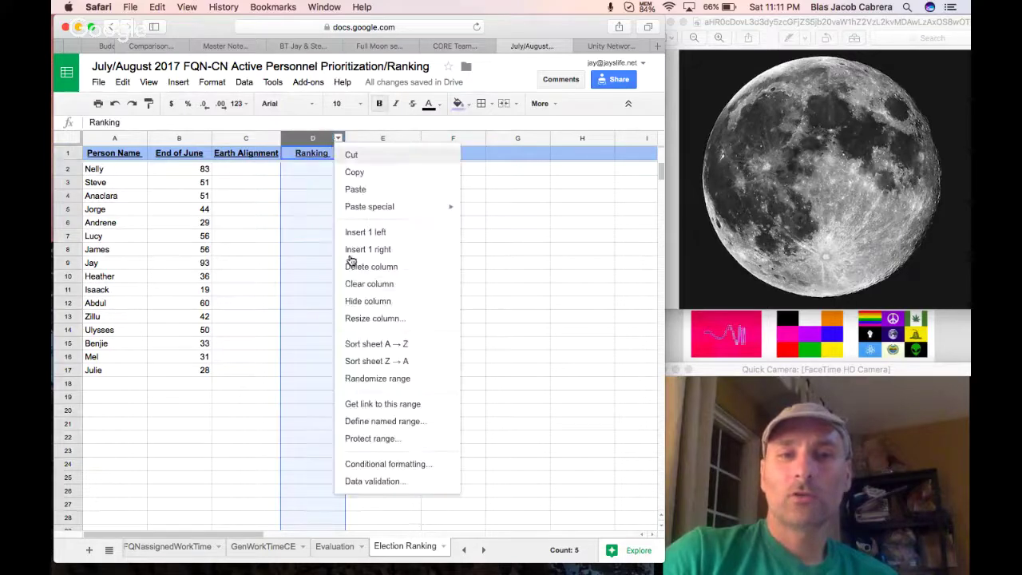
click(366, 349)
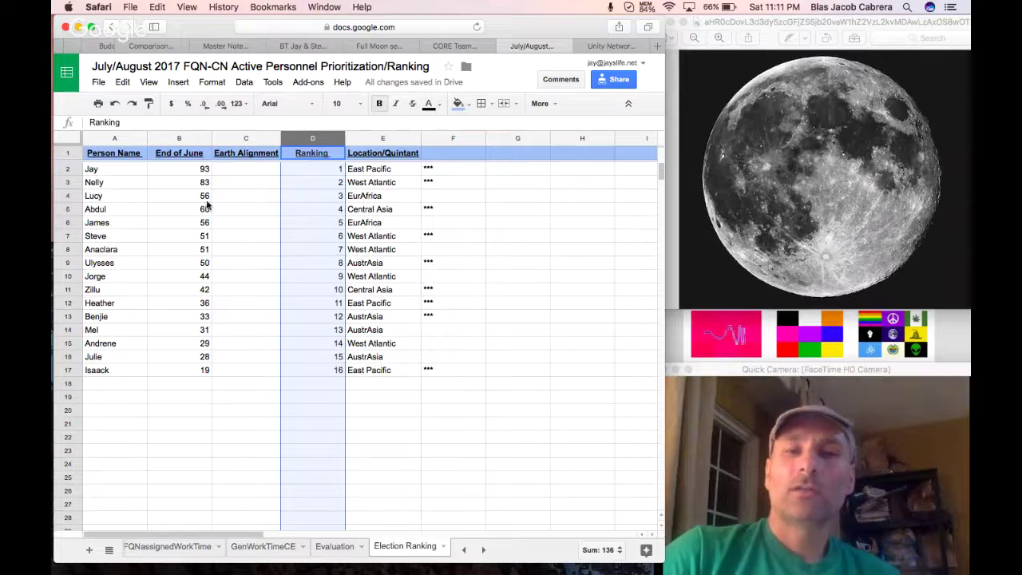
drag(116, 177, 359, 172)
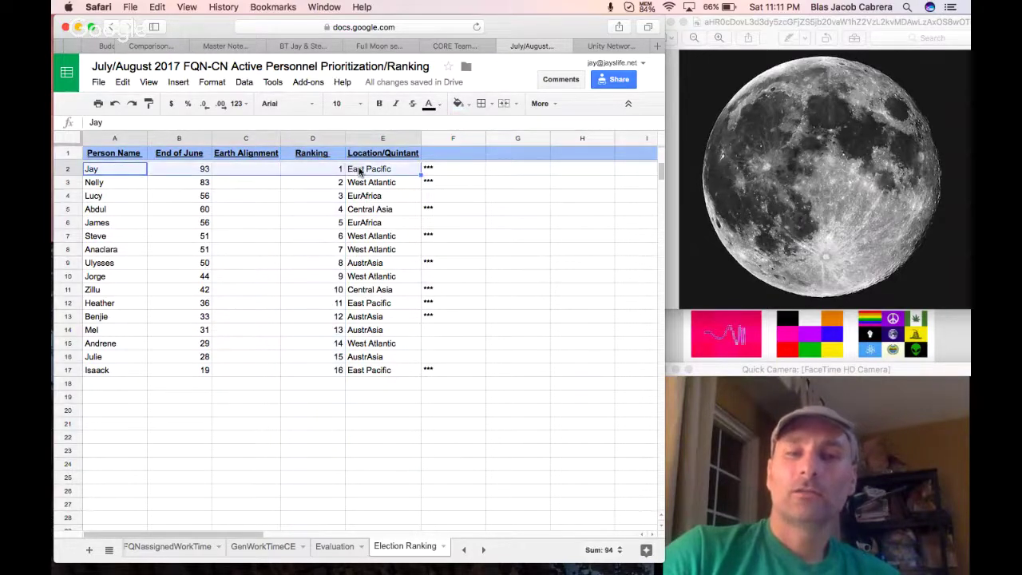
click(369, 239)
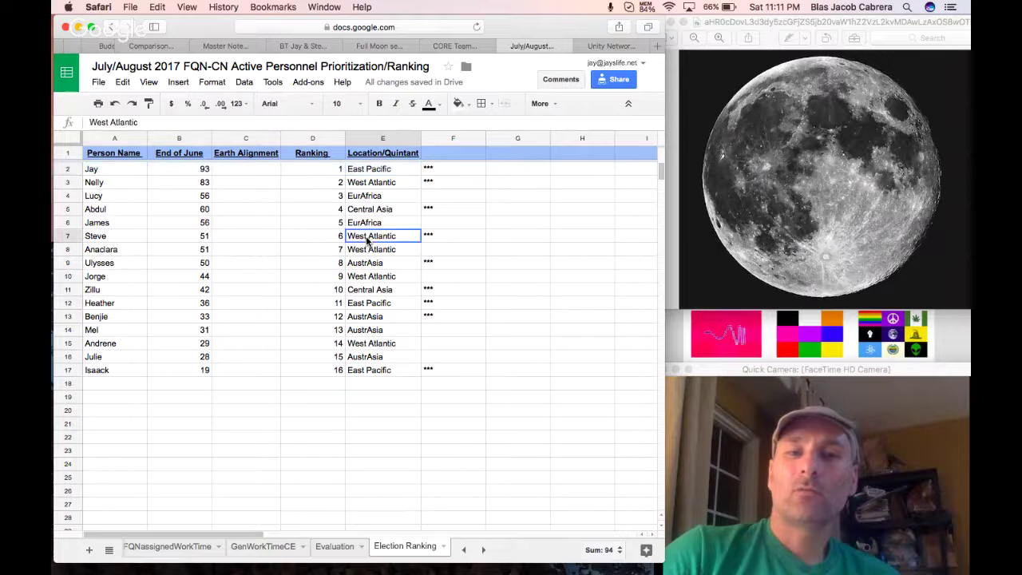
click(364, 170)
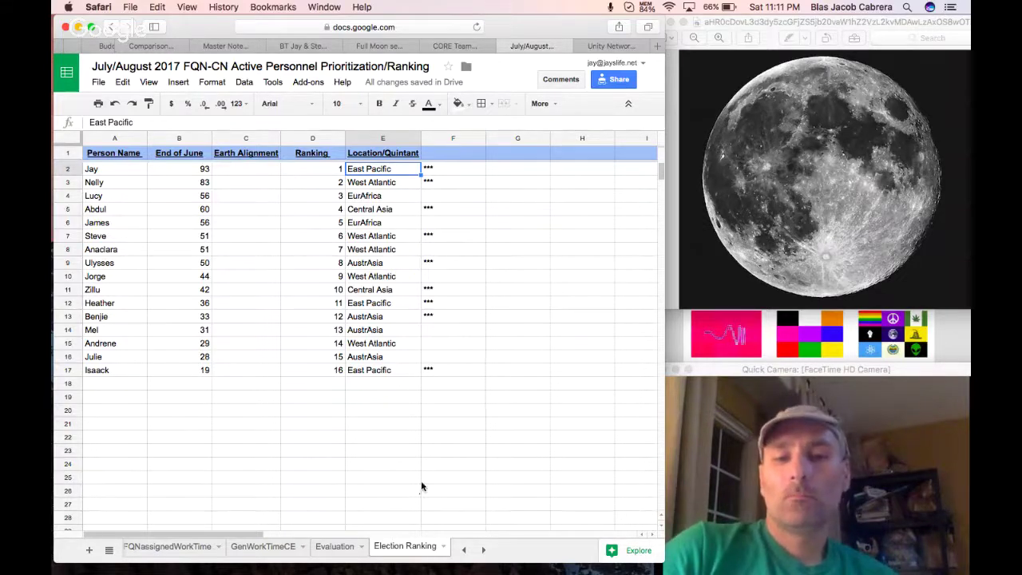
Sort the sheet A→Z by Location/Quintant and review the Central Asia rows and asterisk markers.
click(402, 548)
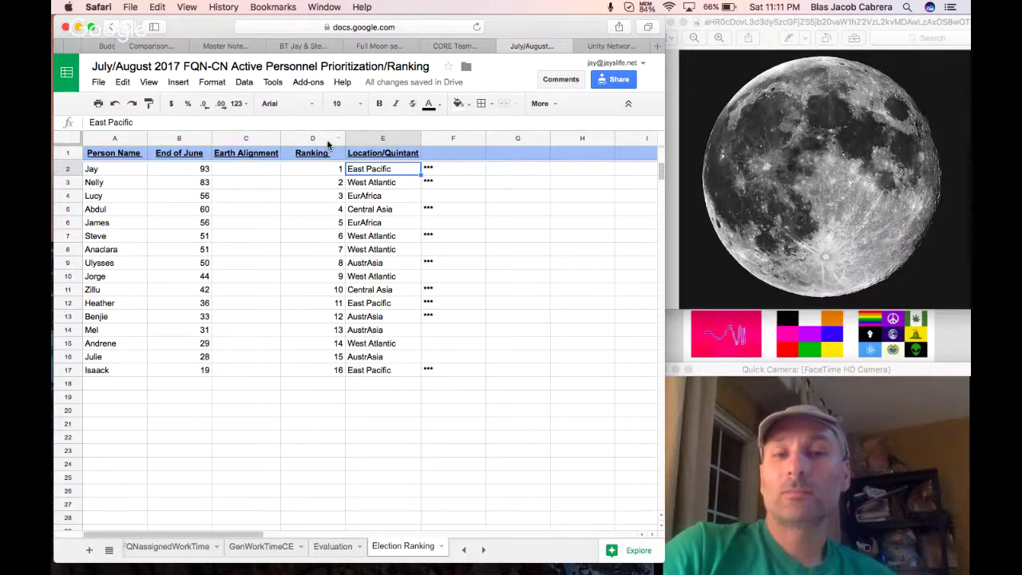
click(413, 139)
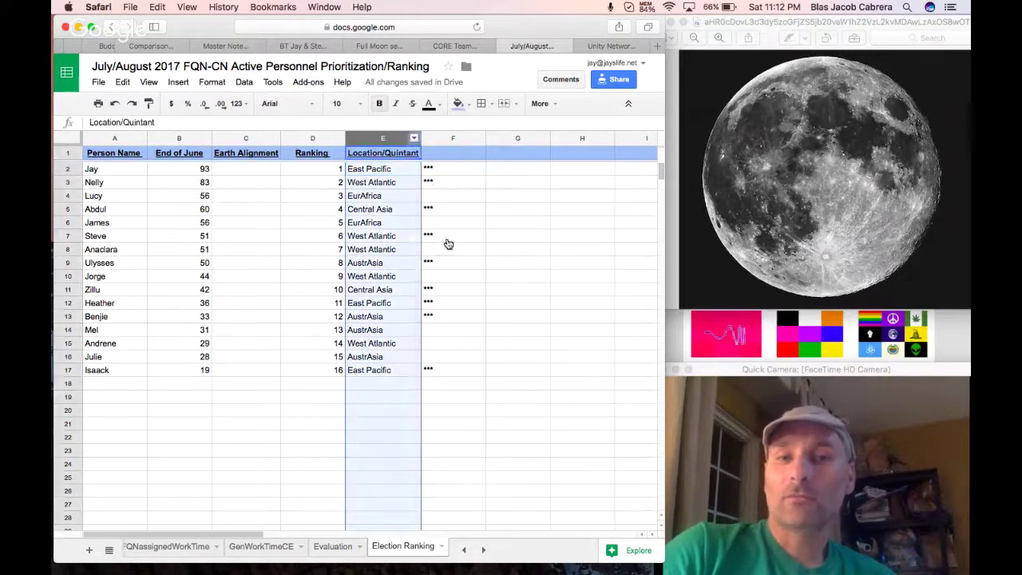
click(448, 344)
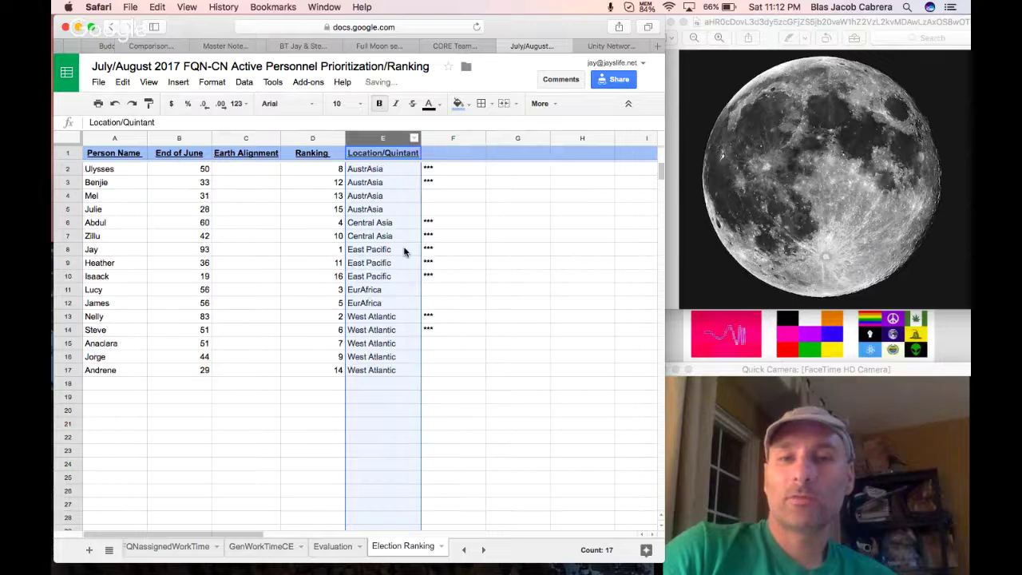
click(363, 227)
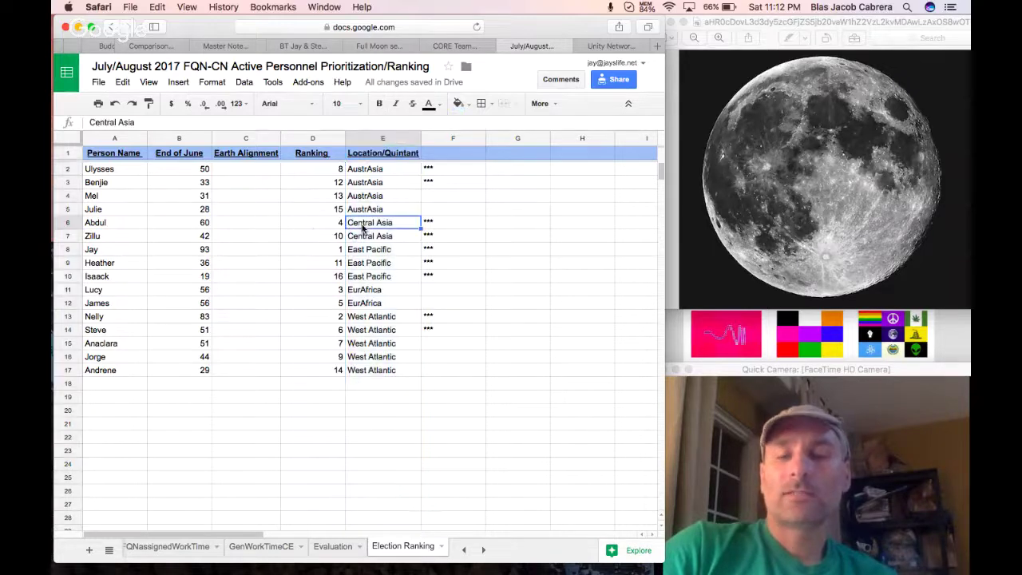
click(136, 229)
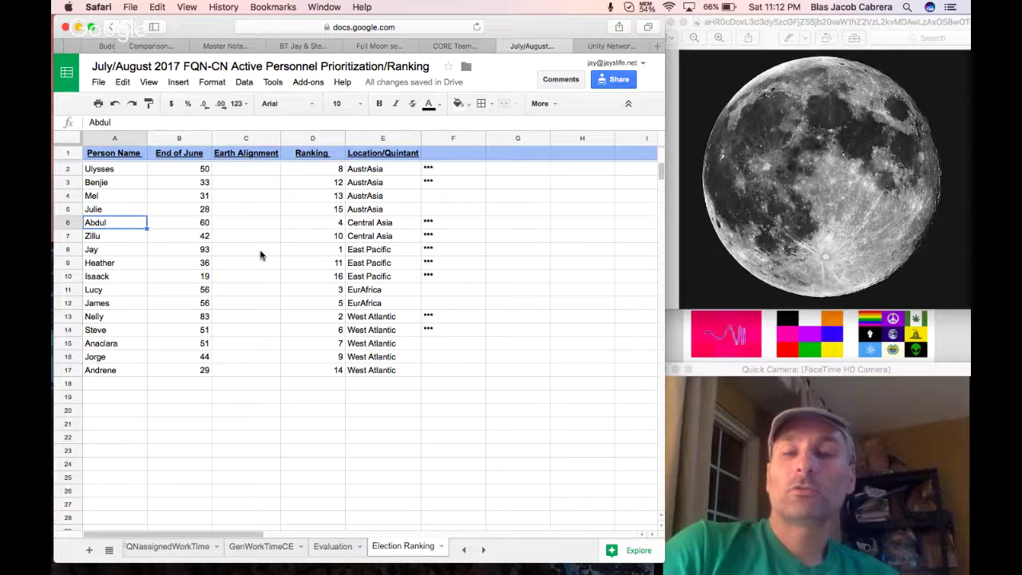
click(369, 226)
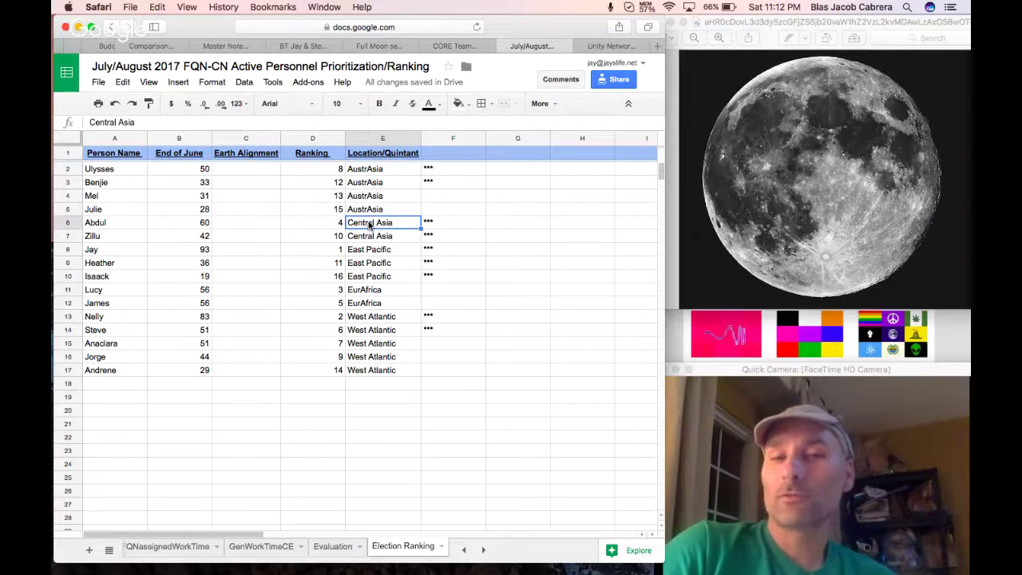
click(446, 227)
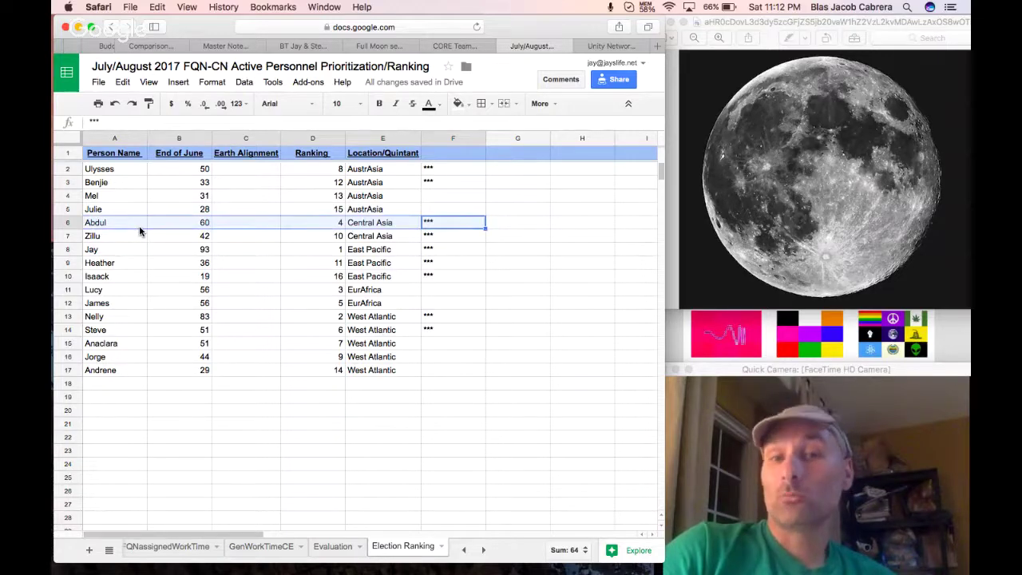
click(373, 241)
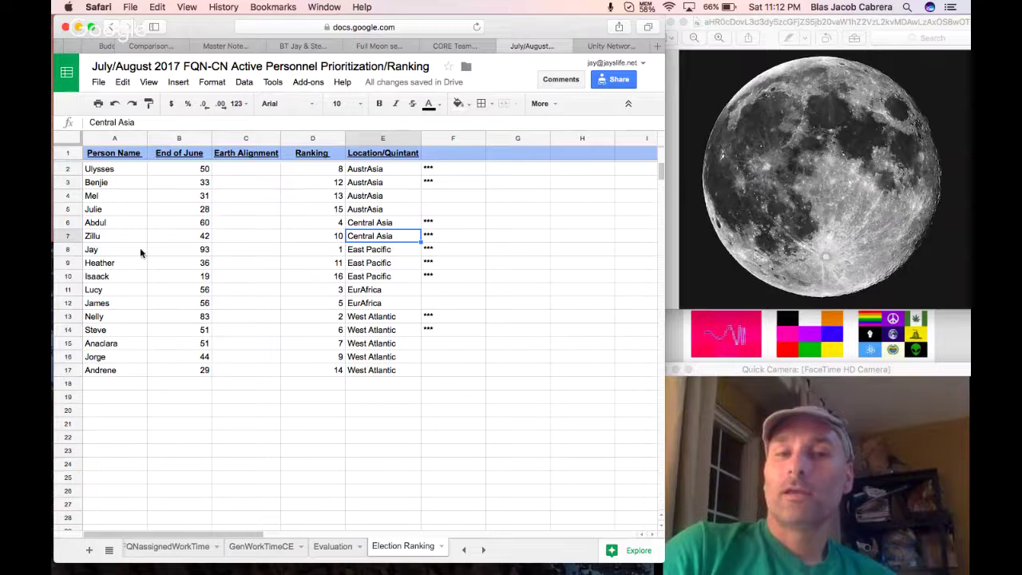
click(70, 250)
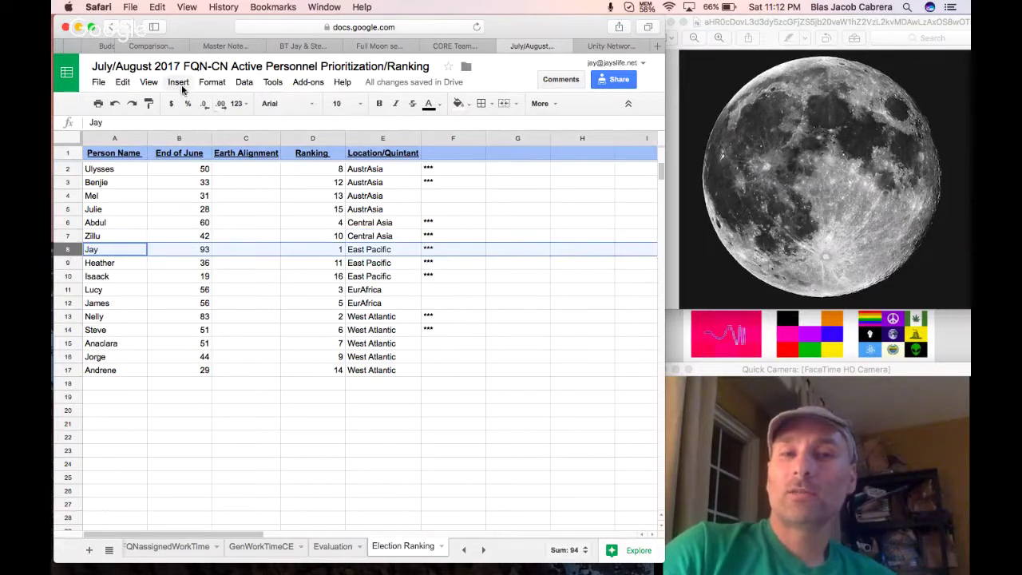
click(178, 82)
click(190, 104)
click(107, 249)
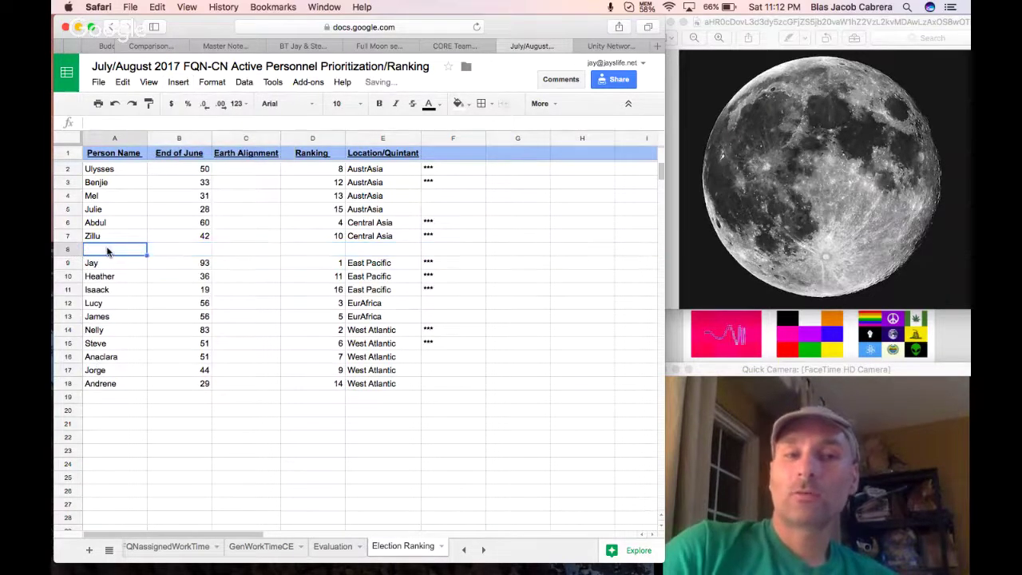
text(Asif)
key(Tab)
text(?)
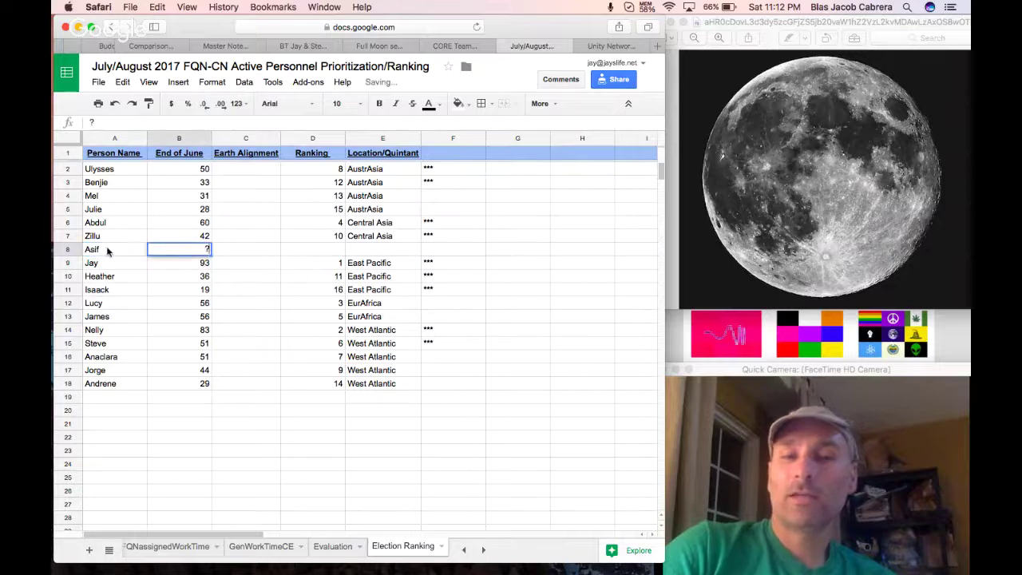
text(?)
key(Tab)
key(Tab)
text(??)
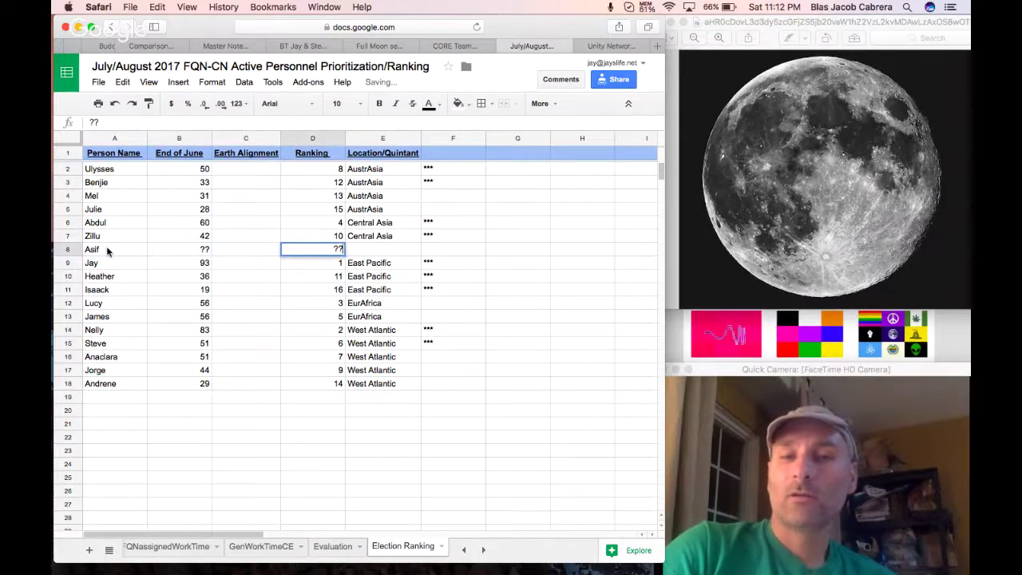
key(Tab)
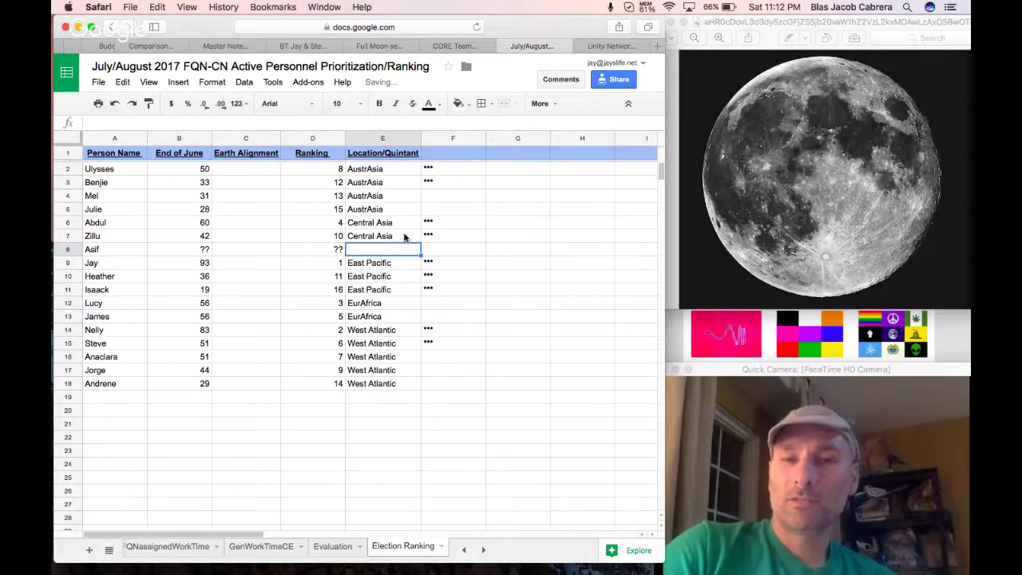
click(404, 237)
click(397, 250)
text(Central Asia)
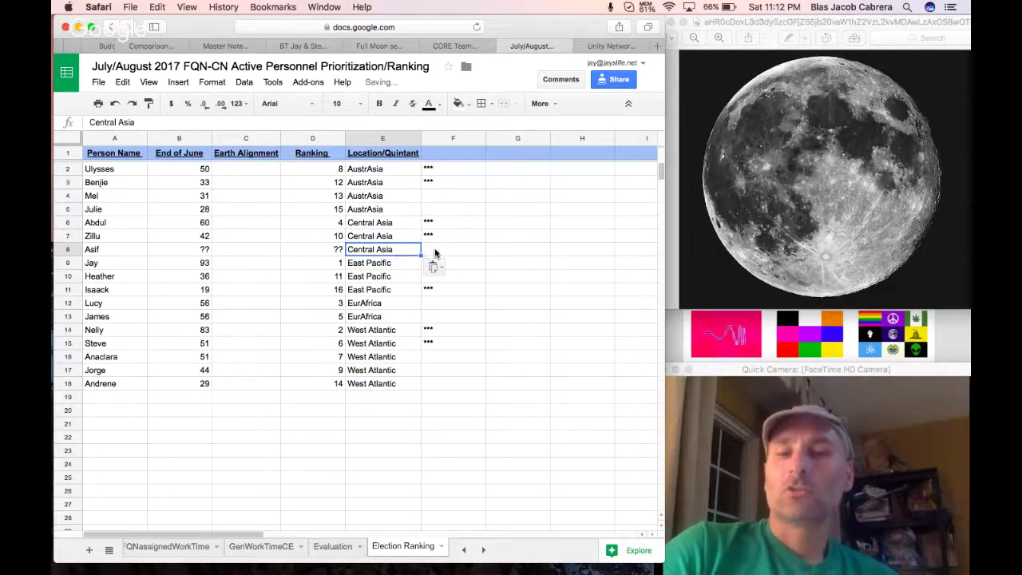
key(Tab)
click(365, 227)
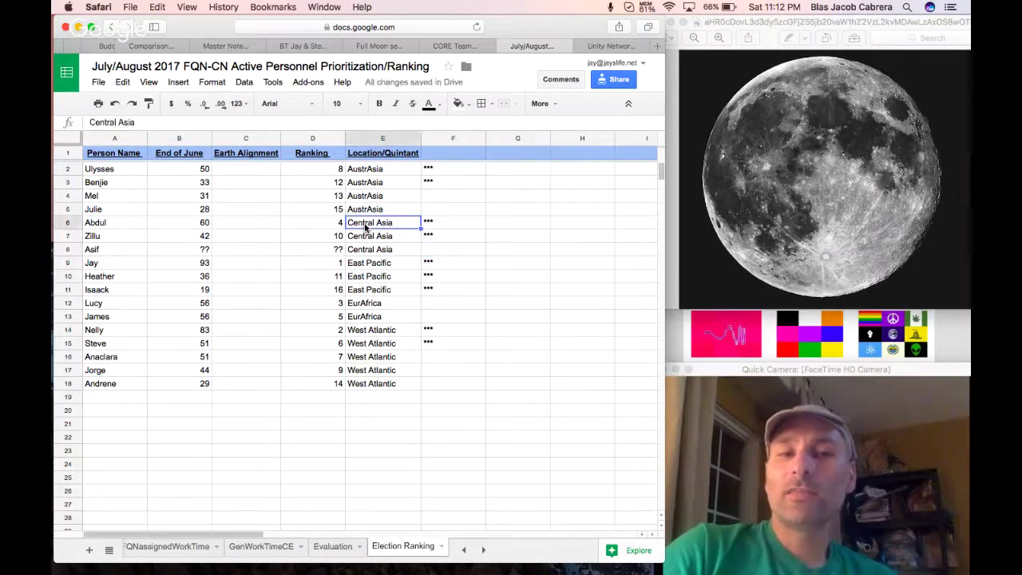
click(367, 240)
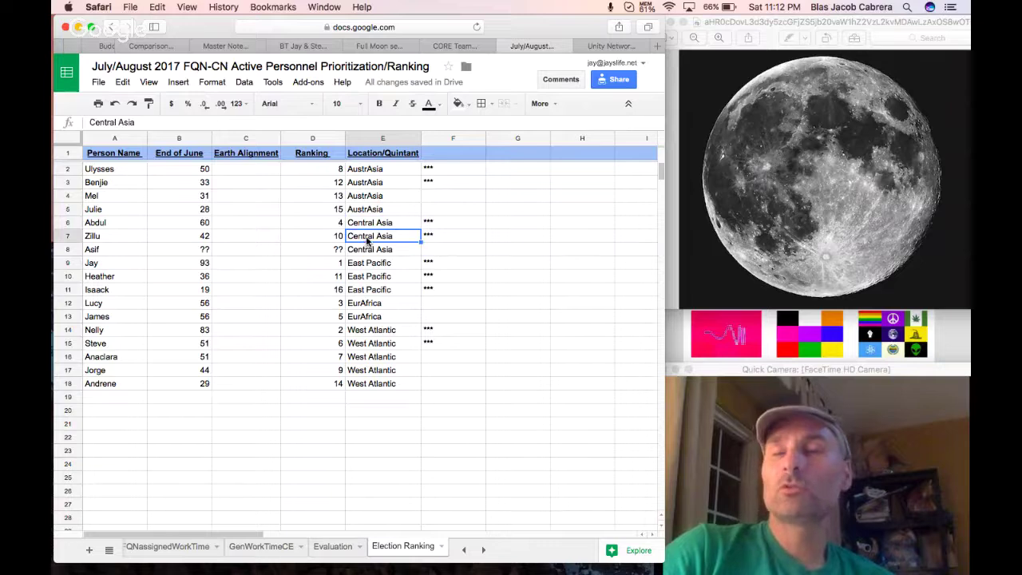
click(365, 253)
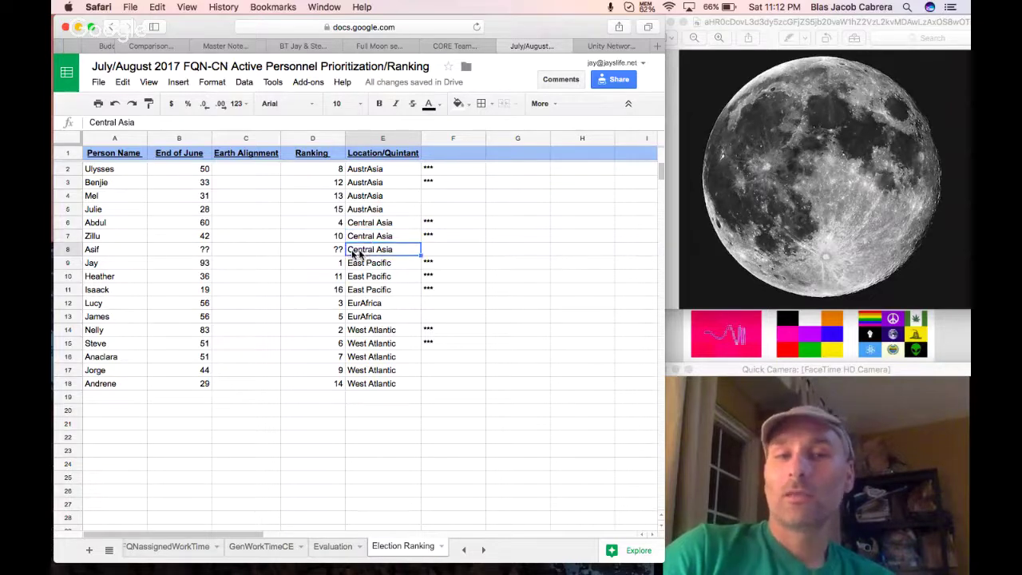
click(134, 254)
click(70, 249)
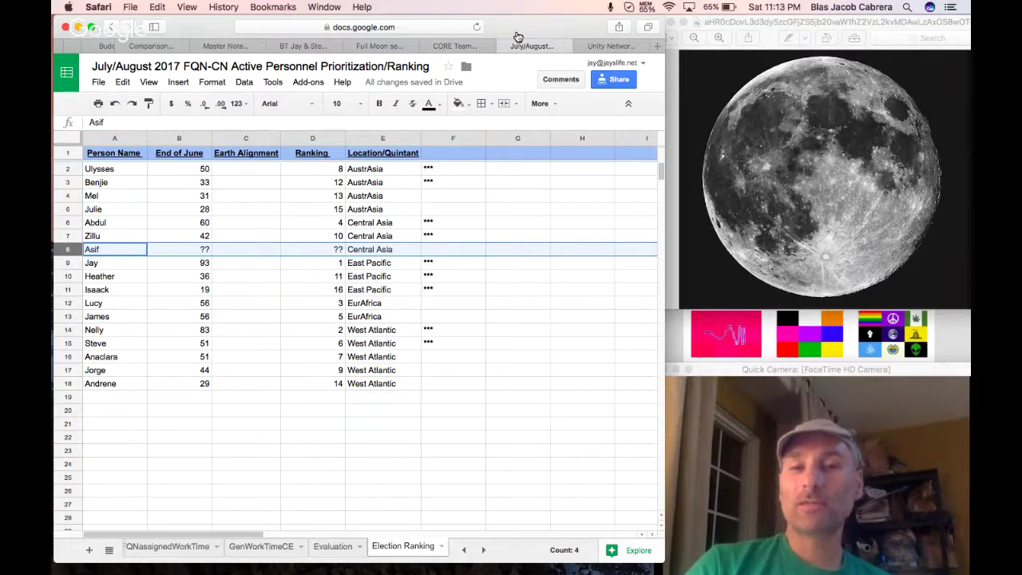
From the Full Moon session notes, follow the Full Moon Elections form link into a new tab.
click(454, 46)
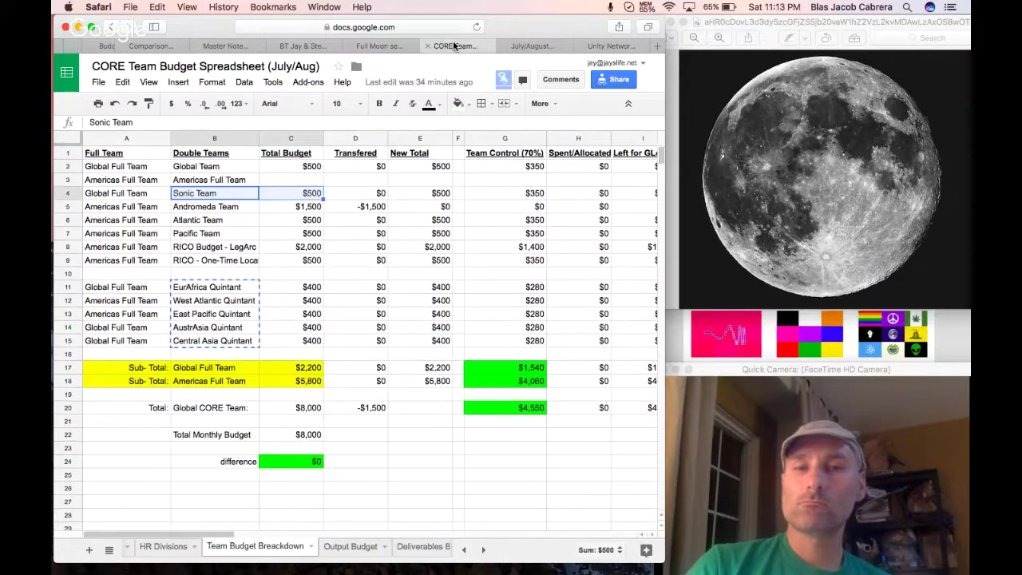
click(380, 46)
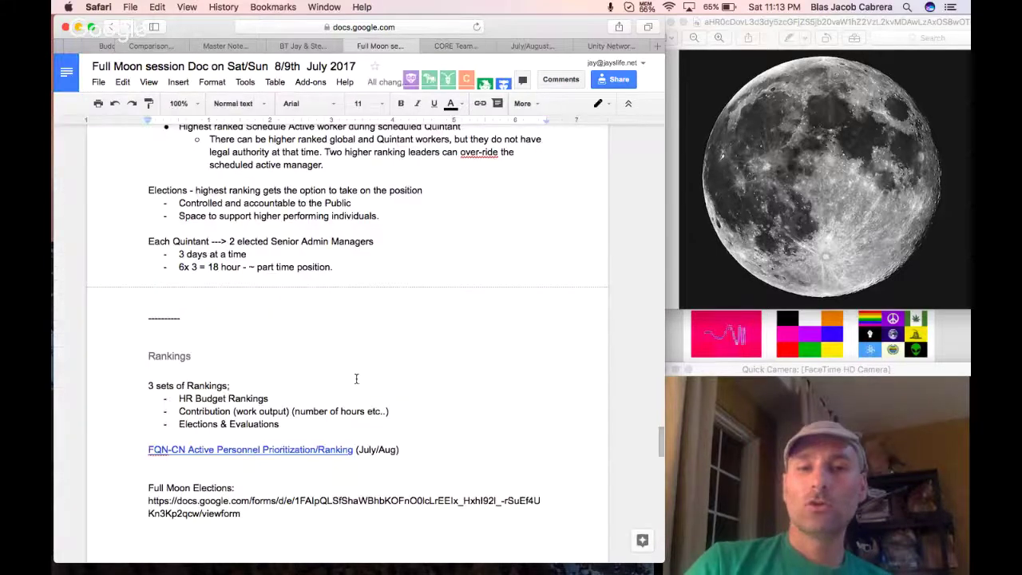
scroll(356, 379, down, 2)
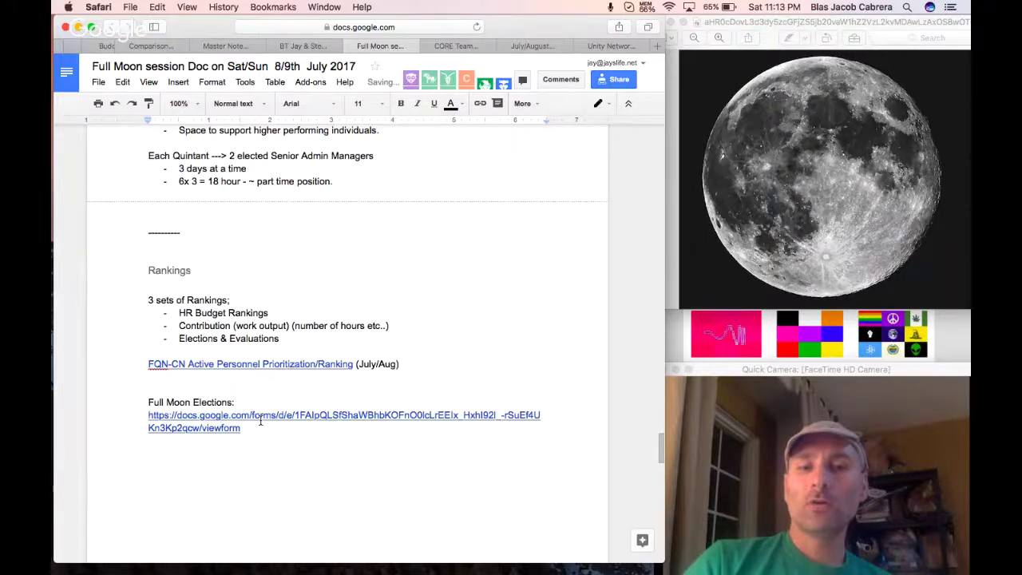
click(260, 415)
click(268, 449)
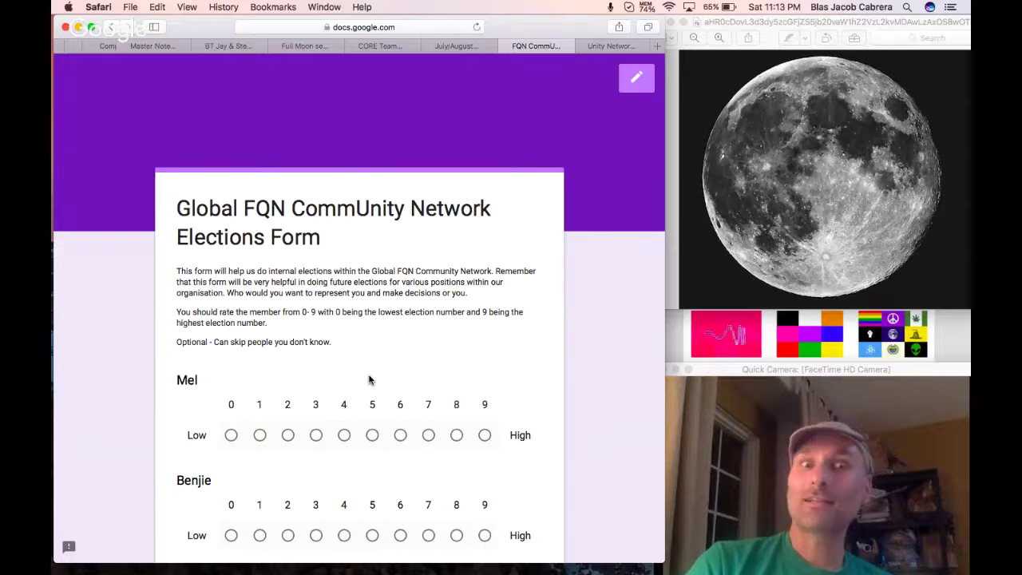
Rate the first twelve members 8, 2, 5, 2, 8, 3, 8, 5, 8, 4, 7 and 7.
scroll(369, 380, down, 2)
scroll(369, 380, down, 1)
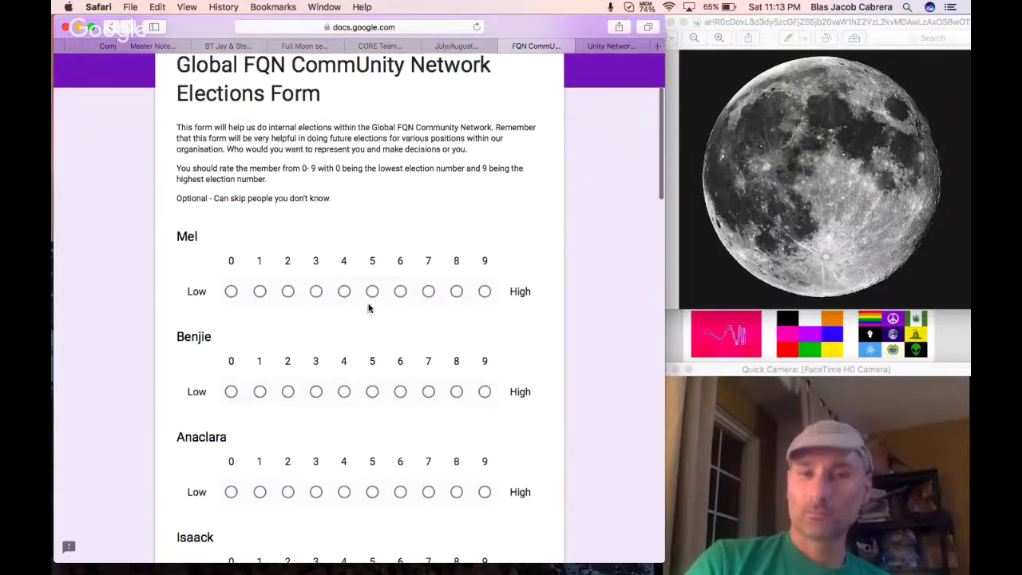
click(456, 292)
scroll(452, 293, down, 3)
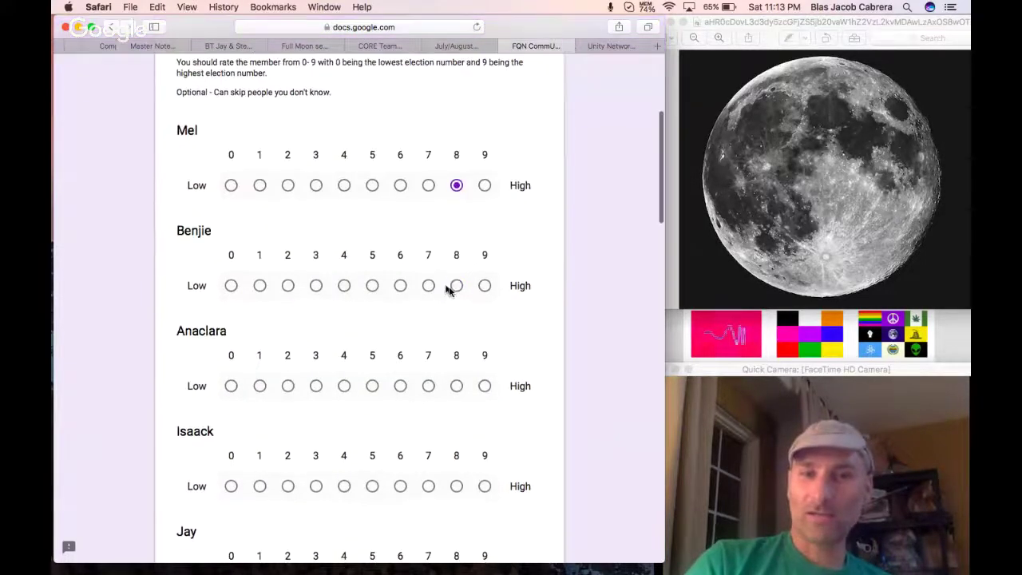
click(288, 286)
scroll(290, 289, down, 3)
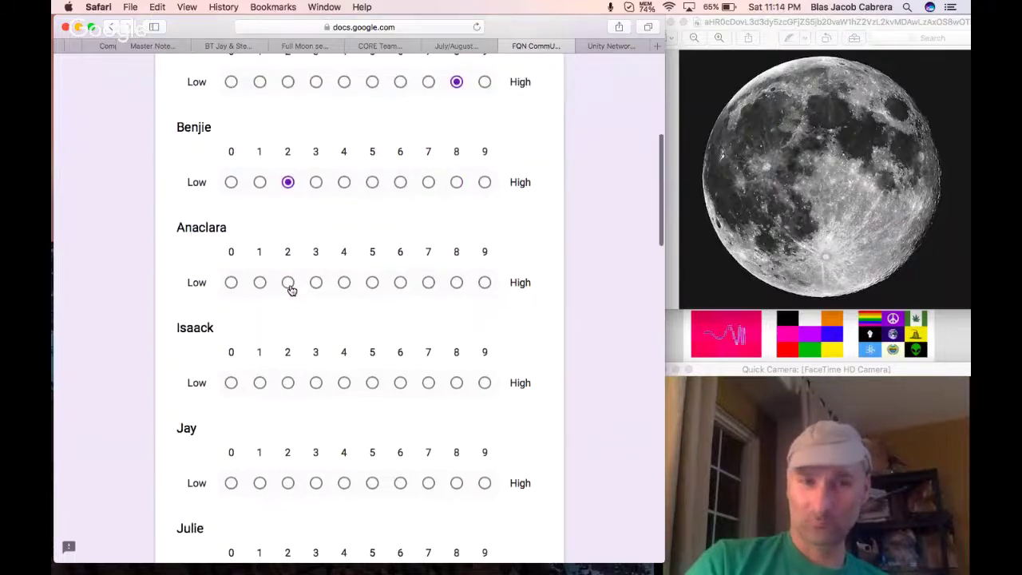
click(372, 283)
scroll(369, 287, down, 2)
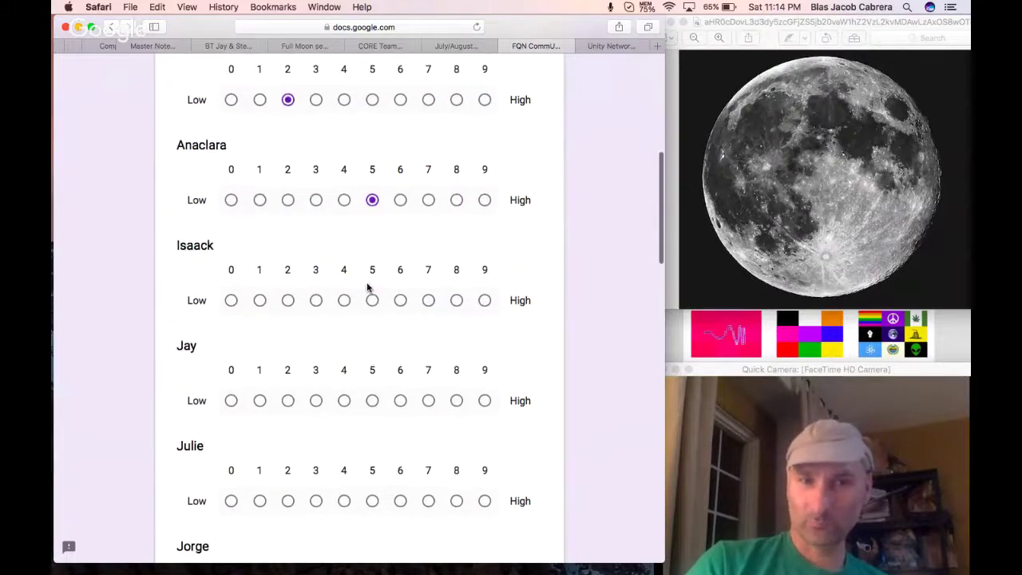
click(289, 301)
scroll(289, 306, down, 3)
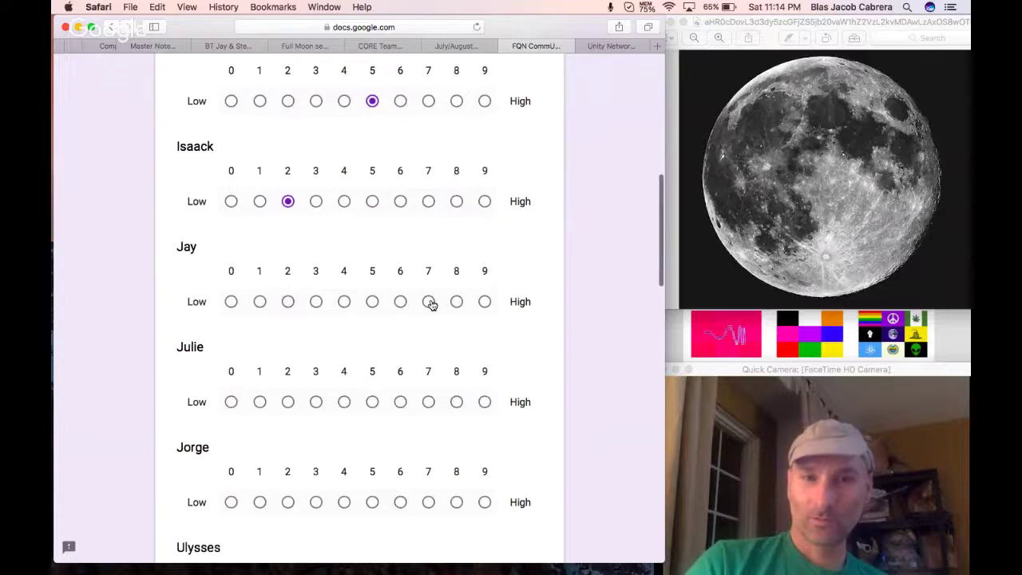
click(454, 303)
scroll(455, 303, down, 3)
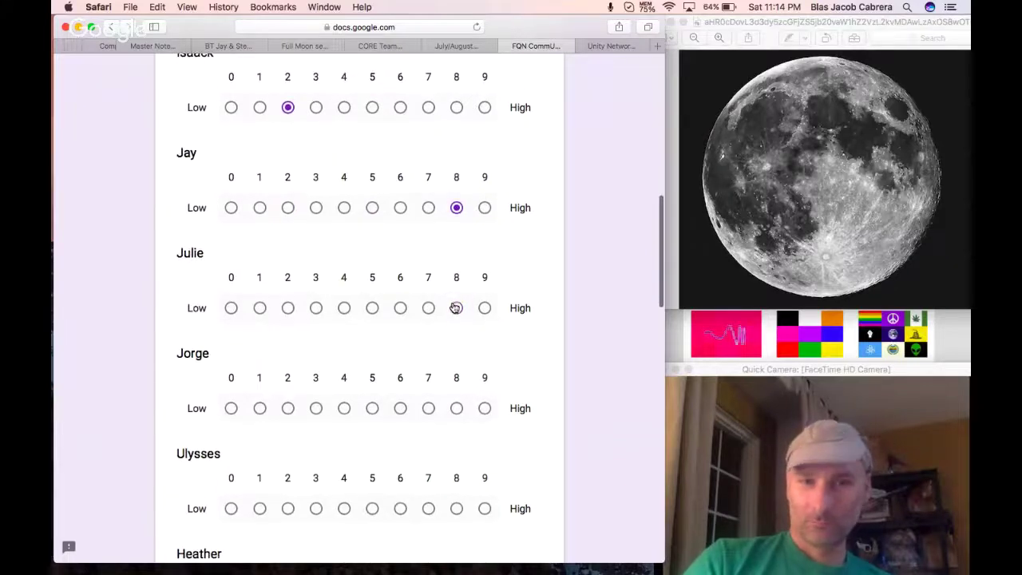
click(315, 308)
scroll(313, 303, down, 3)
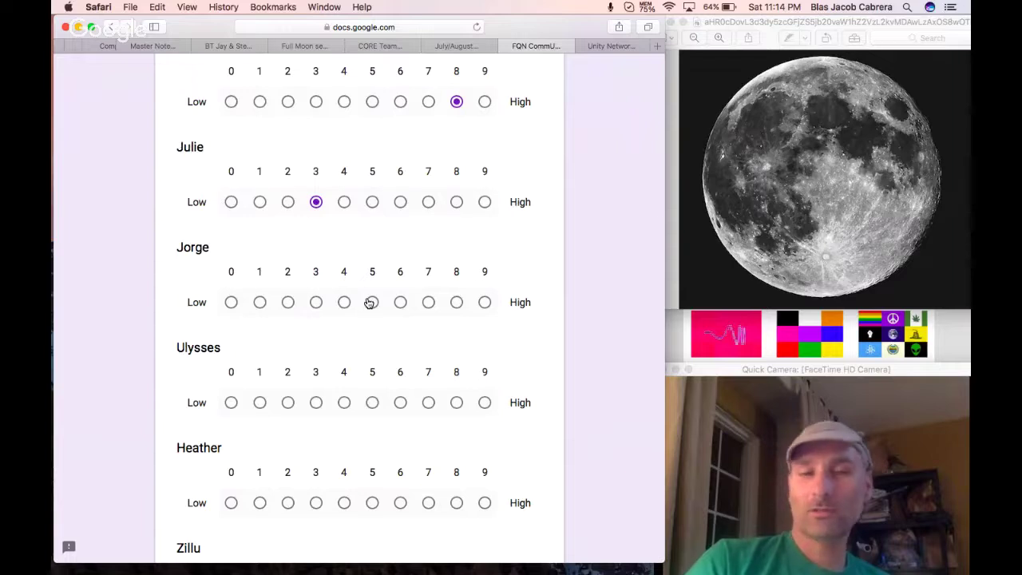
click(456, 302)
scroll(451, 300, down, 3)
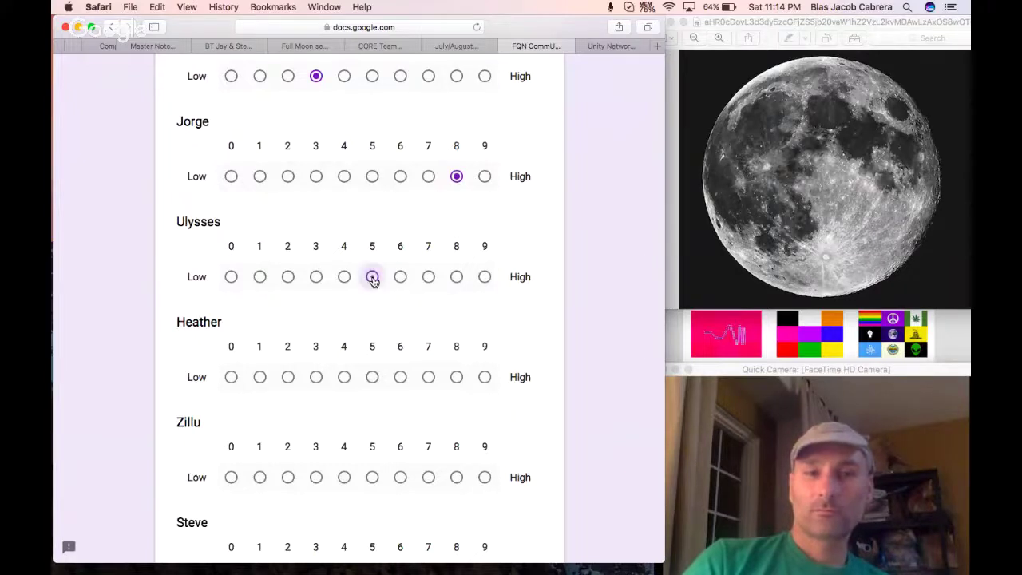
click(373, 278)
scroll(374, 280, down, 3)
click(456, 275)
scroll(456, 278, down, 3)
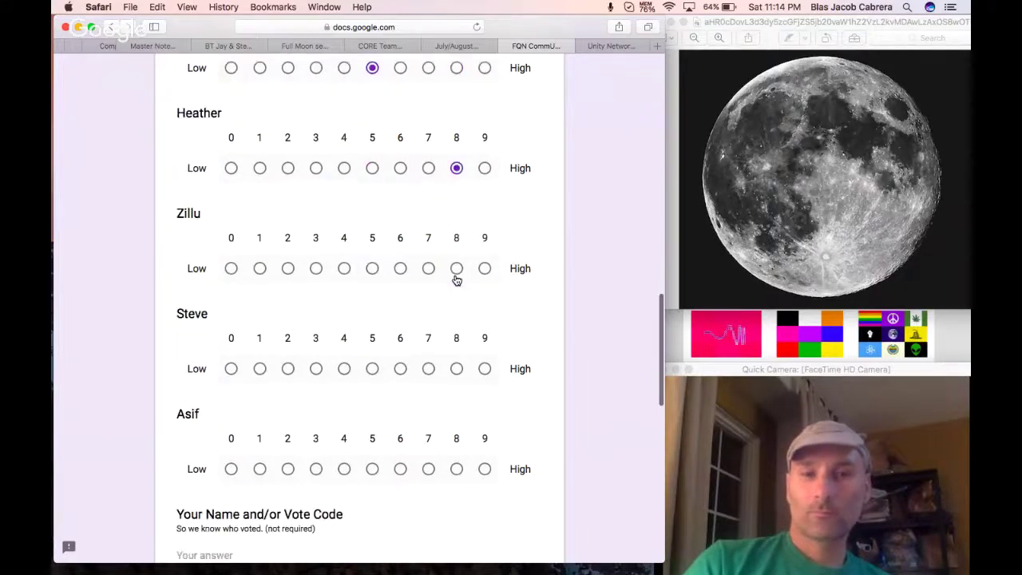
click(343, 269)
scroll(343, 271, down, 3)
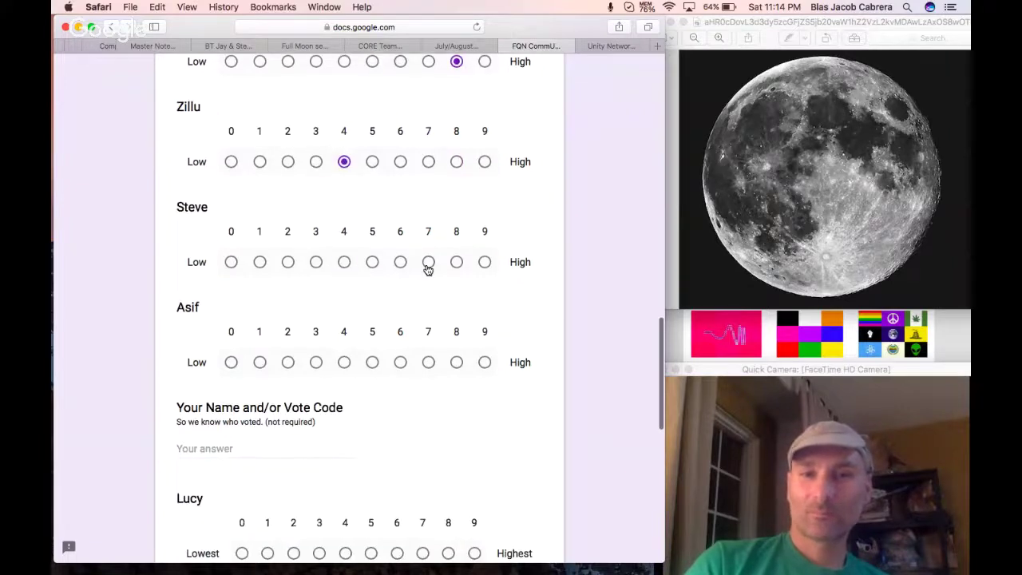
click(428, 267)
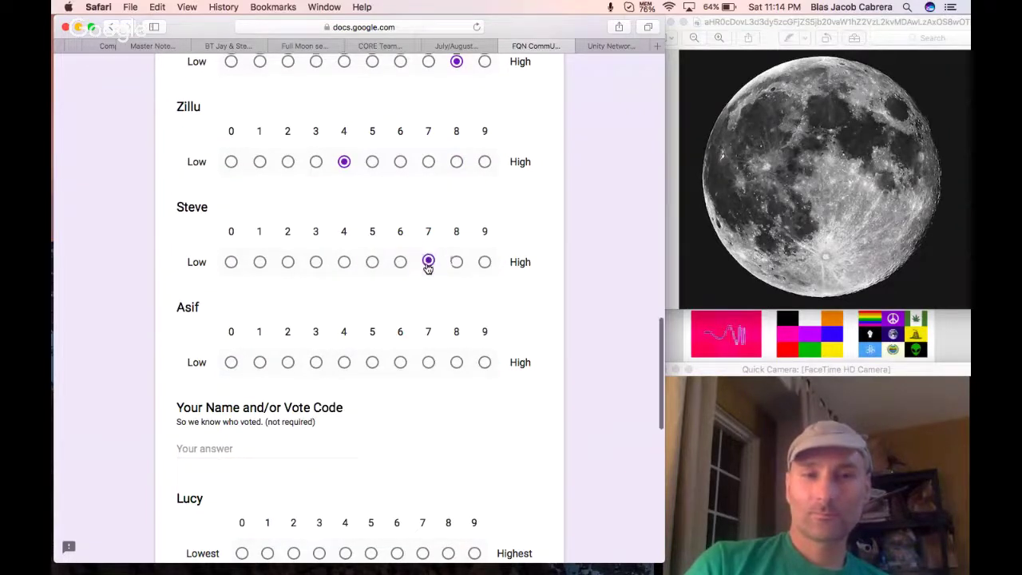
scroll(429, 280, down, 2)
click(429, 296)
scroll(429, 299, down, 4)
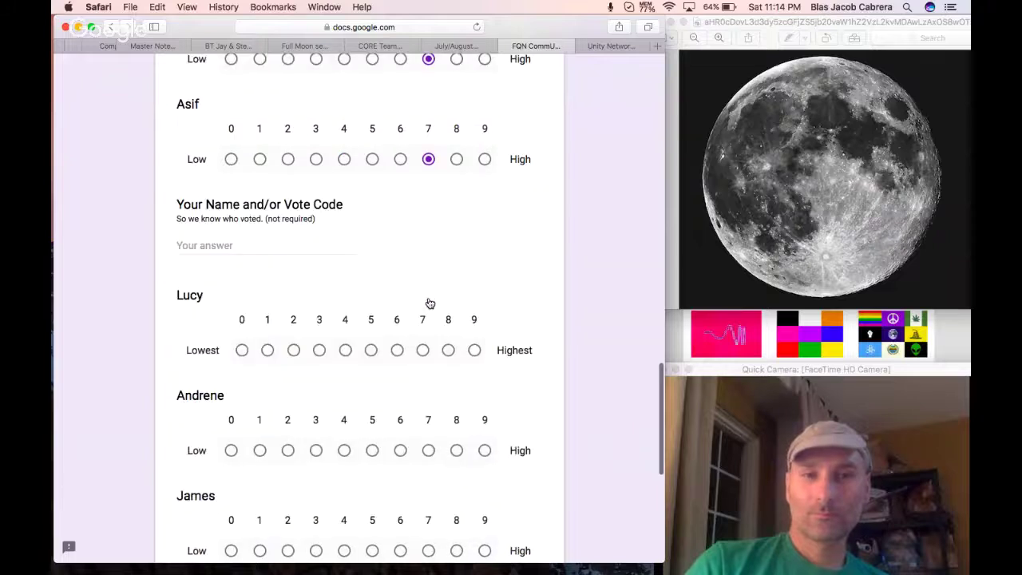
Enter the voter's name, then rate the remaining five members 6, 6, 7, 8 and 7.
click(304, 243)
text(Jay)
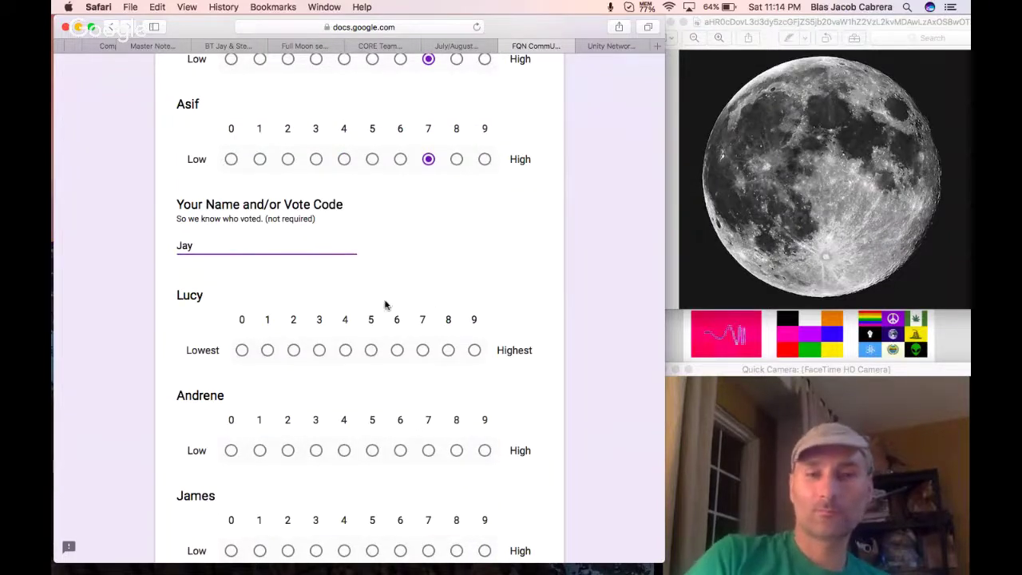
click(397, 350)
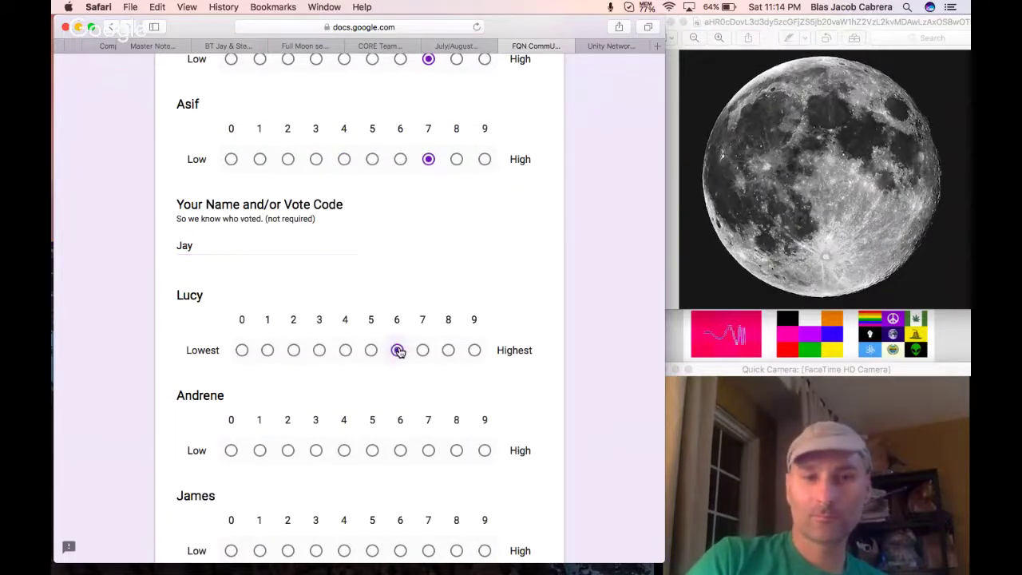
scroll(398, 352, down, 3)
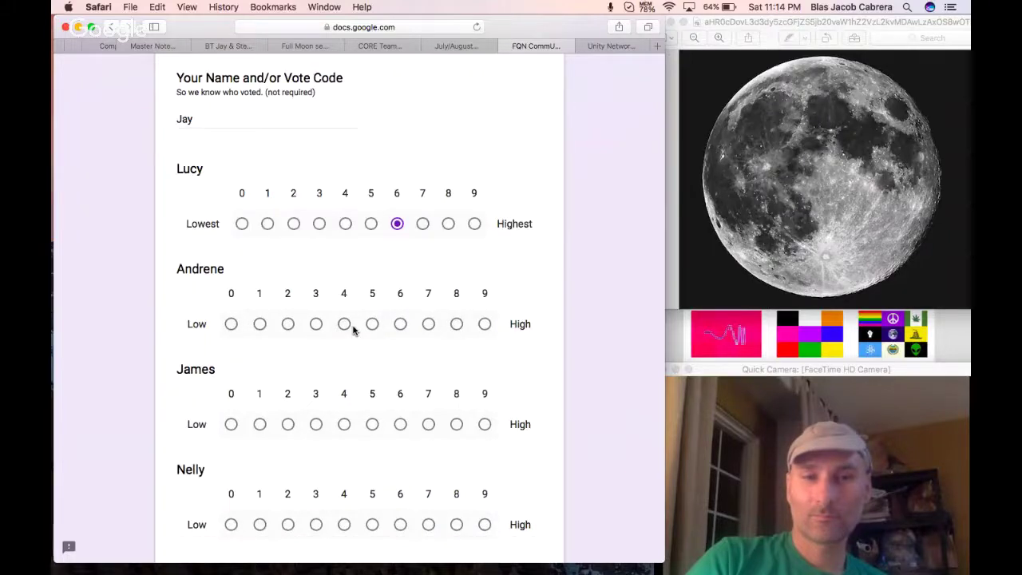
click(400, 324)
scroll(403, 326, down, 3)
click(427, 316)
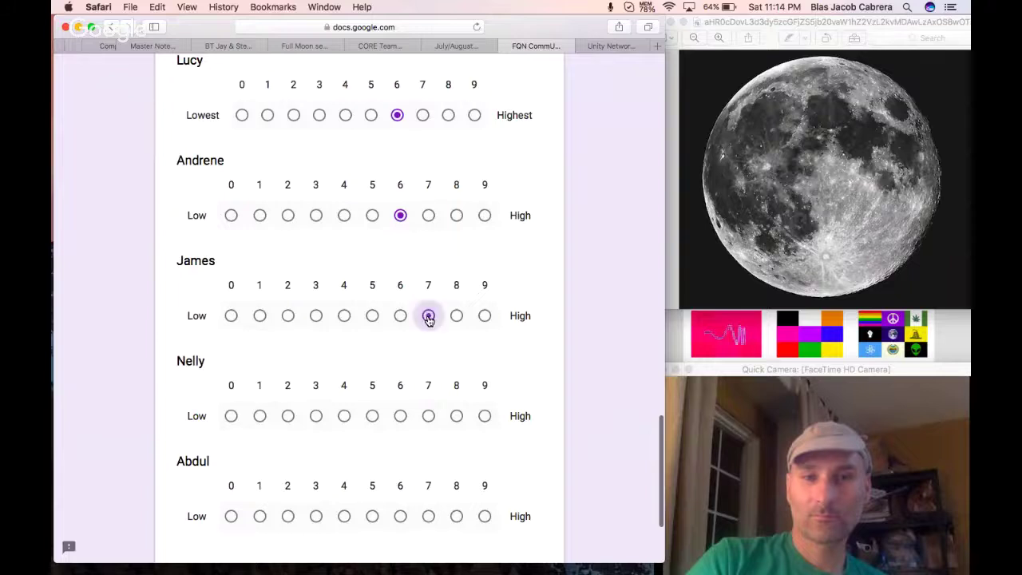
scroll(429, 318, down, 3)
click(456, 304)
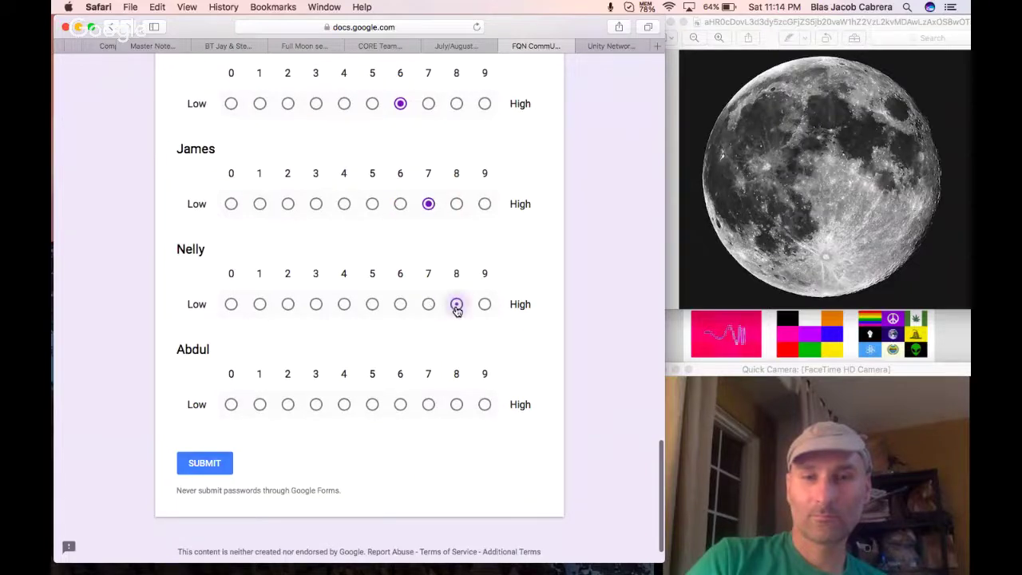
scroll(455, 308, down, 1)
click(429, 364)
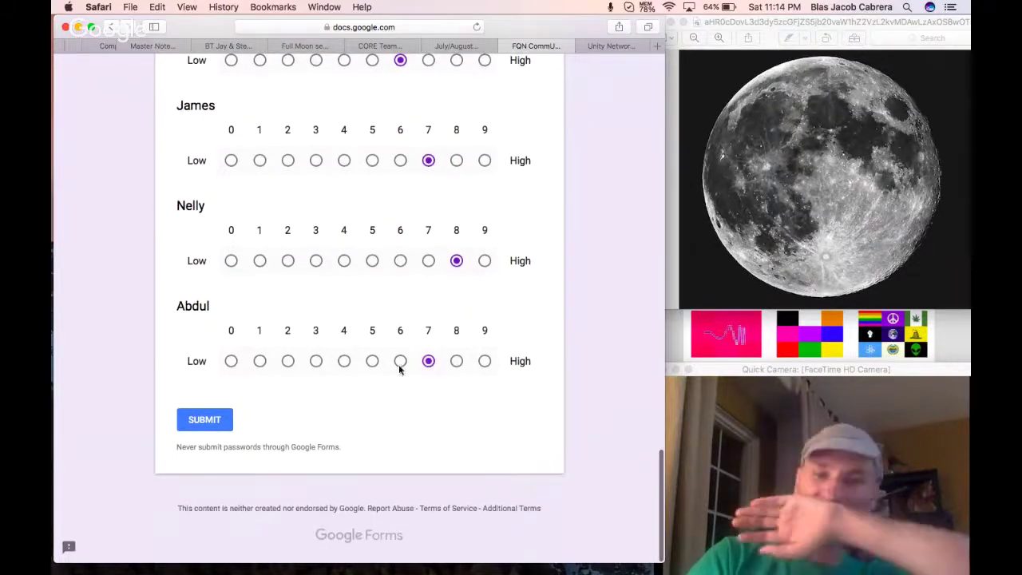
Submit the elections form and close its tab to return to the ranking spreadsheet.
click(209, 421)
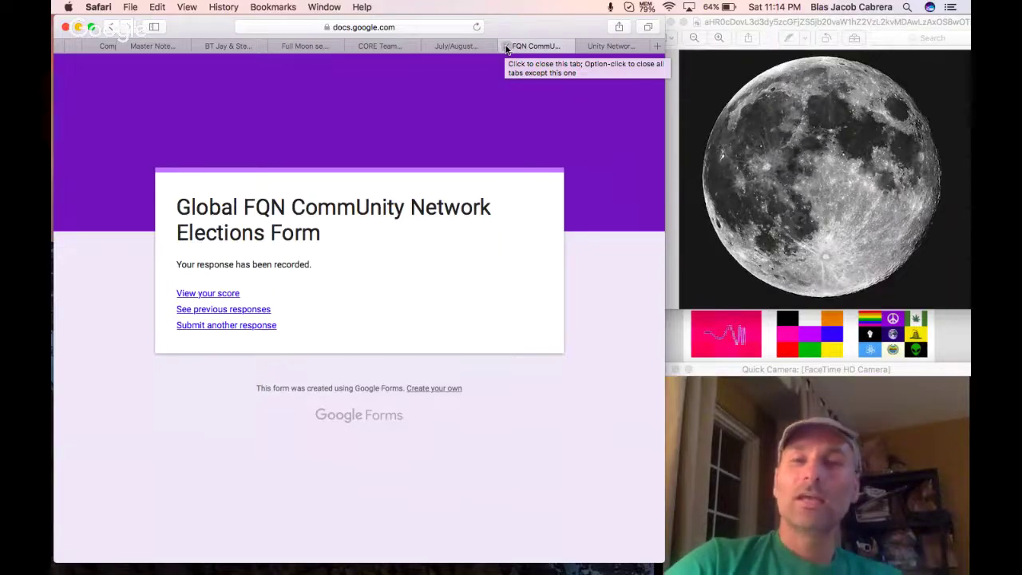
click(506, 46)
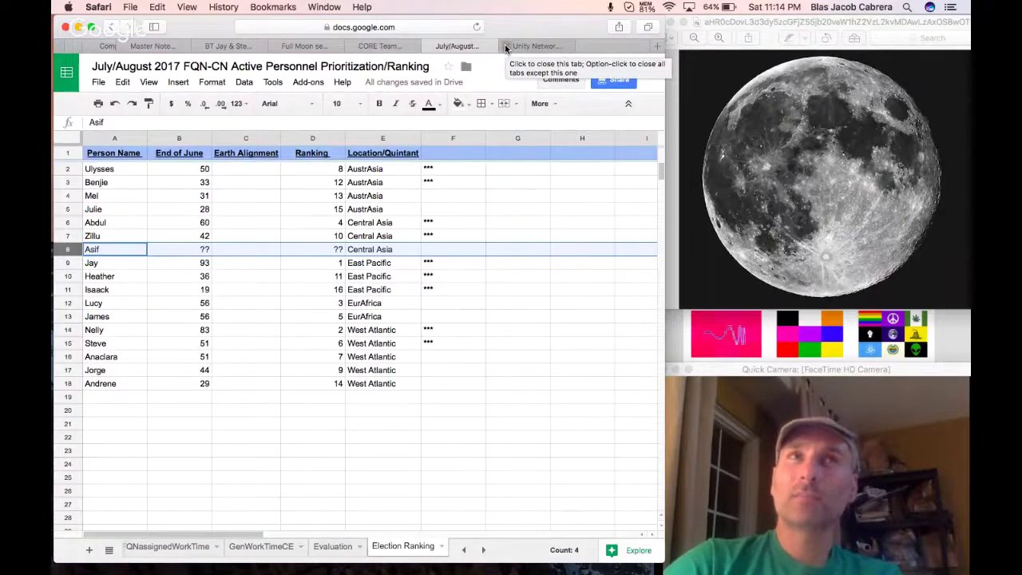
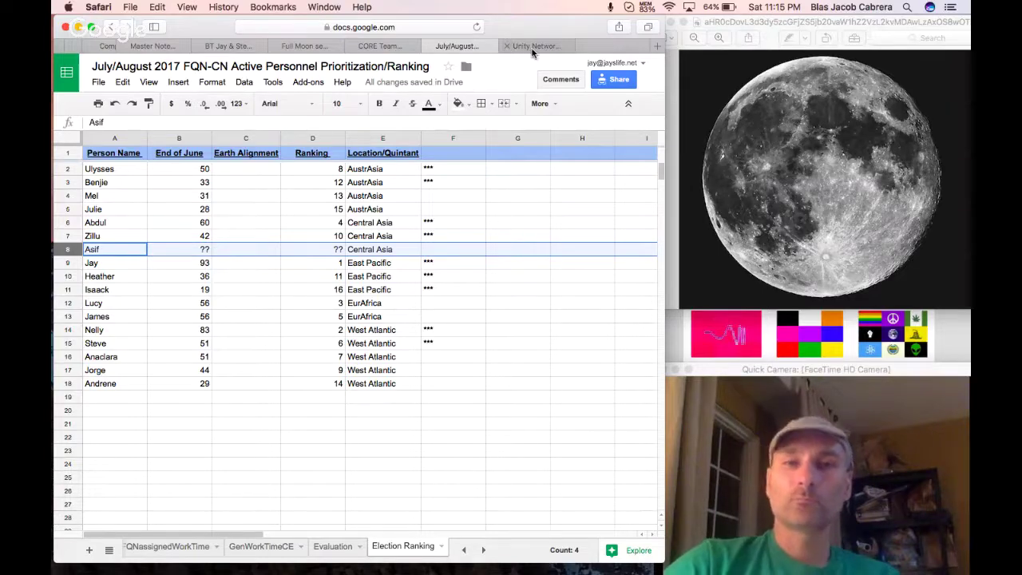
Close the extra browser tab and switch to the Full Moon session document.
click(505, 45)
click(458, 45)
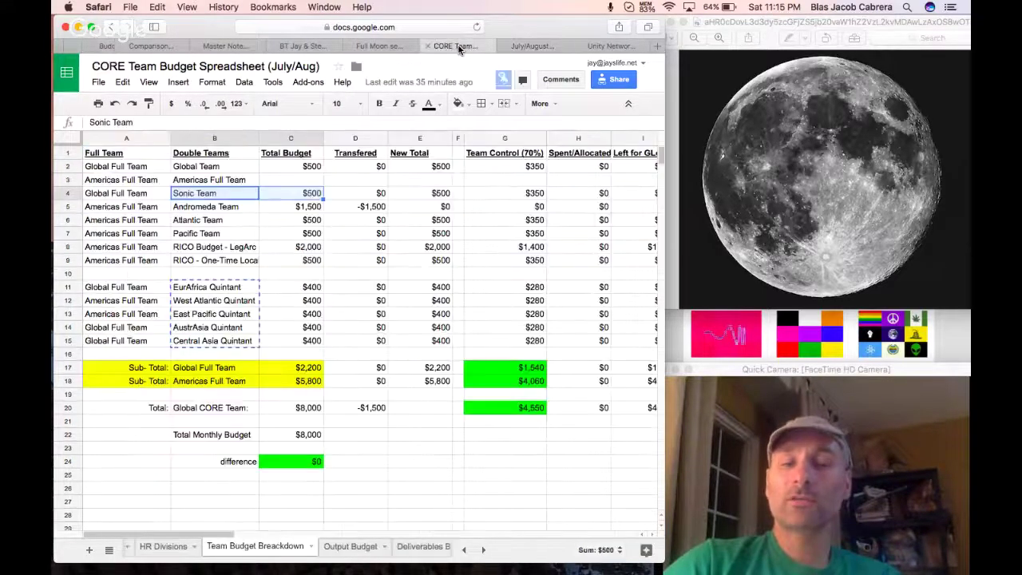
click(381, 46)
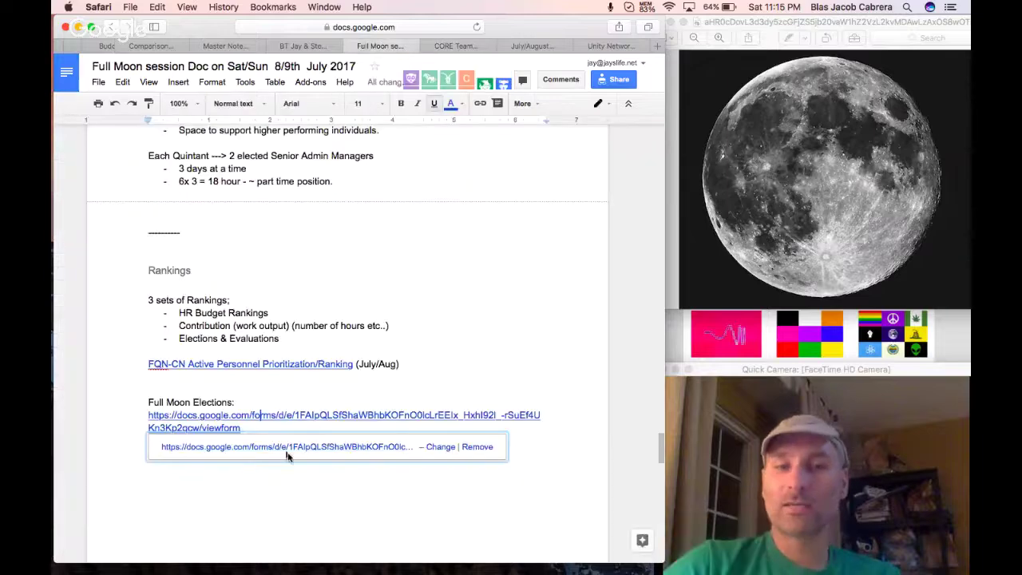
Add a '---' divider with blank lines below the Full Moon Elections link.
click(289, 490)
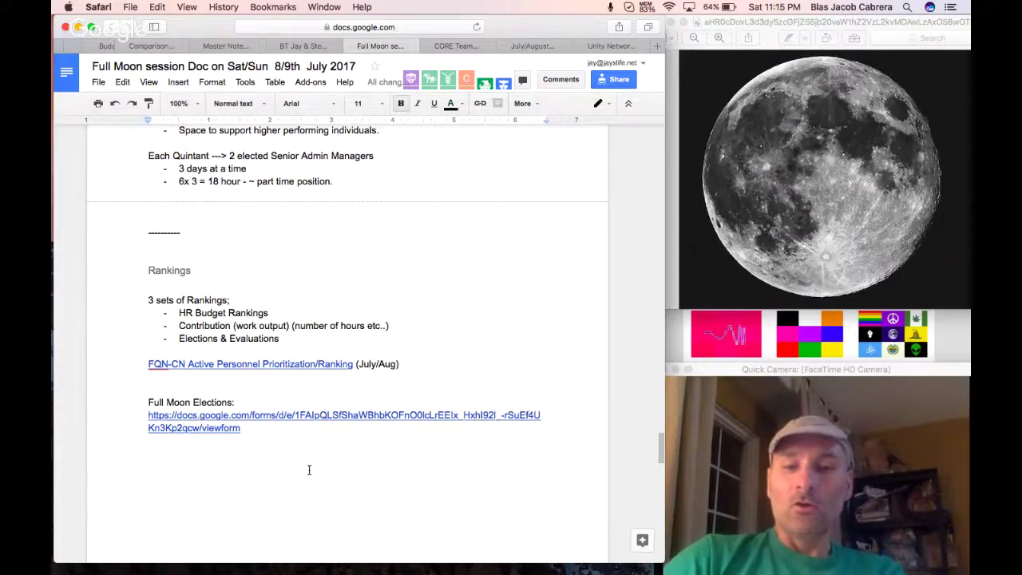
text(----------)
key(Return)
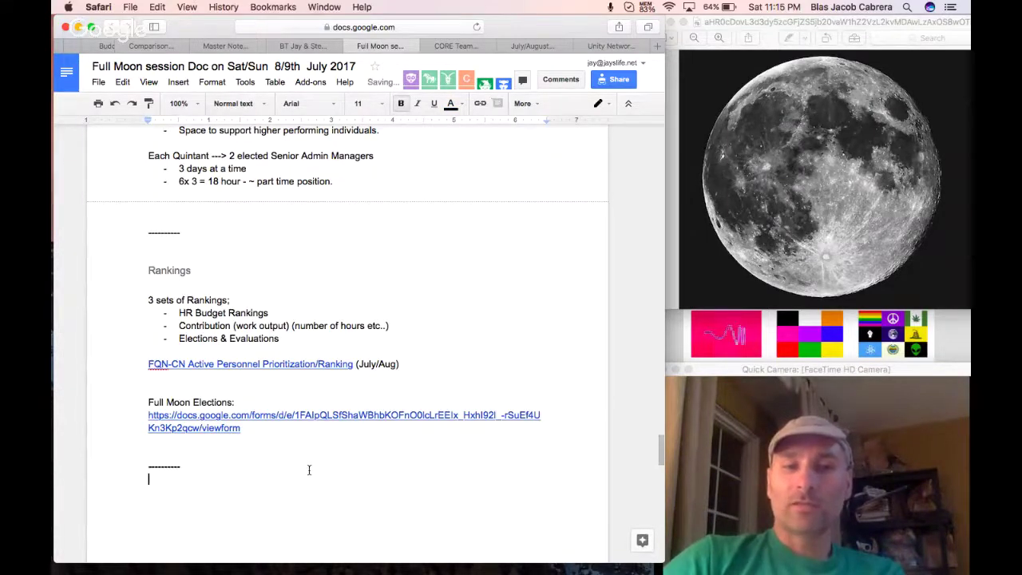
key(Return)
key(Return)
scroll(239, 424, down, 2)
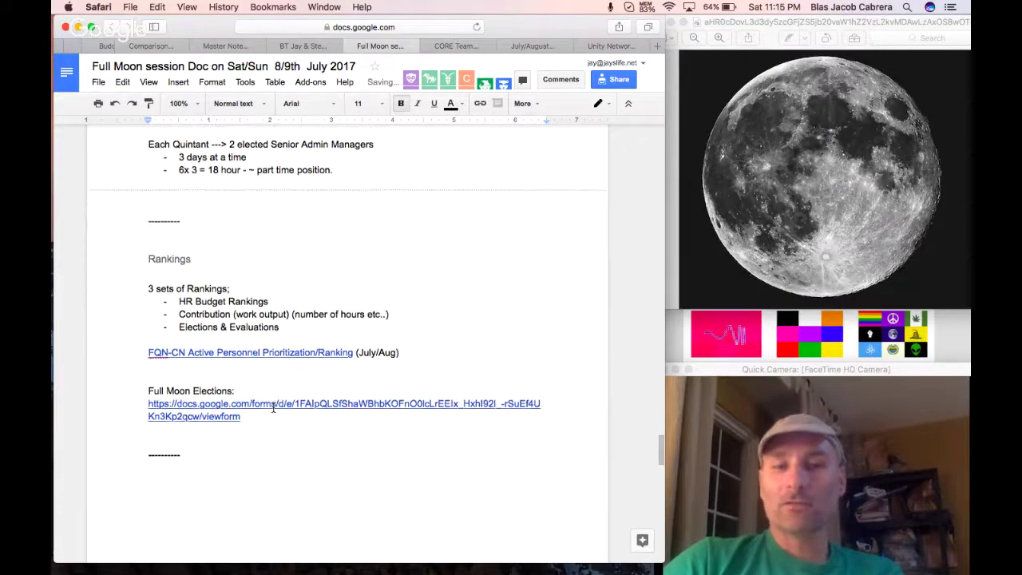
List the four attendees' names on separate lines.
key(Return)
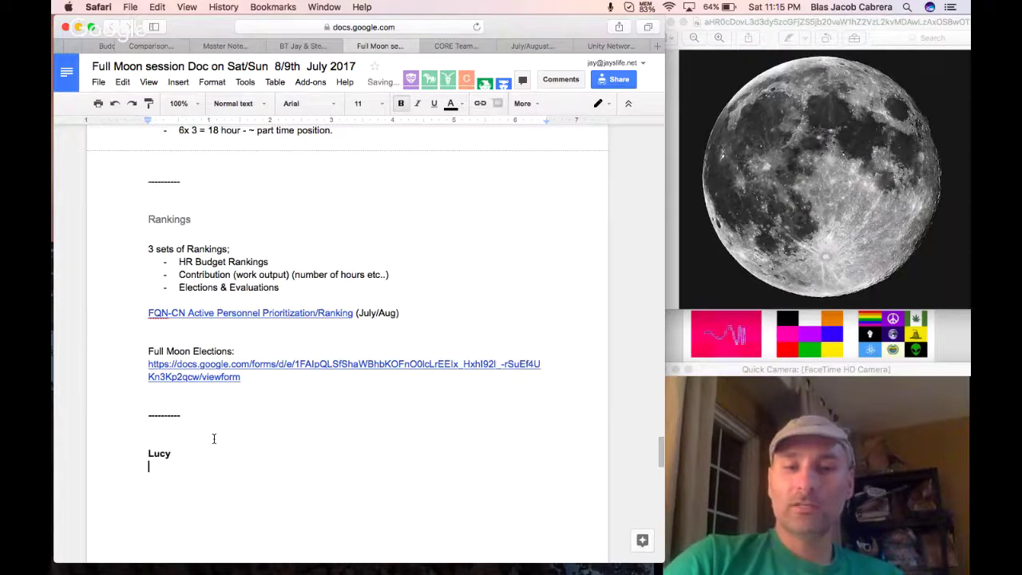
key(Return)
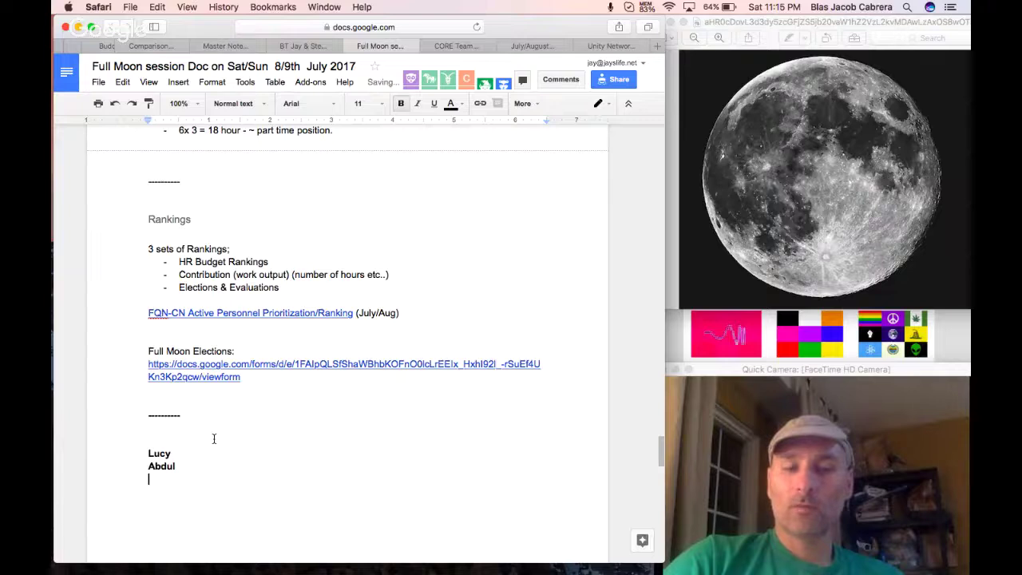
key(Return)
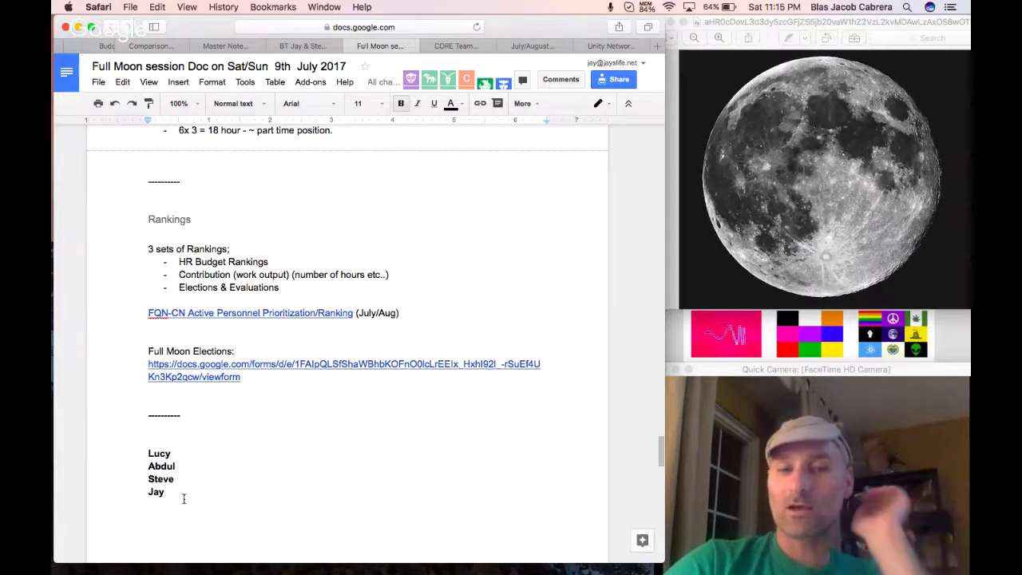
Append ' - Yes' to the last two attendees' lines.
text(- )
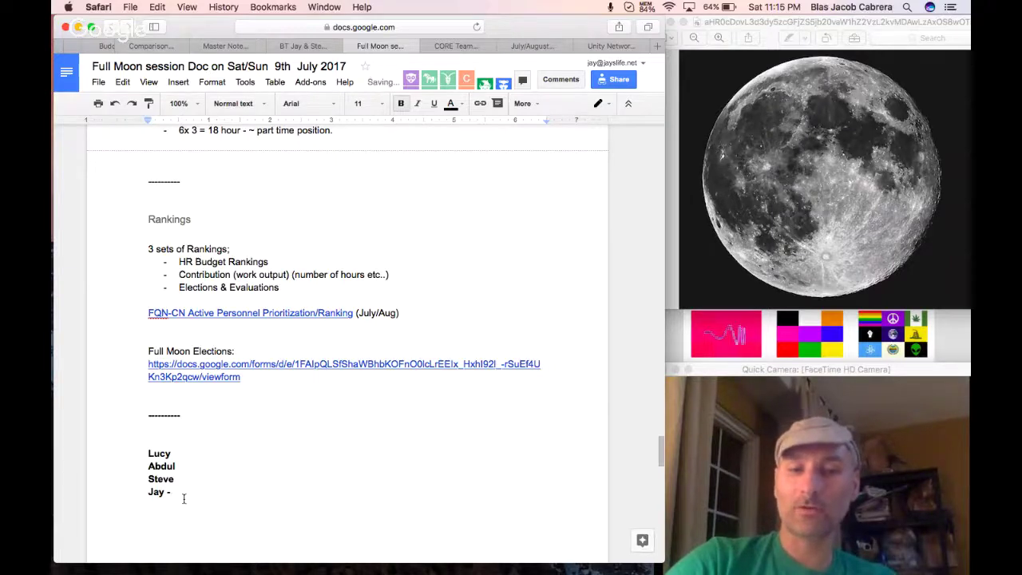
text(Yes)
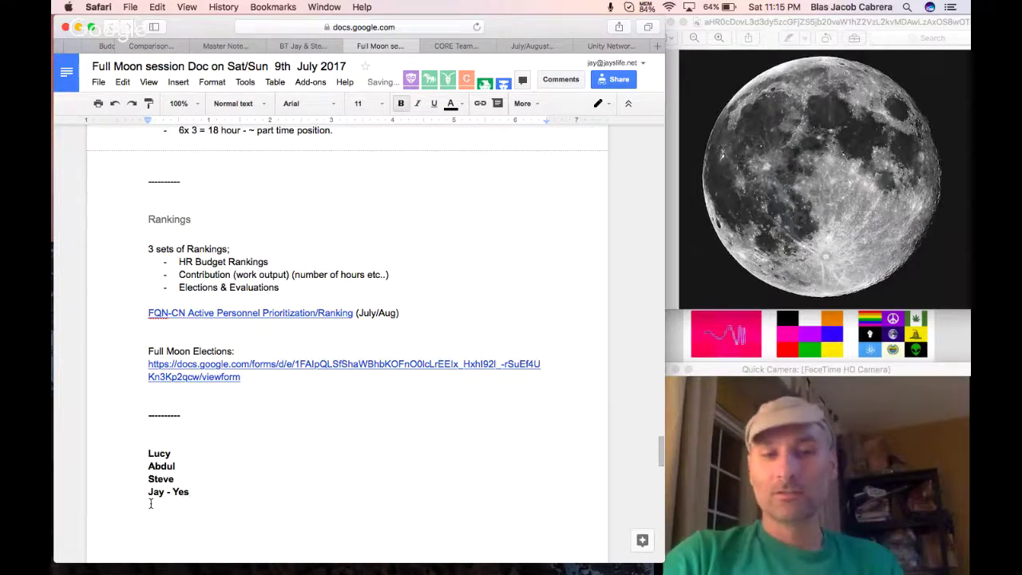
click(183, 478)
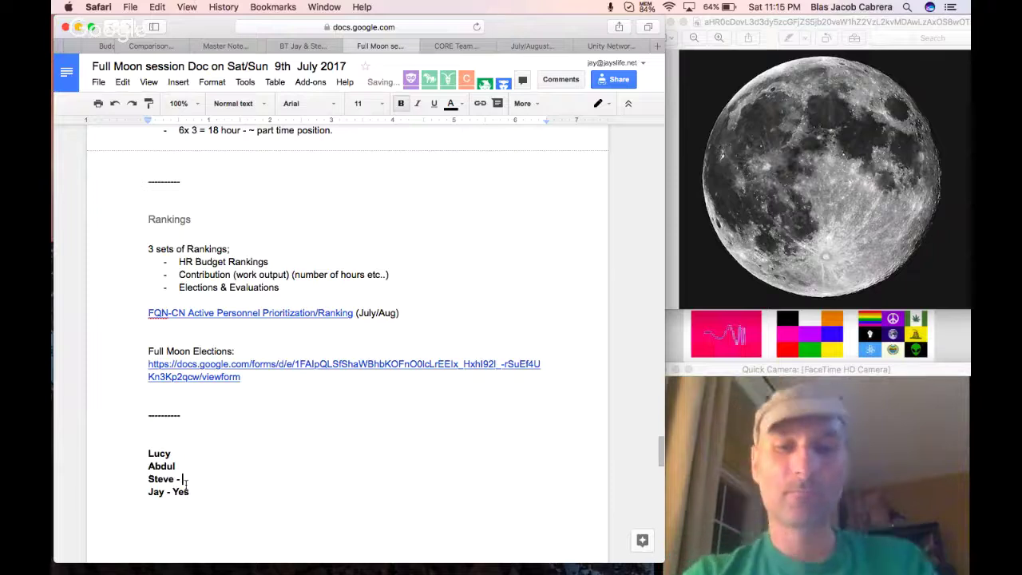
text(- Yes)
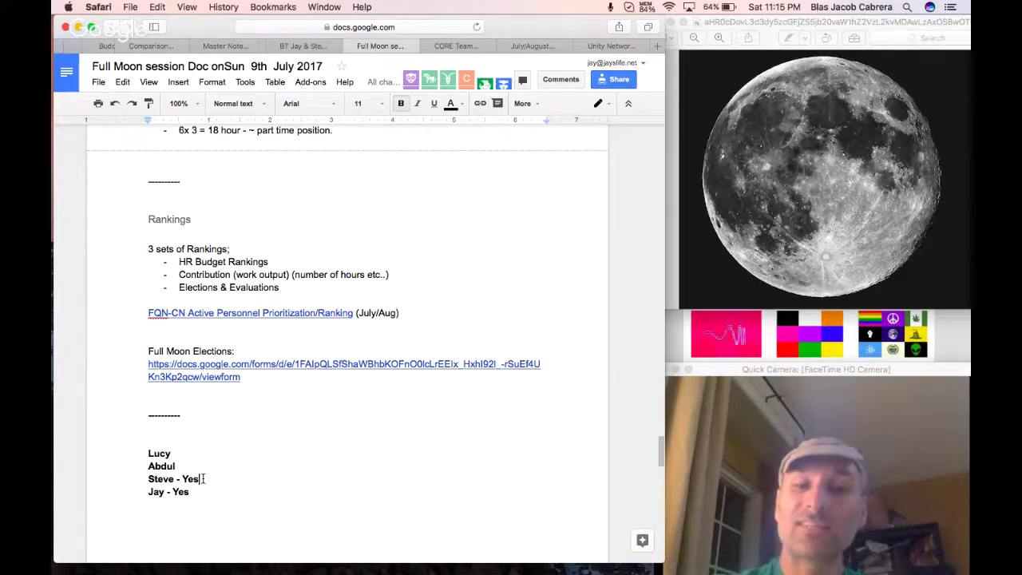
drag(221, 478, 131, 479)
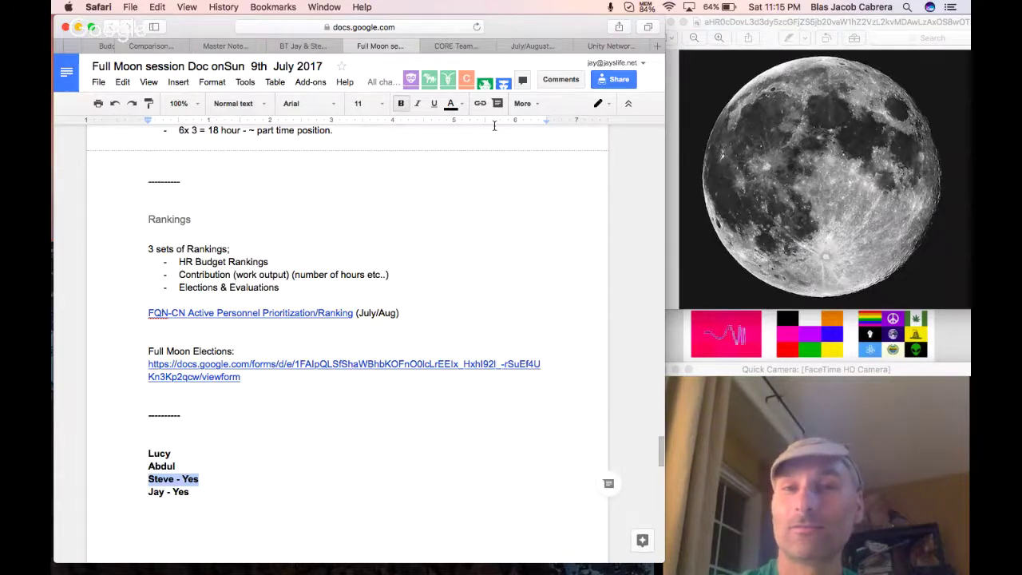
Free up system memory from the menu-bar memory usage panel.
click(647, 6)
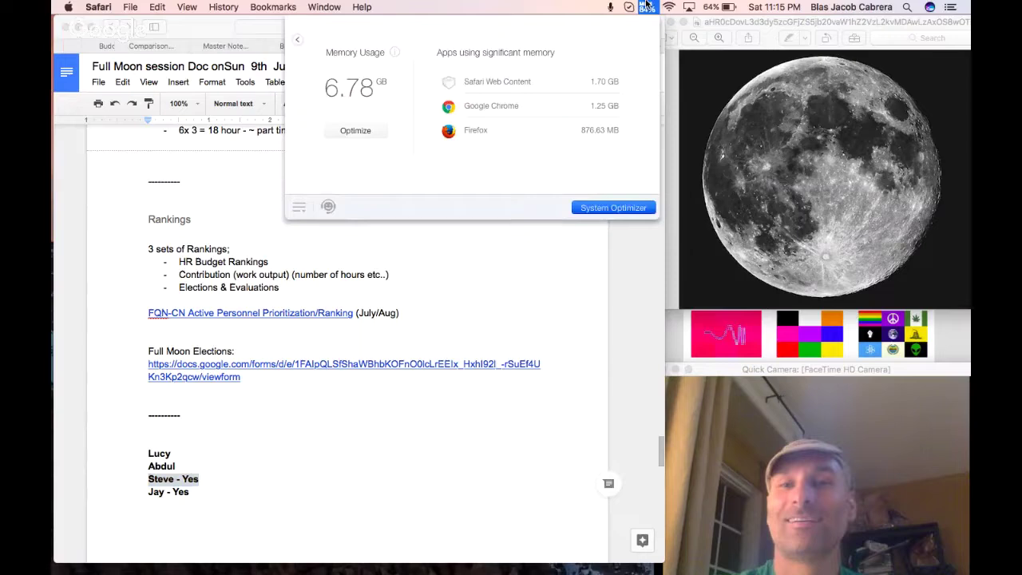
click(376, 125)
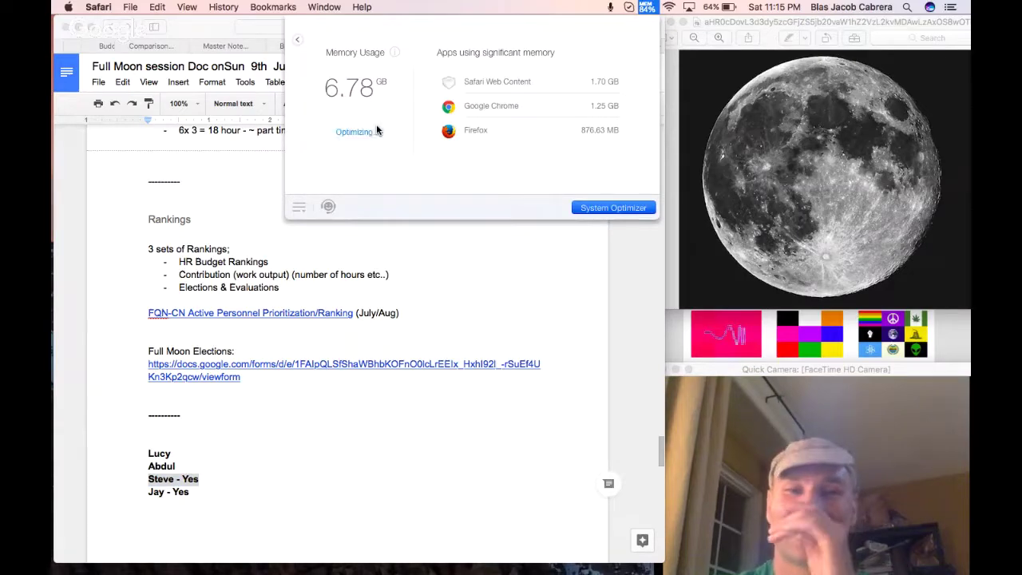
click(645, 6)
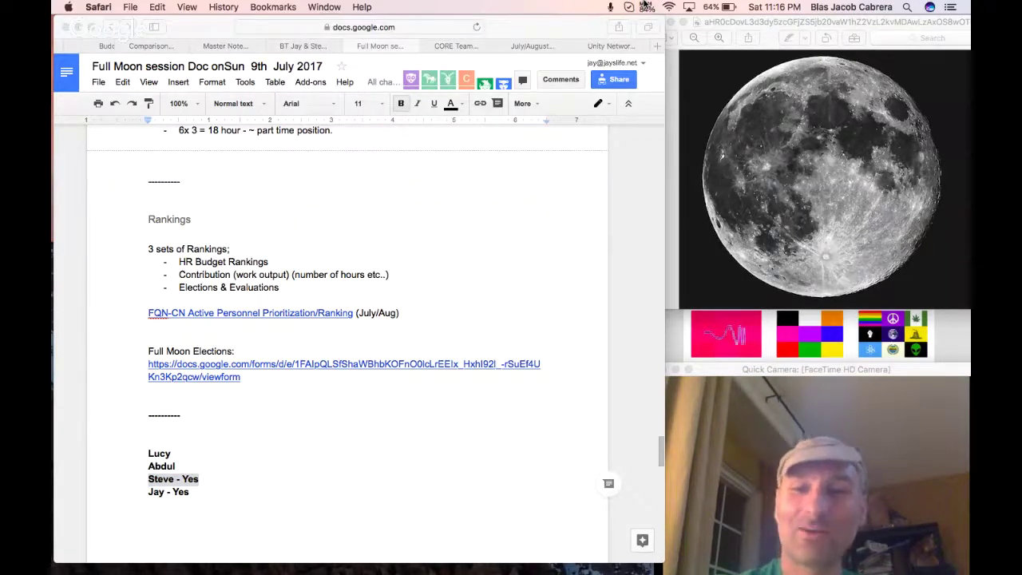
Mark the first two attendees 'Yes' as well, ending on the blank line below.
click(200, 467)
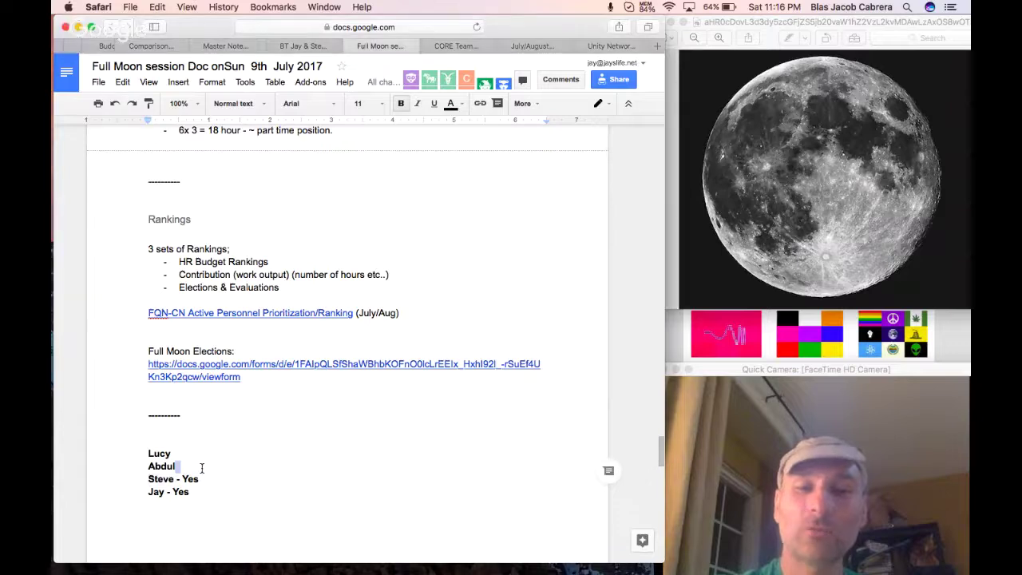
text(-)
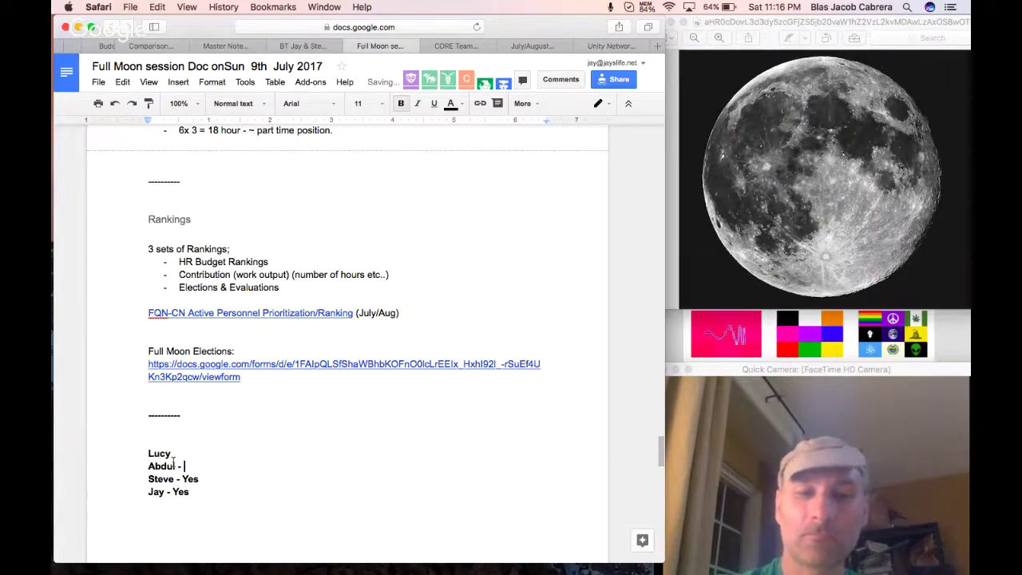
click(185, 453)
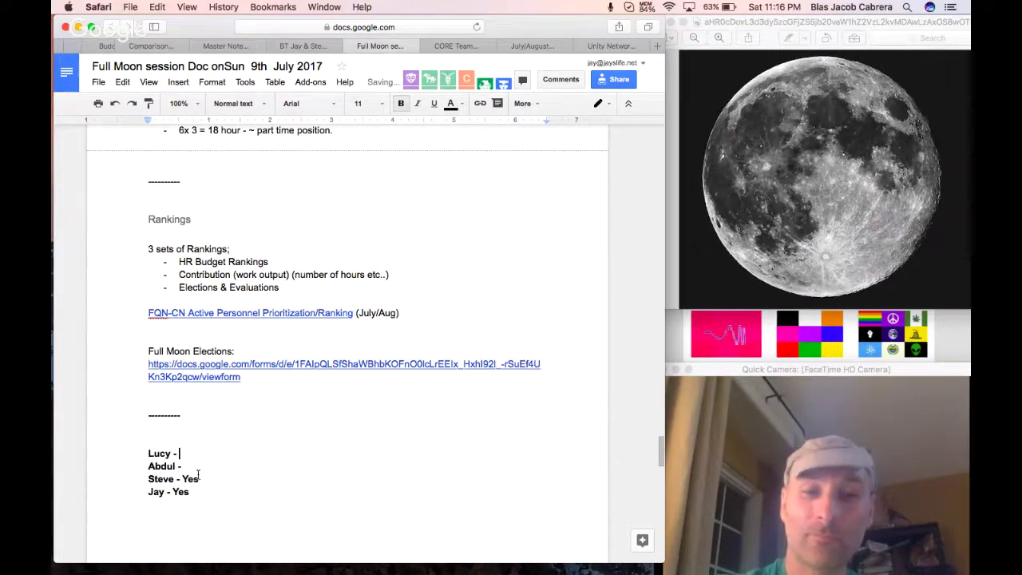
click(204, 471)
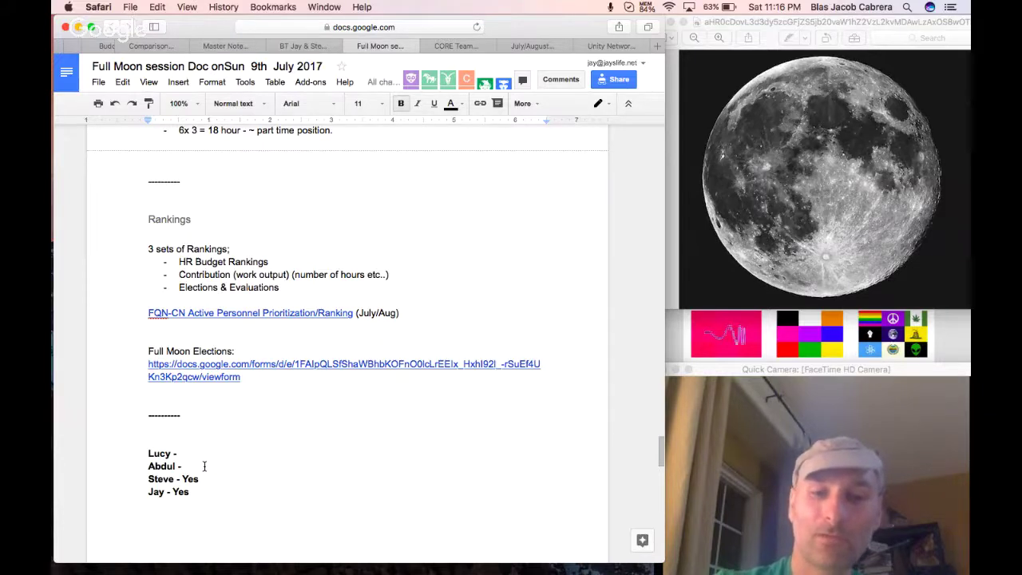
text(Yes)
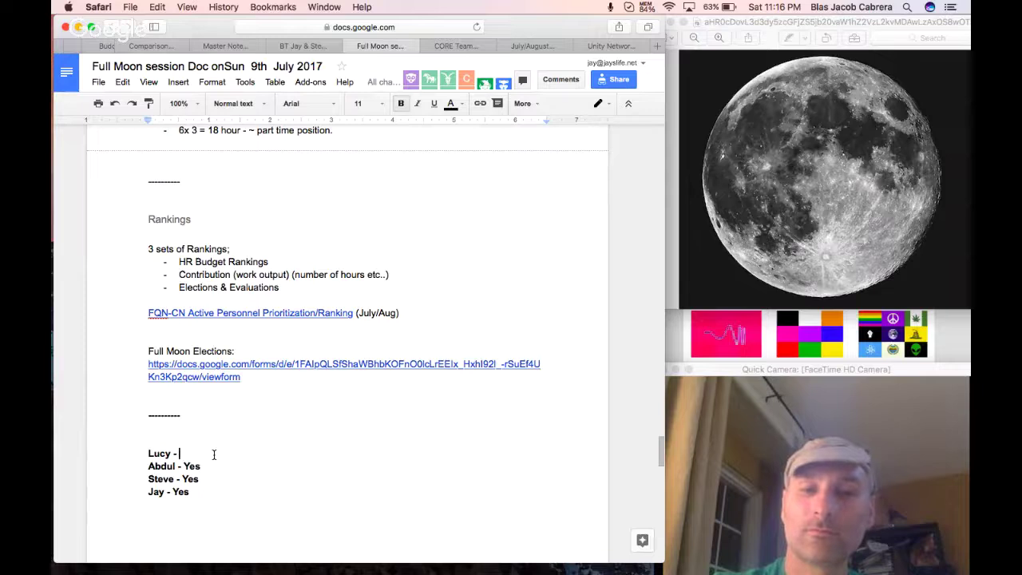
text( Yes)
click(218, 469)
scroll(263, 428, down, 1)
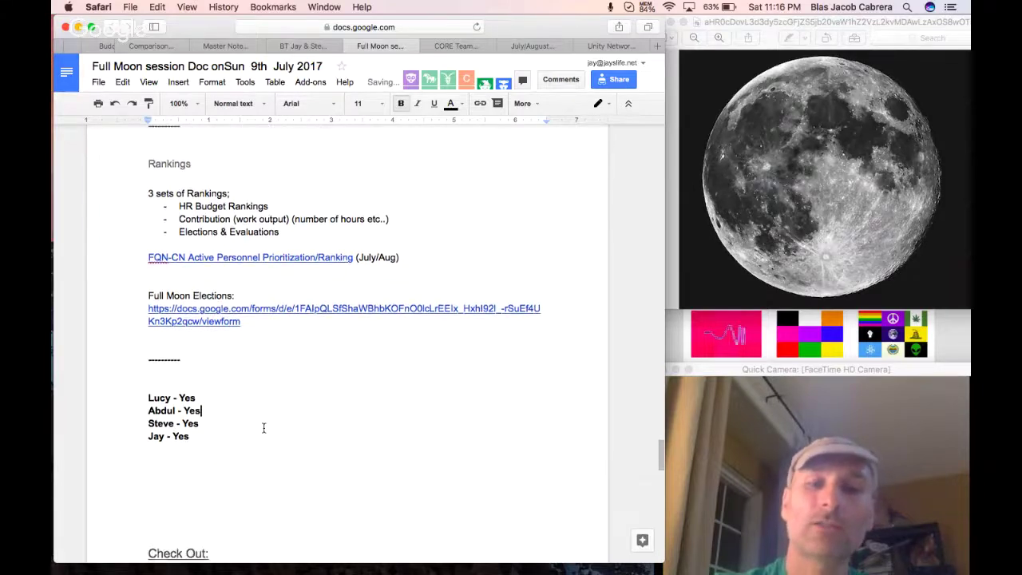
click(238, 466)
Add a '--------' divider and a to-do about adding new Recruits to the Global Elections Form.
key(Return)
text(---)
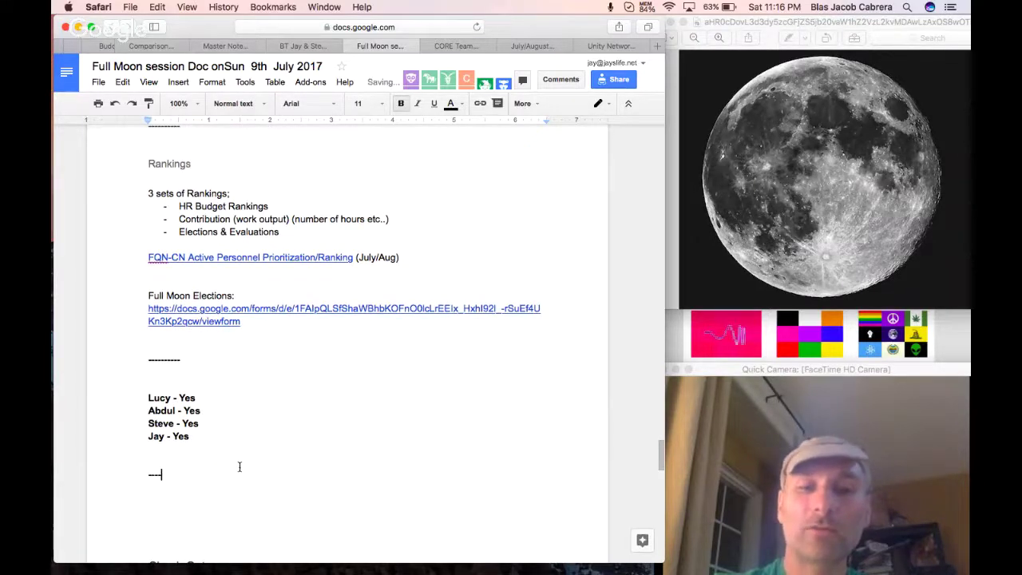
text(-----)
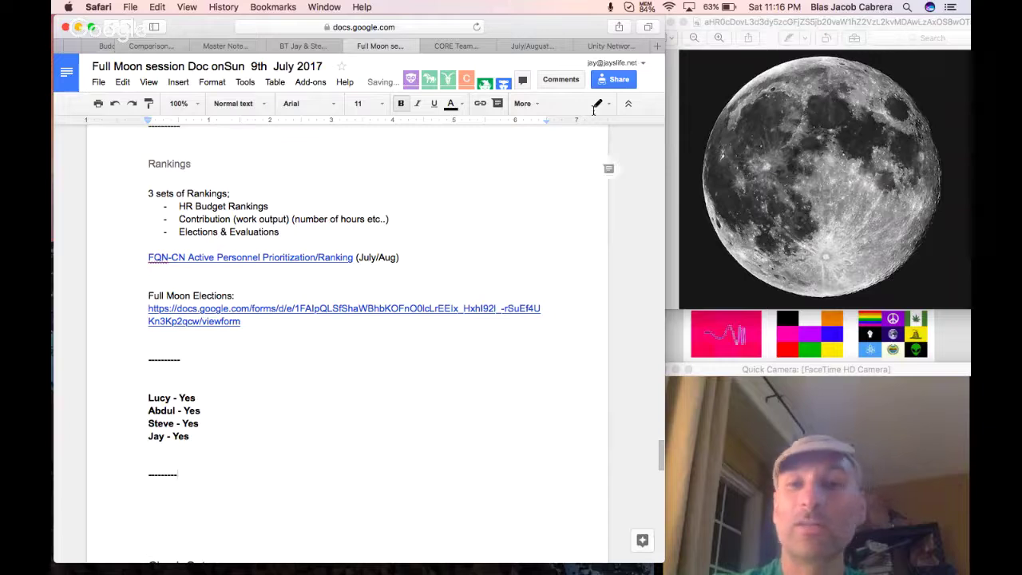
key(Return)
text(D)
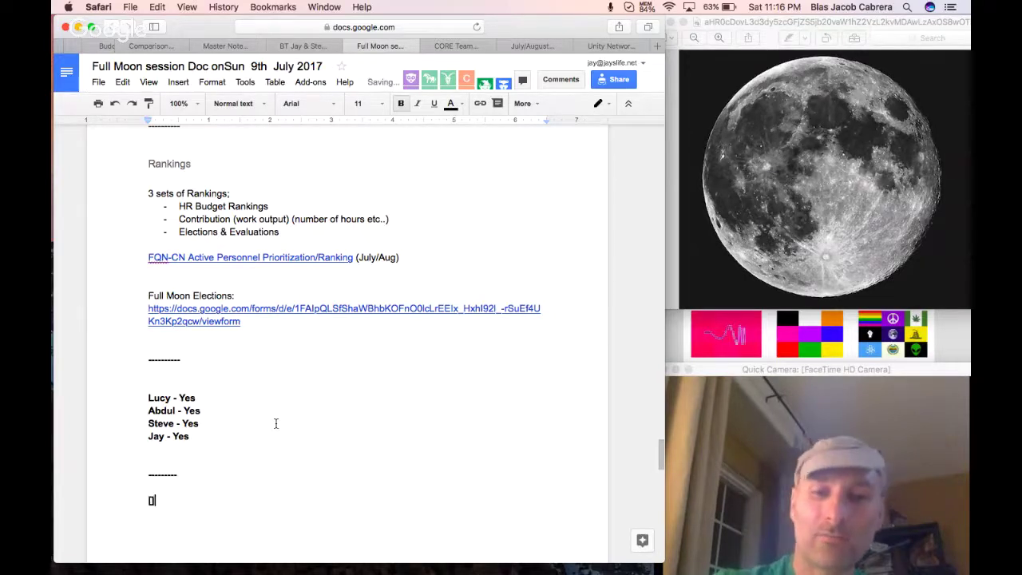
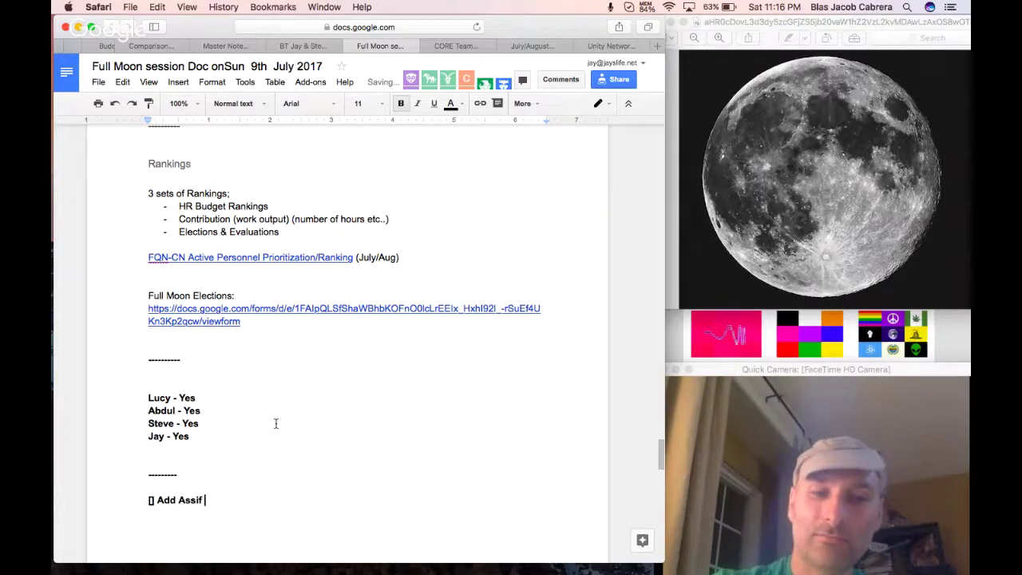
text(& other New Rec)
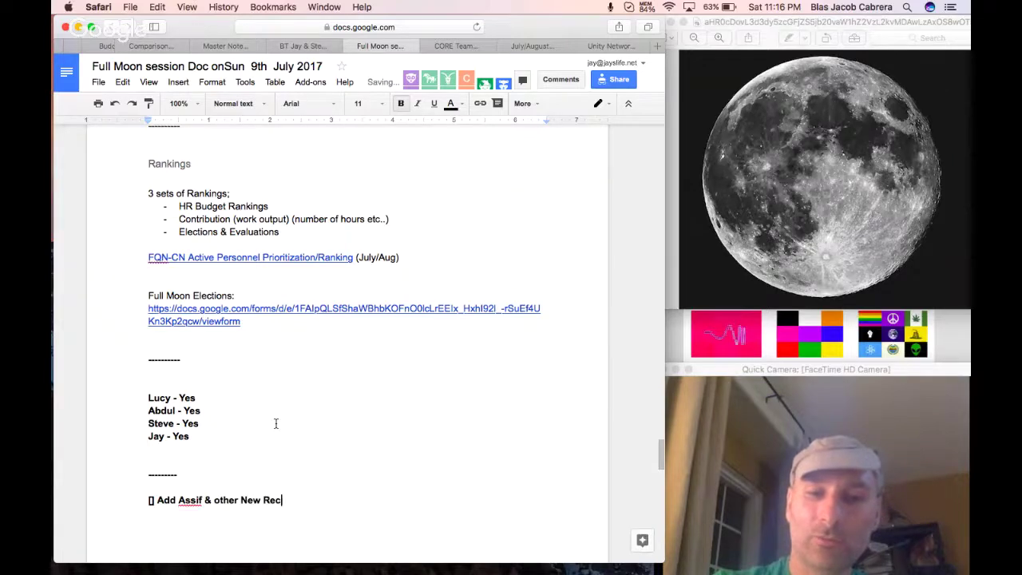
text(uirts to the )
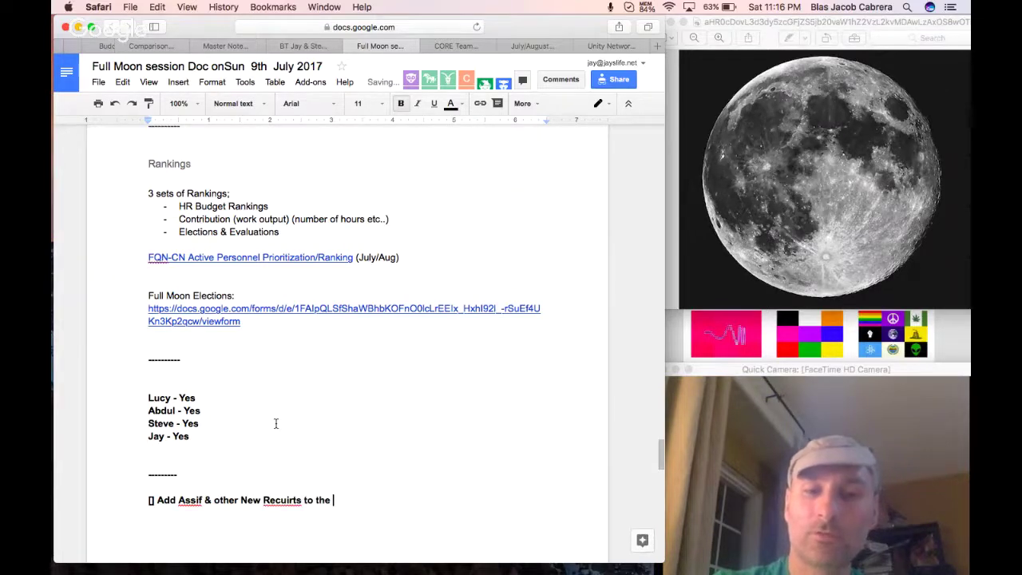
text(Global Elections Form)
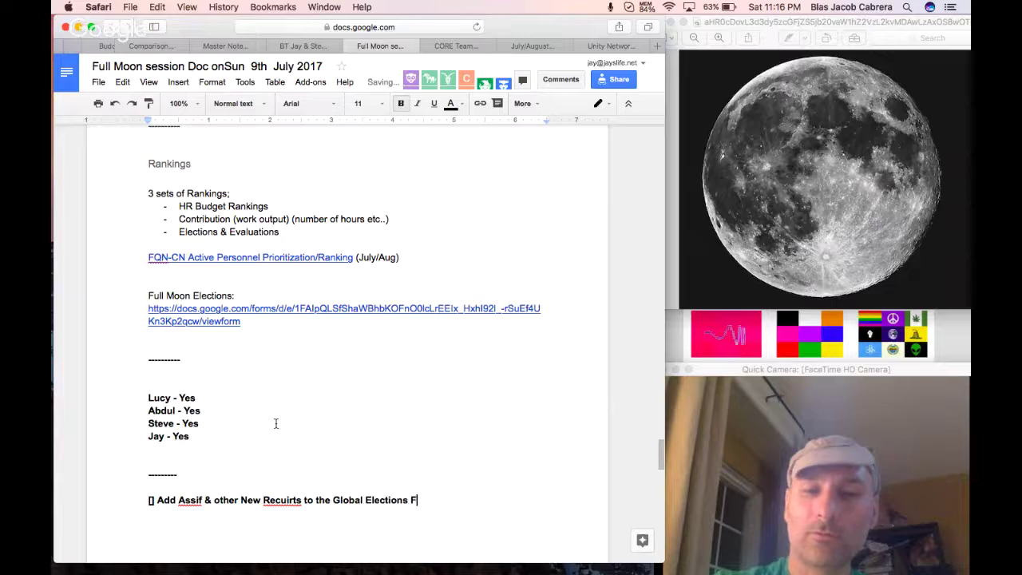
Correct 'Recuirts' to 'Recruits' and highlight the whole action line yellow.
right_click(271, 503)
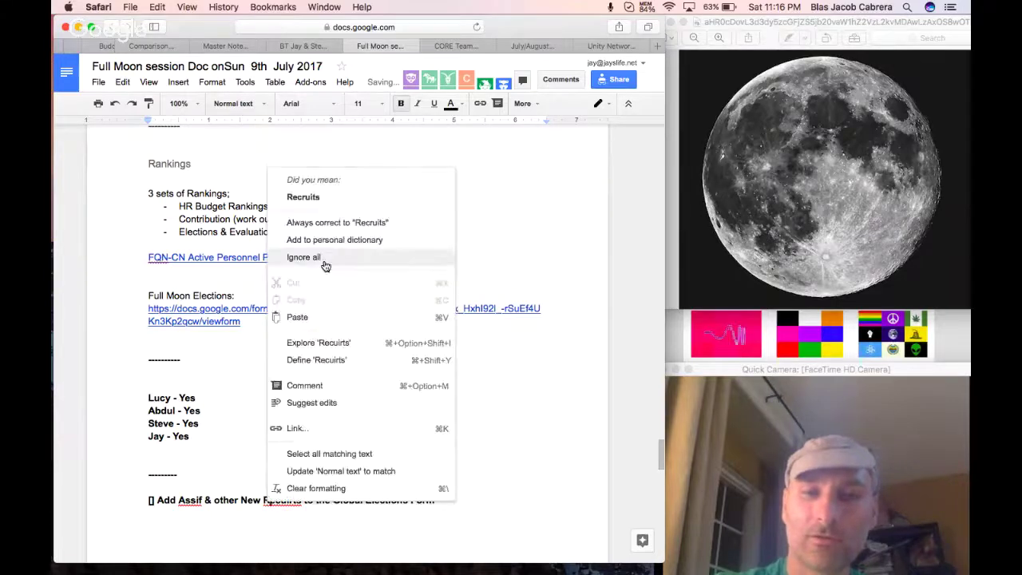
click(327, 201)
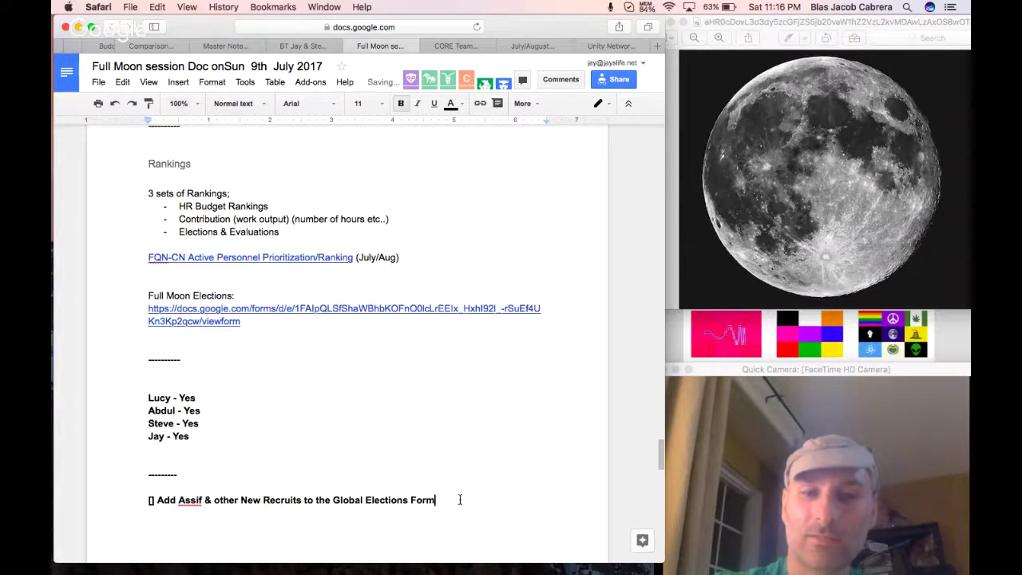
drag(459, 500, 147, 499)
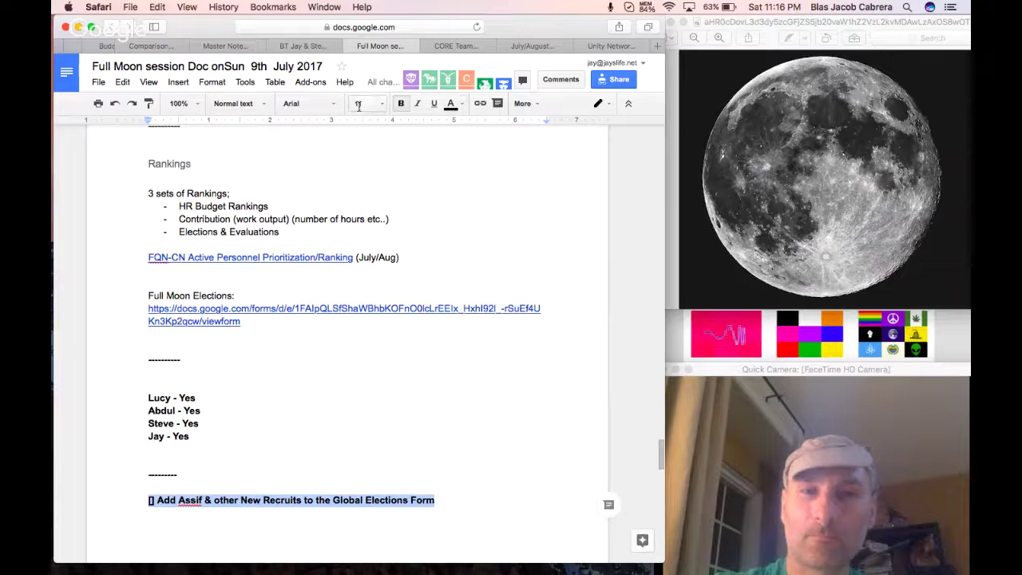
click(451, 104)
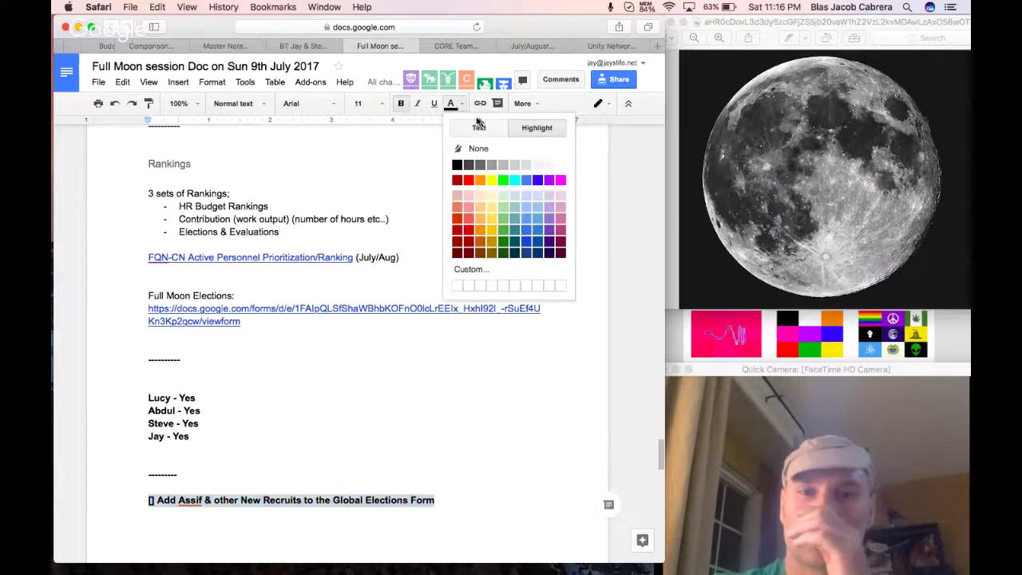
click(494, 185)
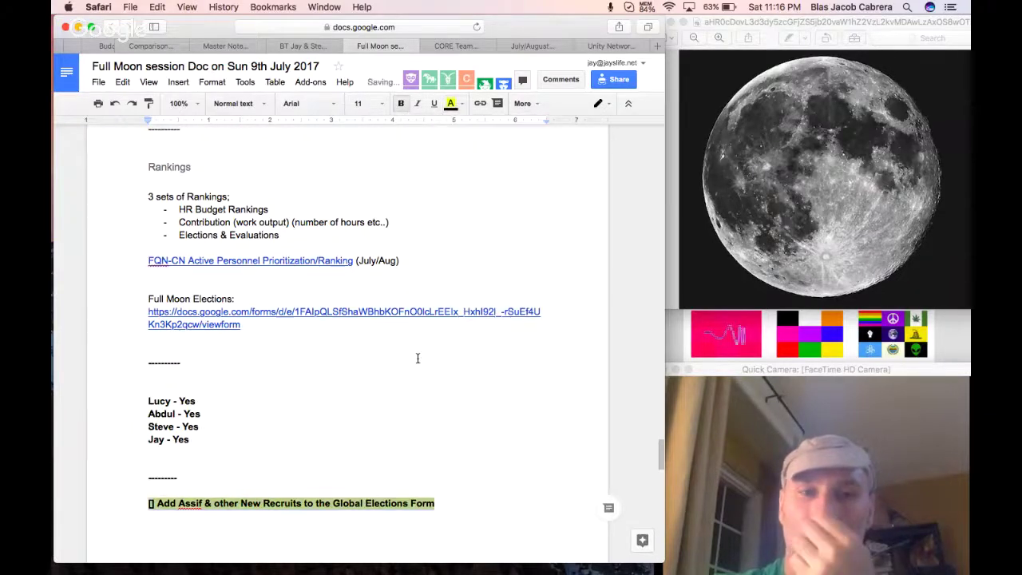
Tag the first Yes vote with the region '- EurAfrica'.
scroll(417, 357, up, 10)
scroll(417, 358, up, 14)
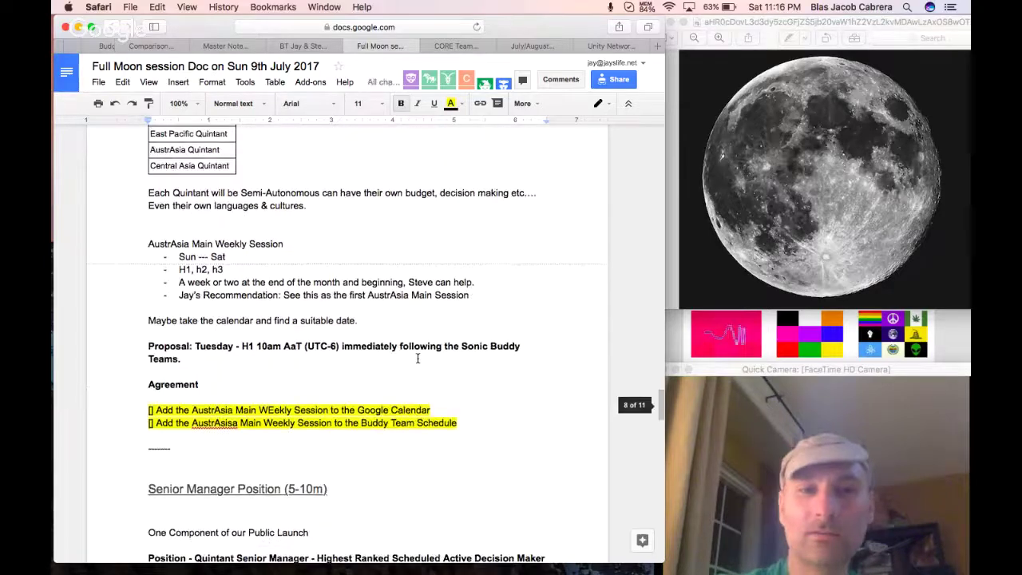
scroll(417, 358, up, 5)
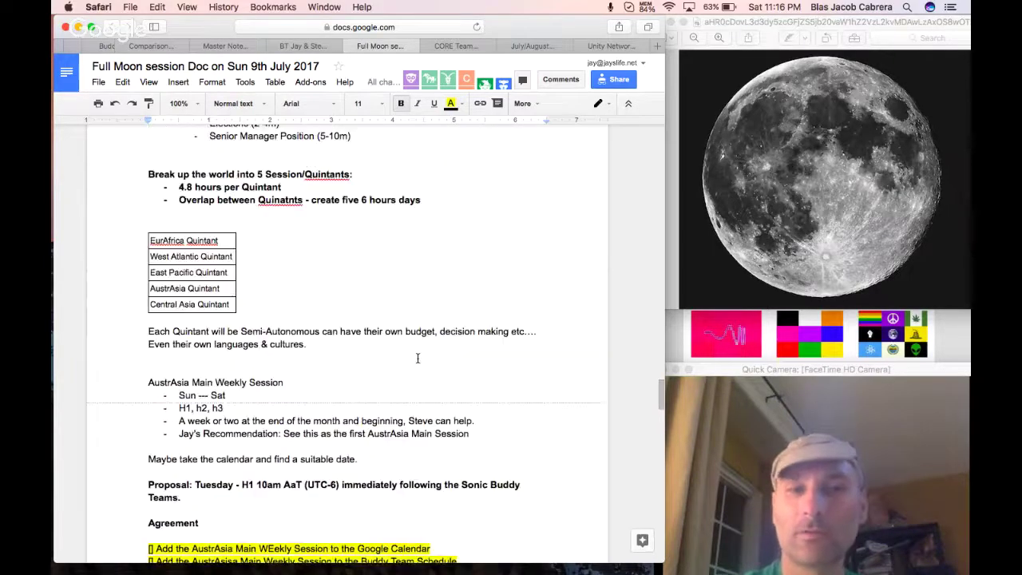
scroll(417, 358, up, 17)
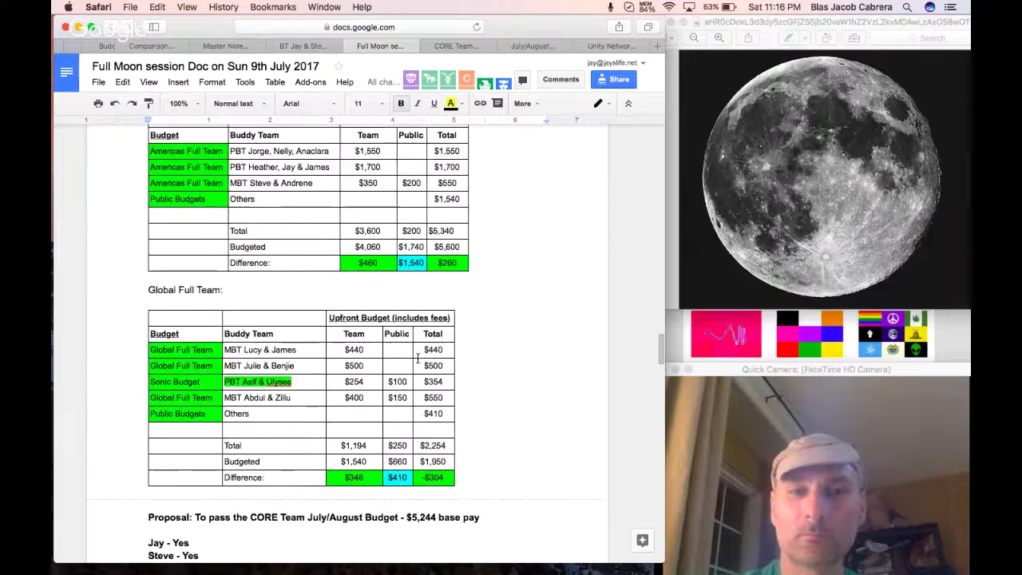
scroll(417, 358, up, 20)
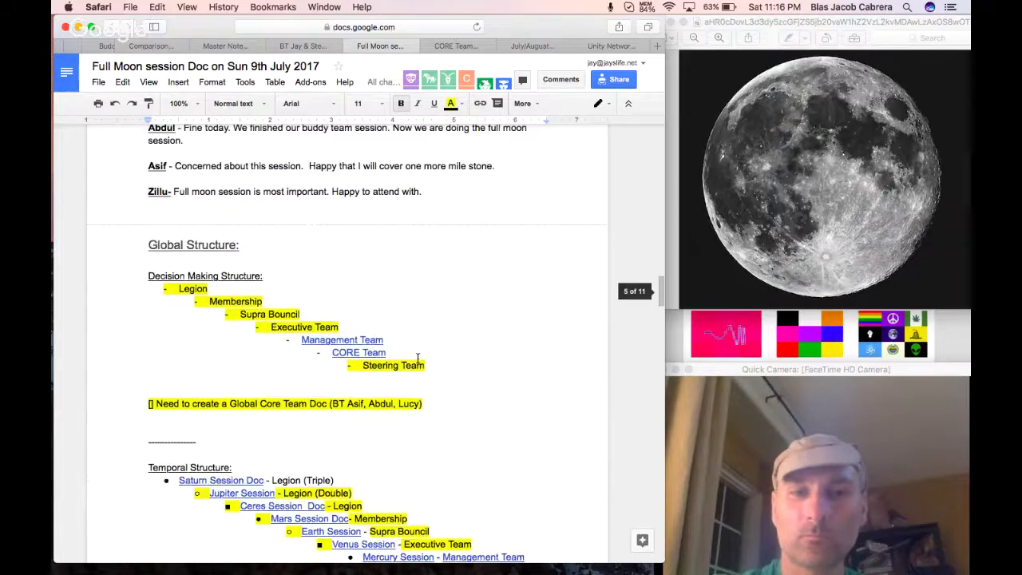
scroll(417, 358, up, 10)
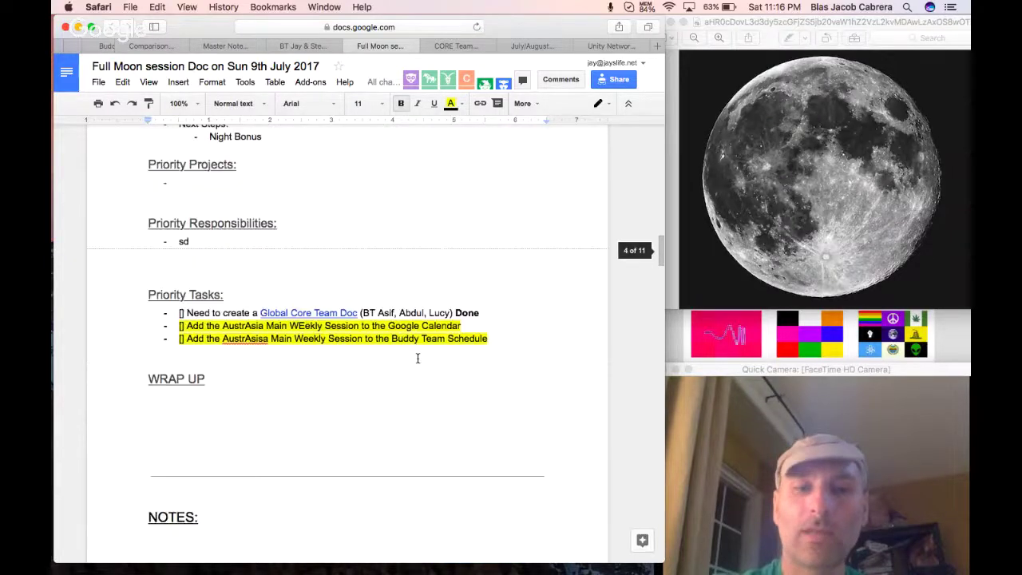
scroll(416, 358, down, 20)
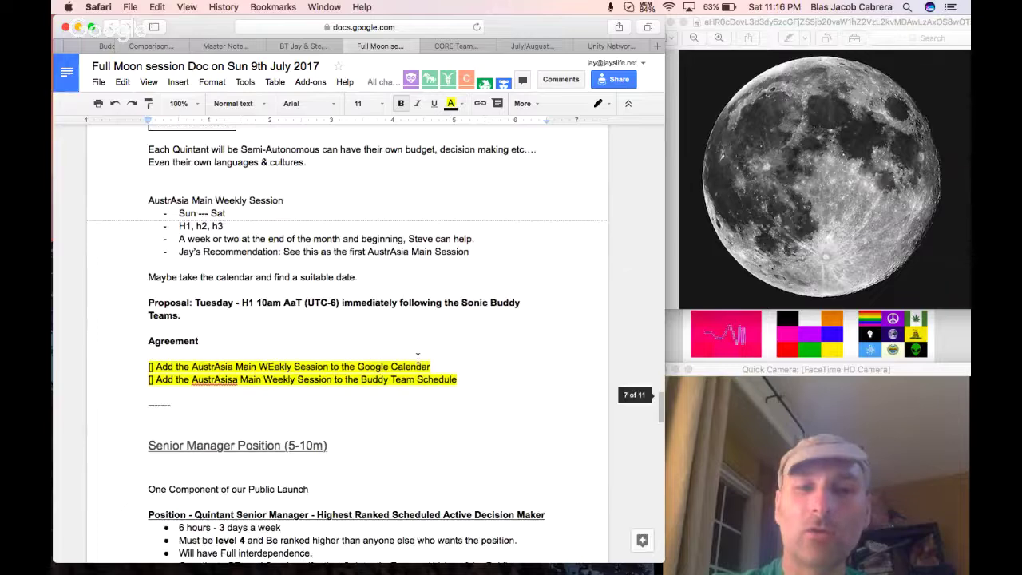
scroll(417, 358, down, 15)
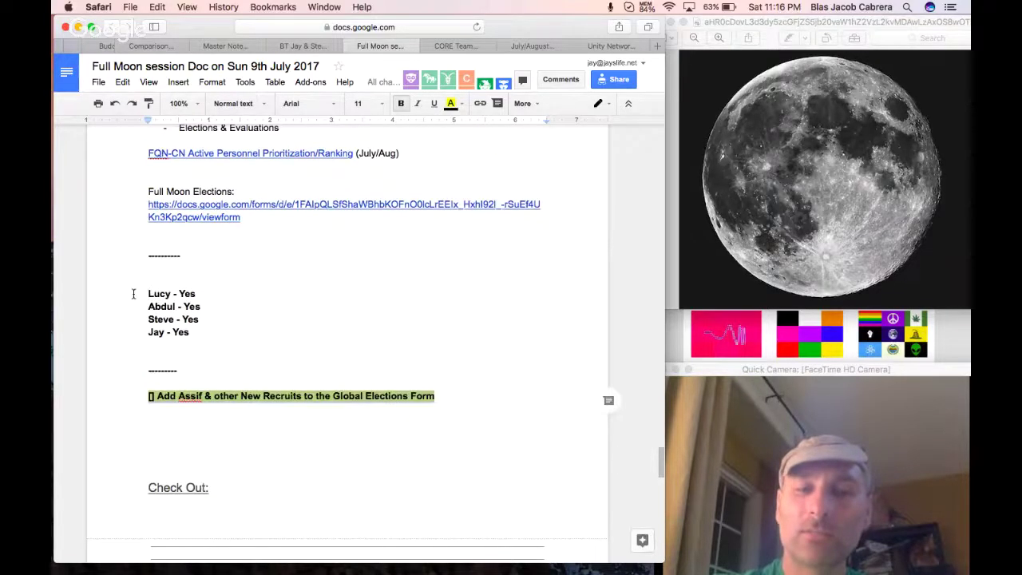
drag(133, 294, 237, 326)
click(234, 295)
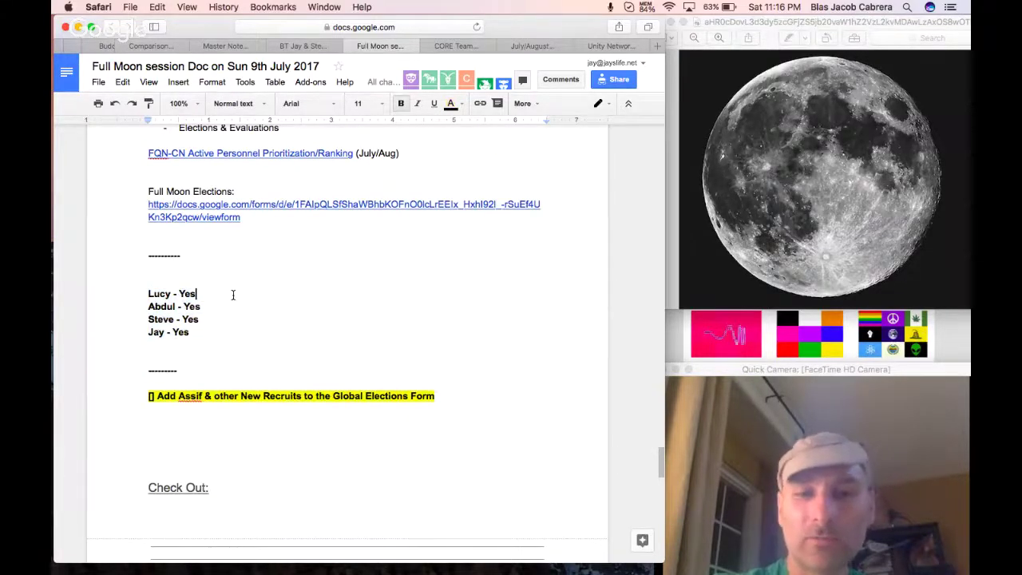
text(- EurAfrica)
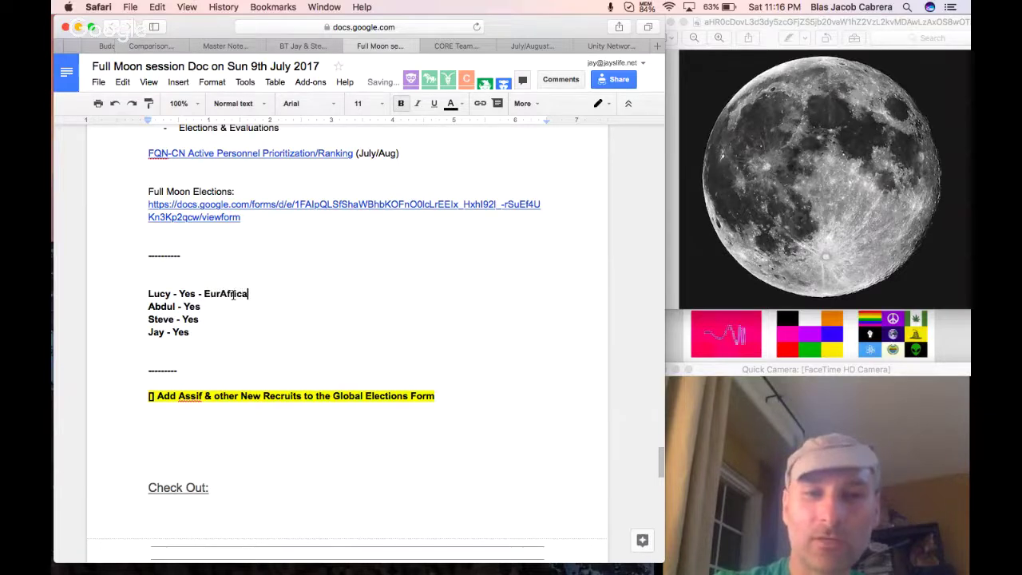
Add Central Asia, West Atlantic and East Pacific to the next three vote lines.
click(221, 306)
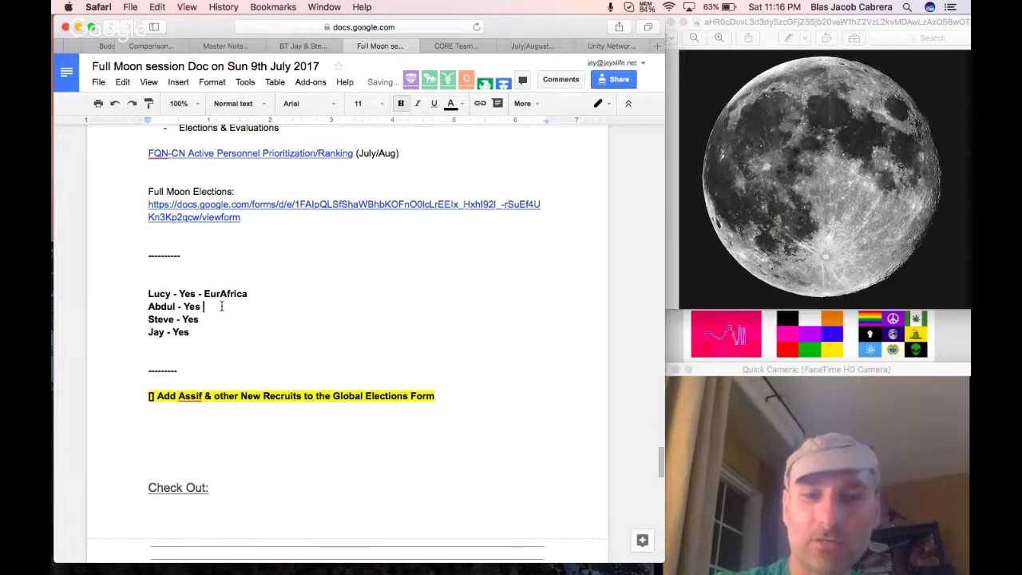
text(- Central Asia)
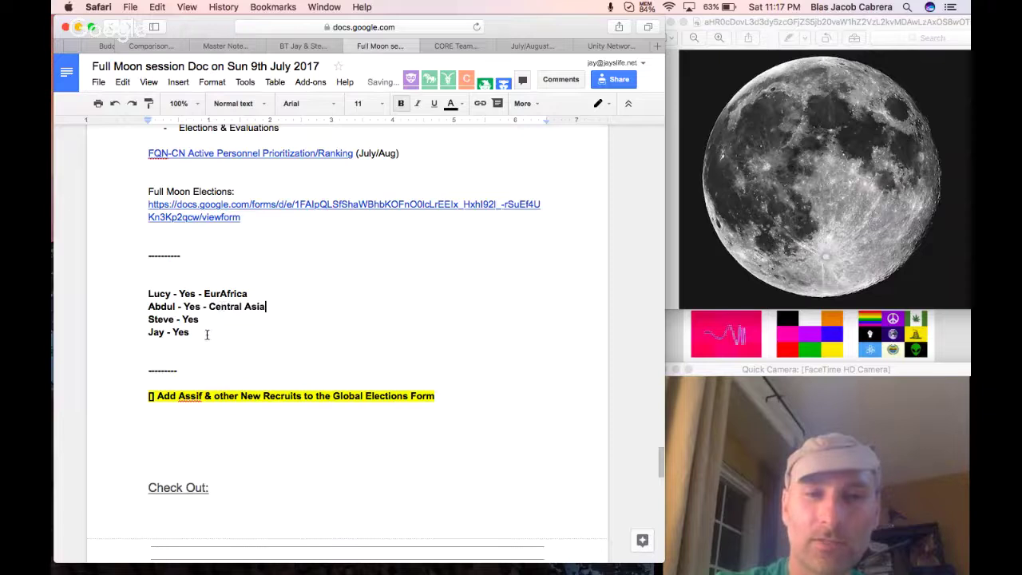
text( - We)
key(BackSpace)
key(BackSpace)
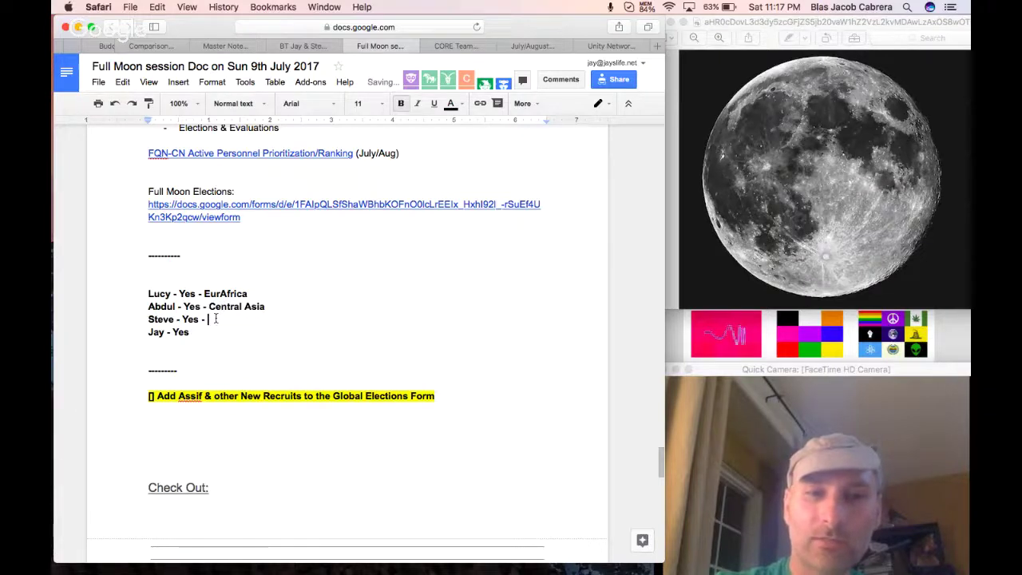
text(East Africa)
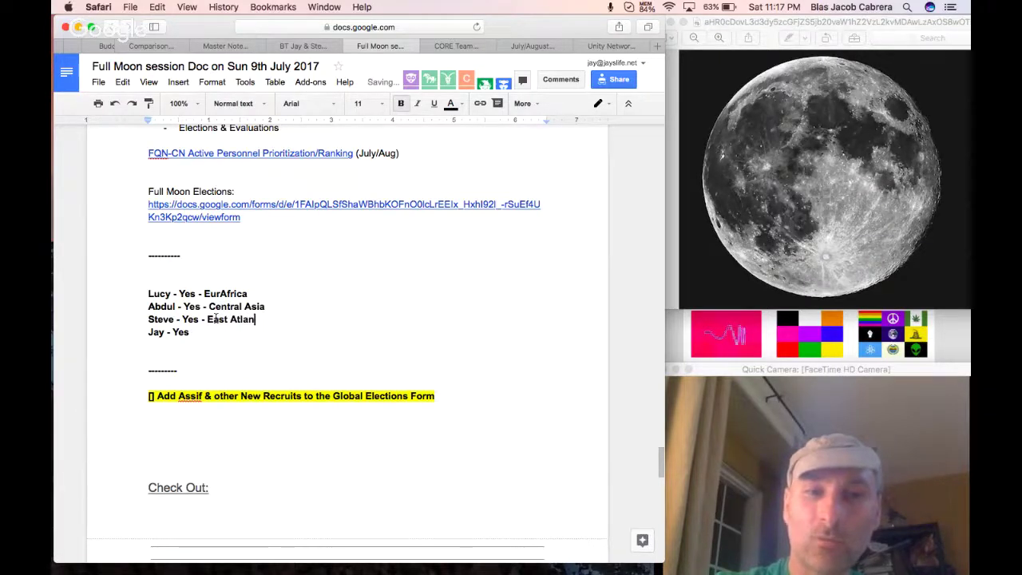
key(BackSpace)
key(BackSpace)
key(BackSpace)
key(BackSpace)
key(BackSpace)
key(BackSpace)
key(BackSpace)
key(BackSpace)
key(BackSpace)
text(West Atlantic)
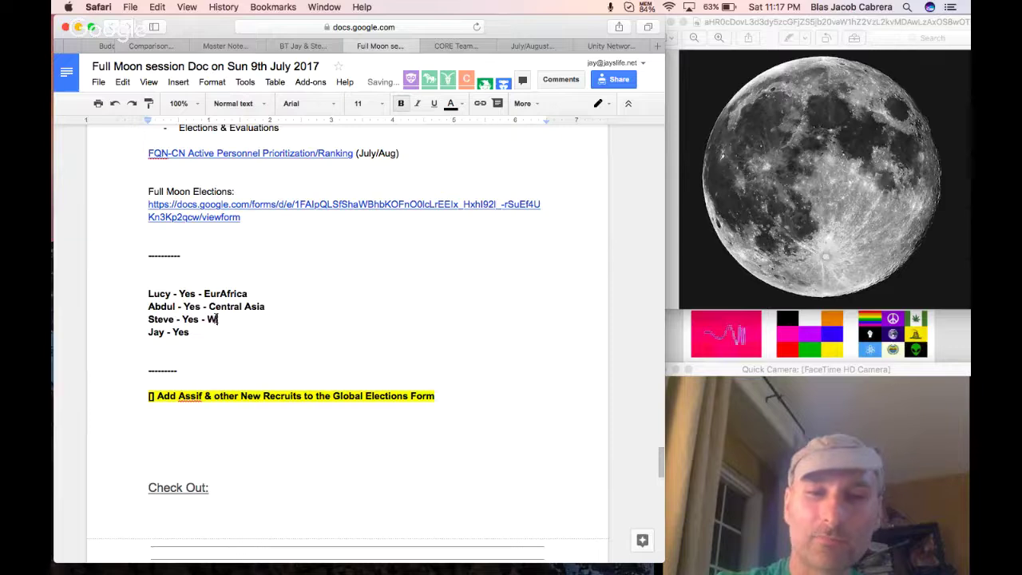
click(216, 333)
text(- East Pa)
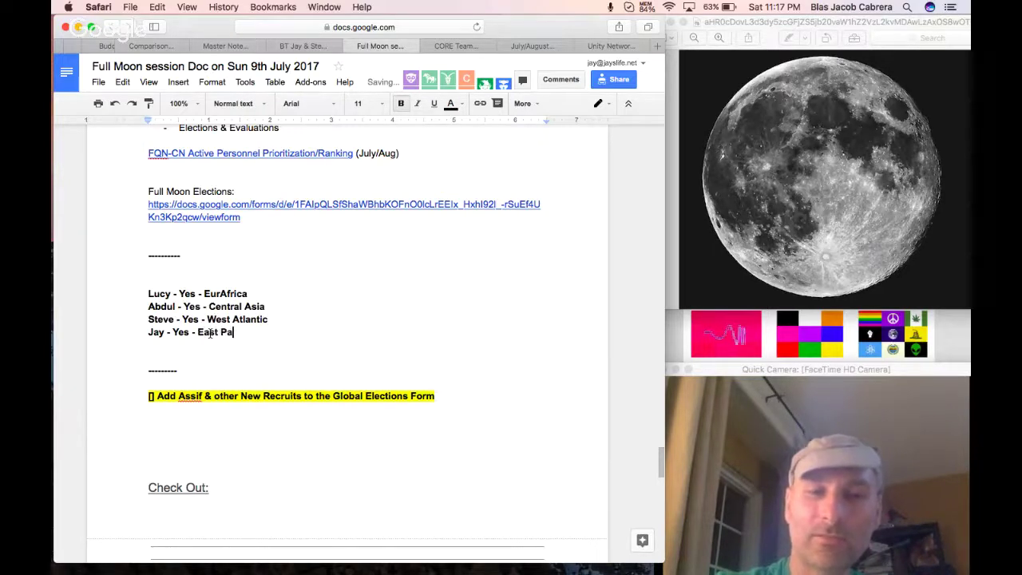
text(cific)
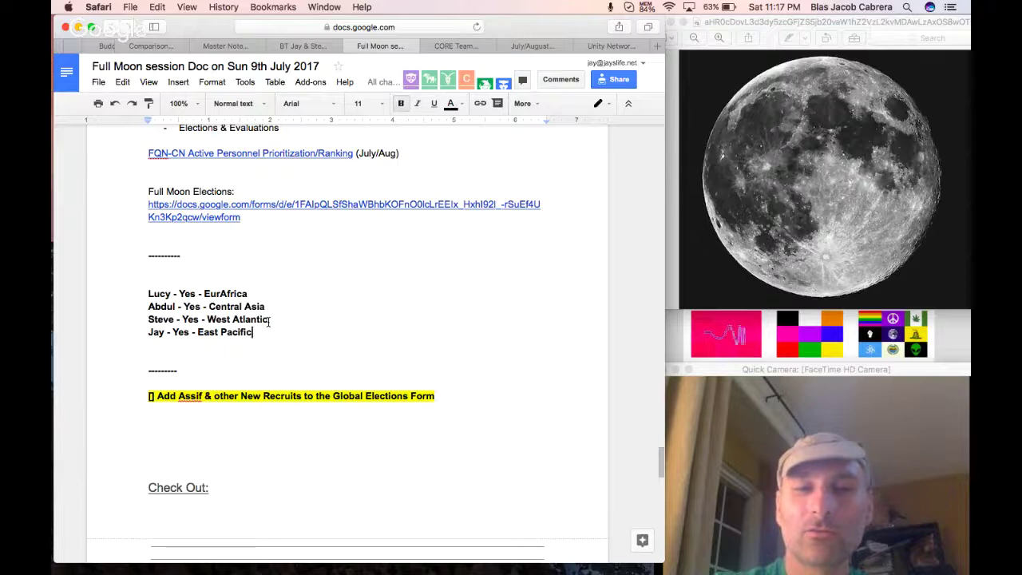
Add a new '?? - AustrAsia' line below the votes.
key(Return)
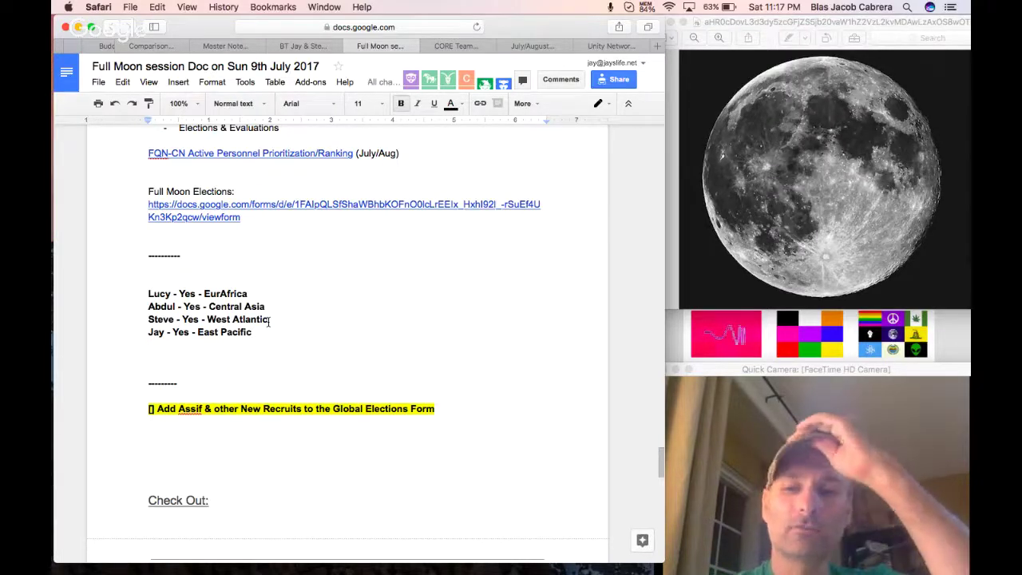
text(?? )
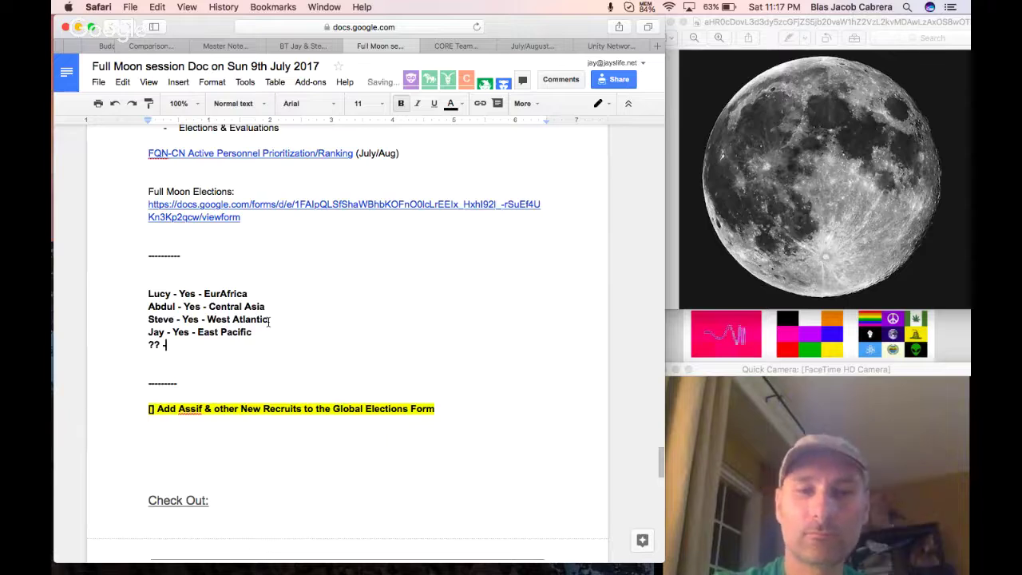
text(- AustrAsisa)
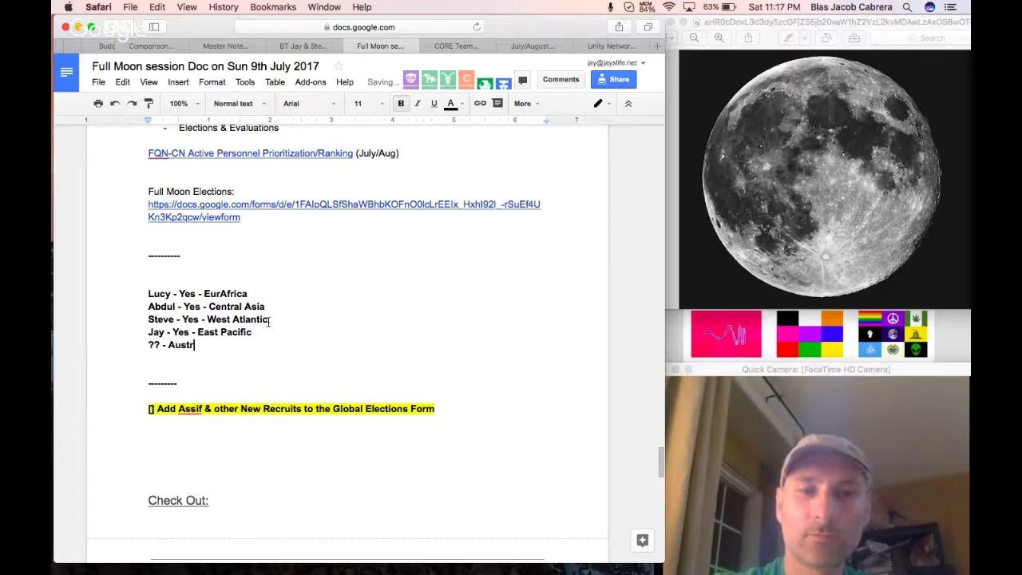
key(BackSpace)
key(BackSpace)
text(a)
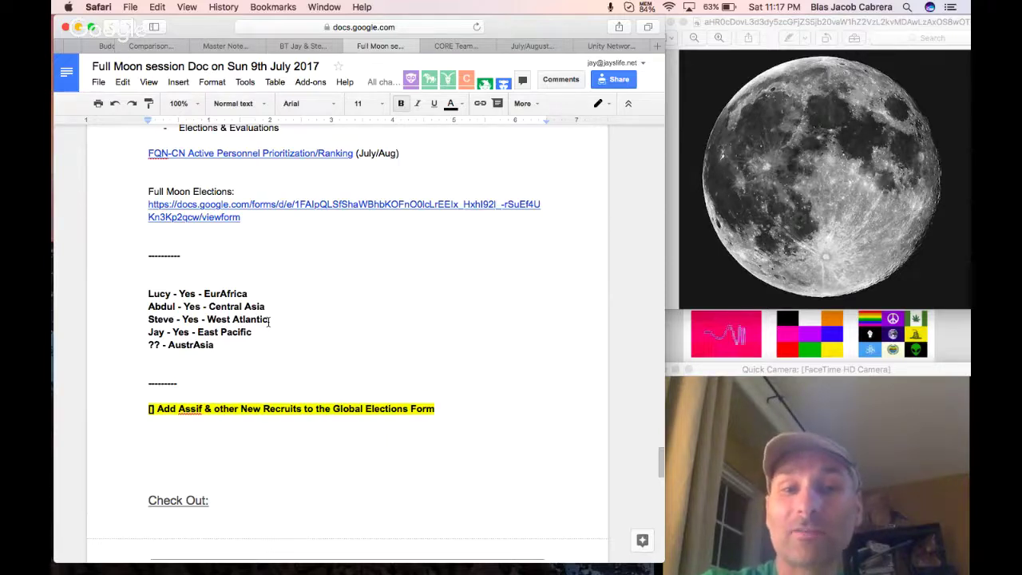
Write '§ On-Boarding of new Recruits' tagged with two members and start an indented bullet below.
click(219, 438)
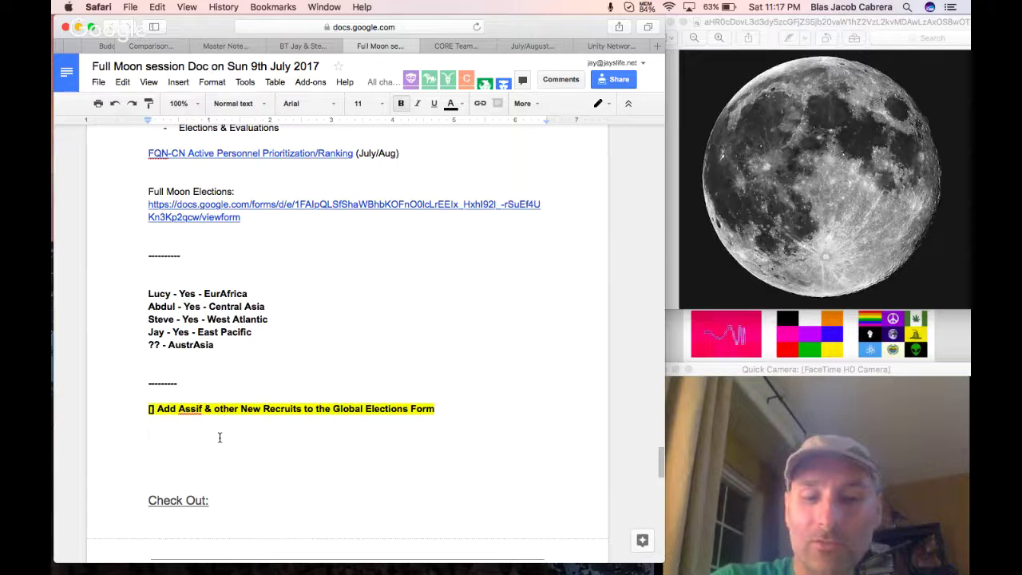
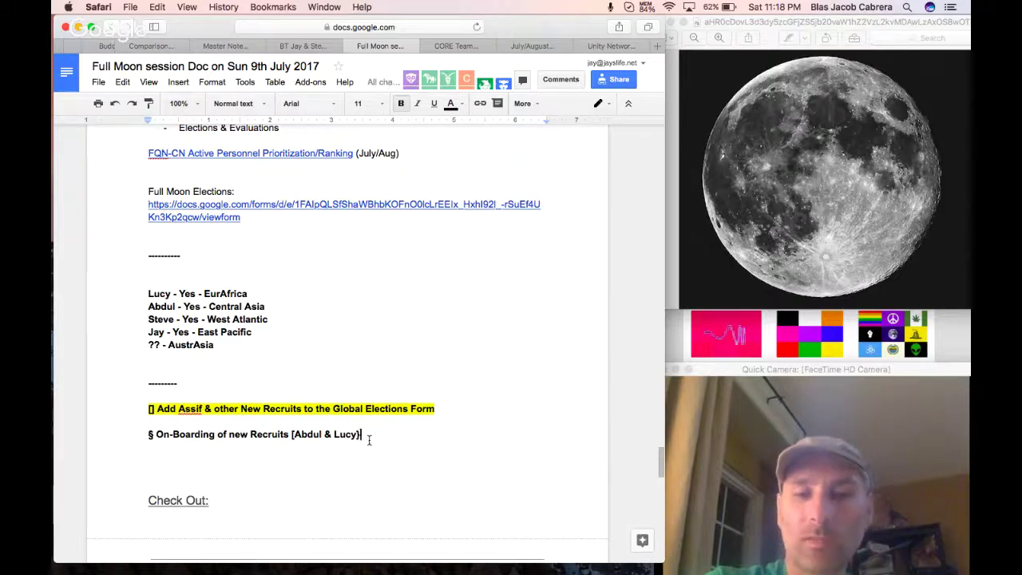
key(Return)
key(Tab)
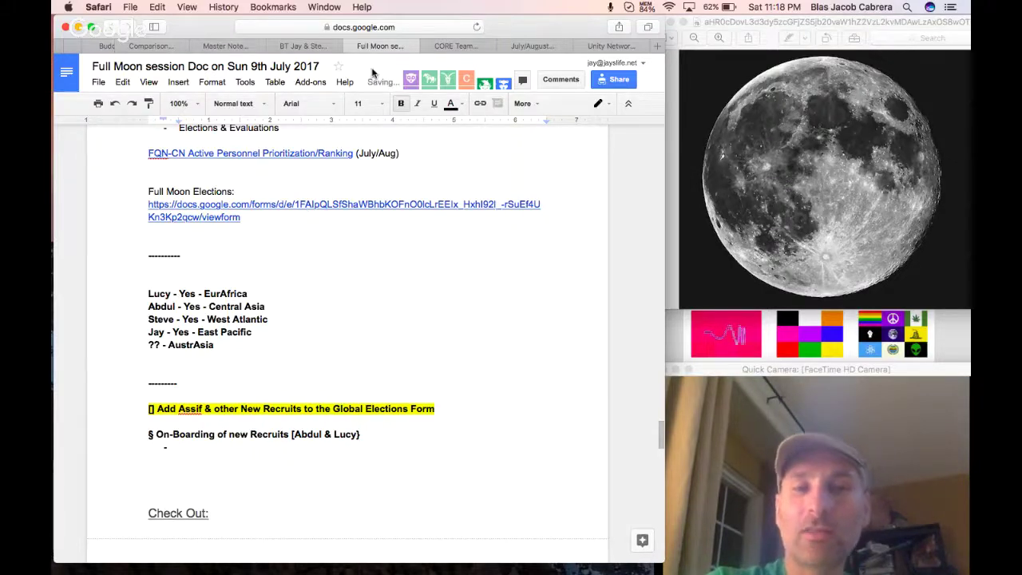
Open the Personnel Support (HR) doc and follow its Spreadsheet Results link to the questionnaire responses.
scroll(305, 49, left, 5)
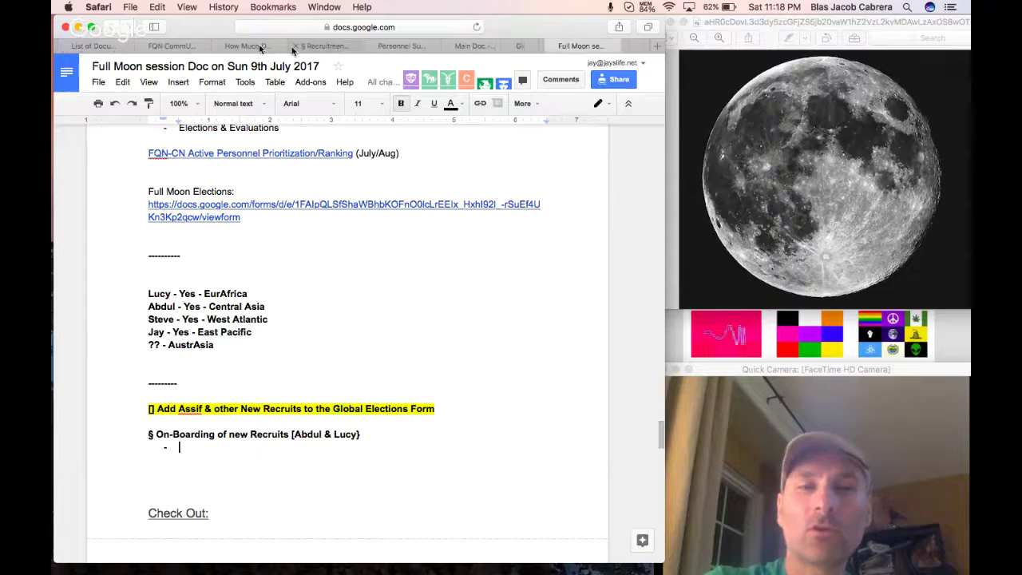
click(92, 48)
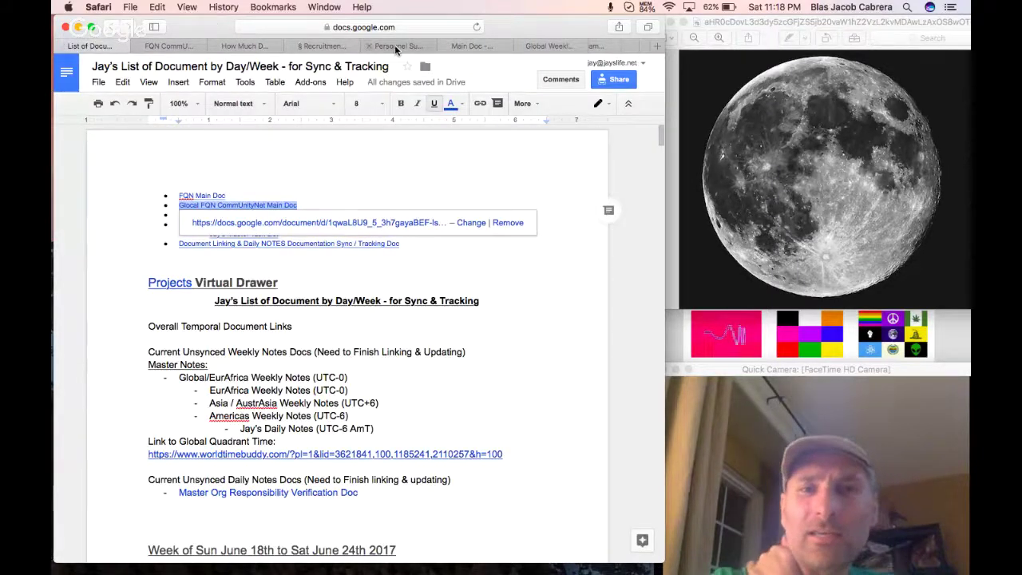
click(394, 45)
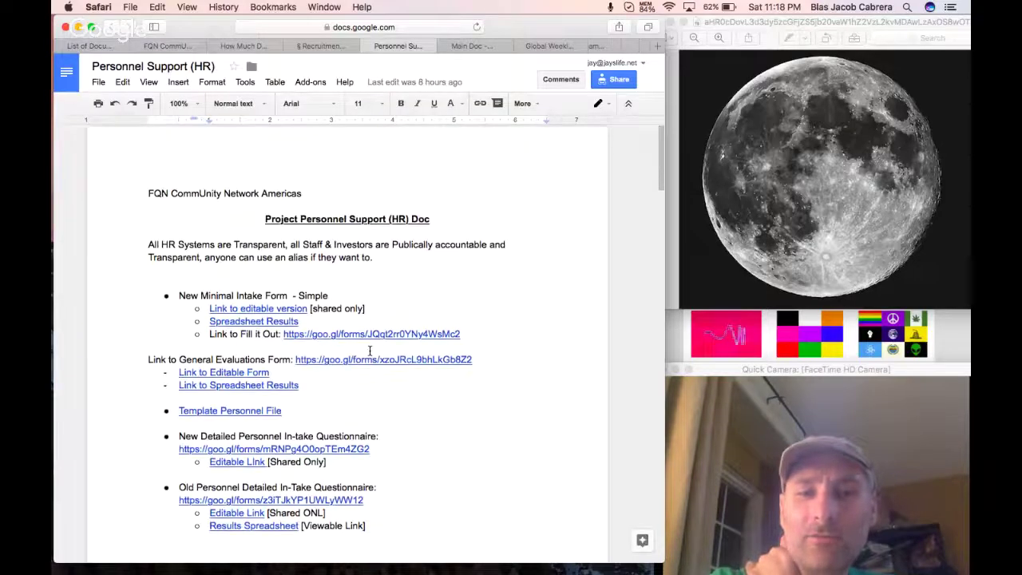
scroll(370, 351, down, 2)
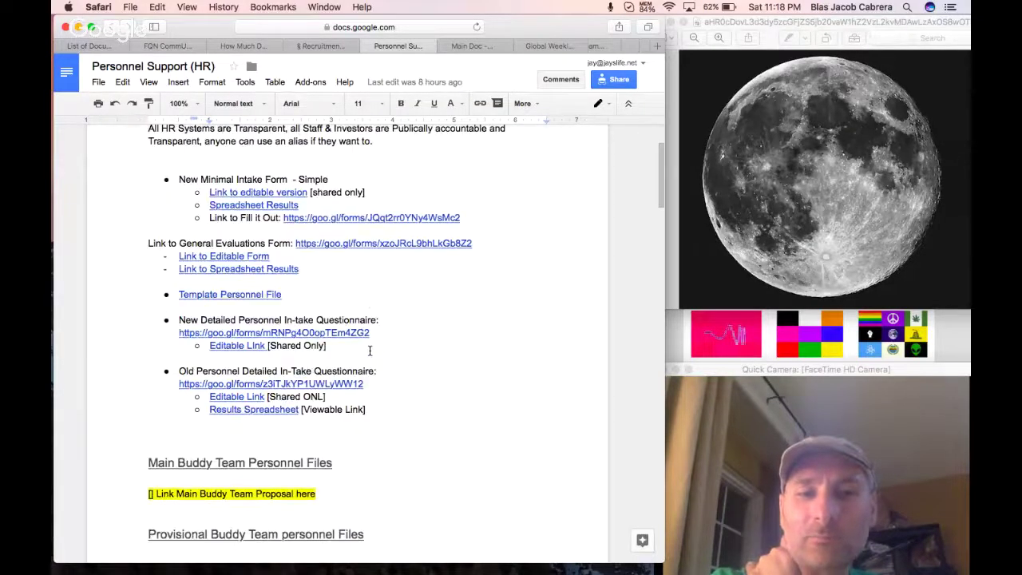
click(277, 224)
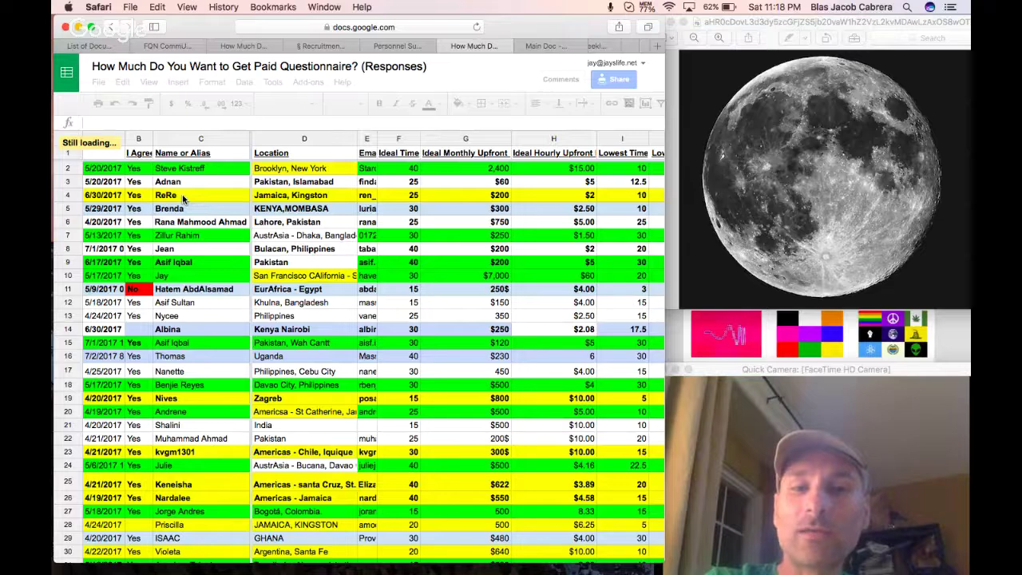
click(183, 197)
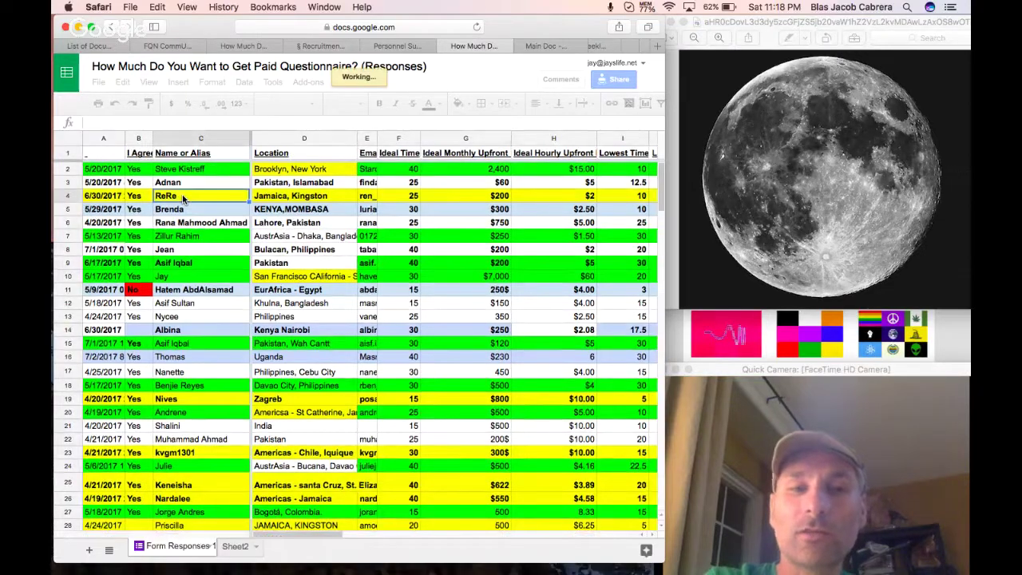
click(118, 197)
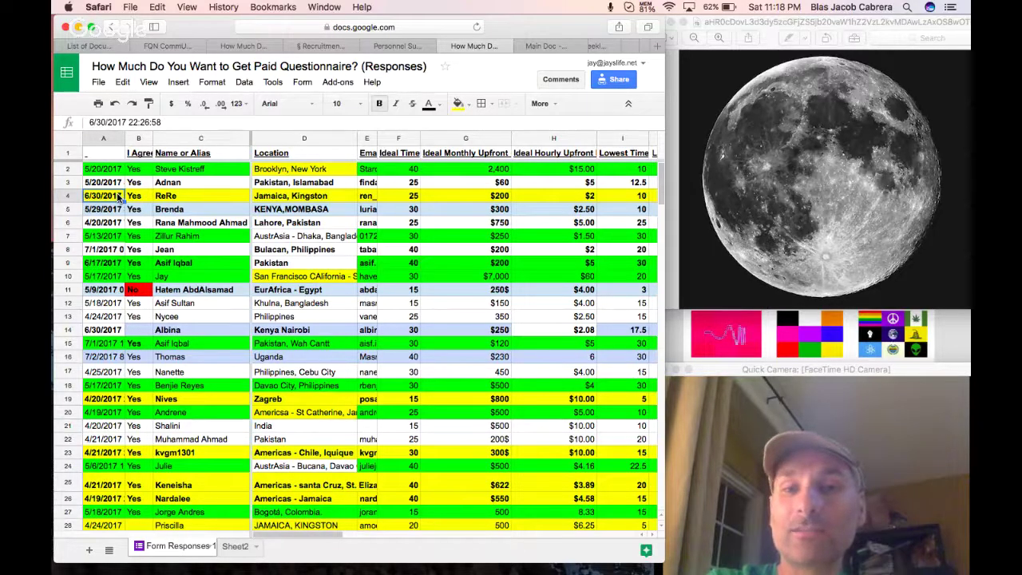
click(181, 211)
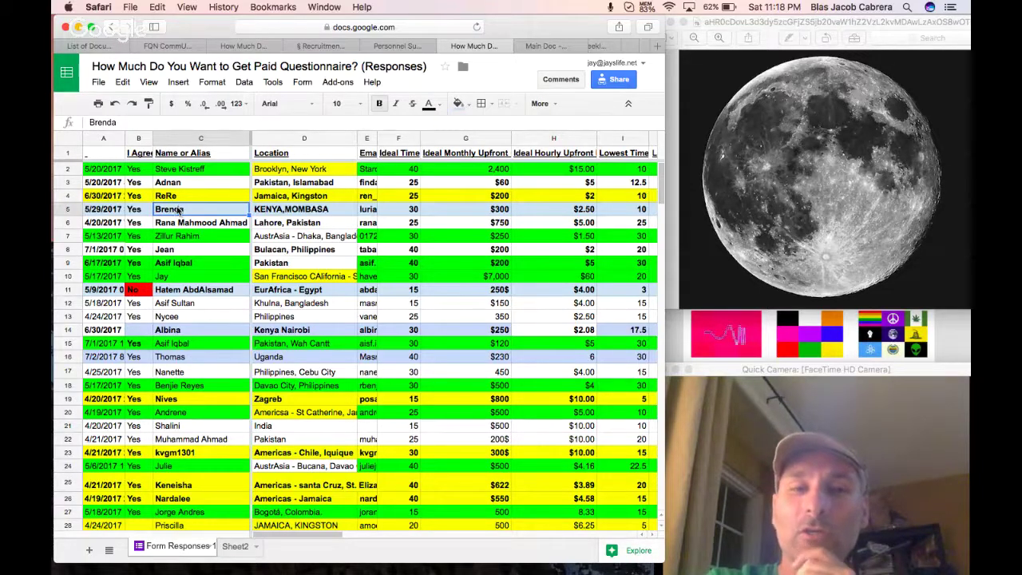
click(77, 212)
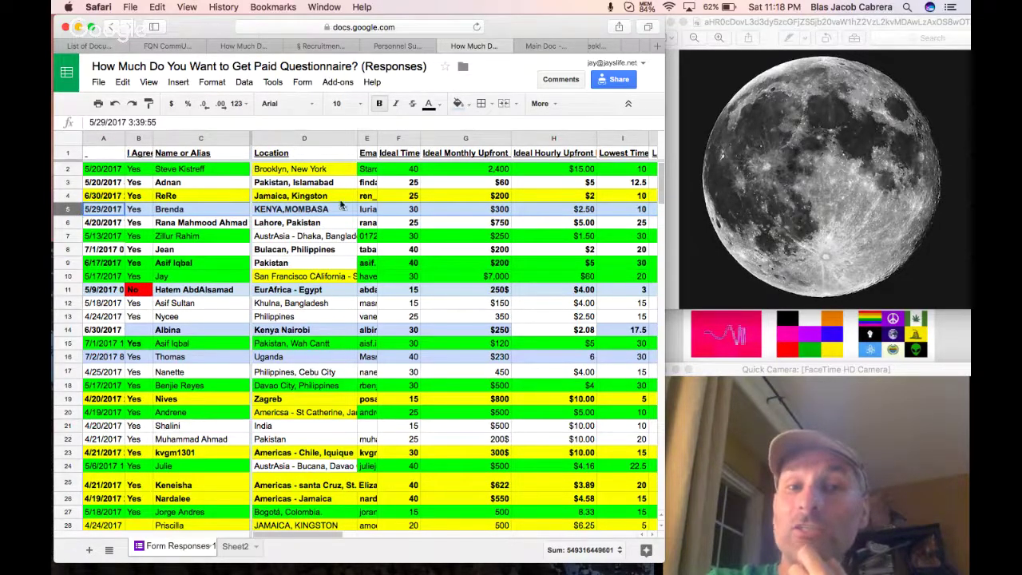
click(326, 208)
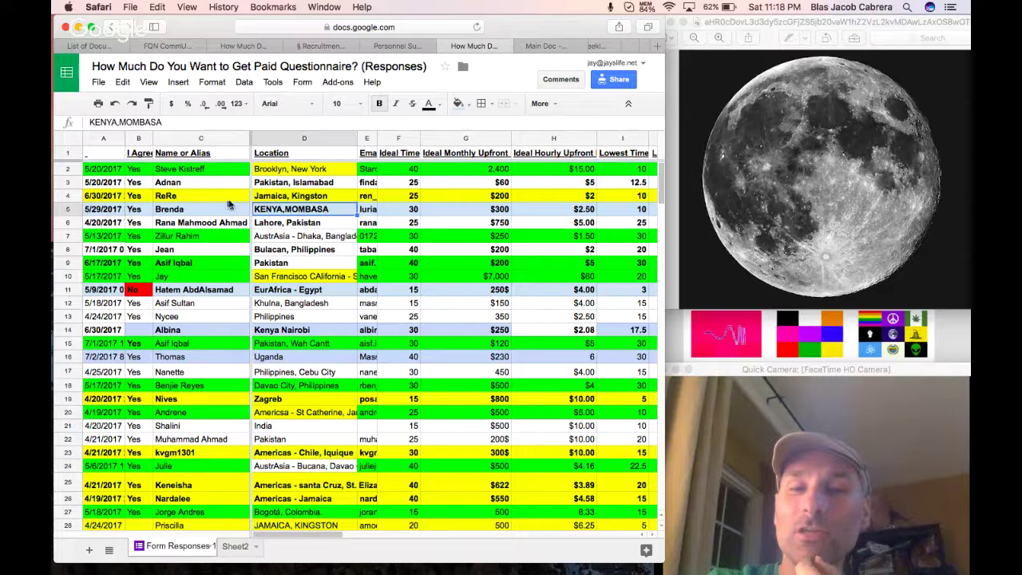
click(62, 210)
click(160, 225)
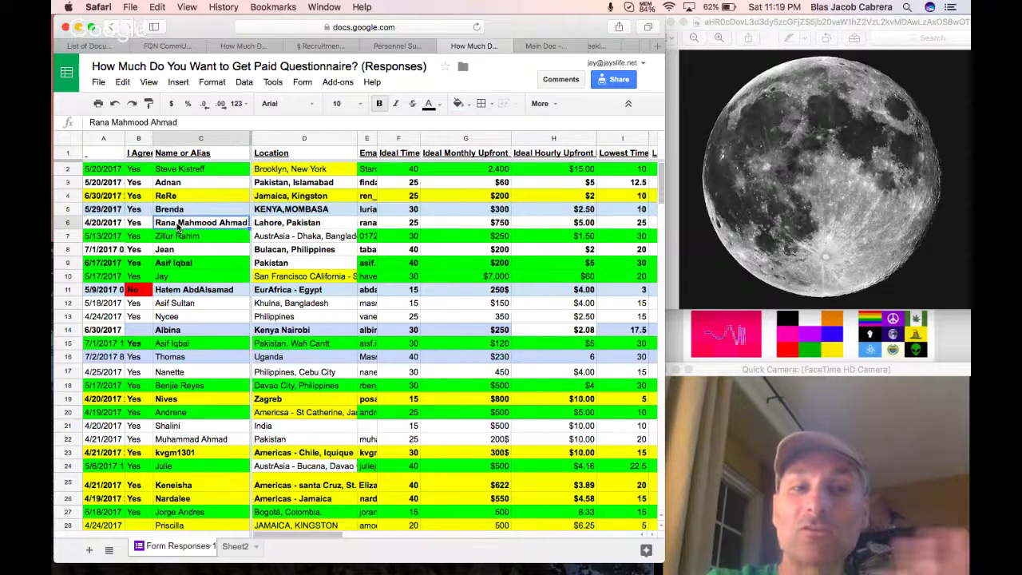
click(110, 226)
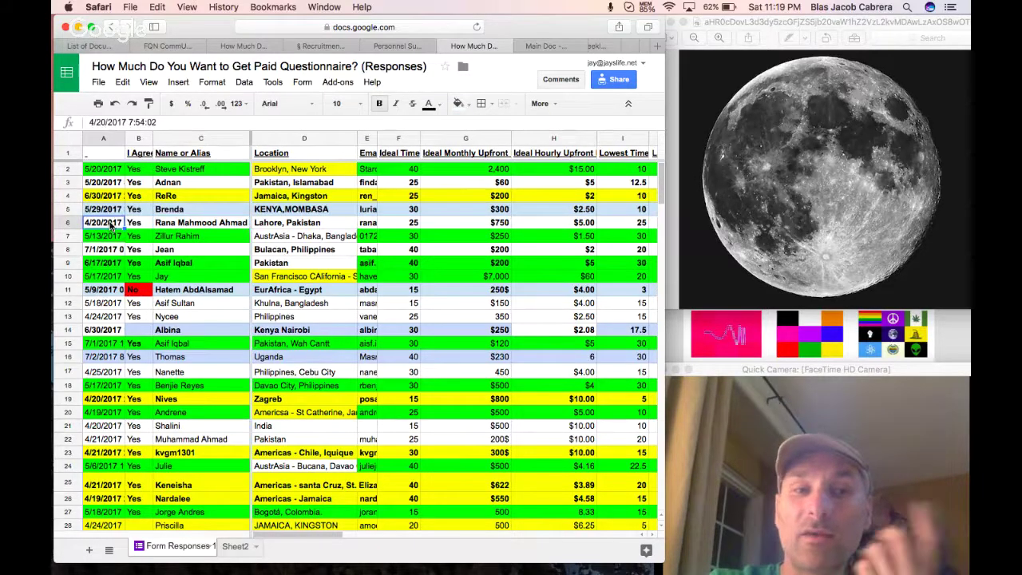
click(176, 249)
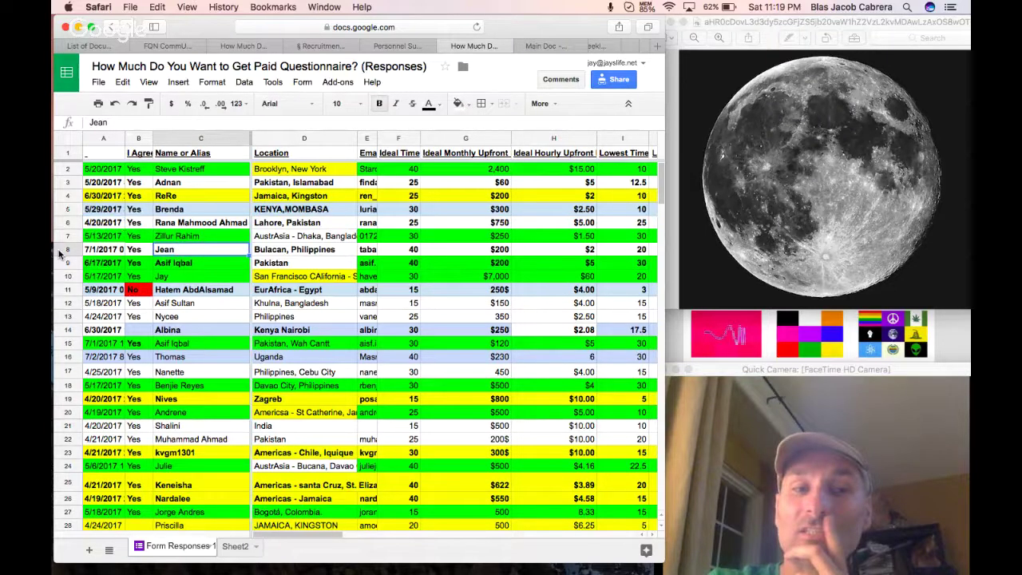
click(61, 250)
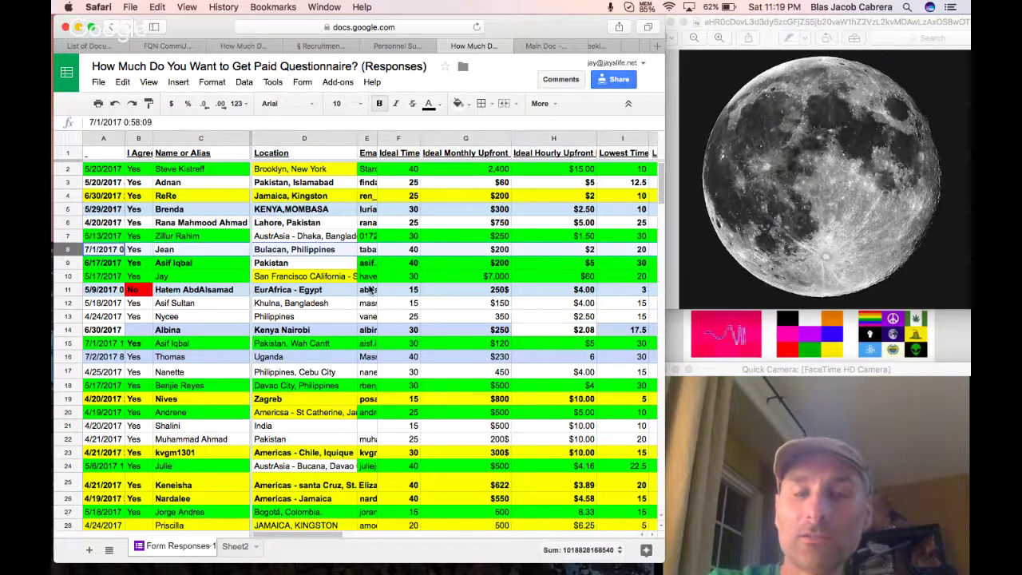
click(184, 263)
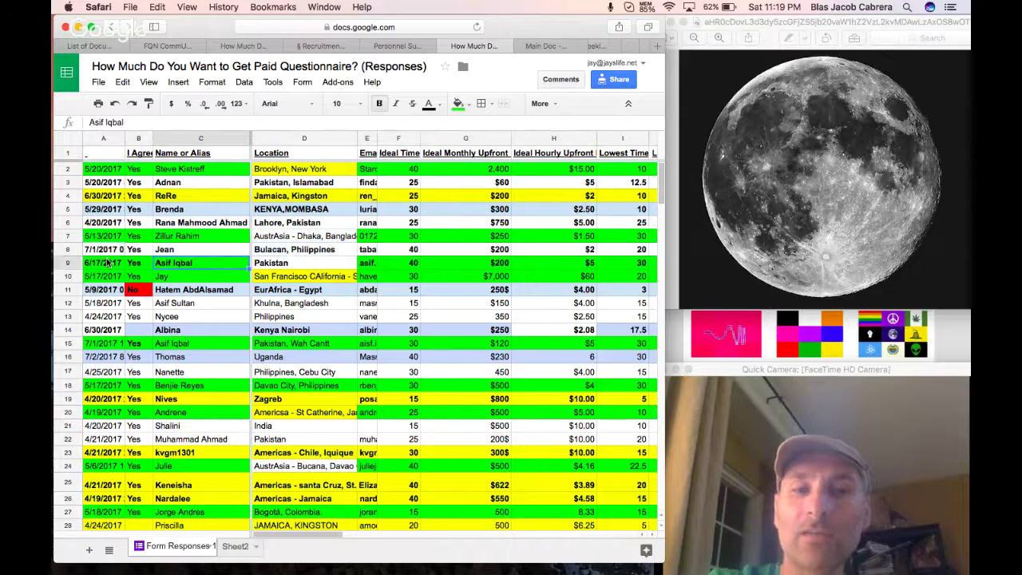
click(181, 353)
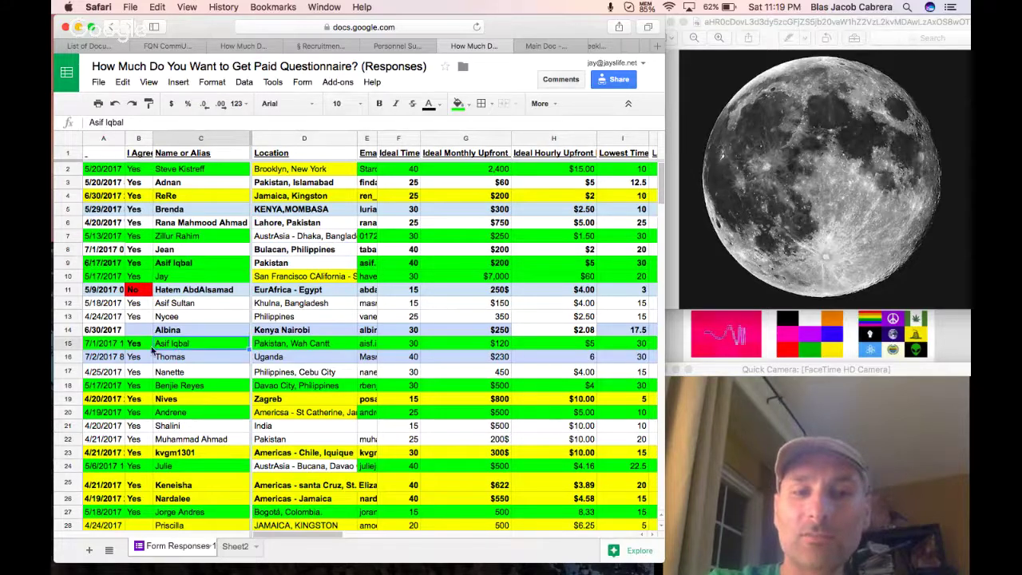
click(66, 345)
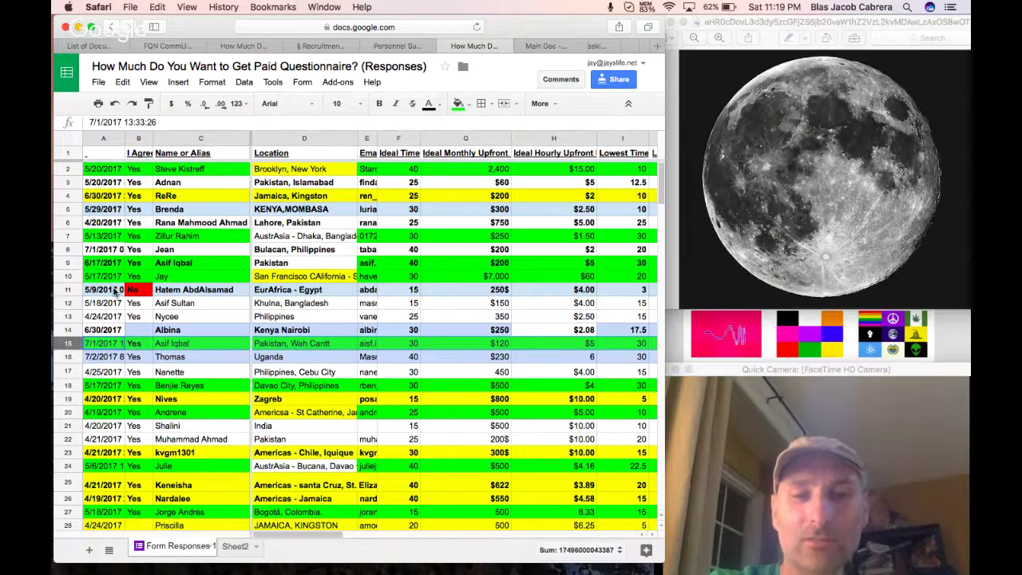
key(super+b)
click(214, 277)
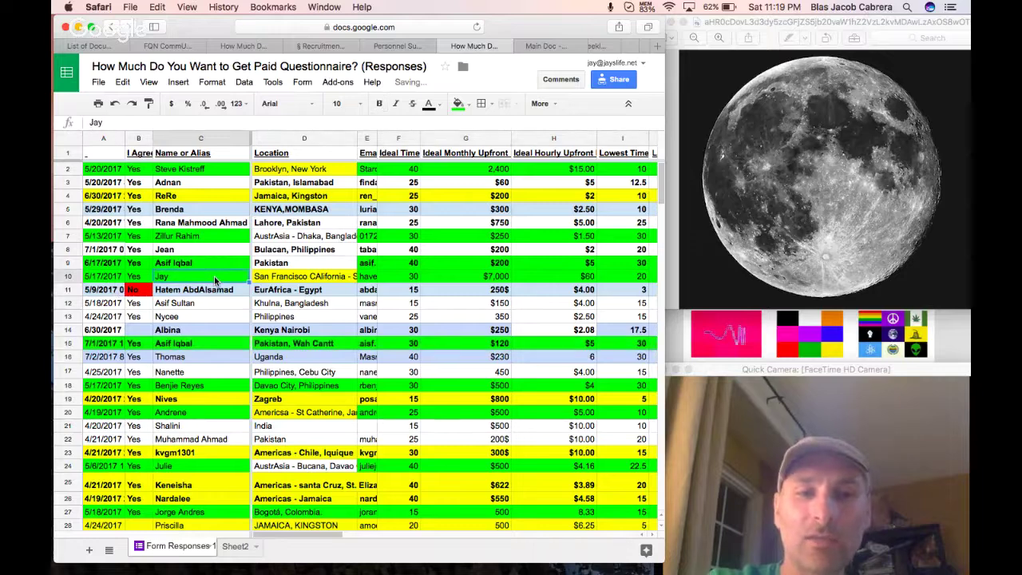
key(Down)
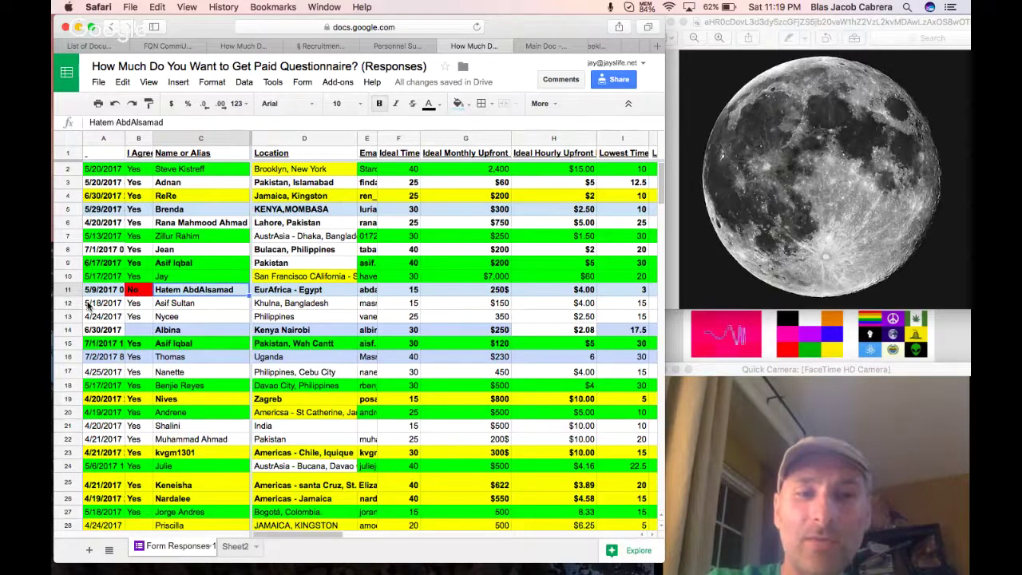
click(69, 303)
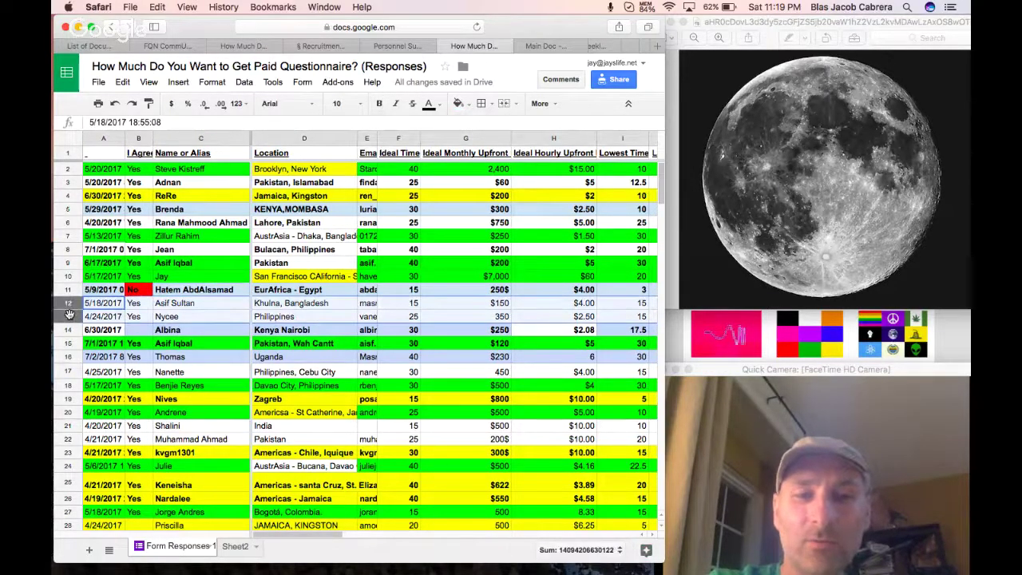
key(super+b)
click(235, 334)
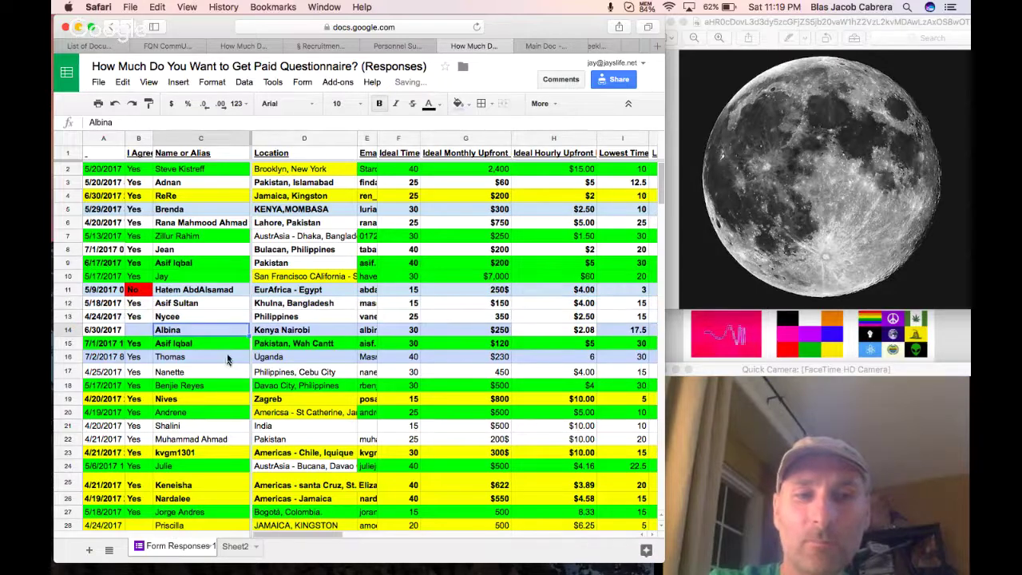
click(72, 373)
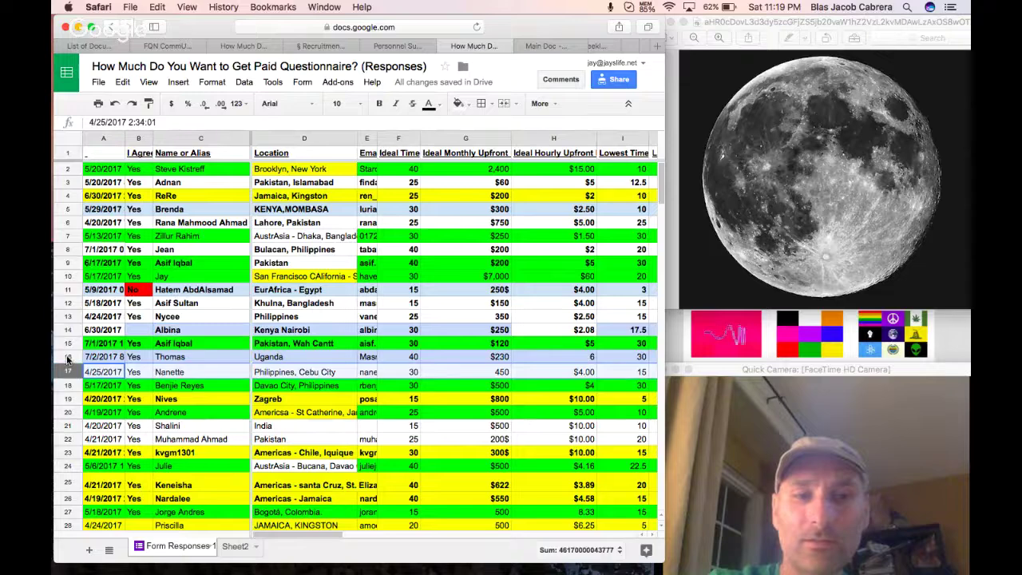
click(67, 359)
drag(67, 365, 67, 372)
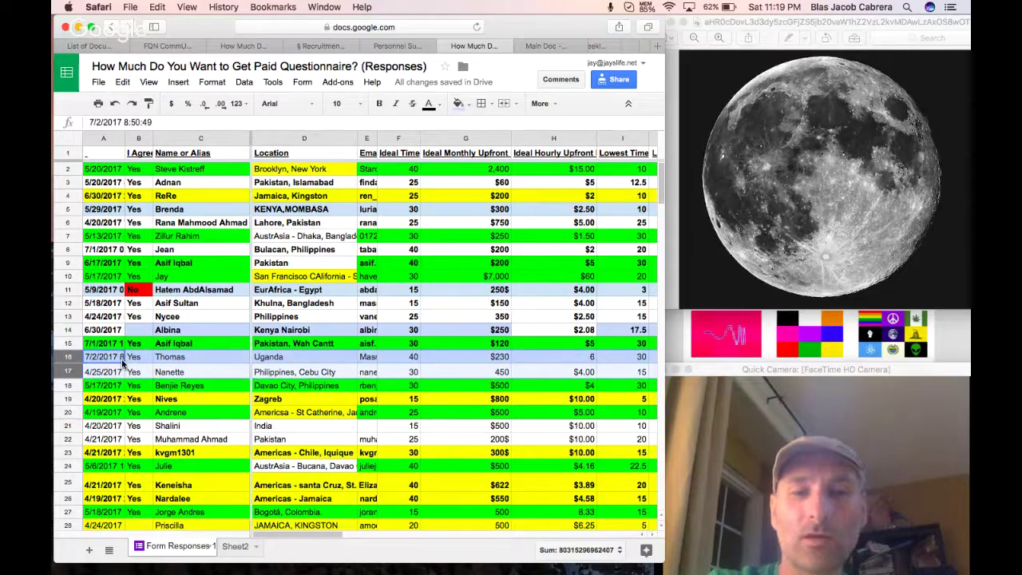
click(68, 309)
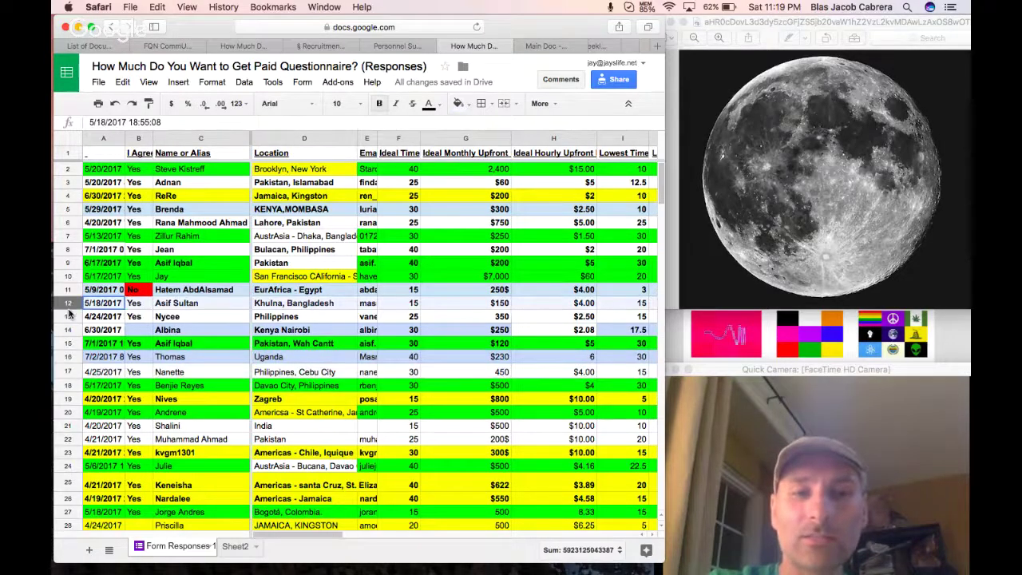
key(super+b)
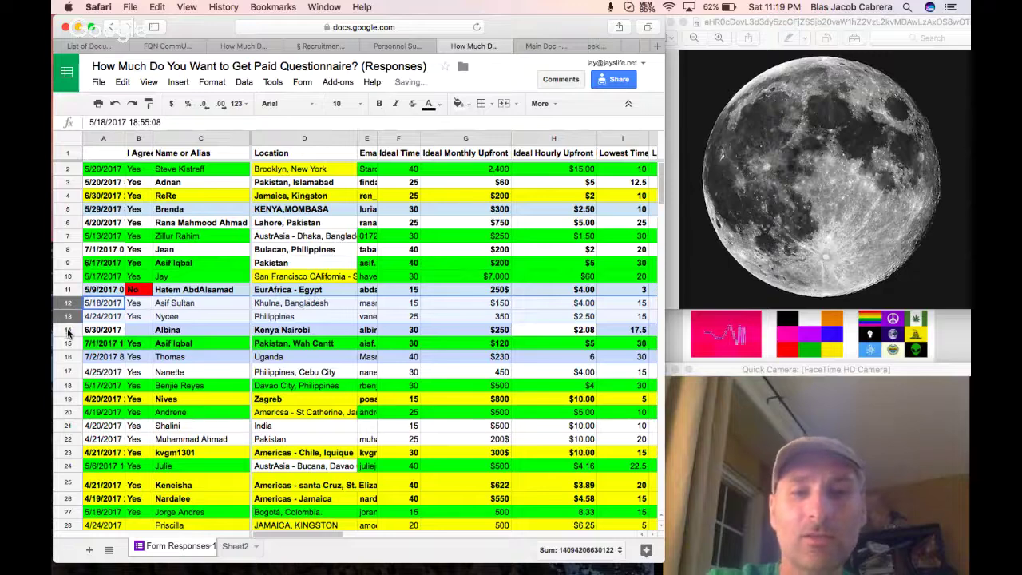
scroll(230, 425, down, 2)
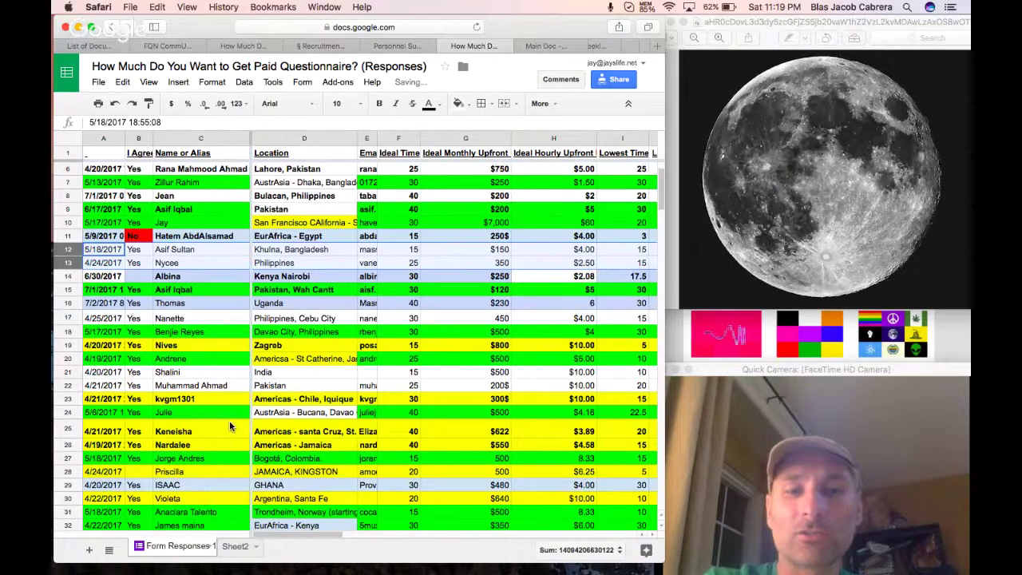
scroll(229, 426, down, 20)
scroll(229, 427, down, 1)
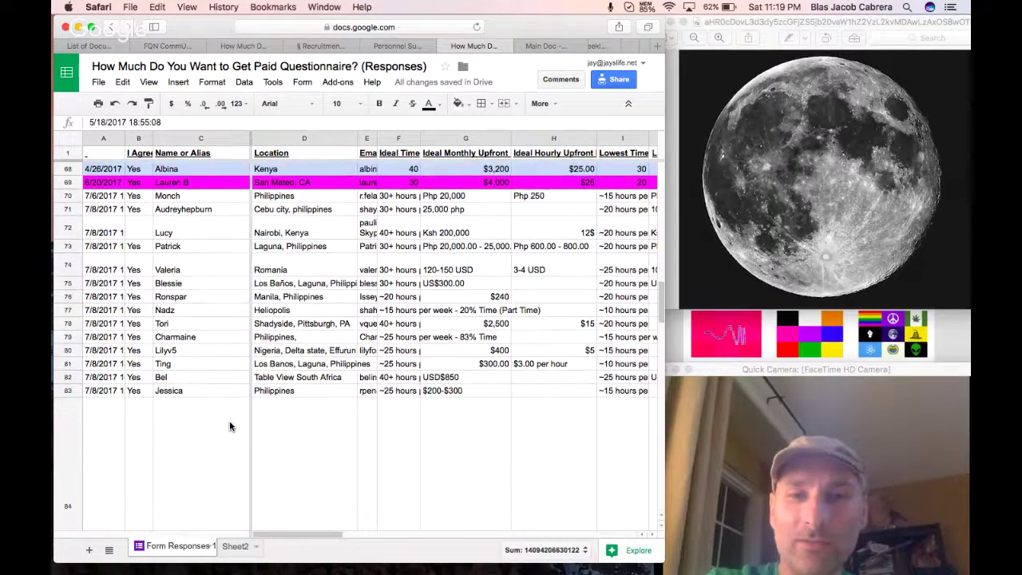
scroll(65, 384, down, 18)
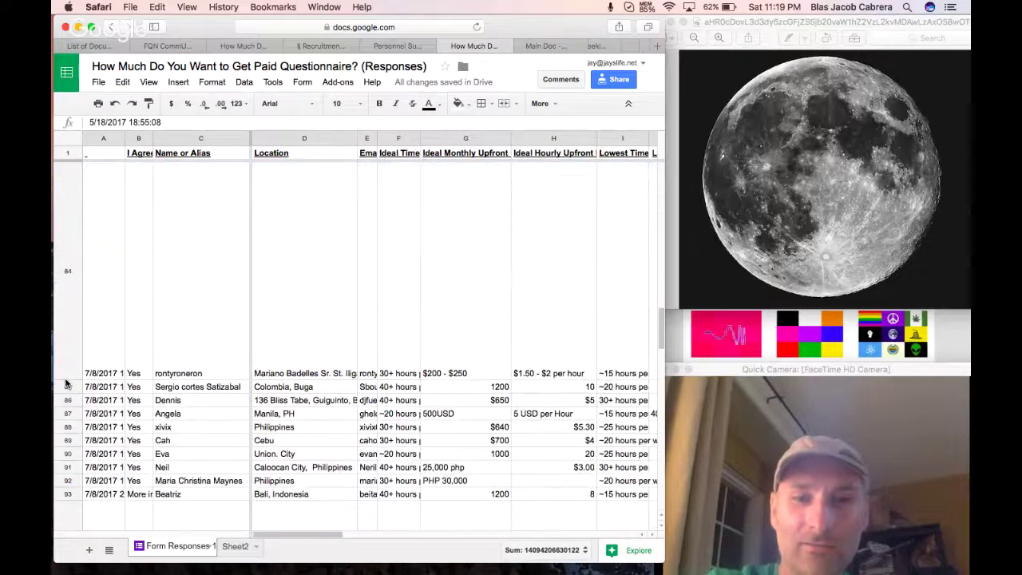
scroll(96, 390, down, 3)
scroll(136, 394, up, 10)
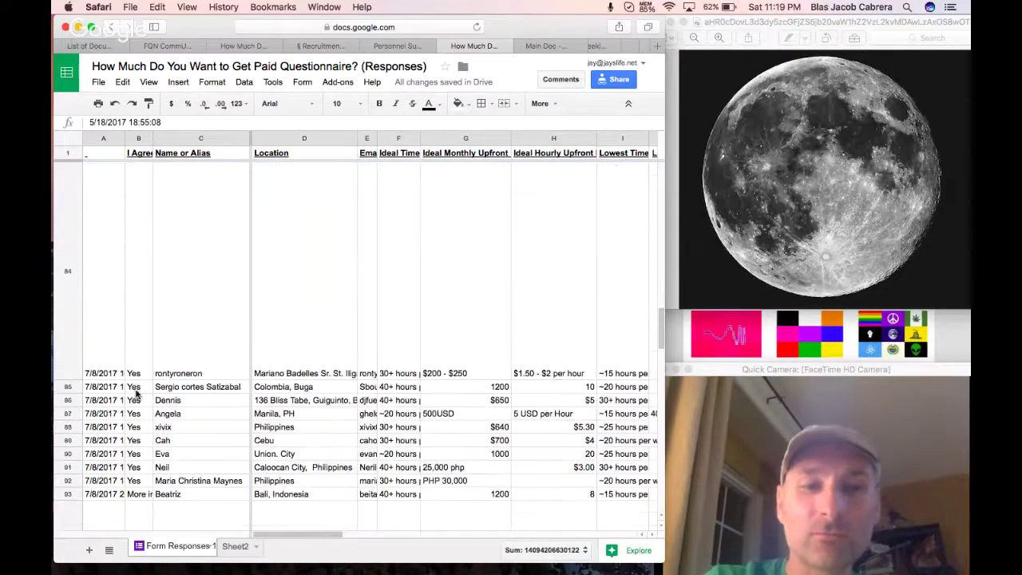
scroll(135, 394, up, 5)
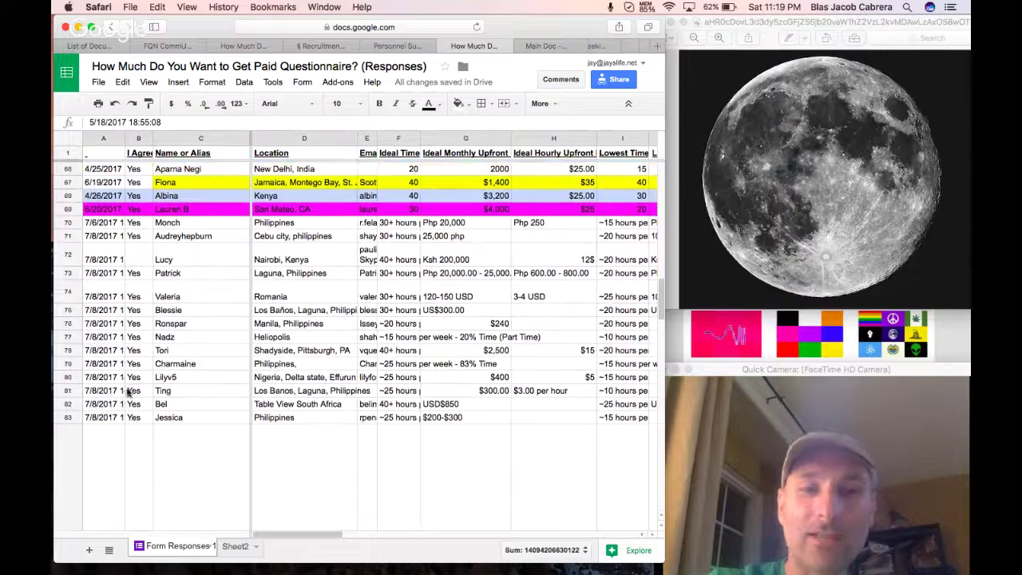
scroll(128, 397, down, 5)
scroll(125, 397, down, 4)
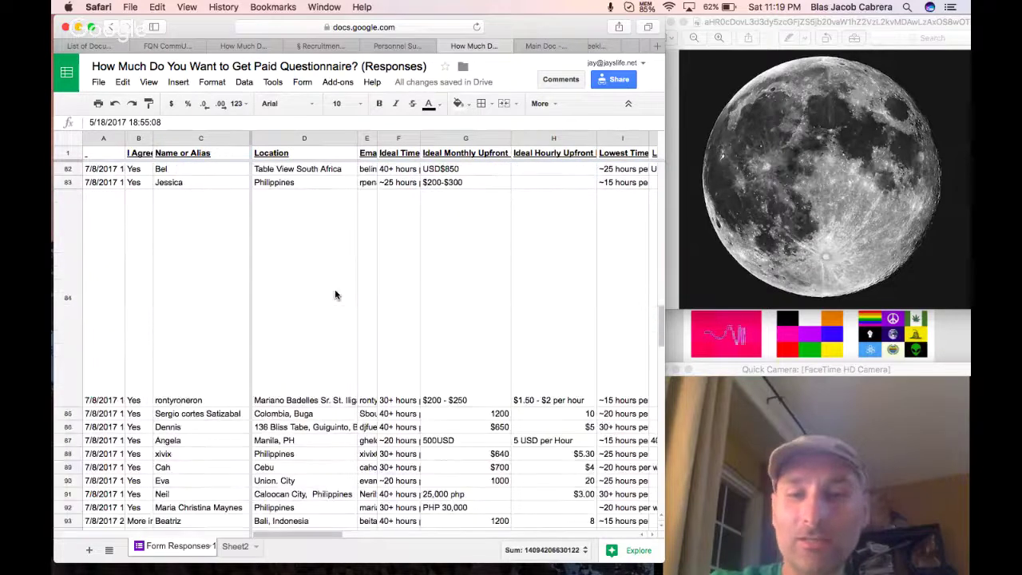
scroll(528, 473, right, 10)
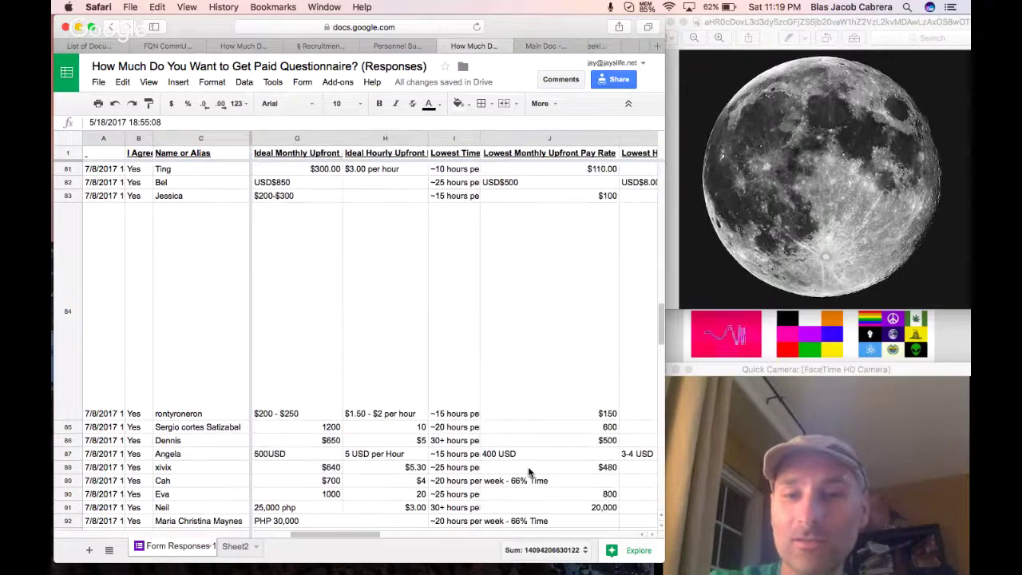
scroll(528, 473, left, 10)
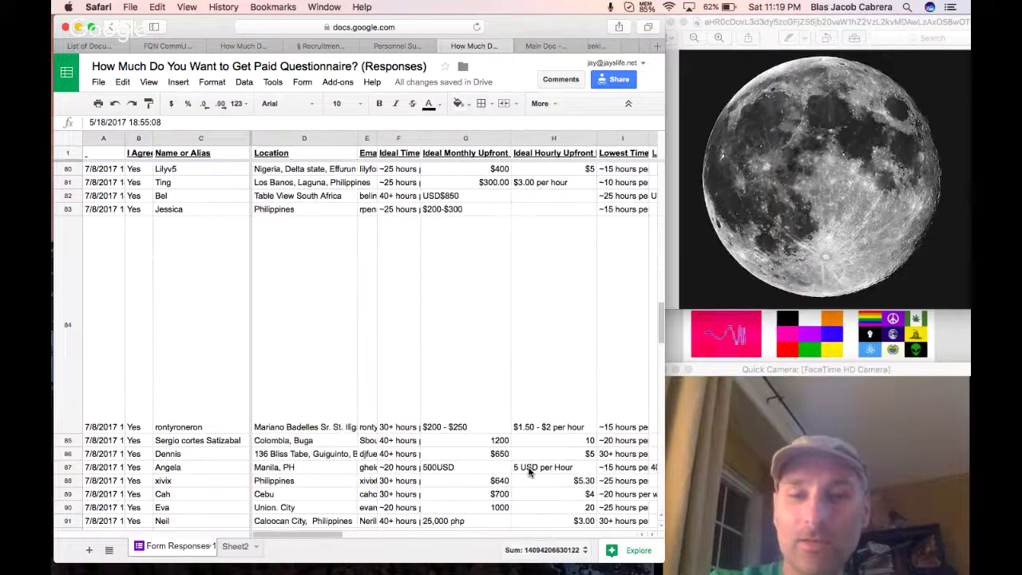
scroll(528, 473, down, 1)
scroll(527, 472, down, 5)
scroll(527, 473, up, 6)
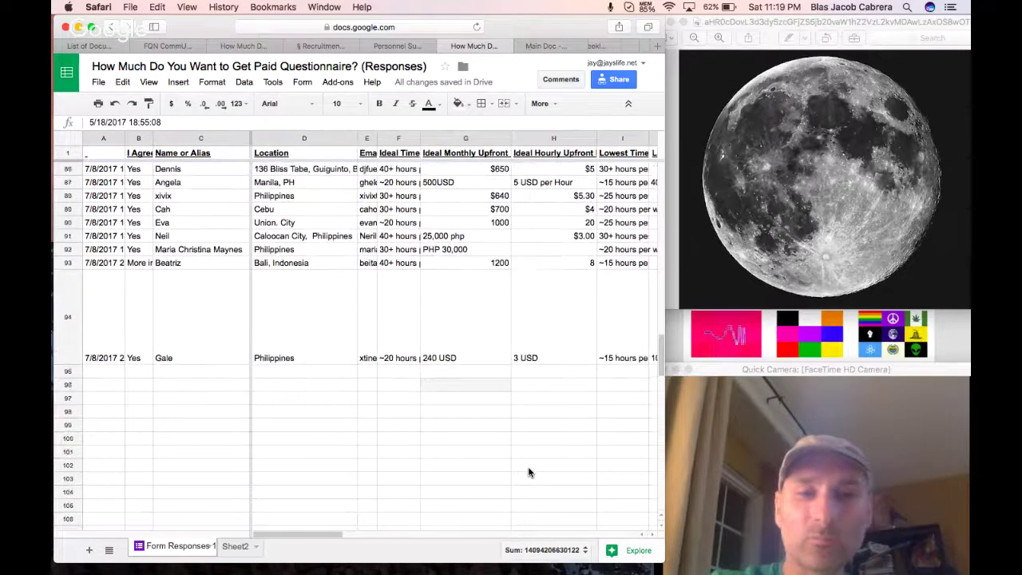
scroll(528, 472, up, 5)
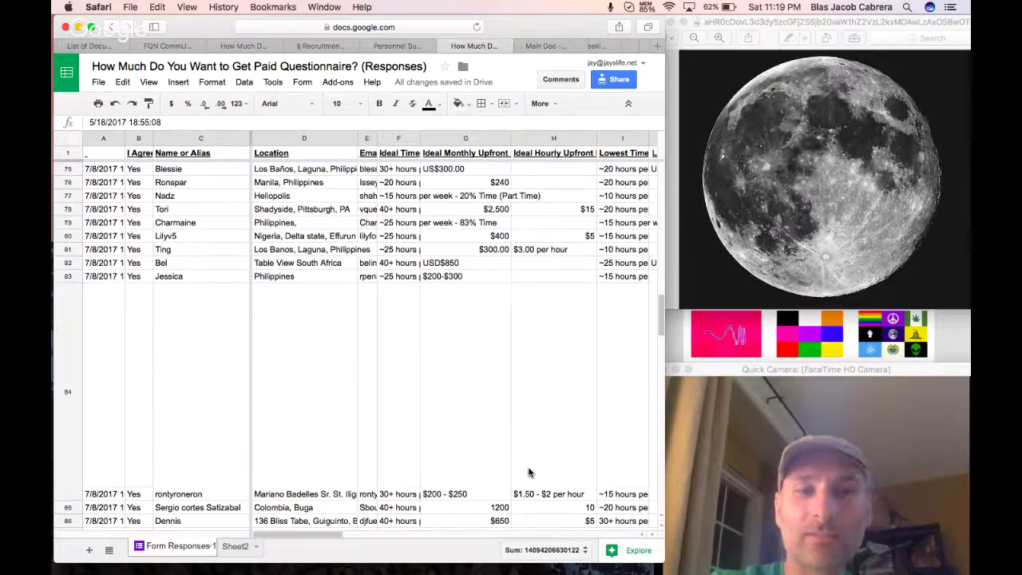
scroll(528, 473, up, 15)
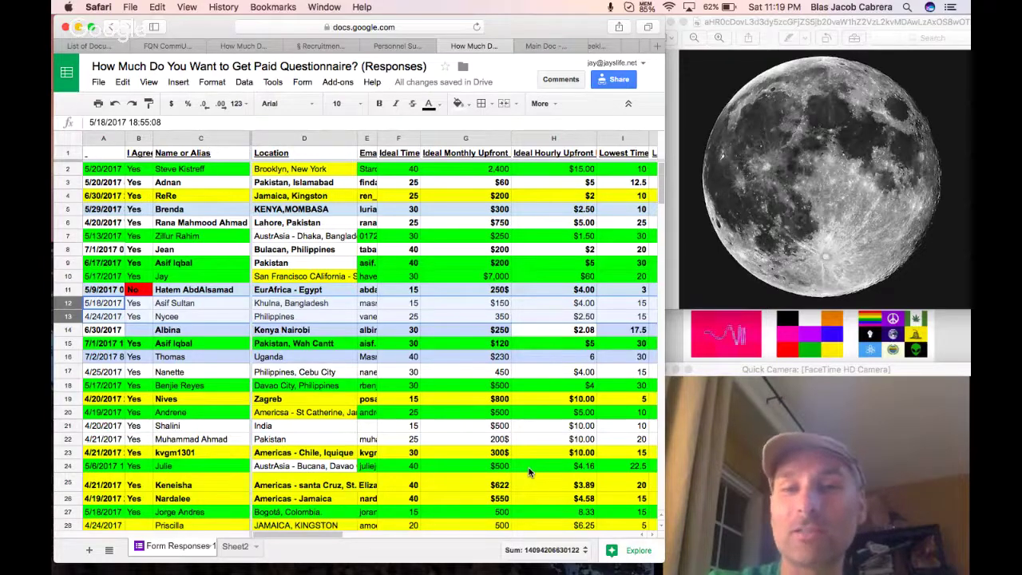
scroll(444, 402, down, 3)
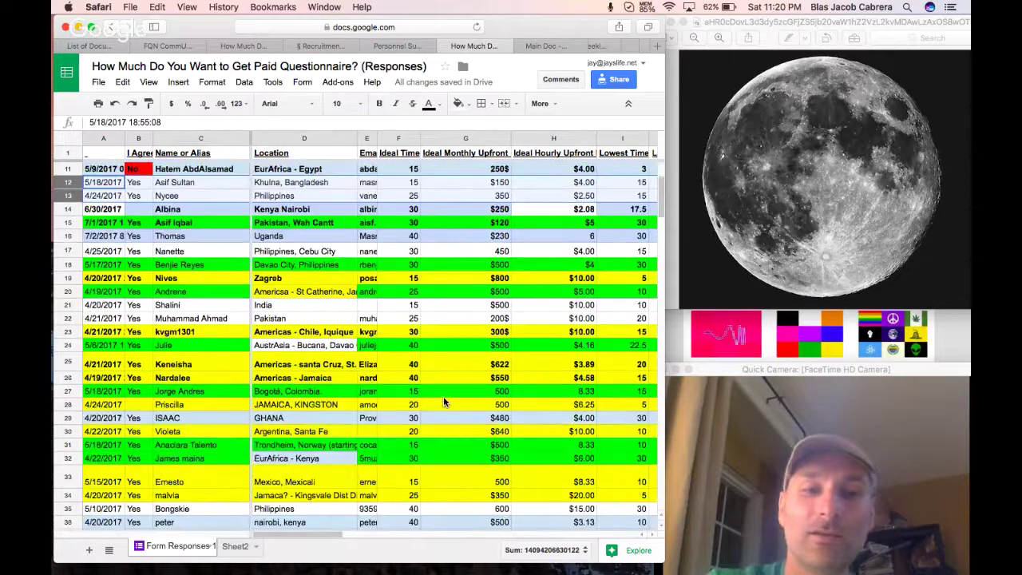
scroll(443, 396, down, 15)
scroll(445, 401, down, 5)
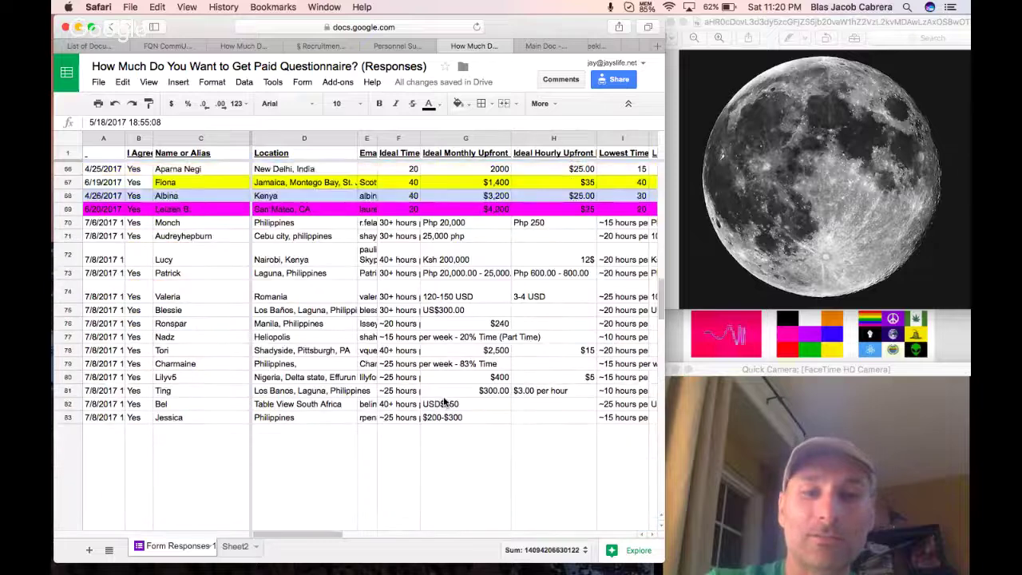
scroll(445, 402, down, 7)
scroll(443, 402, up, 5)
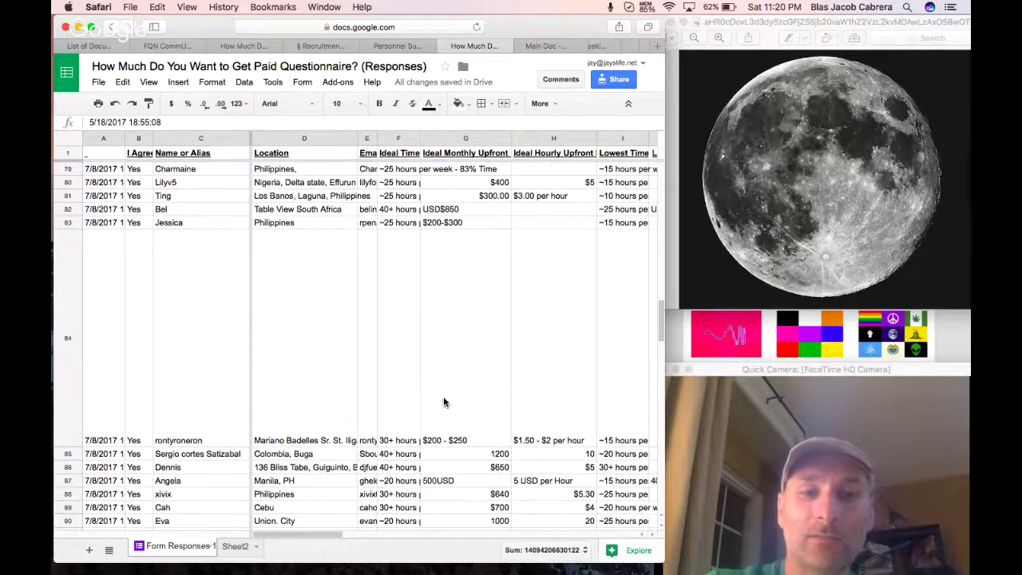
scroll(444, 401, down, 2)
click(190, 456)
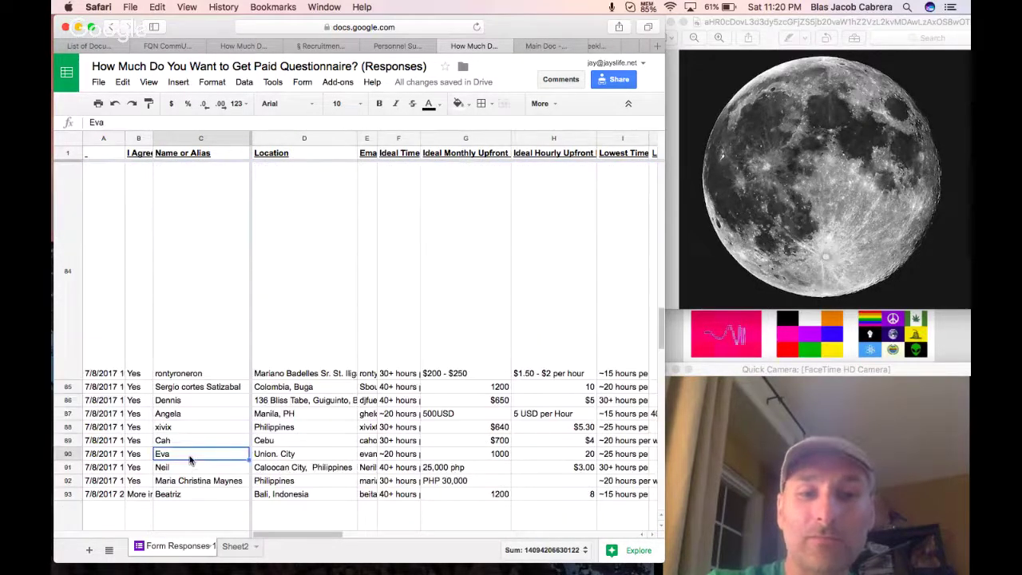
click(269, 455)
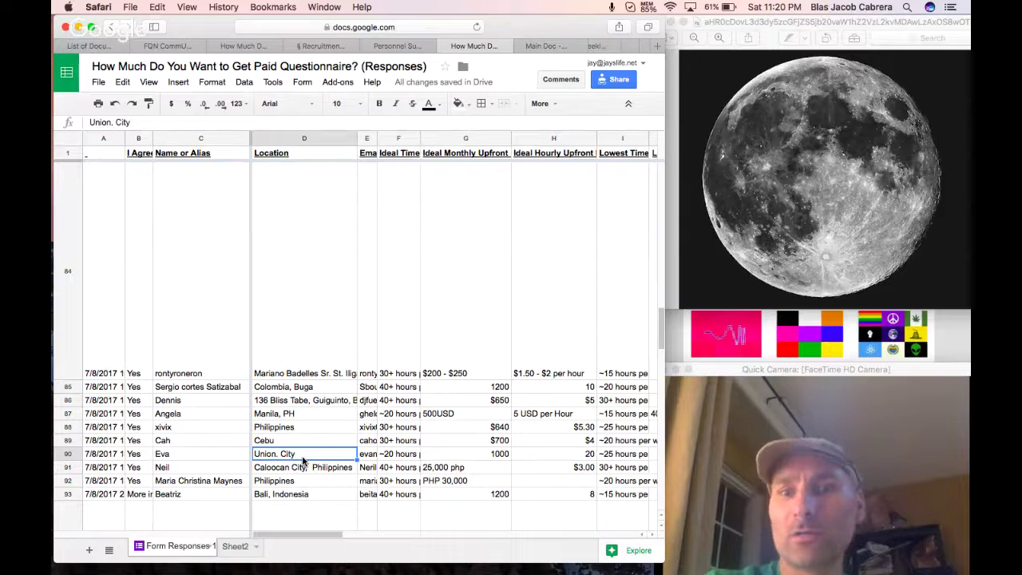
click(215, 455)
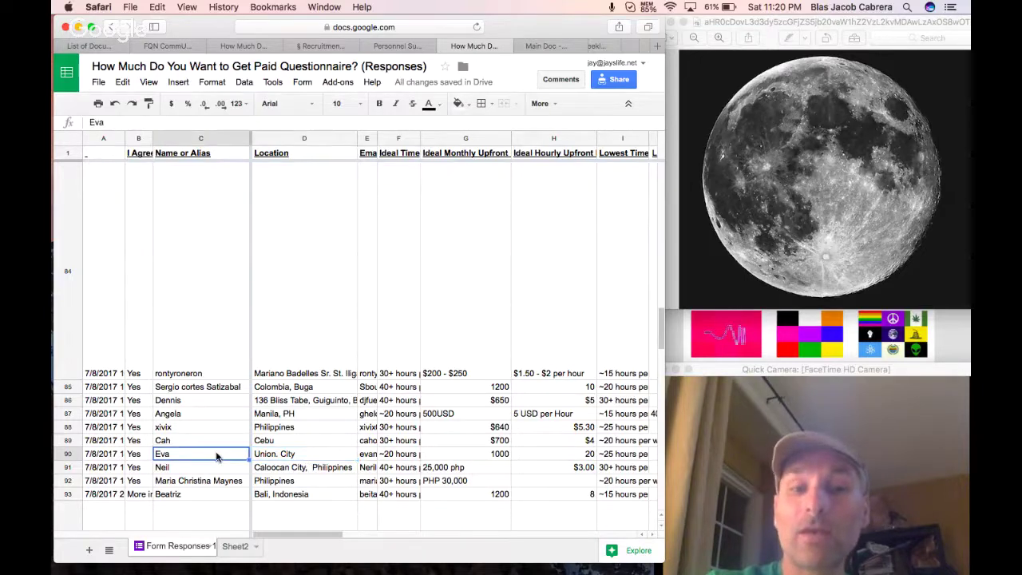
mouse_move(192, 563)
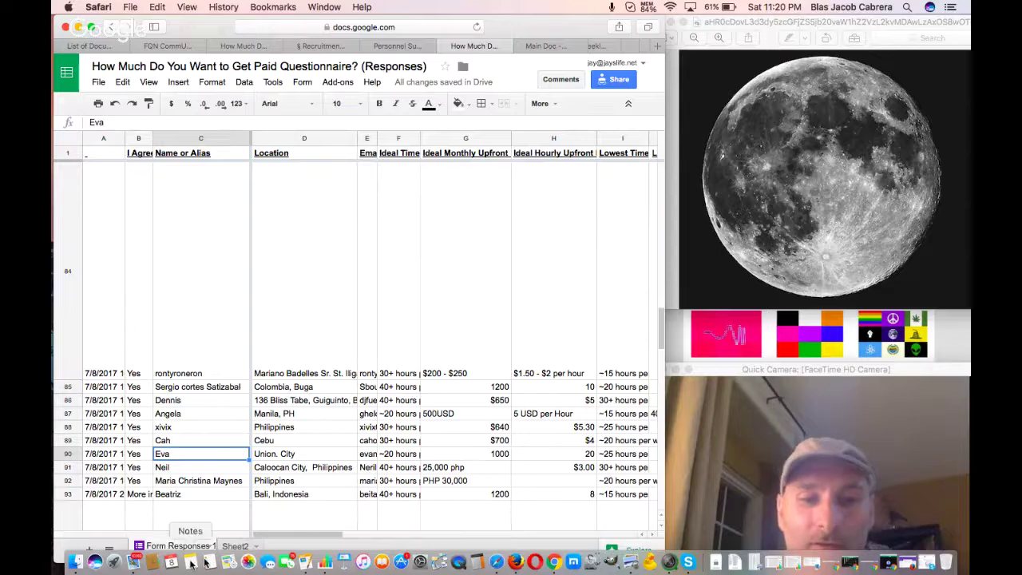
click(132, 563)
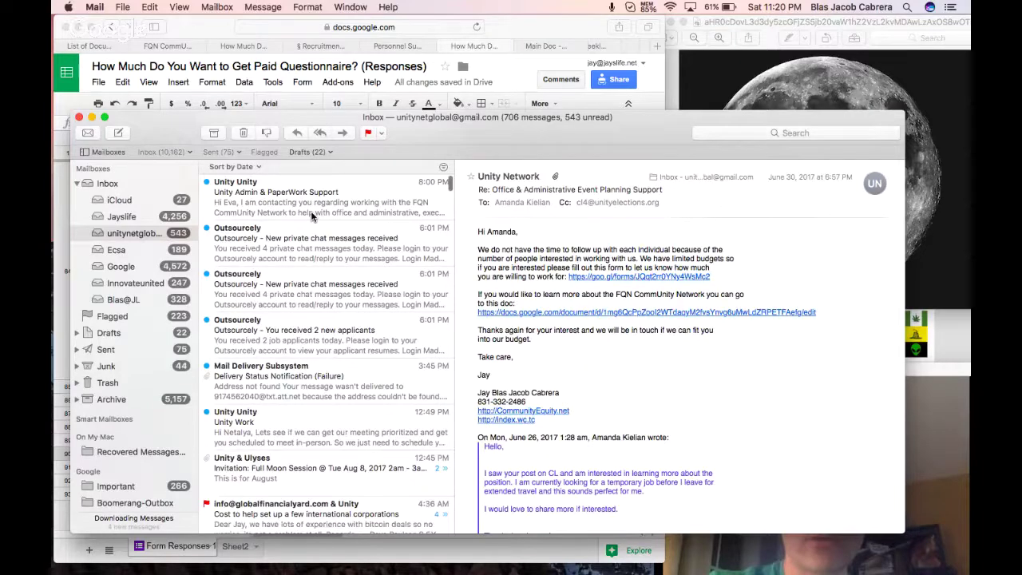
click(268, 179)
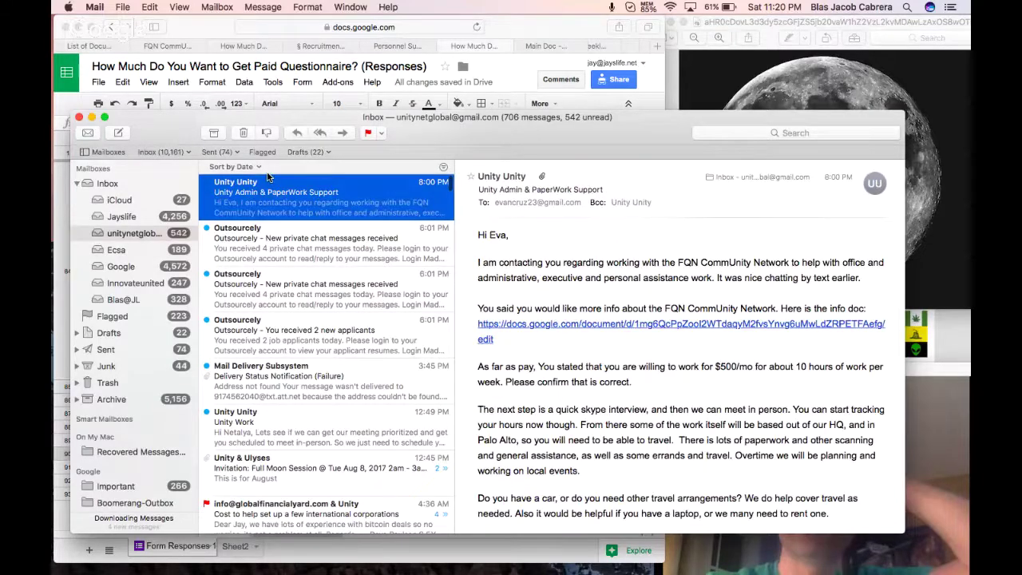
click(91, 116)
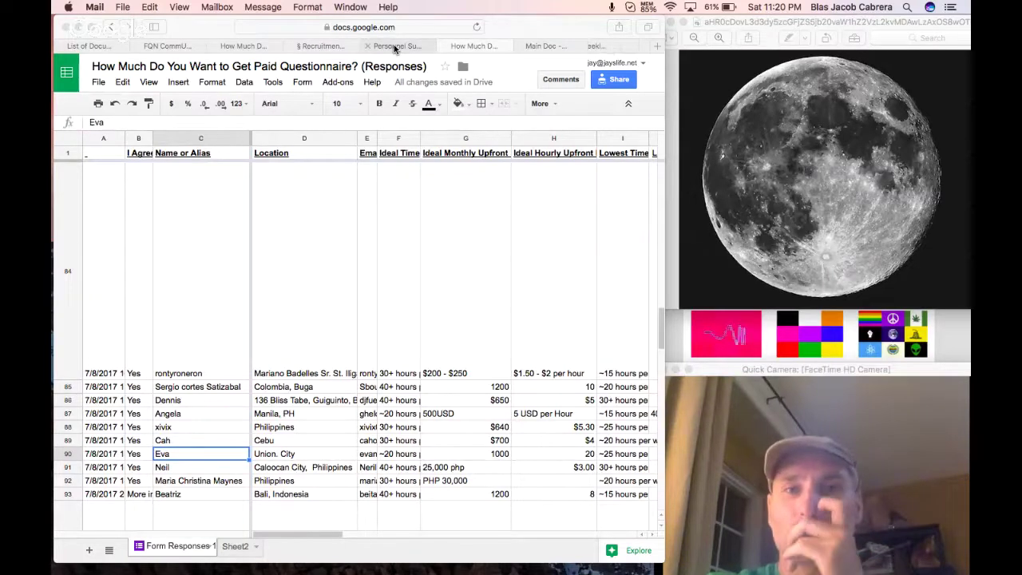
scroll(475, 47, right, 10)
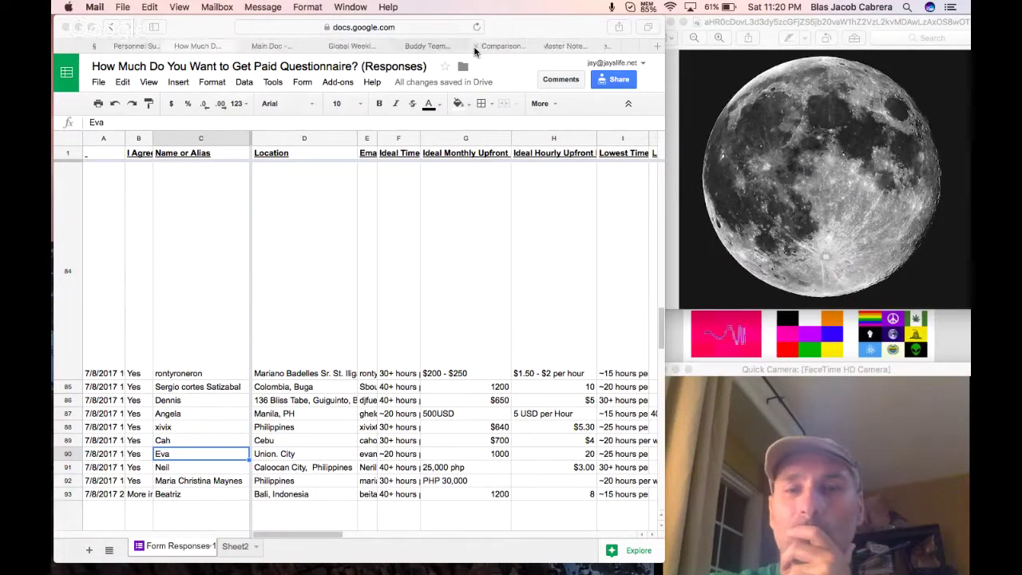
Return to the Full Moon doc and colour the On-Boarding heading orange.
click(380, 49)
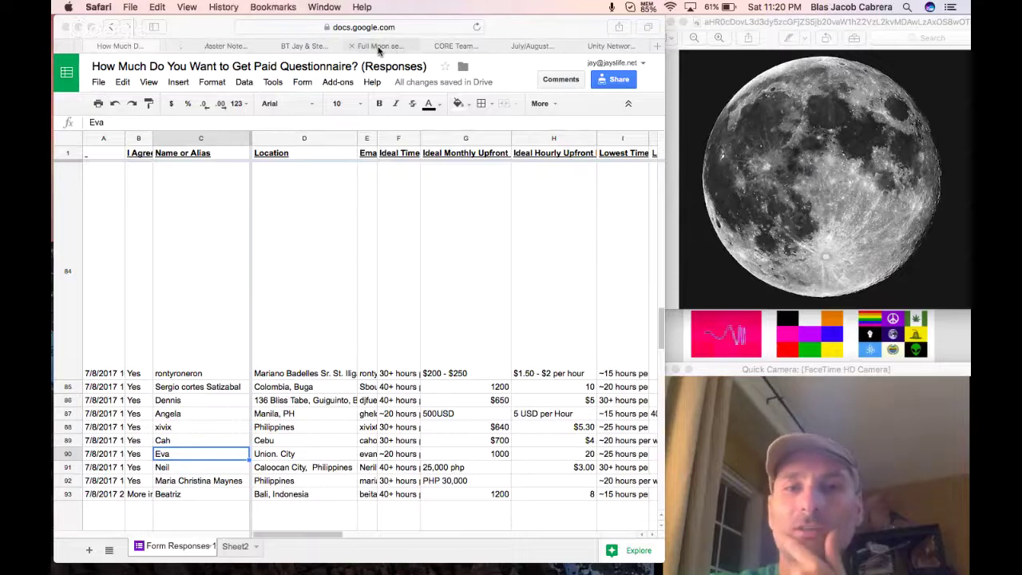
click(380, 47)
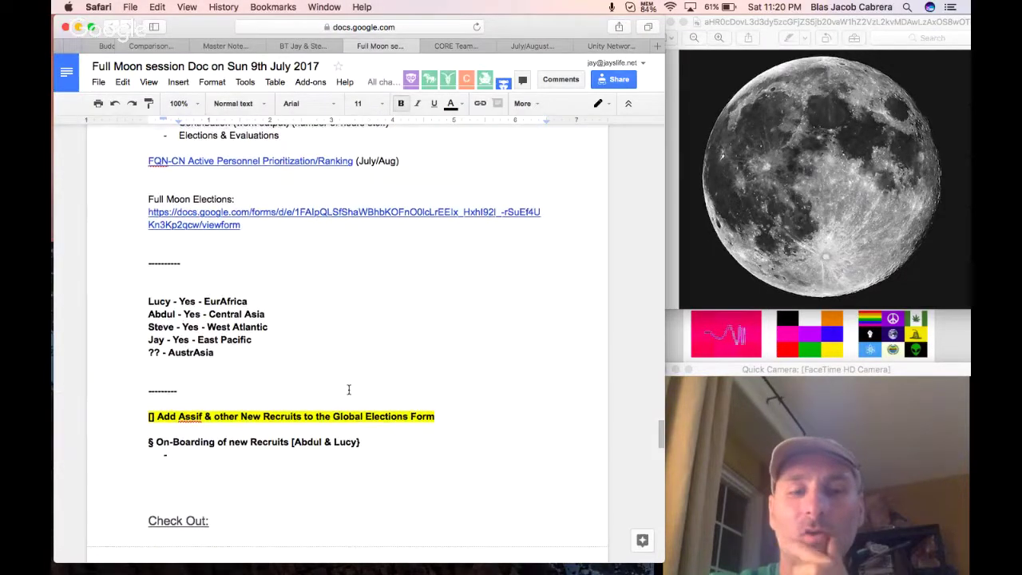
drag(360, 442, 229, 442)
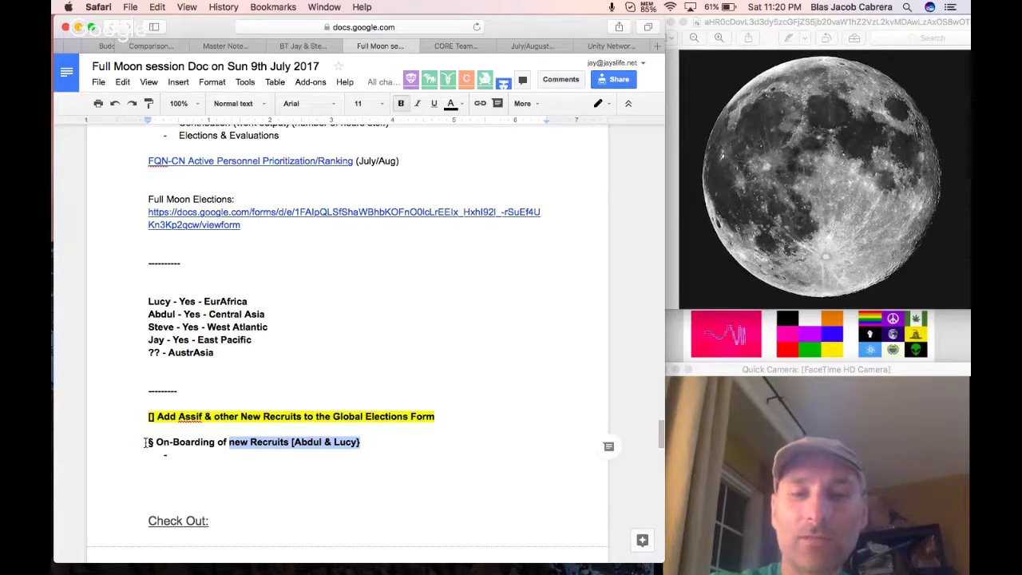
drag(148, 442, 368, 442)
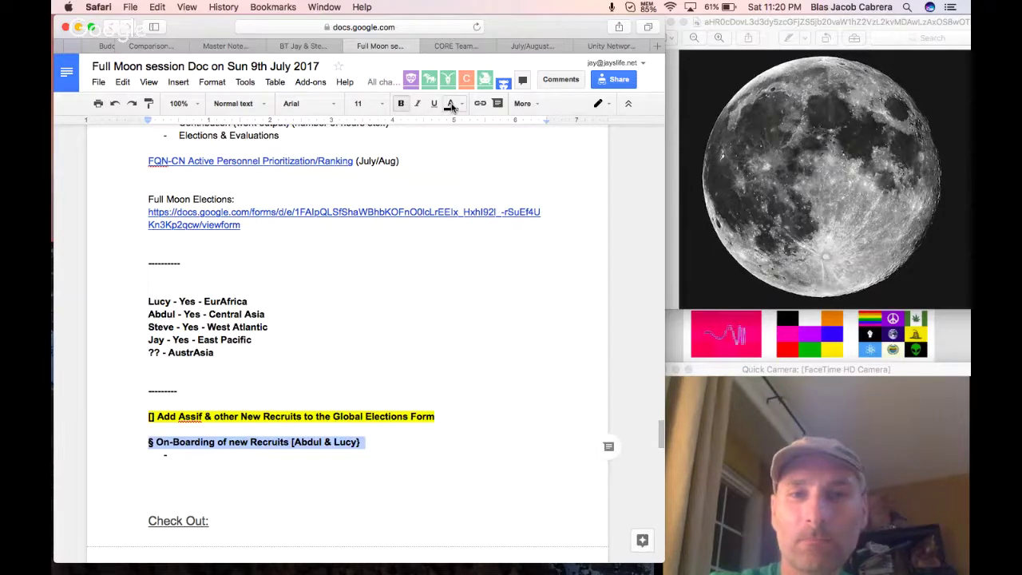
click(451, 104)
click(463, 238)
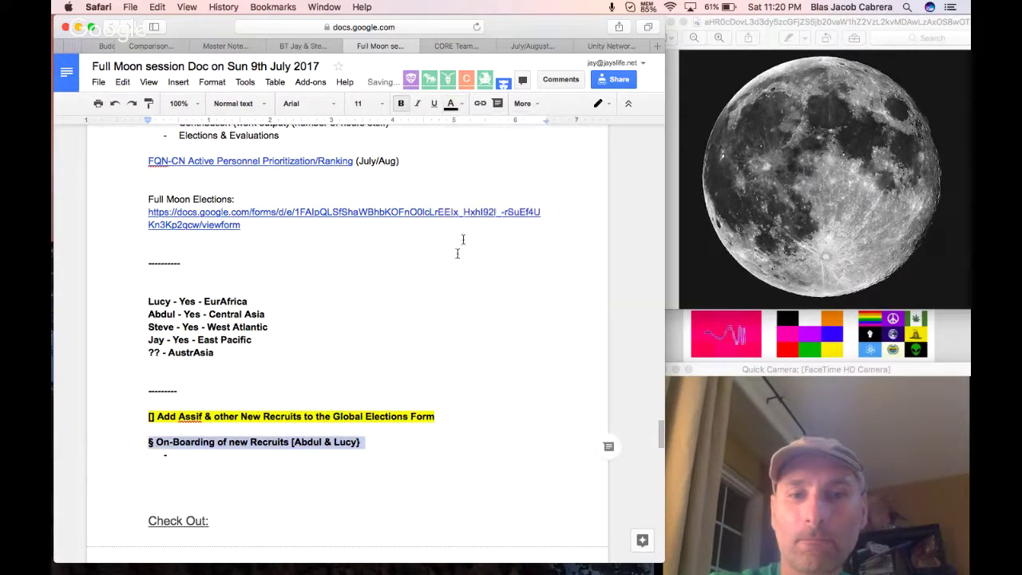
Add the to-do '- [] Look at Public Rankings and email people with the Template Email in the Recruitment Doc'.
click(415, 329)
key(Return)
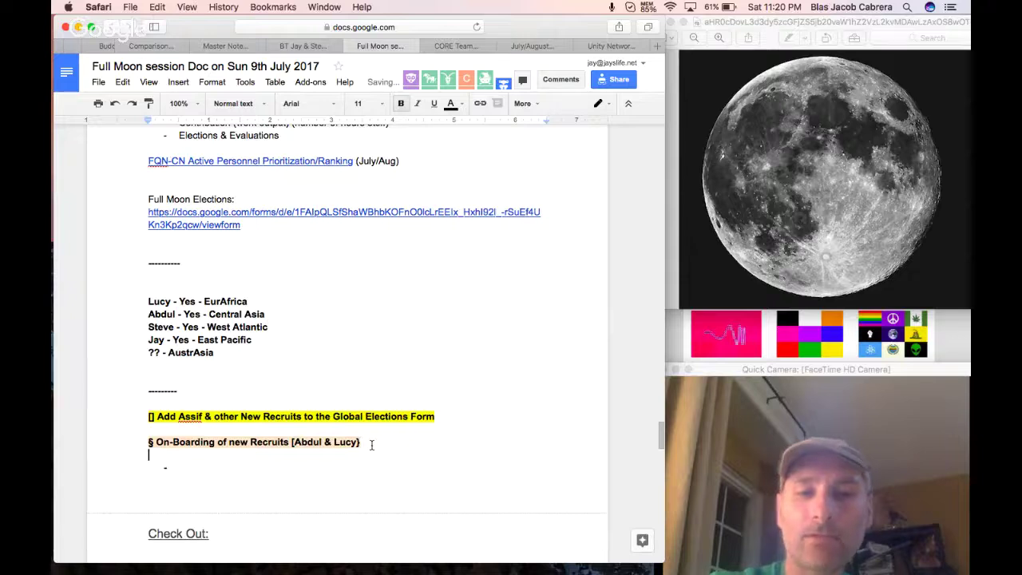
text(- [])
text( Look a)
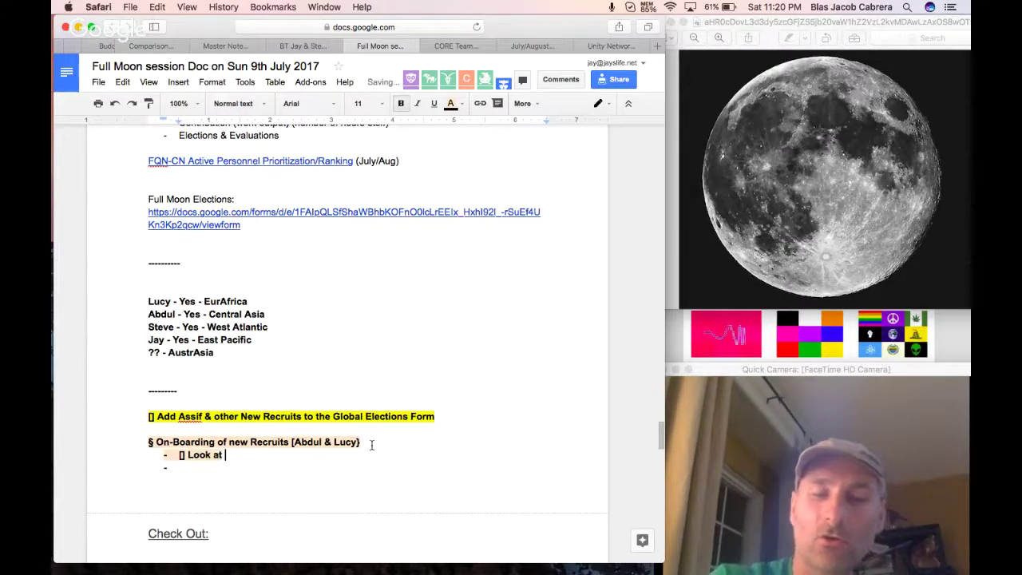
text(t Public )
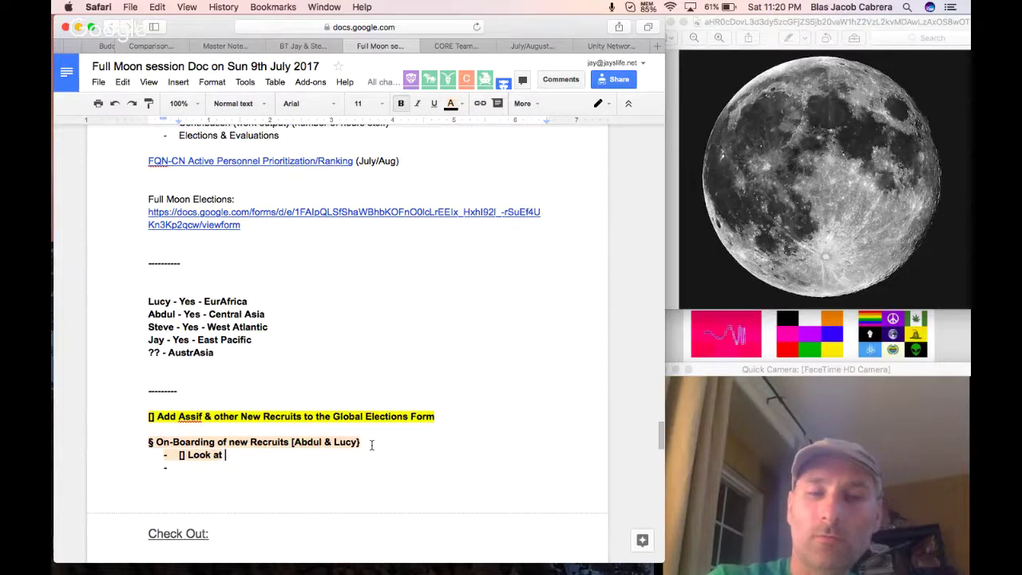
text(Rankings)
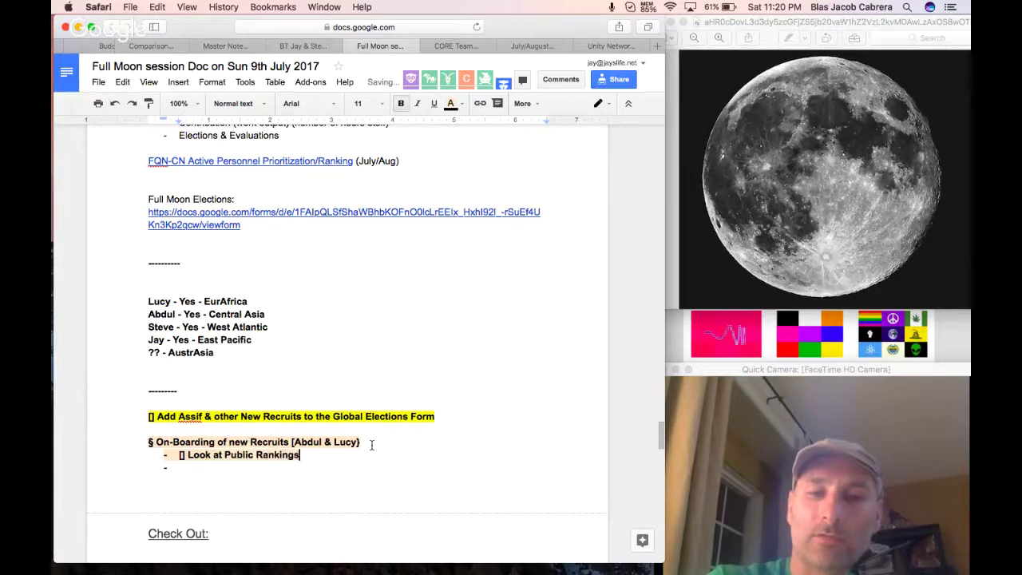
text( and email people )
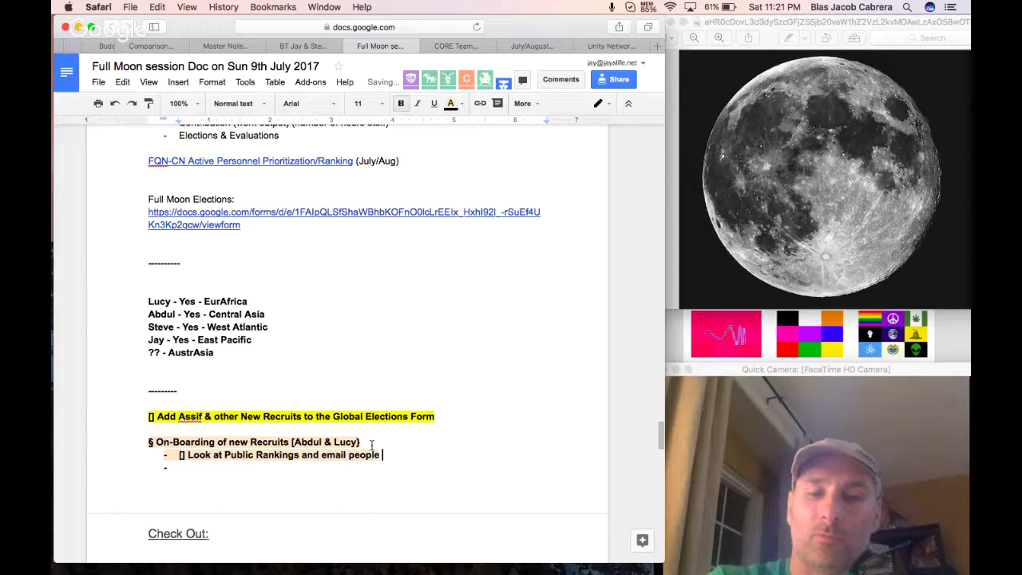
text(with the Template )
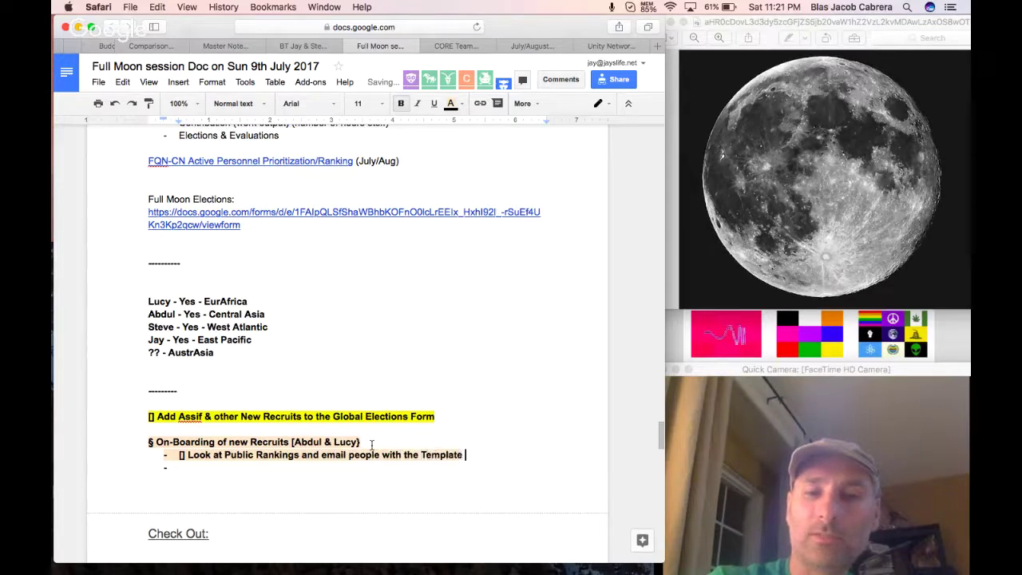
text(Email in the Rec)
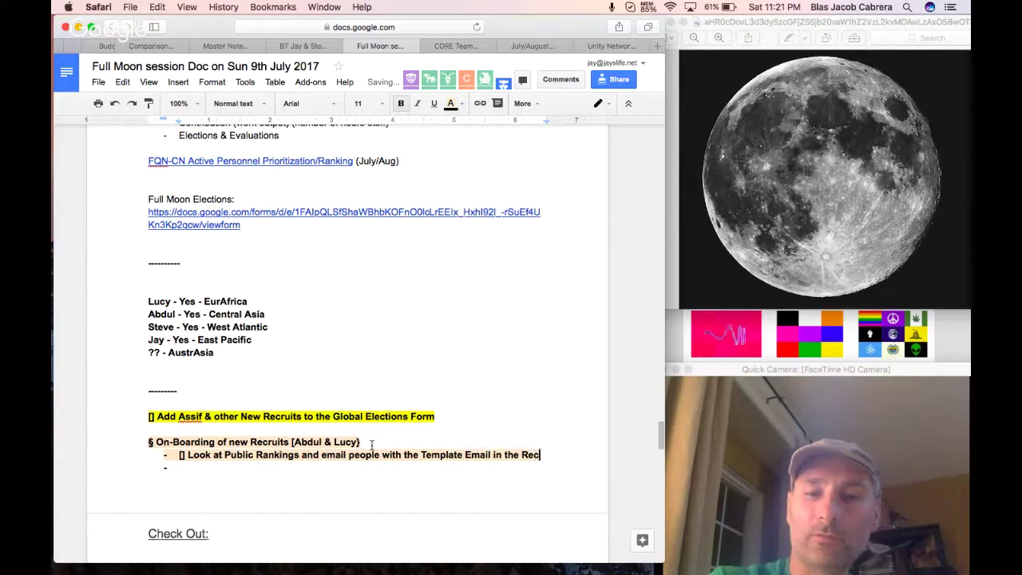
text(rumtnet )
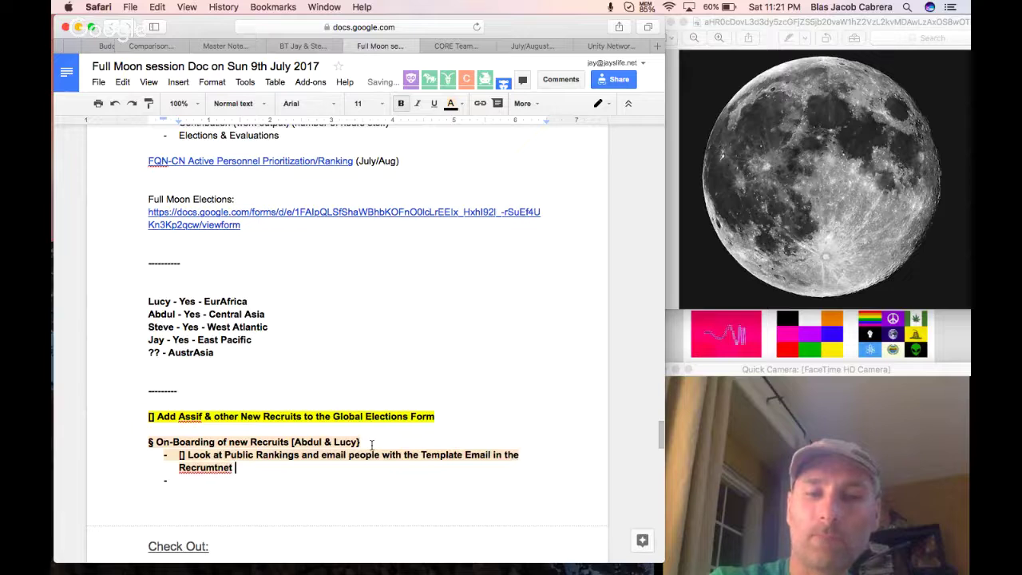
text(Doc)
right_click(206, 467)
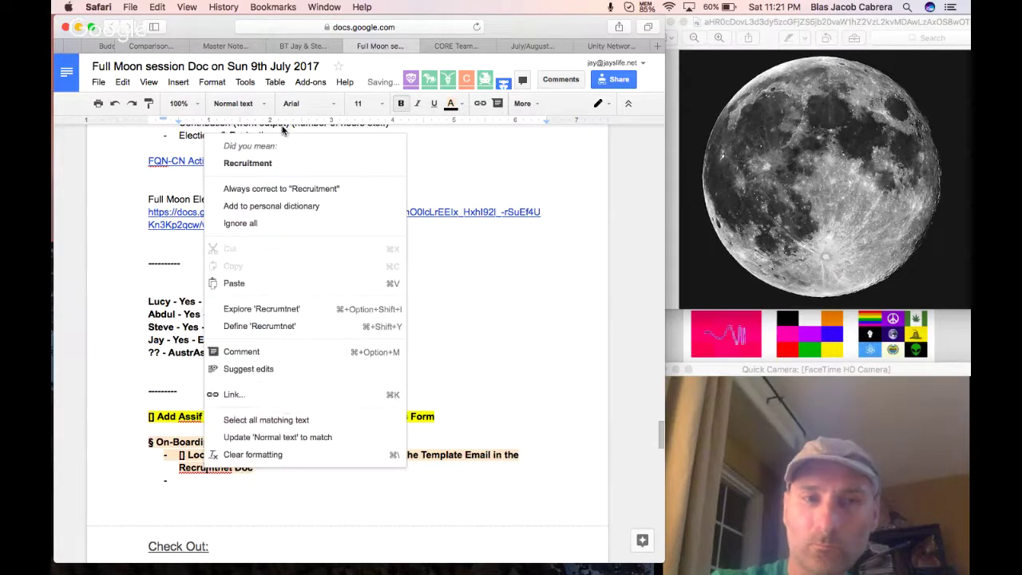
click(269, 164)
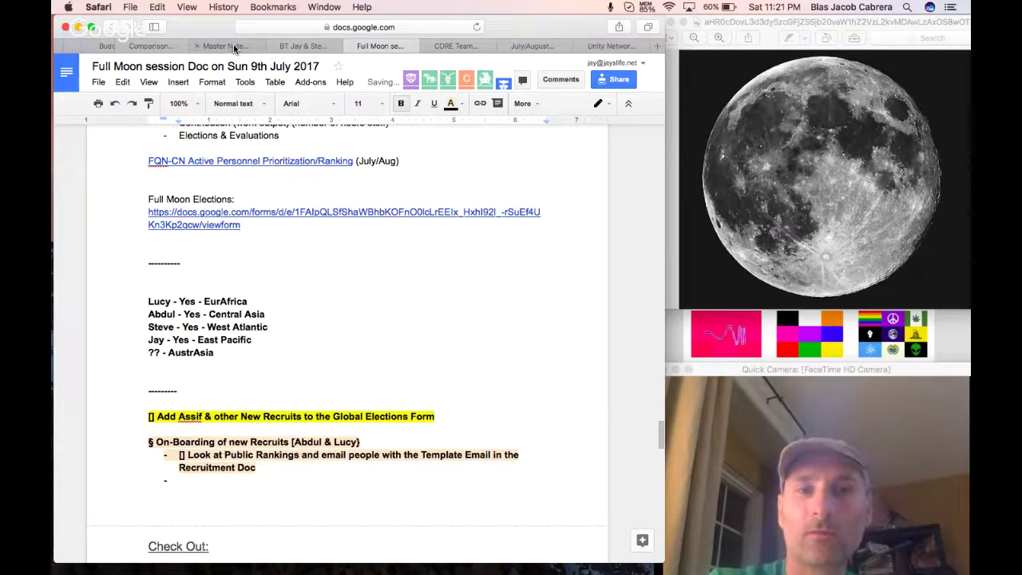
scroll(234, 49, left, 5)
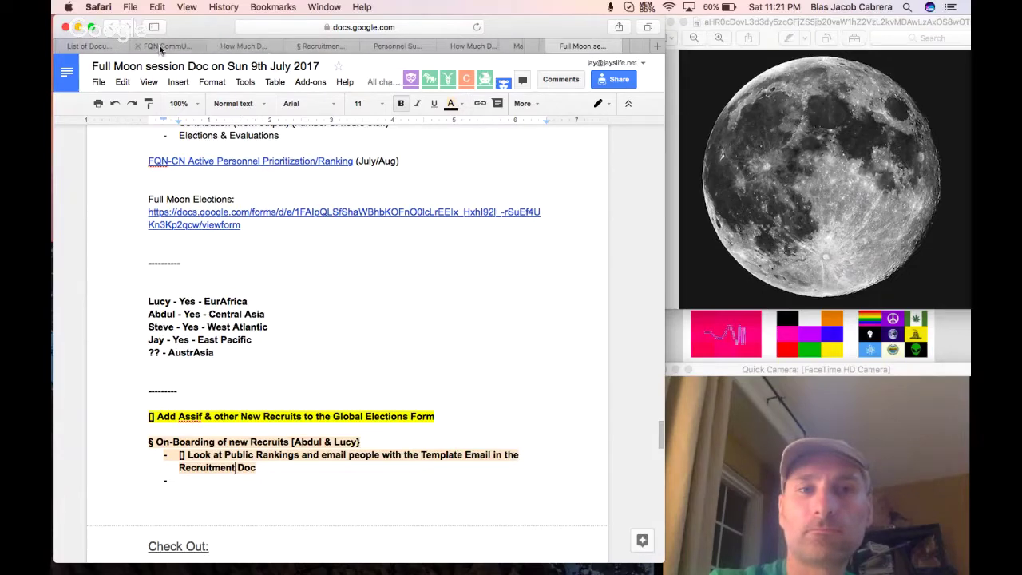
Copy the Recruitment Doc's web address from the address bar.
click(158, 44)
click(319, 45)
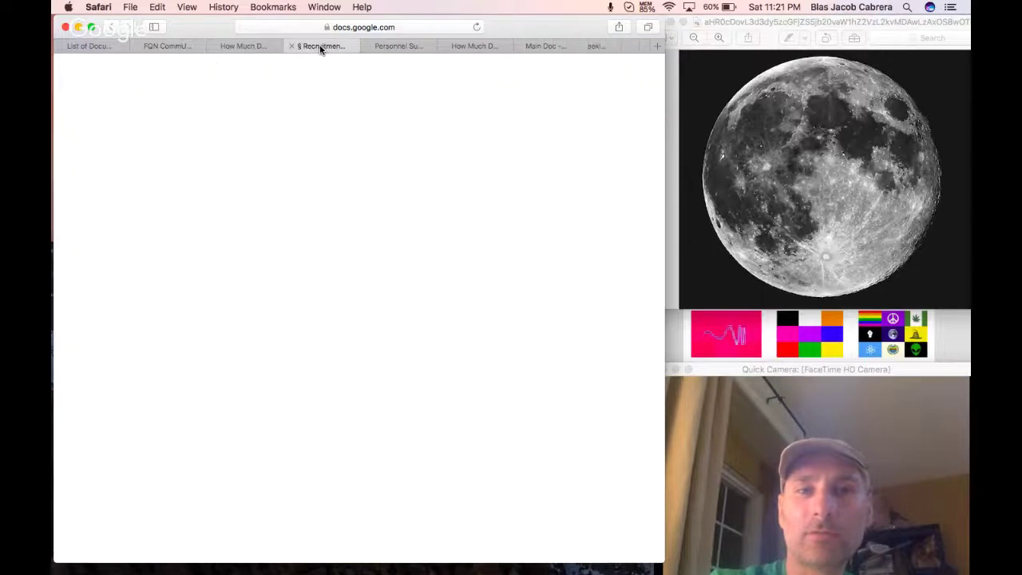
scroll(345, 242, up, 2)
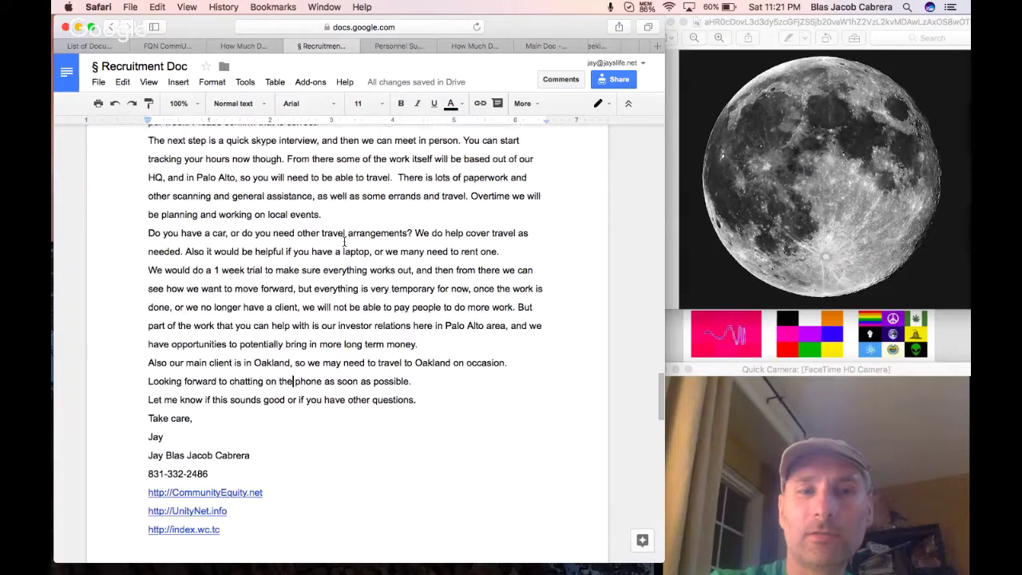
scroll(345, 242, up, 6)
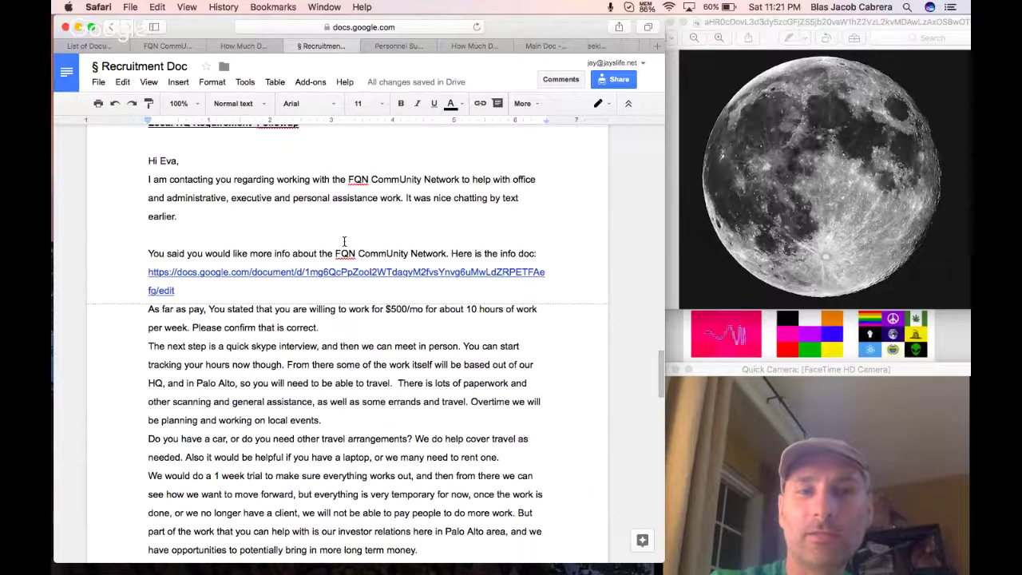
scroll(345, 242, down, 10)
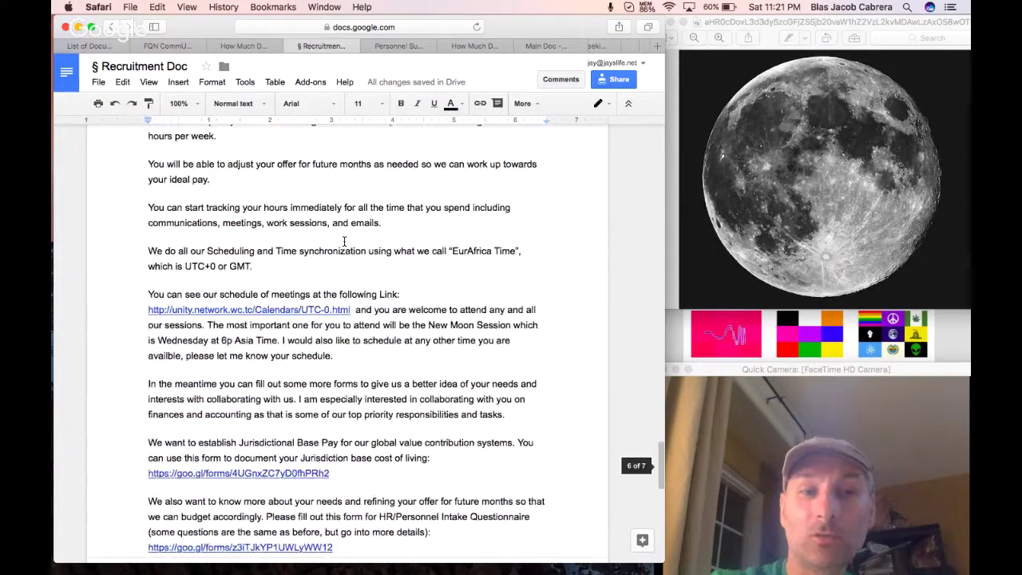
scroll(344, 242, up, 2)
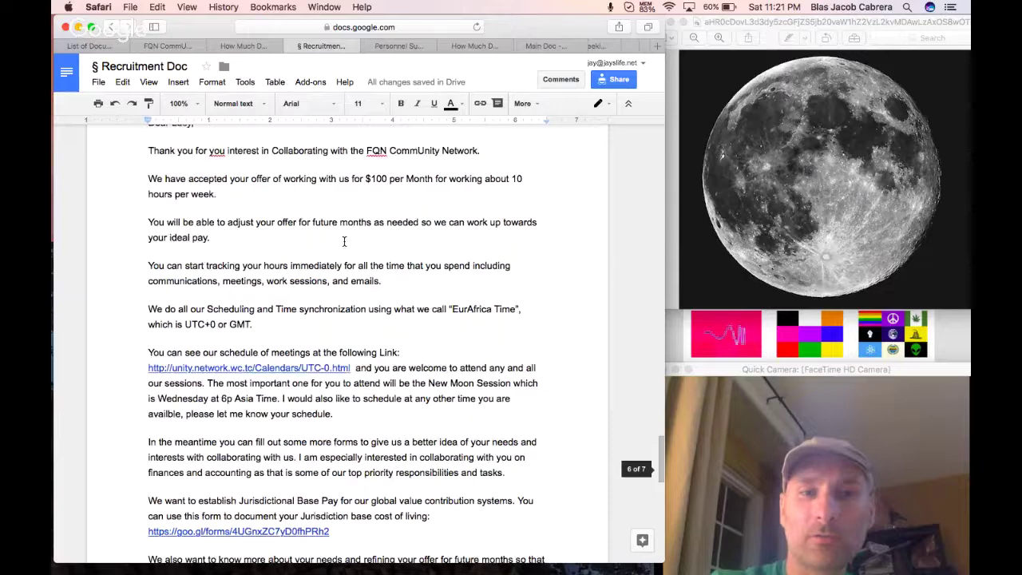
scroll(344, 242, up, 5)
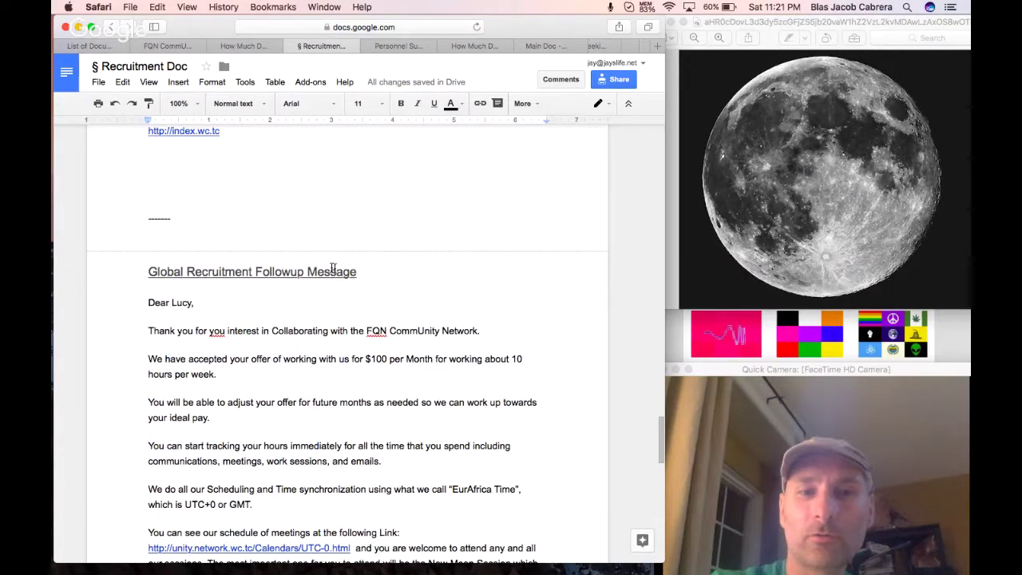
scroll(333, 267, up, 20)
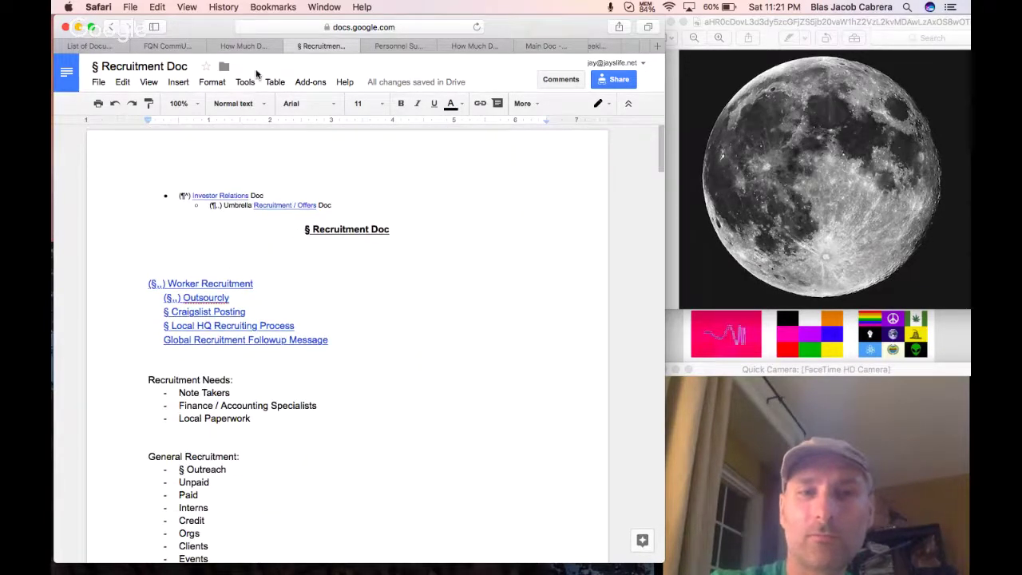
click(306, 27)
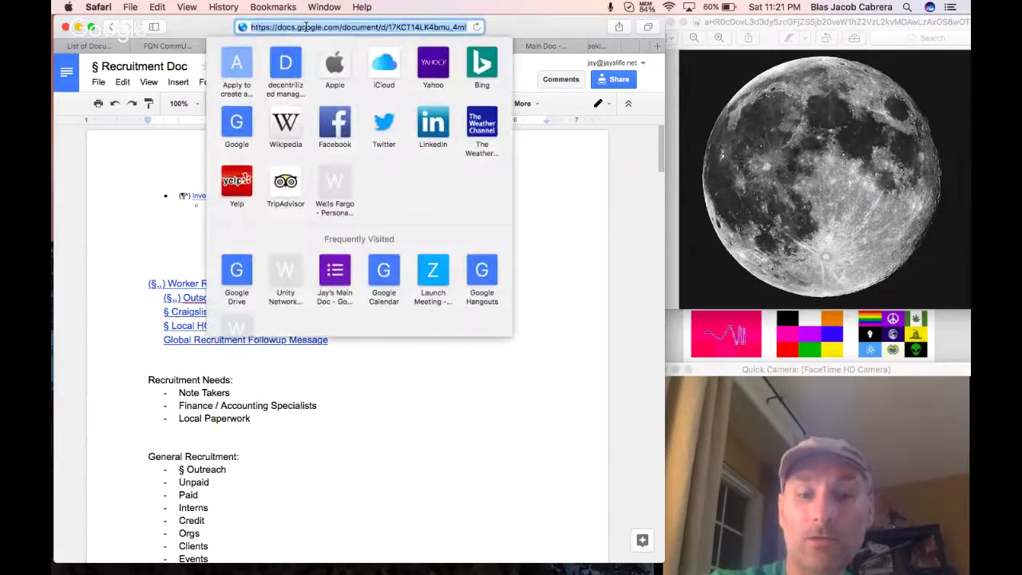
key(Escape)
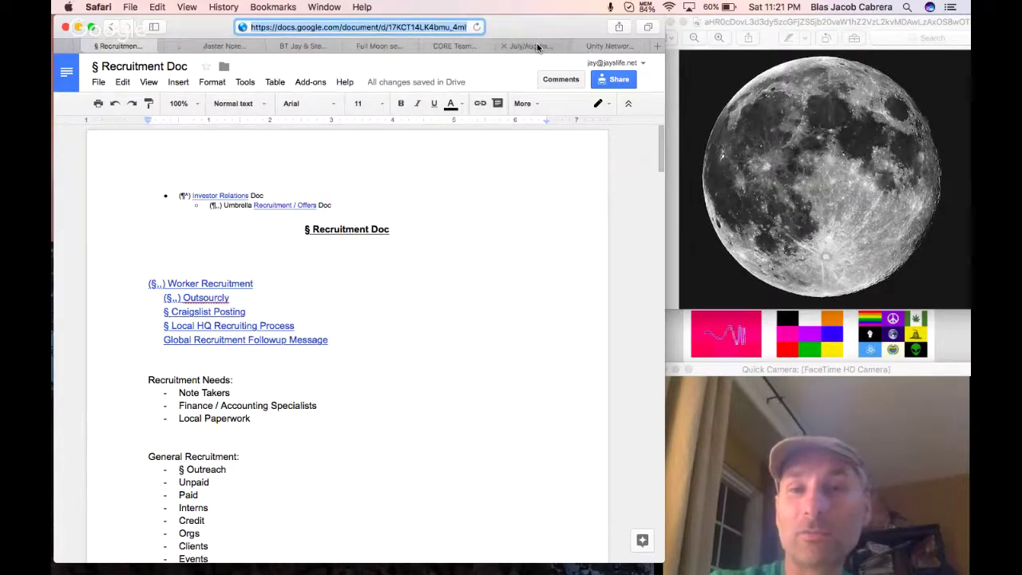
Cycle back through the browser tabs to the Full Moon session doc.
click(593, 47)
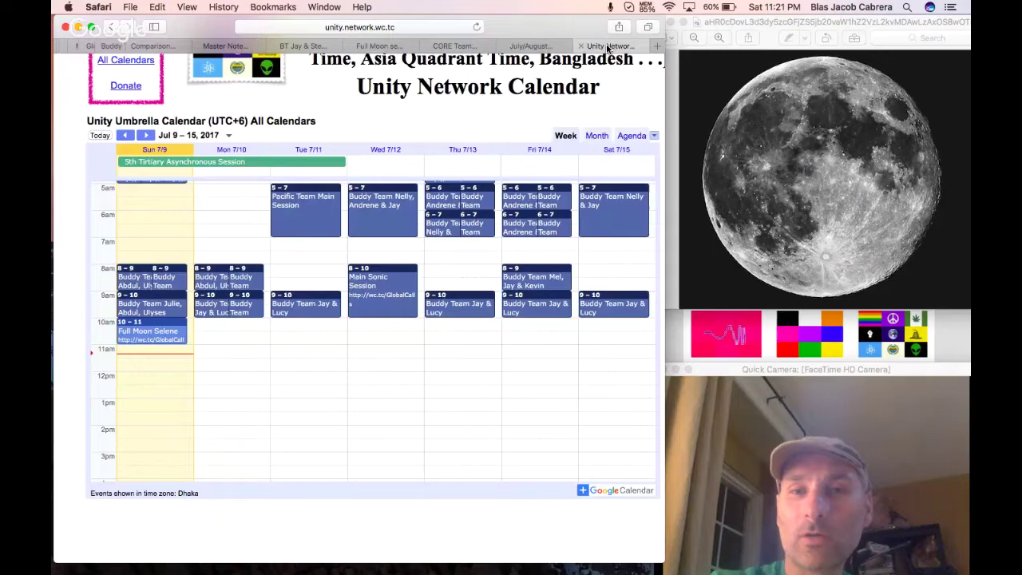
click(531, 47)
click(456, 47)
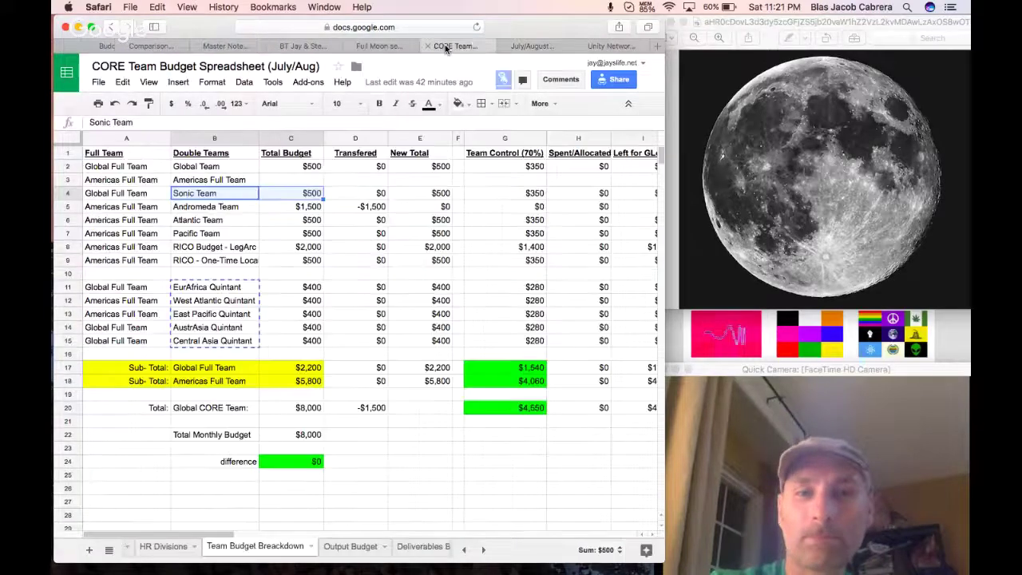
click(383, 46)
click(308, 47)
Link the words 'Recruitment Doc' to the copied Recruitment Doc address.
click(378, 47)
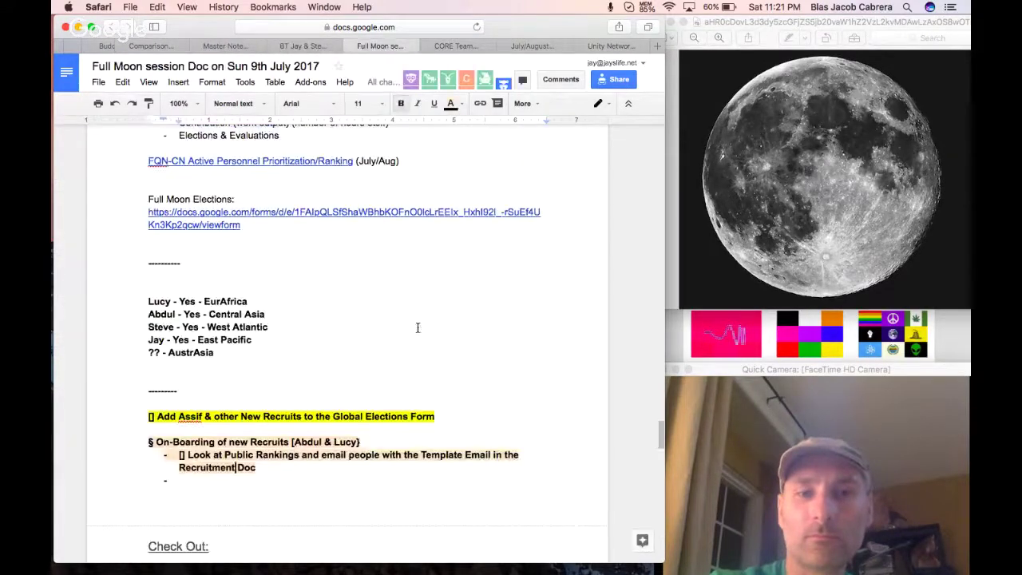
click(334, 470)
drag(273, 467, 179, 473)
key(super+v)
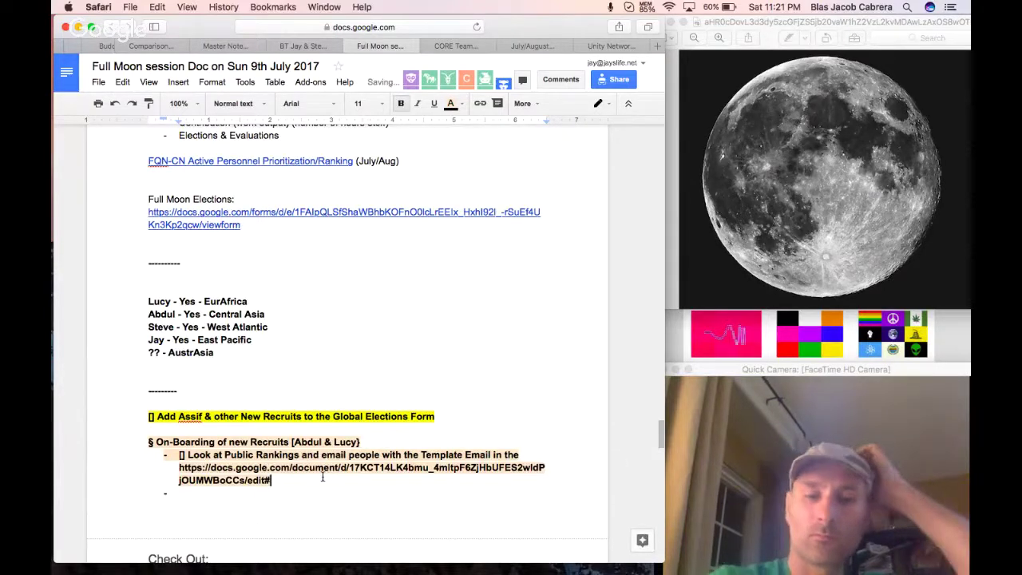
key(super+z)
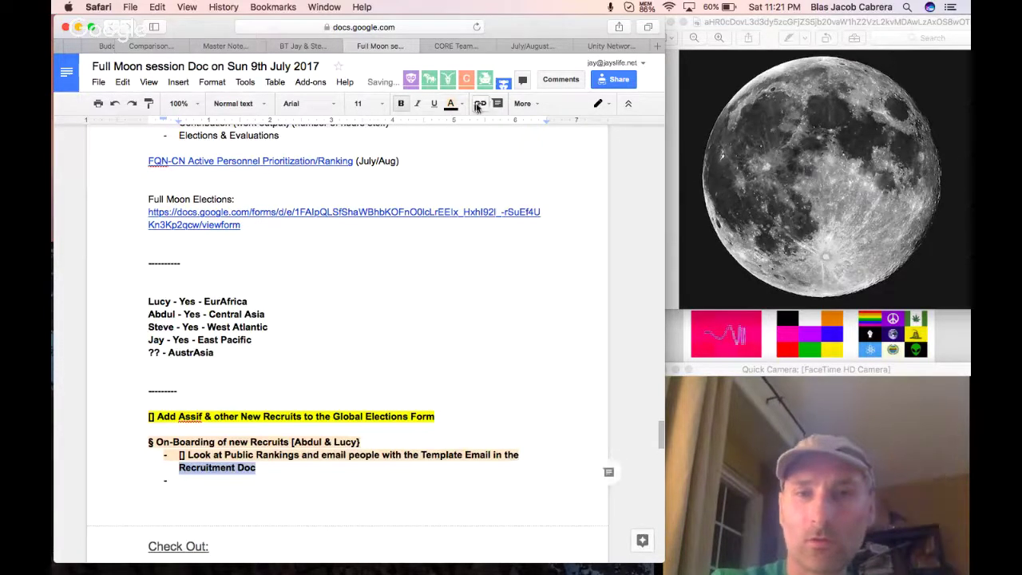
click(523, 104)
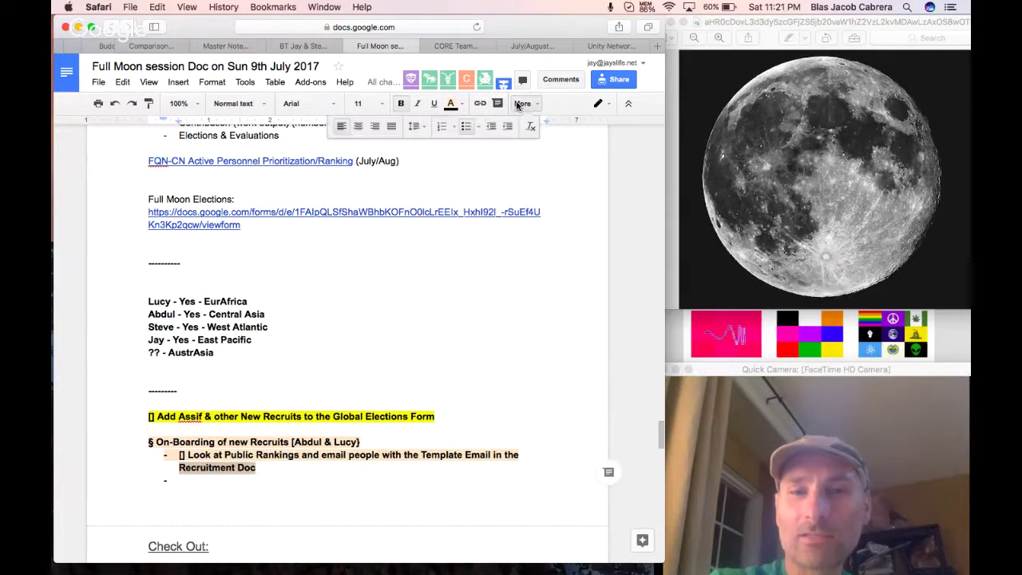
click(480, 104)
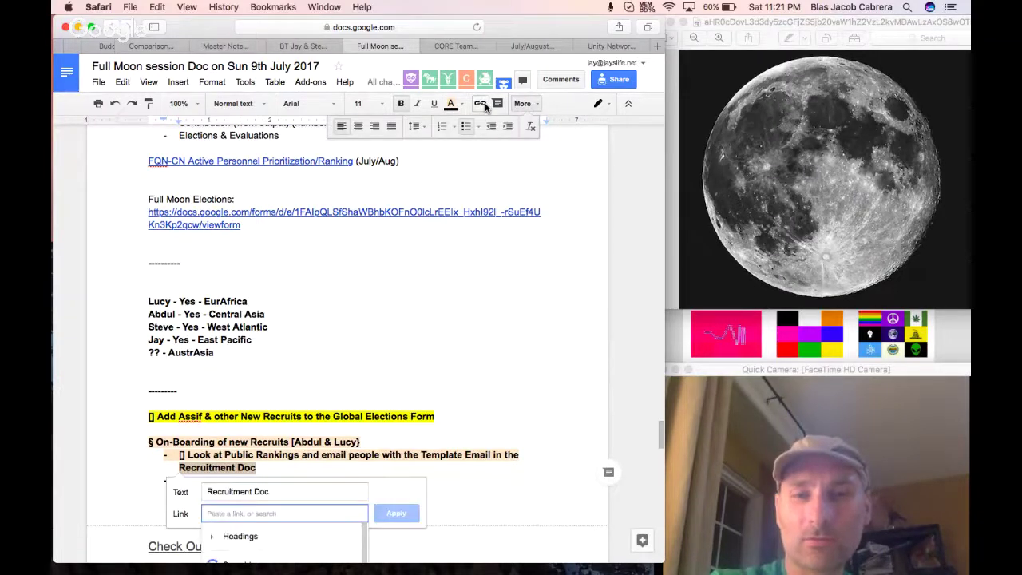
key(super+v)
key(Return)
click(407, 334)
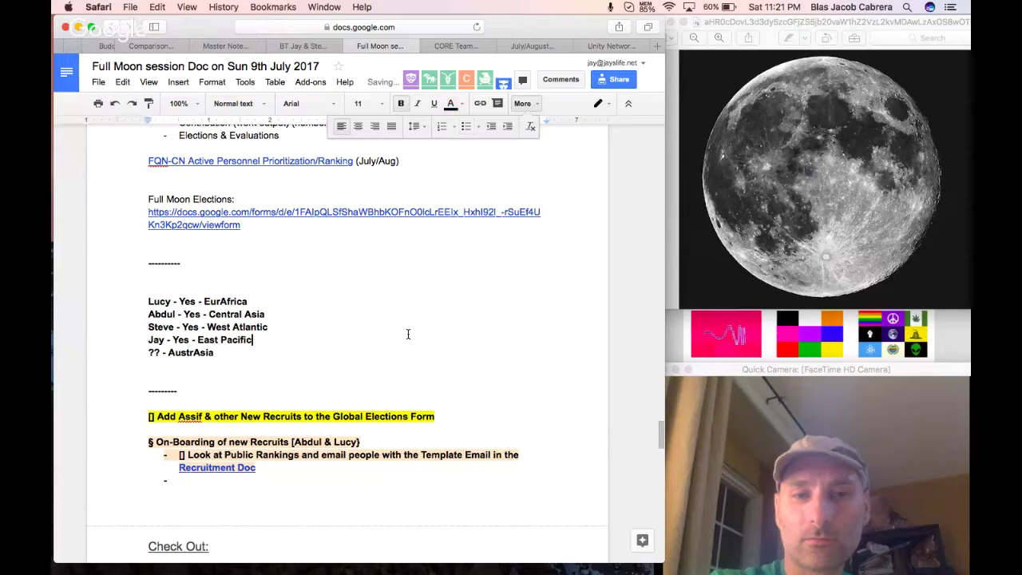
Remove the empty bullet line below the on-boarding task.
click(225, 480)
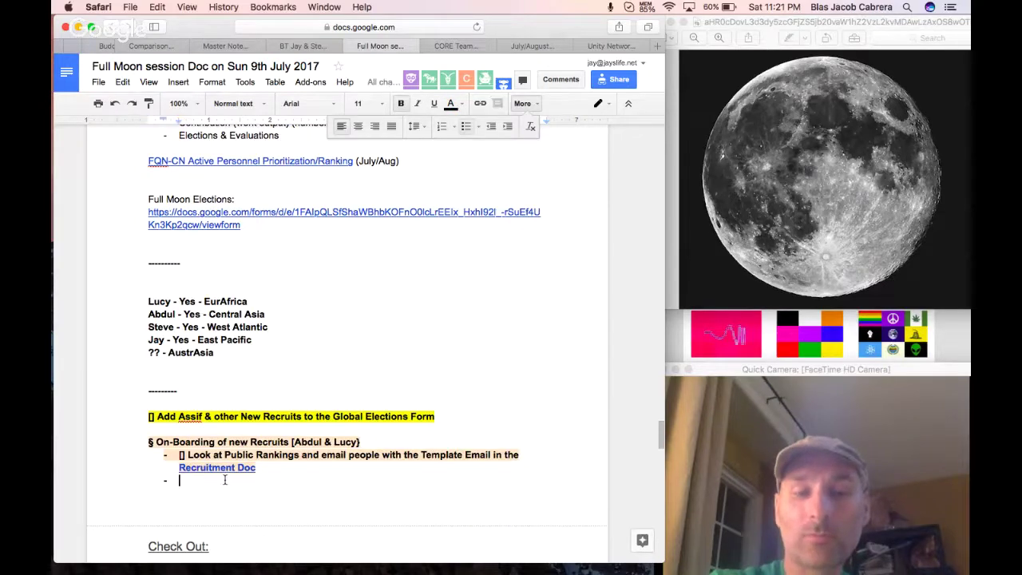
key(BackSpace)
key(BackSpace)
click(213, 495)
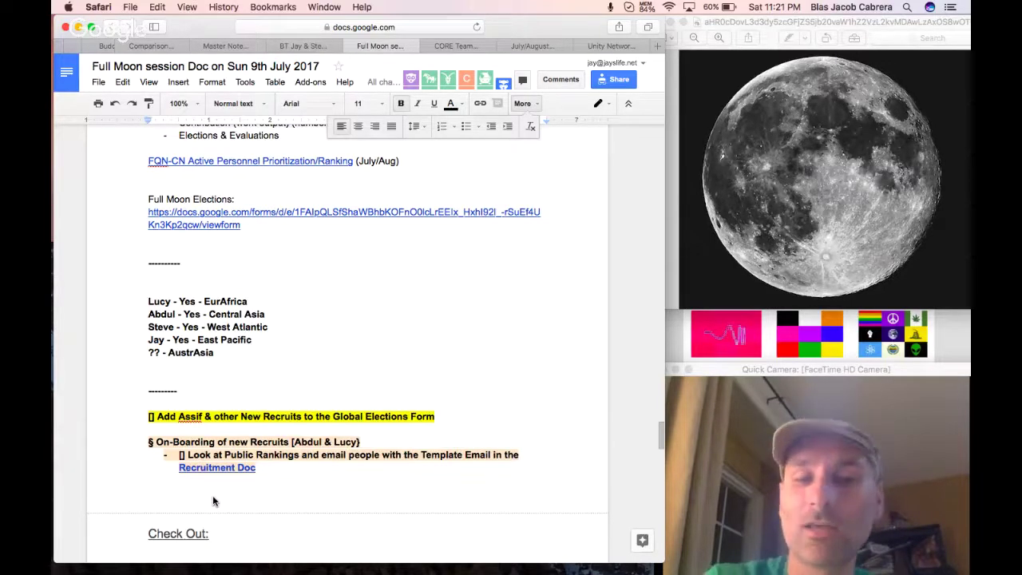
Scroll down to the on-boarding to-do and show the 'Recruitment Doc' link's bubble.
scroll(330, 496, down, 2)
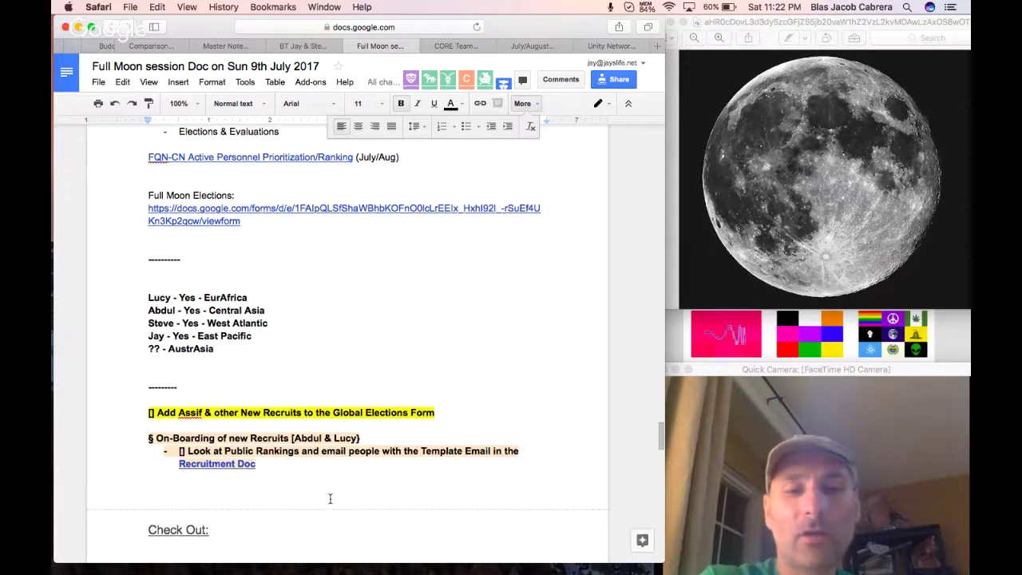
scroll(330, 499, up, 20)
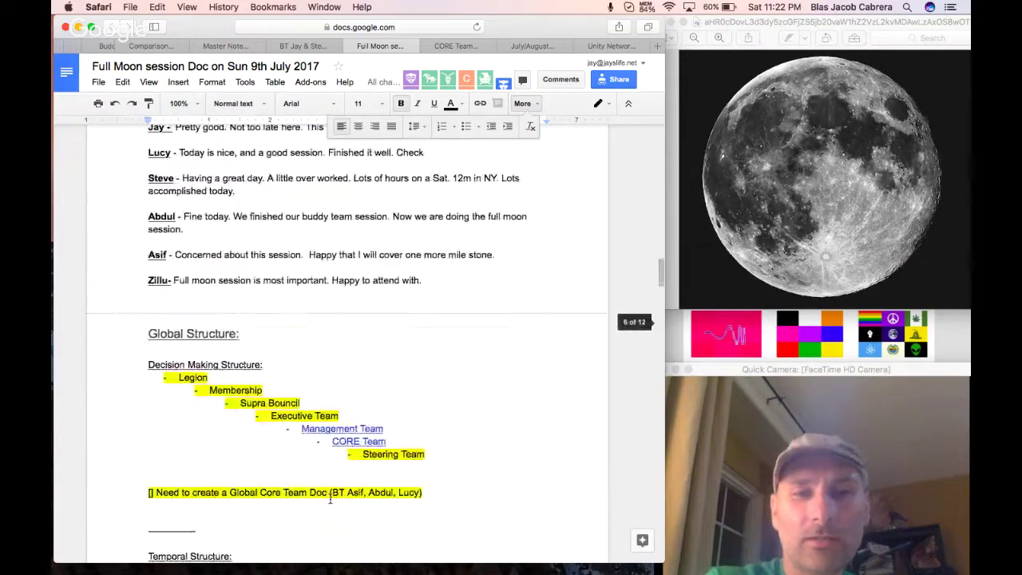
scroll(330, 499, up, 15)
scroll(330, 499, down, 5)
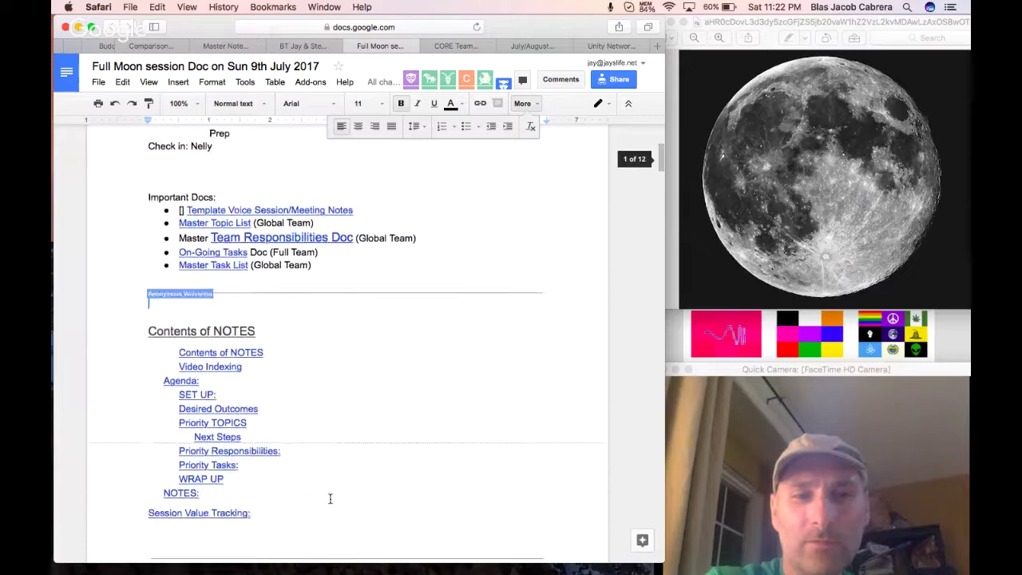
scroll(330, 498, down, 20)
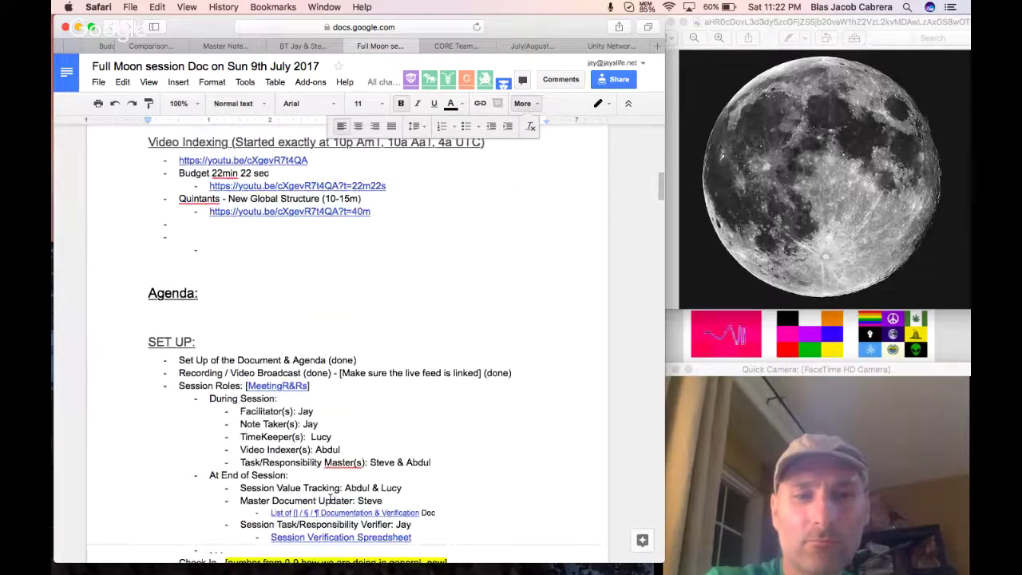
scroll(329, 498, down, 9)
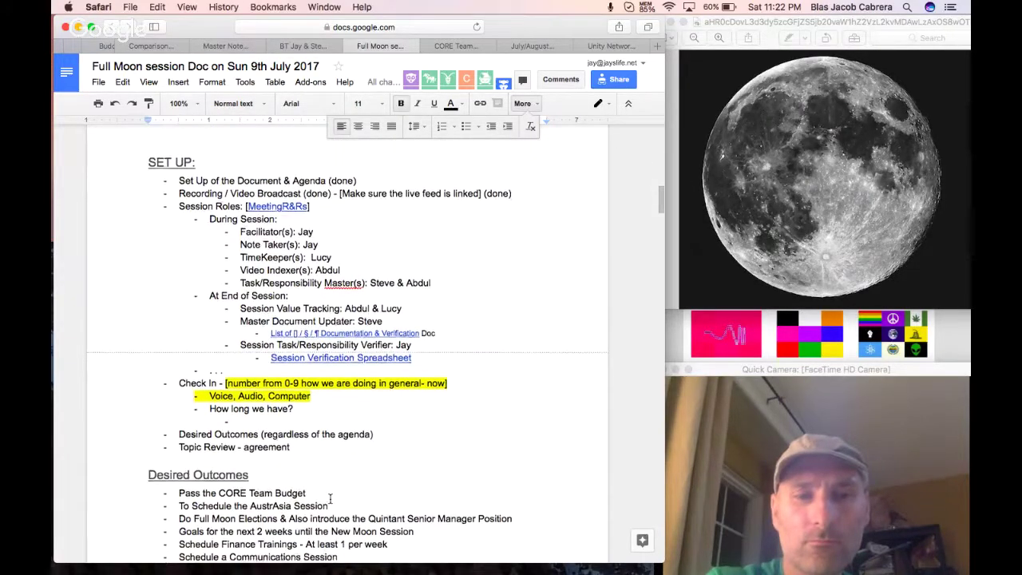
scroll(277, 300, down, 20)
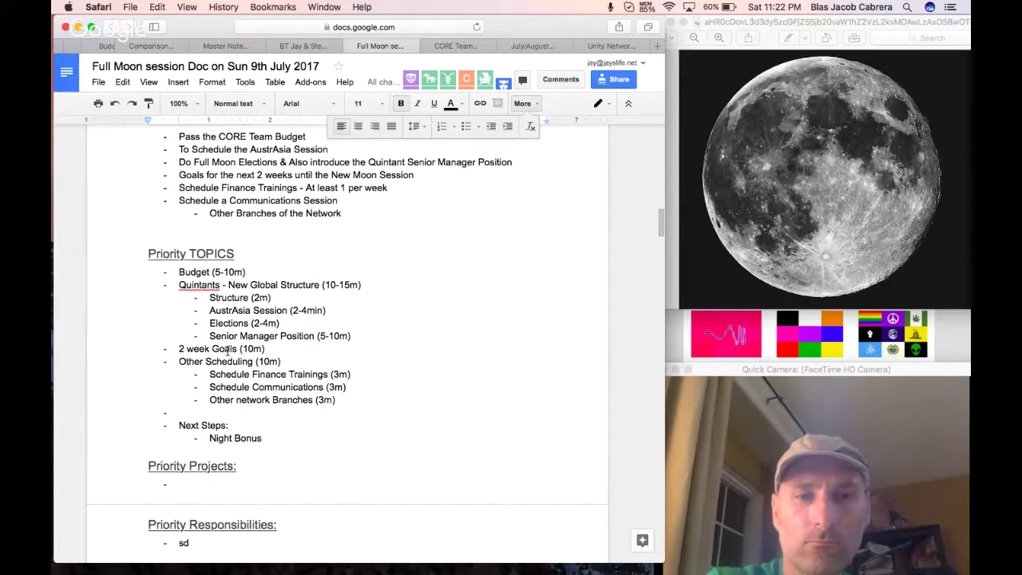
triple_click(229, 349)
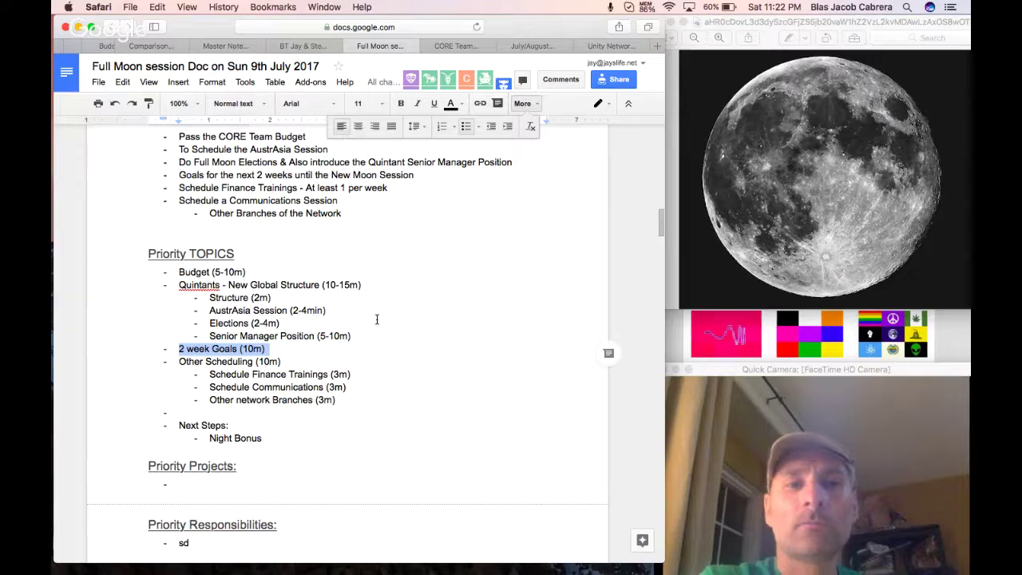
scroll(388, 361, down, 10)
scroll(376, 320, down, 20)
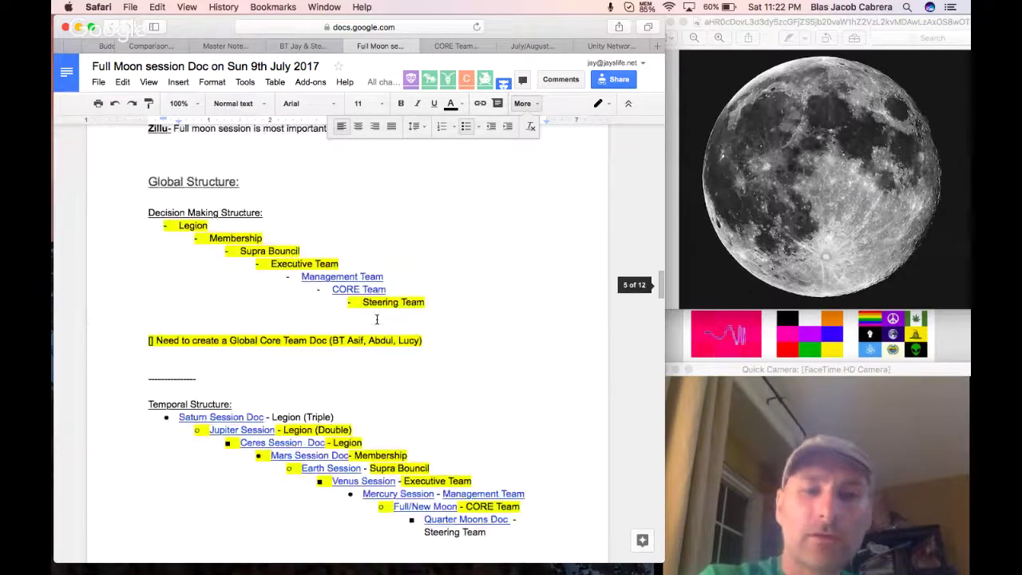
scroll(377, 319, down, 15)
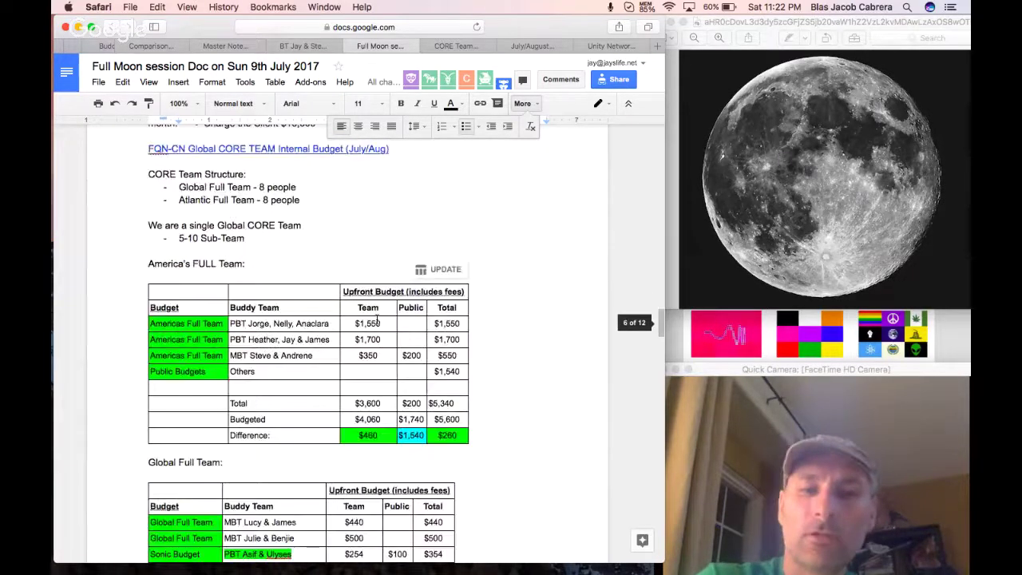
scroll(377, 319, down, 5)
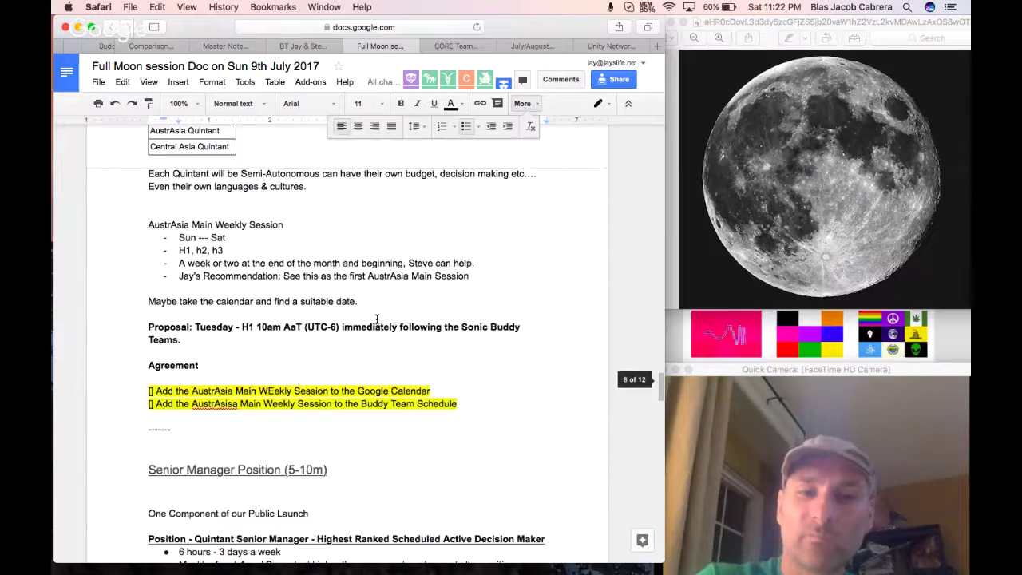
scroll(376, 319, down, 20)
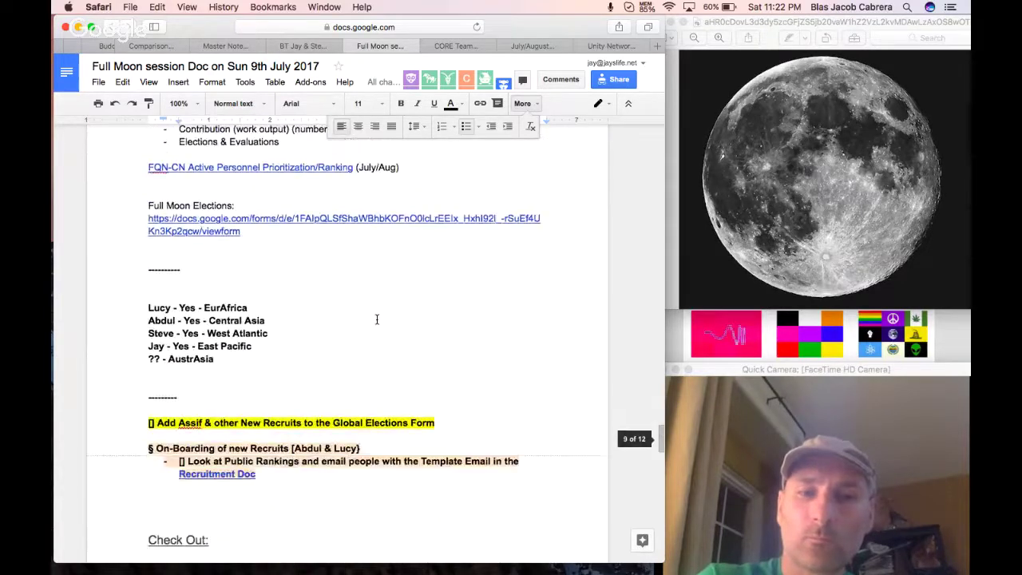
click(247, 370)
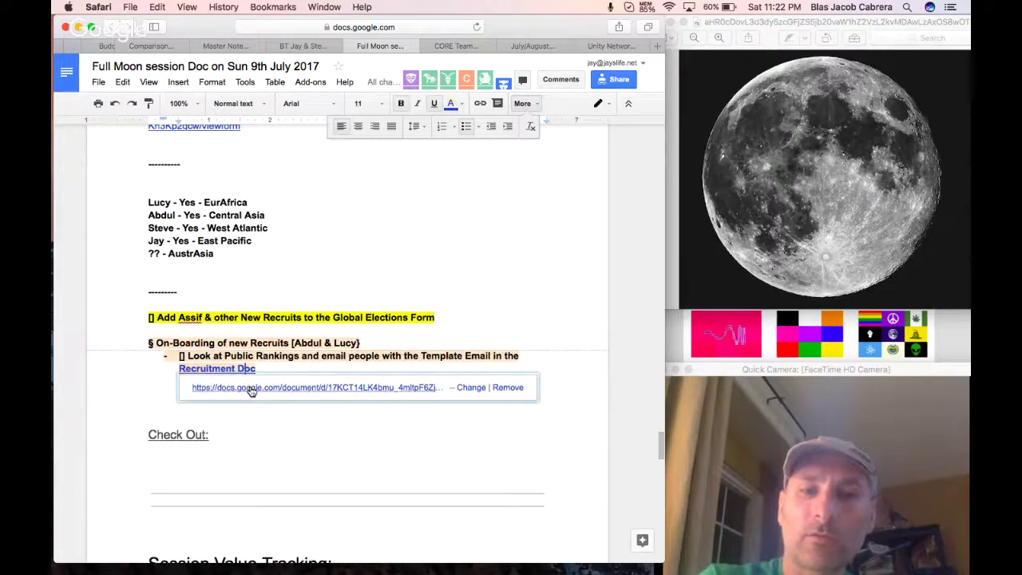
Open the Recruitment Doc and jump to its Global Recruitment Followup Message section.
click(250, 388)
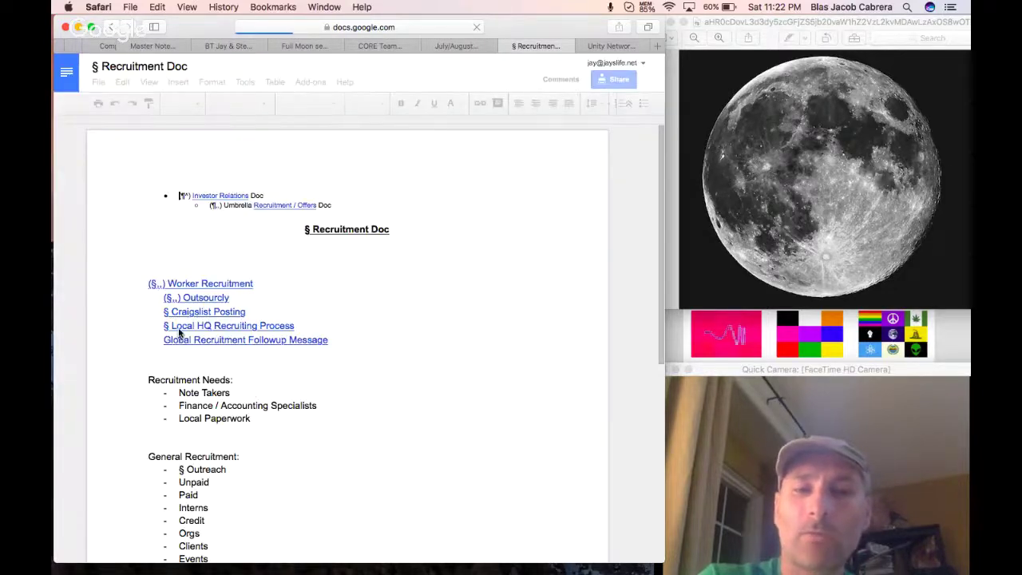
click(290, 339)
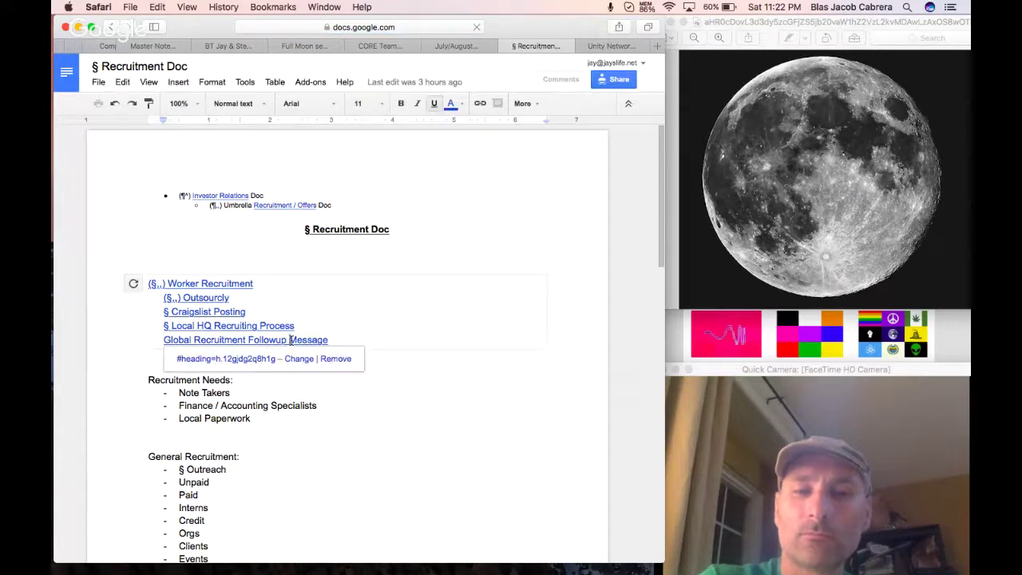
click(239, 361)
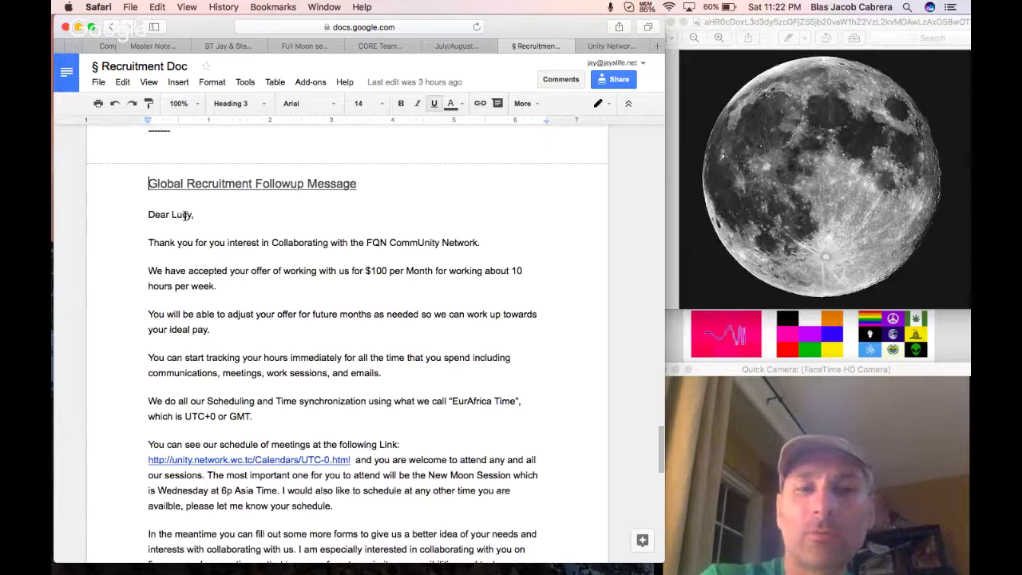
Review the message's greeting, accepted pay offer, $100 monthly amount and 10 hours per week.
double_click(185, 214)
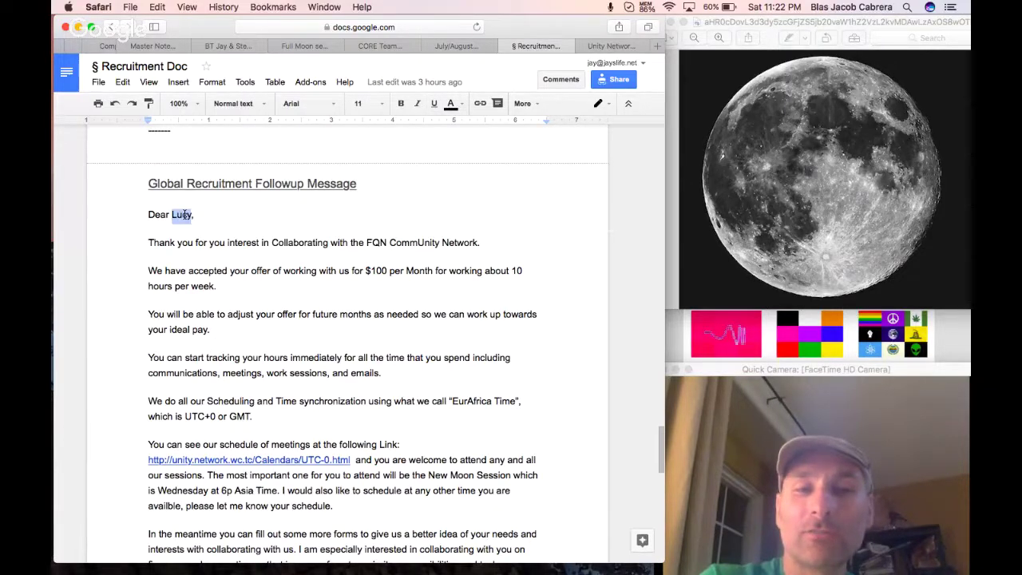
drag(145, 271, 224, 282)
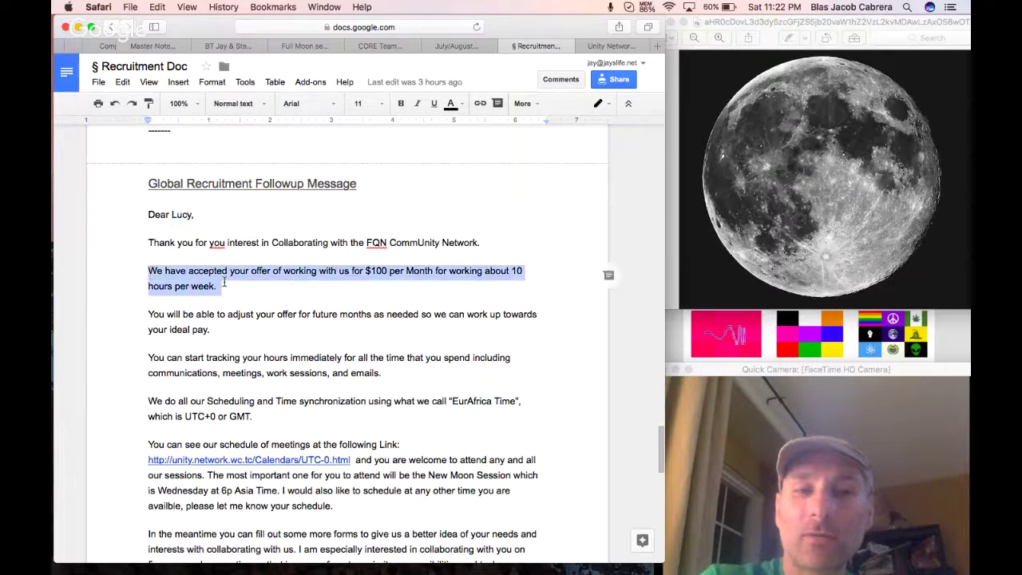
double_click(372, 271)
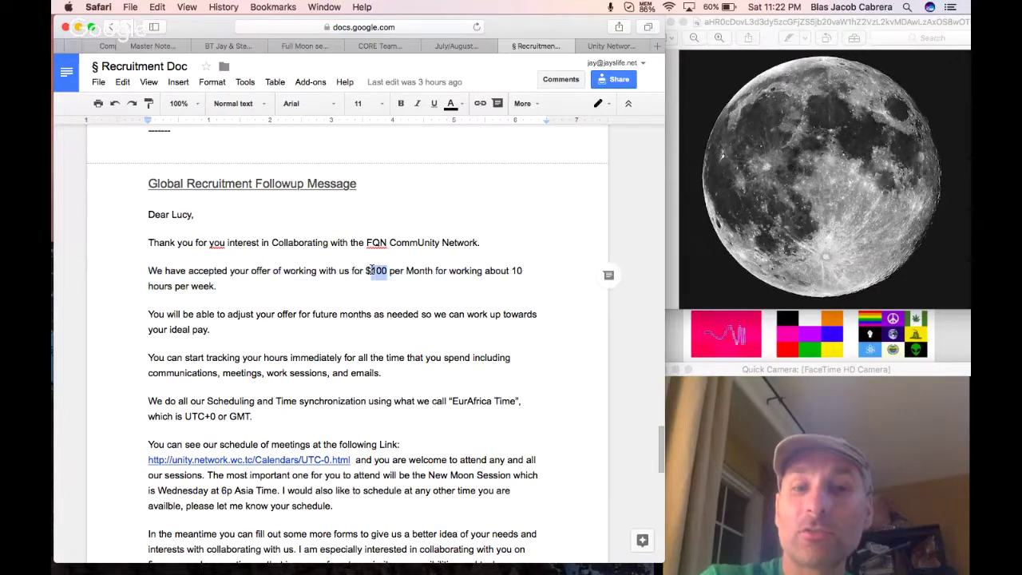
double_click(516, 270)
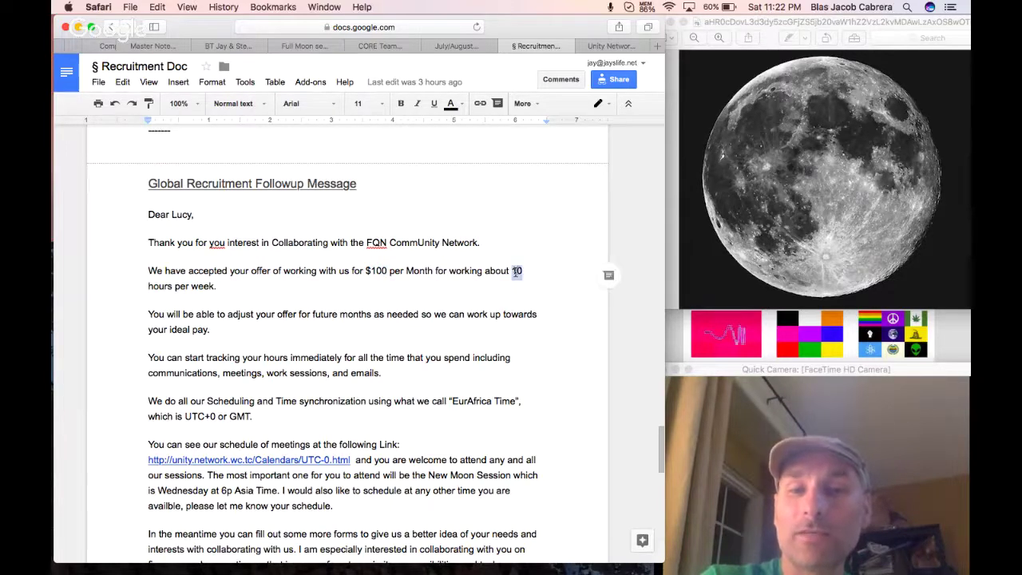
click(365, 289)
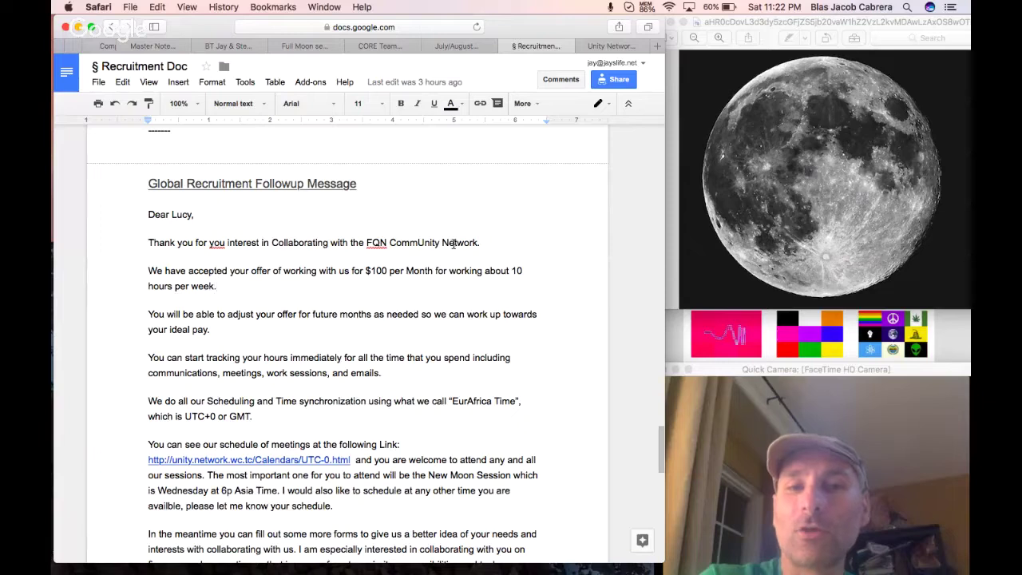
scroll(370, 47, left, 5)
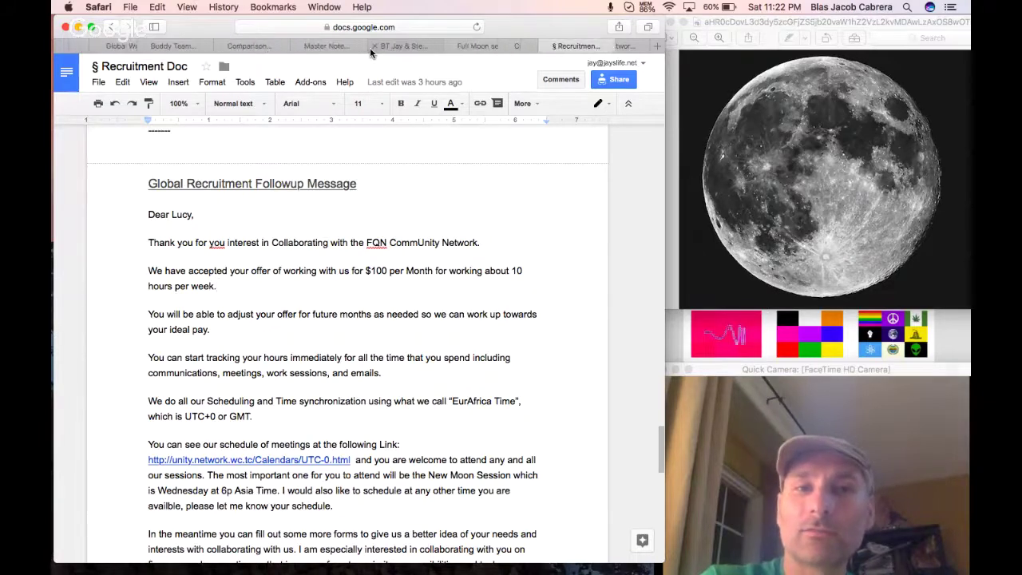
scroll(370, 47, left, 5)
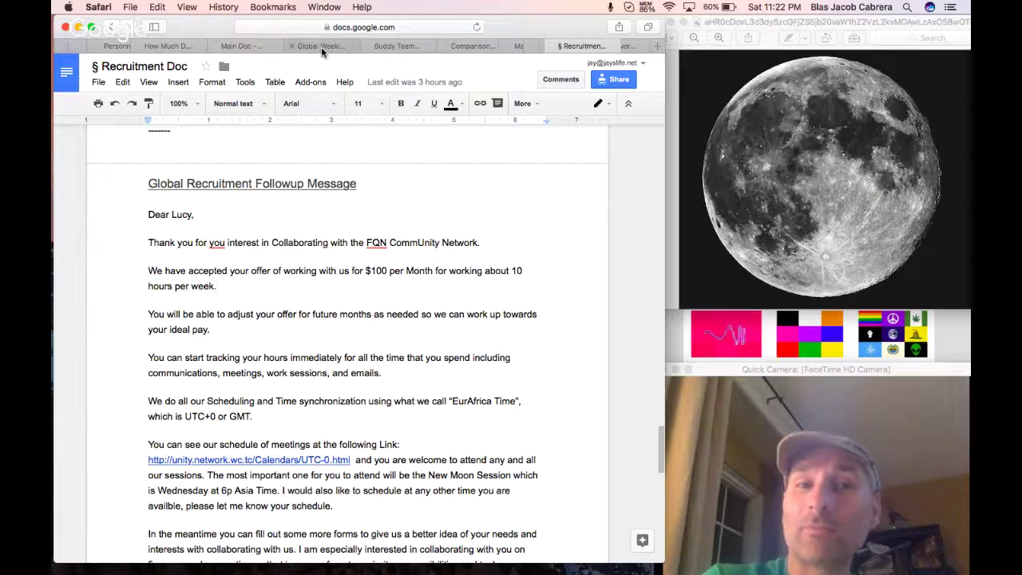
Switch to the Global Weekly/Daily List of Documents Log.
click(321, 46)
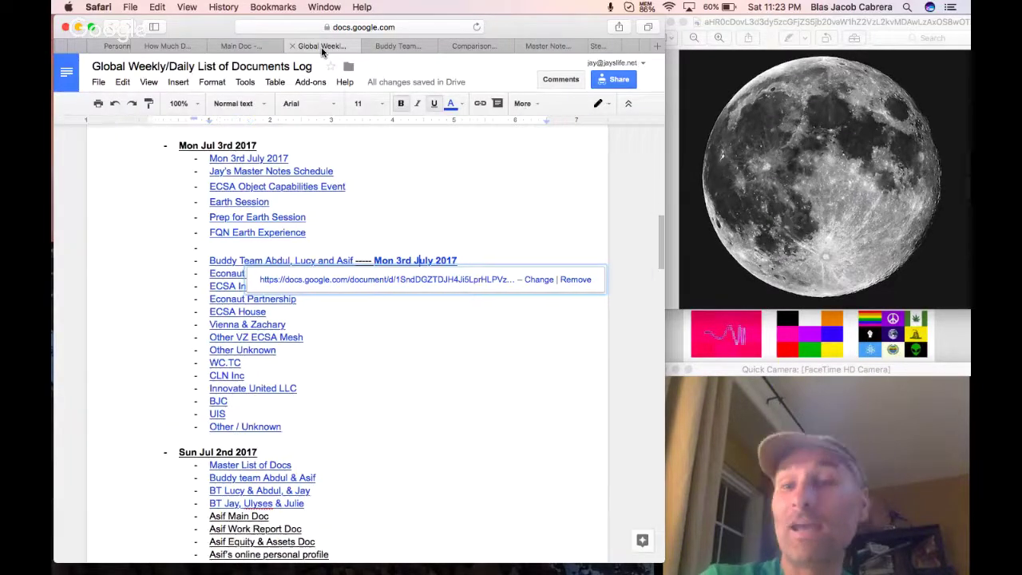
scroll(318, 47, left, 5)
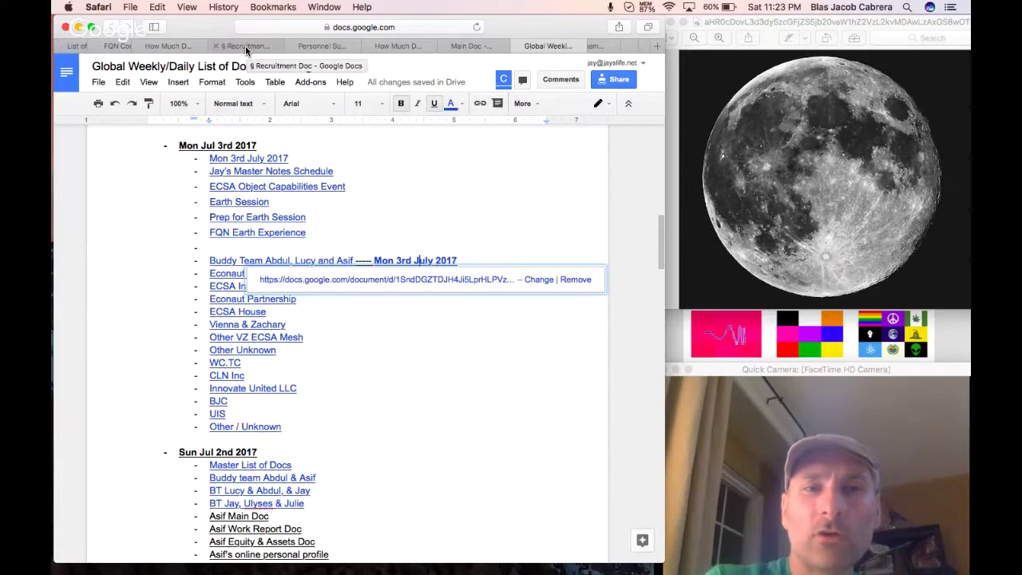
scroll(245, 46, left, 3)
Switch to the pay questionnaire responses spreadsheet and scroll to row 54.
click(245, 46)
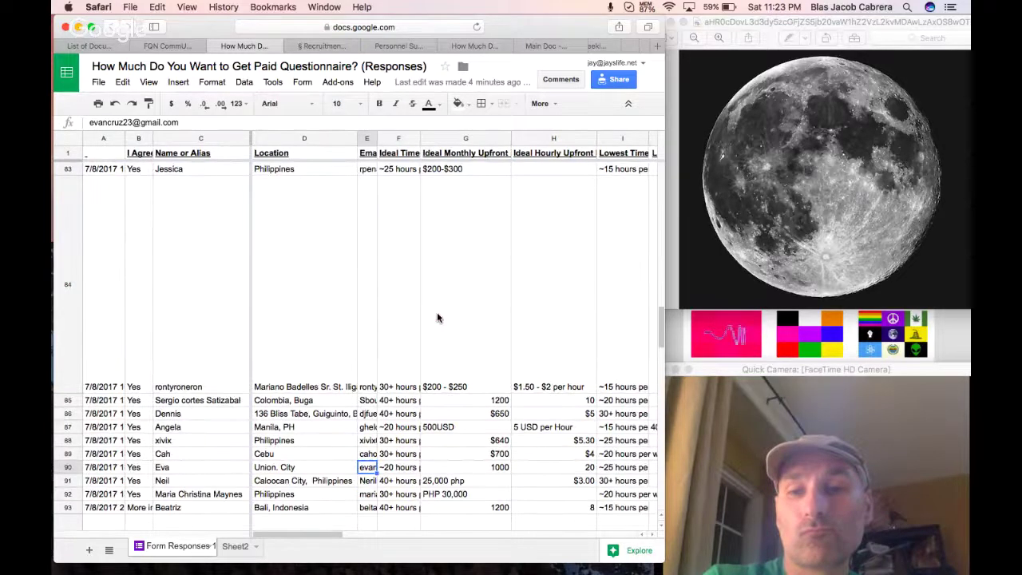
scroll(437, 318, up, 15)
scroll(438, 318, right, 5)
scroll(438, 318, right, 3)
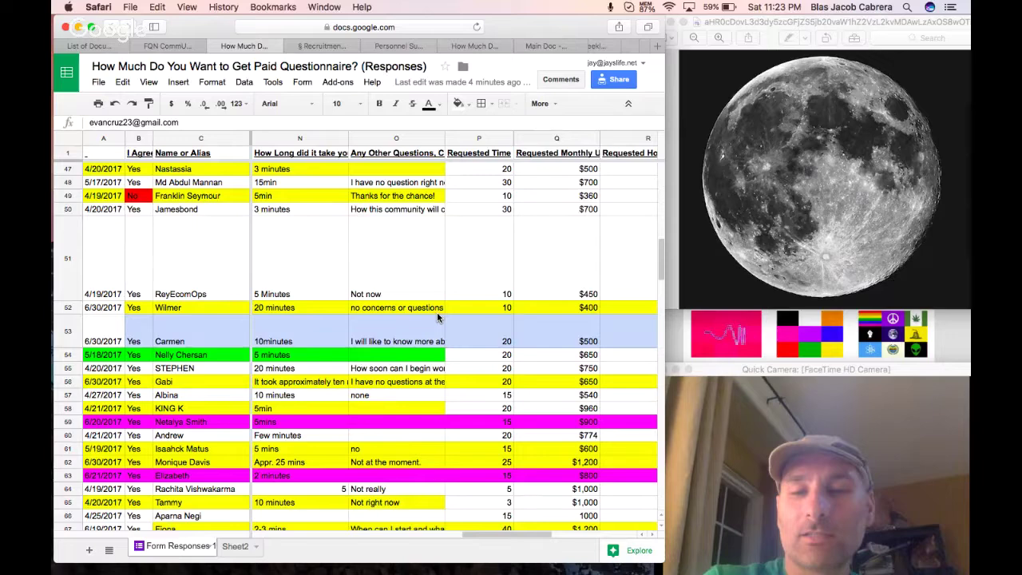
scroll(436, 317, left, 5)
scroll(437, 317, down, 1)
scroll(437, 317, right, 4)
scroll(437, 317, up, 1)
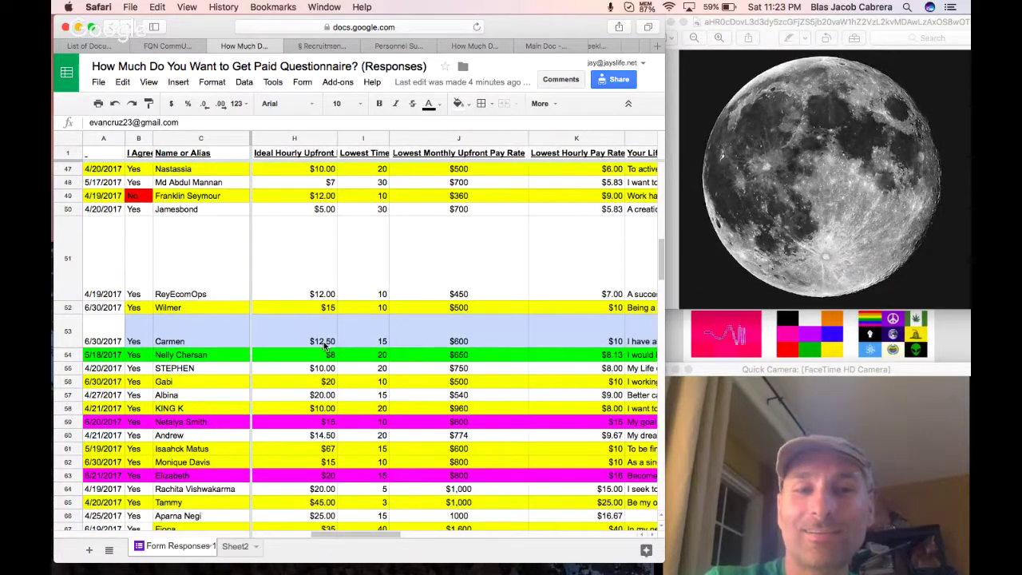
Check row 54's $650 lowest monthly pay rate and 20-hour minimum.
click(437, 355)
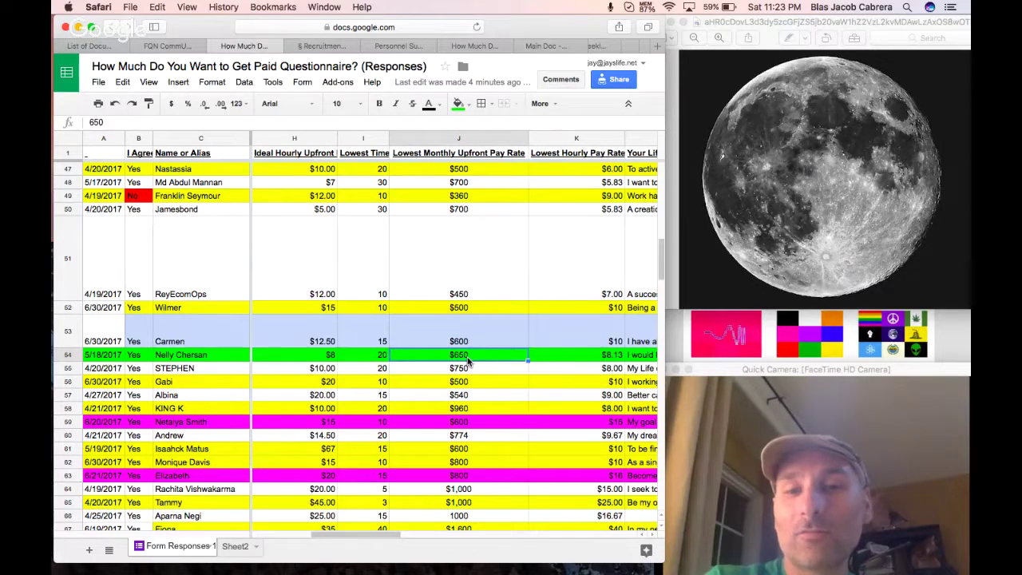
click(383, 357)
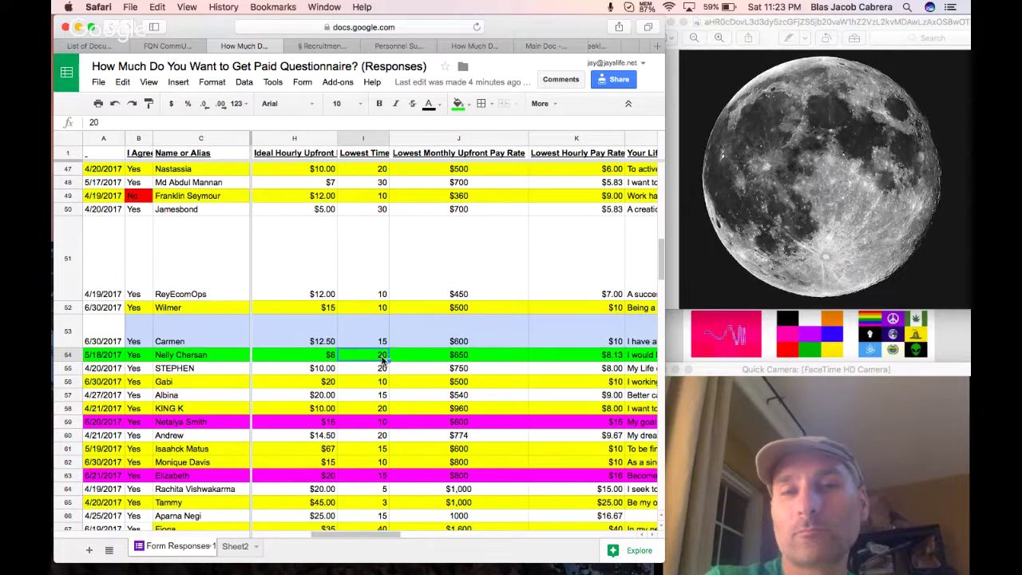
scroll(540, 50, right, 3)
scroll(540, 50, right, 5)
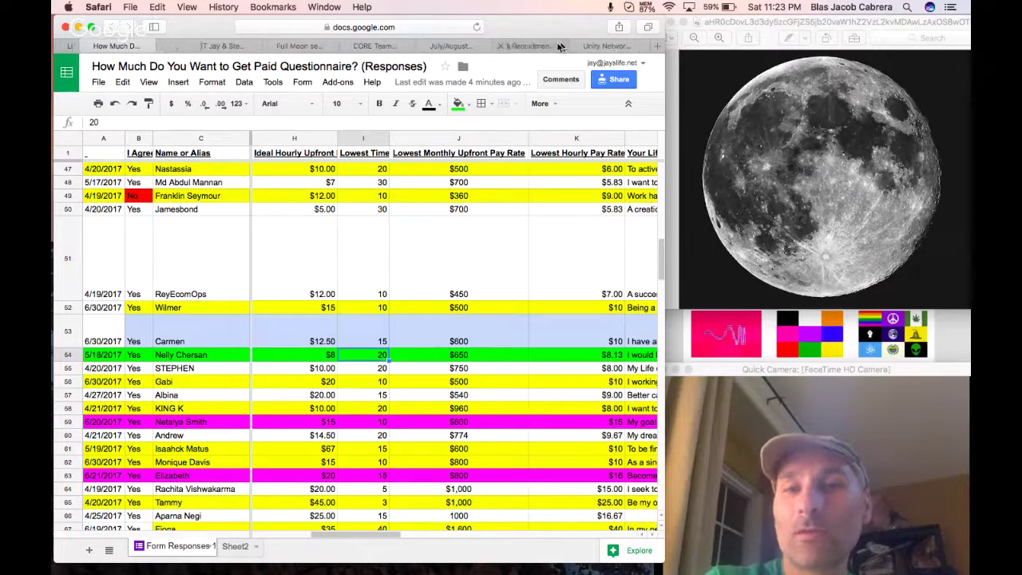
Recheck the Recruitment Doc's $100 monthly amount, 10 hours figure and calendar schedule link.
click(529, 48)
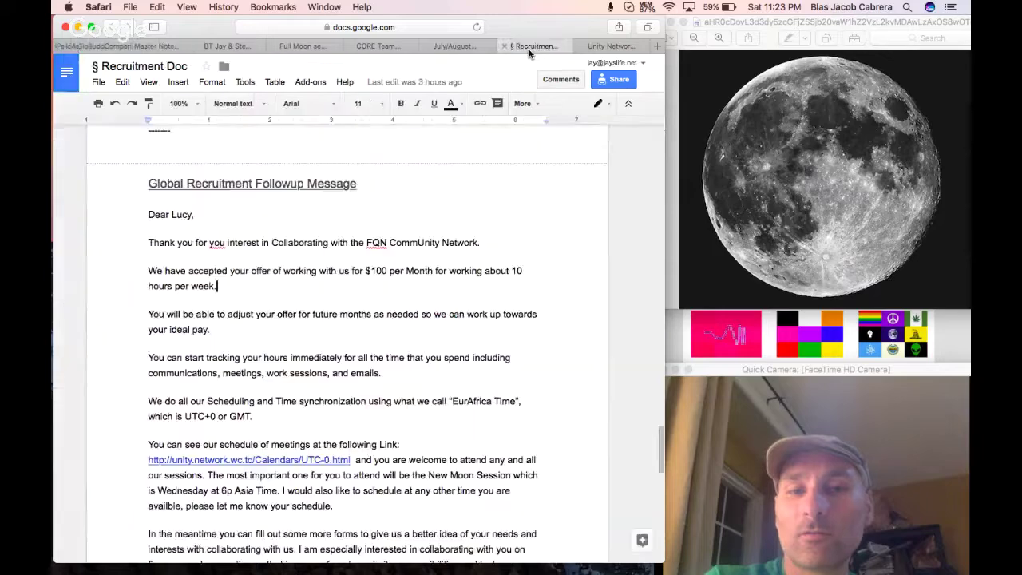
double_click(379, 270)
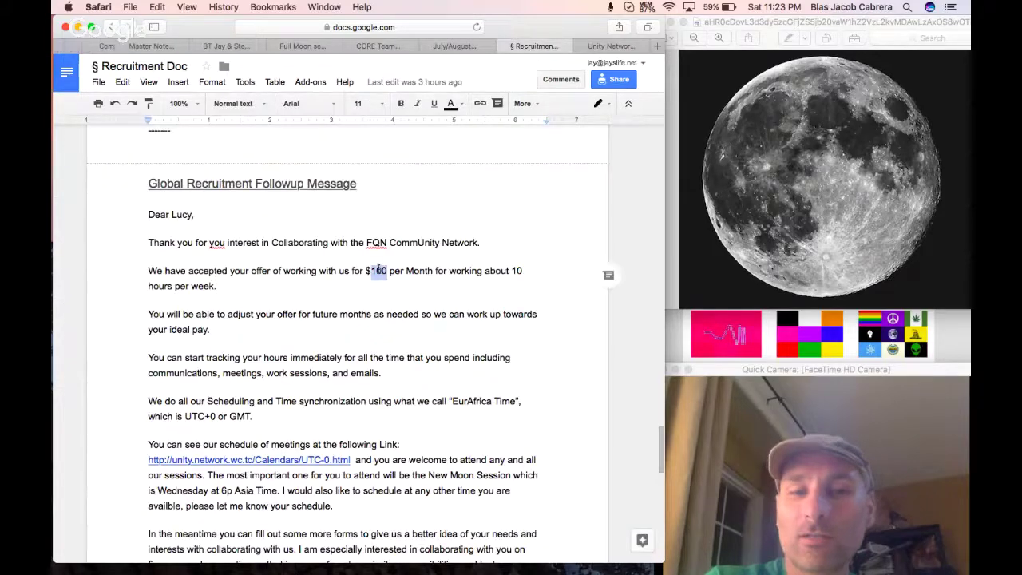
double_click(517, 271)
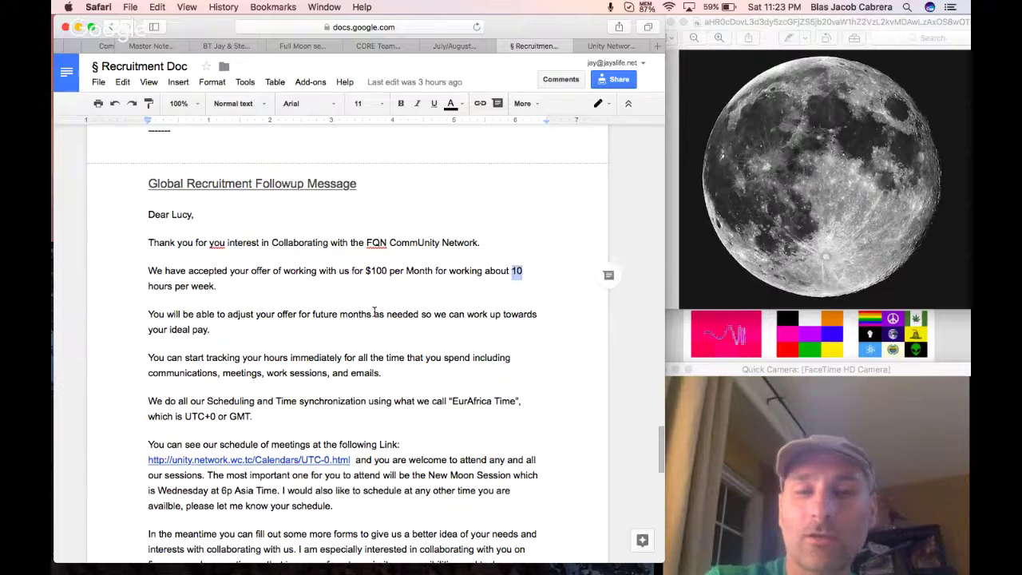
scroll(374, 313, down, 1)
scroll(375, 311, down, 6)
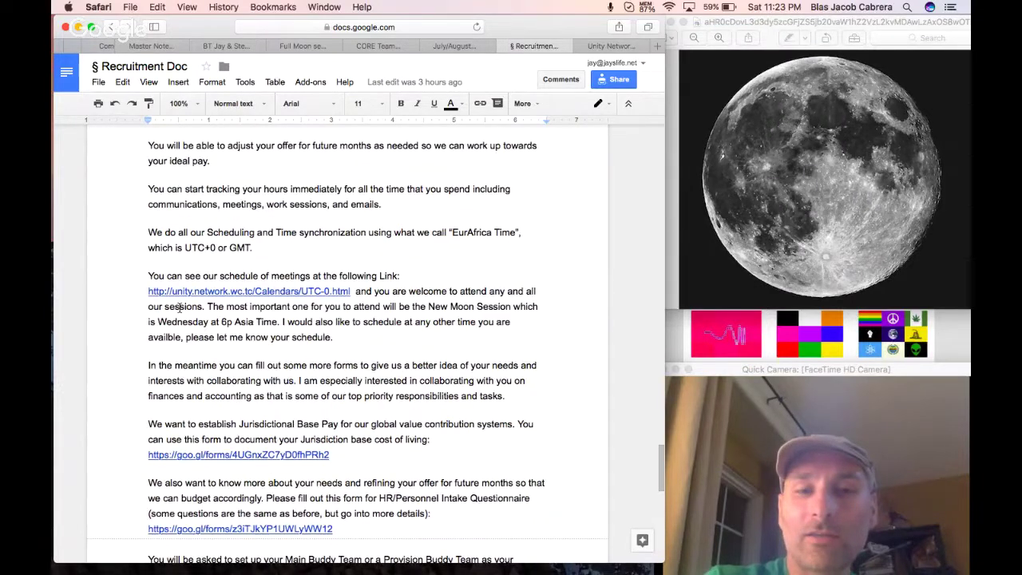
drag(148, 292, 352, 293)
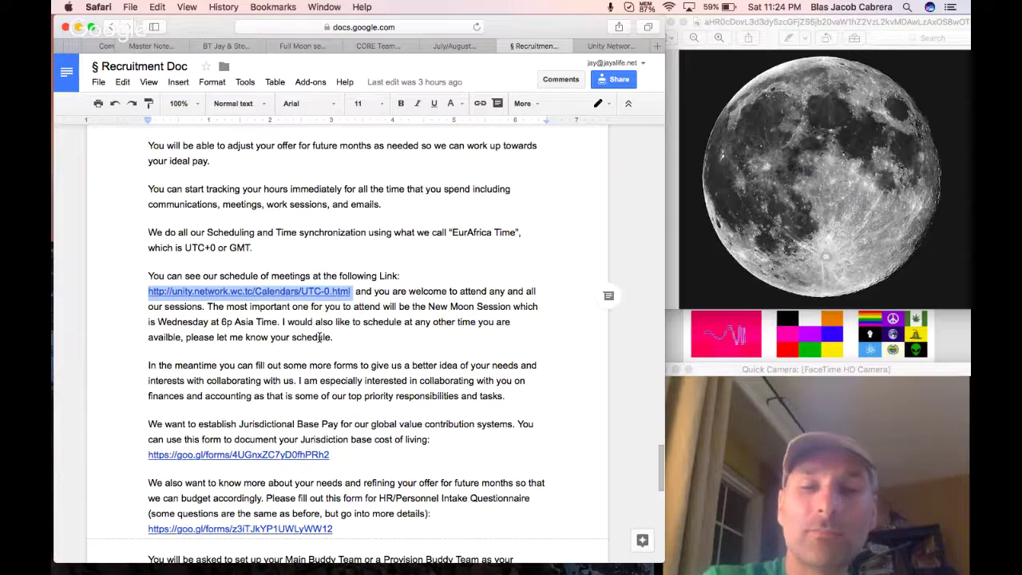
scroll(319, 339, down, 1)
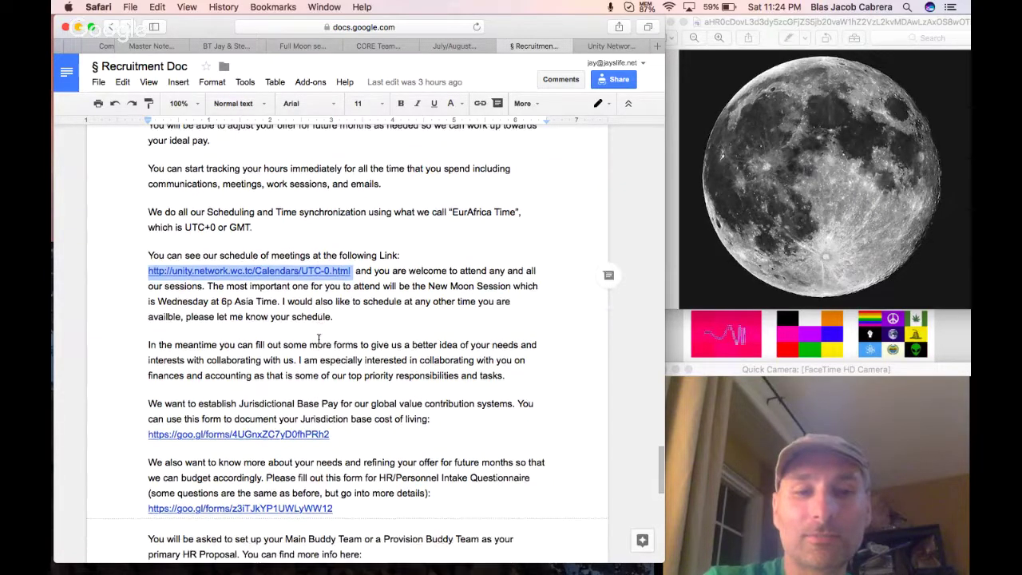
scroll(319, 339, down, 3)
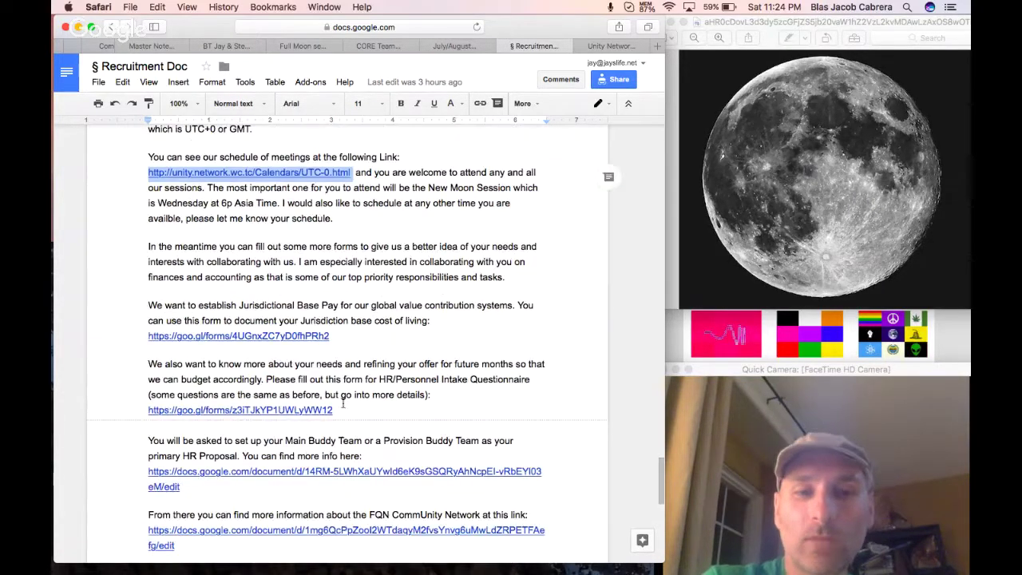
scroll(331, 387, down, 3)
scroll(331, 387, up, 15)
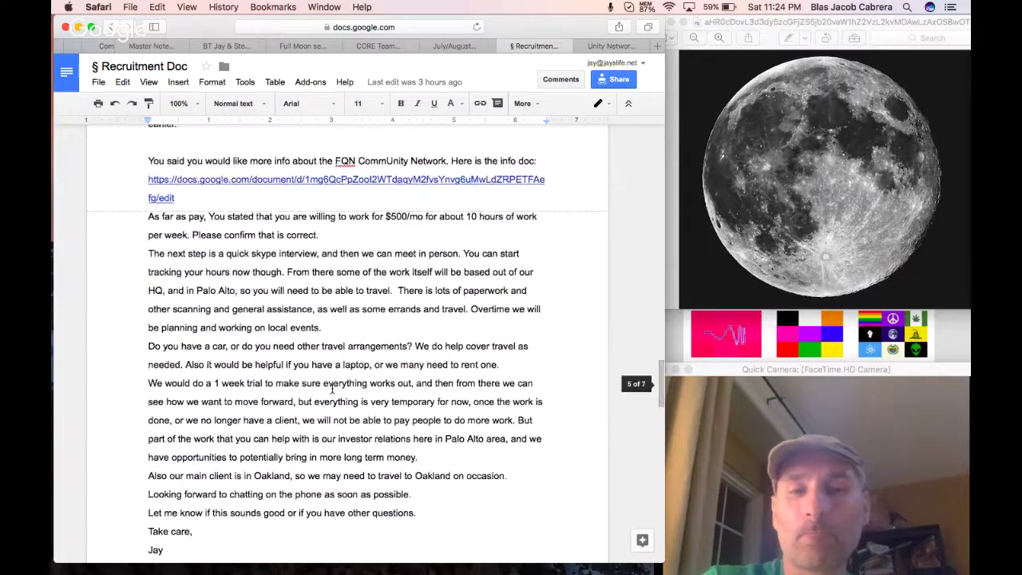
scroll(331, 387, up, 20)
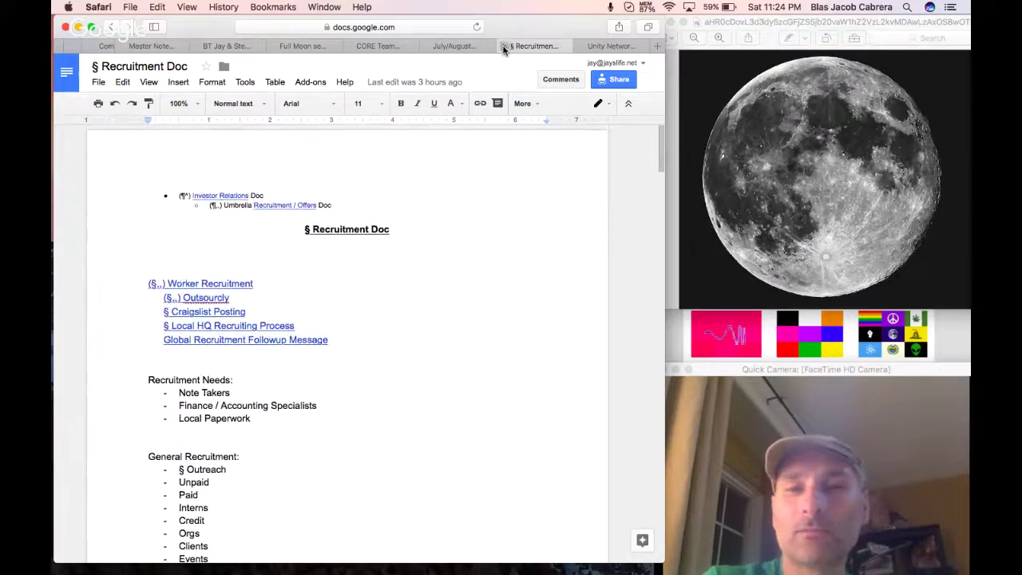
Close the Recruitment Doc and extra spreadsheet tab, placing the cursor after Check Out: in the session doc.
click(504, 47)
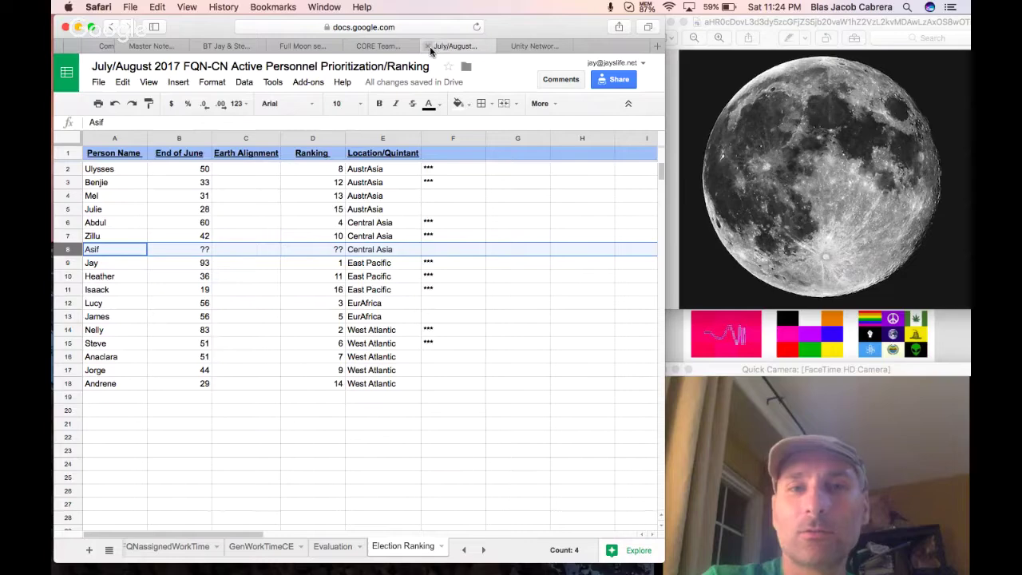
click(429, 47)
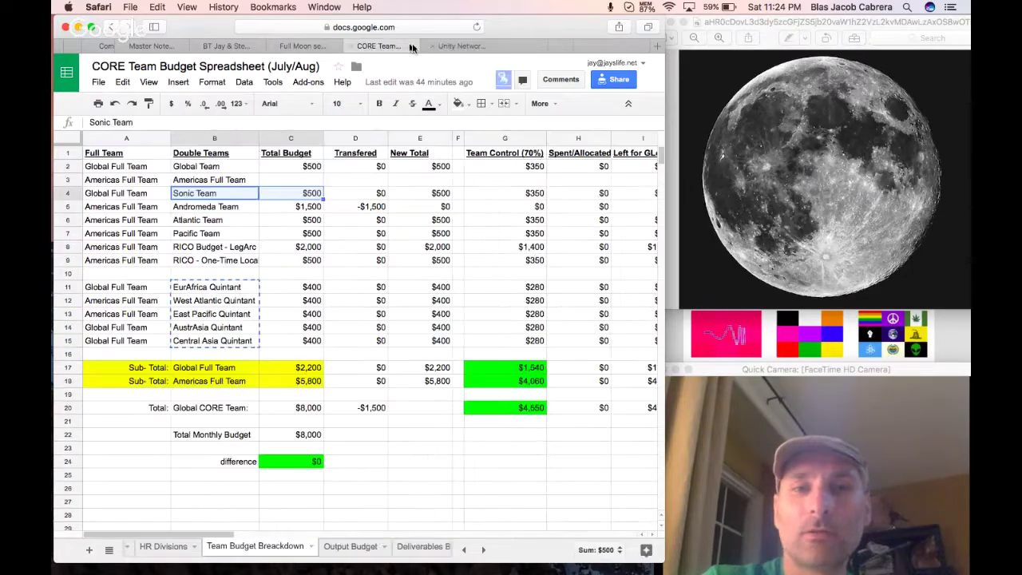
click(307, 47)
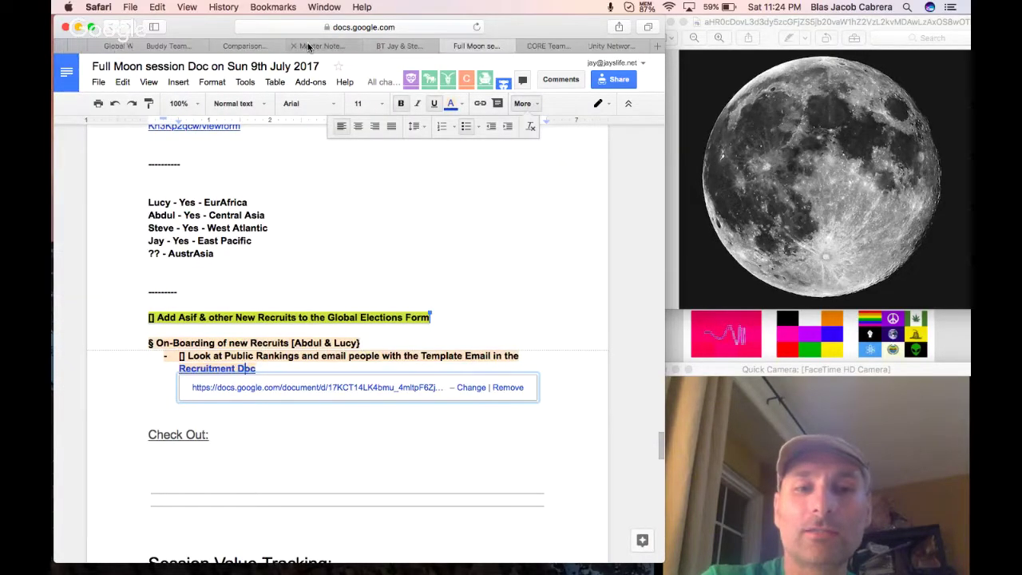
click(245, 422)
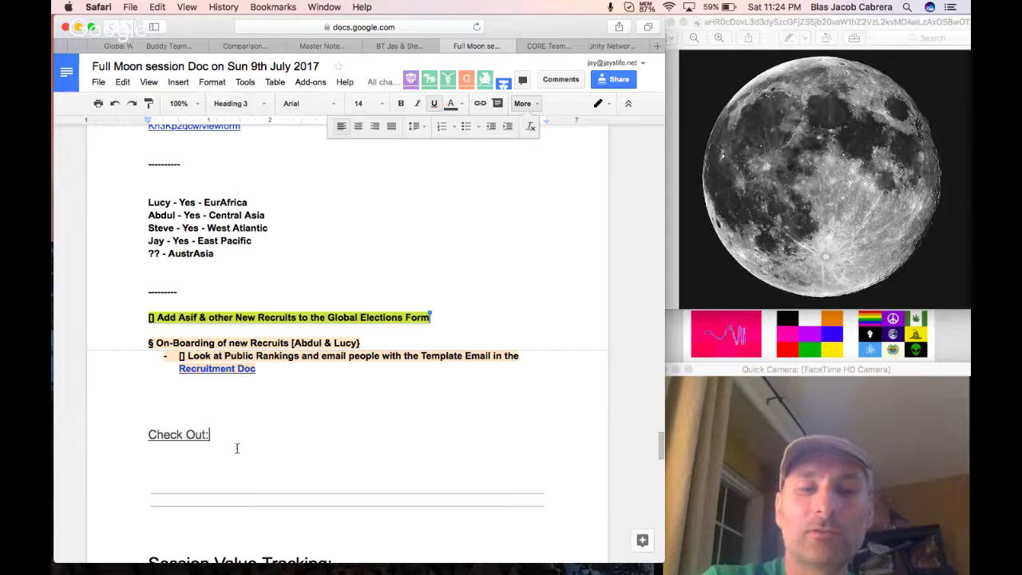
Type the question about the most important 1-3 goals for the next 2 weeks under Check Out.
key(Return)
key(Return)
key(Return)
key(Up)
key(Up)
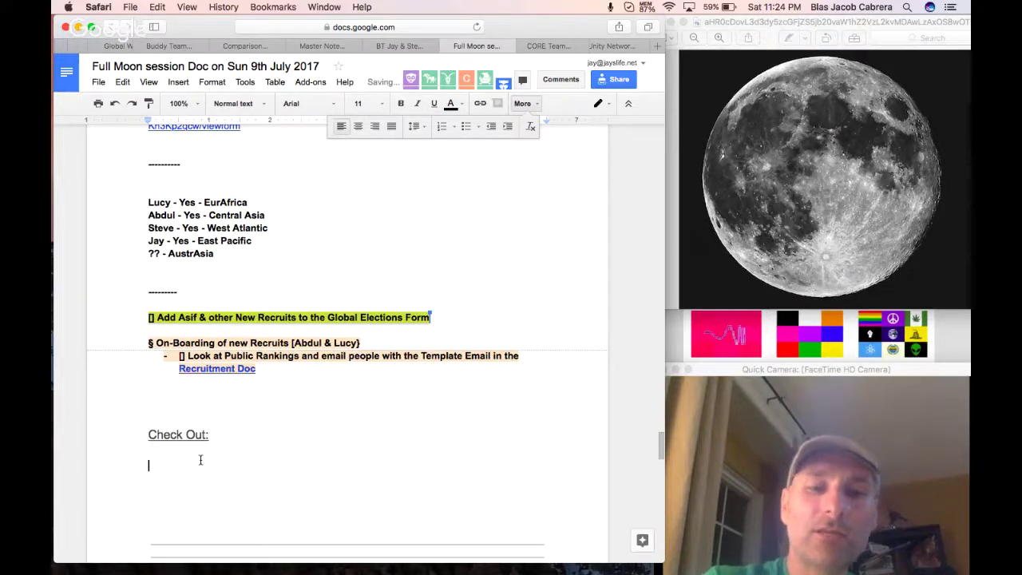
text(Wha)
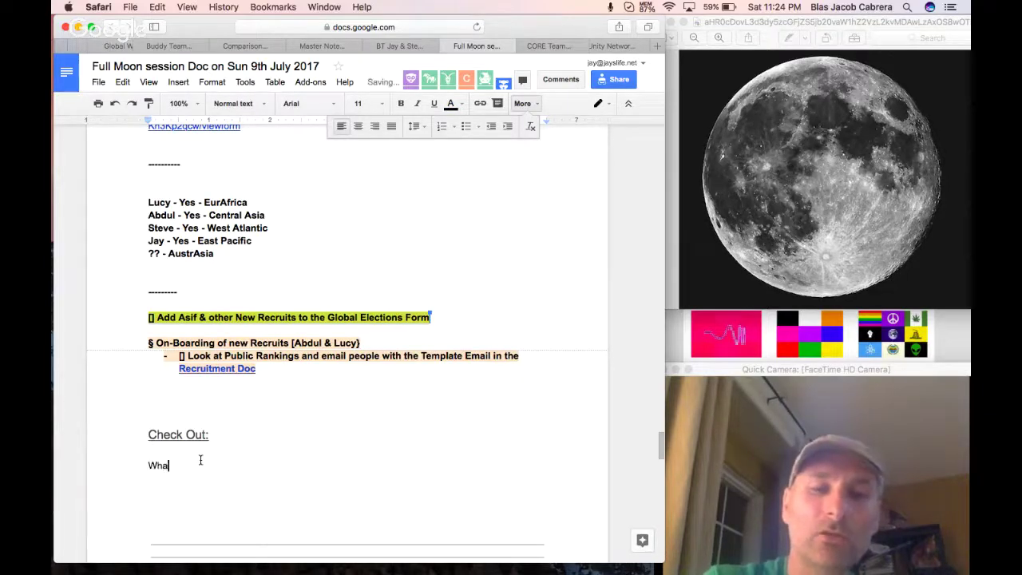
text(t do you thing the)
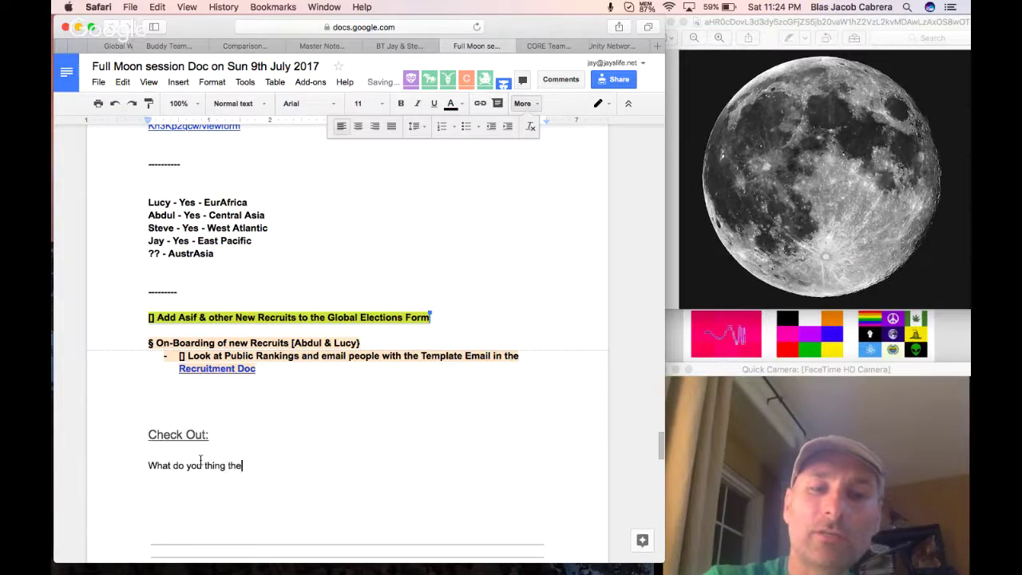
text( most imporatnt )
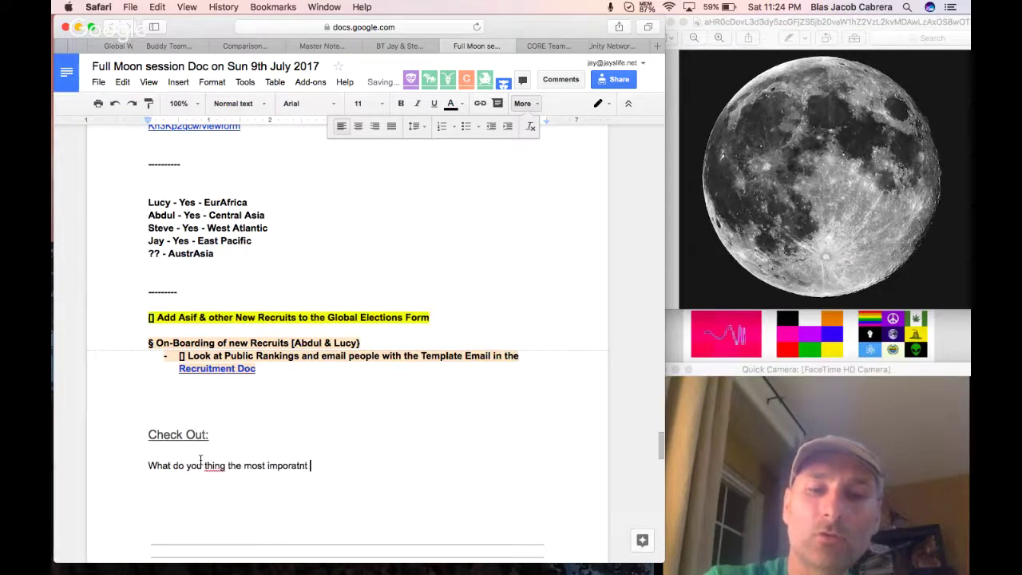
text(goal should e f)
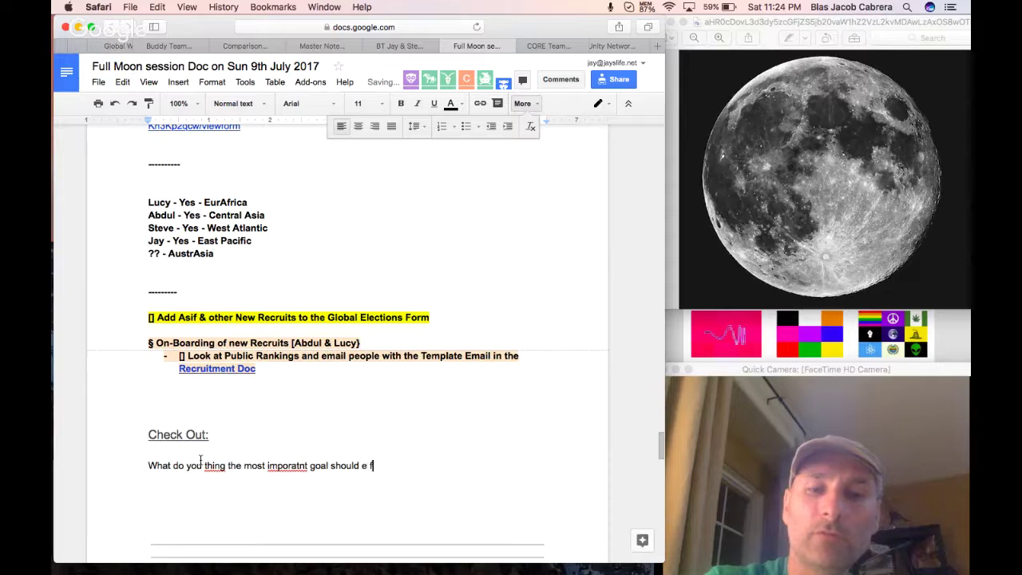
text(or our next 2 weeks)
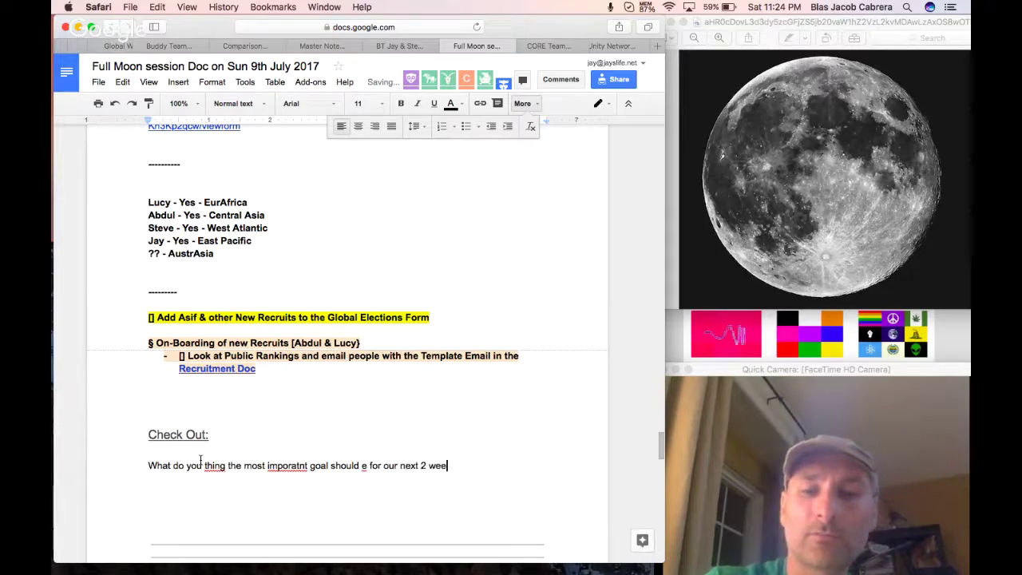
click(310, 478)
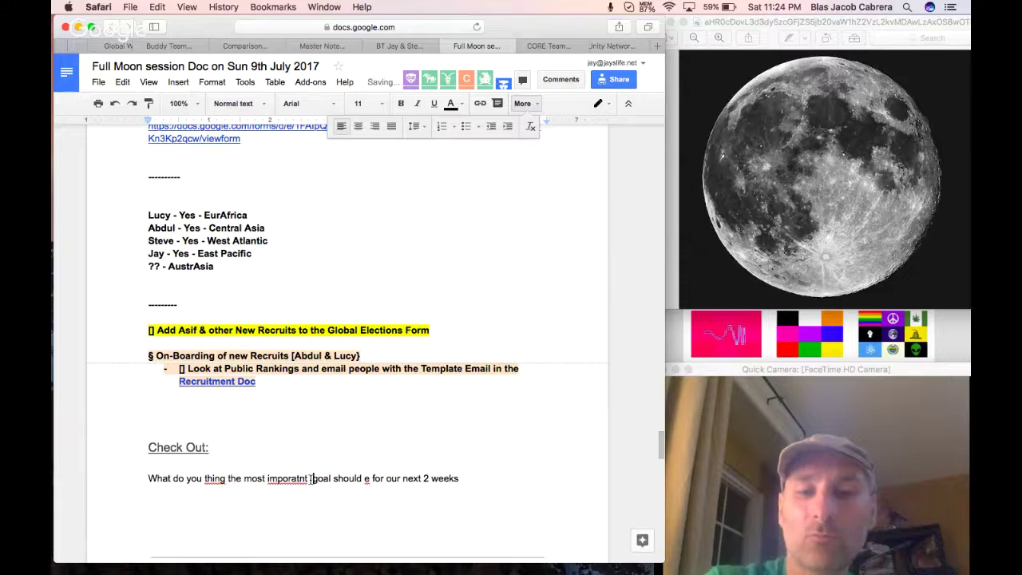
text(1-3)
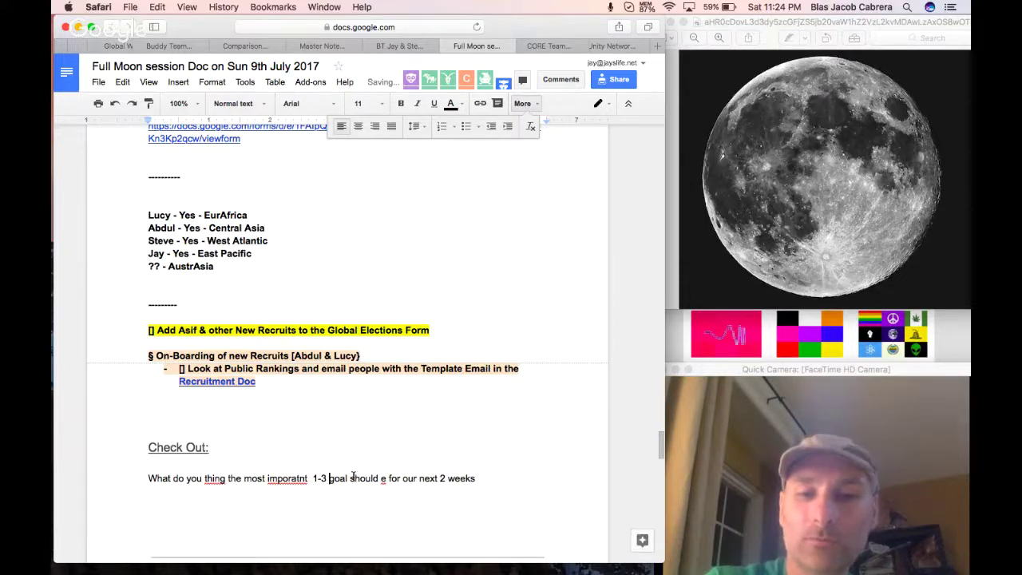
click(349, 478)
text(s)
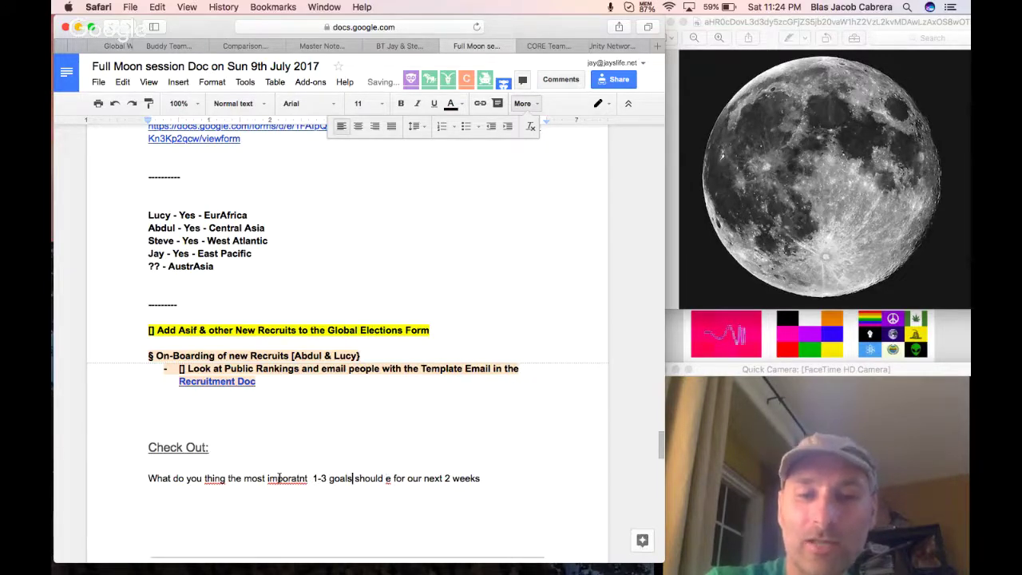
Correct 'imporatnt', 'thing' and 'e' to important, think and be, then add a new line.
right_click(279, 478)
click(363, 200)
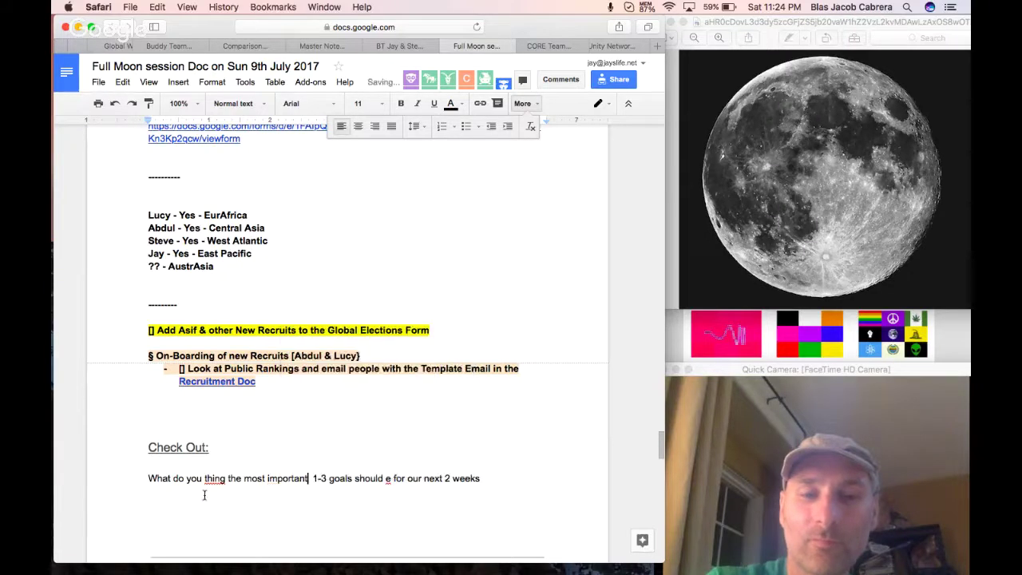
right_click(216, 478)
click(257, 189)
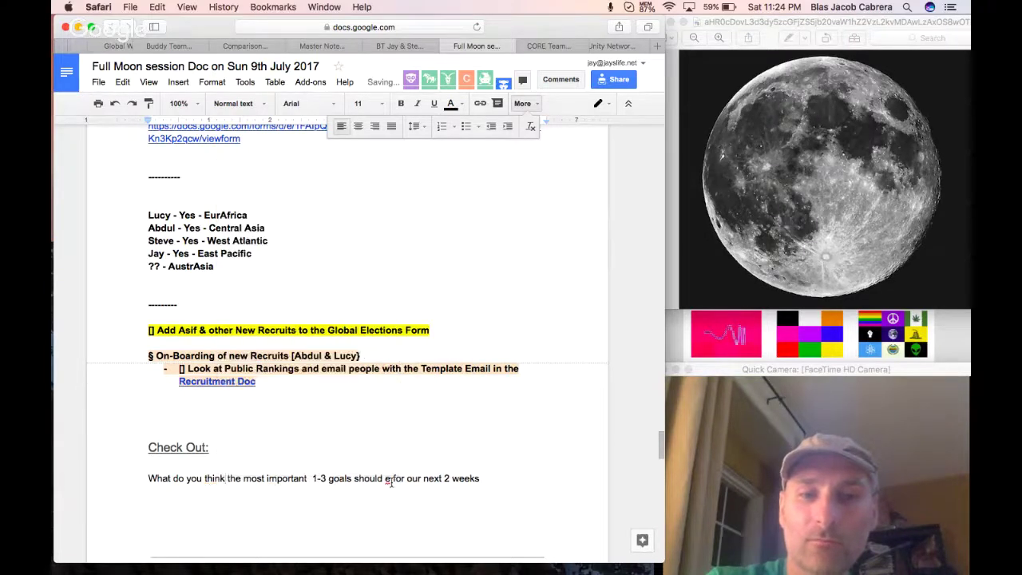
double_click(390, 478)
text(be)
click(402, 492)
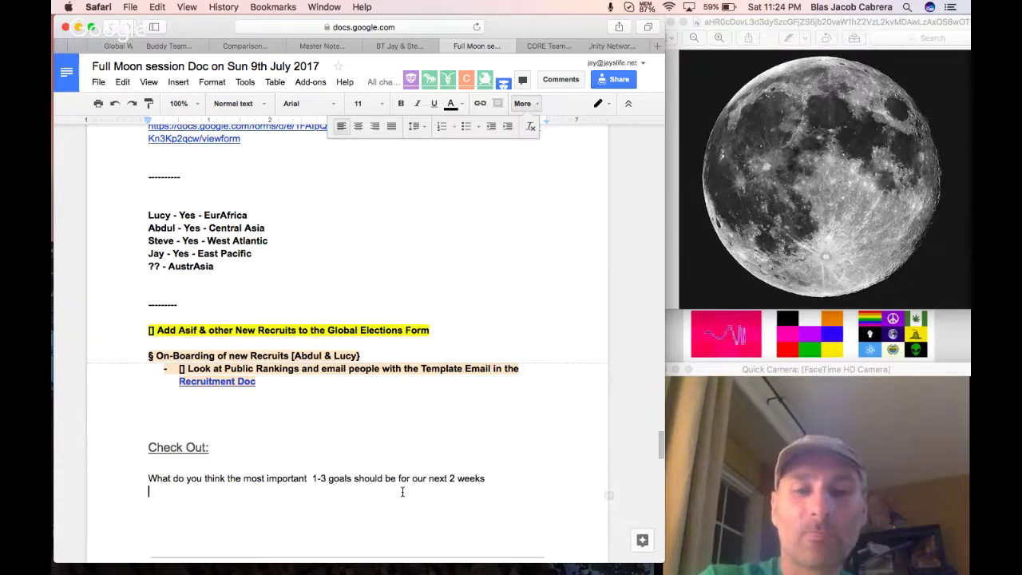
key(Return)
scroll(430, 477, up, 10)
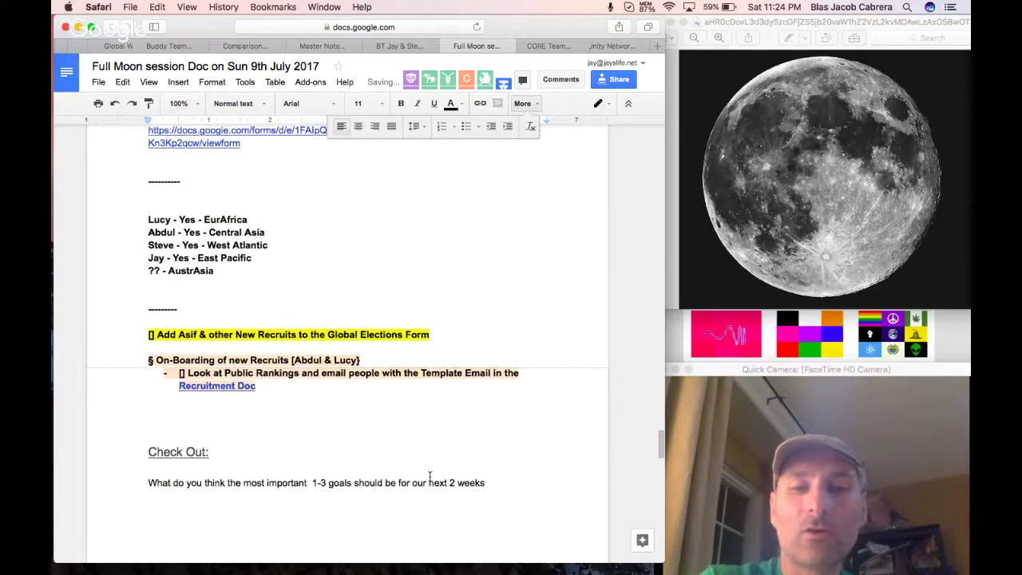
scroll(430, 477, up, 15)
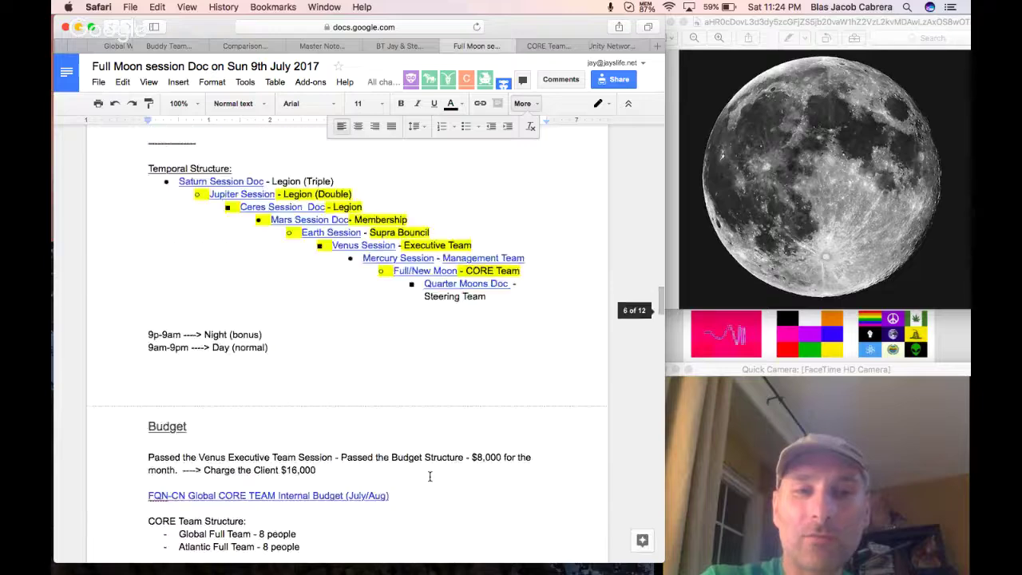
scroll(430, 477, up, 15)
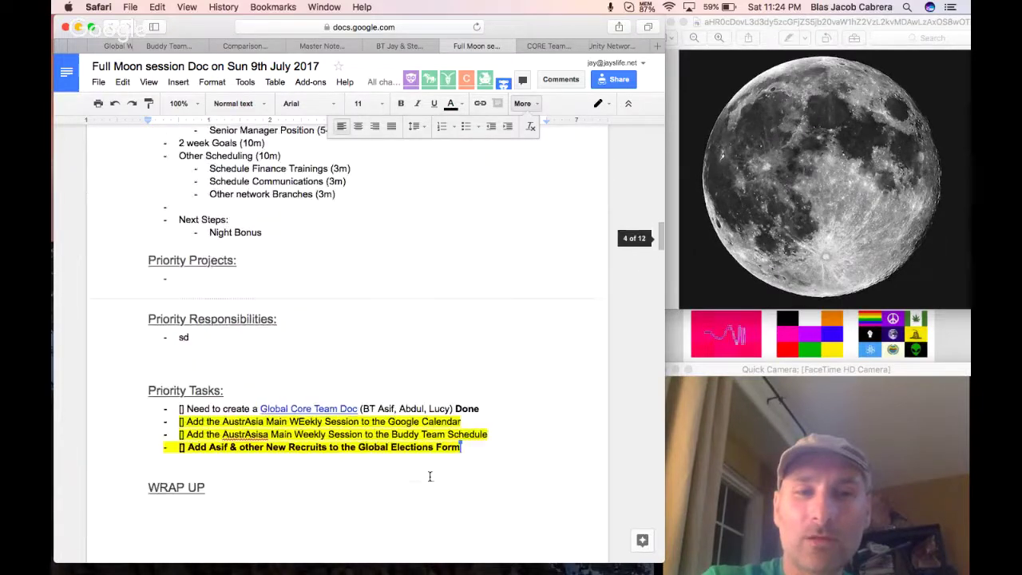
scroll(430, 477, up, 15)
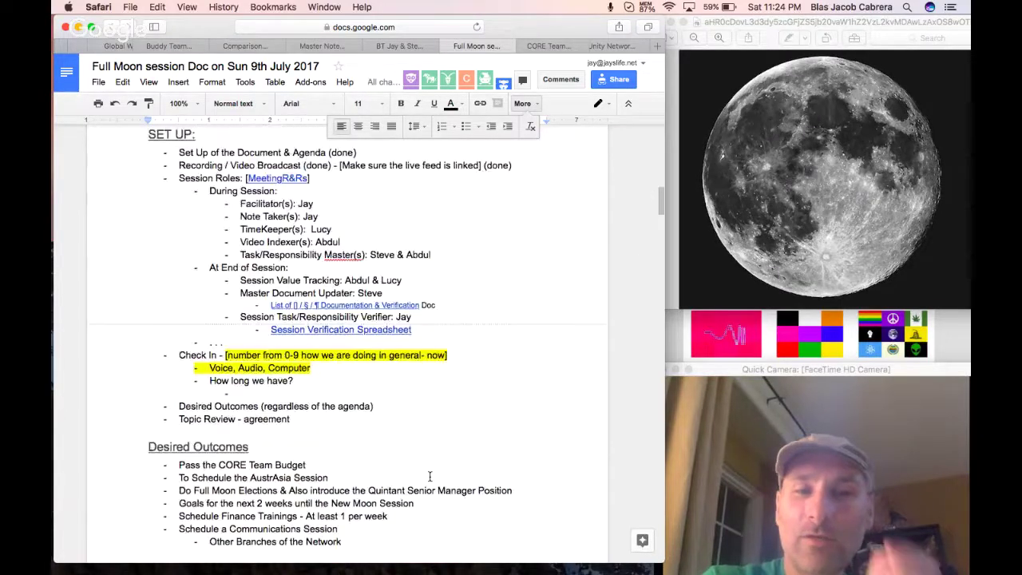
scroll(430, 476, down, 15)
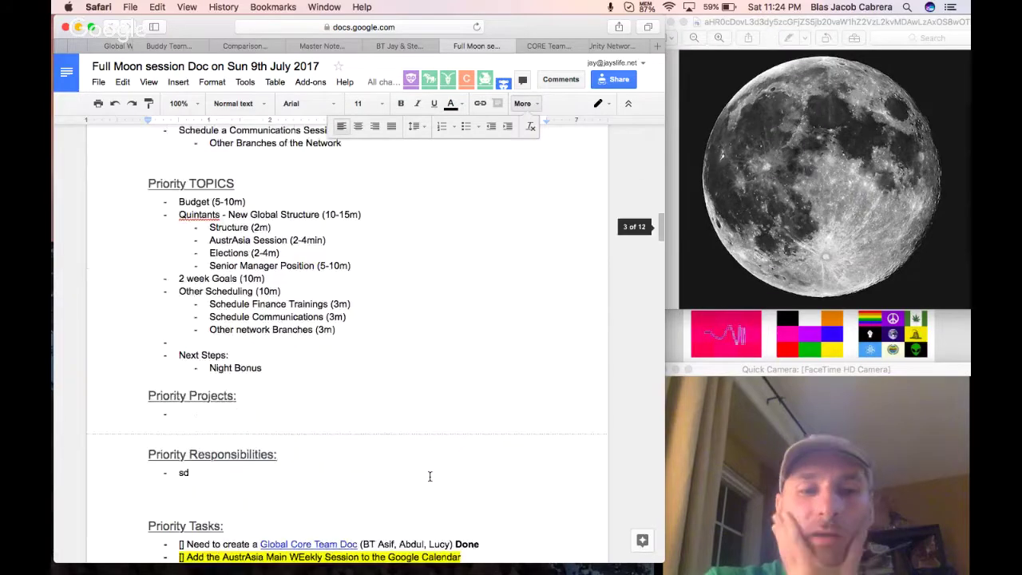
scroll(429, 476, down, 3)
scroll(429, 477, up, 20)
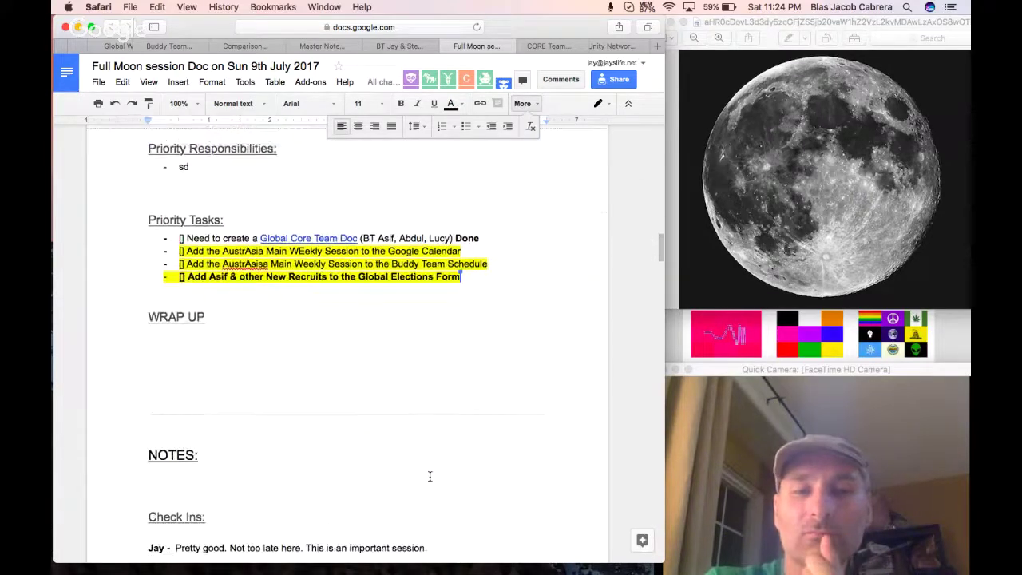
scroll(430, 476, up, 10)
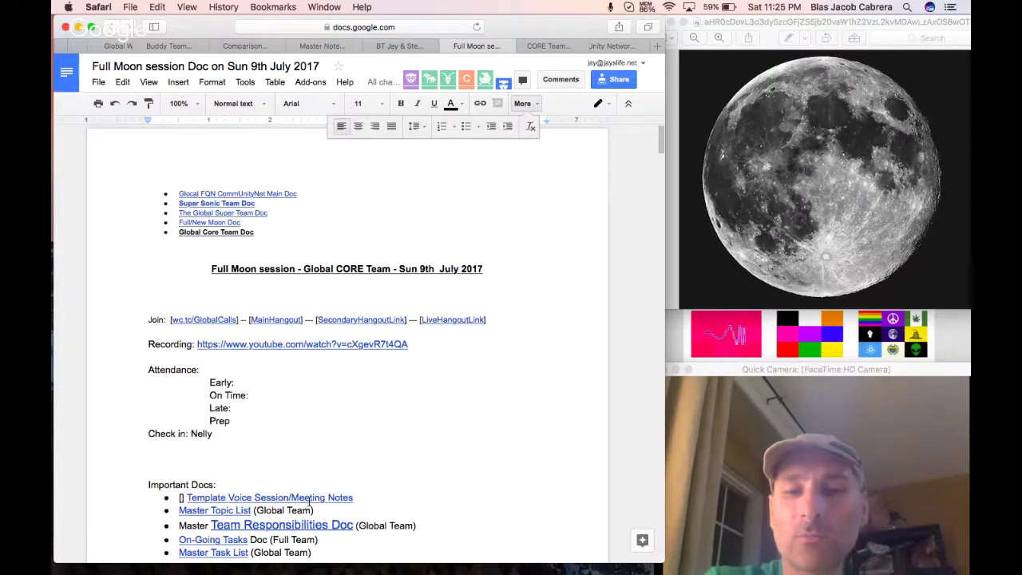
Open the linked Template Voice Session/Meeting Notes doc and free up computer memory.
click(315, 497)
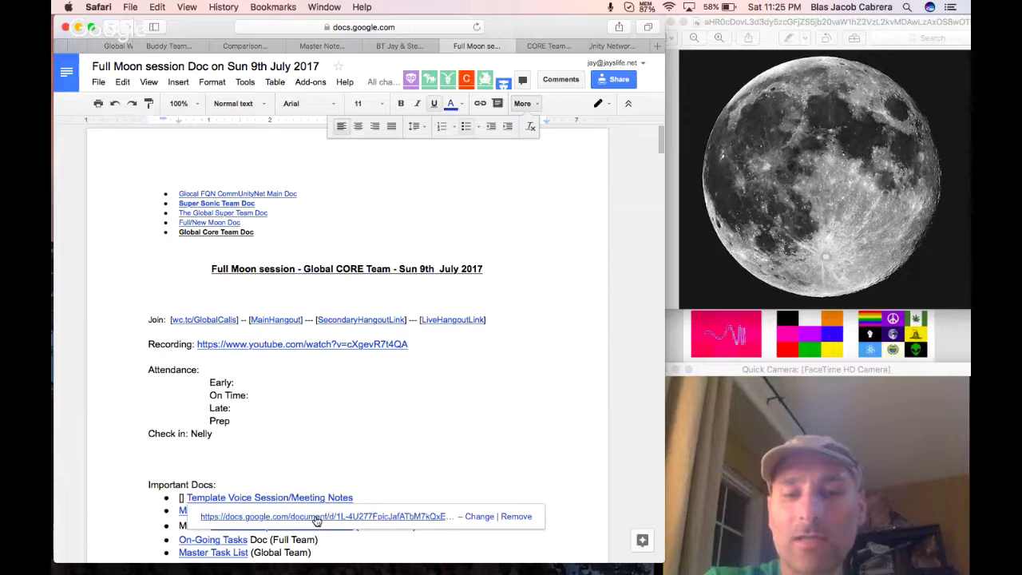
click(315, 517)
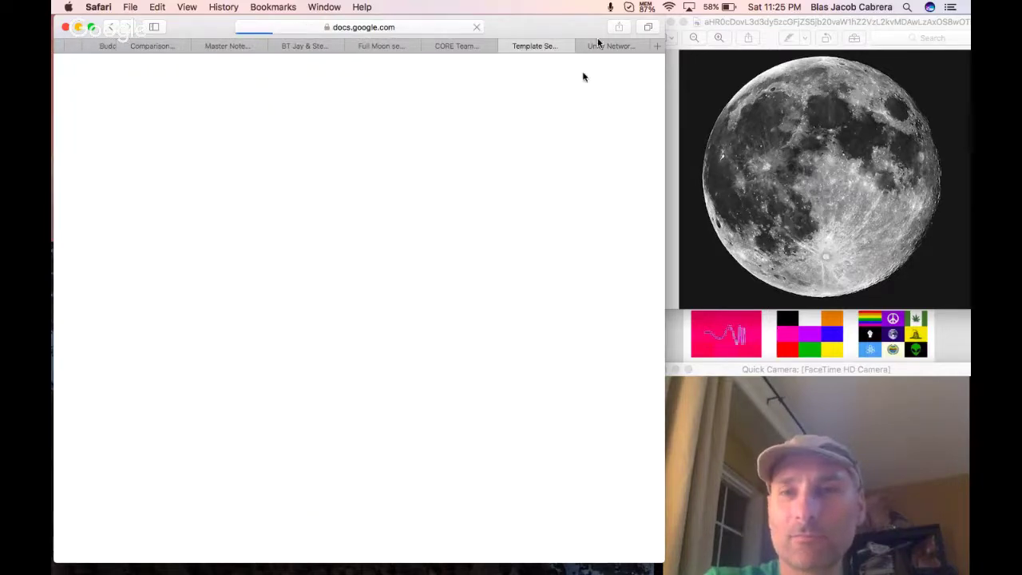
click(647, 7)
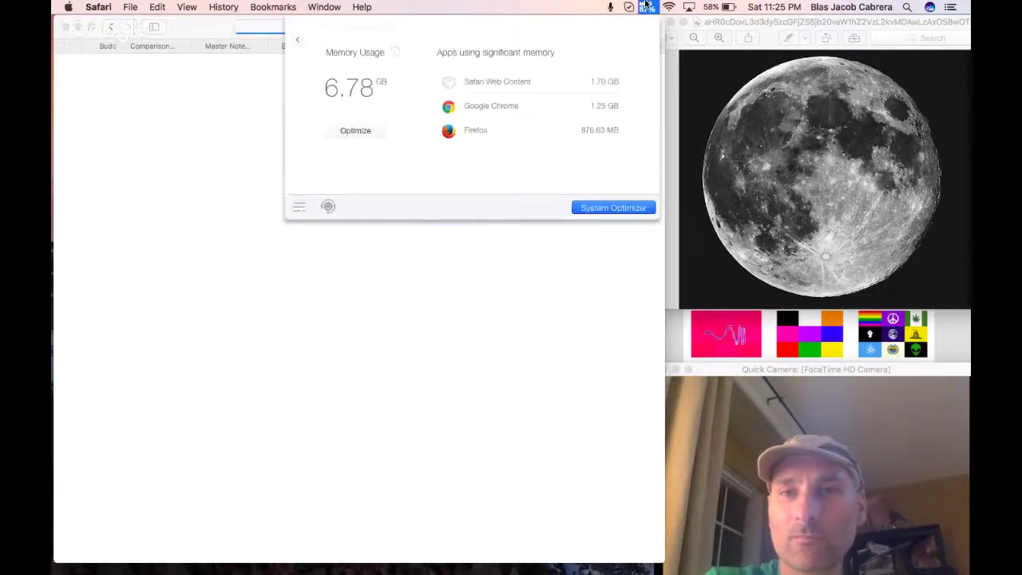
click(360, 131)
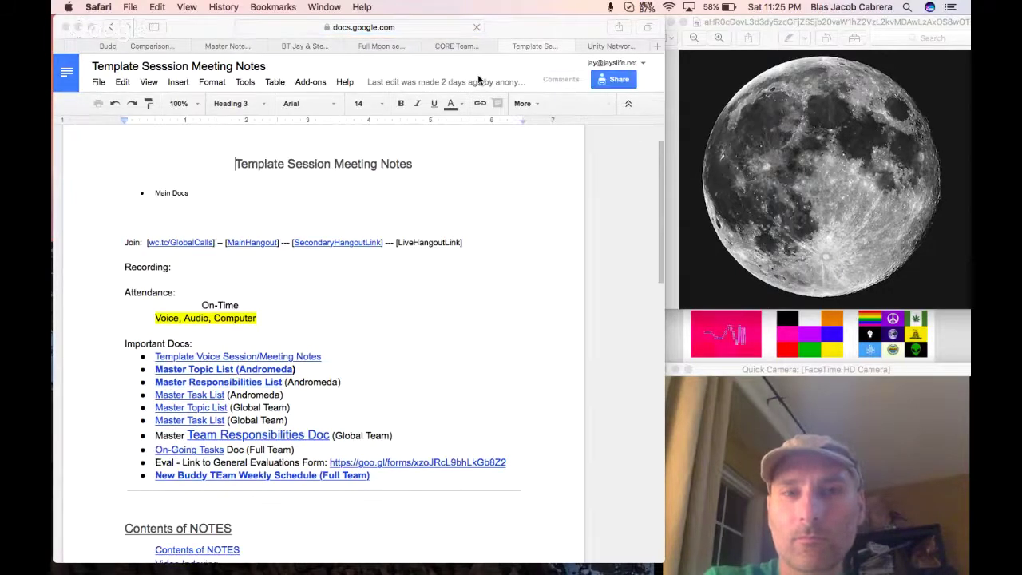
Refresh the Full Moon session doc's table of contents with the new headings.
click(379, 46)
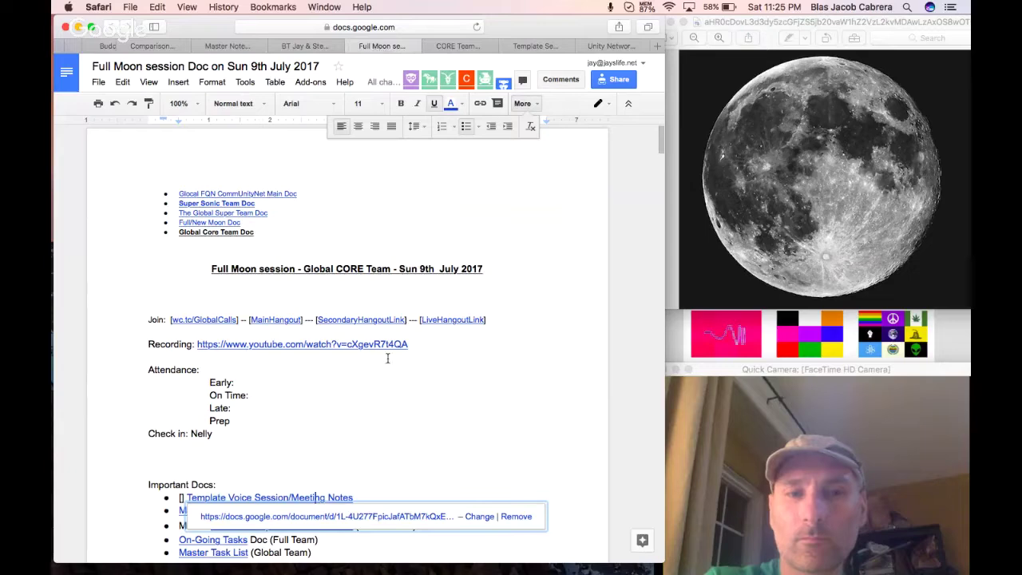
scroll(387, 358, down, 10)
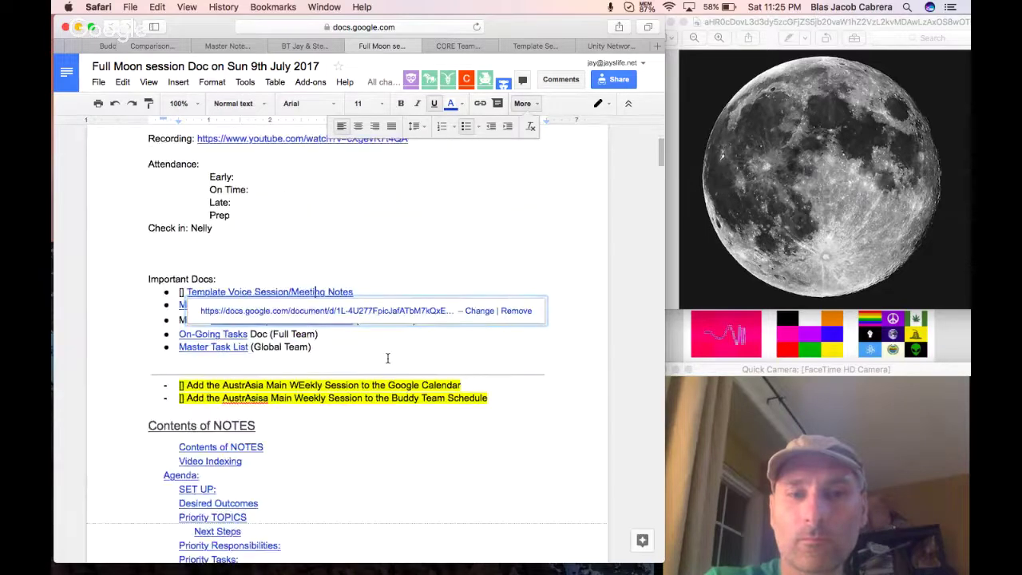
click(314, 351)
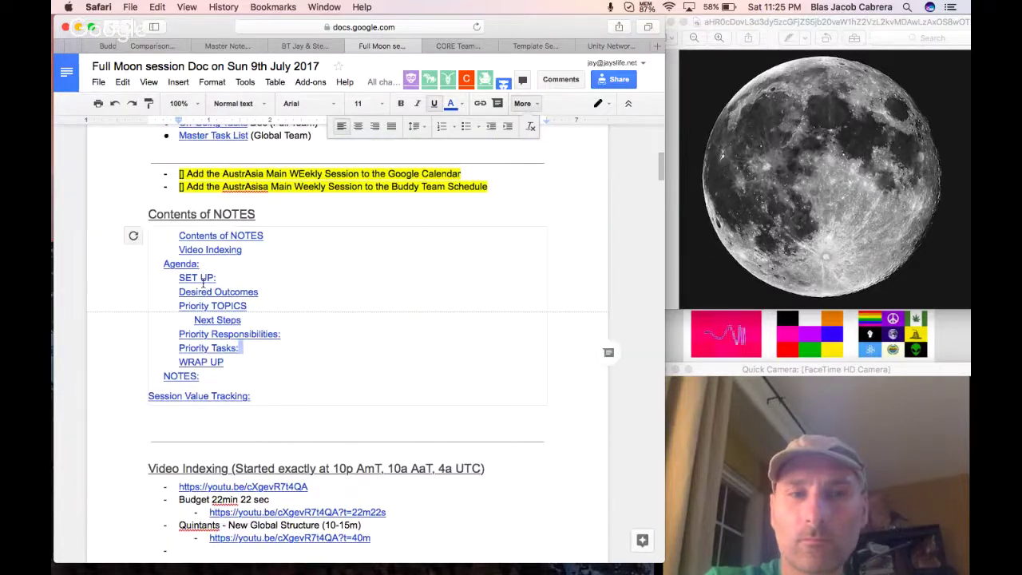
click(132, 238)
Jump to the Check Out section via its table of contents entry.
scroll(330, 352, down, 5)
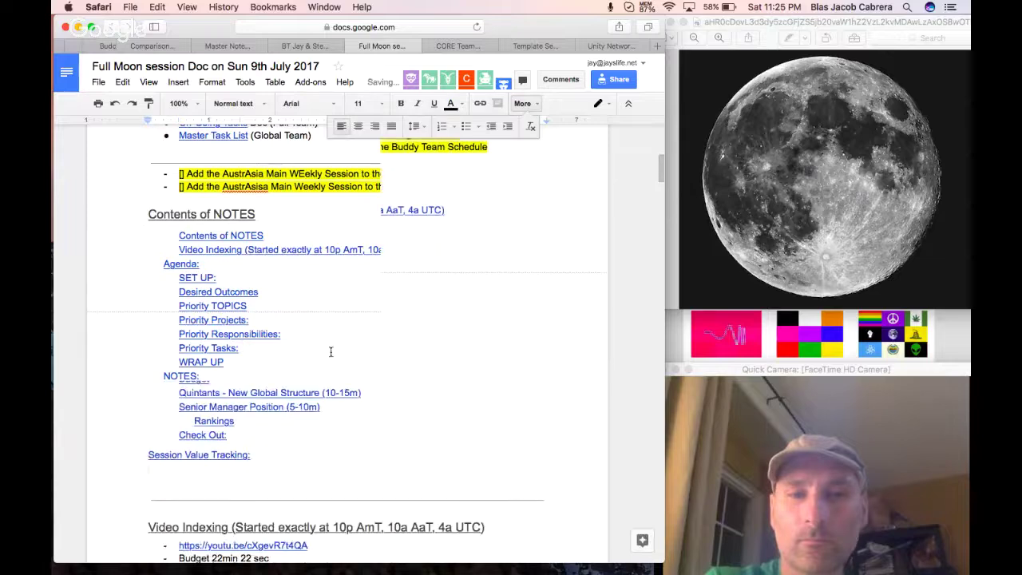
scroll(330, 351, down, 2)
scroll(331, 351, up, 7)
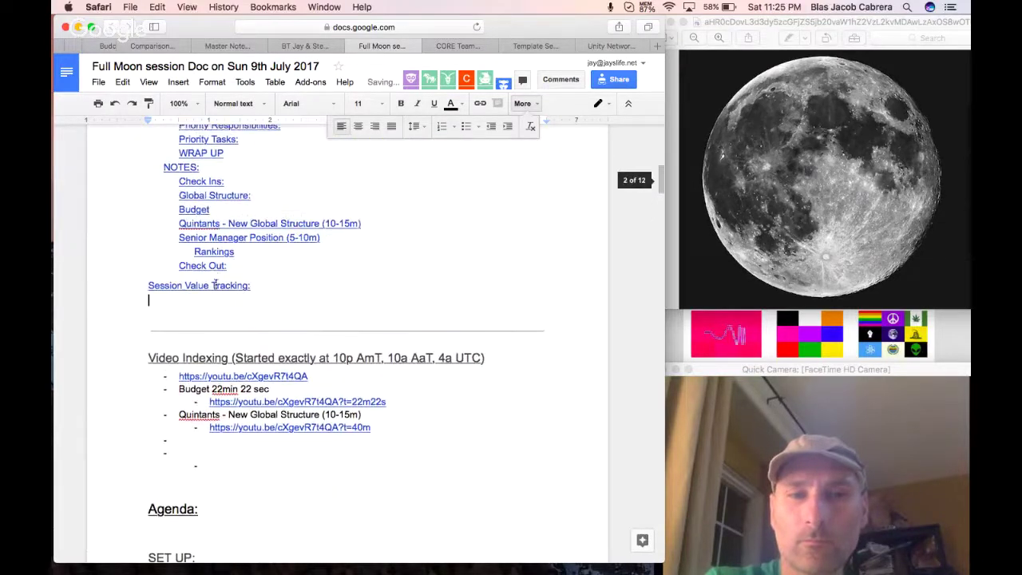
click(215, 268)
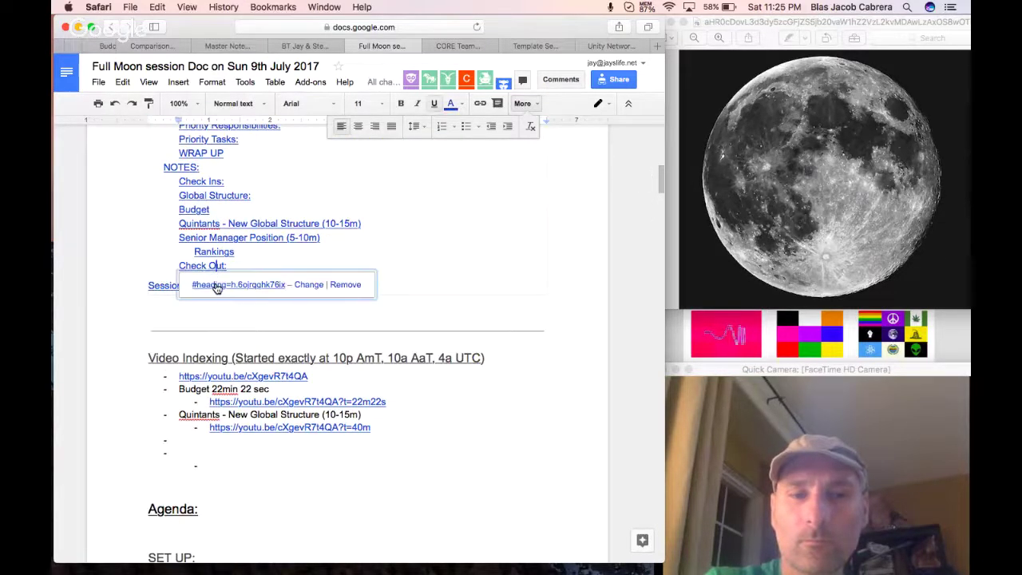
click(216, 285)
scroll(228, 210, up, 1)
Type the first participant's name and 'Documentations Verification Spreadsheet', correcting Verification.
click(215, 244)
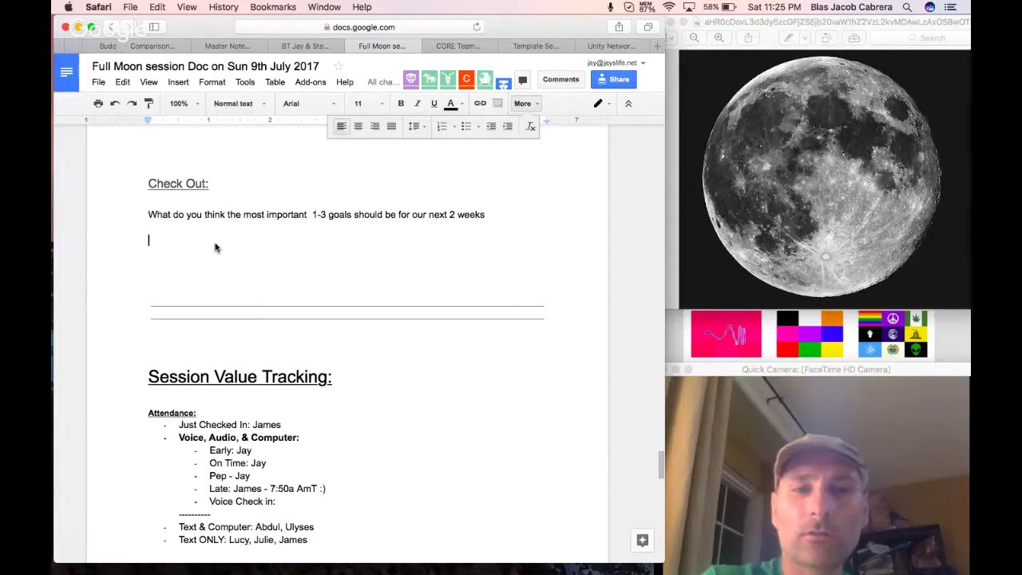
text(Go)
key(BackSpace)
key(BackSpace)
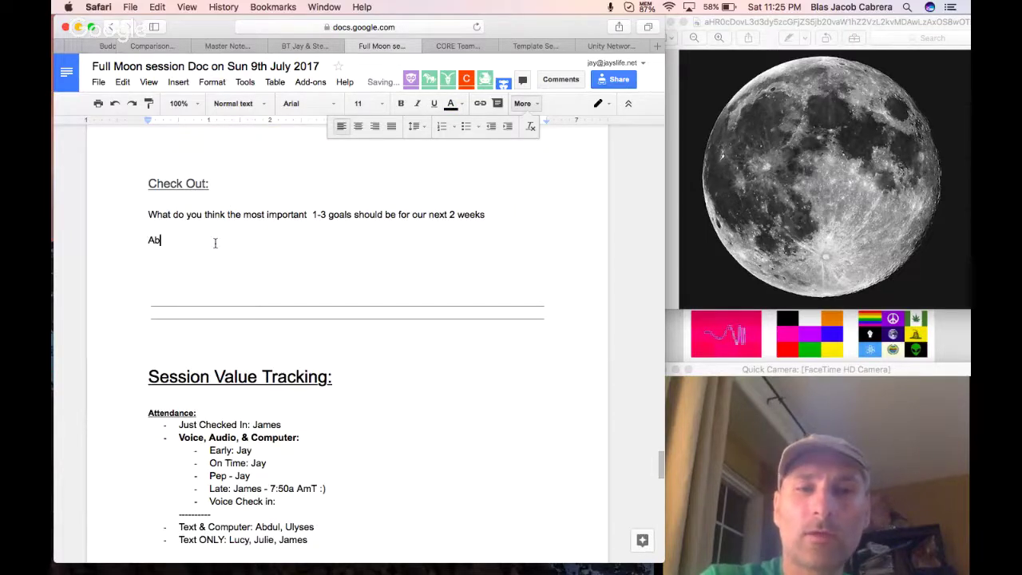
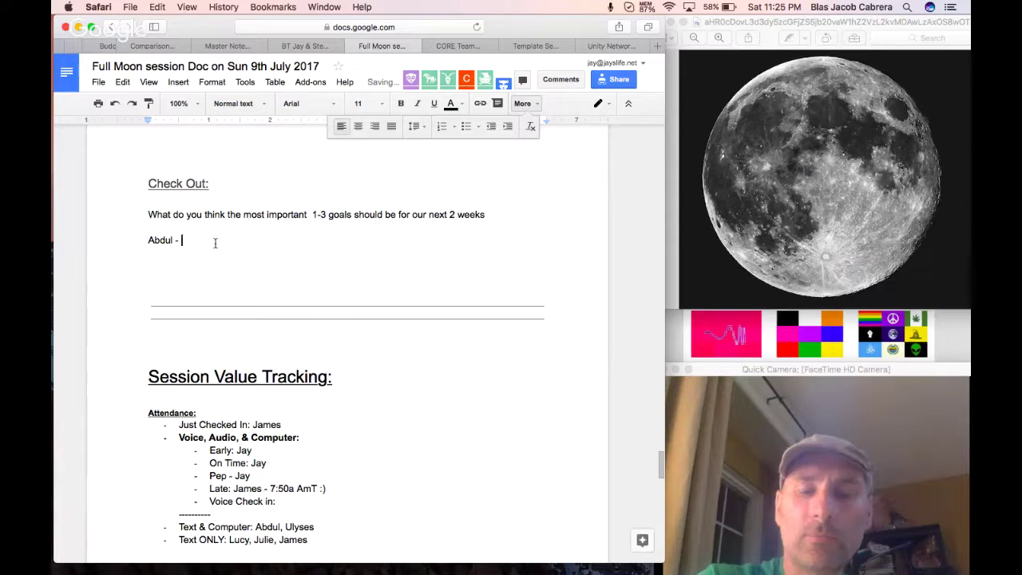
text(G)
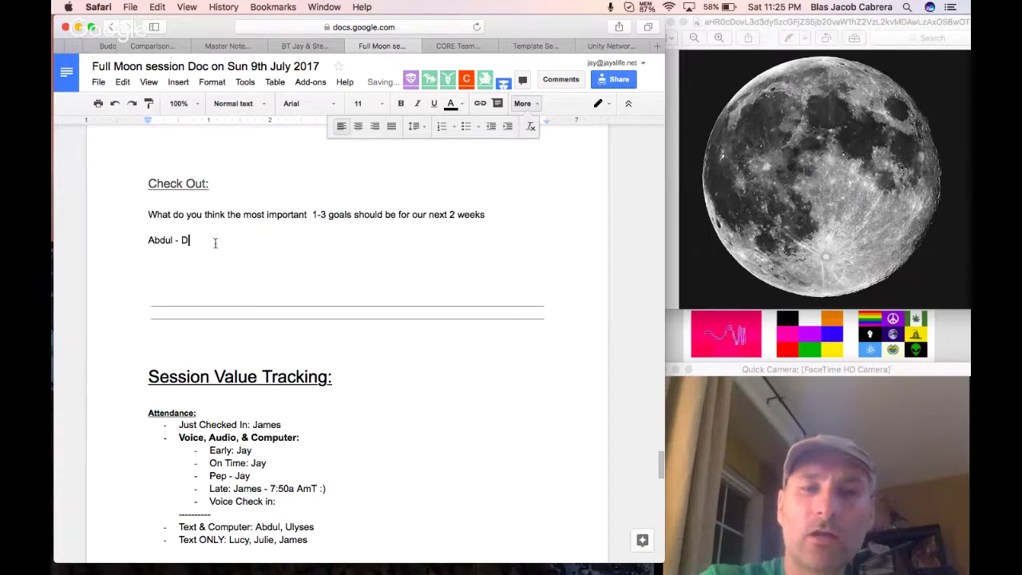
text(ocumentations Verifi)
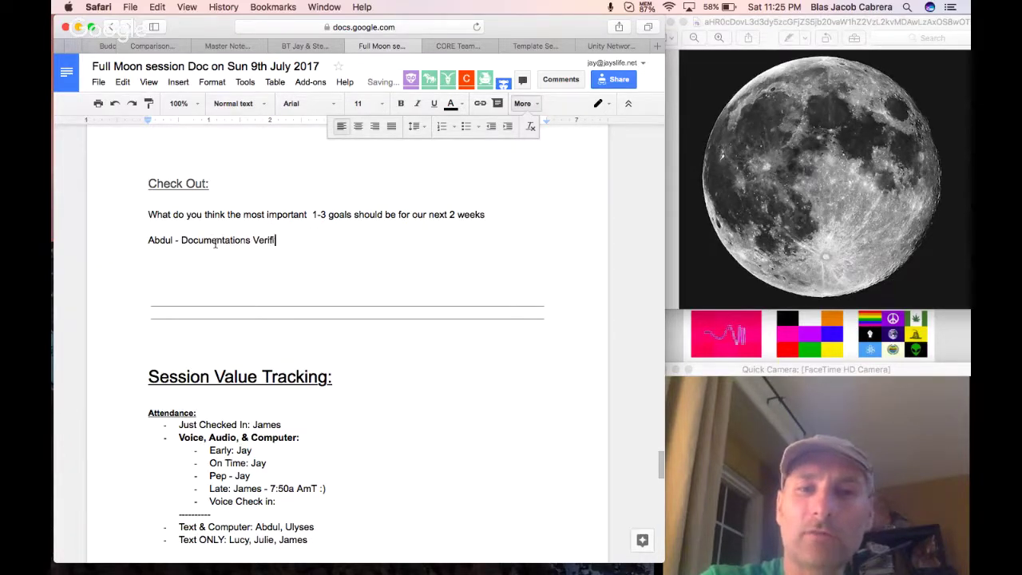
text(caiton Spreadsheet)
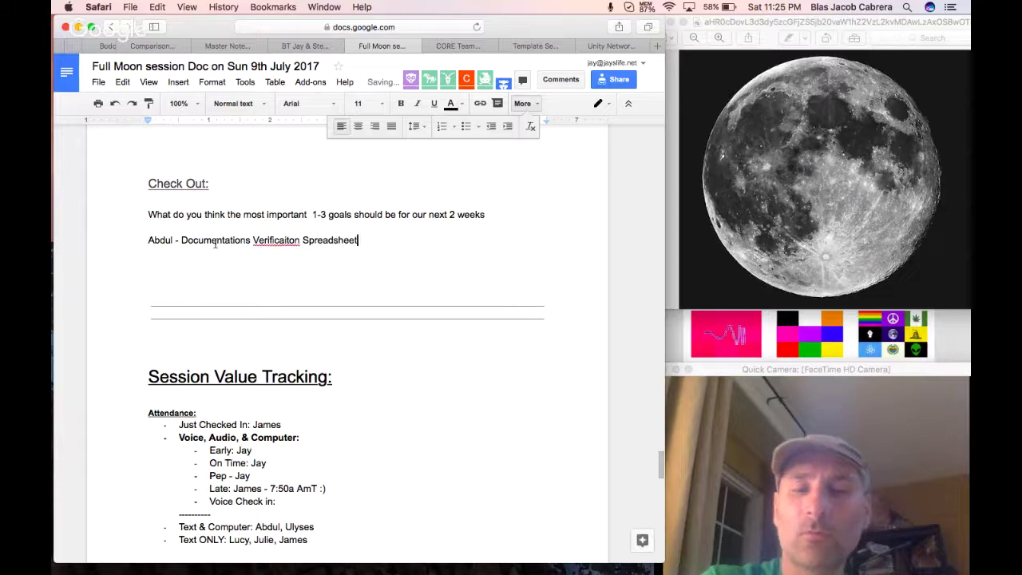
right_click(281, 239)
click(308, 272)
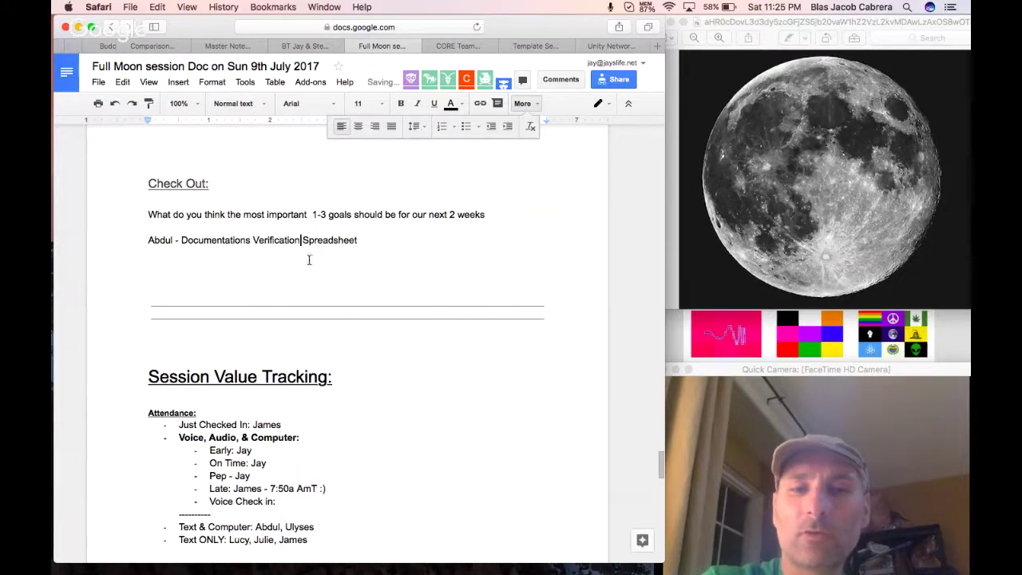
Append '[Folder & Owner' to the answer and return to the end of the line.
text([)
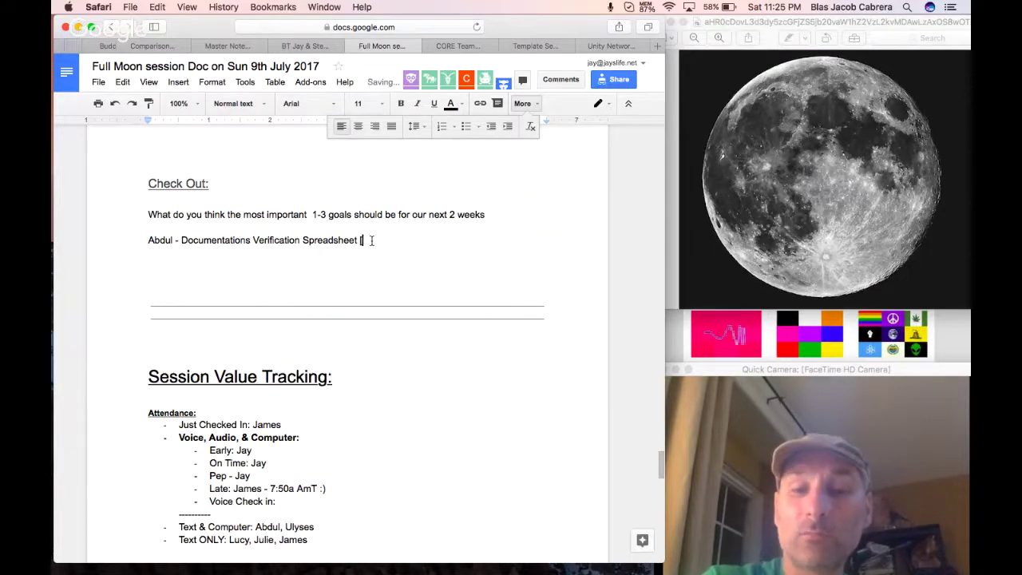
text(Folder & Ownership)
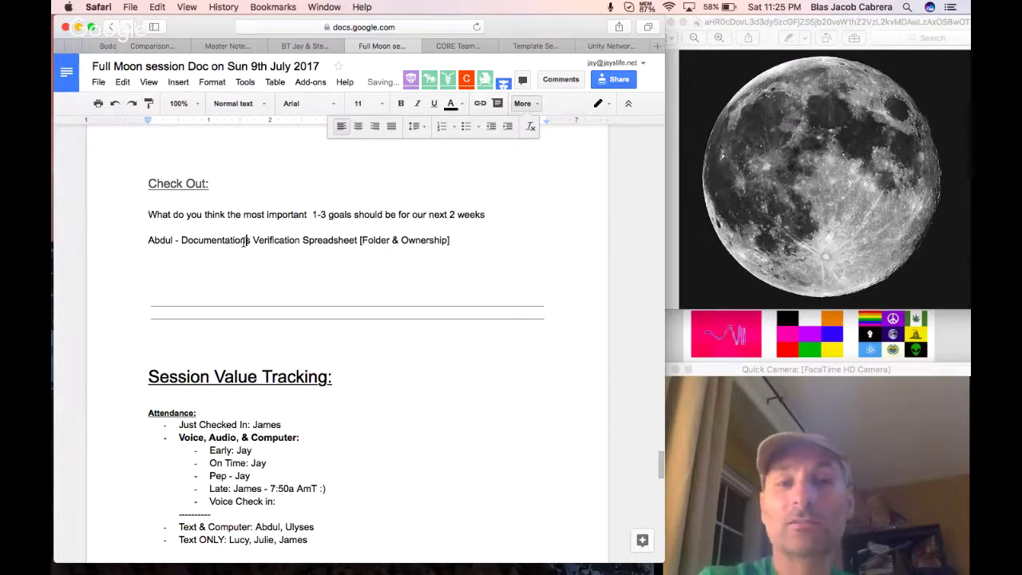
drag(181, 240, 462, 245)
double_click(157, 238)
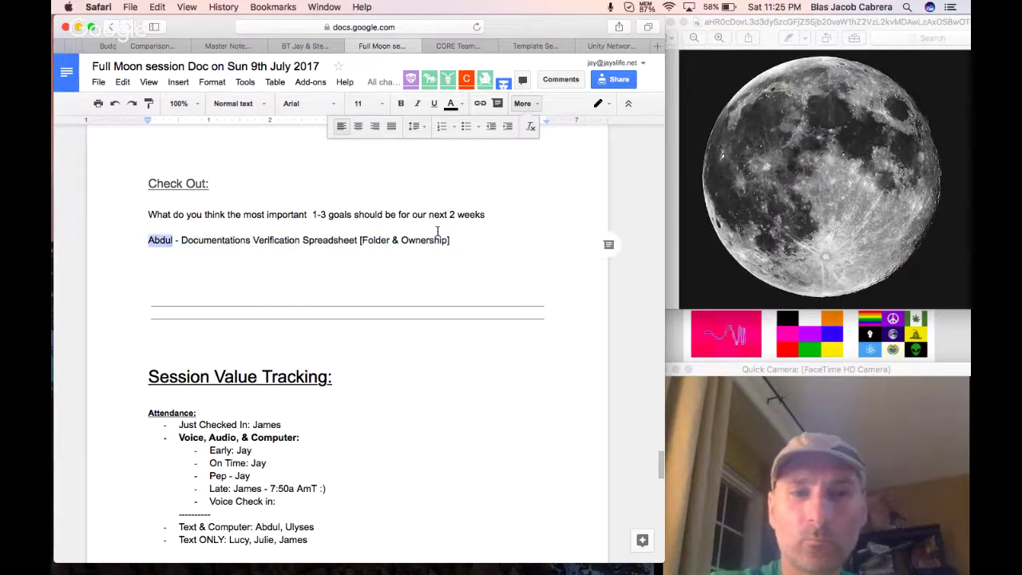
click(468, 236)
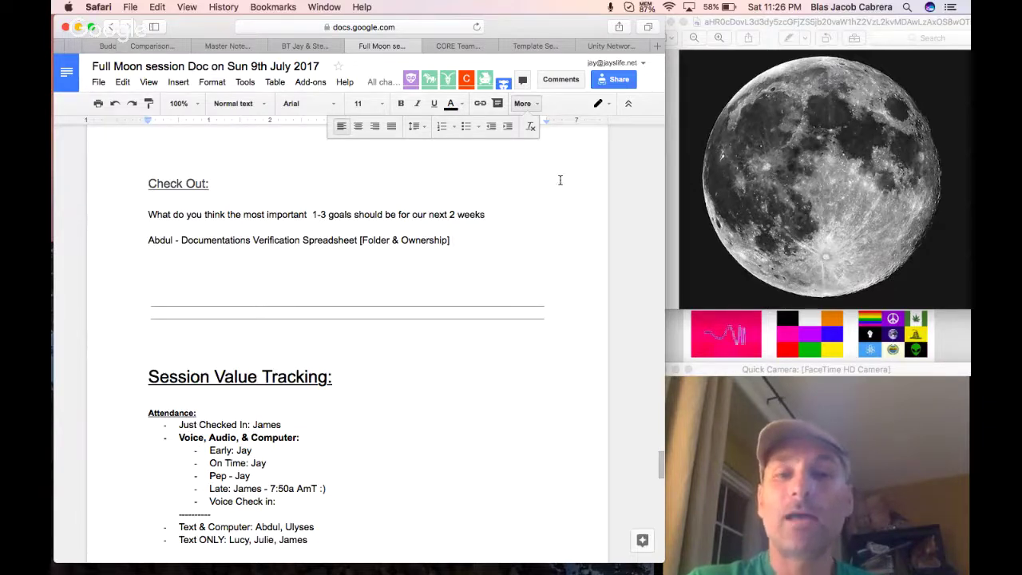
click(529, 104)
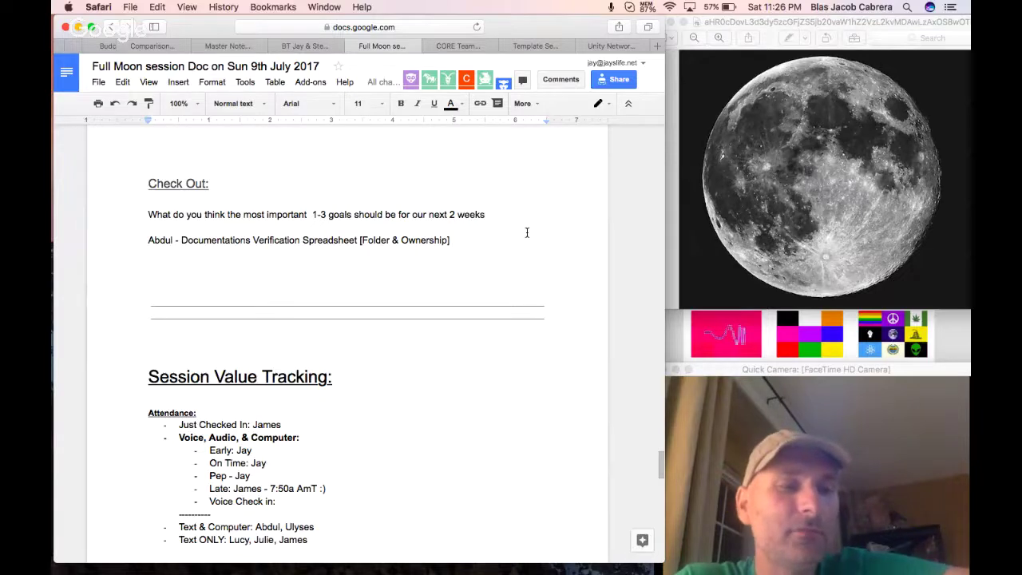
click(526, 235)
Add the second participant's answer on reaching Level 4 soon, ending 'Worker Coordiantion & Personnel Support'.
key(Return)
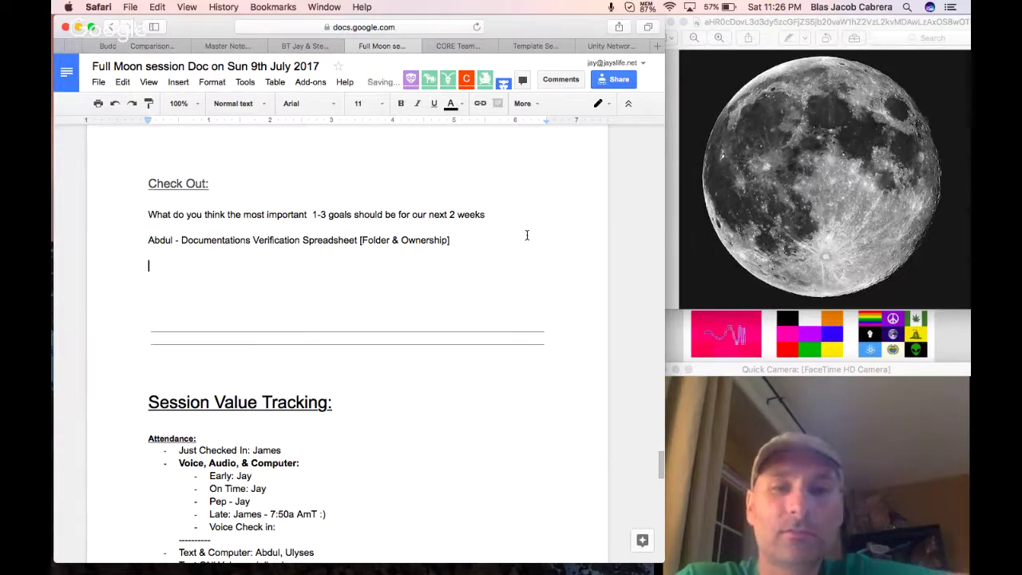
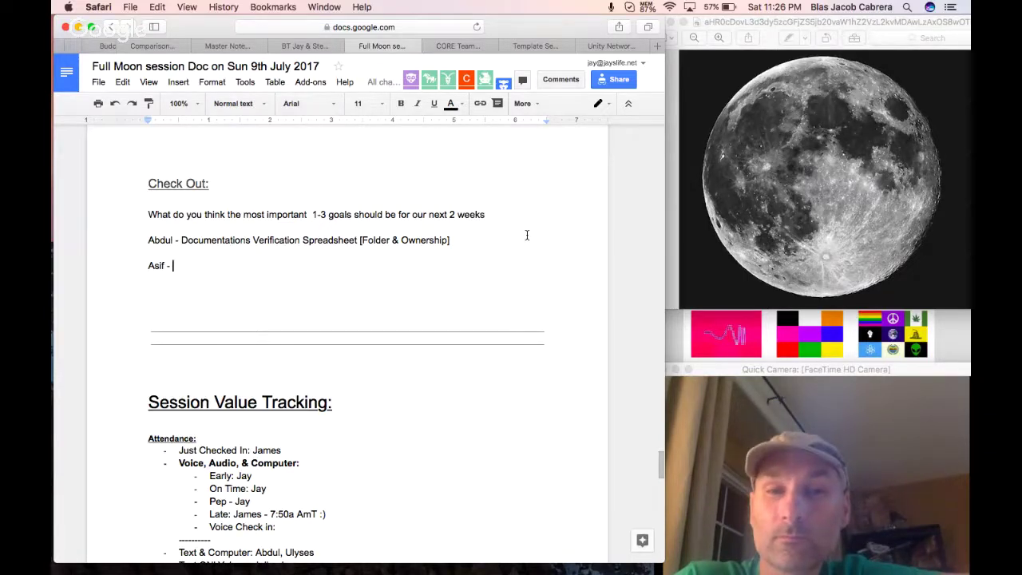
text(More)
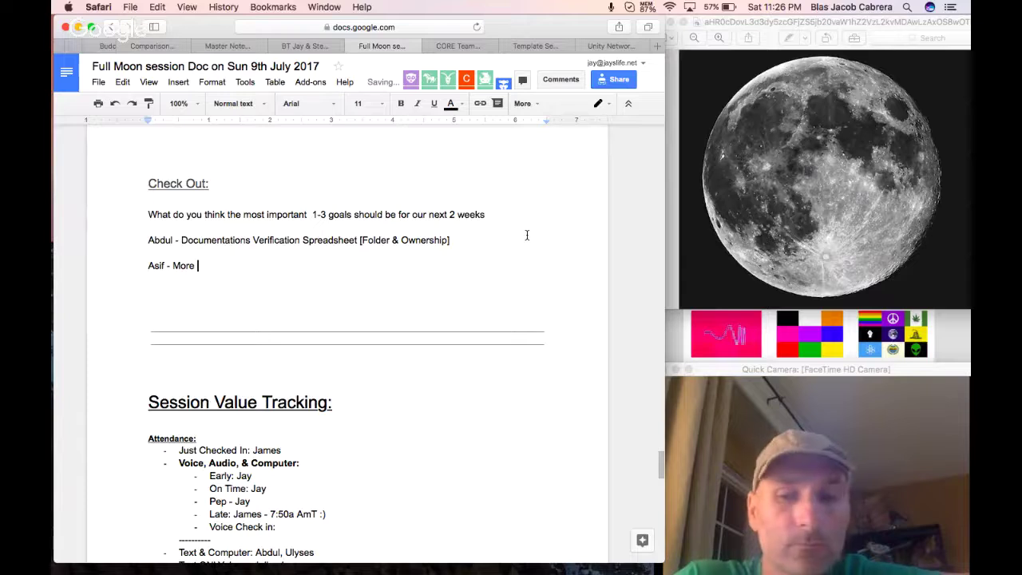
key(XF86AudioMute)
text(potenti)
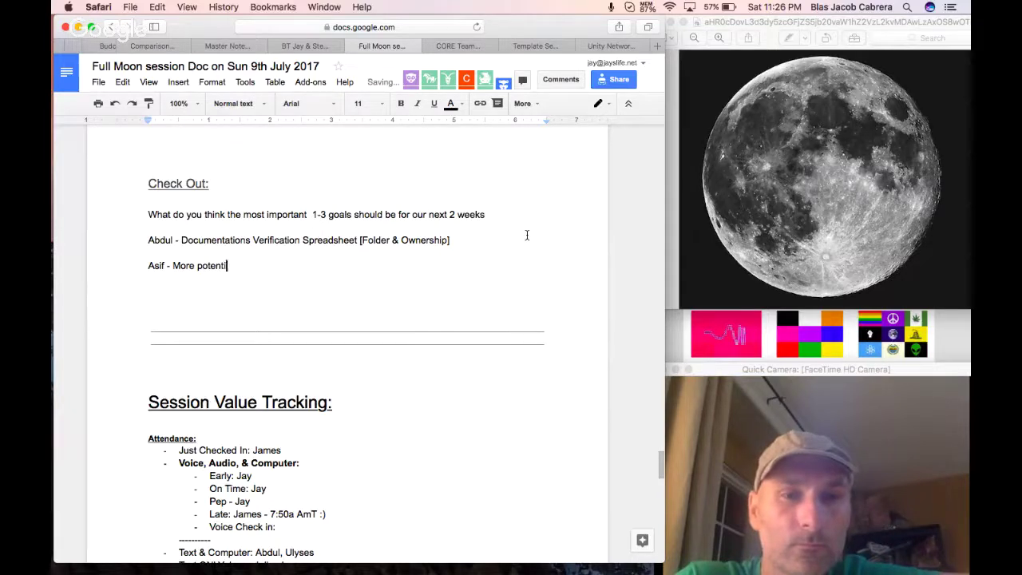
text(al in having a go)
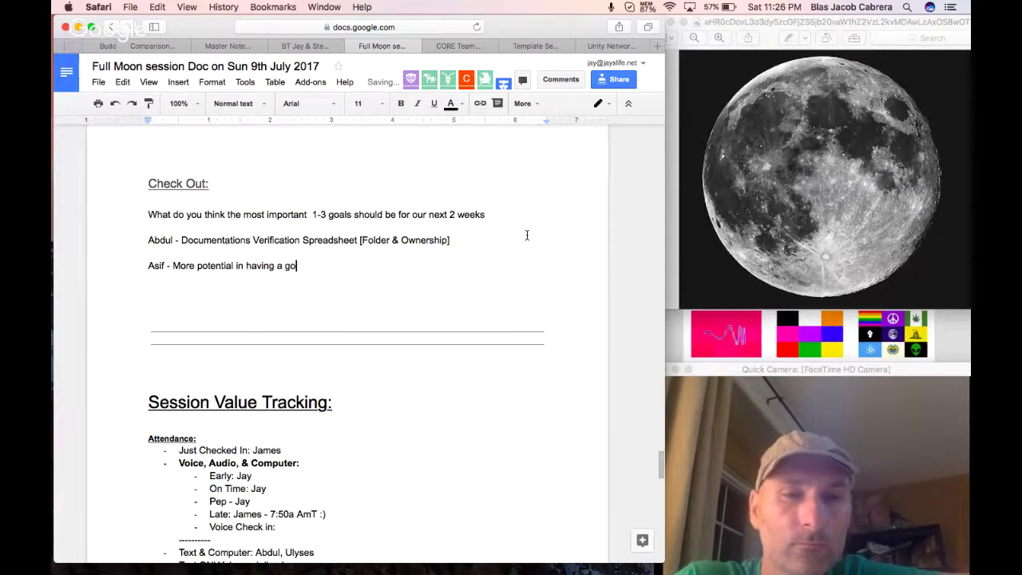
text(od position. )
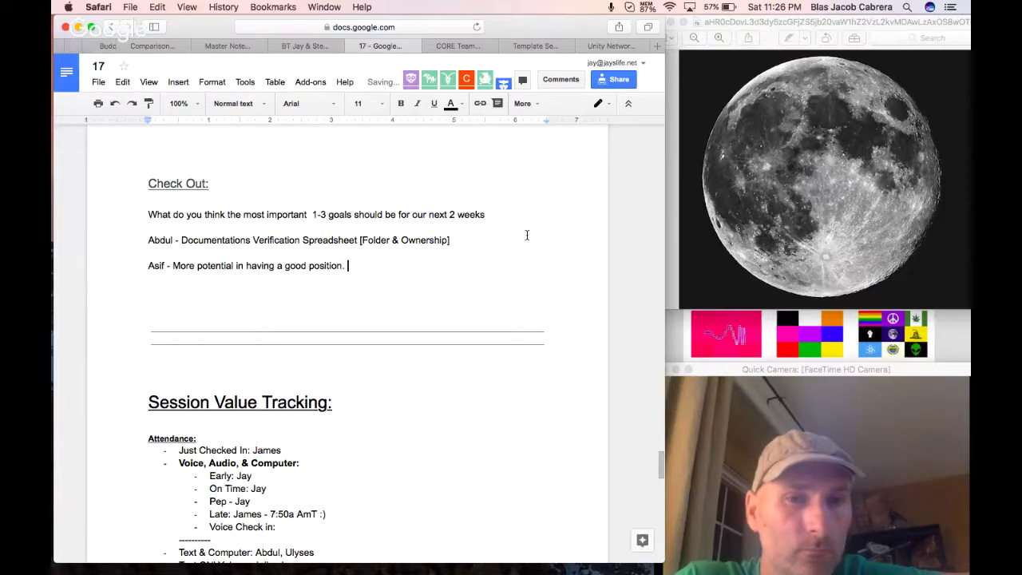
text(Have the n)
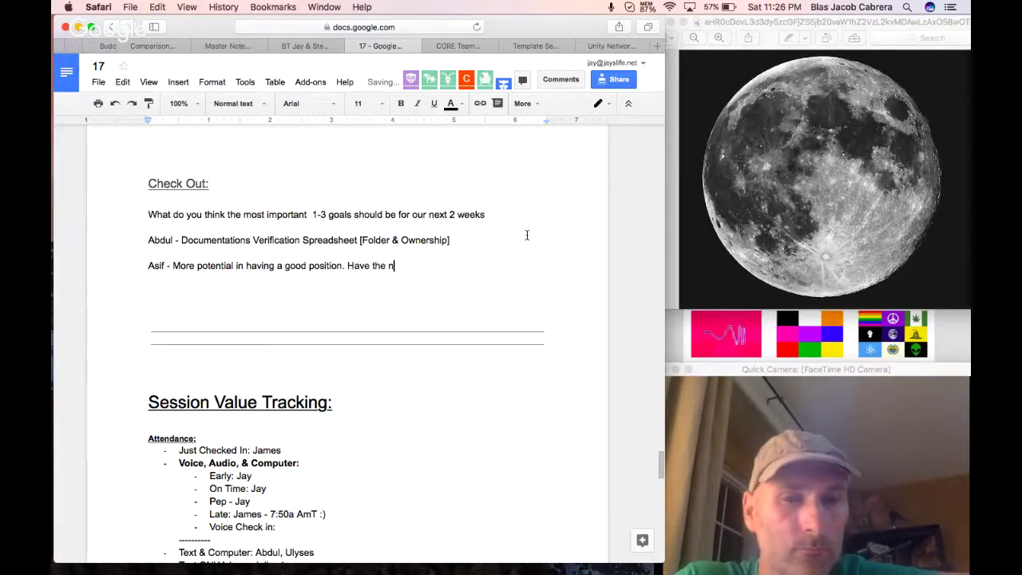
text(ext)
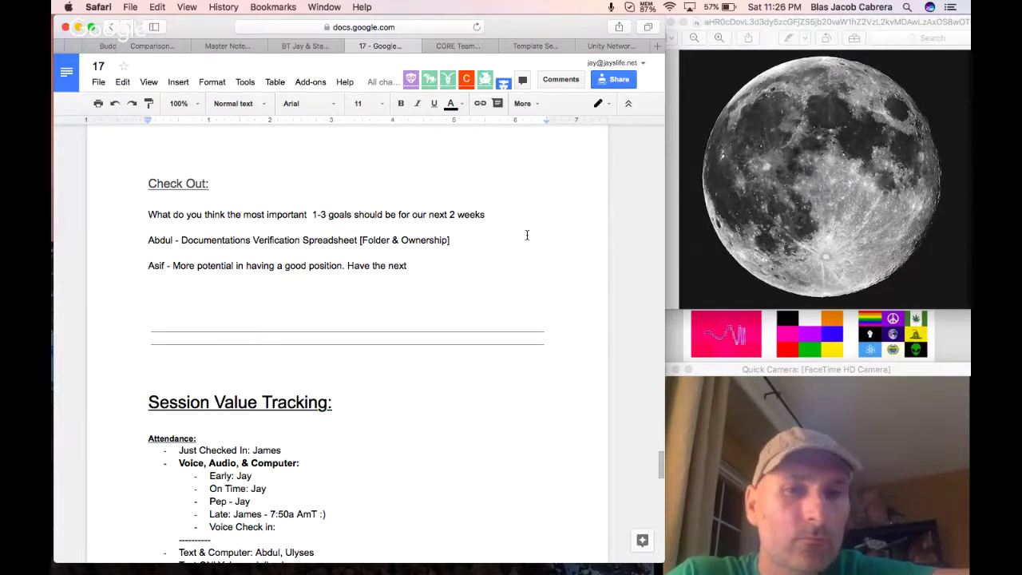
text(level as s)
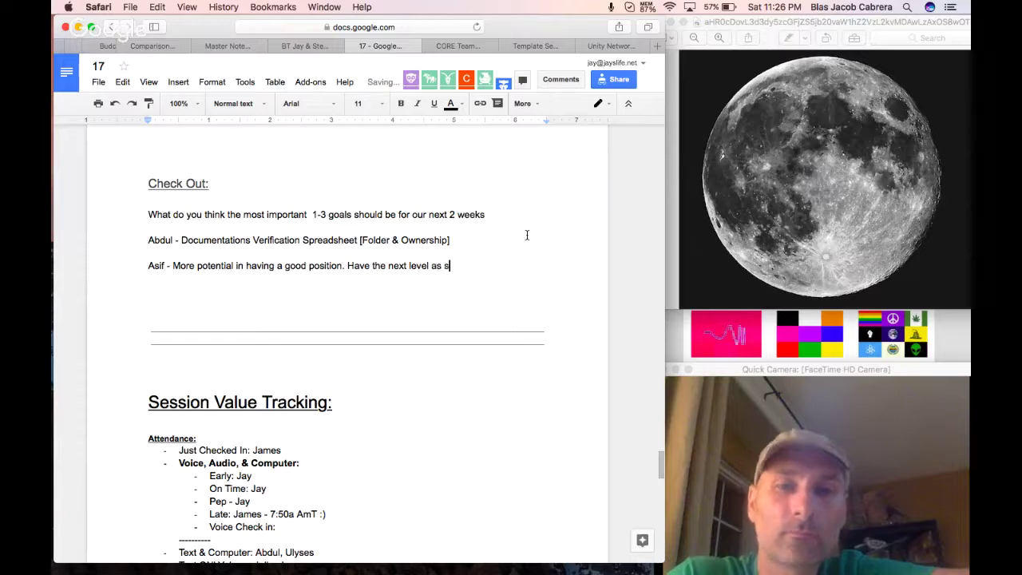
text(oon as possible to )
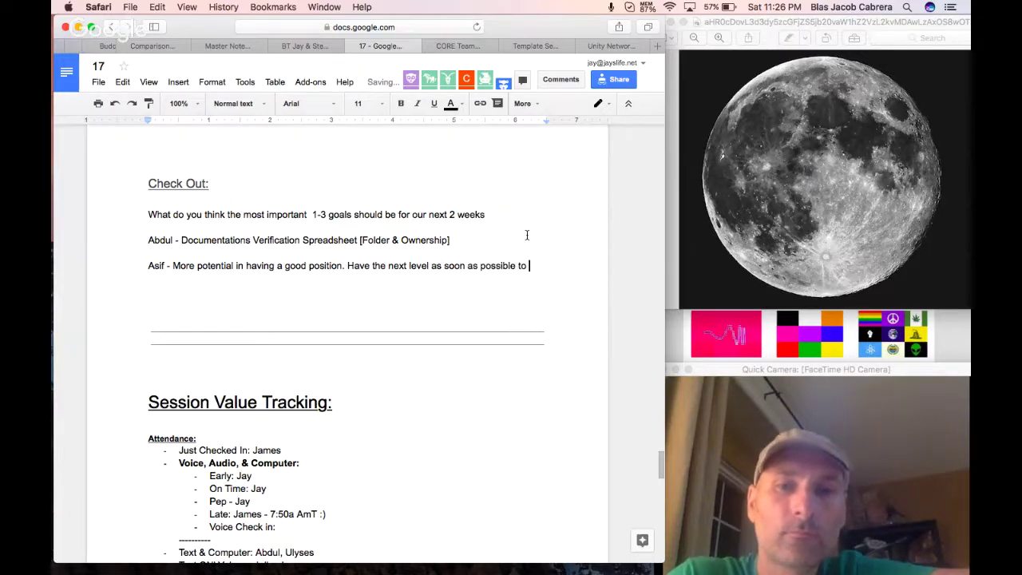
text(get to Level)
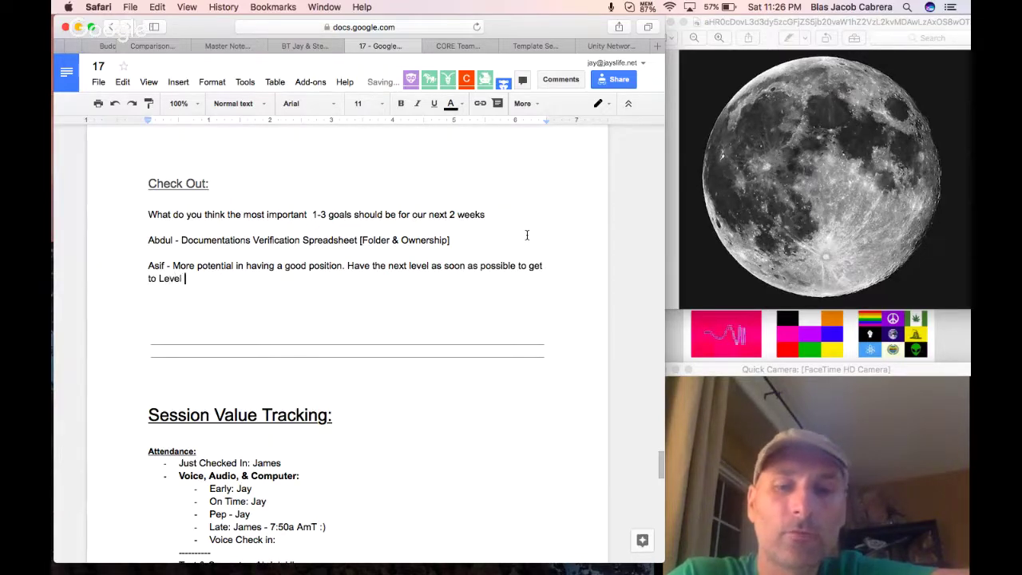
text( 4.)
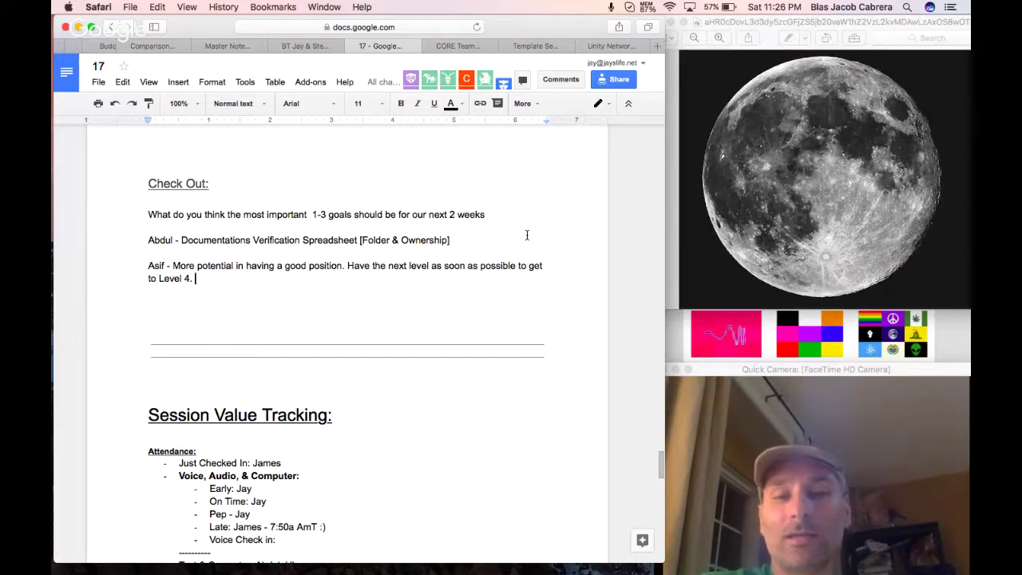
text(Worker )
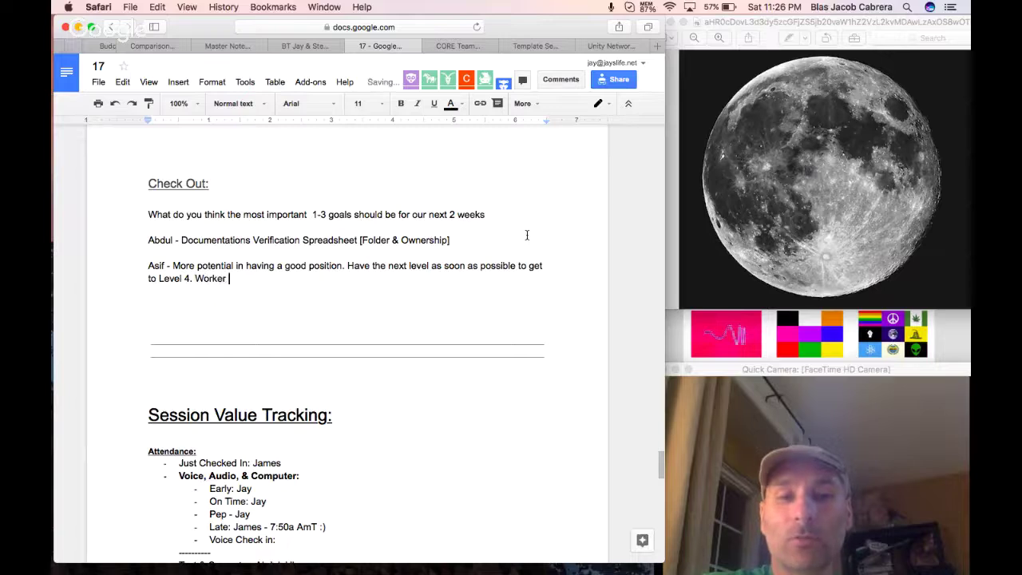
text(Coordiantion &)
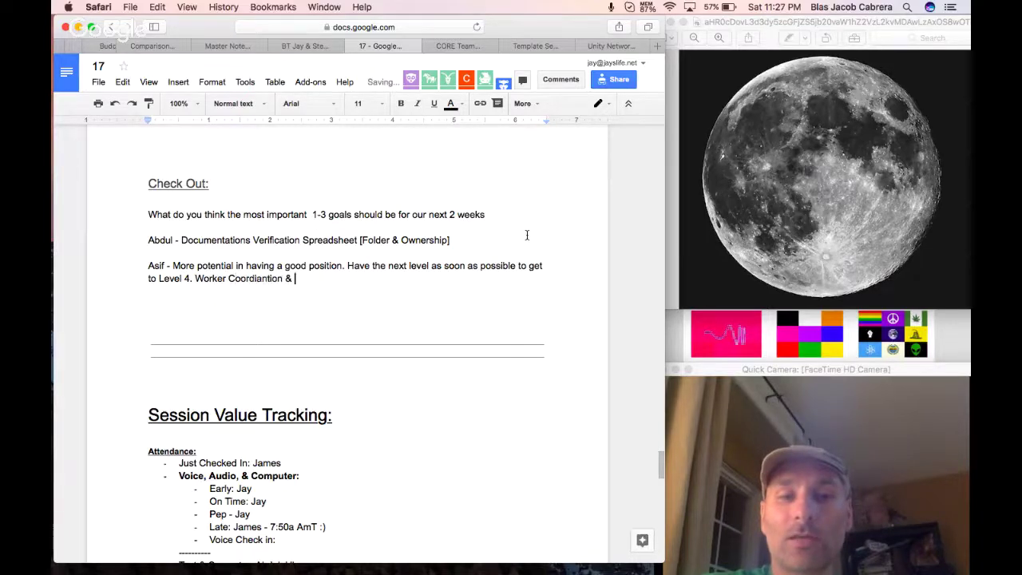
scroll(526, 235, down, 1)
text(Person)
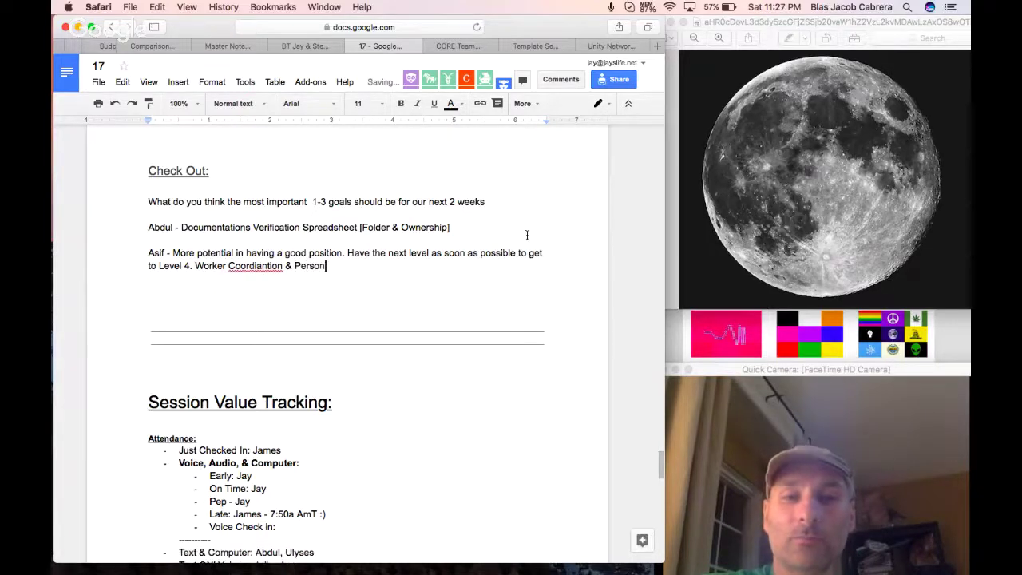
text(nel Support)
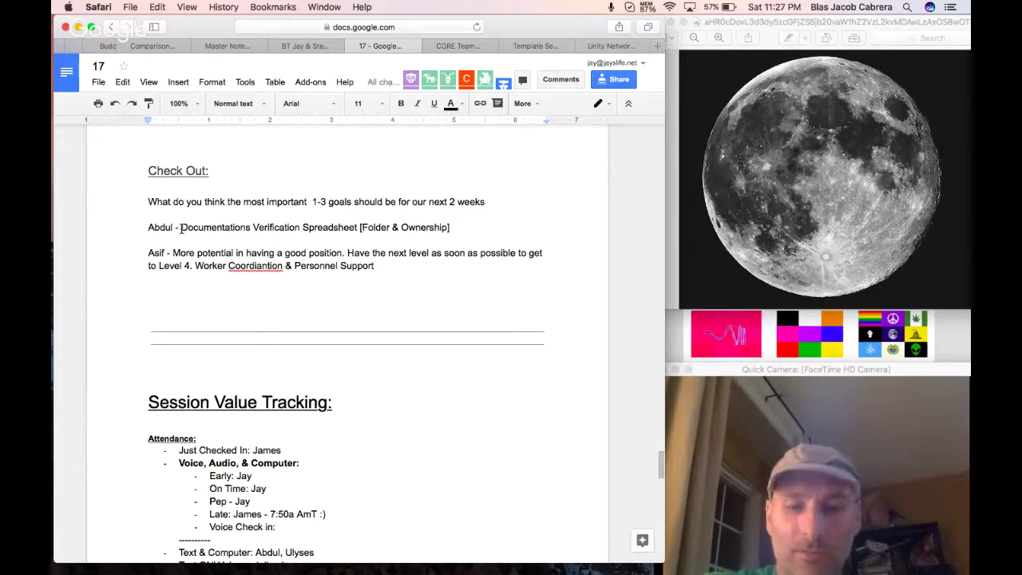
text(§)
Color the key phrase in the first answer.
drag(181, 228, 364, 229)
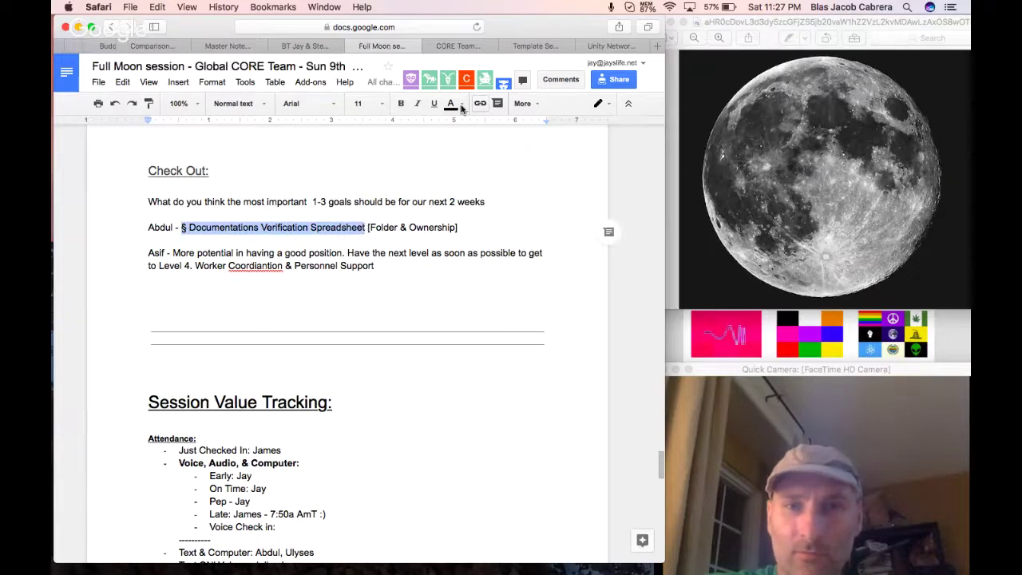
click(451, 104)
click(479, 195)
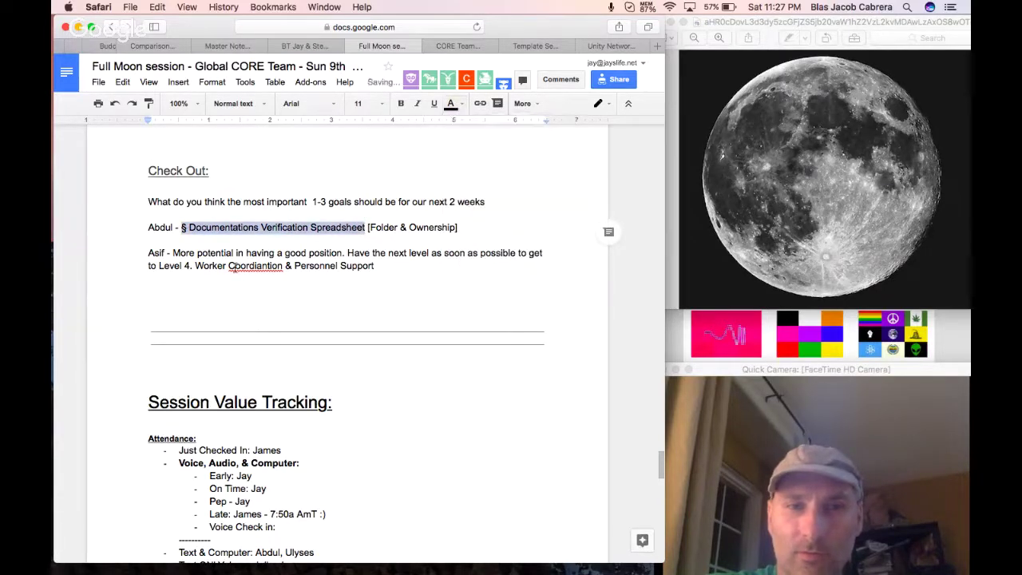
Prefix Worker and Personnel with §, highlight both phrases light orange, and add a blank line.
scroll(207, 269, down, 1)
click(194, 254)
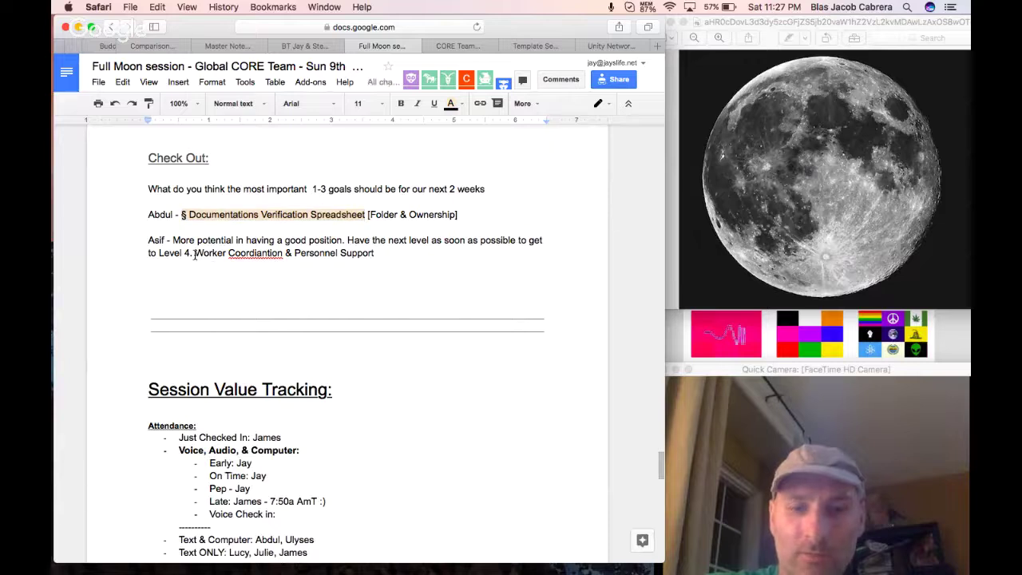
text(§)
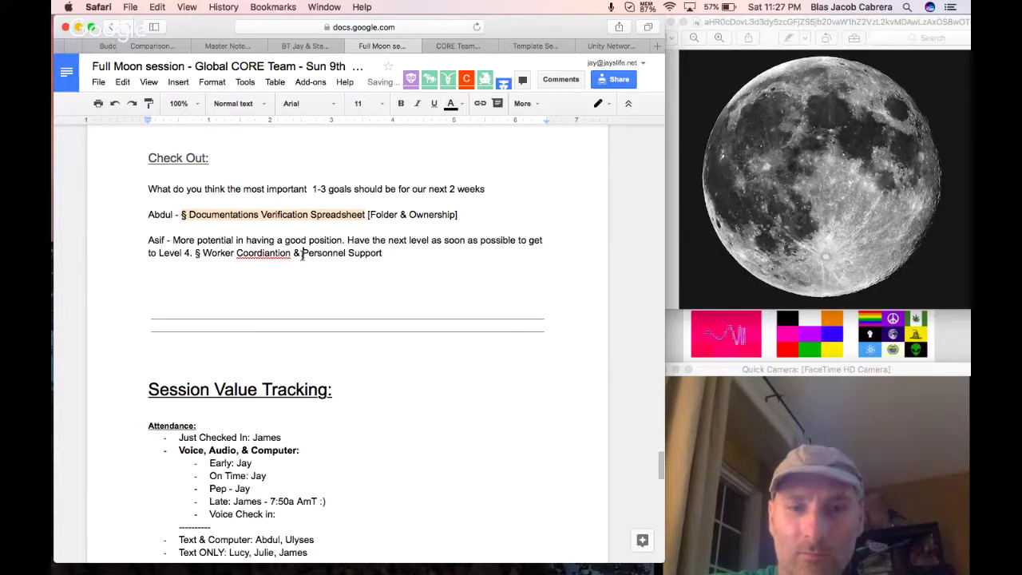
click(303, 254)
text(§)
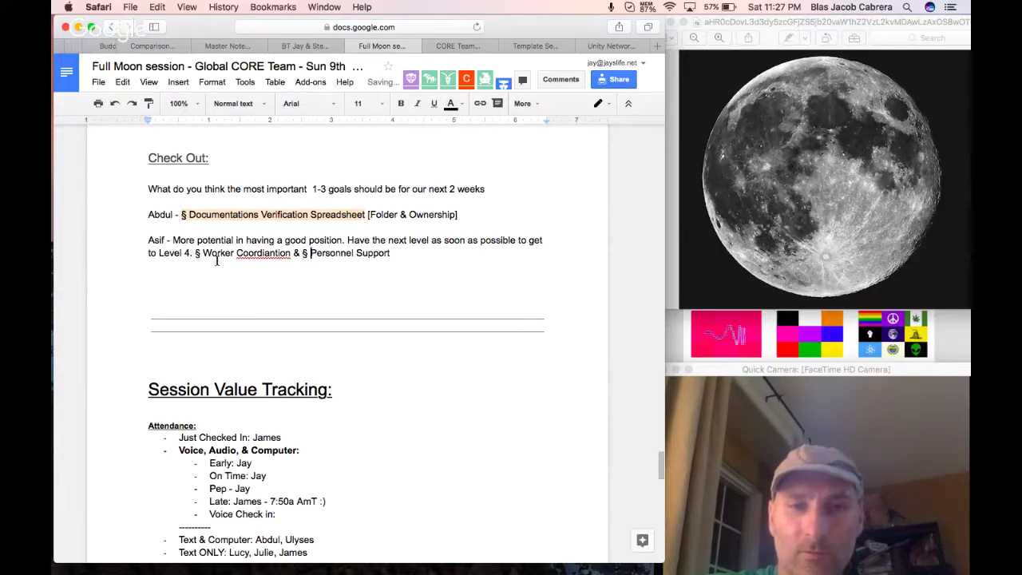
drag(196, 254, 396, 256)
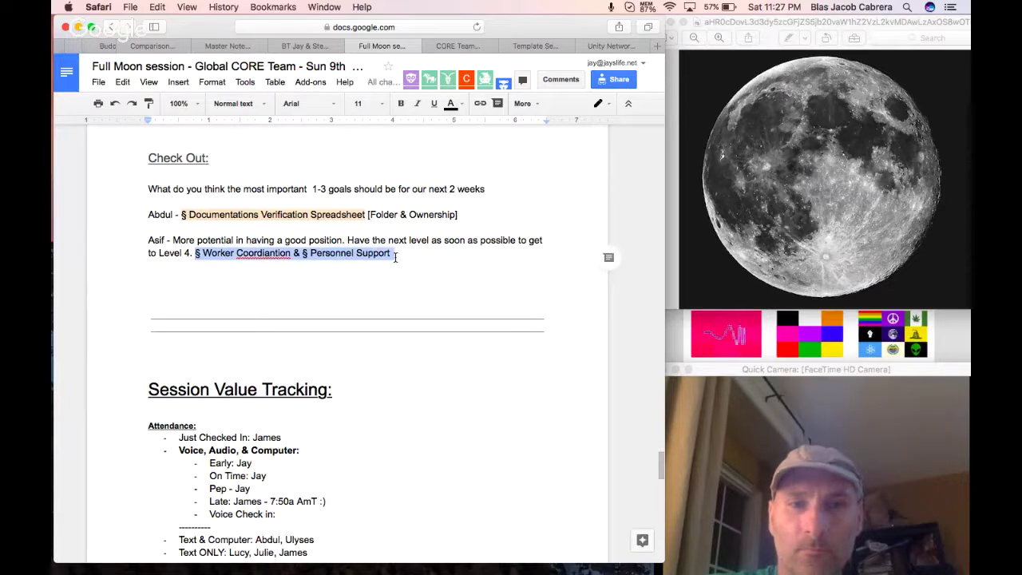
click(449, 103)
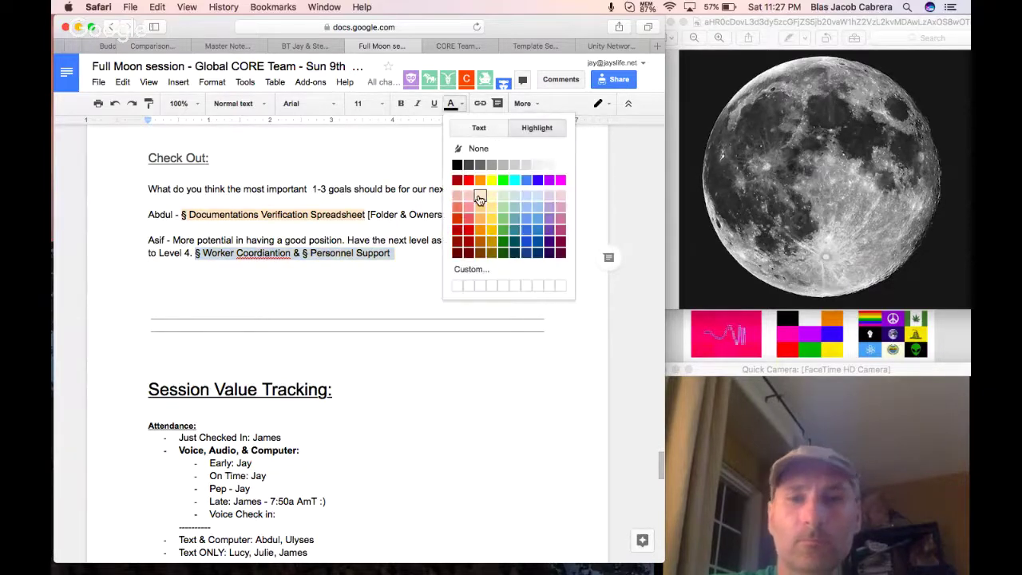
click(476, 200)
click(417, 273)
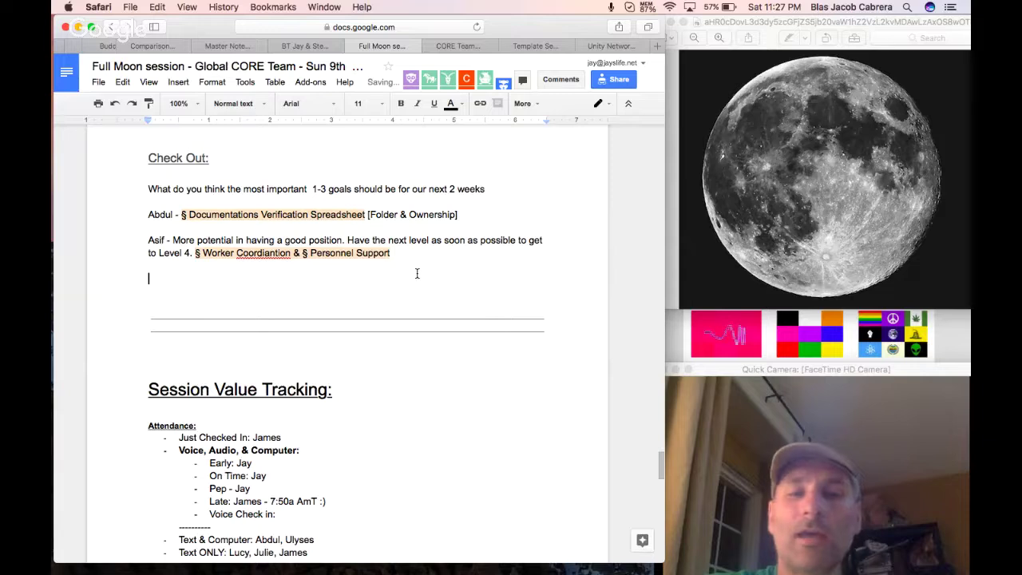
key(Return)
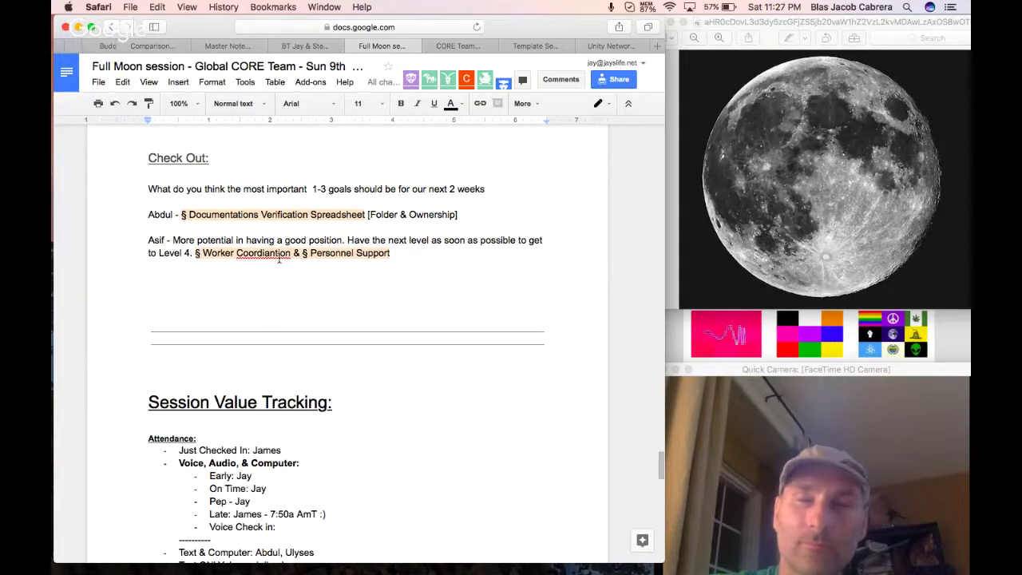
Append '- quite a good session love to be here.' and correct Coordination and session.
click(423, 252)
text(- )
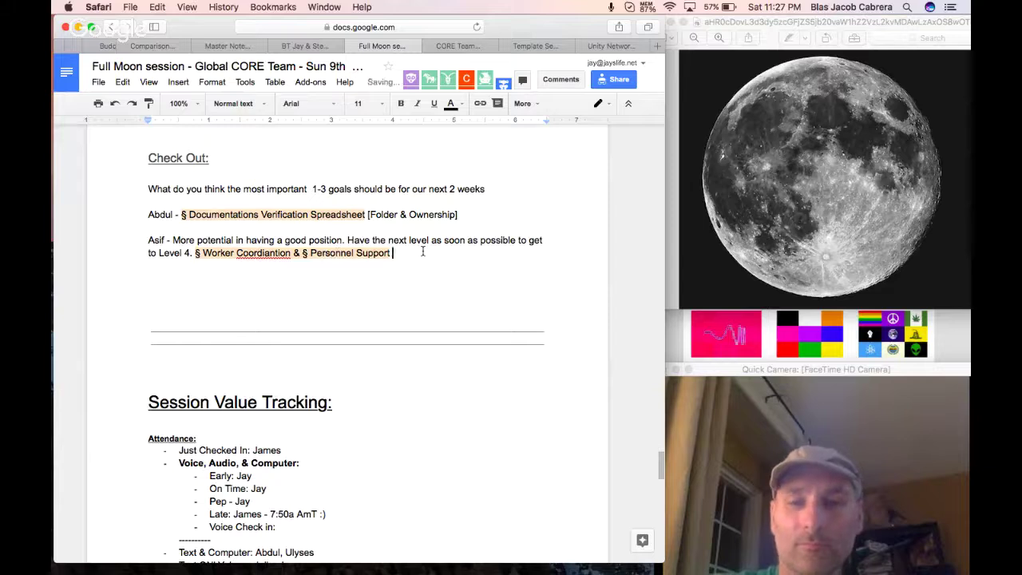
text(quite a )
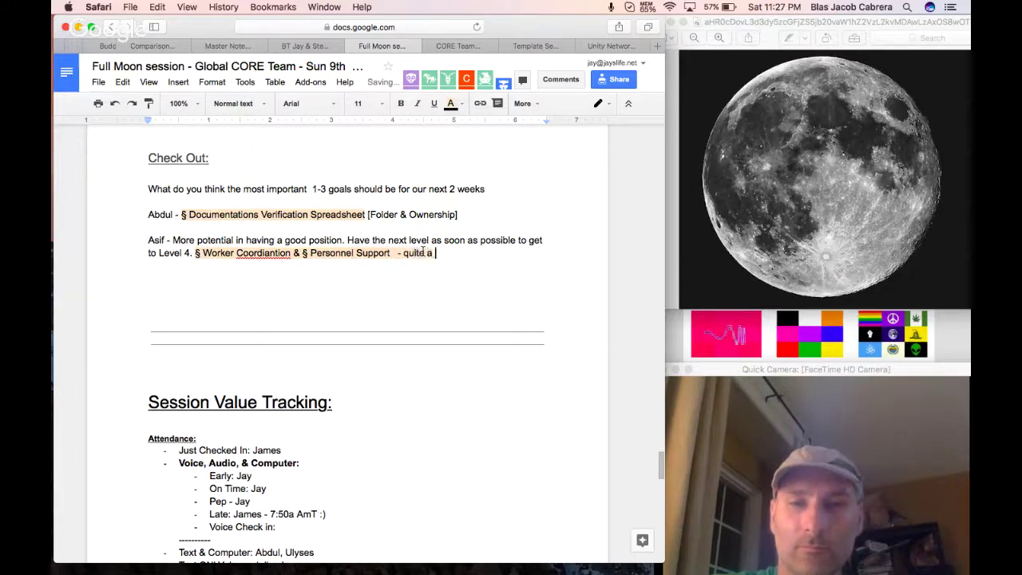
text(good shession)
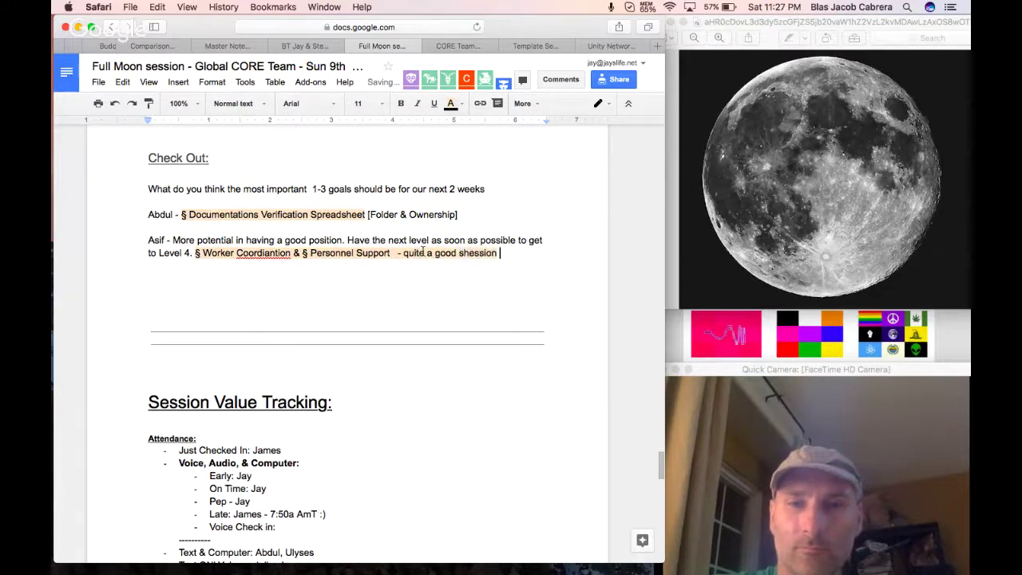
text( love to be here.)
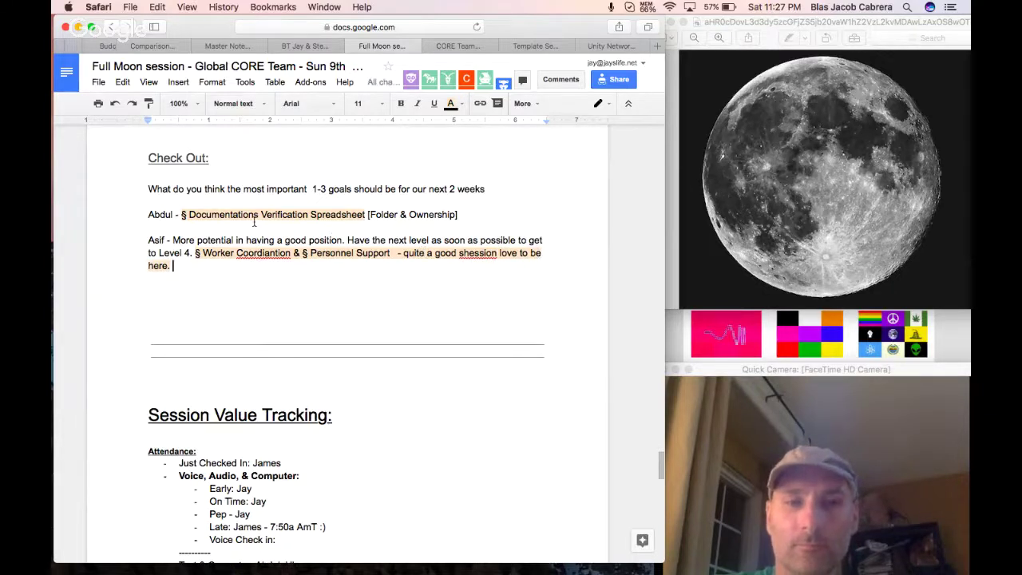
right_click(256, 252)
click(289, 258)
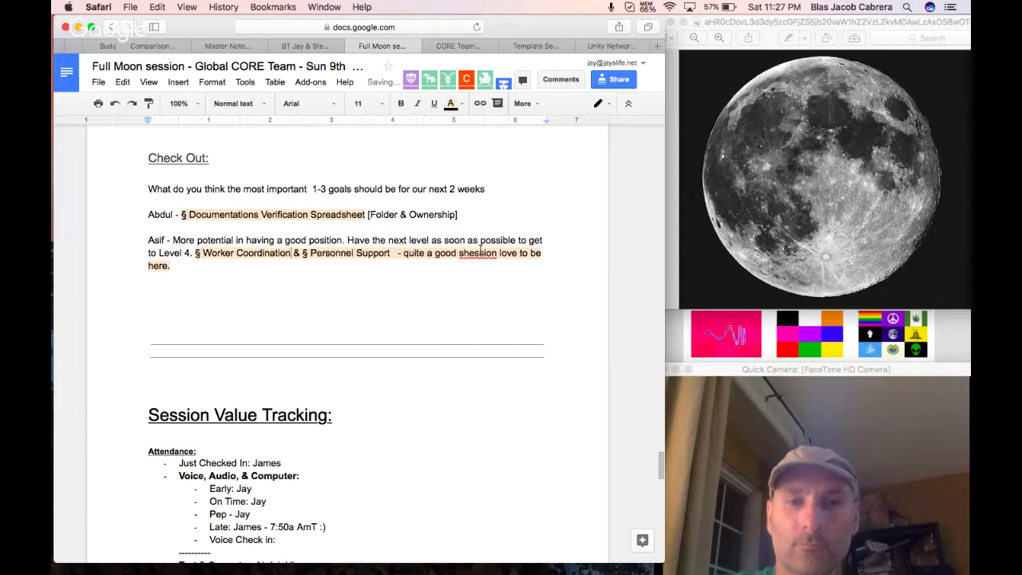
right_click(498, 255)
click(515, 258)
Set the added remark's highlight to None.
click(293, 278)
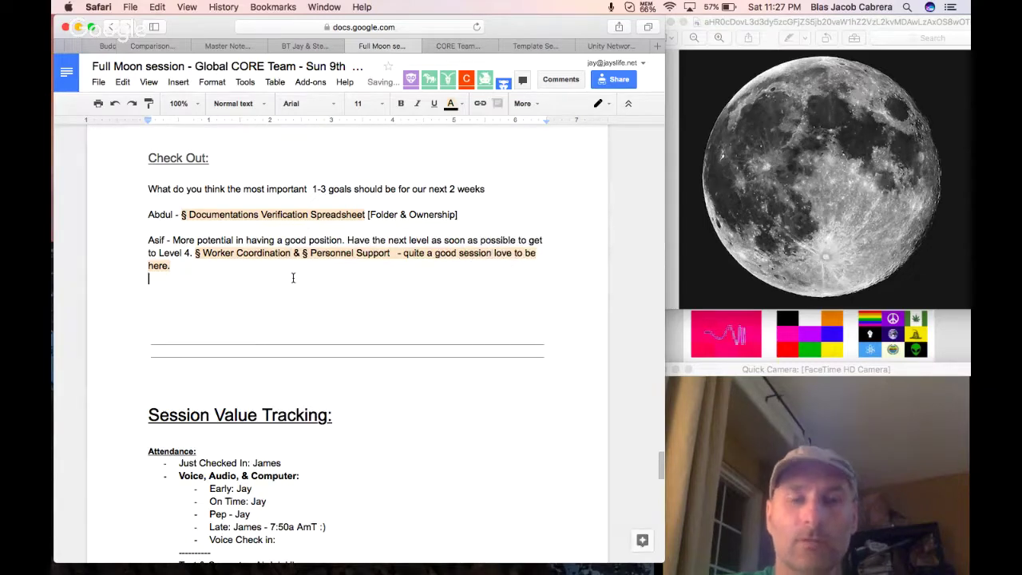
drag(392, 254, 171, 267)
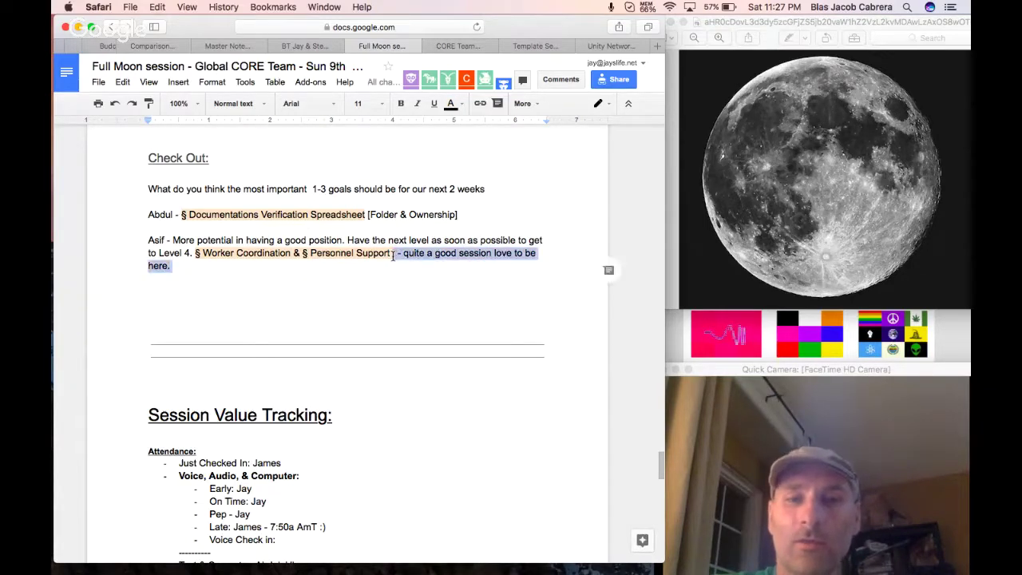
click(455, 104)
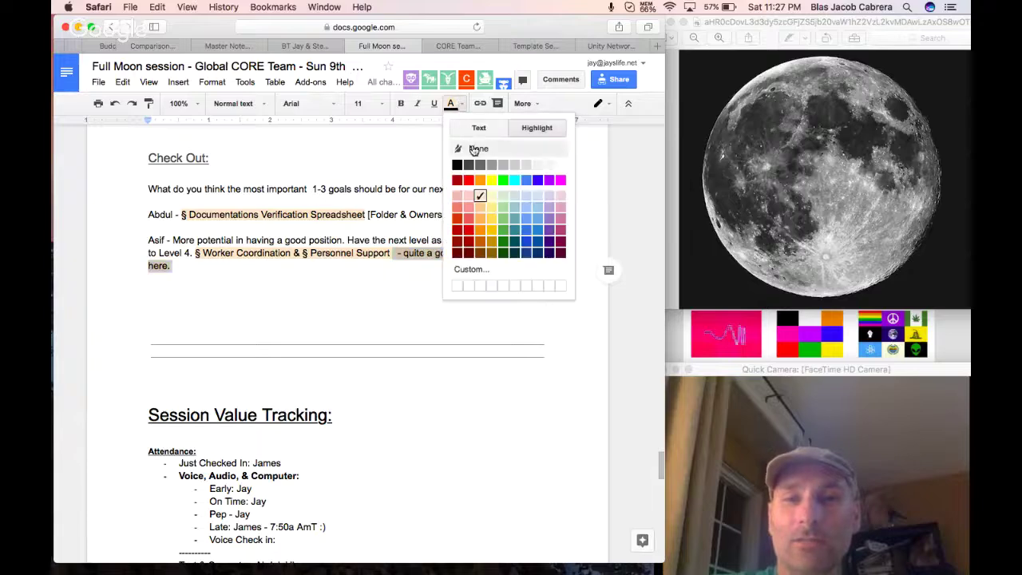
click(474, 141)
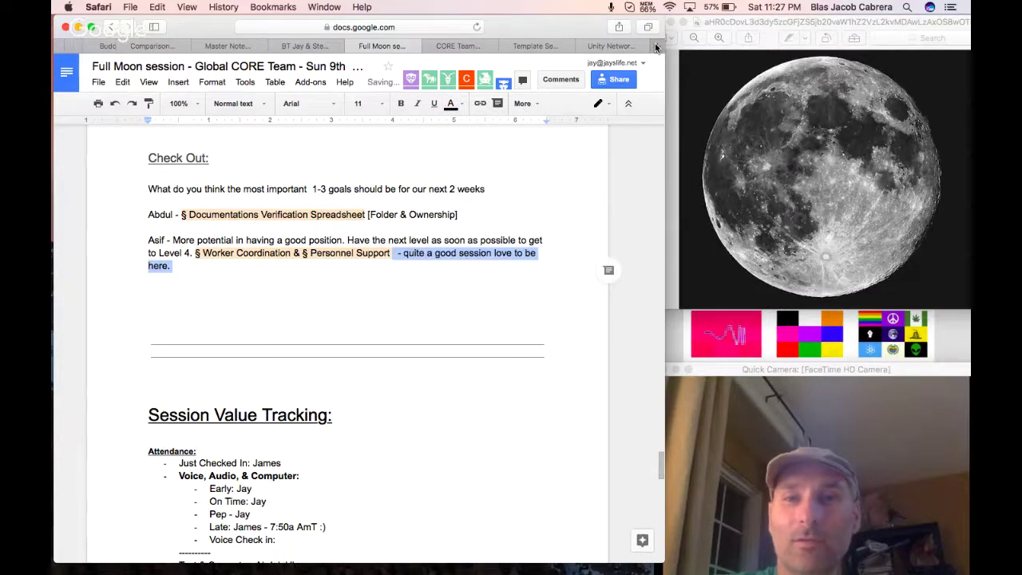
click(655, 47)
Search 'moon phase now', view Moongiant's page, then scroll the Google results.
text(moon )
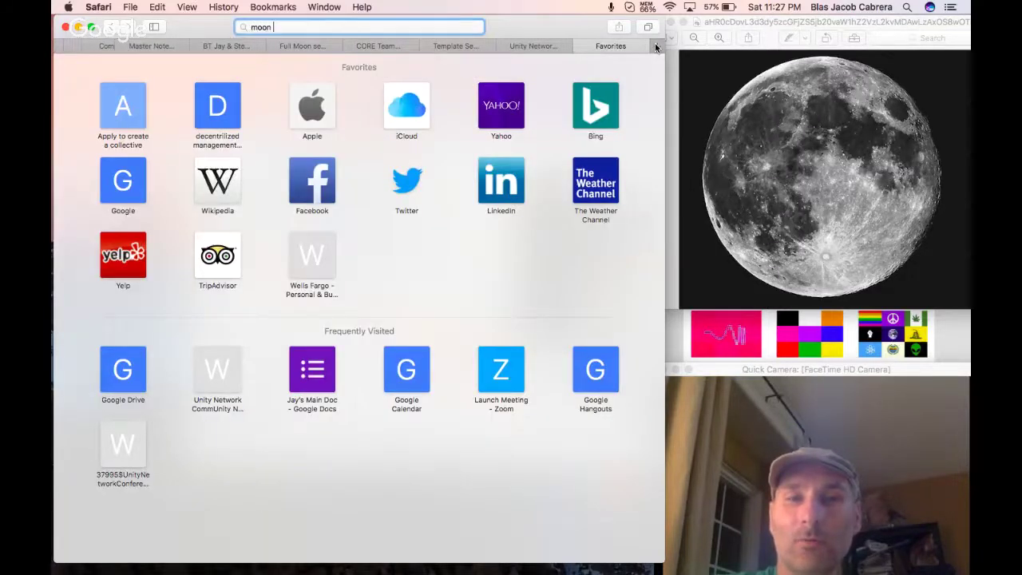
text(phase now)
key(Return)
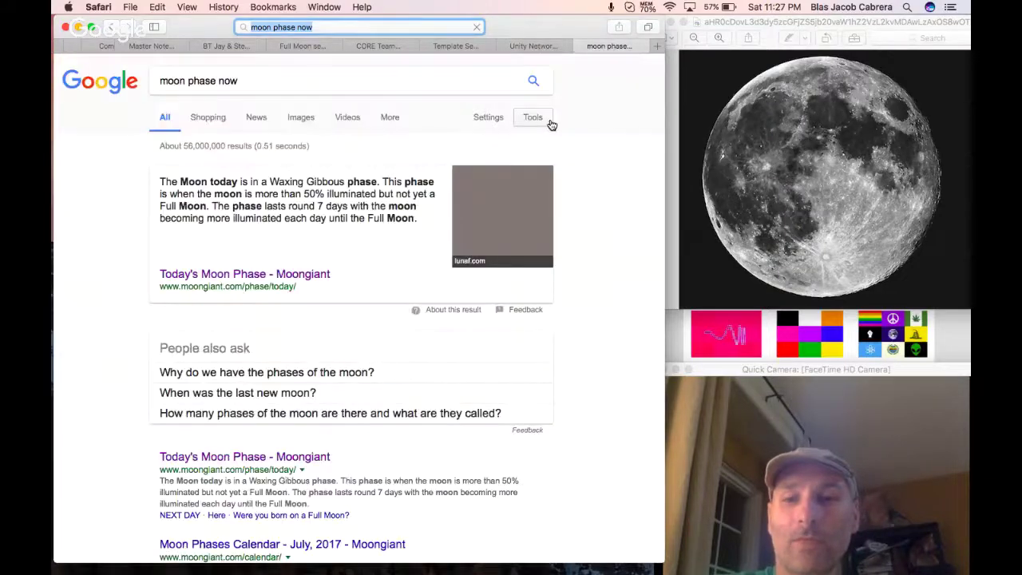
click(232, 456)
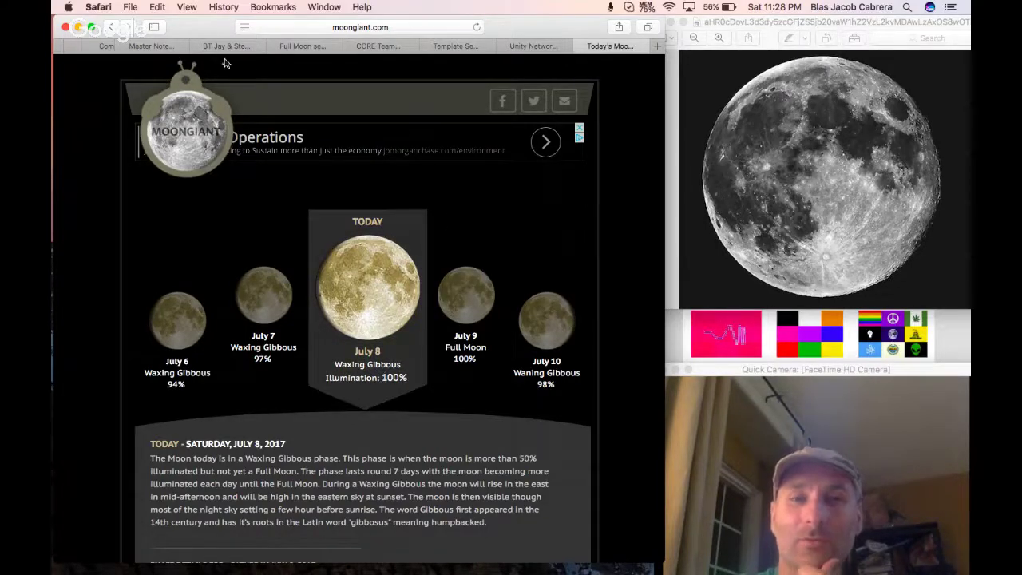
click(111, 28)
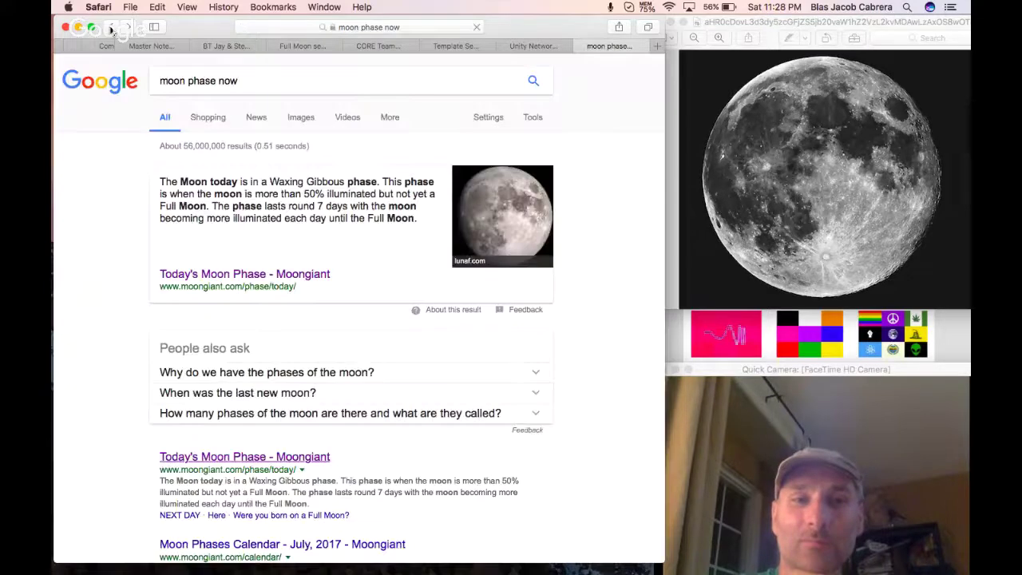
scroll(286, 308, down, 2)
scroll(287, 344, down, 5)
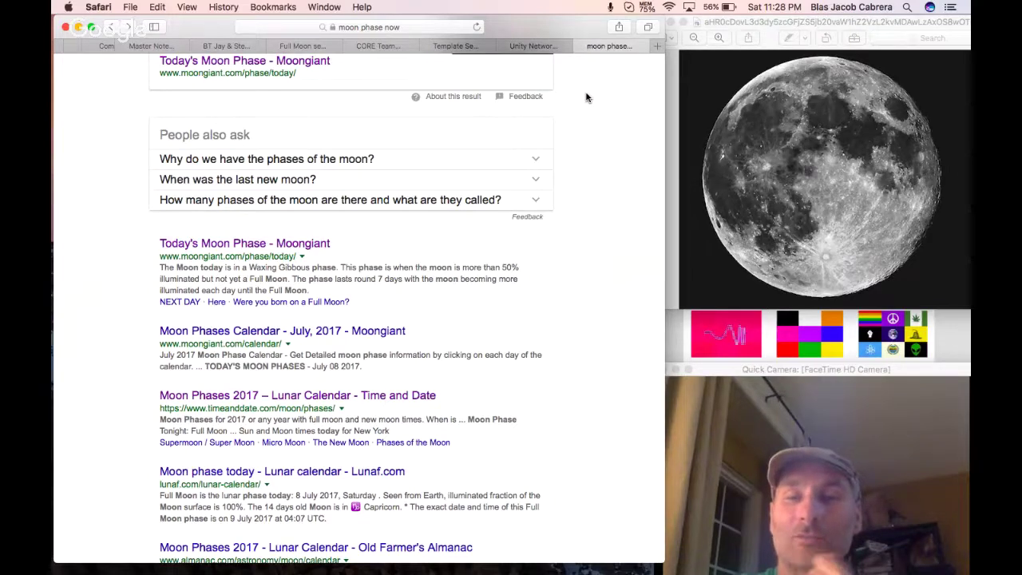
Close the 'moon phase now' tab to bring back the Unity Network Calendar for Jul 9–15, 2017.
click(582, 48)
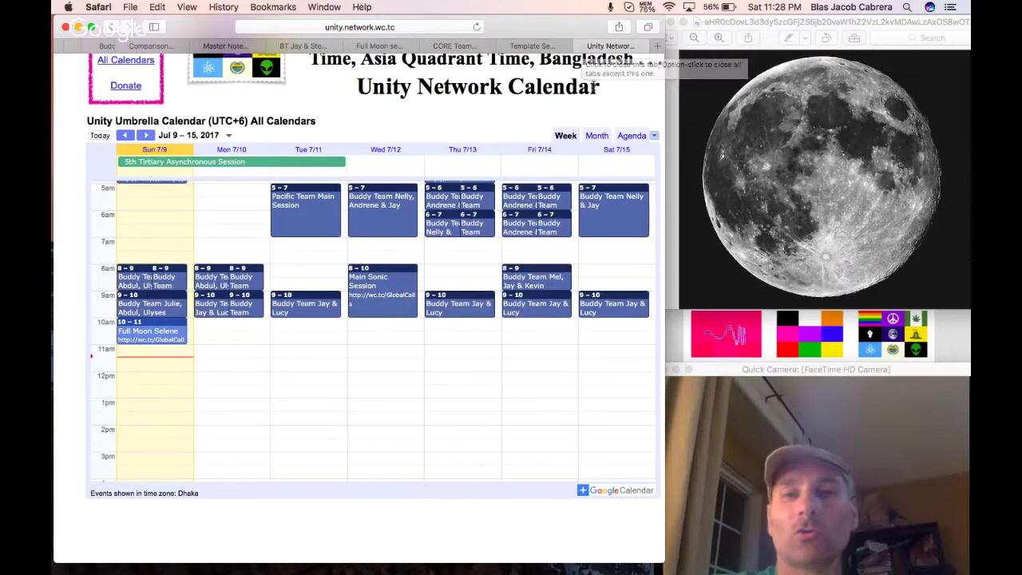
mouse_move(749, 572)
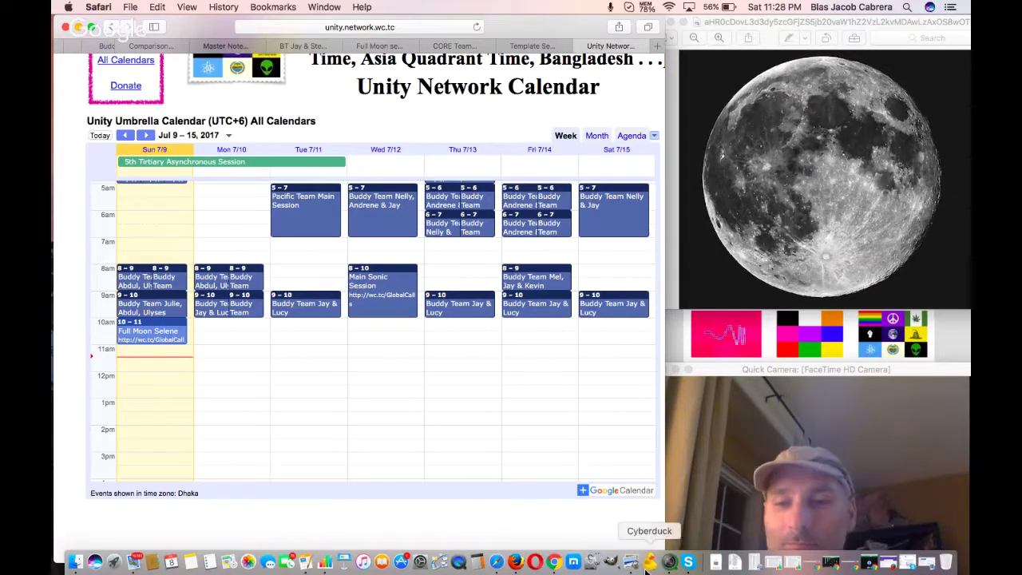
In the Hangouts call, end screen sharing, turn the camera on, and show the 'You' video in the main view.
click(555, 562)
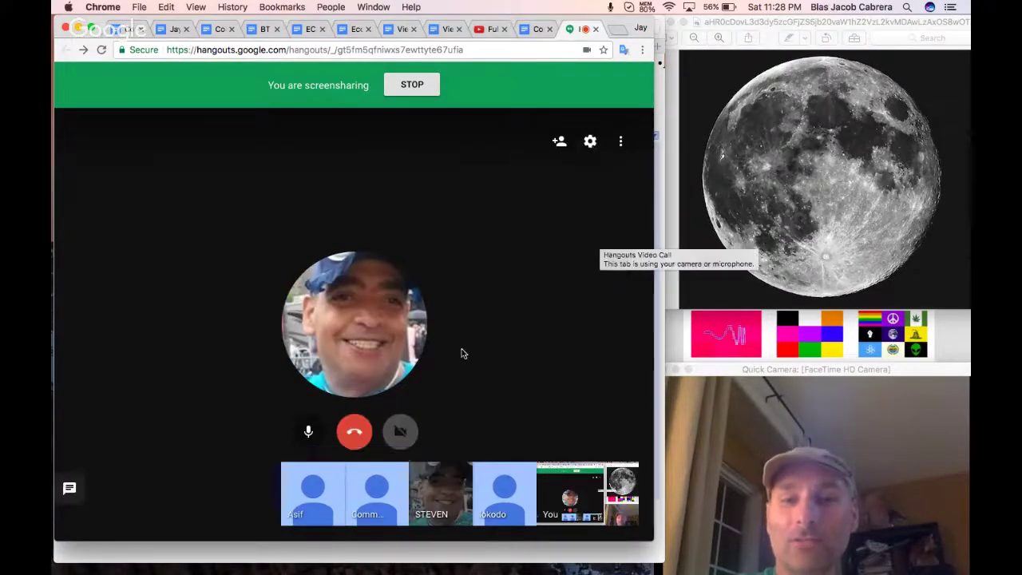
click(622, 141)
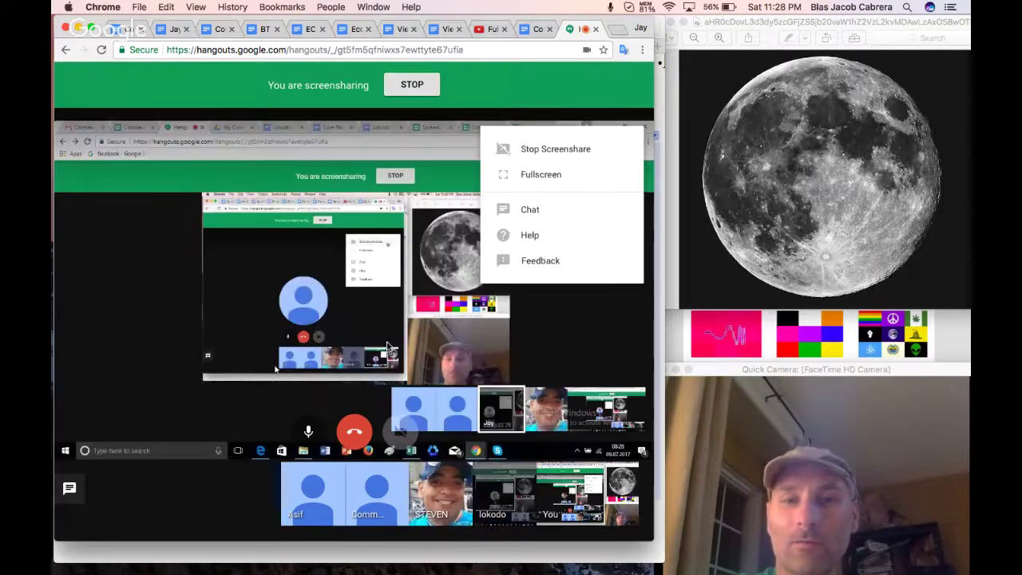
click(429, 90)
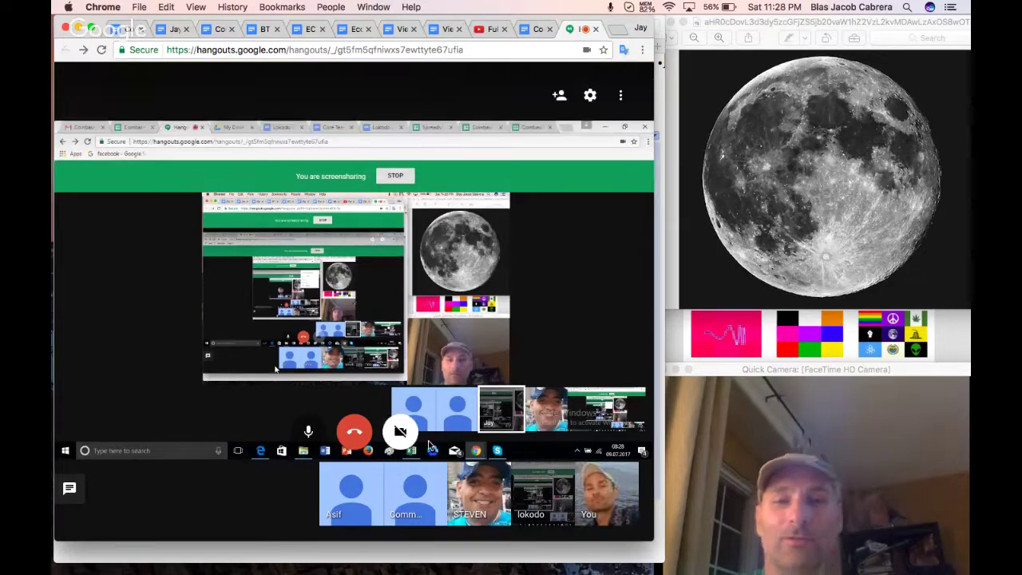
click(400, 432)
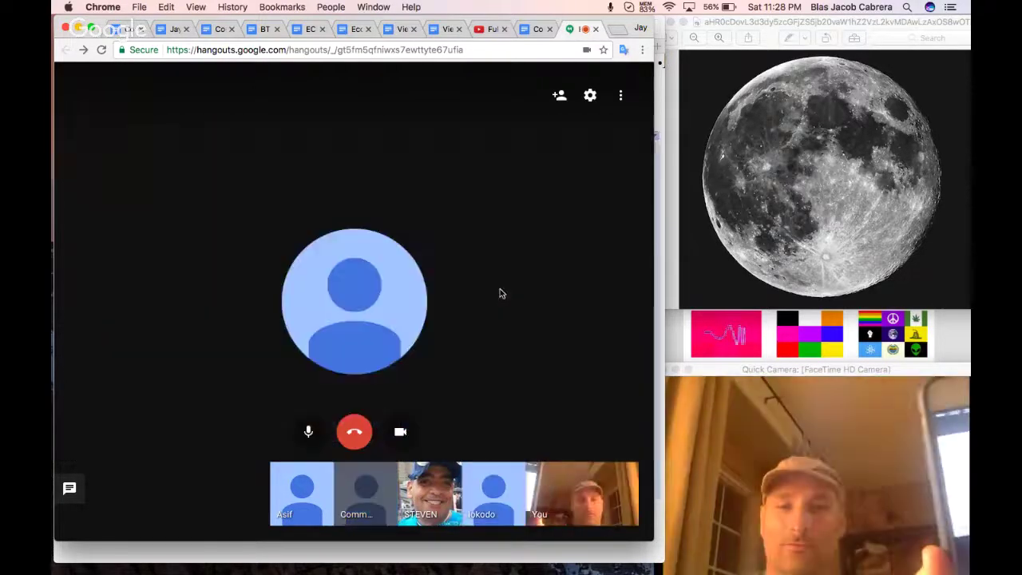
click(571, 477)
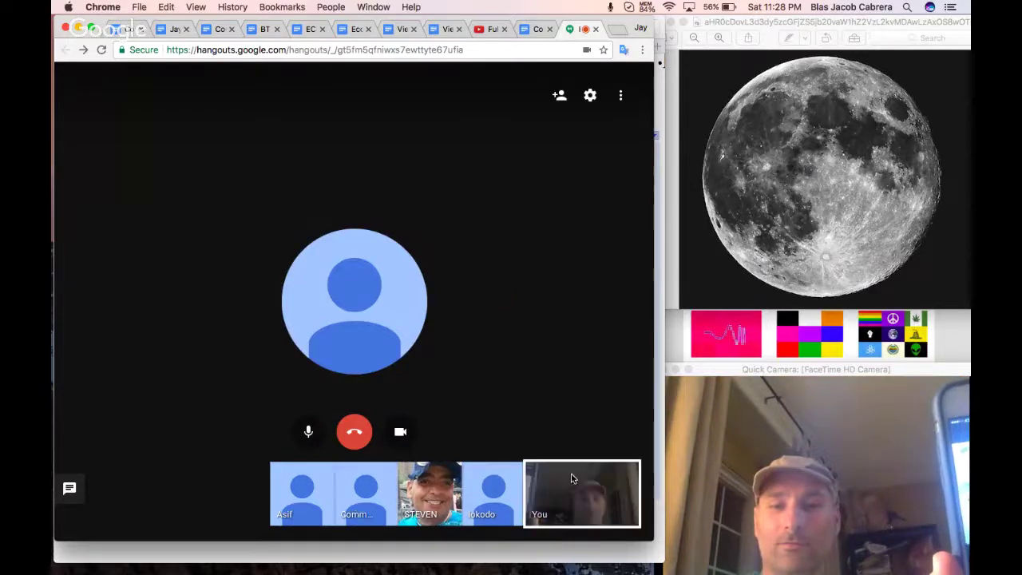
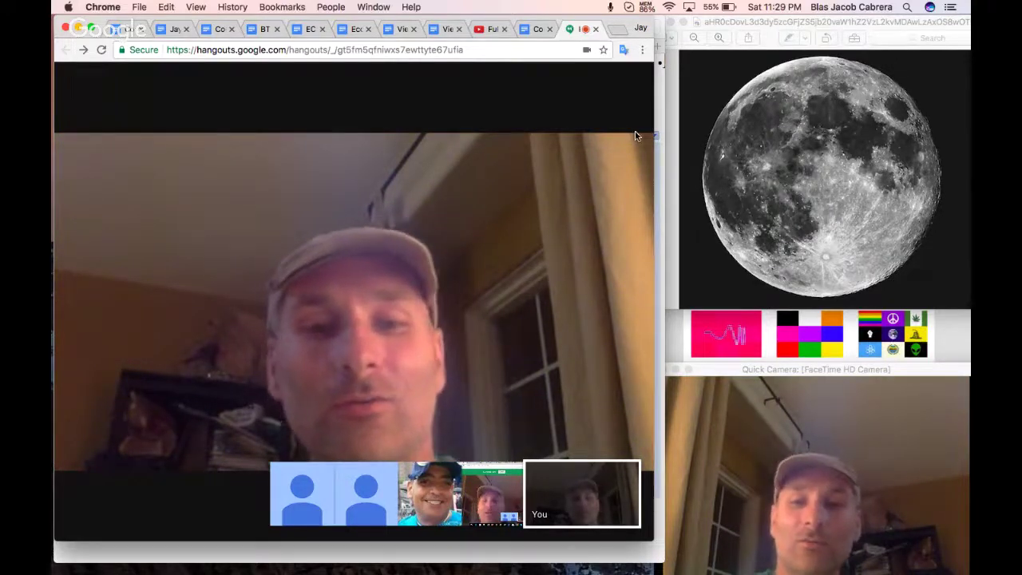
Share the entire screen in the Hangouts call, then switch to the Full Moon Session video.
click(621, 95)
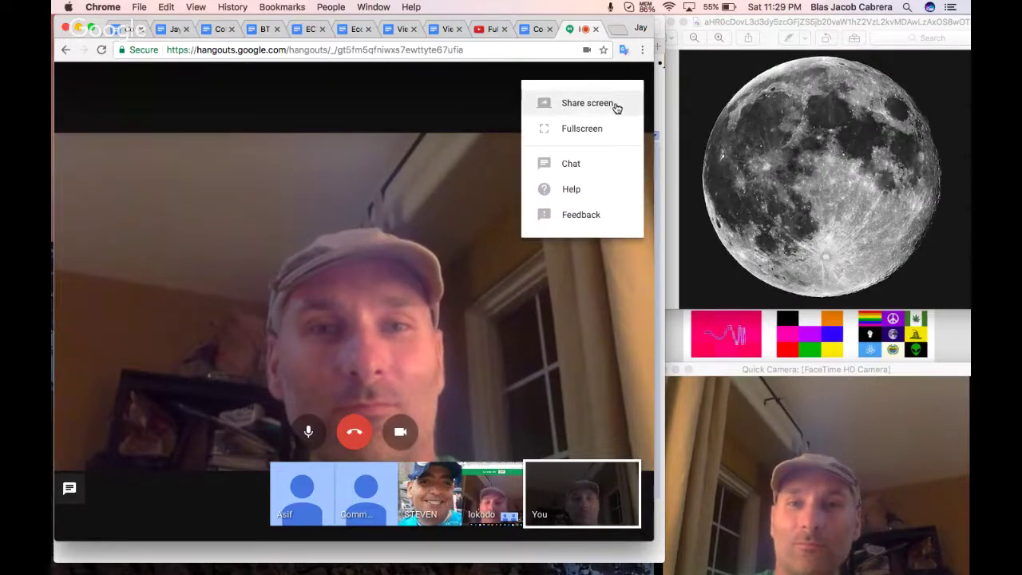
click(616, 105)
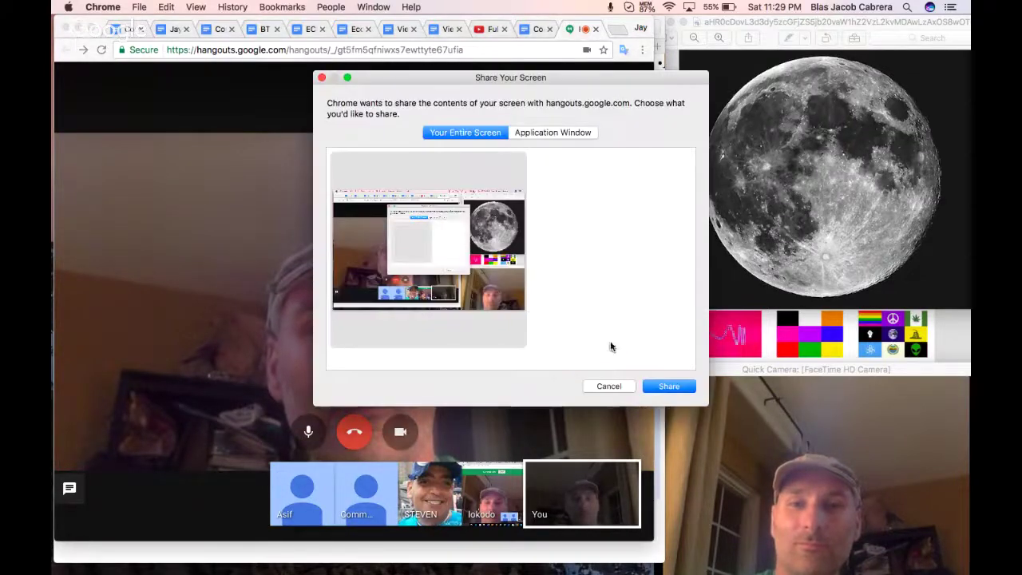
click(660, 385)
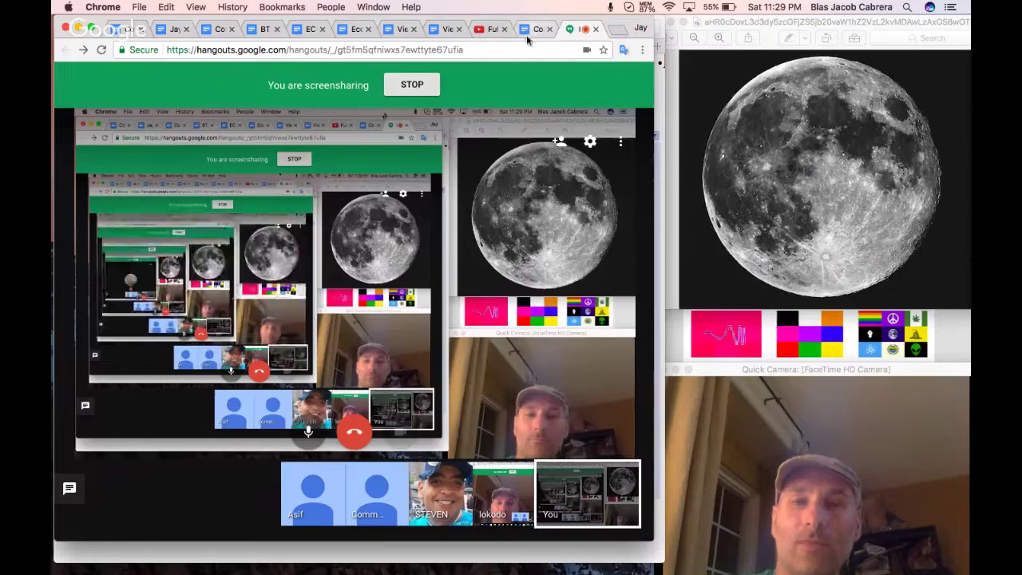
click(484, 30)
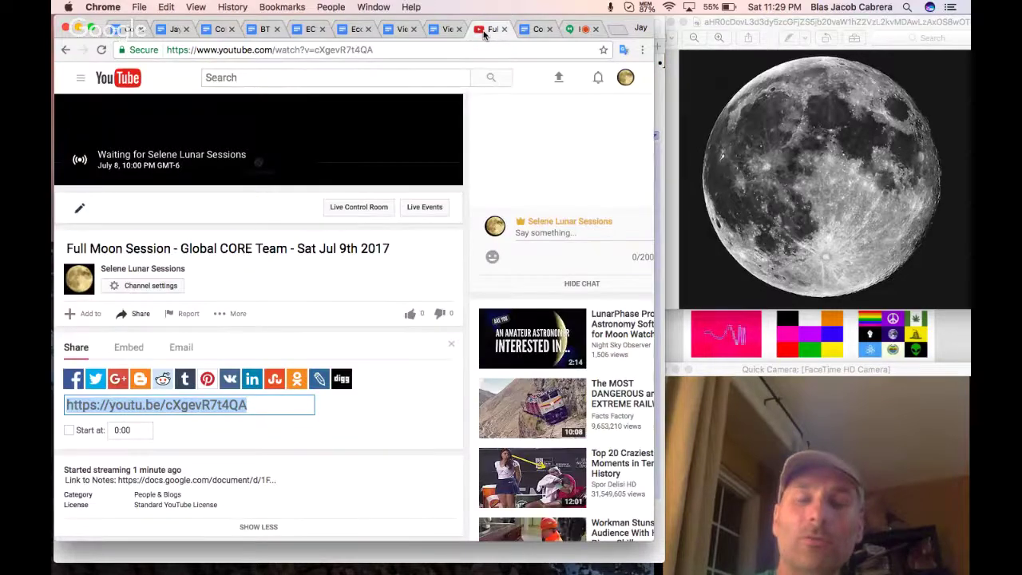
Hide Chrome and bring up the 'Full Moon session - Global CORE Team' notes in Safari.
click(77, 29)
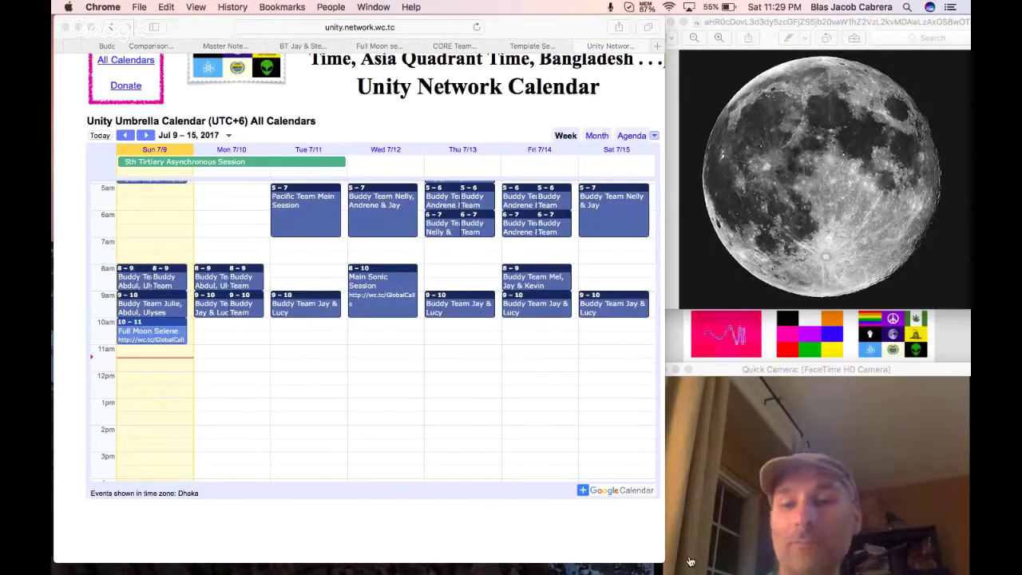
click(520, 46)
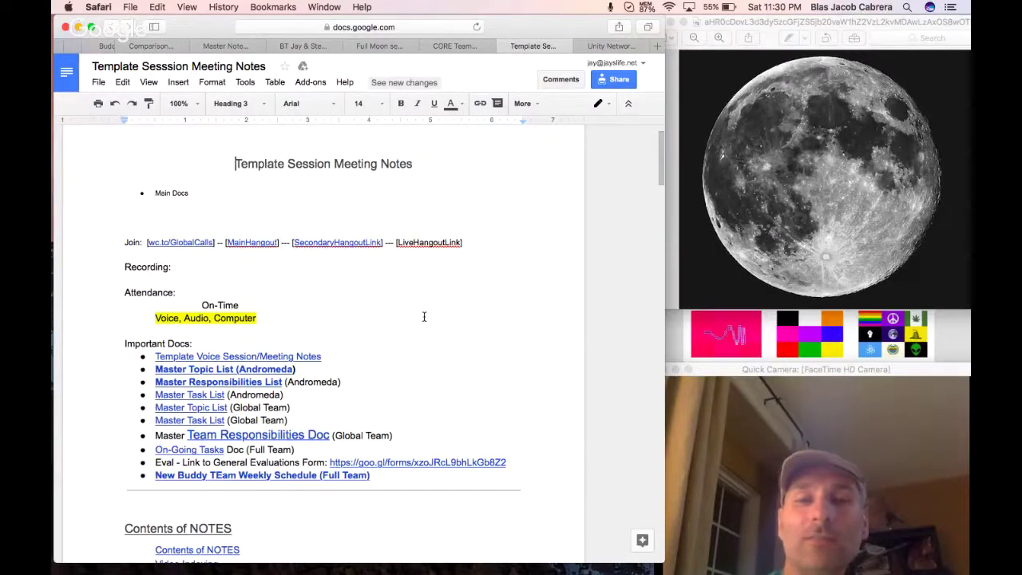
scroll(424, 316, down, 1)
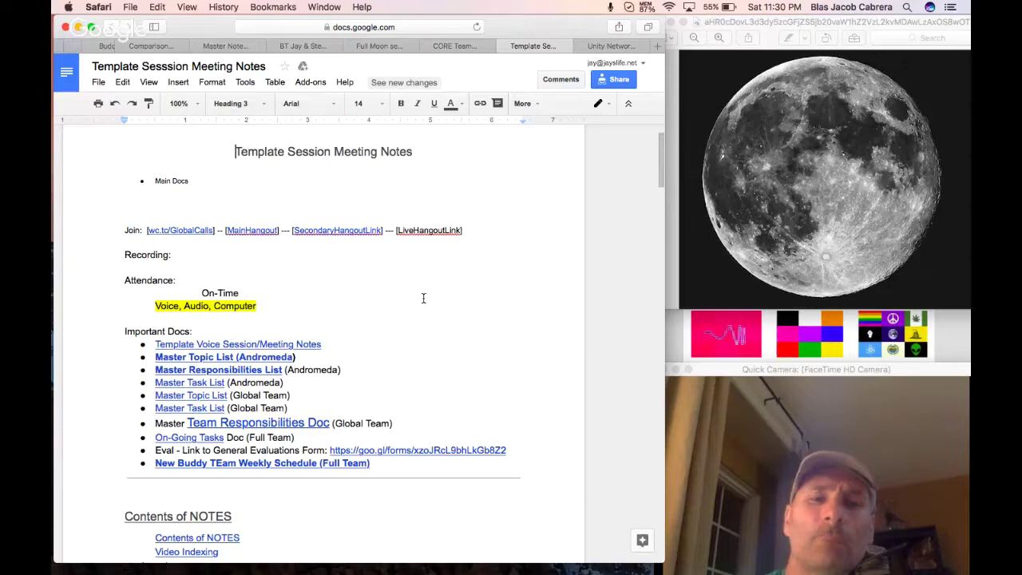
click(450, 48)
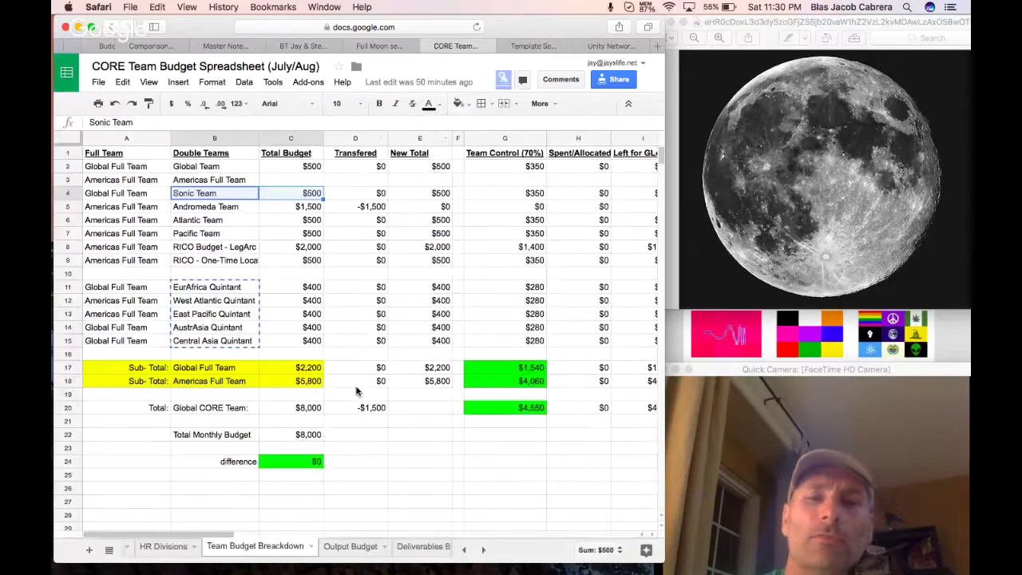
click(371, 47)
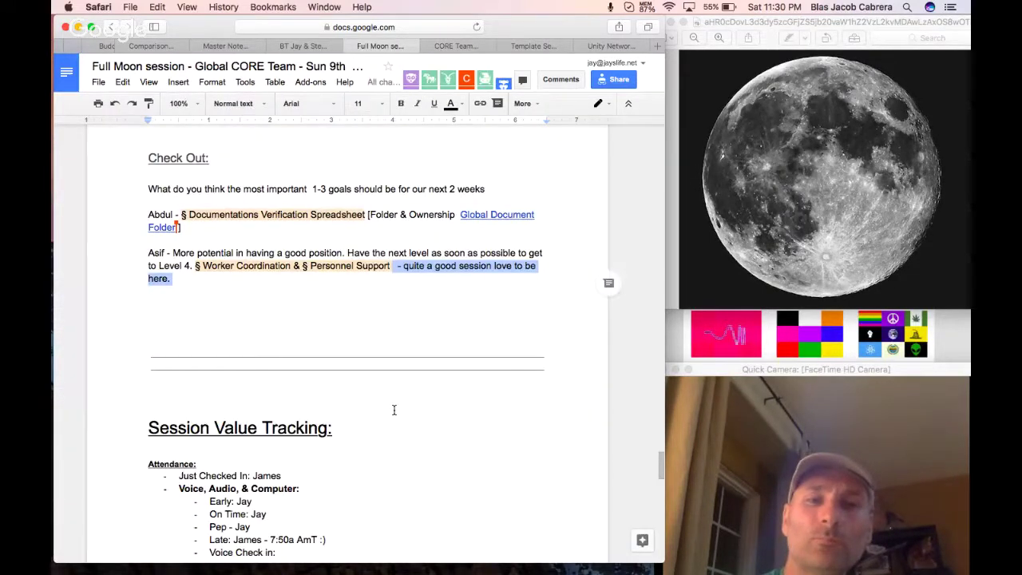
Add the attendee's check-out line about the Full Moon, with § Finances & Taxes (FQN & ECSA) fixed.
click(215, 304)
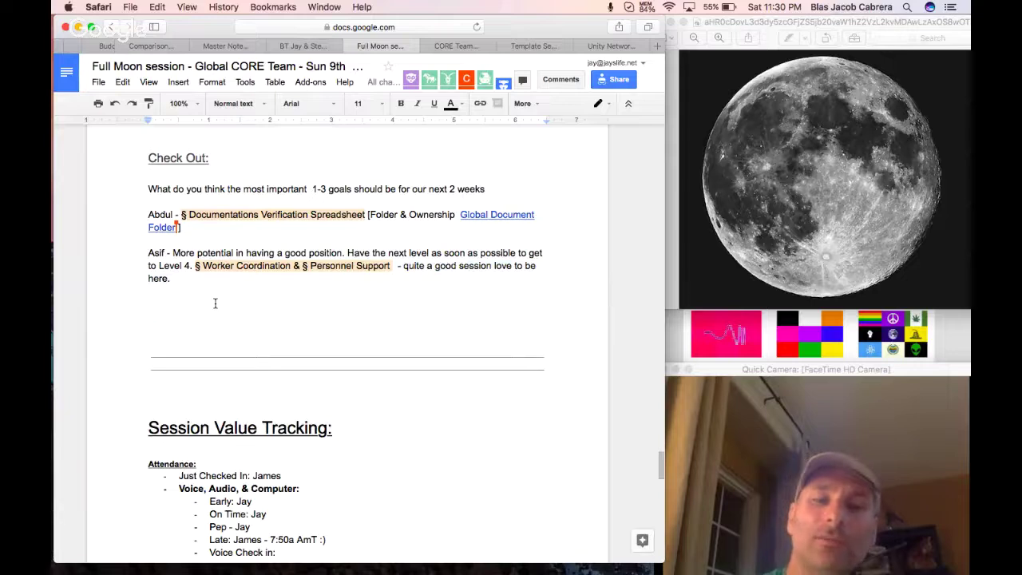
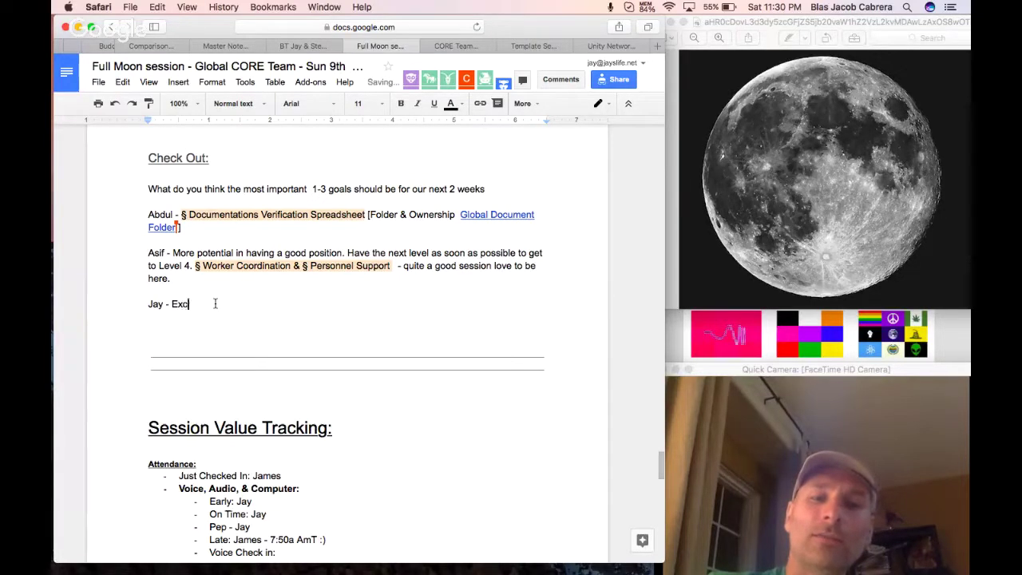
text(ited about Full Mo)
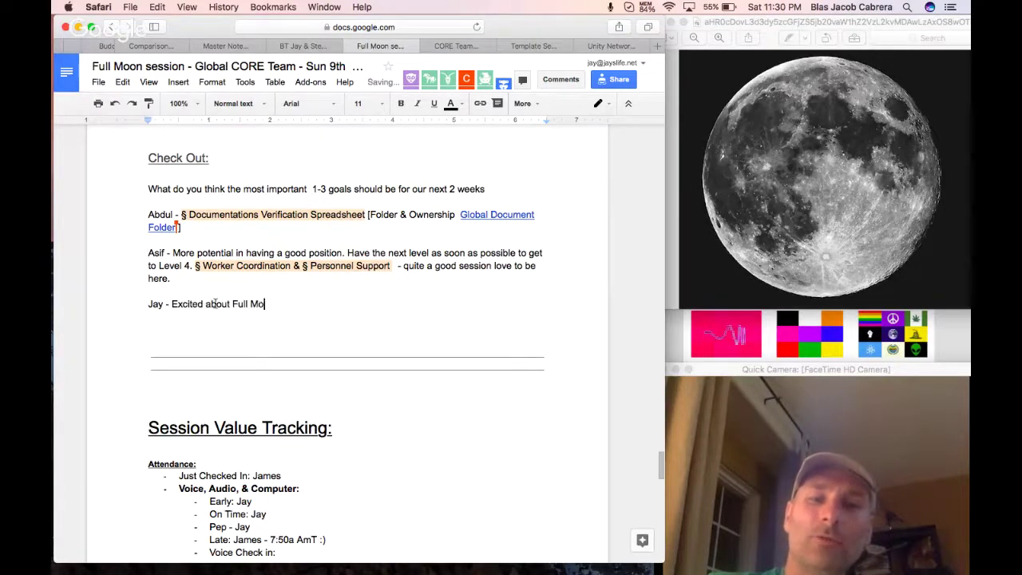
text(n --  Ga)
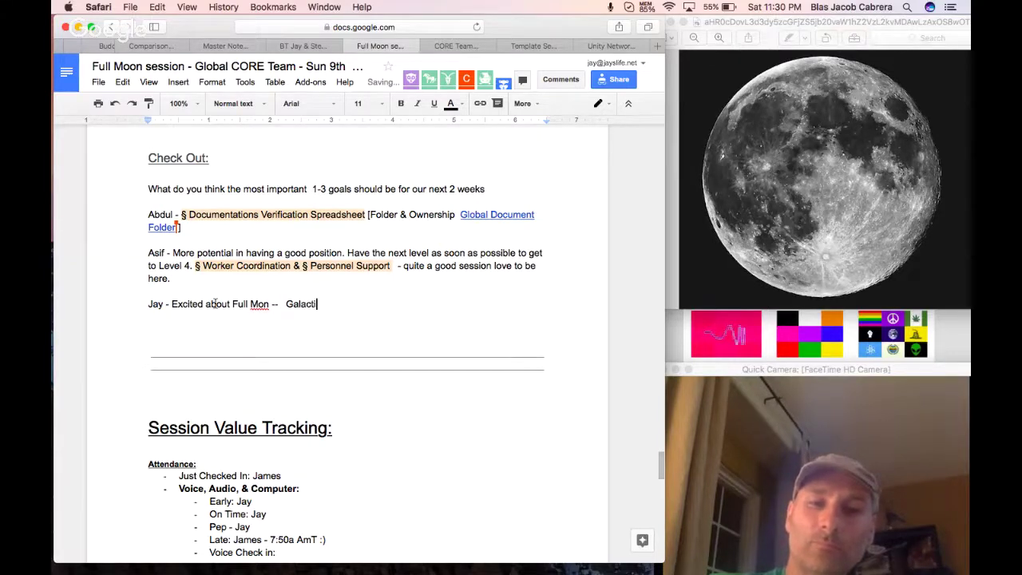
text(lactic Session --)
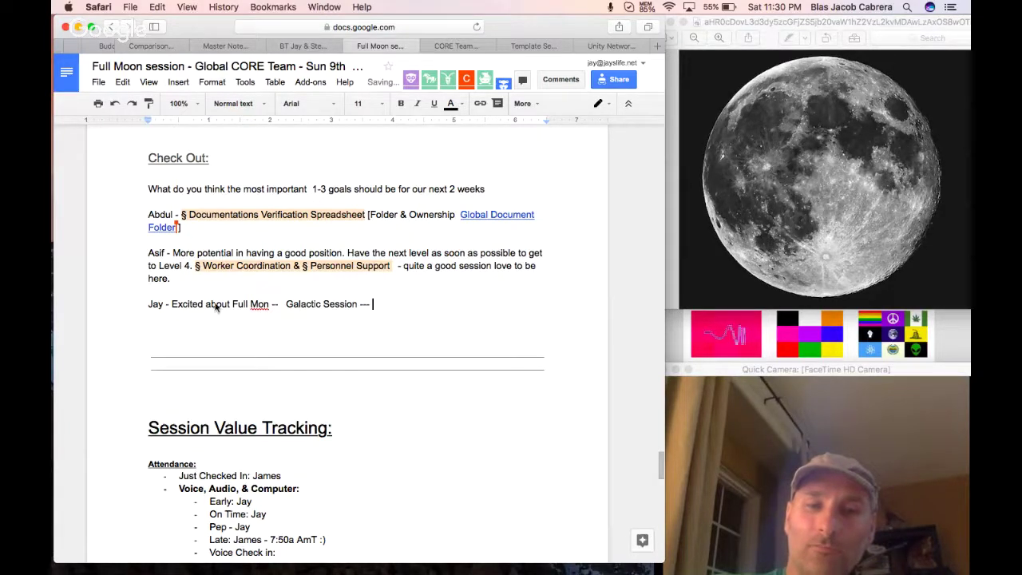
text(Finances )
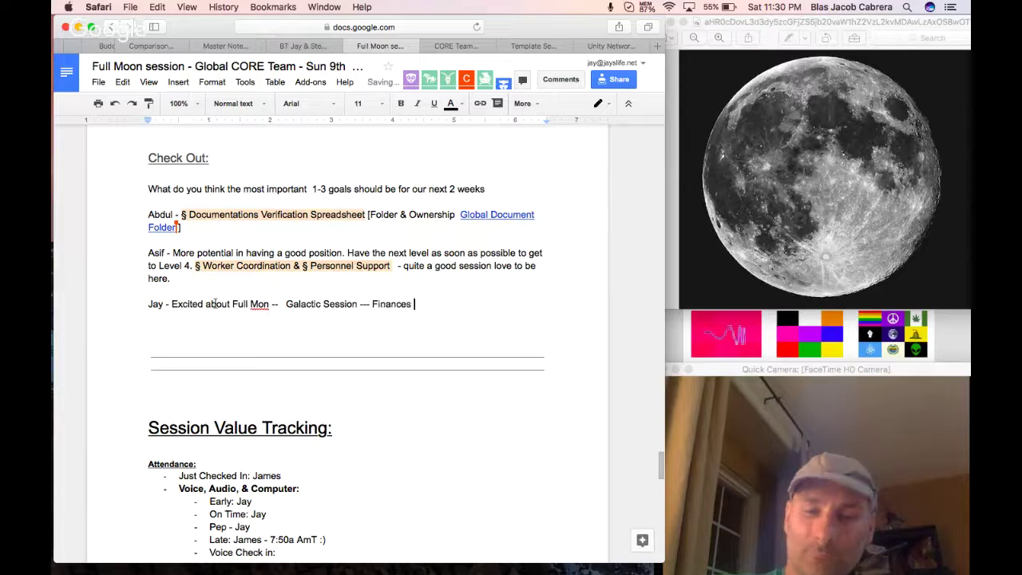
text(& TAxes (F)
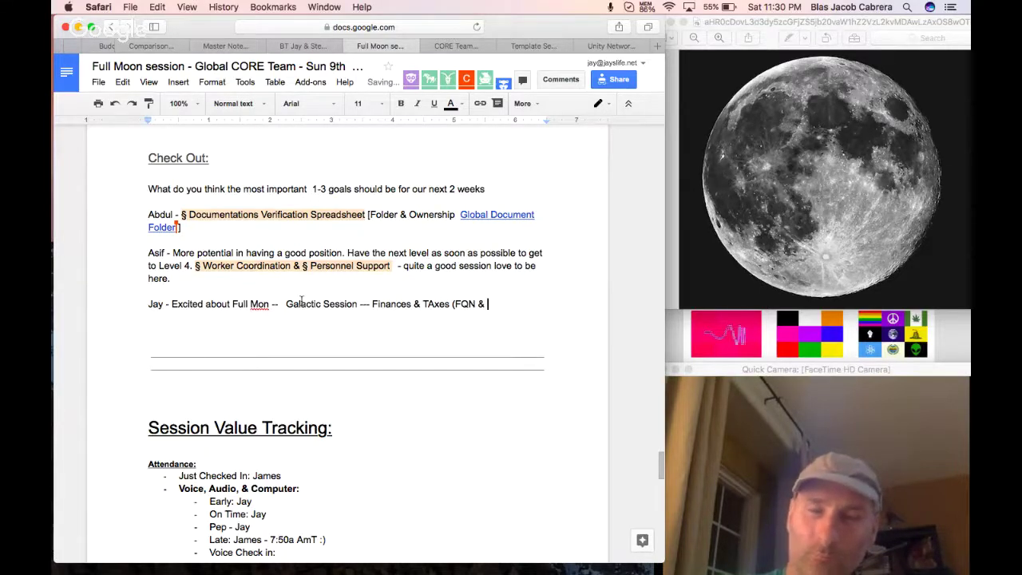
text(QN & ECSA))
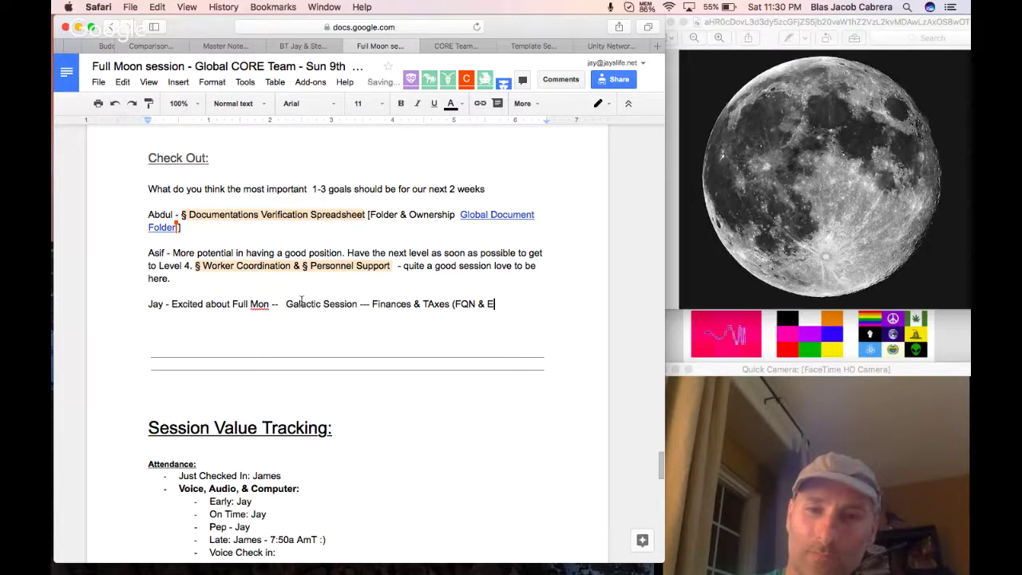
click(372, 303)
text(§)
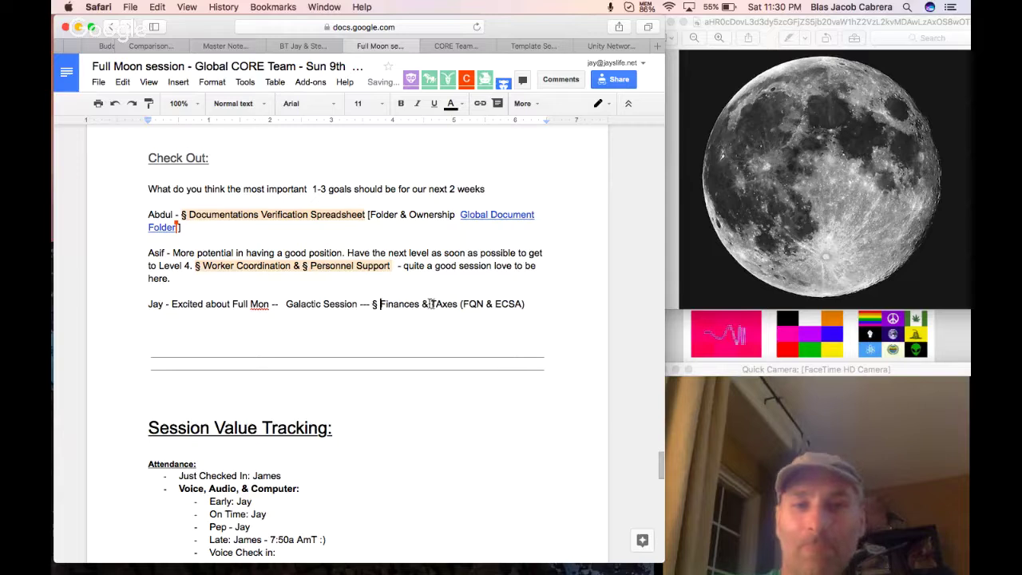
click(442, 305)
key(BackSpace)
text(a)
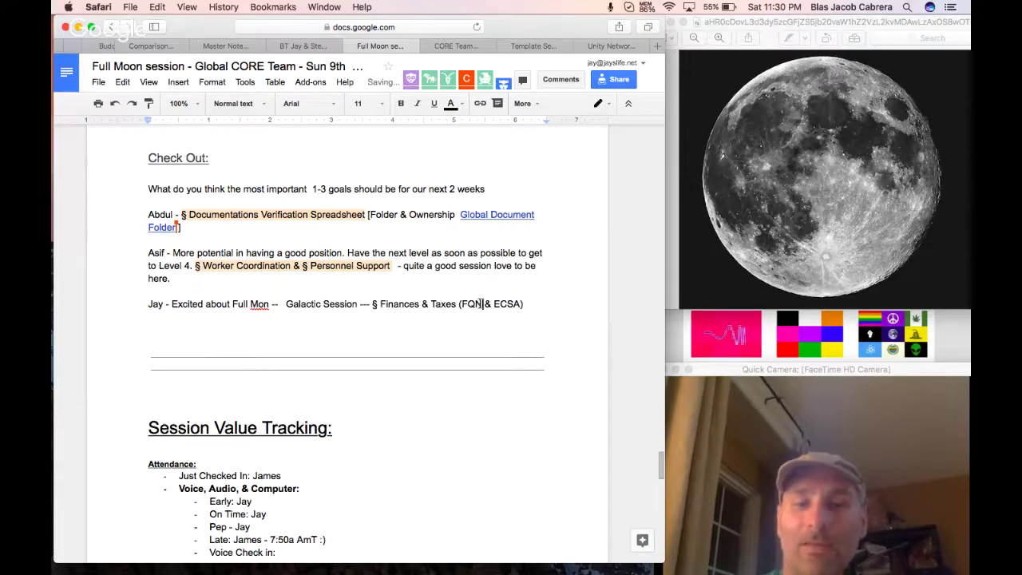
Highlight the § Finances & Taxes and § Galactic Session items in light orange.
drag(531, 301, 372, 304)
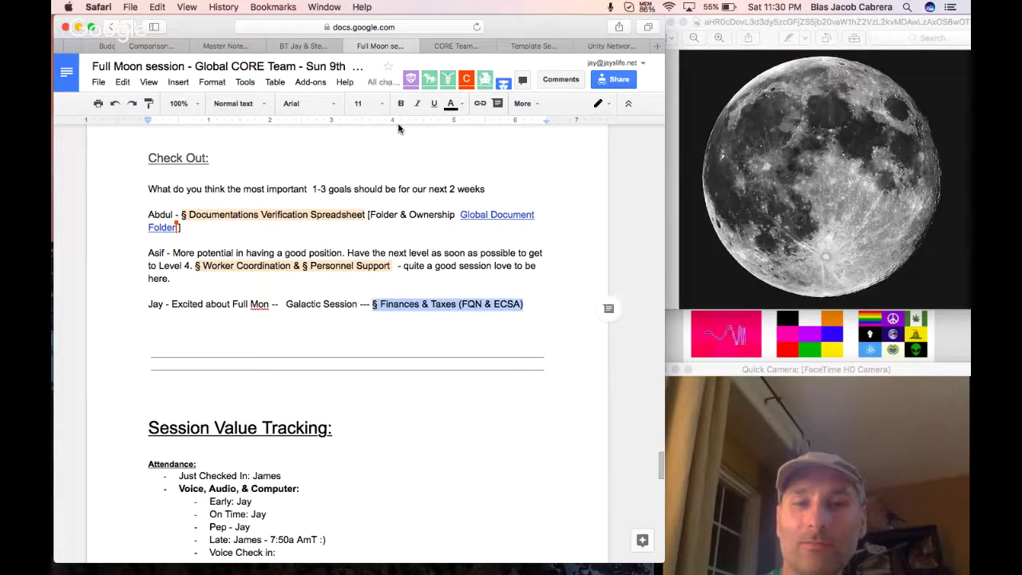
click(461, 107)
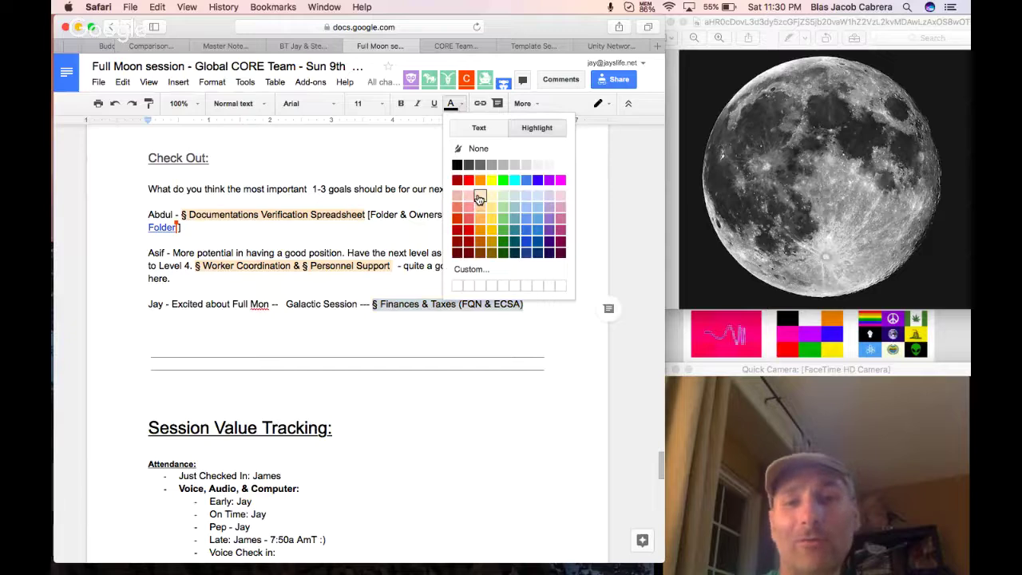
click(479, 199)
click(285, 305)
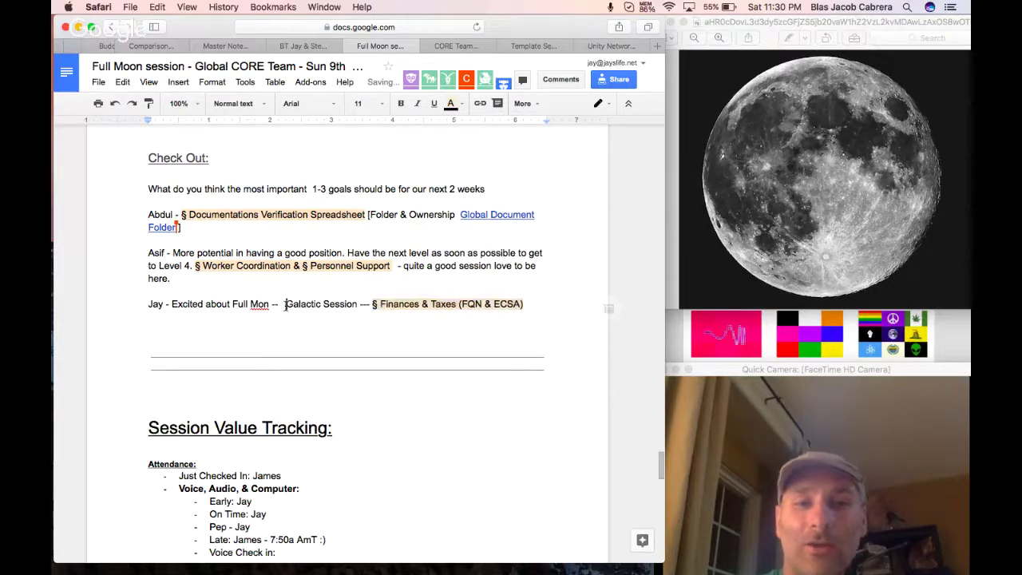
text(§)
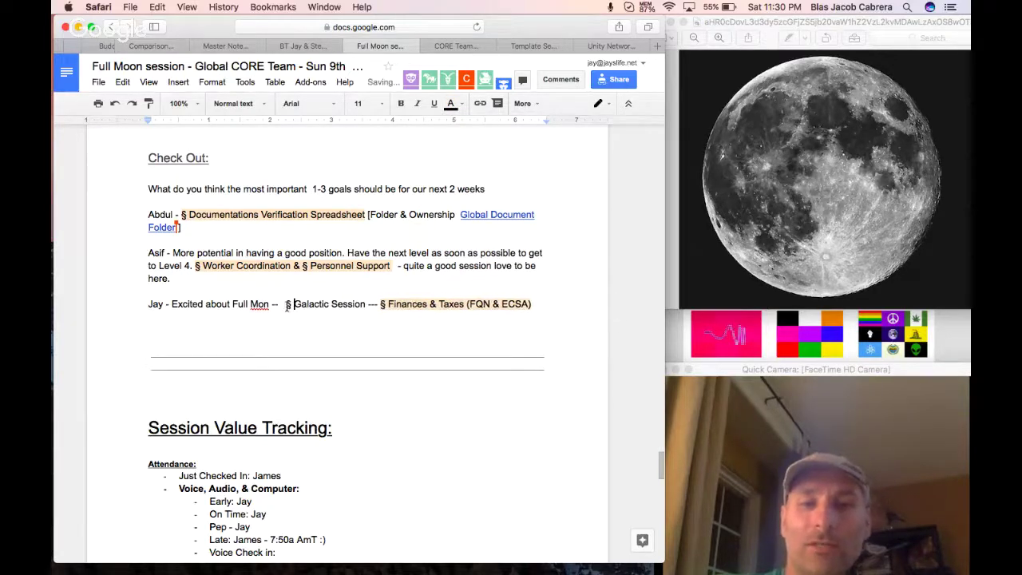
drag(287, 306, 365, 304)
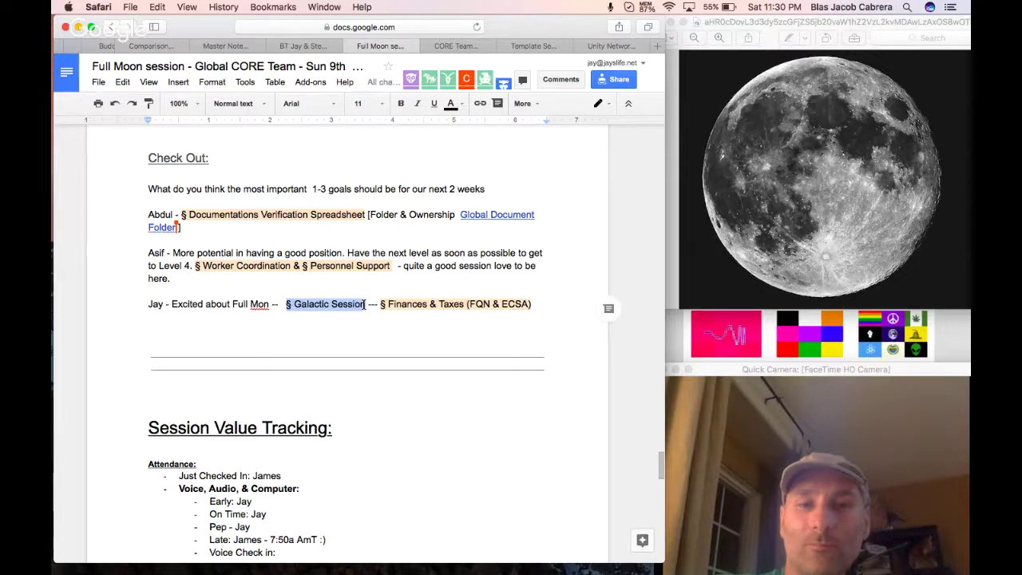
click(451, 106)
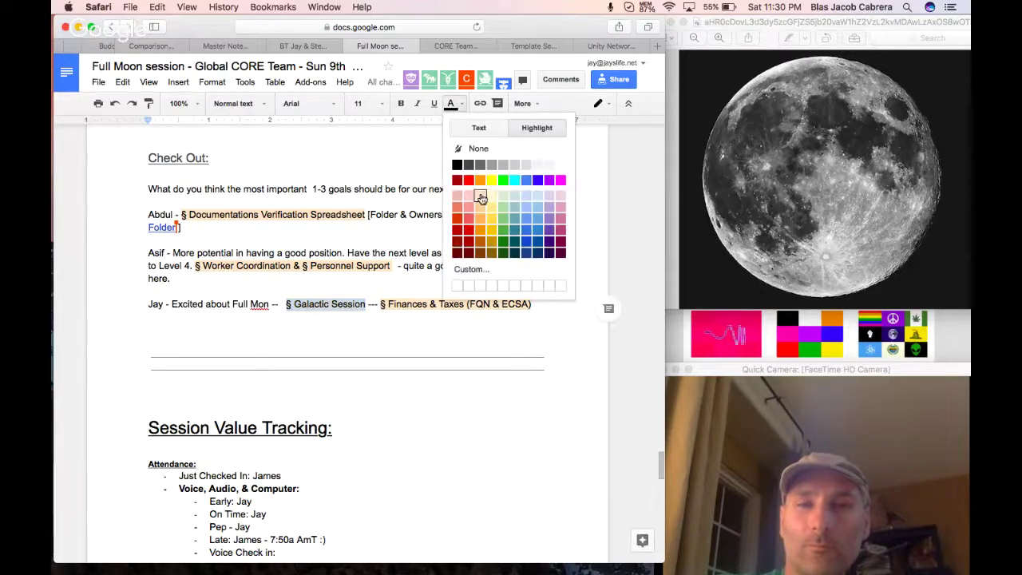
click(482, 198)
click(335, 327)
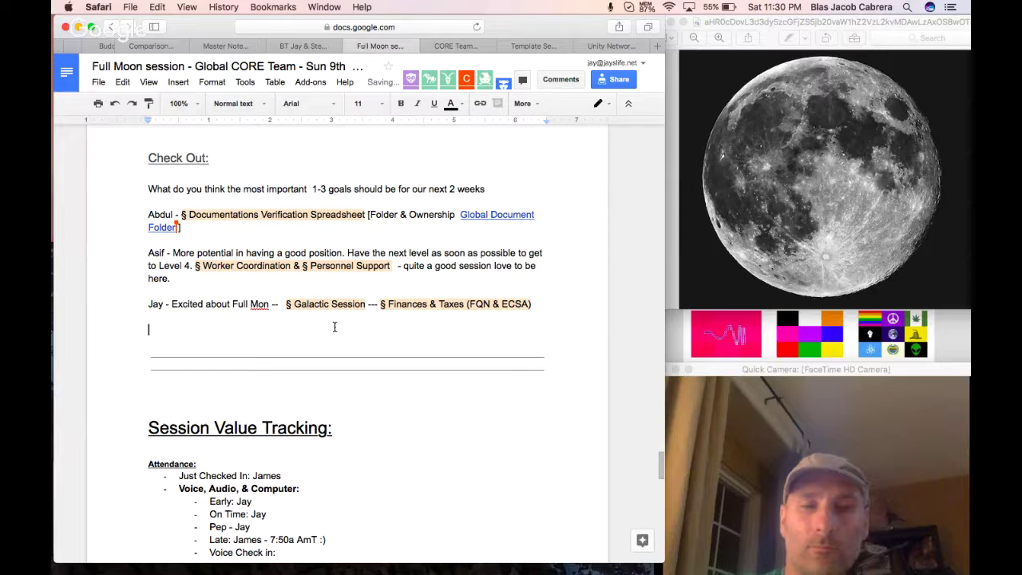
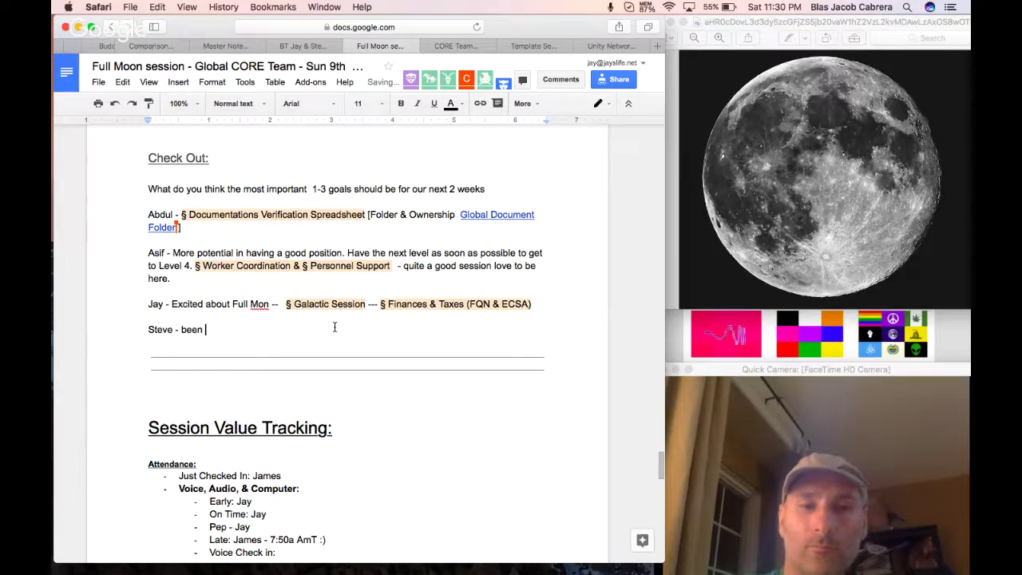
Write the next check-out note ending 'schedule a Global Communications Topic Department Team', and select that phrase.
text( to a few global se)
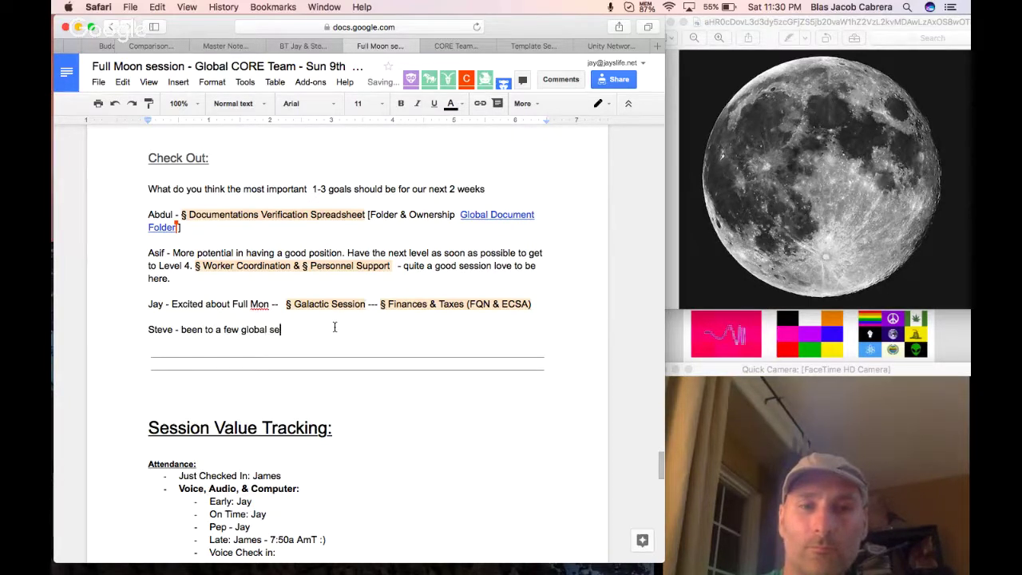
text(ssion, where it h)
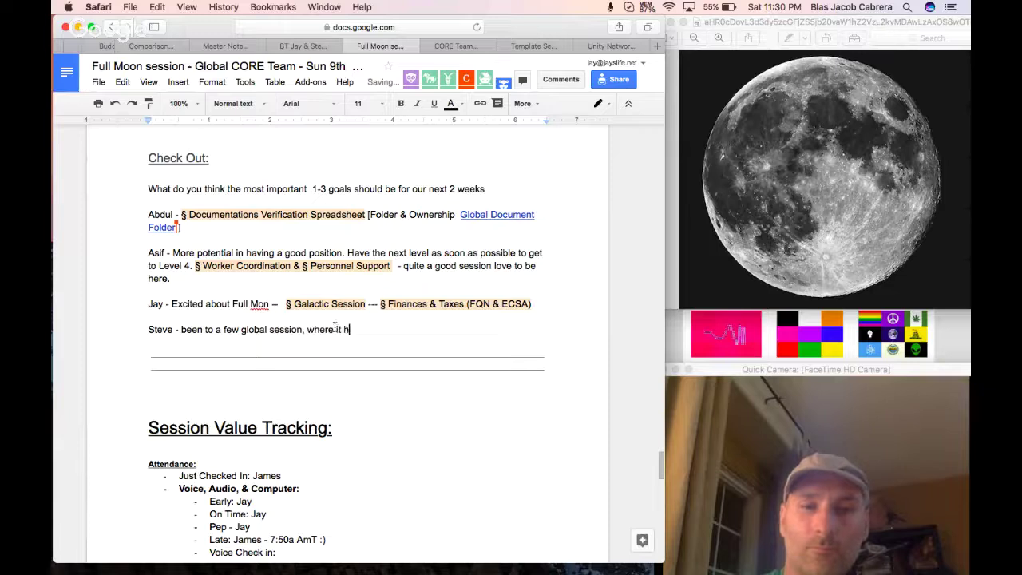
text(as just ben )
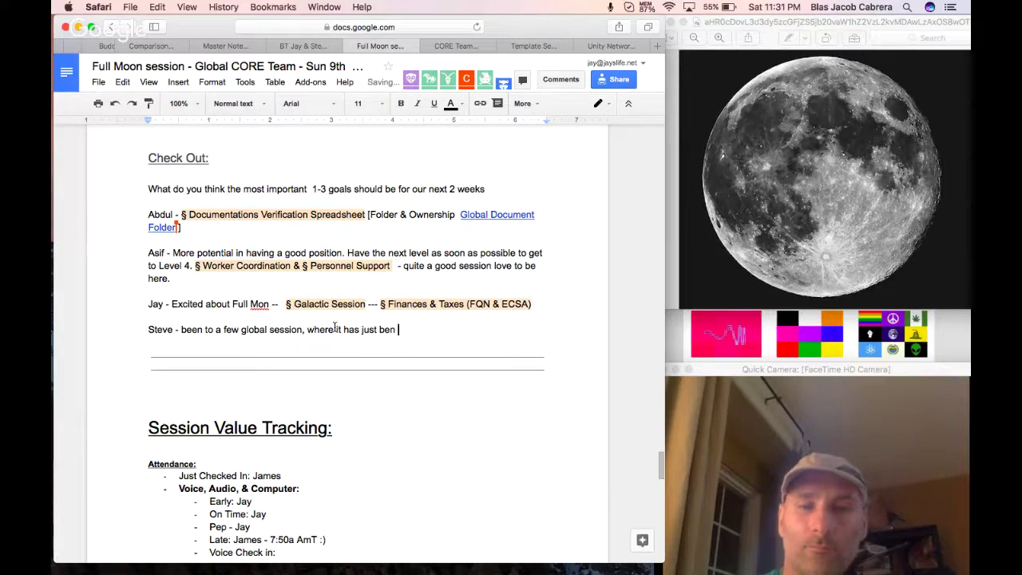
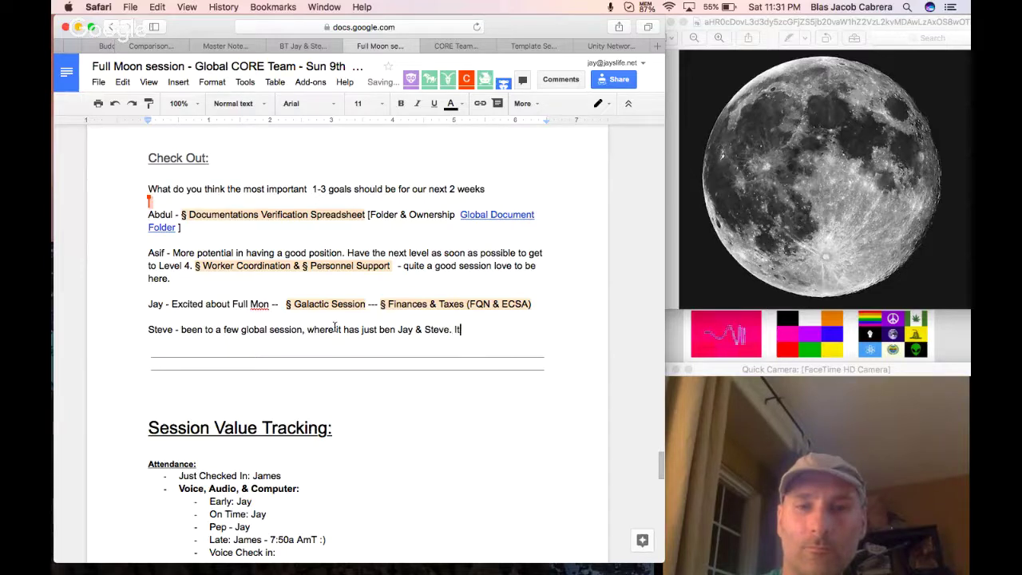
text( is really n)
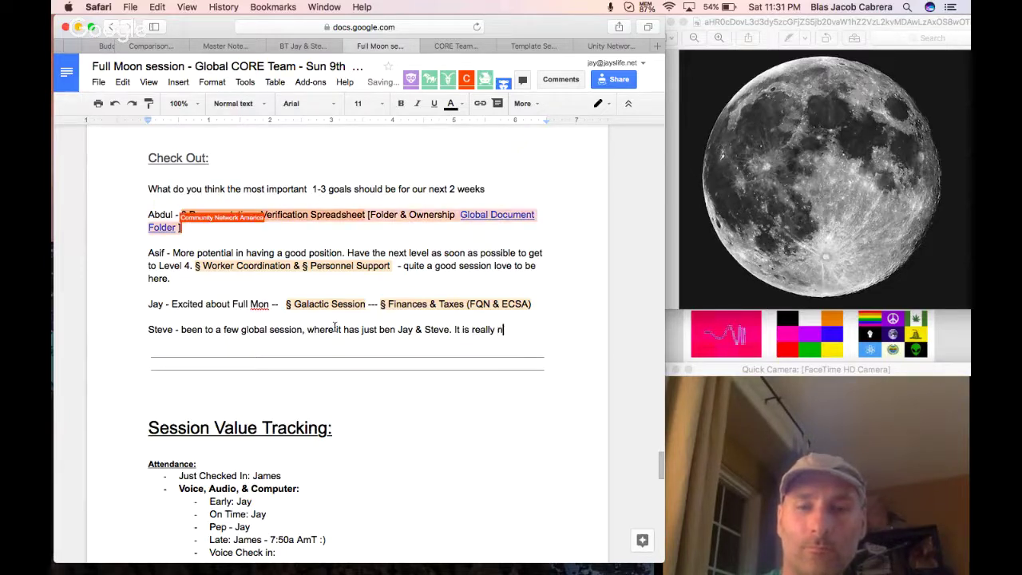
text(ice to have people w)
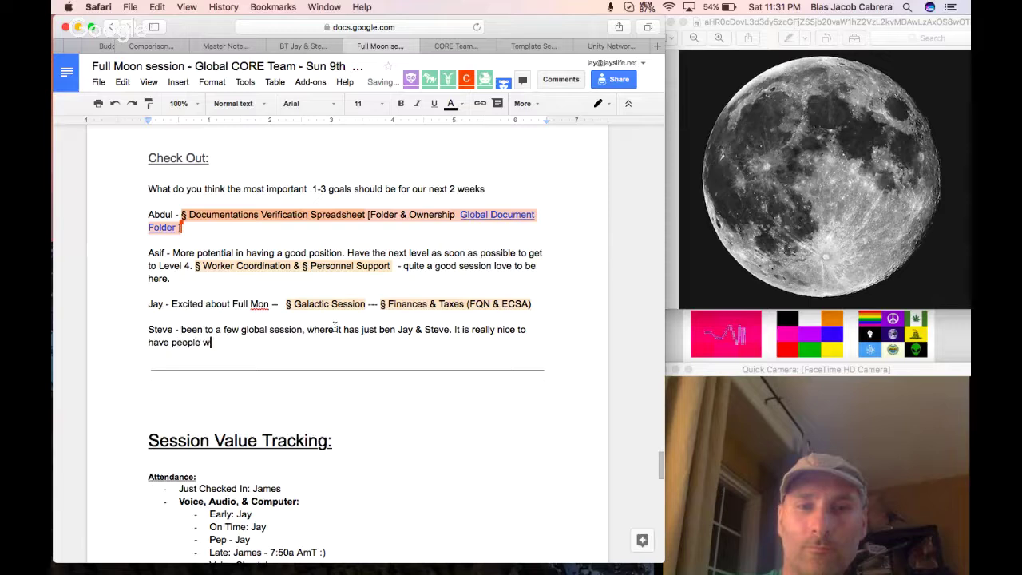
text(ho stay up late)
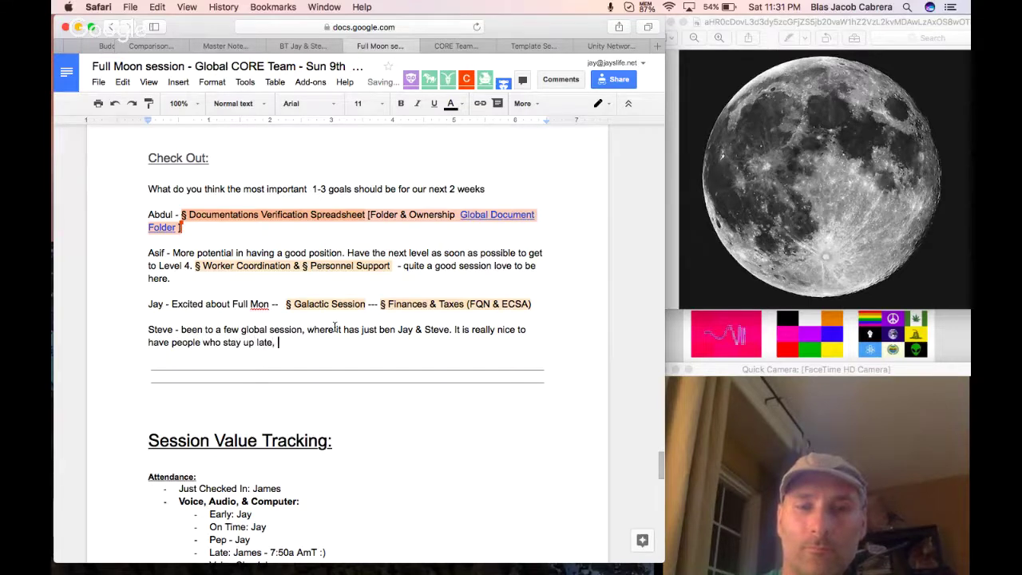
text(, and care about what h)
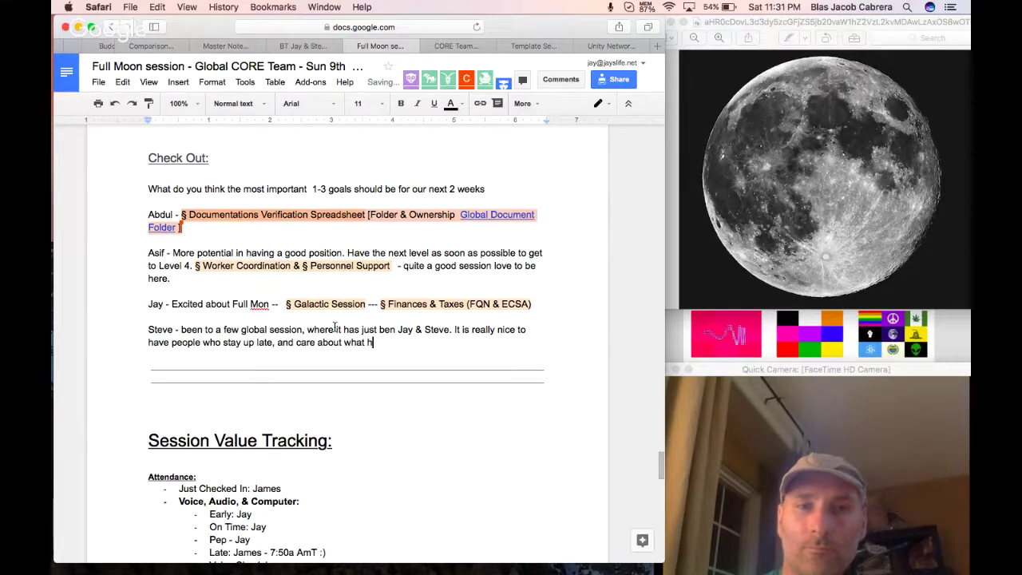
text(appens with this)
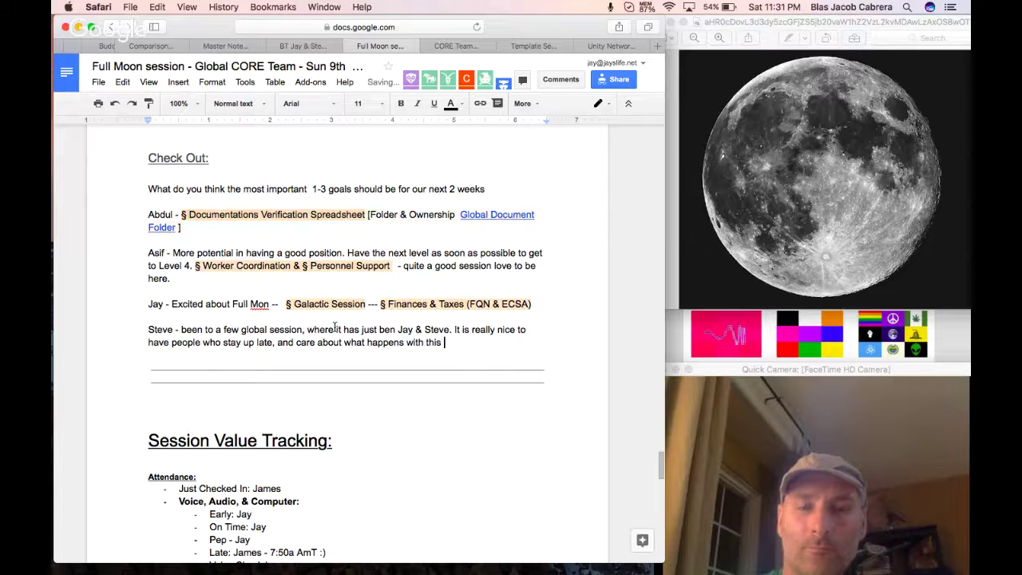
text(. Hopefully we will have b)
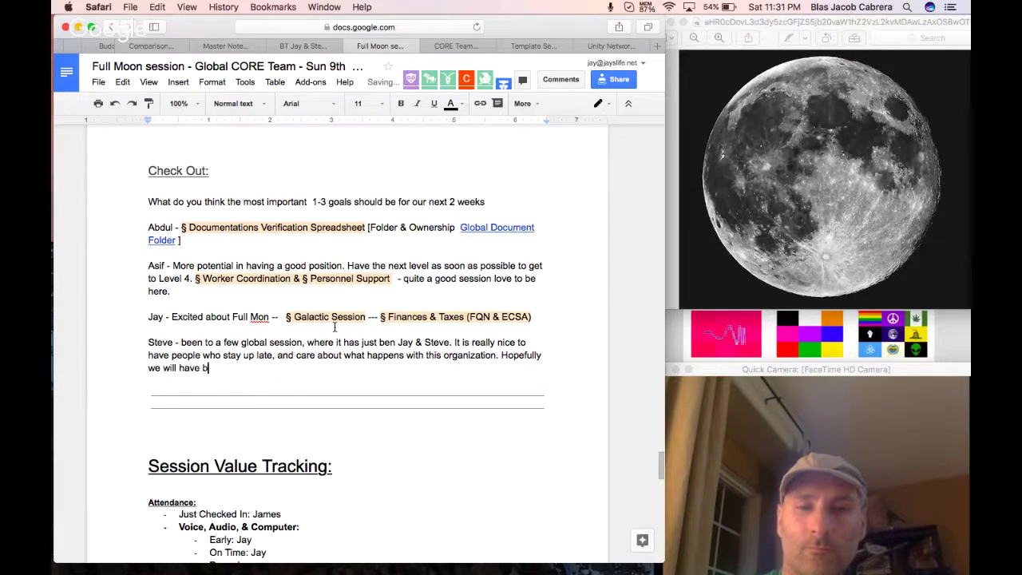
text(etter hours in the future)
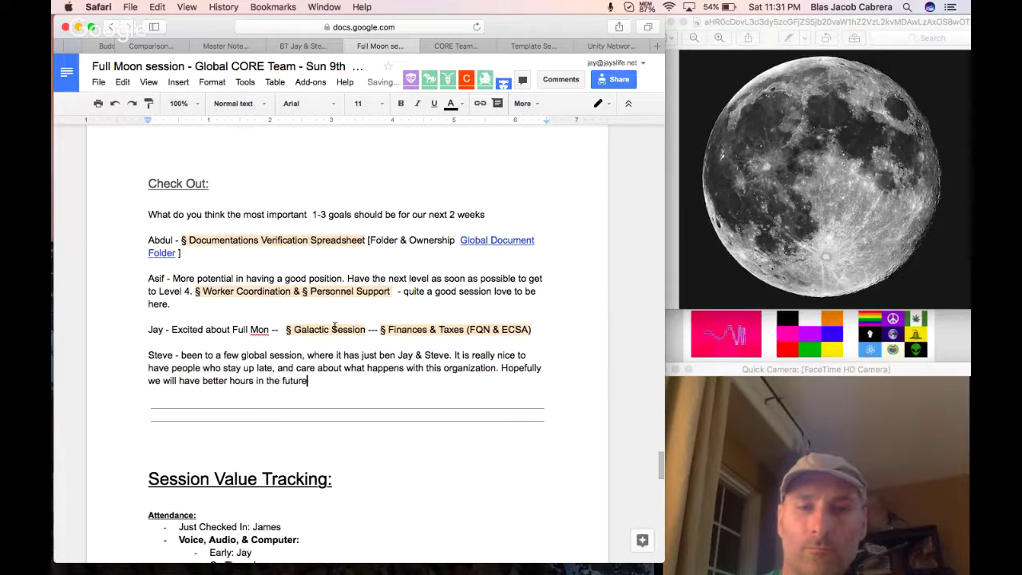
text( so they can come.)
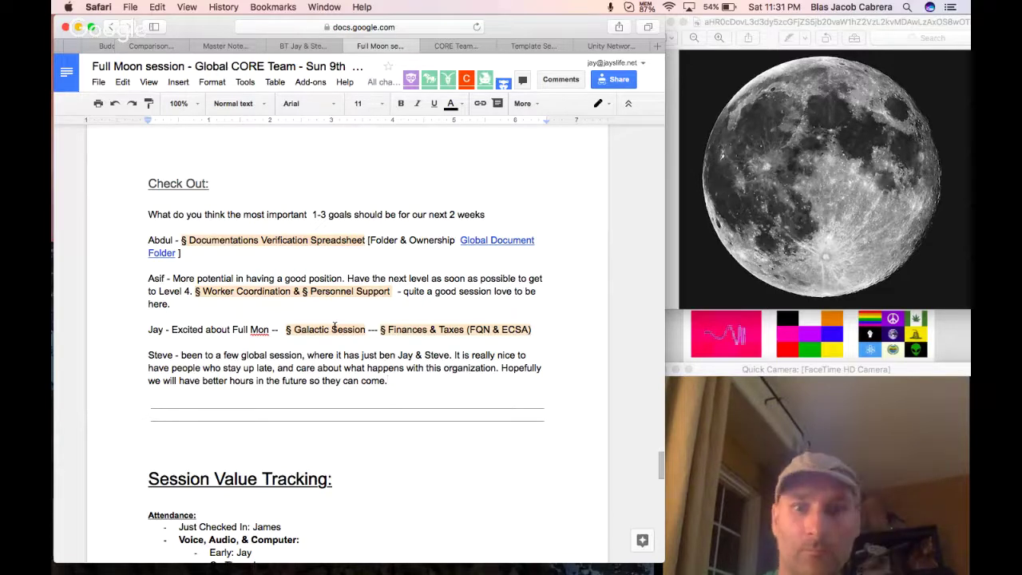
text( Looking forward)
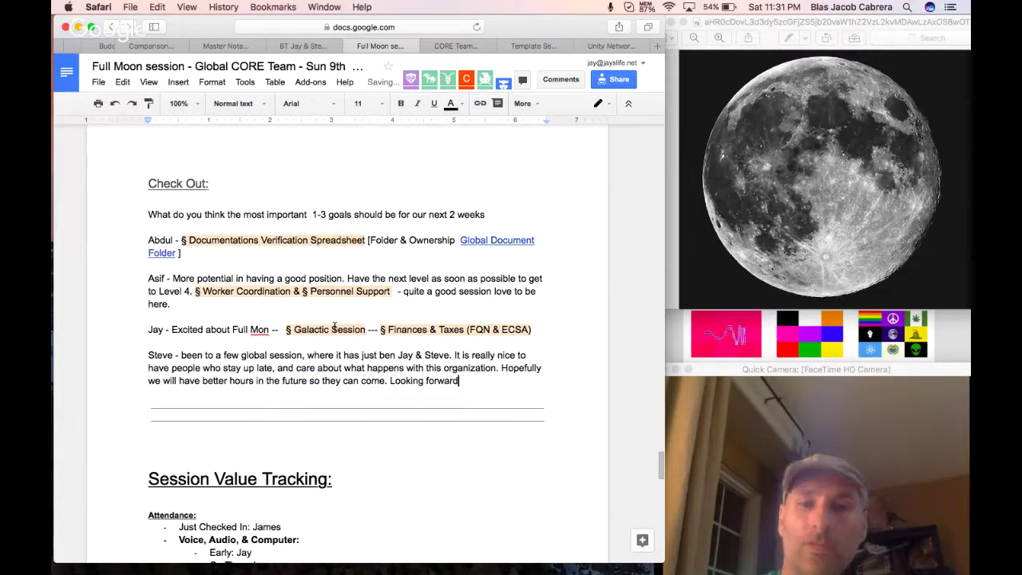
text( for the )
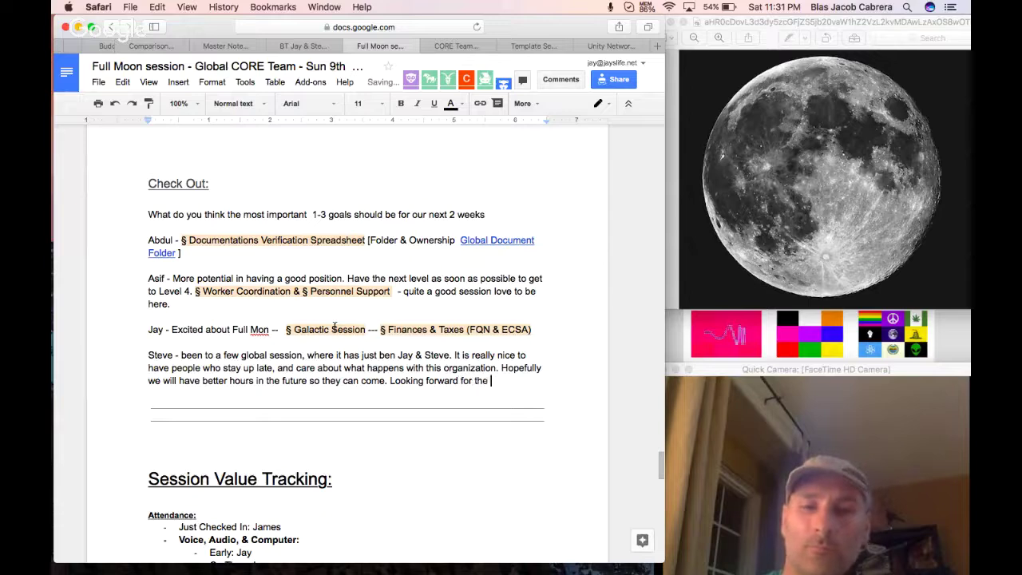
text(AustrA)
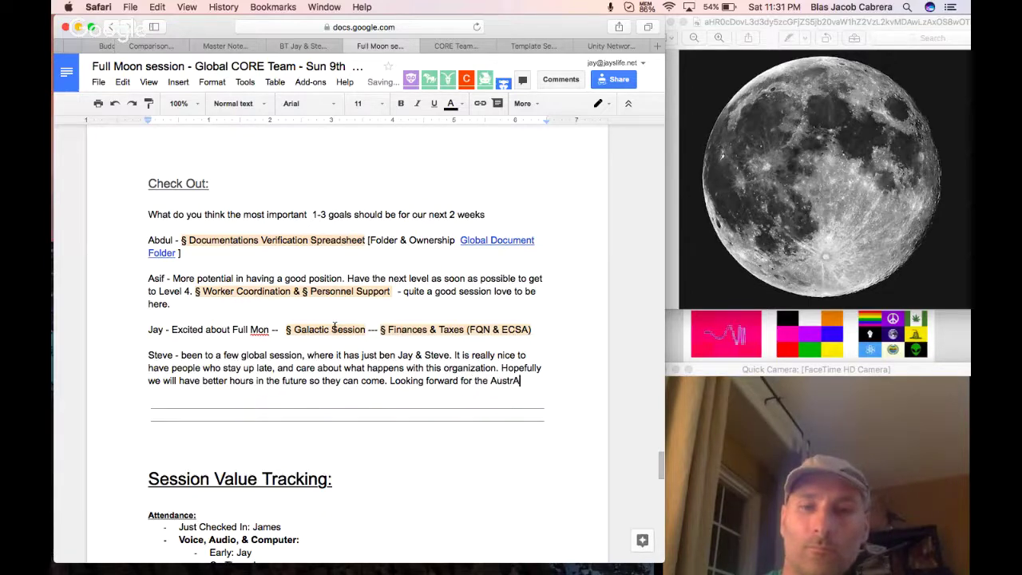
text(sia Session )
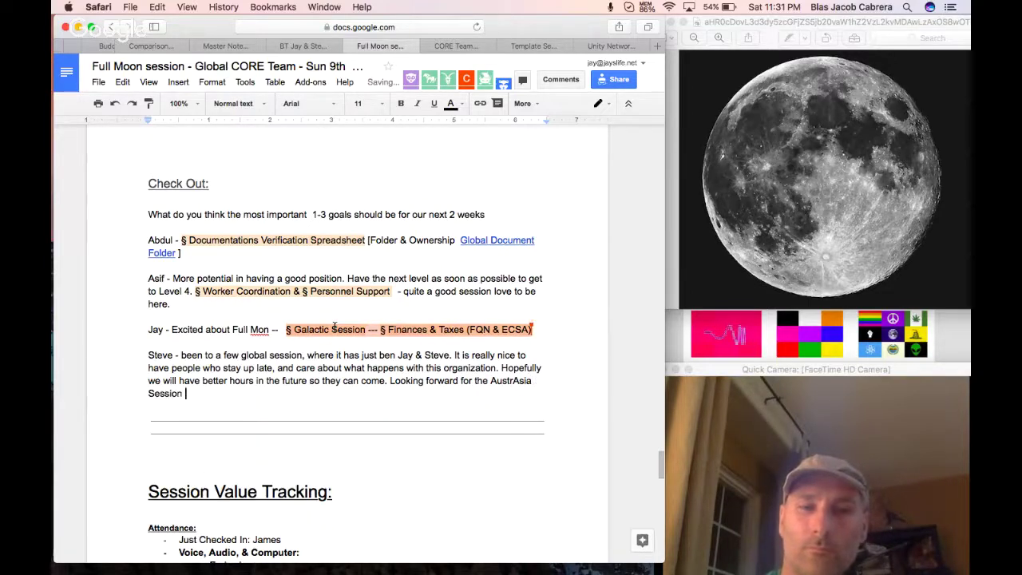
text(-  Want to )
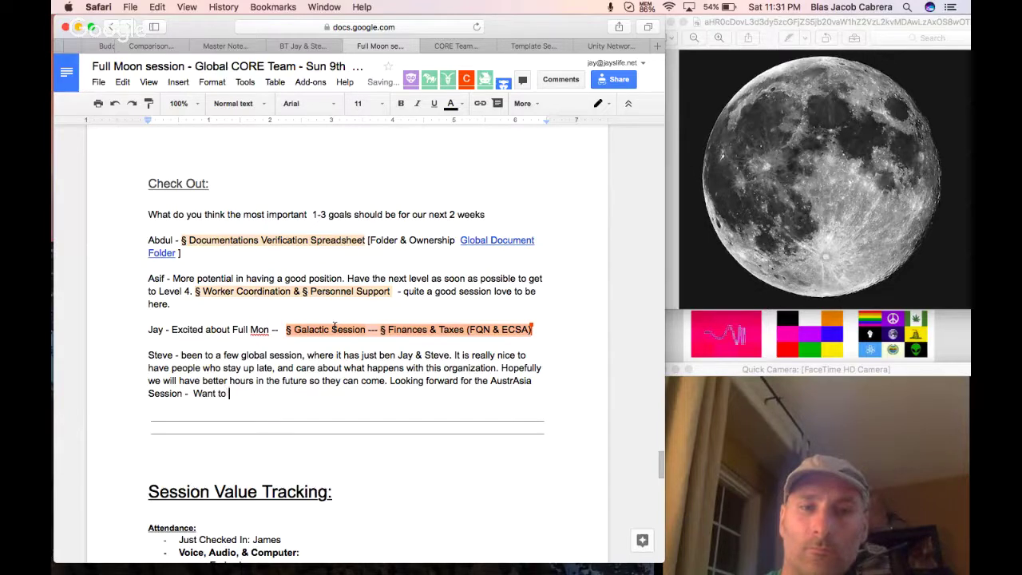
text(Schedule a Glo)
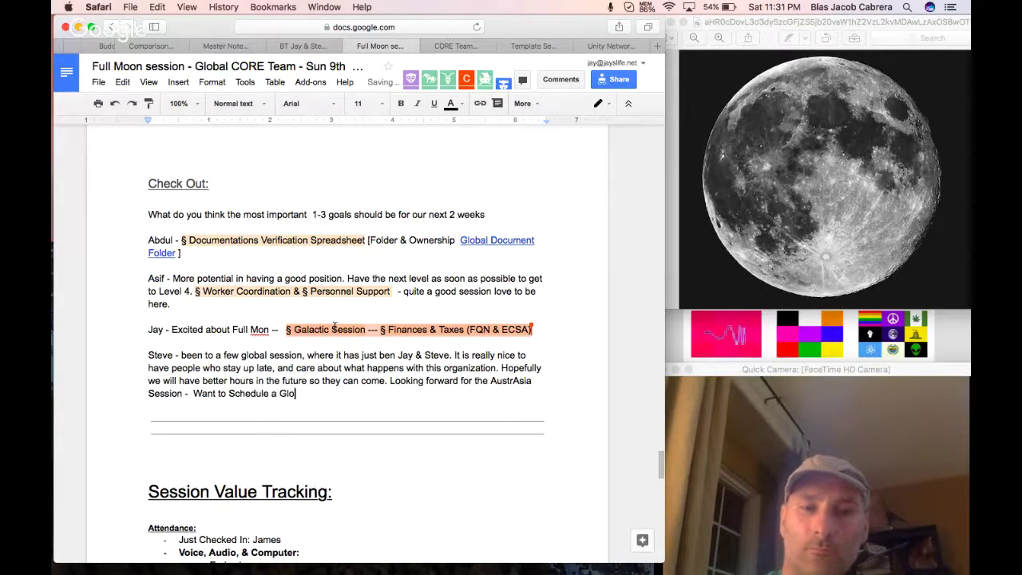
text(bal Communications )
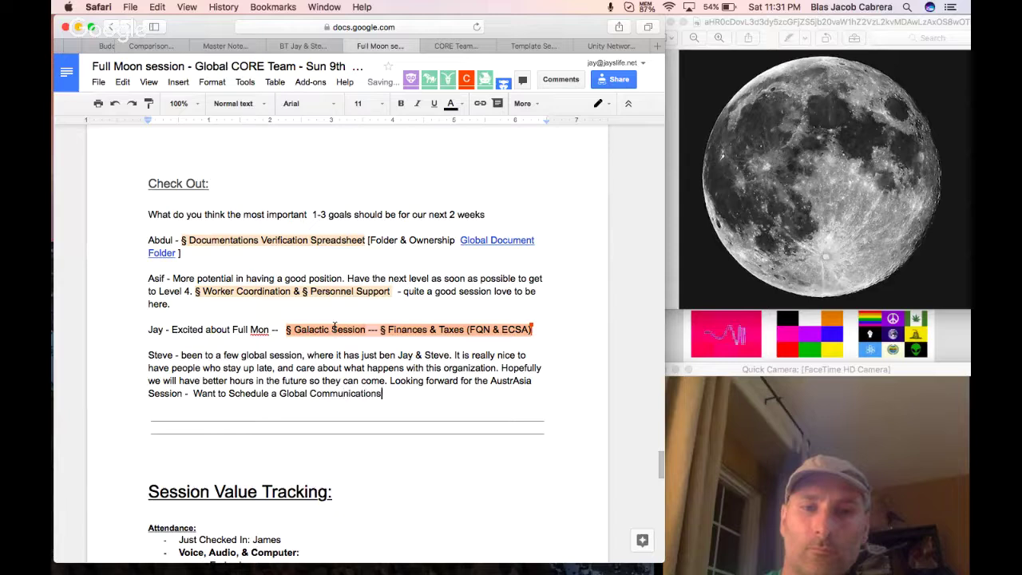
text(Tea)
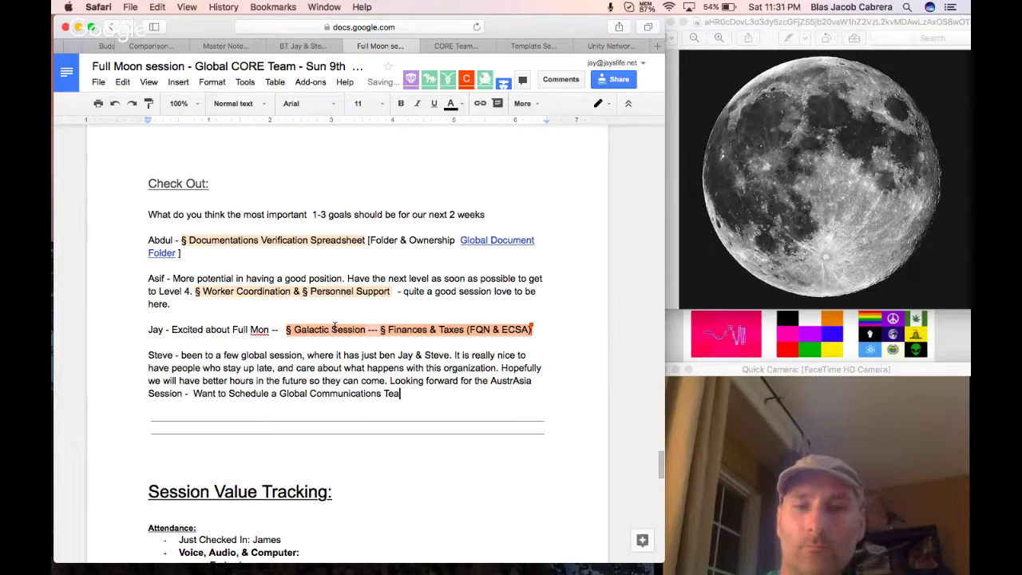
key(BackSpace)
key(BackSpace)
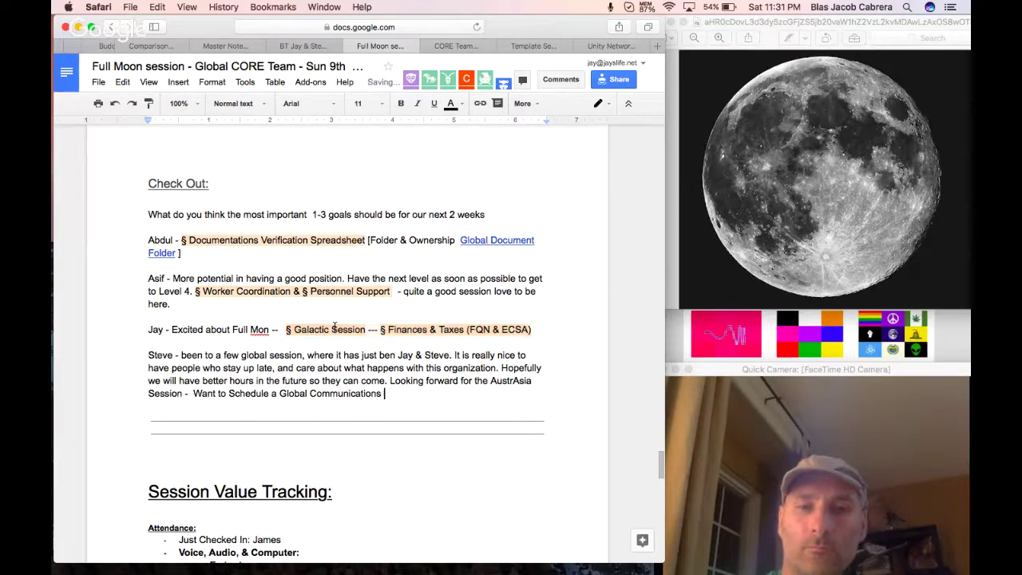
text(opic Team)
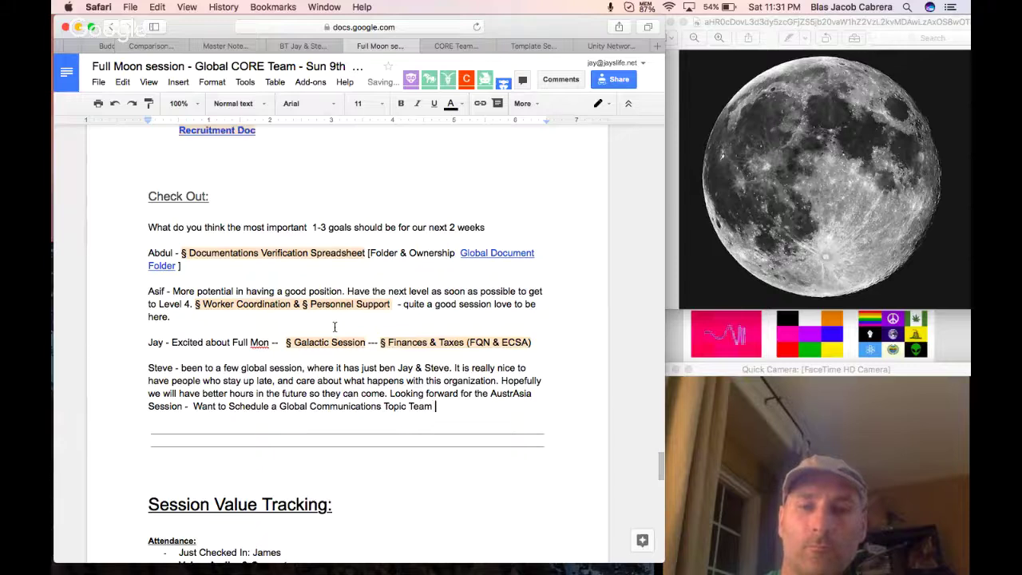
click(407, 406)
text(Department)
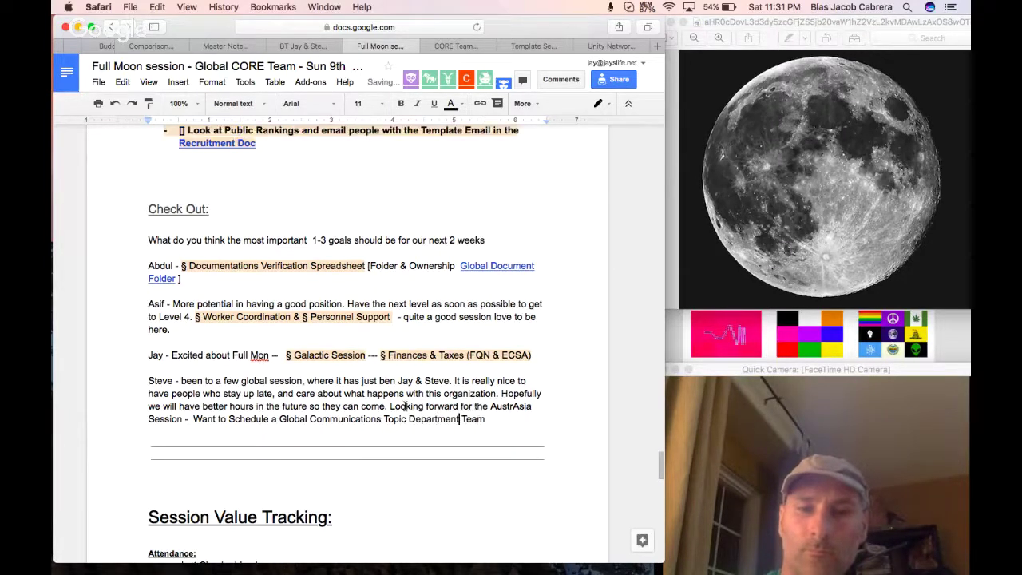
drag(486, 419, 281, 421)
Paste 'Global Communications Topic Department Team' as a Next Steps item below Night Bonus.
scroll(359, 368, up, 20)
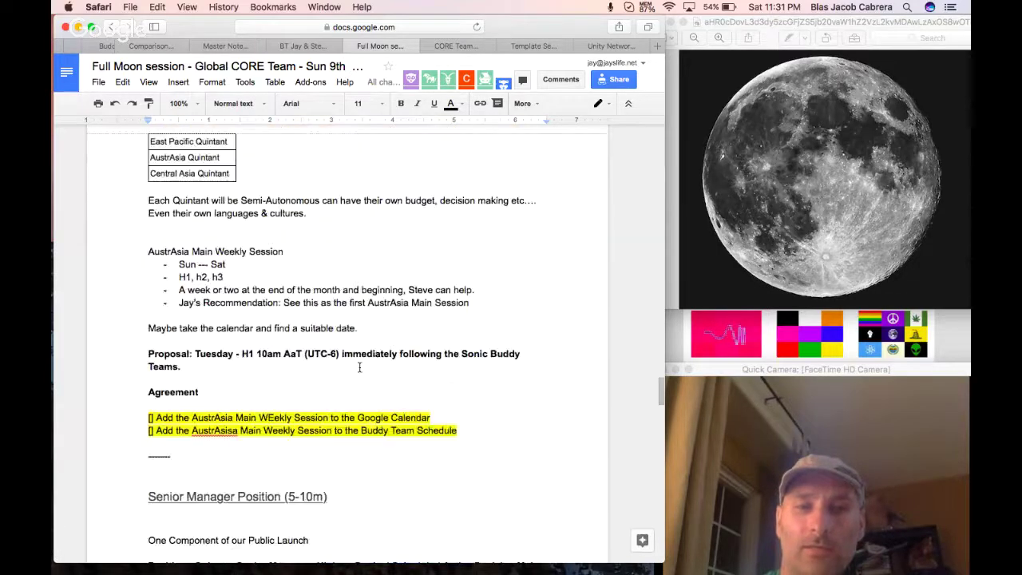
scroll(359, 367, up, 15)
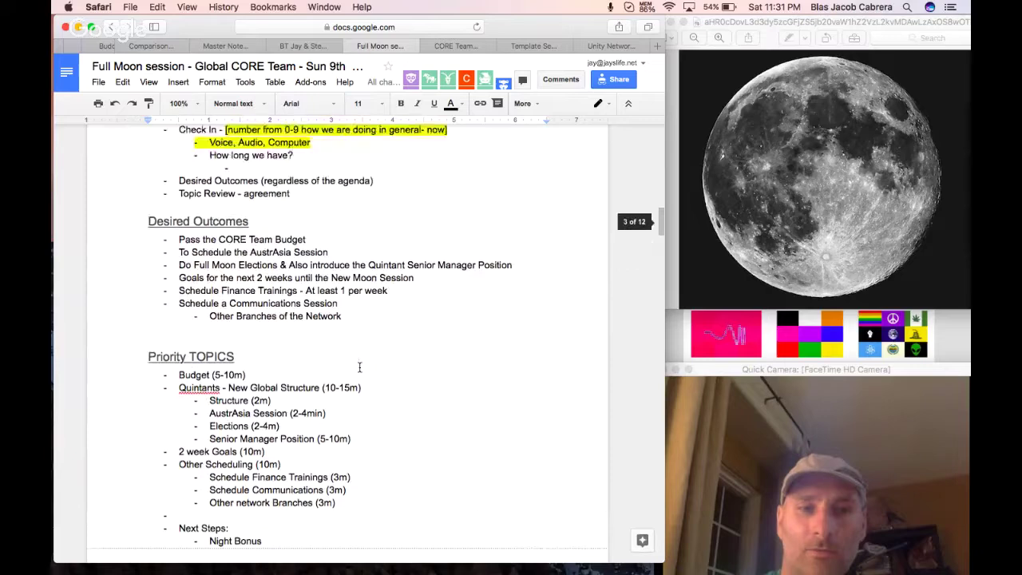
scroll(359, 368, down, 2)
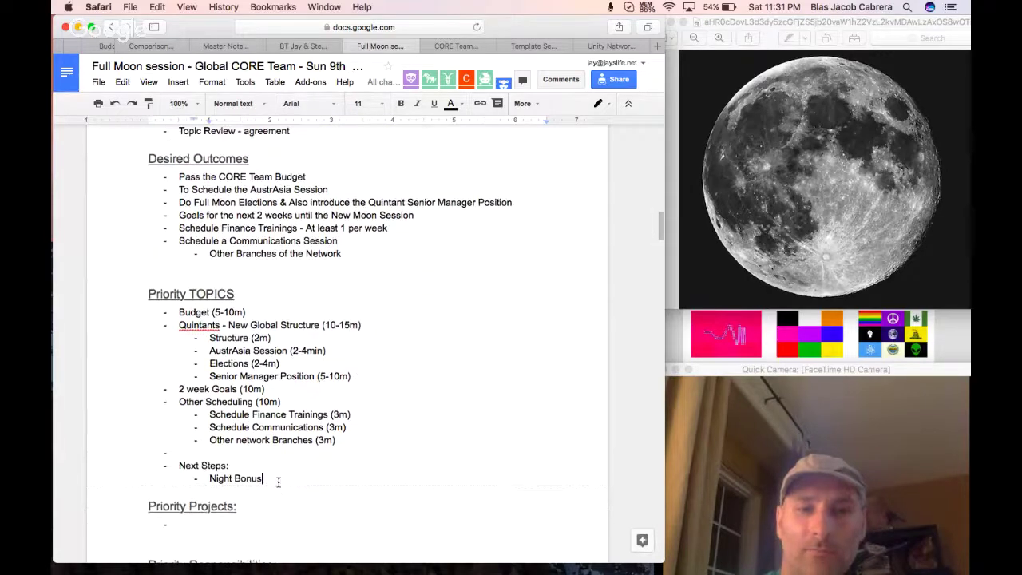
key(Return)
text(Global Communications Topic Department Team)
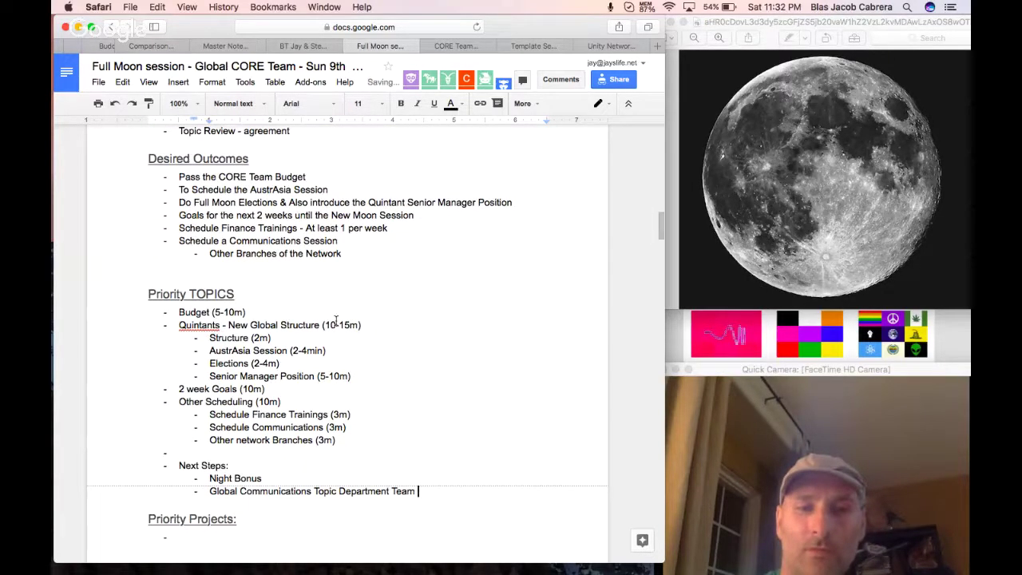
Jump back to the Check Out section via the table-of-contents link.
scroll(336, 320, up, 5)
scroll(335, 320, up, 15)
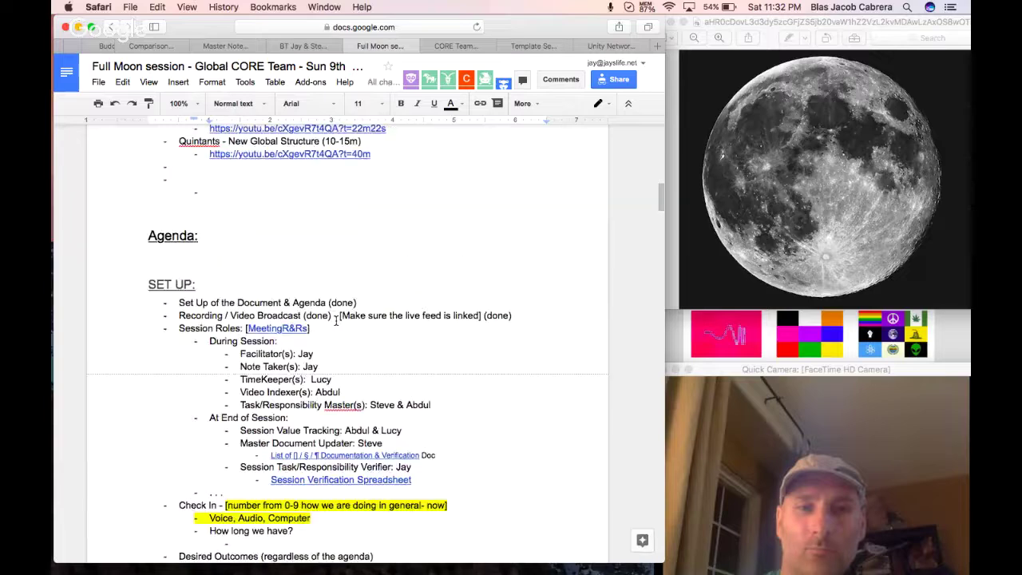
scroll(336, 320, up, 2)
click(218, 335)
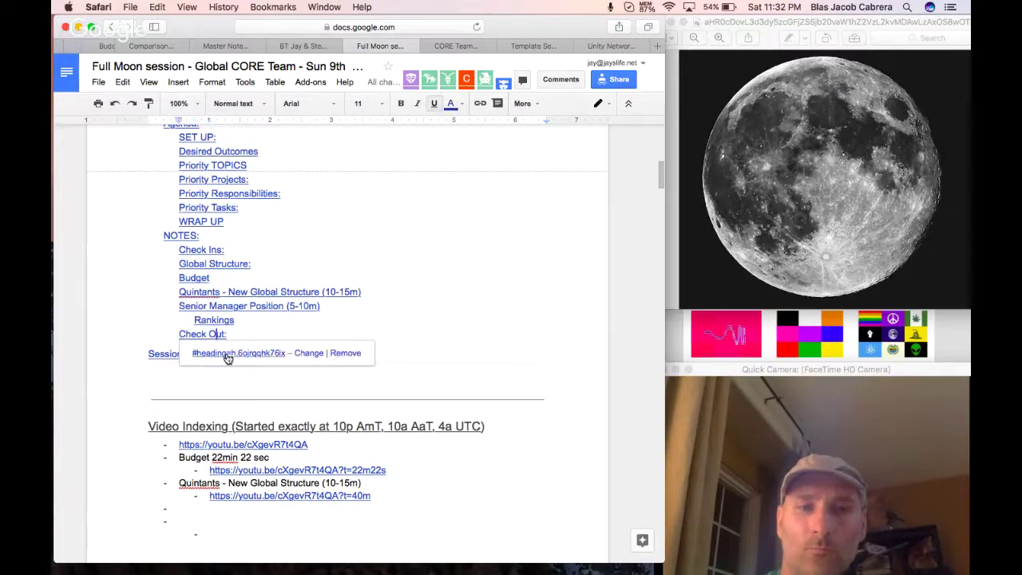
click(228, 353)
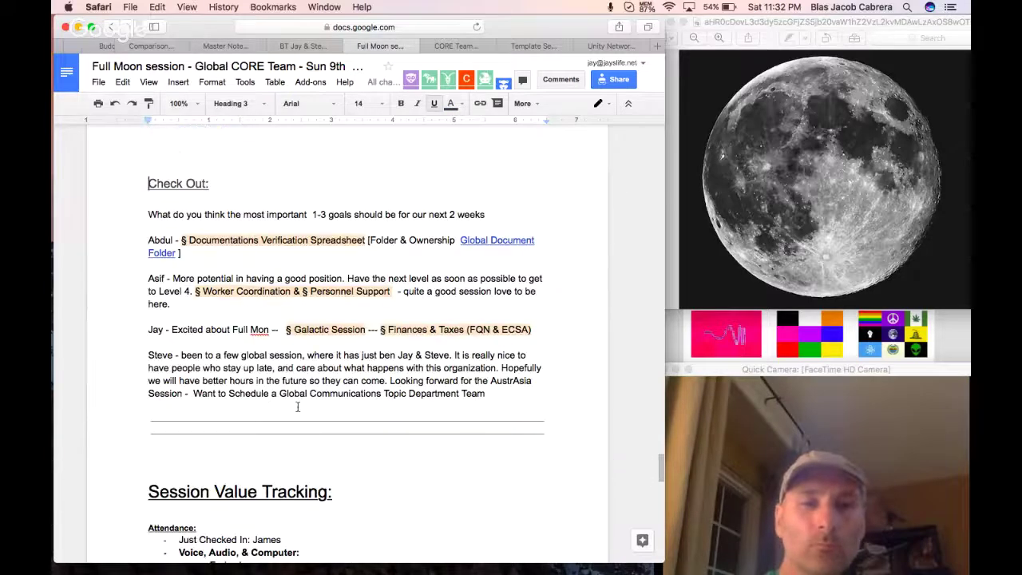
Add the last attendee's check-out note about the proposed budget, recruiting others and loving today's session.
click(523, 402)
key(Return)
key(Return)
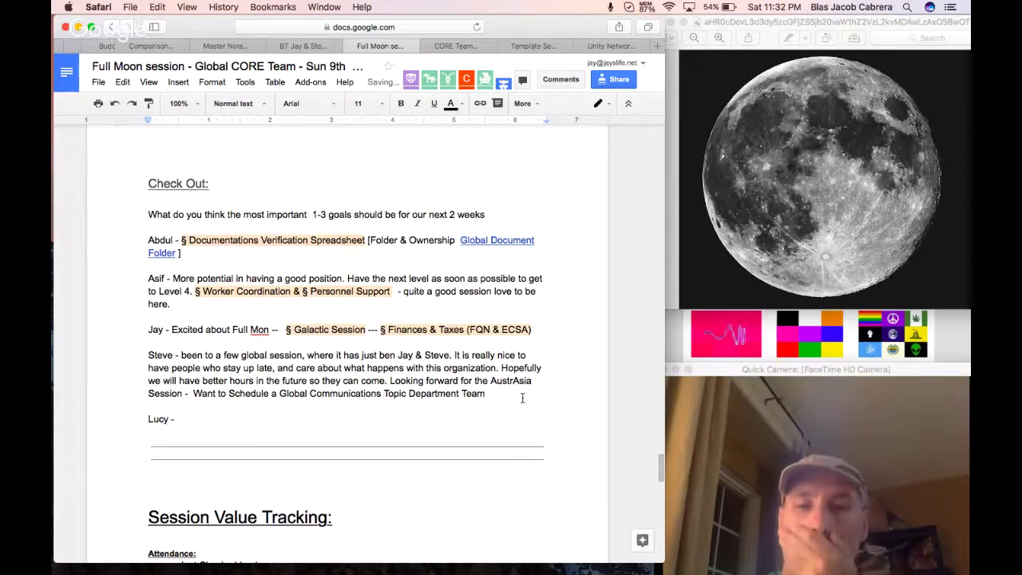
scroll(573, 324, up, 1)
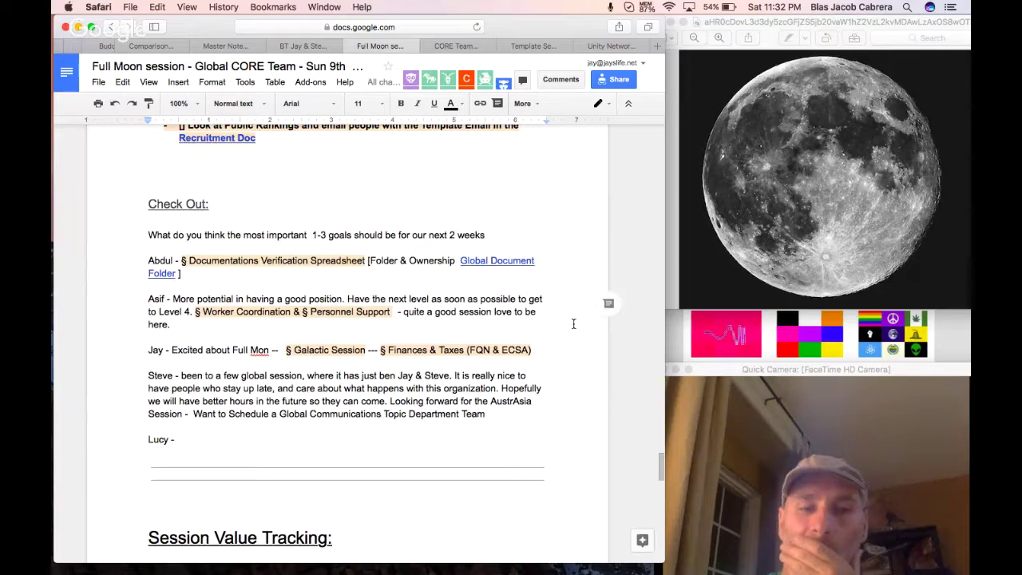
text(Today se)
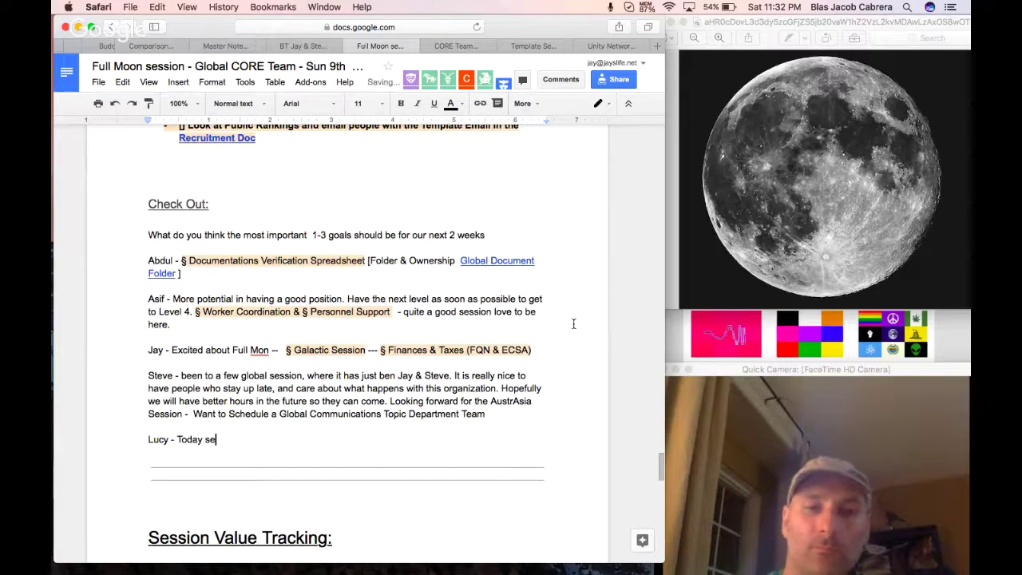
text(ssion is nice and I love it. )
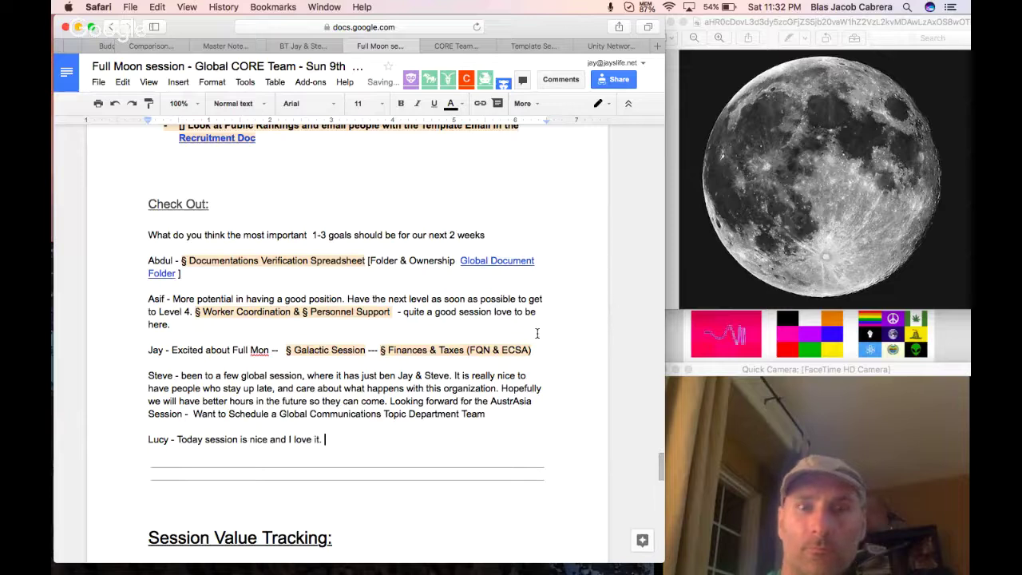
text(We proposed the budget)
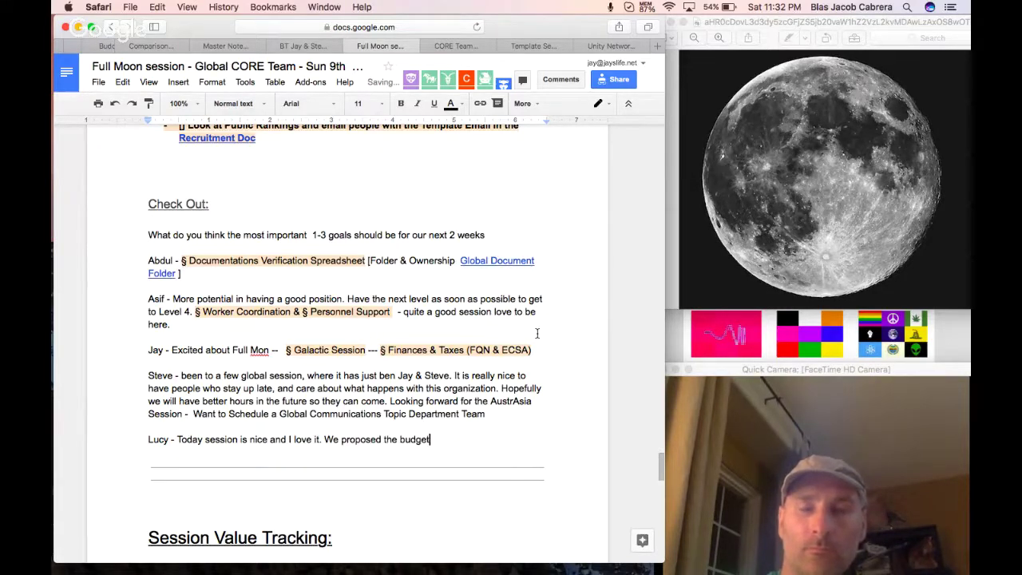
text(, and also to r)
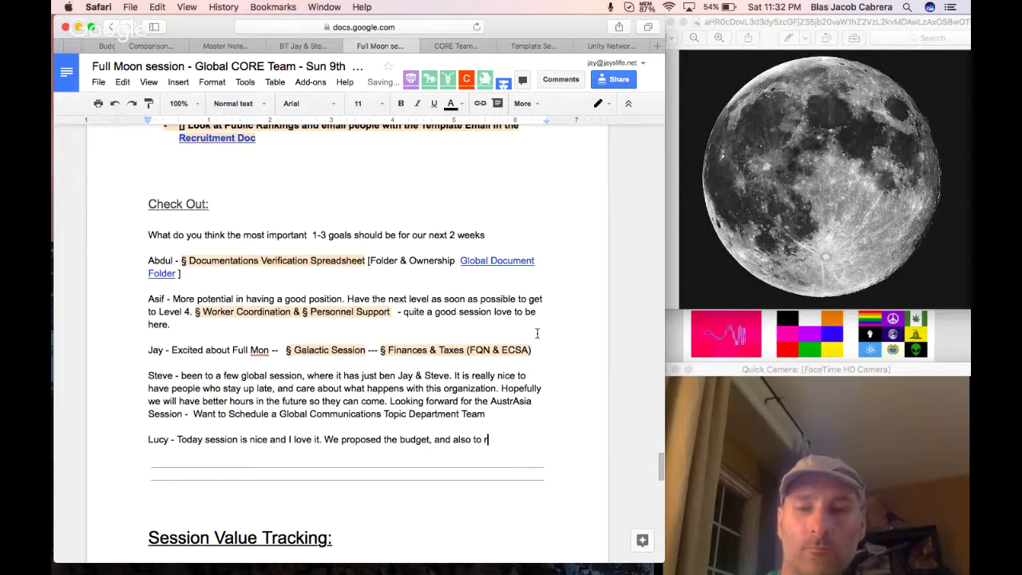
text(ecruit other members)
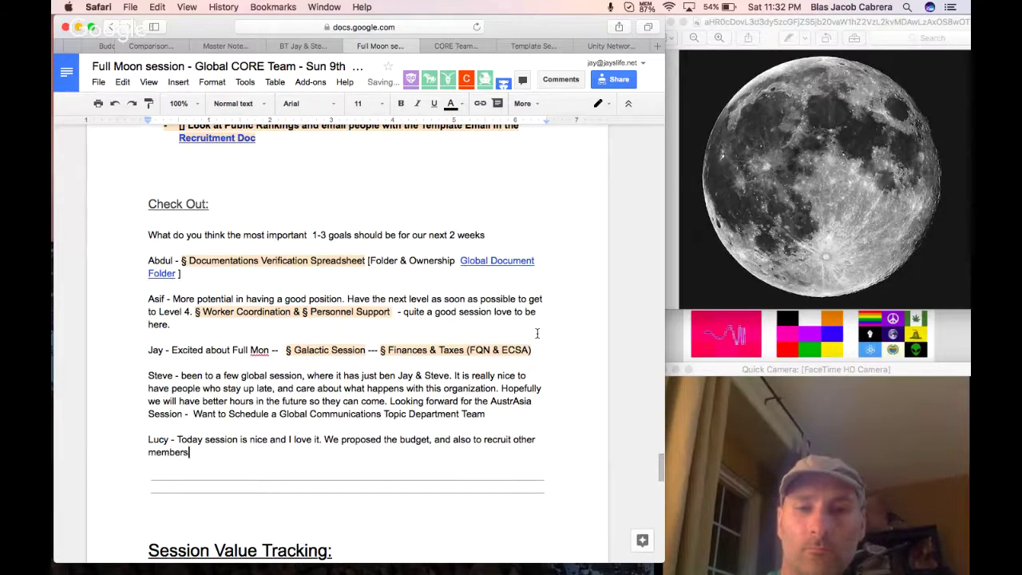
text( to join us,)
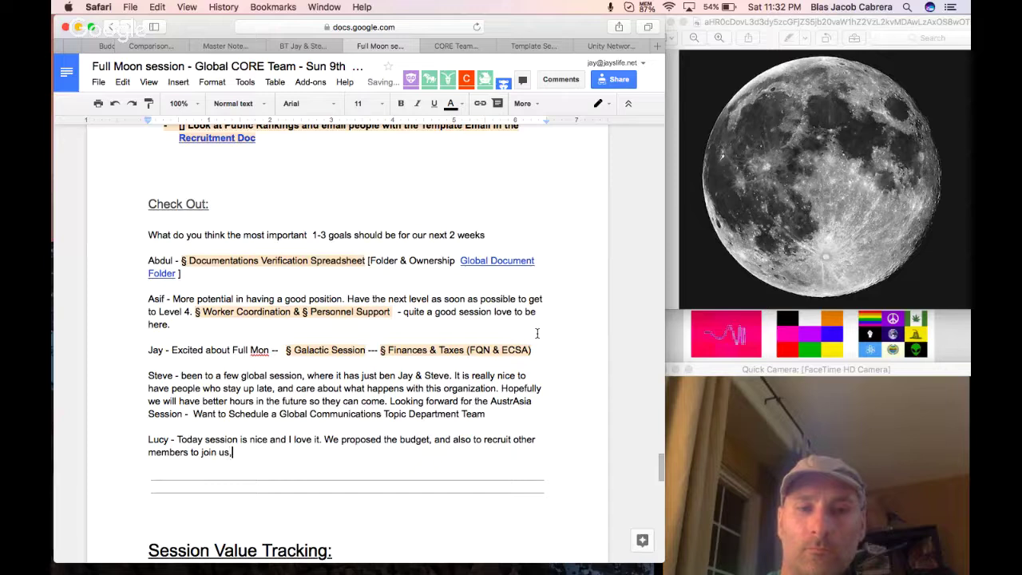
text( and we have a lot )
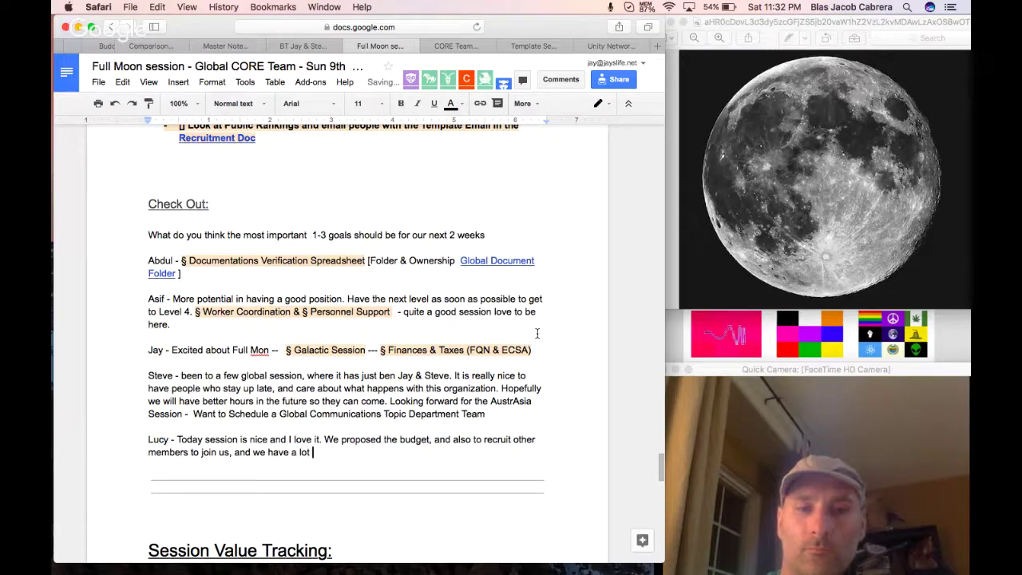
text(of work. L)
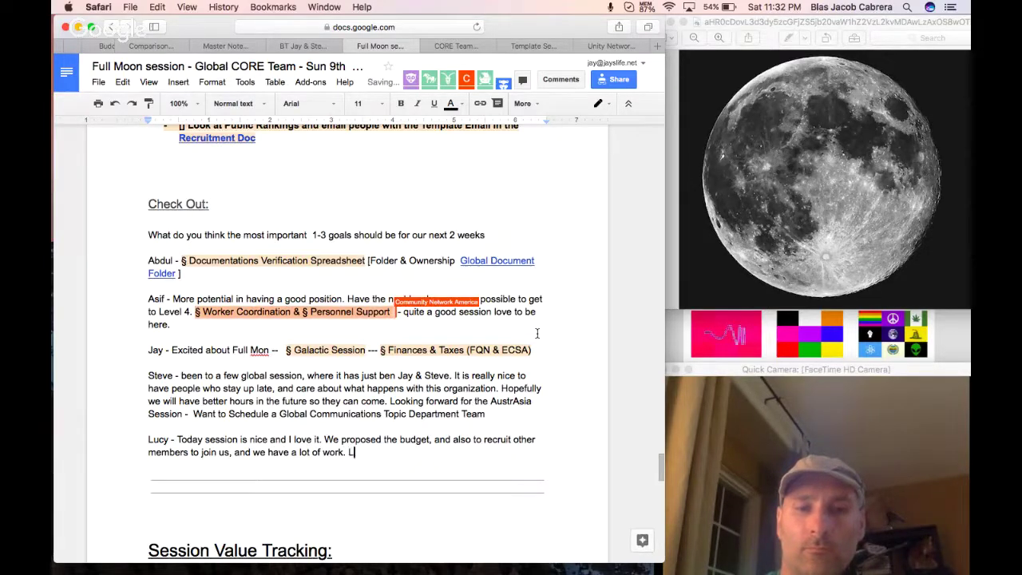
text(oved today)
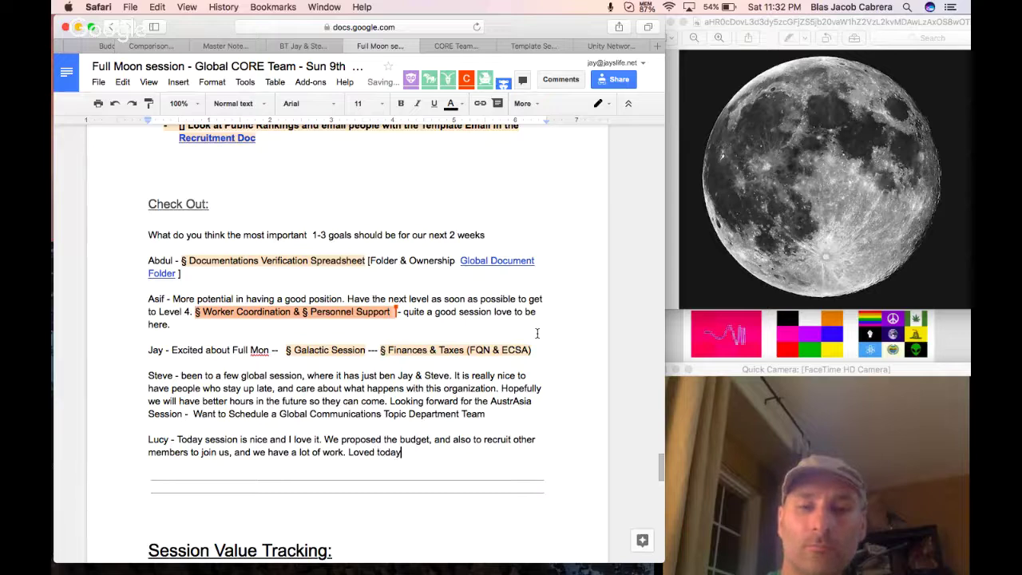
text('s session. )
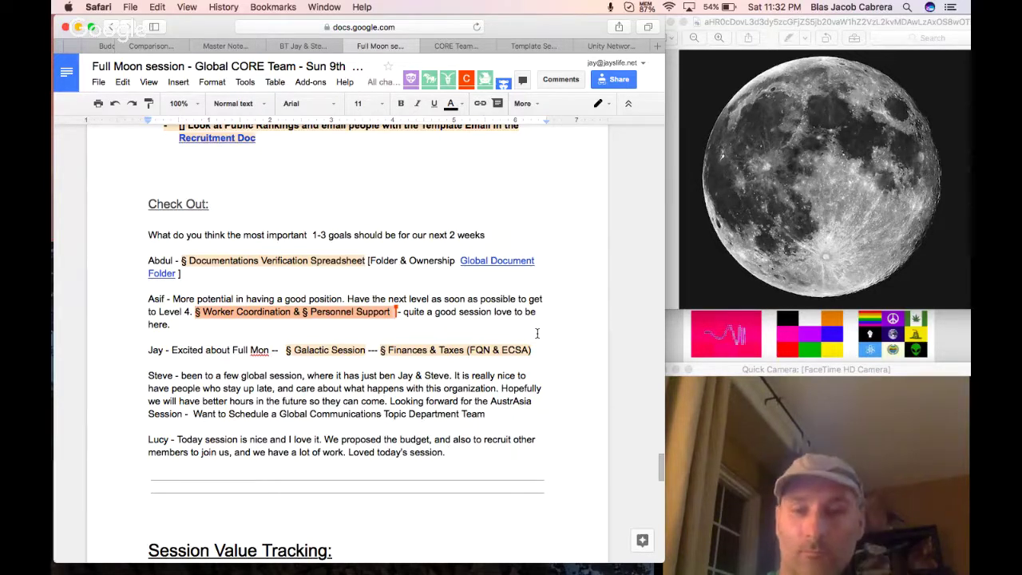
text(Move )
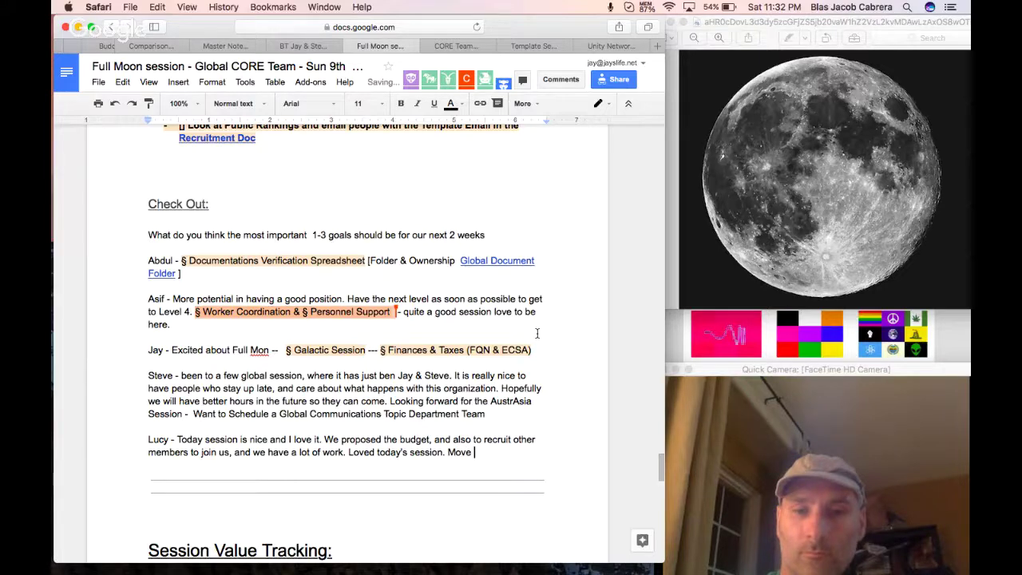
text(forward and )
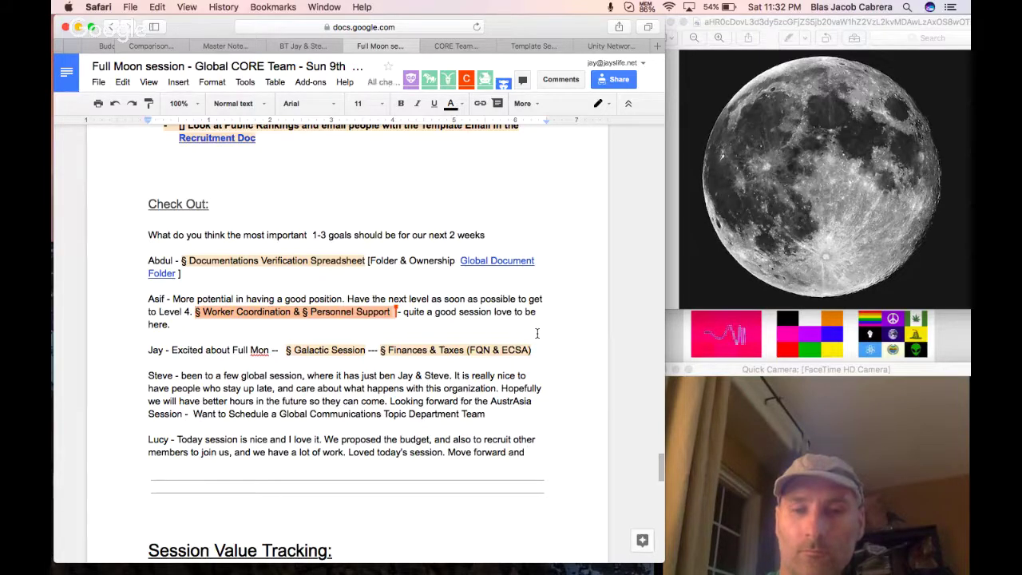
text(make sure those are )
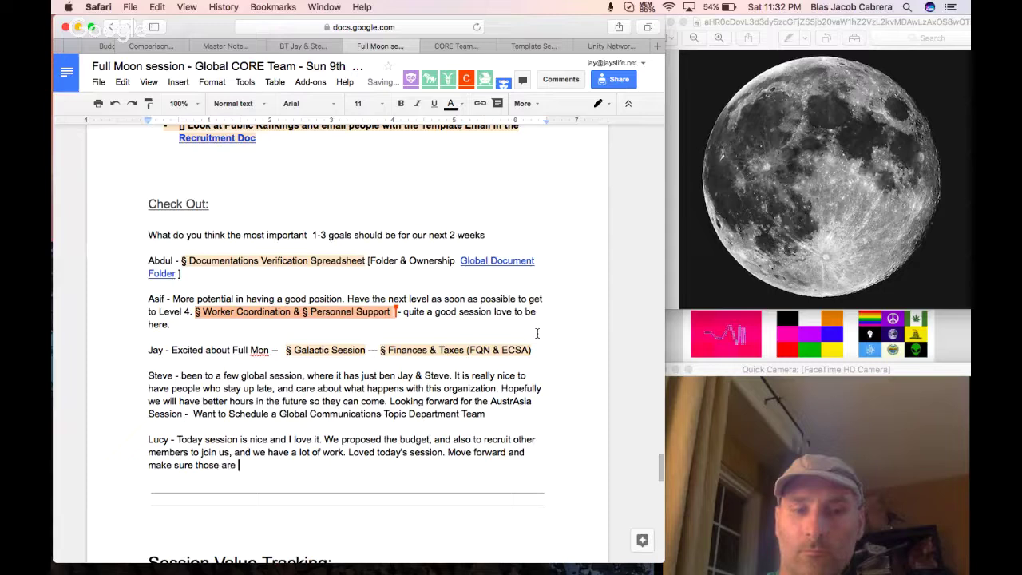
text(recruited ar)
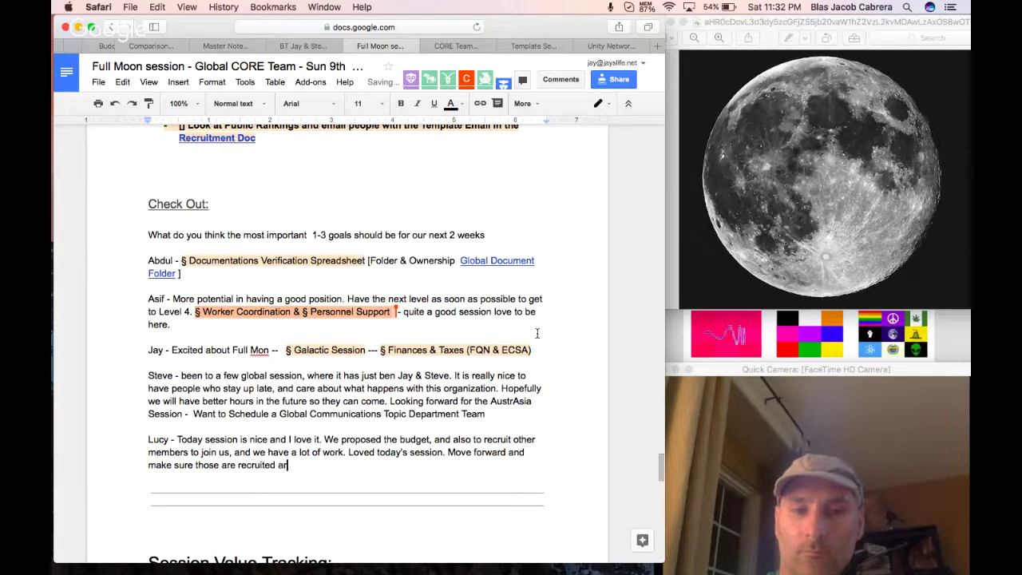
text(e joining us)
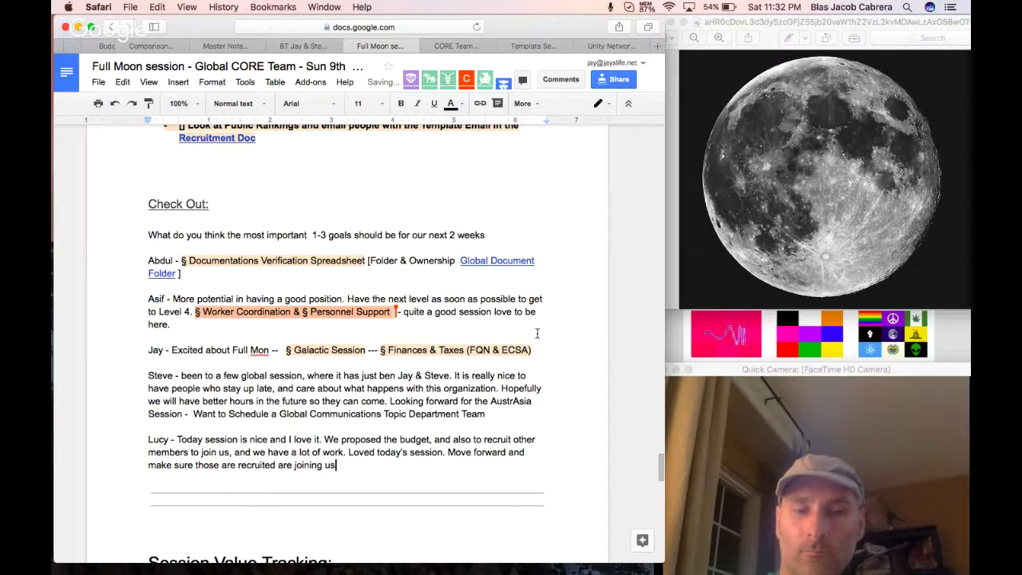
text( well.)
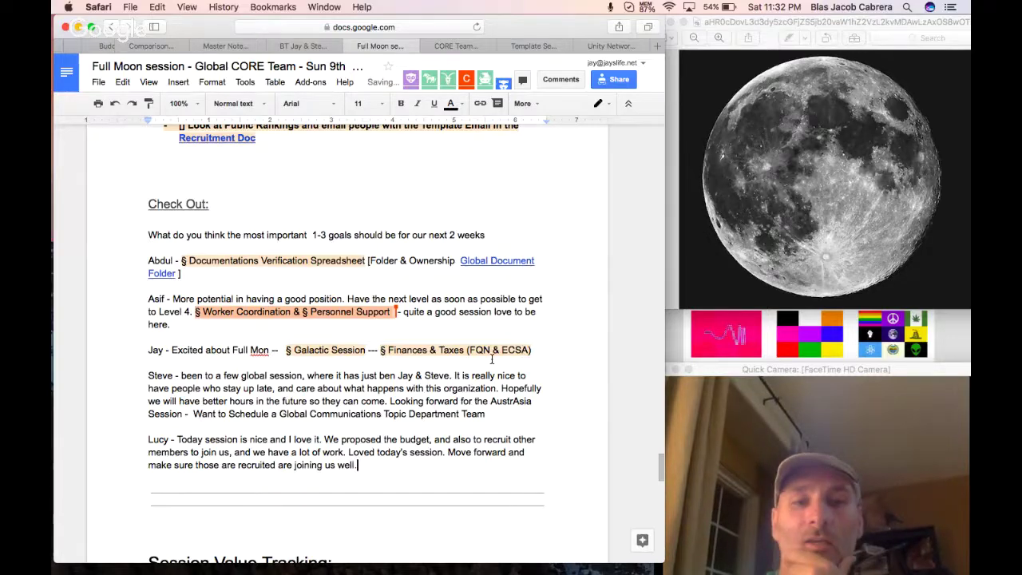
Add a top-level bullet 'Each Quintant will have 2 Managers:' under Senior Manager Position.
scroll(491, 359, up, 8)
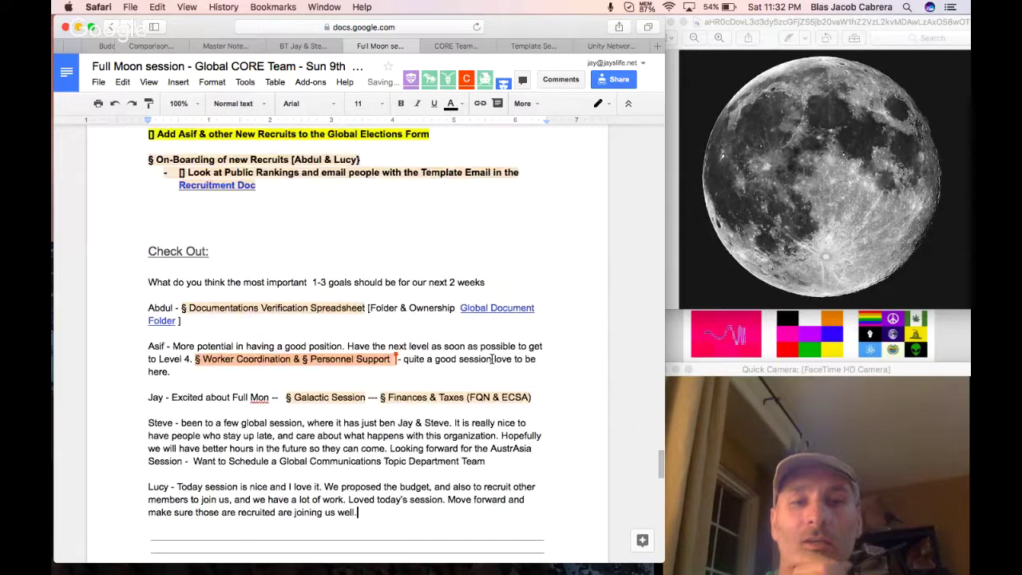
scroll(491, 359, up, 14)
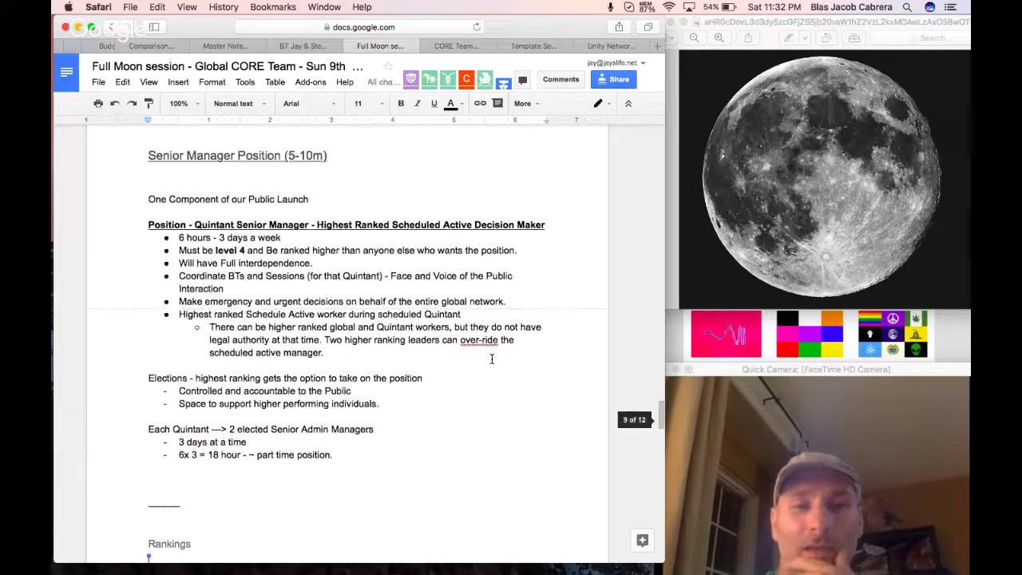
scroll(491, 359, up, 8)
scroll(491, 359, down, 5)
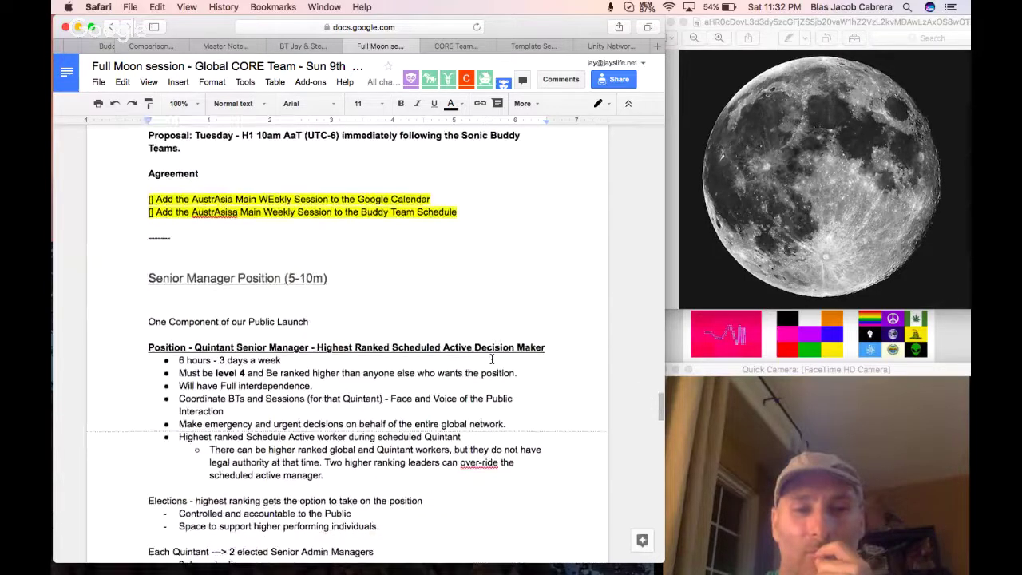
scroll(491, 358, down, 3)
click(356, 367)
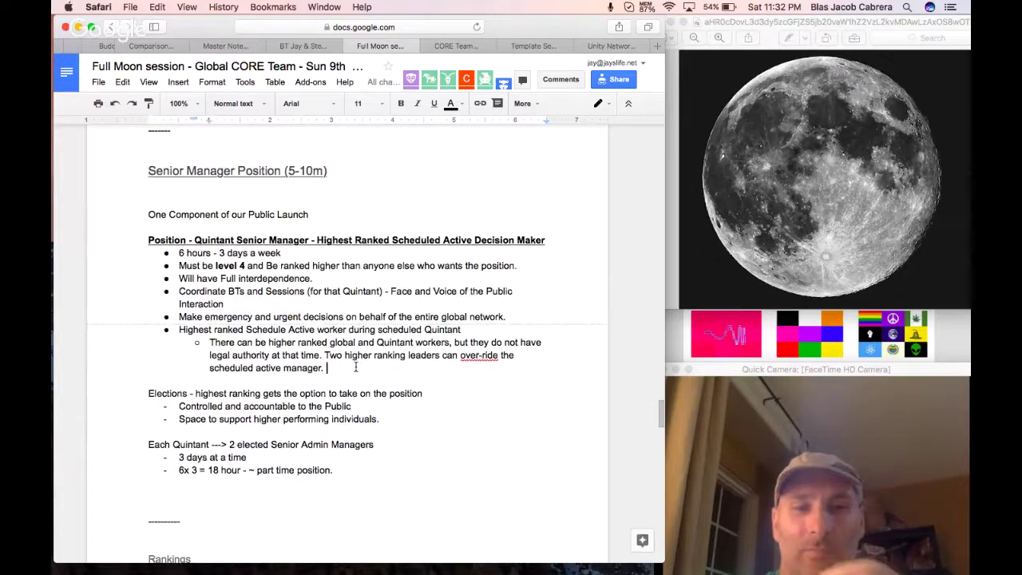
key(Return)
key(shift+Tab)
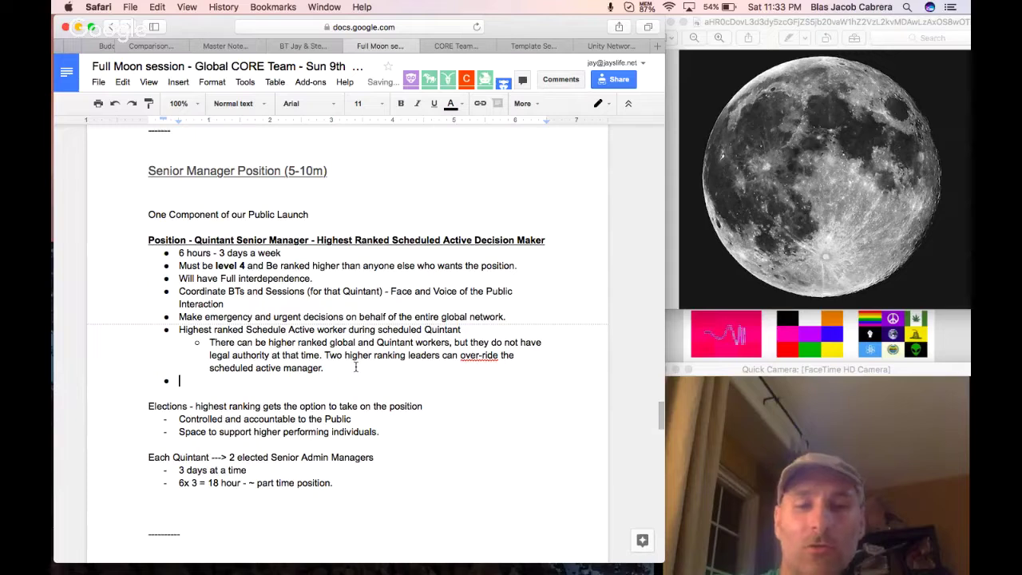
text(EAch Q)
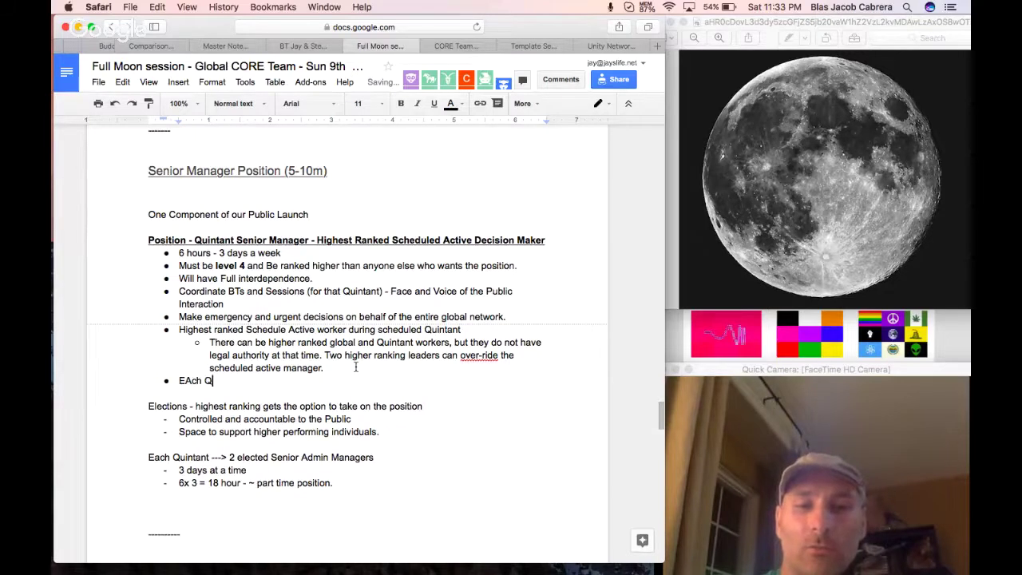
text(uintant will have )
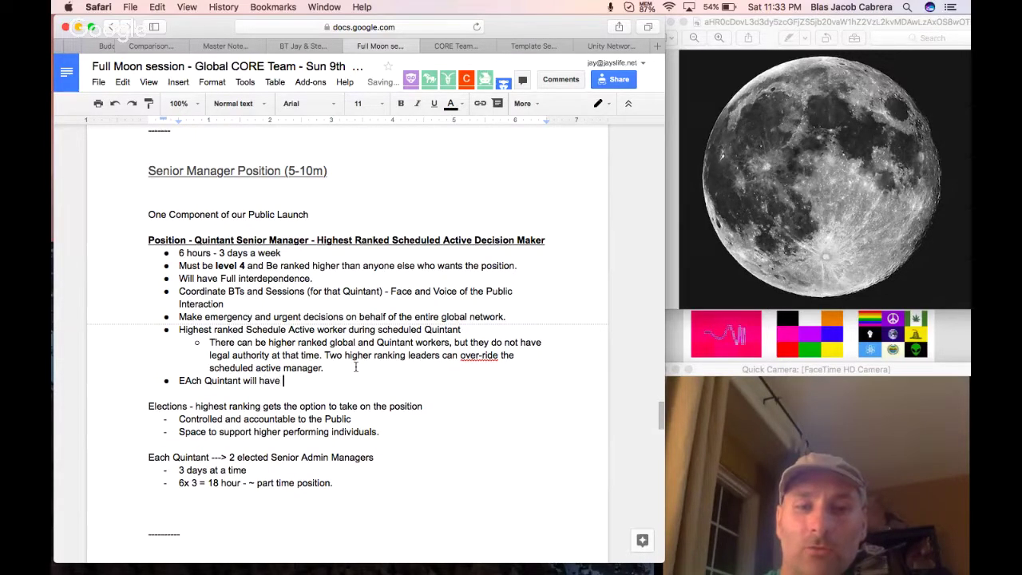
text(2 Manager)
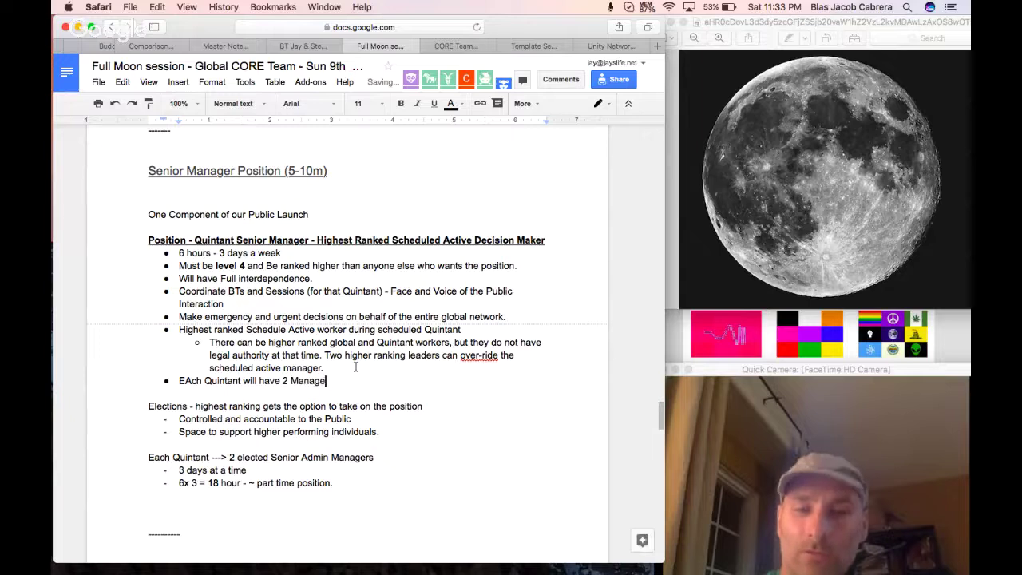
text(s:)
Add a sub-bullet requiring one manager at Global Steering Team Quarter Moons, fixing 'managers' and 'Each'.
key(Return)
key(Tab)
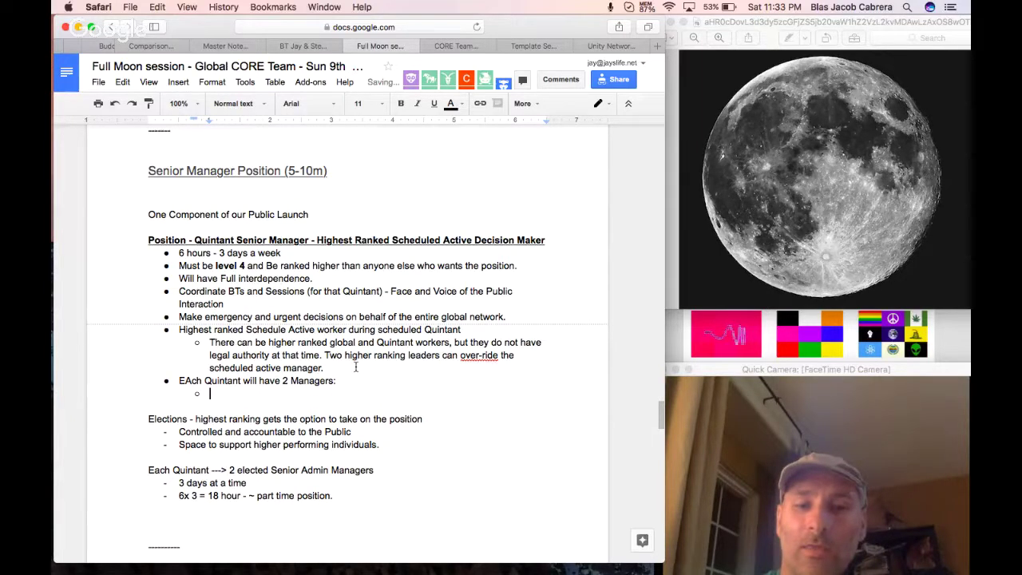
text(Required to sen)
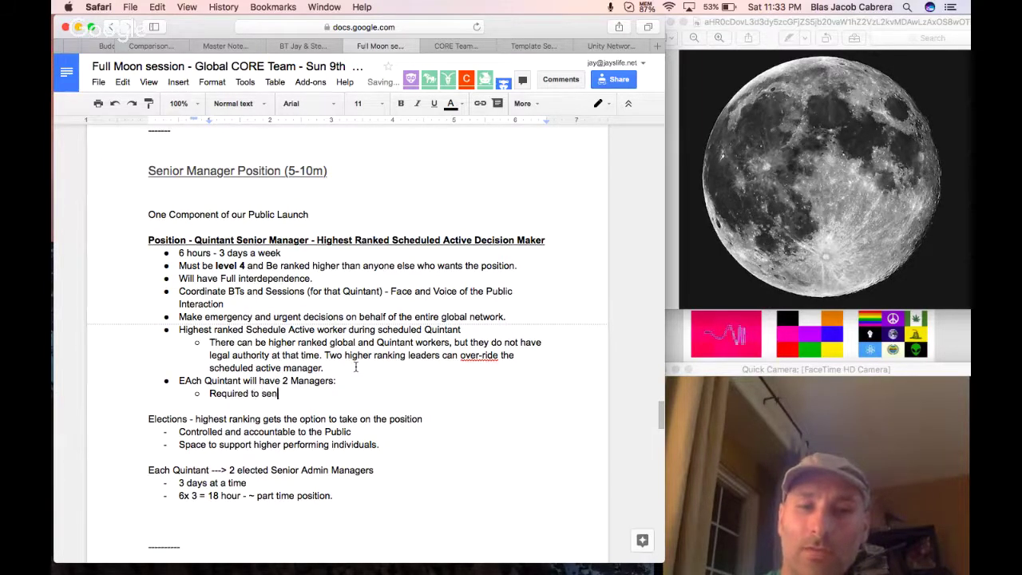
text(d min of 1 of the mangers to)
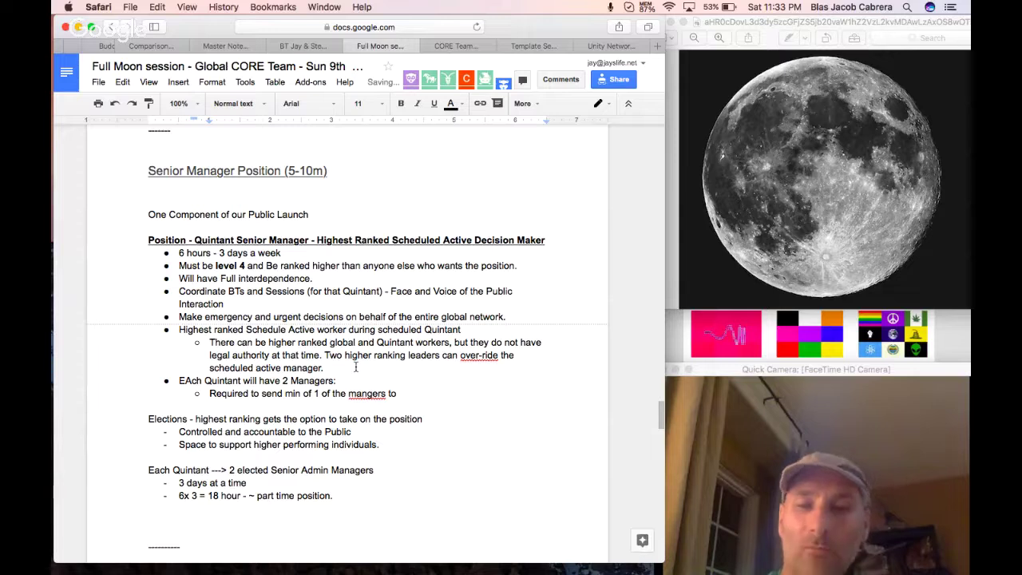
text( represent the Quinant at)
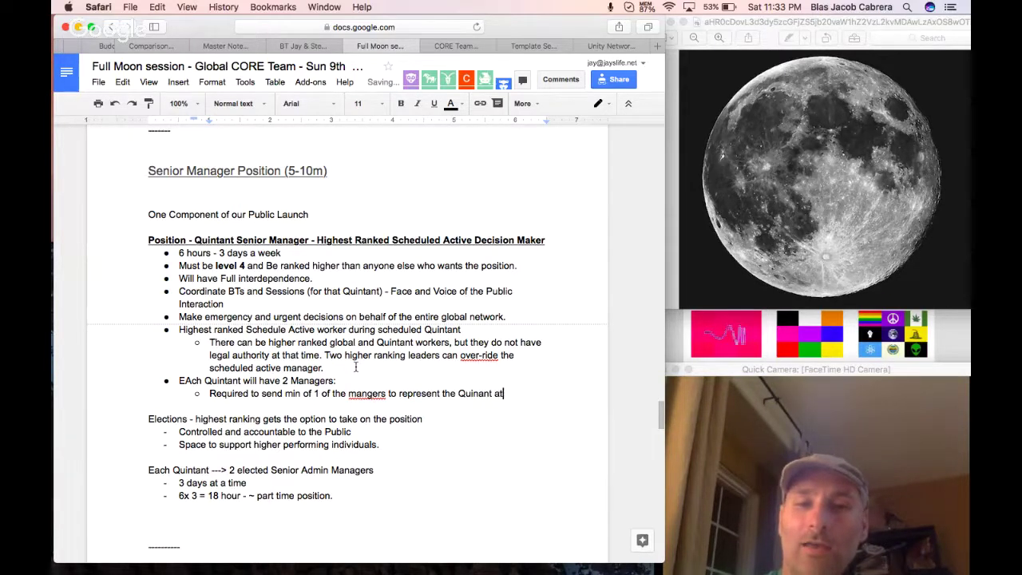
text( the Global St)
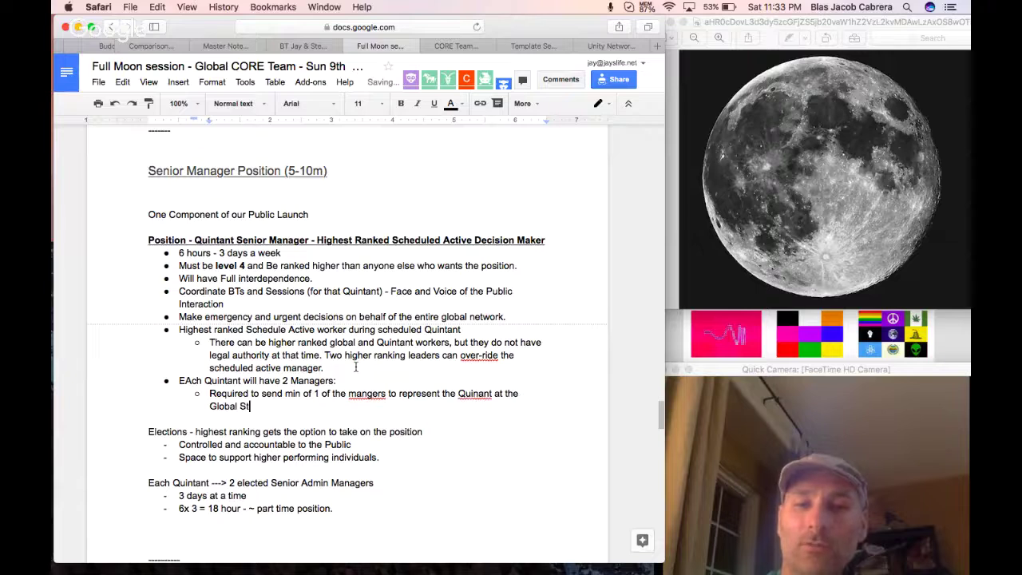
text(eering Team - )
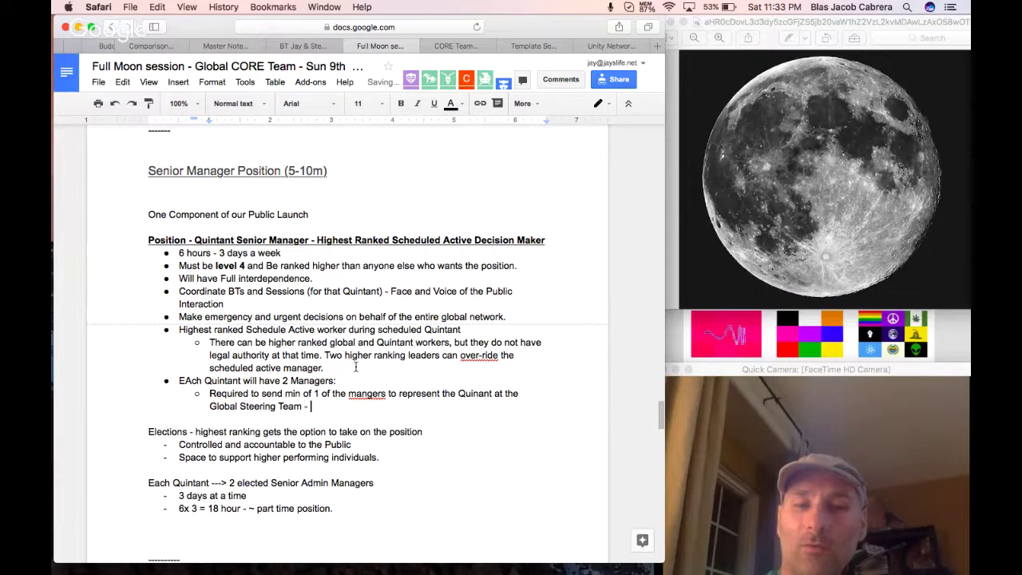
text(Quarter Moons)
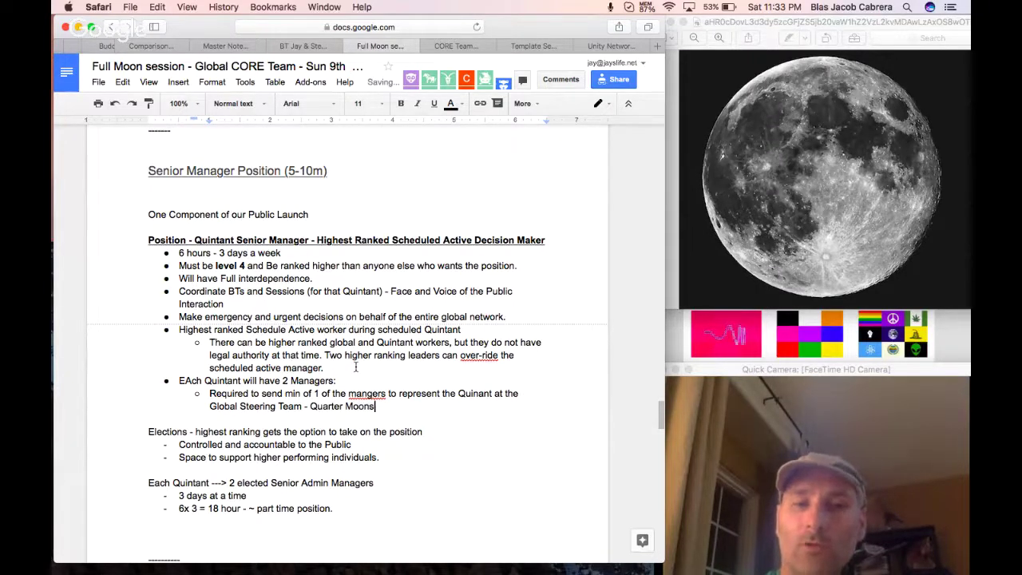
right_click(361, 394)
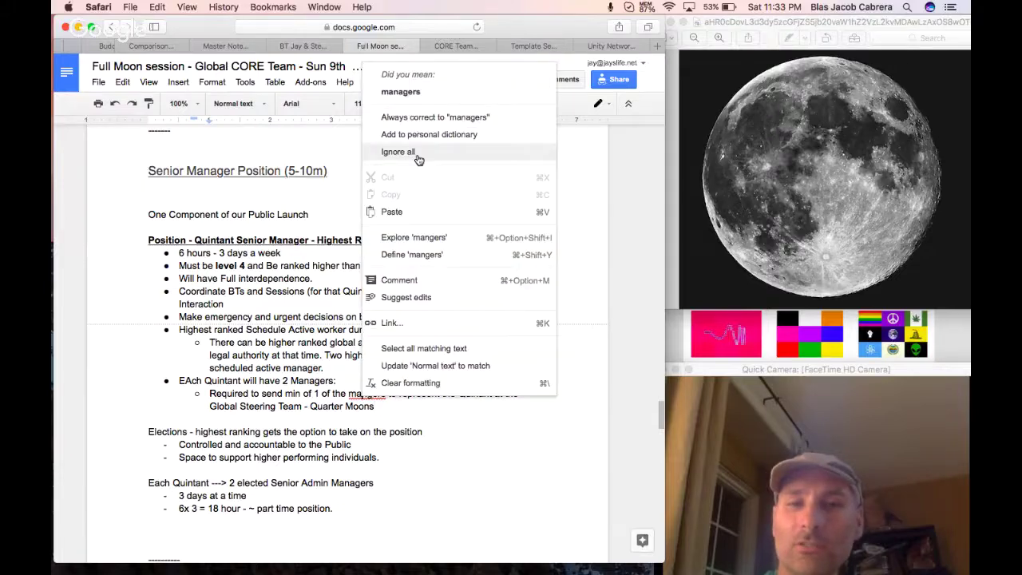
click(428, 96)
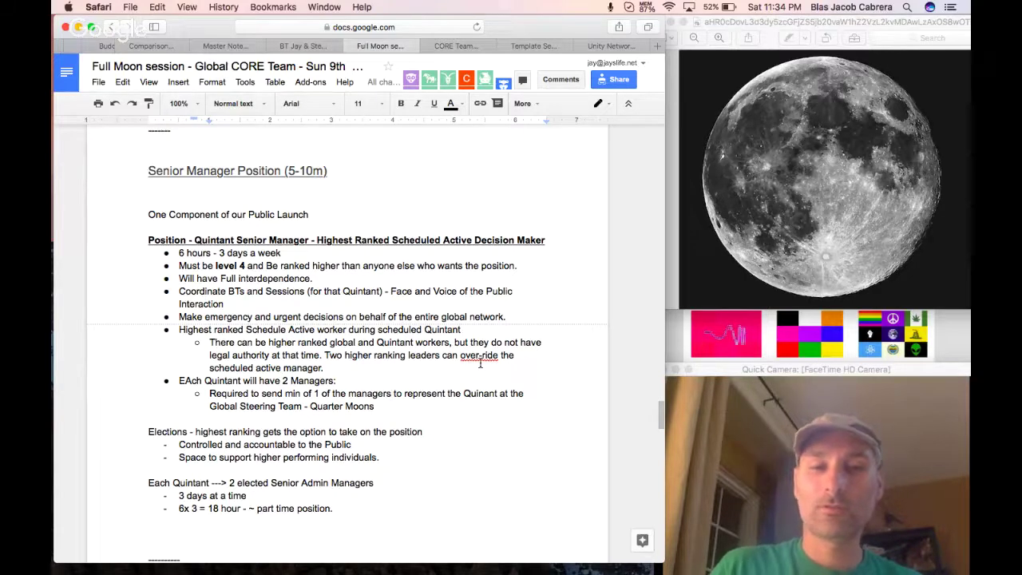
click(189, 381)
key(BackSpace)
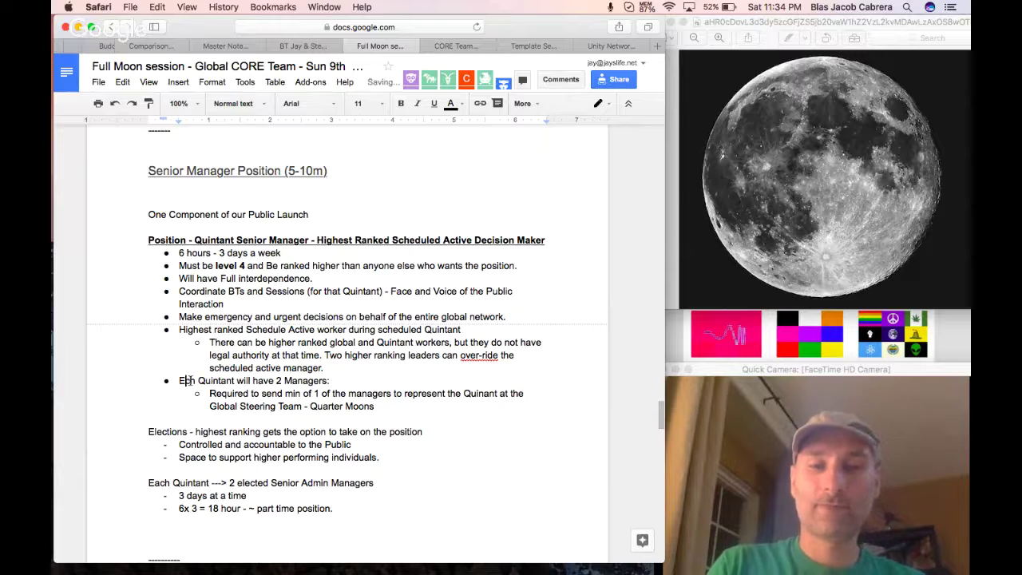
text(ac)
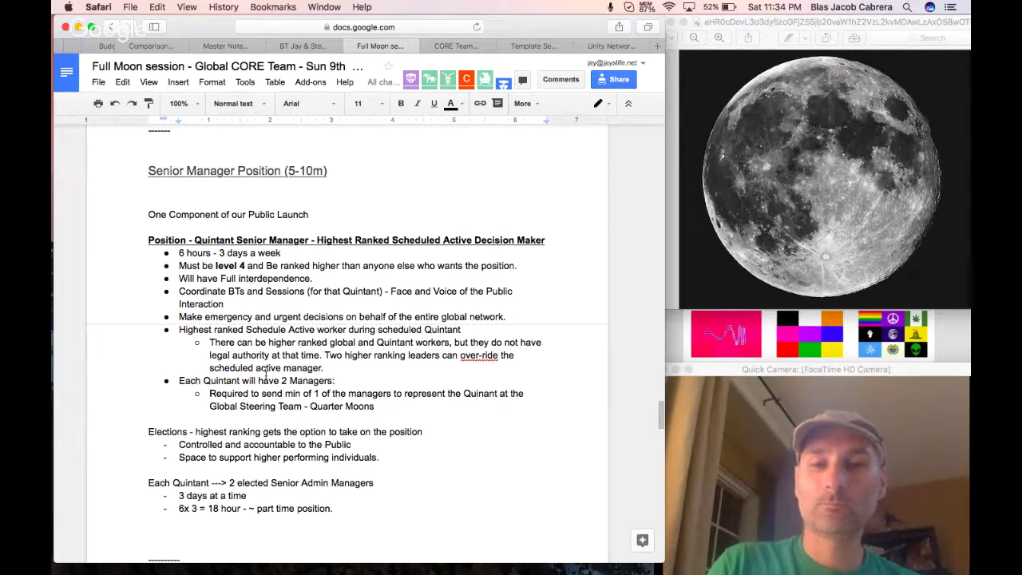
scroll(266, 375, down, 15)
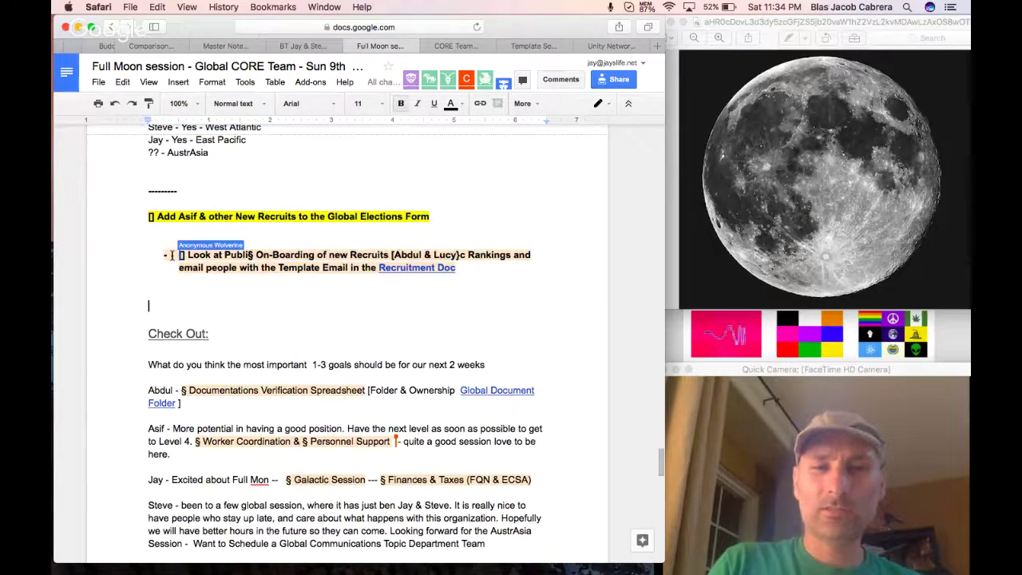
Correct 'Publi c' to 'Public' in the Public Rankings task.
drag(173, 255, 186, 256)
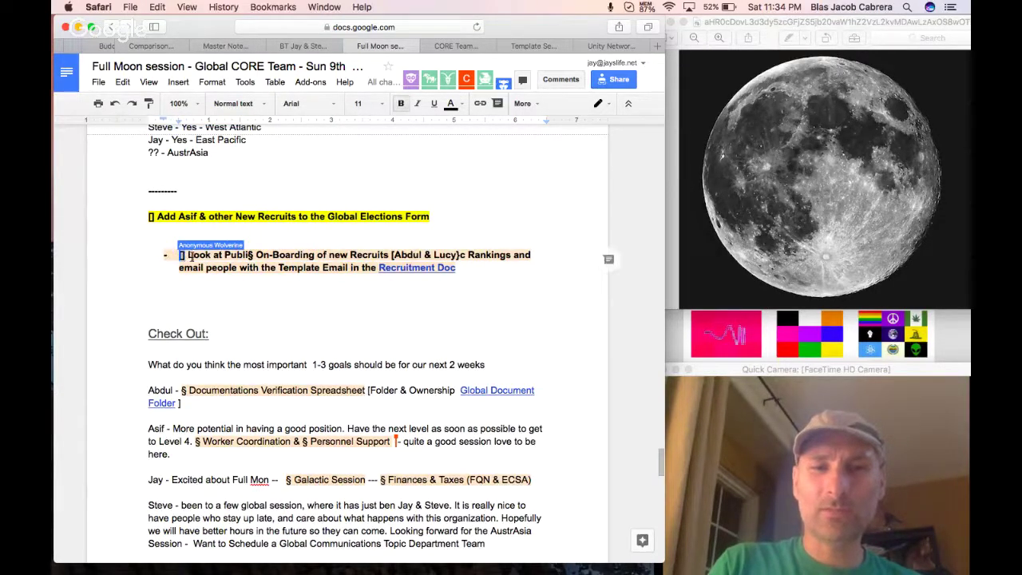
click(229, 256)
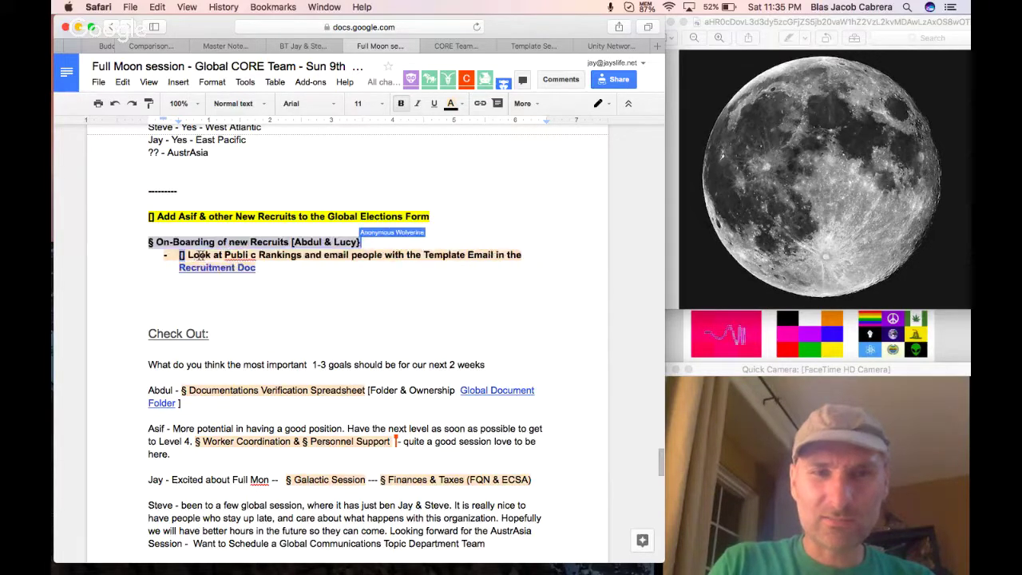
click(254, 255)
key(BackSpace)
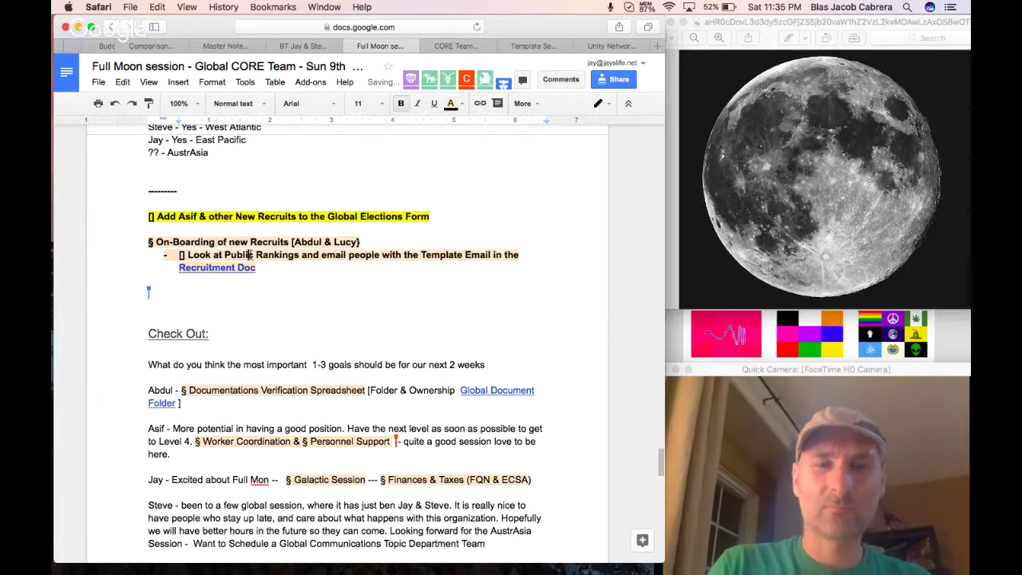
Copy the On-Boarding of new Recruits lines into Priority Responsibilities.
drag(255, 269, 150, 240)
scroll(332, 222, up, 15)
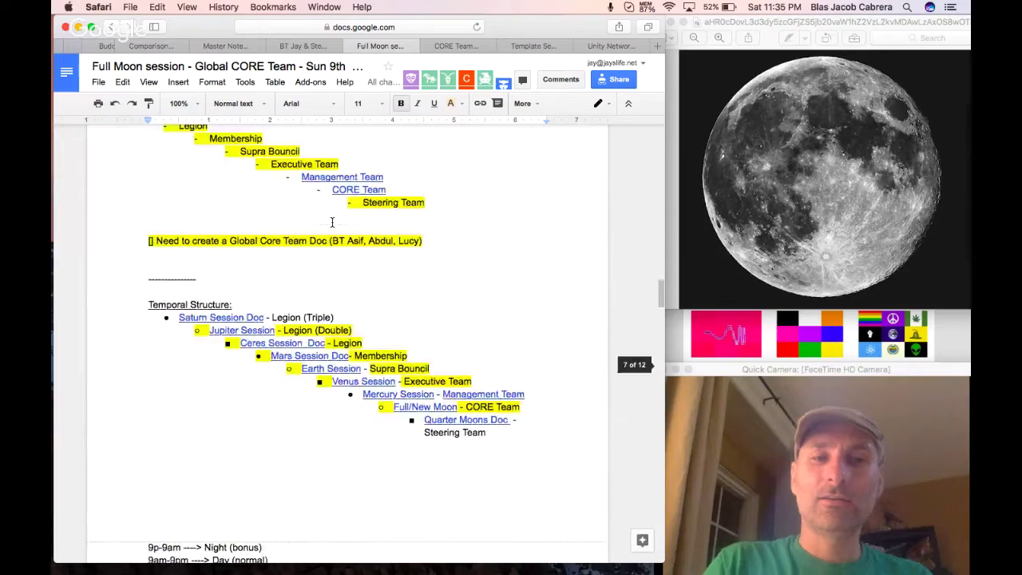
scroll(332, 222, up, 10)
scroll(332, 222, down, 10)
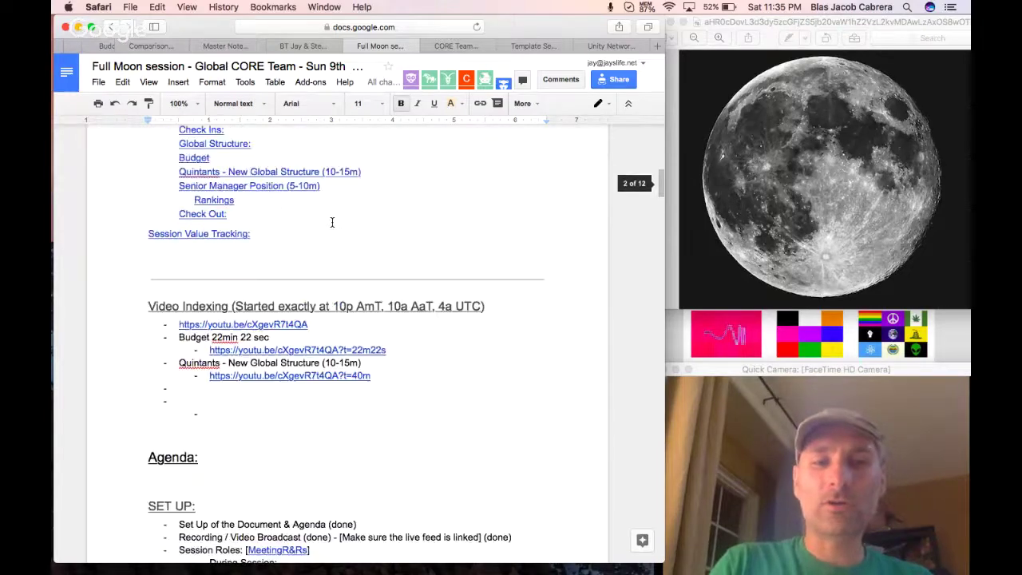
scroll(331, 222, down, 5)
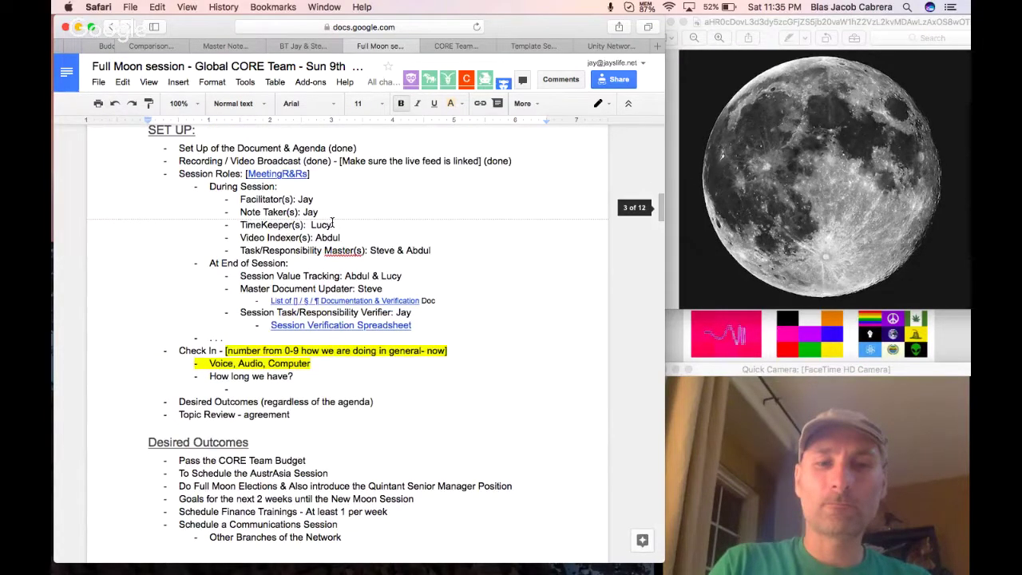
scroll(331, 224, down, 15)
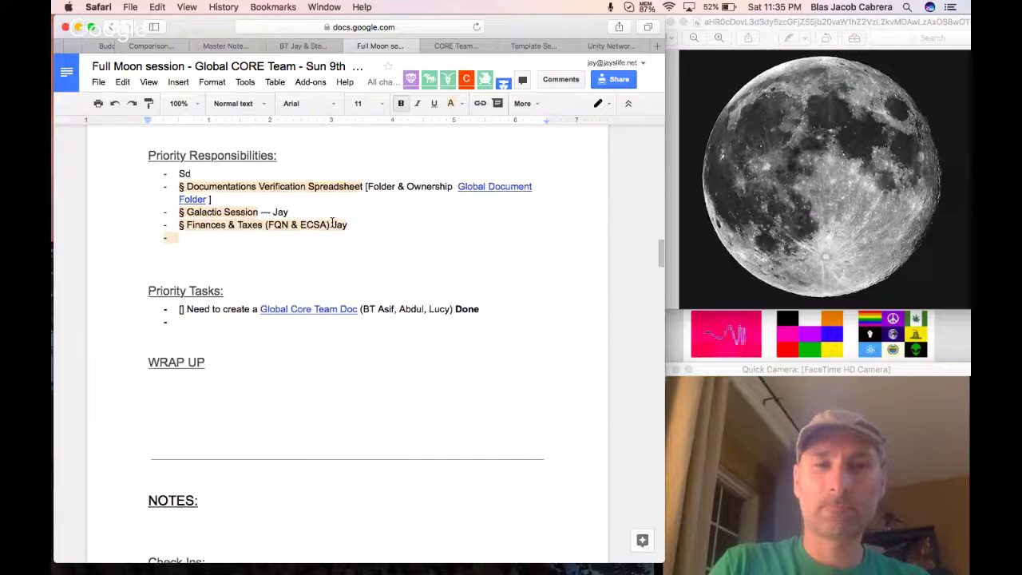
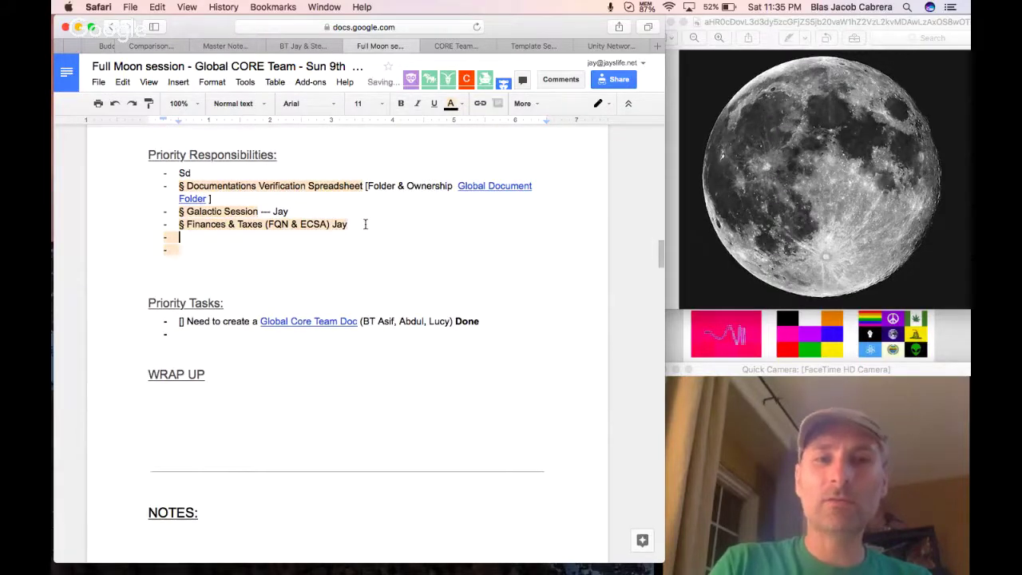
Move the 'Look at Public Rankings' task from Responsibilities into the Priority Tasks bullet.
drag(281, 262, 173, 252)
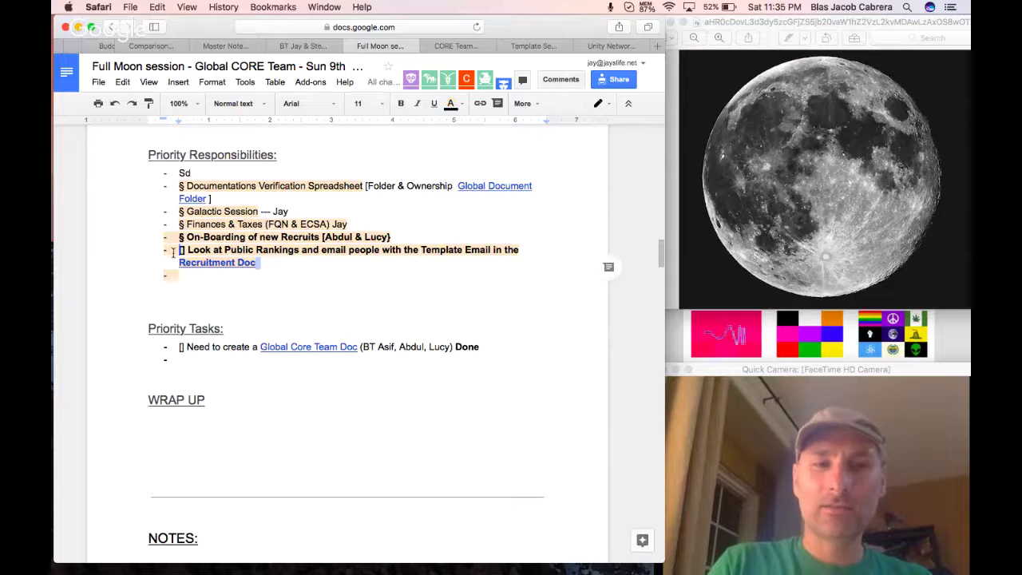
click(269, 266)
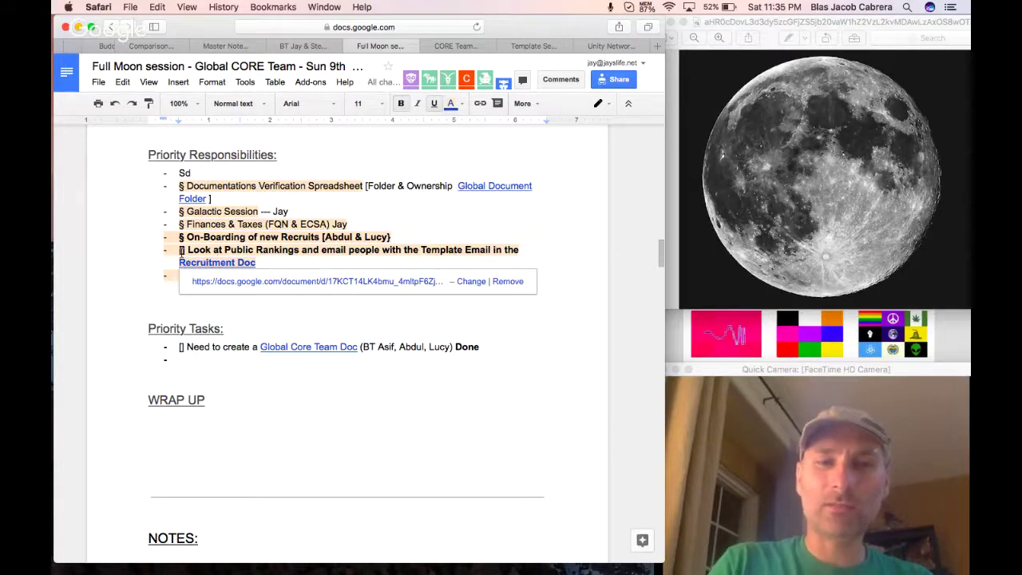
triple_click(274, 266)
key(ctrl+c)
key(BackSpace)
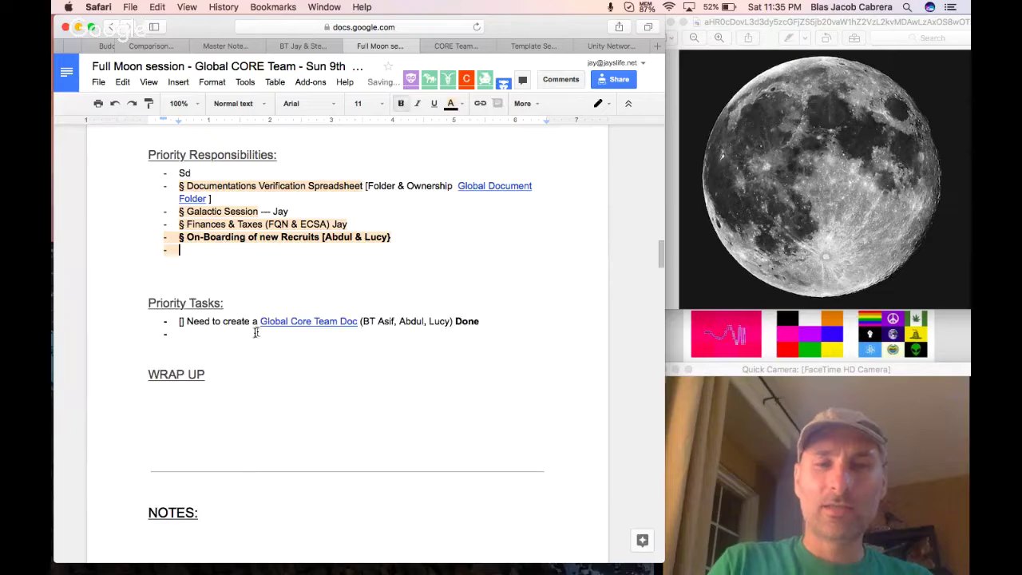
click(262, 334)
key(ctrl+v)
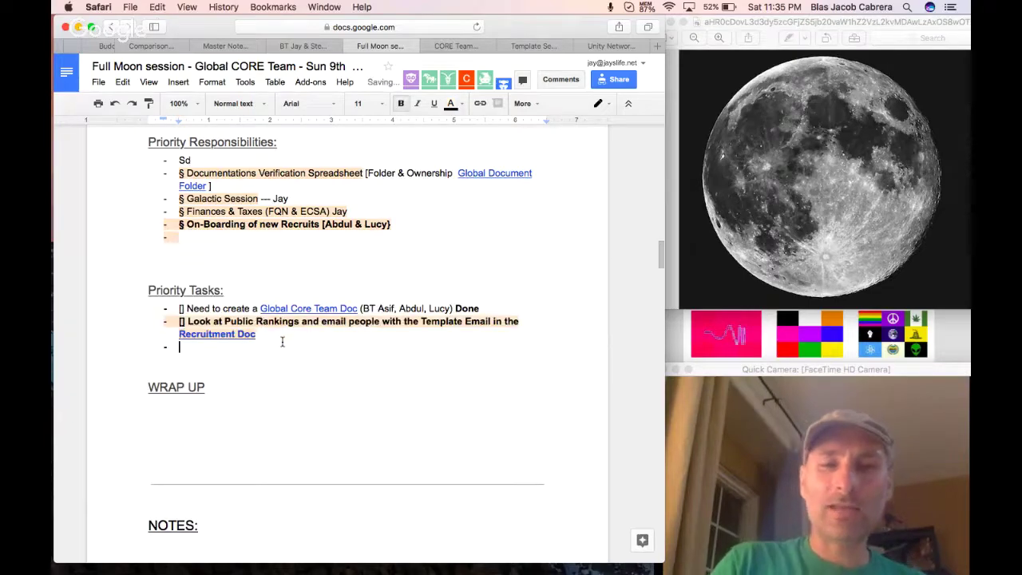
Highlight both Priority Tasks lines in yellow.
scroll(263, 335, down, 5)
scroll(282, 342, down, 15)
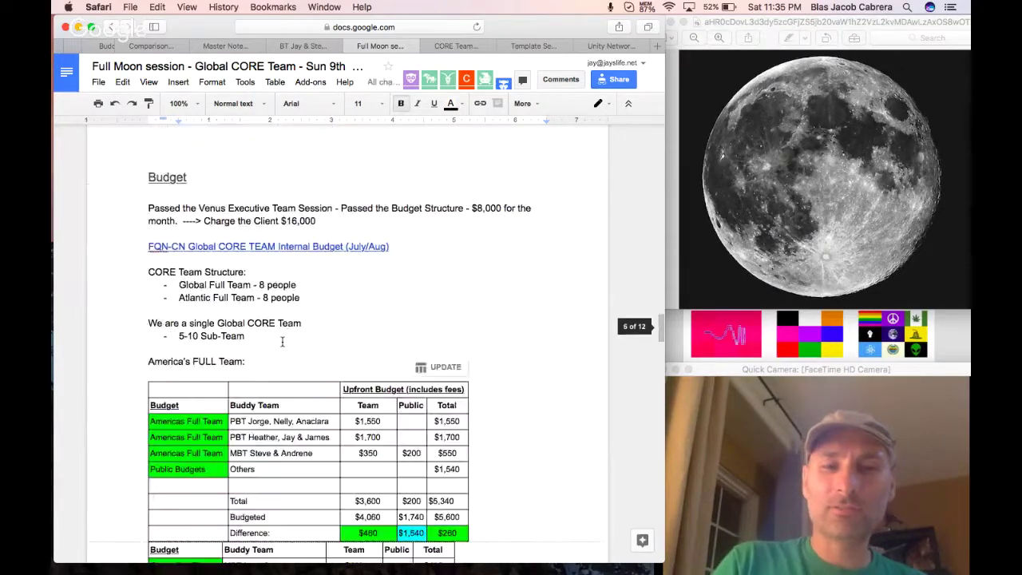
scroll(282, 342, down, 12)
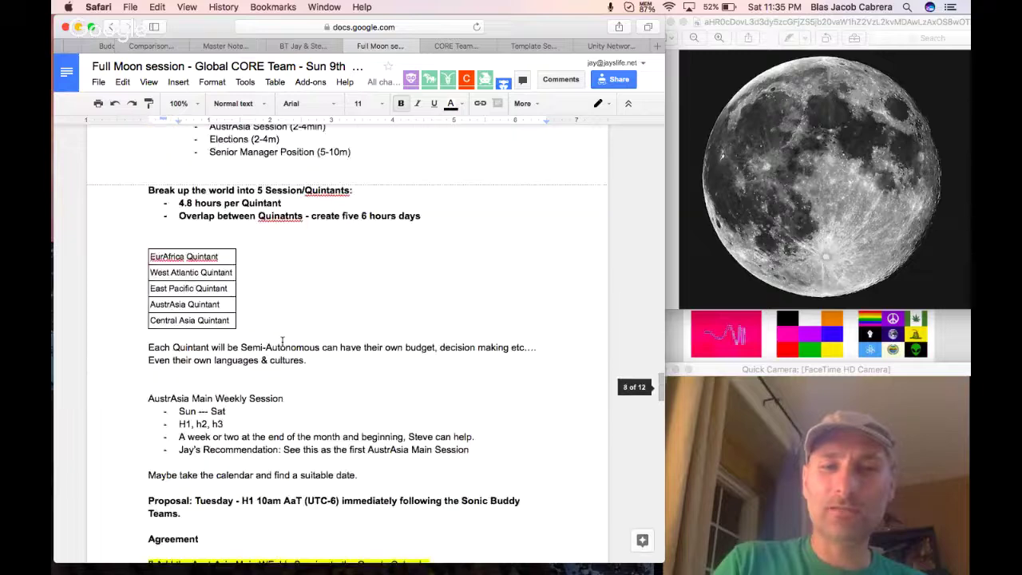
scroll(282, 341, down, 15)
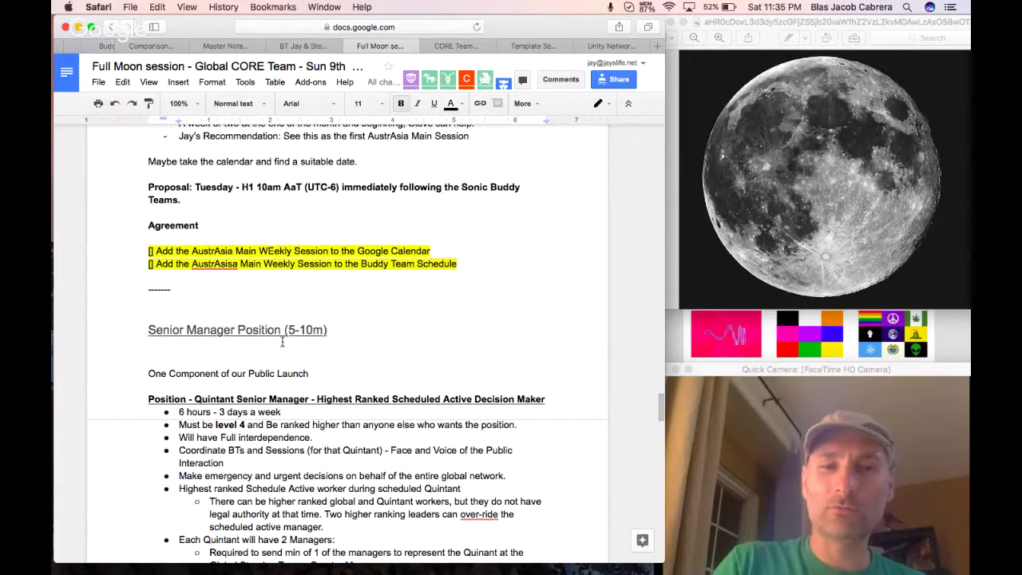
scroll(282, 342, down, 5)
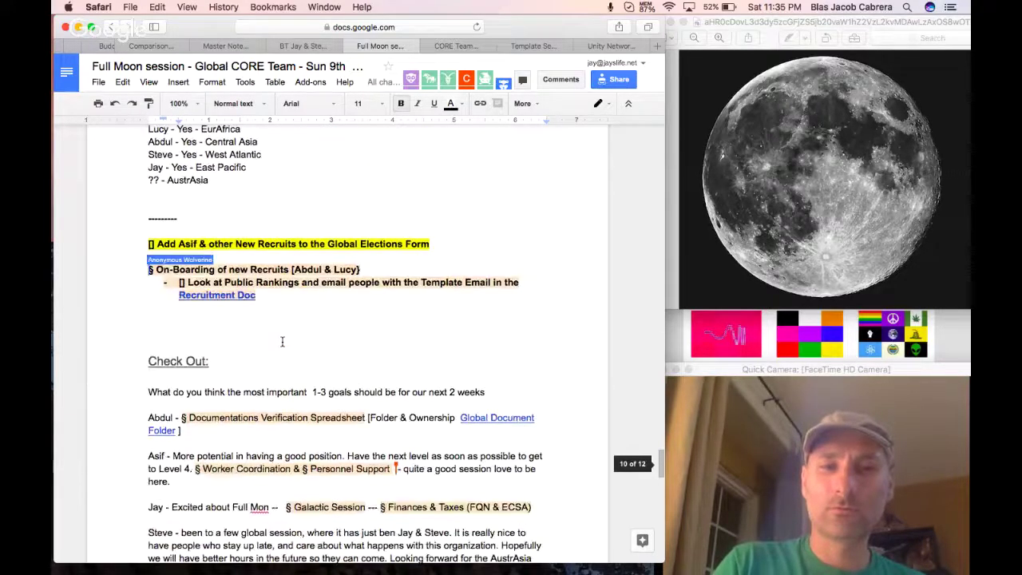
scroll(281, 341, up, 15)
scroll(281, 341, up, 20)
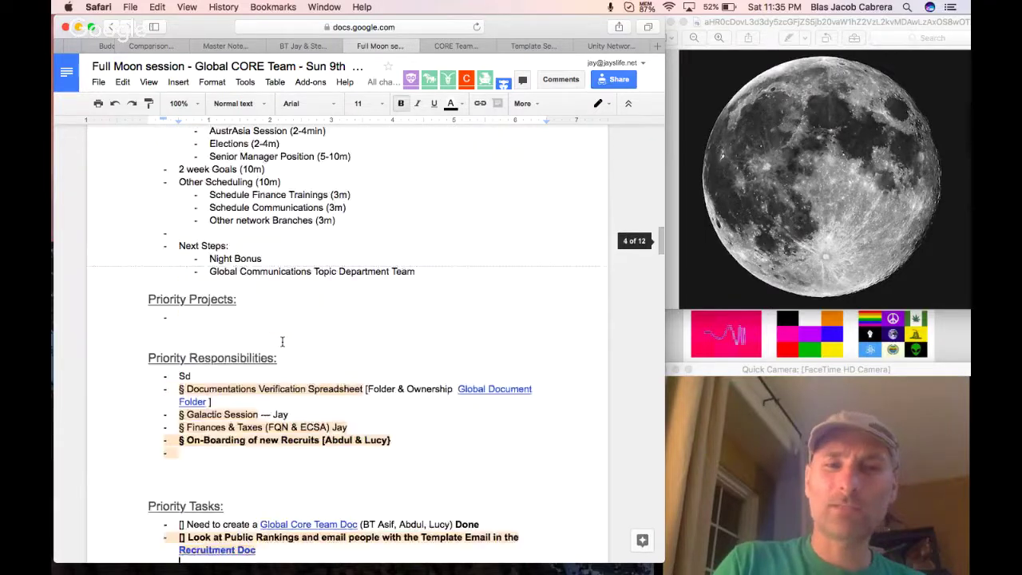
drag(606, 424, 177, 396)
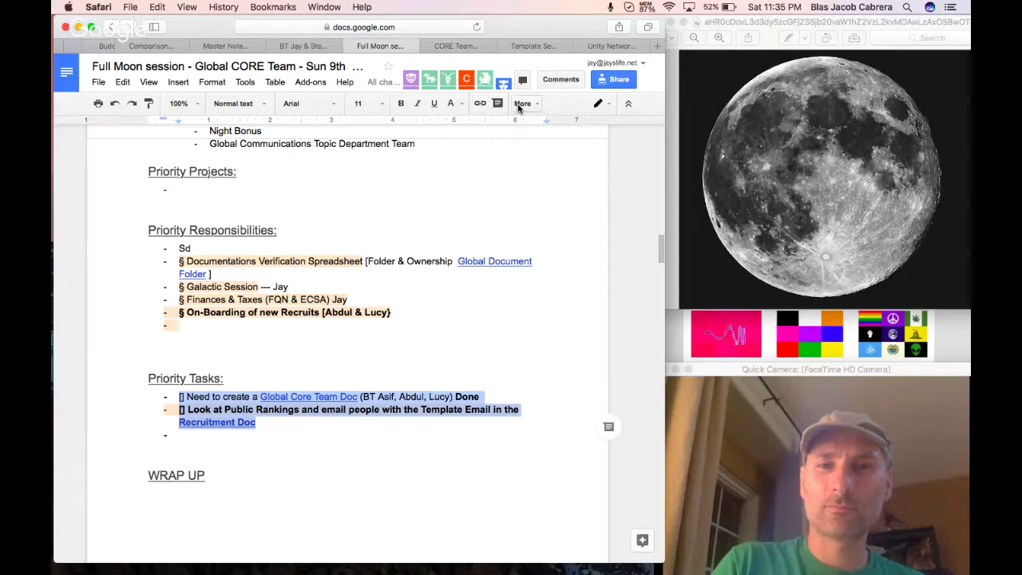
click(521, 103)
click(453, 104)
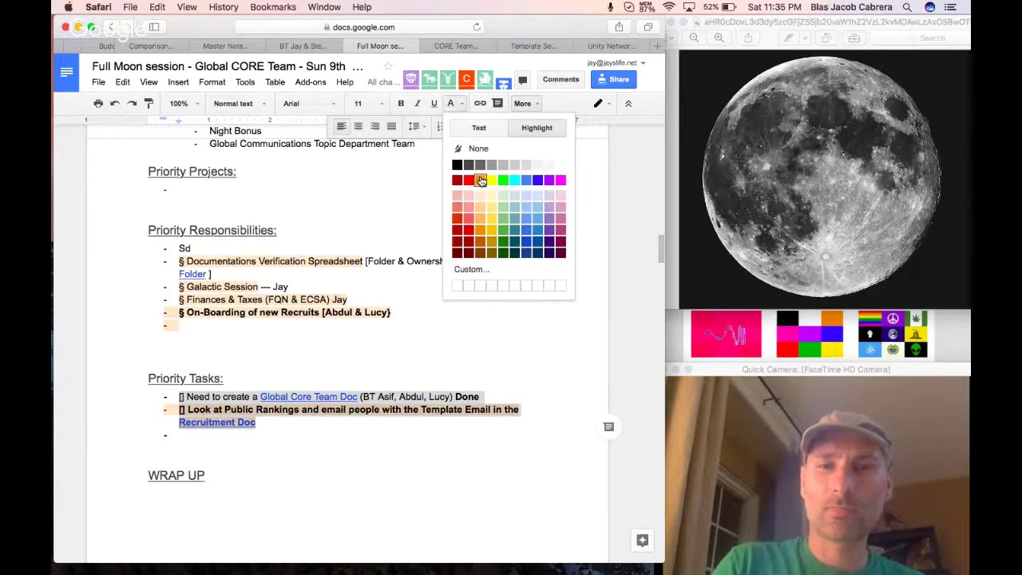
click(492, 181)
click(243, 384)
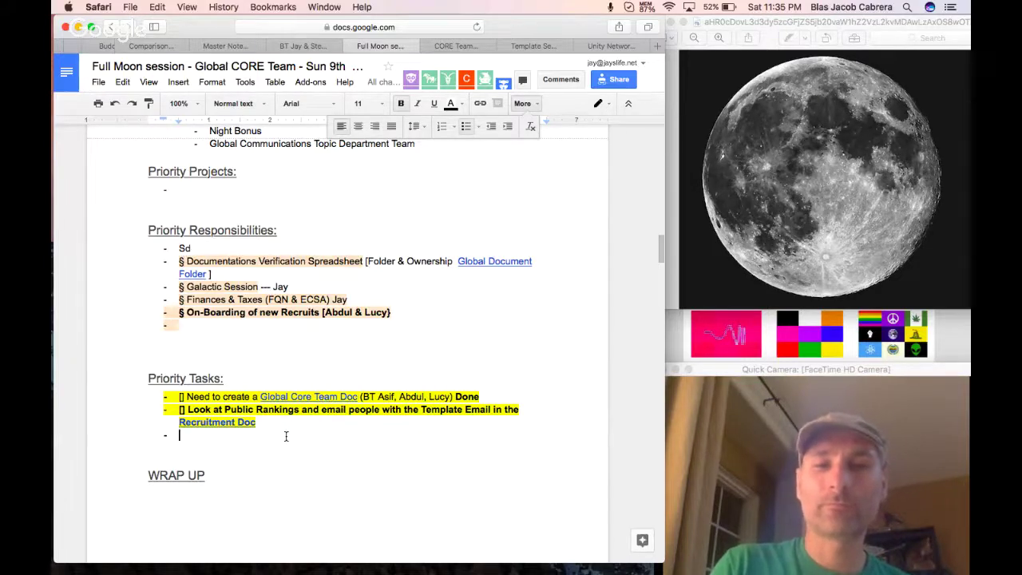
Delete the stray 'Sd' text and empty bullets from Priority Responsibilities, then open the Session Verification Spreadsheet link.
drag(191, 248, 164, 249)
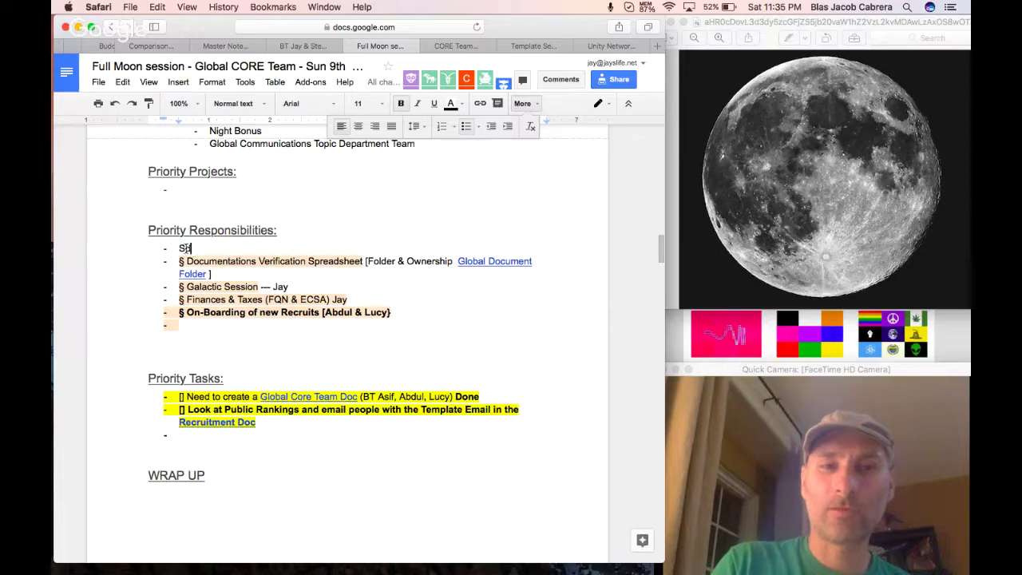
key(BackSpace)
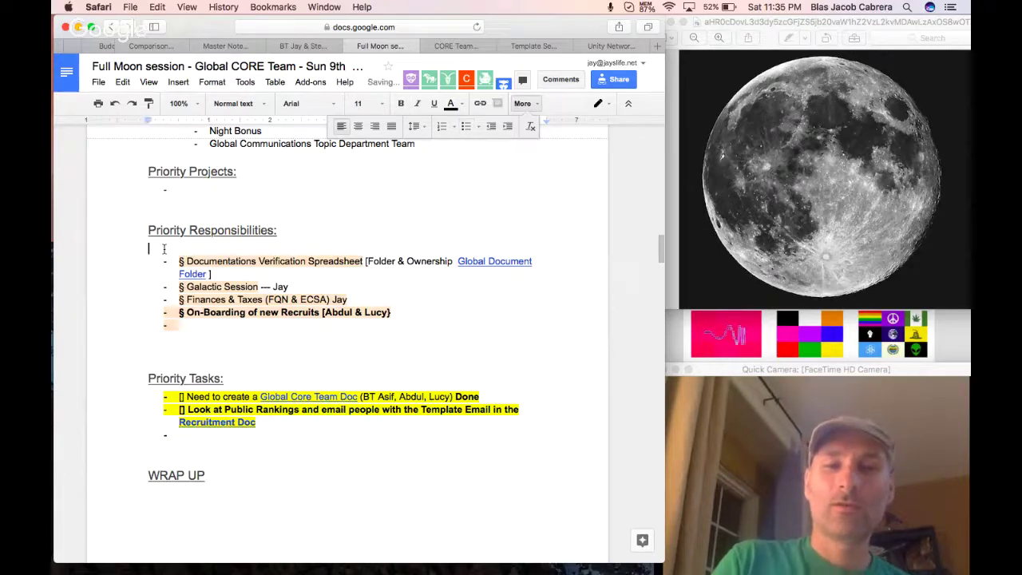
key(BackSpace)
click(214, 317)
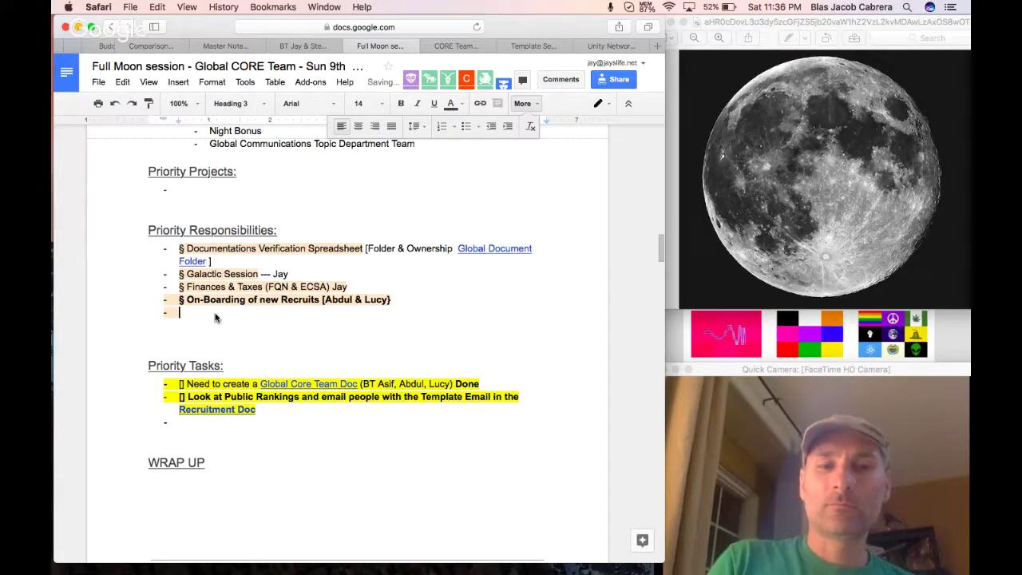
key(BackSpace)
key(BackSpace)
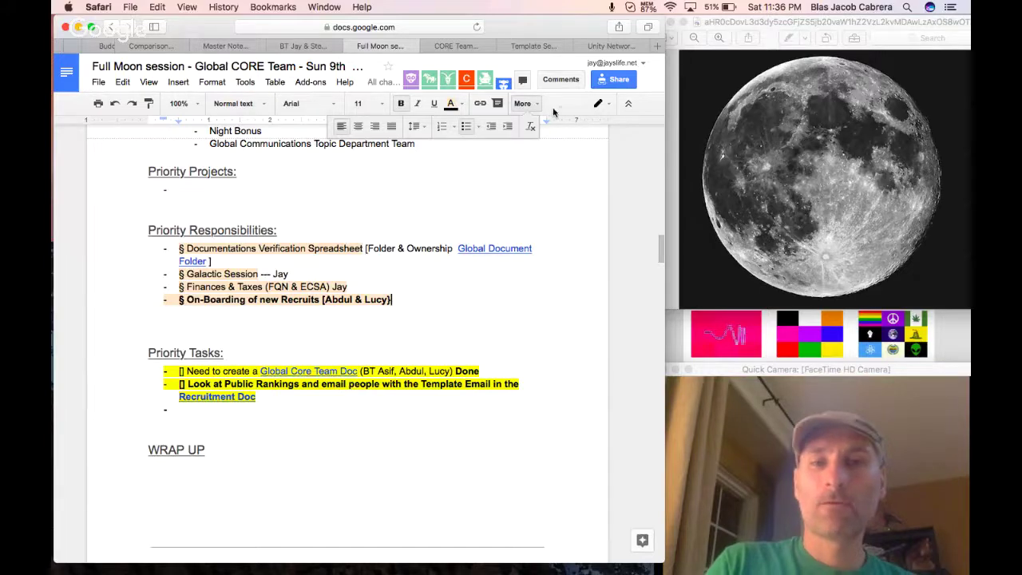
click(539, 310)
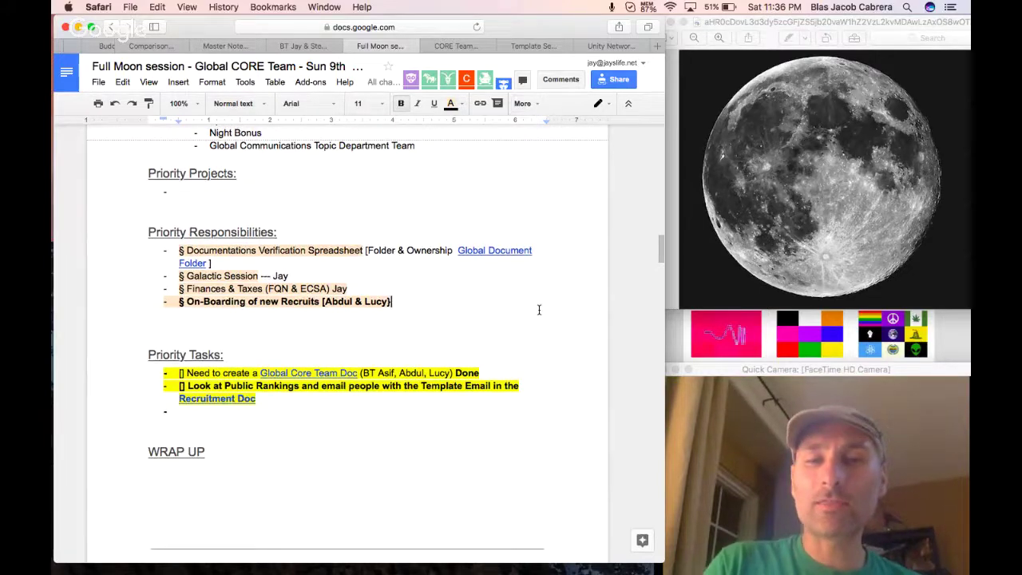
scroll(539, 310, up, 3)
scroll(539, 310, up, 10)
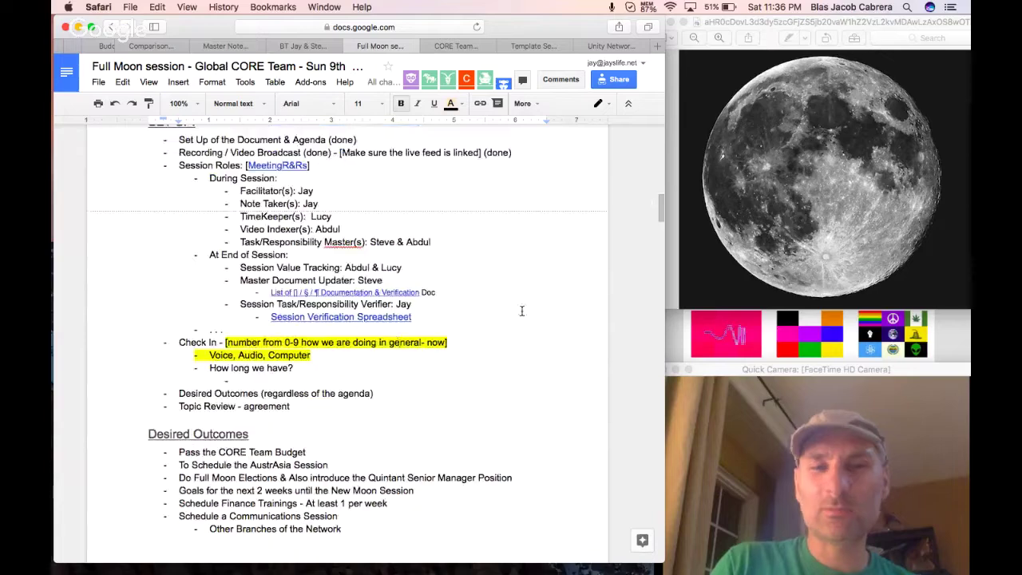
click(399, 317)
Insert a blank column left of Andromeda Session, headed 'Full Moon Session - Sun Jul 9th 2017'.
click(431, 336)
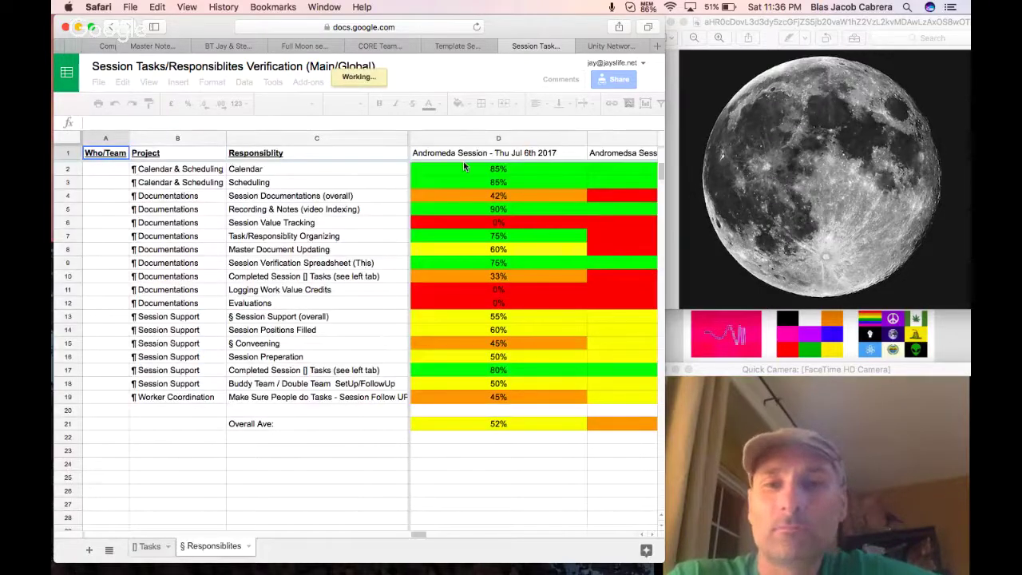
click(472, 137)
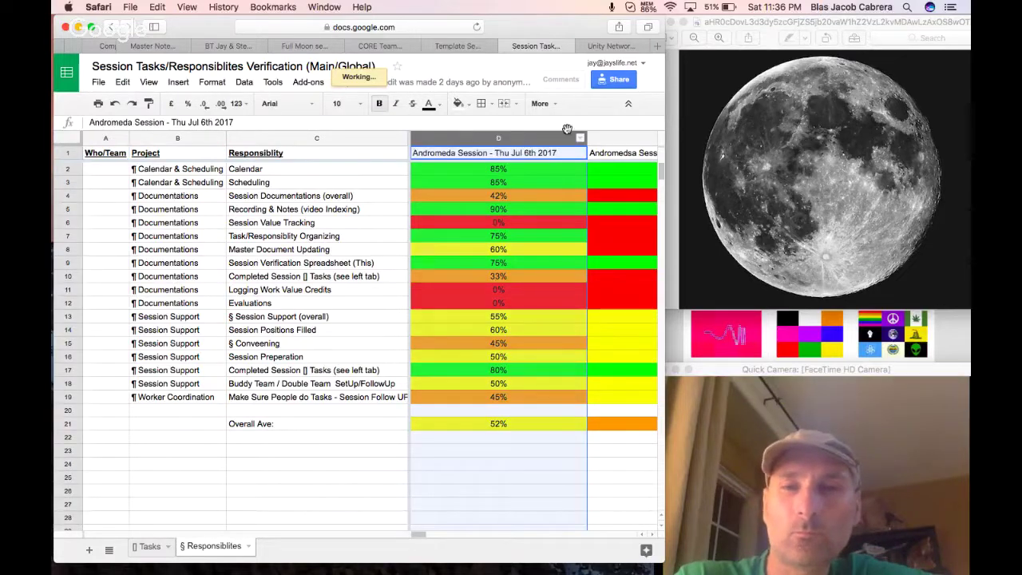
click(579, 139)
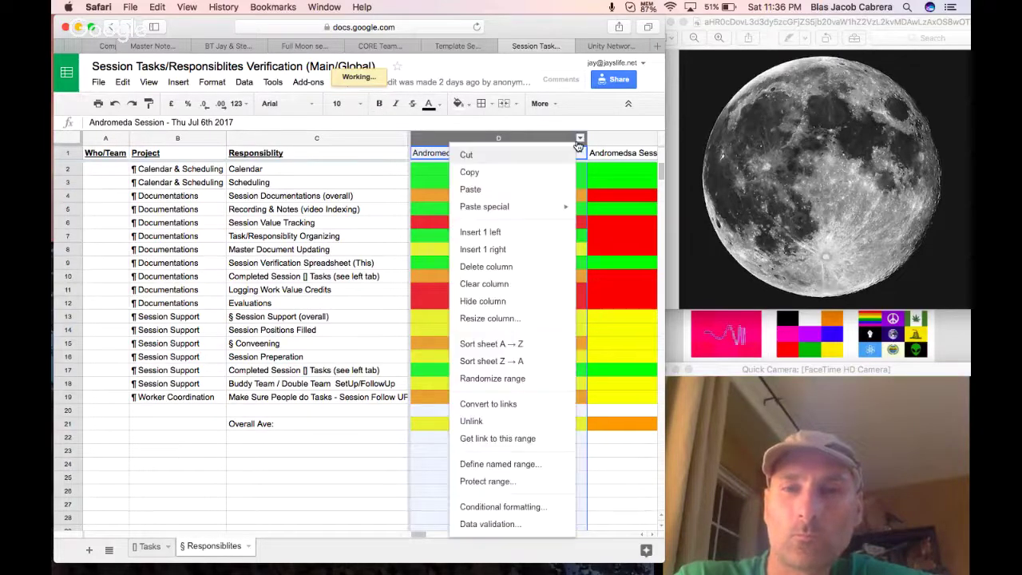
click(528, 233)
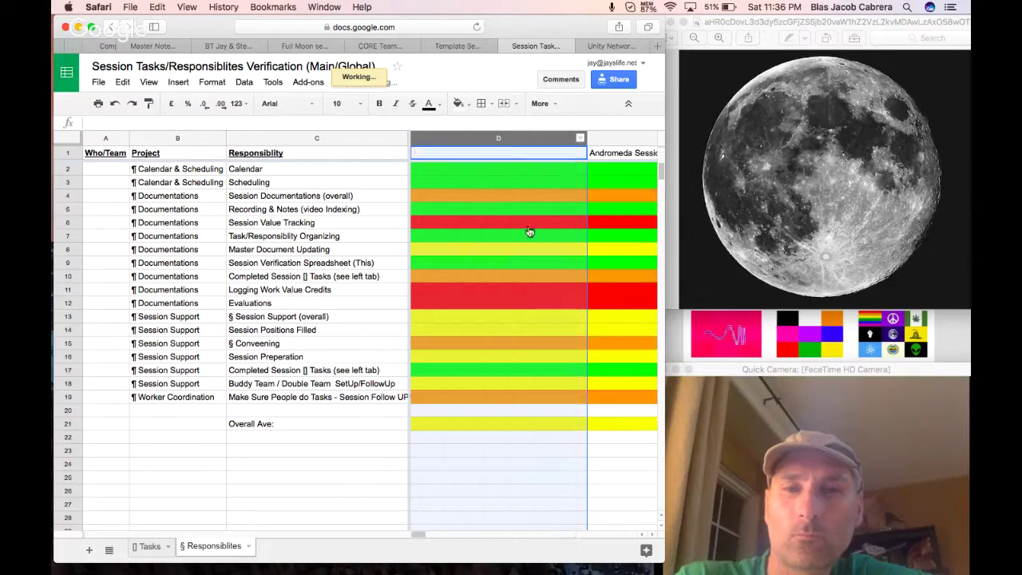
click(501, 157)
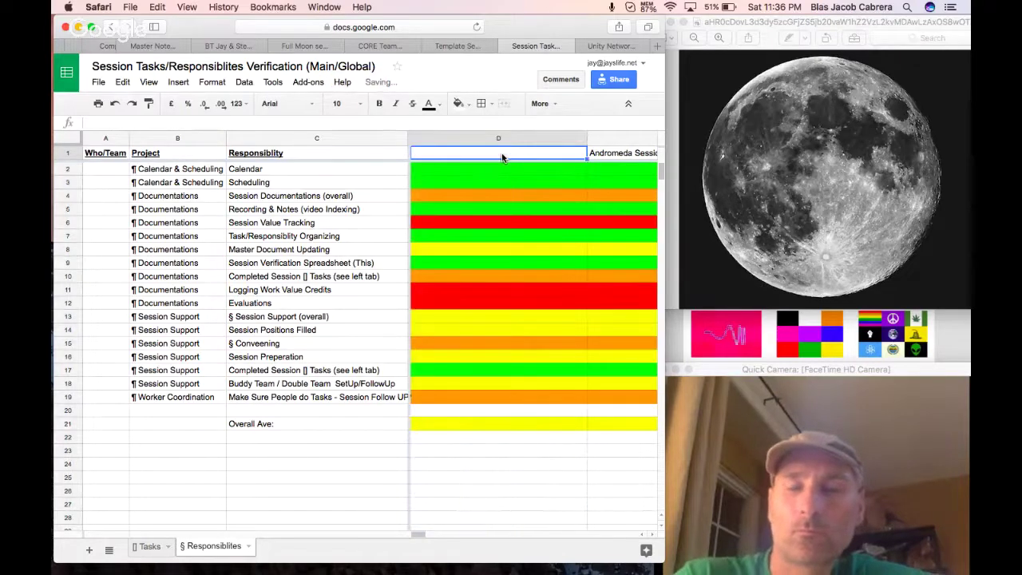
text(Full Moon)
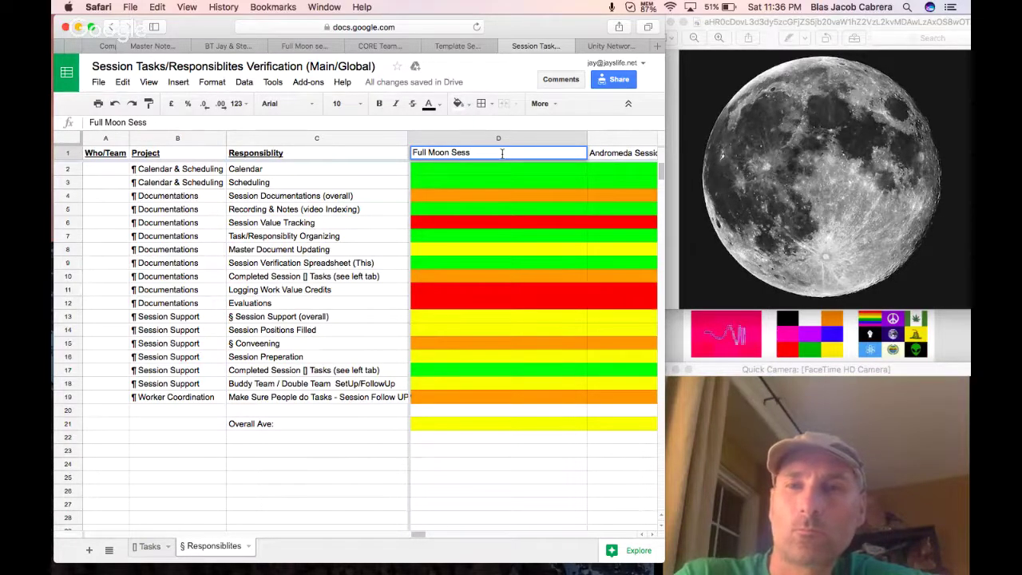
text(Session - Sun Jul 9th)
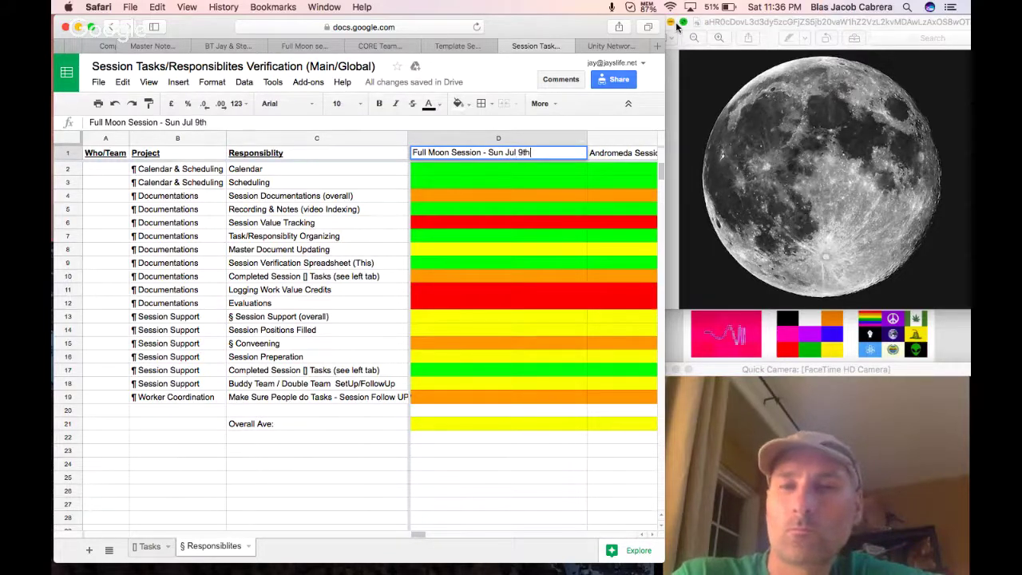
text( 2017)
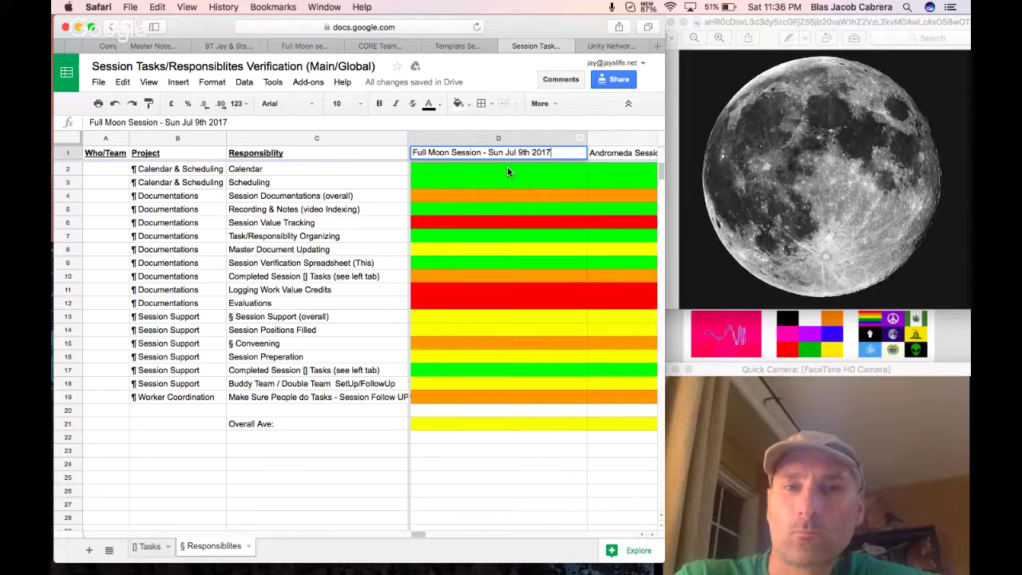
Commit the 'Full Moon Session - Sun Jul 9th 2017' header and enter 80% in D2 and D3.
key(Return)
scroll(501, 168, right, 5)
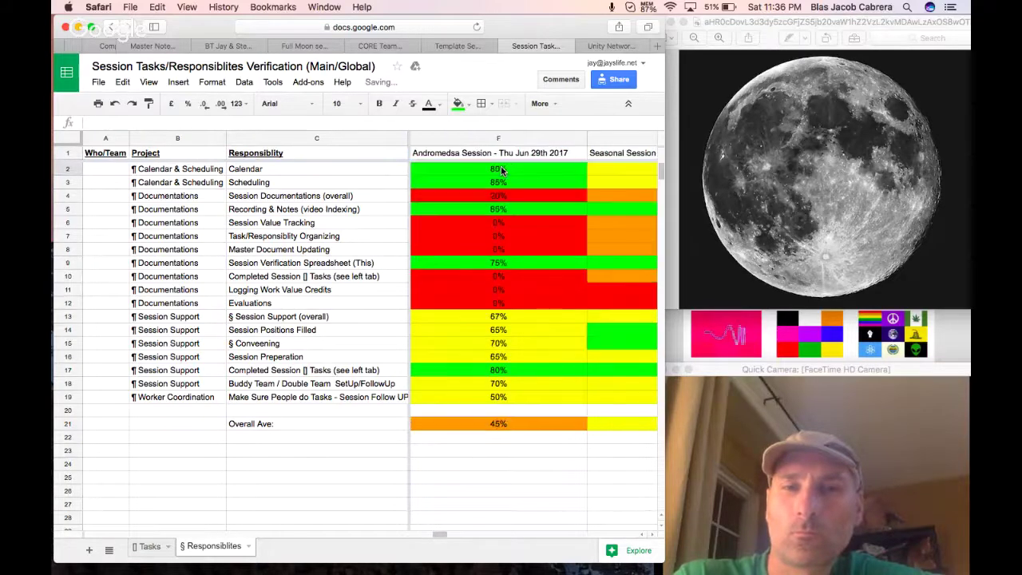
scroll(500, 170, left, 4)
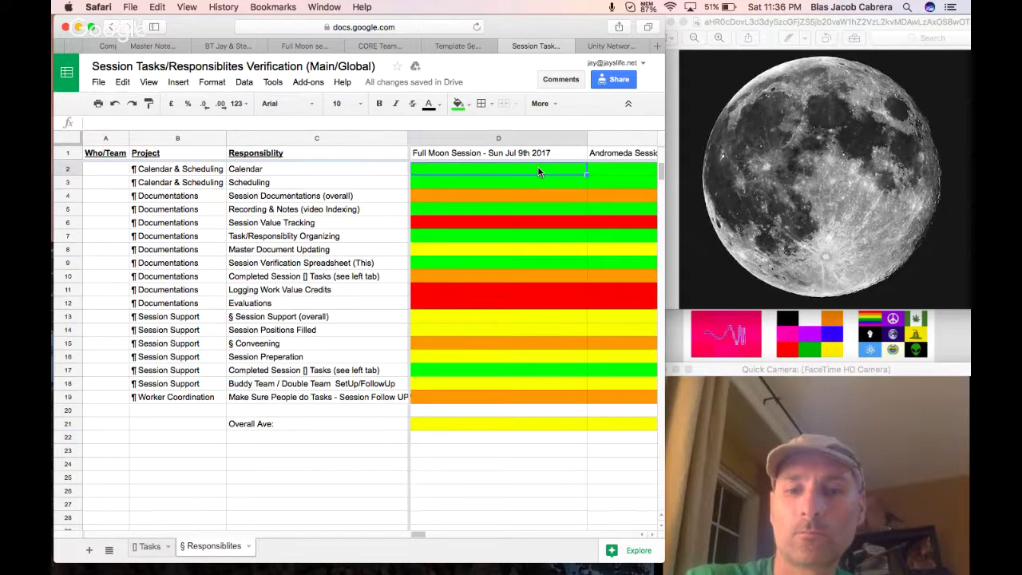
text(80%)
key(Return)
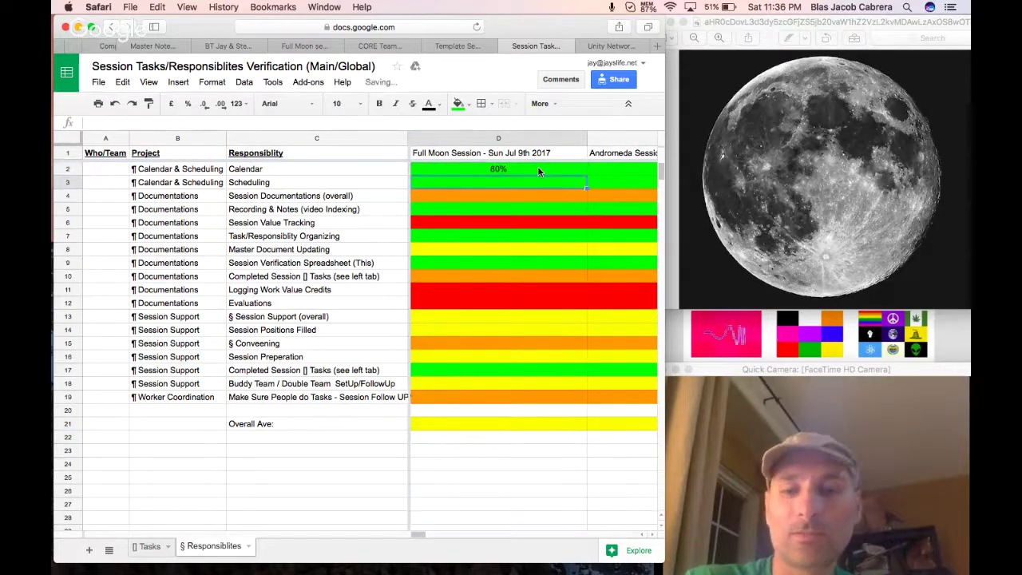
text(80%)
key(Return)
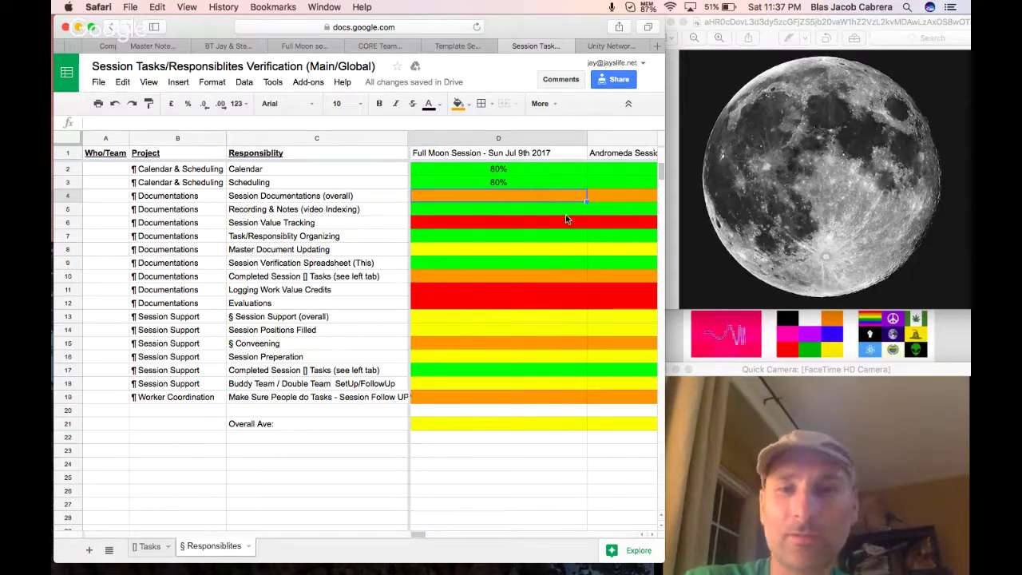
Copy E4's AVERAGE formula into D4 and enter 80% in D5.
click(613, 198)
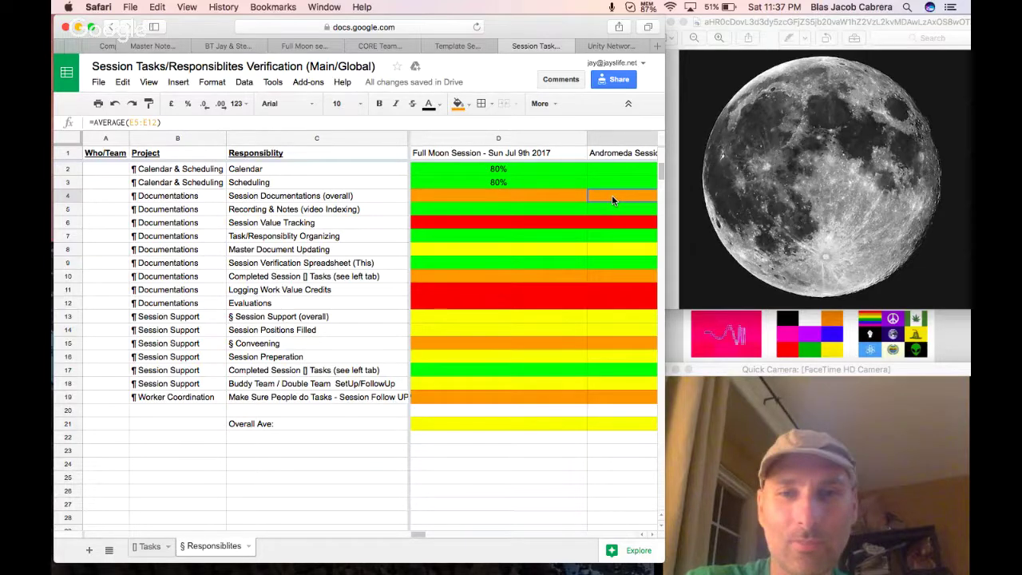
key(Left)
text(=AVERAGE(D5:D12))
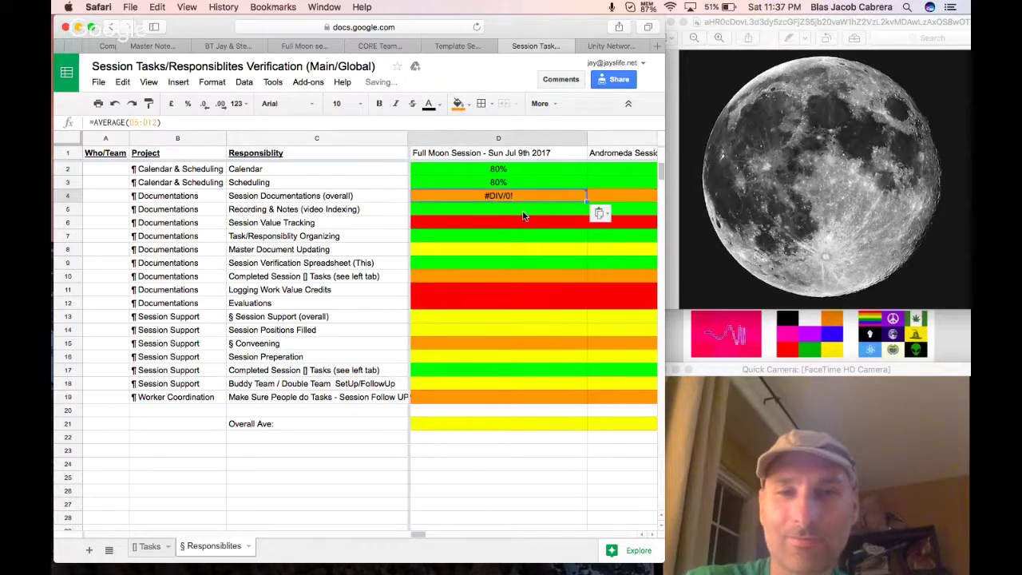
click(523, 216)
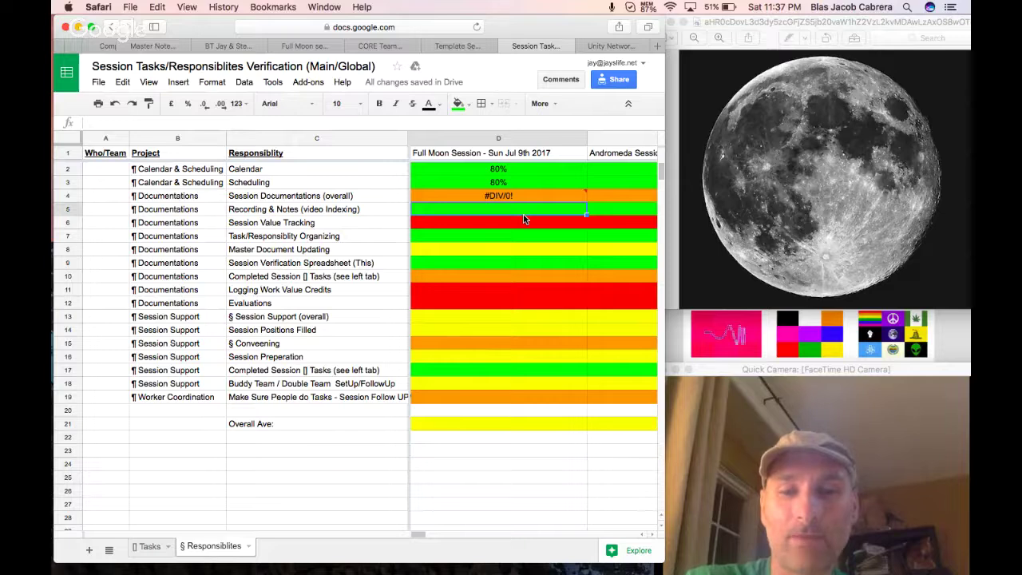
text(80%)
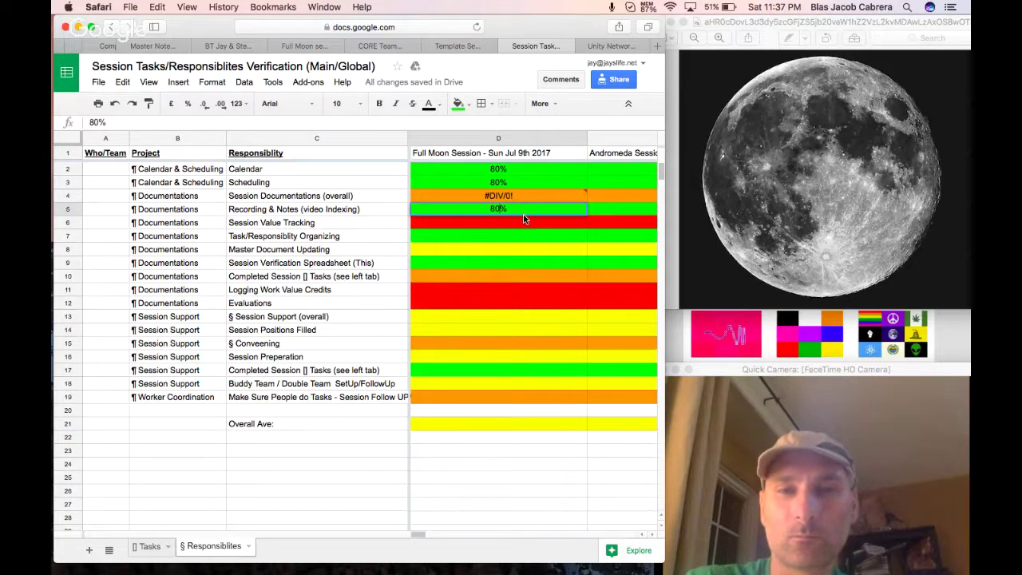
key(Return)
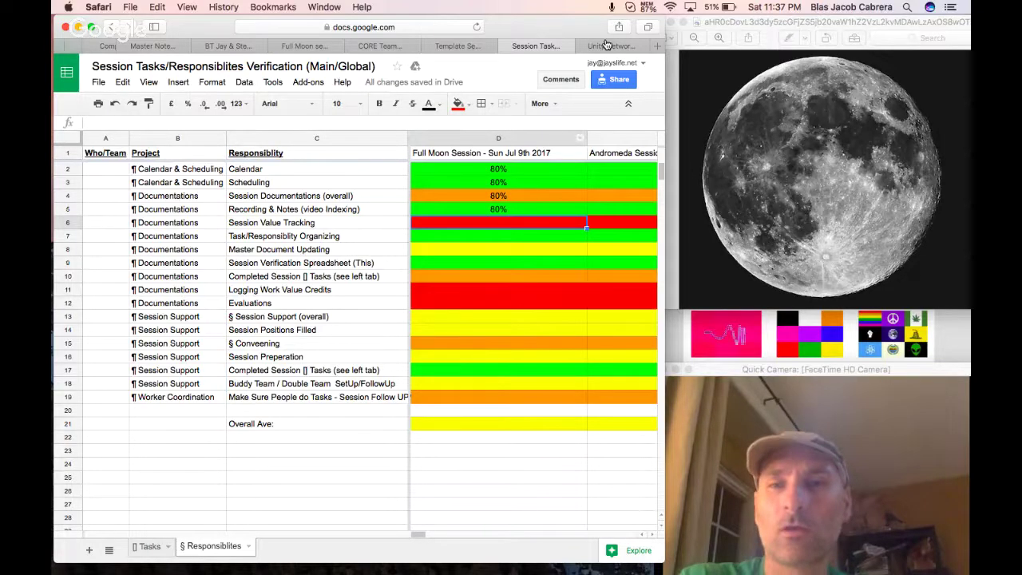
click(644, 6)
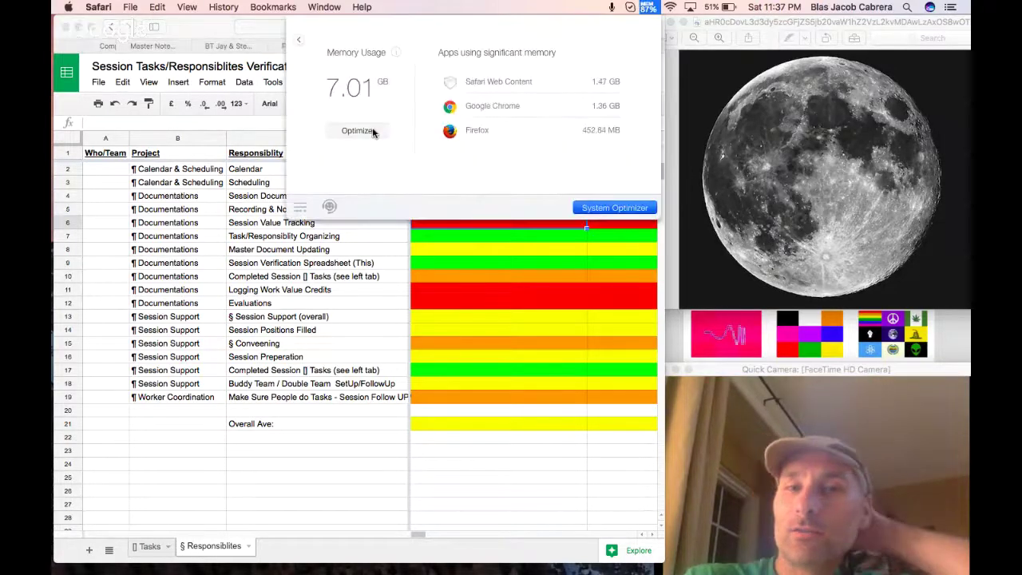
Close the menu-bar memory usage panel after optimizing system memory.
click(642, 6)
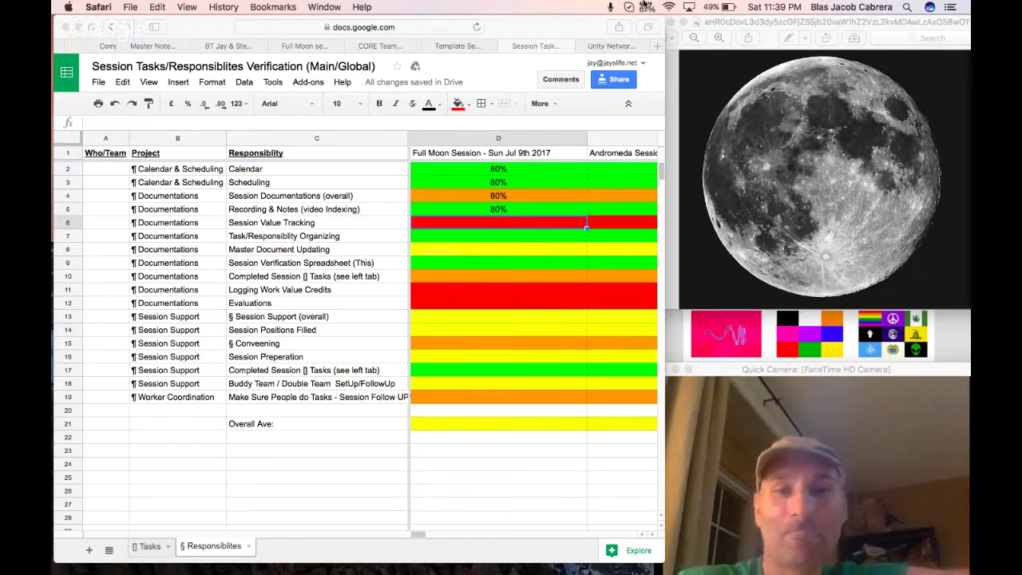
Enter Full Moon scores of 0%, 75% and 0% in D6, D7 and D8.
click(512, 223)
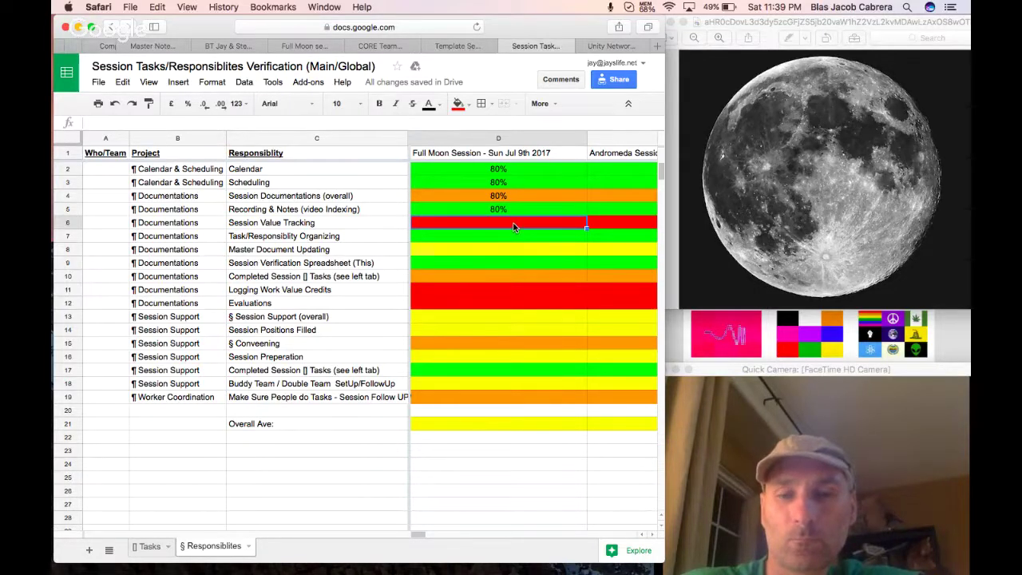
text(0)
key(Return)
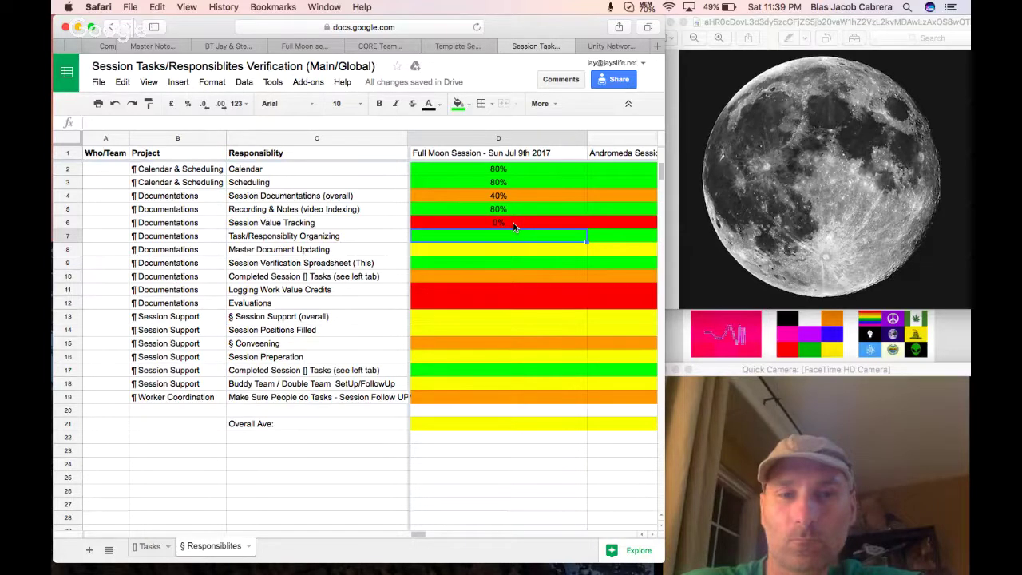
text(75)
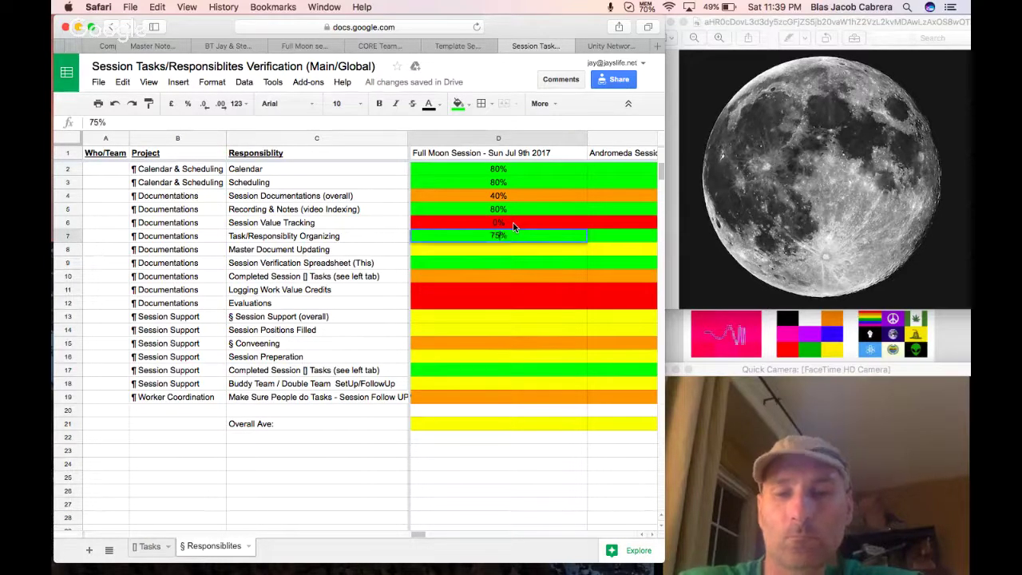
key(Return)
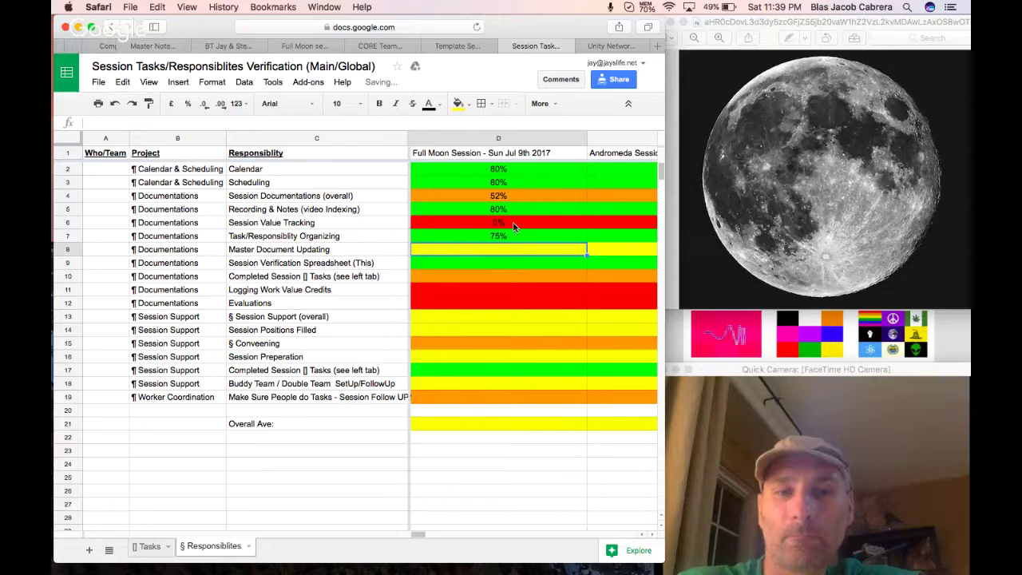
text(0)
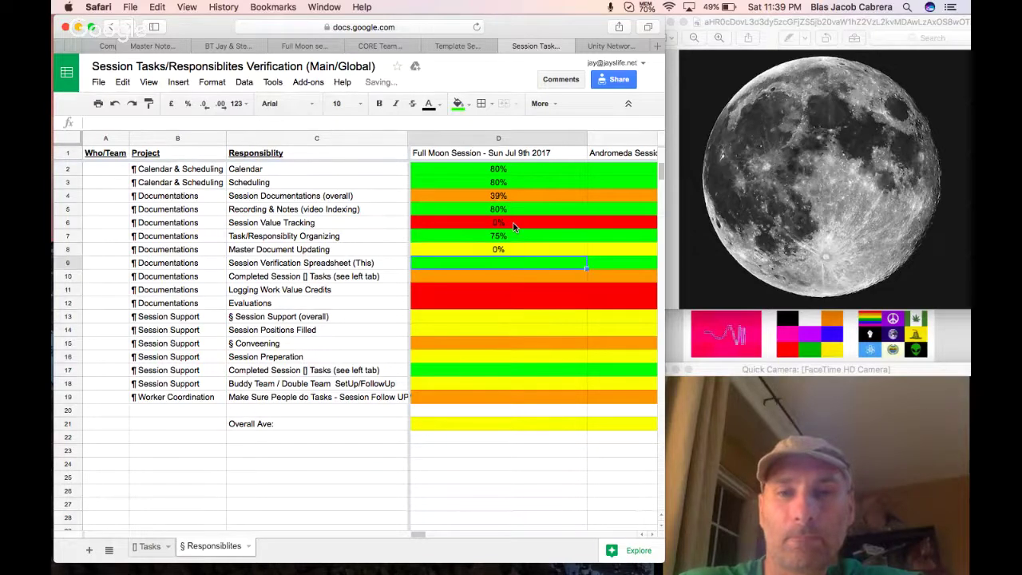
click(511, 249)
Fill D8 red and score D9 at 75%.
click(468, 110)
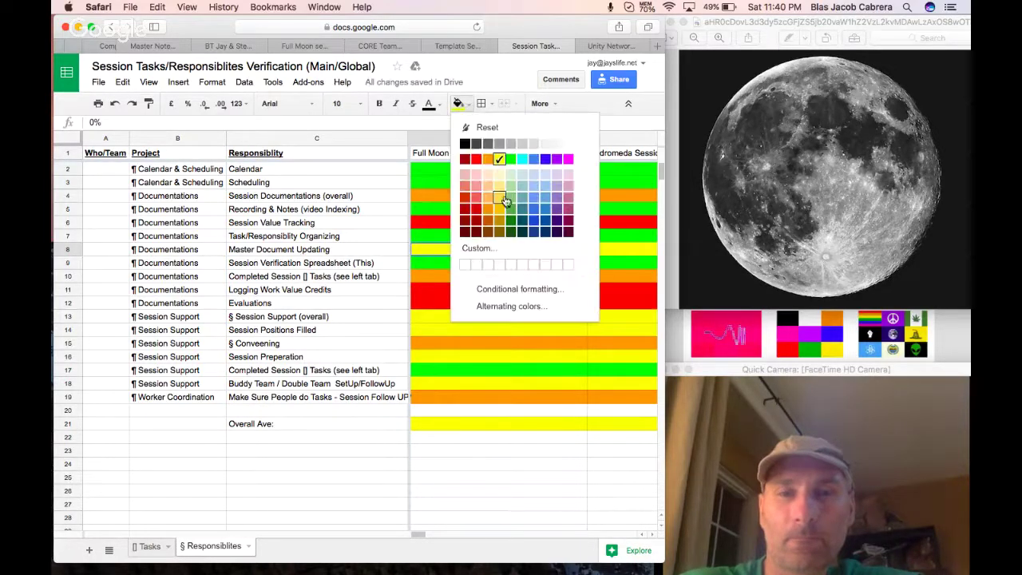
click(478, 166)
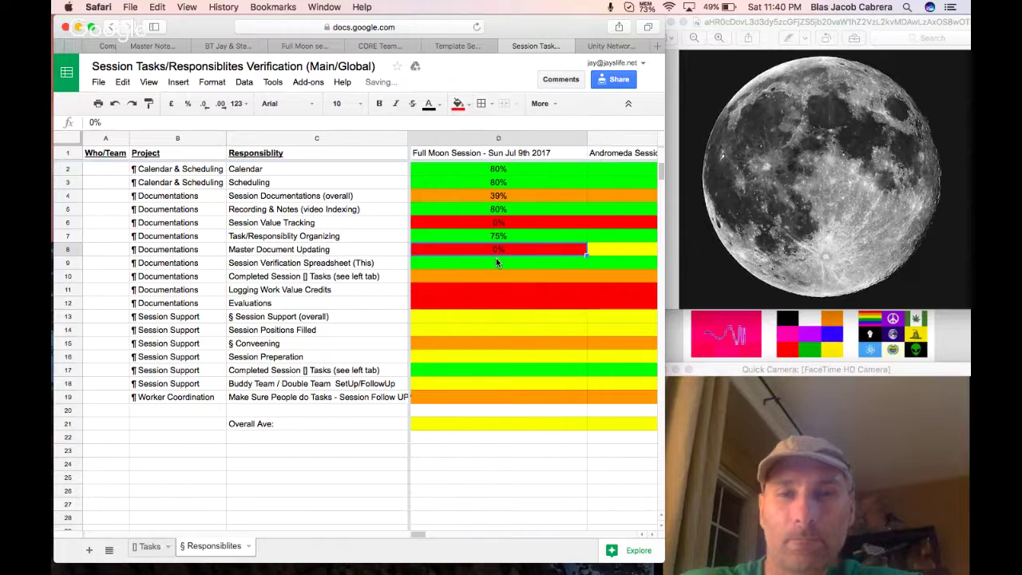
click(495, 263)
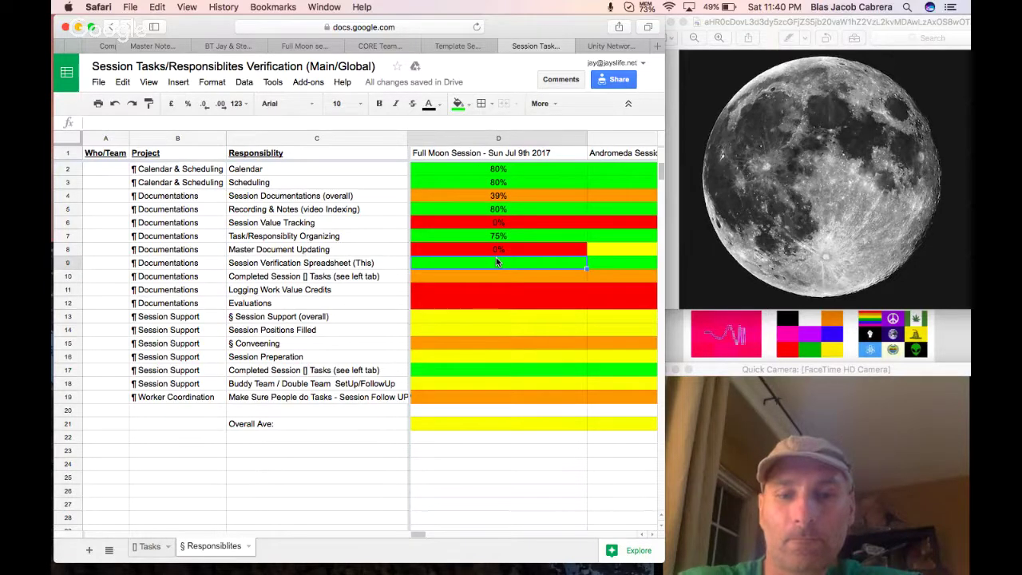
text(75%)
key(Return)
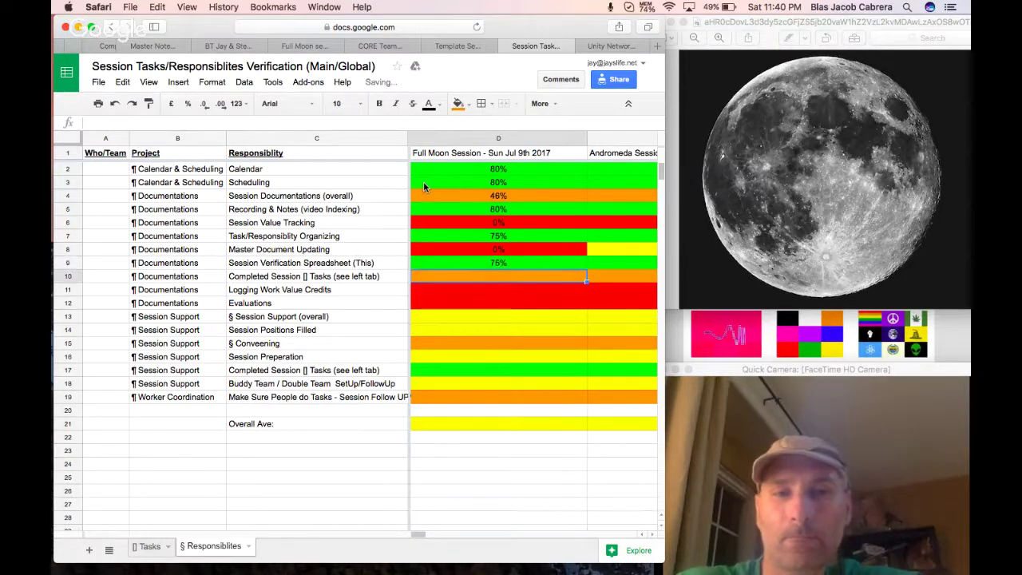
click(146, 547)
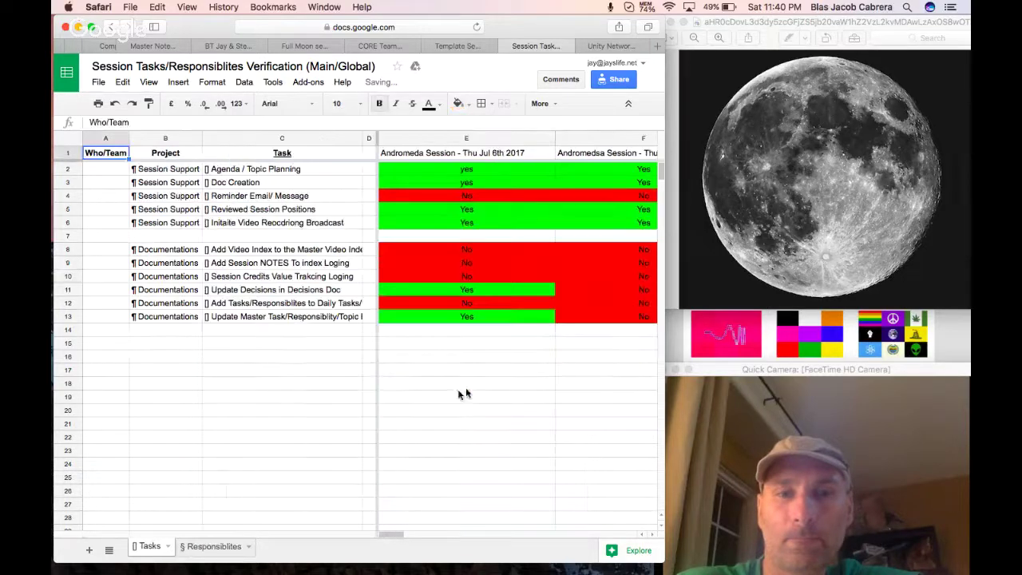
Insert a column before Andromeda on the Tasks sheet headed with the copied Full Moon Session title.
click(210, 546)
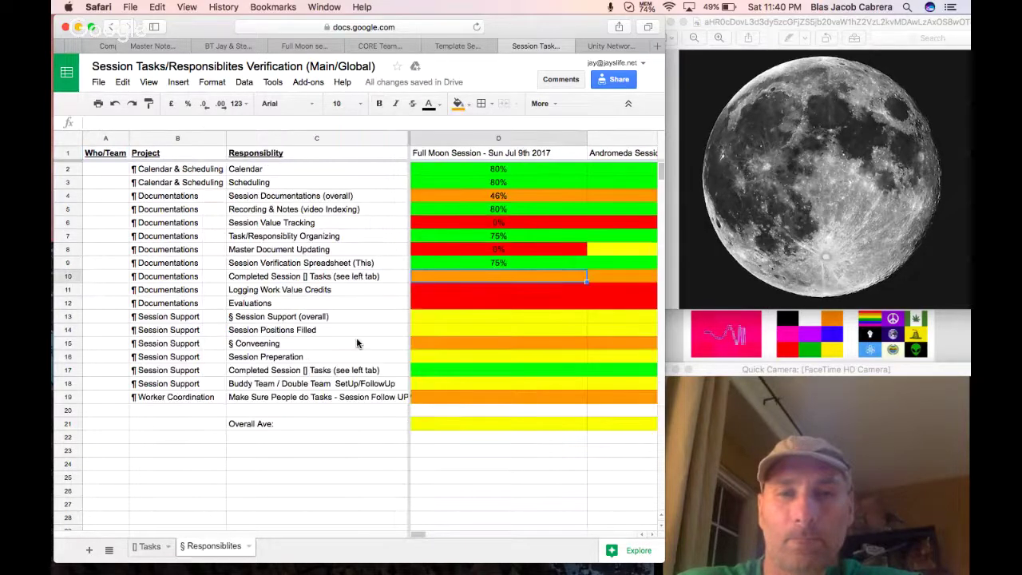
click(480, 153)
key(ctrl+c)
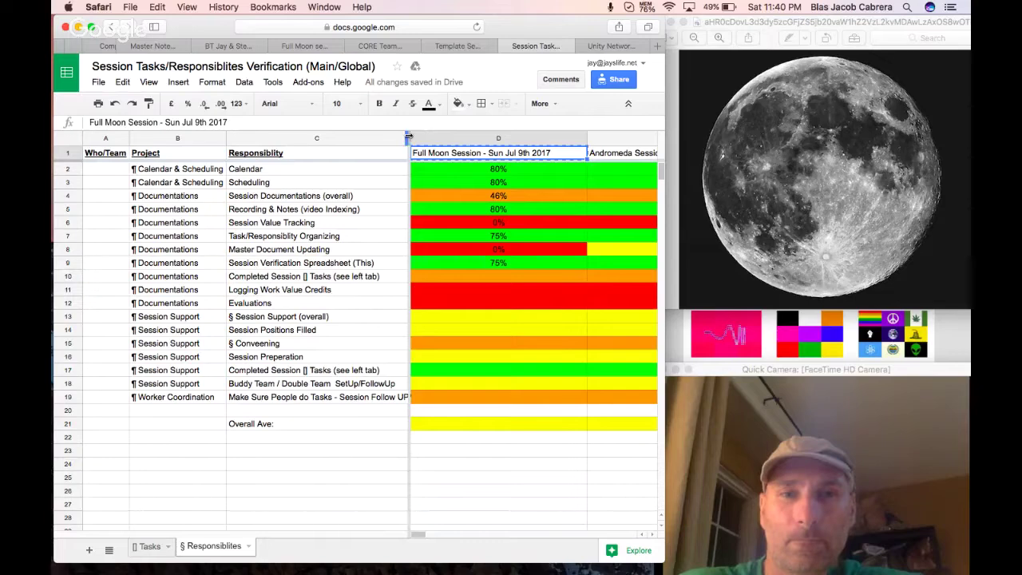
drag(409, 137, 383, 138)
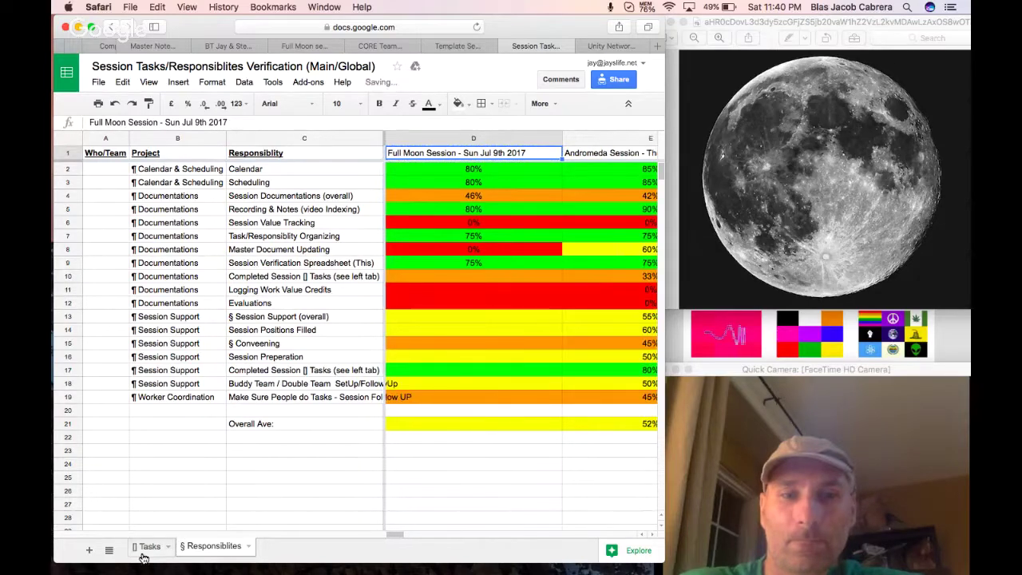
click(145, 546)
click(548, 138)
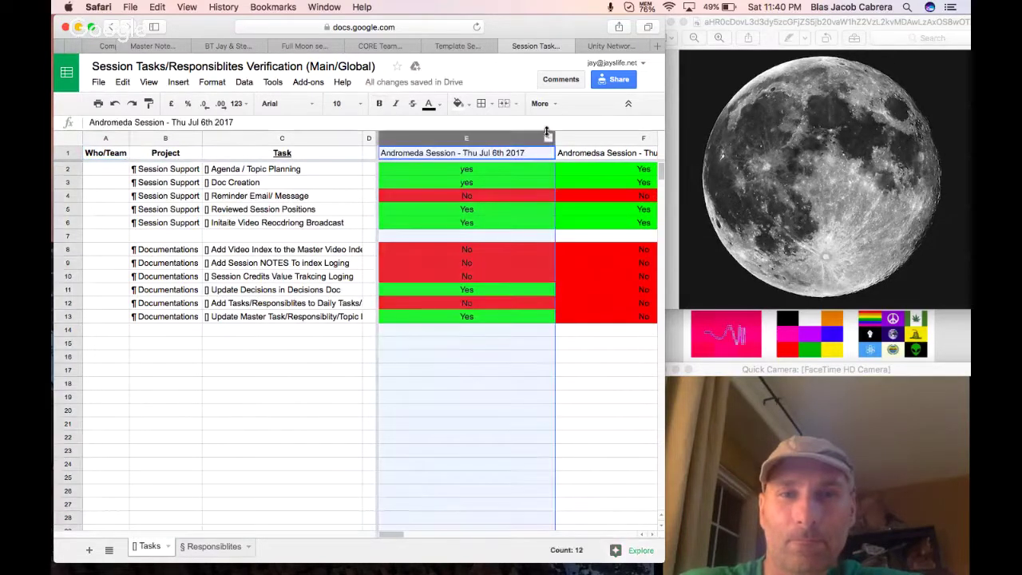
click(548, 140)
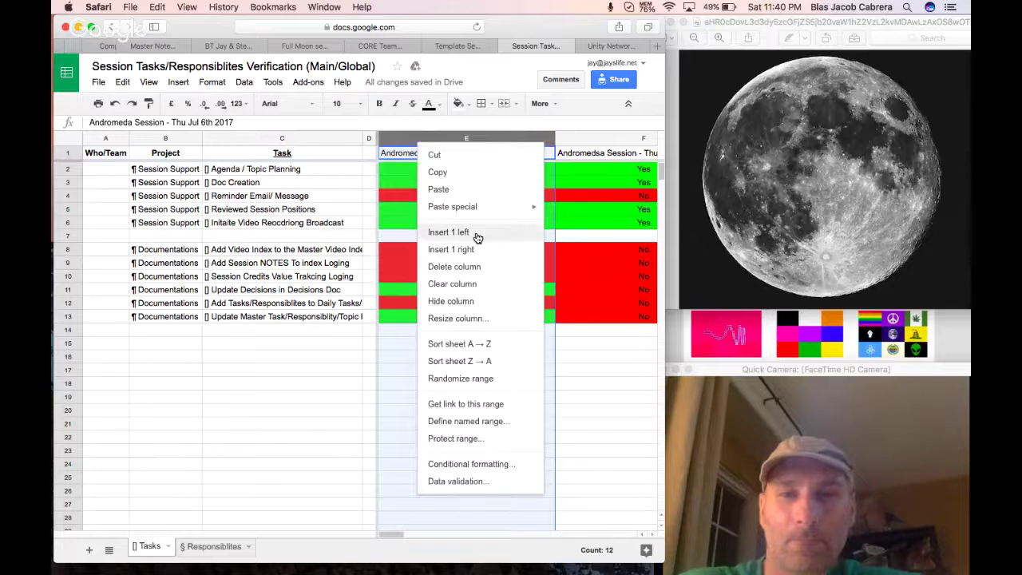
click(477, 232)
click(413, 158)
key(cmd+v)
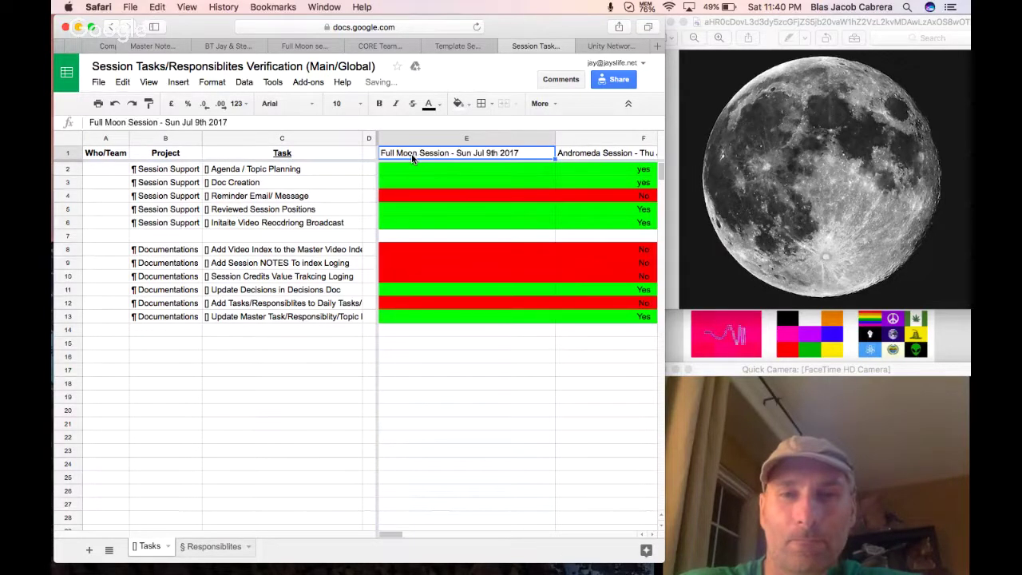
Mark E2 through E5 as Yes, colouring E4 green.
click(440, 170)
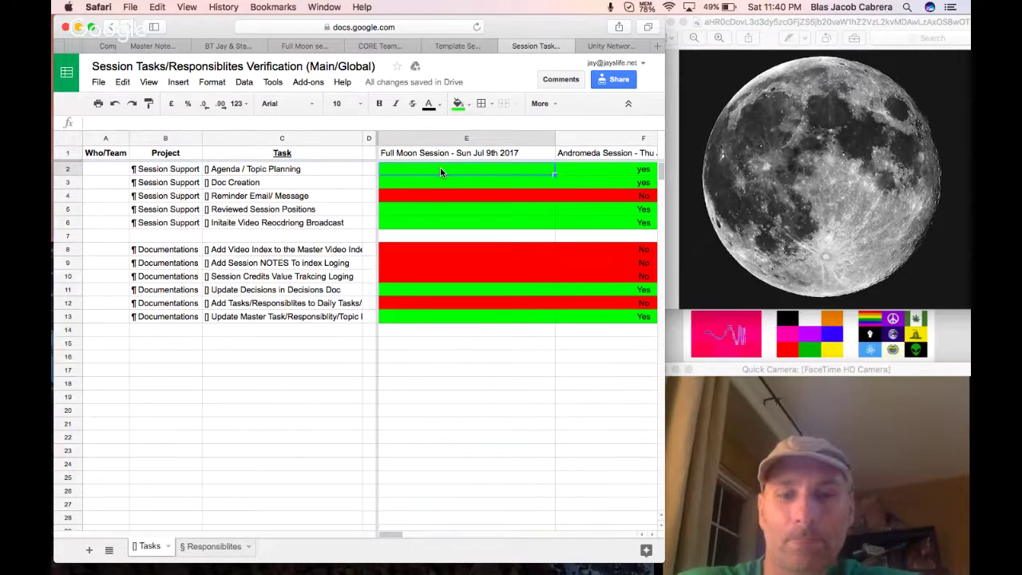
text(Yes)
key(Return)
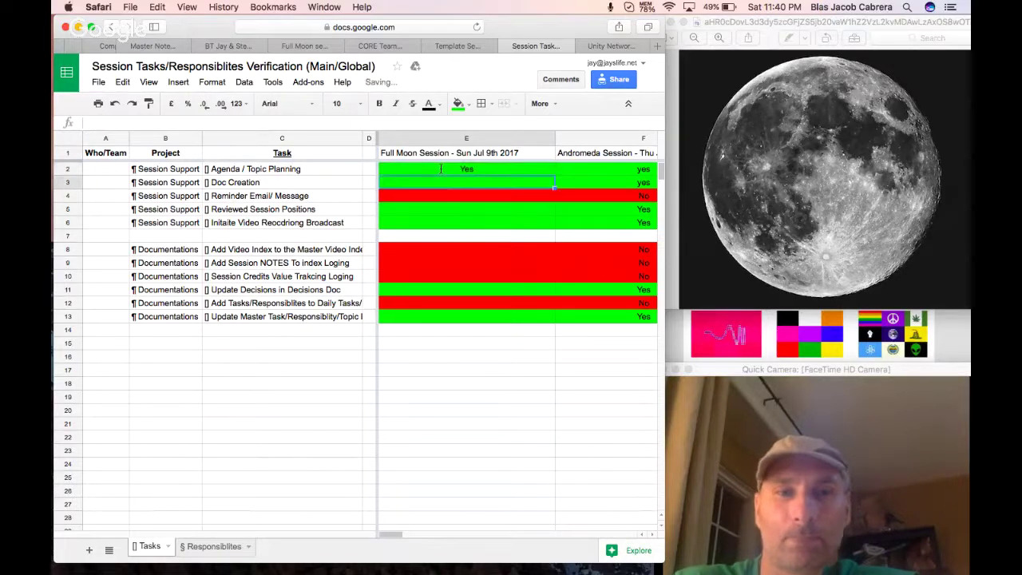
text(Yes)
key(Return)
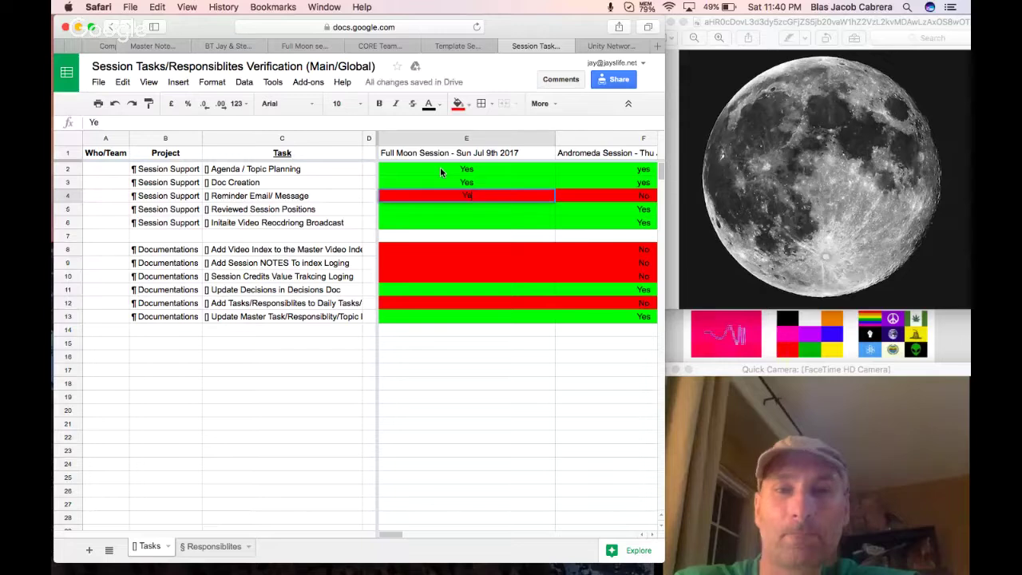
text(Yes)
click(457, 103)
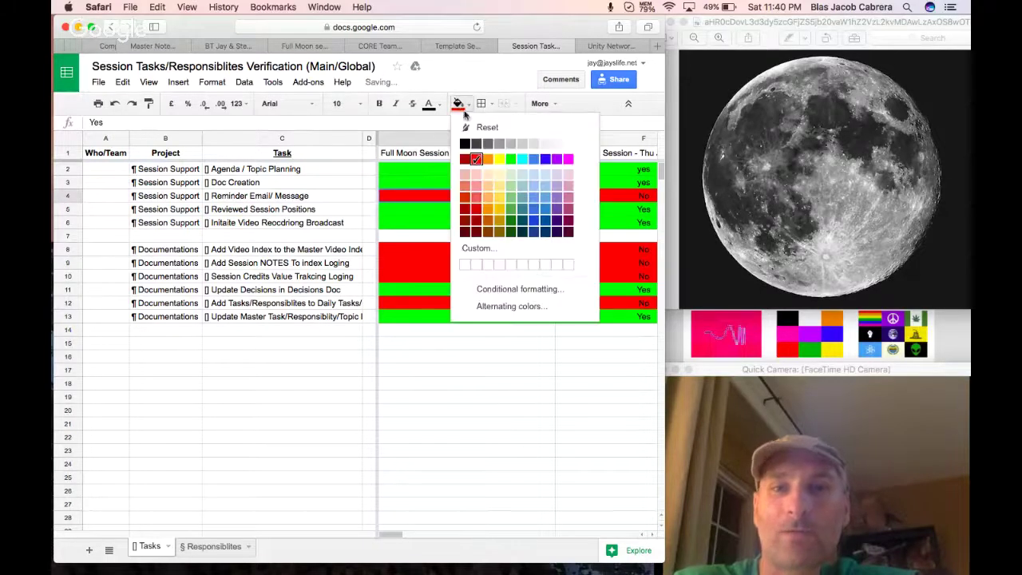
click(511, 160)
click(469, 209)
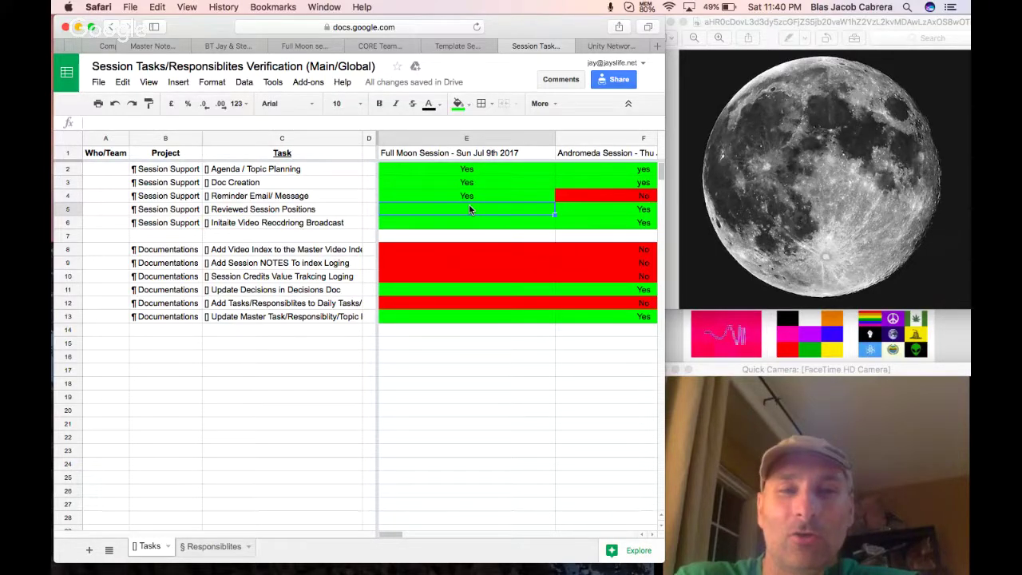
text(Yes)
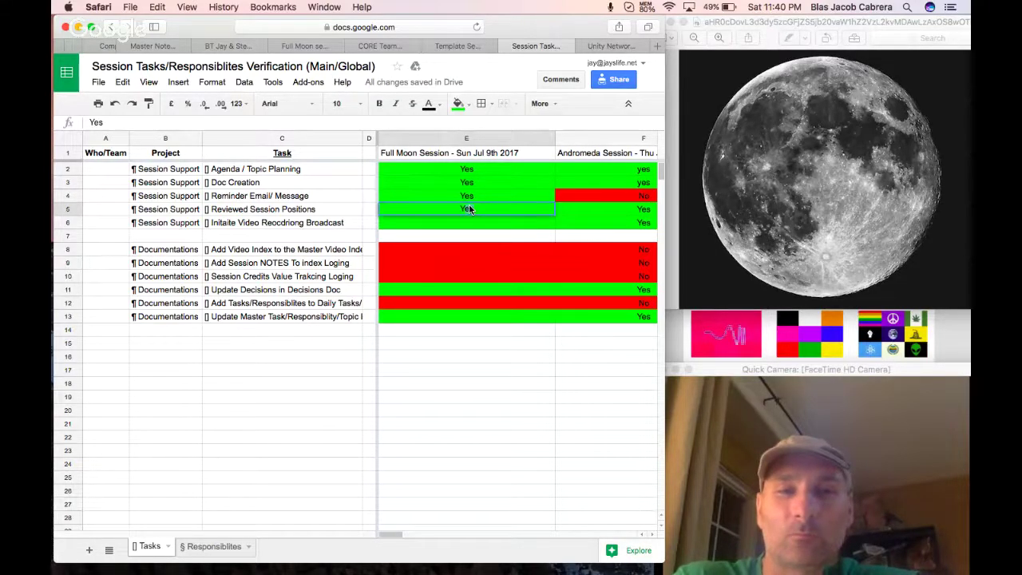
key(Return)
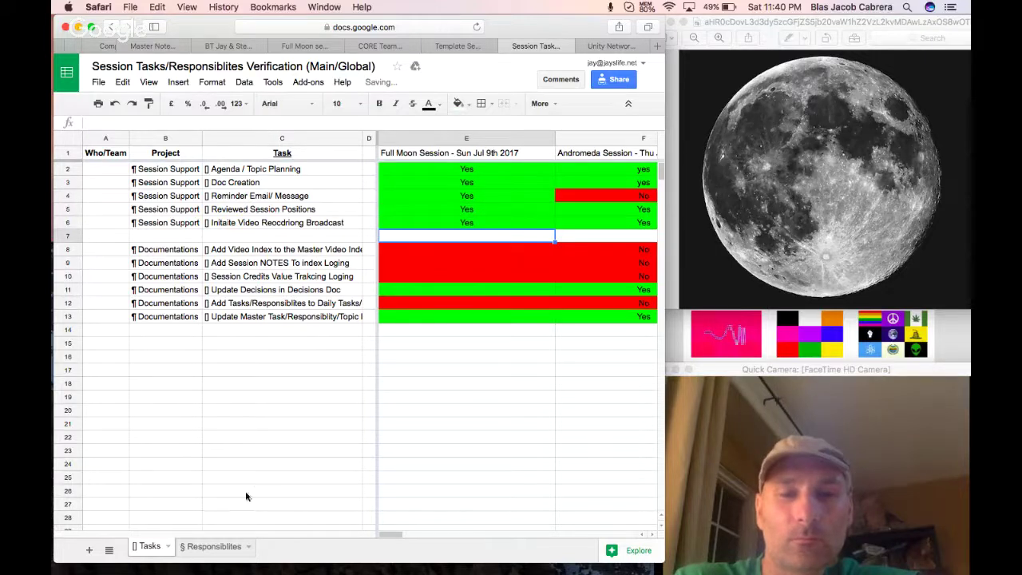
Mark E8 through E13 as No.
click(445, 249)
text(no)
key(Return)
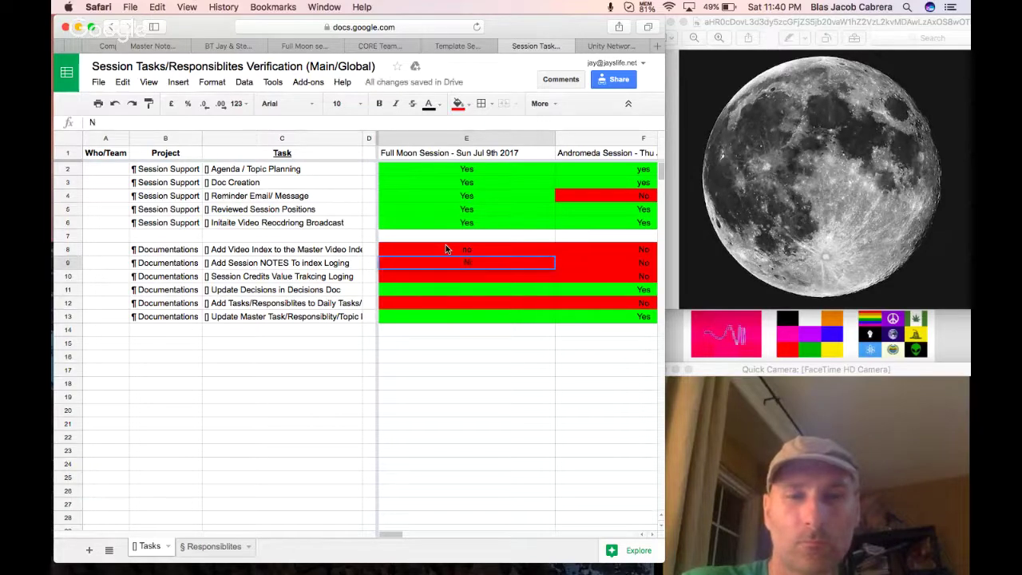
text(No)
key(Return)
text(No)
key(Return)
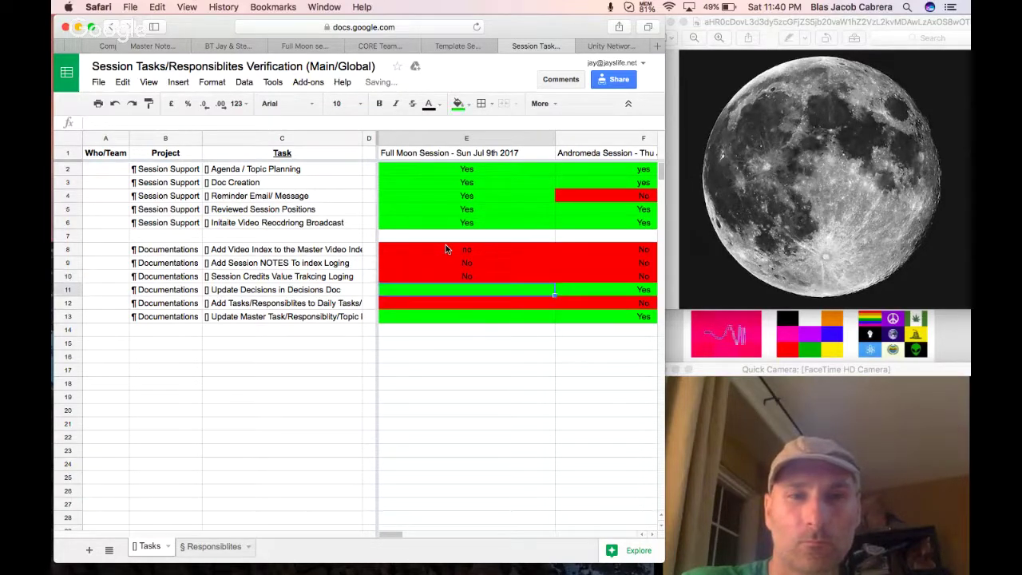
text(No)
key(Return)
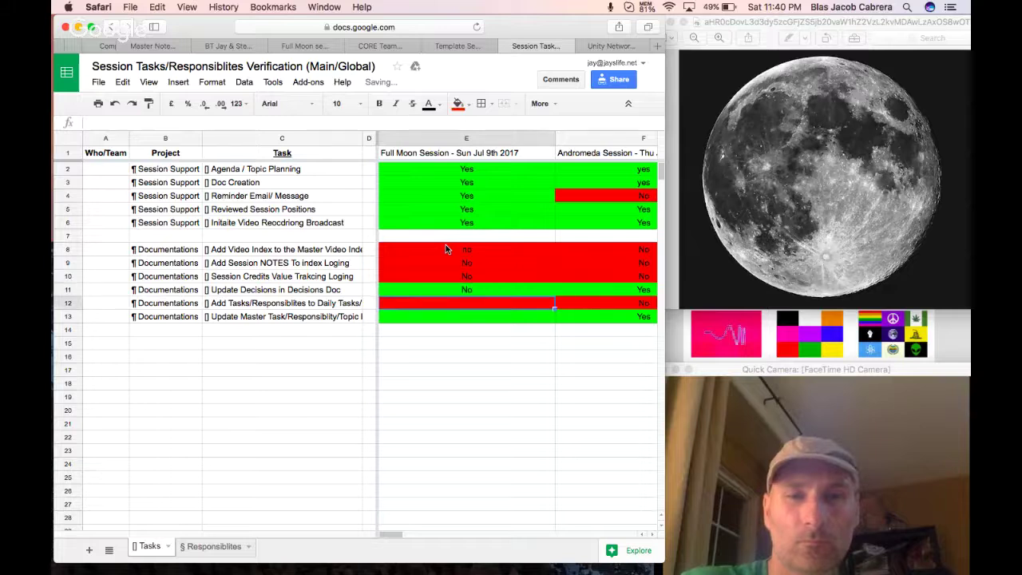
text(No)
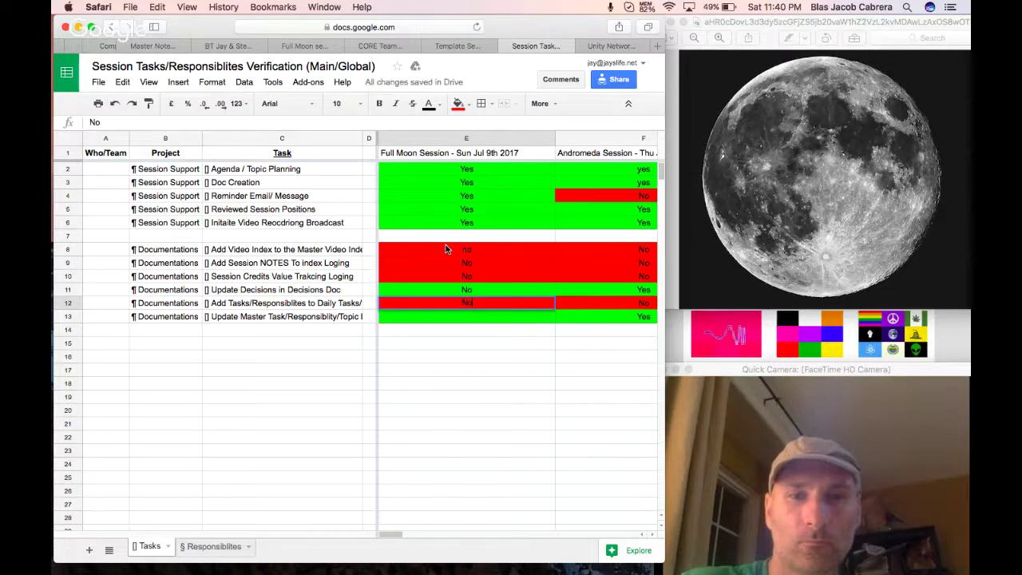
key(Return)
text(No)
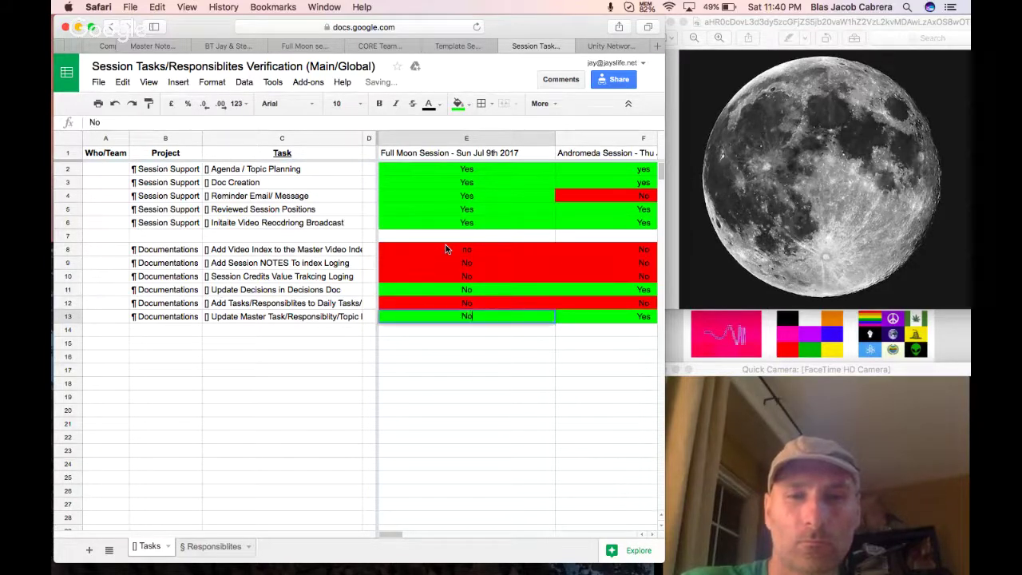
key(Return)
Change E13 to Yes and colour E11 red for No.
drag(489, 297, 488, 315)
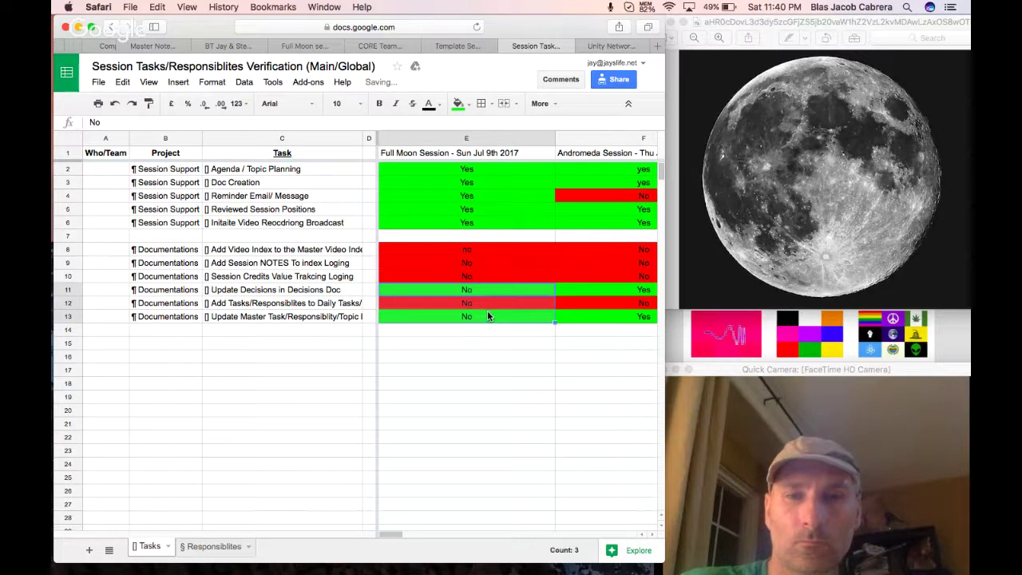
click(488, 316)
text(Yes)
key(Return)
click(496, 288)
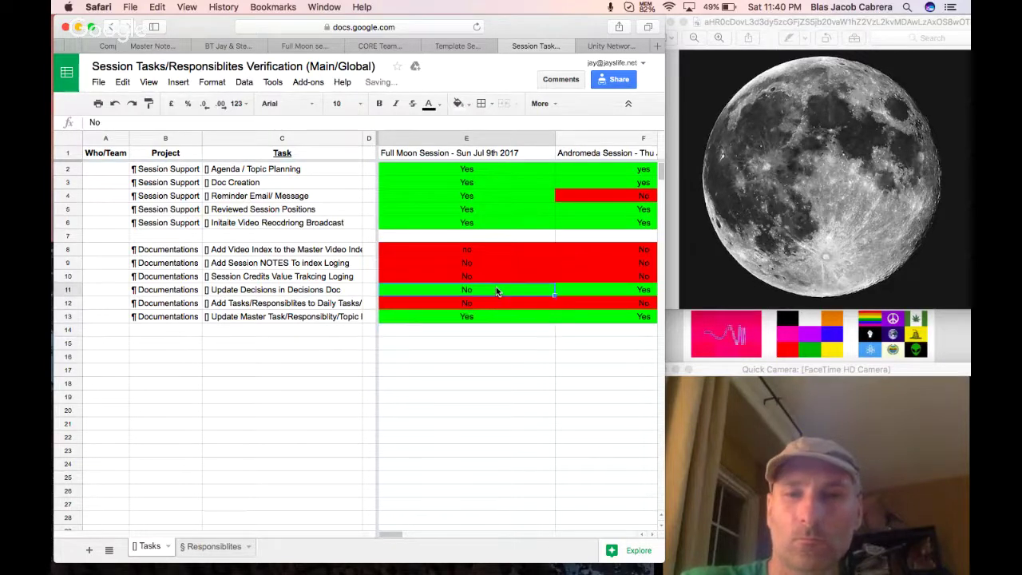
click(458, 103)
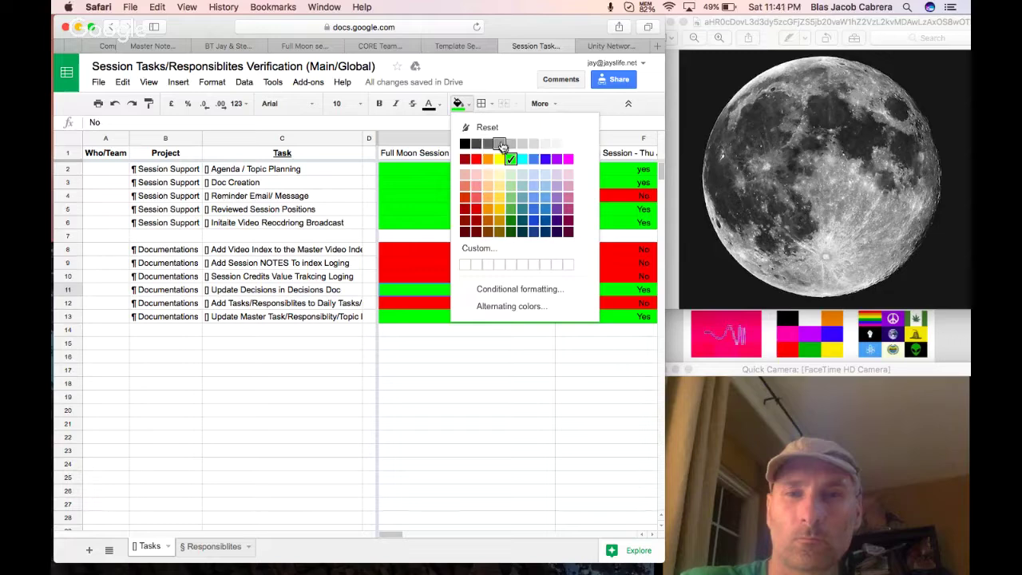
click(476, 159)
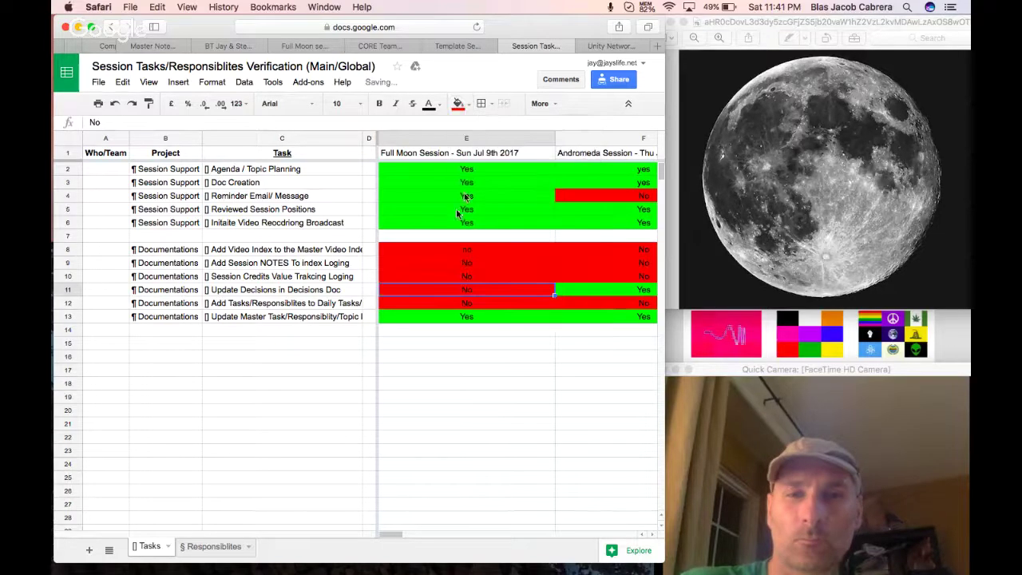
click(214, 546)
Score the Full Moon column with 12% in D10, 100% in D17 and 0% in D11.
click(472, 280)
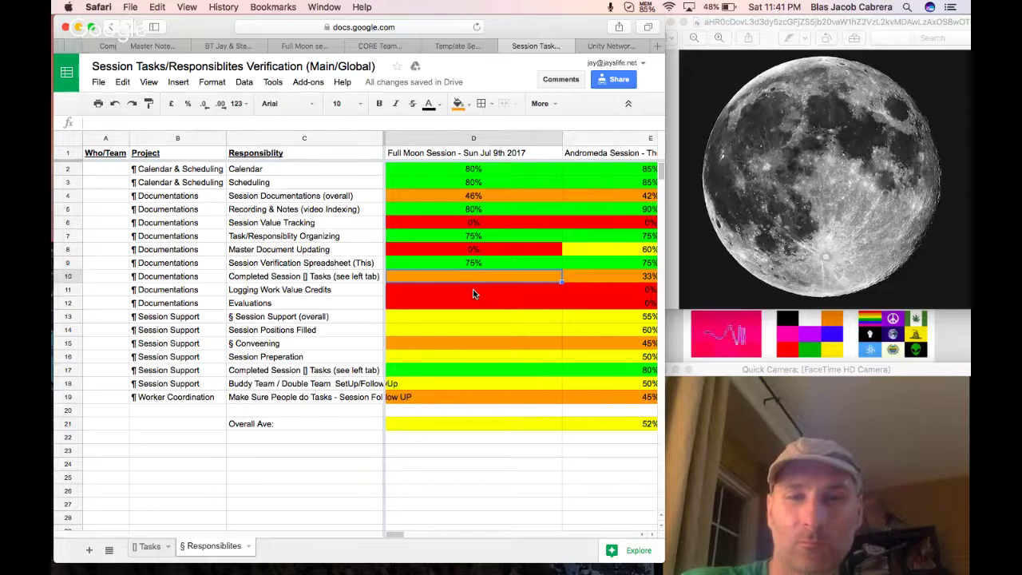
text(12%)
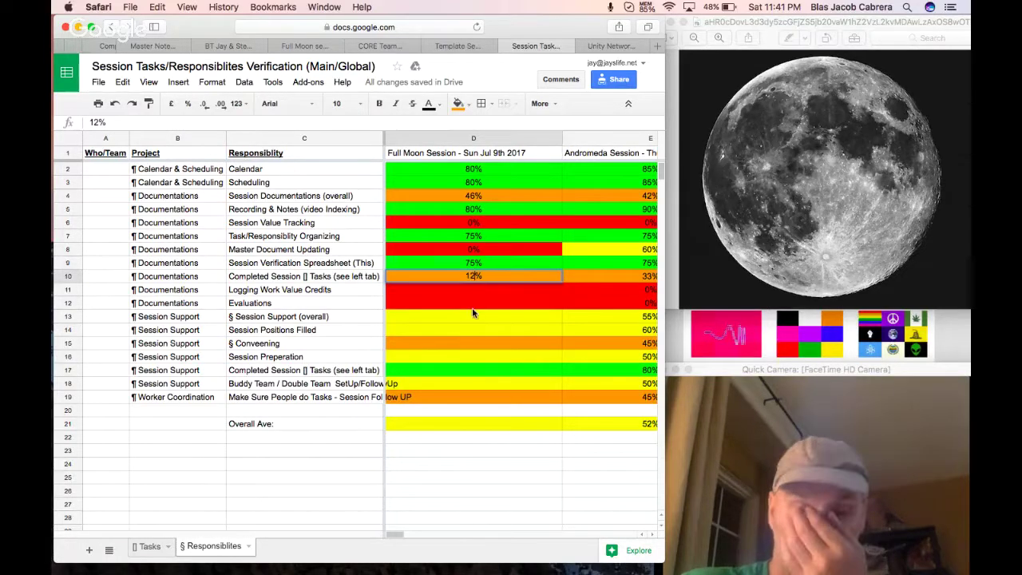
click(466, 370)
text(10%0)
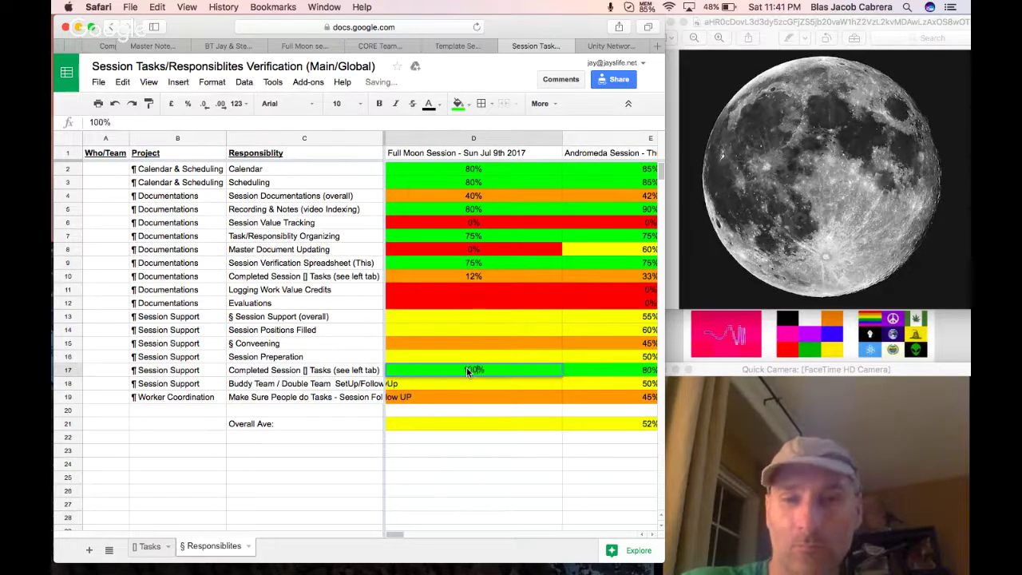
key(Return)
click(487, 280)
click(491, 293)
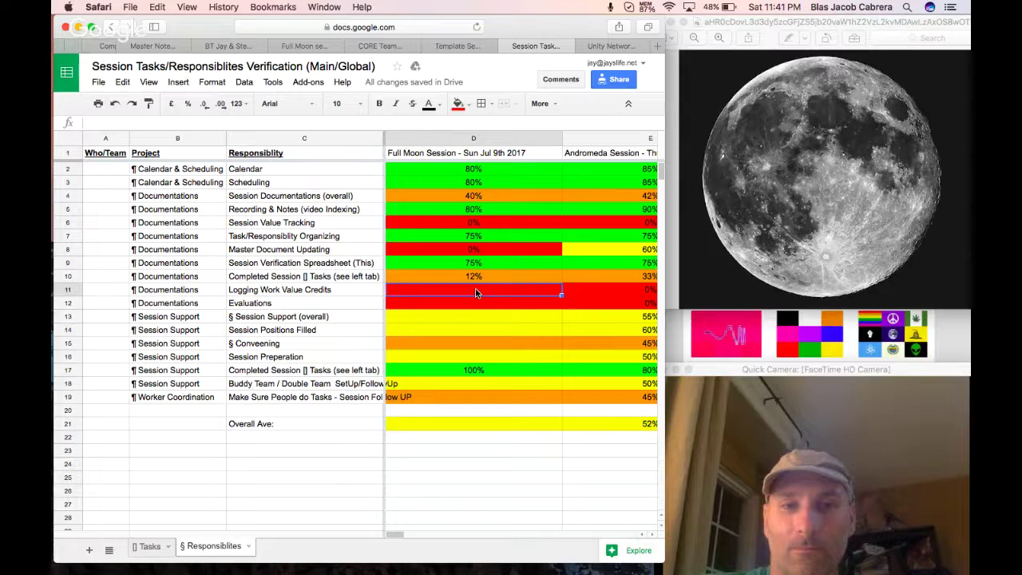
double_click(475, 293)
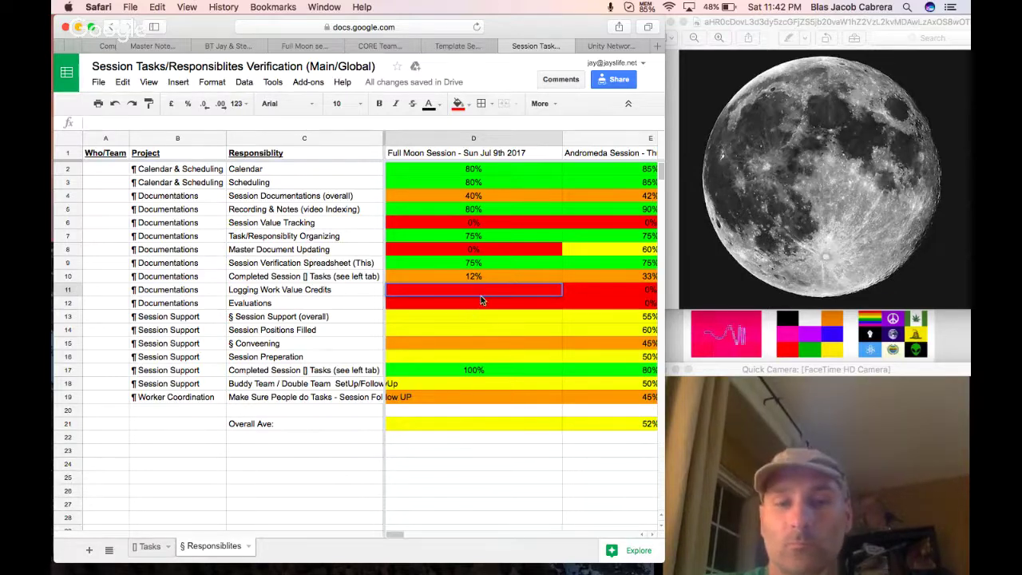
click(479, 307)
click(482, 292)
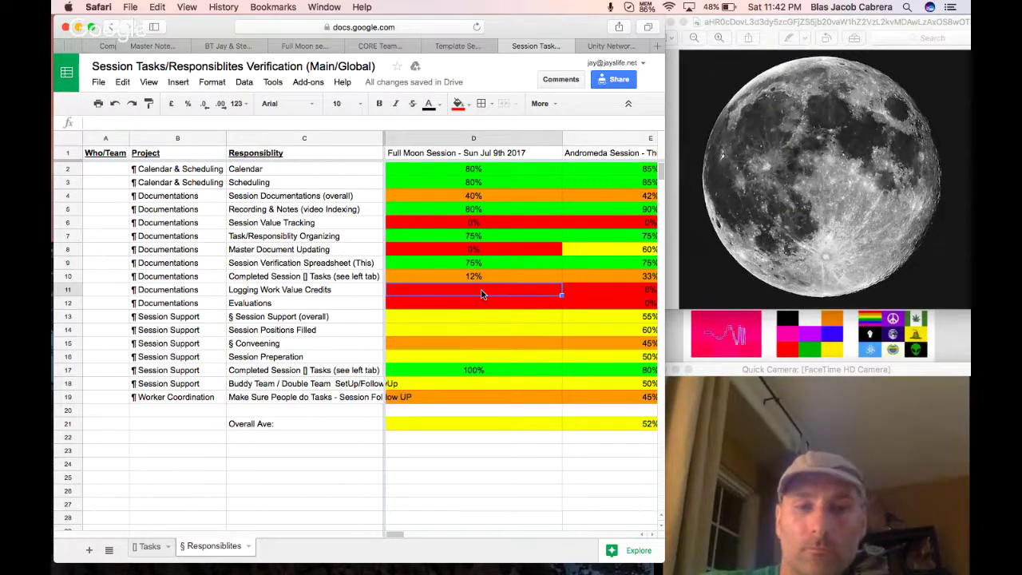
text(0)
key(Return)
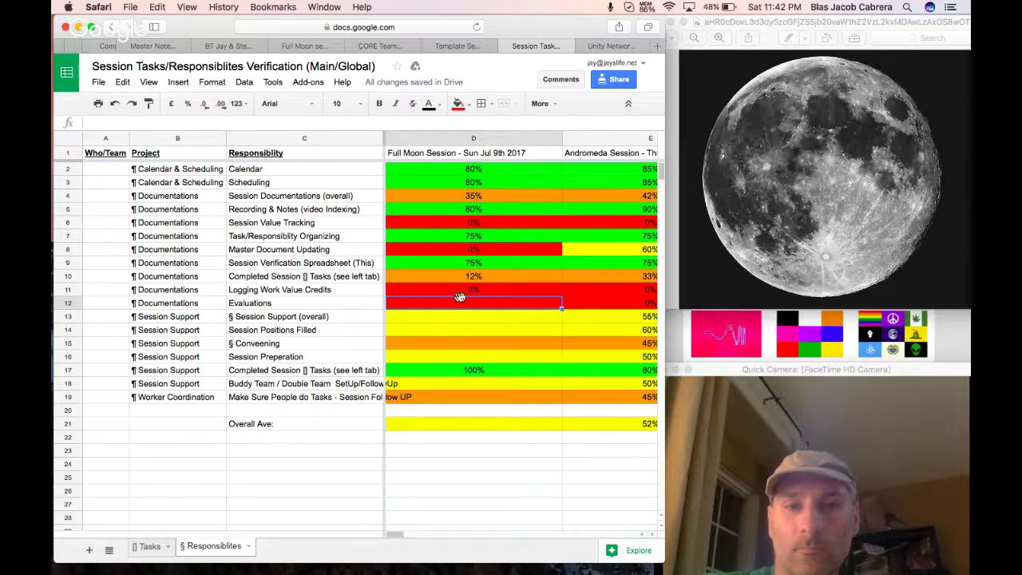
Append '/ Elections' to the Evaluations label in C12 and colour D12 yellow.
click(349, 308)
double_click(349, 308)
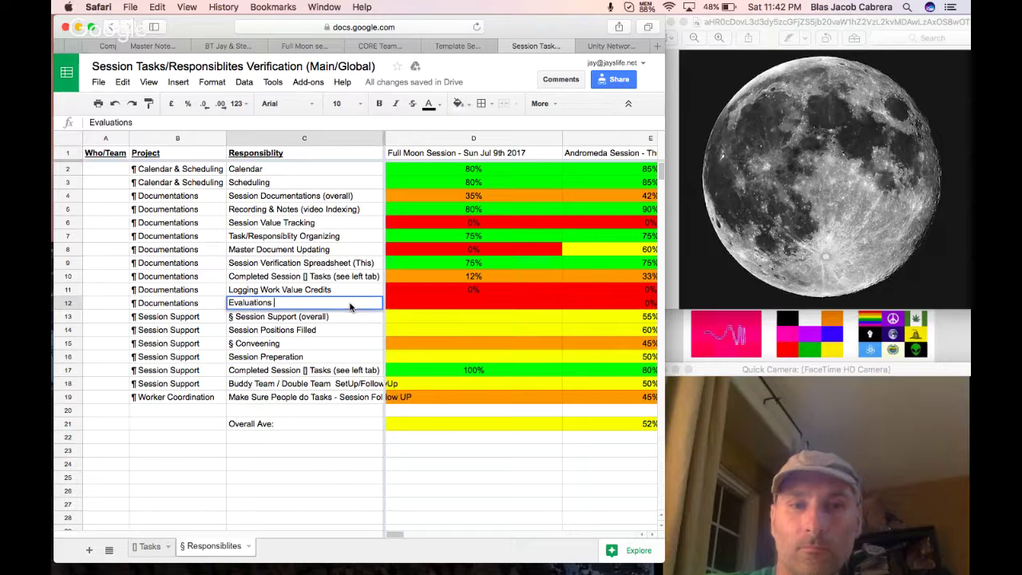
text(/ Elections)
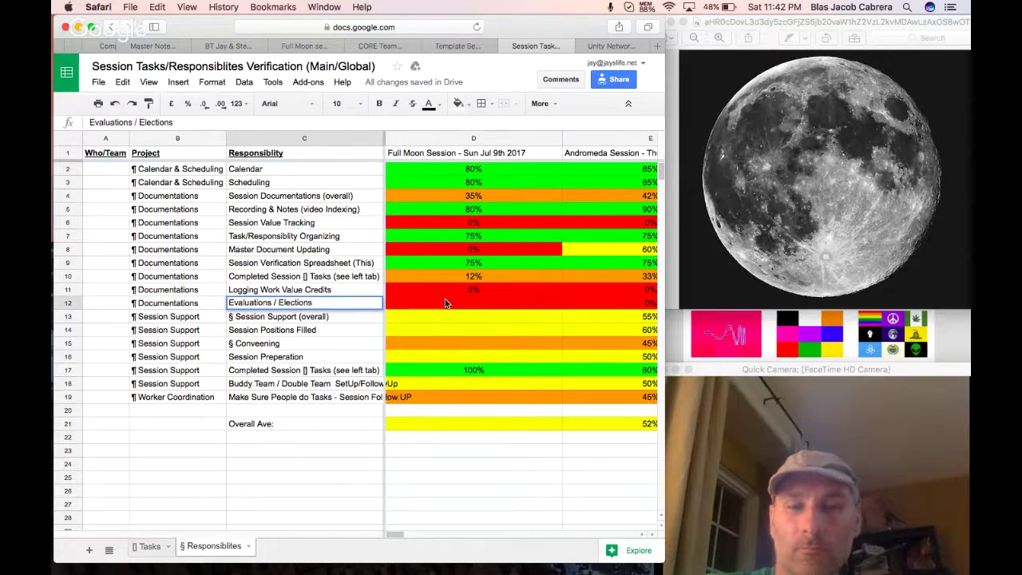
click(445, 302)
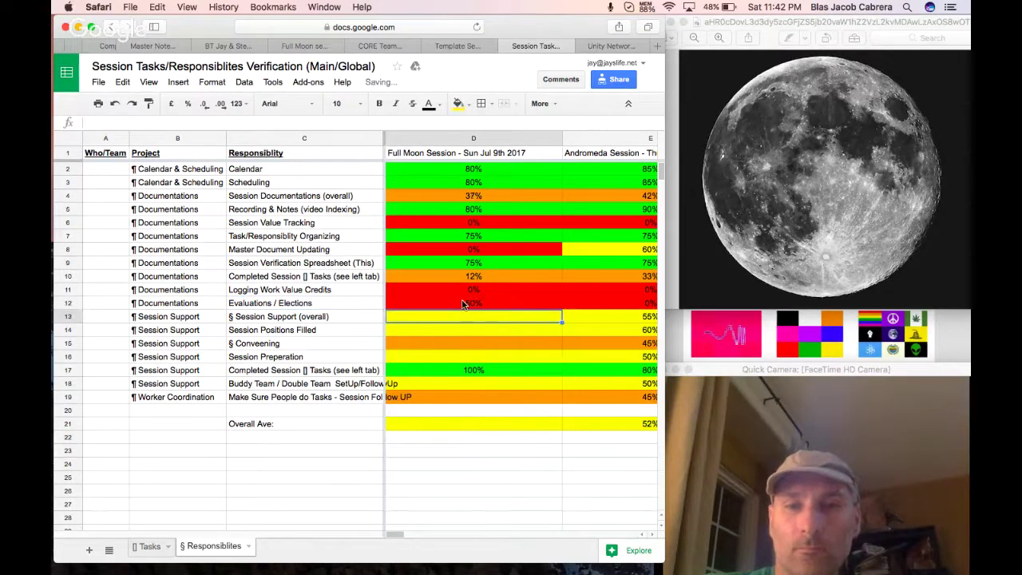
right_click(461, 304)
click(437, 308)
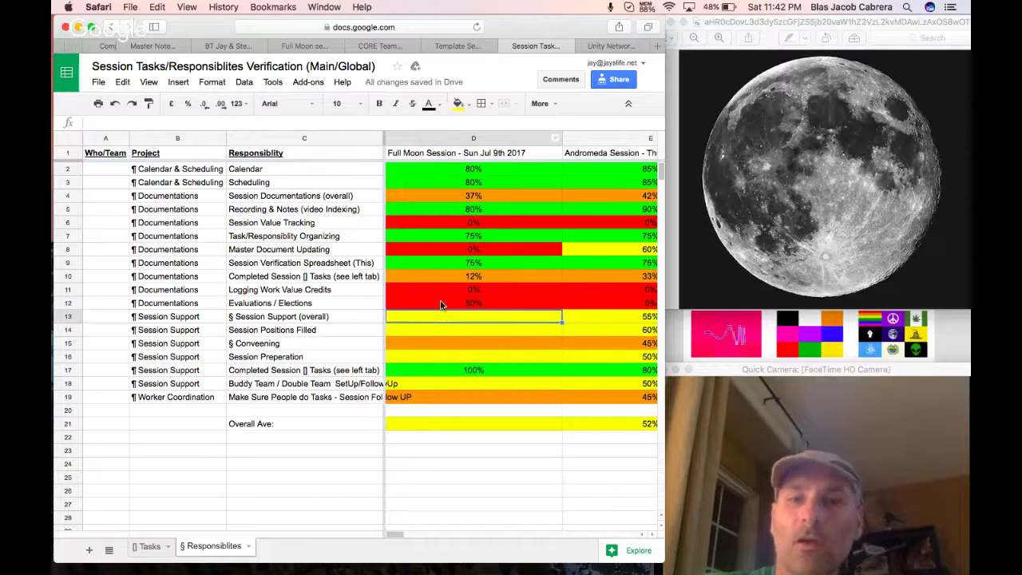
click(458, 103)
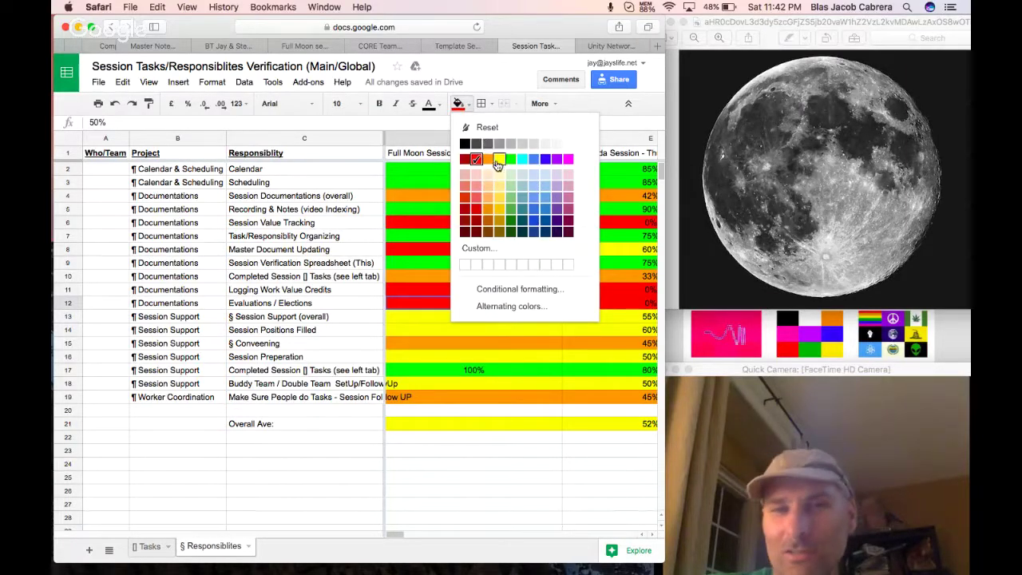
click(499, 159)
Copy E13's yellow formatting to D13 and enter 100%, 65% and 70% in D13–D15.
click(475, 316)
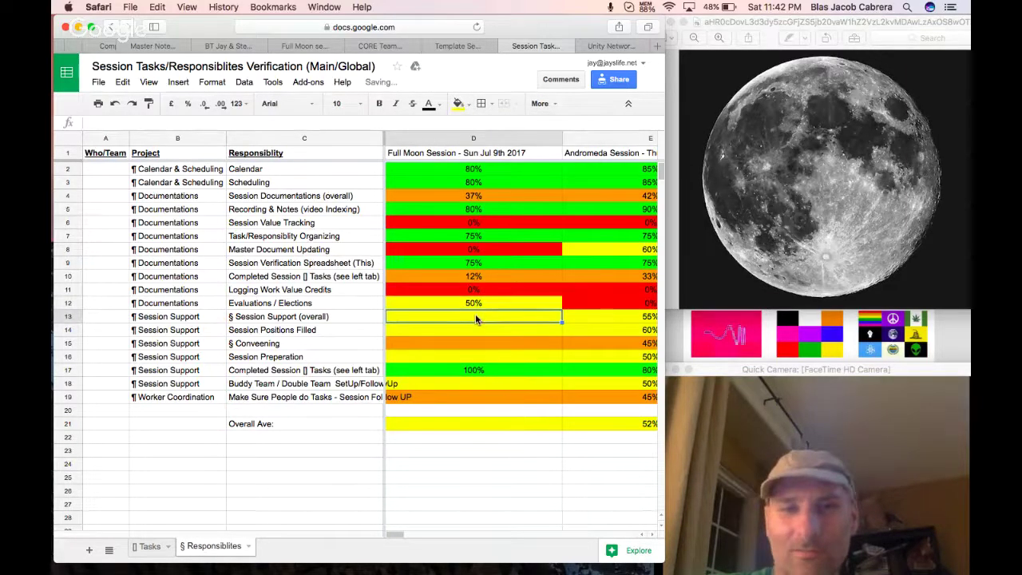
click(588, 326)
key(super+c)
click(519, 322)
key(super+alt+v)
text(100%)
key(Return)
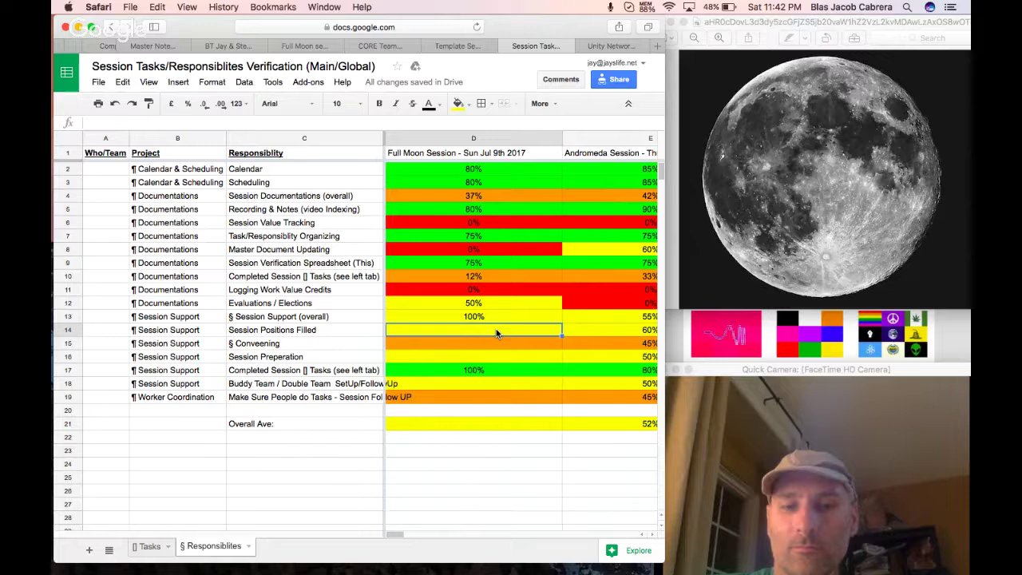
text(65%)
key(Return)
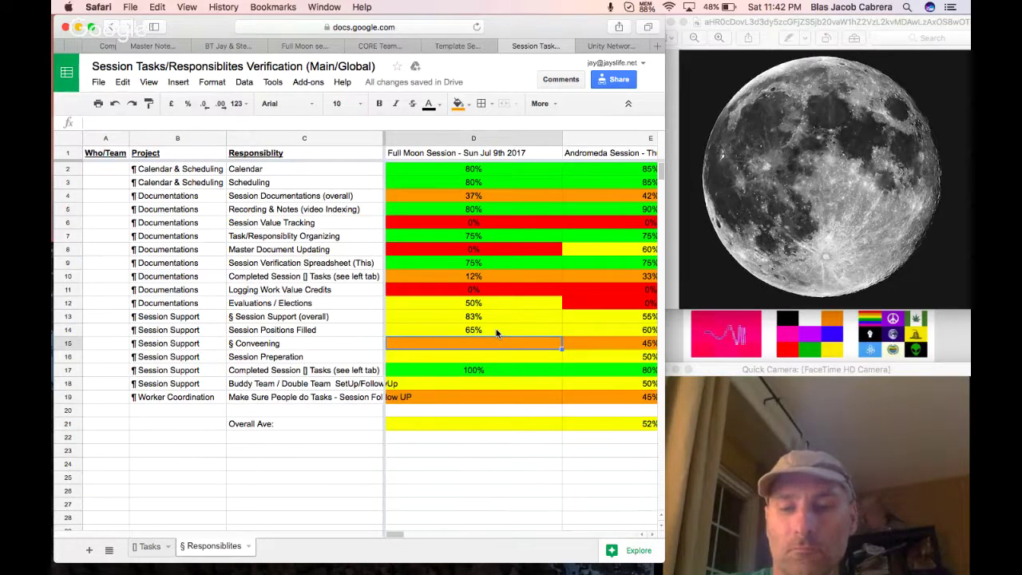
text(70%)
key(Return)
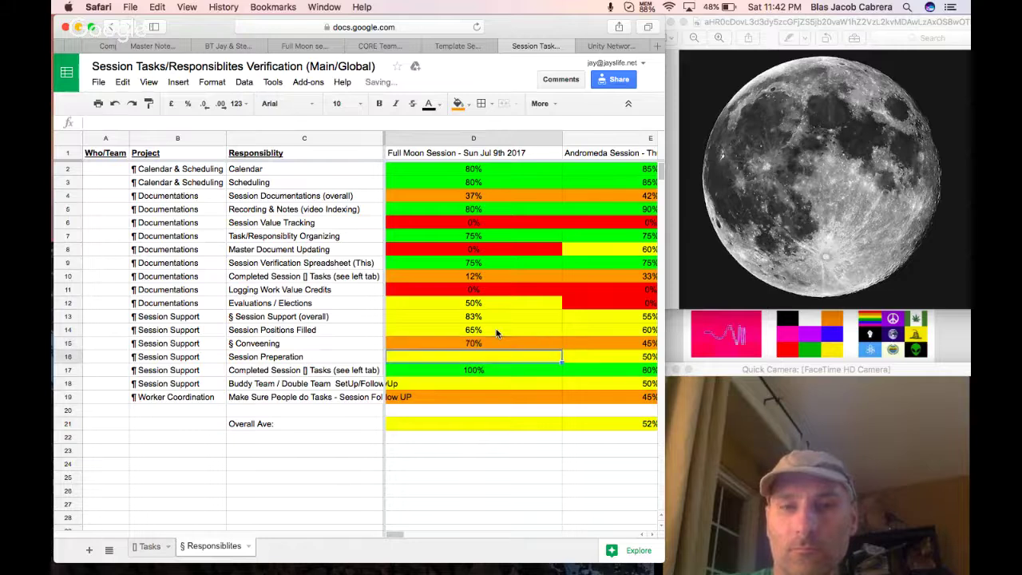
Colour D15 yellow and enter 85%, 50% and 45% for Session Preparation, Buddy Team and Worker Coordination.
click(502, 347)
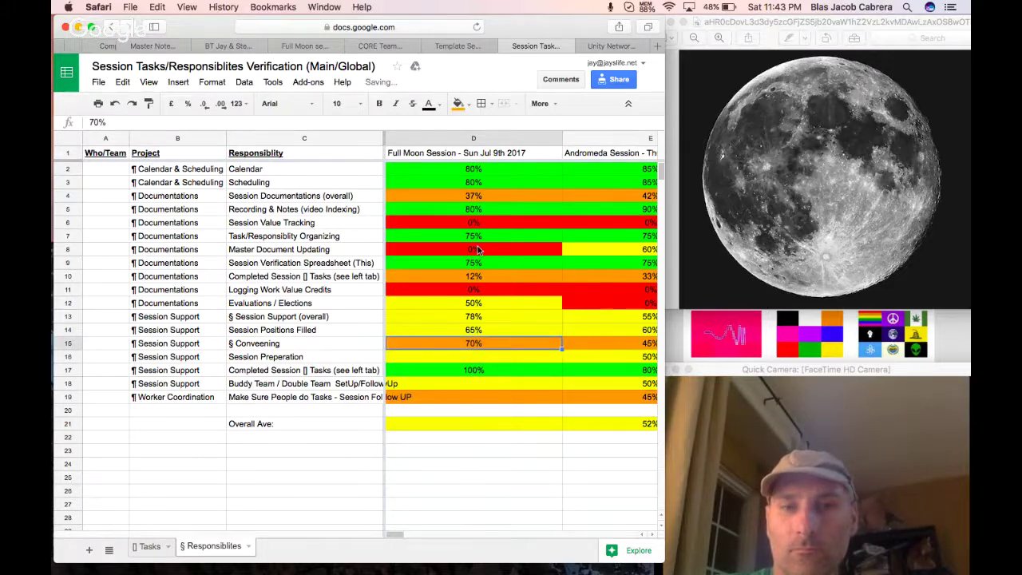
click(458, 104)
click(499, 159)
click(485, 357)
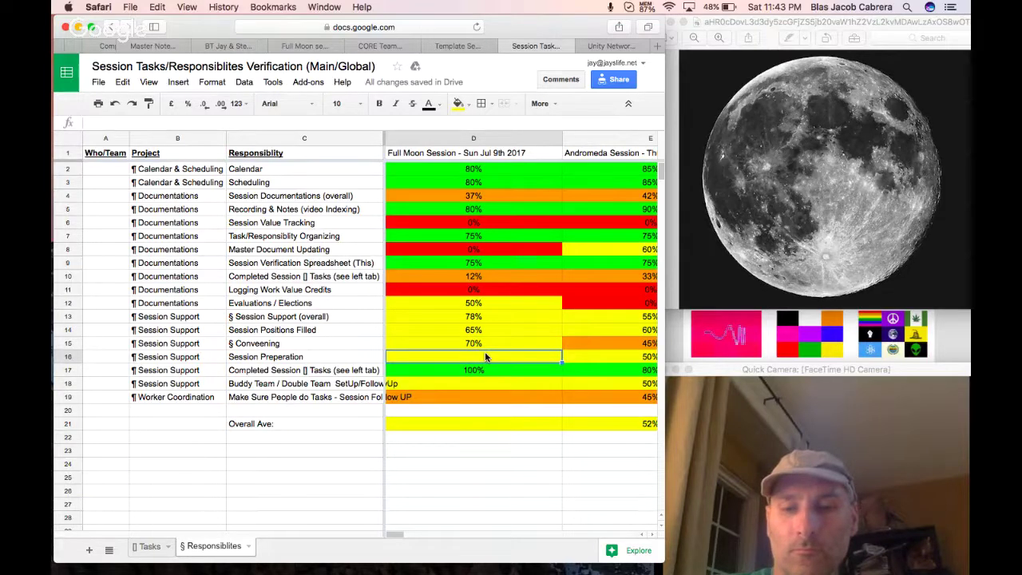
text(85%)
key(Return)
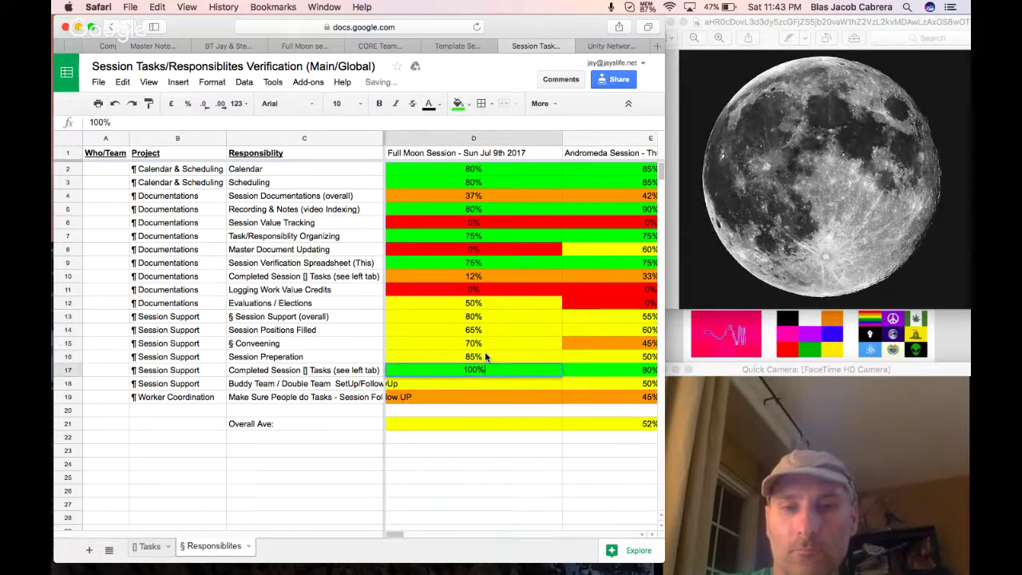
key(Down)
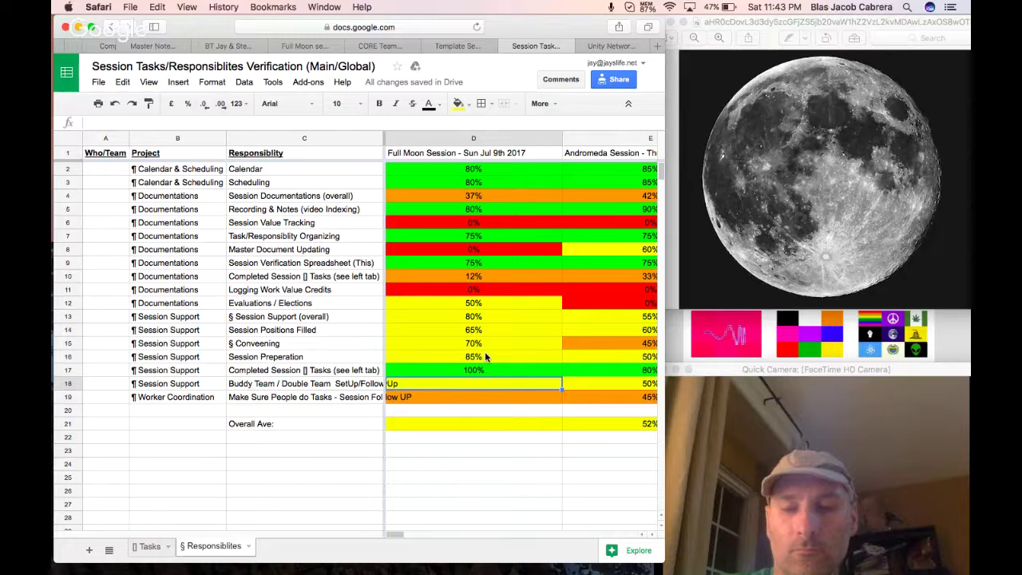
text(50%)
key(Return)
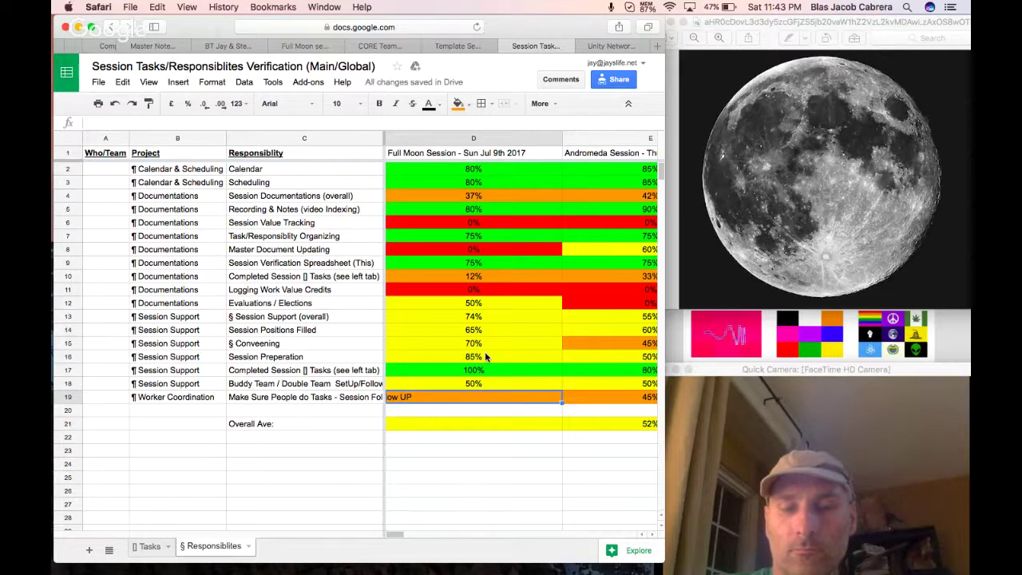
text(45%)
key(Return)
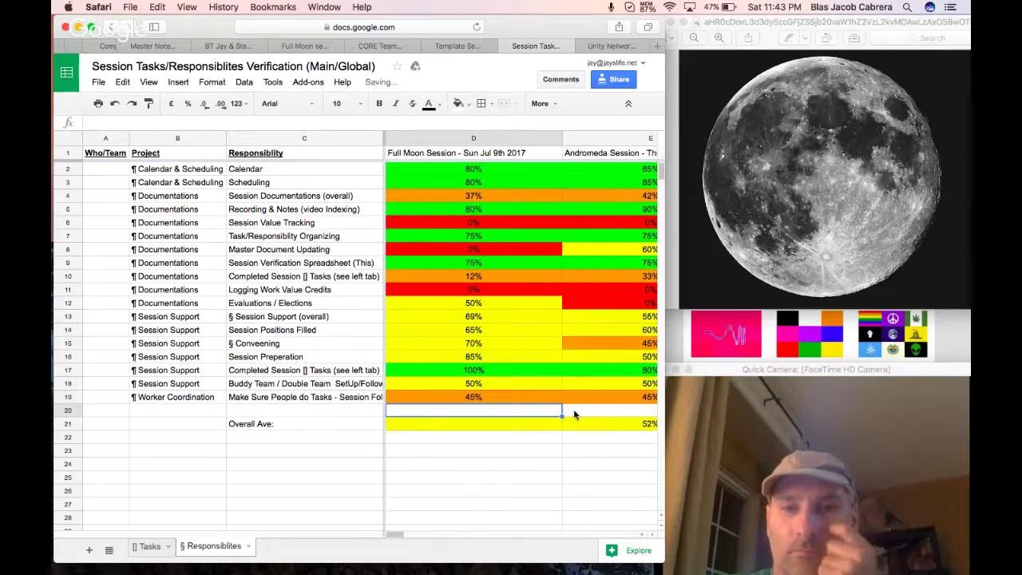
Copy the Overall Ave AVERAGE formula from E21 into D21.
click(591, 427)
key(ctrl+c)
click(533, 423)
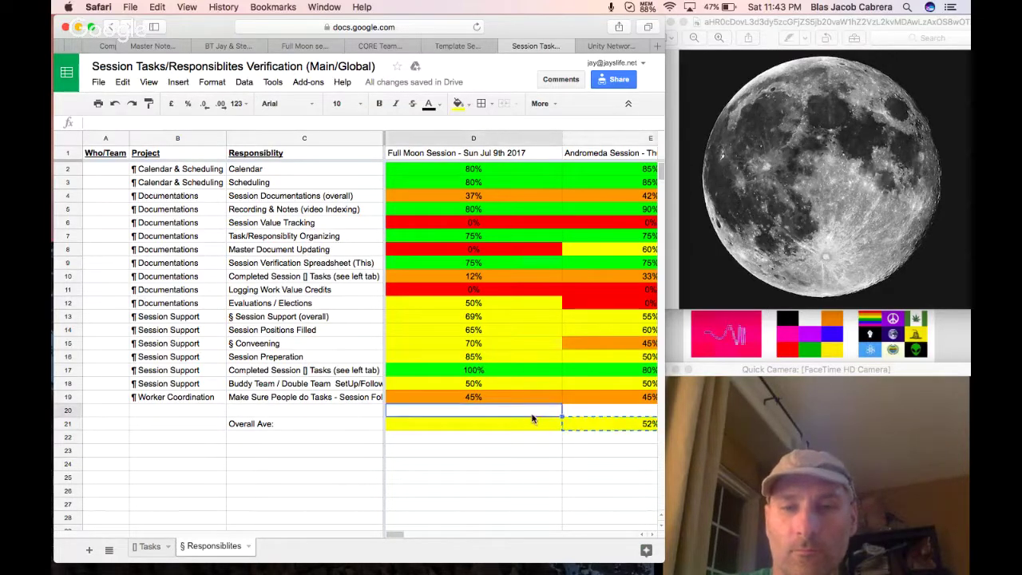
key(ctrl+v)
click(534, 453)
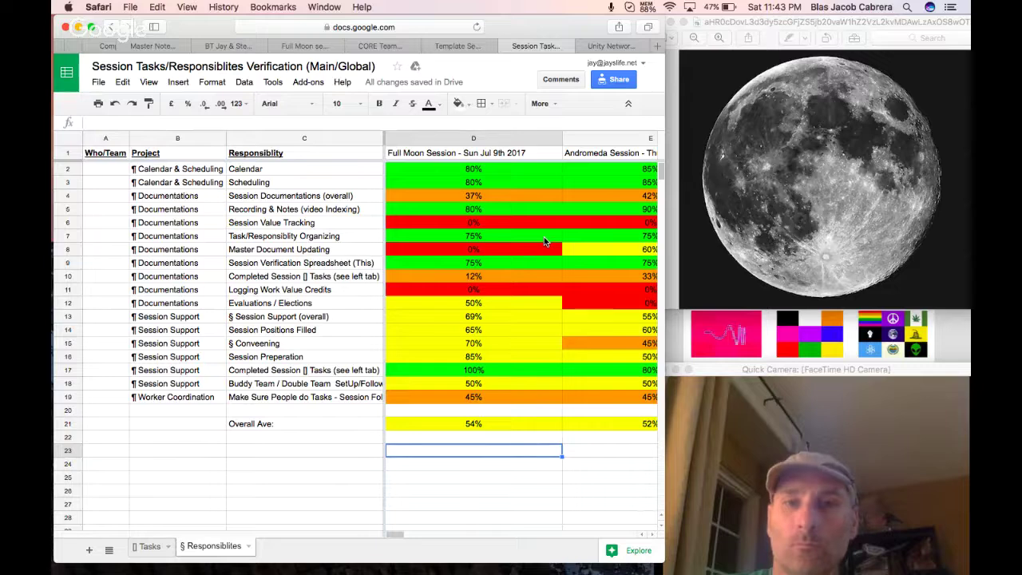
click(648, 6)
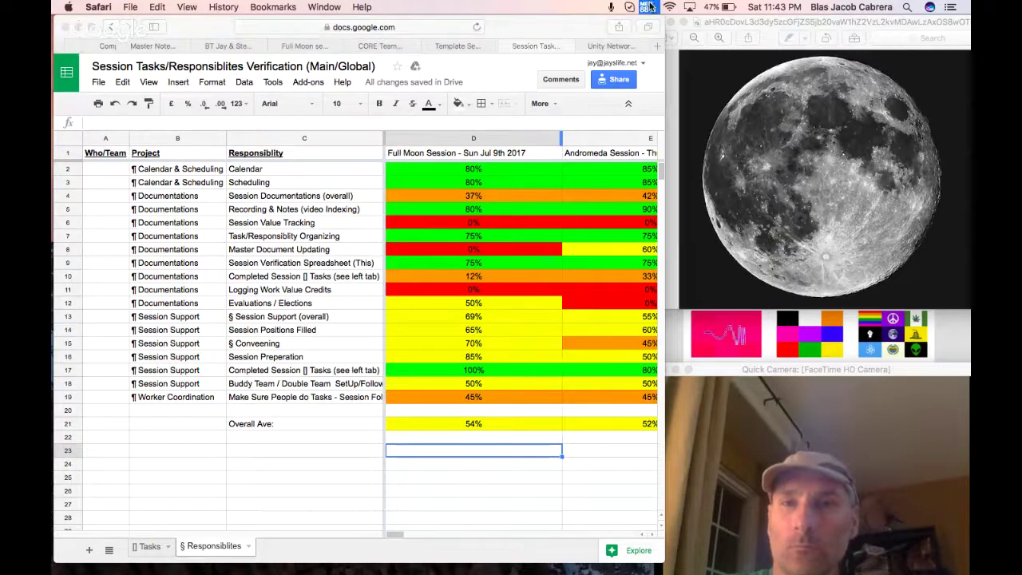
click(358, 132)
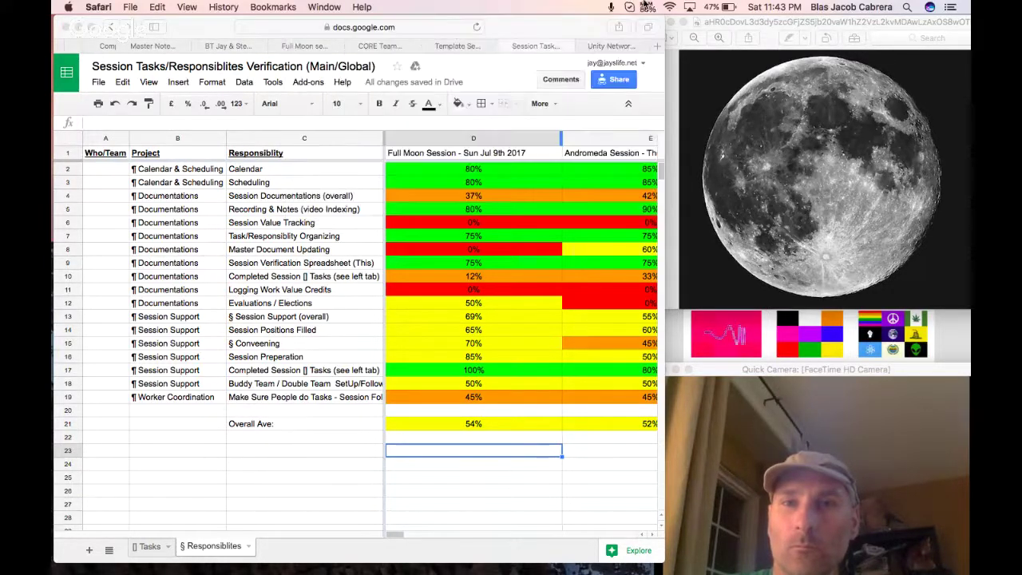
click(495, 49)
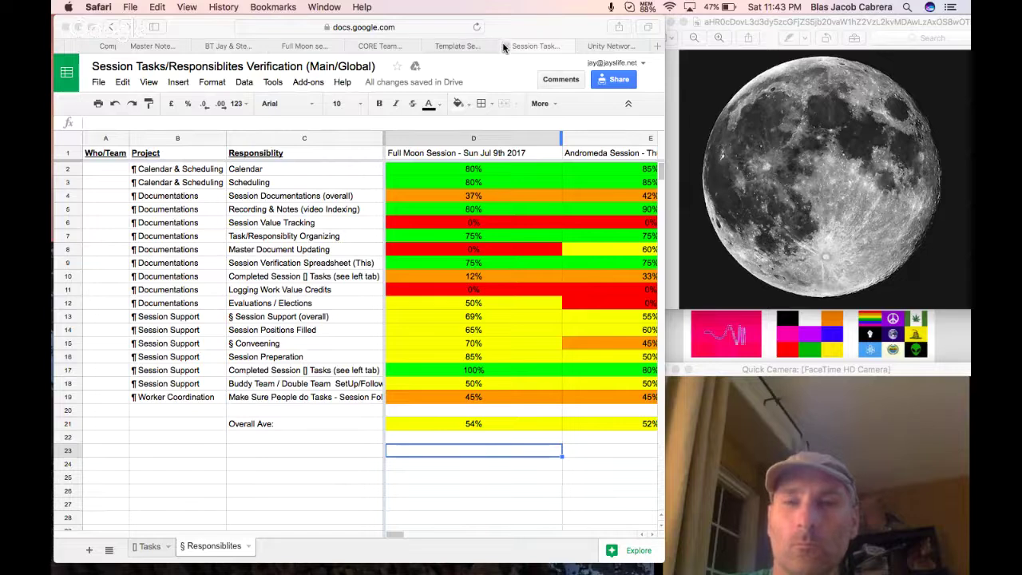
click(506, 50)
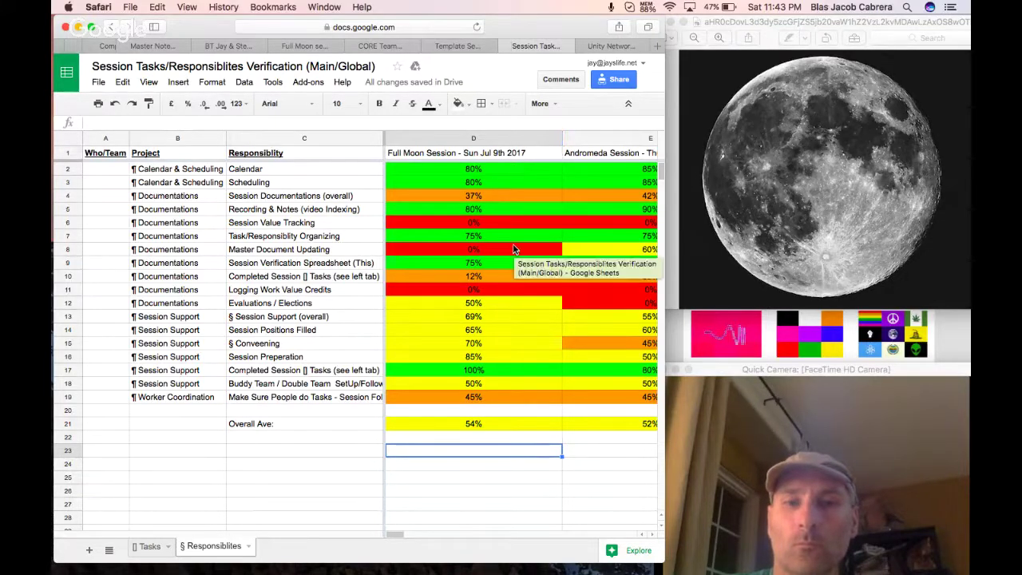
click(499, 314)
drag(484, 175, 493, 386)
click(491, 424)
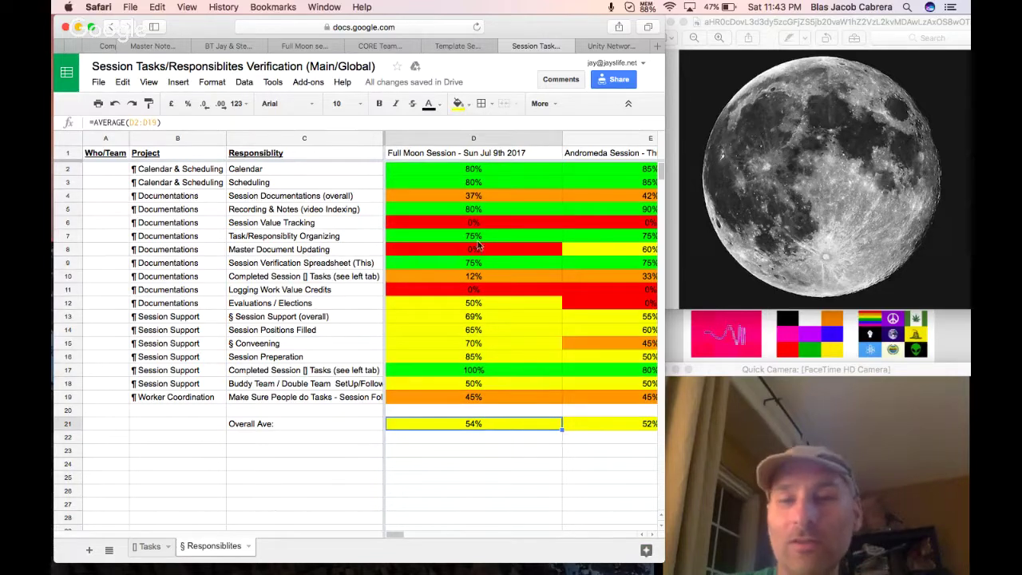
drag(491, 168, 506, 426)
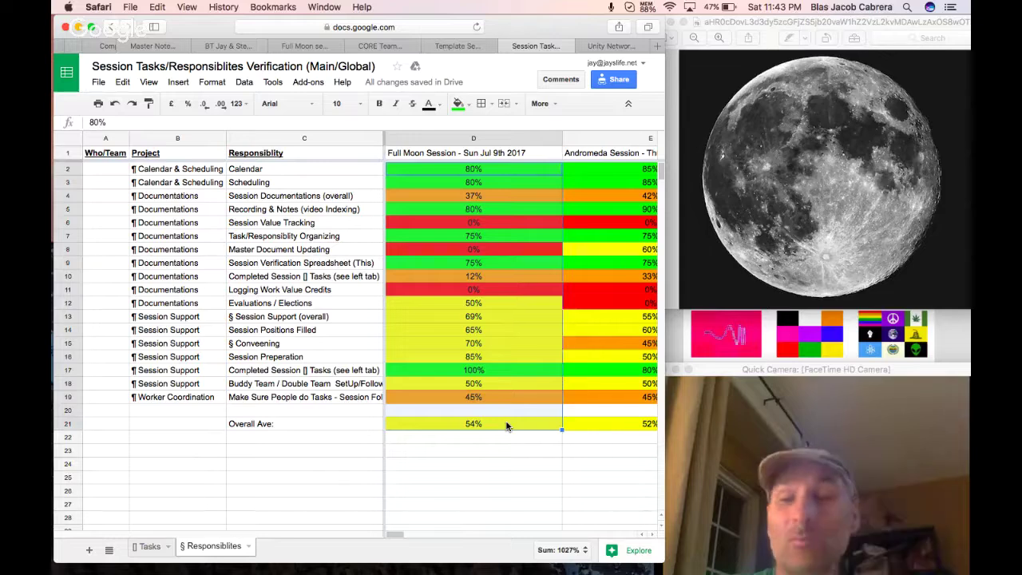
scroll(507, 426, right, 2)
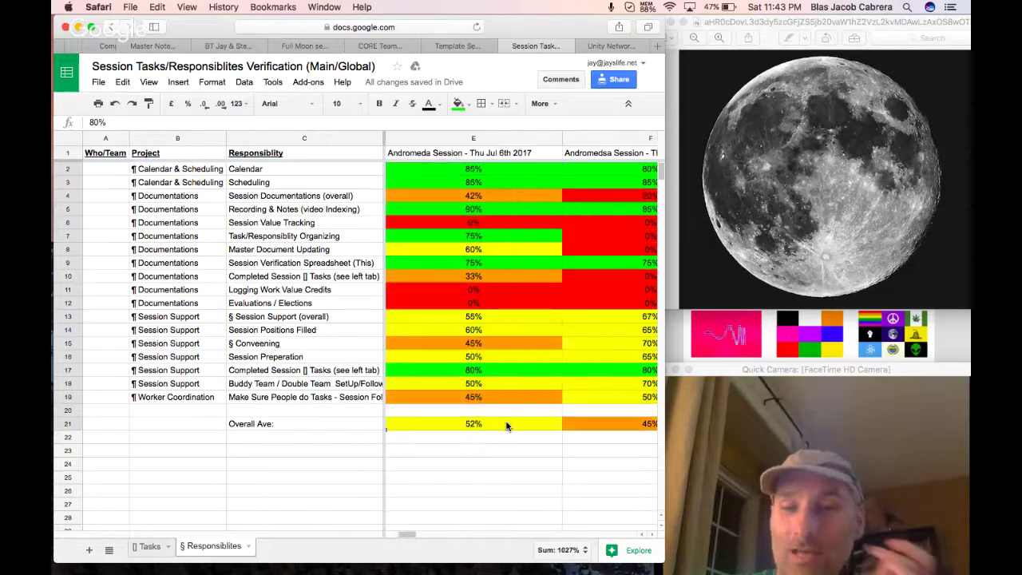
scroll(506, 426, right, 5)
scroll(507, 425, right, 5)
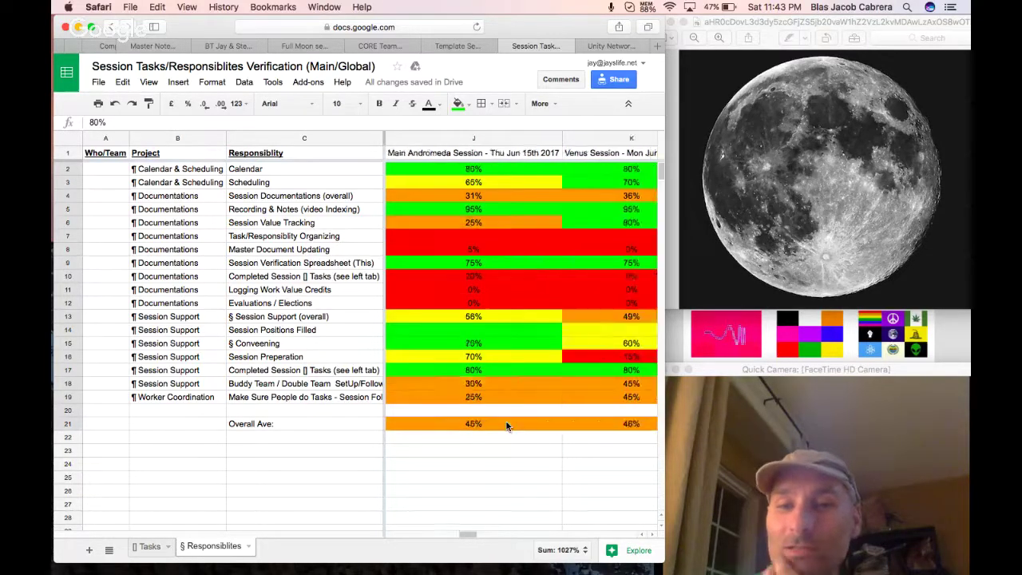
scroll(505, 425, right, 2)
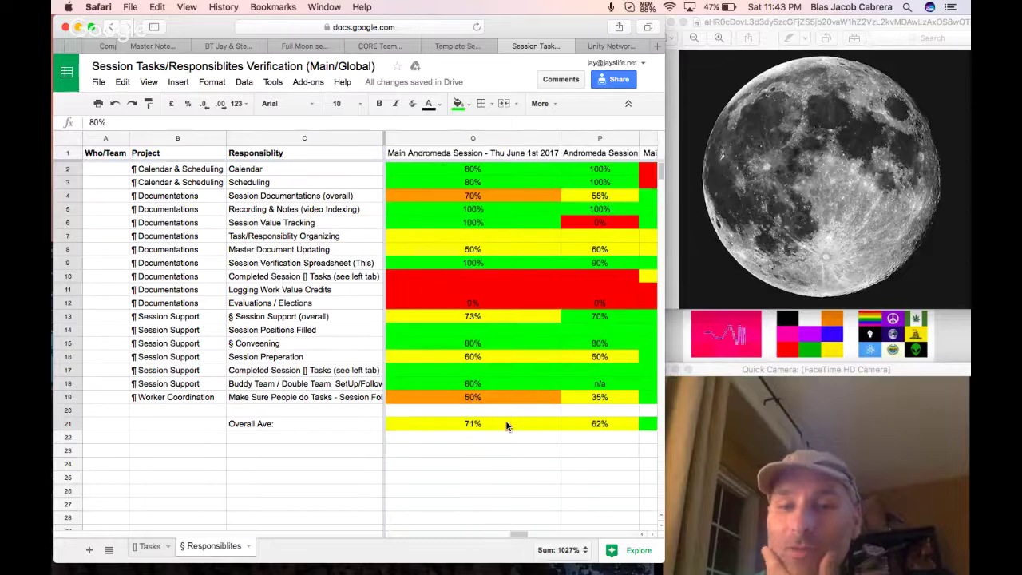
scroll(506, 426, left, 10)
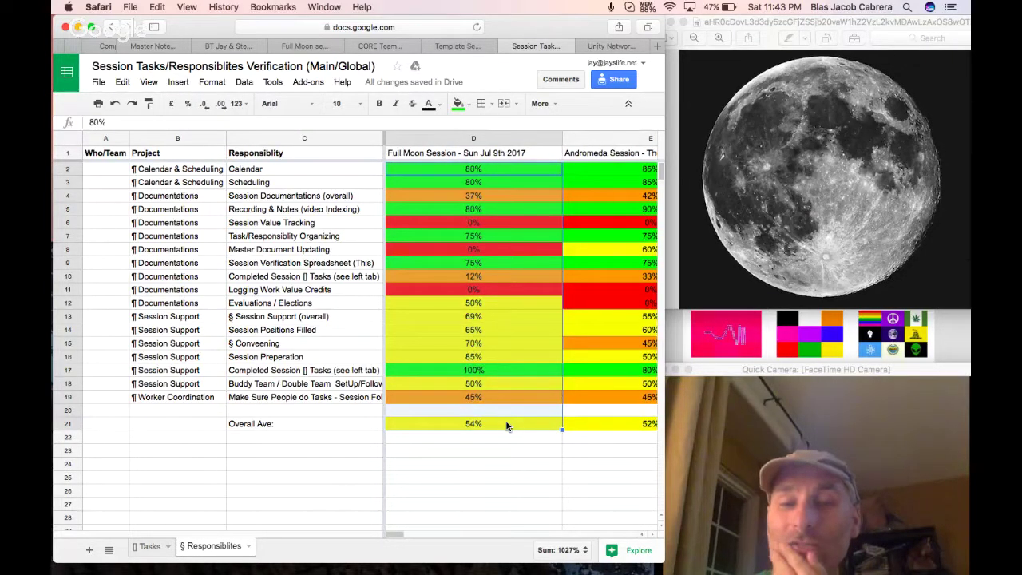
click(498, 452)
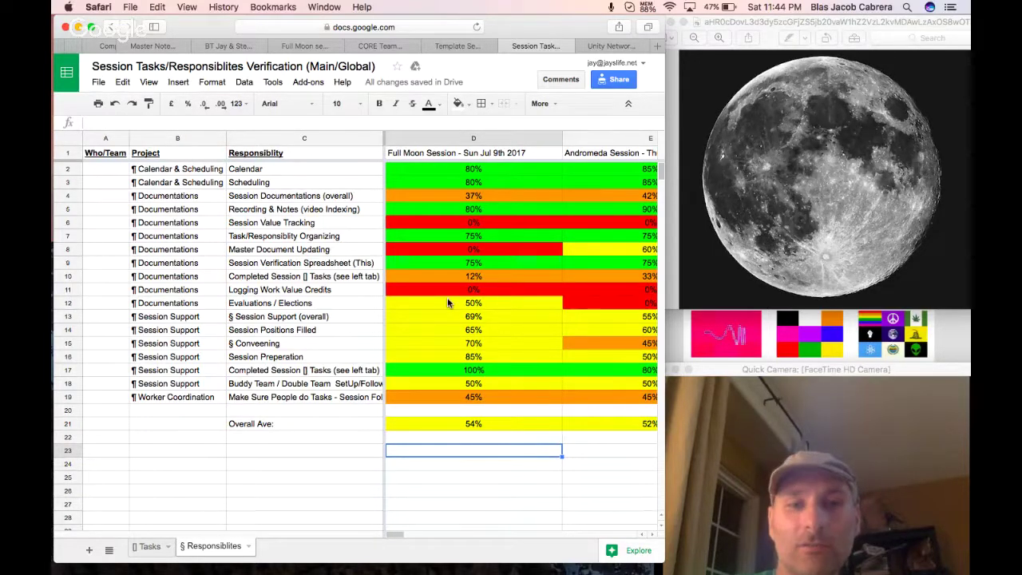
On the Tasks sheet, mark the decisions-doc update Yes and colour it green.
click(145, 546)
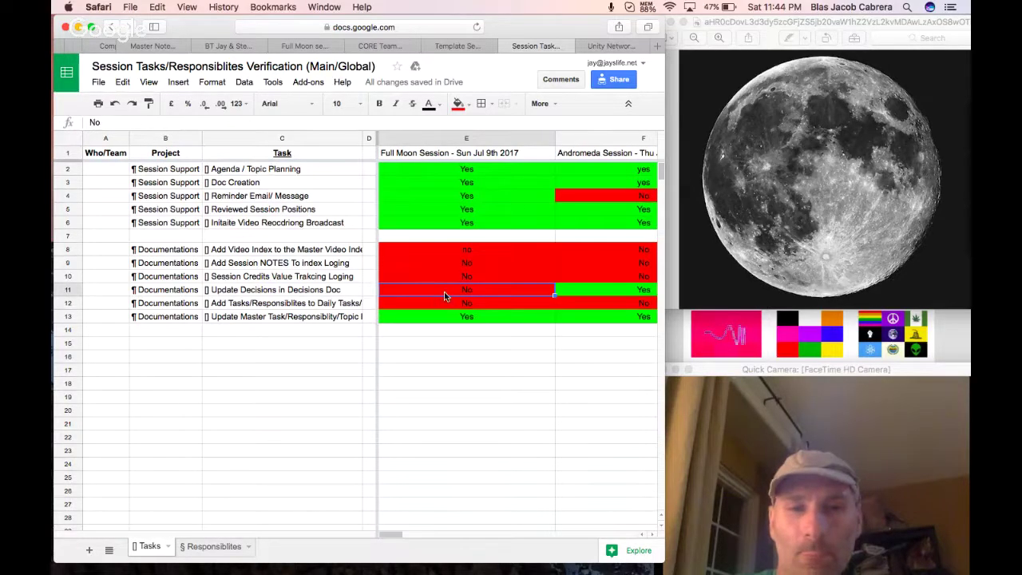
text(YEs)
click(468, 385)
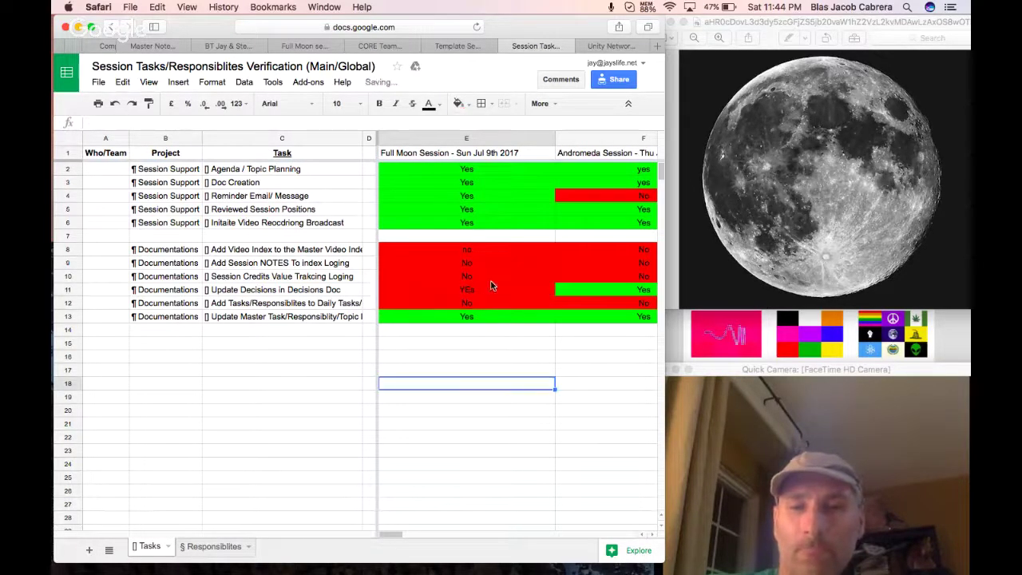
click(492, 286)
click(458, 103)
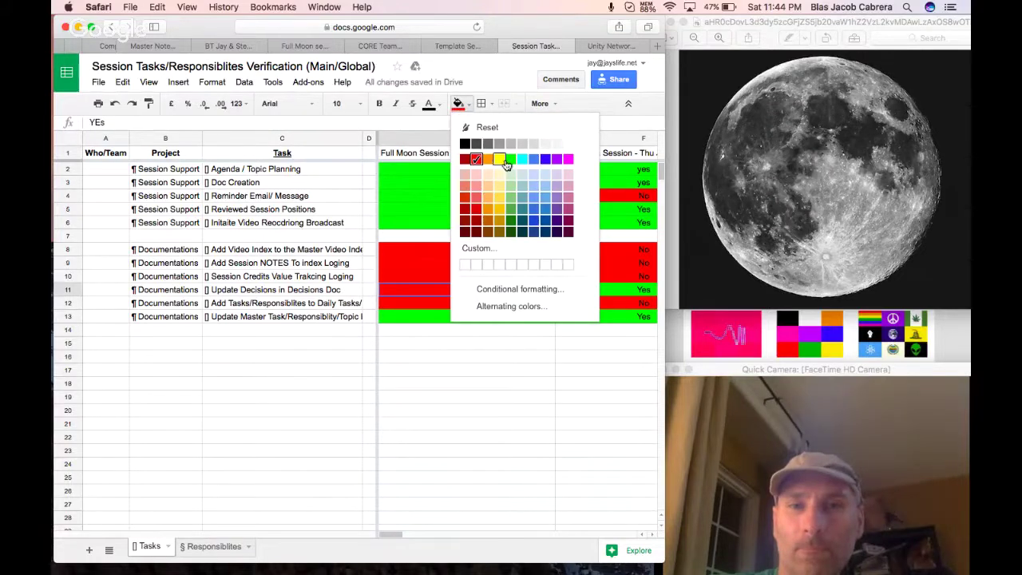
click(510, 160)
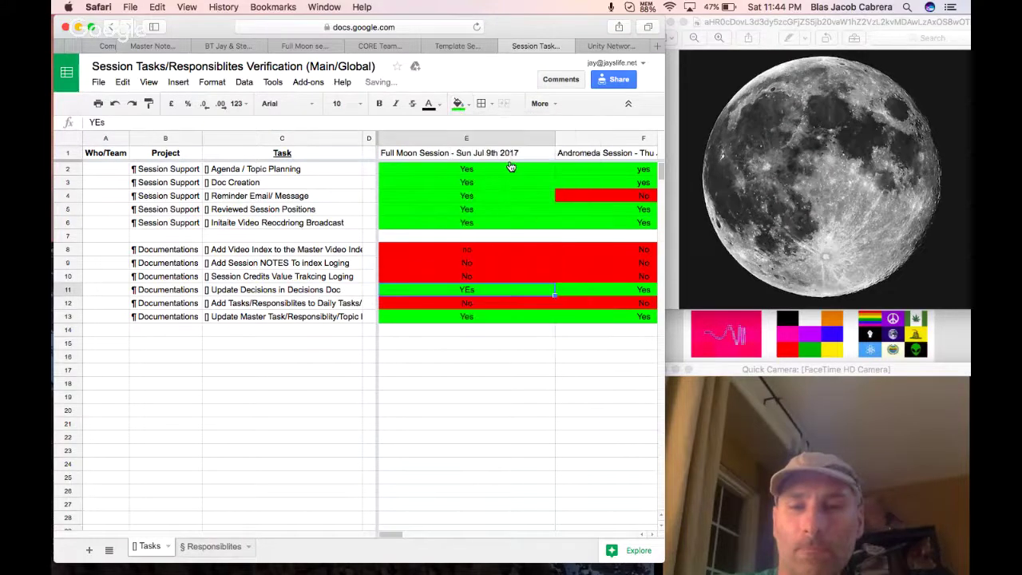
Raise the Completed Session Tasks score in D10 to 33%.
click(209, 546)
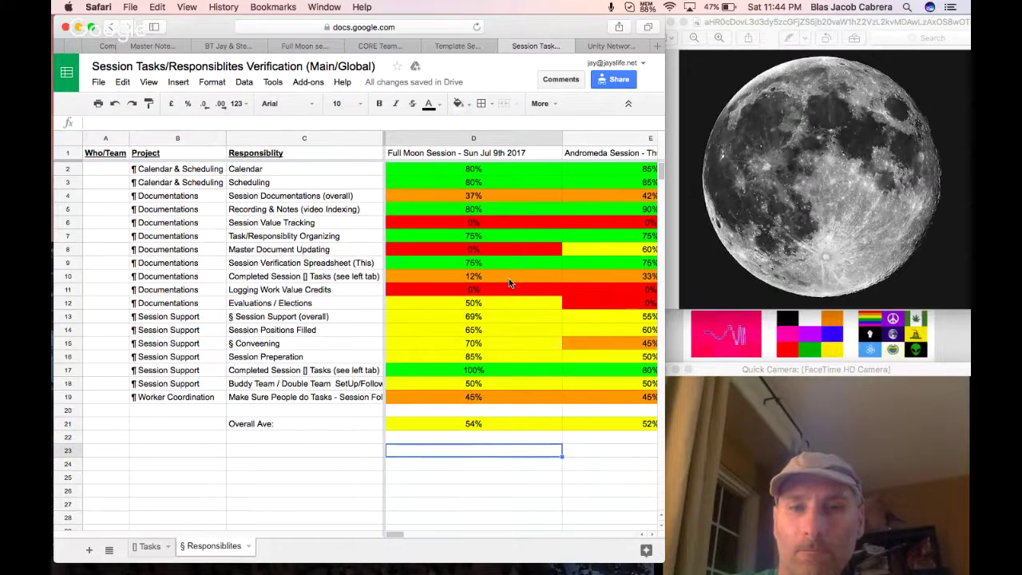
click(492, 276)
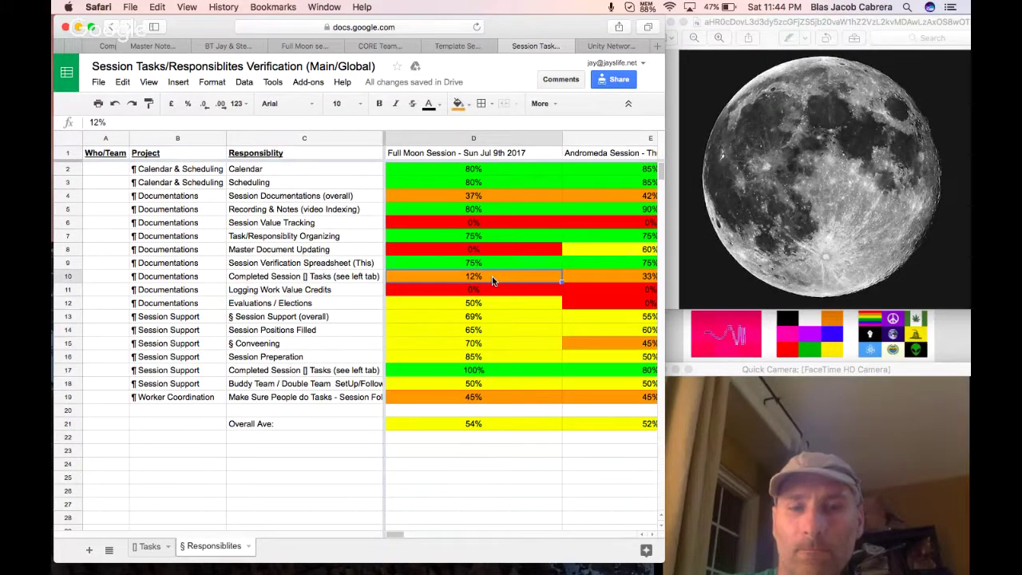
text(33%)
click(486, 290)
Review the 33% and Convening scores, then go to the Template Session Meeting Notes document.
click(480, 277)
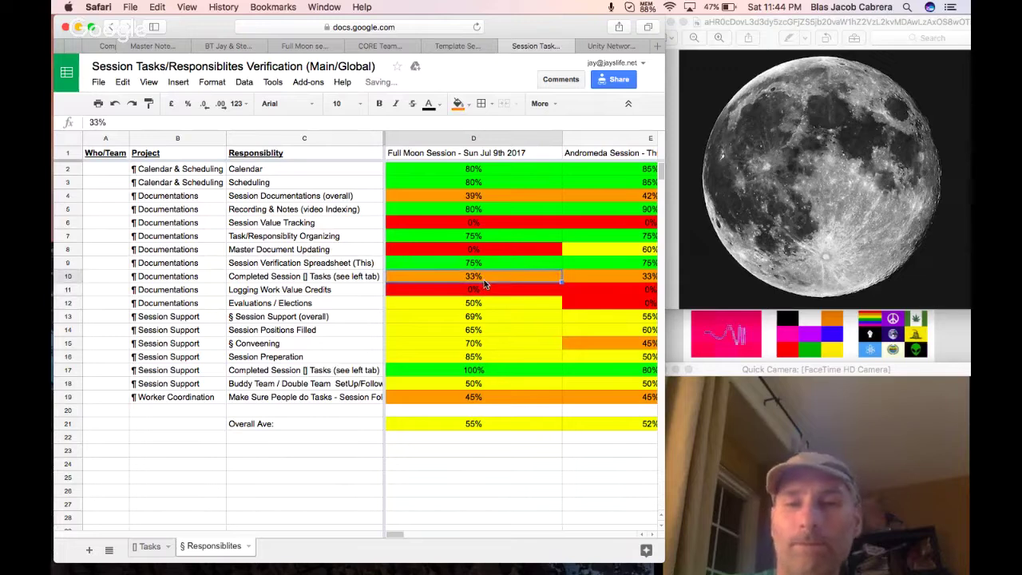
click(523, 344)
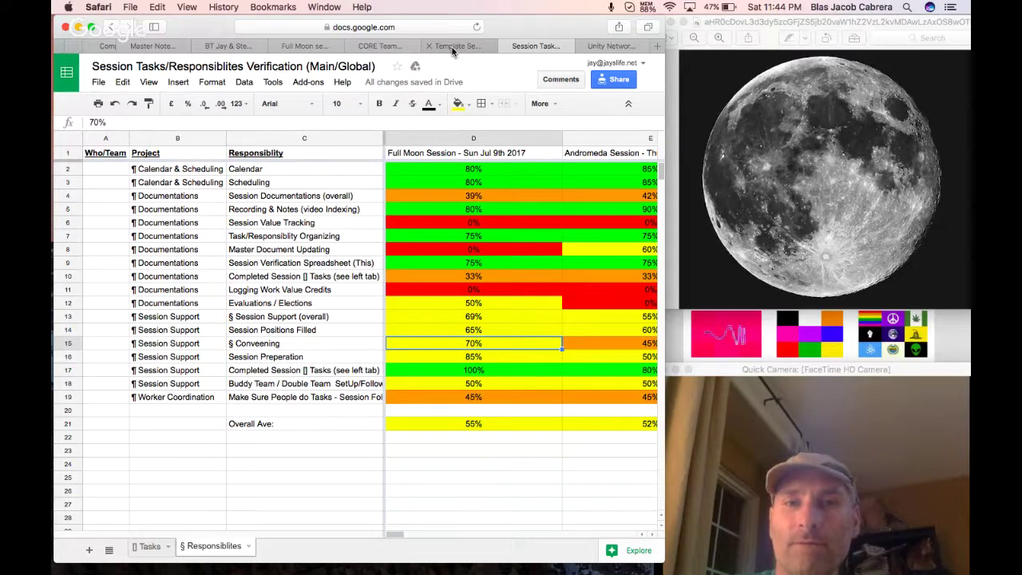
click(452, 47)
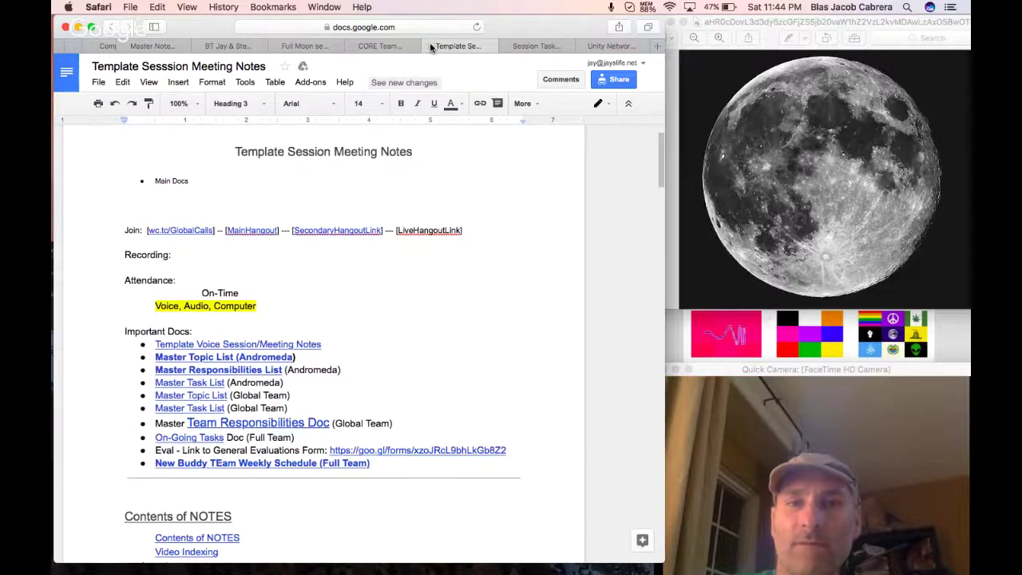
Close the meeting notes, CORE Team budget spreadsheet and Unity Network calendar tabs.
click(430, 46)
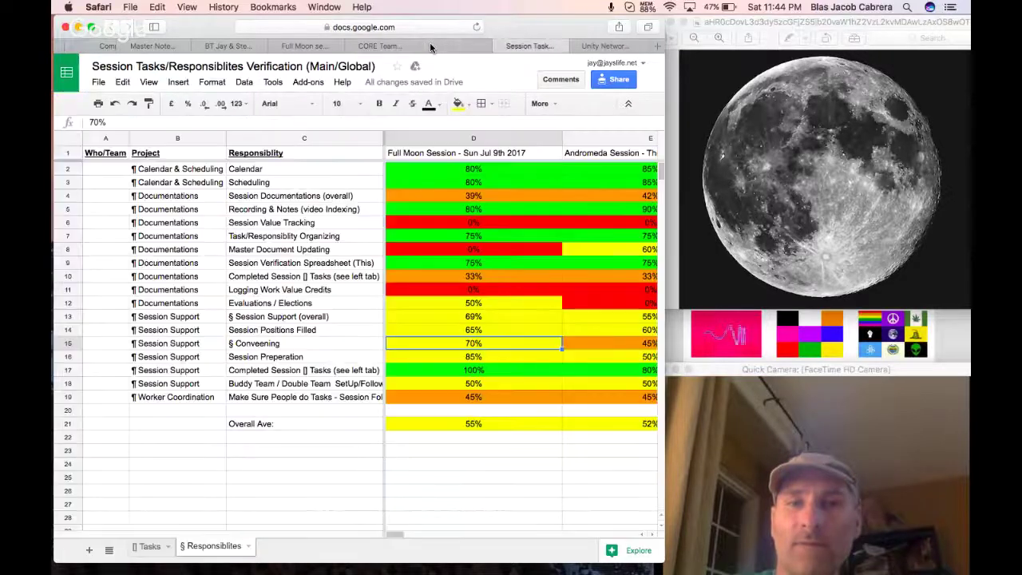
click(380, 45)
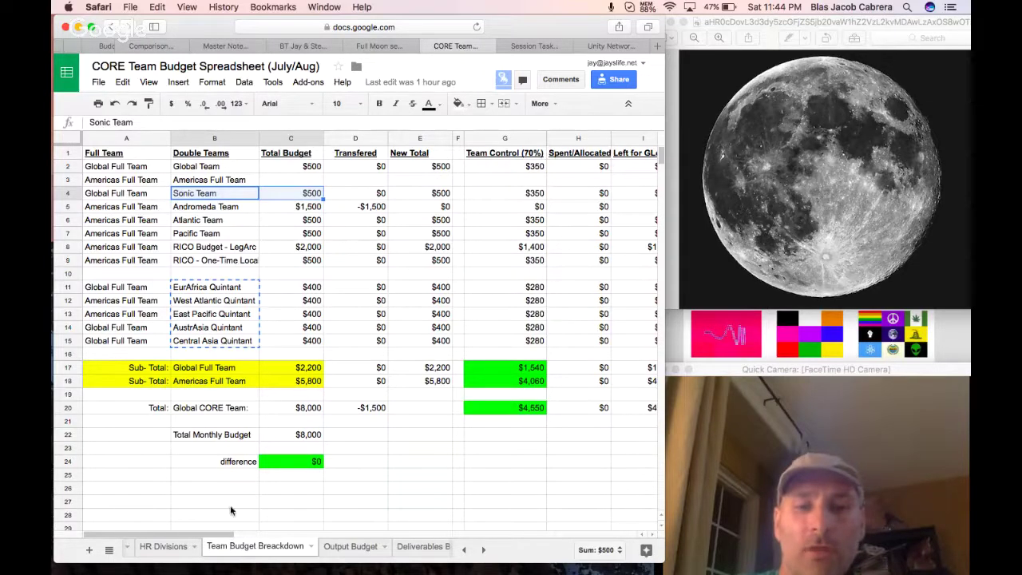
click(428, 46)
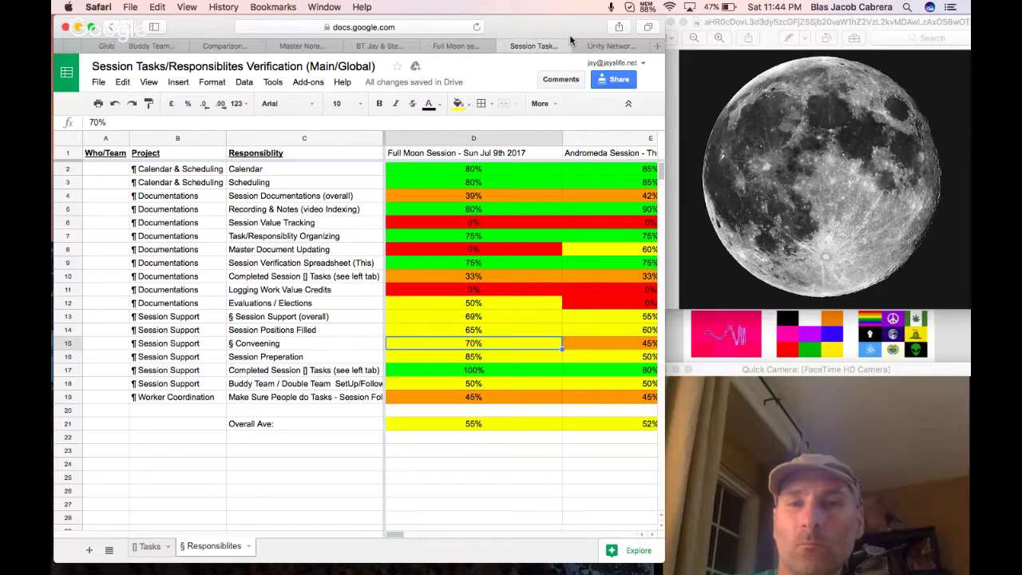
click(583, 45)
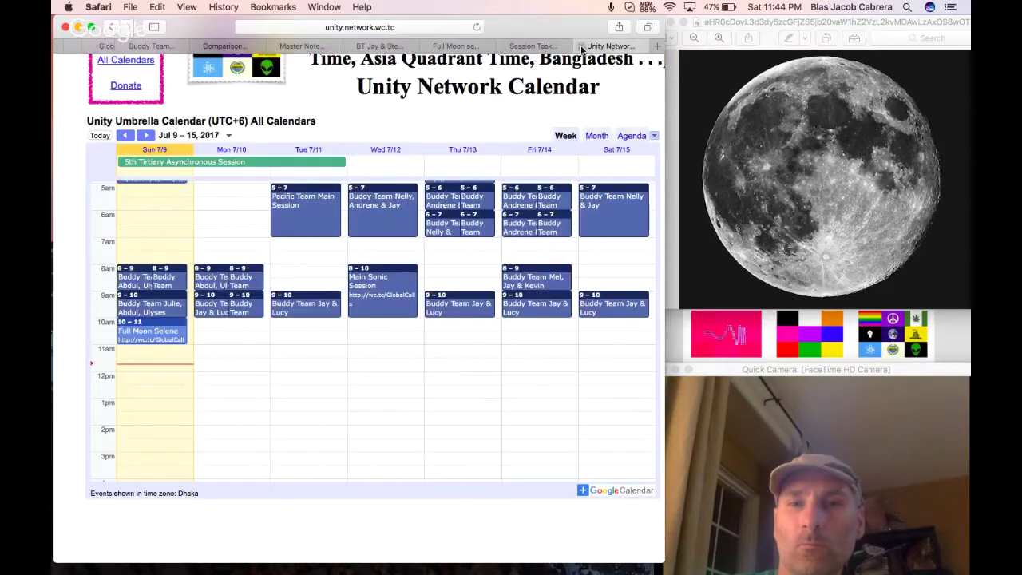
click(582, 46)
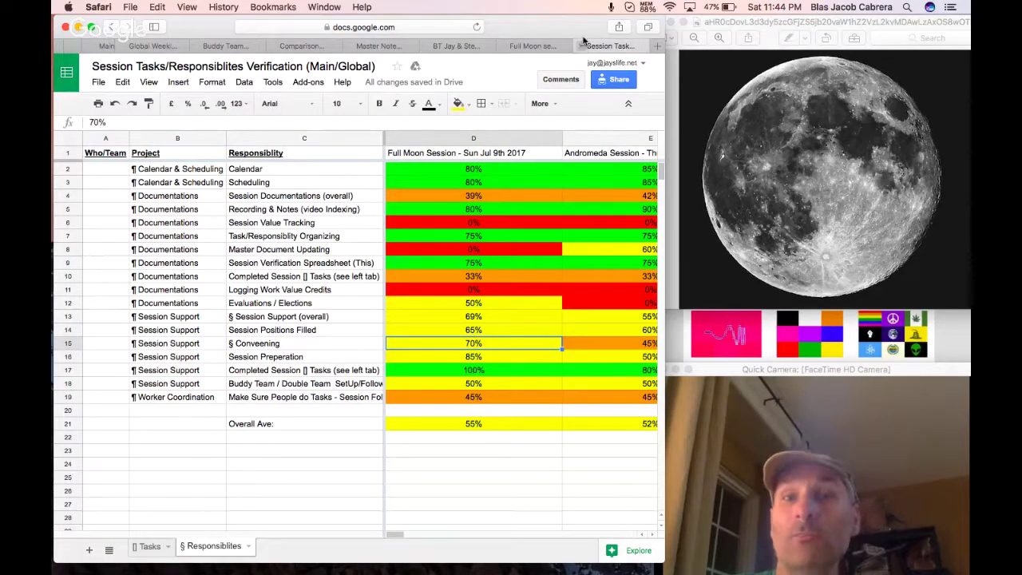
Toggle the memory usage panel and bring the verification spreadsheet's browser window to the front.
click(647, 7)
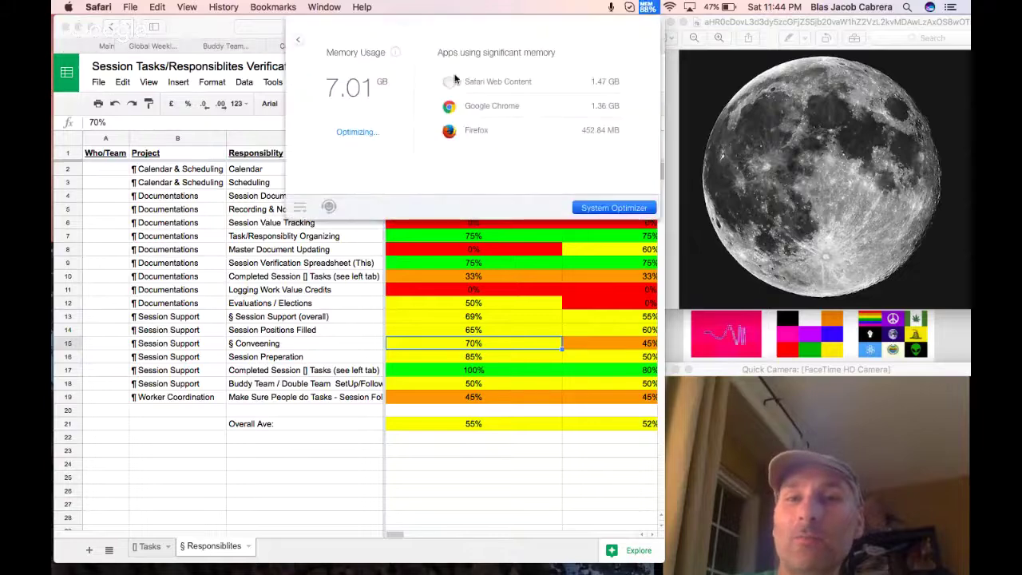
click(644, 6)
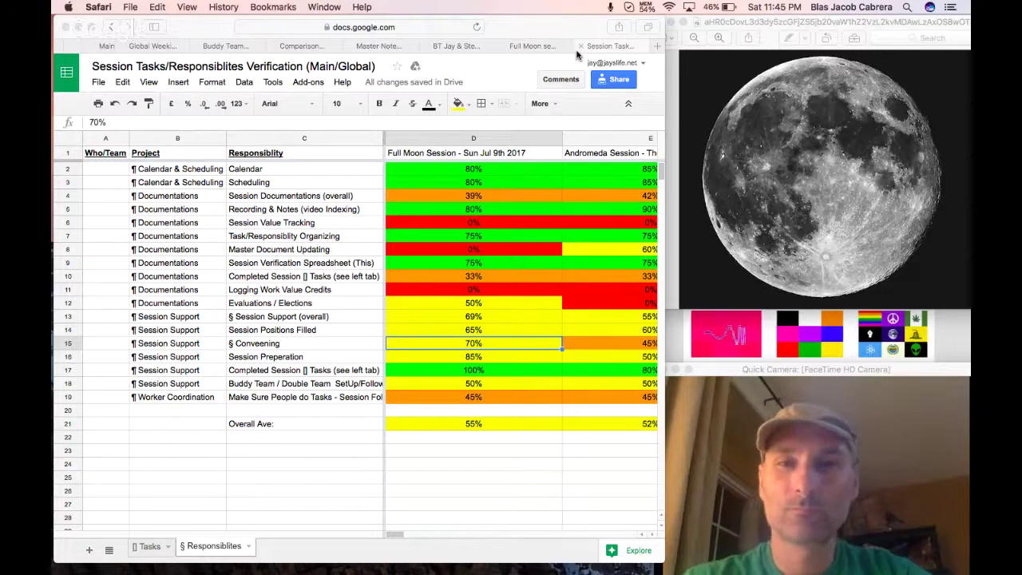
click(581, 50)
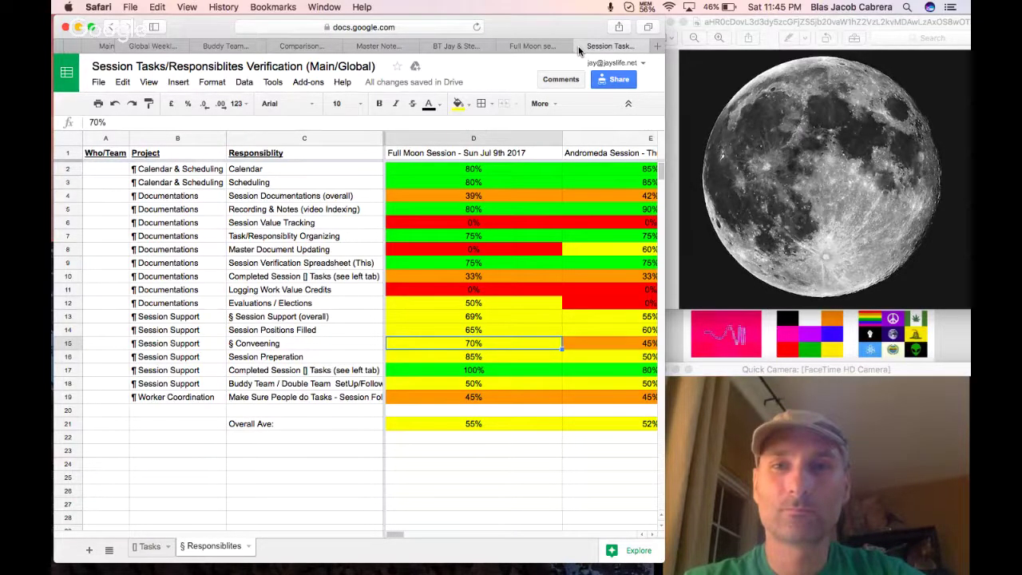
Close the verification spreadsheet and scroll the Full Moon session notes back up to Attendance.
click(580, 48)
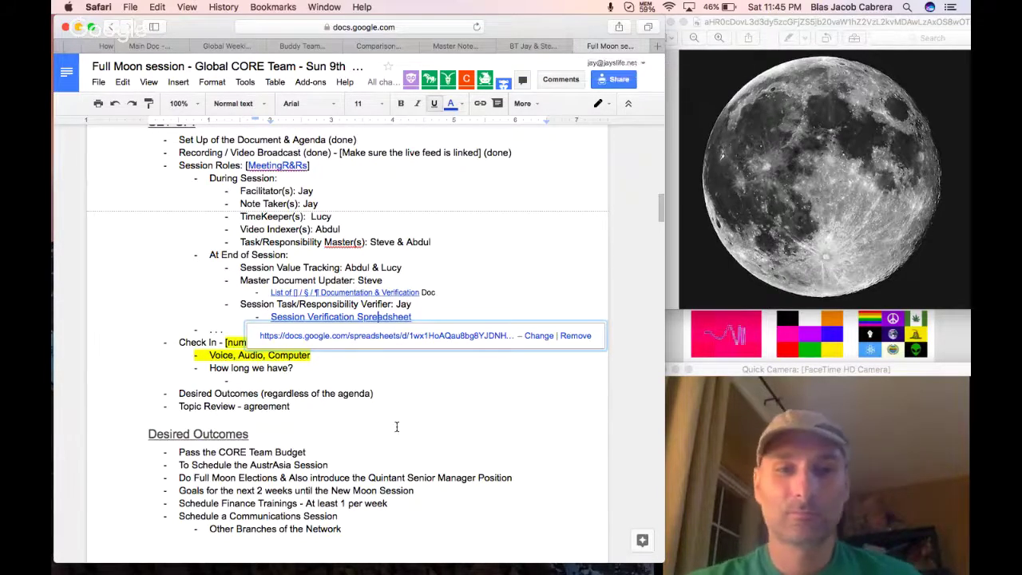
scroll(396, 426, down, 5)
scroll(396, 426, down, 20)
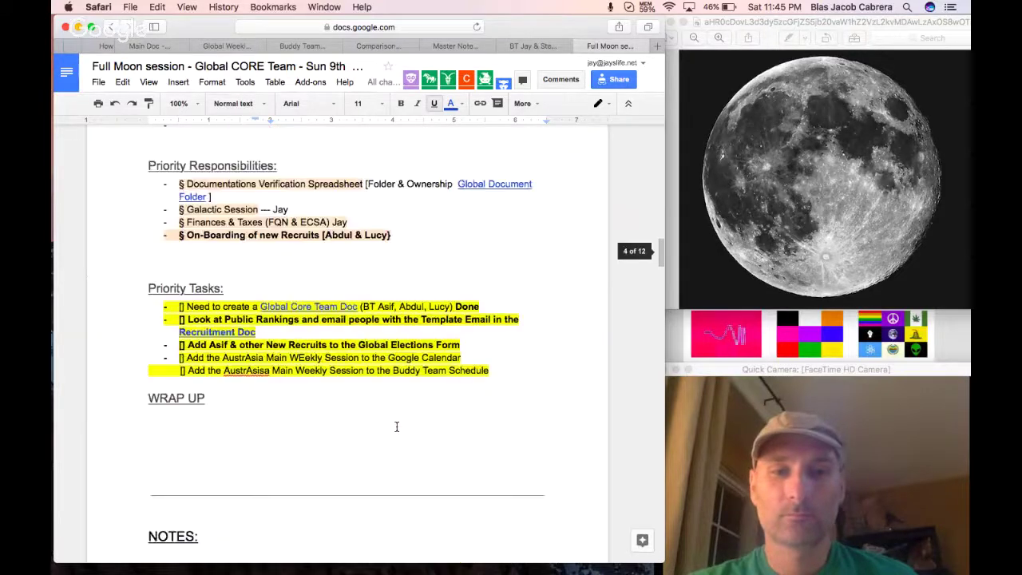
scroll(396, 427, down, 20)
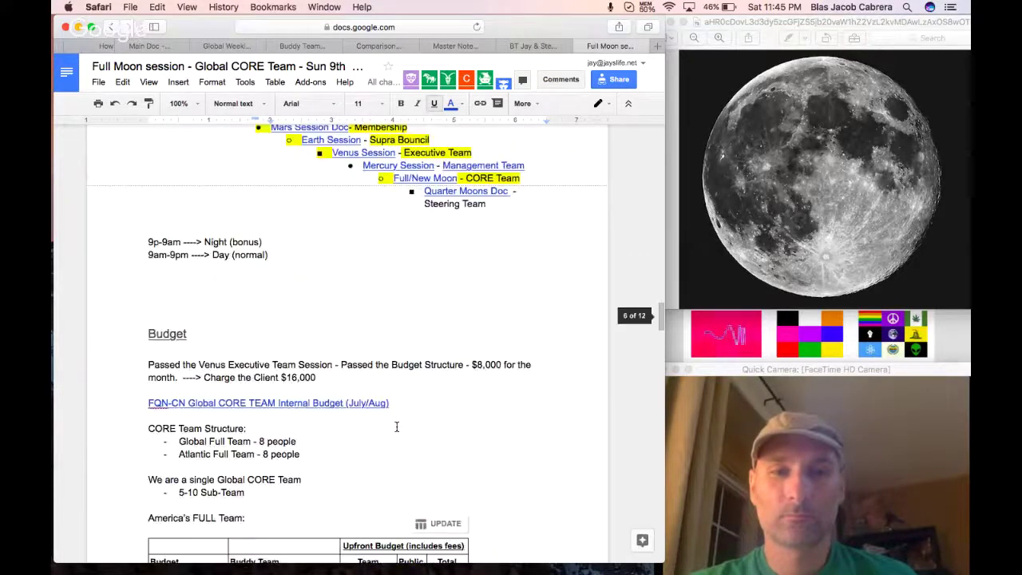
scroll(396, 426, down, 20)
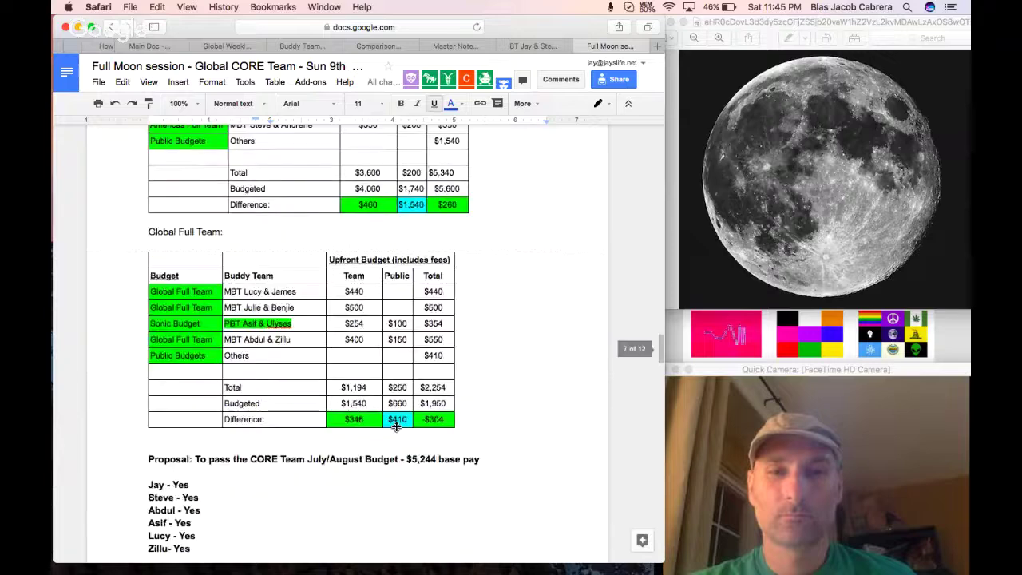
scroll(396, 426, down, 20)
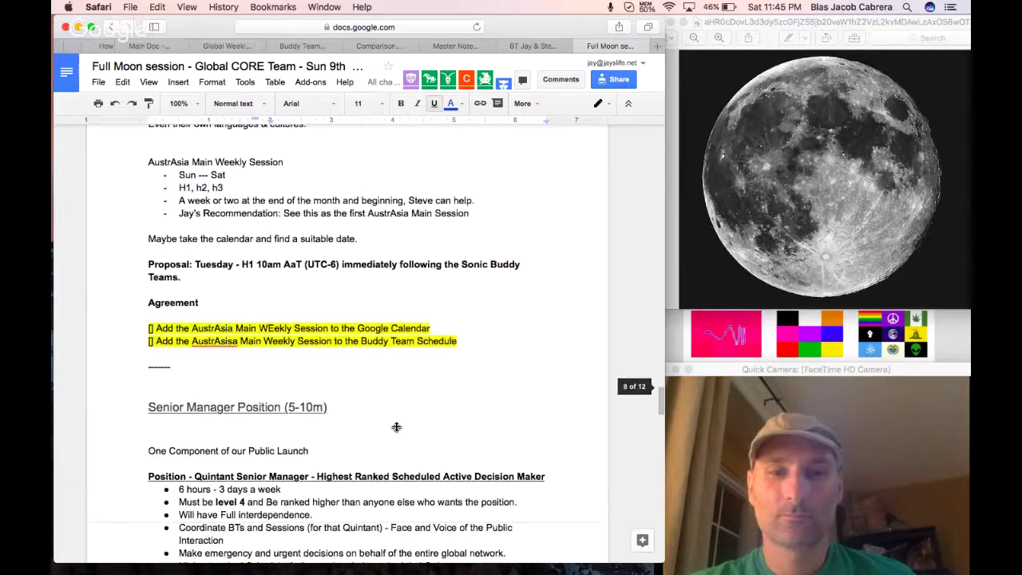
scroll(396, 426, down, 10)
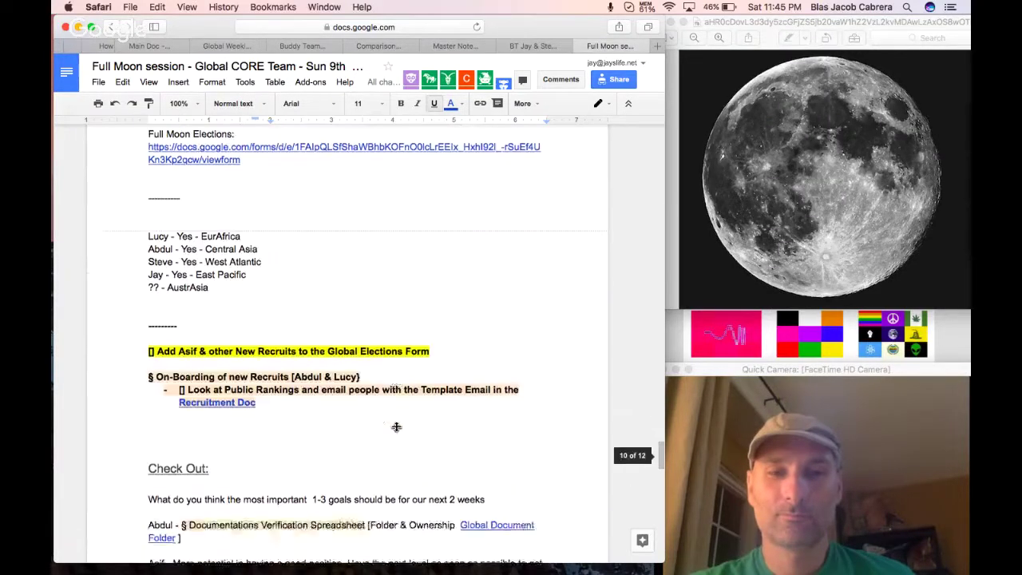
scroll(397, 427, down, 10)
scroll(396, 426, up, 4)
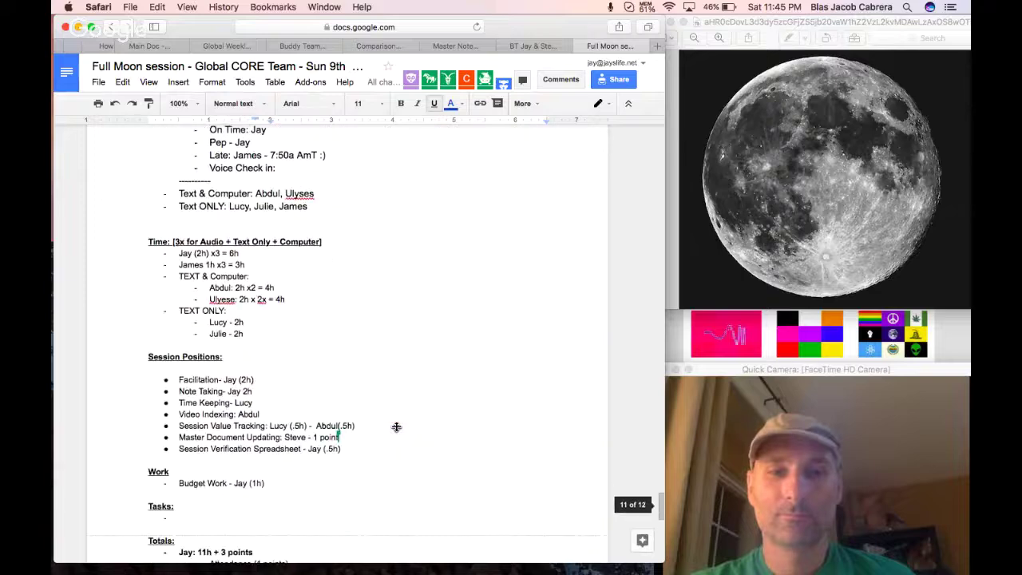
scroll(396, 427, down, 1)
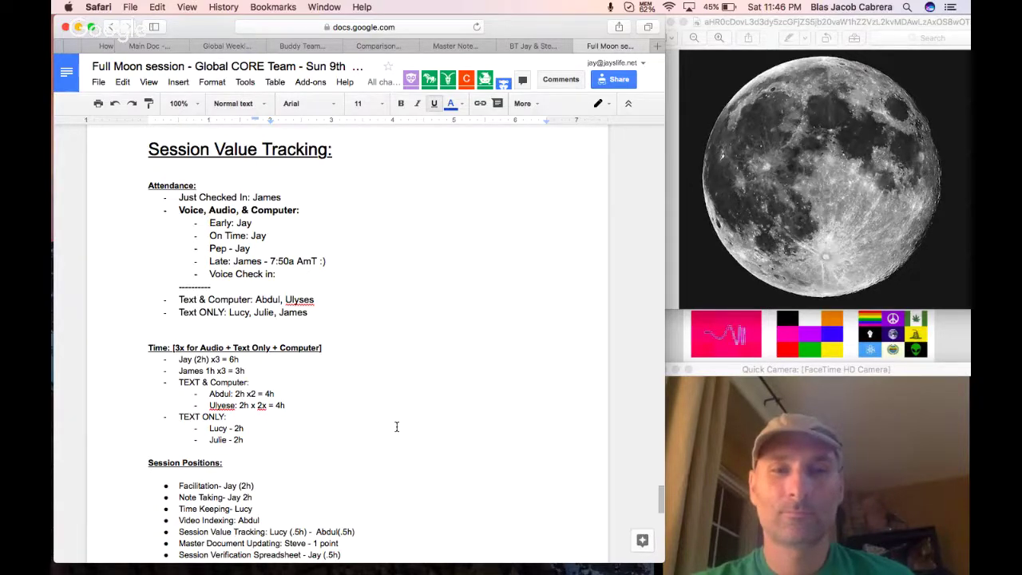
scroll(396, 427, up, 1)
scroll(396, 427, up, 2)
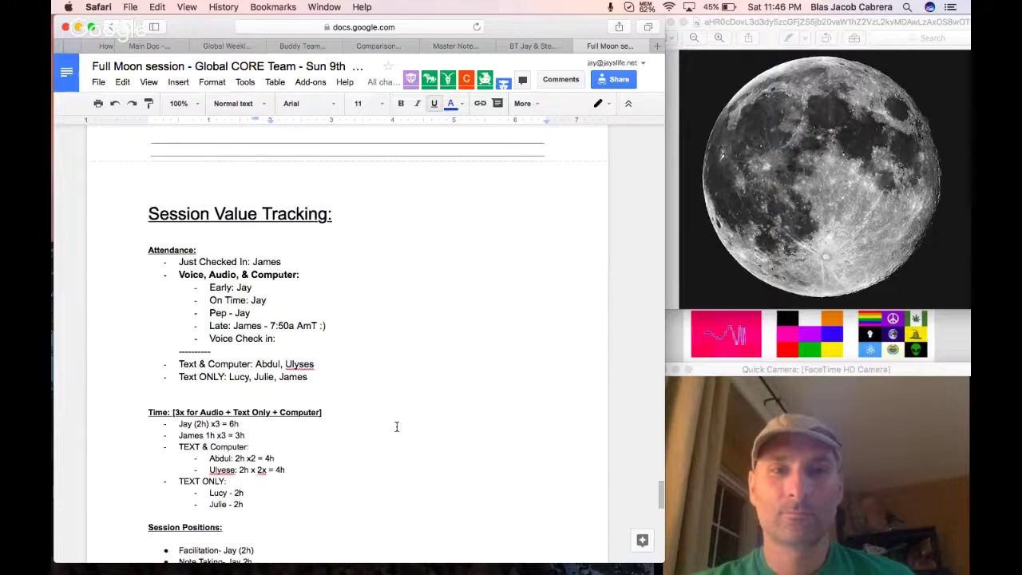
scroll(396, 426, up, 10)
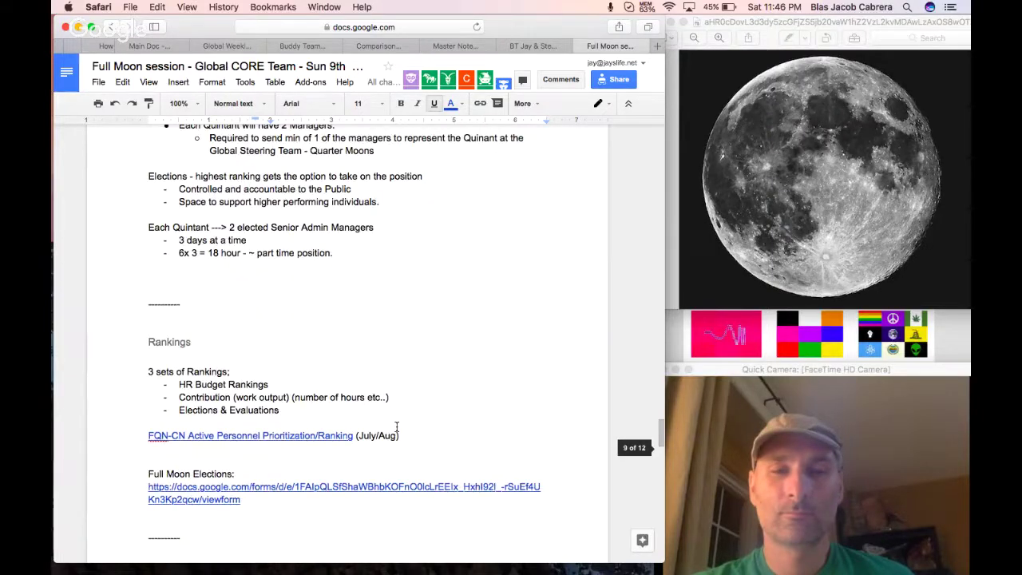
scroll(396, 427, up, 15)
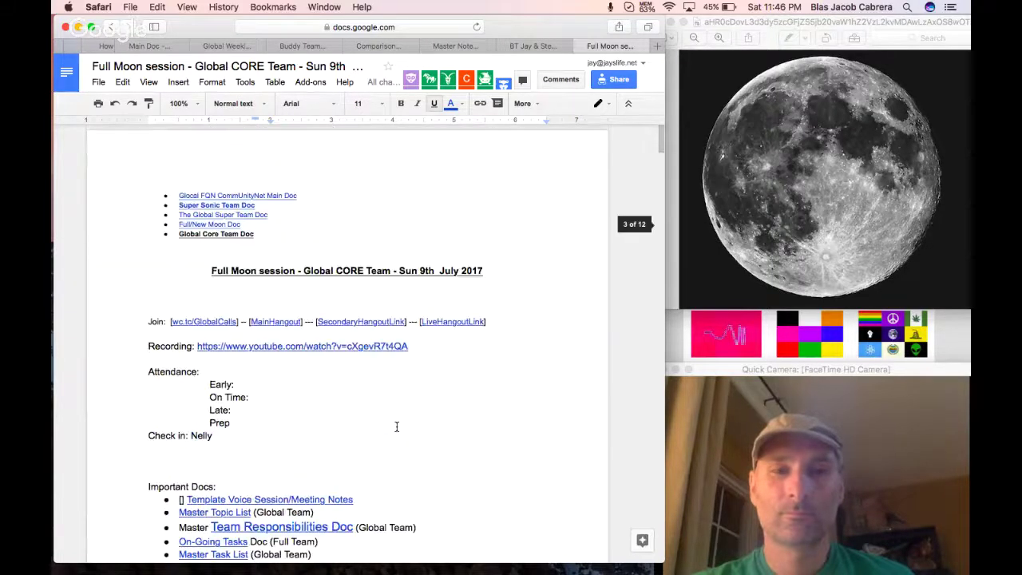
Add 'Jay, Lucy, Abdul' after Prep, delete the empty Late line, and indent Check in.
click(248, 426)
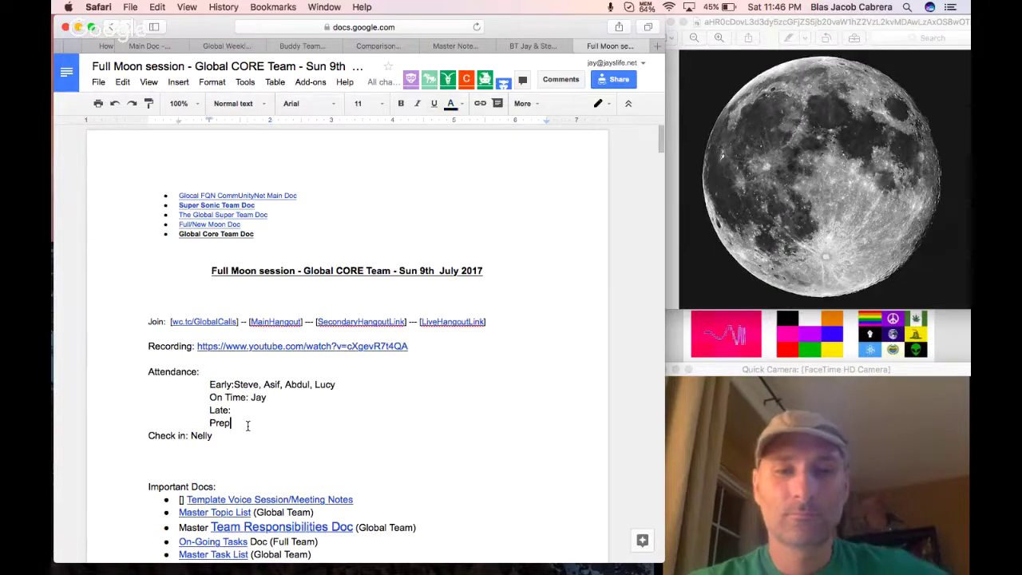
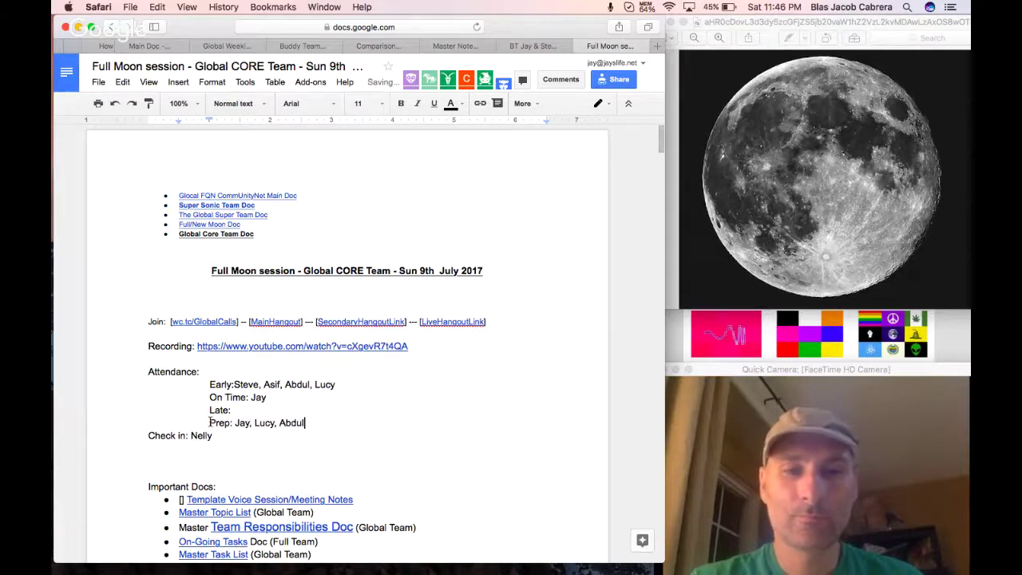
drag(239, 411, 206, 411)
key(BackSpace)
key(BackSpace)
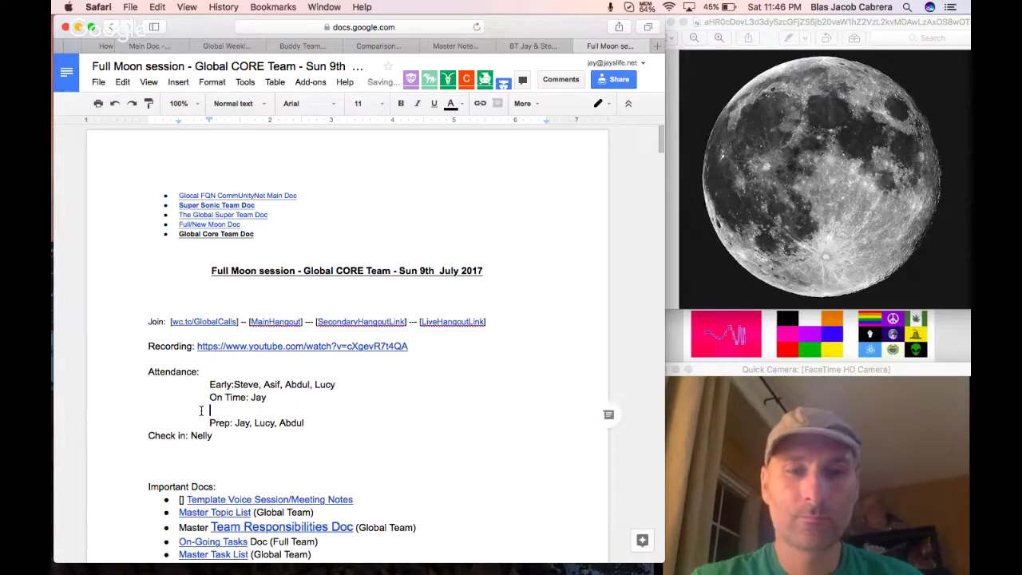
key(BackSpace)
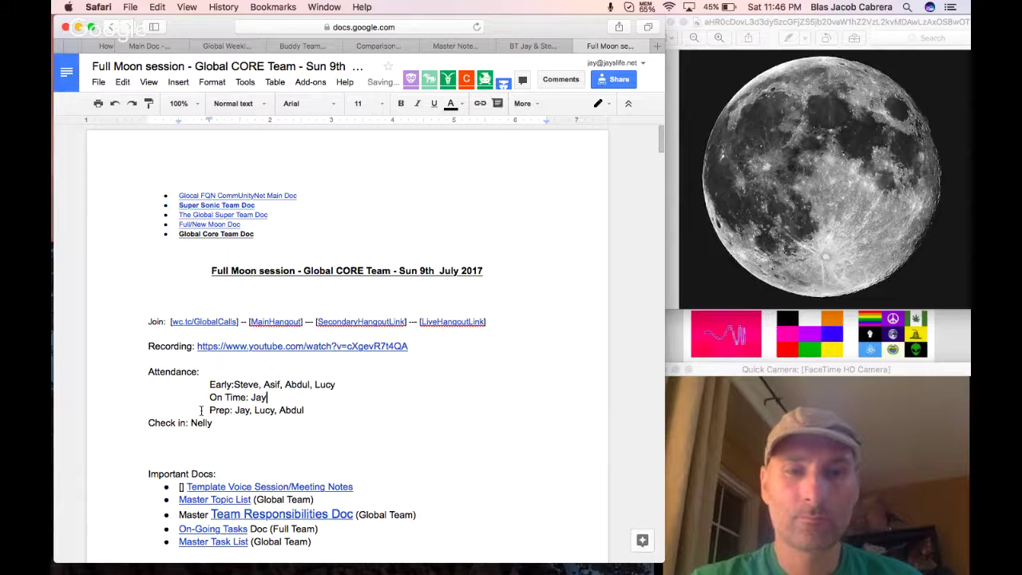
click(145, 423)
key(Tab)
key(Tab)
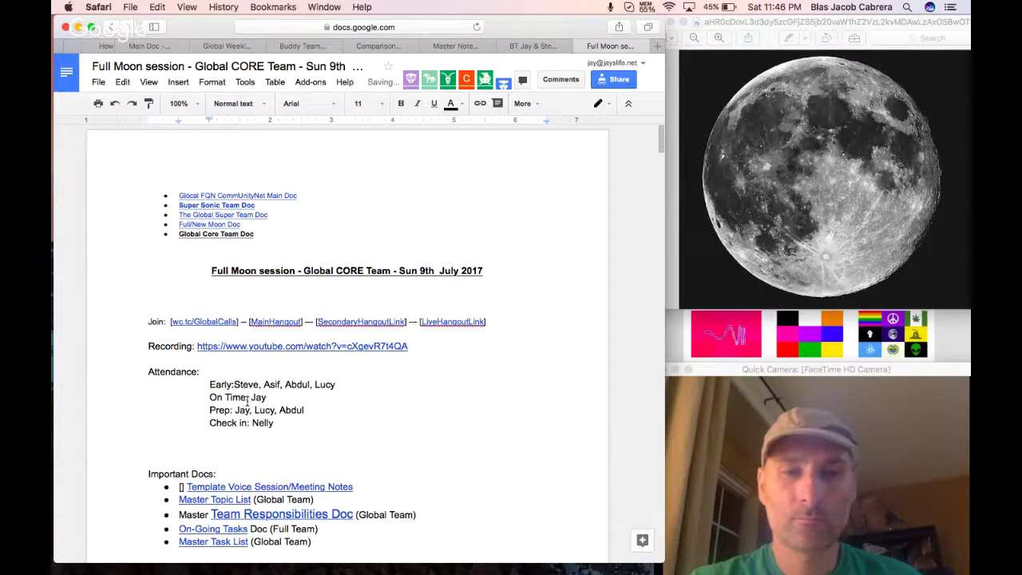
Copy the Early names and paste them after a comma on the On Time line.
click(234, 384)
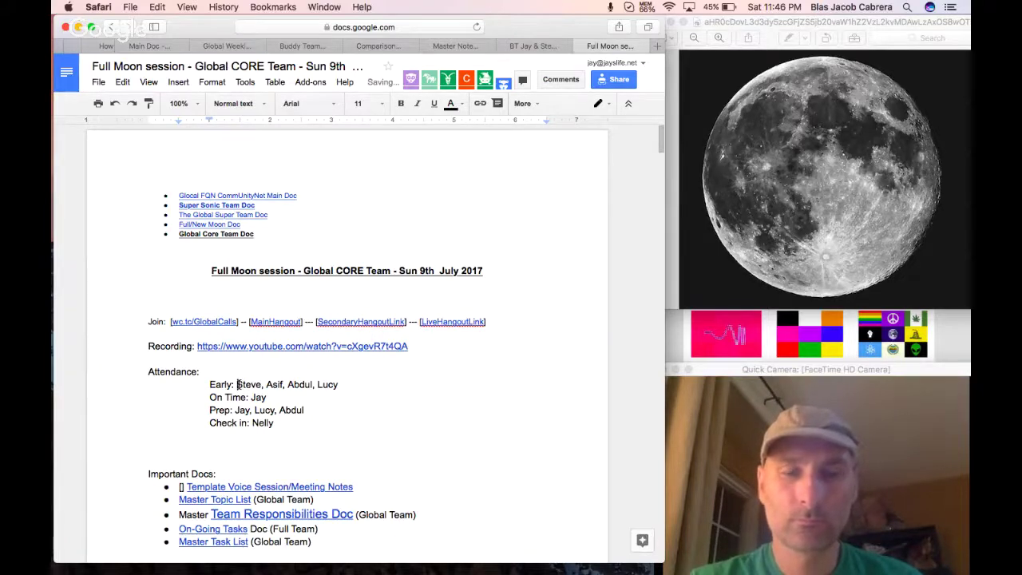
drag(238, 387, 338, 386)
key(super+c)
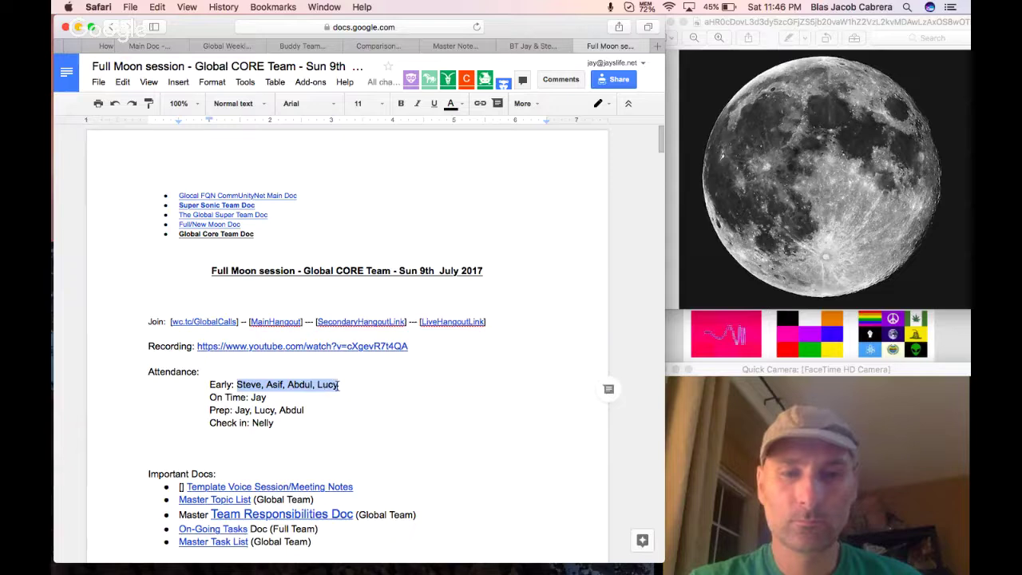
click(306, 398)
text(,)
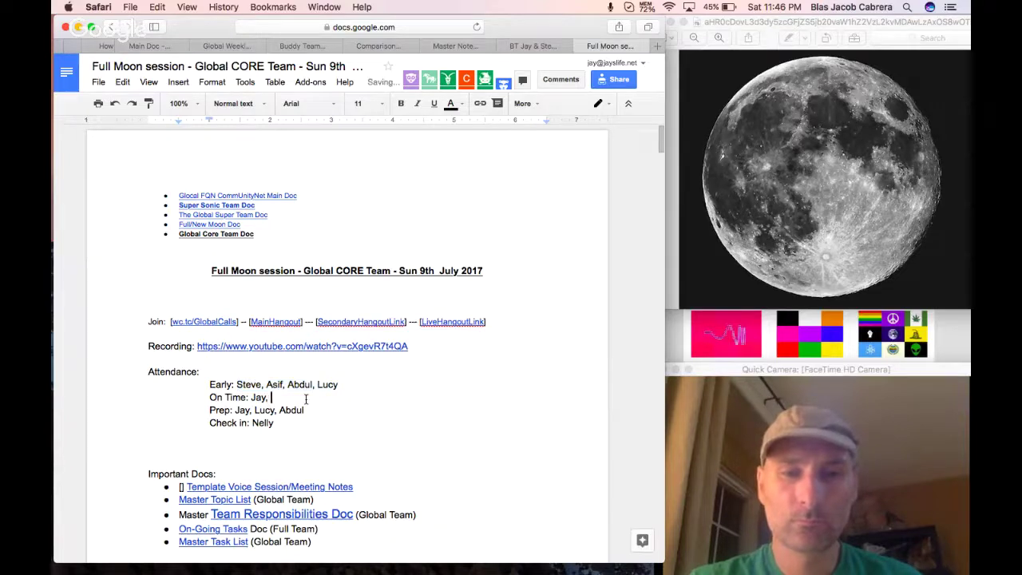
key(super+v)
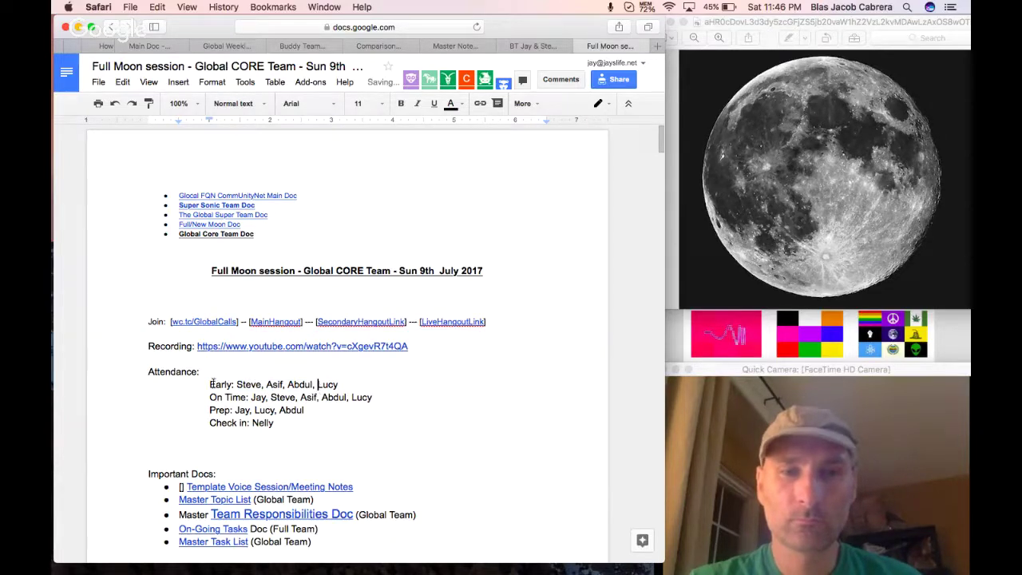
click(210, 384)
Paste the four updated attendance lines over the old entries under Session Value Tracking.
shift+click(268, 421)
key(super+c)
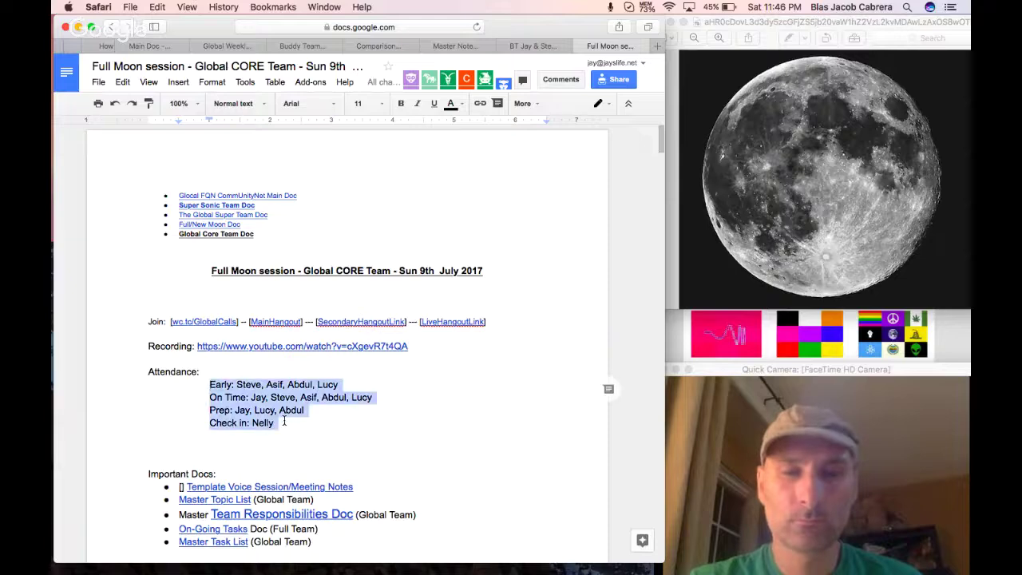
scroll(422, 429, down, 3)
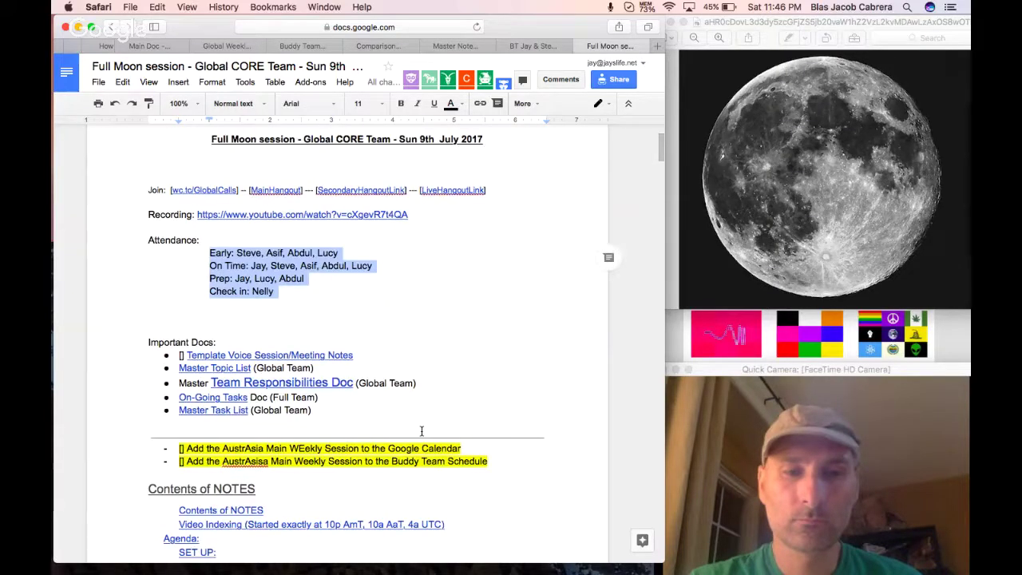
scroll(422, 431, down, 10)
scroll(421, 432, up, 5)
scroll(422, 431, up, 1)
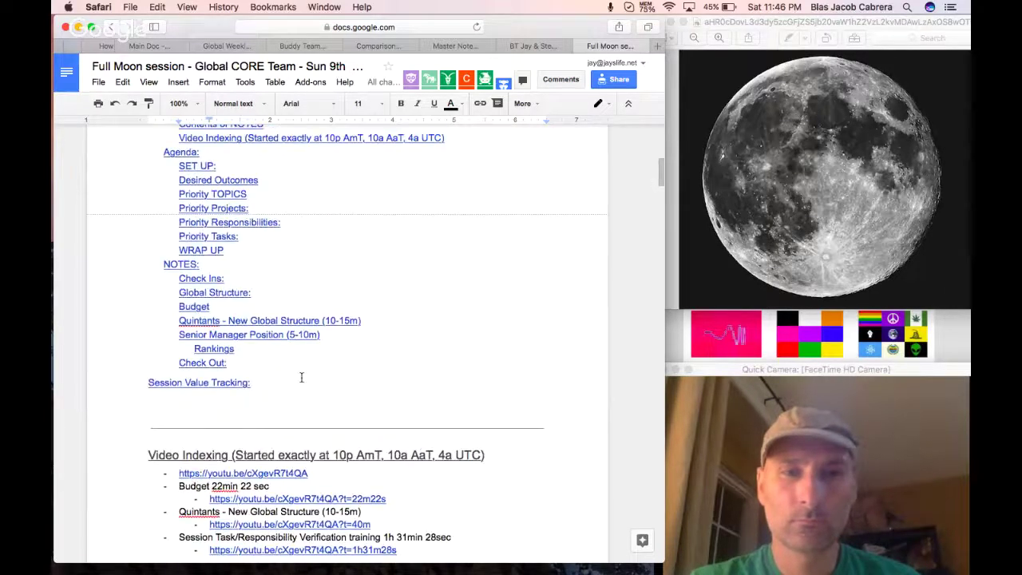
click(231, 382)
click(237, 401)
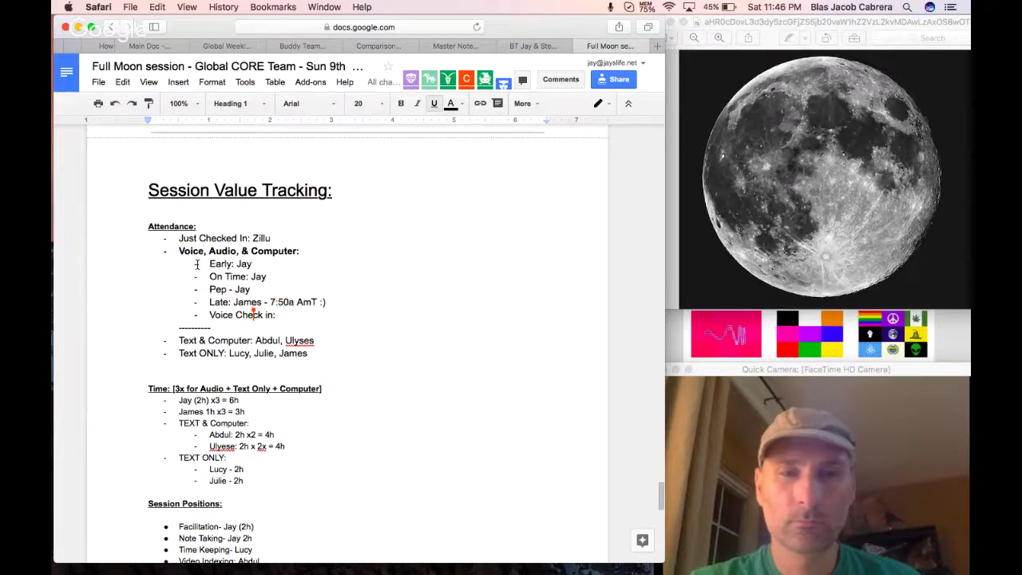
drag(197, 263, 292, 314)
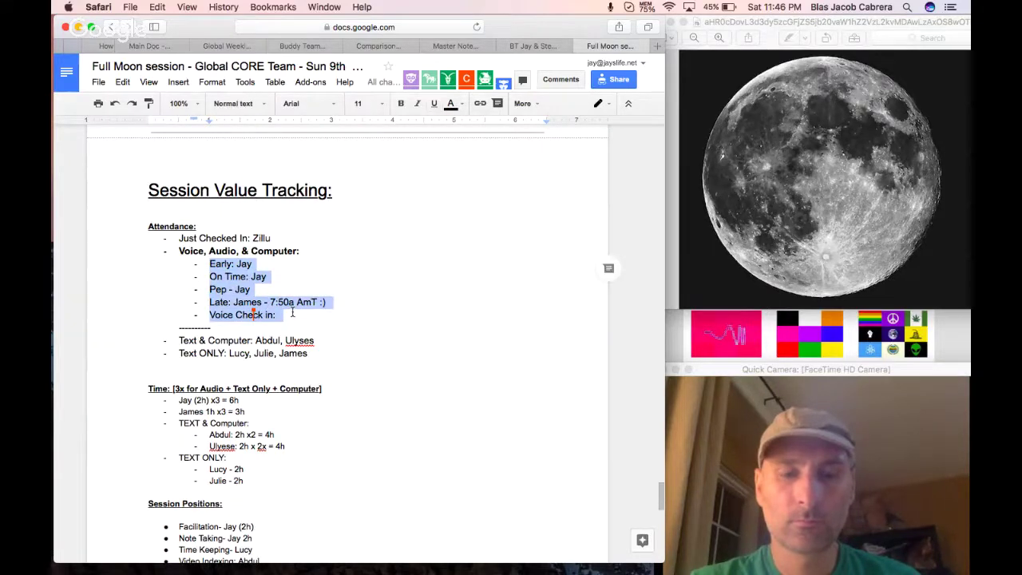
key(super+v)
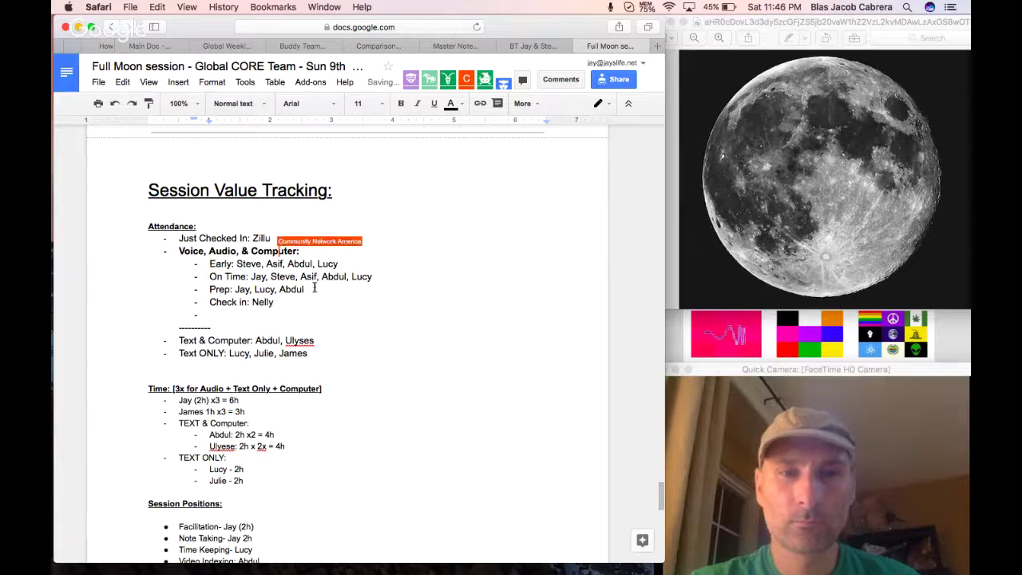